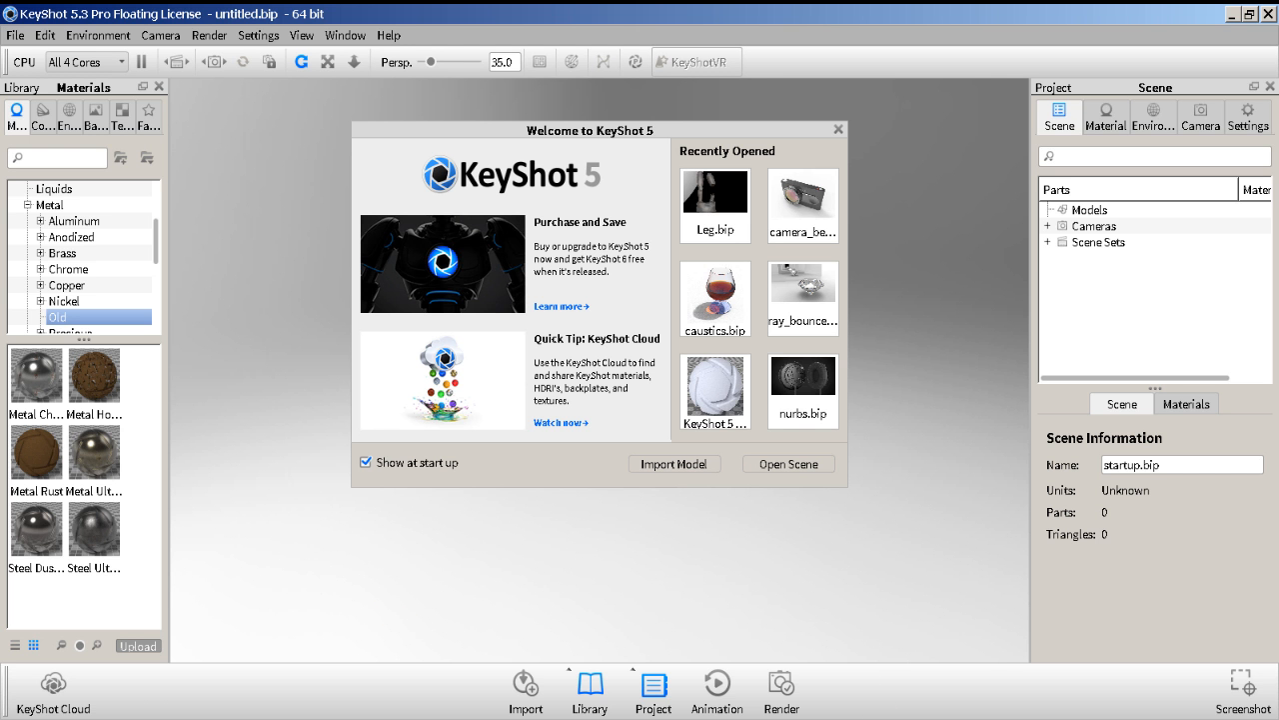
Switch to Photoshop and start opening an image file.
{"action": "key", "text": "alt+Tab"}
{"action": "key", "text": "alt+Tab"}
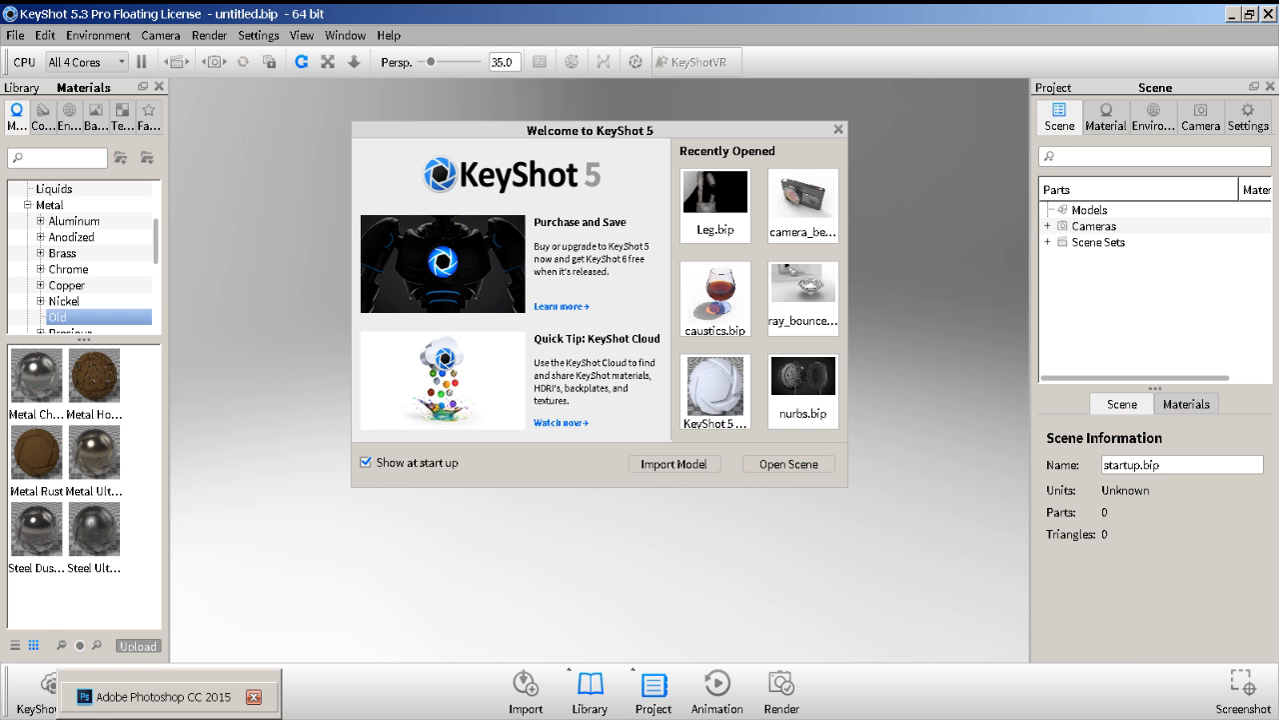
{"action": "left_click", "coordinate": [205, 711]}
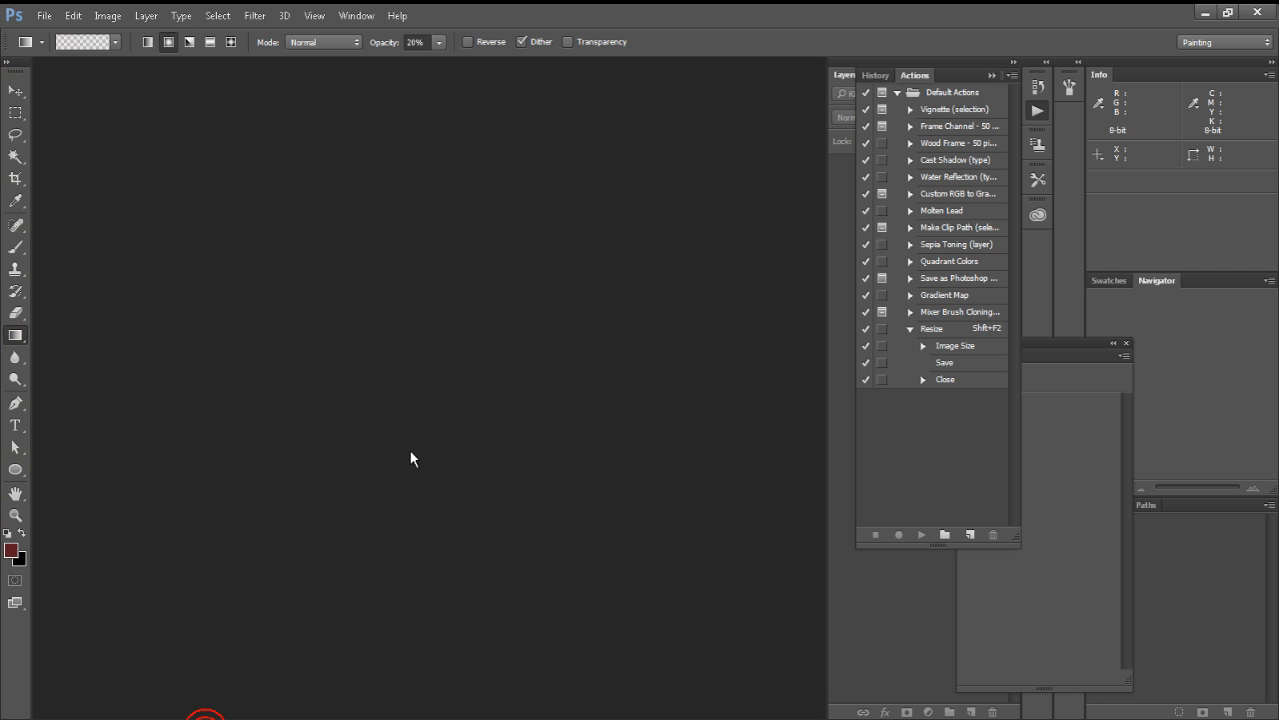
{"action": "double_click", "coordinate": [408, 256]}
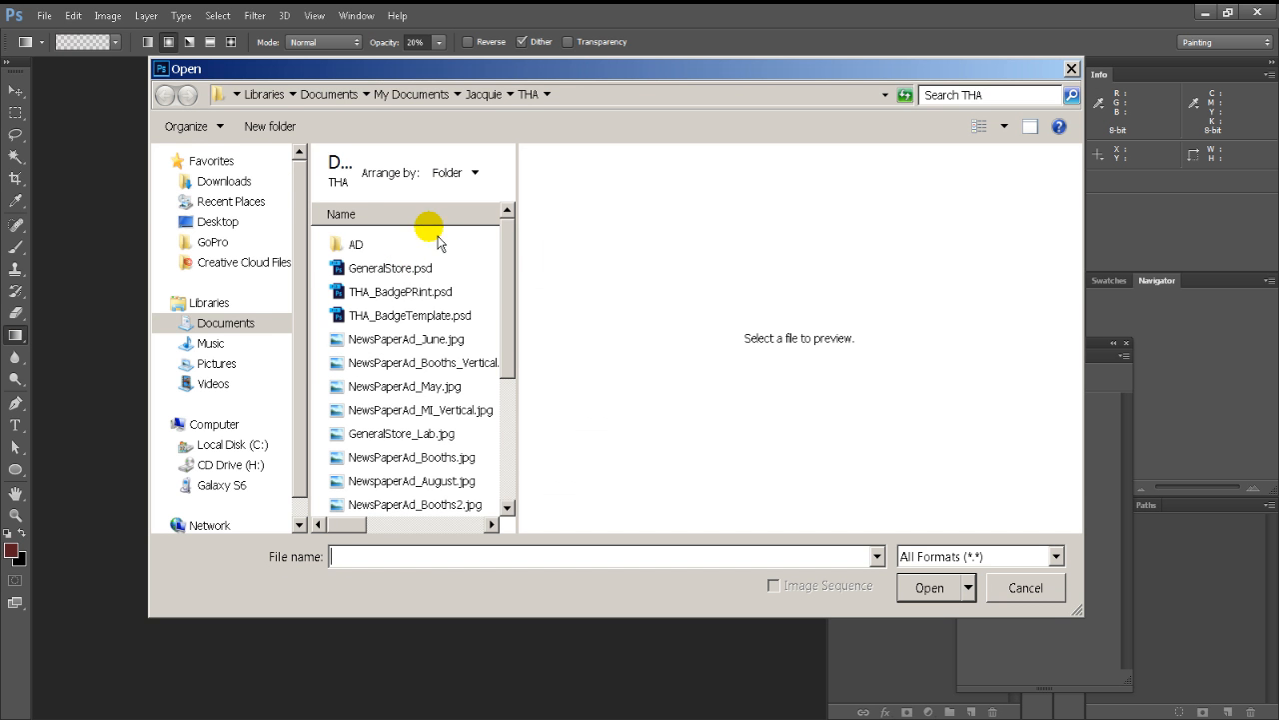
Browse from the Desktop through D_Drive and Projects to the Sculptuary folder, enlarging the file list.
{"action": "left_click", "coordinate": [238, 221]}
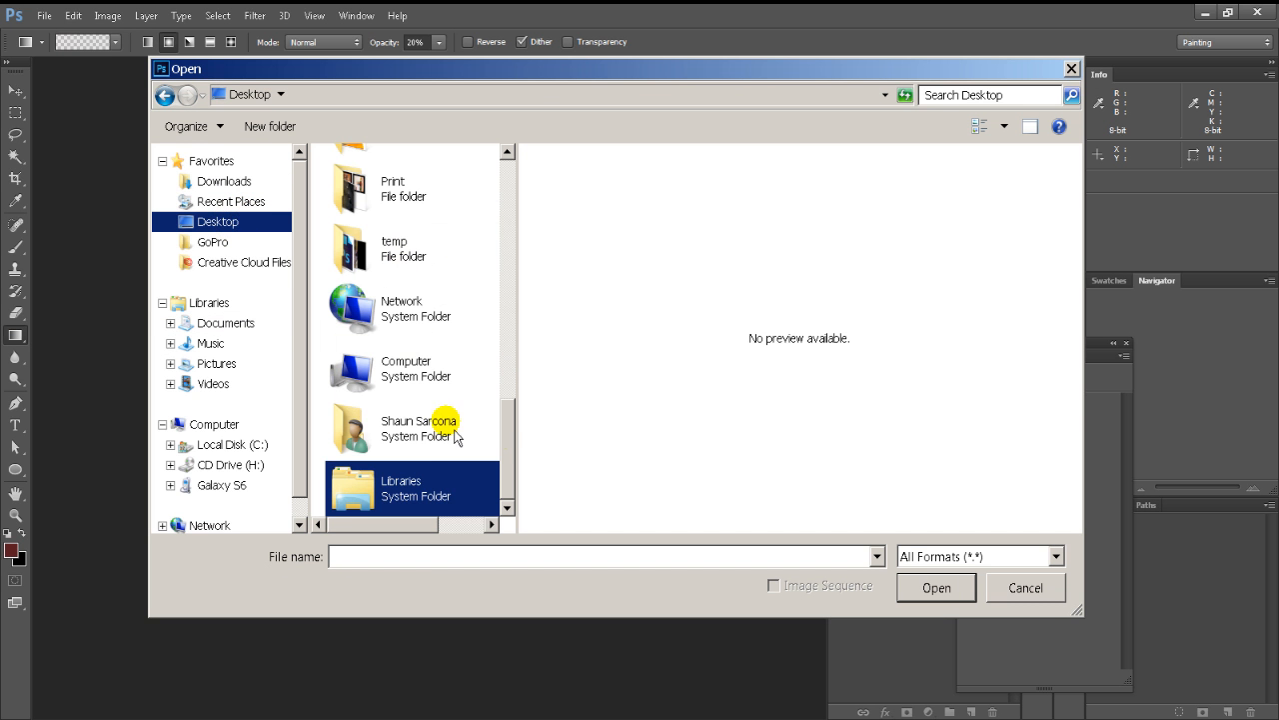
{"action": "left_click_drag", "start_coordinate": [508, 435], "coordinate": [508, 372]}
{"action": "double_click", "coordinate": [412, 313]}
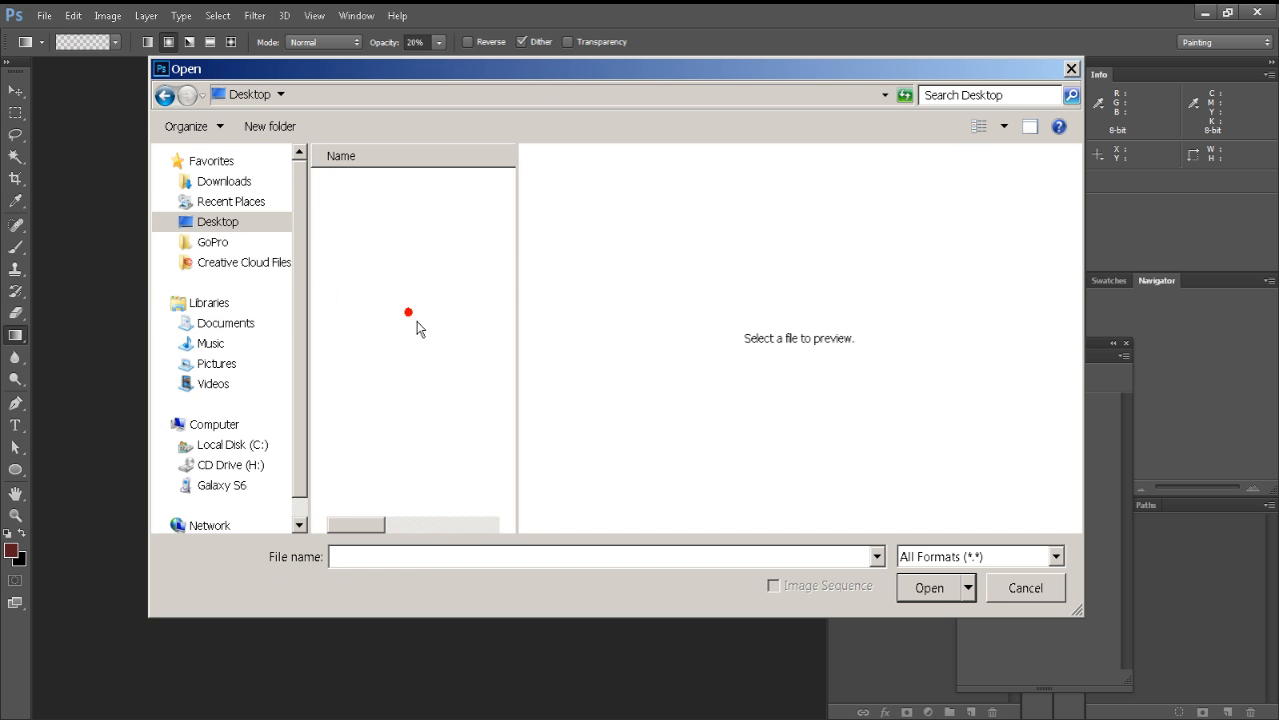
{"action": "double_click", "coordinate": [387, 188]}
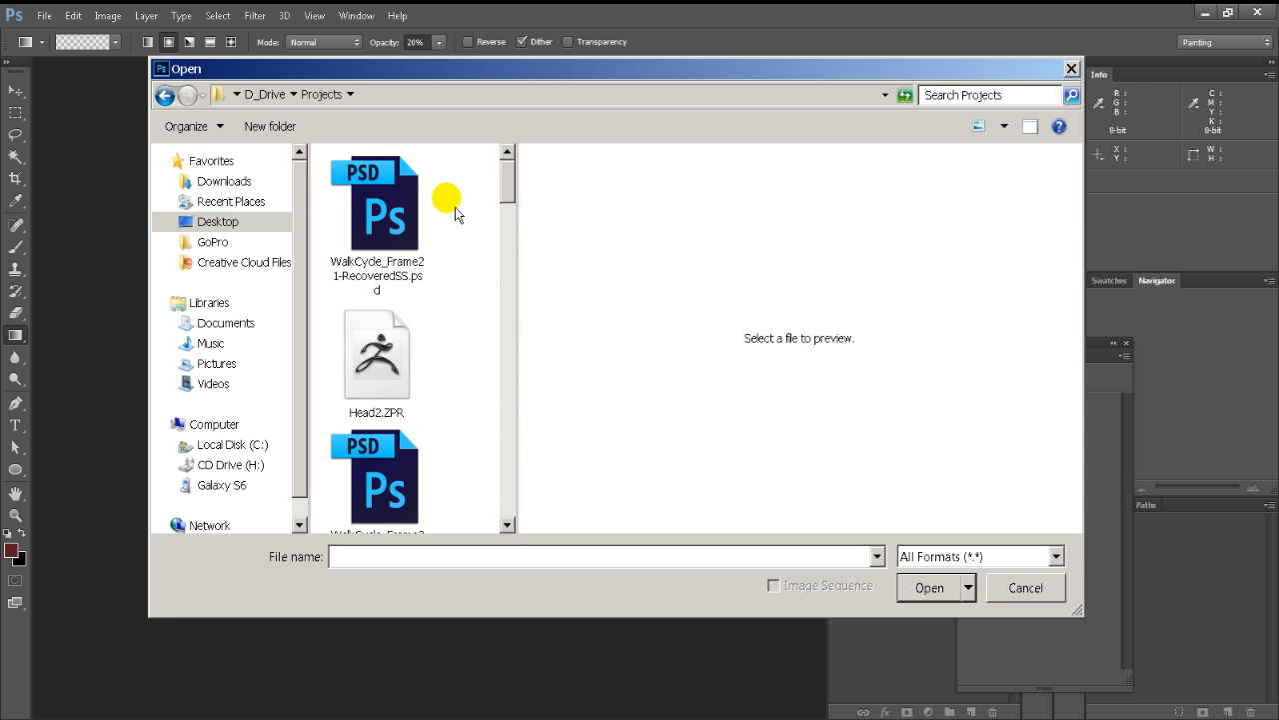
{"action": "key", "text": "BackSpace"}
{"action": "double_click", "coordinate": [507, 190]}
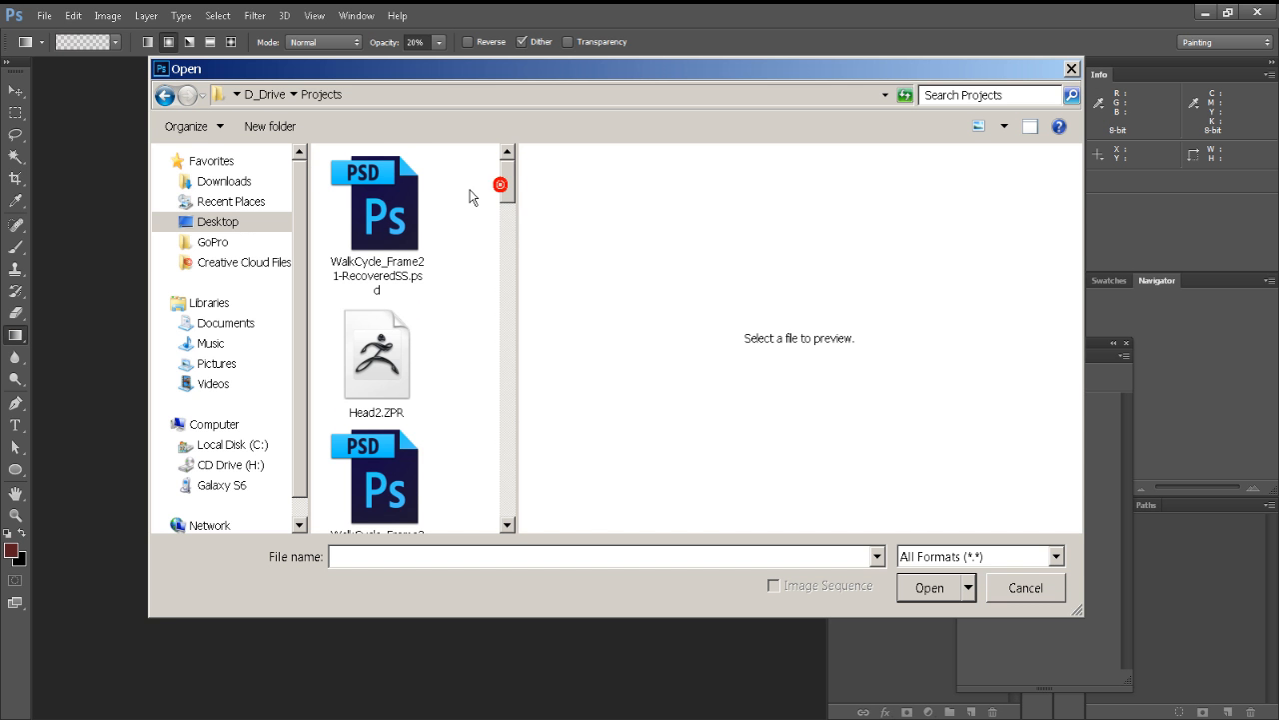
{"action": "mouse_move", "coordinate": [526, 245]}
{"action": "left_mouse_down"}
{"action": "mouse_move", "coordinate": [671, 247]}
{"action": "mouse_move", "coordinate": [645, 512]}
{"action": "left_mouse_up"}
{"action": "double_click", "coordinate": [484, 464]}
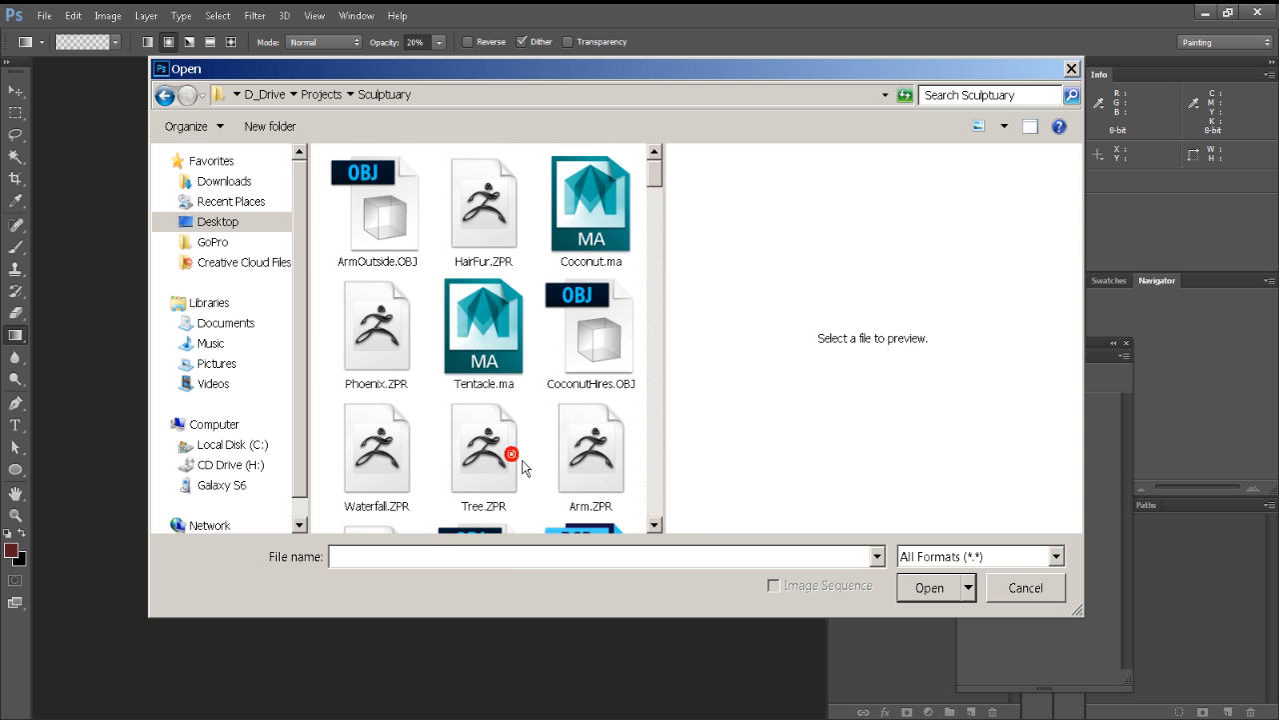
Open untitled.1.exr with its alpha data read as an alpha channel, and collapse the Actions panel covering the layers.
{"action": "left_click_drag", "start_coordinate": [670, 189], "coordinate": [664, 330]}
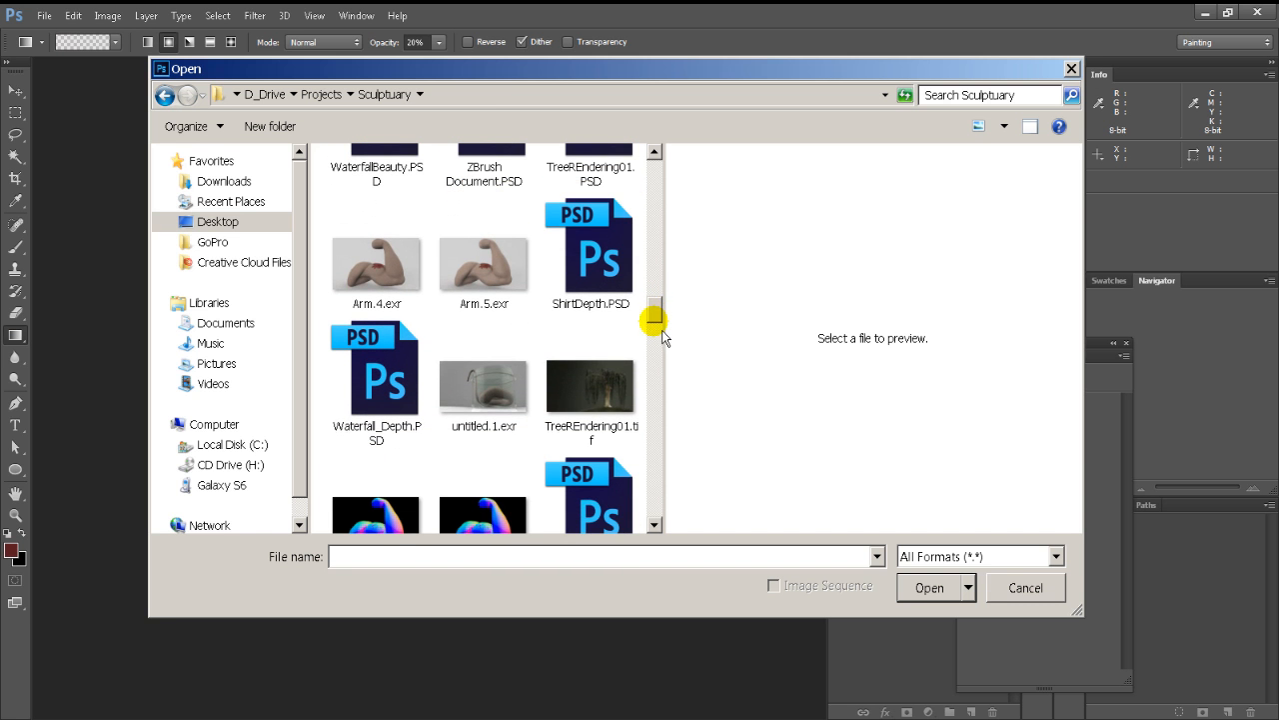
{"action": "double_click", "coordinate": [531, 396]}
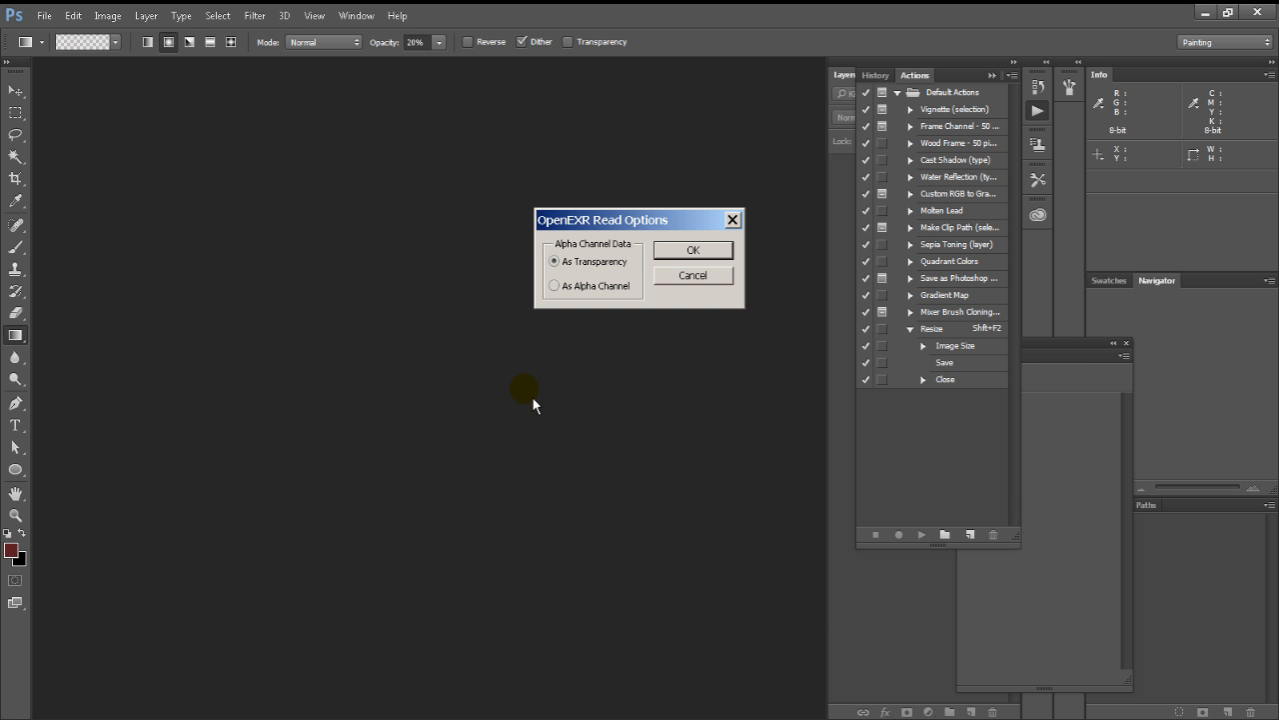
{"action": "left_click", "coordinate": [606, 287]}
{"action": "left_click", "coordinate": [693, 249]}
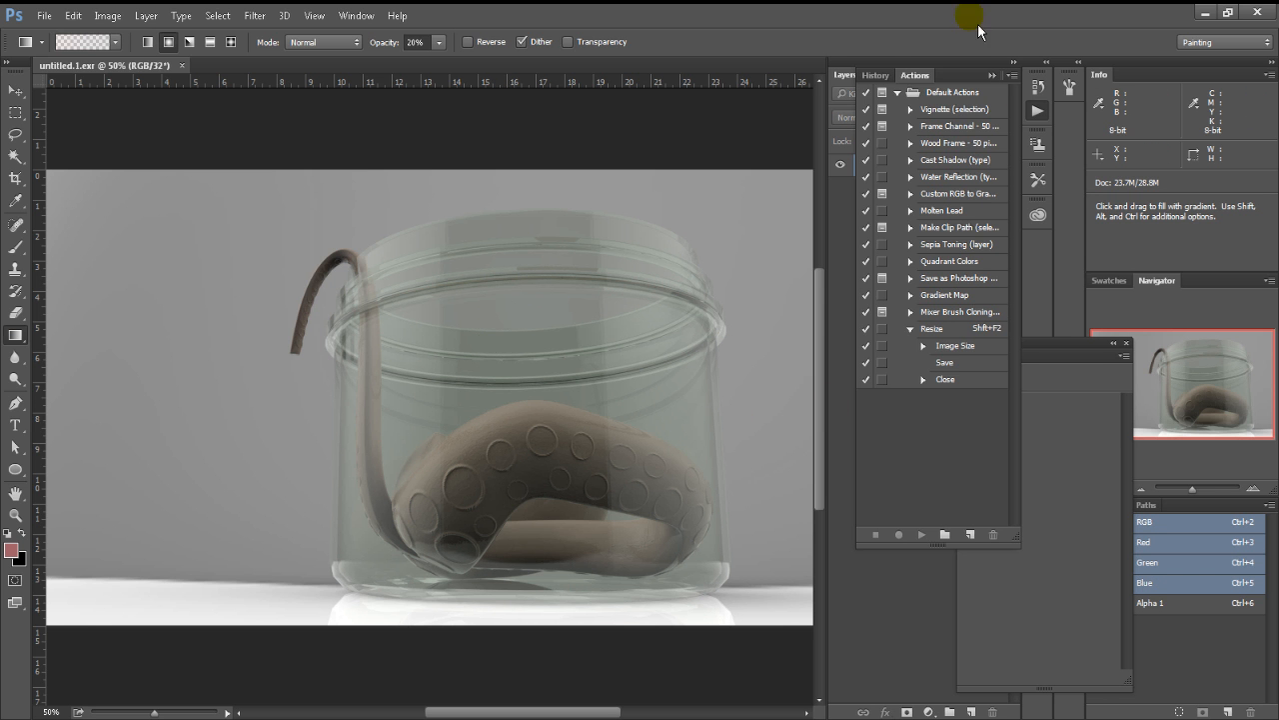
{"action": "left_click", "coordinate": [1000, 74]}
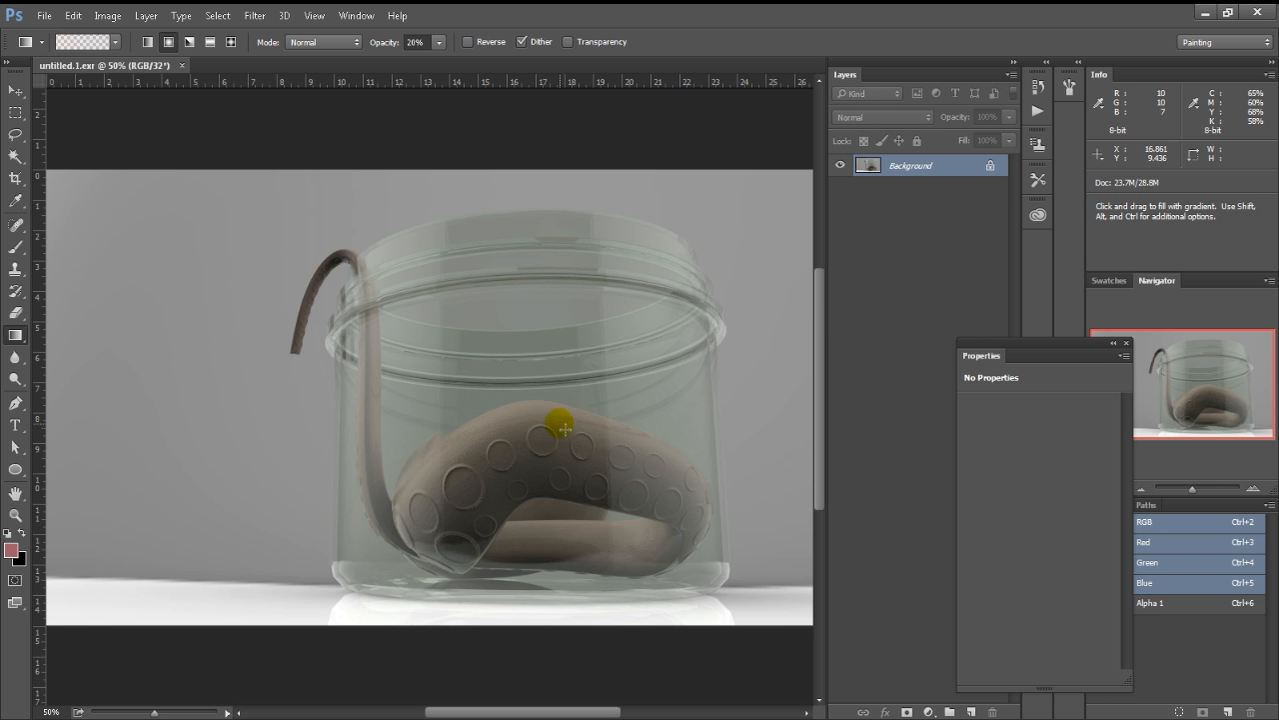
Close the untitled.1.exr image, return to KeyShot and dismiss the welcome window.
{"action": "left_click", "coordinate": [183, 66]}
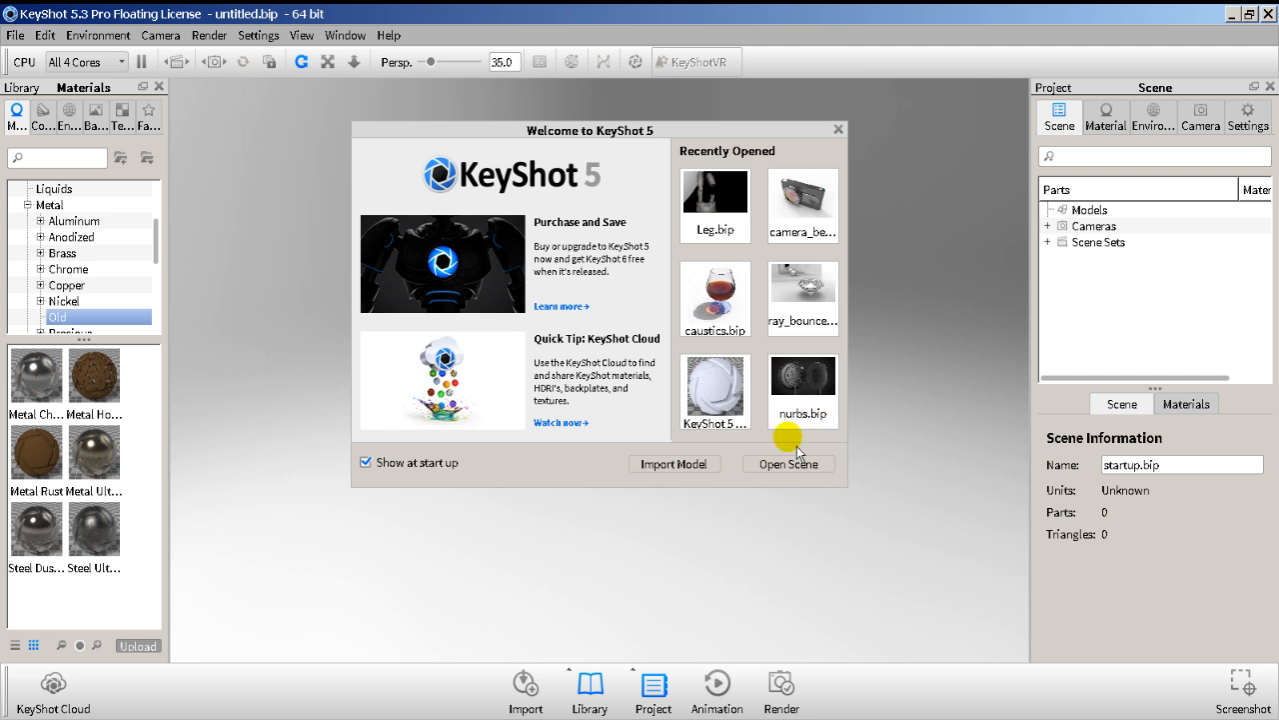
{"action": "left_click", "coordinate": [839, 131]}
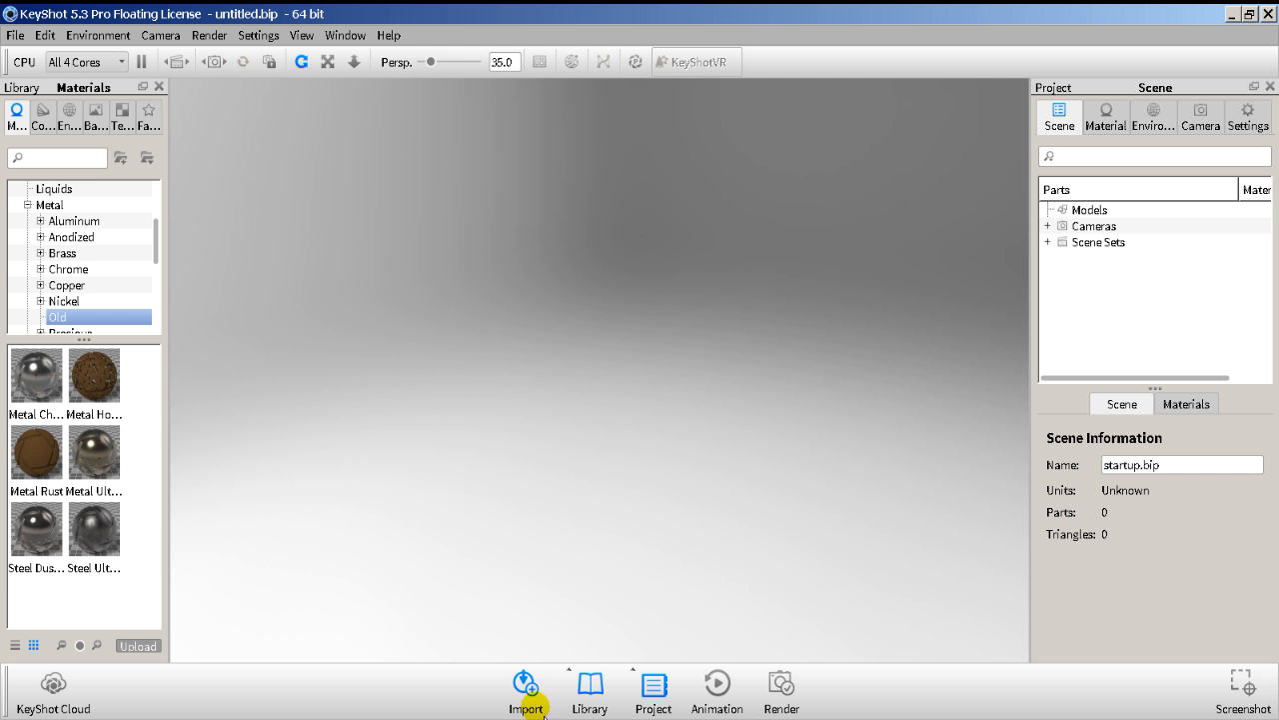
{"action": "left_click", "coordinate": [15, 35]}
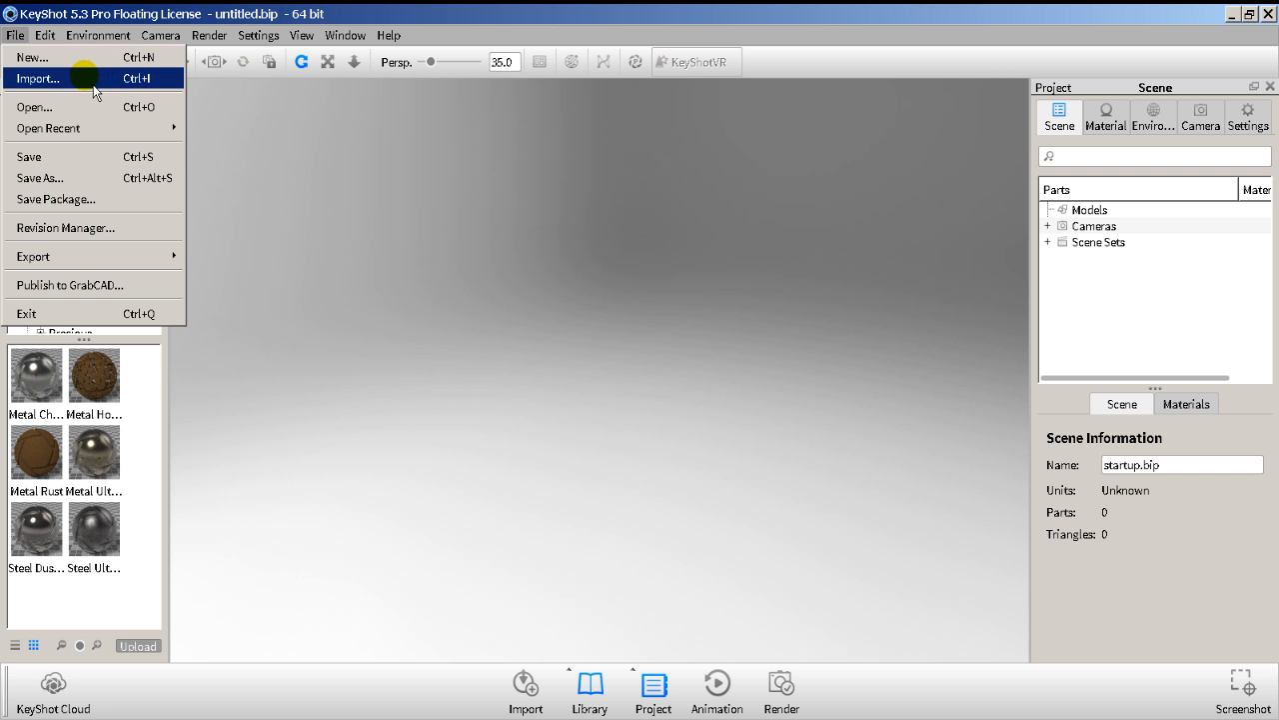
{"action": "left_click", "coordinate": [450, 514]}
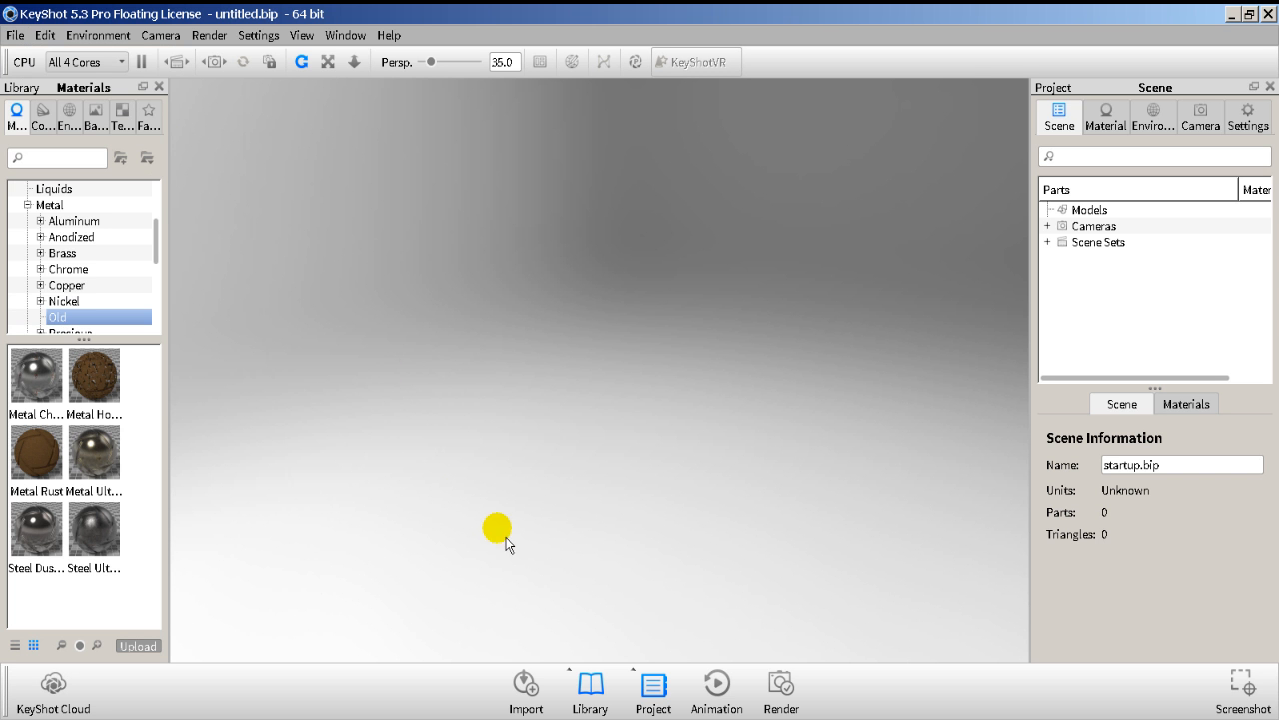
Start a model import and examine the list of supported file formats, keeping All Formats.
{"action": "left_click", "coordinate": [534, 699]}
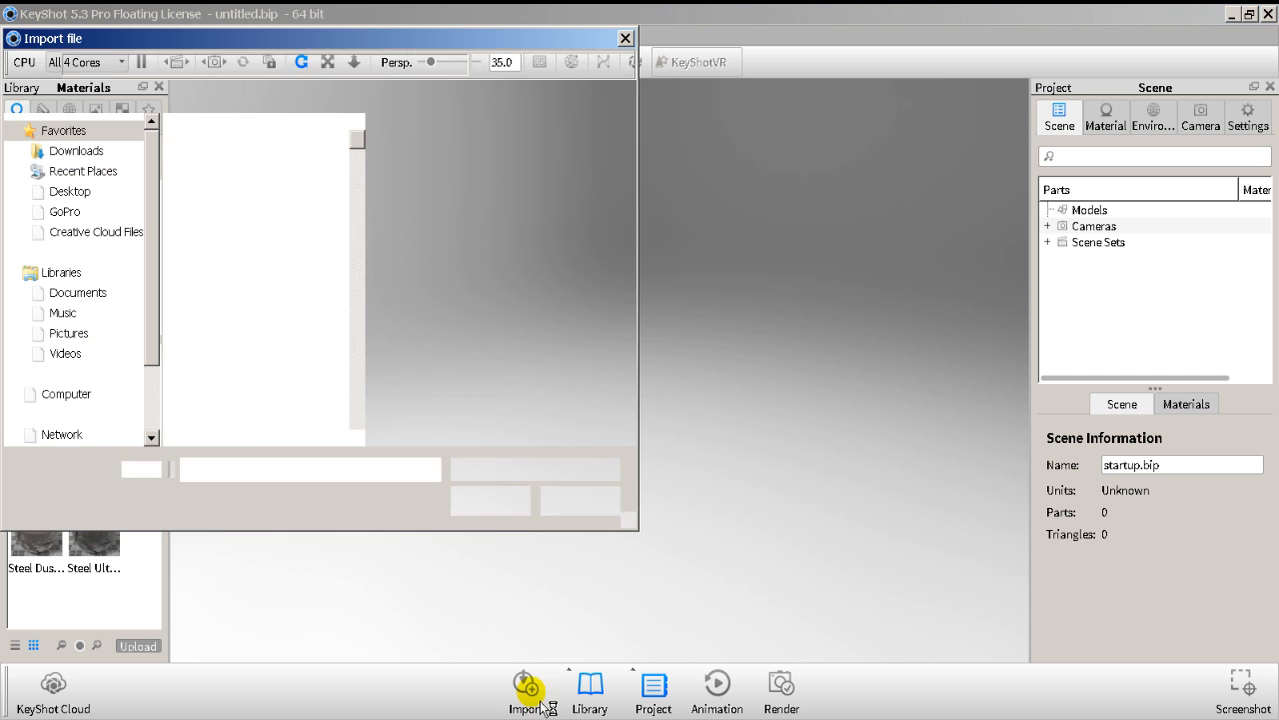
{"action": "left_click", "coordinate": [534, 481]}
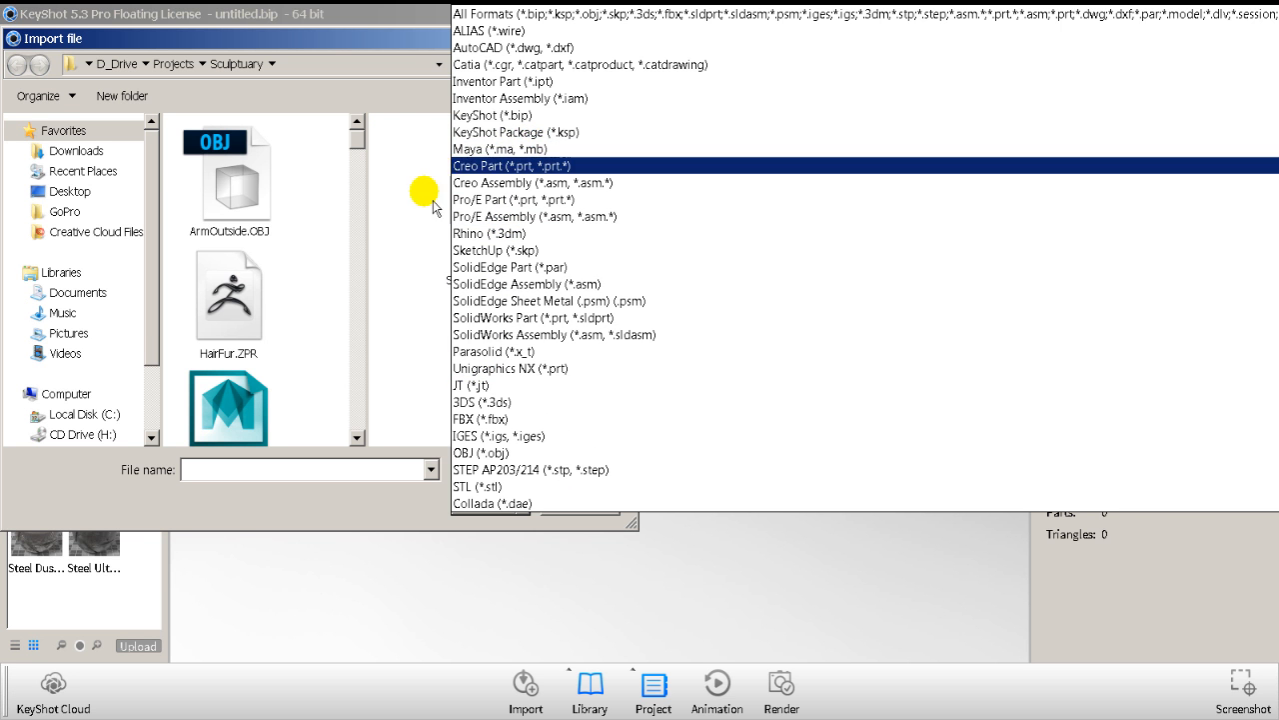
{"action": "left_click", "coordinate": [388, 213]}
Try to import Tentacle.ma from the Sculptuary folder, keeping the original location and size and Y as the up orientation.
{"action": "left_click_drag", "start_coordinate": [378, 227], "coordinate": [506, 224]}
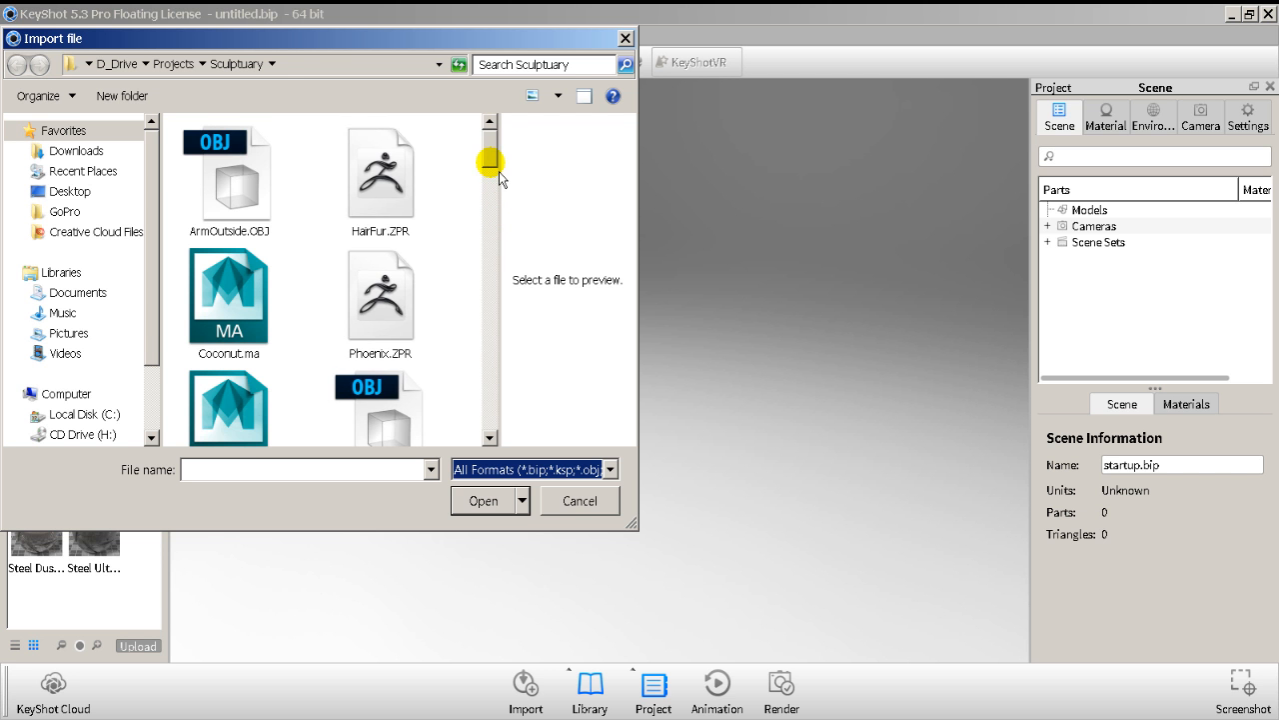
{"action": "scroll", "coordinate": [491, 166], "scroll_direction": "down", "scroll_amount": 3}
{"action": "scroll", "coordinate": [494, 180], "scroll_direction": "down", "scroll_amount": 1}
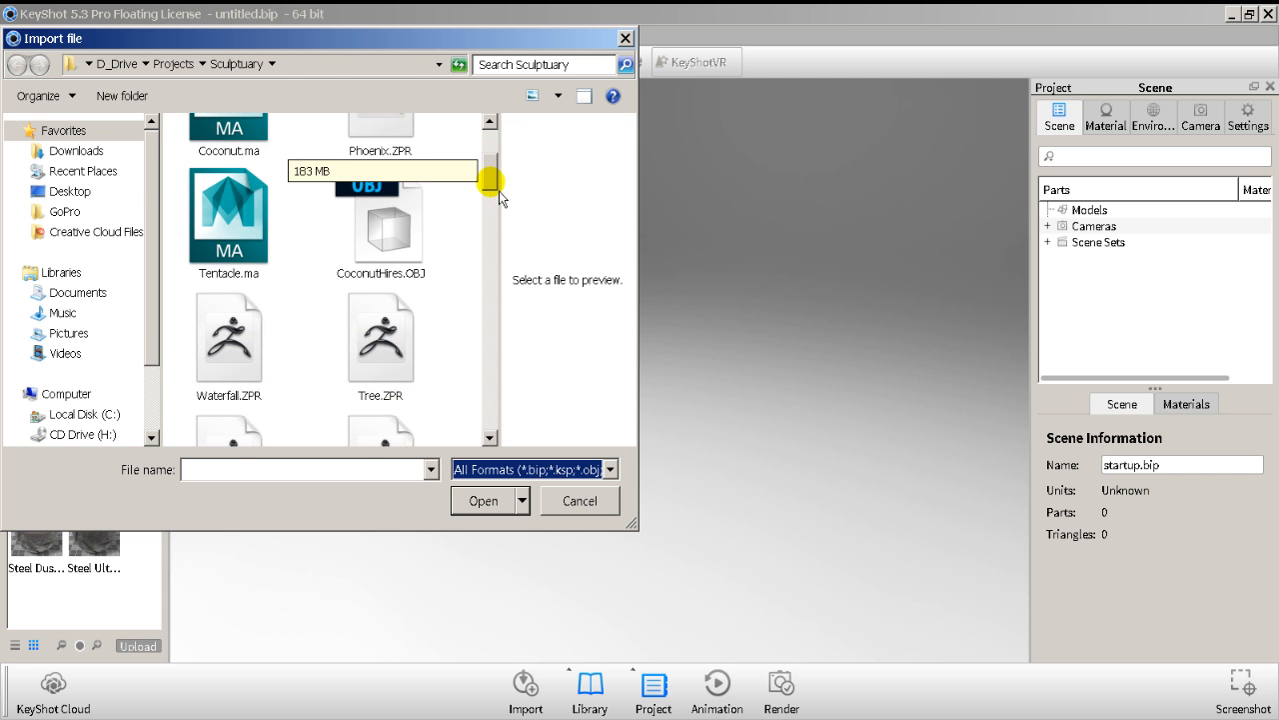
{"action": "left_click", "coordinate": [256, 224]}
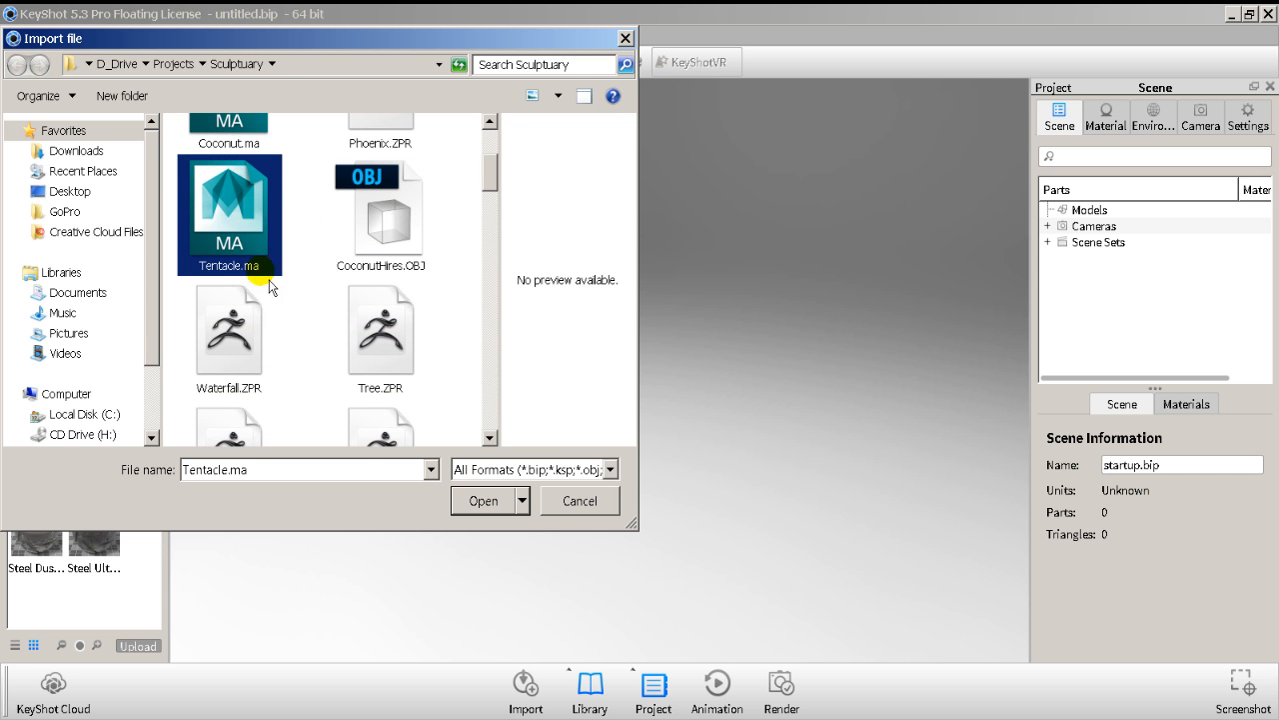
{"action": "left_click", "coordinate": [490, 501]}
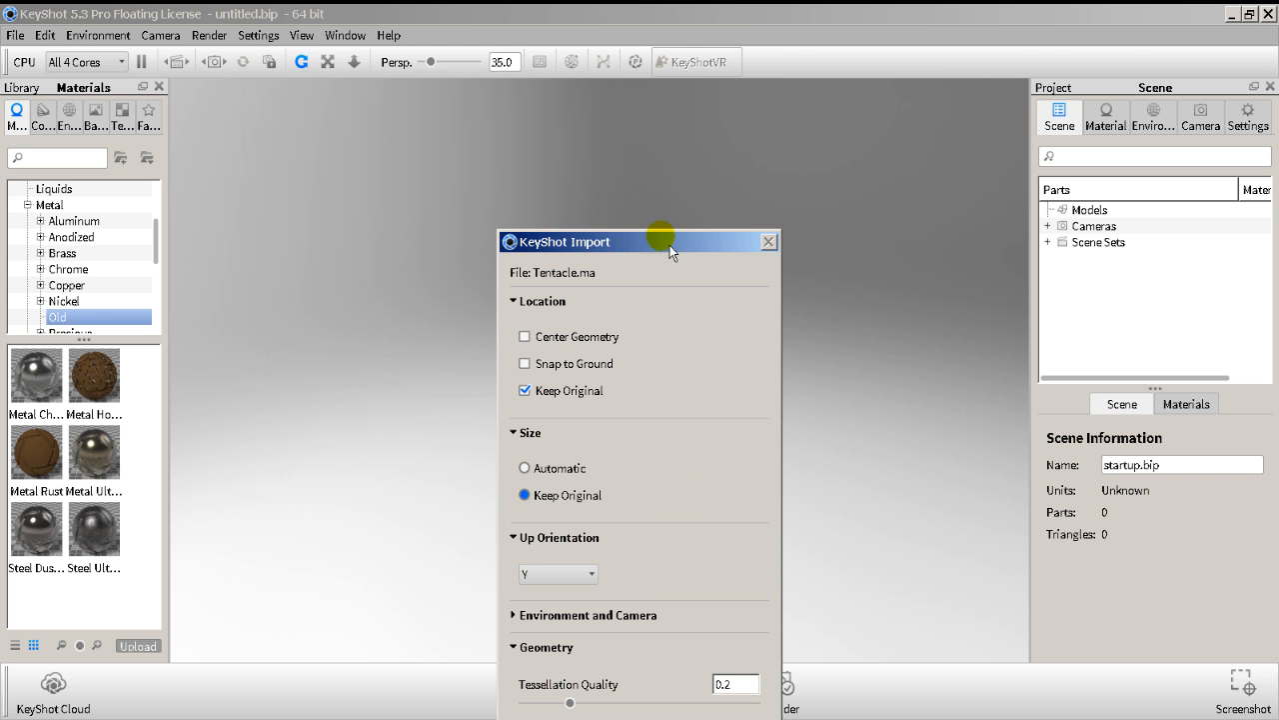
{"action": "left_click_drag", "start_coordinate": [663, 243], "coordinate": [659, 50]}
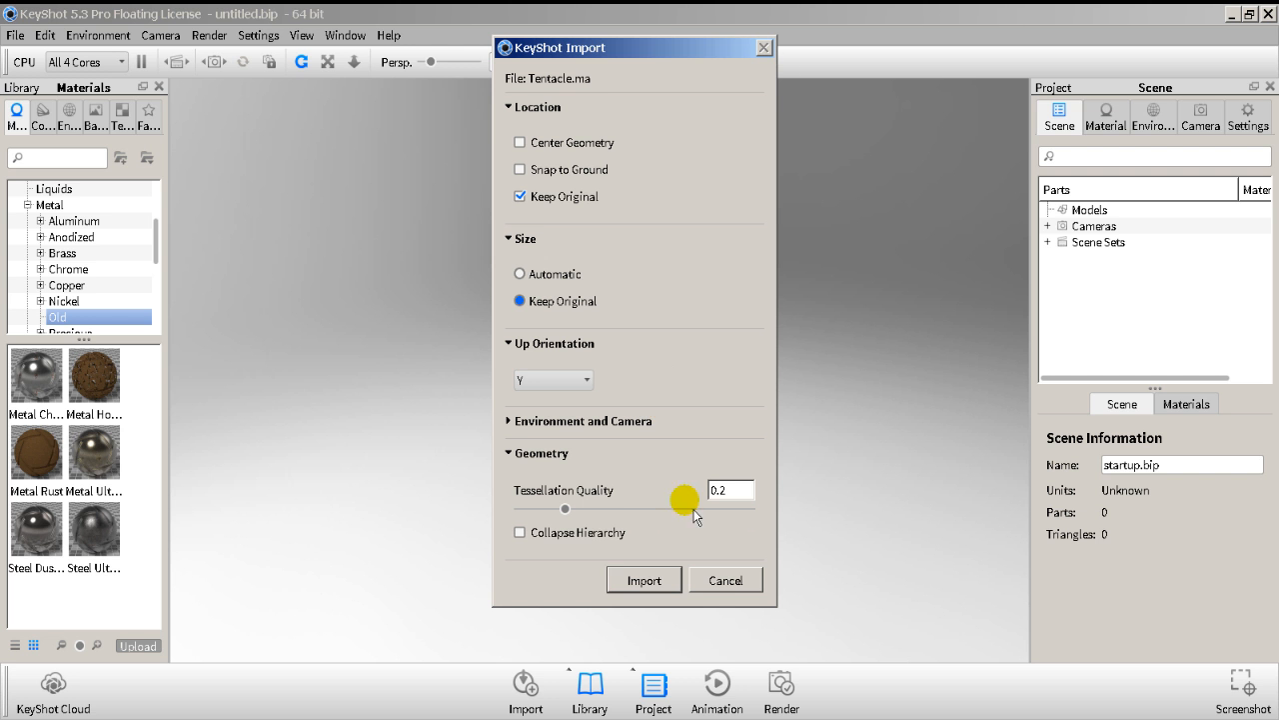
{"action": "left_click", "coordinate": [662, 588]}
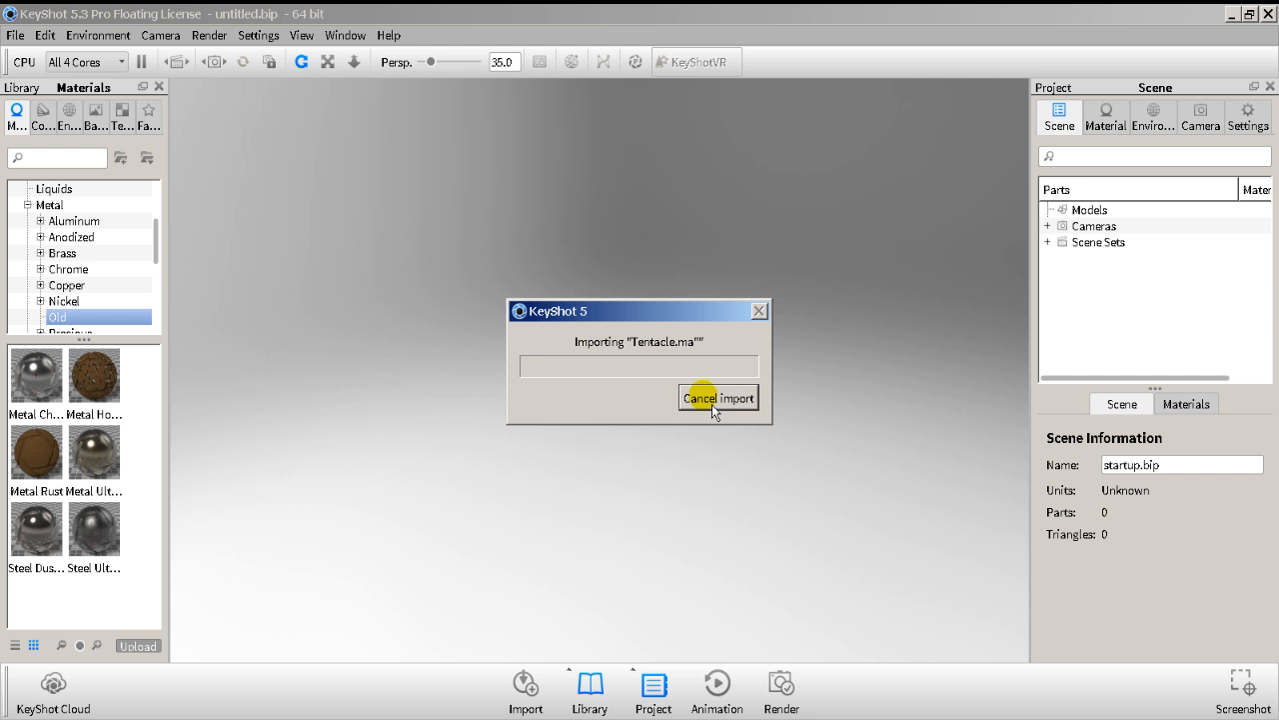
Cancel the running import of Tentacle.ma.
{"action": "left_click_drag", "start_coordinate": [699, 320], "coordinate": [696, 286]}
{"action": "left_click", "coordinate": [702, 368]}
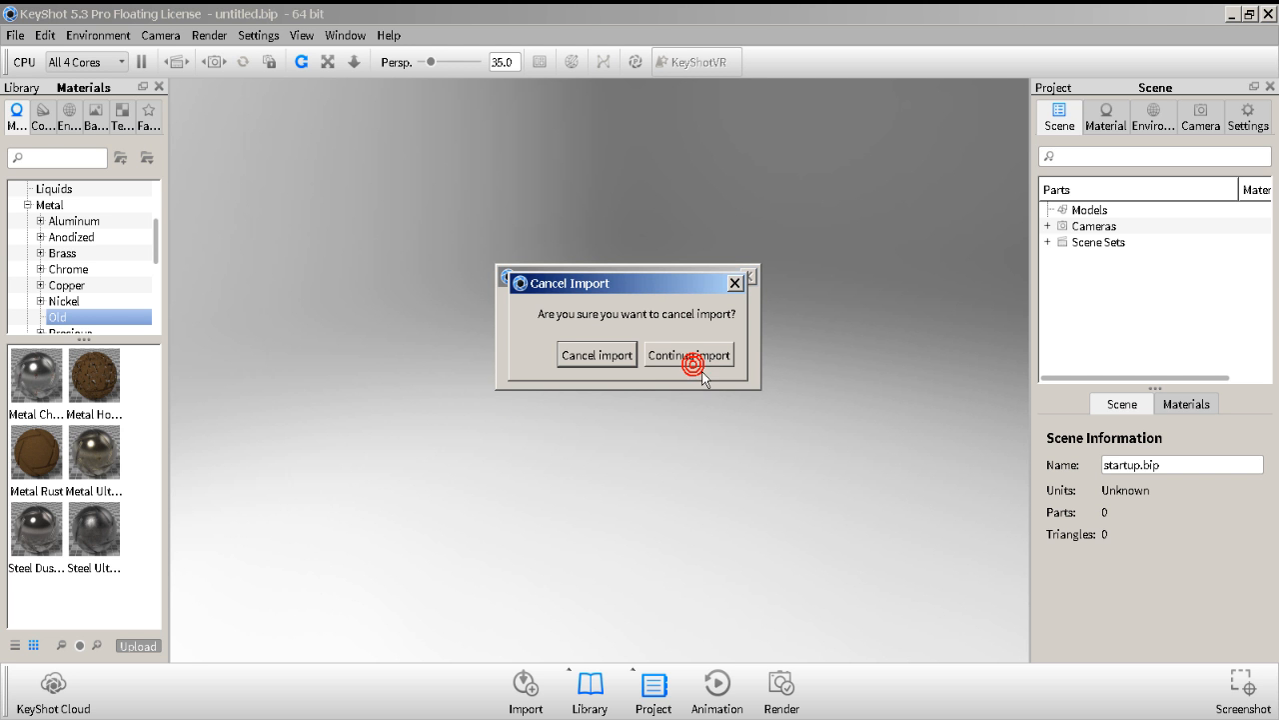
{"action": "left_click", "coordinate": [629, 356]}
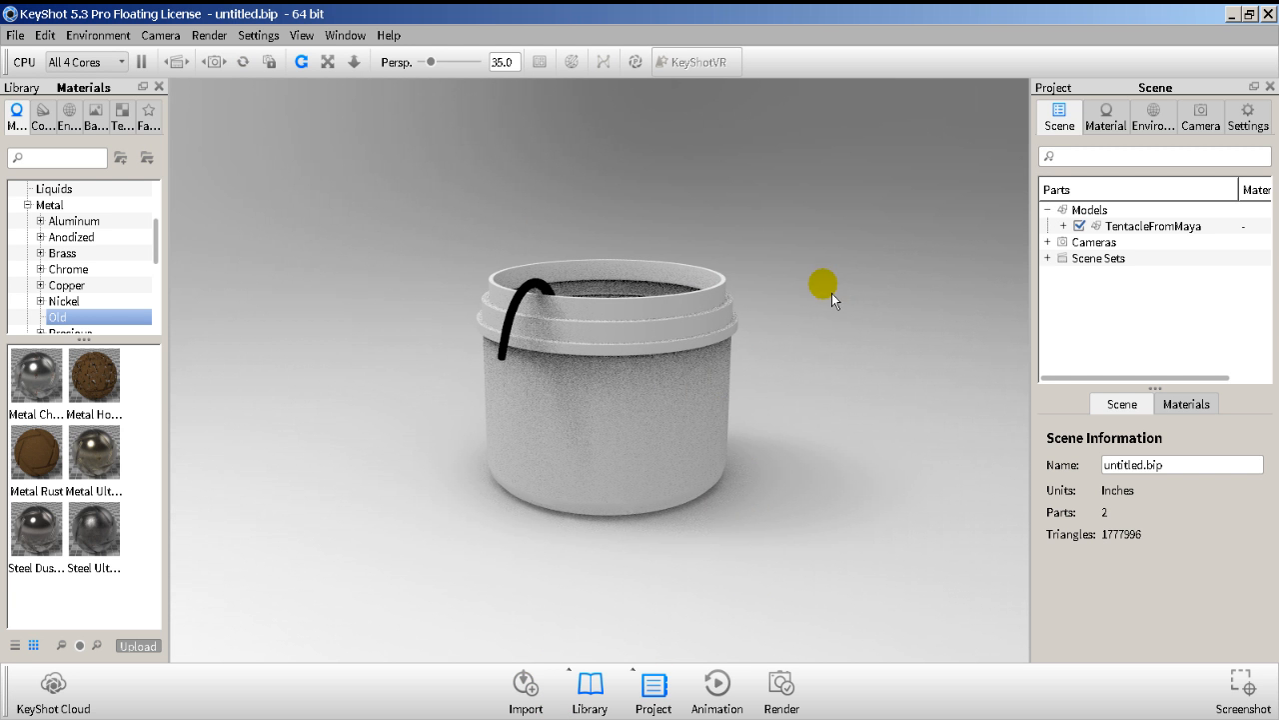
Switch to Maya, view the Export Selection dialog with FBX export enlarged and its options widened, and close it without exporting.
{"action": "left_click", "coordinate": [518, 718]}
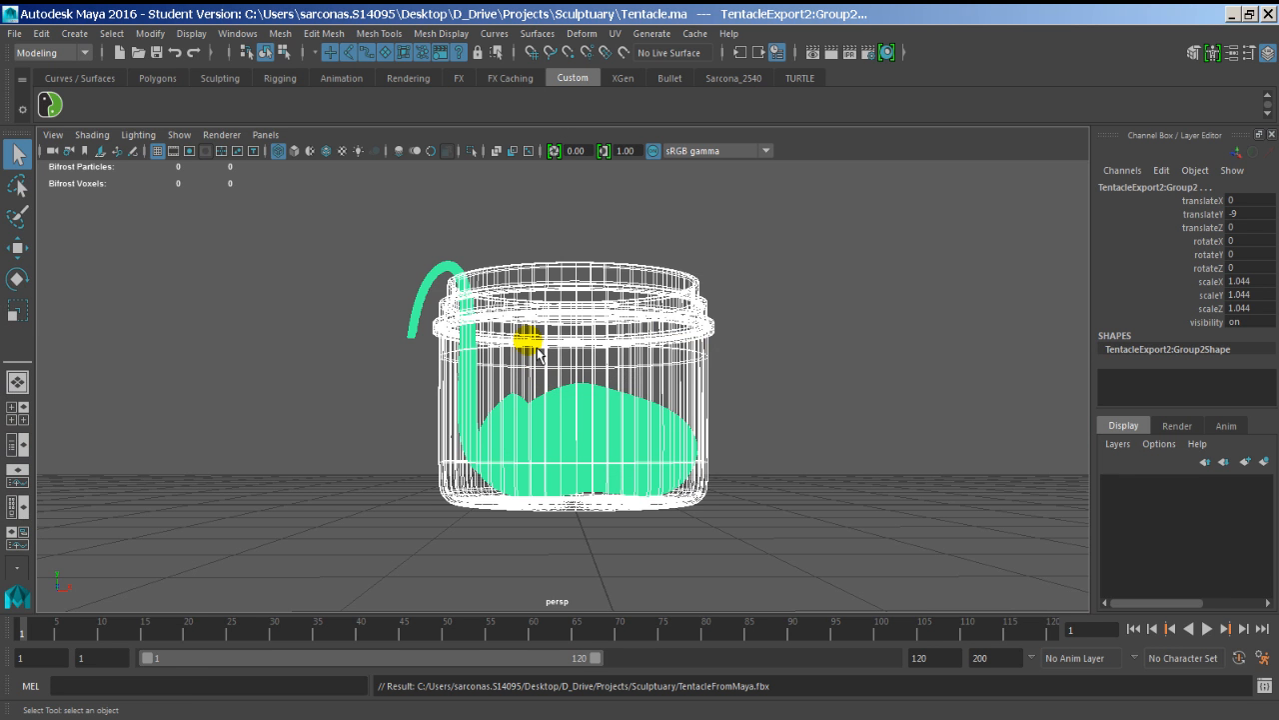
{"action": "left_click", "coordinate": [15, 33]}
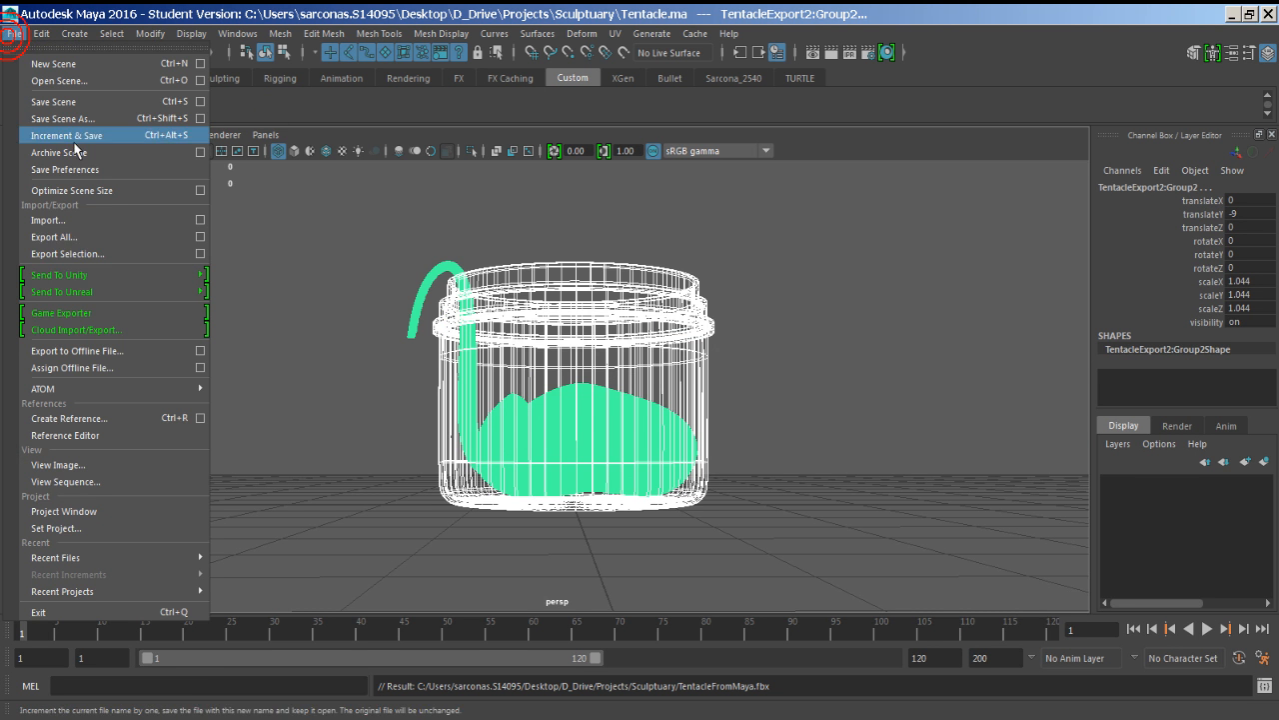
{"action": "left_click", "coordinate": [130, 255]}
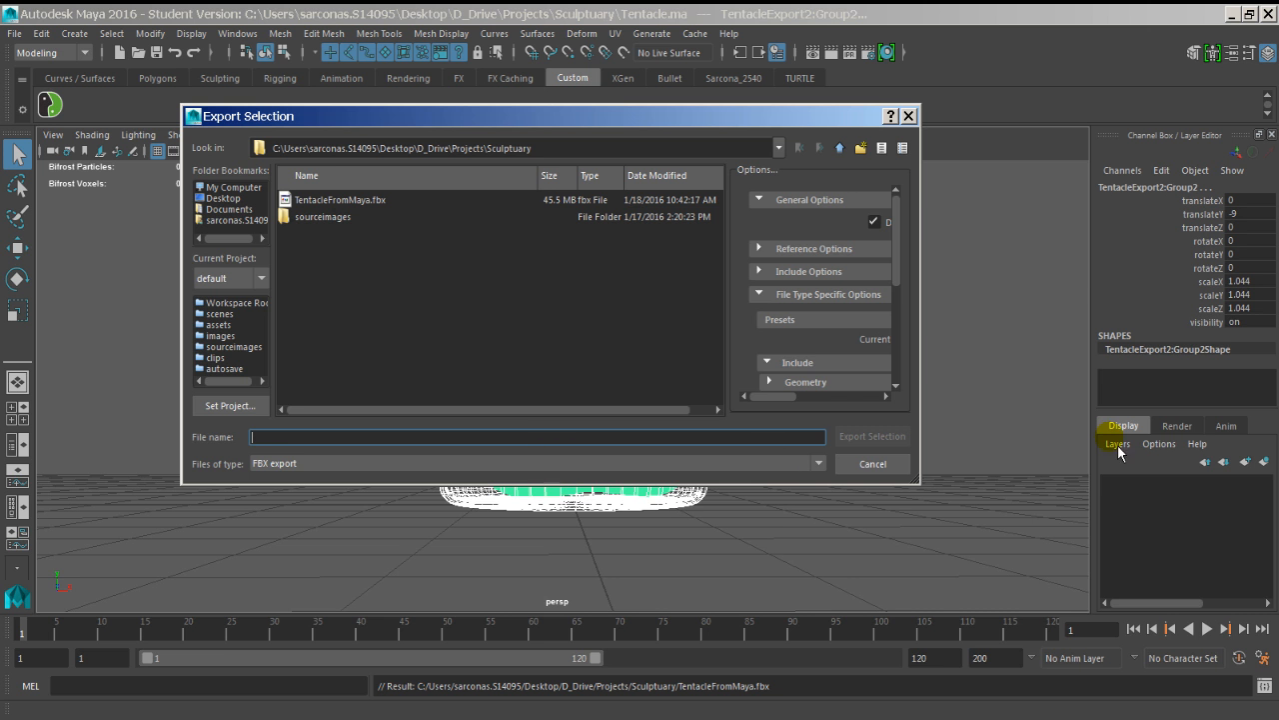
{"action": "left_click_drag", "start_coordinate": [920, 480], "coordinate": [1072, 659]}
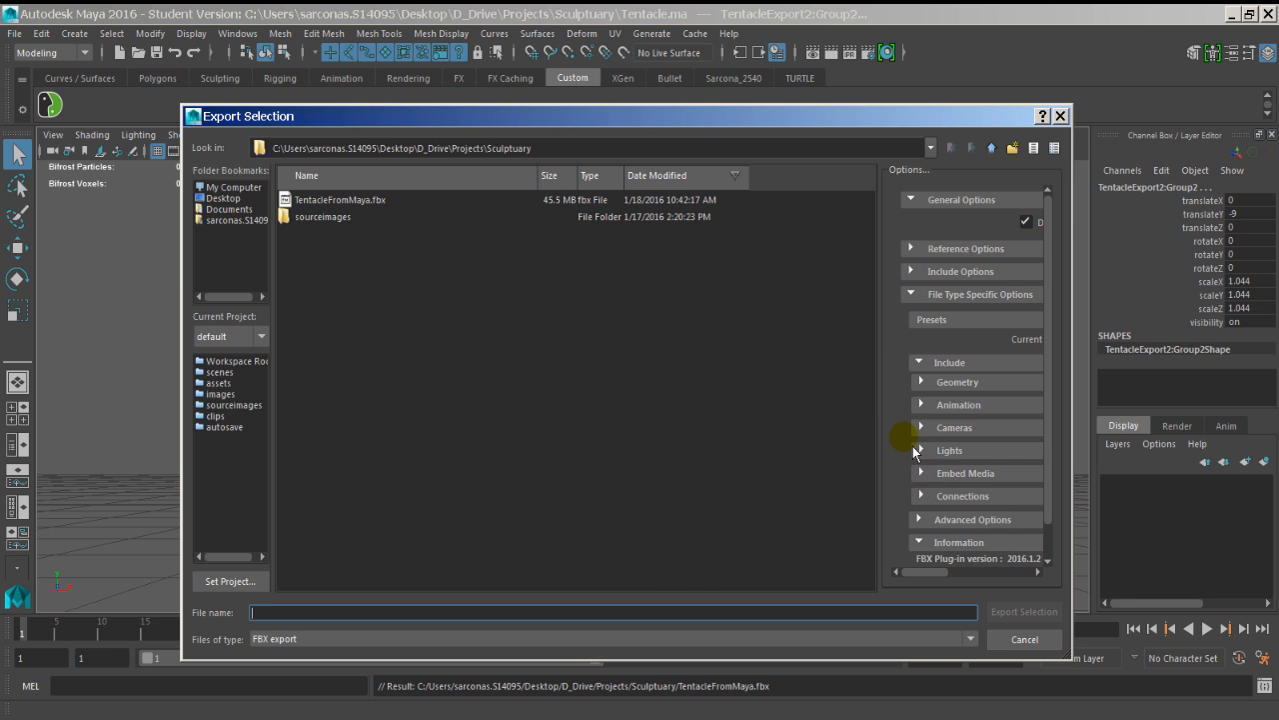
{"action": "left_click_drag", "start_coordinate": [879, 420], "coordinate": [689, 421]}
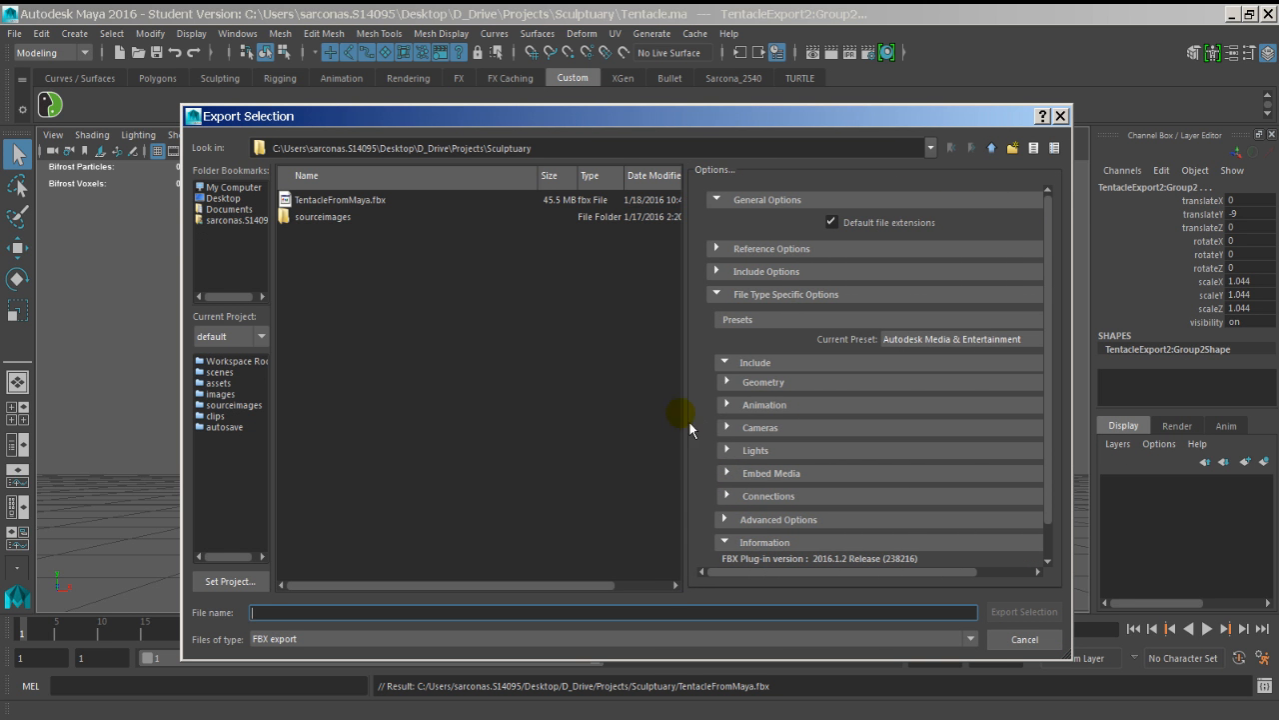
{"action": "left_click", "coordinate": [1005, 636]}
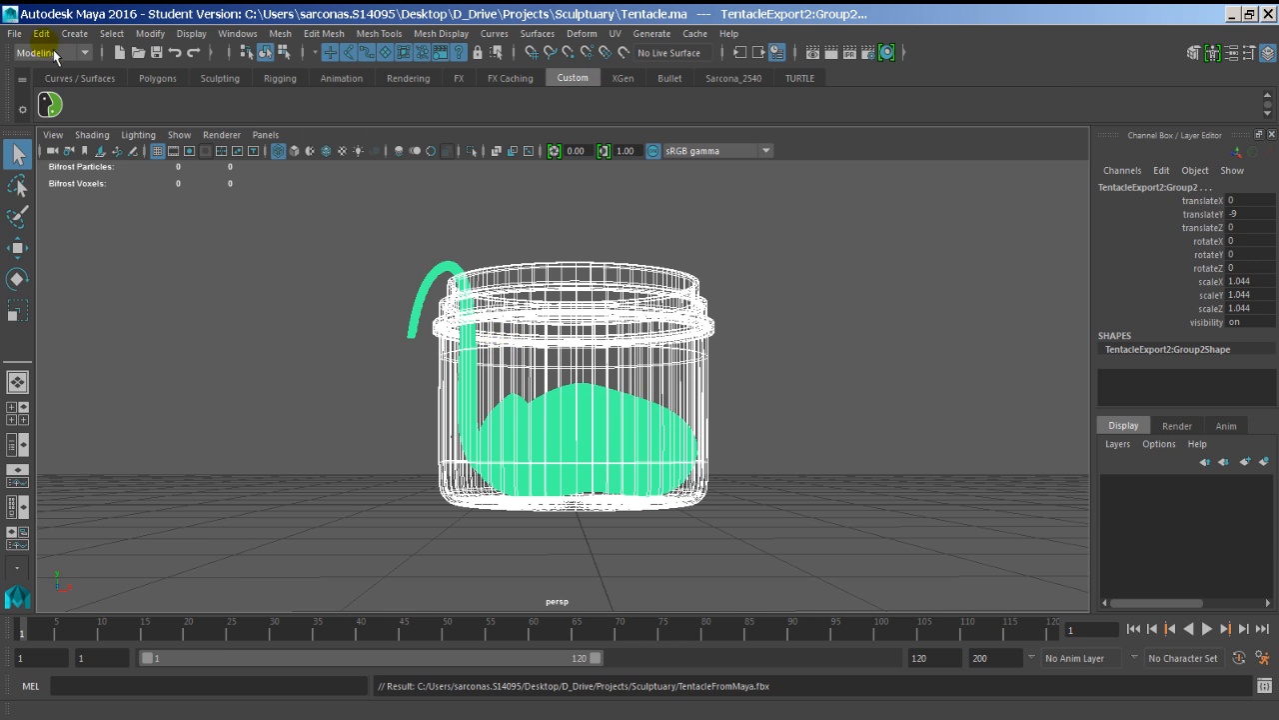
Reopen Export Selection, examine the Geometry options for FBX export, and cancel the export.
{"action": "left_click", "coordinate": [16, 33]}
{"action": "left_click", "coordinate": [110, 253]}
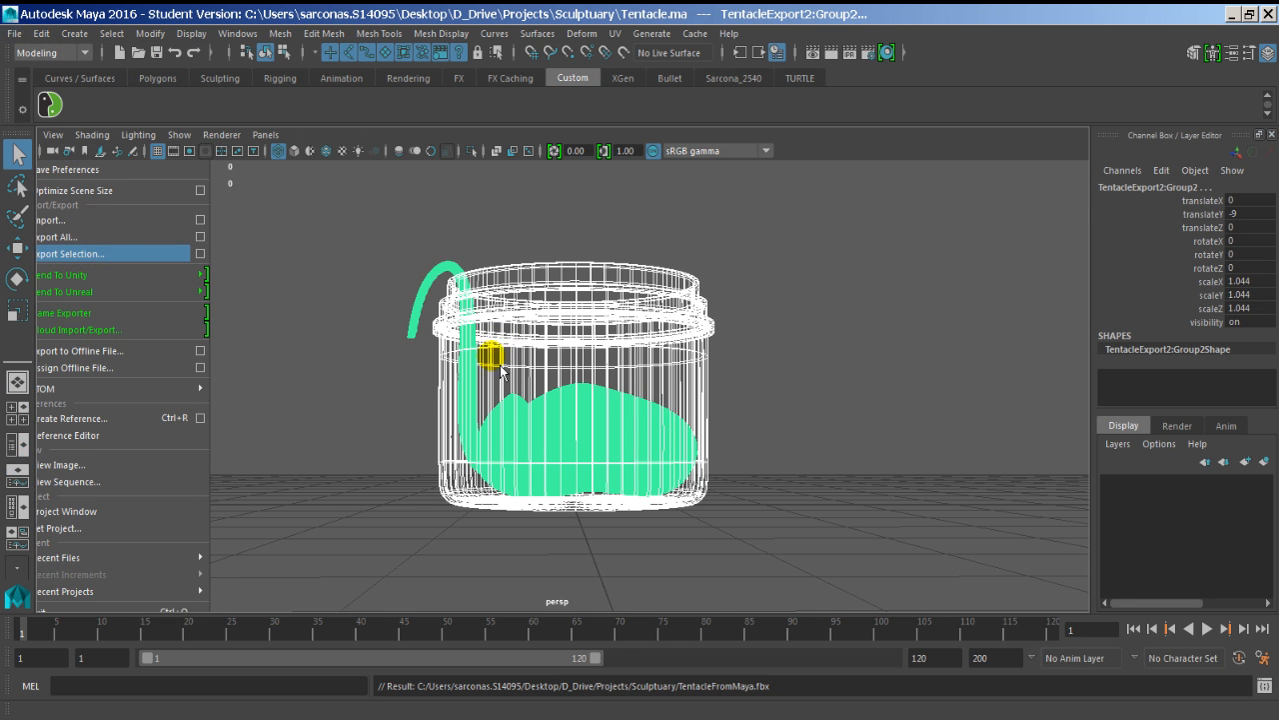
{"action": "left_click", "coordinate": [794, 383]}
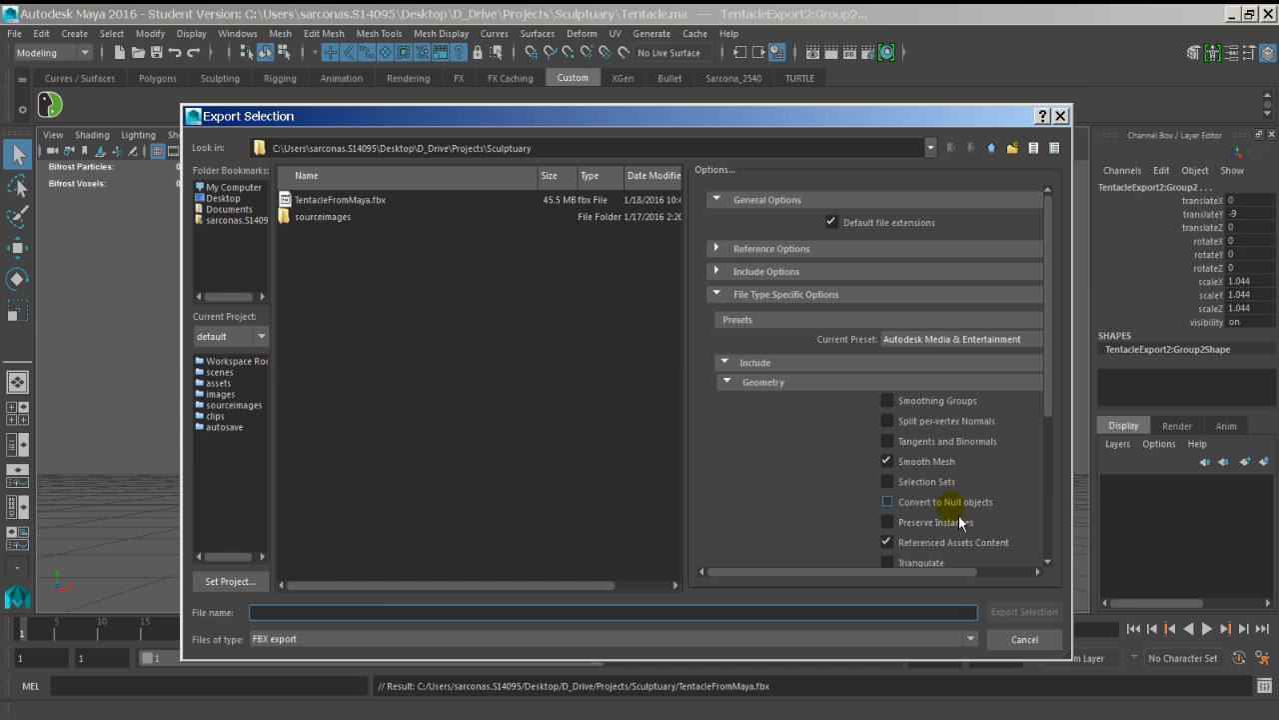
{"action": "scroll", "coordinate": [990, 490], "scroll_direction": "down", "scroll_amount": 2}
{"action": "left_click", "coordinate": [1019, 638]}
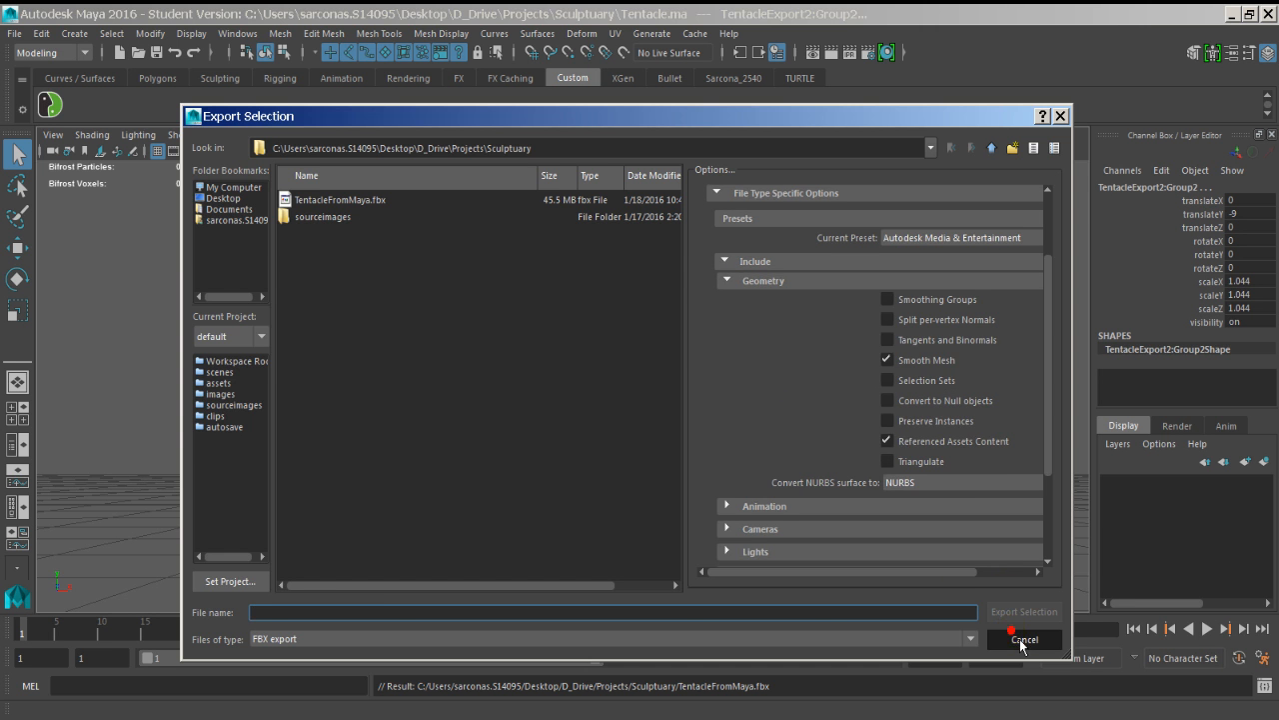
Delete the construction history of the selected tentacle and jar objects.
{"action": "left_click", "coordinate": [41, 33]}
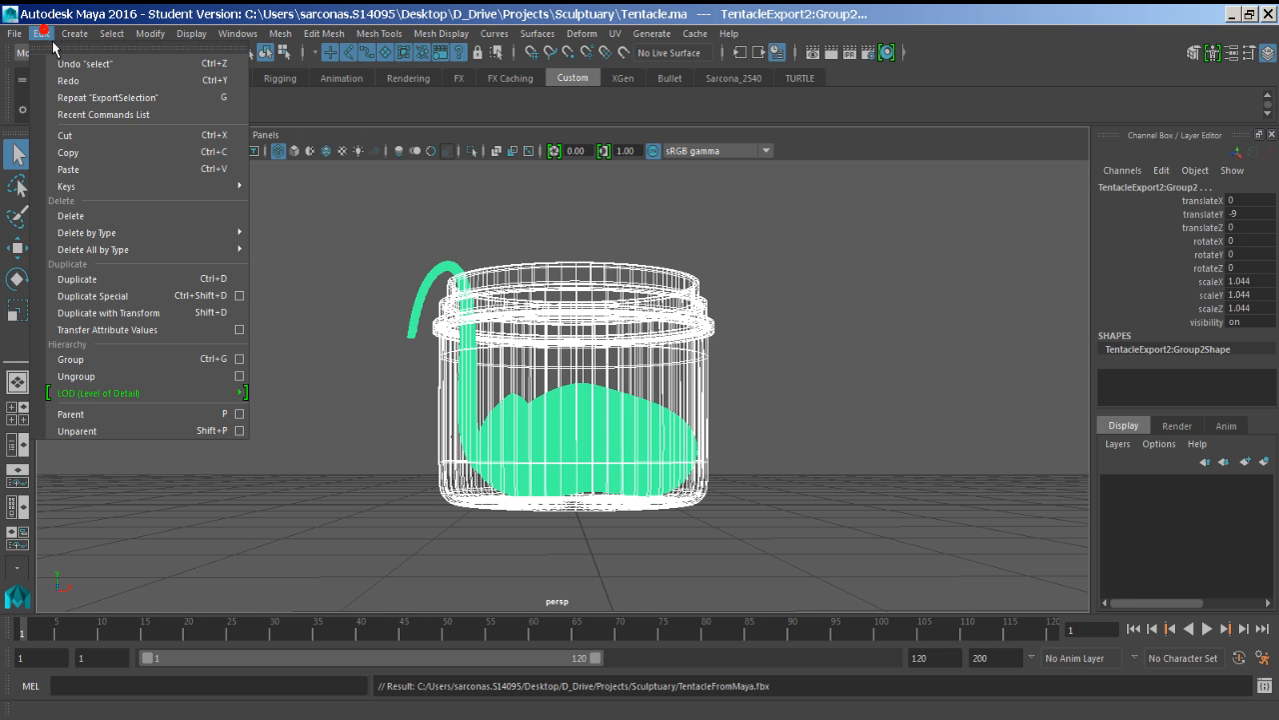
{"action": "mouse_move", "coordinate": [240, 233]}
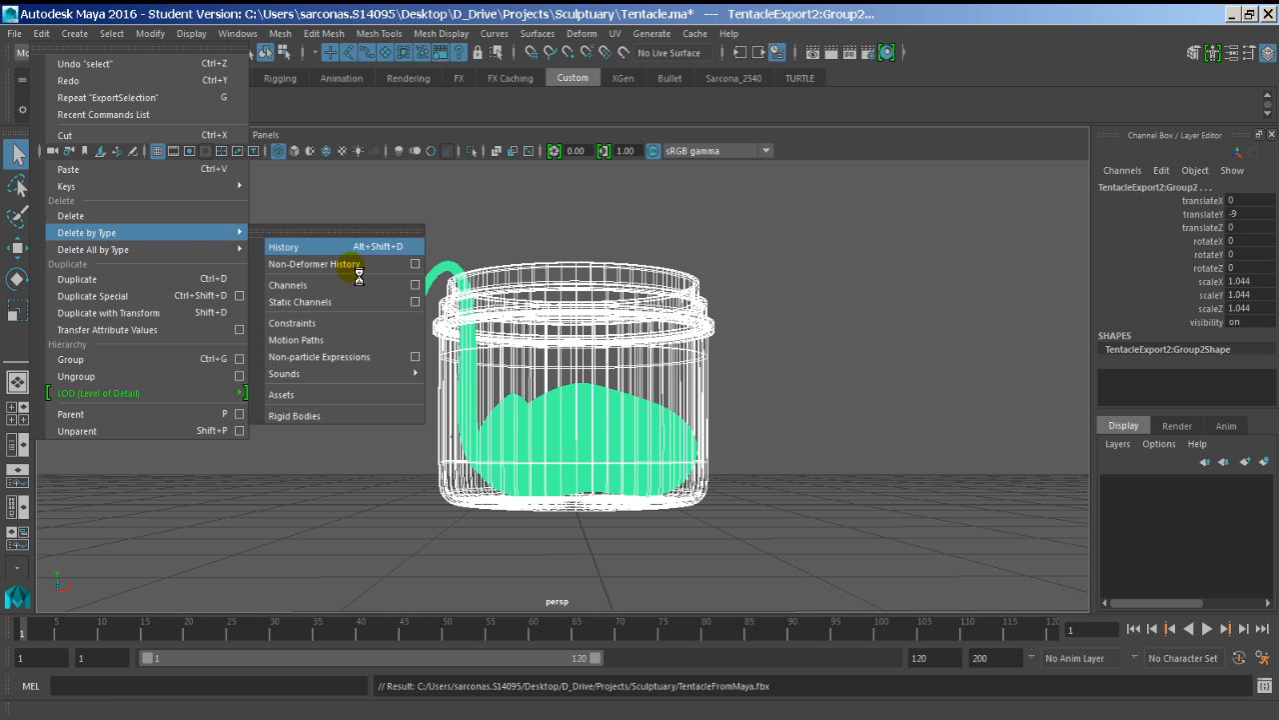
{"action": "left_click", "coordinate": [289, 246]}
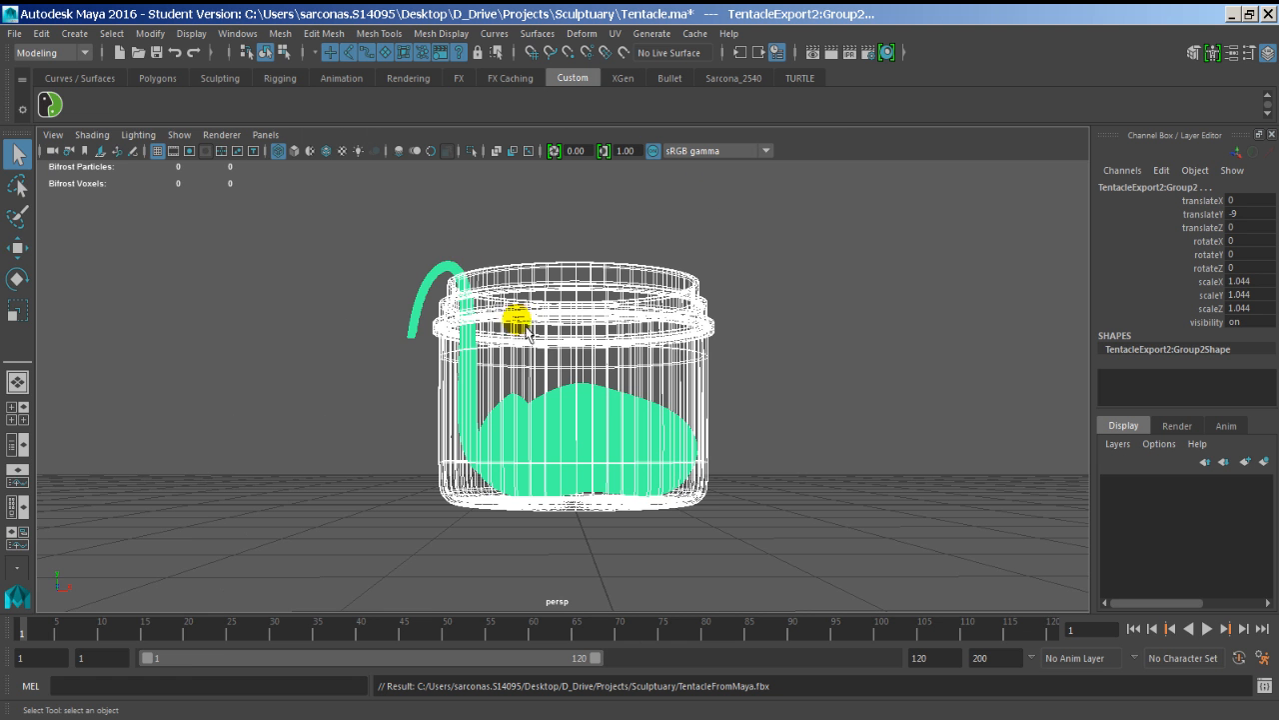
Open Export Selection, switch the file type to OBJexport, examine its export options, and cancel the export.
{"action": "left_click", "coordinate": [14, 33]}
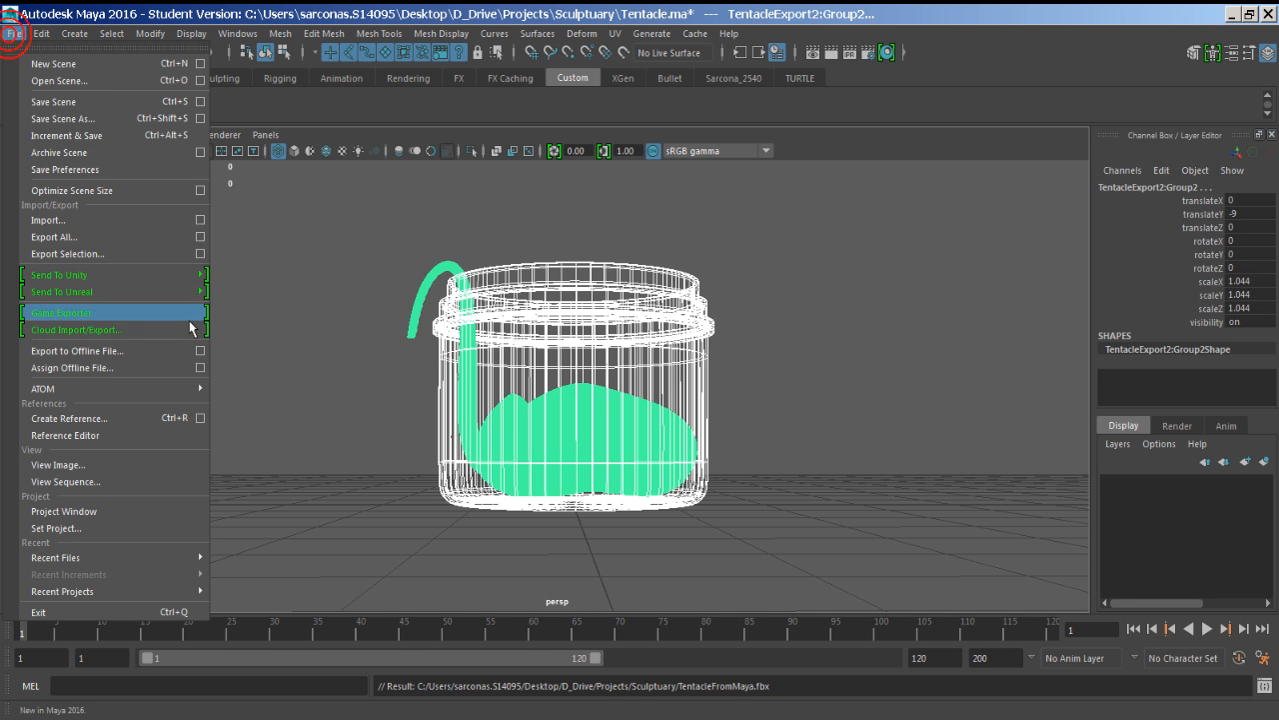
{"action": "left_click", "coordinate": [146, 262]}
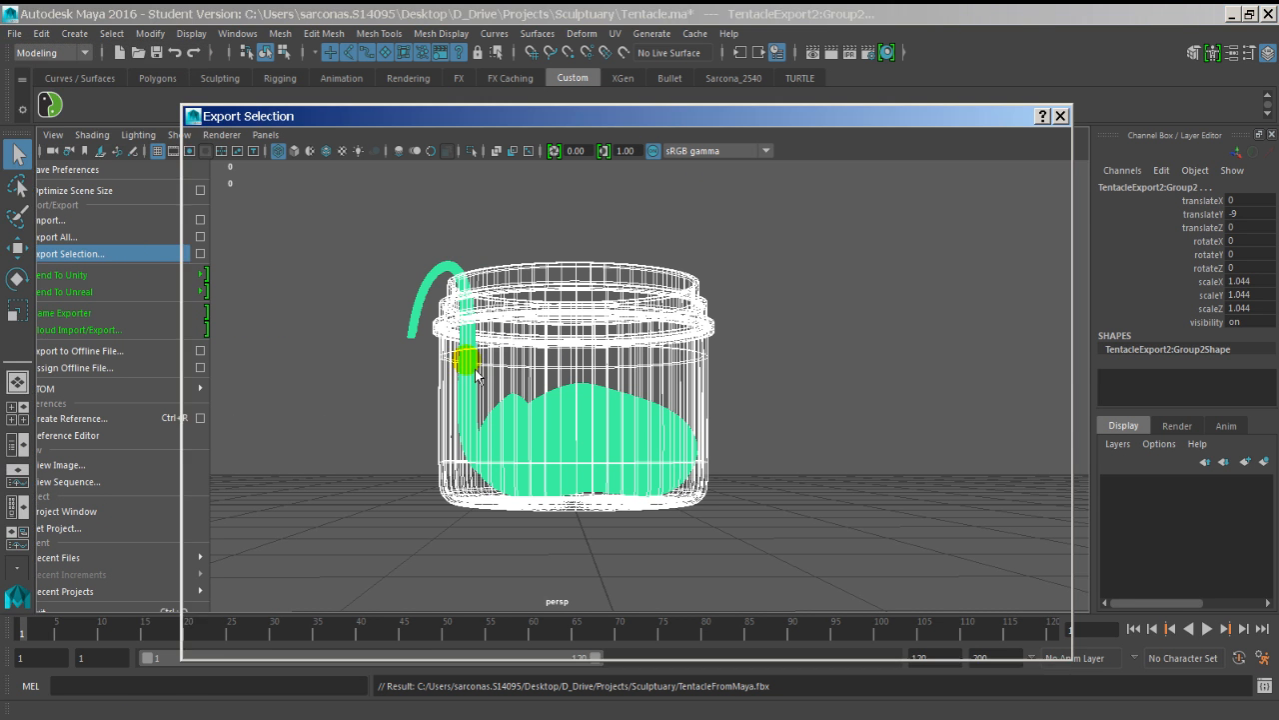
{"action": "left_click", "coordinate": [487, 638]}
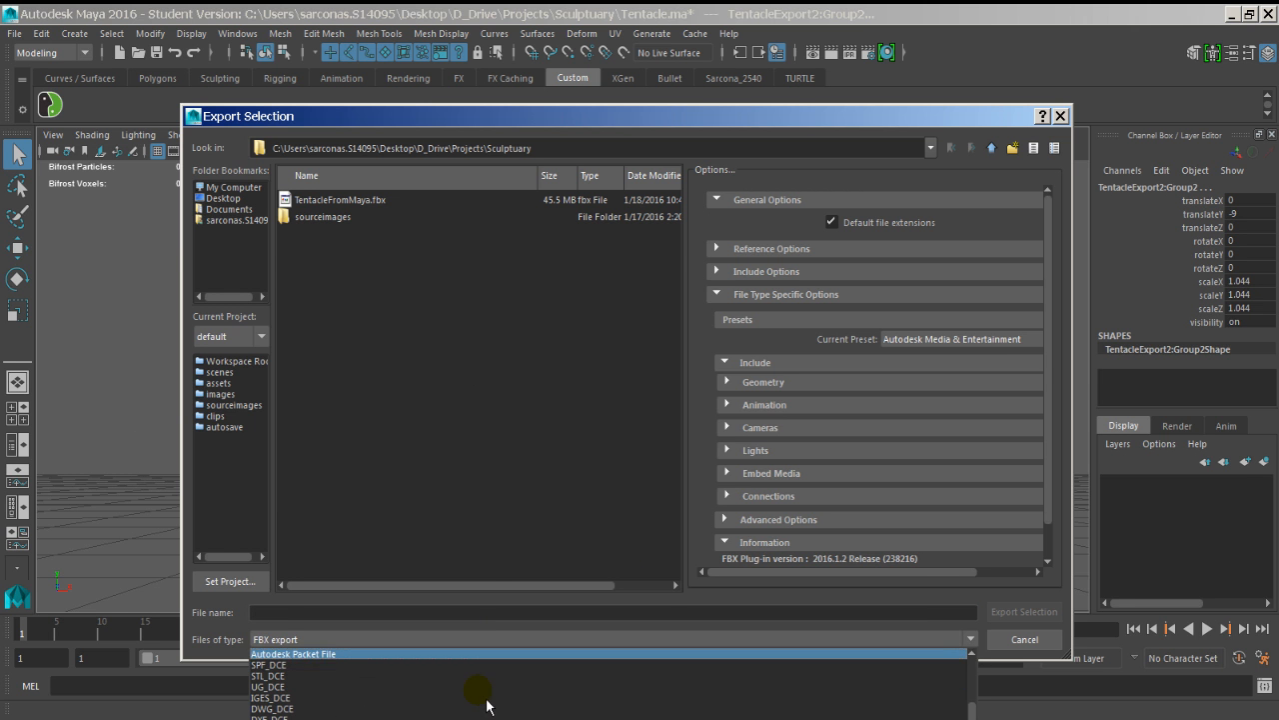
{"action": "left_click", "coordinate": [468, 716]}
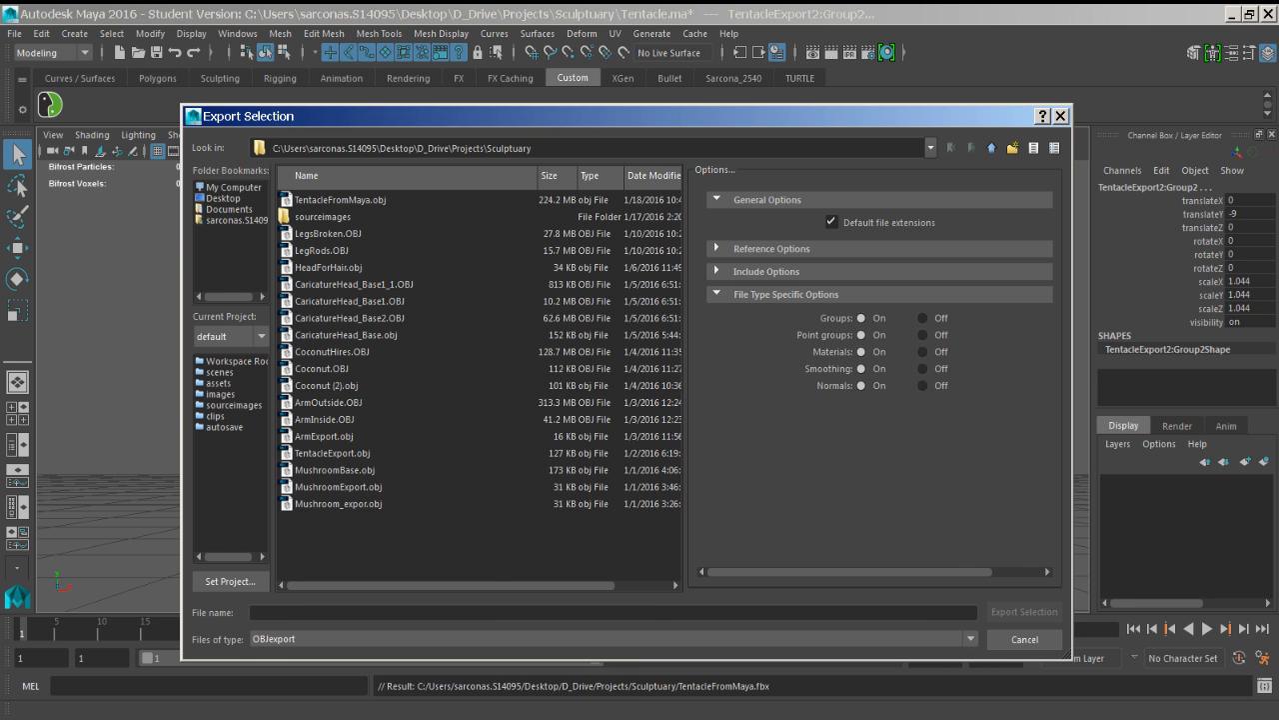
{"action": "left_click", "coordinate": [470, 614]}
{"action": "left_click", "coordinate": [1024, 638]}
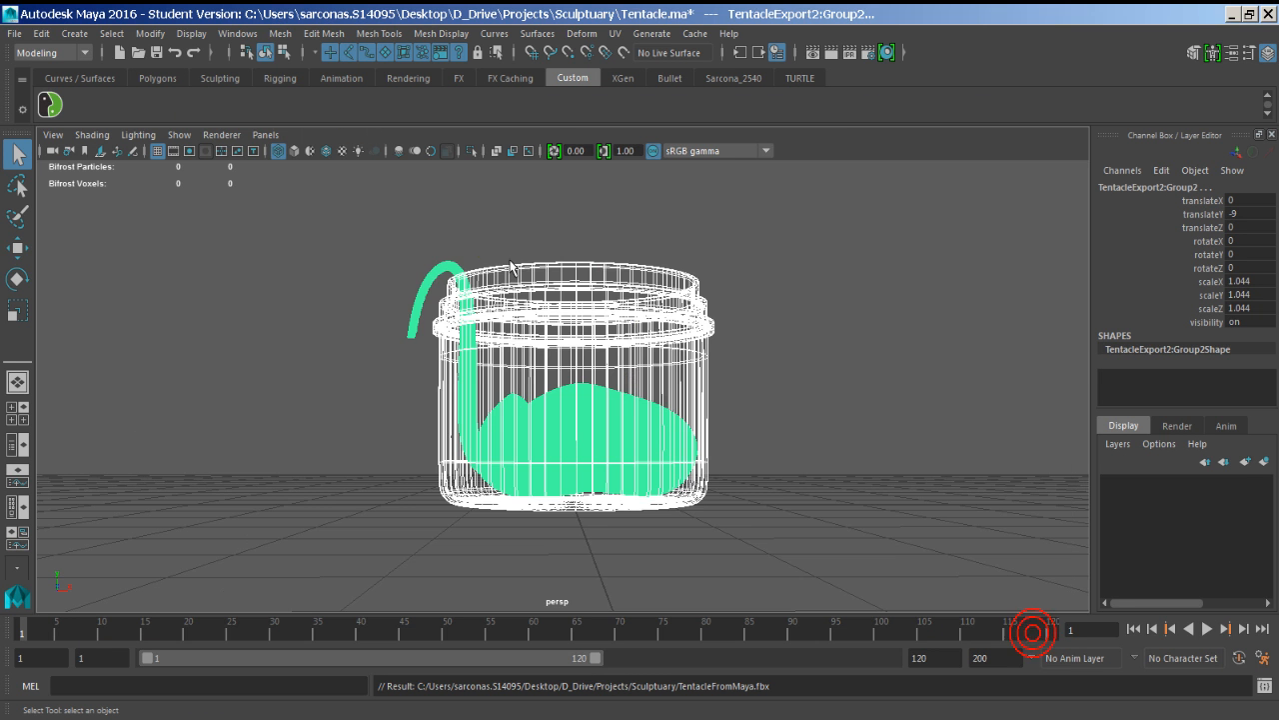
Check in the Plug-in Manager whether objExport.mll is loaded and set to auto load, then close it.
{"action": "left_click", "coordinate": [246, 34]}
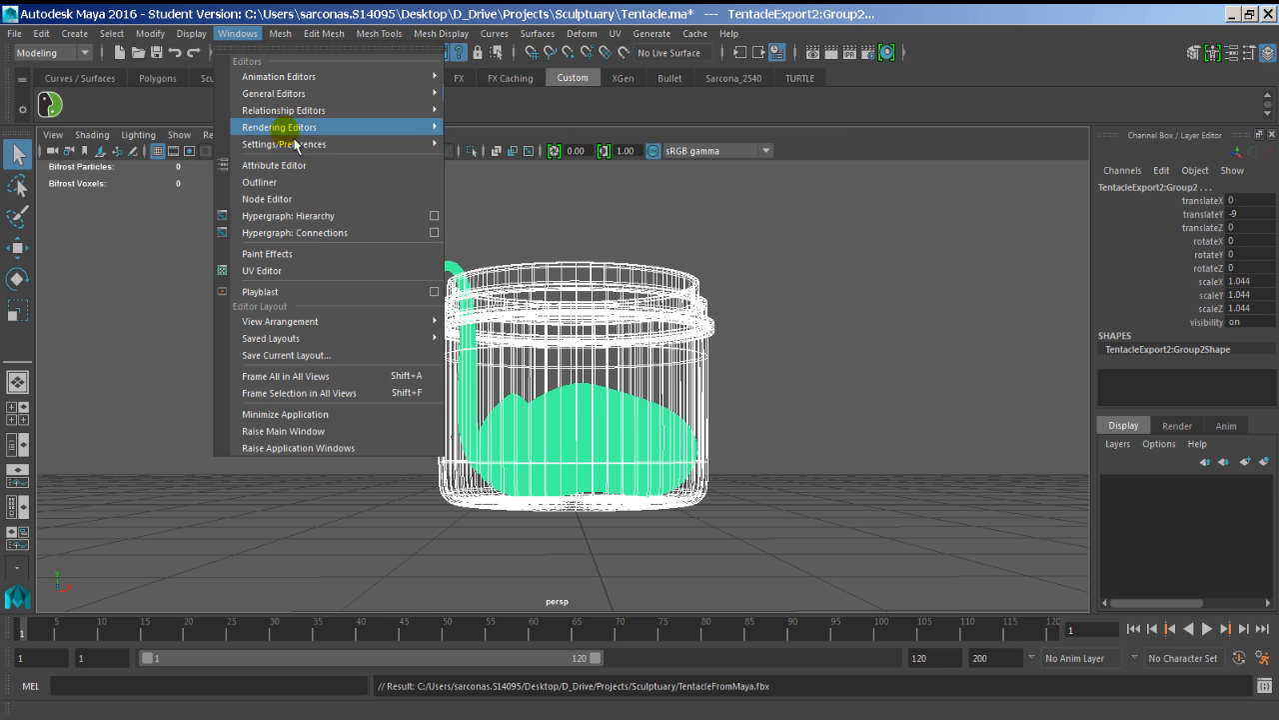
{"action": "mouse_move", "coordinate": [337, 143]}
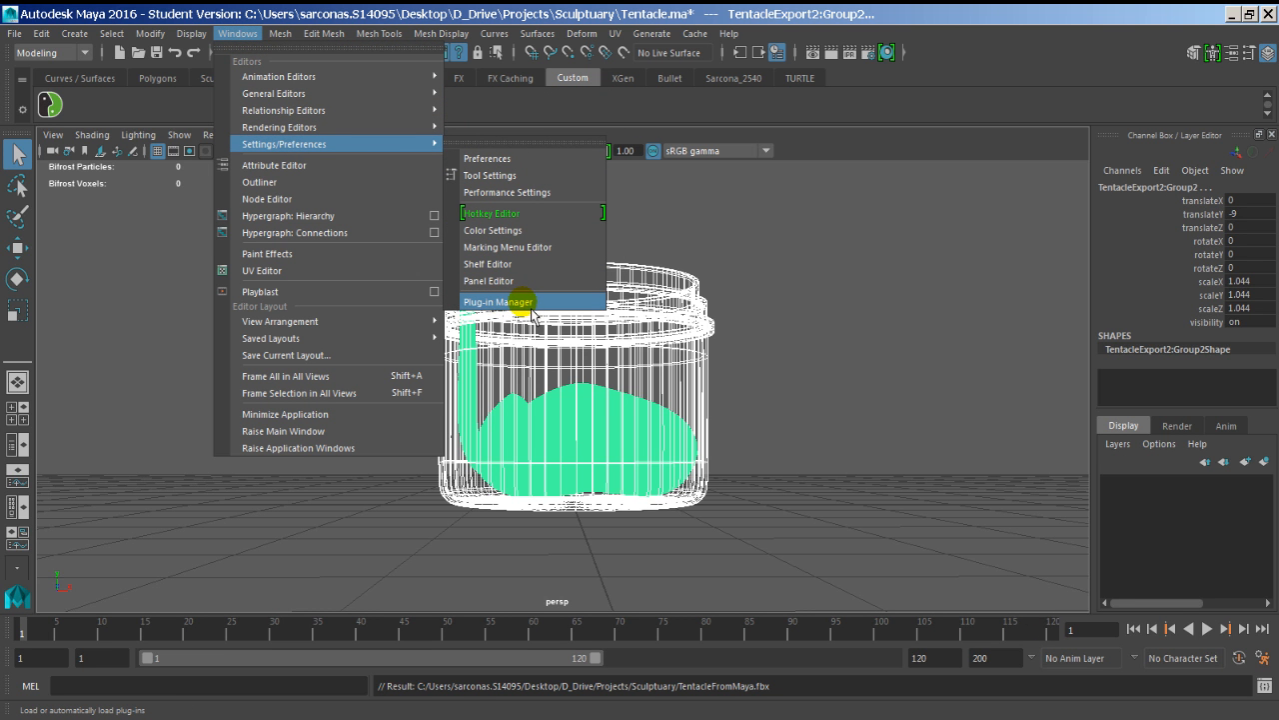
{"action": "left_click", "coordinate": [534, 303]}
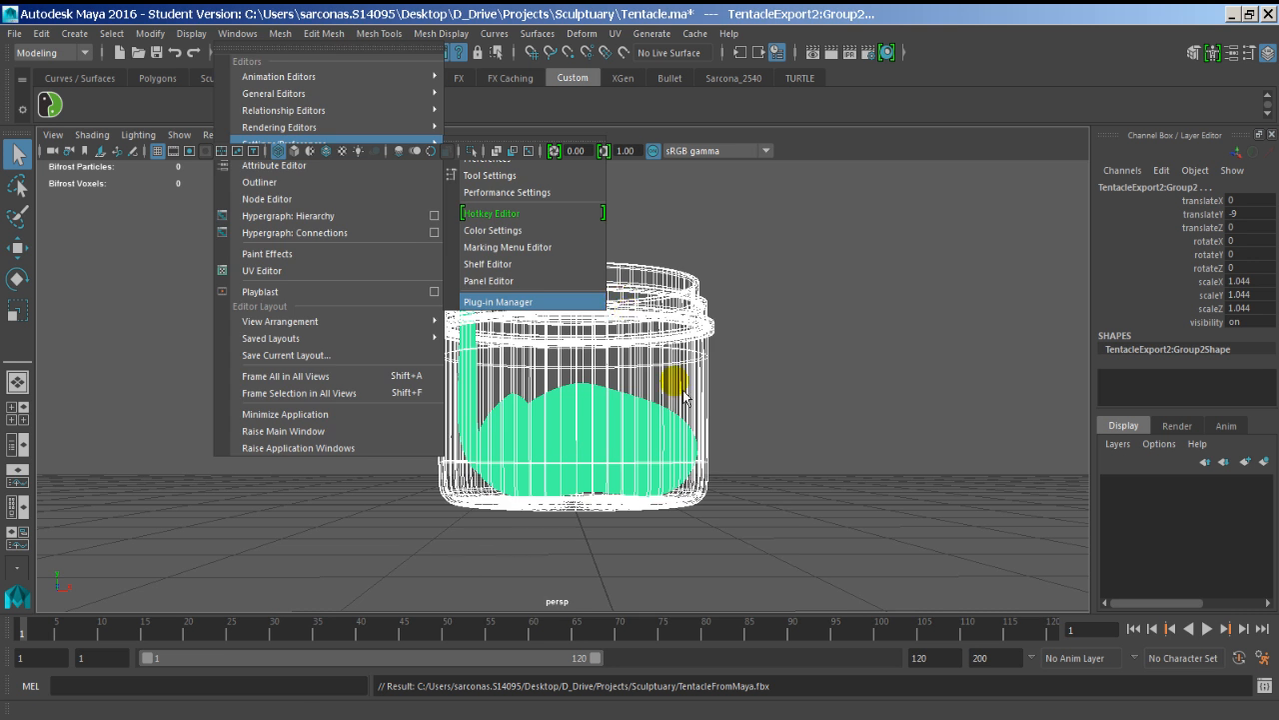
{"action": "scroll", "coordinate": [699, 478], "scroll_direction": "down", "scroll_amount": 10}
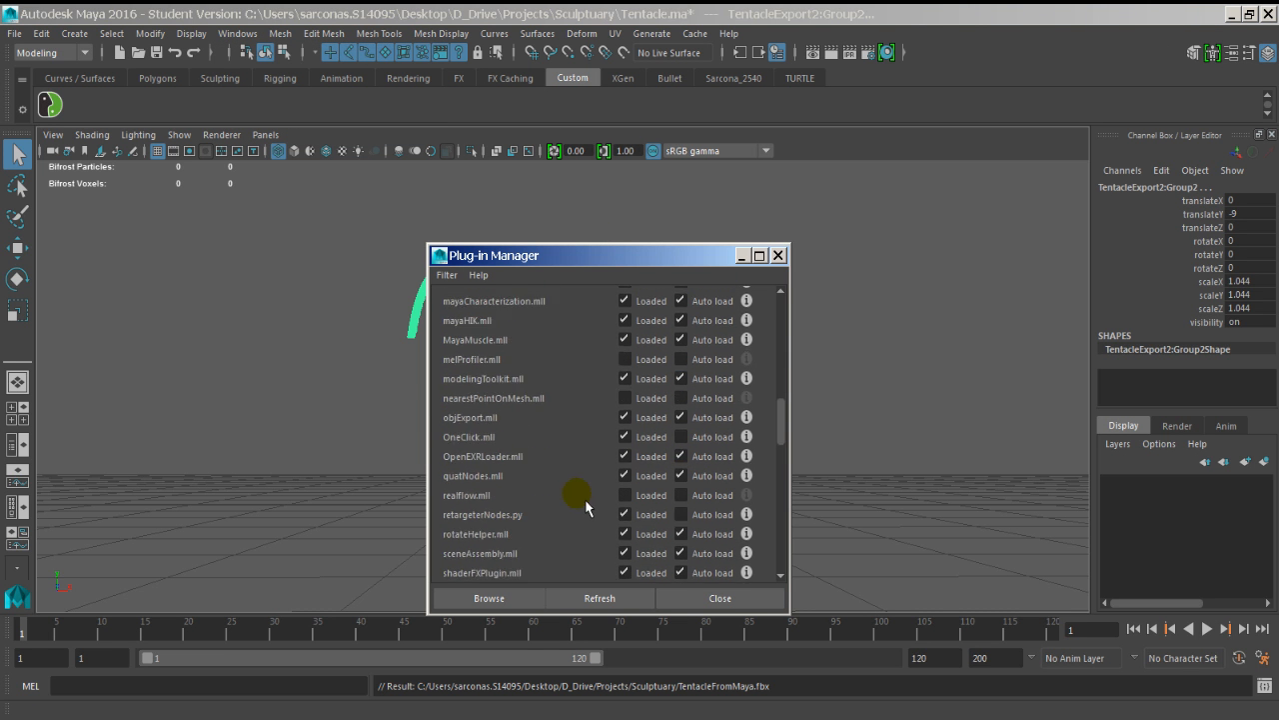
{"action": "scroll", "coordinate": [585, 499], "scroll_direction": "down", "scroll_amount": 1}
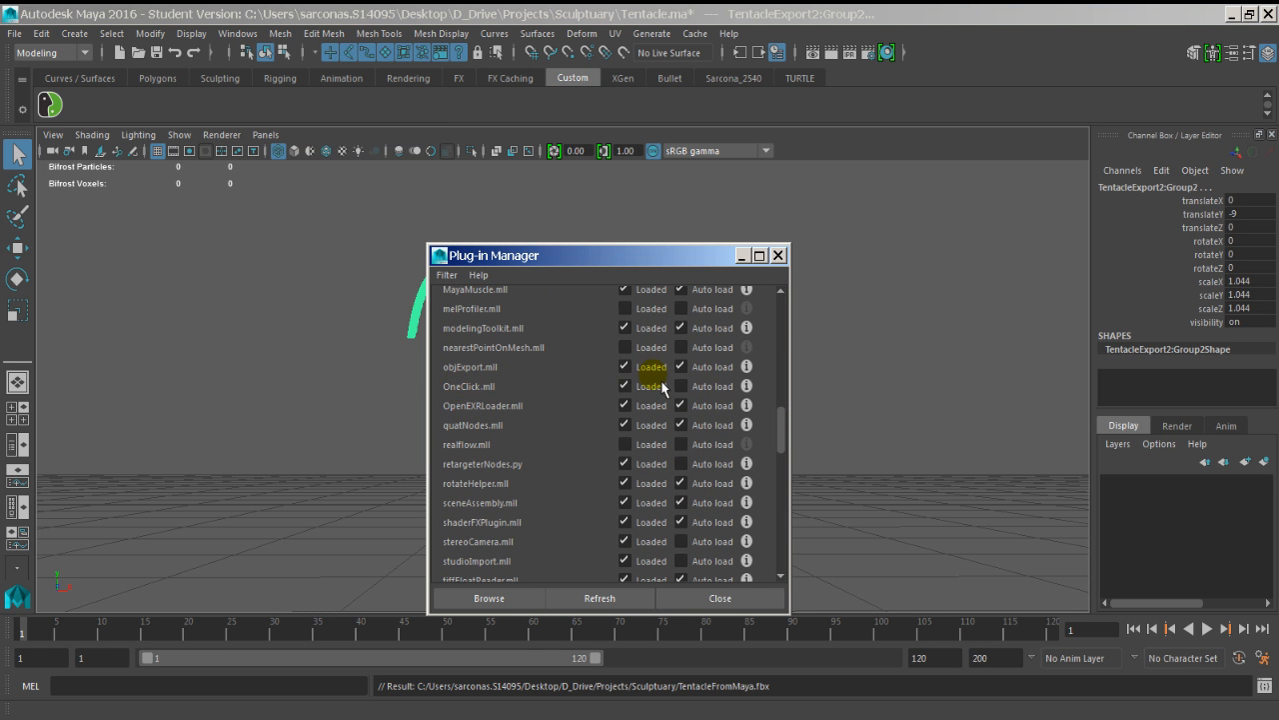
{"action": "left_click", "coordinate": [727, 598]}
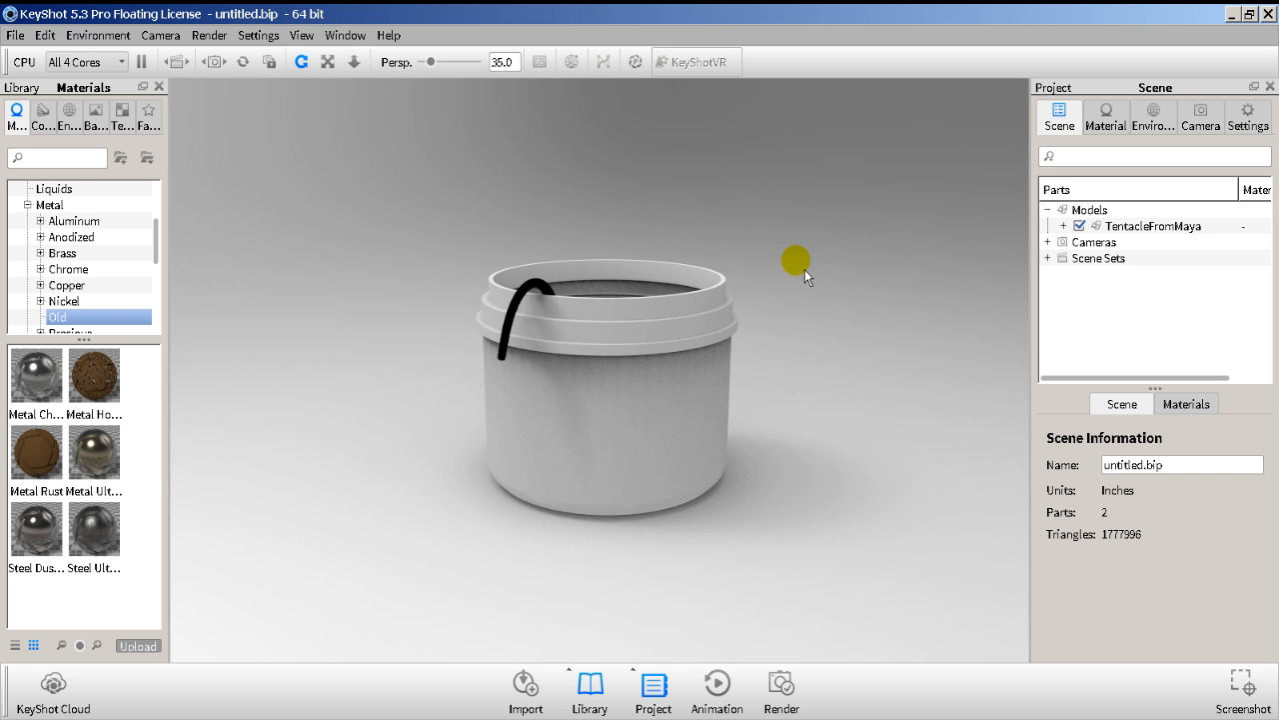
Switch to KeyShot and examine the imported jar and tentacle from above, from the side and at close range.
{"action": "left_click_drag", "start_coordinate": [804, 269], "coordinate": [752, 475]}
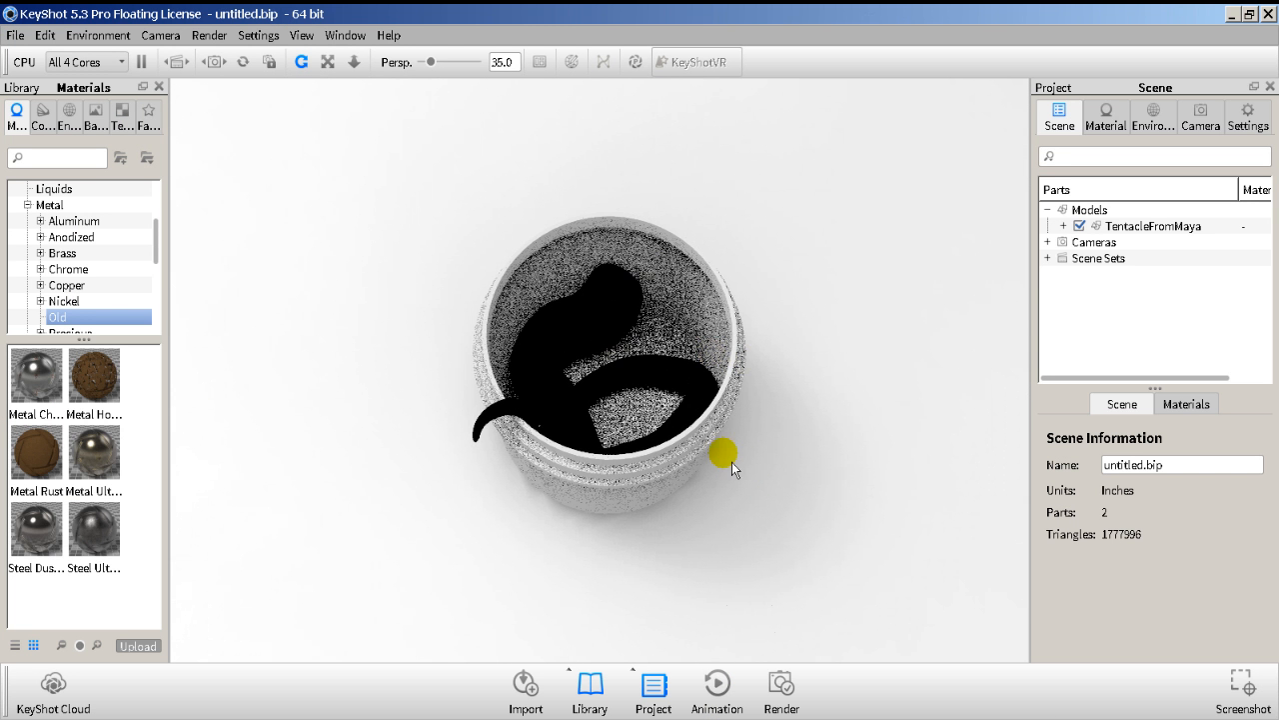
{"action": "left_click_drag", "start_coordinate": [759, 555], "coordinate": [782, 339]}
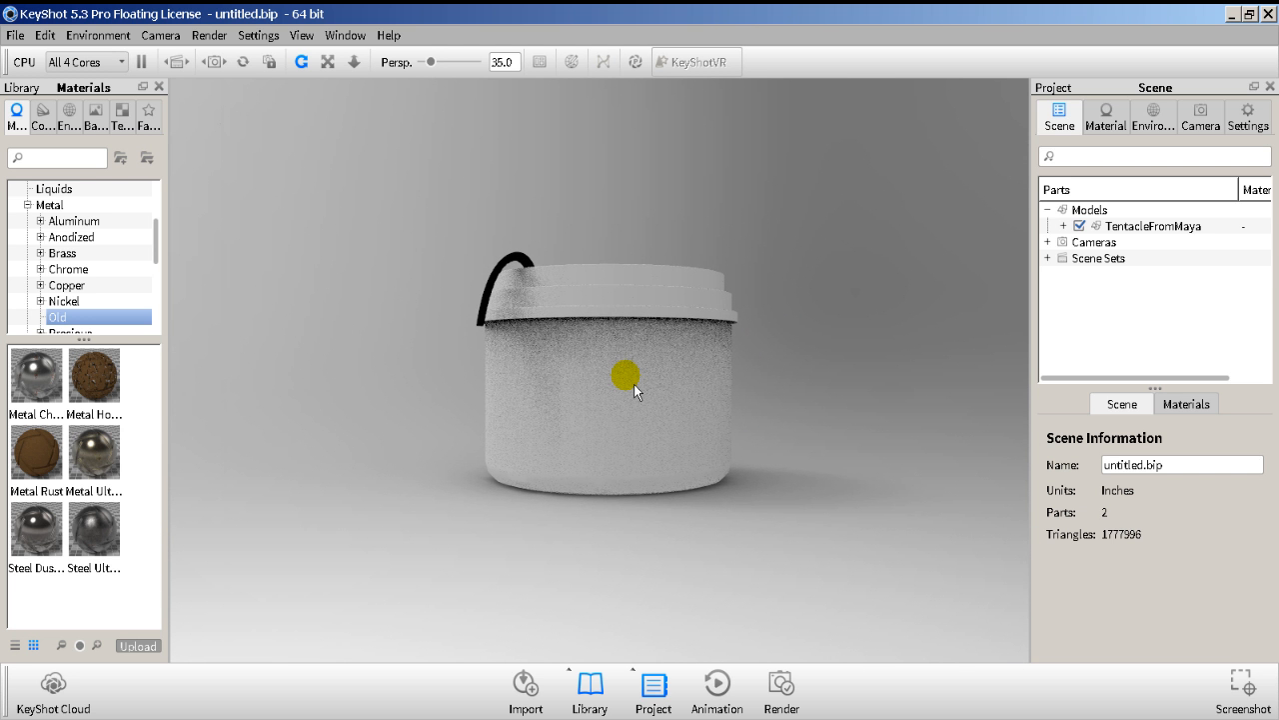
{"action": "left_click_drag", "start_coordinate": [814, 297], "coordinate": [739, 411]}
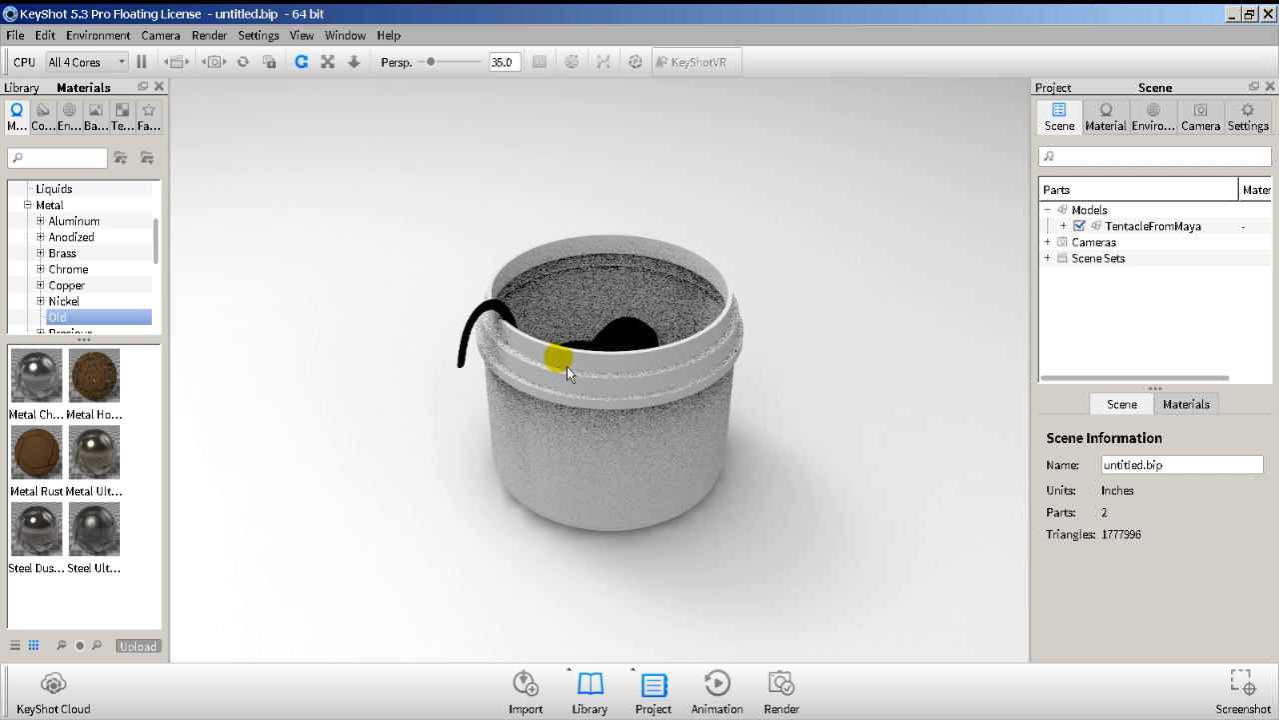
{"action": "scroll", "coordinate": [803, 388], "scroll_direction": "up", "scroll_amount": 3}
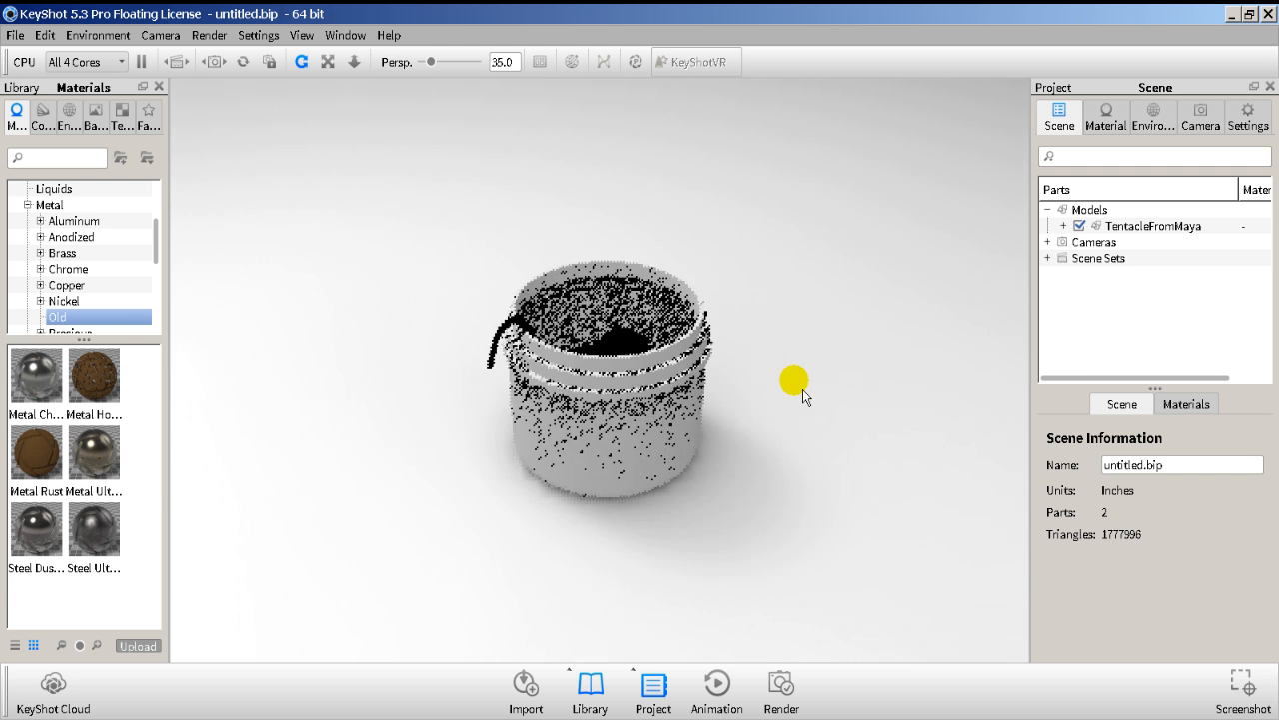
{"action": "left_click_drag", "start_coordinate": [864, 354], "coordinate": [833, 290]}
{"action": "right_click", "coordinate": [837, 293]}
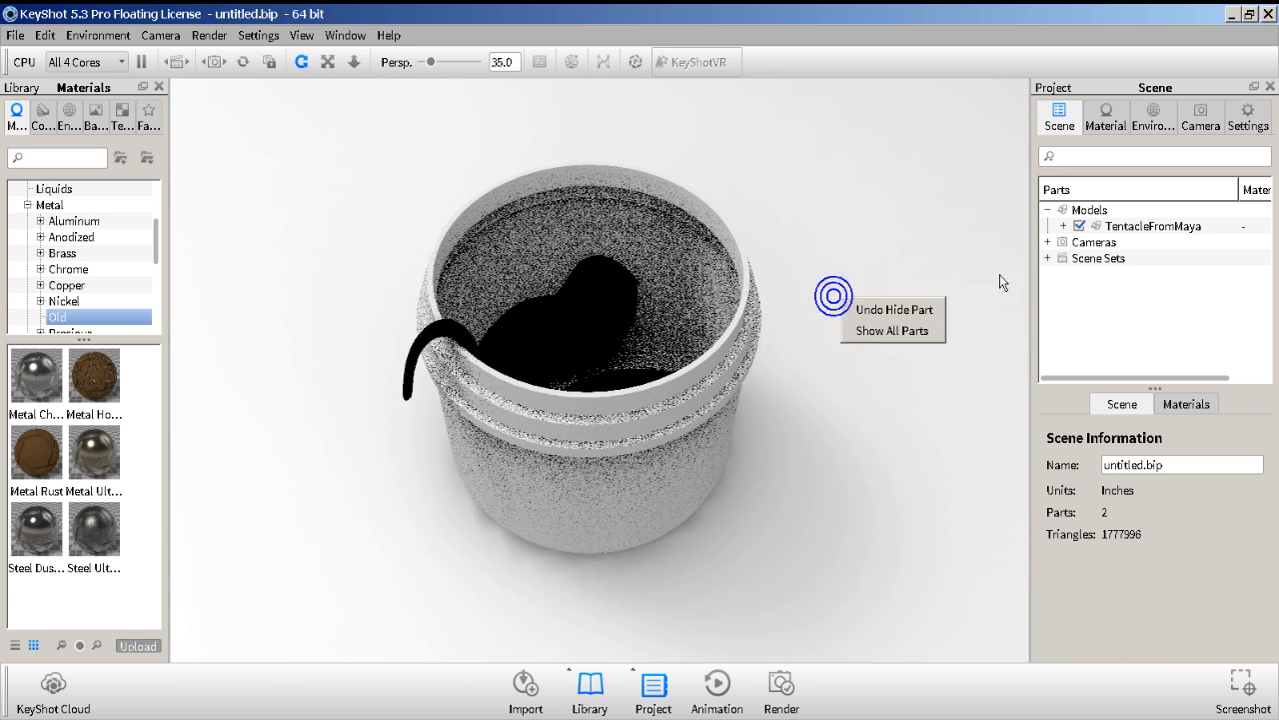
{"action": "left_click", "coordinate": [881, 239]}
{"action": "scroll", "coordinate": [868, 296], "scroll_direction": "up", "scroll_amount": 6}
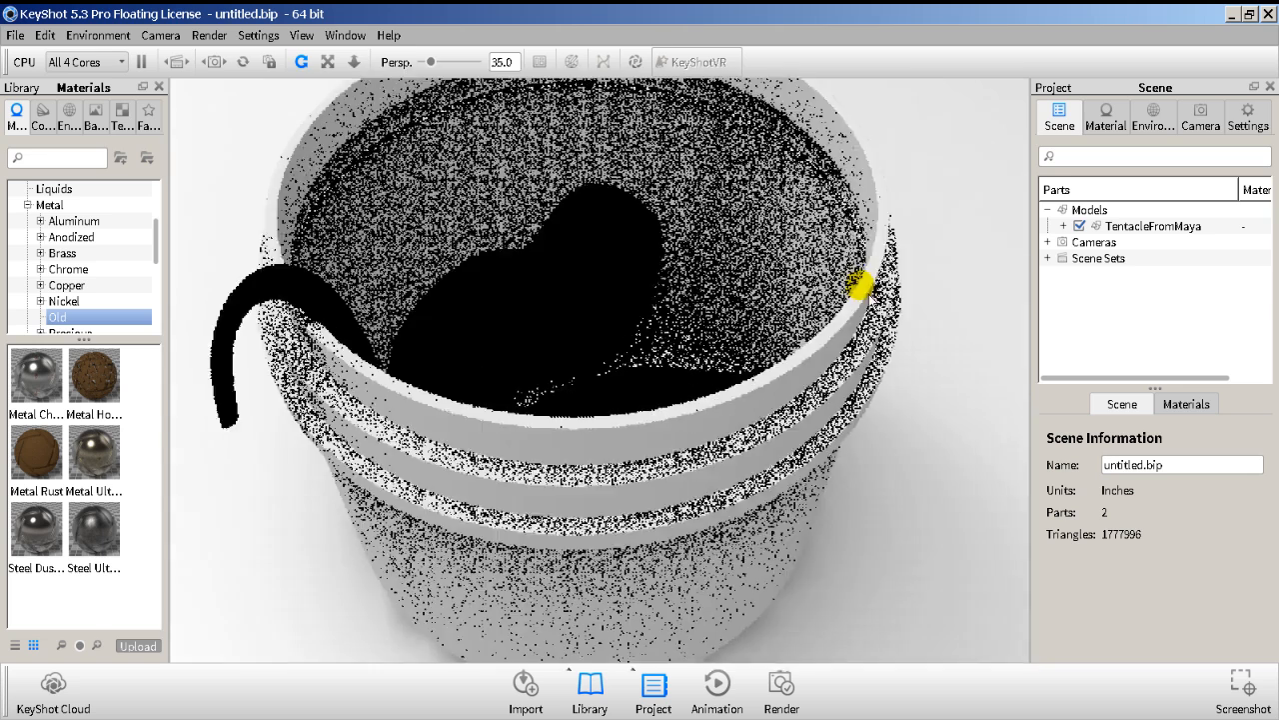
{"action": "scroll", "coordinate": [868, 294], "scroll_direction": "down", "scroll_amount": 3}
{"action": "scroll", "coordinate": [869, 294], "scroll_direction": "down", "scroll_amount": 5}
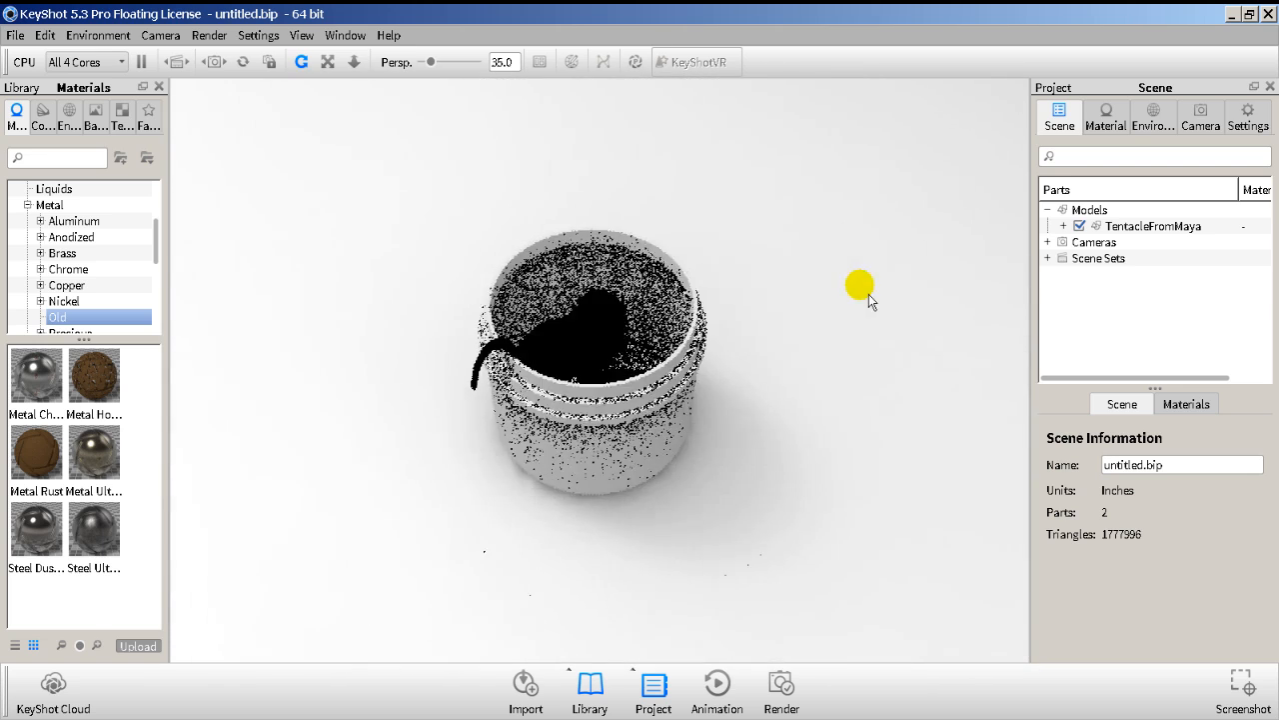
{"action": "left_click_drag", "start_coordinate": [844, 366], "coordinate": [829, 281]}
{"action": "middle_click_drag", "start_coordinate": [828, 281], "coordinate": [844, 321]}
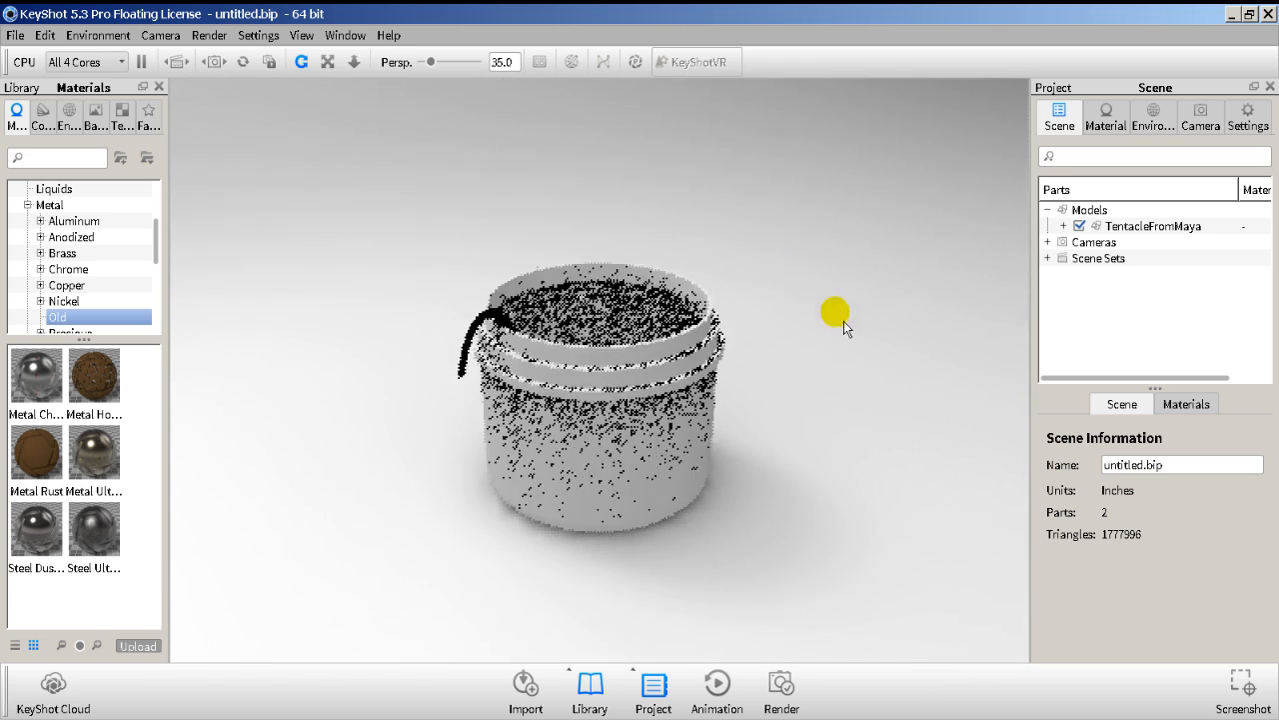
{"action": "scroll", "coordinate": [843, 333], "scroll_direction": "up", "scroll_amount": 4}
{"action": "mouse_move", "coordinate": [843, 332]}
{"action": "left_mouse_down"}
{"action": "mouse_move", "coordinate": [835, 365]}
{"action": "mouse_move", "coordinate": [855, 334]}
{"action": "left_mouse_up"}
{"action": "scroll", "coordinate": [845, 332], "scroll_direction": "up", "scroll_amount": 2}
{"action": "scroll", "coordinate": [855, 333], "scroll_direction": "up", "scroll_amount": 3}
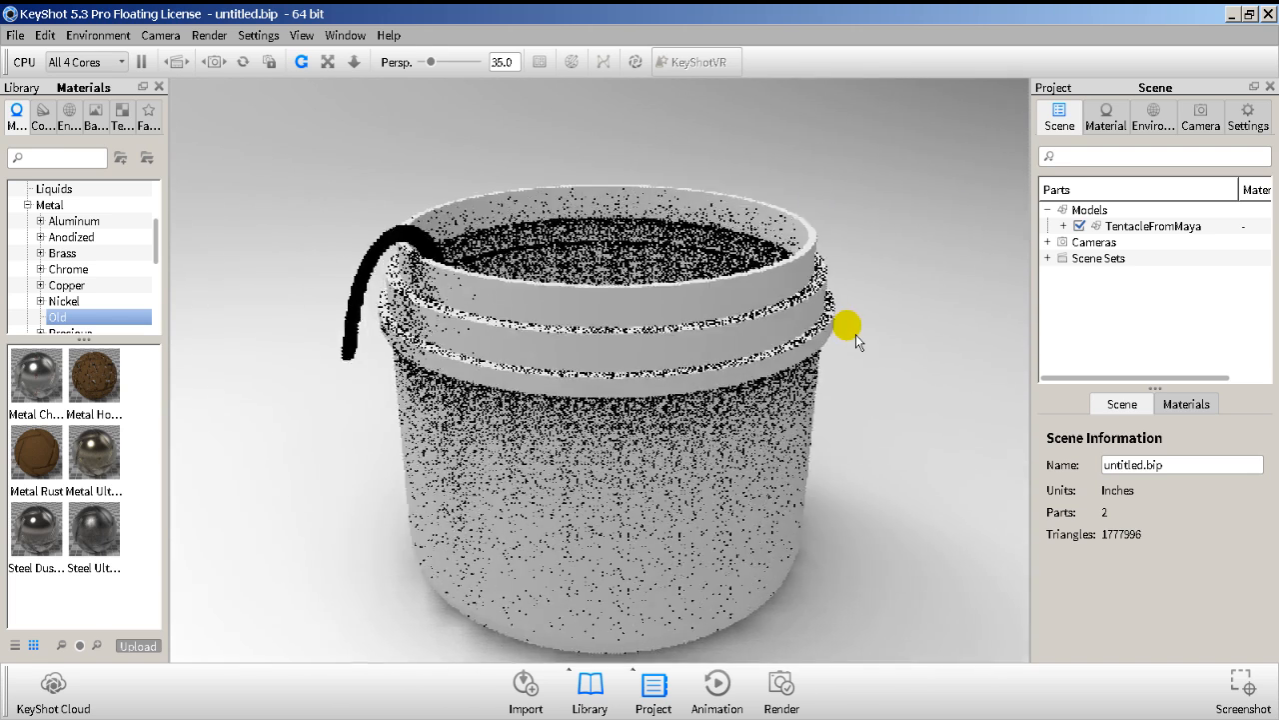
{"action": "scroll", "coordinate": [855, 333], "scroll_direction": "down", "scroll_amount": 3}
{"action": "scroll", "coordinate": [855, 334], "scroll_direction": "down", "scroll_amount": 2}
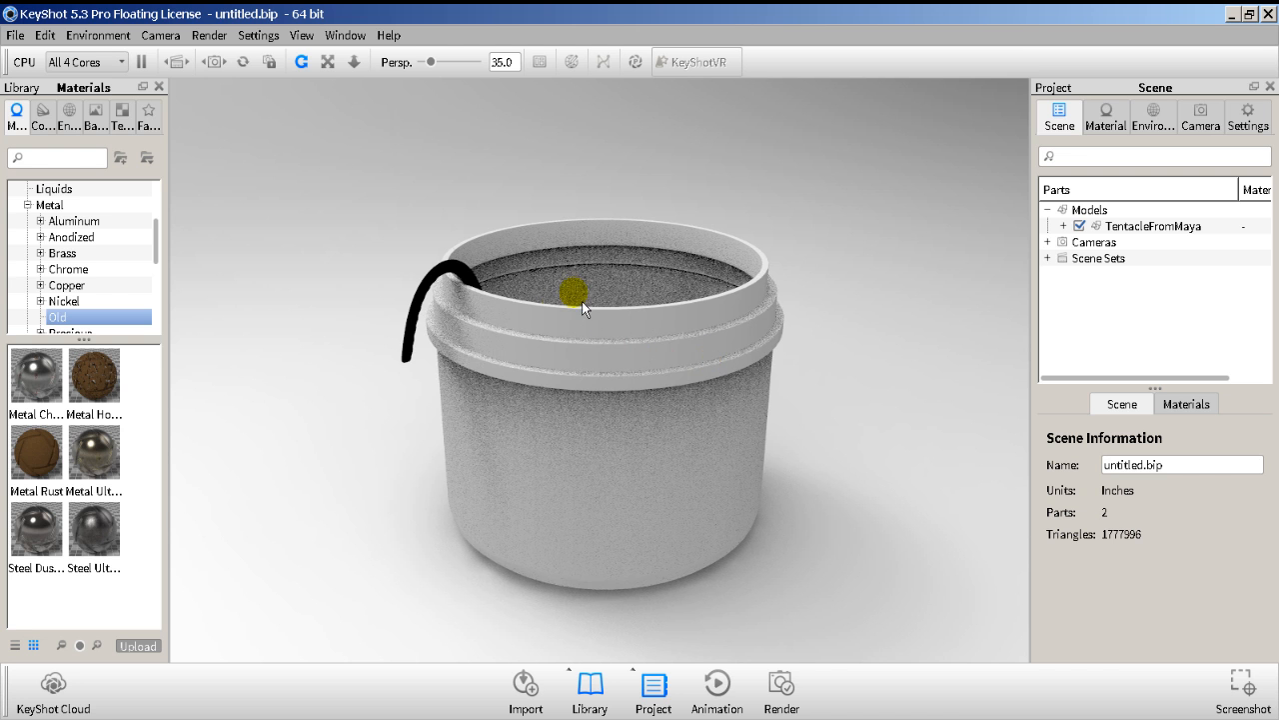
{"action": "left_click", "coordinate": [386, 357]}
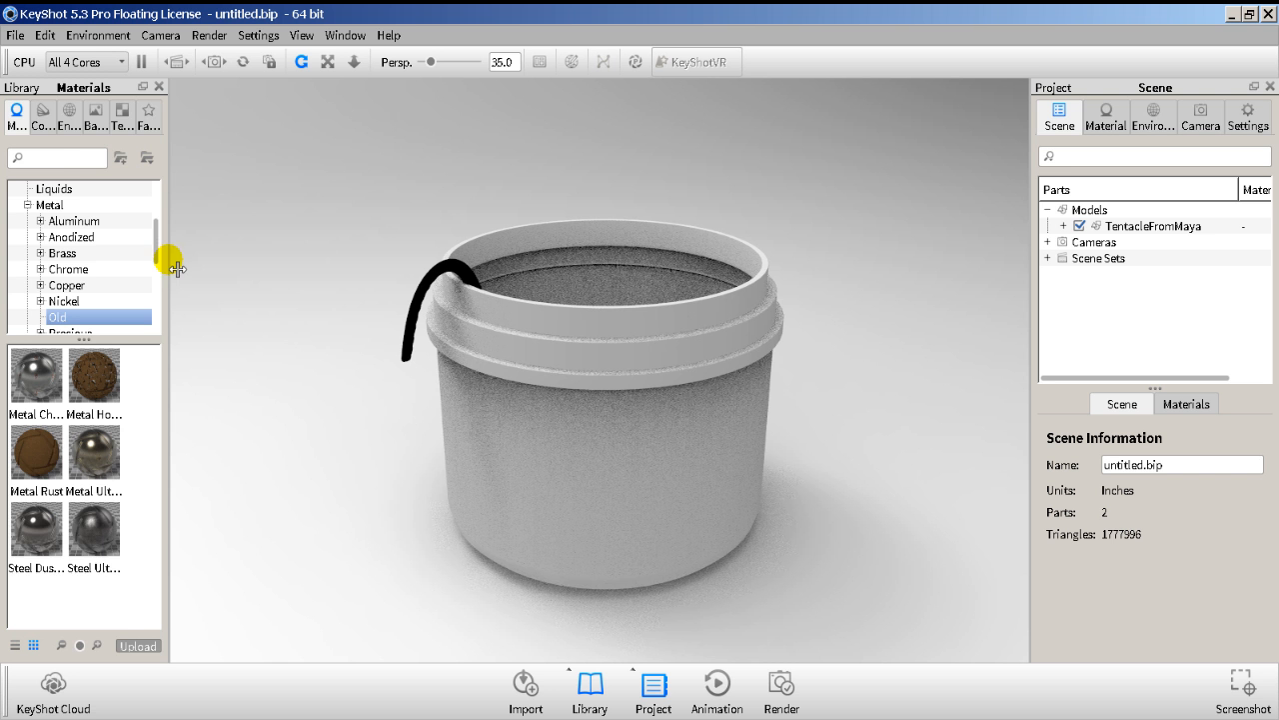
Widen the Materials library, then select the TentacleFromMaya model and examine the parts it contains.
{"action": "left_click_drag", "start_coordinate": [168, 259], "coordinate": [259, 286]}
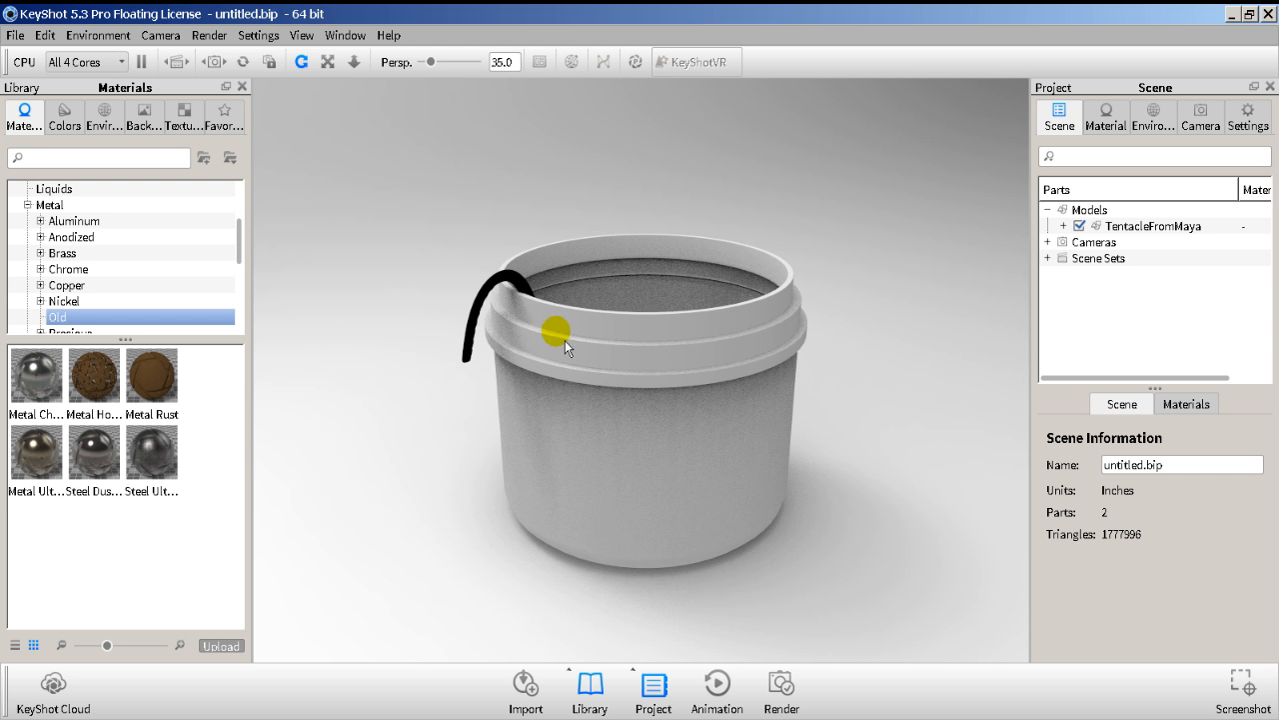
{"action": "left_click", "coordinate": [1146, 225]}
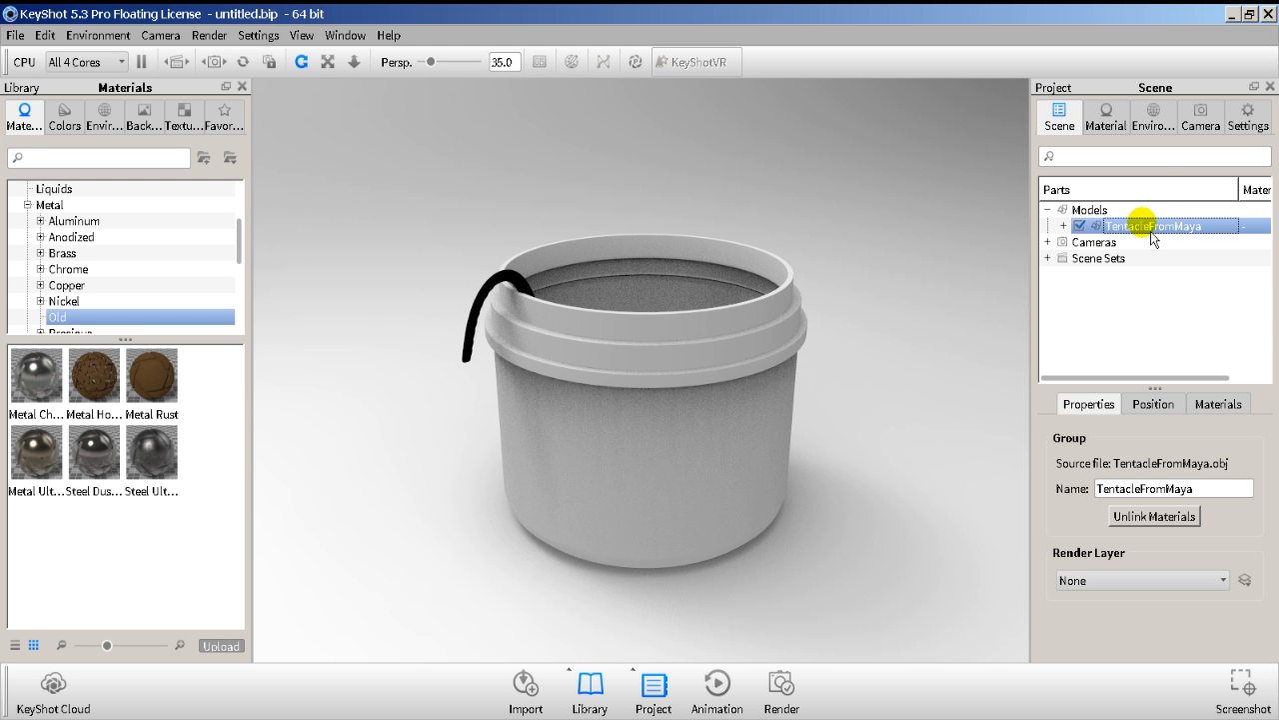
{"action": "left_click", "coordinate": [1064, 225]}
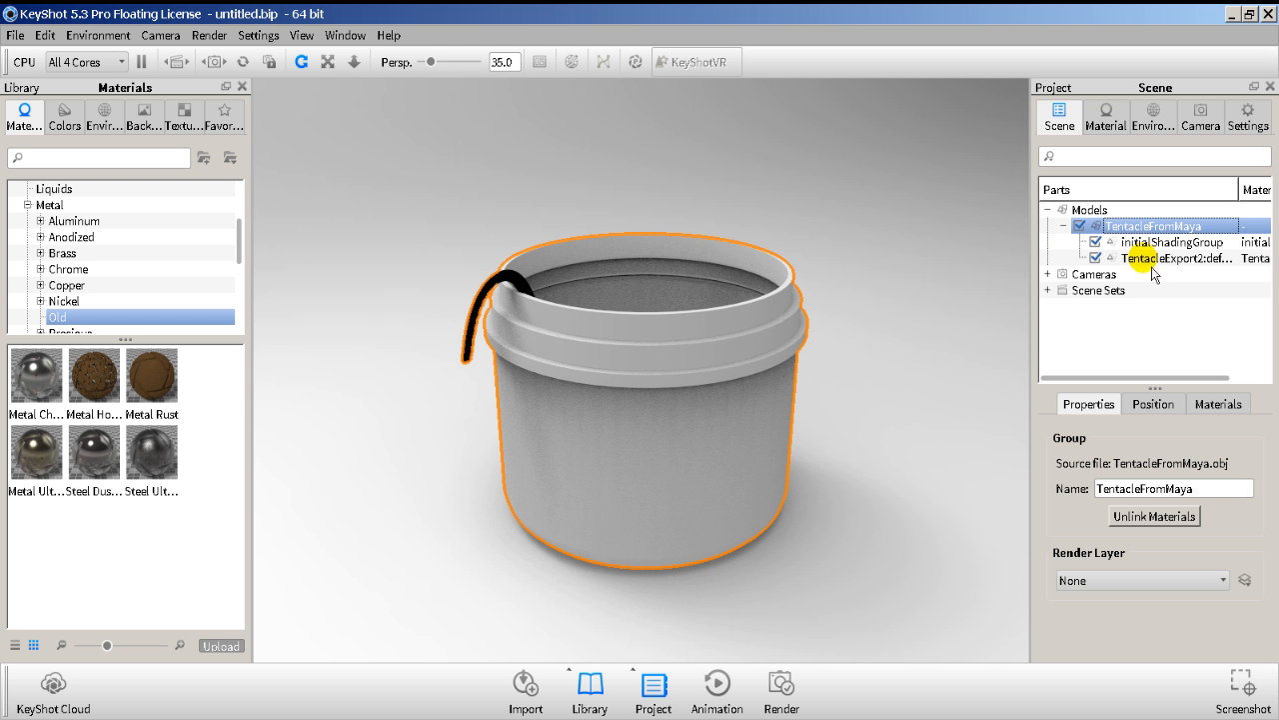
{"action": "left_click", "coordinate": [1063, 225]}
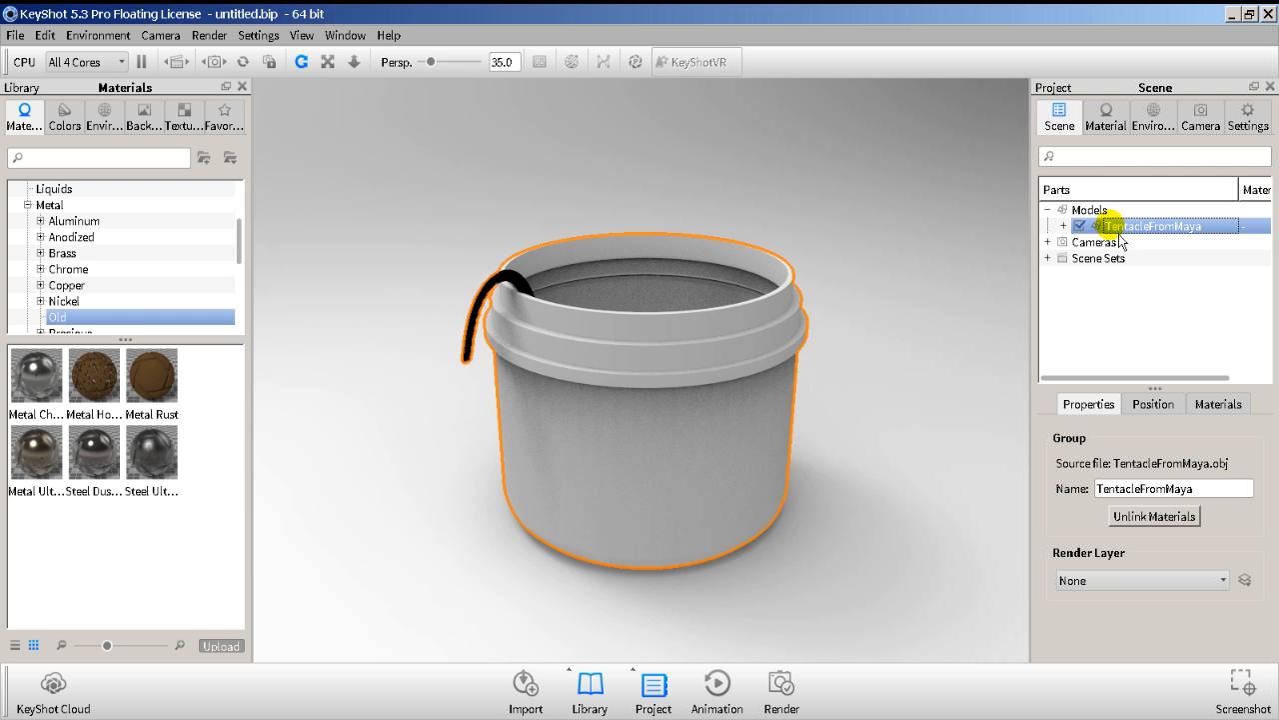
Scale the whole TentacleFromMaya model to 0.612 in its position settings.
{"action": "left_click", "coordinate": [1152, 403]}
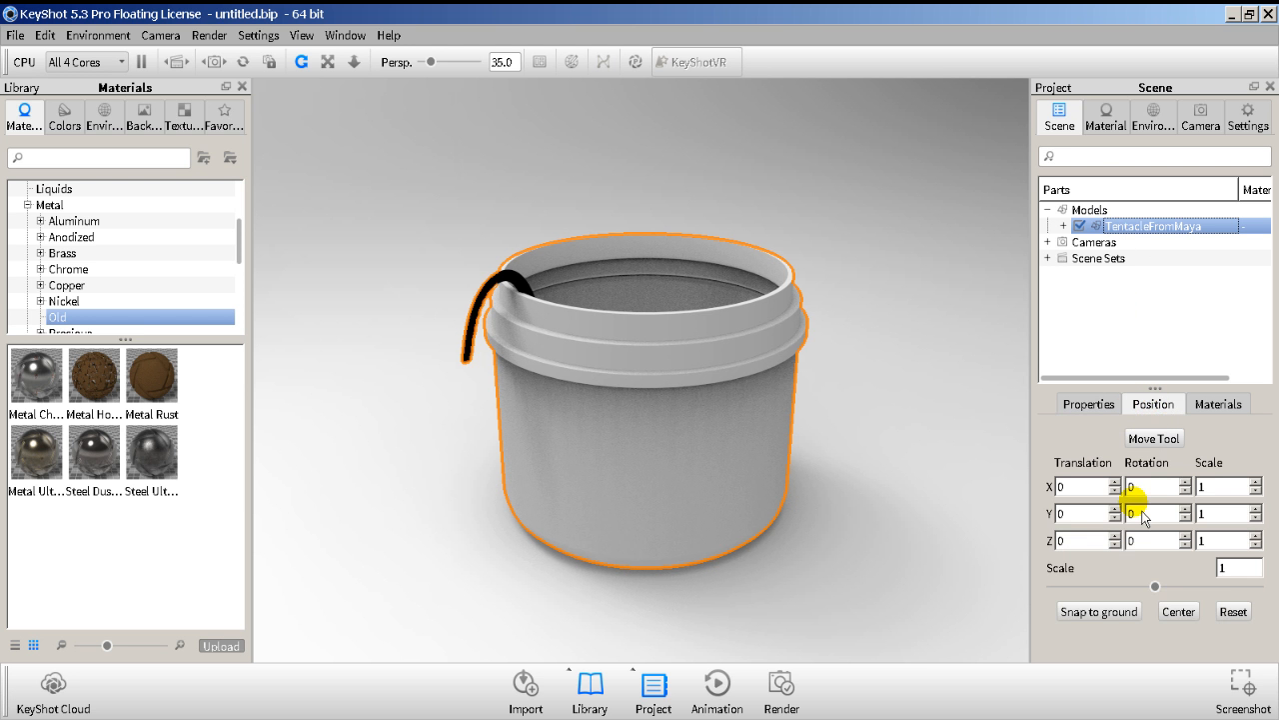
{"action": "left_click_drag", "start_coordinate": [1161, 596], "coordinate": [1120, 608]}
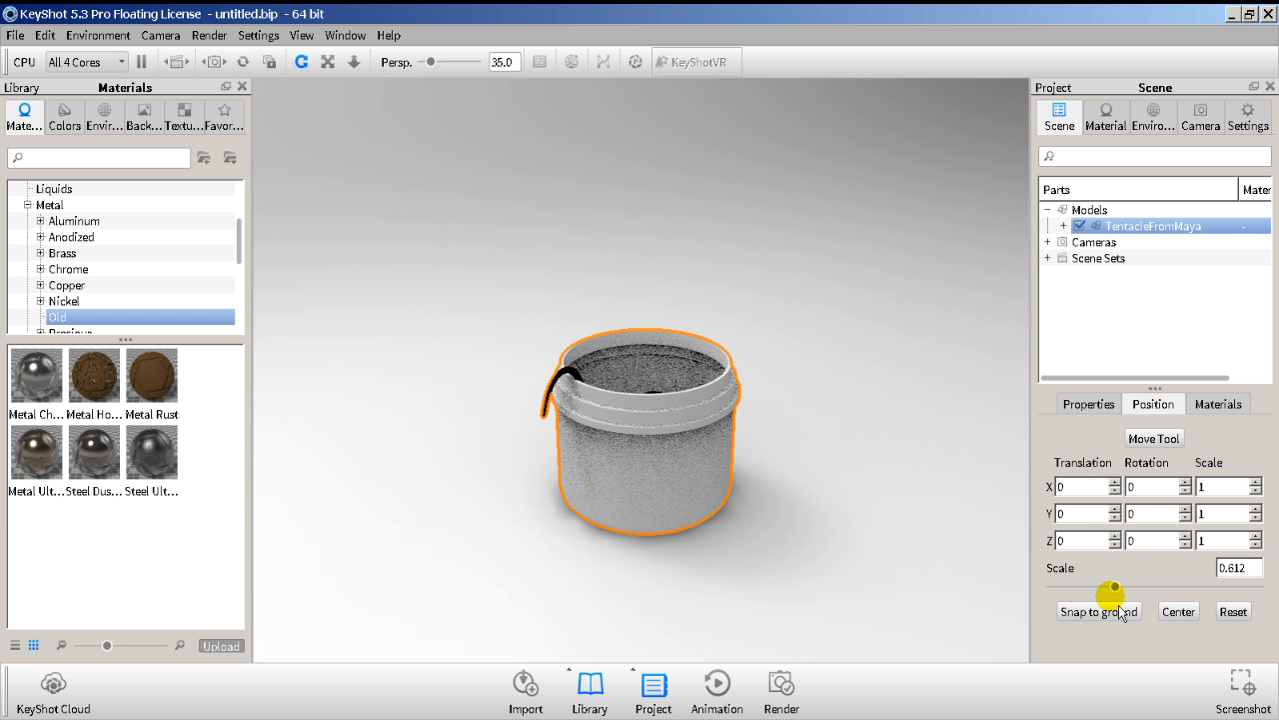
{"action": "left_click", "coordinate": [1185, 509]}
{"action": "left_click", "coordinate": [1187, 509]}
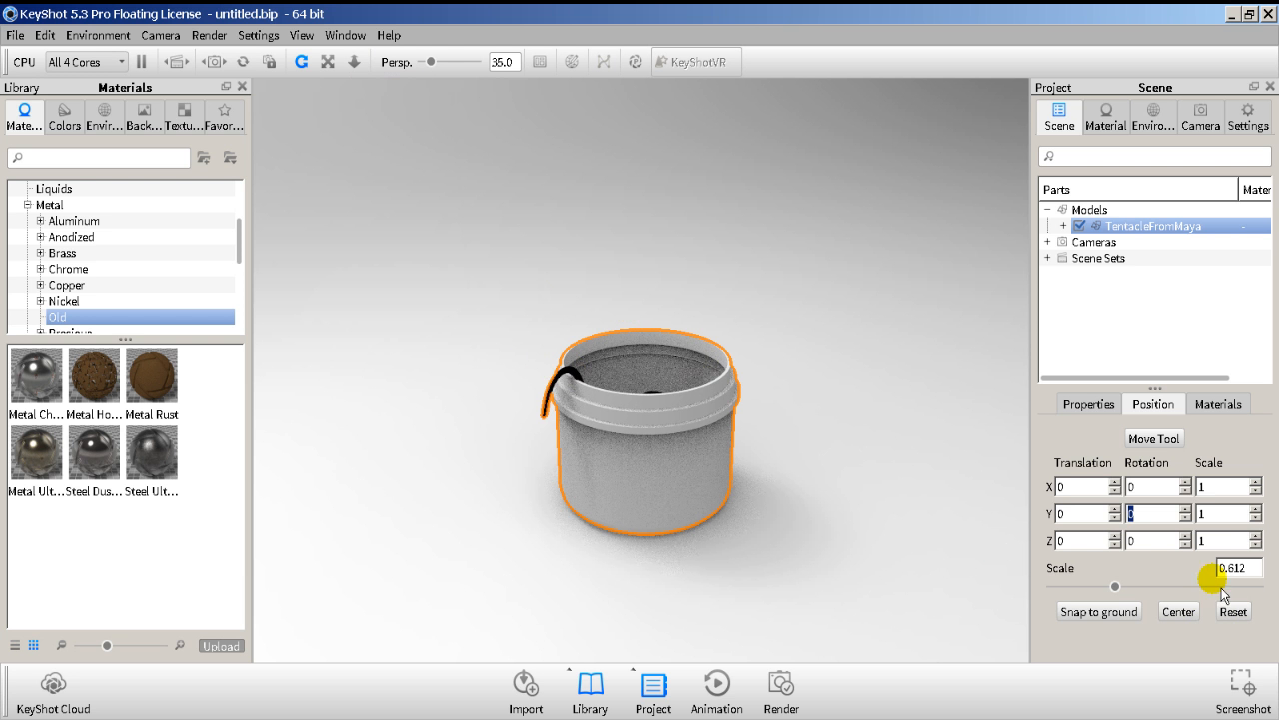
View the Move Tool's handles on the model, accept without moving it, and reselect TentacleFromMaya.
{"action": "left_click", "coordinate": [1159, 444]}
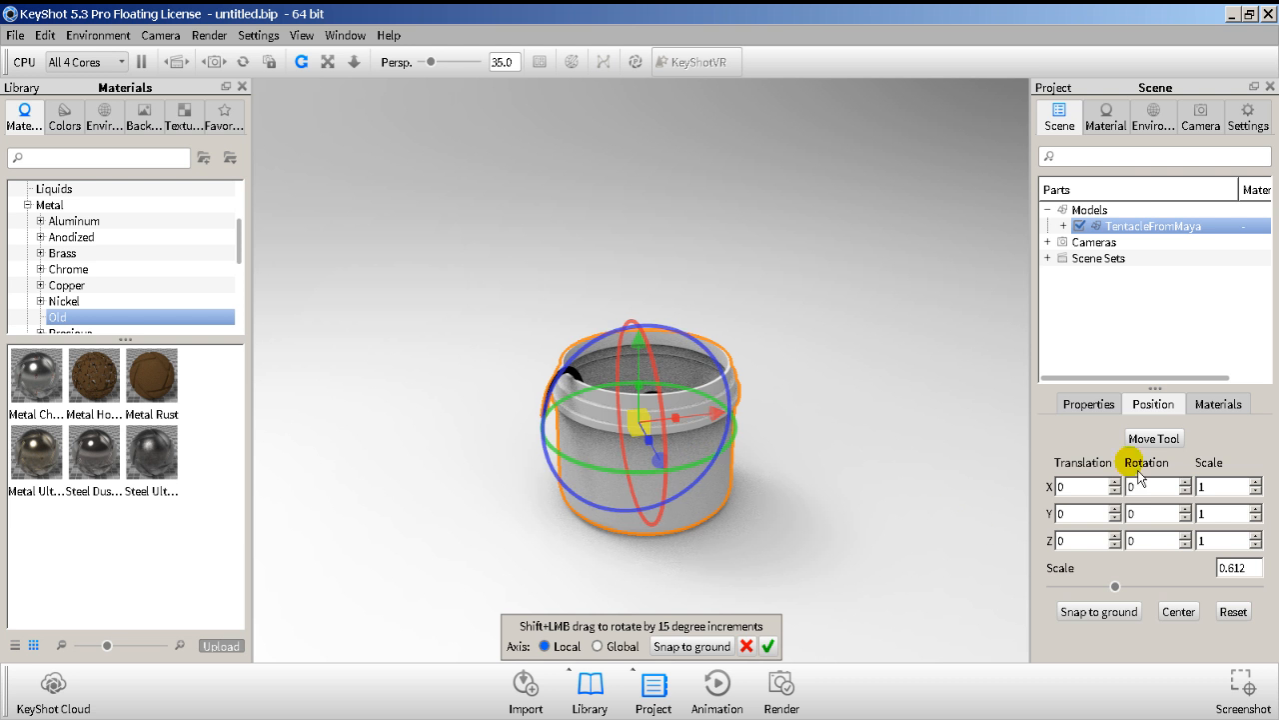
{"action": "left_click", "coordinate": [765, 646]}
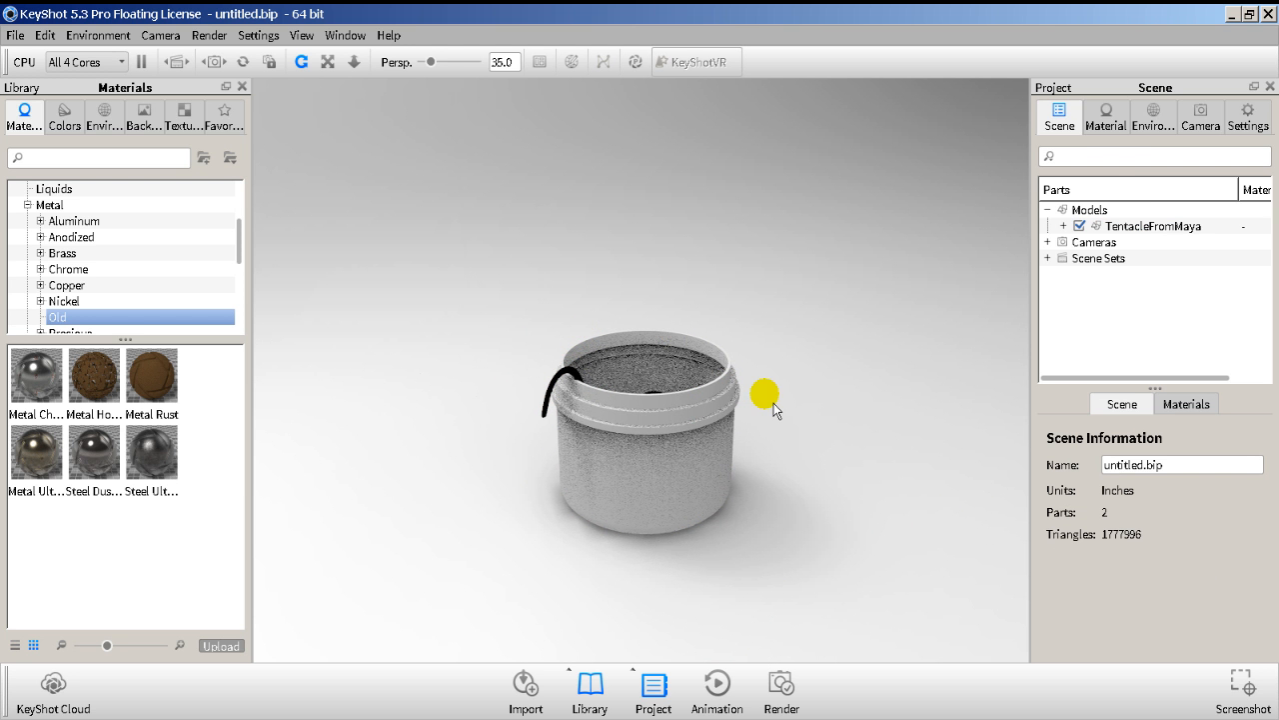
{"action": "left_click", "coordinate": [1118, 226]}
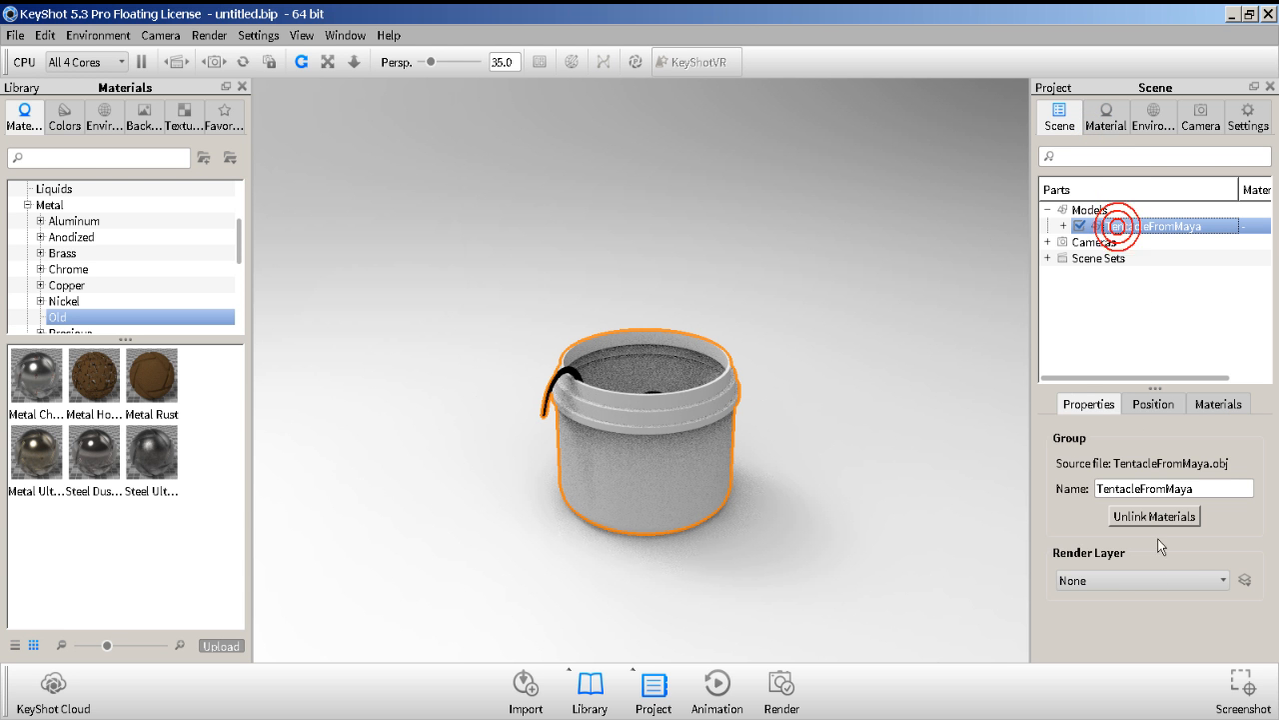
Show the model's position settings, then browse the Glass materials in the library down to the Frosted category.
{"action": "left_click", "coordinate": [1157, 410]}
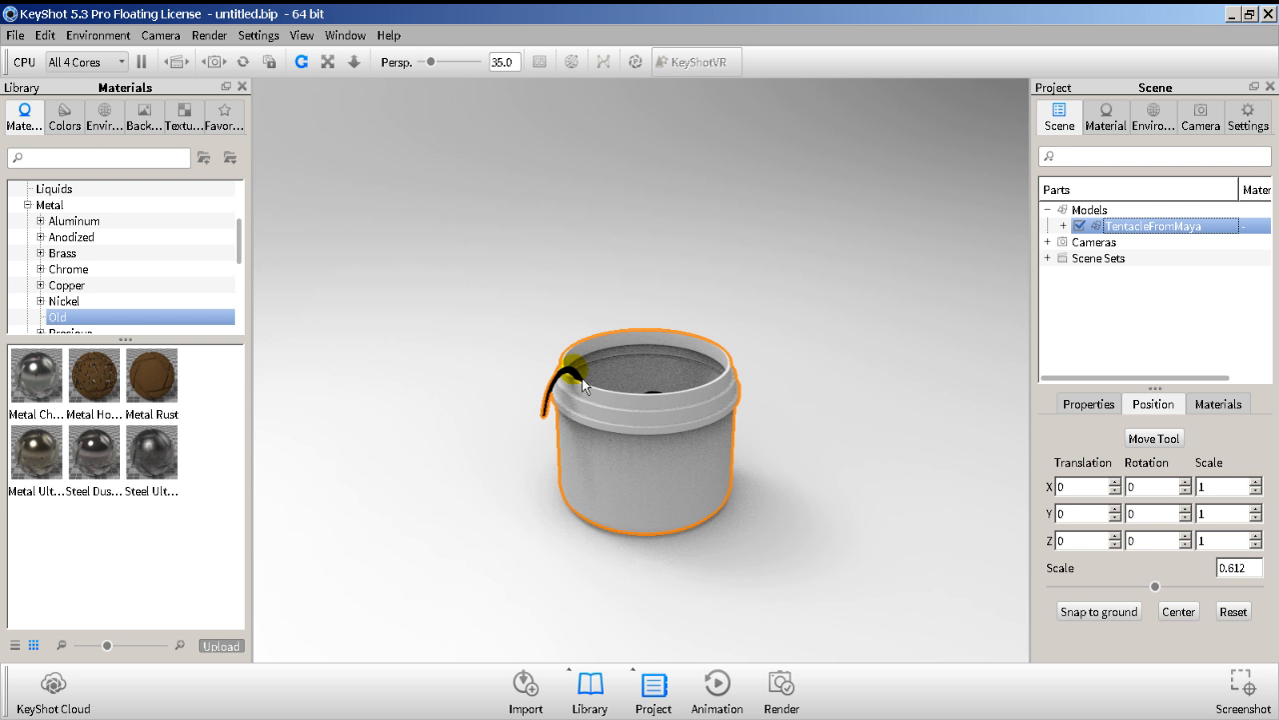
{"action": "scroll", "coordinate": [80, 265], "scroll_direction": "down", "scroll_amount": 4}
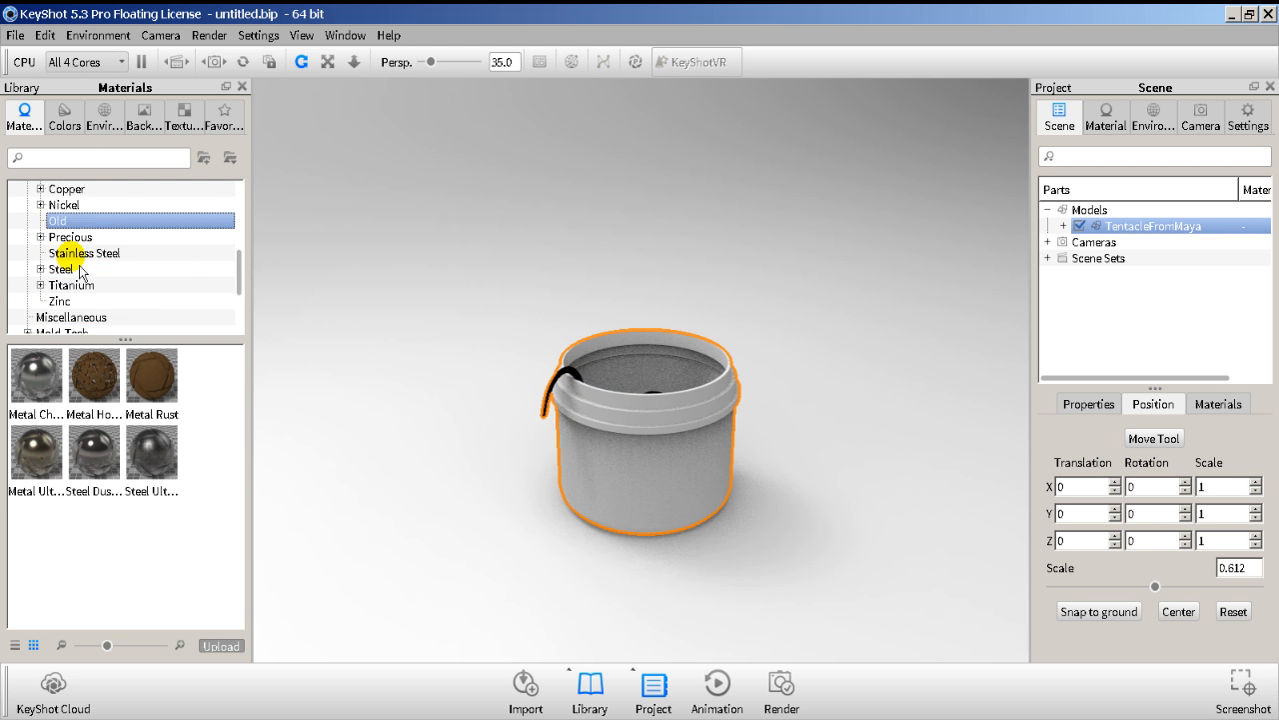
{"action": "scroll", "coordinate": [51, 308], "scroll_direction": "up", "scroll_amount": 4}
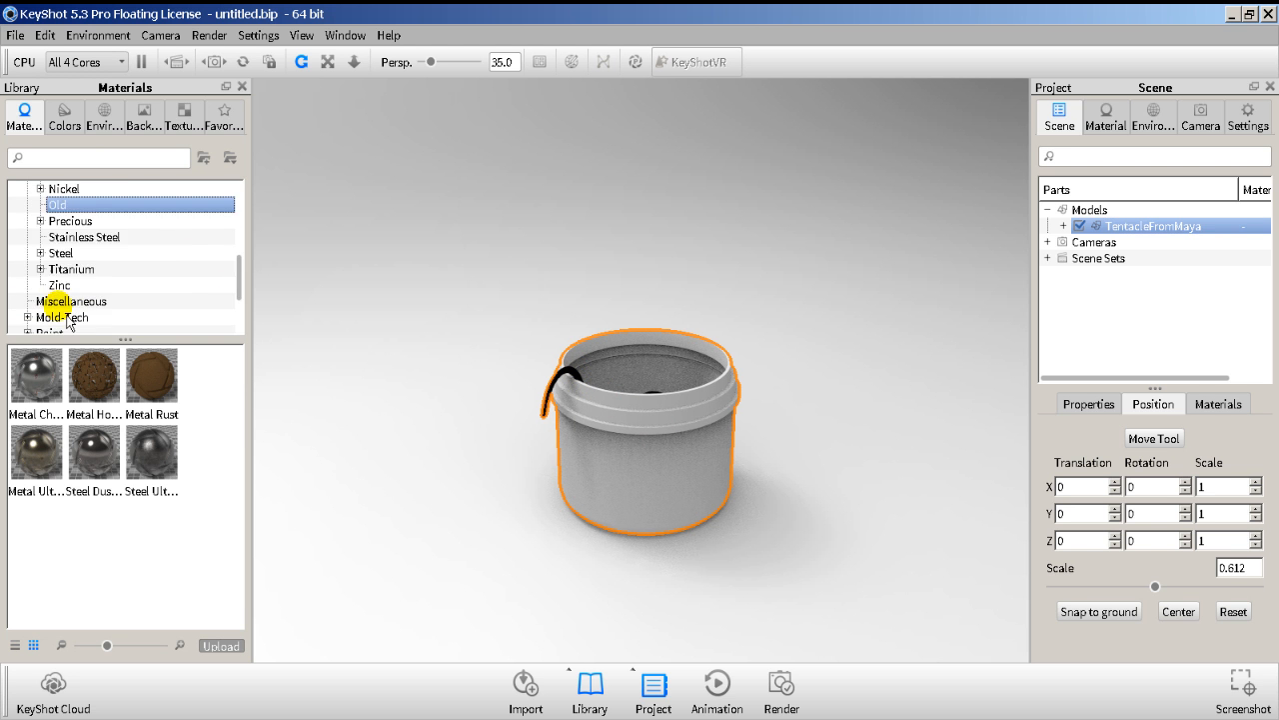
{"action": "scroll", "coordinate": [68, 319], "scroll_direction": "up", "scroll_amount": 2}
{"action": "left_click", "coordinate": [27, 237]}
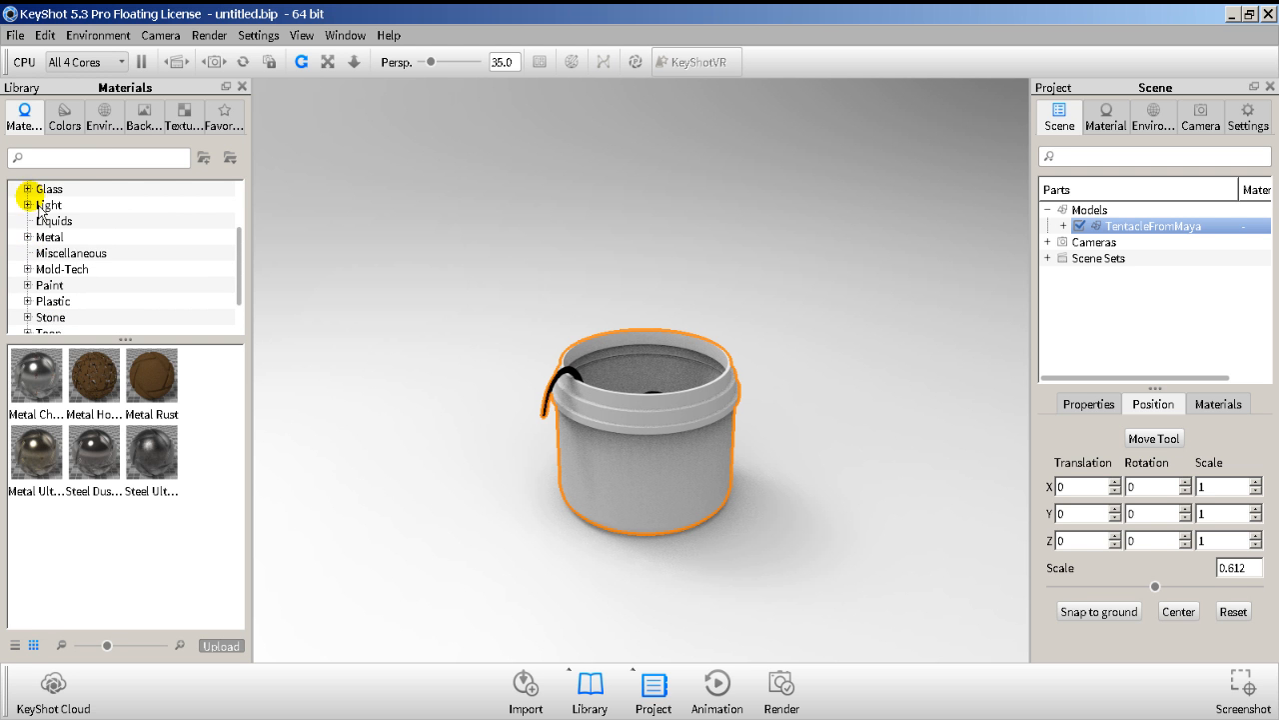
{"action": "left_click", "coordinate": [28, 189]}
{"action": "left_click", "coordinate": [52, 205]}
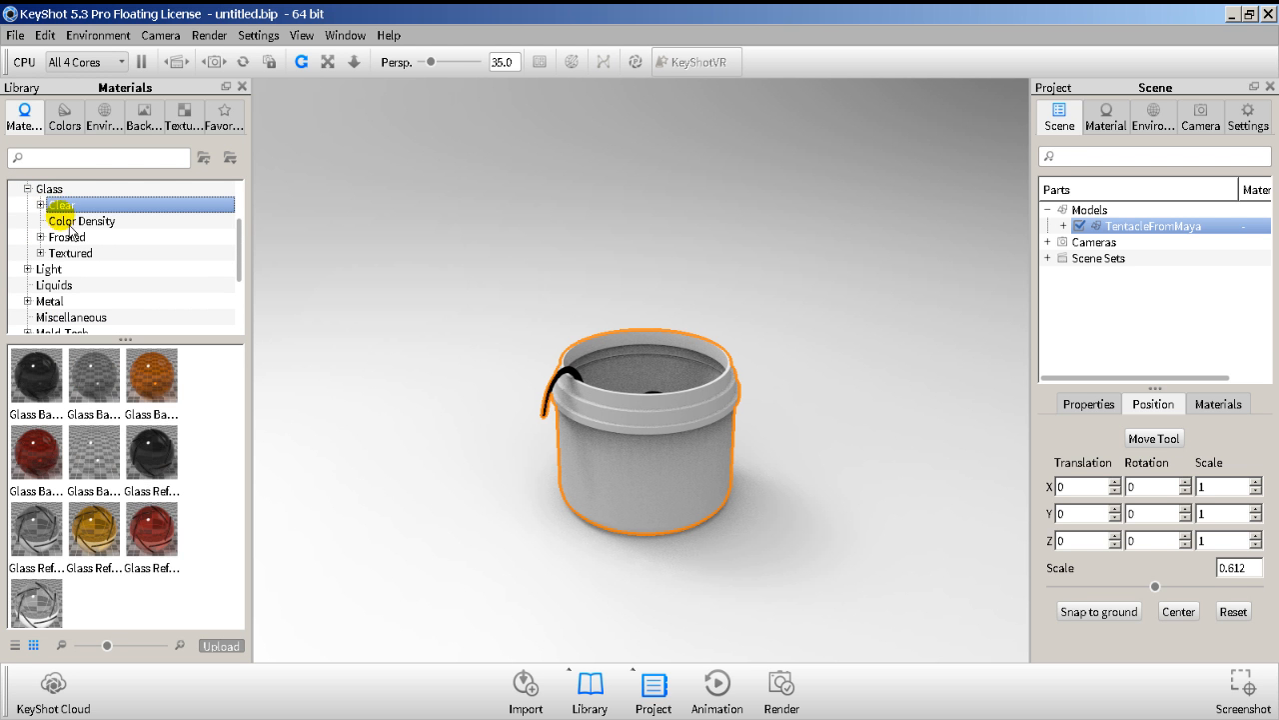
{"action": "left_click", "coordinate": [60, 219]}
{"action": "left_click", "coordinate": [68, 238]}
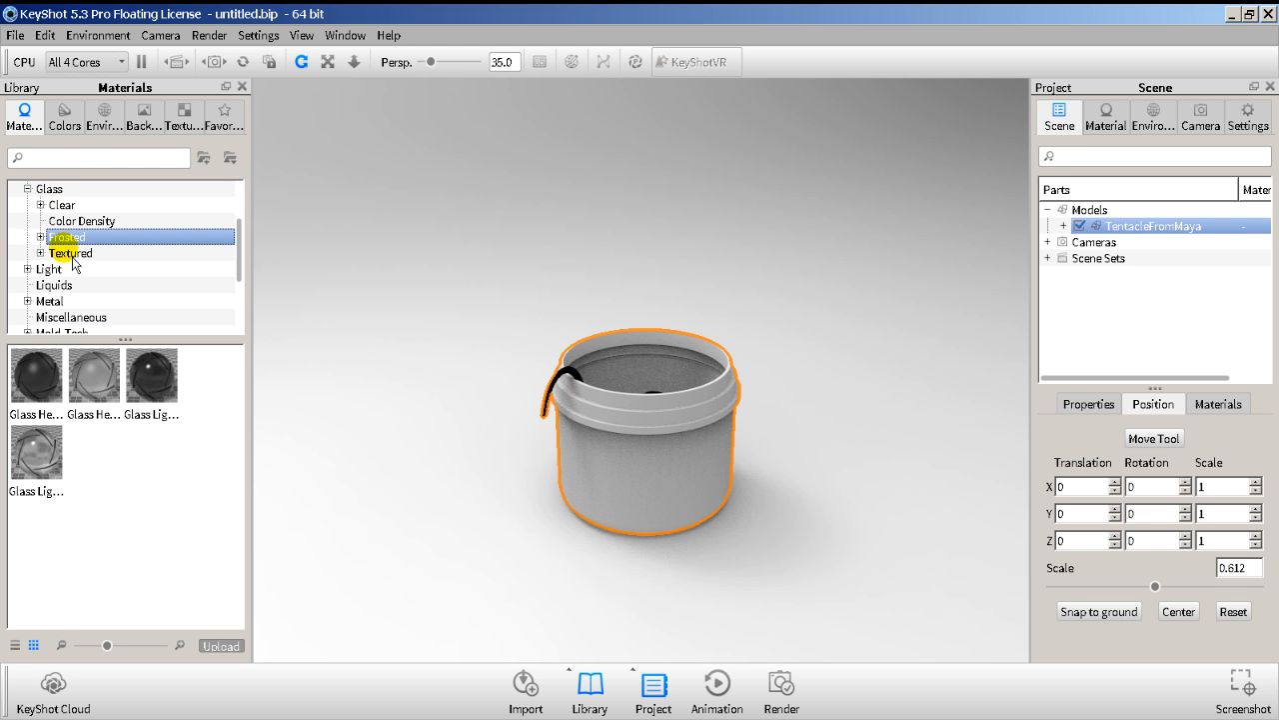
Apply the Glass Heavy Frost White material to the jar and frame the jar up close.
{"action": "left_click_drag", "start_coordinate": [94, 375], "coordinate": [614, 465]}
{"action": "left_click", "coordinate": [106, 391]}
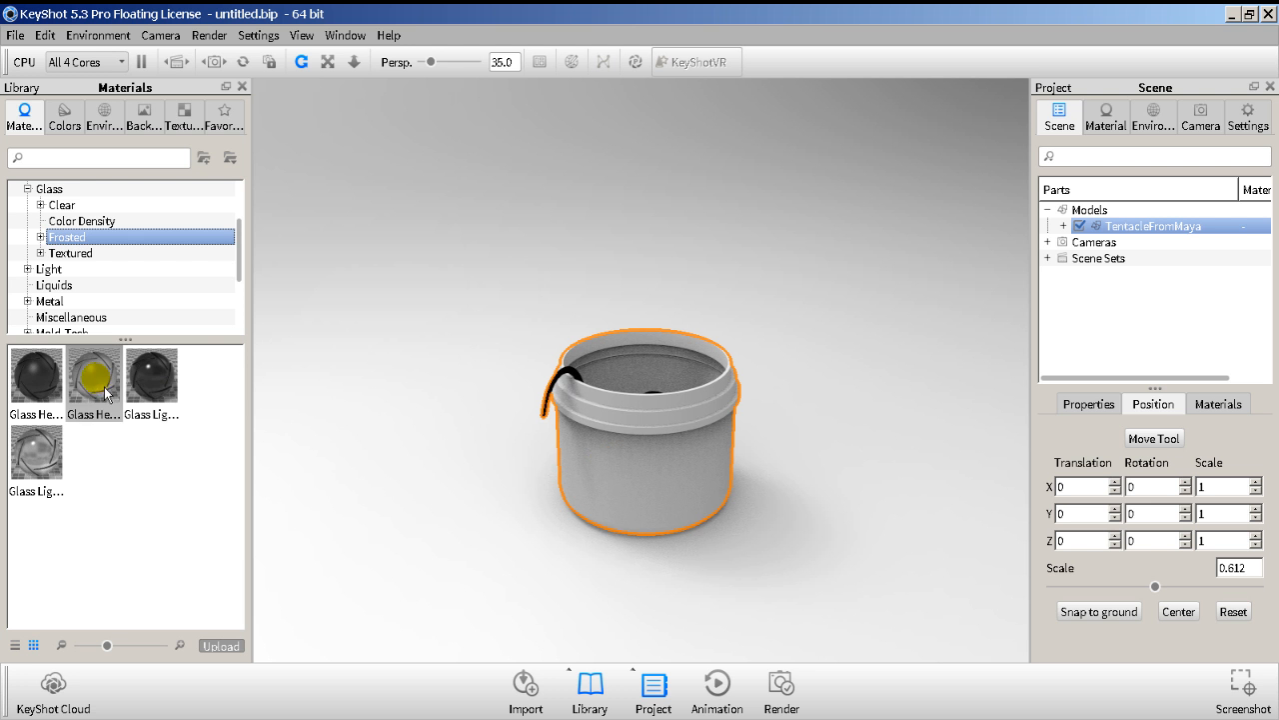
{"action": "left_click_drag", "start_coordinate": [92, 390], "coordinate": [627, 459]}
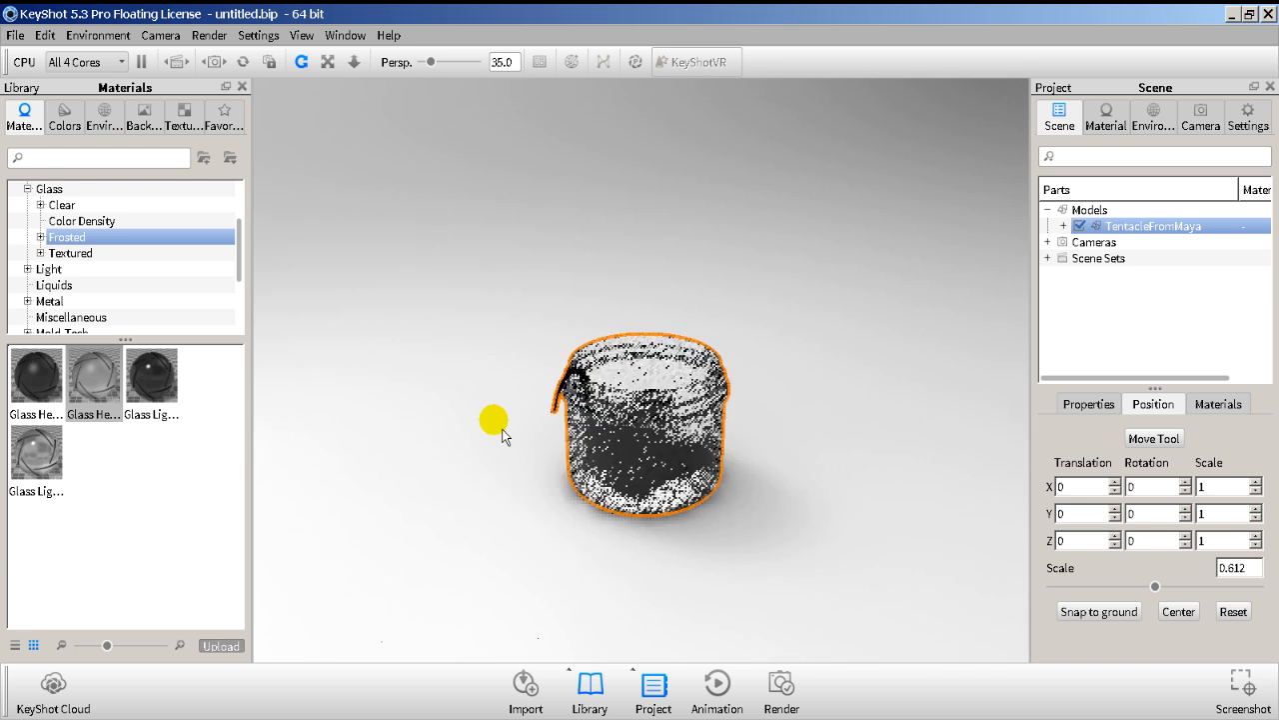
{"action": "scroll", "coordinate": [500, 439], "scroll_direction": "up", "scroll_amount": 4}
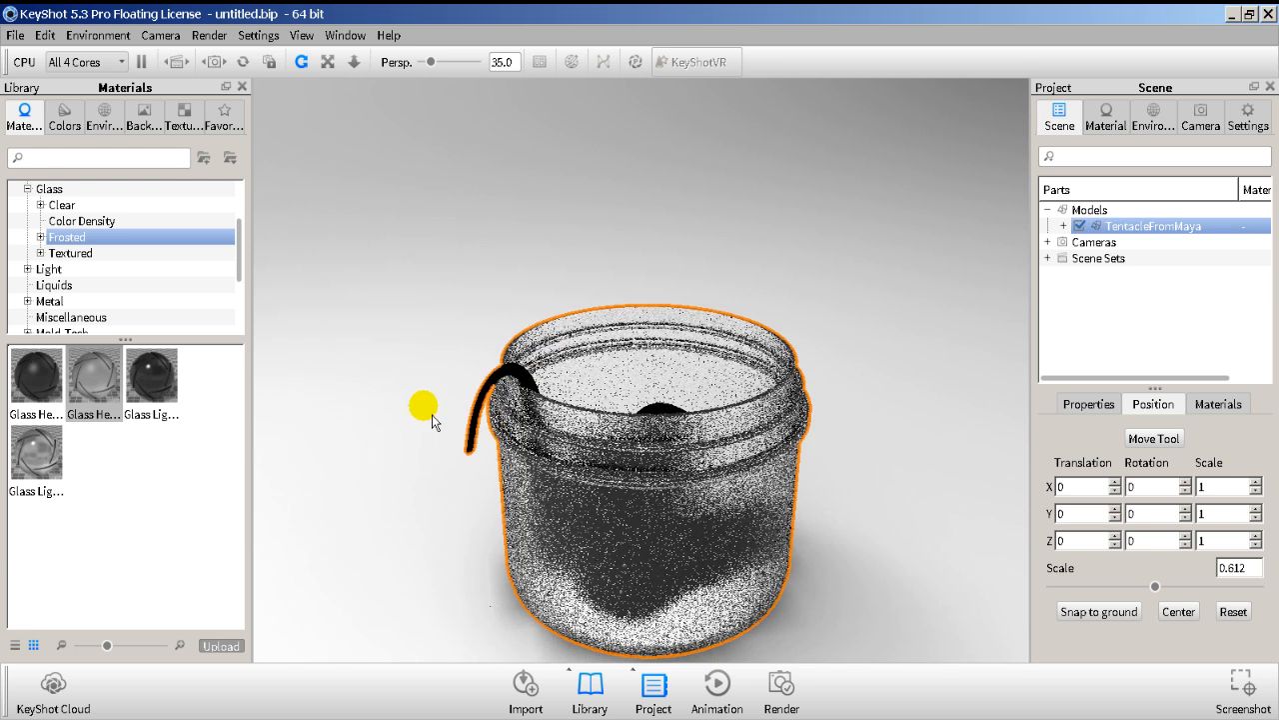
{"action": "middle_click_drag", "start_coordinate": [433, 413], "coordinate": [440, 330]}
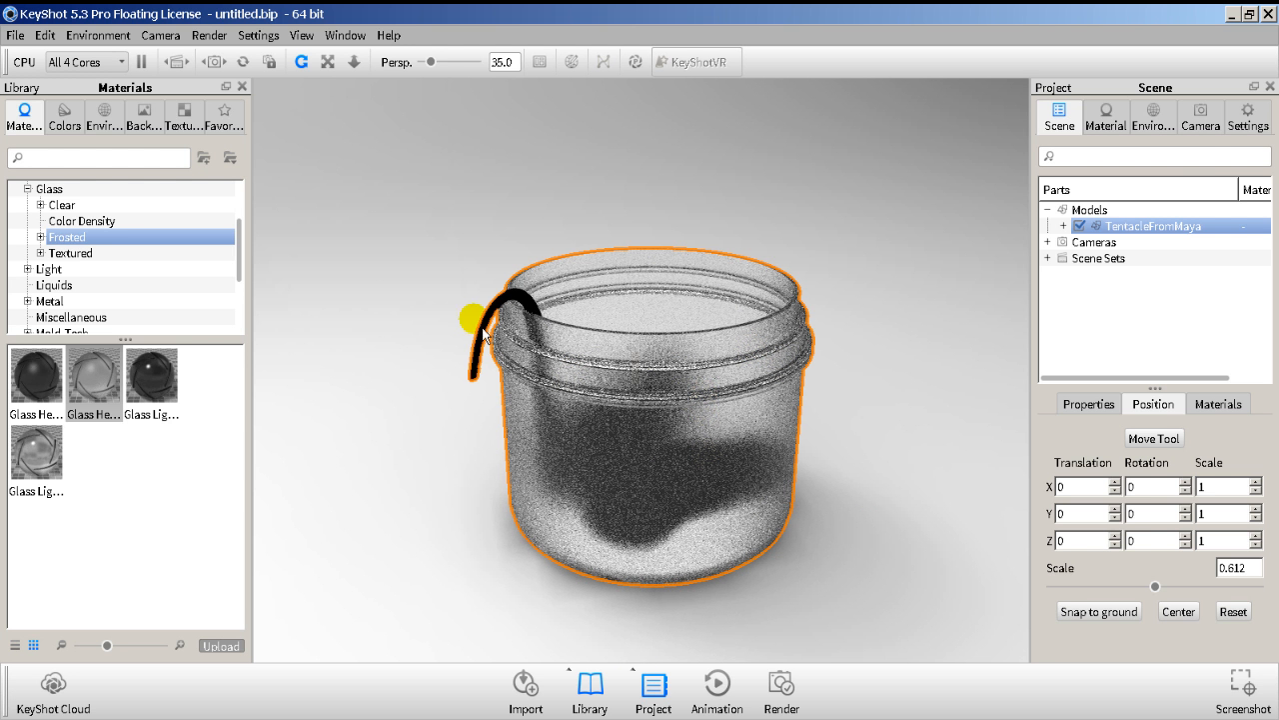
Recolor the jar's Glass Heavy Frost White material light blue with hue 198°, saturation 49% and value 92%.
{"action": "left_click", "coordinate": [94, 380]}
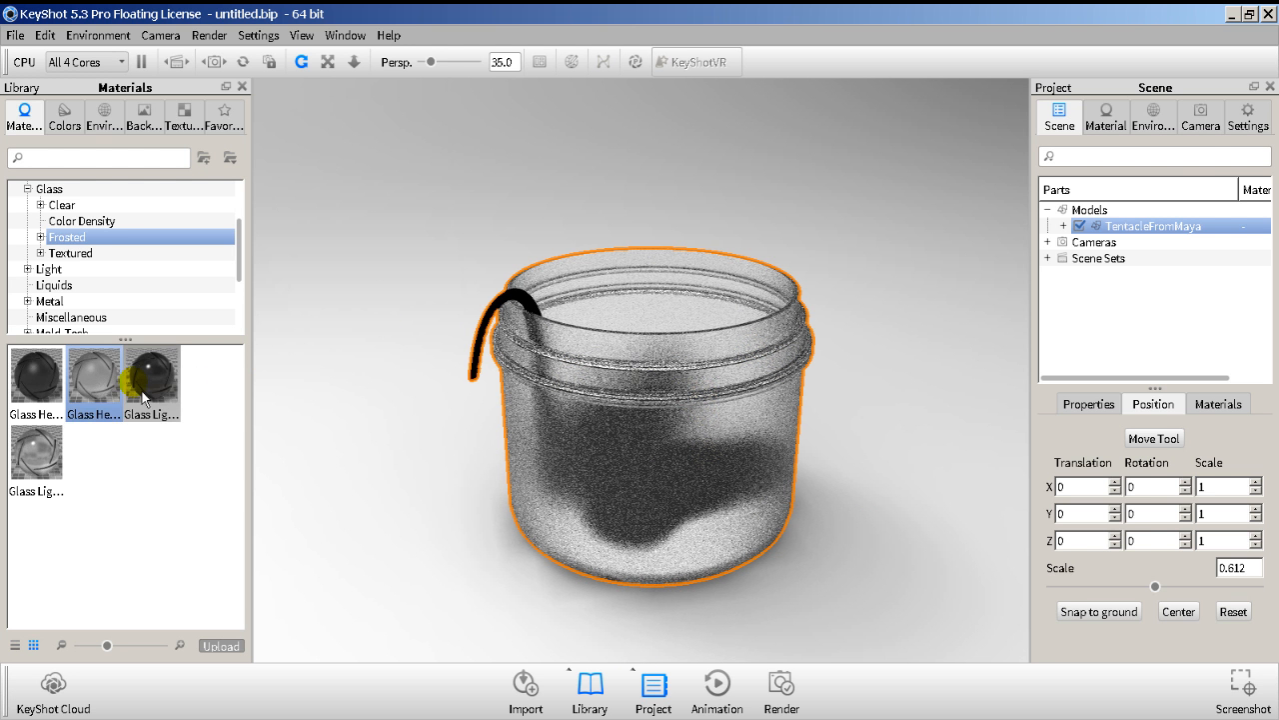
{"action": "left_click", "coordinate": [1126, 131]}
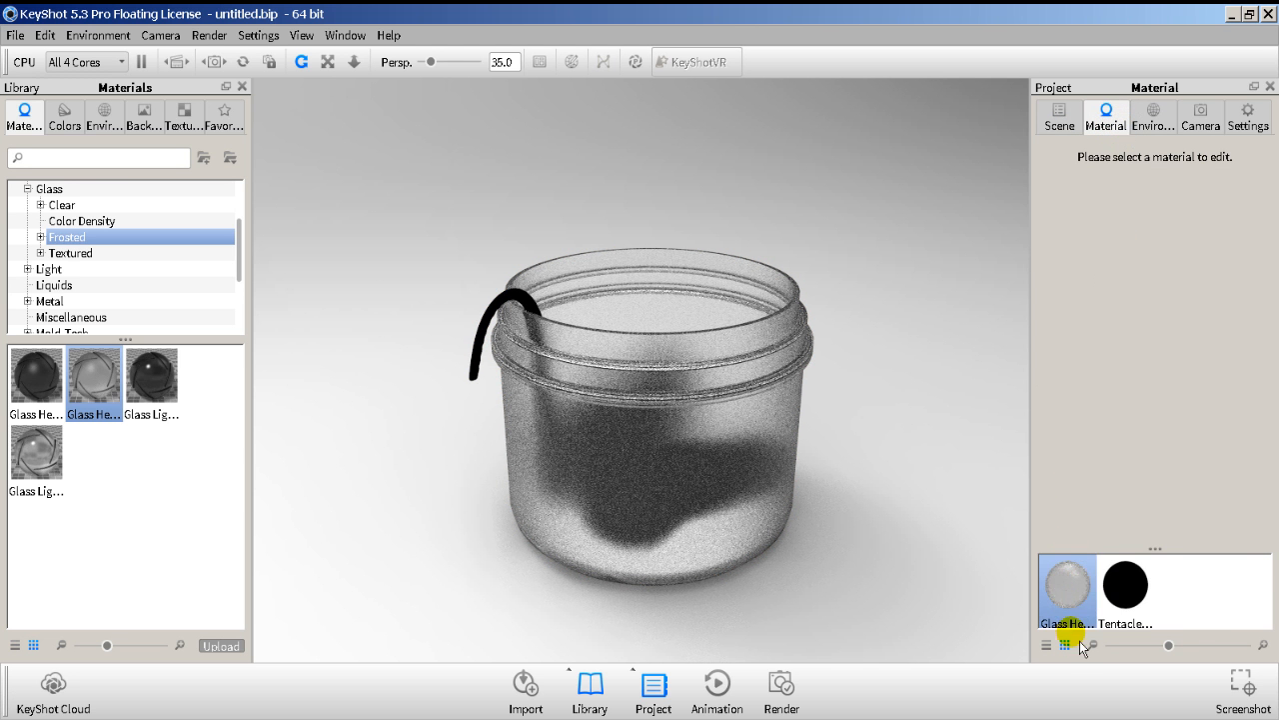
{"action": "left_click", "coordinate": [1077, 595]}
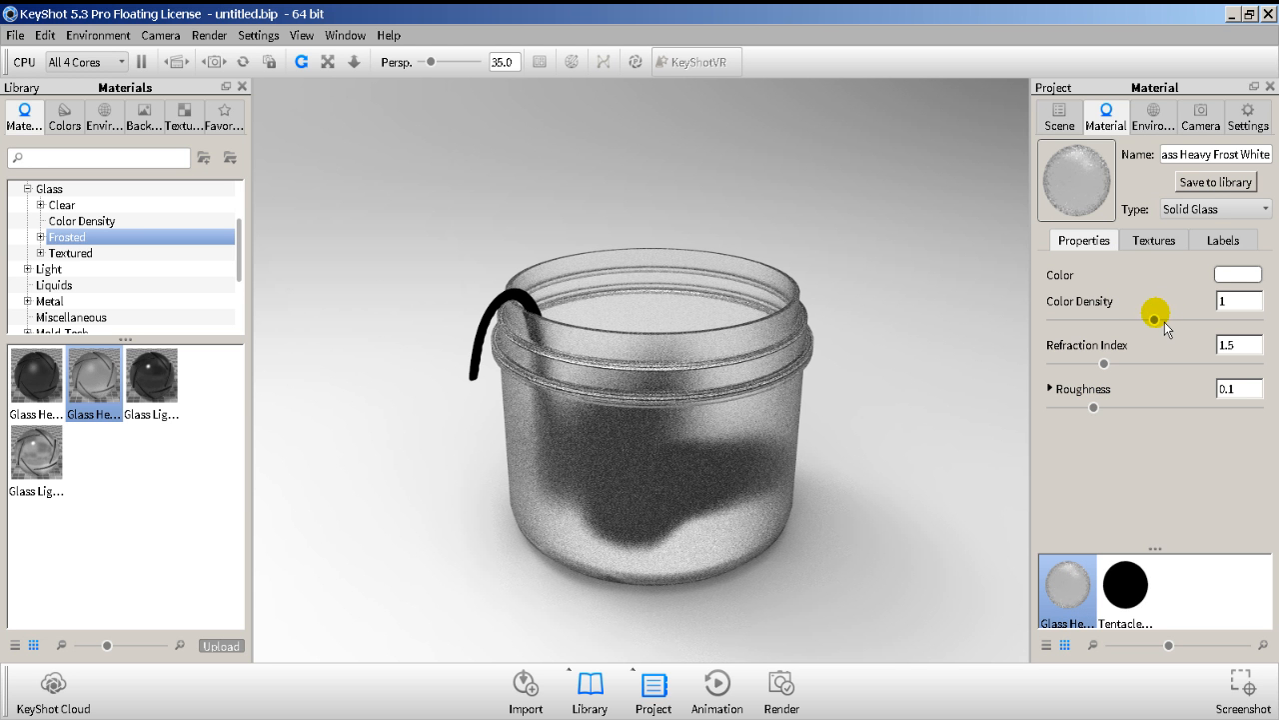
{"action": "left_click", "coordinate": [1237, 273]}
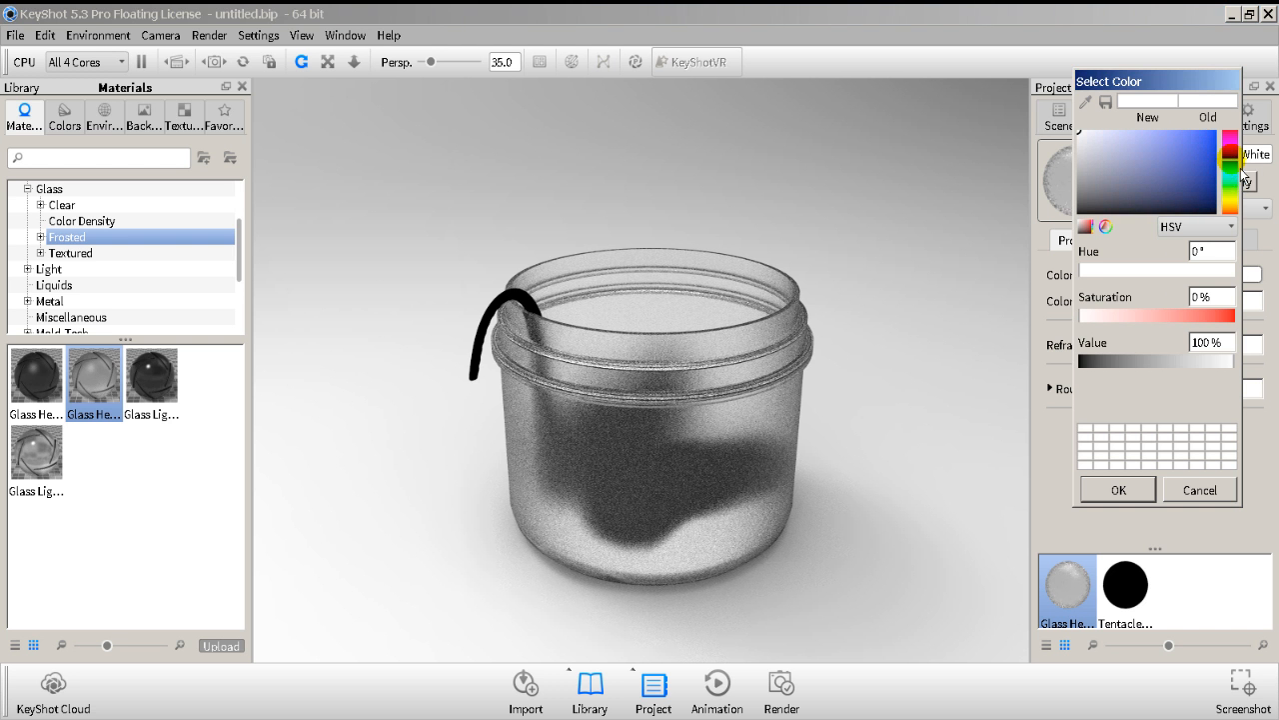
{"action": "left_click", "coordinate": [1230, 166]}
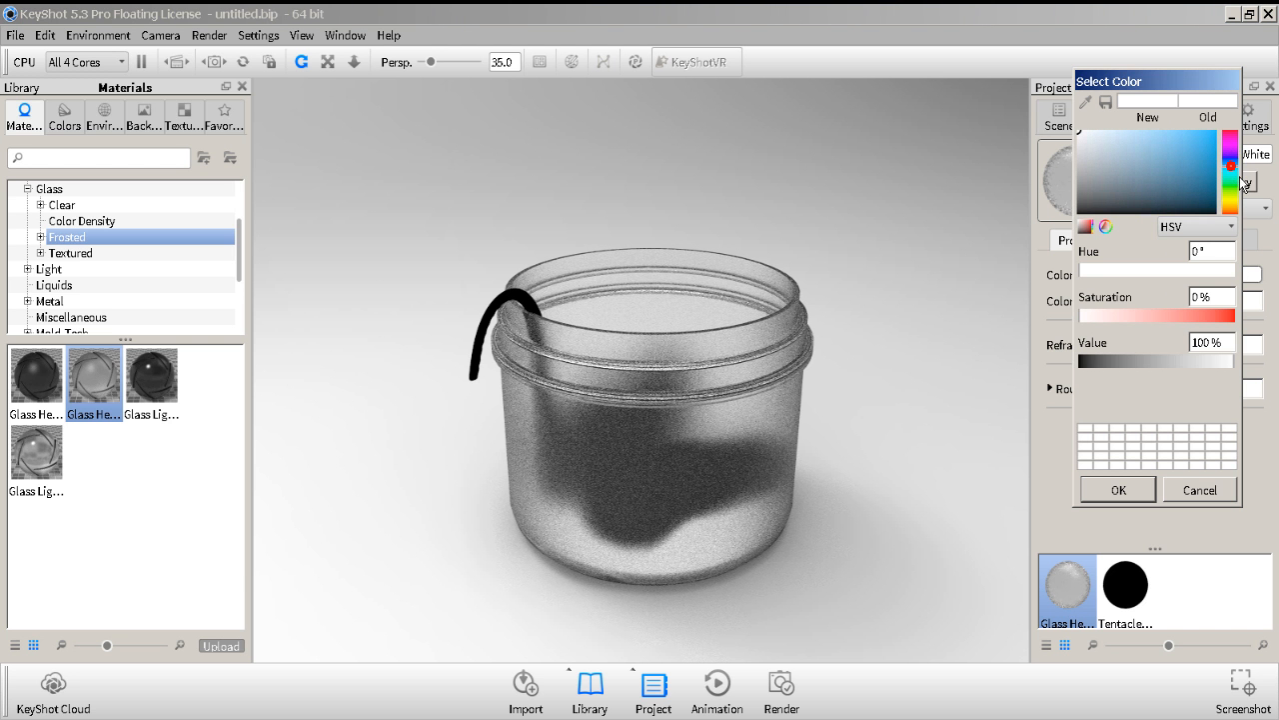
{"action": "left_click", "coordinate": [1146, 137]}
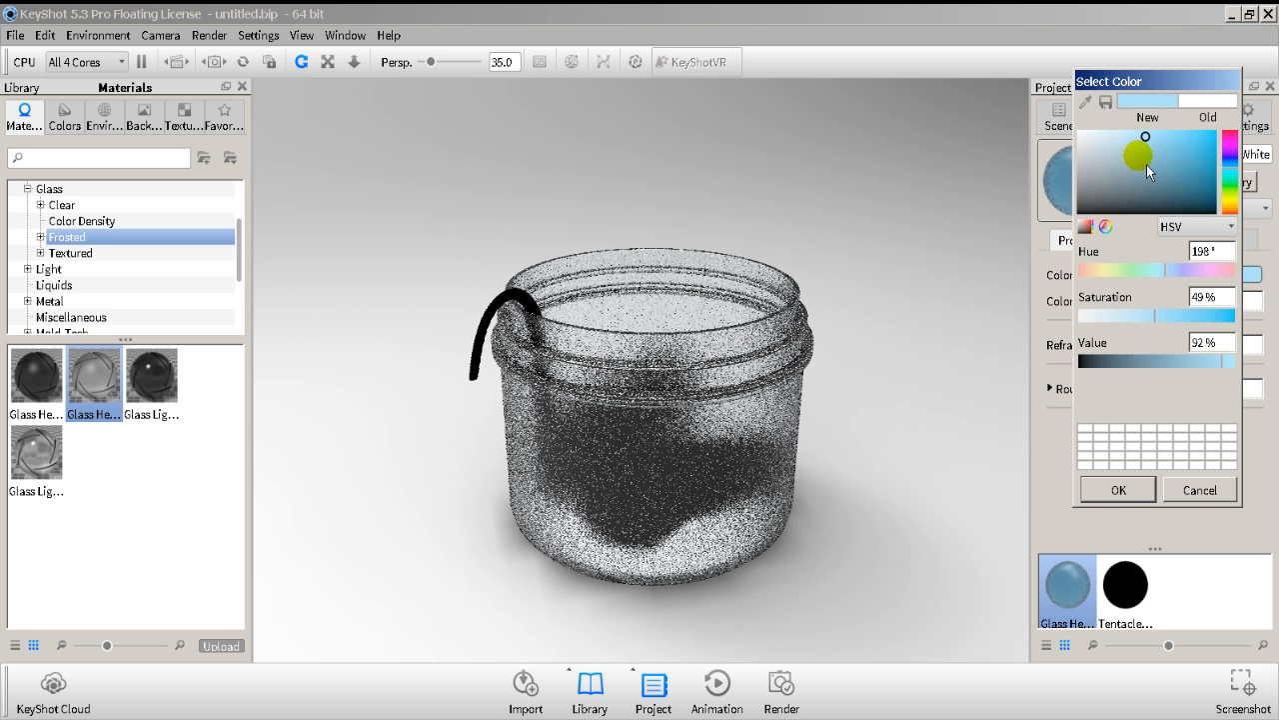
{"action": "left_click", "coordinate": [1116, 488]}
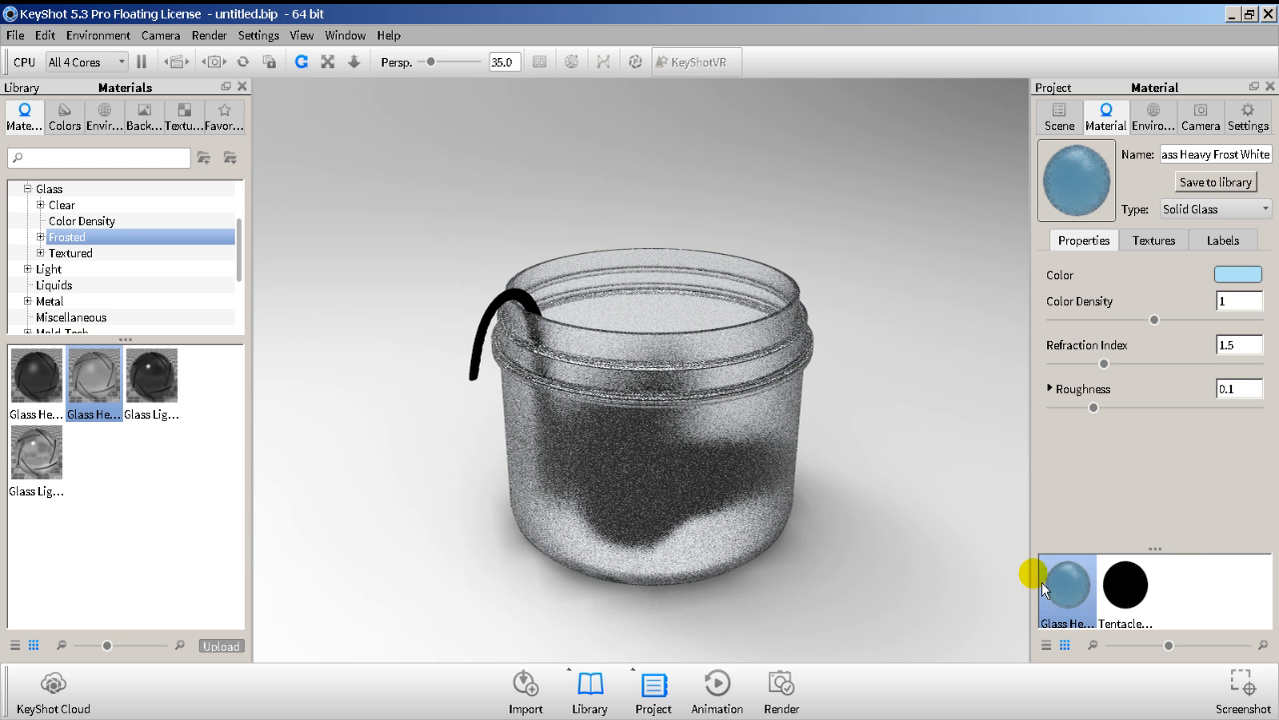
{"action": "left_click_drag", "start_coordinate": [1043, 587], "coordinate": [650, 381]}
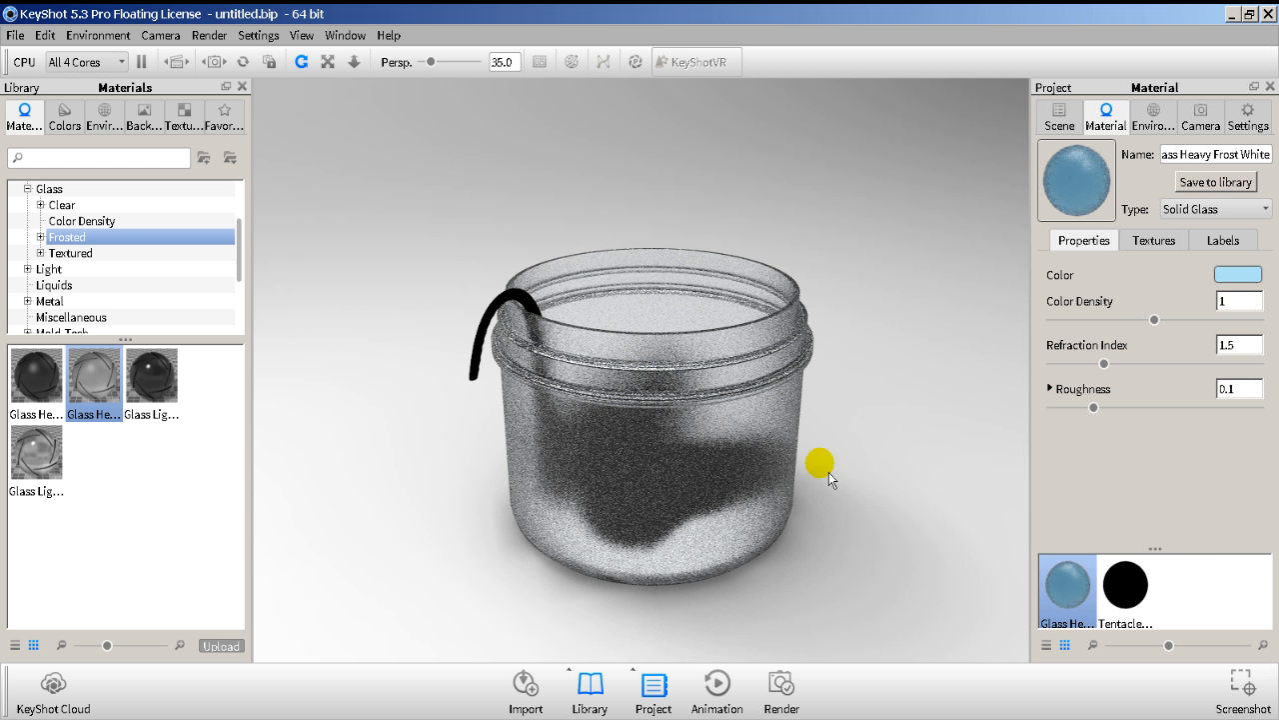
{"action": "left_click_drag", "start_coordinate": [854, 474], "coordinate": [853, 471]}
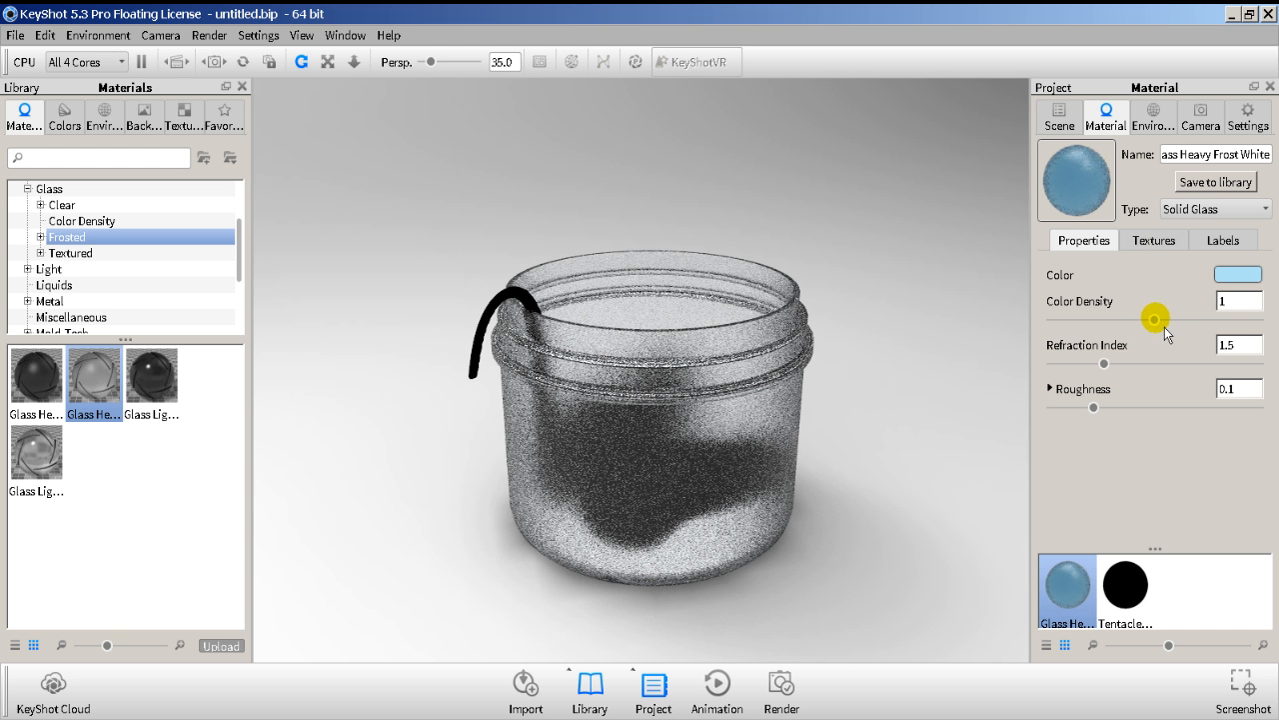
Try higher and lower color densities on the jar's glass material, then set the Color Density to 0.171.
{"action": "left_click_drag", "start_coordinate": [1154, 318], "coordinate": [1243, 335]}
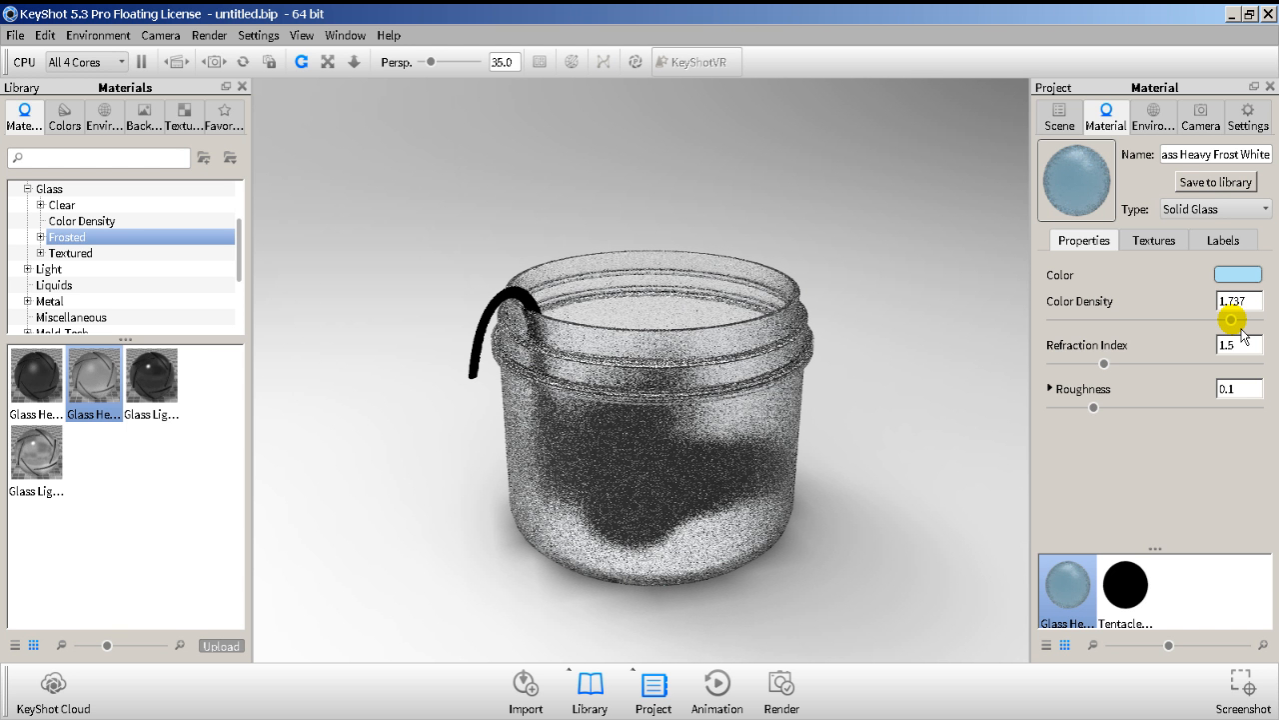
{"action": "left_click_drag", "start_coordinate": [1242, 330], "coordinate": [1104, 351]}
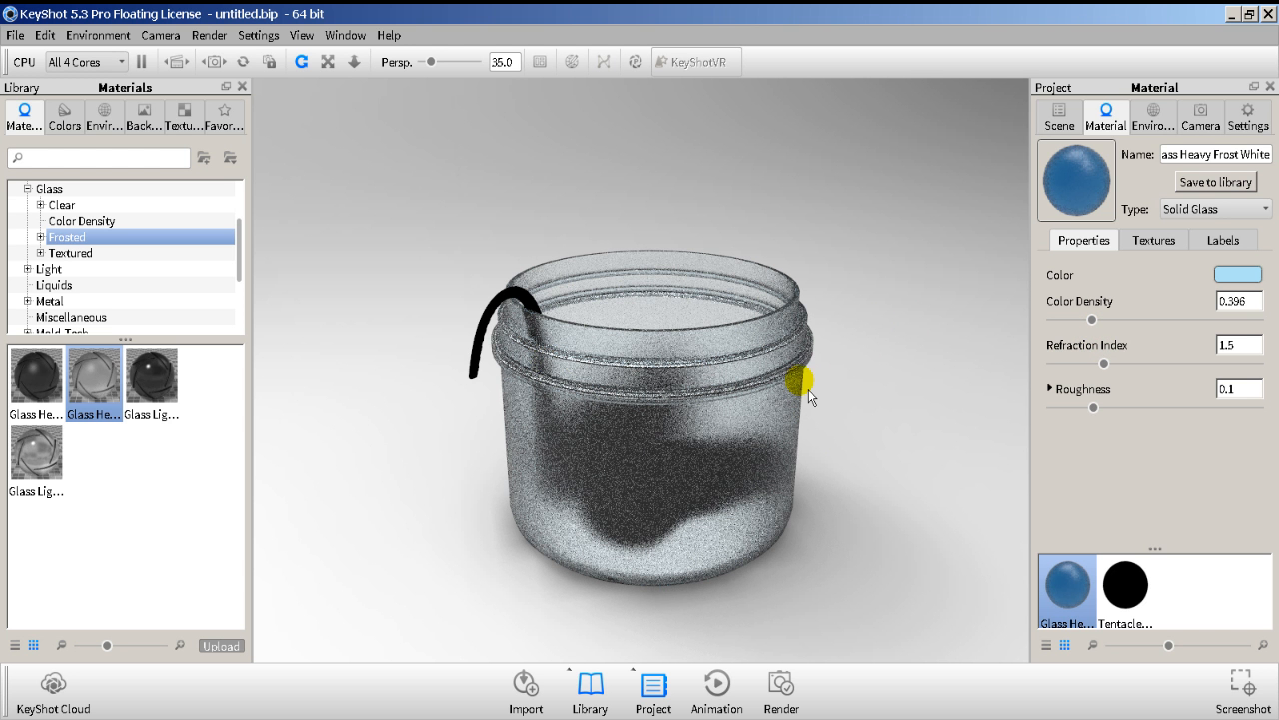
{"action": "left_click_drag", "start_coordinate": [1091, 320], "coordinate": [1044, 321]}
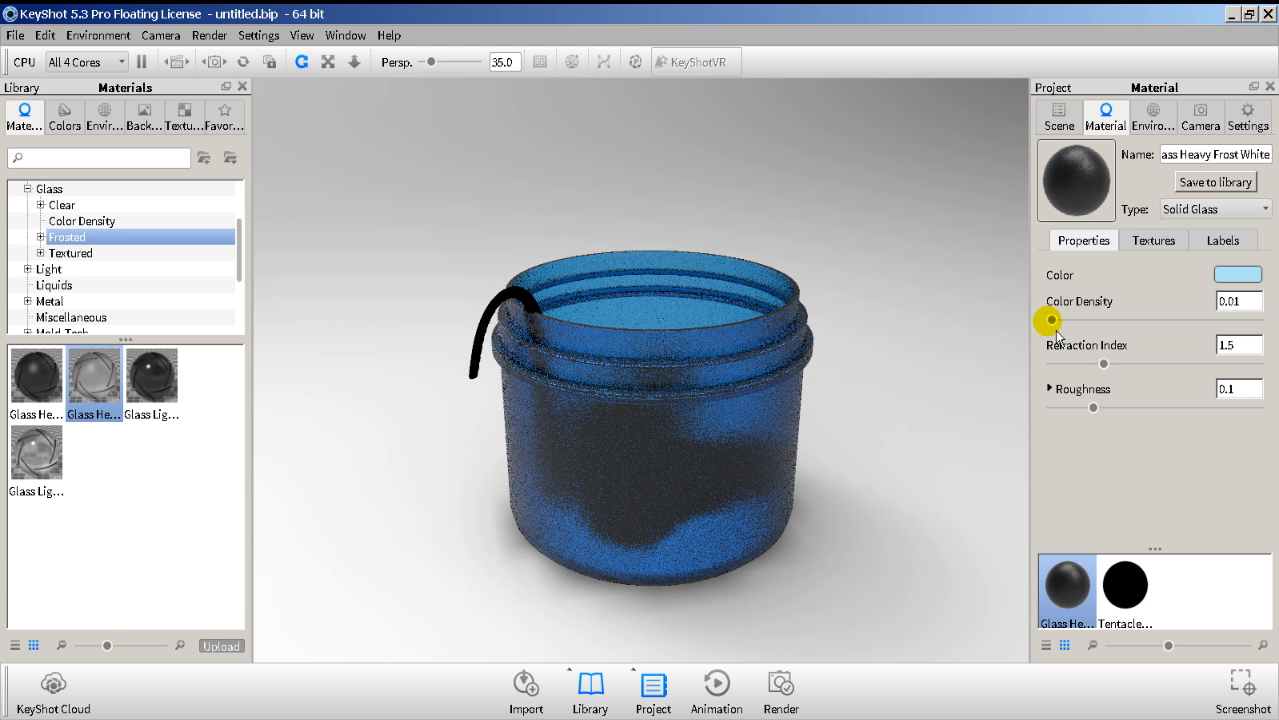
{"action": "left_click_drag", "start_coordinate": [1053, 320], "coordinate": [1069, 320]}
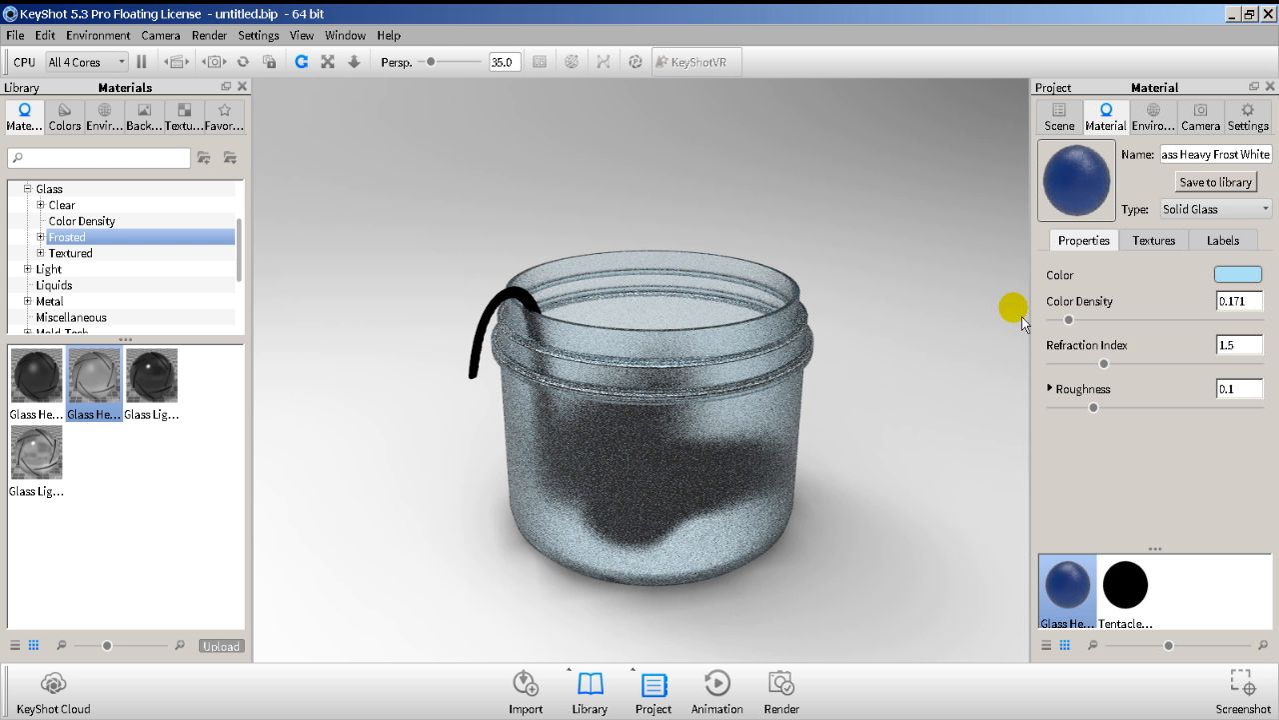
Change the jar glass color to light green by setting its hue to 112°.
{"action": "left_click", "coordinate": [1237, 277]}
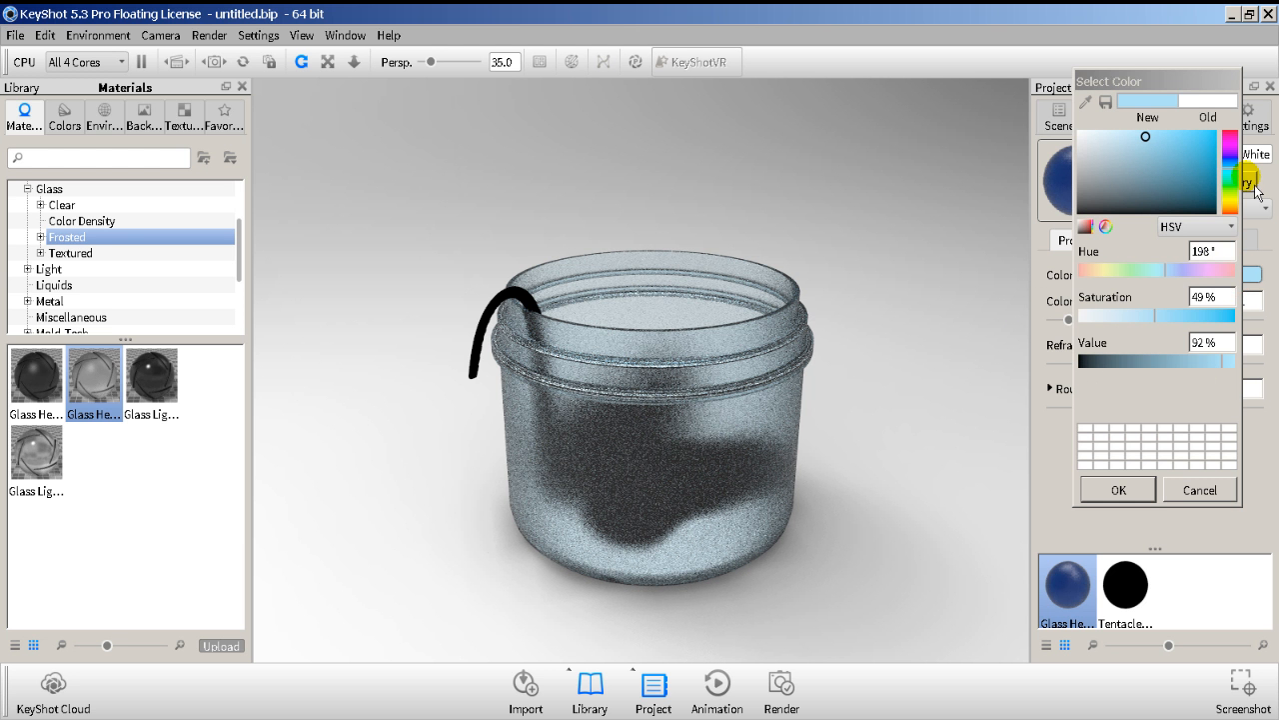
{"action": "left_click", "coordinate": [1231, 182]}
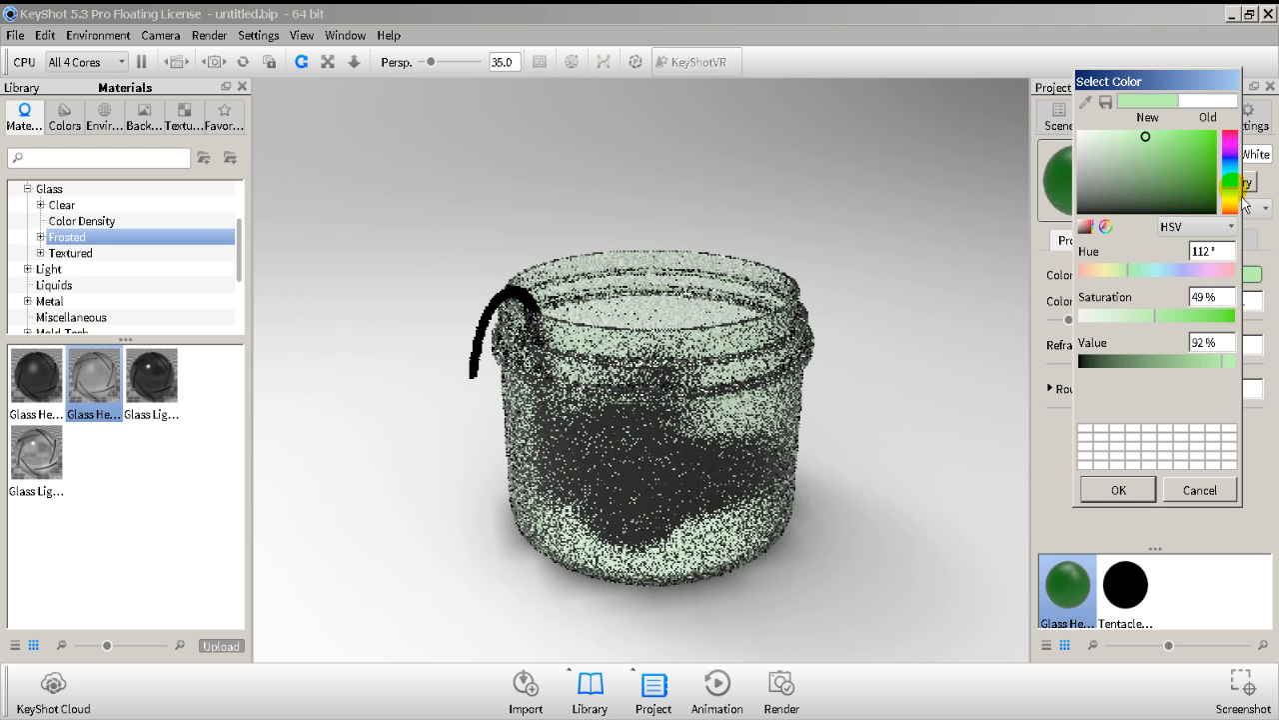
{"action": "left_click", "coordinate": [1149, 489]}
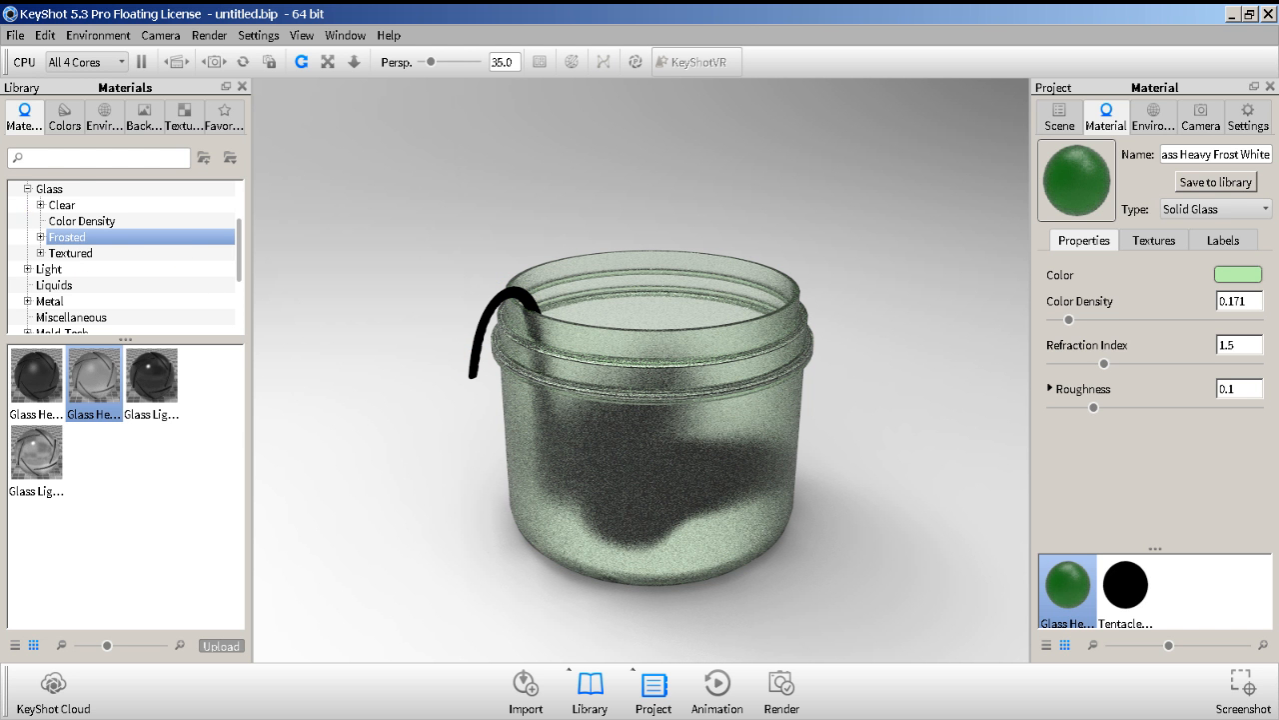
Collapse the Glass category and browse the Plastic materials down to Soft Rubber.
{"action": "left_click", "coordinate": [27, 189]}
{"action": "scroll", "coordinate": [44, 233], "scroll_direction": "down", "scroll_amount": 1}
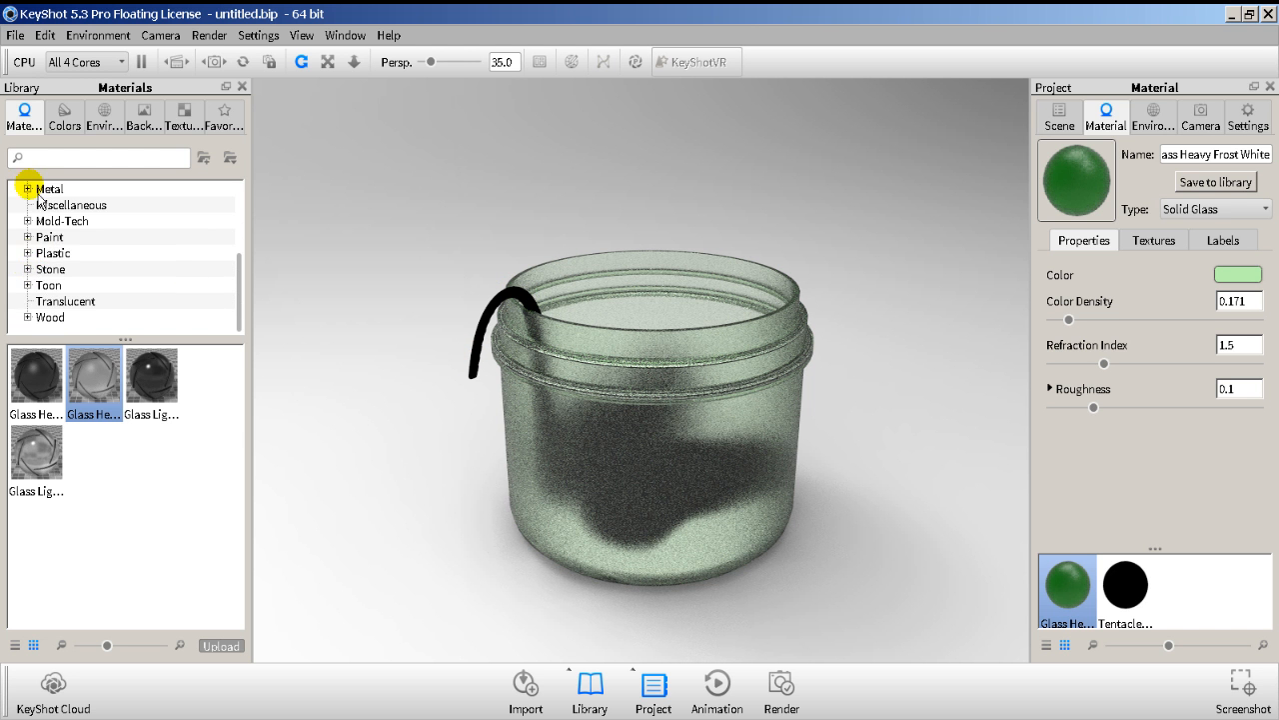
{"action": "left_click", "coordinate": [27, 253]}
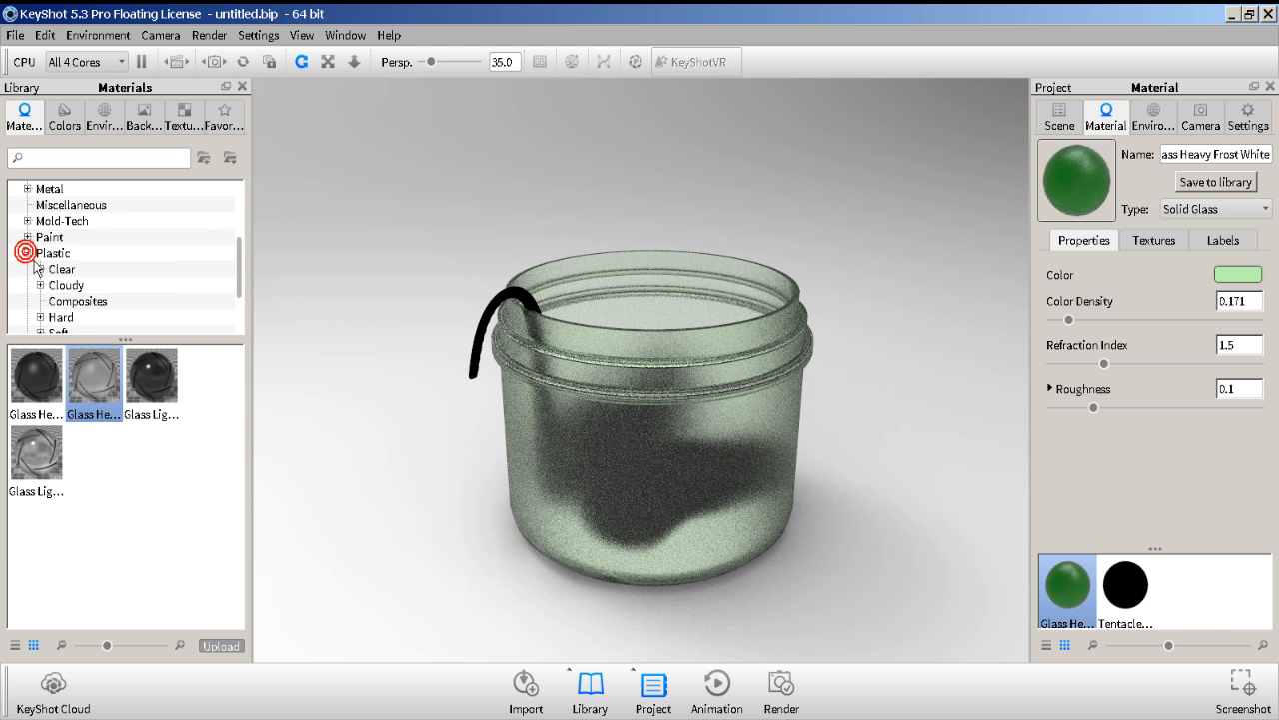
{"action": "left_click", "coordinate": [52, 254]}
{"action": "scroll", "coordinate": [92, 267], "scroll_direction": "down", "scroll_amount": 1}
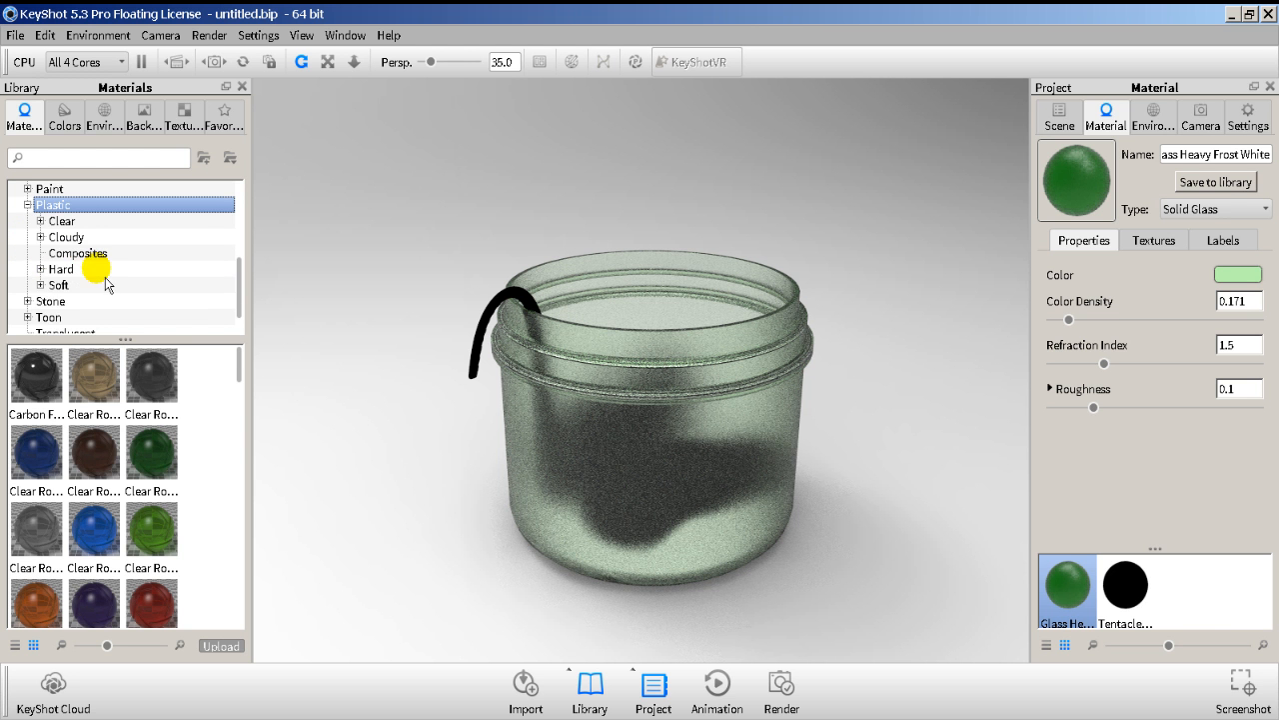
{"action": "left_click", "coordinate": [41, 285]}
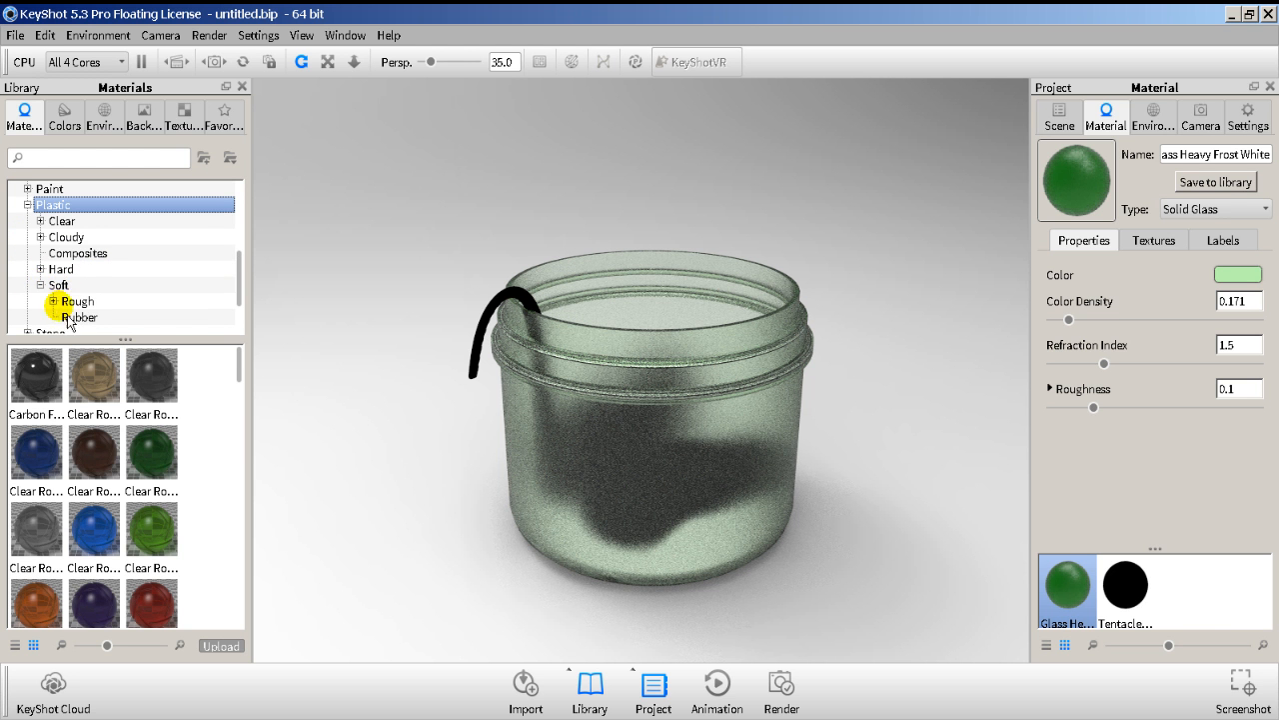
{"action": "left_click", "coordinate": [68, 318]}
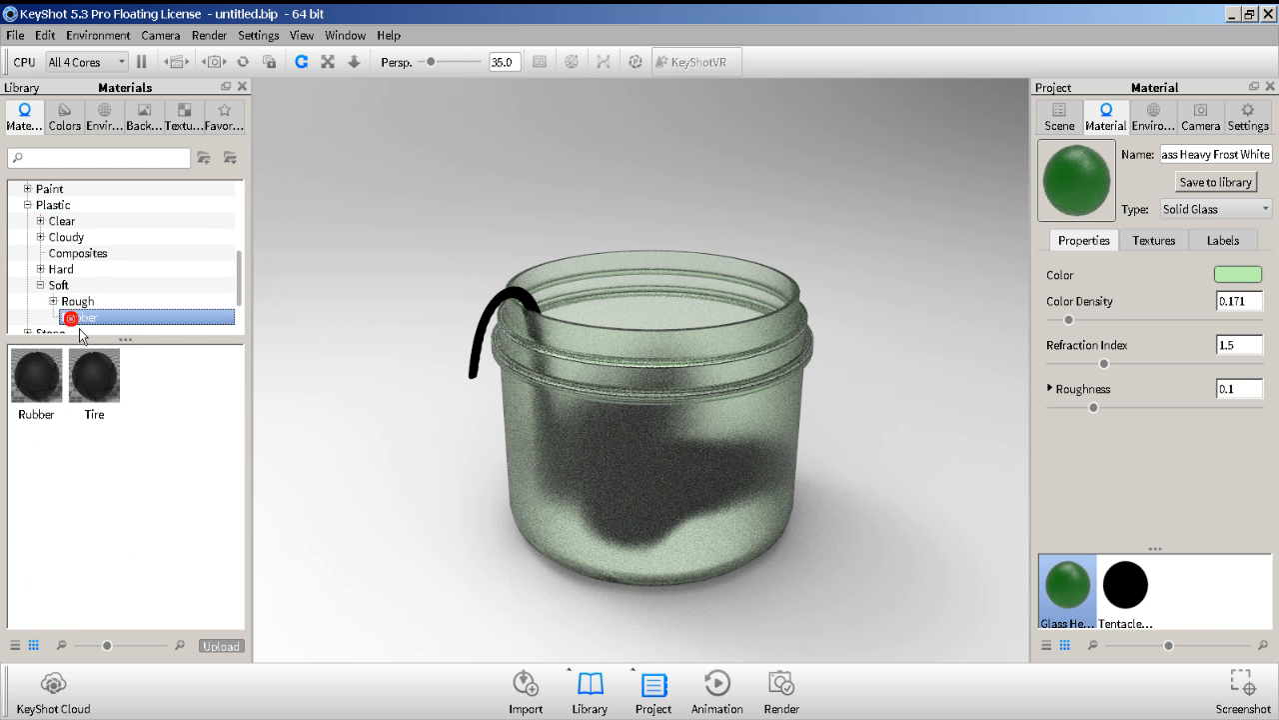
Apply the Tire rubber material to the tentacle, check its texture slots and return to its properties.
{"action": "left_click", "coordinate": [100, 388]}
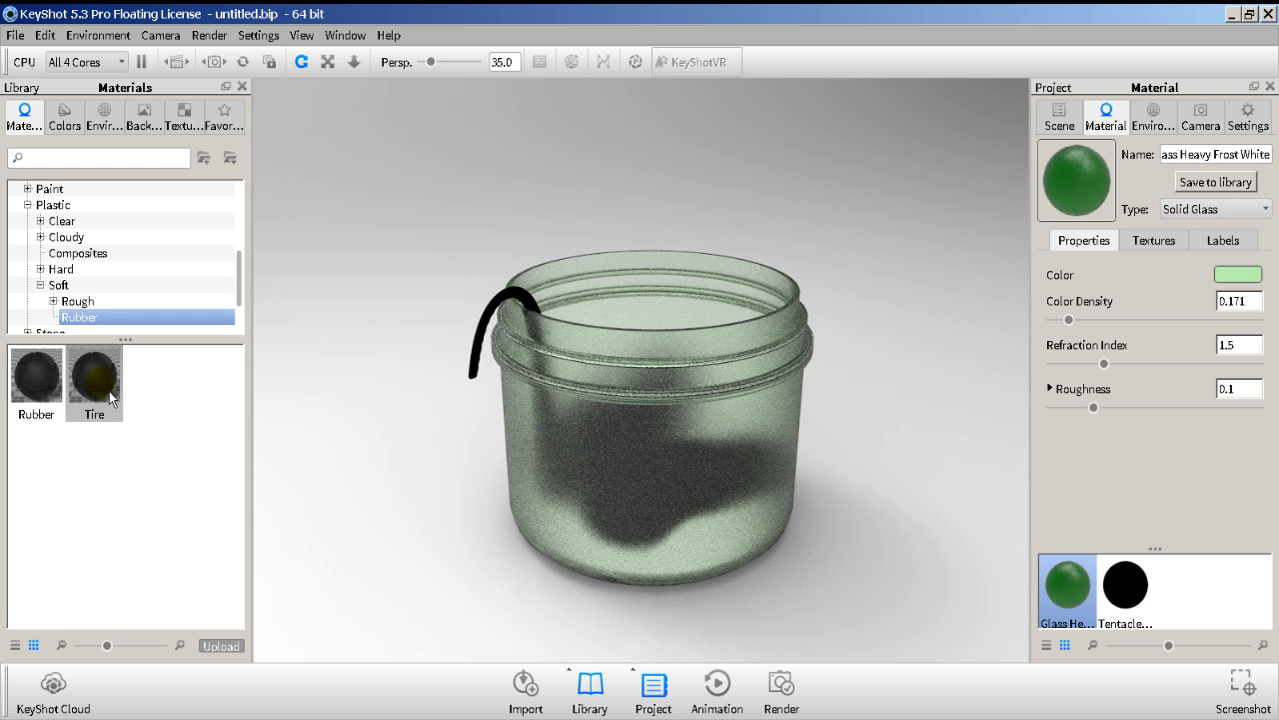
{"action": "left_click_drag", "start_coordinate": [105, 384], "coordinate": [507, 293]}
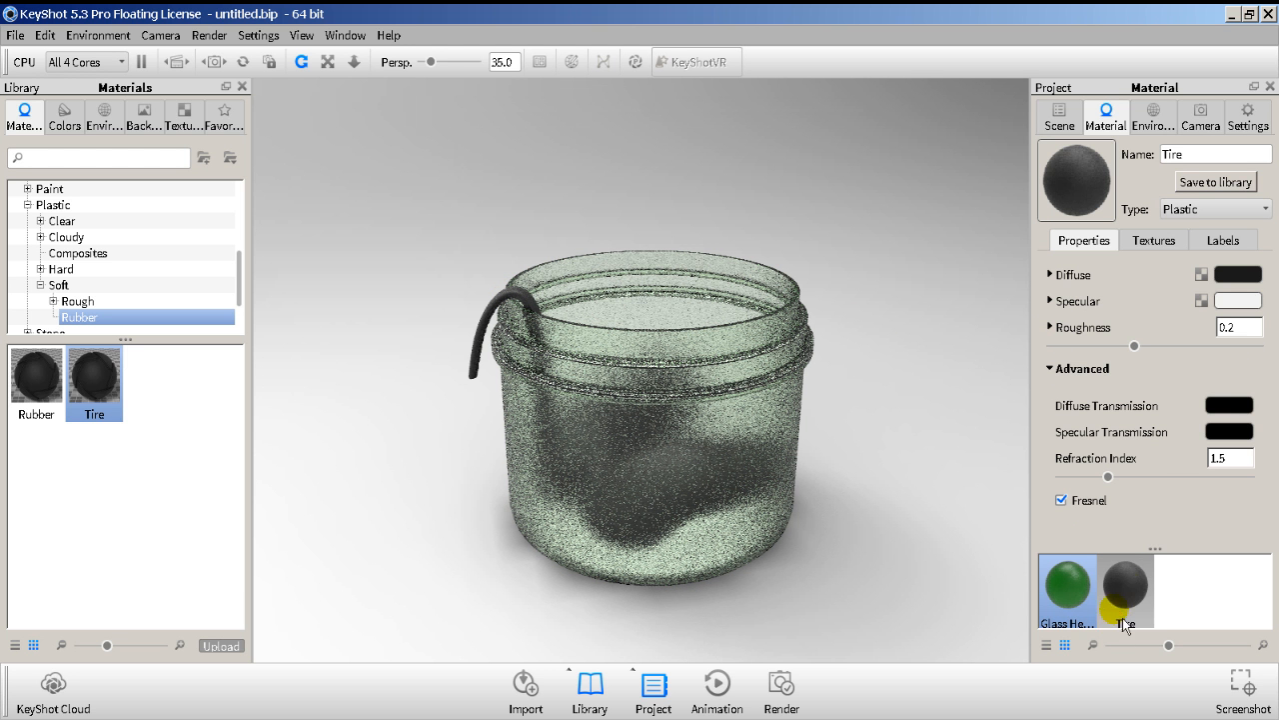
{"action": "left_click", "coordinate": [1161, 246]}
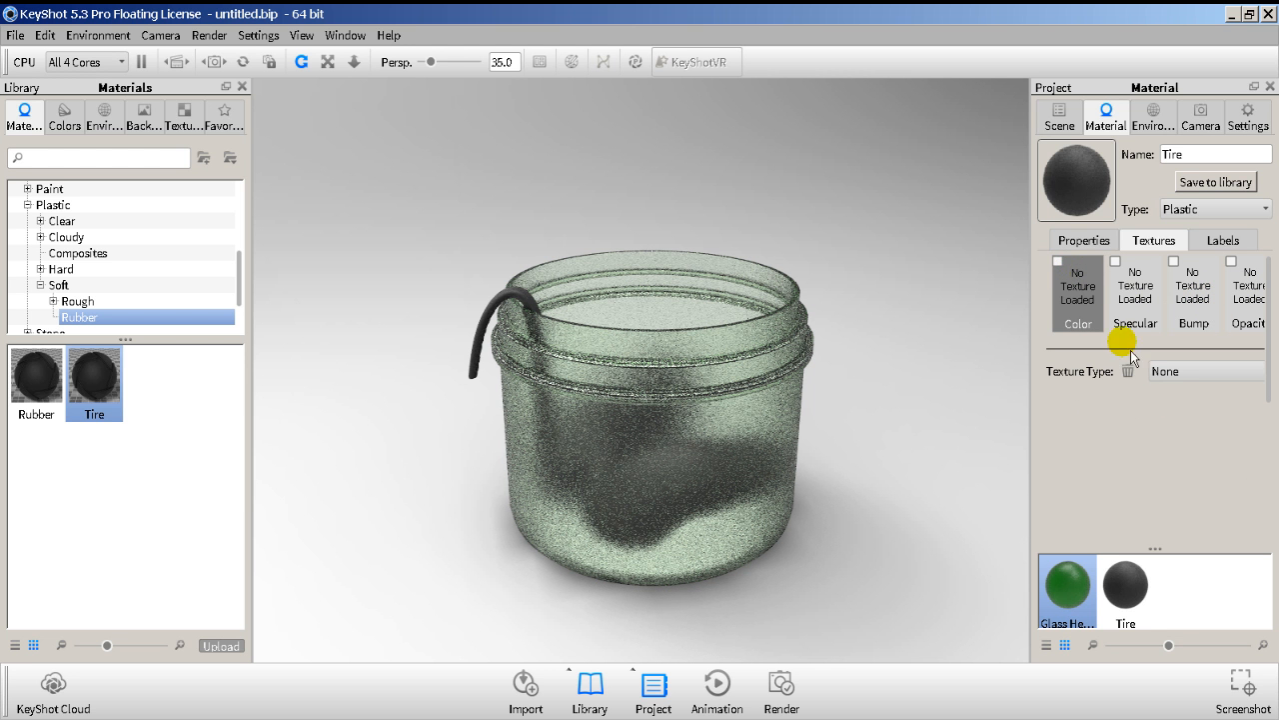
{"action": "left_click", "coordinate": [1087, 240]}
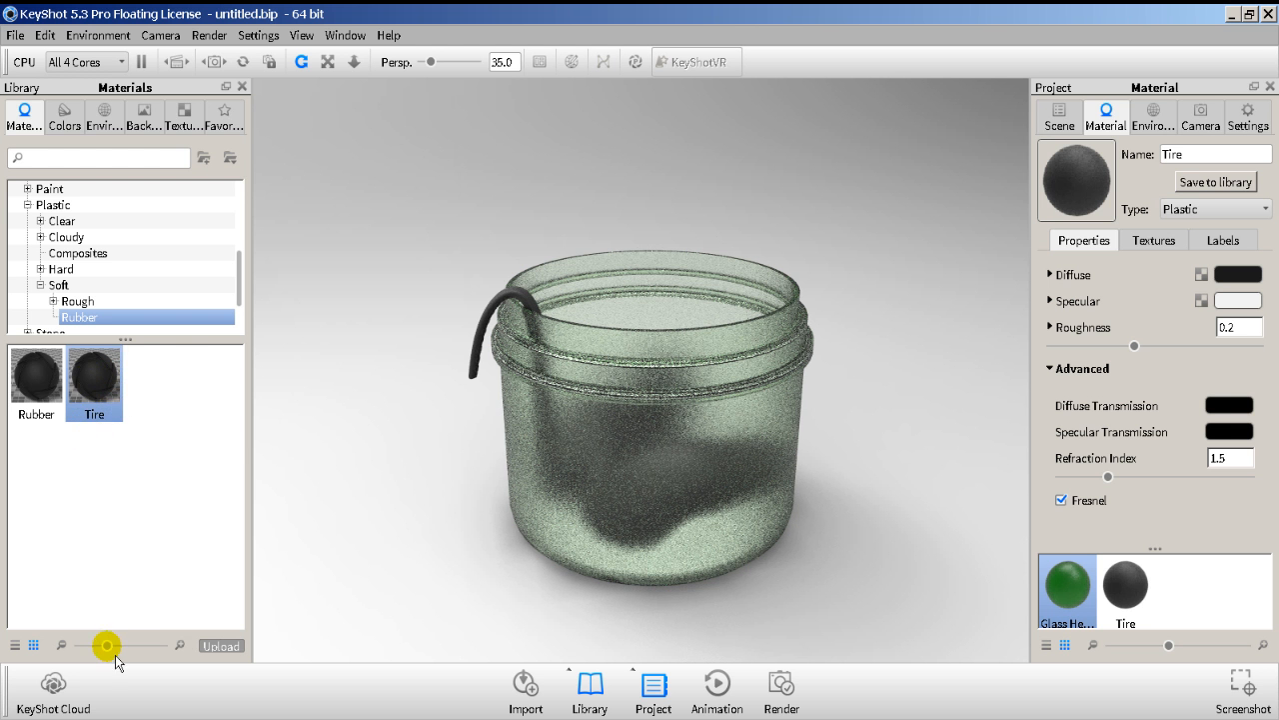
Enlarge the material library thumbnails and change the tentacle's Tire material to a light tan diffuse color.
{"action": "left_click_drag", "start_coordinate": [106, 645], "coordinate": [179, 656]}
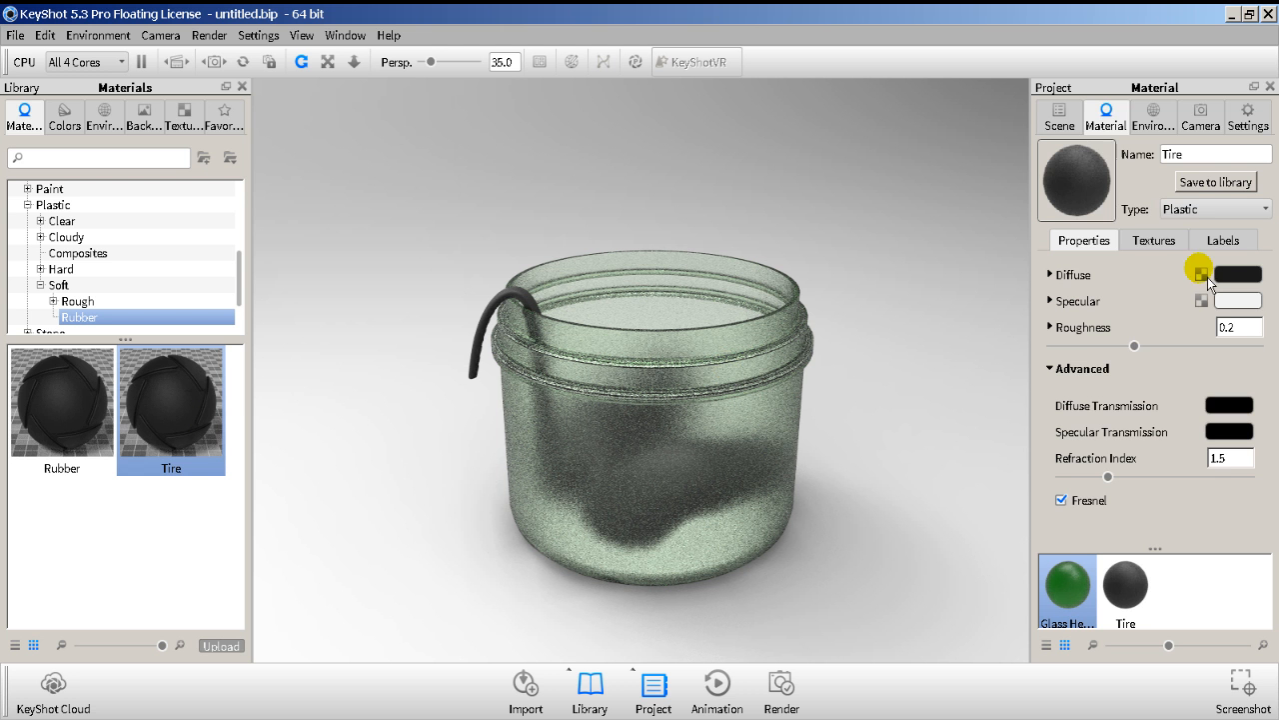
{"action": "left_click", "coordinate": [1238, 274]}
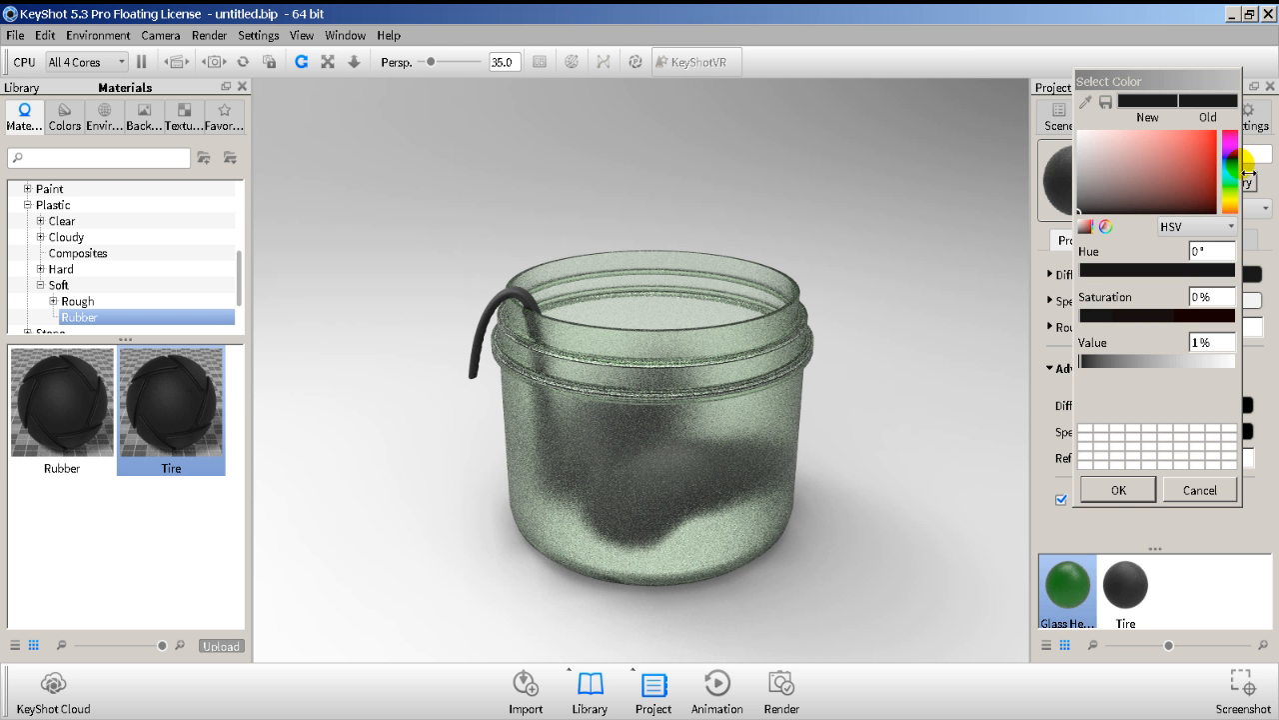
{"action": "mouse_move", "coordinate": [1246, 195]}
{"action": "left_mouse_down"}
{"action": "mouse_move", "coordinate": [1237, 182]}
{"action": "mouse_move", "coordinate": [1239, 211]}
{"action": "left_mouse_up"}
{"action": "mouse_move", "coordinate": [1171, 160]}
{"action": "left_mouse_down"}
{"action": "mouse_move", "coordinate": [1170, 146]}
{"action": "mouse_move", "coordinate": [1188, 179]}
{"action": "mouse_move", "coordinate": [1161, 164]}
{"action": "left_mouse_up"}
{"action": "left_click", "coordinate": [1115, 491]}
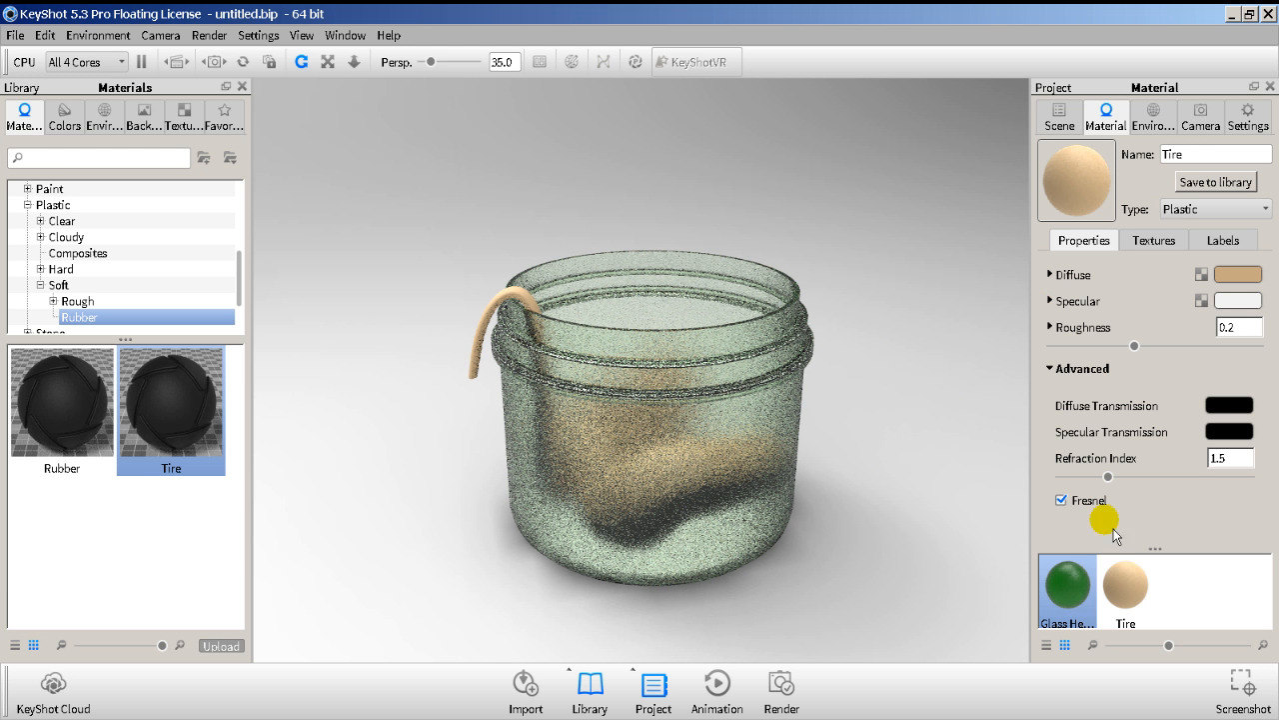
Set the jar glass material's Refraction Index to 1.512 and its Roughness to 0.004.
{"action": "left_click", "coordinate": [1060, 588]}
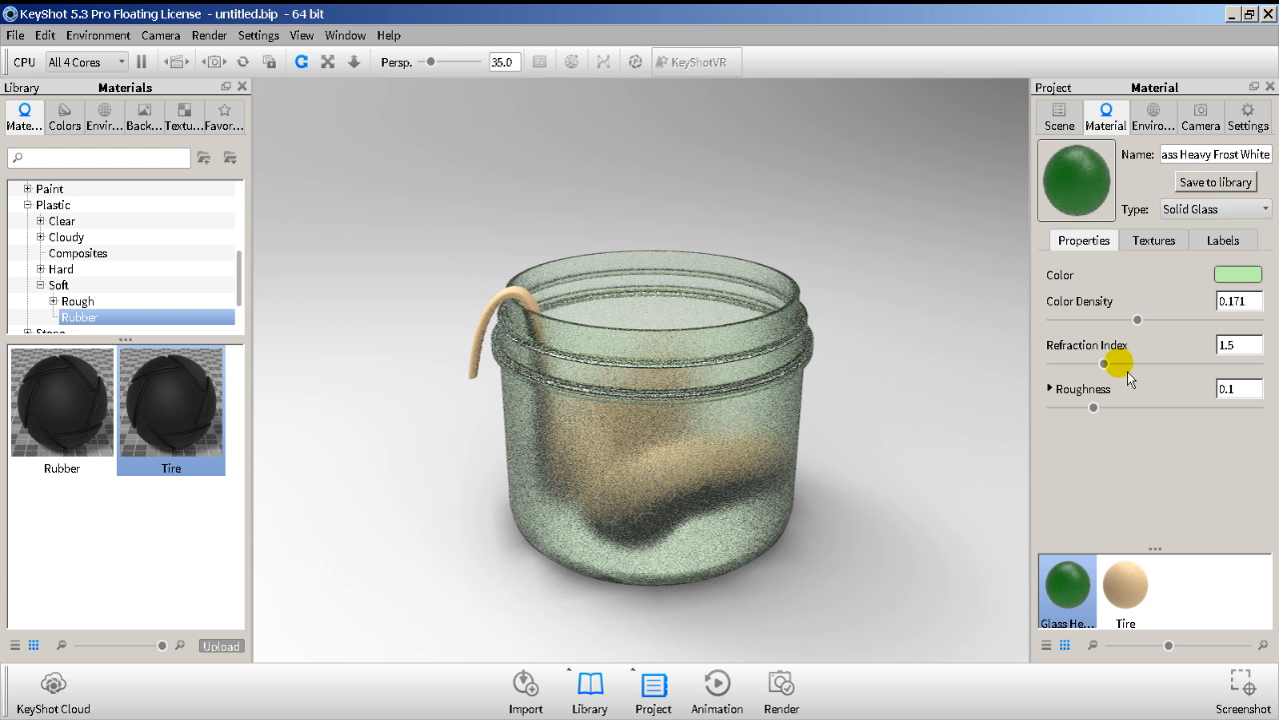
{"action": "left_click_drag", "start_coordinate": [1120, 372], "coordinate": [1076, 420]}
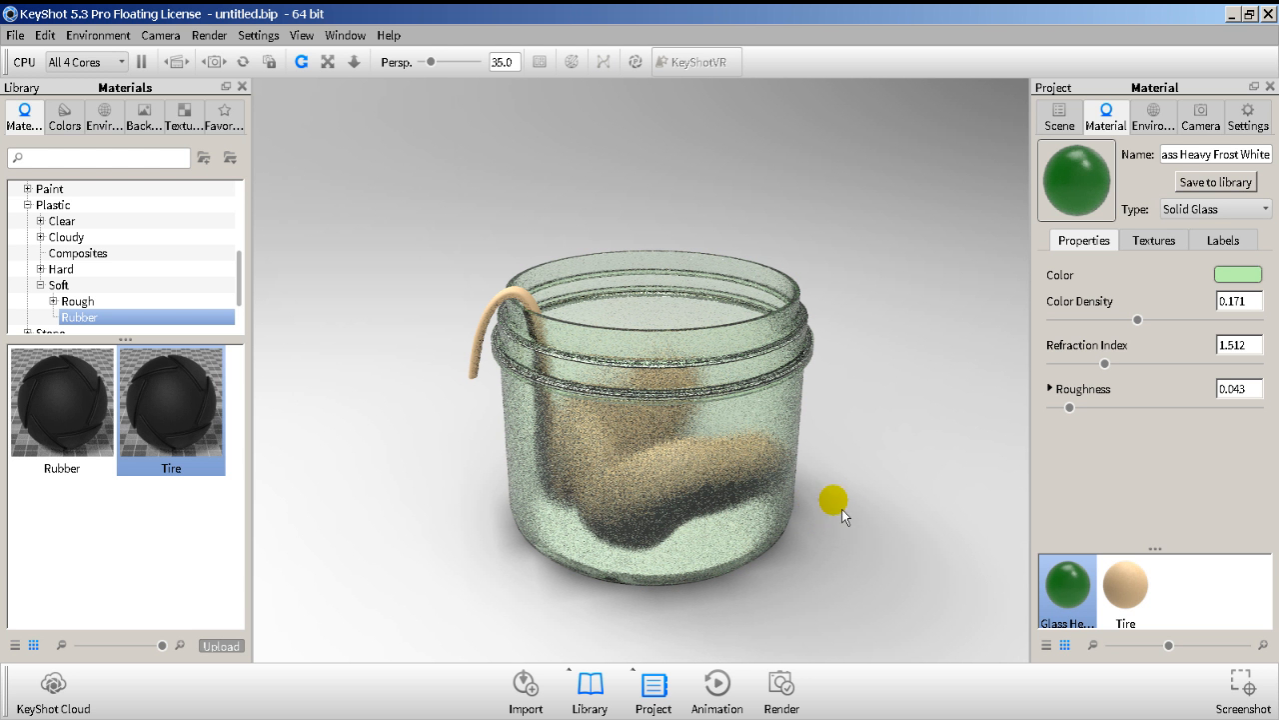
{"action": "left_click", "coordinate": [1069, 408]}
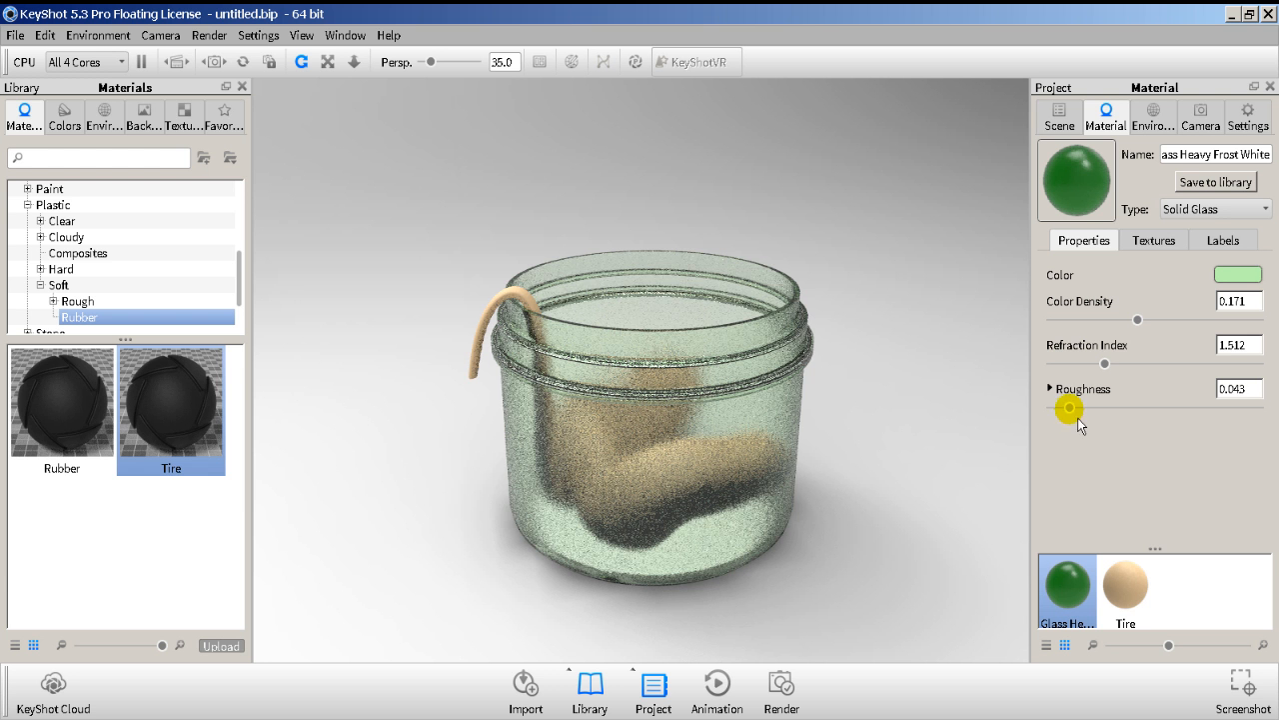
{"action": "left_click_drag", "start_coordinate": [1069, 409], "coordinate": [1053, 413]}
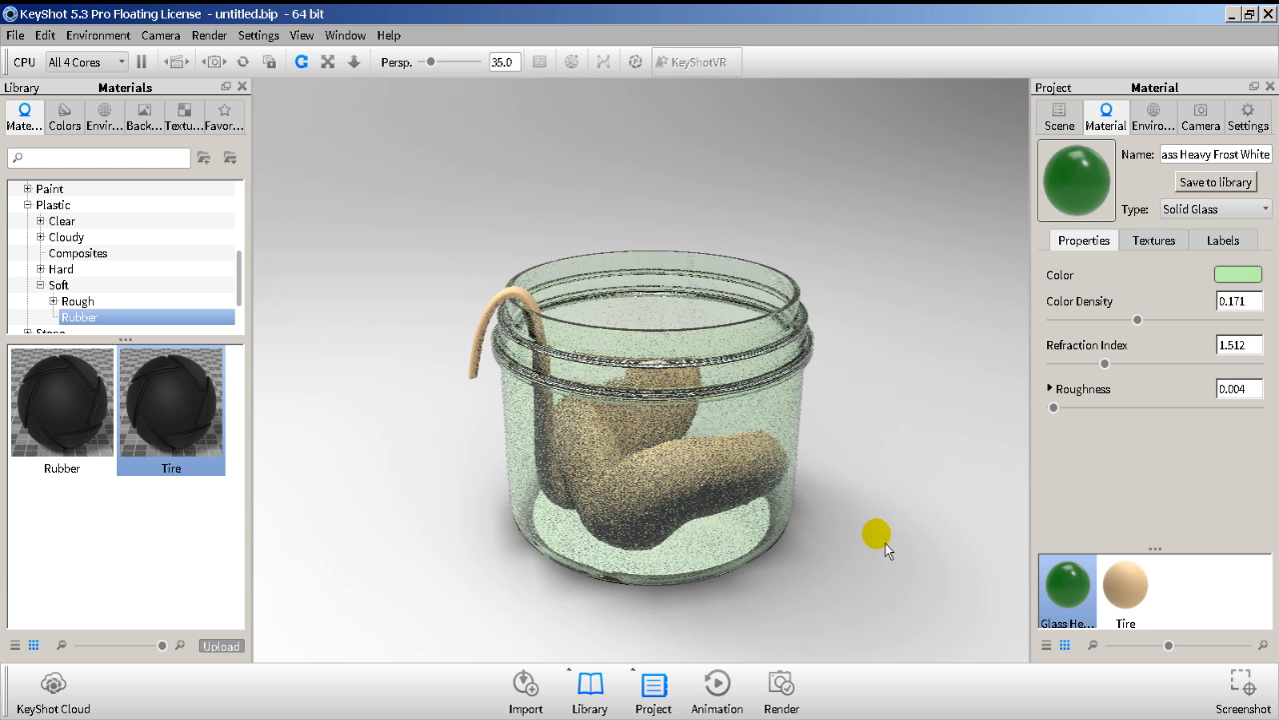
{"action": "left_click_drag", "start_coordinate": [879, 523], "coordinate": [870, 440]}
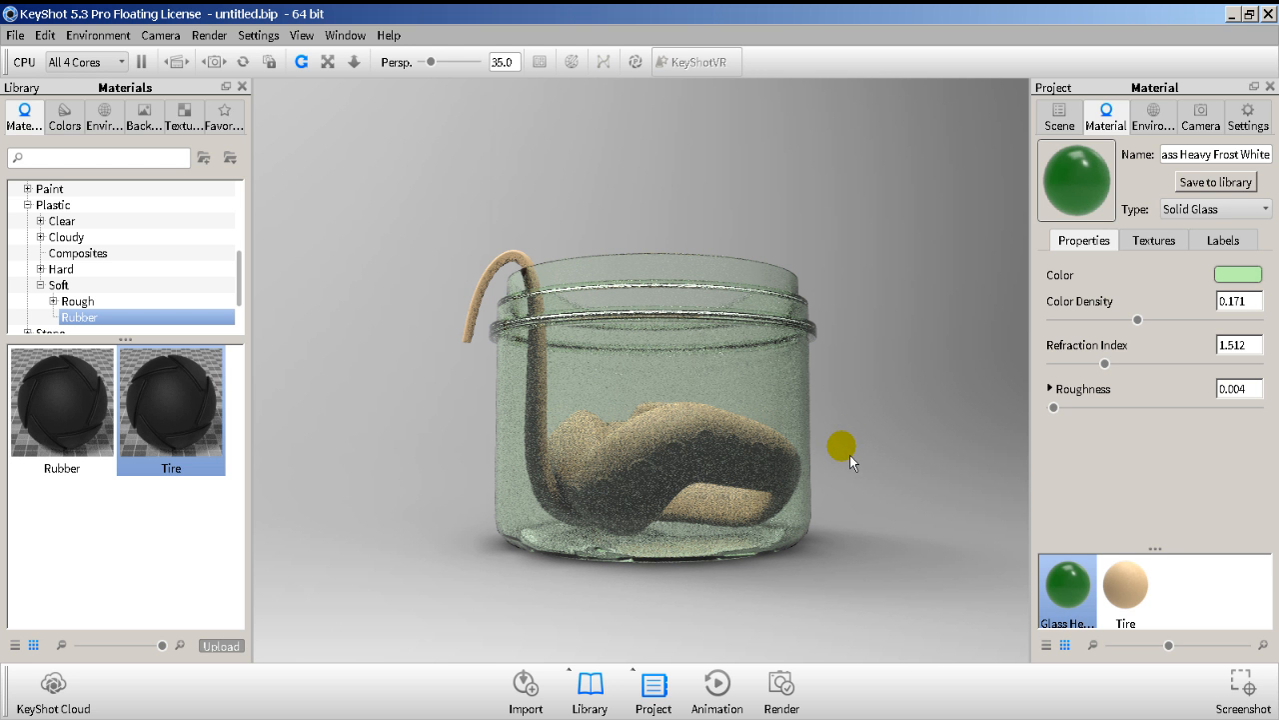
{"action": "left_click", "coordinate": [210, 40]}
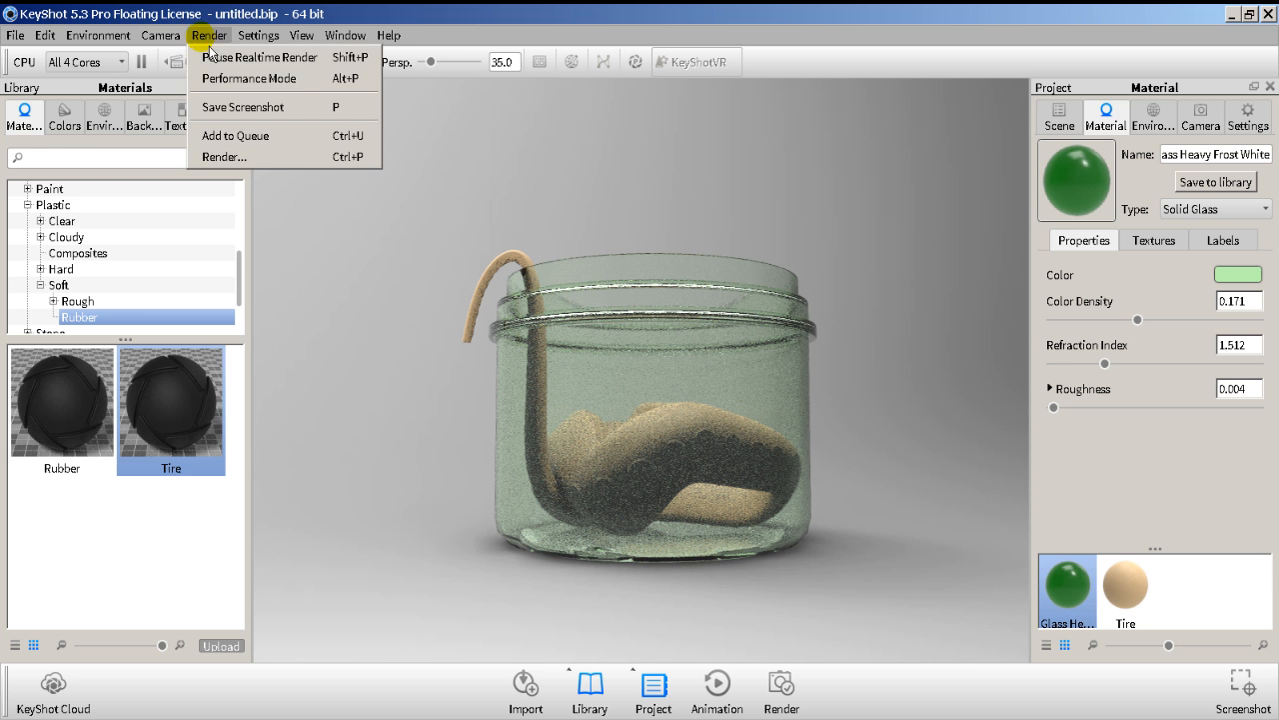
{"action": "left_click", "coordinate": [210, 40]}
Try the dark green Forest color from the Earthy library on the jar glass, then apply Light Olive instead.
{"action": "left_click", "coordinate": [72, 121]}
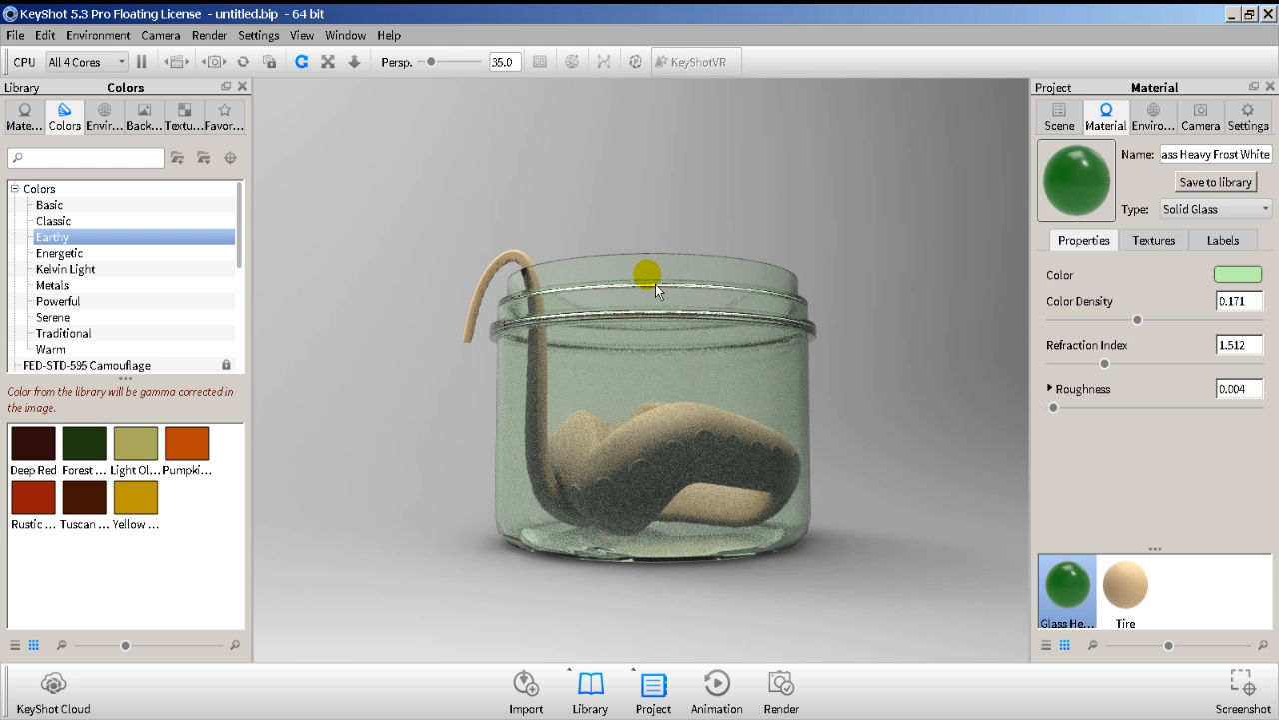
{"action": "left_click_drag", "start_coordinate": [103, 451], "coordinate": [1244, 280]}
{"action": "left_click", "coordinate": [1243, 274]}
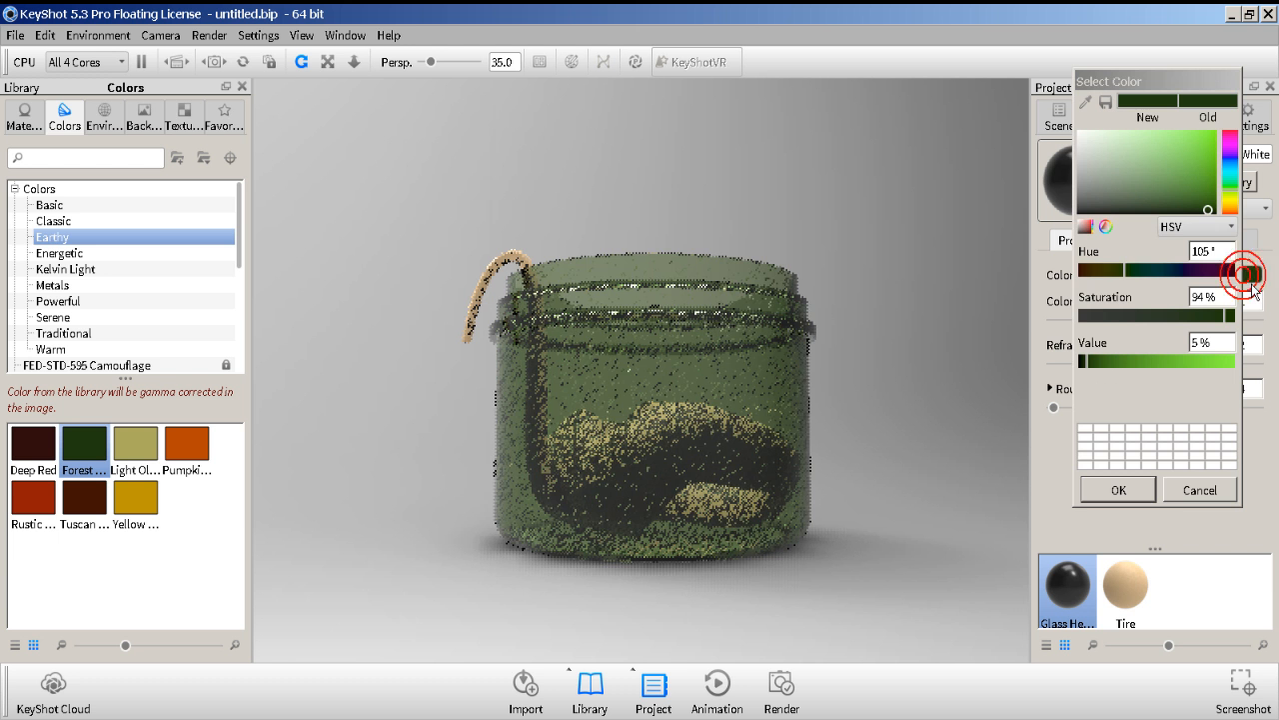
{"action": "left_click", "coordinate": [1225, 492]}
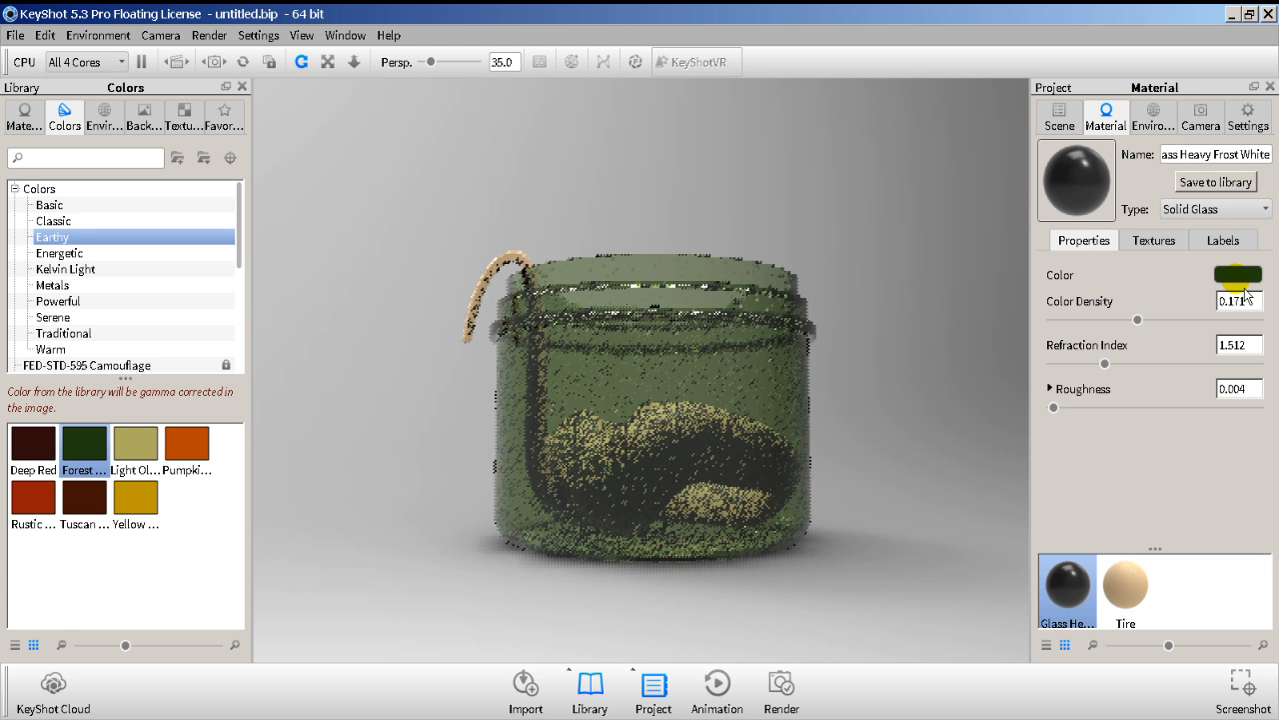
{"action": "left_click_drag", "start_coordinate": [166, 452], "coordinate": [1235, 273]}
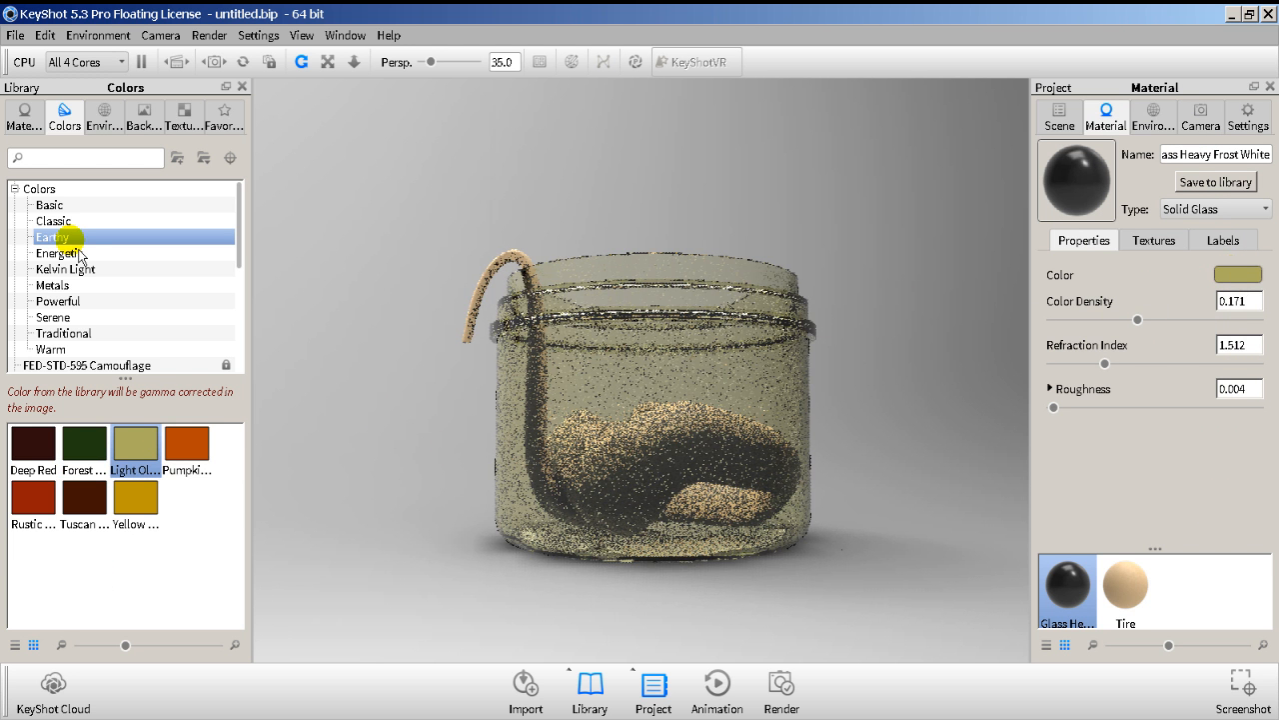
Set the forest HDRI from the Outdoor environments as the scene's environment.
{"action": "left_click", "coordinate": [110, 117]}
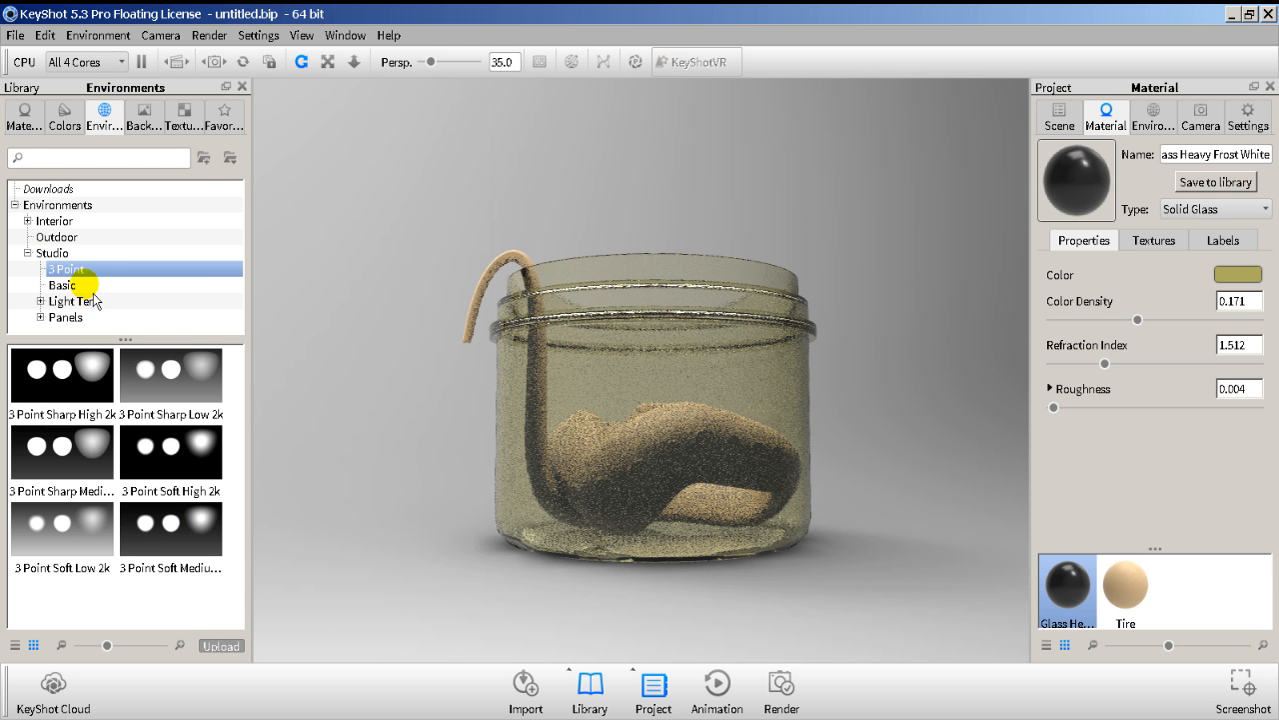
{"action": "double_click", "coordinate": [44, 253]}
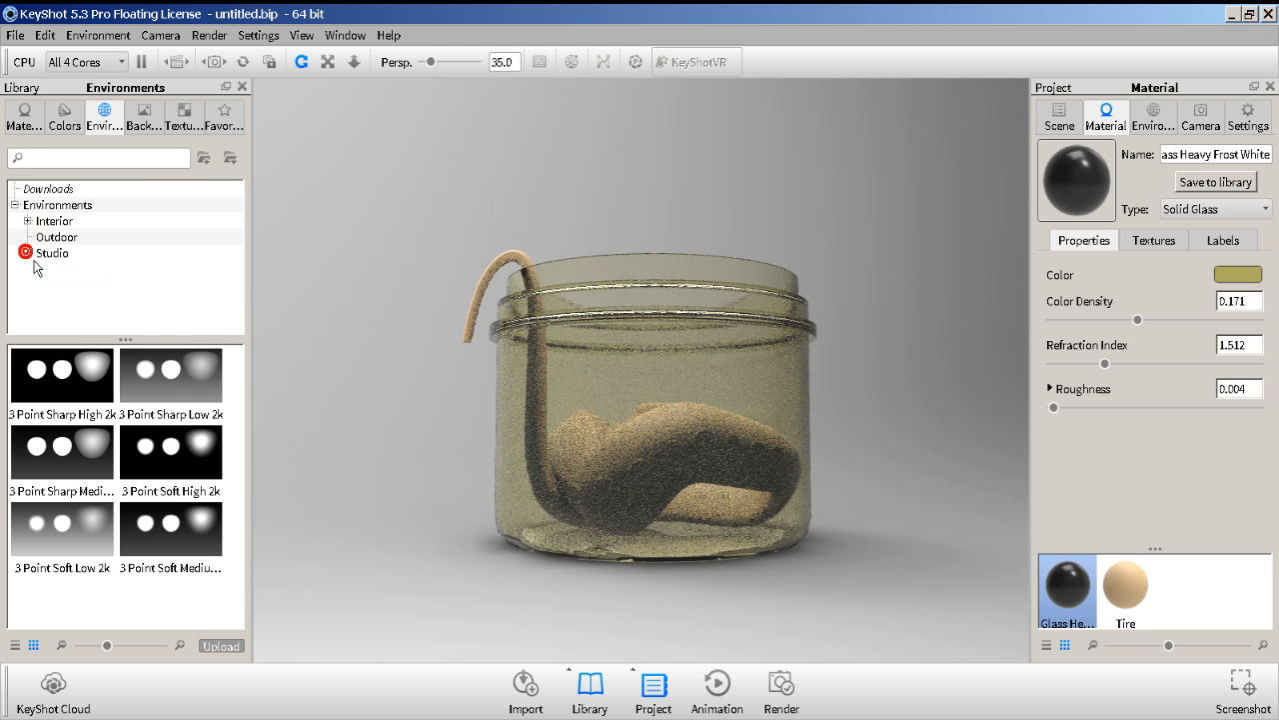
{"action": "left_click", "coordinate": [50, 237]}
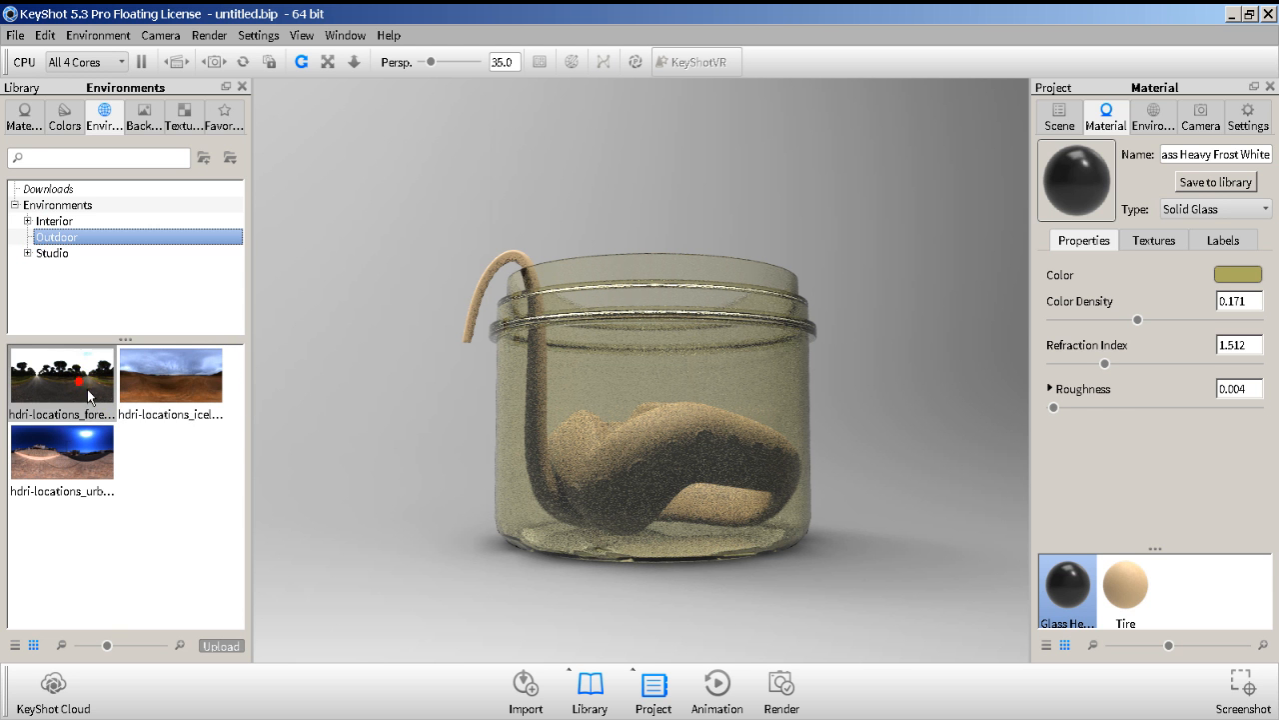
{"action": "left_click_drag", "start_coordinate": [88, 396], "coordinate": [378, 322]}
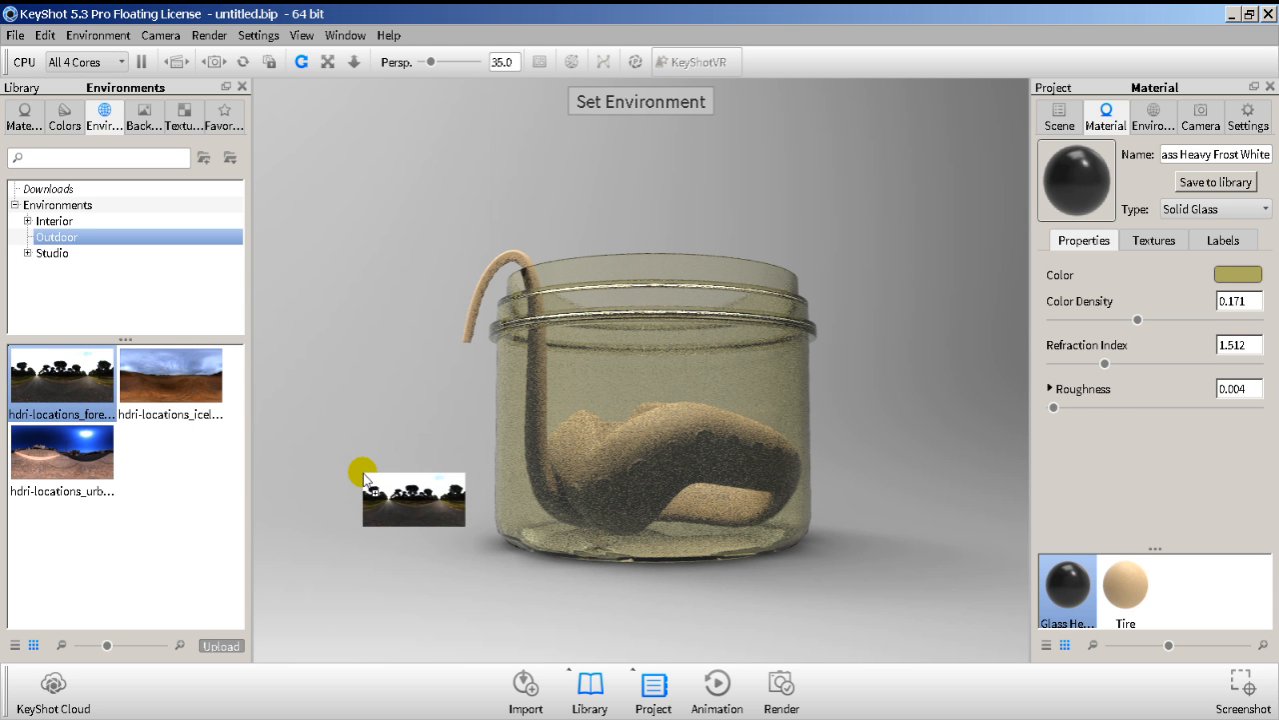
{"action": "left_click_drag", "start_coordinate": [364, 478], "coordinate": [390, 528]}
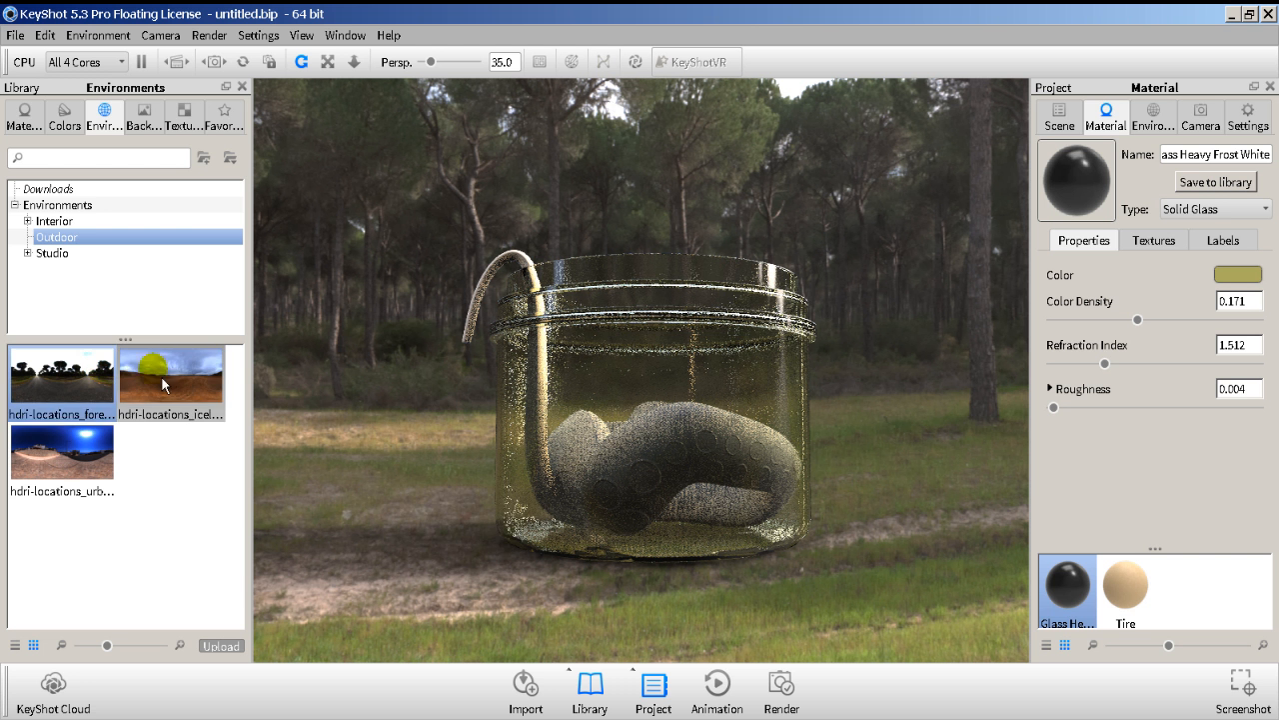
Replace the environment with the outdoor Iceland HDRI and set its rotation to 80.5.
{"action": "left_click_drag", "start_coordinate": [161, 376], "coordinate": [413, 502]}
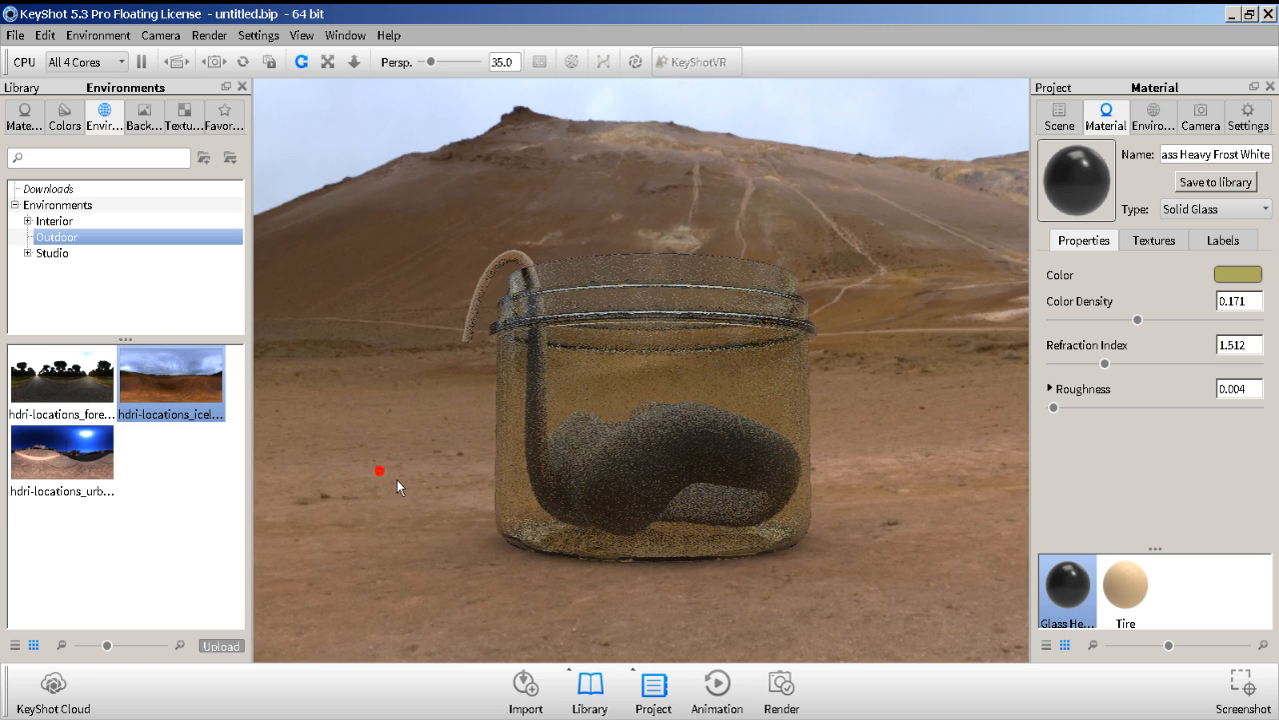
{"action": "left_click_drag", "start_coordinate": [397, 479], "coordinate": [1191, 458]}
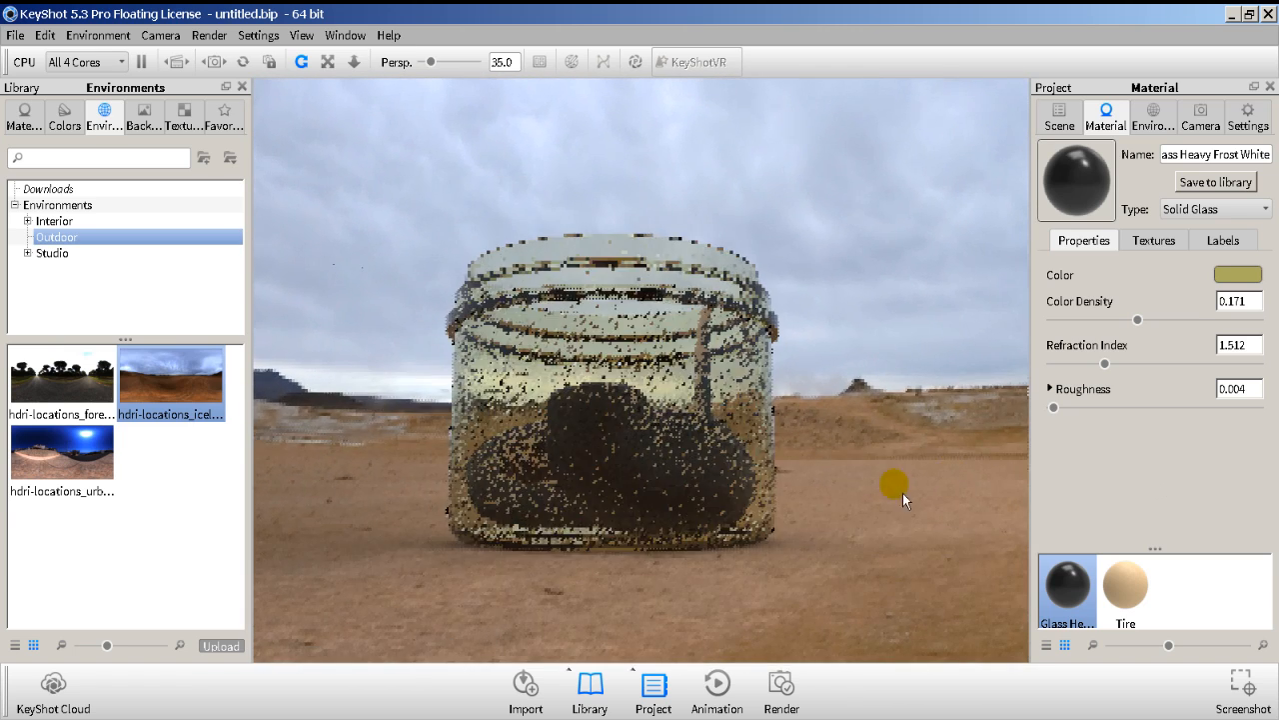
{"action": "left_click_drag", "start_coordinate": [560, 512], "coordinate": [1017, 501]}
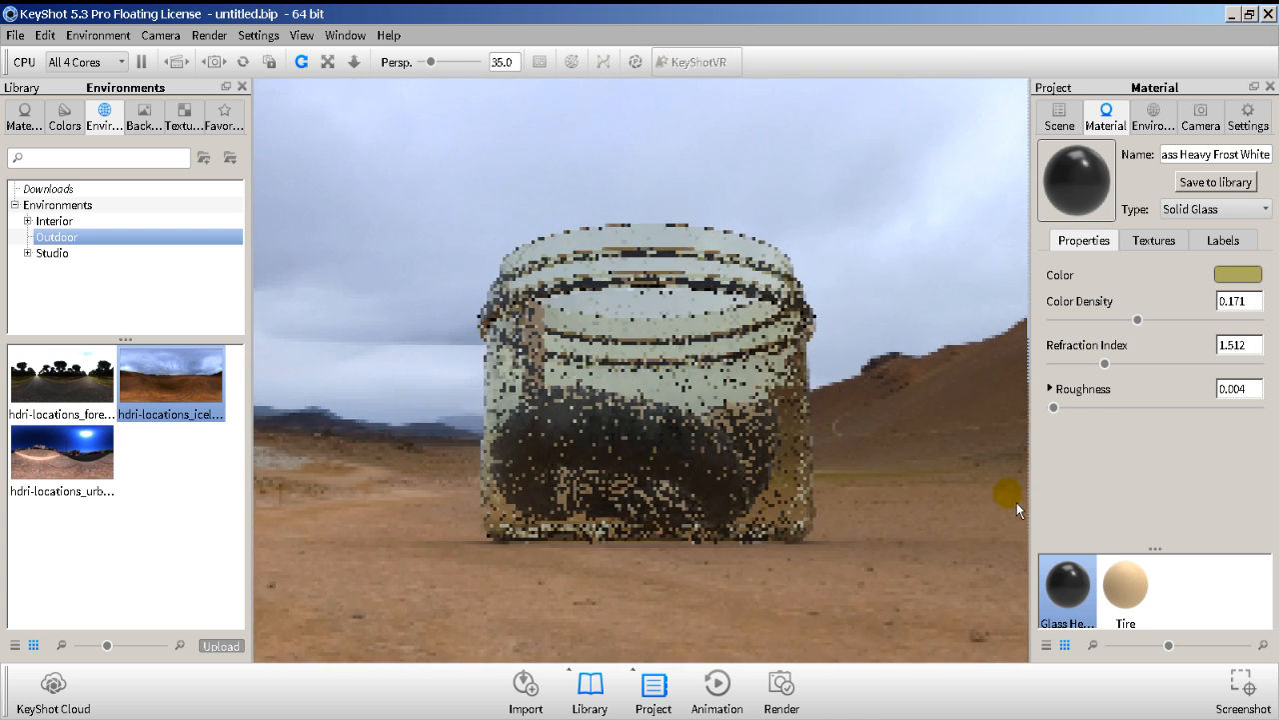
{"action": "left_click", "coordinate": [1152, 122]}
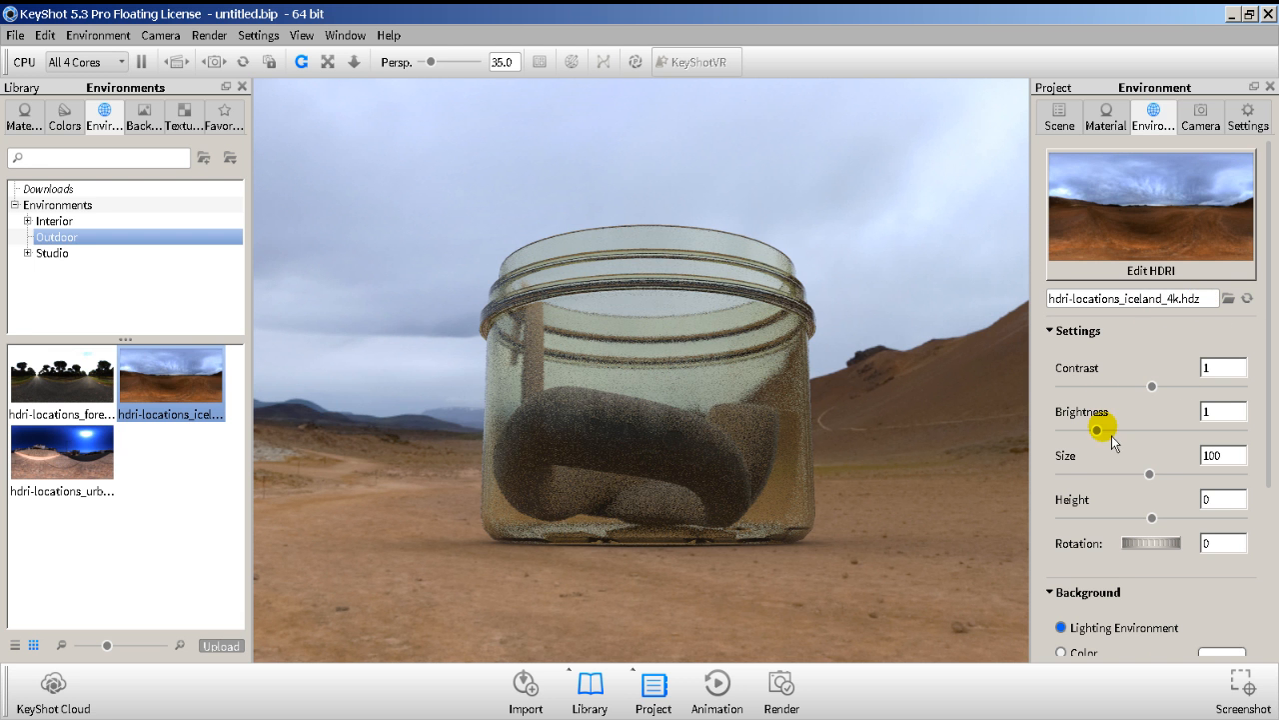
{"action": "left_click_drag", "start_coordinate": [1163, 555], "coordinate": [1206, 543]}
Try Ground Reflections and Flatten Ground with a Ground Size of 52.69, then turn both options off.
{"action": "scroll", "coordinate": [1180, 592], "scroll_direction": "down", "scroll_amount": 2}
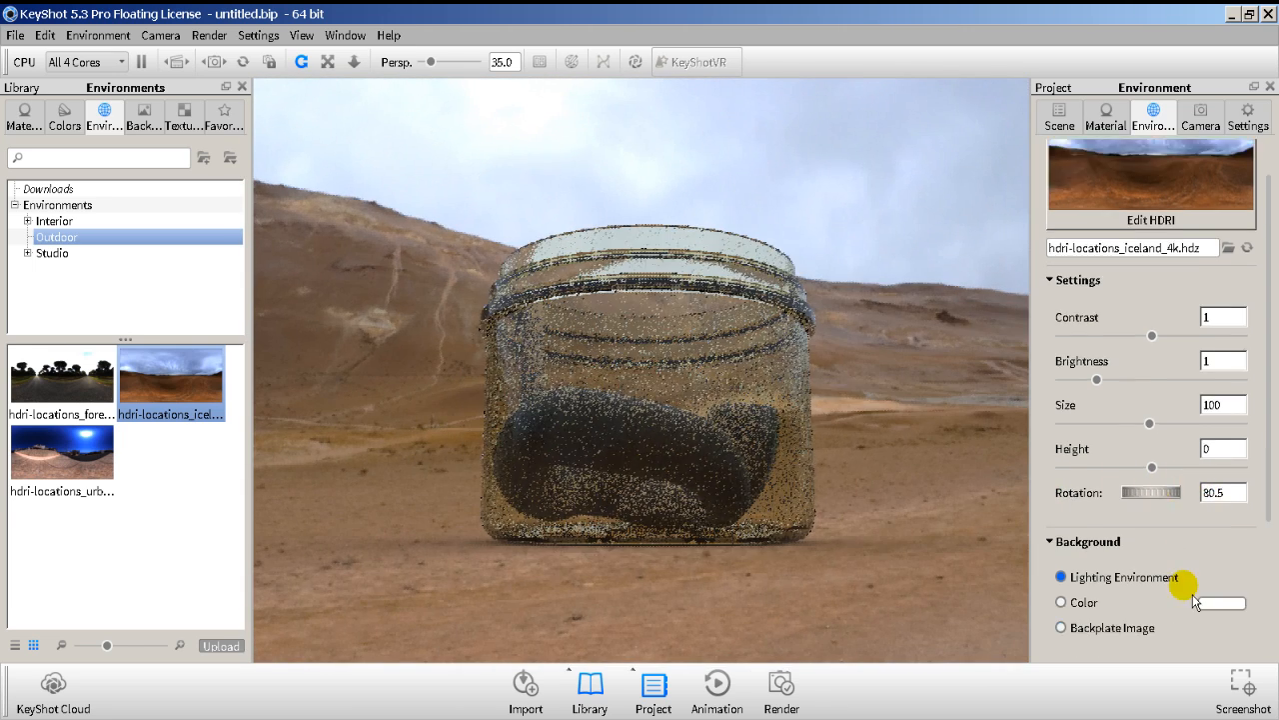
{"action": "scroll", "coordinate": [1133, 570], "scroll_direction": "down", "scroll_amount": 3}
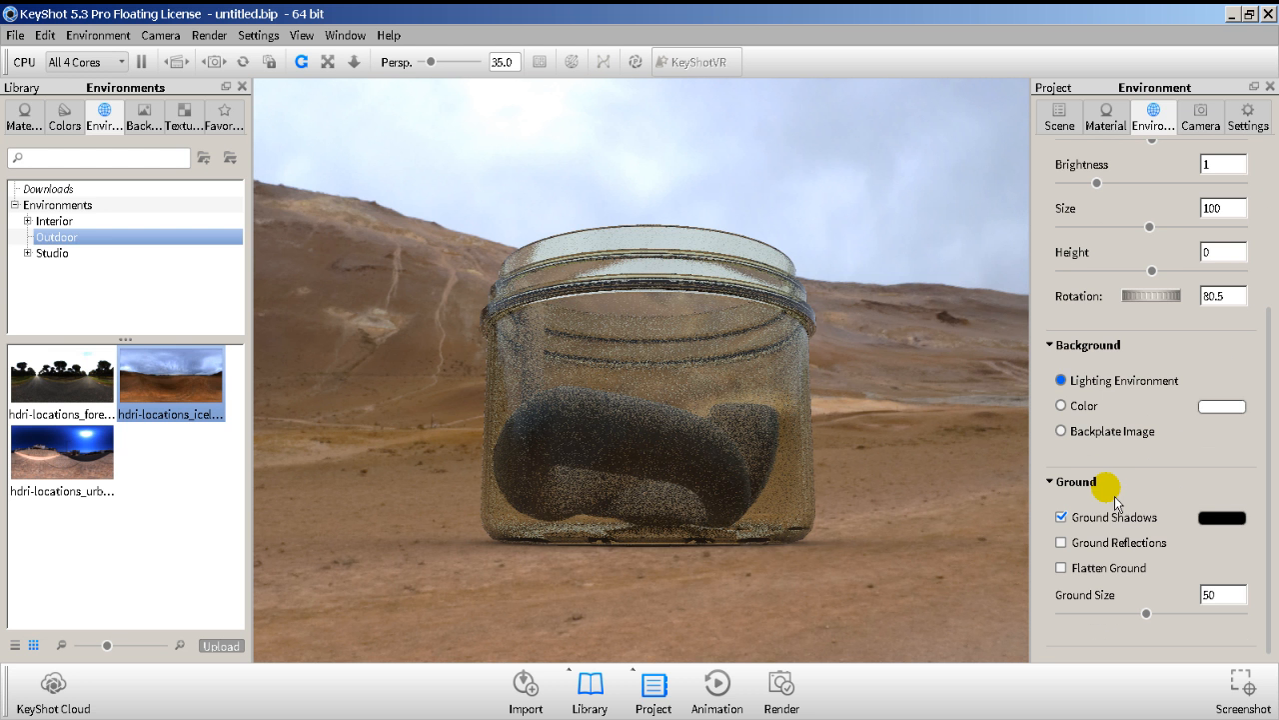
{"action": "left_click", "coordinate": [1088, 542]}
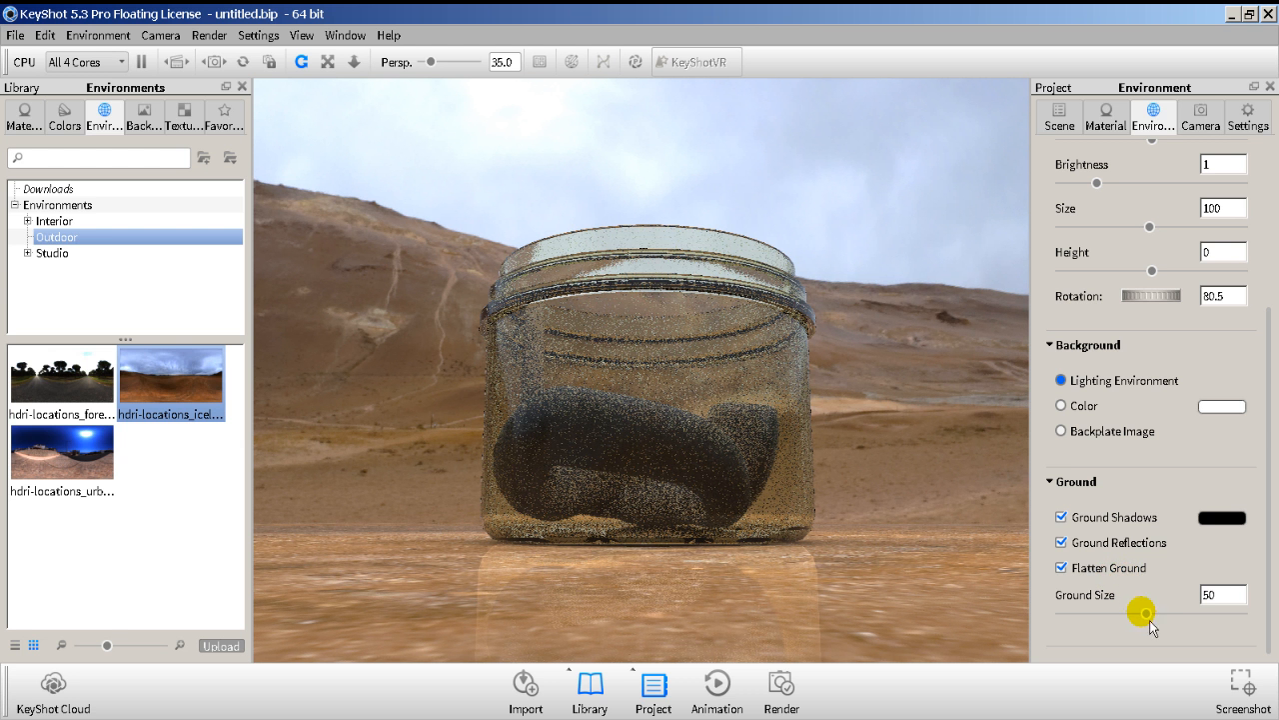
{"action": "left_click_drag", "start_coordinate": [1153, 621], "coordinate": [1152, 619]}
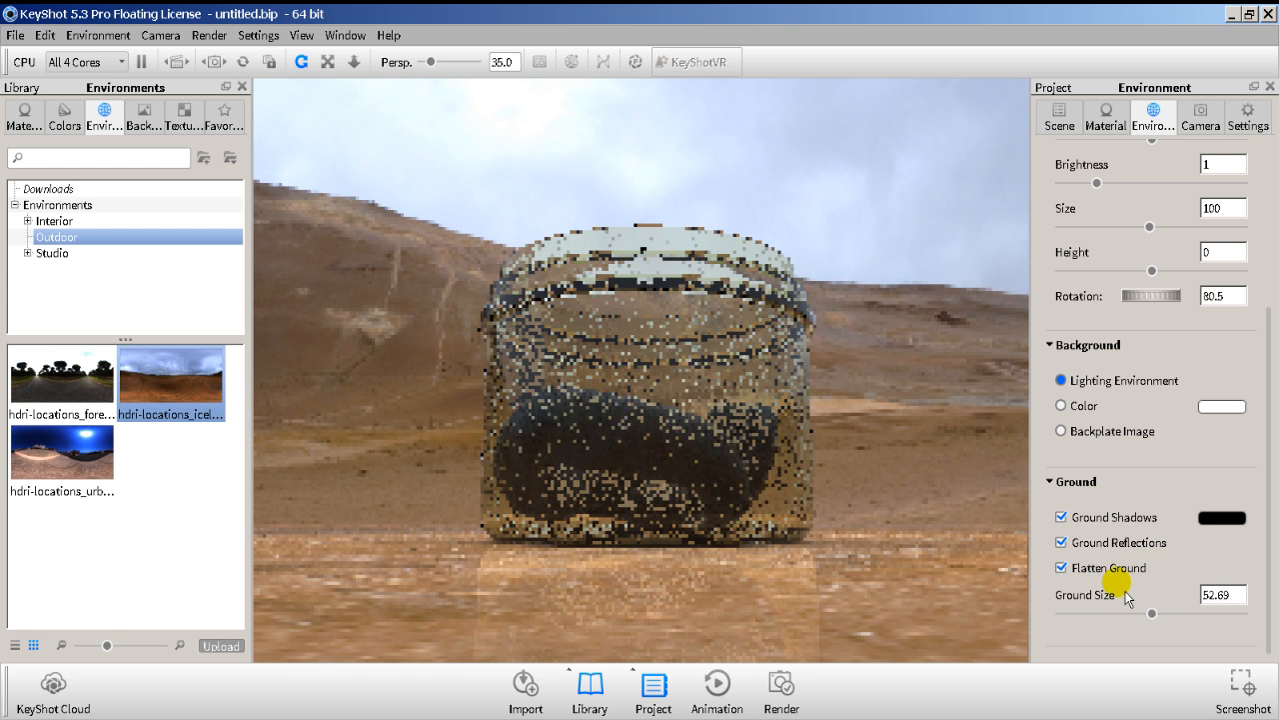
{"action": "left_click", "coordinate": [1108, 567]}
{"action": "left_click", "coordinate": [1113, 542]}
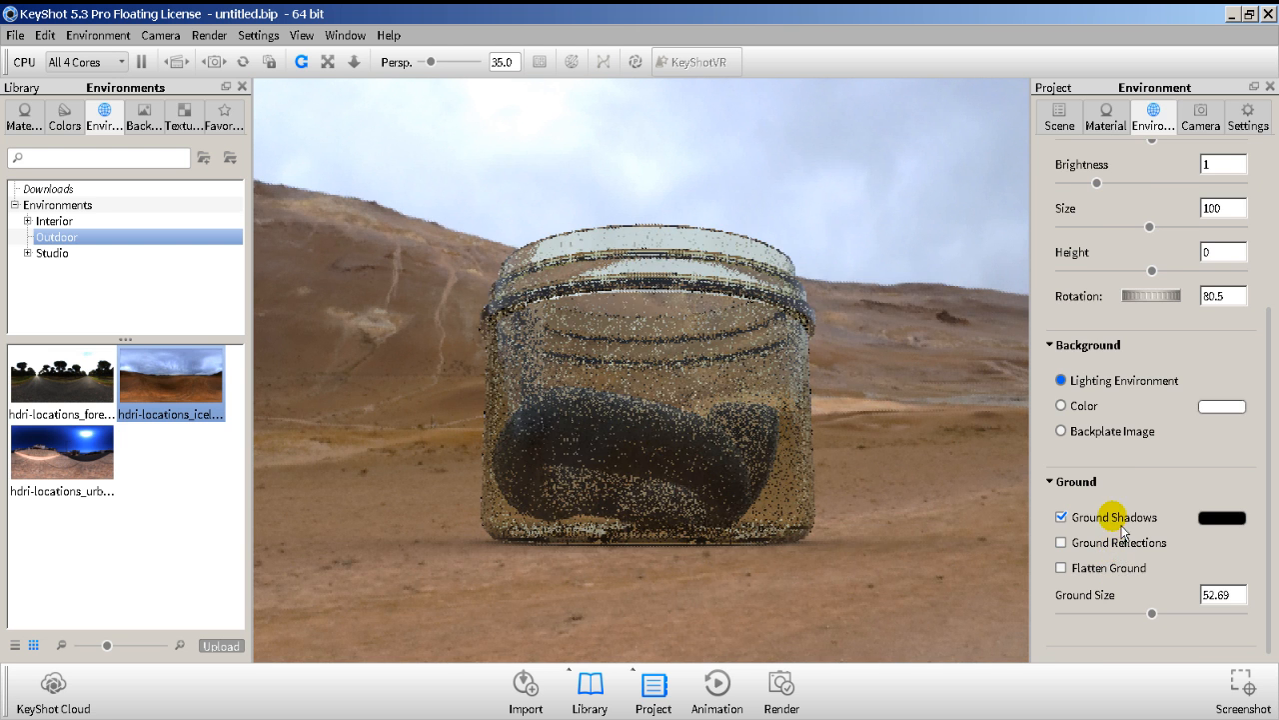
{"action": "scroll", "coordinate": [1127, 457], "scroll_direction": "up", "scroll_amount": 5}
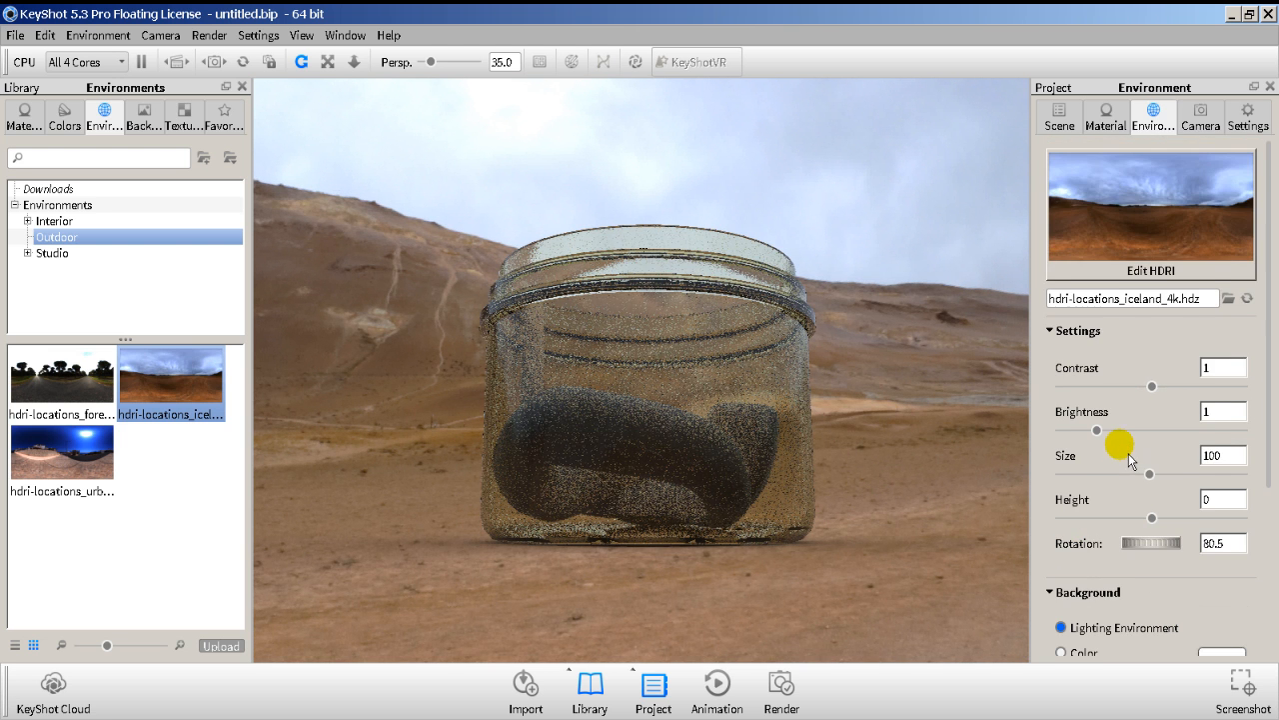
Browse the Interior and Studio environments and apply 3 Point Sharp Low 2k to the scene.
{"action": "left_click", "coordinate": [1200, 118]}
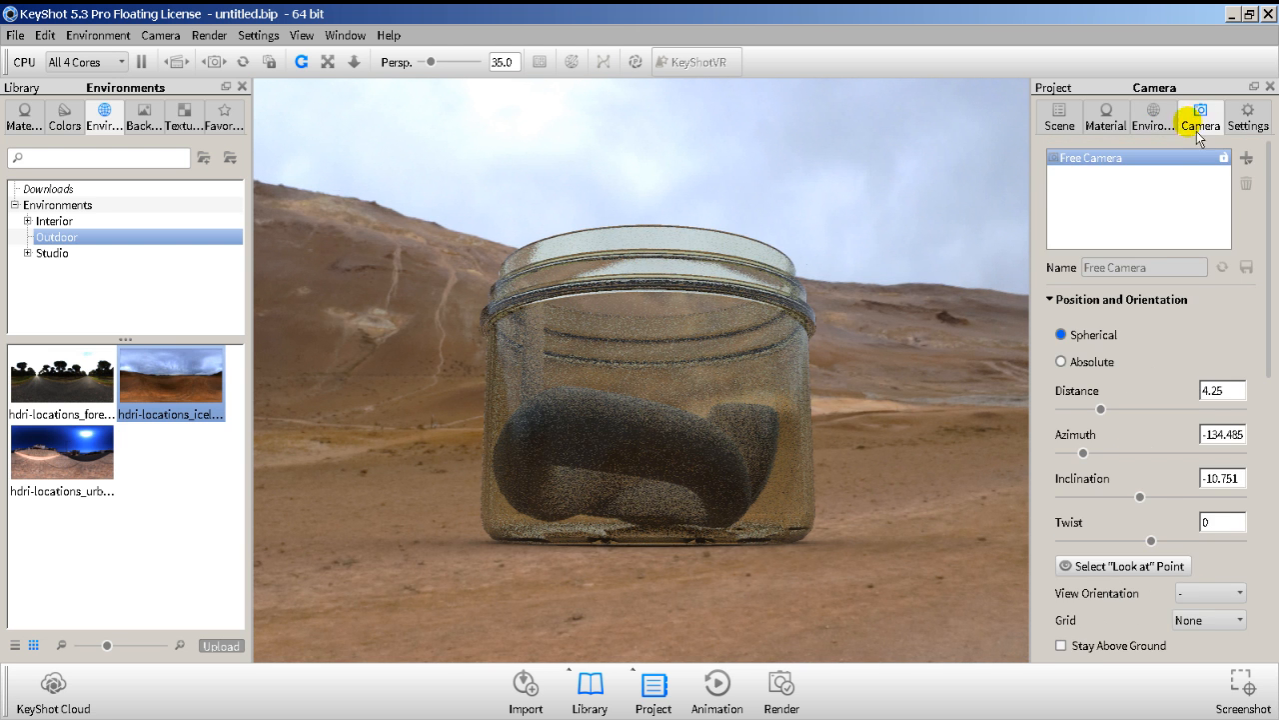
{"action": "left_click", "coordinate": [27, 253]}
{"action": "left_click", "coordinate": [27, 221]}
{"action": "left_click", "coordinate": [64, 253]}
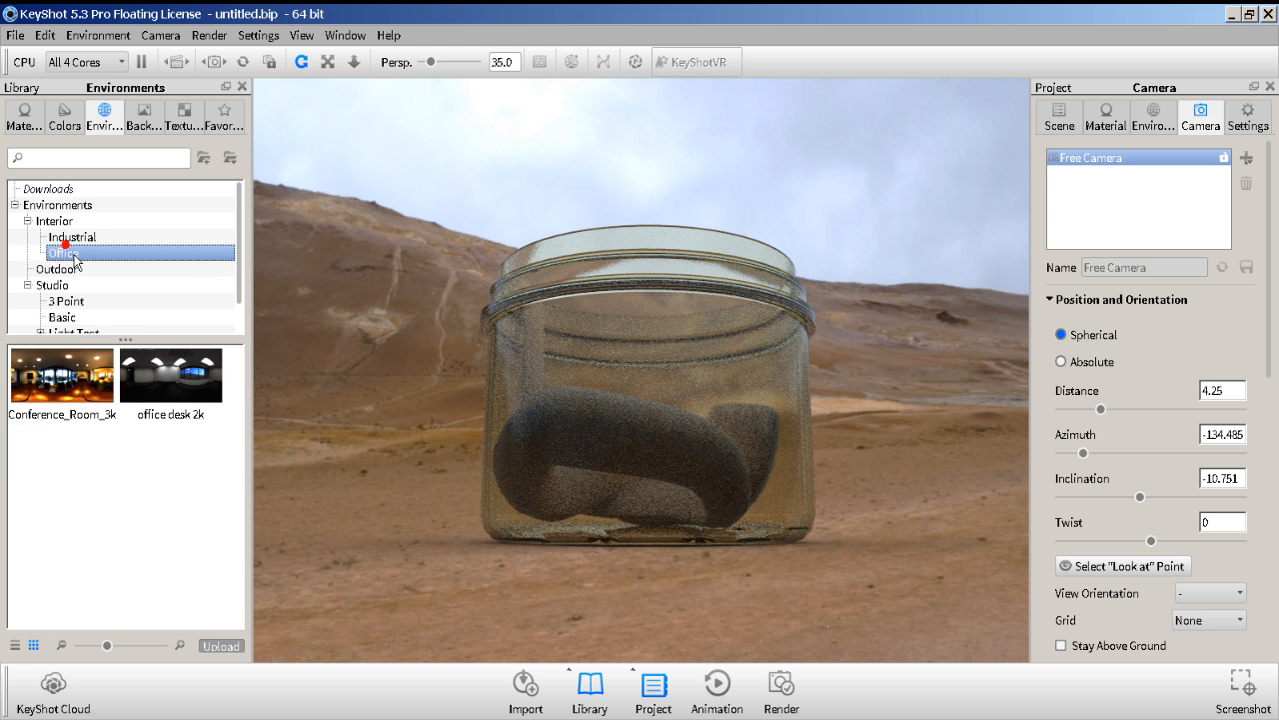
{"action": "left_click", "coordinate": [68, 301]}
{"action": "left_click_drag", "start_coordinate": [85, 378], "coordinate": [52, 374]}
{"action": "left_click_drag", "start_coordinate": [171, 380], "coordinate": [460, 463]}
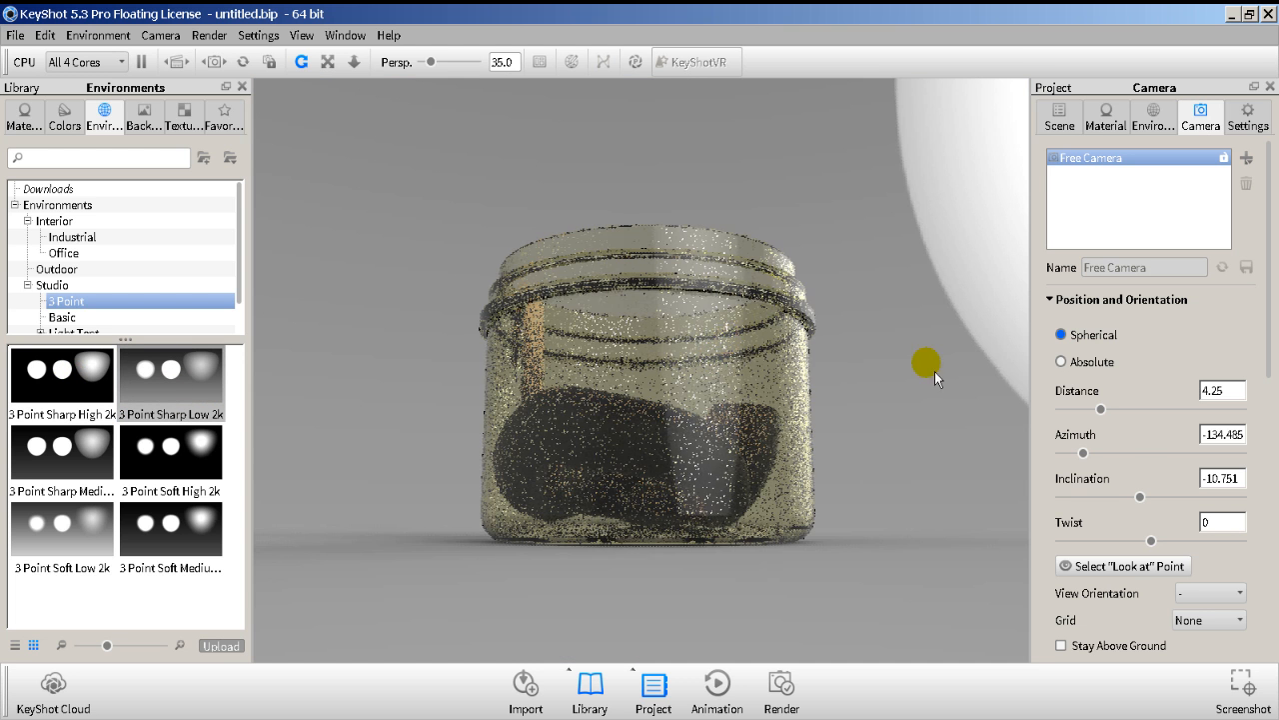
Check the jar's lighting from several angles and switch the environment to 3 Point Soft Low 2k.
{"action": "left_click_drag", "start_coordinate": [965, 377], "coordinate": [875, 397]}
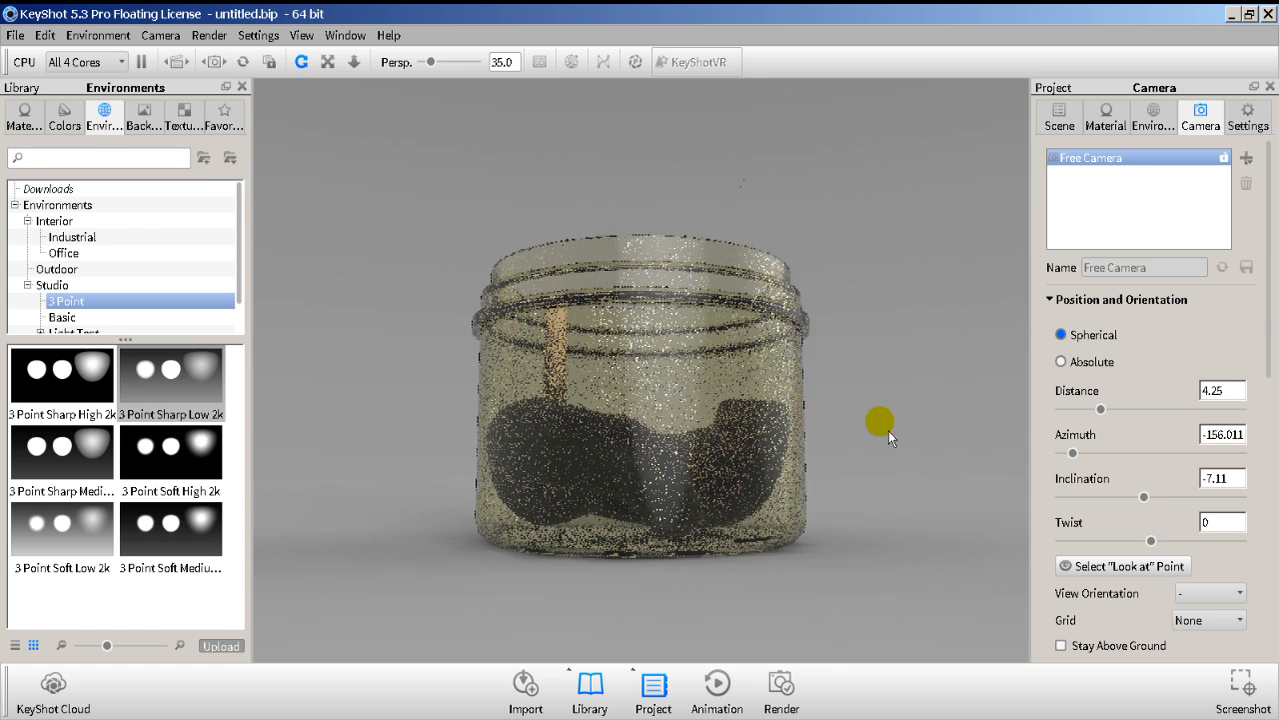
{"action": "left_click_drag", "start_coordinate": [902, 438], "coordinate": [40, 404]}
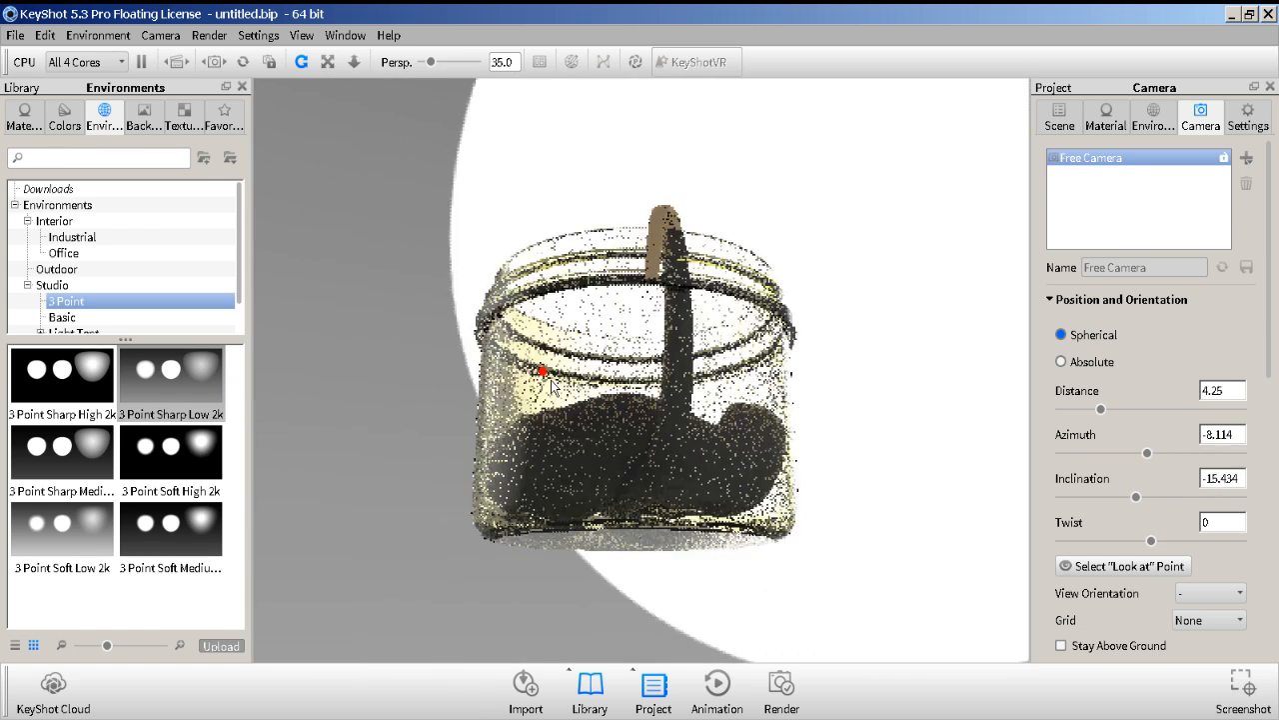
{"action": "left_click_drag", "start_coordinate": [365, 396], "coordinate": [482, 375]}
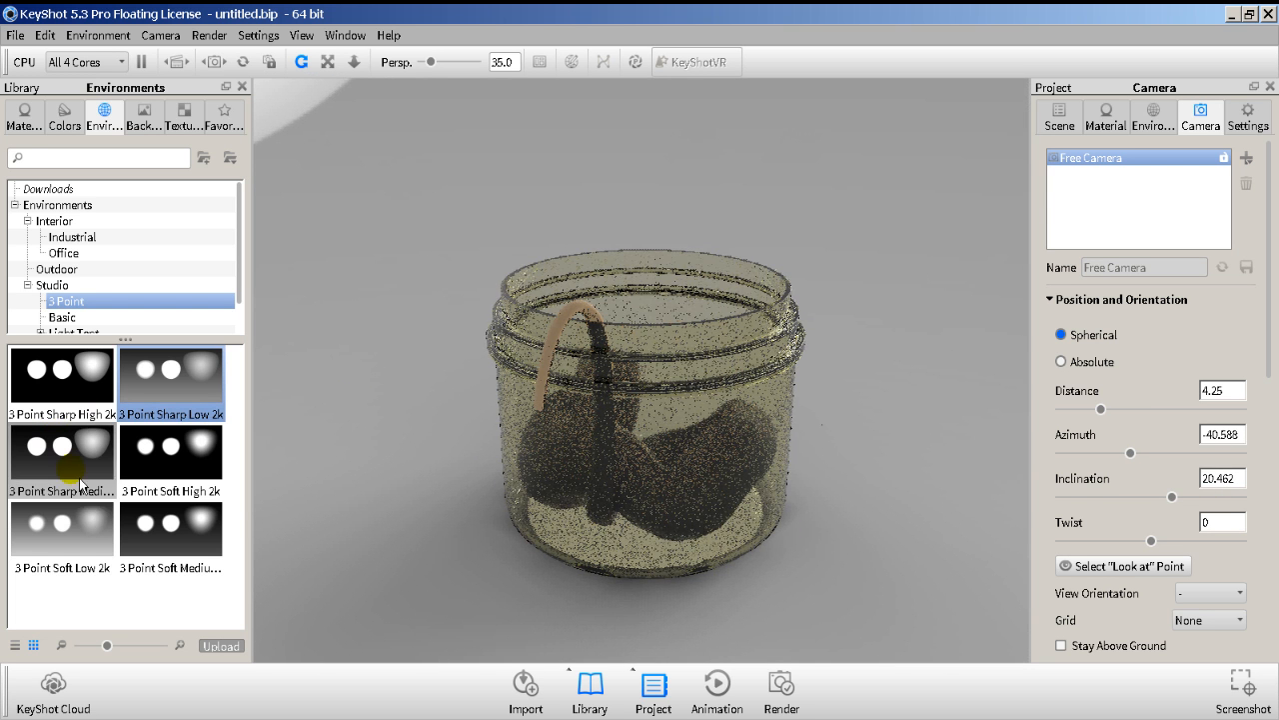
{"action": "left_click_drag", "start_coordinate": [83, 557], "coordinate": [1171, 314]}
{"action": "left_click_drag", "start_coordinate": [879, 415], "coordinate": [850, 459]}
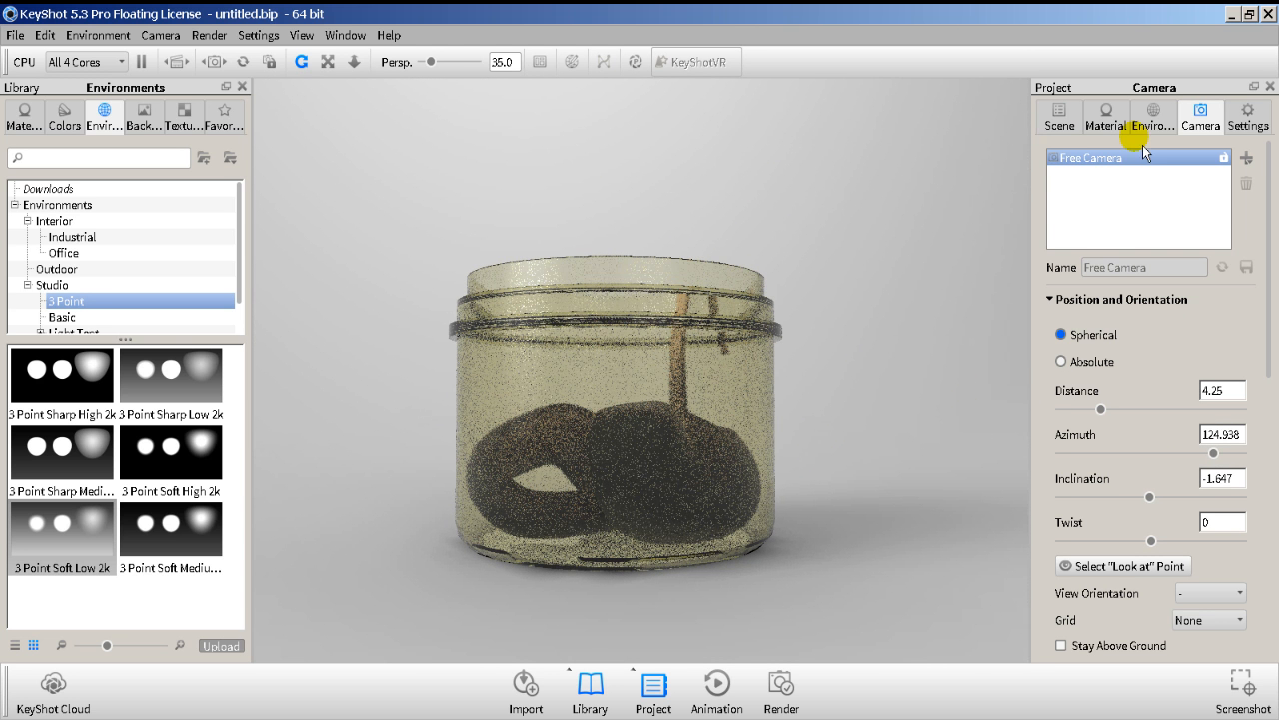
Set the rotation of the 3 Point Soft Low 2k environment to 323.
{"action": "left_click_drag", "start_coordinate": [802, 349], "coordinate": [666, 381]}
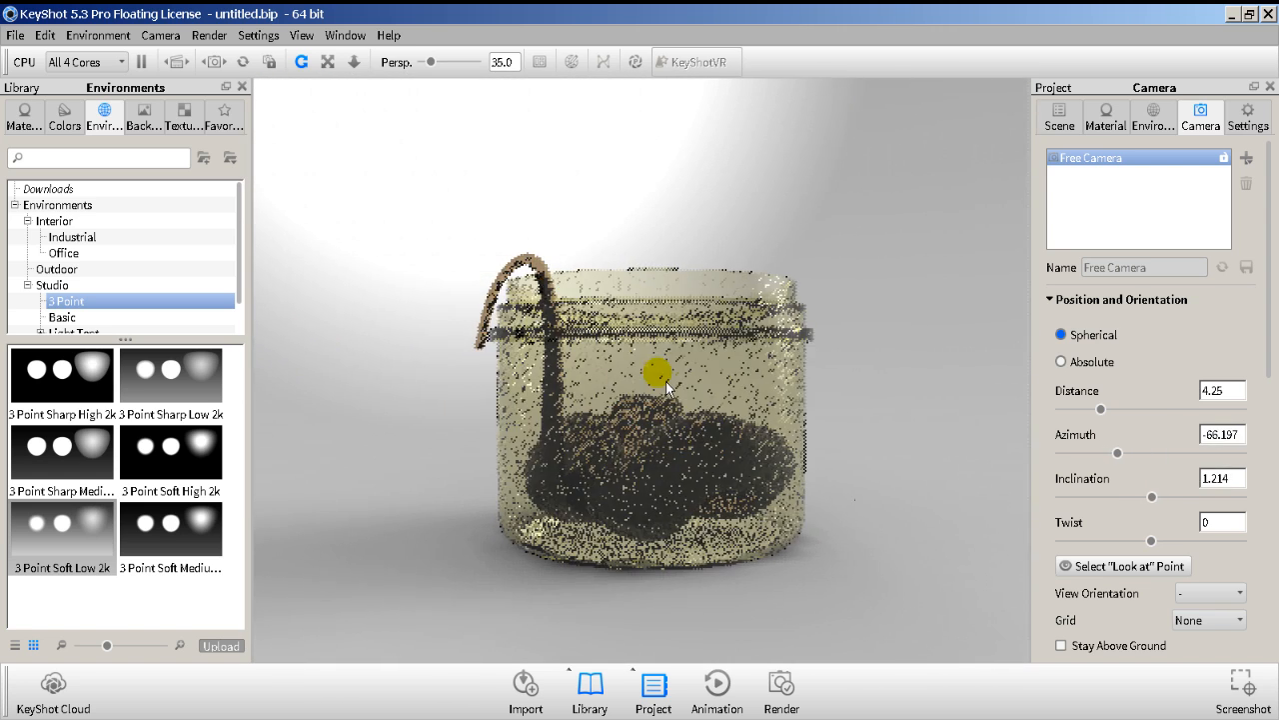
{"action": "left_click", "coordinate": [1154, 113]}
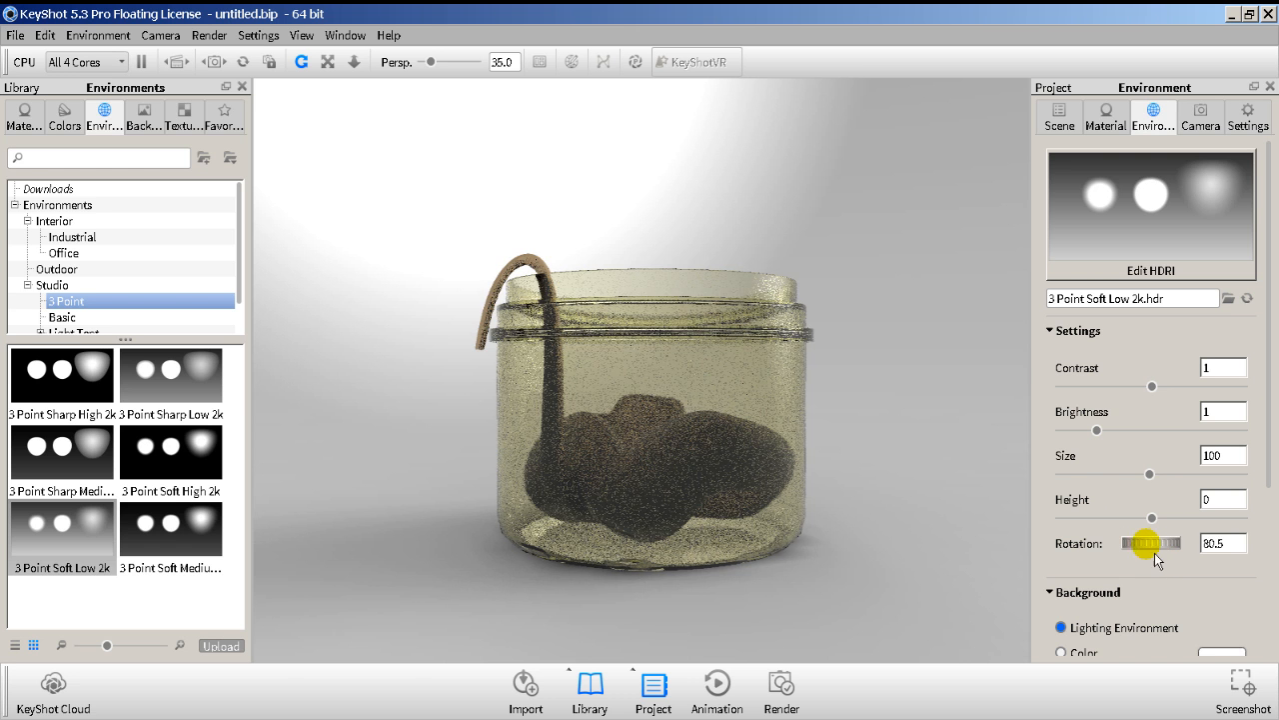
{"action": "left_click_drag", "start_coordinate": [1154, 553], "coordinate": [1211, 544]}
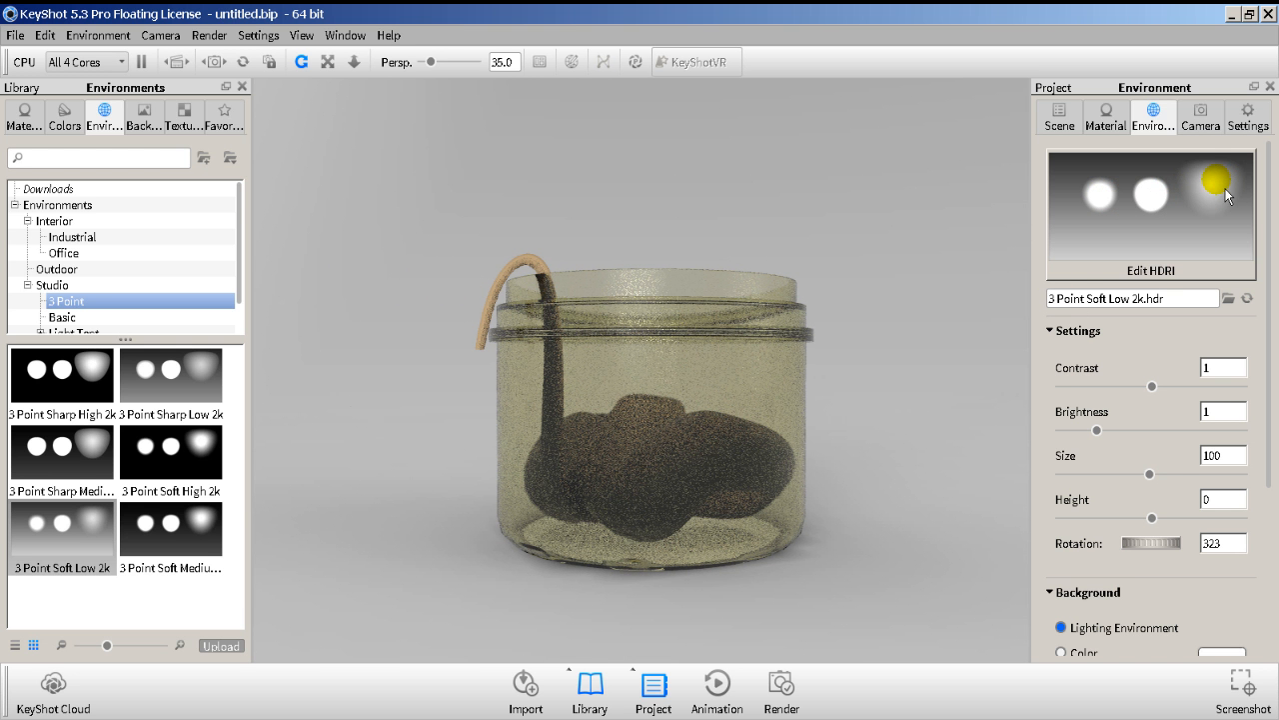
{"action": "left_click_drag", "start_coordinate": [875, 424], "coordinate": [884, 410]}
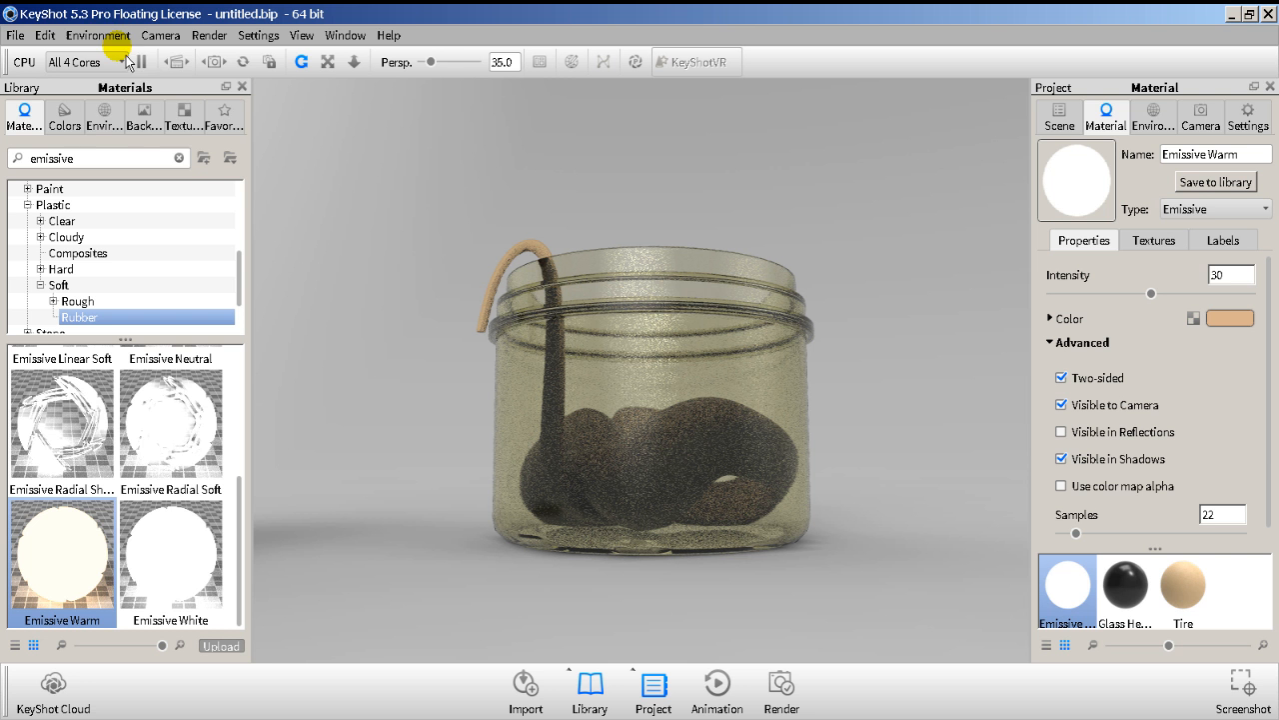
Look through the environment options and the primitive shapes that can be added to the scene as geometry.
{"action": "left_click", "coordinate": [110, 36]}
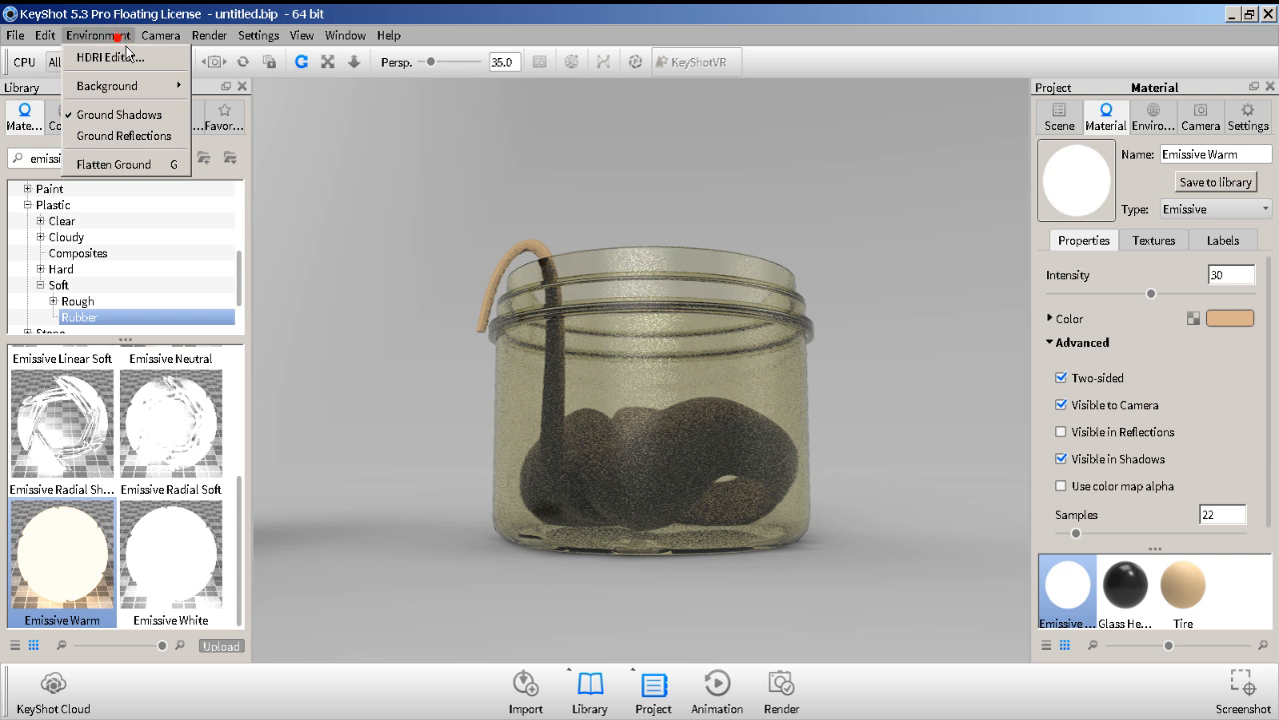
{"action": "mouse_move", "coordinate": [159, 43]}
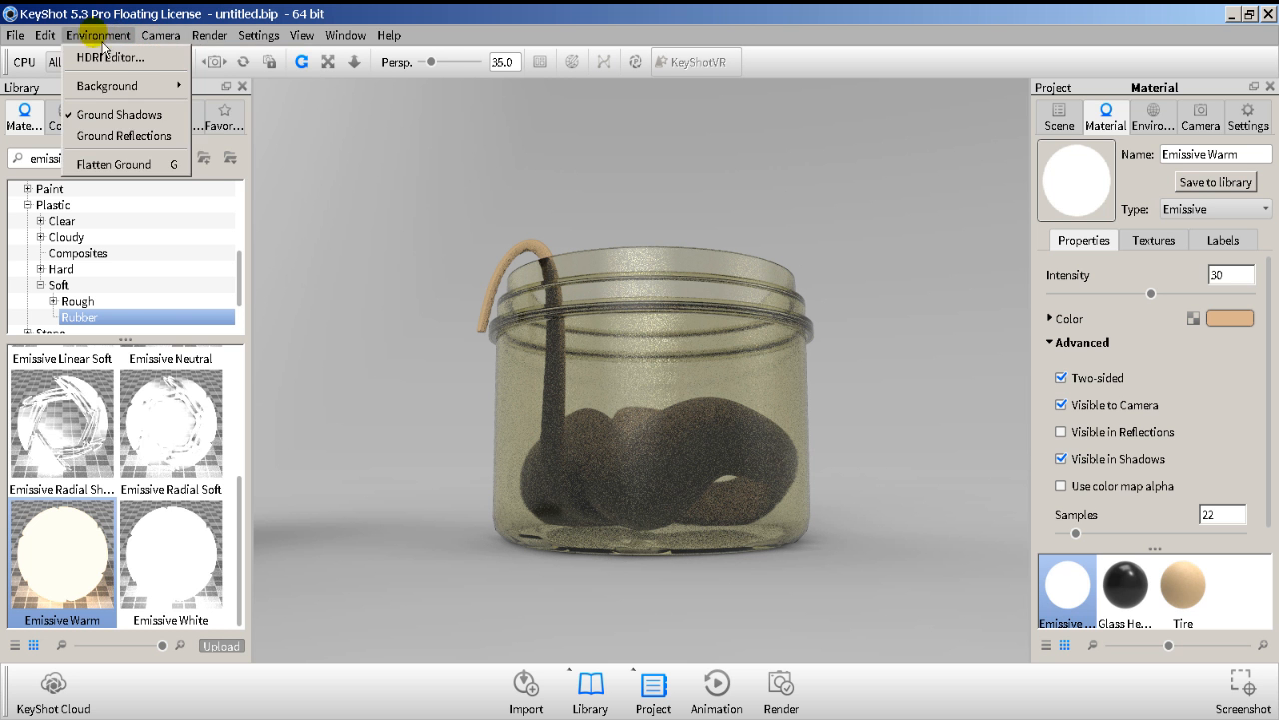
{"action": "mouse_move", "coordinate": [62, 43]}
{"action": "mouse_move", "coordinate": [82, 90]}
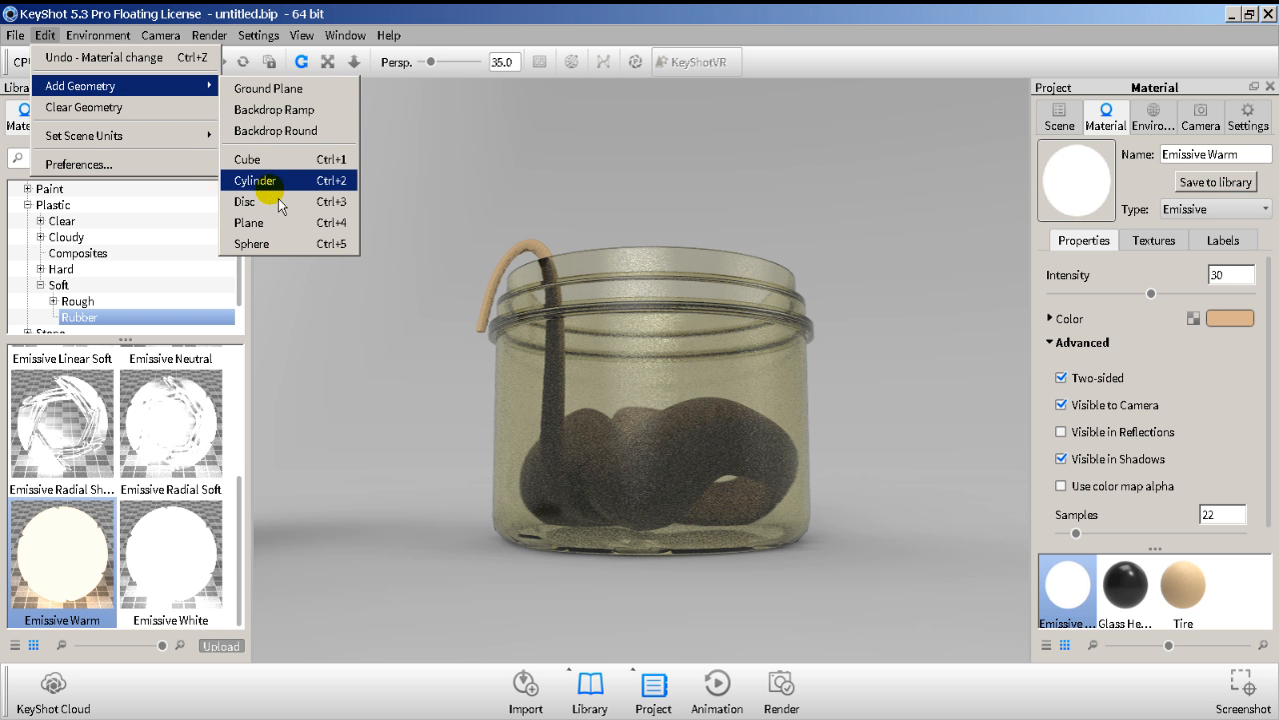
{"action": "left_click", "coordinate": [709, 210]}
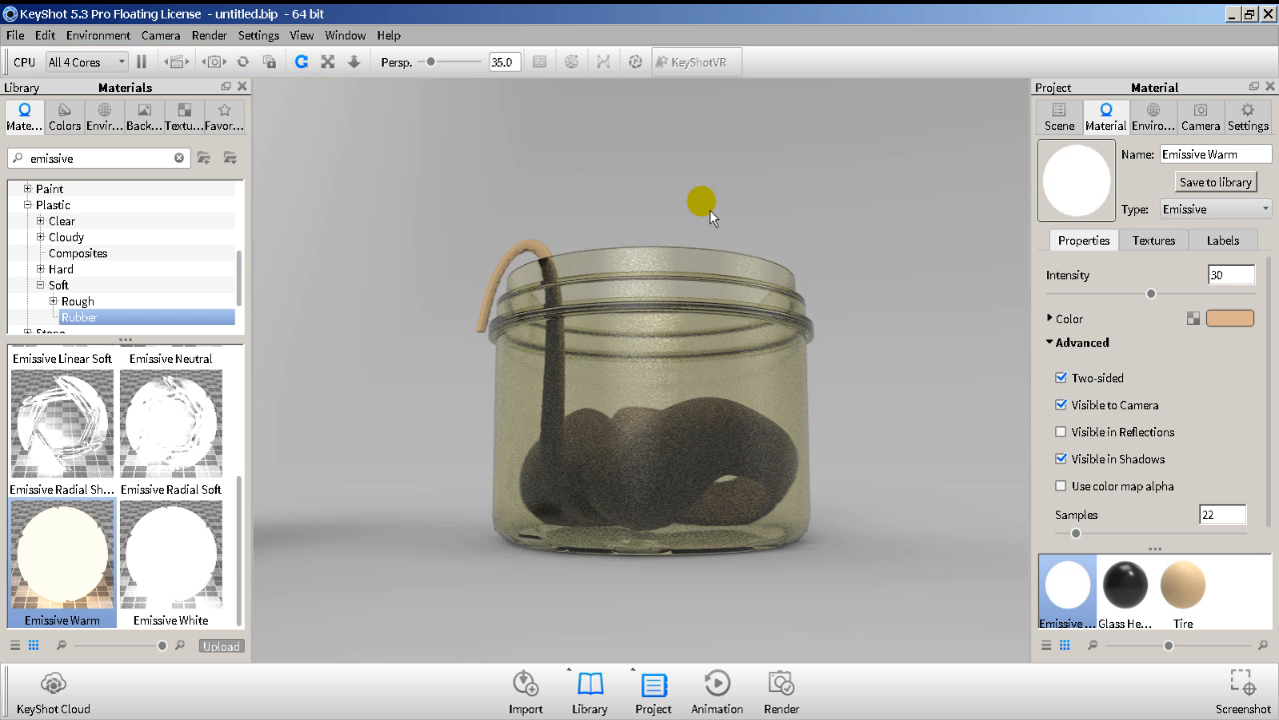
Apply the Emissive Cool material to the cube beside the jar and set its intensity to 6.
{"action": "left_click_drag", "start_coordinate": [578, 290], "coordinate": [832, 352]}
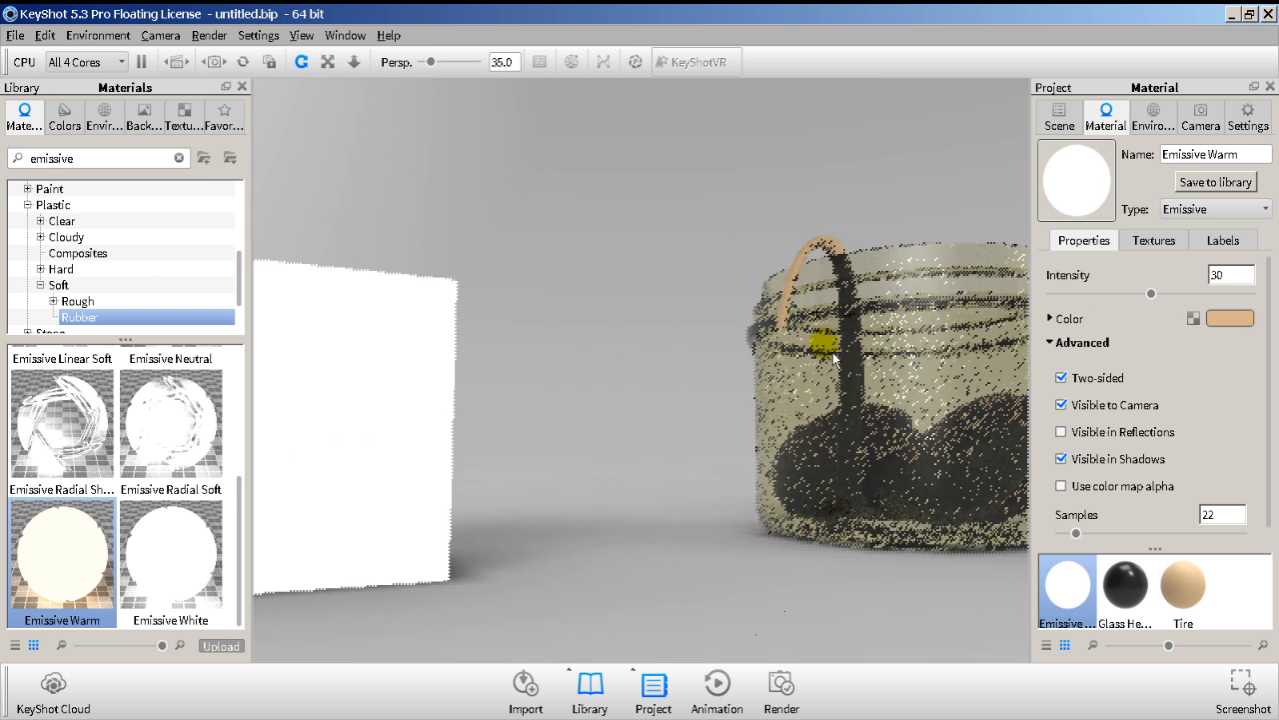
{"action": "scroll", "coordinate": [800, 351], "scroll_direction": "down", "scroll_amount": 3}
{"action": "left_click_drag", "start_coordinate": [597, 315], "coordinate": [582, 359]}
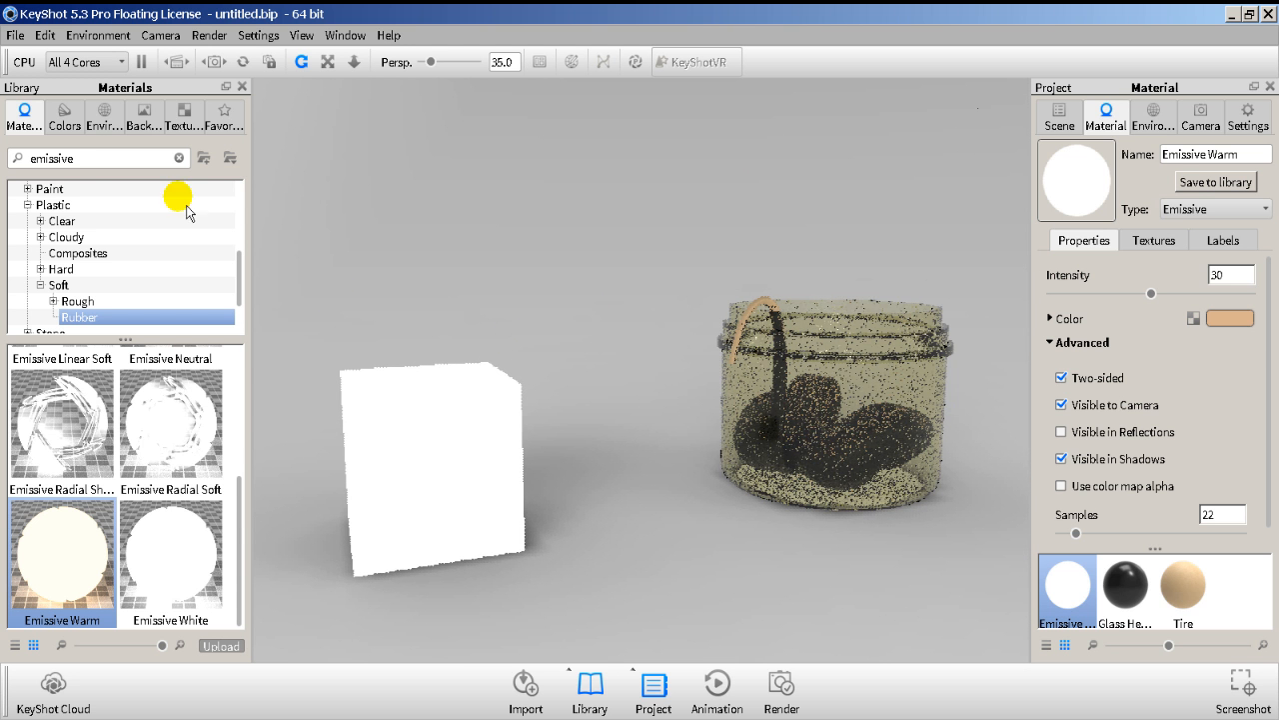
{"action": "left_click_drag", "start_coordinate": [80, 160], "coordinate": [16, 163]}
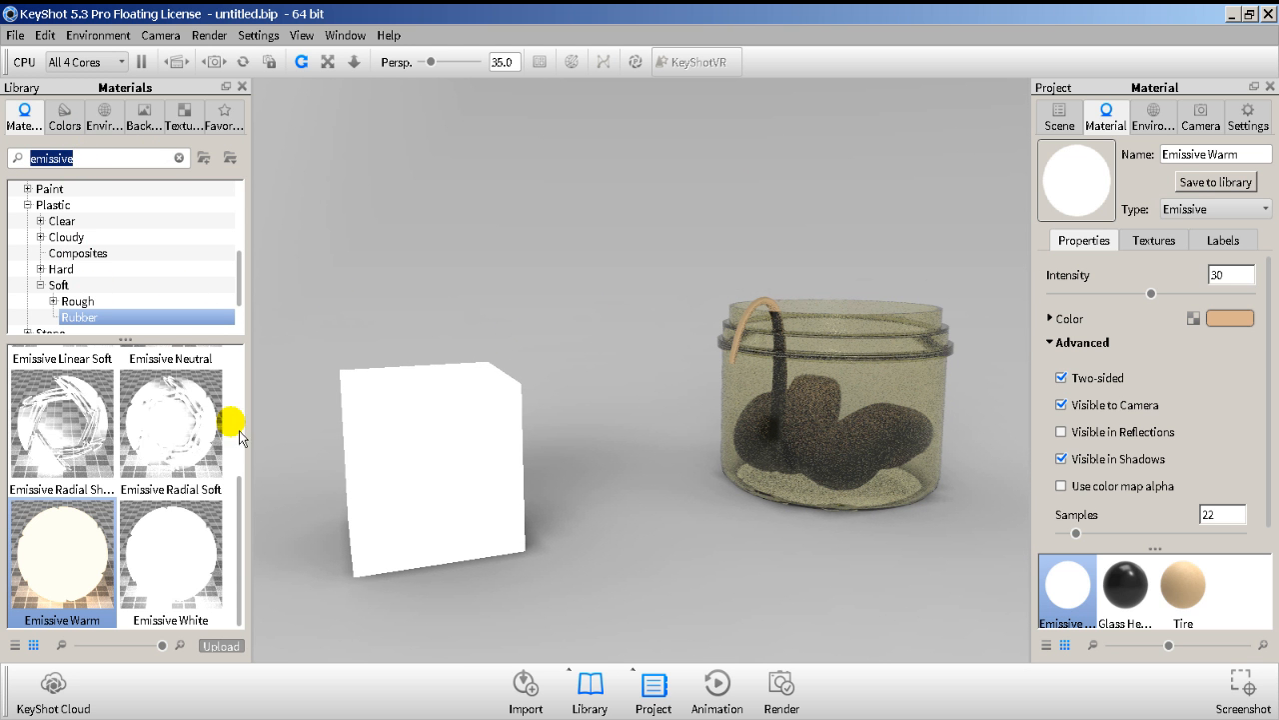
{"action": "left_click", "coordinate": [239, 467]}
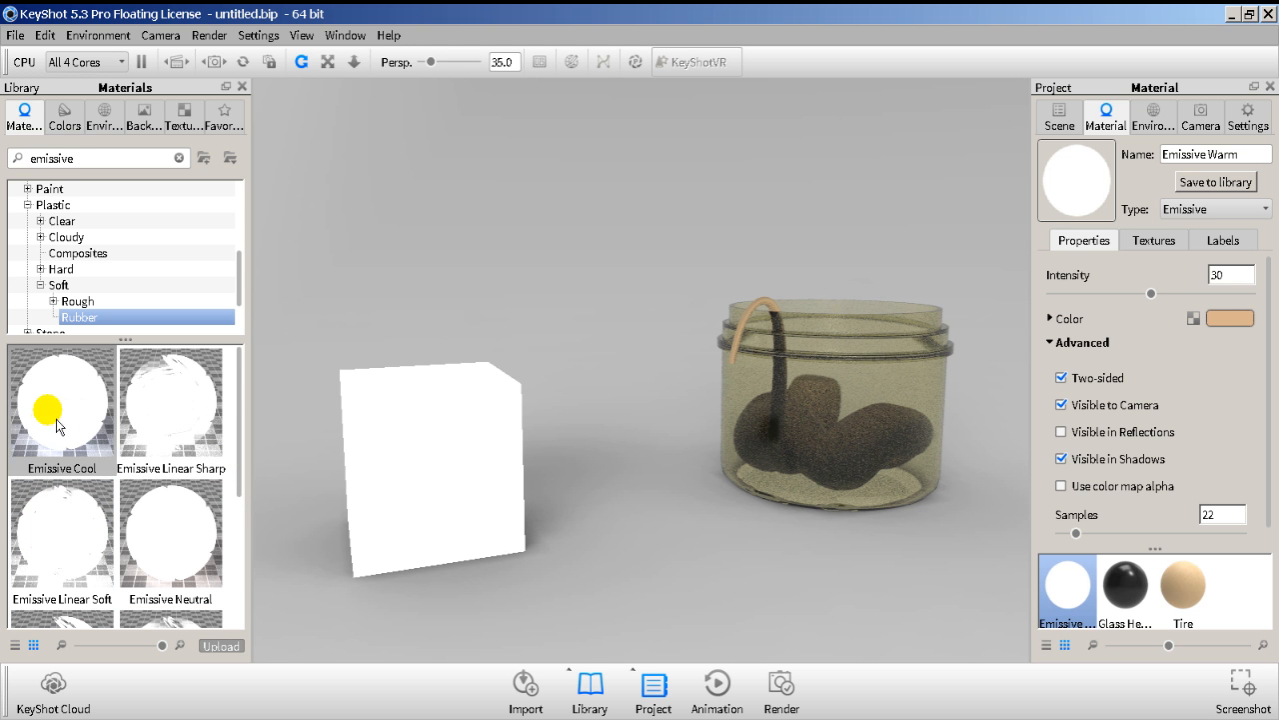
{"action": "left_click_drag", "start_coordinate": [48, 418], "coordinate": [474, 437]}
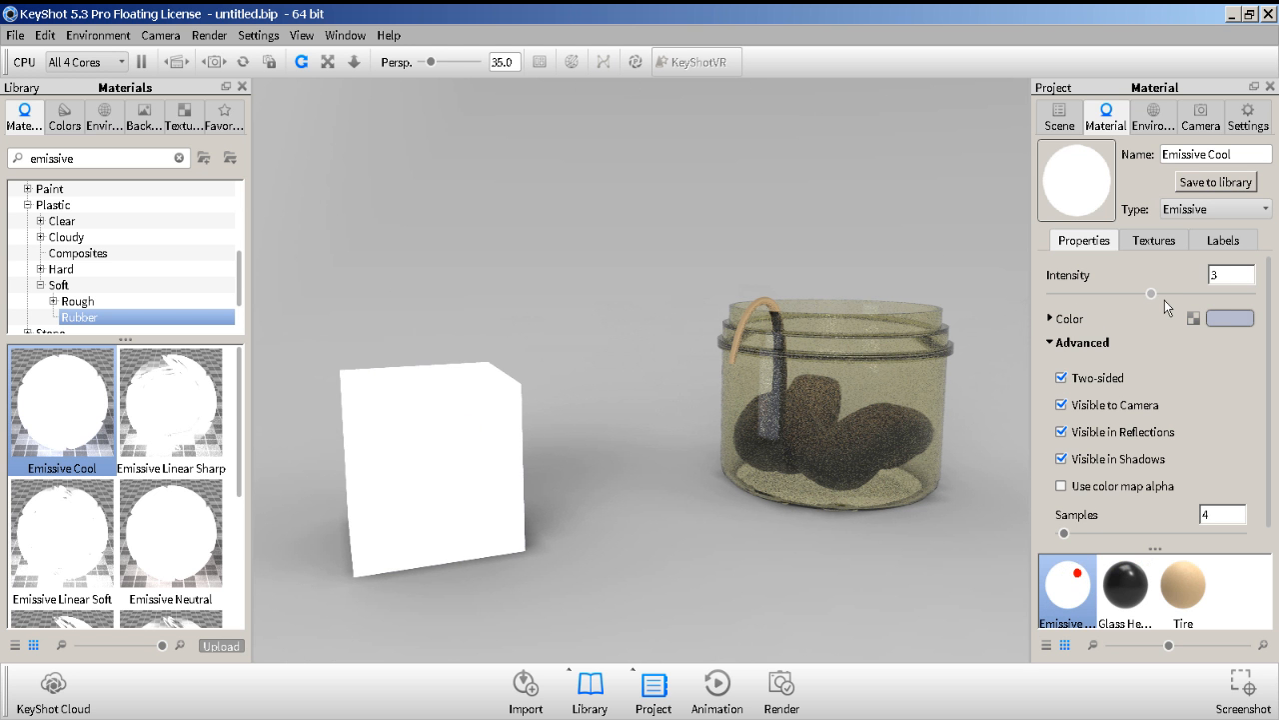
{"action": "left_click_drag", "start_coordinate": [1152, 294], "coordinate": [1271, 287]}
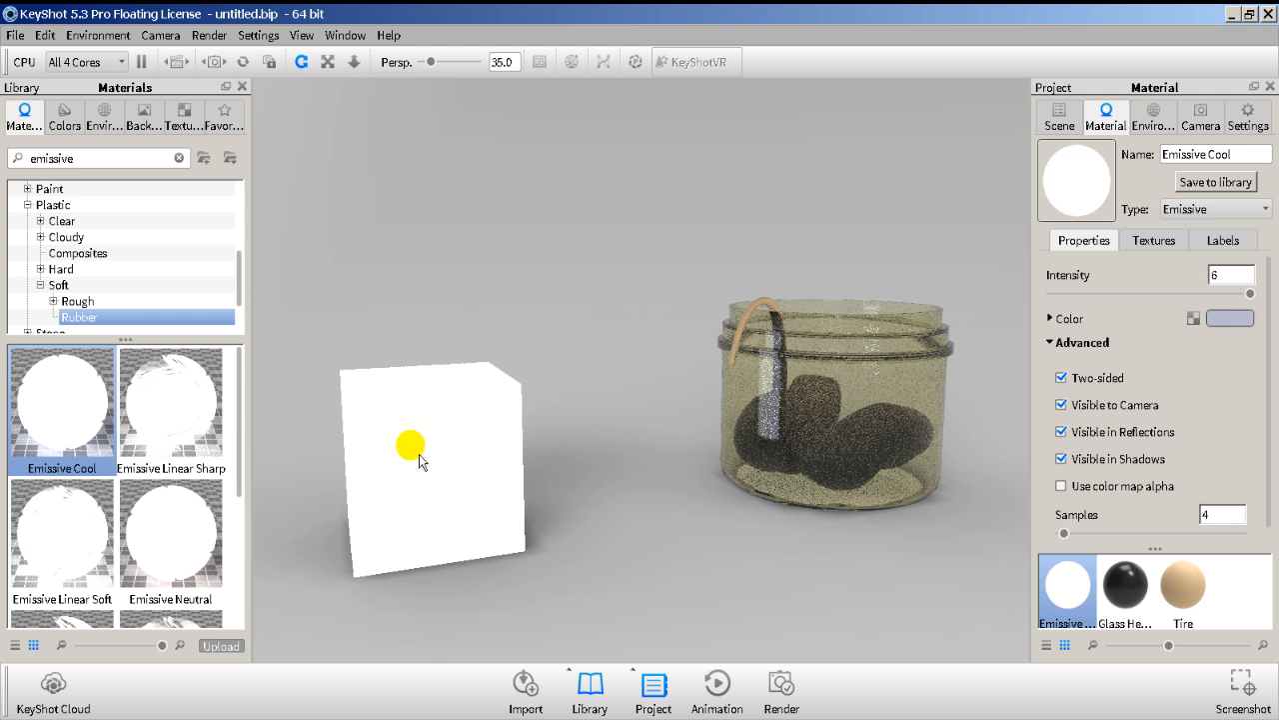
Turn off the cube material's visibility to camera, in reflections and in shadows, and set its intensity to 300.
{"action": "left_click", "coordinate": [1087, 407]}
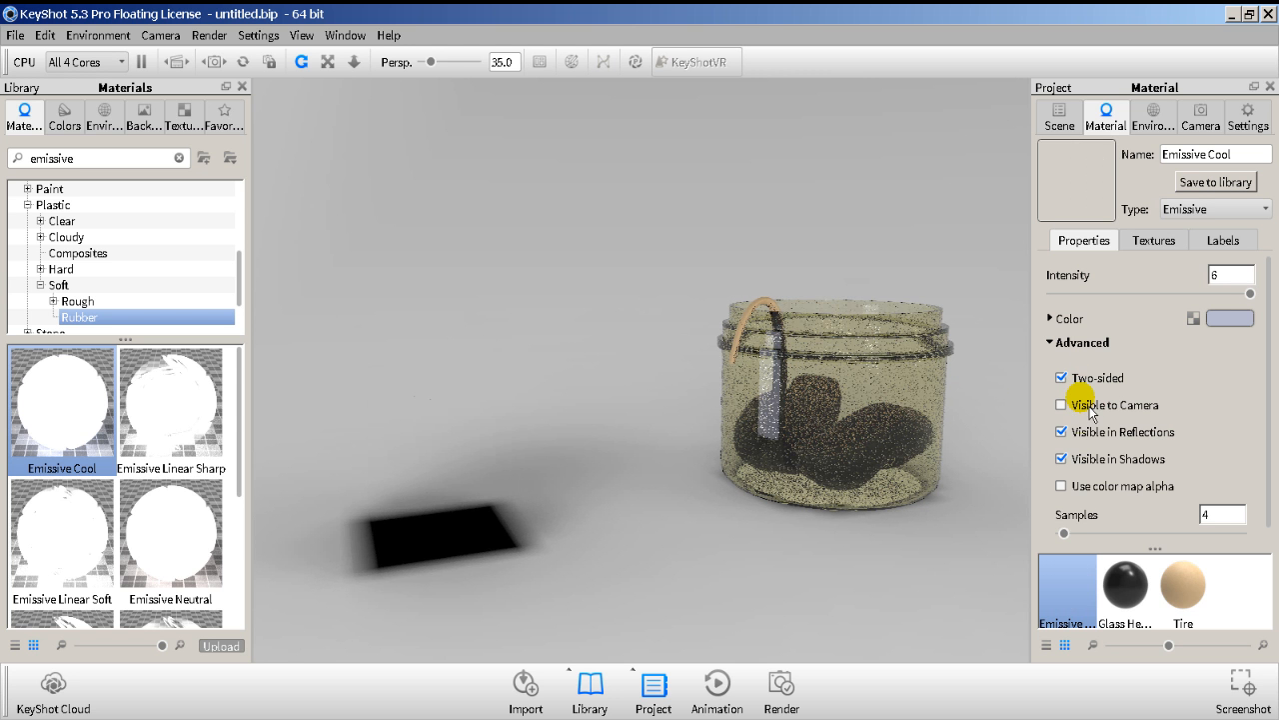
{"action": "left_click", "coordinate": [1095, 462]}
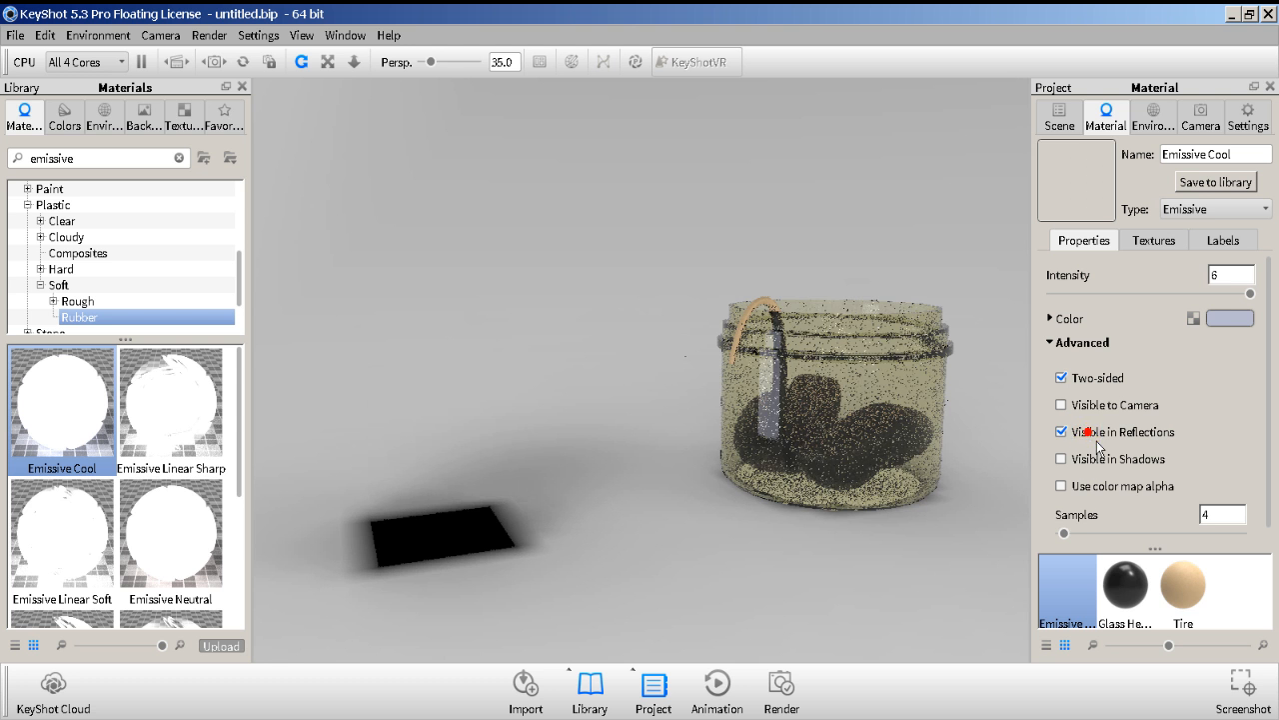
{"action": "left_click", "coordinate": [1093, 436]}
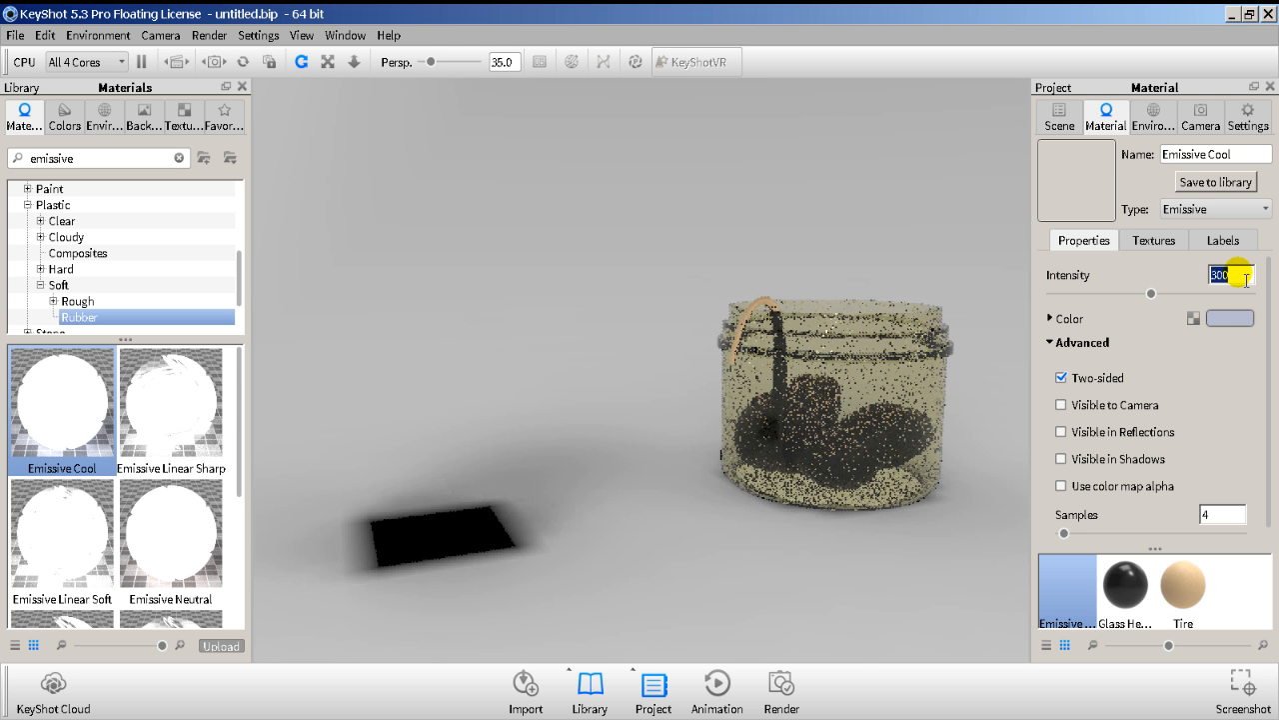
{"action": "left_click", "coordinate": [1136, 410]}
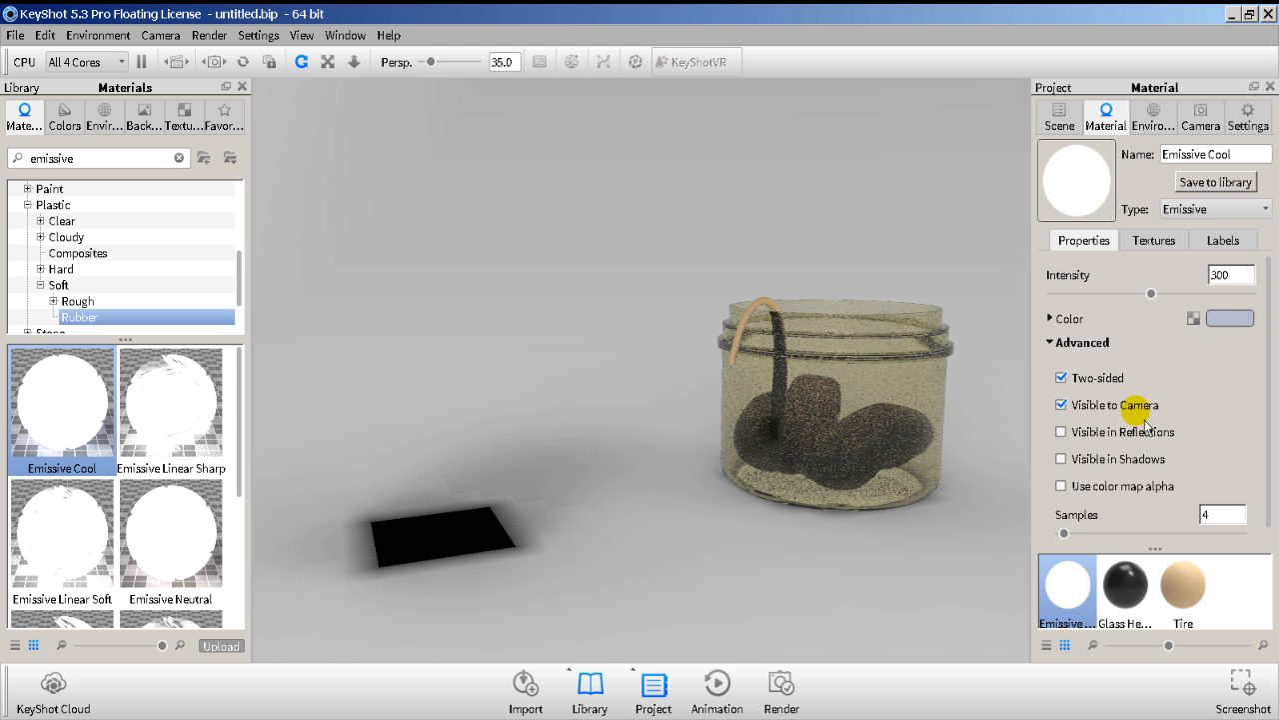
{"action": "left_click", "coordinate": [1140, 417]}
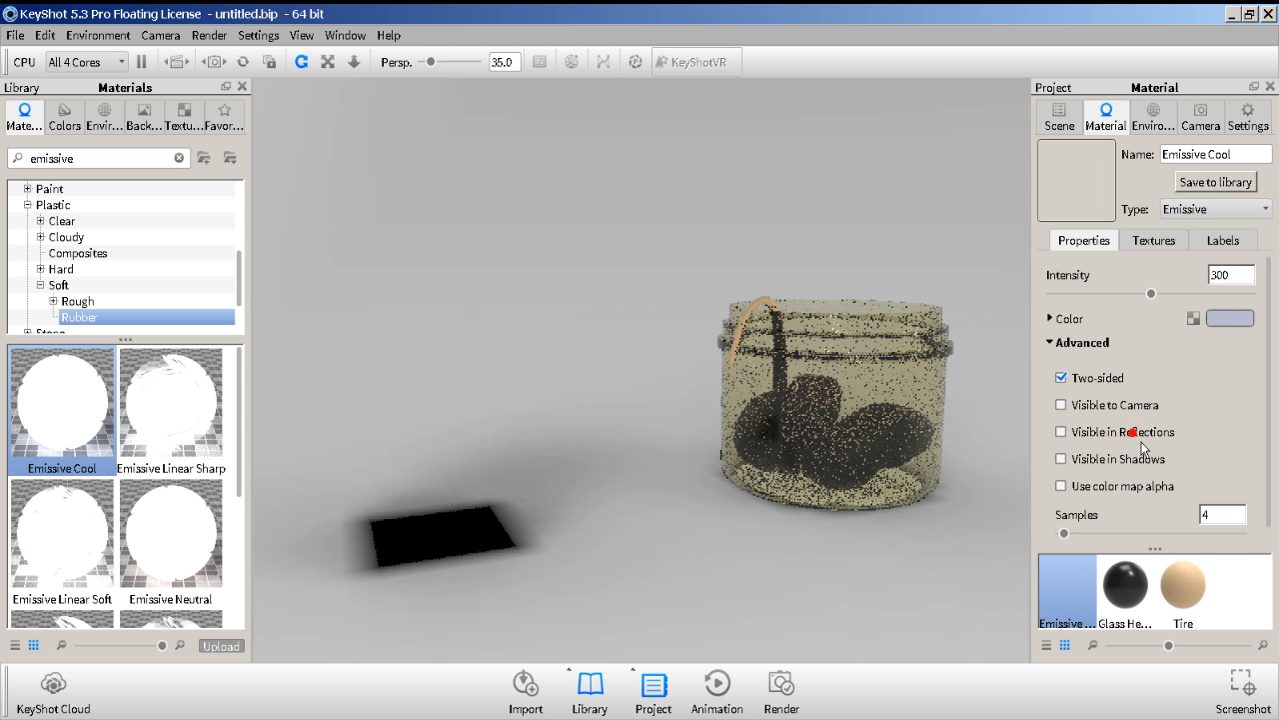
{"action": "left_click", "coordinate": [1134, 433]}
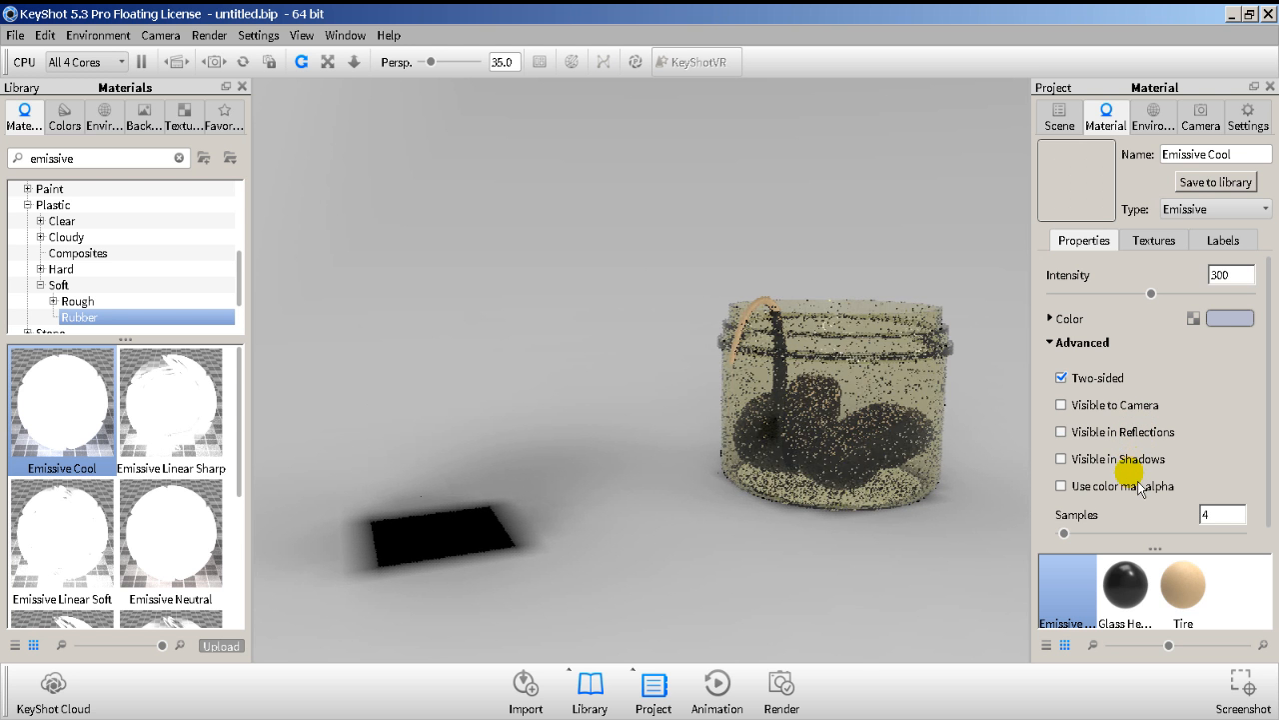
Set the cube's emissive material to 44 samples and change its color to white.
{"action": "scroll", "coordinate": [1135, 495], "scroll_direction": "down", "scroll_amount": 1}
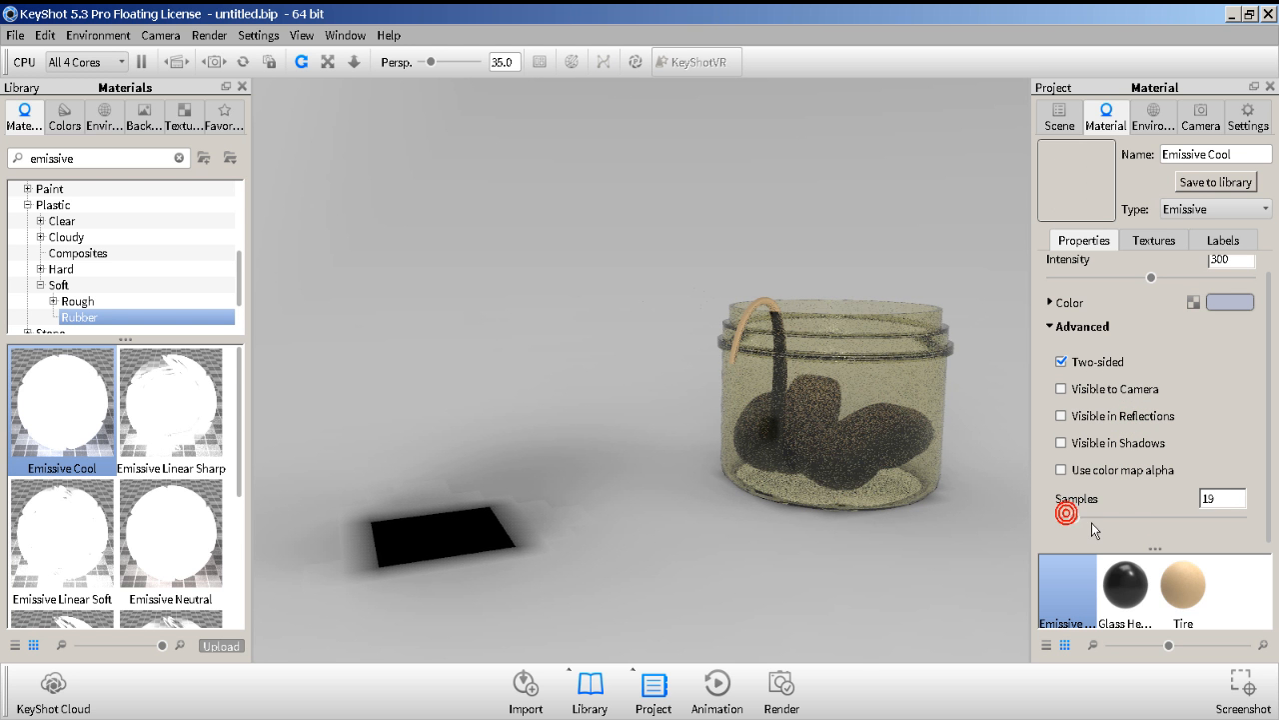
{"action": "left_click_drag", "start_coordinate": [1092, 521], "coordinate": [1099, 519]}
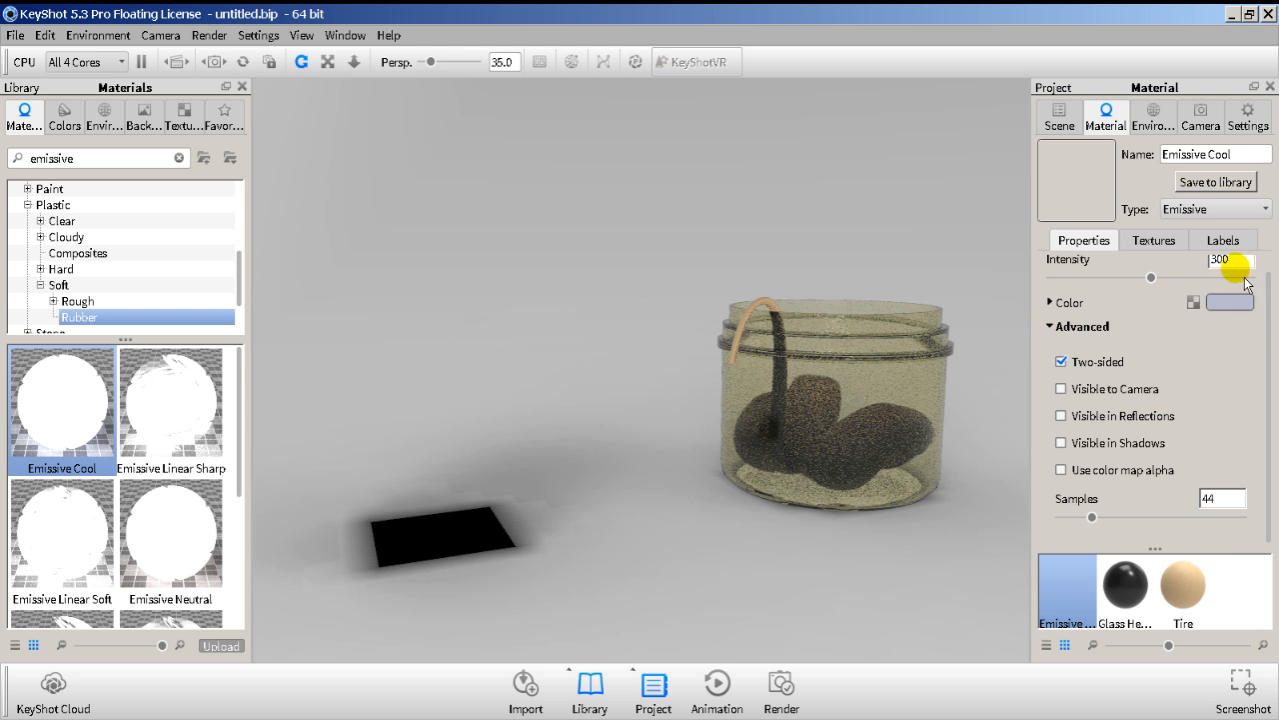
{"action": "scroll", "coordinate": [1239, 290], "scroll_direction": "up", "scroll_amount": 1}
{"action": "left_click", "coordinate": [1241, 317]}
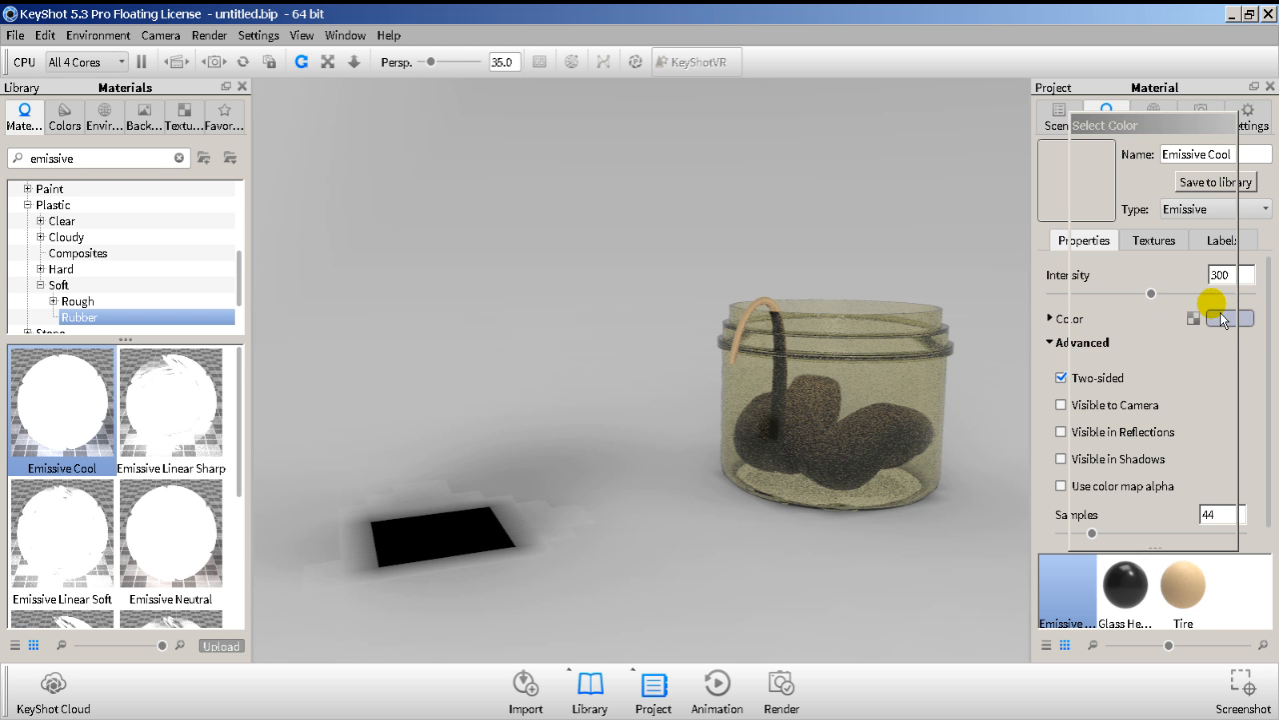
{"action": "left_click", "coordinate": [1106, 216]}
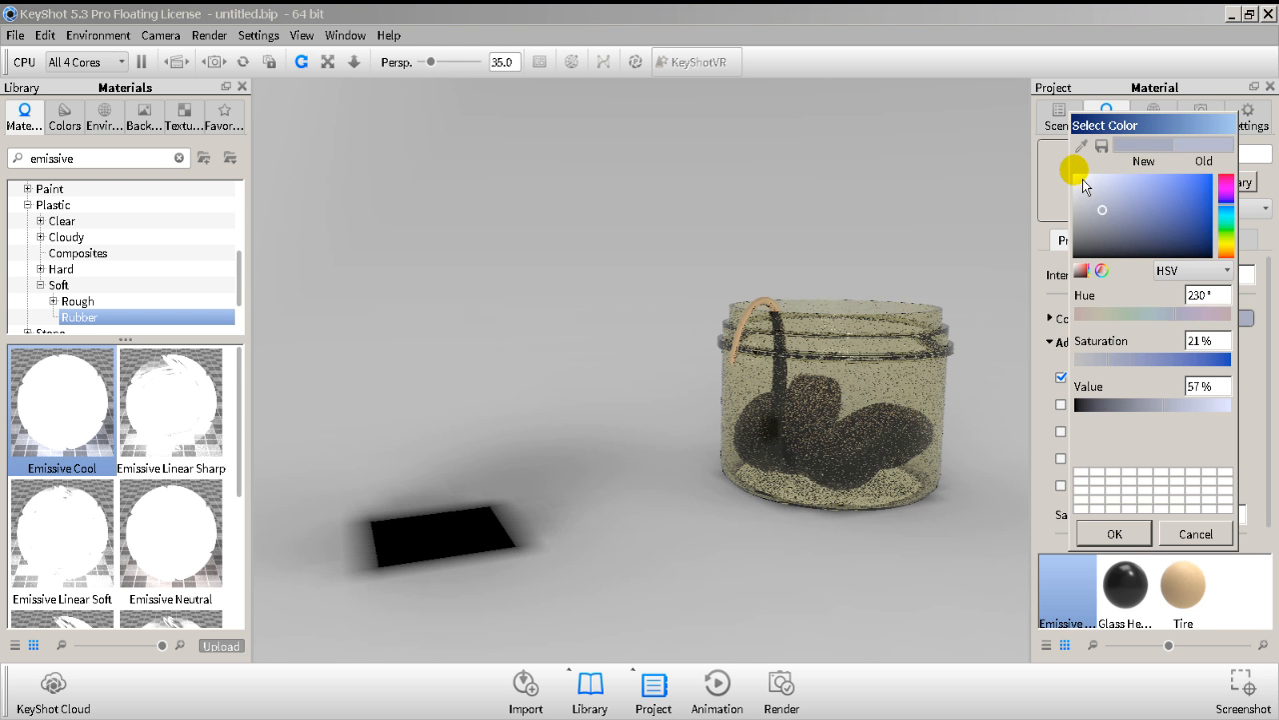
{"action": "left_click_drag", "start_coordinate": [1083, 178], "coordinate": [1073, 176]}
{"action": "left_click", "coordinate": [1114, 536]}
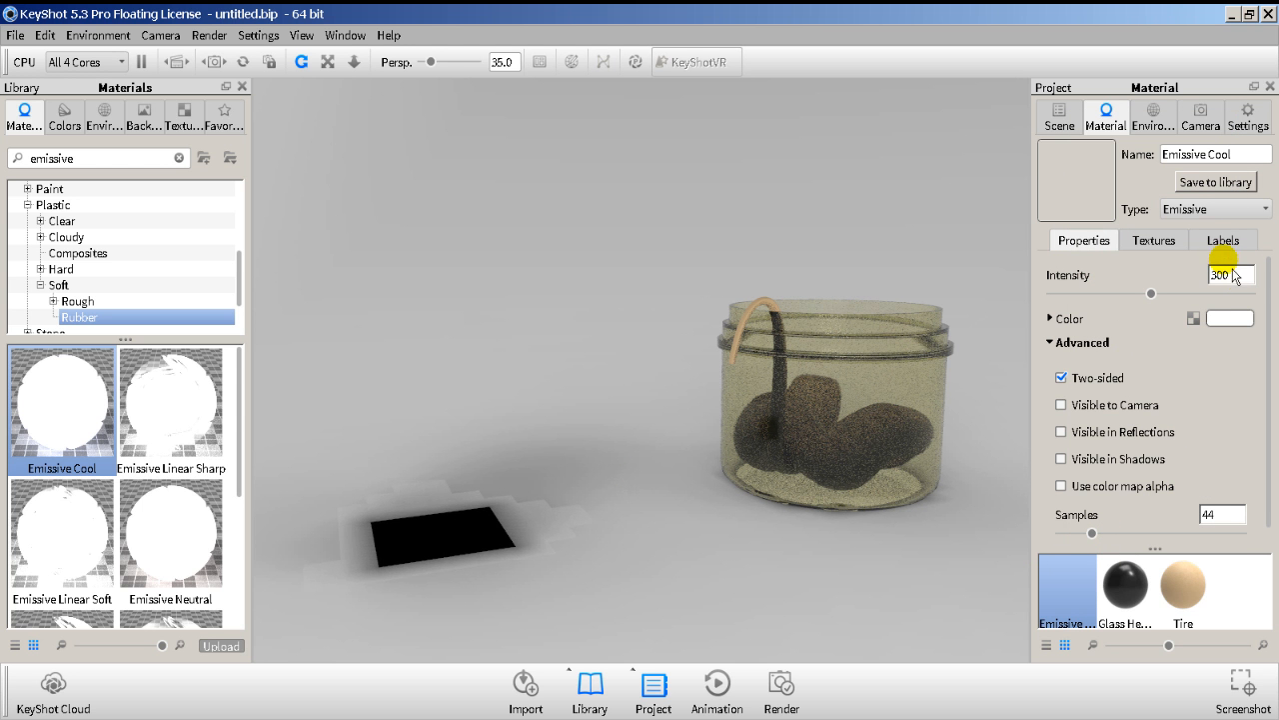
Try the Dielectric type on the cube's material, then return it to Emissive.
{"action": "left_click", "coordinate": [1212, 208]}
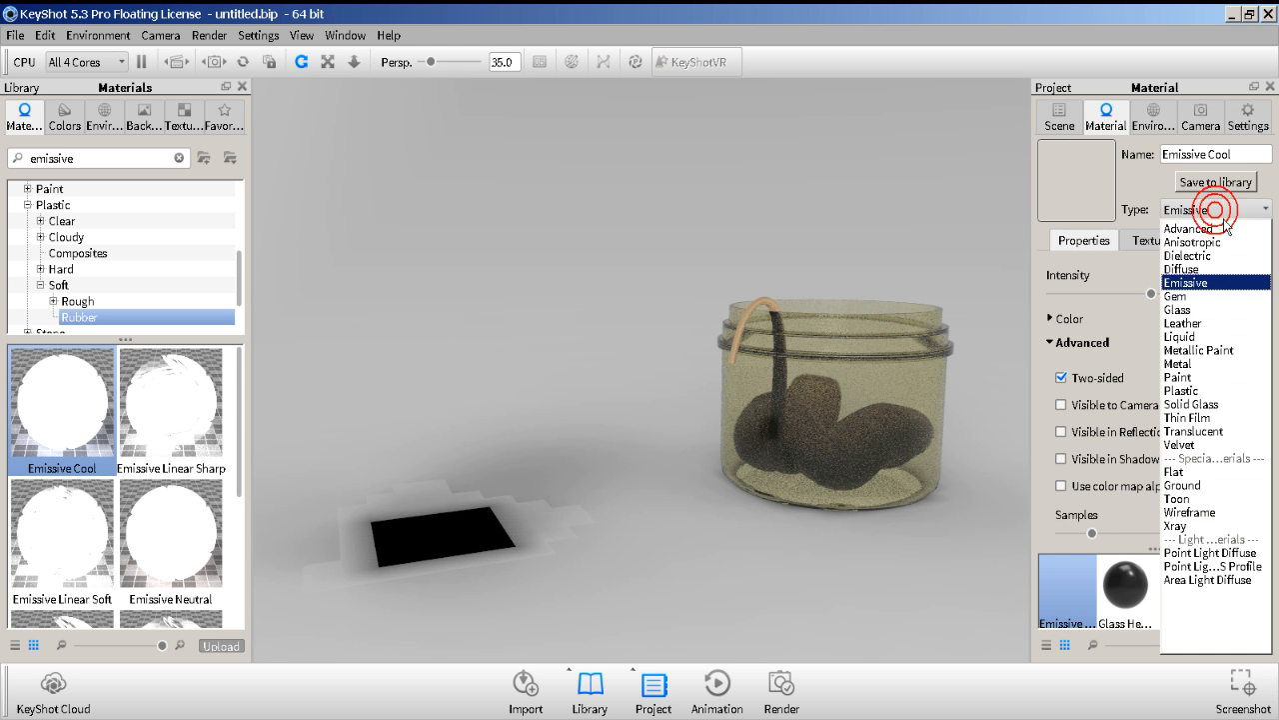
{"action": "left_click", "coordinate": [1181, 255]}
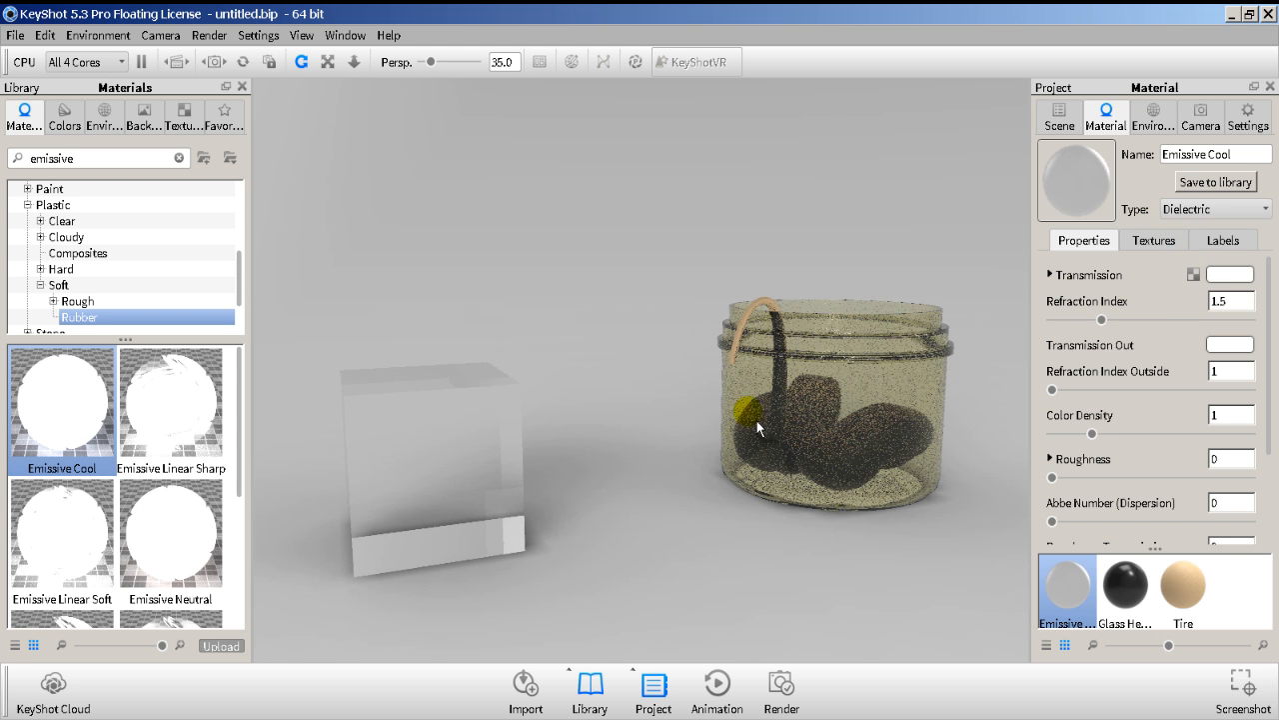
{"action": "left_click", "coordinate": [1207, 208]}
{"action": "left_click", "coordinate": [1189, 281]}
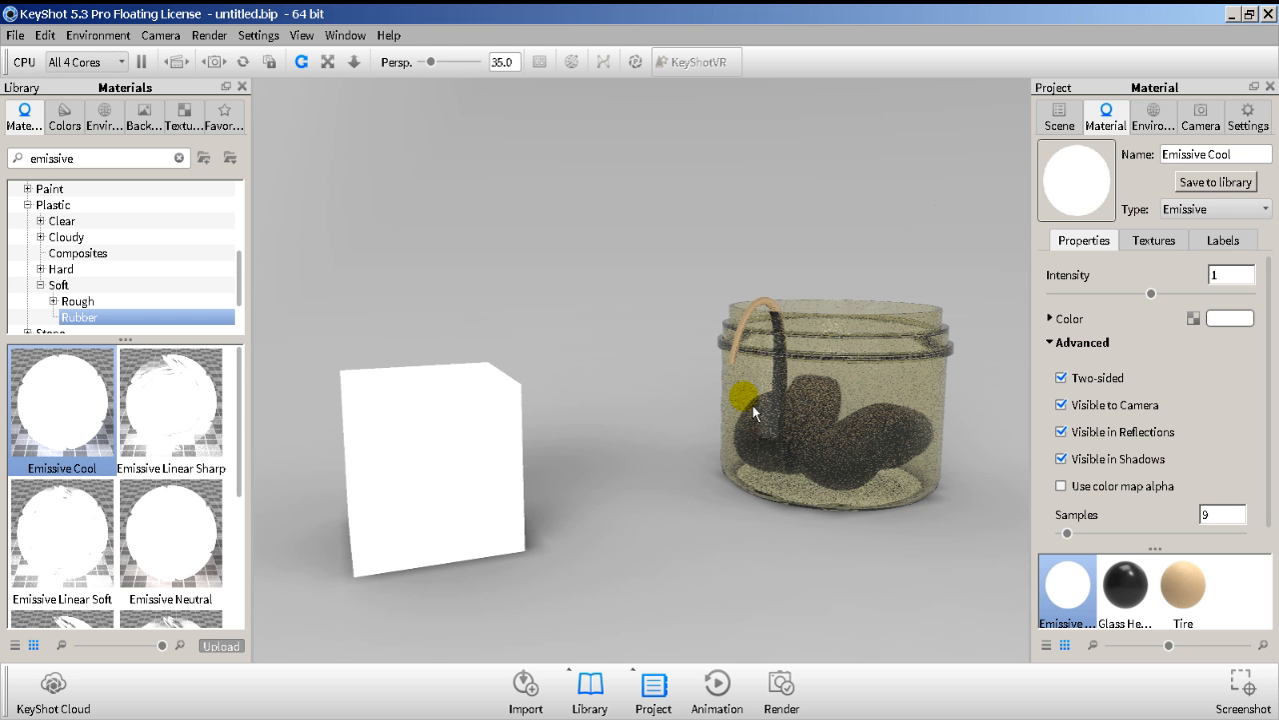
Examine how the emissive cube is reflected in the jar and tentacle from close up and farther away.
{"action": "left_click_drag", "start_coordinate": [752, 404], "coordinate": [753, 410]}
{"action": "scroll", "coordinate": [754, 404], "scroll_direction": "up", "scroll_amount": 5}
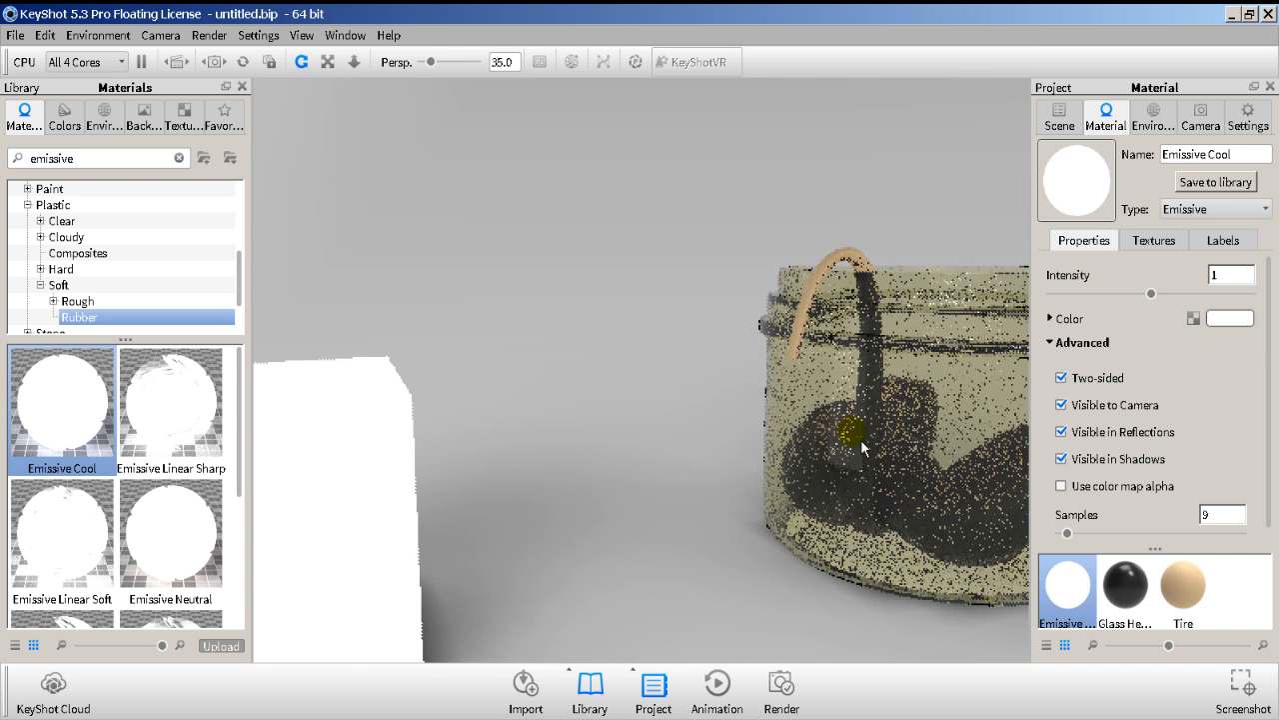
{"action": "right_click", "coordinate": [860, 439]}
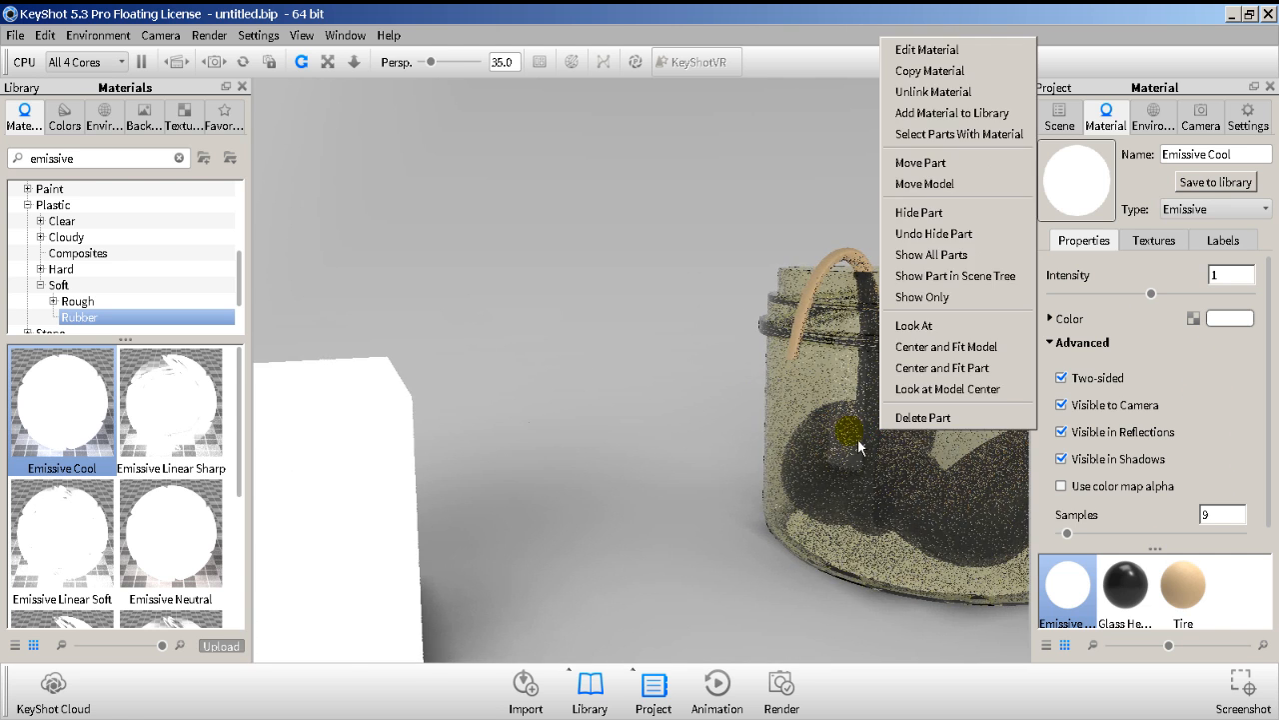
{"action": "left_click_drag", "start_coordinate": [858, 438], "coordinate": [626, 358]}
{"action": "right_click", "coordinate": [627, 358]}
{"action": "left_click", "coordinate": [684, 301]}
{"action": "scroll", "coordinate": [684, 304], "scroll_direction": "down", "scroll_amount": 3}
{"action": "scroll", "coordinate": [684, 304], "scroll_direction": "up", "scroll_amount": 5}
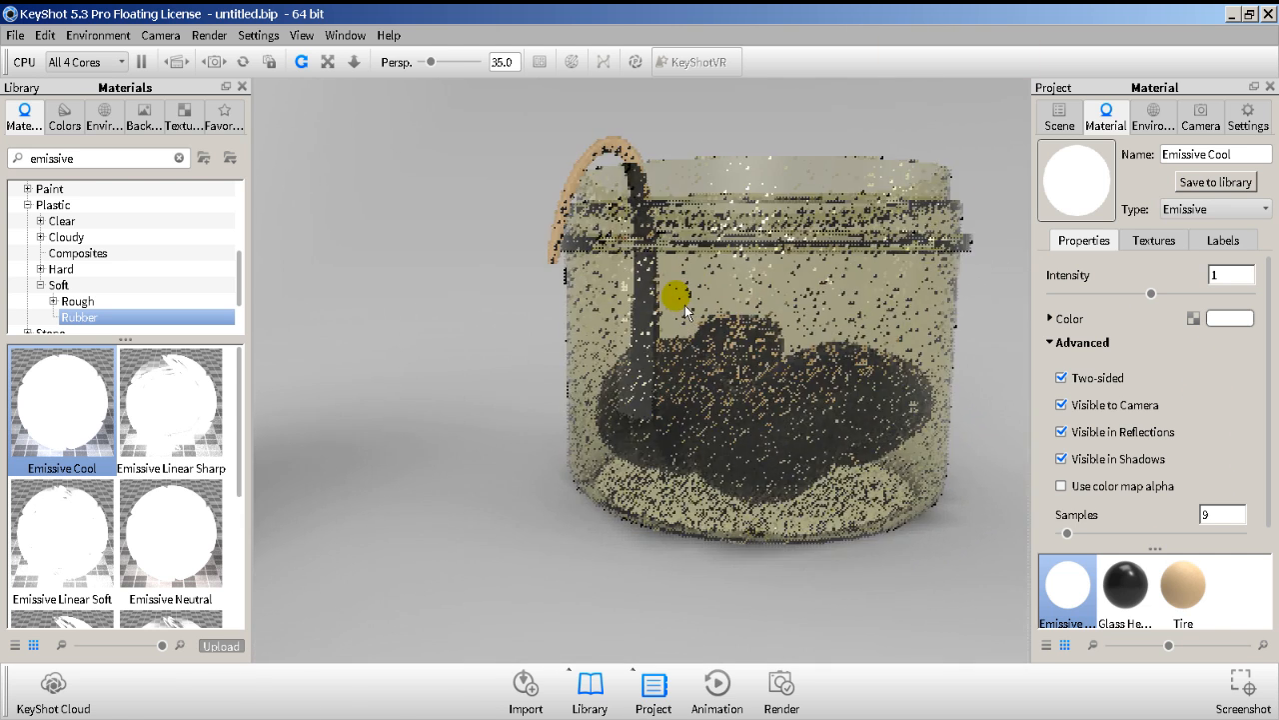
{"action": "scroll", "coordinate": [684, 305], "scroll_direction": "down", "scroll_amount": 7}
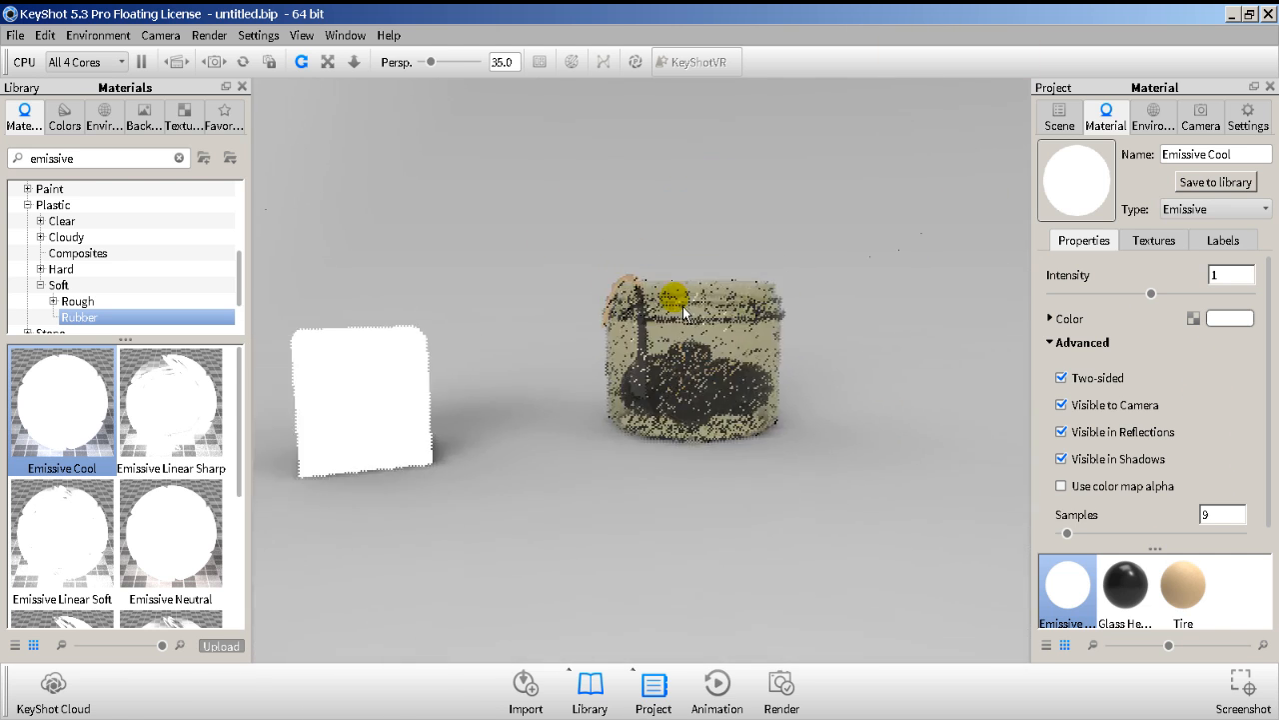
Delete the emissive Cube model from the scene and confirm its removal.
{"action": "left_click", "coordinate": [363, 400]}
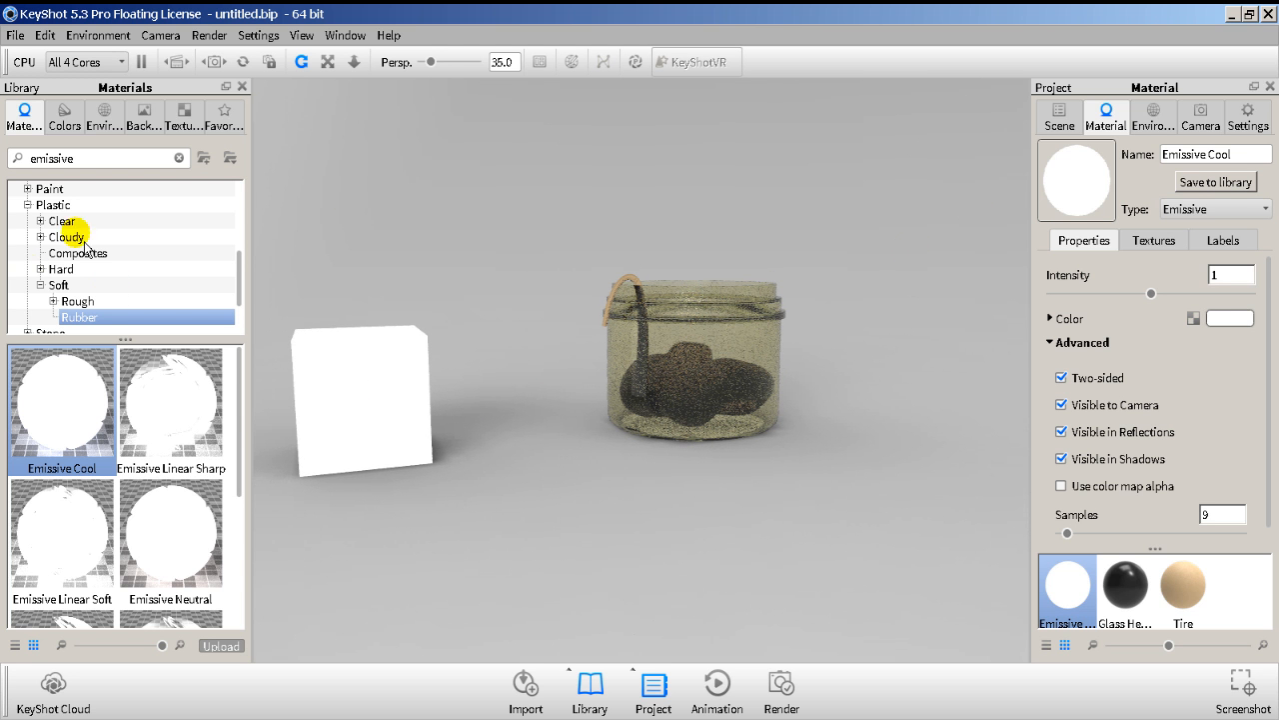
{"action": "left_click", "coordinate": [1061, 118]}
{"action": "left_click", "coordinate": [1095, 240]}
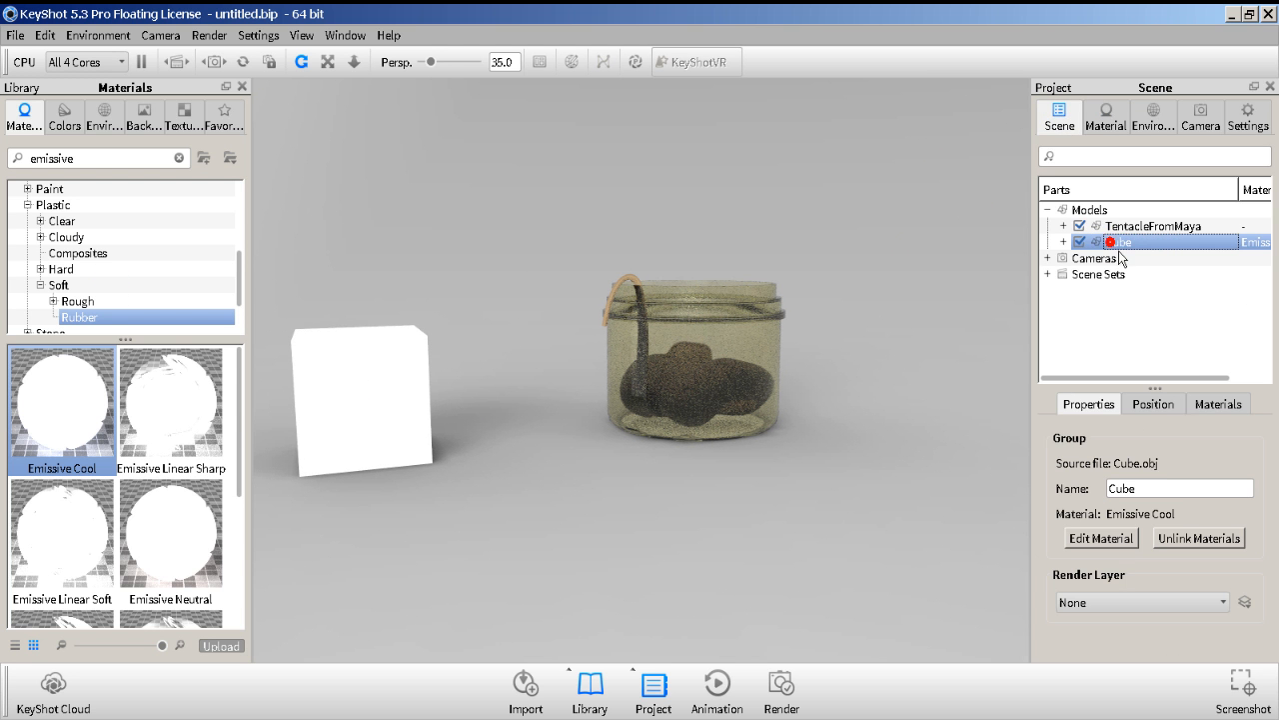
{"action": "left_click", "coordinate": [362, 410]}
{"action": "key", "text": "Delete"}
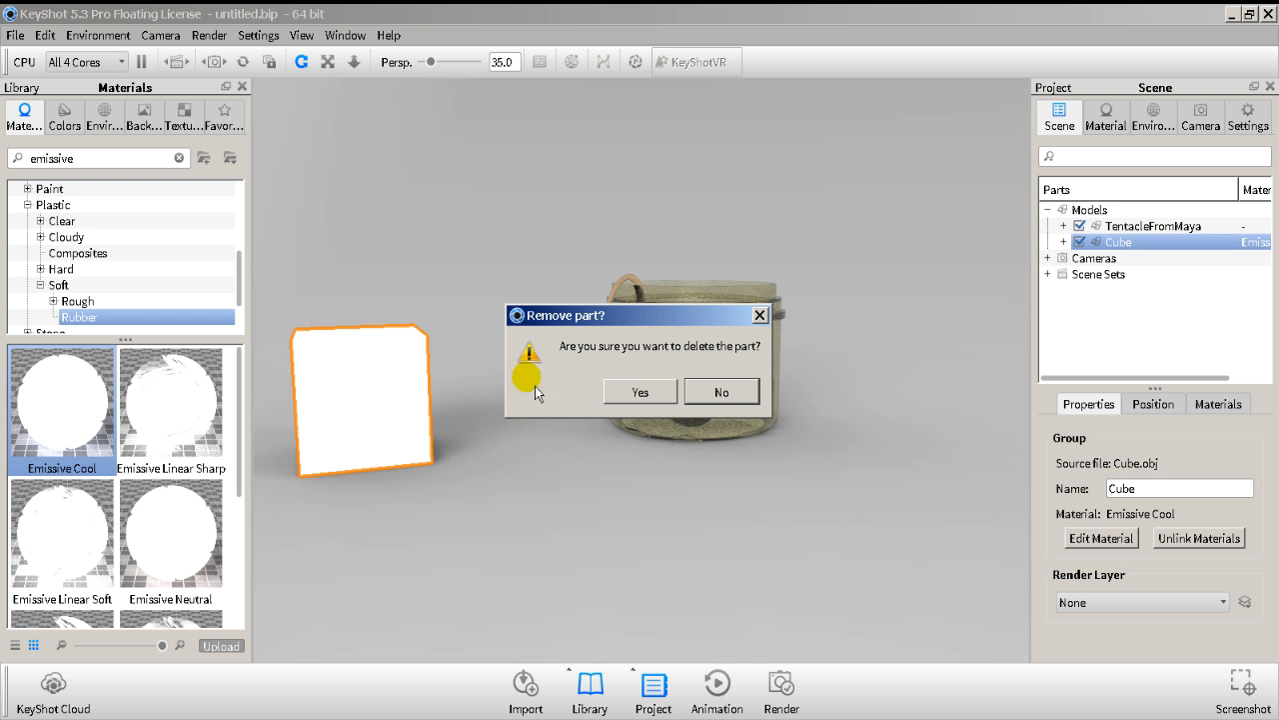
{"action": "left_click", "coordinate": [643, 391]}
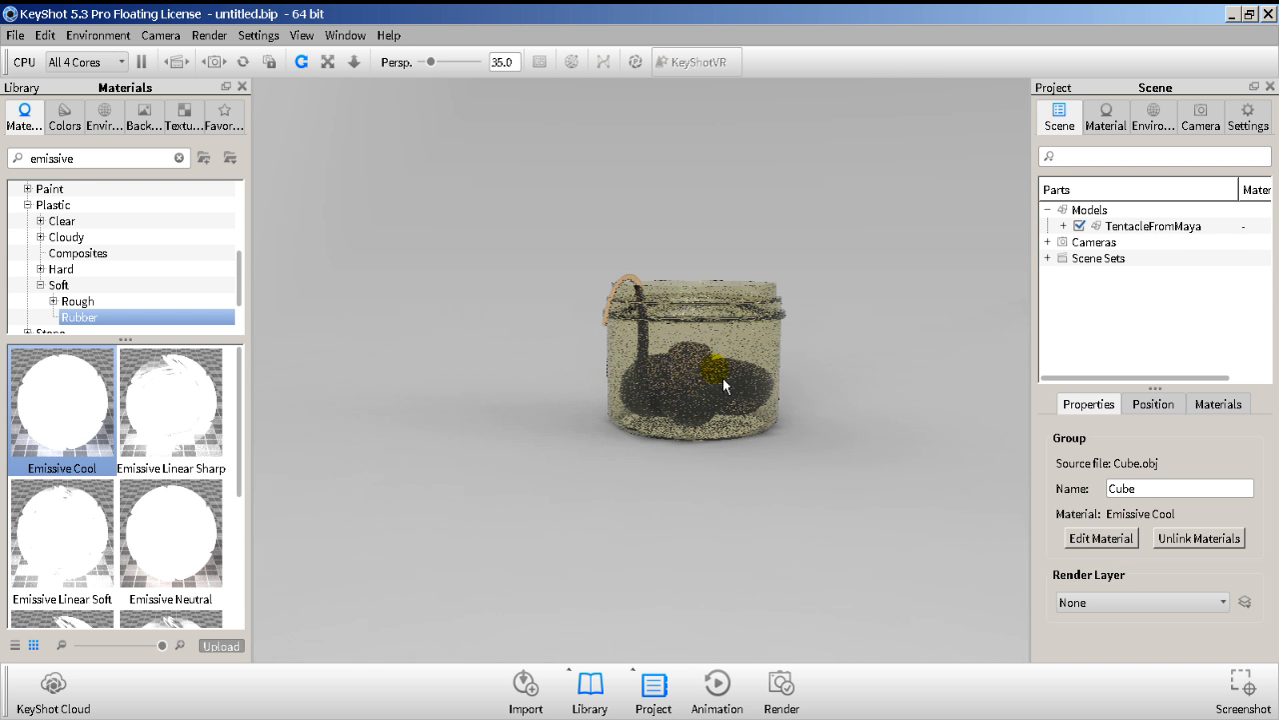
Try turning off Flatten Ground in the environment's ground settings, then turn it back on.
{"action": "scroll", "coordinate": [697, 364], "scroll_direction": "down", "scroll_amount": 1}
{"action": "scroll", "coordinate": [740, 365], "scroll_direction": "up", "scroll_amount": 5}
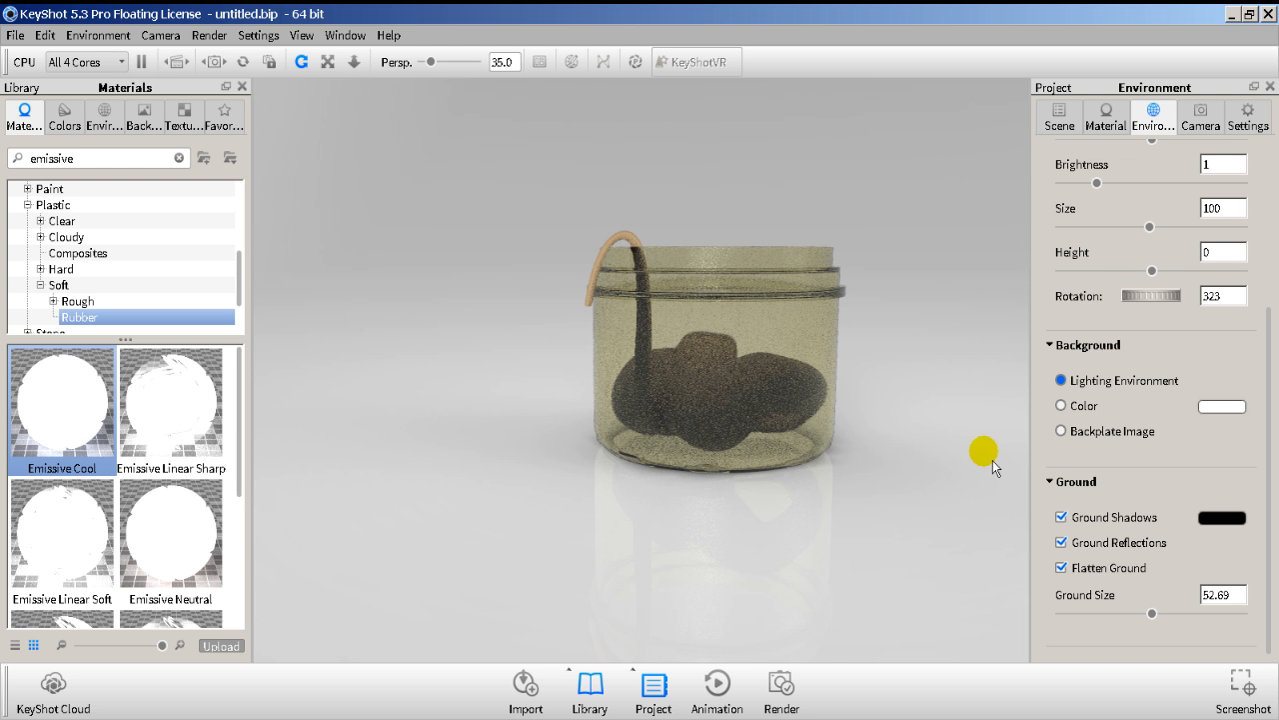
{"action": "left_click", "coordinate": [1124, 577]}
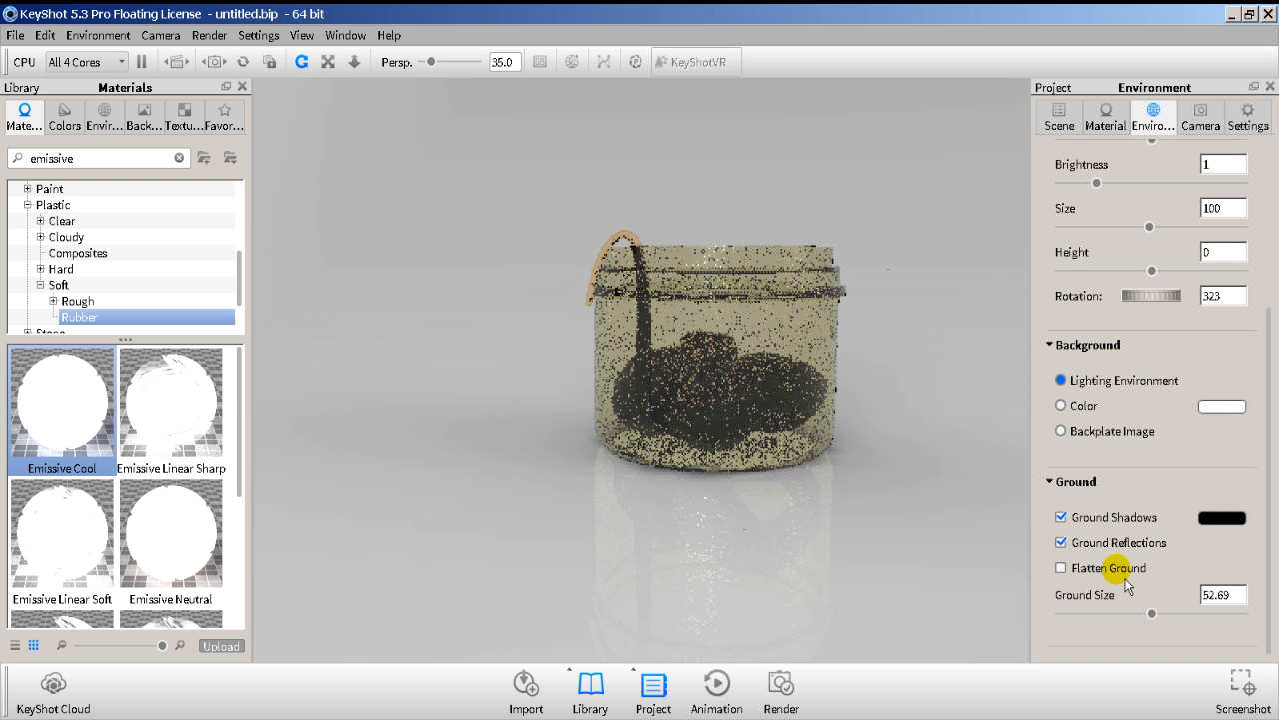
{"action": "left_click", "coordinate": [1123, 580]}
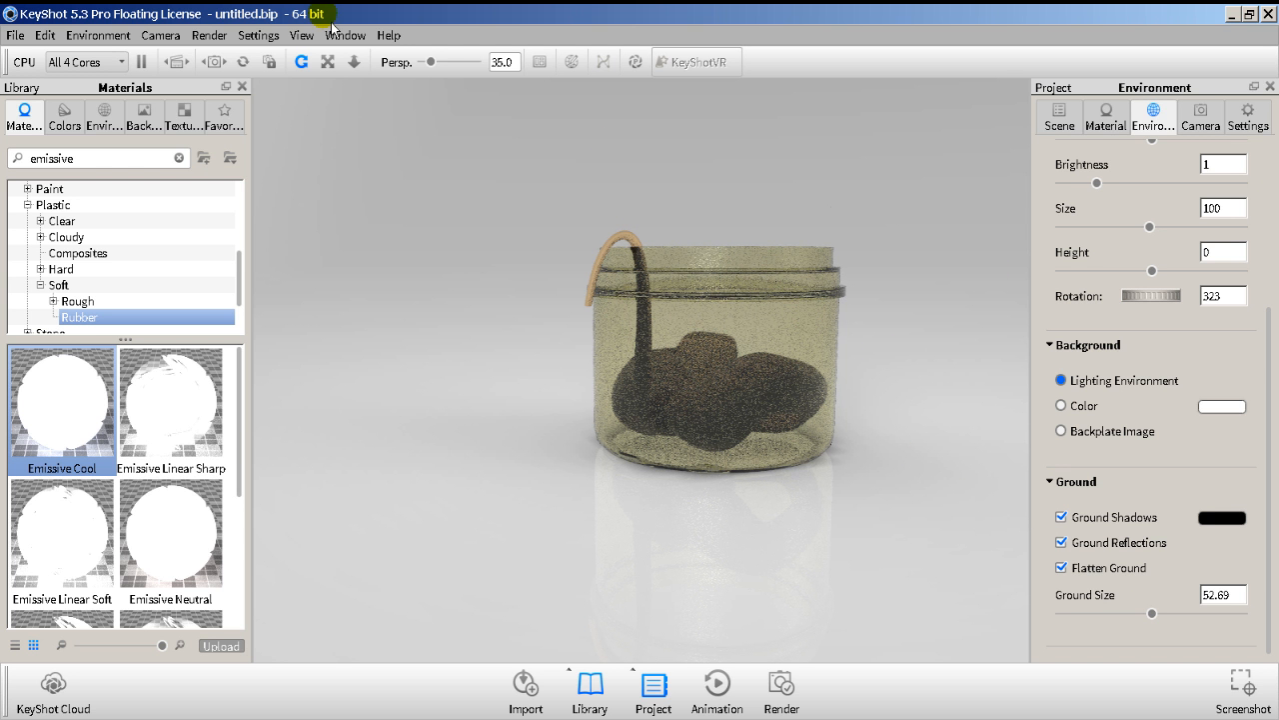
Enable Global Illumination and Ground Illumination for the scene, and clear the "emissive" search from the material library.
{"action": "left_click", "coordinate": [212, 35]}
{"action": "mouse_move", "coordinate": [262, 36]}
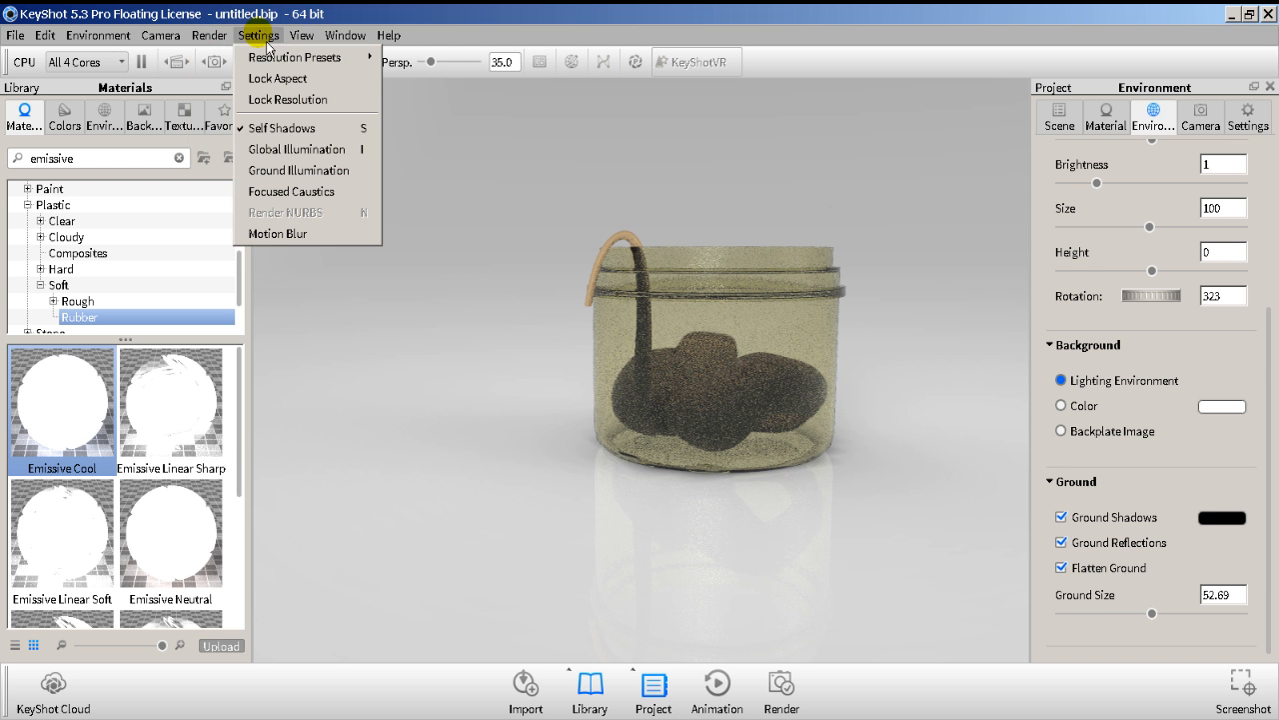
{"action": "left_click", "coordinate": [322, 152]}
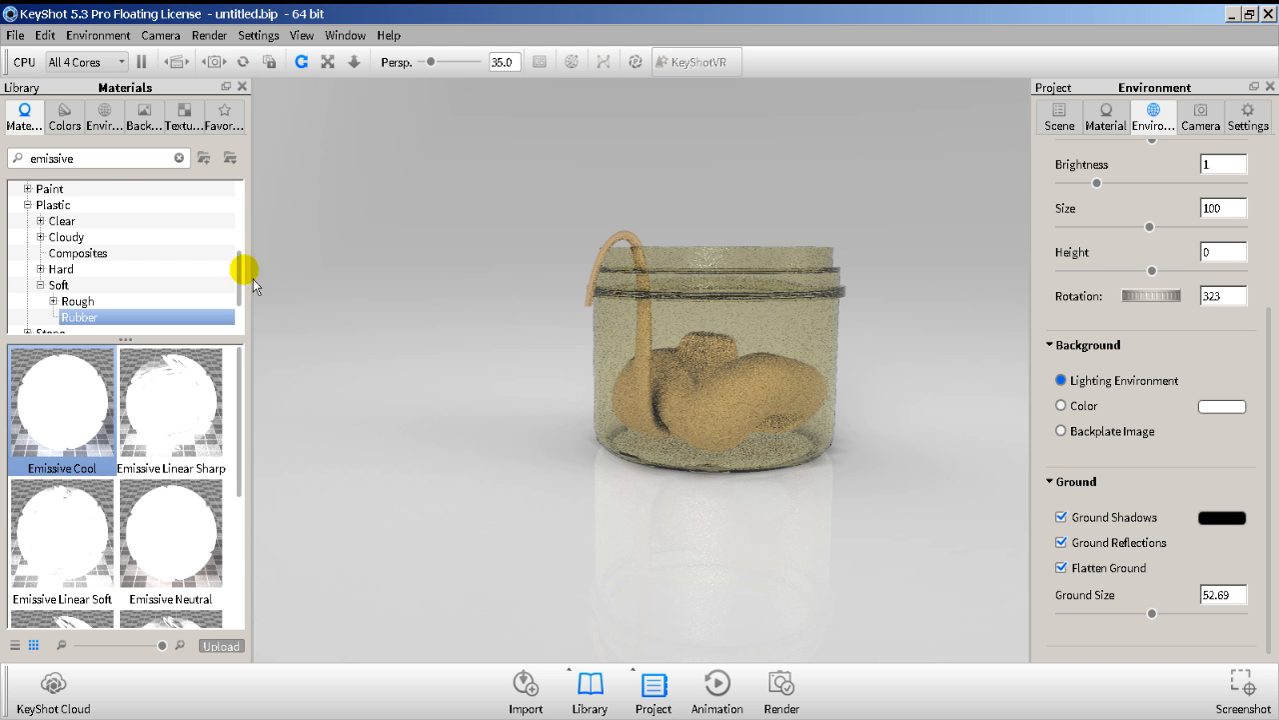
{"action": "left_click", "coordinate": [120, 161]}
{"action": "left_click", "coordinate": [179, 158]}
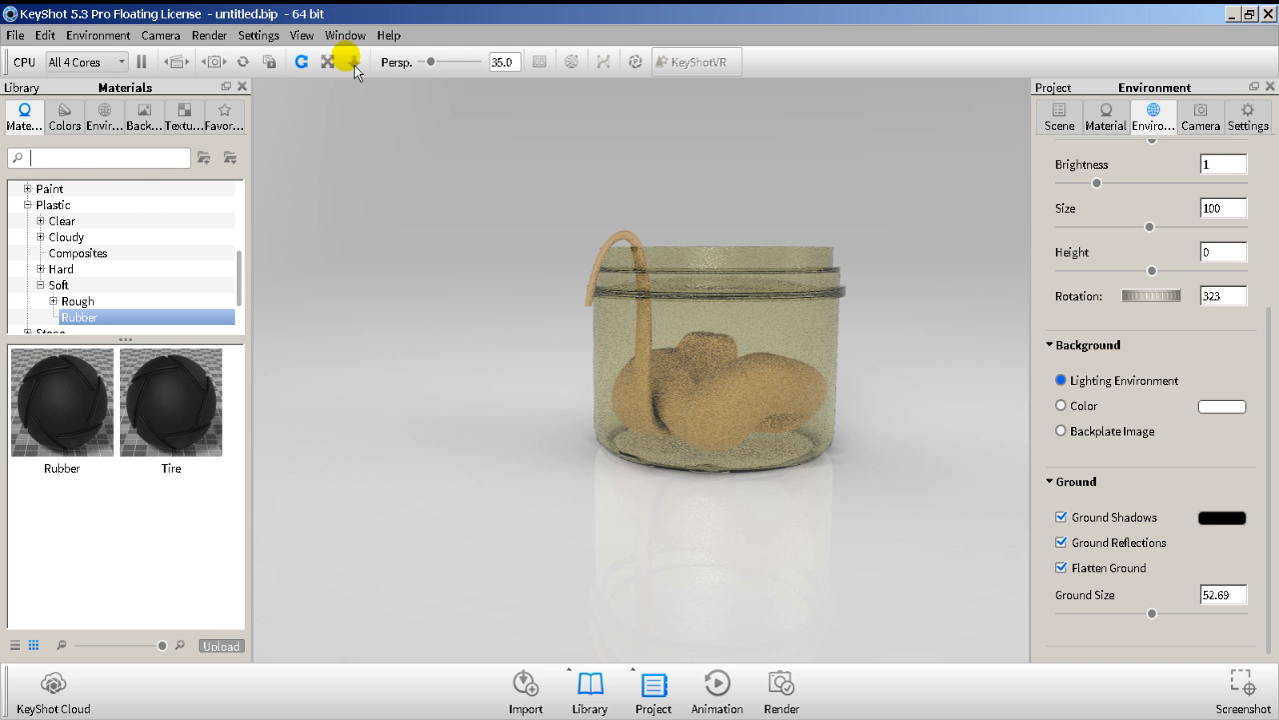
{"action": "left_click", "coordinate": [258, 35]}
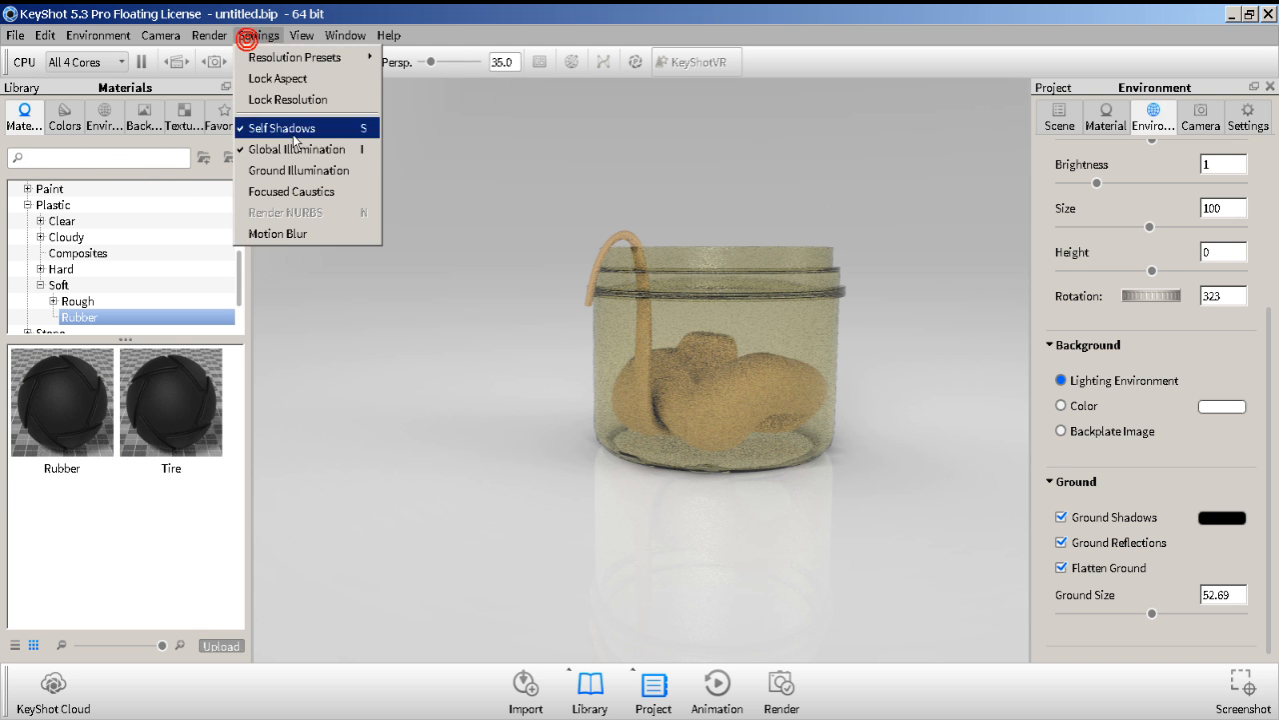
{"action": "left_click", "coordinate": [346, 180]}
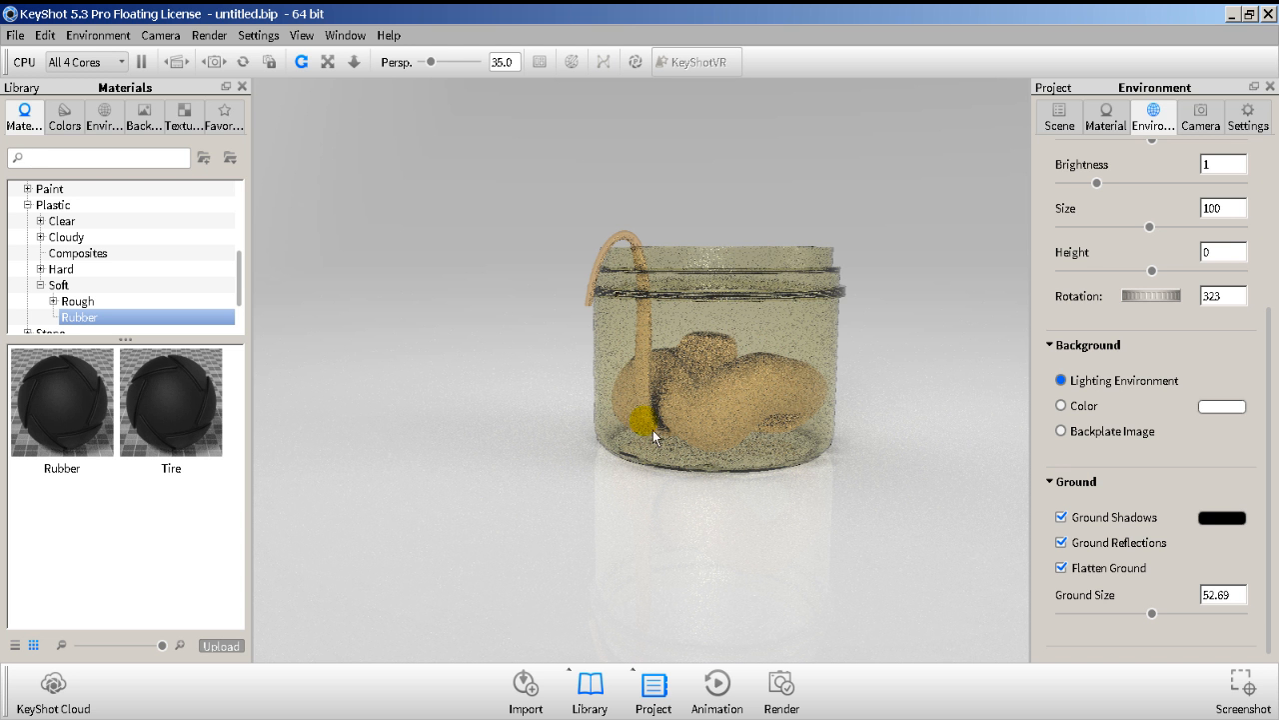
Try Focused Caustics on the jar scene, then turn it off again.
{"action": "left_click", "coordinate": [208, 35]}
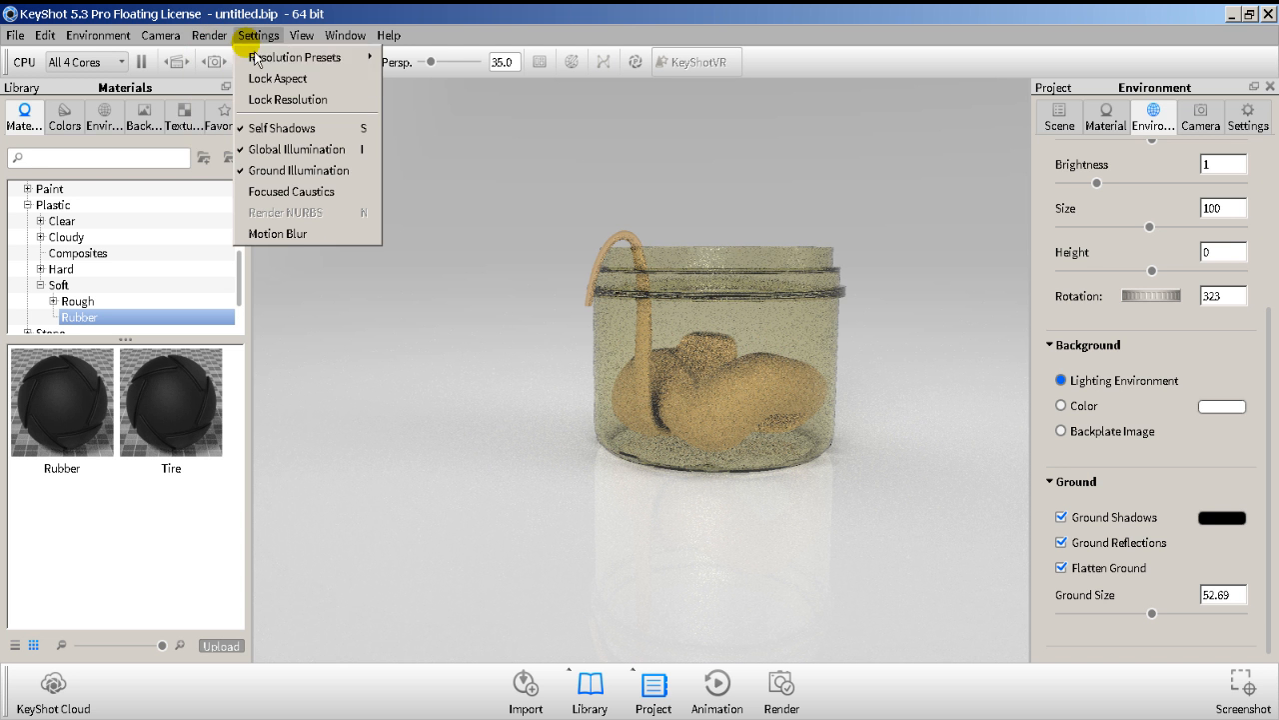
{"action": "left_click", "coordinate": [290, 190]}
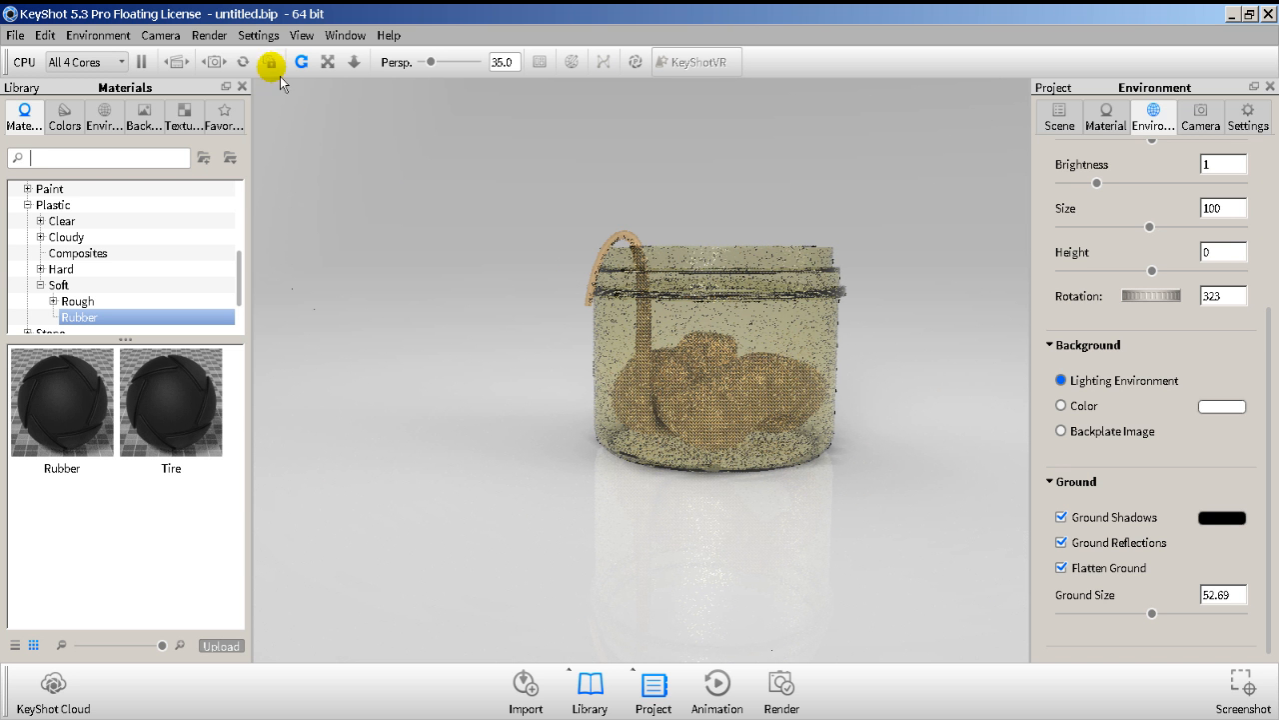
{"action": "left_click", "coordinate": [258, 35]}
{"action": "left_click", "coordinate": [309, 202]}
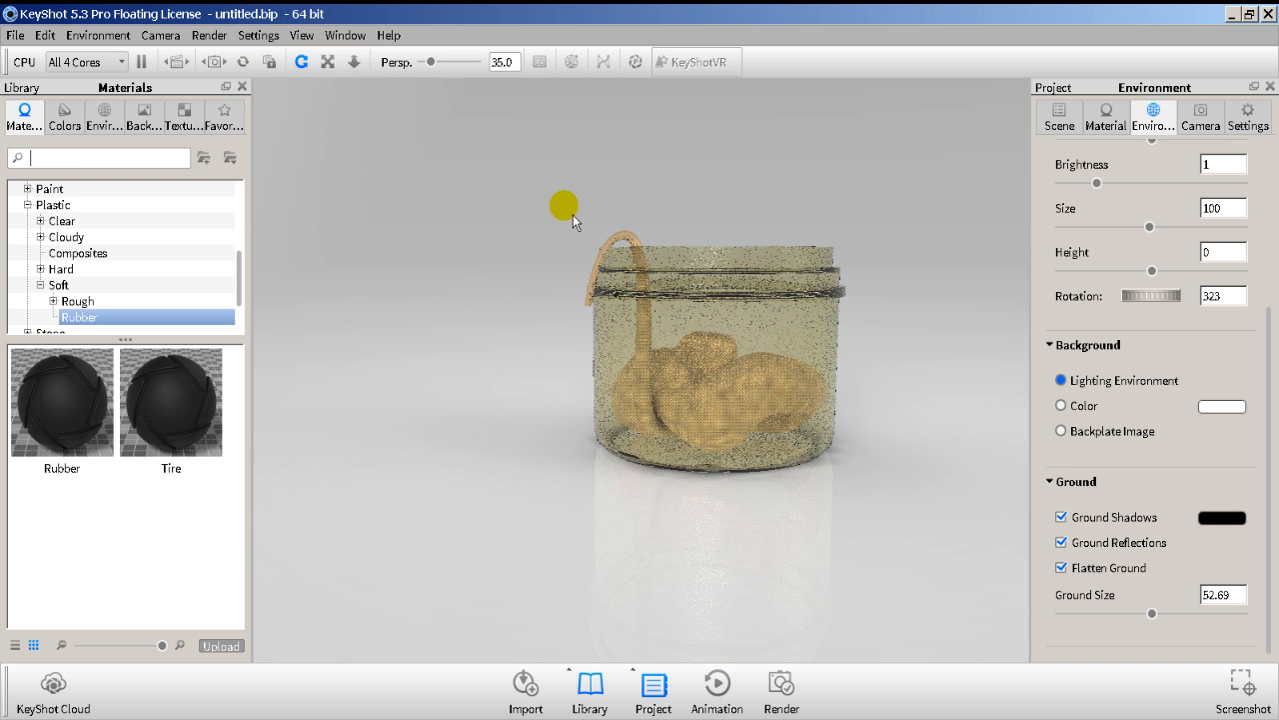
{"action": "left_click", "coordinate": [258, 35]}
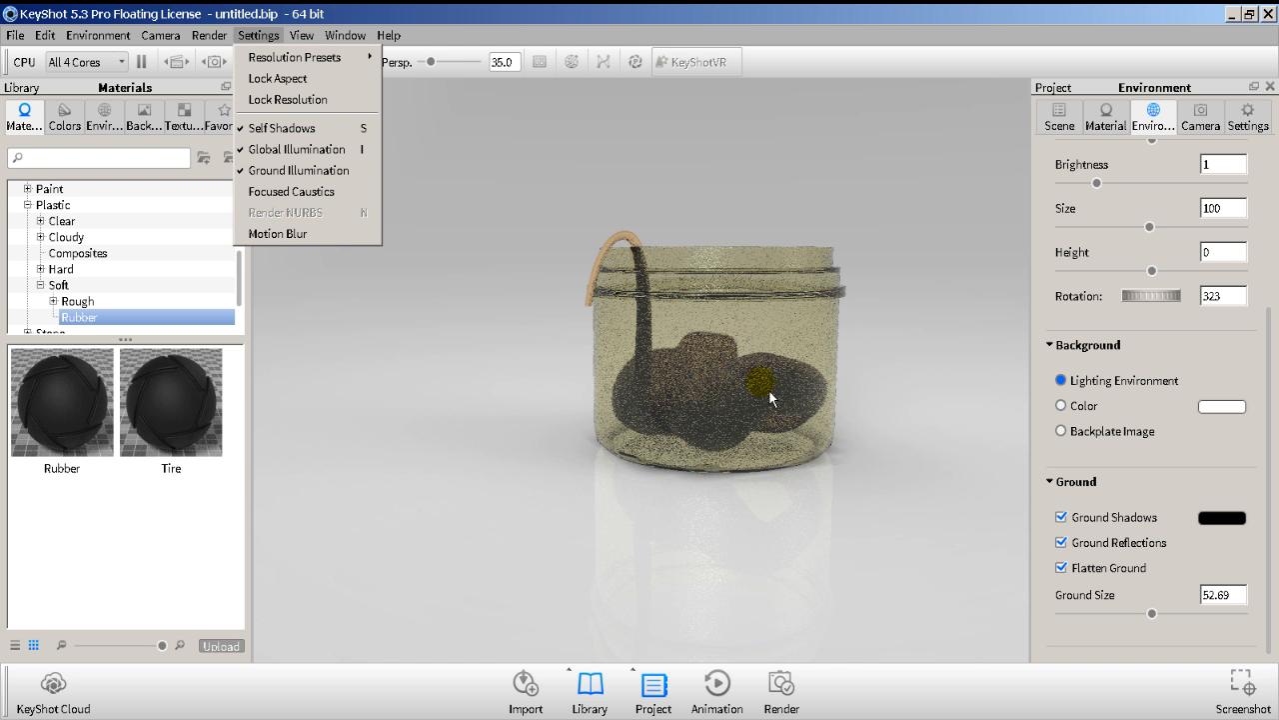
{"action": "left_click", "coordinate": [769, 281]}
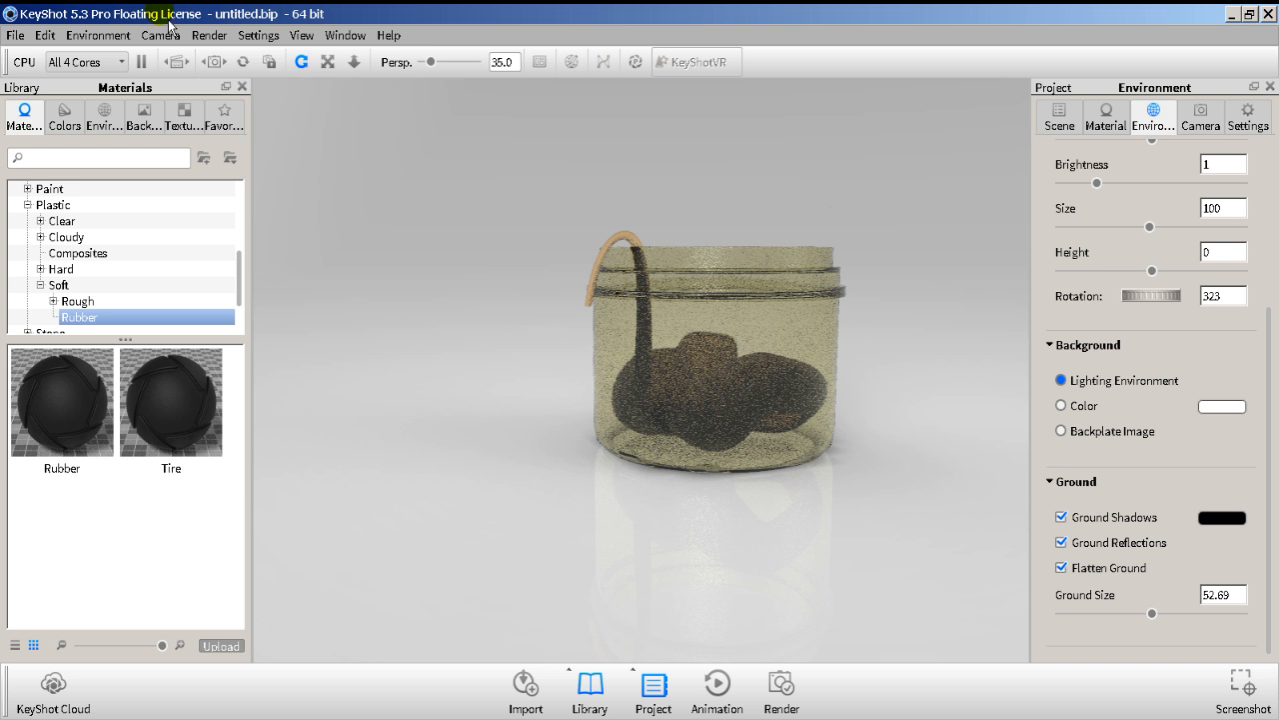
Pause the real-time render, switch to Maya and back to KeyShot, then resume the real-time render.
{"action": "left_click", "coordinate": [206, 35]}
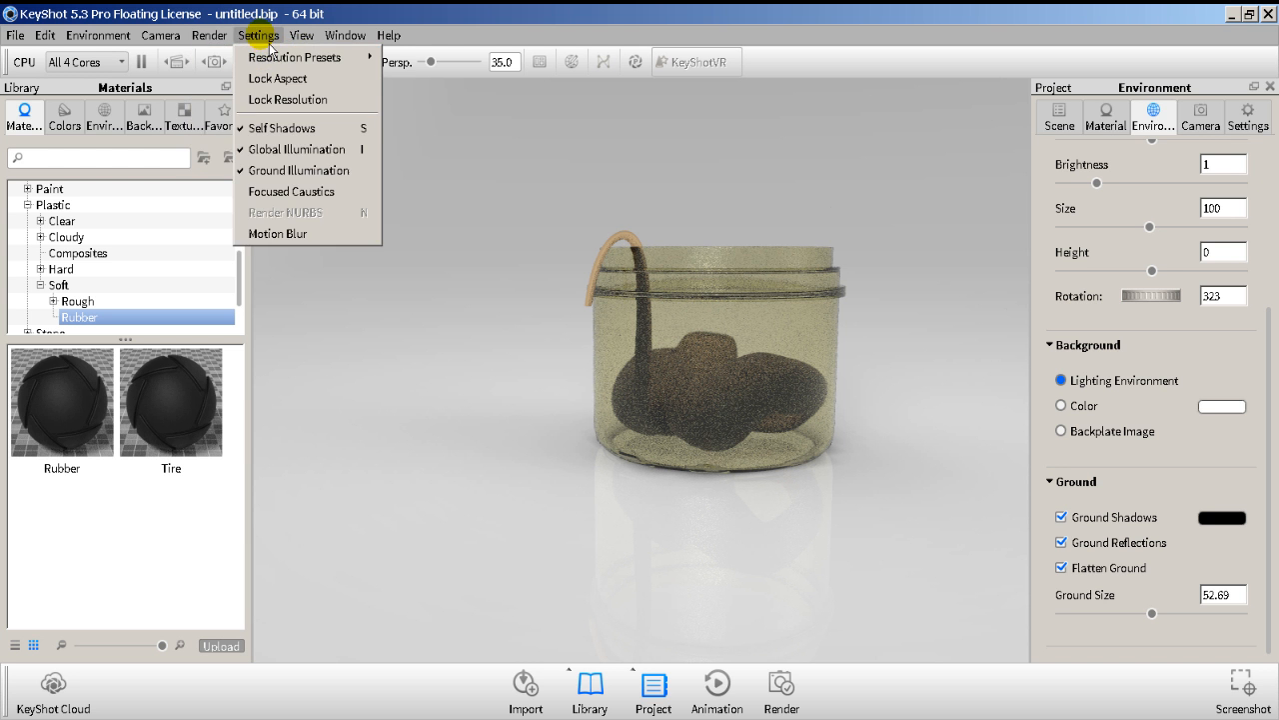
{"action": "left_click", "coordinate": [237, 59]}
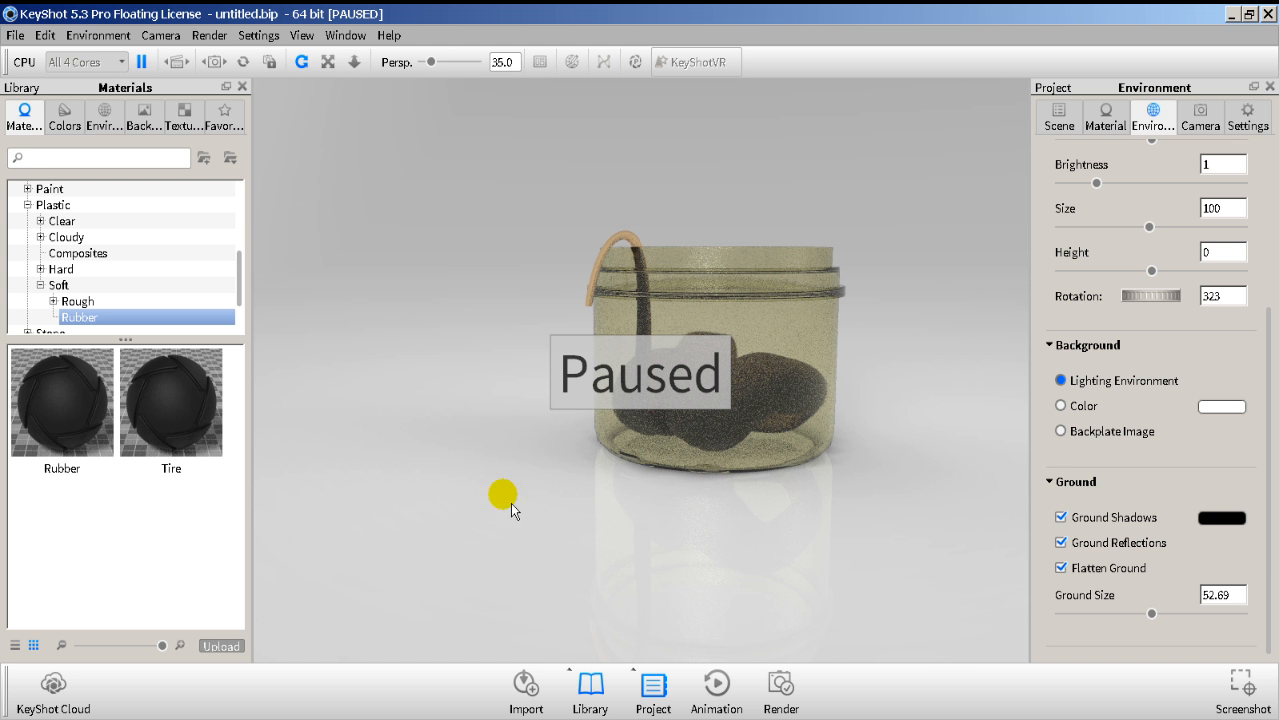
{"action": "key", "text": "alt+Tab"}
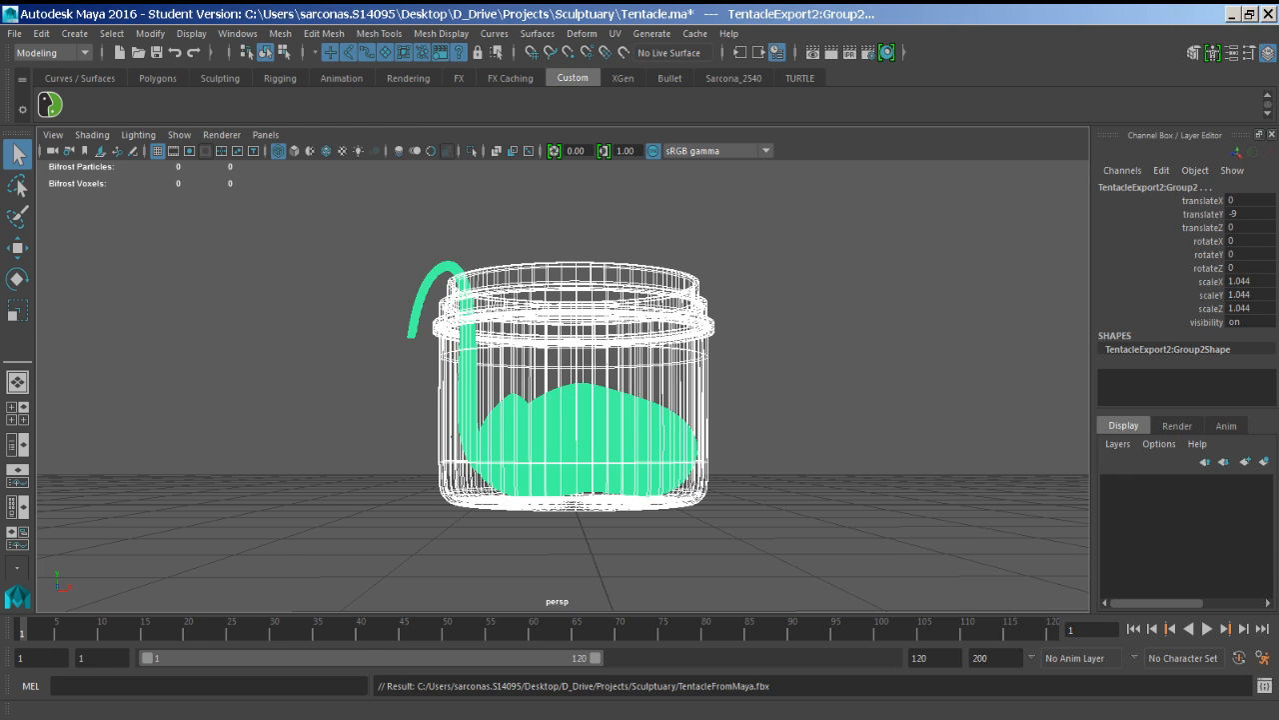
{"action": "key", "text": "alt+Tab"}
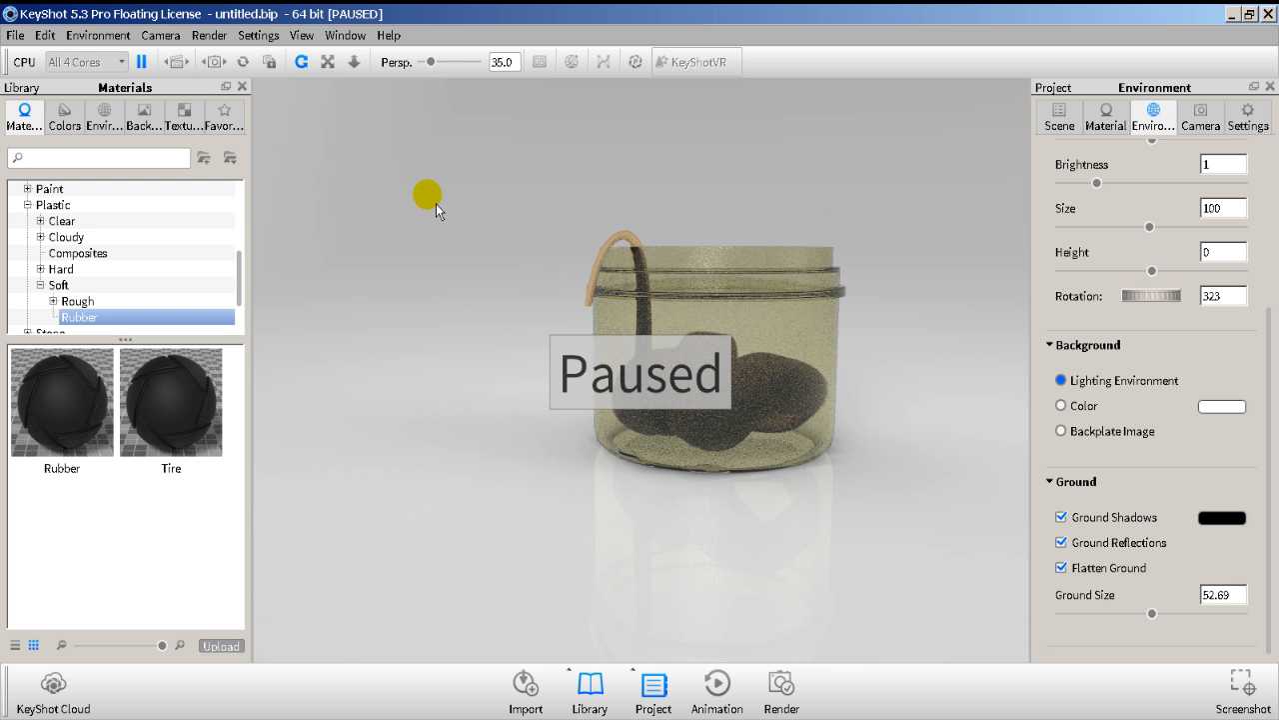
{"action": "left_click", "coordinate": [255, 35]}
{"action": "mouse_move", "coordinate": [209, 35]}
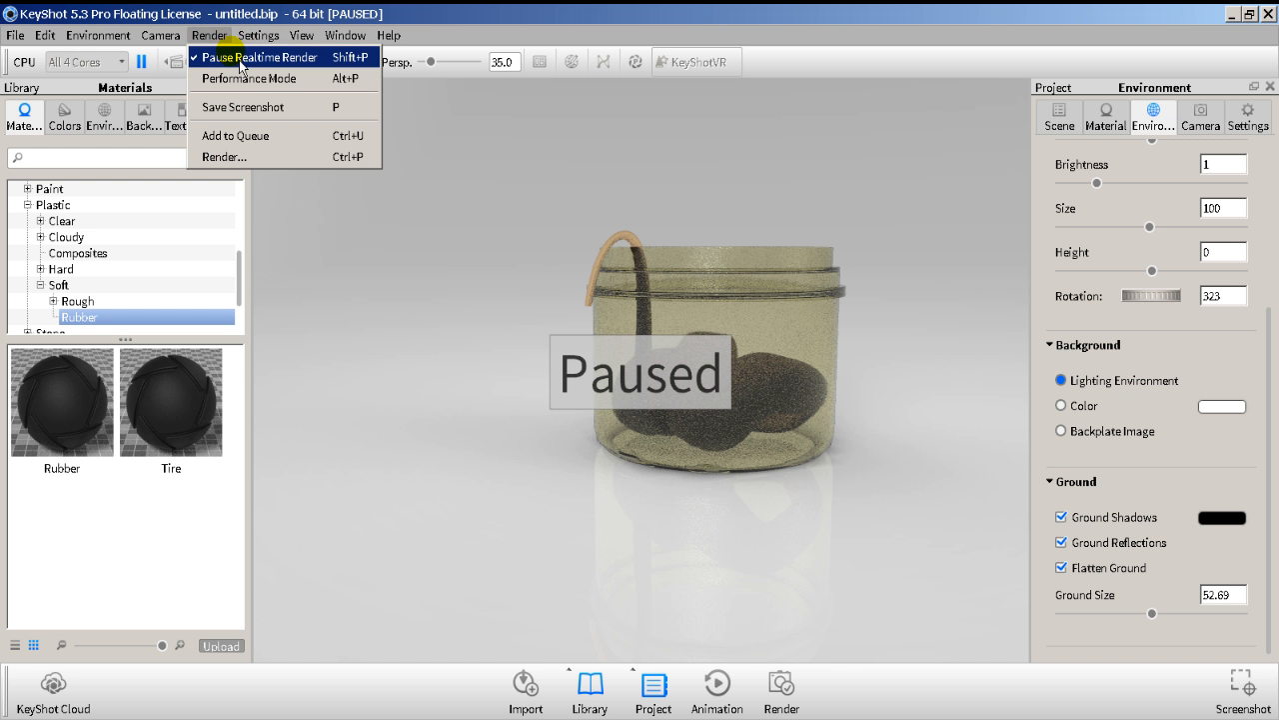
{"action": "left_click", "coordinate": [249, 64]}
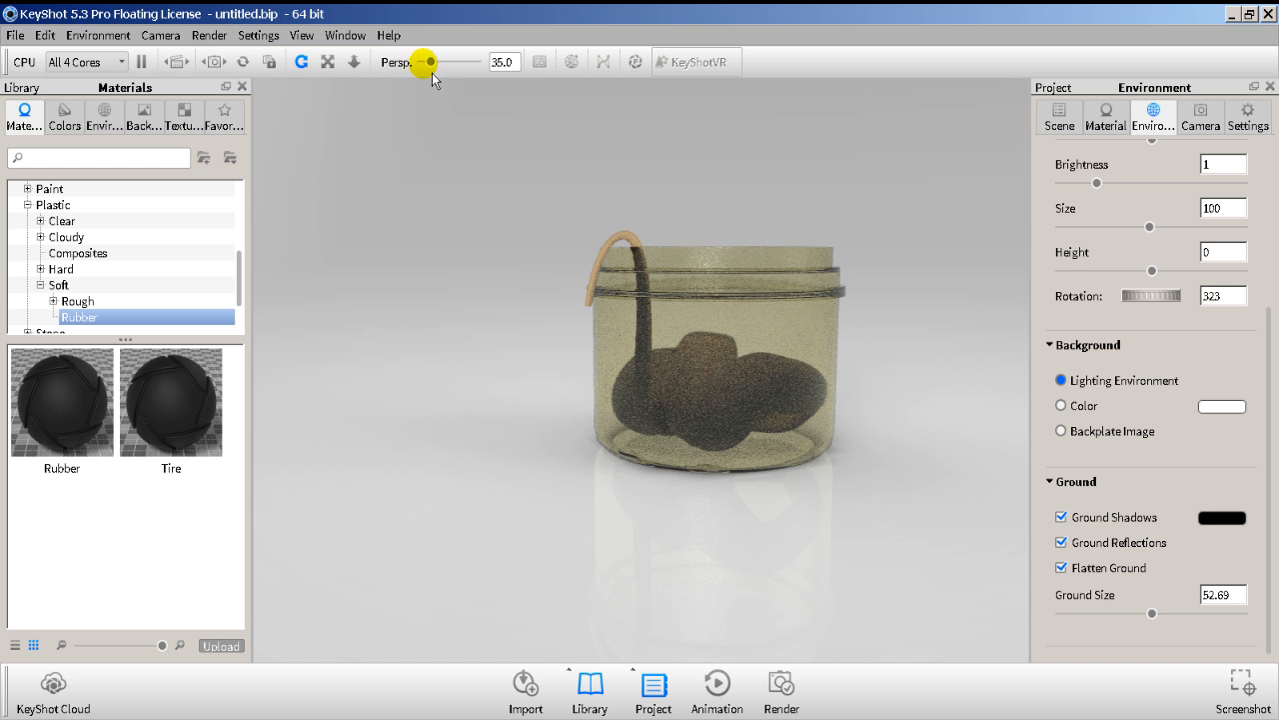
Try a camera perspective of 188 and inspect the jar from several angles and distances.
{"action": "left_click_drag", "start_coordinate": [436, 68], "coordinate": [476, 75]}
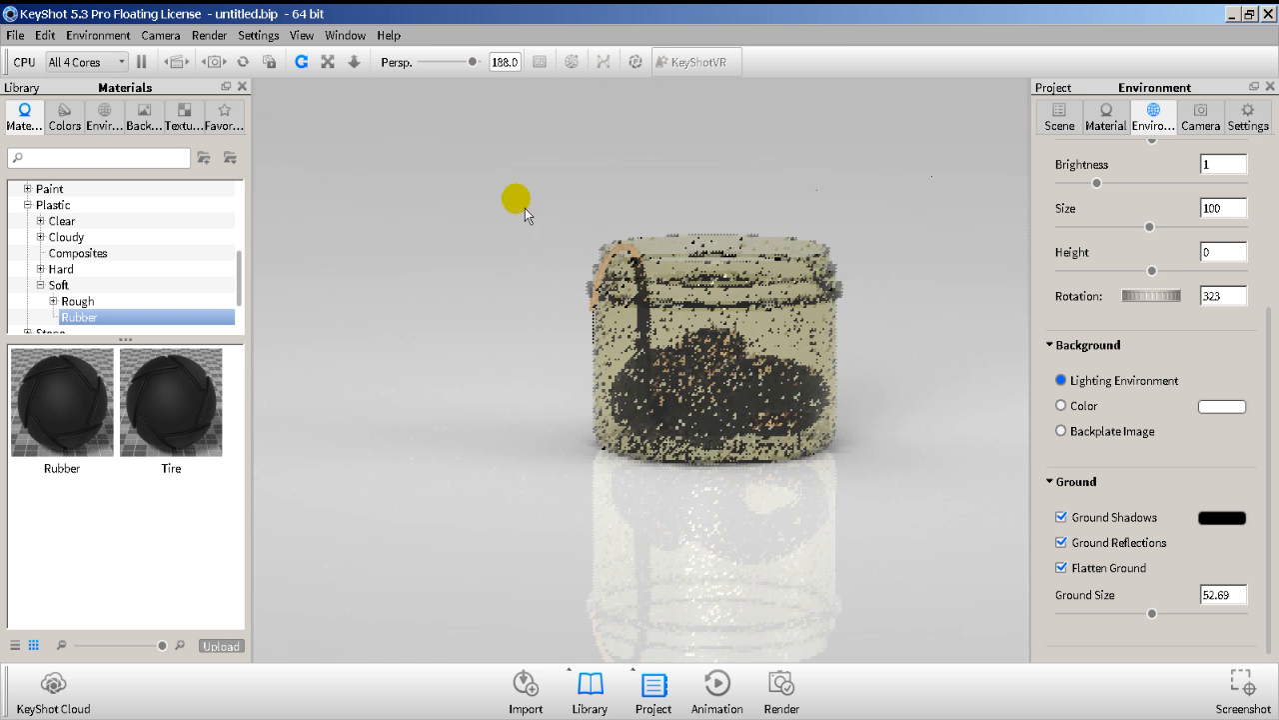
{"action": "left_click_drag", "start_coordinate": [541, 335], "coordinate": [571, 371]}
{"action": "right_click", "coordinate": [568, 371]}
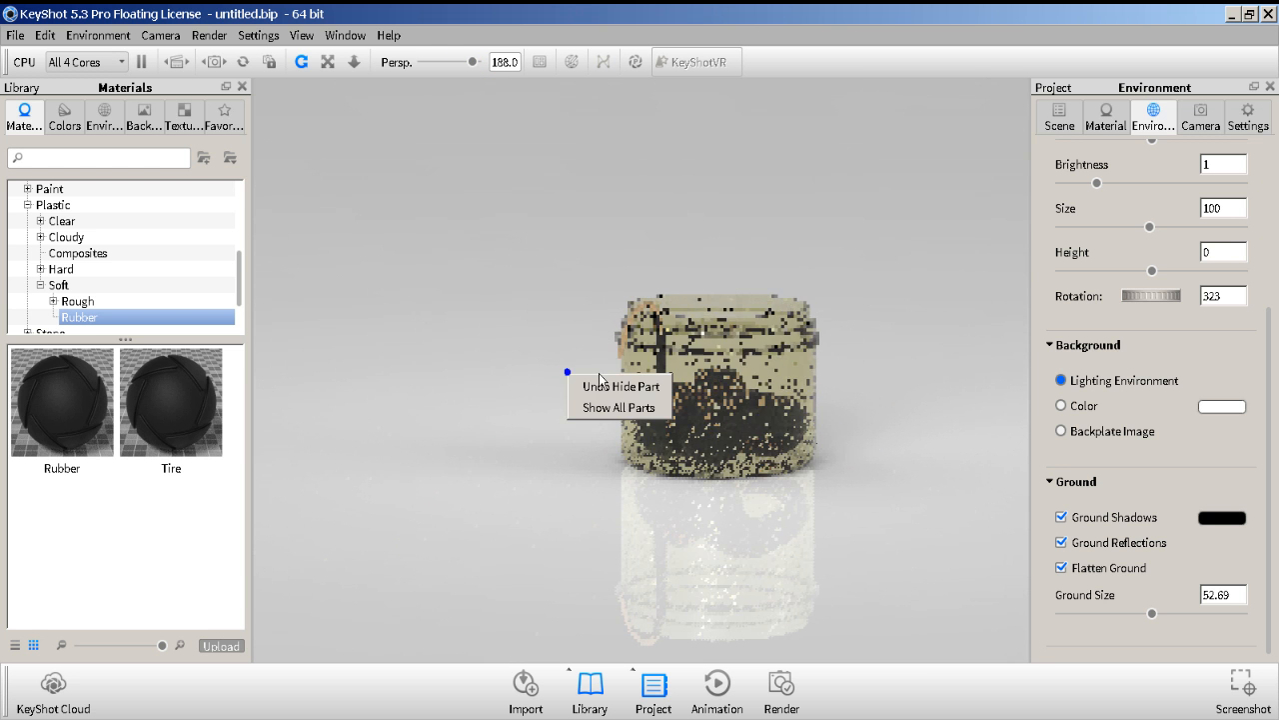
{"action": "left_click", "coordinate": [619, 311]}
{"action": "scroll", "coordinate": [617, 311], "scroll_direction": "down", "scroll_amount": 2}
{"action": "scroll", "coordinate": [612, 312], "scroll_direction": "up", "scroll_amount": 5}
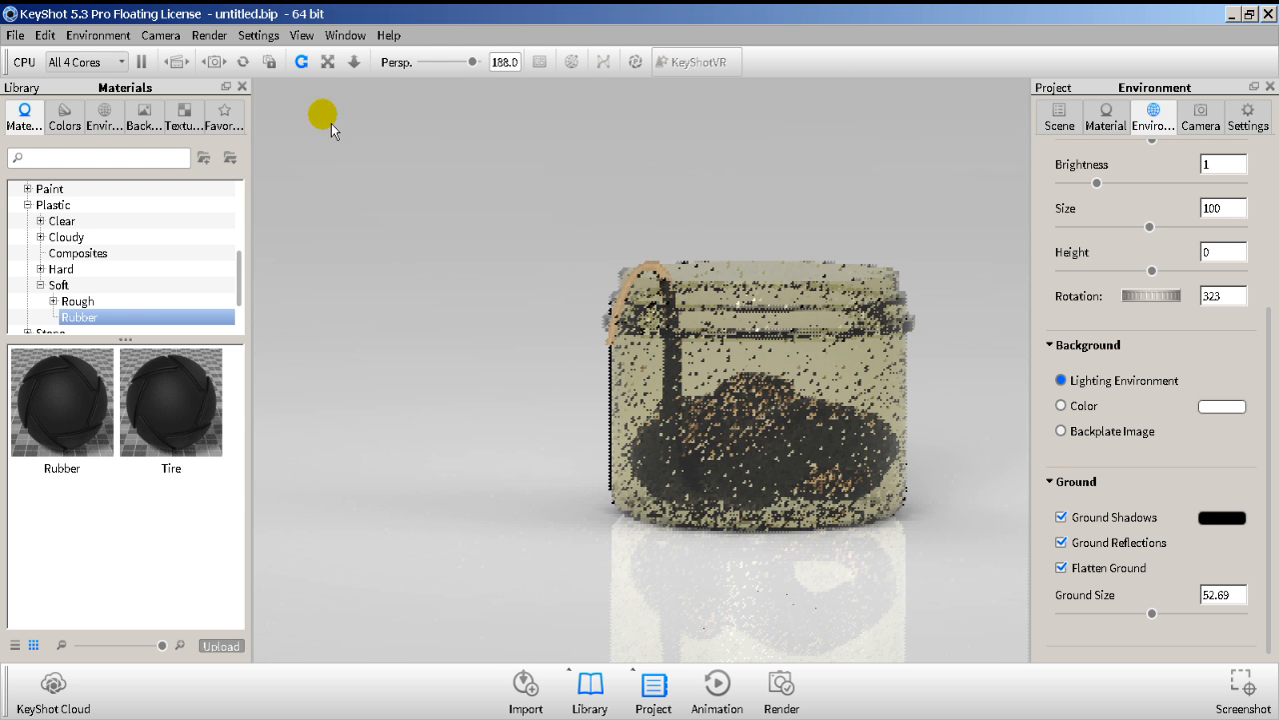
Try a camera perspective of 5 and inspect the jar's distortion from close up and farther away.
{"action": "left_click", "coordinate": [262, 35]}
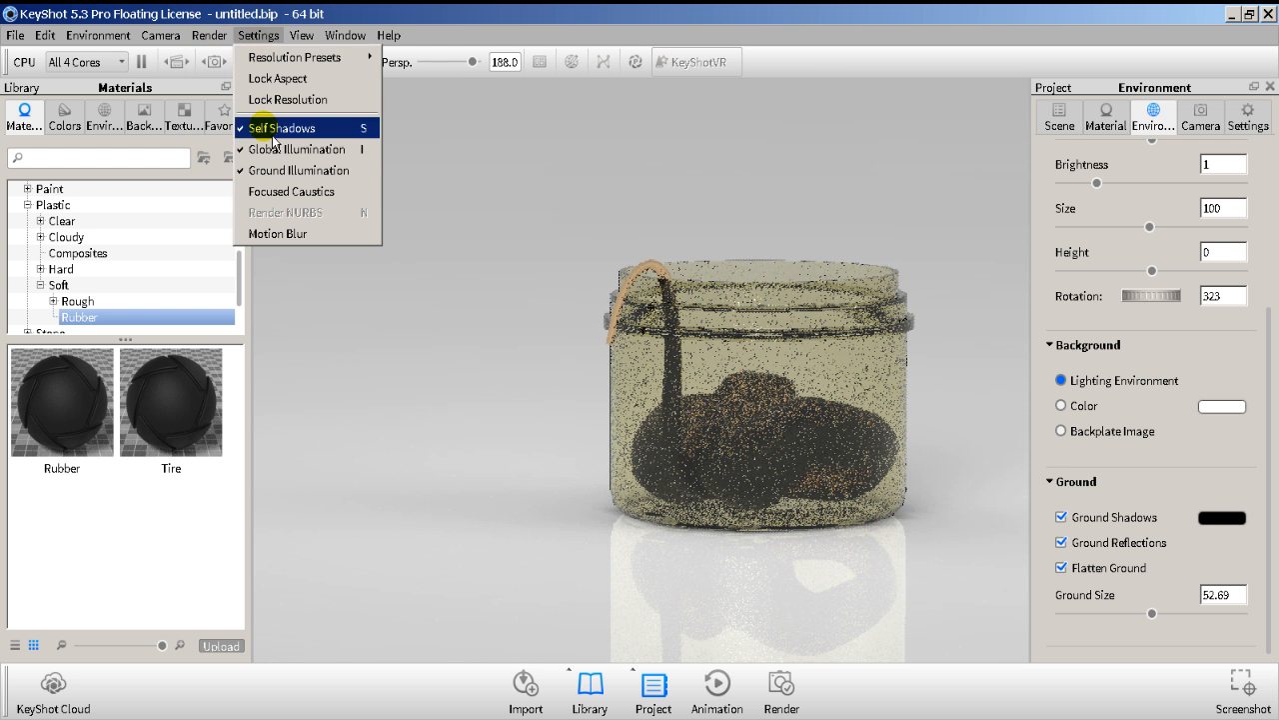
{"action": "left_click_drag", "start_coordinate": [474, 64], "coordinate": [445, 72]}
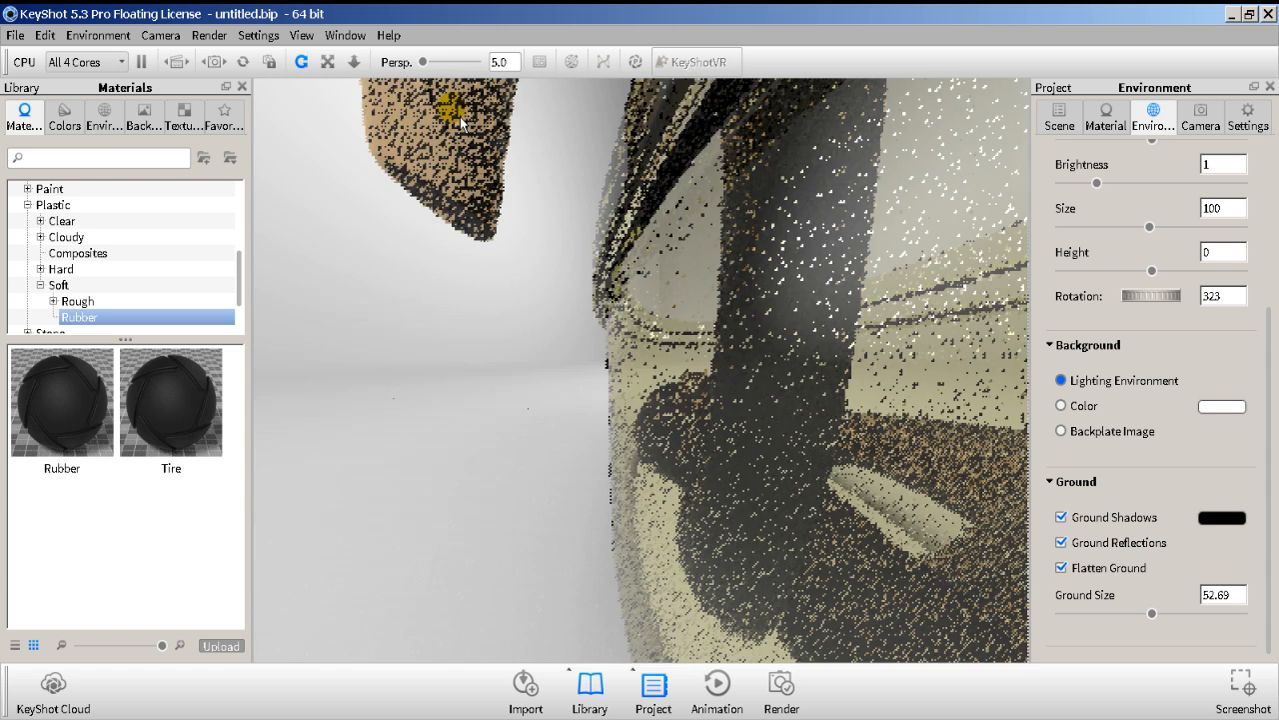
{"action": "scroll", "coordinate": [576, 257], "scroll_direction": "up", "scroll_amount": 3}
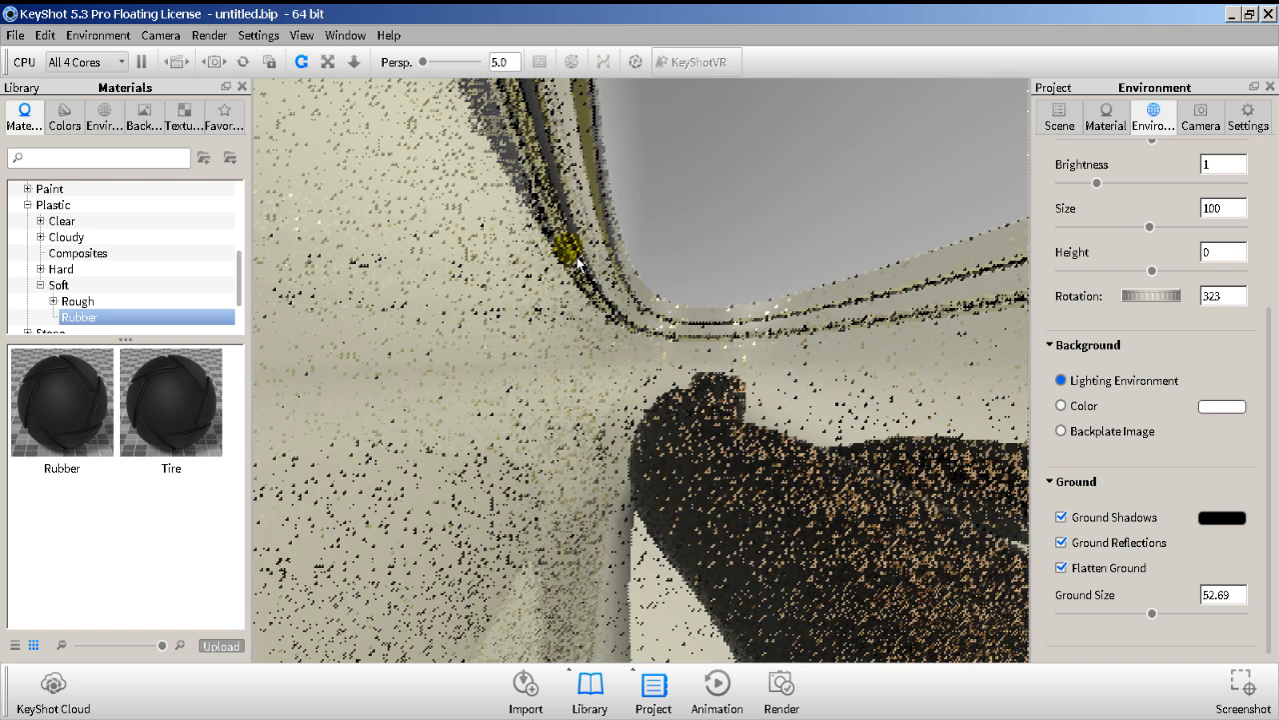
{"action": "scroll", "coordinate": [577, 257], "scroll_direction": "down", "scroll_amount": 5}
{"action": "scroll", "coordinate": [576, 256], "scroll_direction": "down", "scroll_amount": 1}
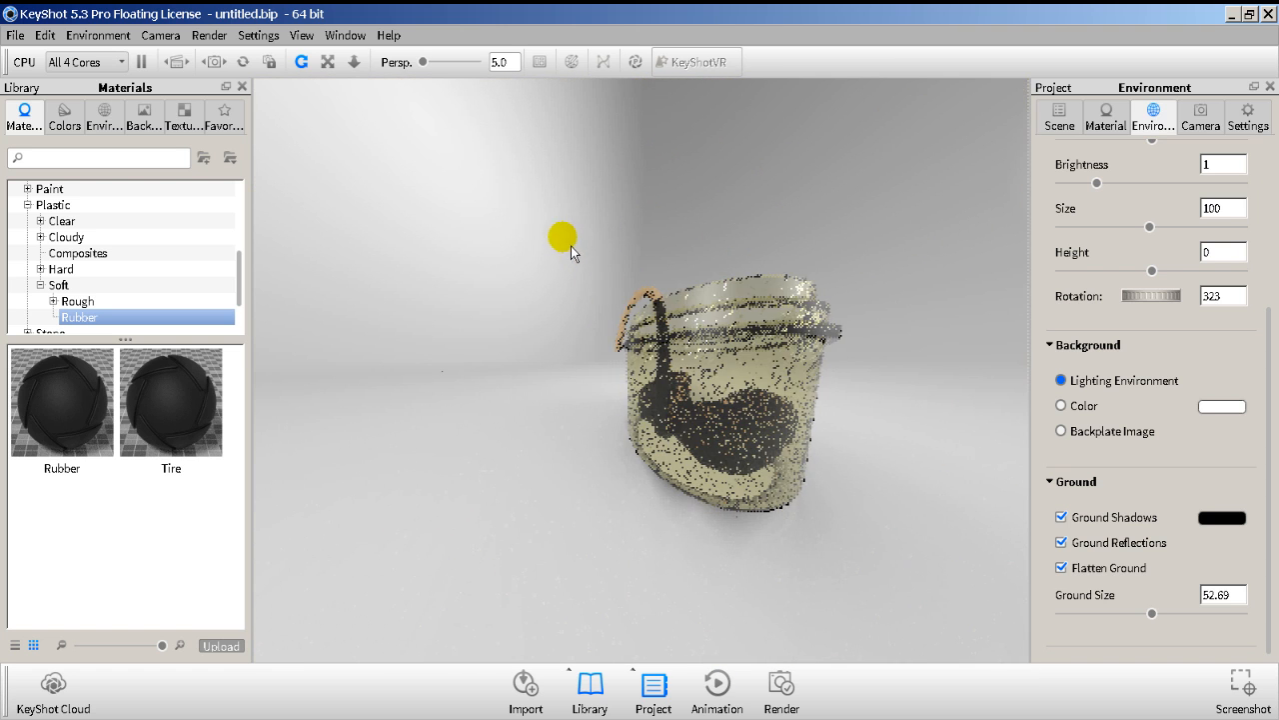
Set the camera perspective to 50.
{"action": "left_click_drag", "start_coordinate": [514, 63], "coordinate": [487, 70]}
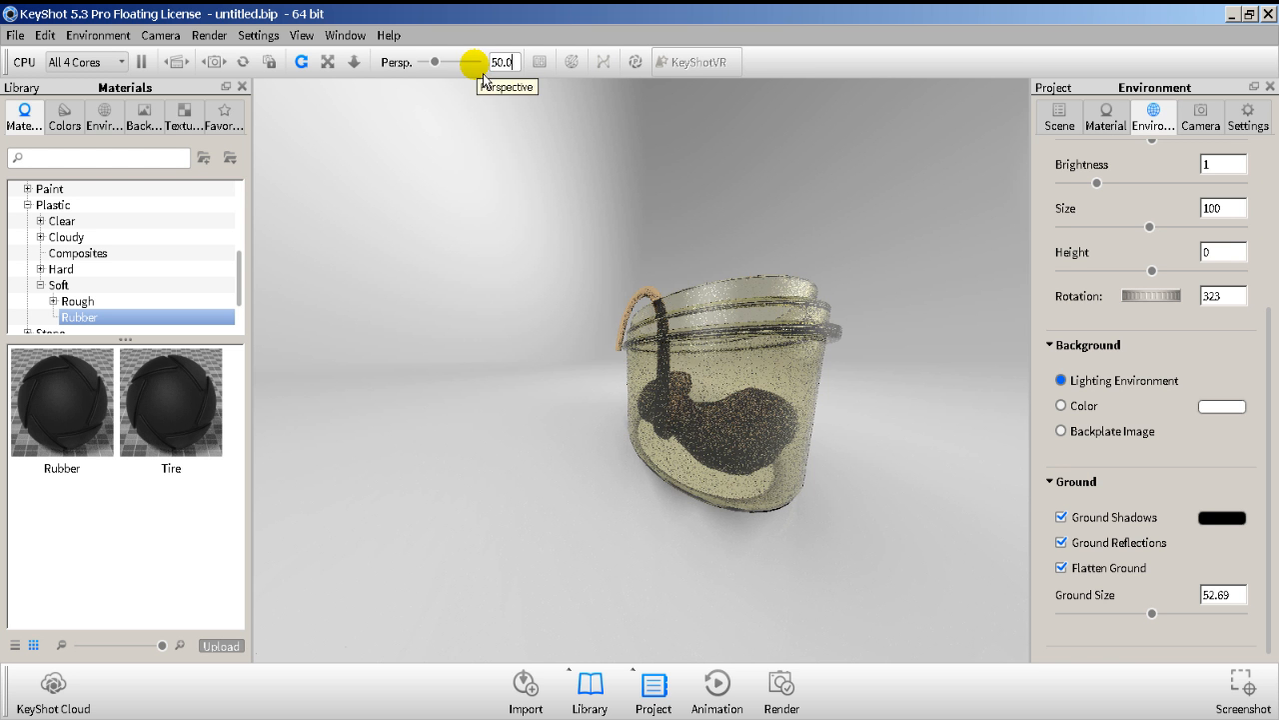
{"action": "key", "text": "Return"}
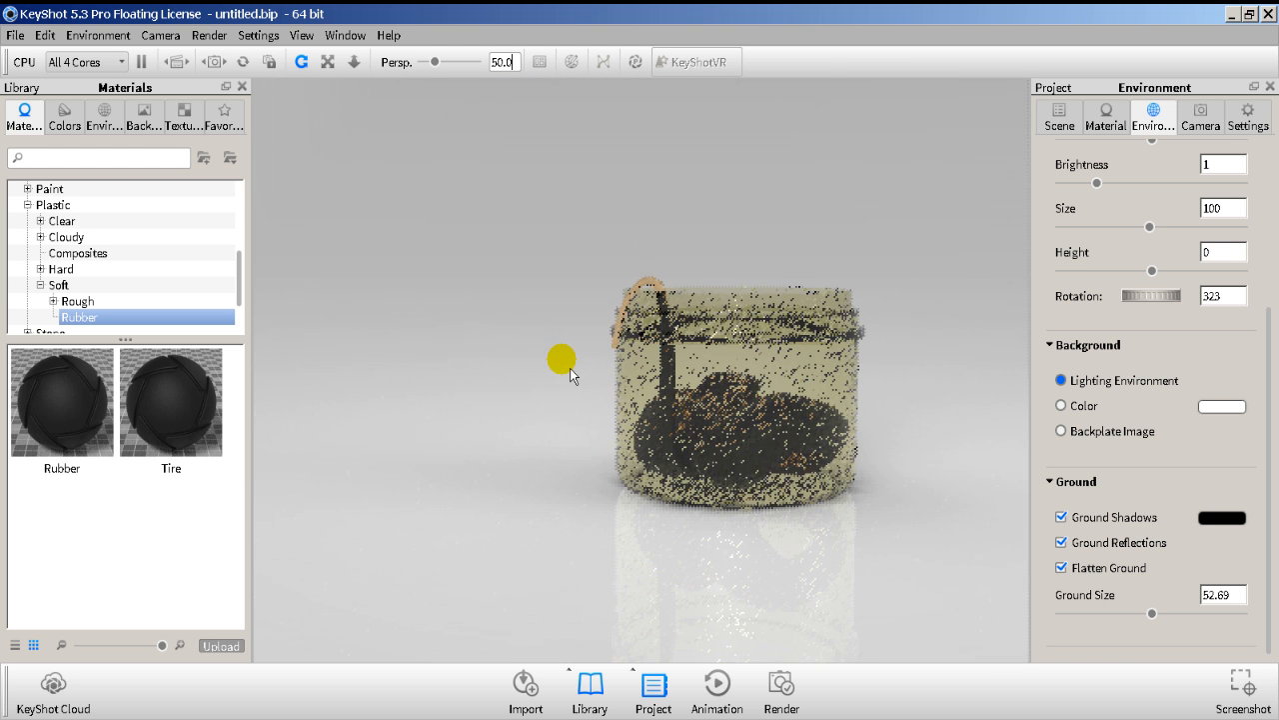
Set the real-time view resolution to the 1920 x 1080 preset and narrow the material library to enlarge the viewport.
{"action": "left_click", "coordinate": [209, 35]}
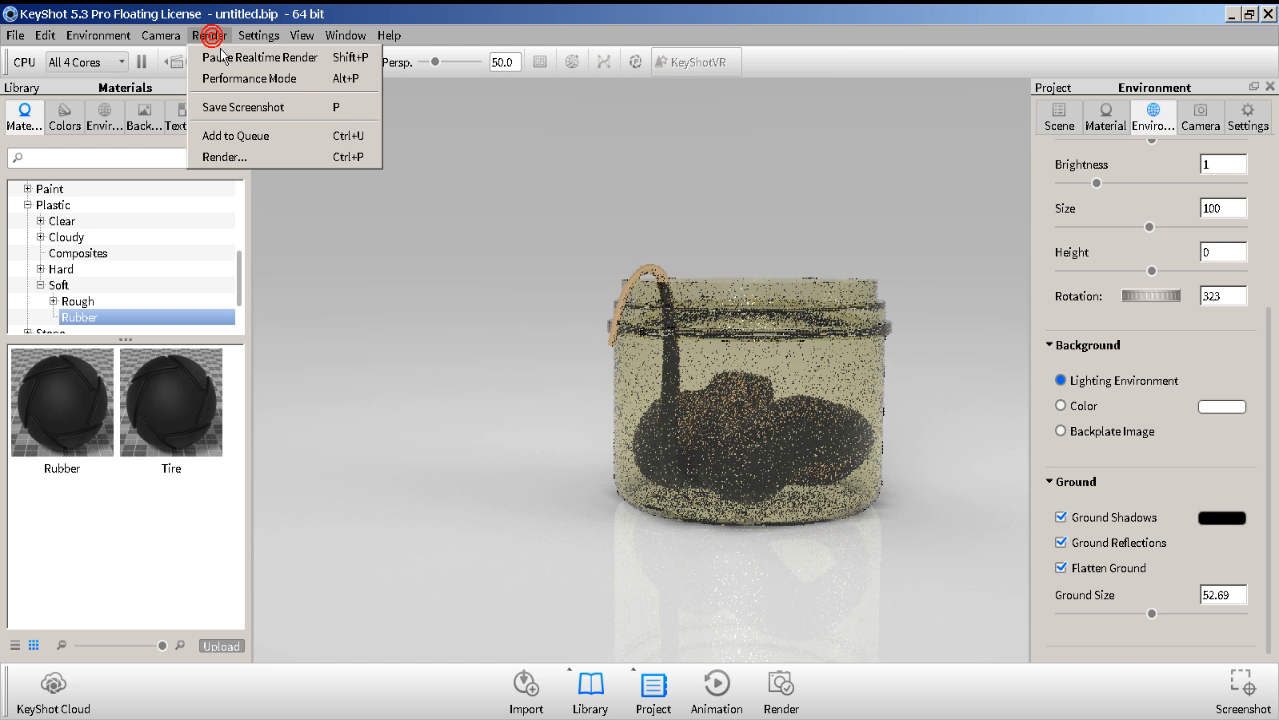
{"action": "mouse_move", "coordinate": [257, 35]}
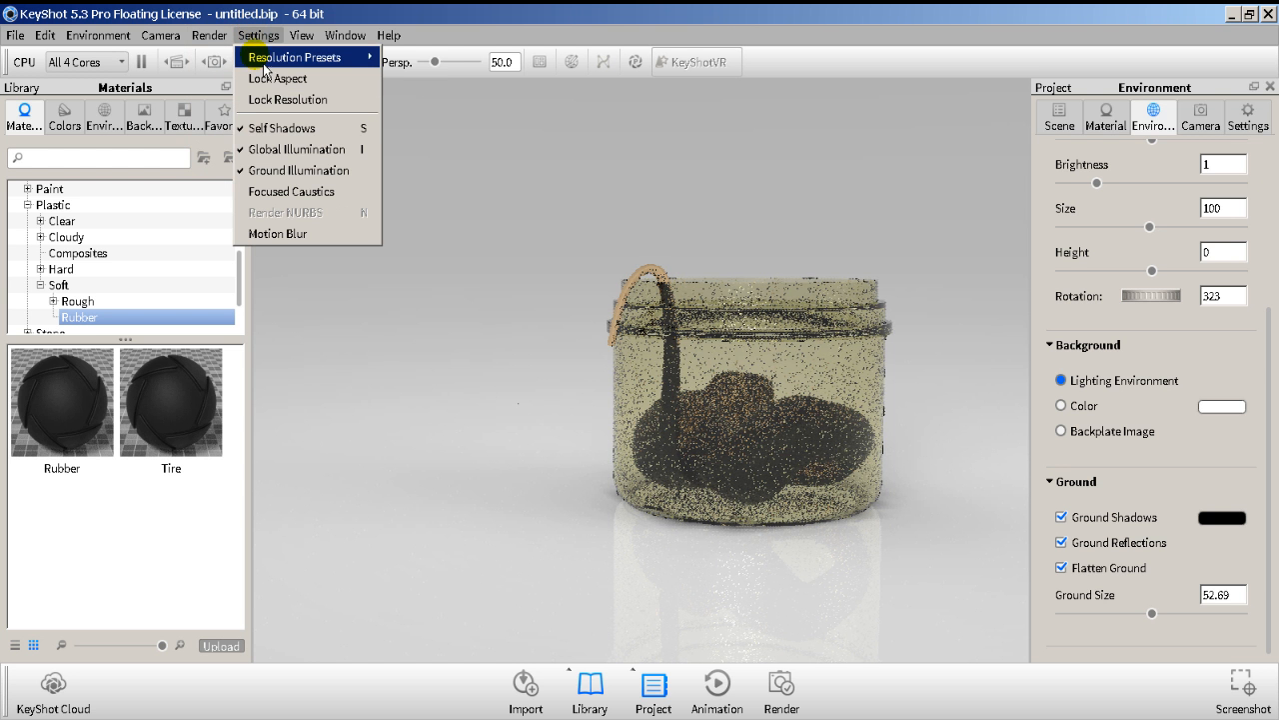
{"action": "mouse_move", "coordinate": [300, 57]}
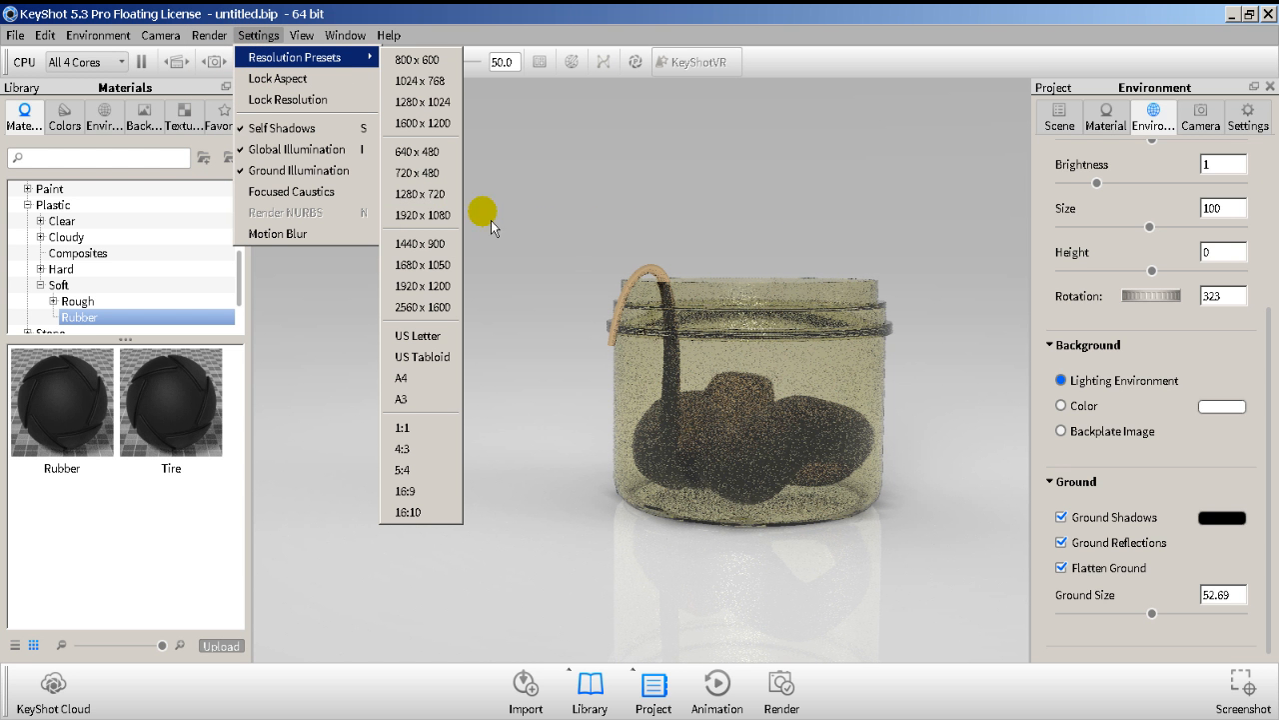
{"action": "left_click", "coordinate": [424, 215]}
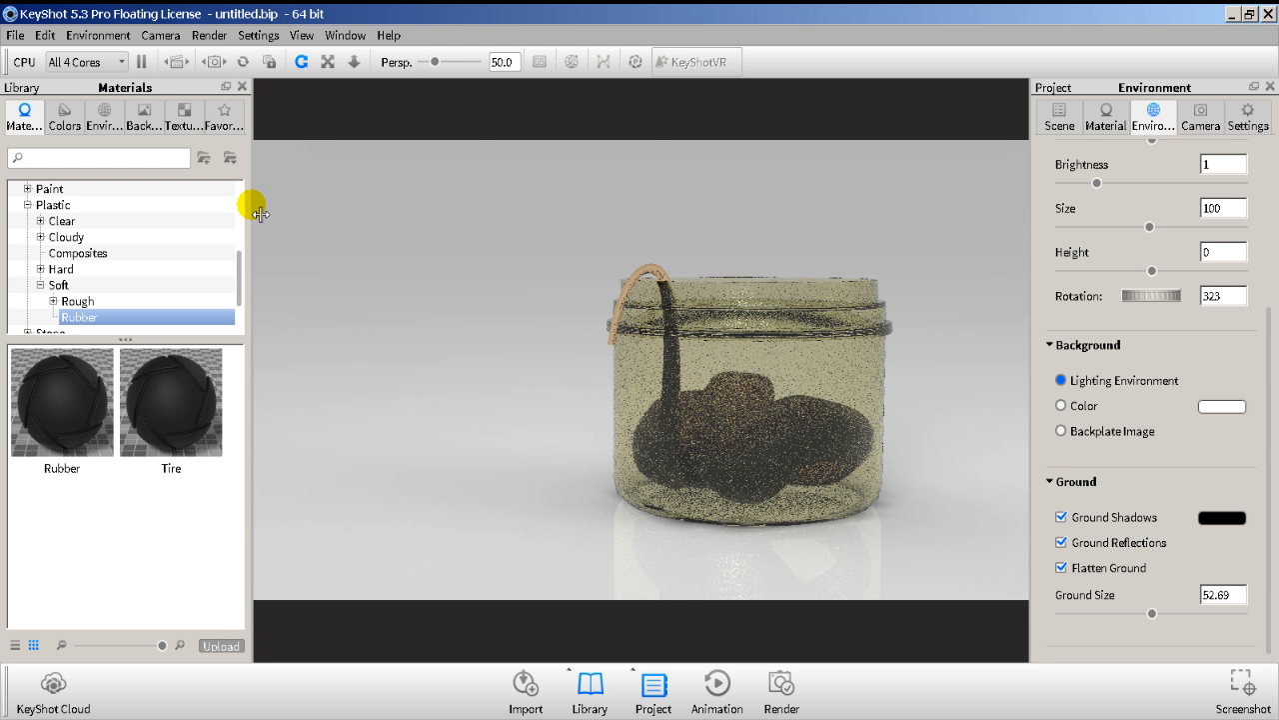
{"action": "left_click_drag", "start_coordinate": [250, 205], "coordinate": [140, 211]}
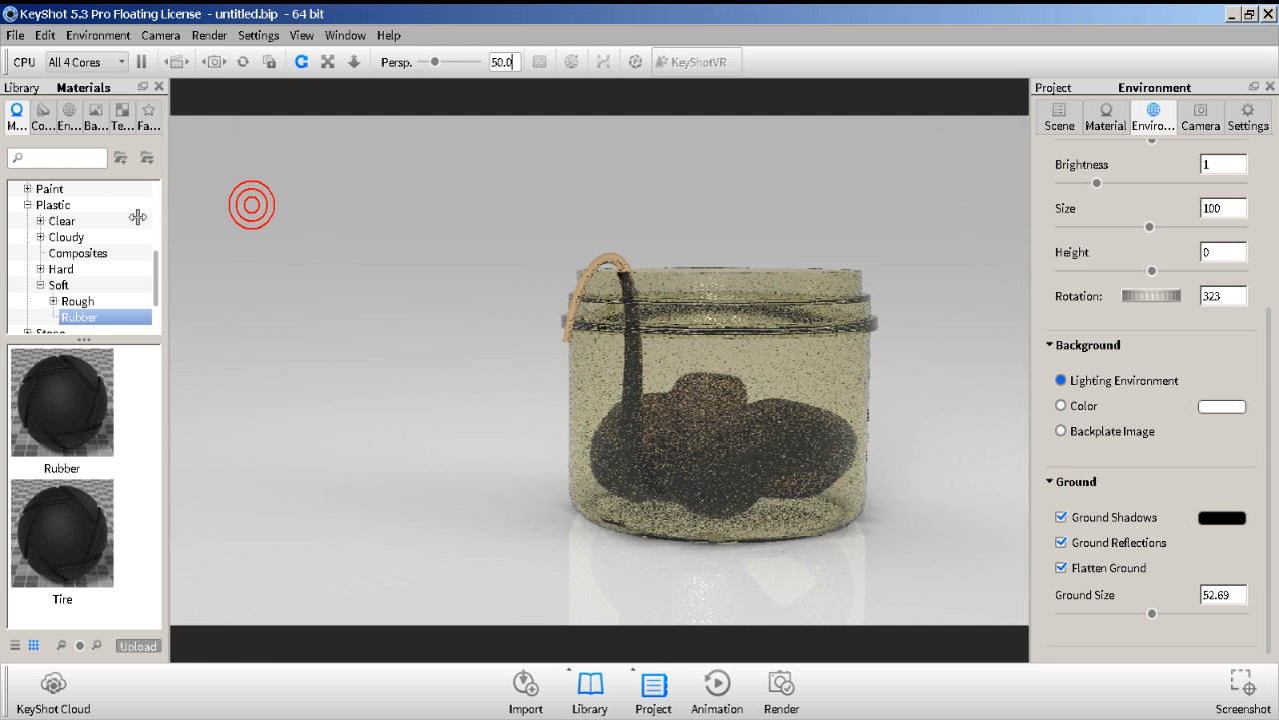
{"action": "left_click", "coordinate": [1028, 289]}
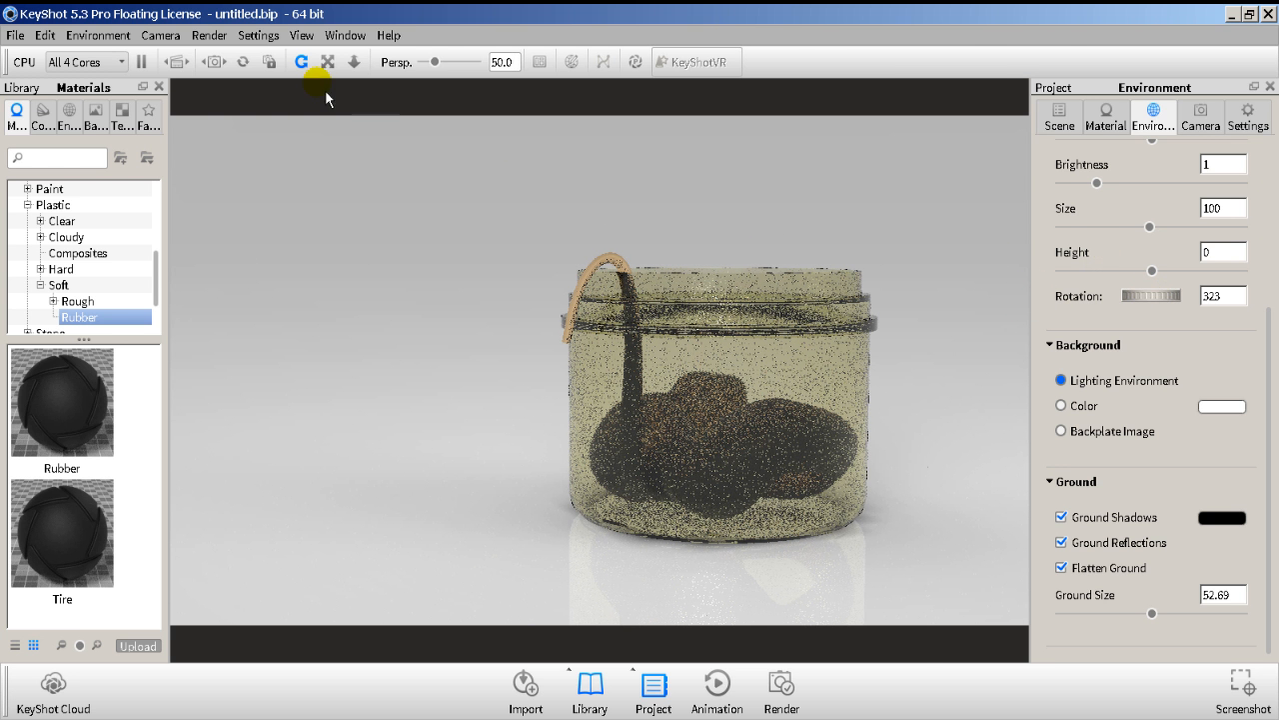
Open the render options and try to change the output from still image to animation.
{"action": "left_click", "coordinate": [209, 35]}
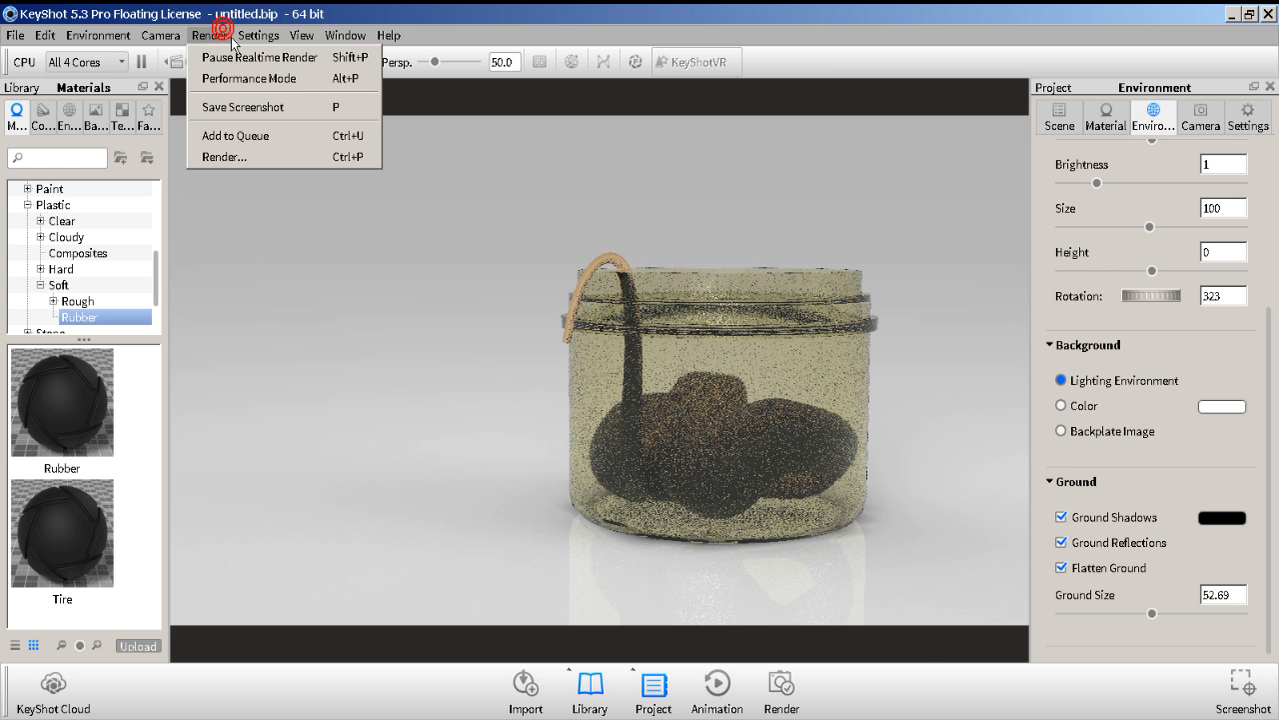
{"action": "left_click", "coordinate": [235, 159]}
{"action": "left_click_drag", "start_coordinate": [673, 64], "coordinate": [1030, 45]}
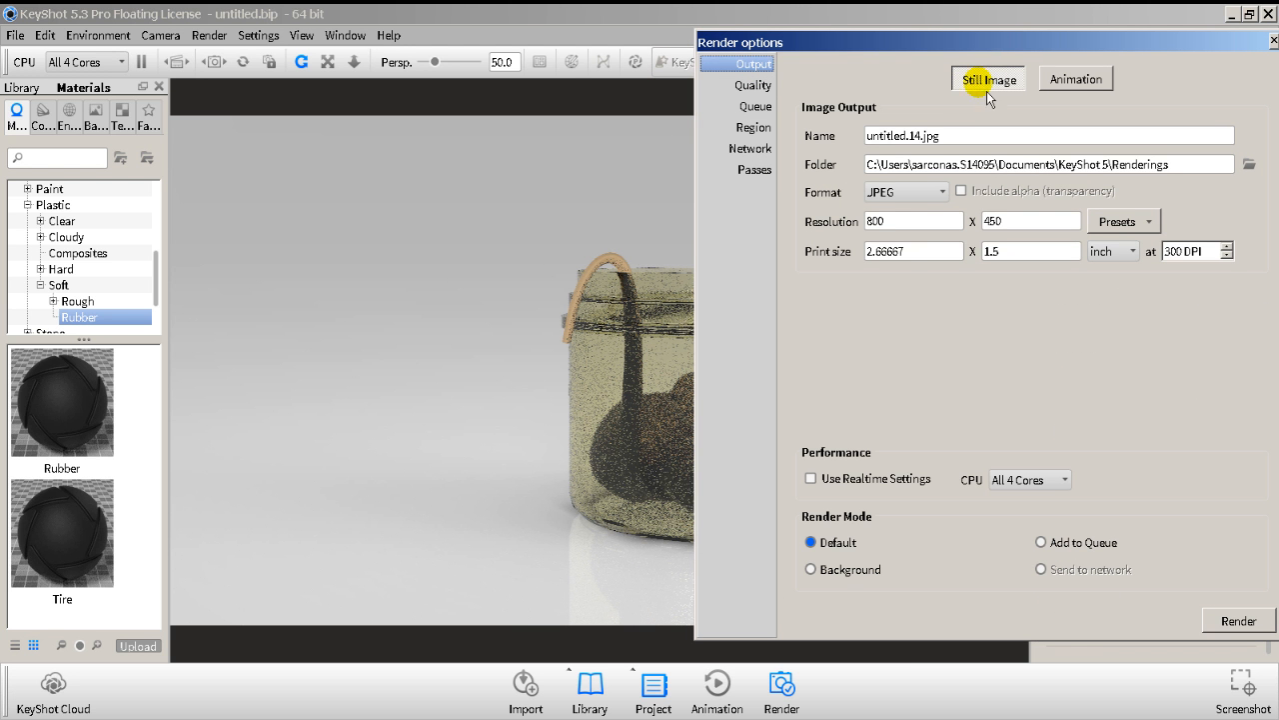
{"action": "left_click", "coordinate": [1066, 80]}
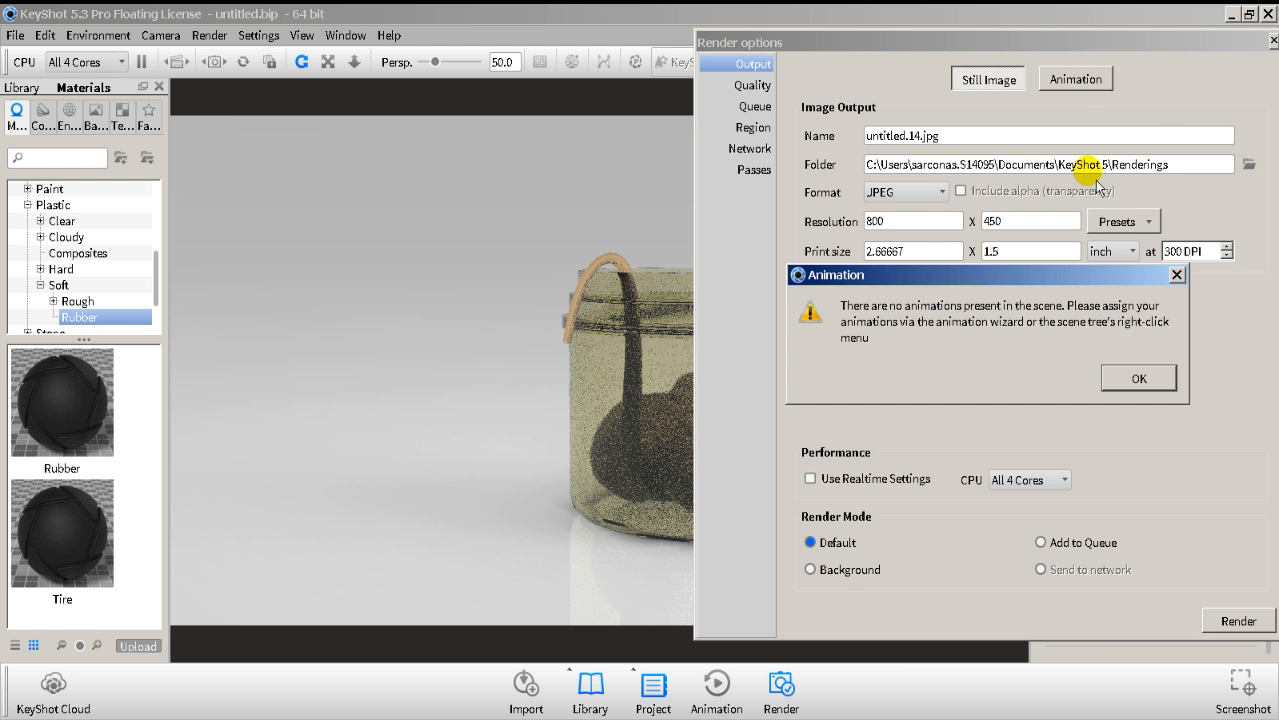
{"action": "left_click", "coordinate": [1138, 377]}
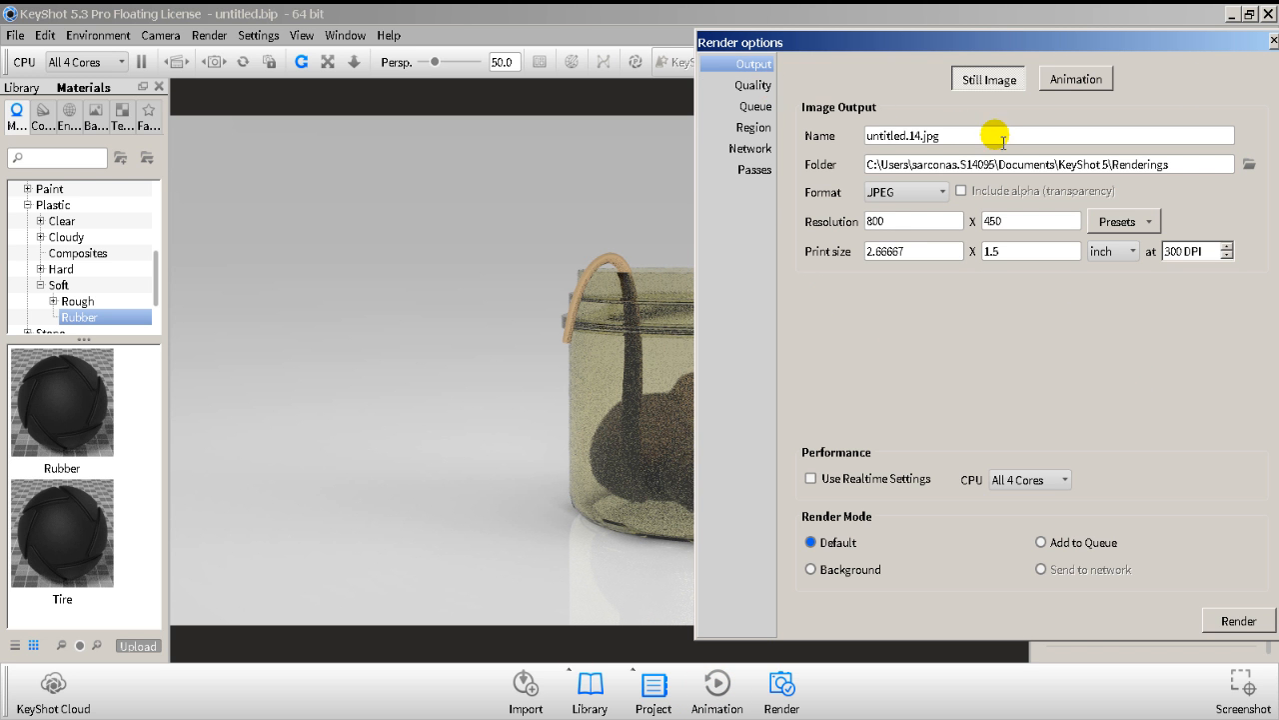
Set the still image output to EXR format at 1920 x 1080 and name the file TentacleOut.
{"action": "left_click", "coordinate": [905, 190]}
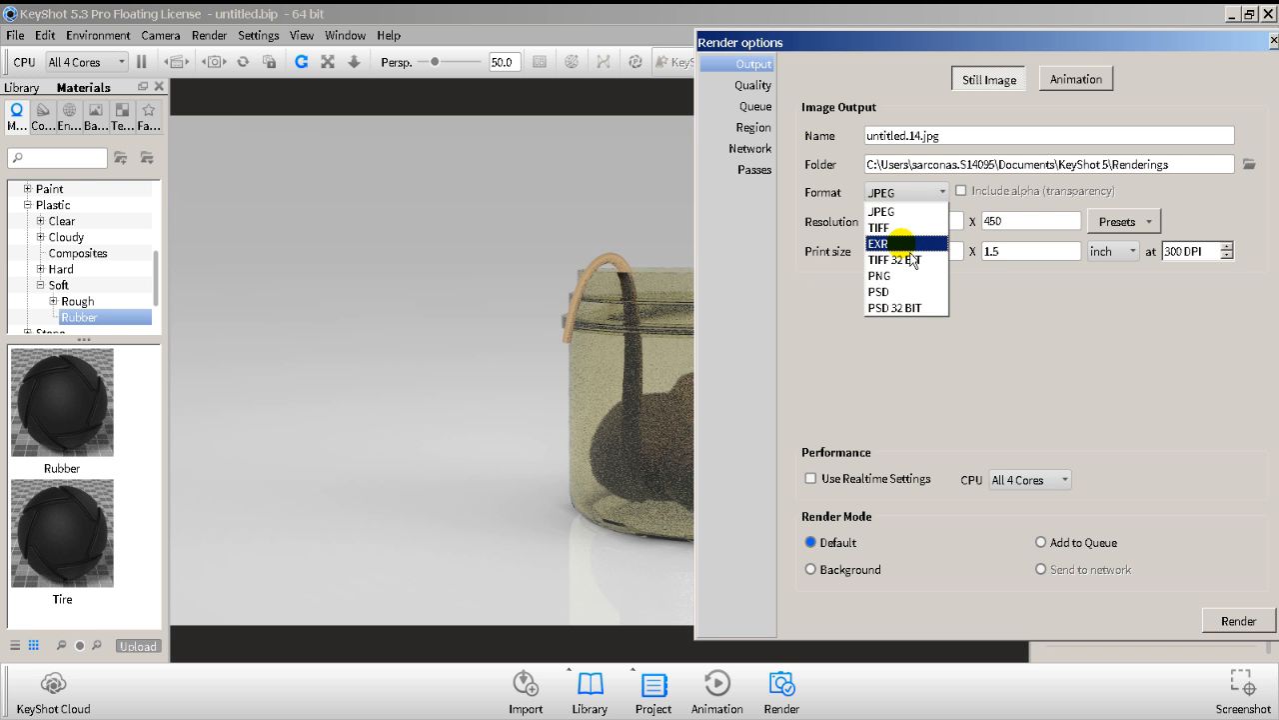
{"action": "left_click", "coordinate": [900, 244]}
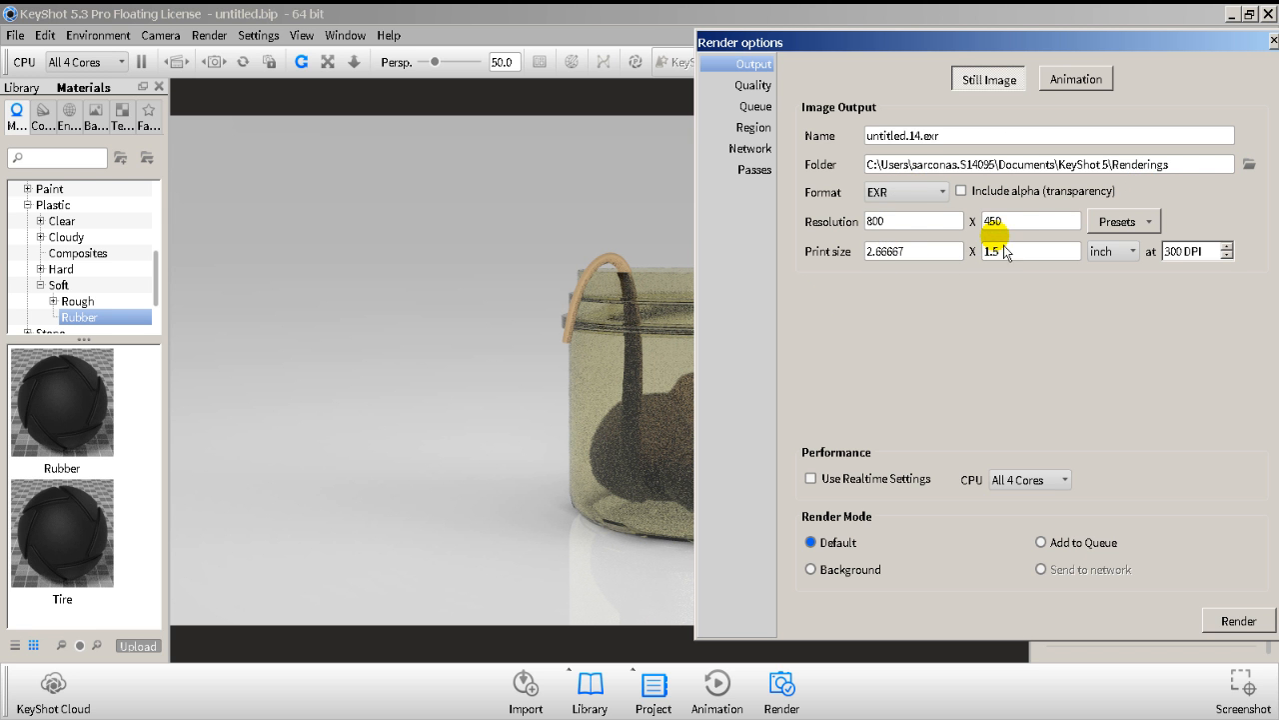
{"action": "left_click", "coordinate": [1138, 222]}
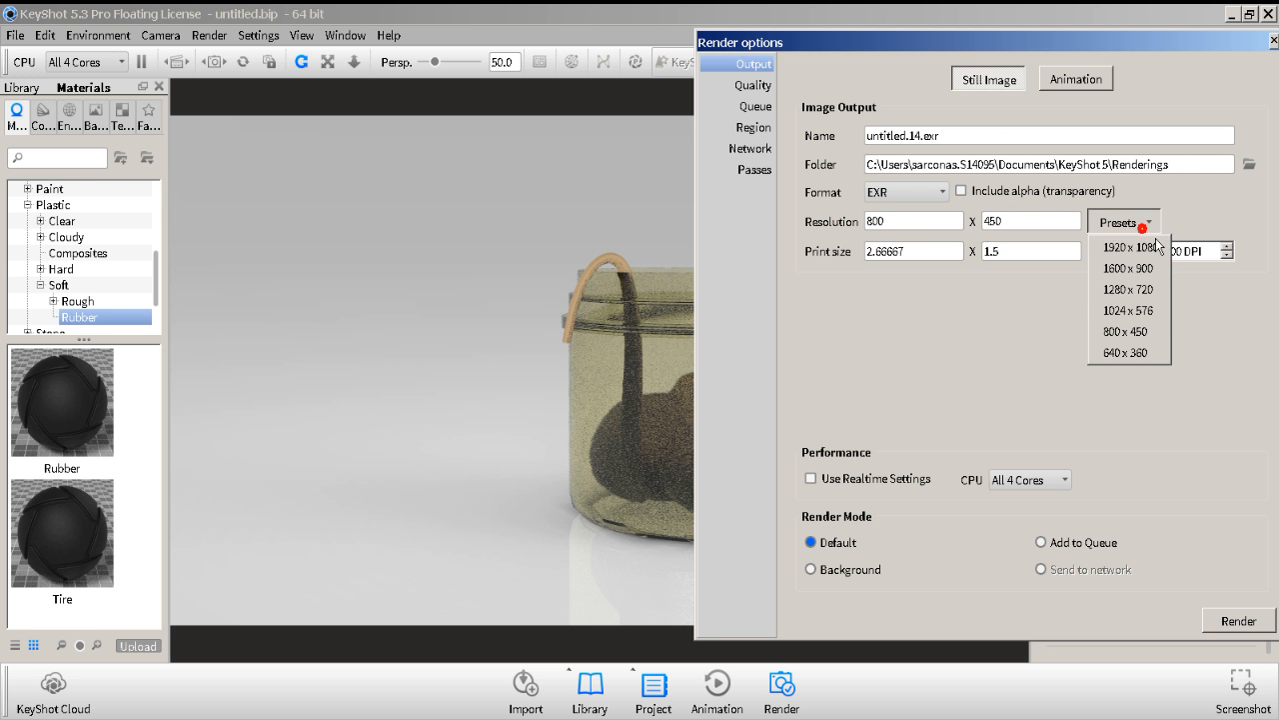
{"action": "left_click", "coordinate": [1139, 248]}
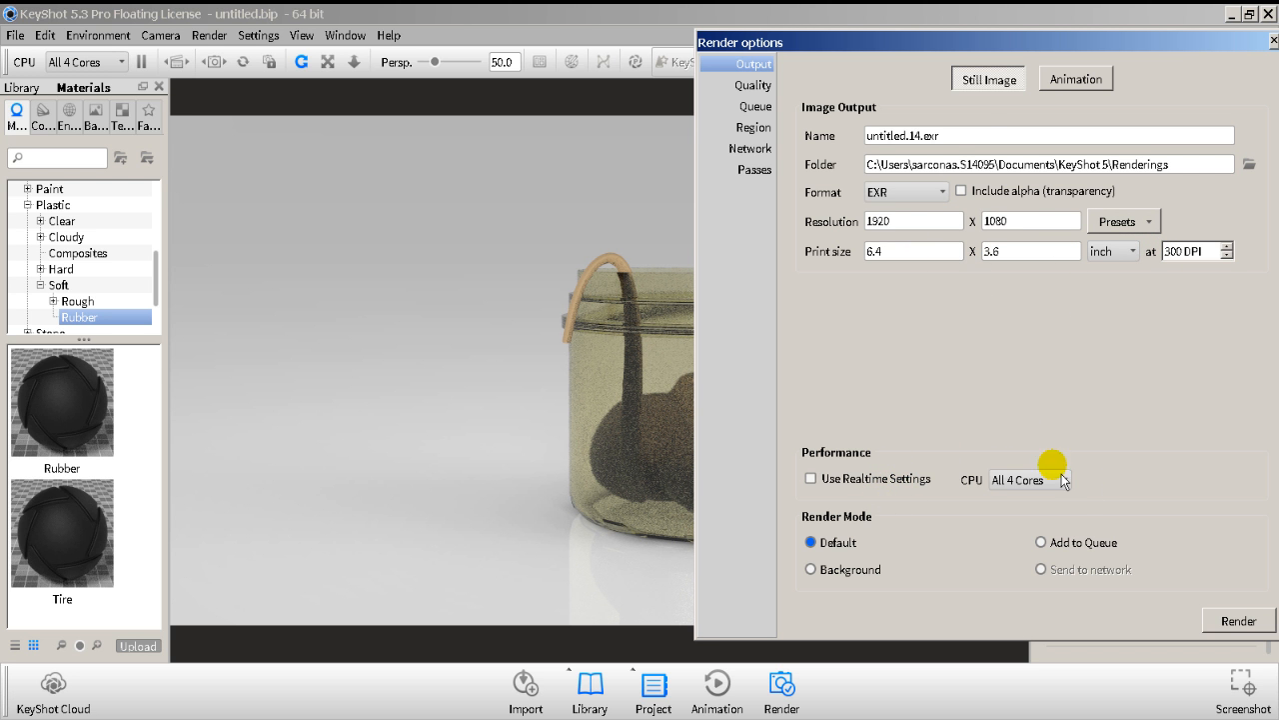
{"action": "triple_click", "coordinate": [980, 134]}
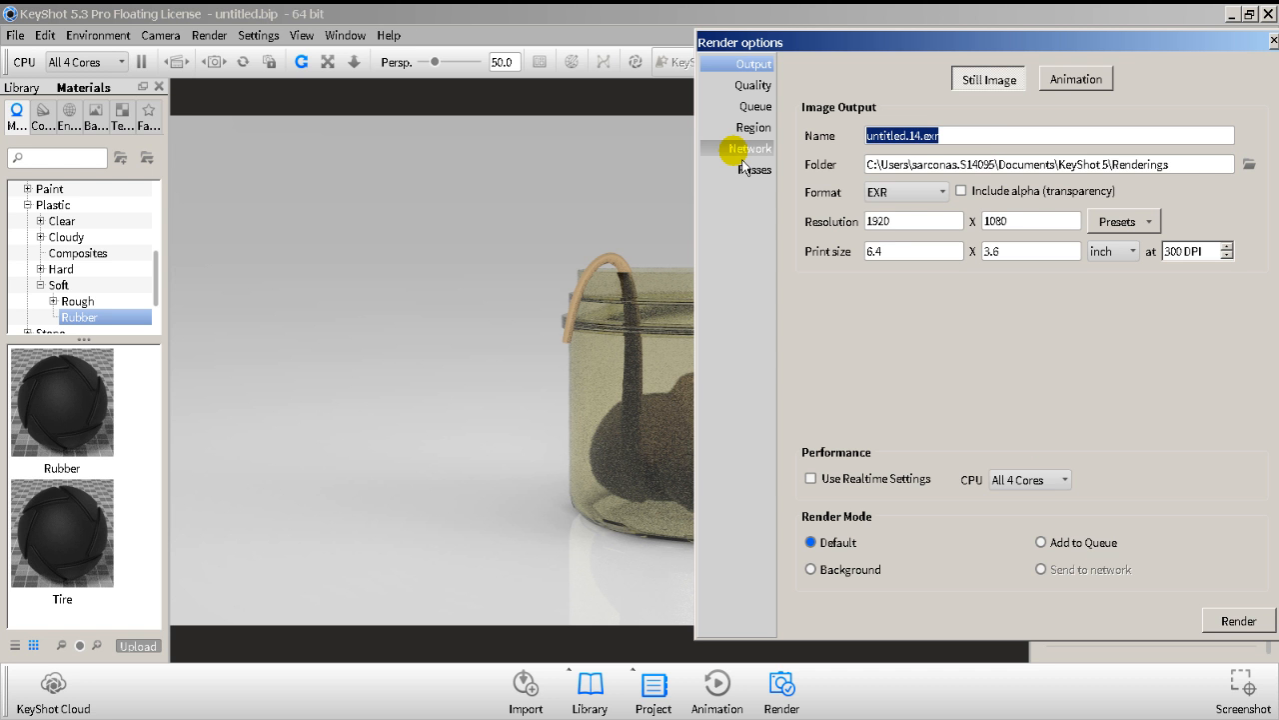
{"action": "type", "text": "TentacleOut"}
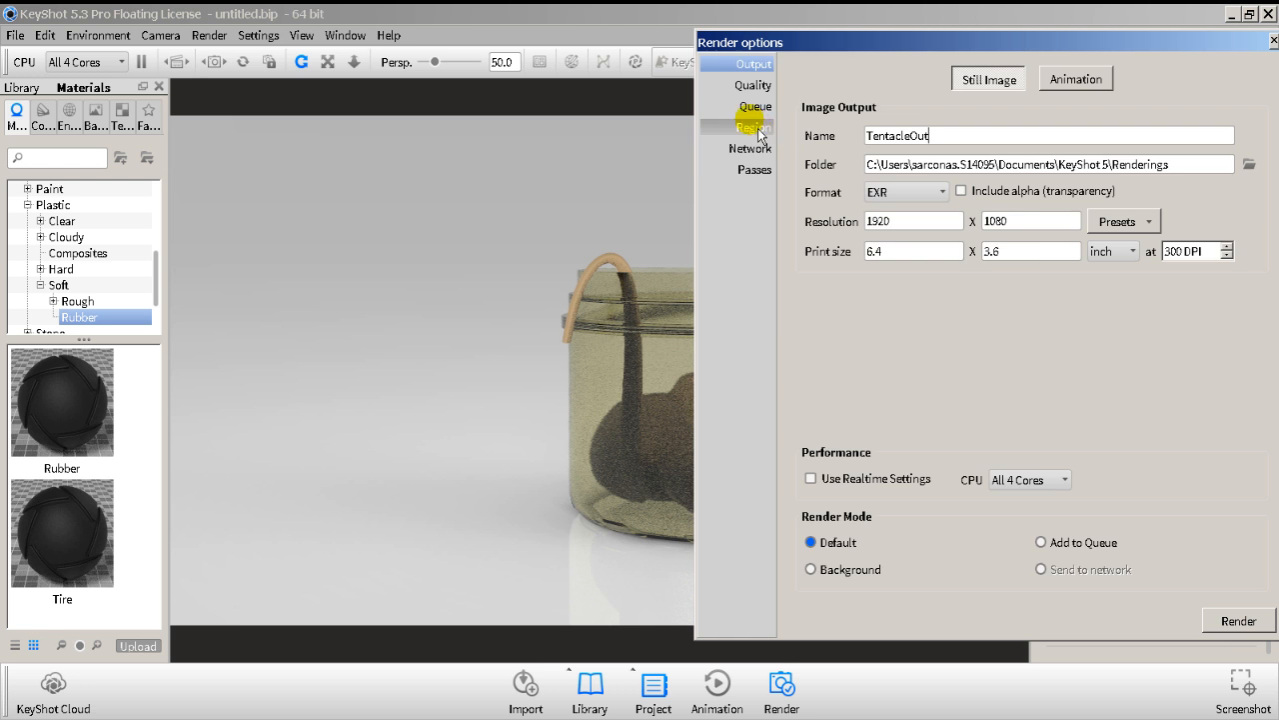
Switch the render quality from advanced control to Maximum samples.
{"action": "left_click", "coordinate": [751, 87]}
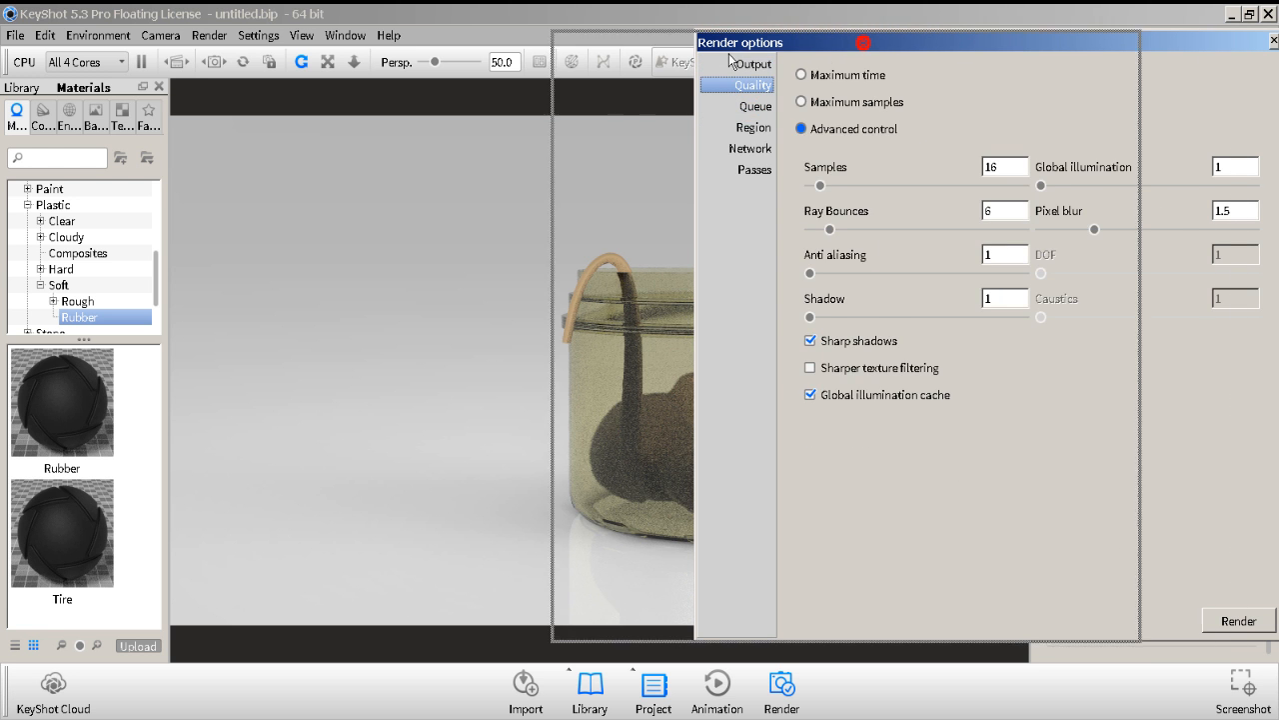
{"action": "left_click_drag", "start_coordinate": [871, 51], "coordinate": [721, 52]}
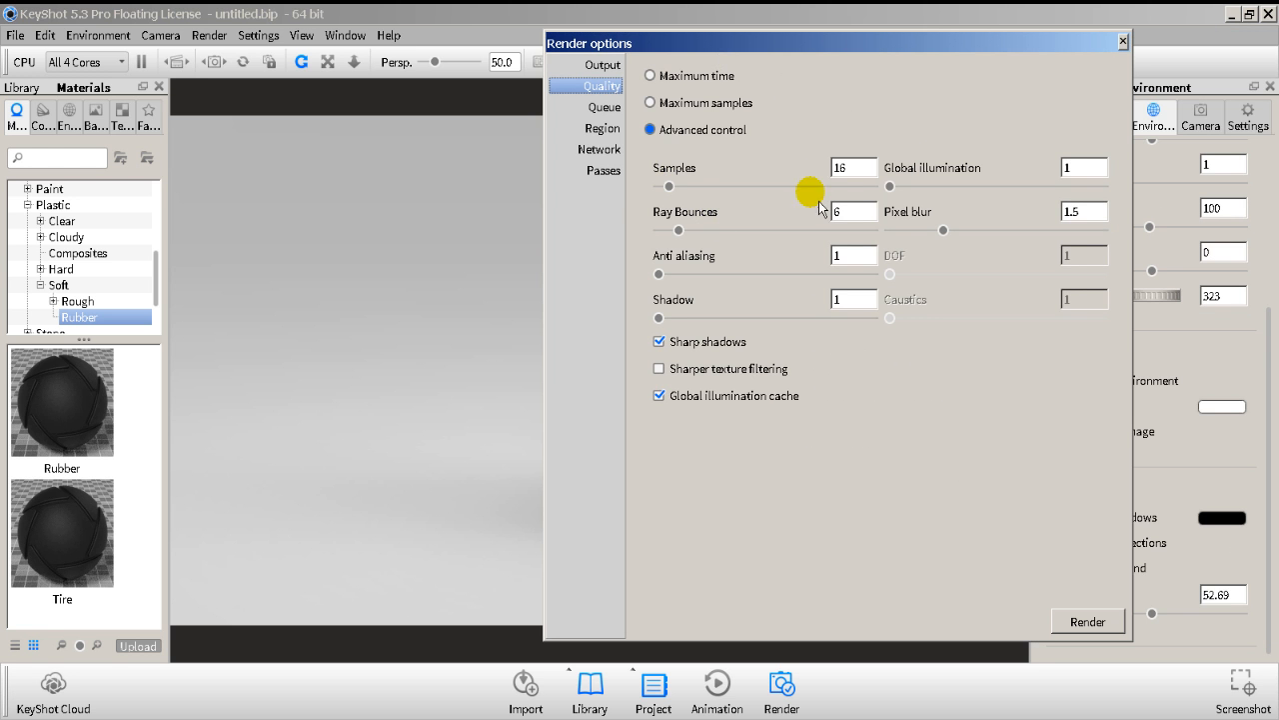
{"action": "left_click", "coordinate": [696, 106]}
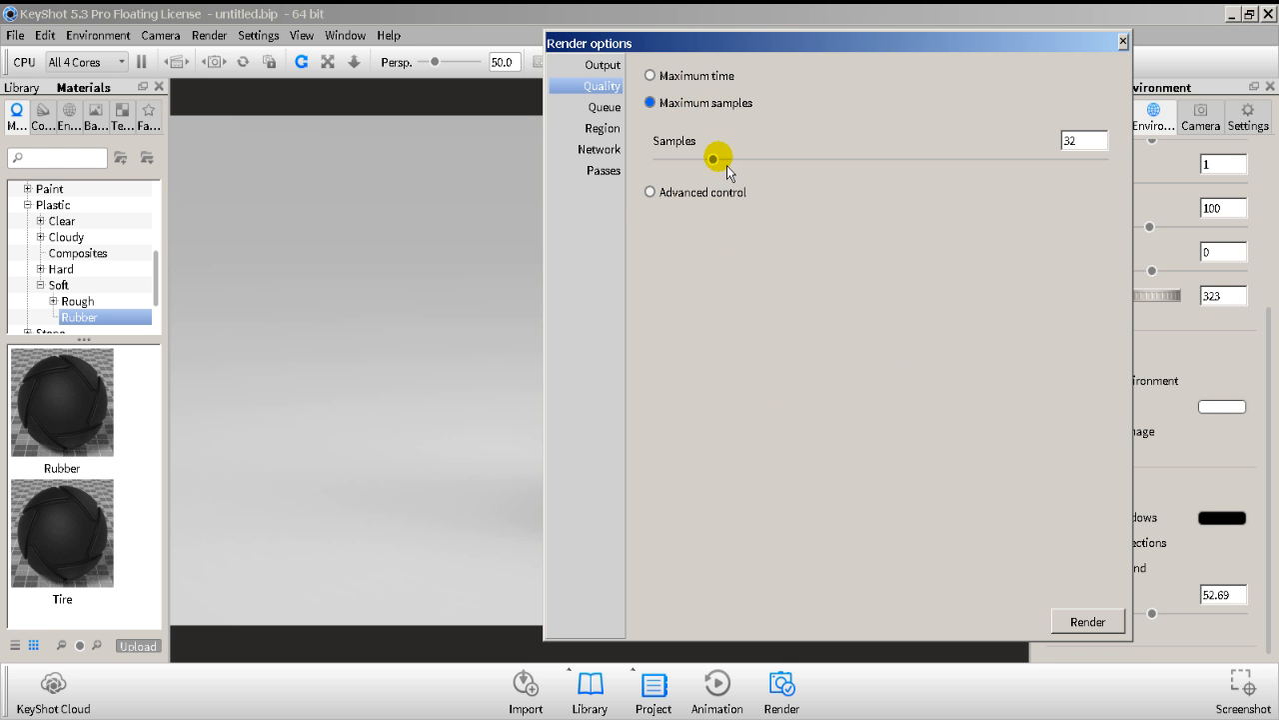
{"action": "left_click_drag", "start_coordinate": [727, 41], "coordinate": [693, 44]}
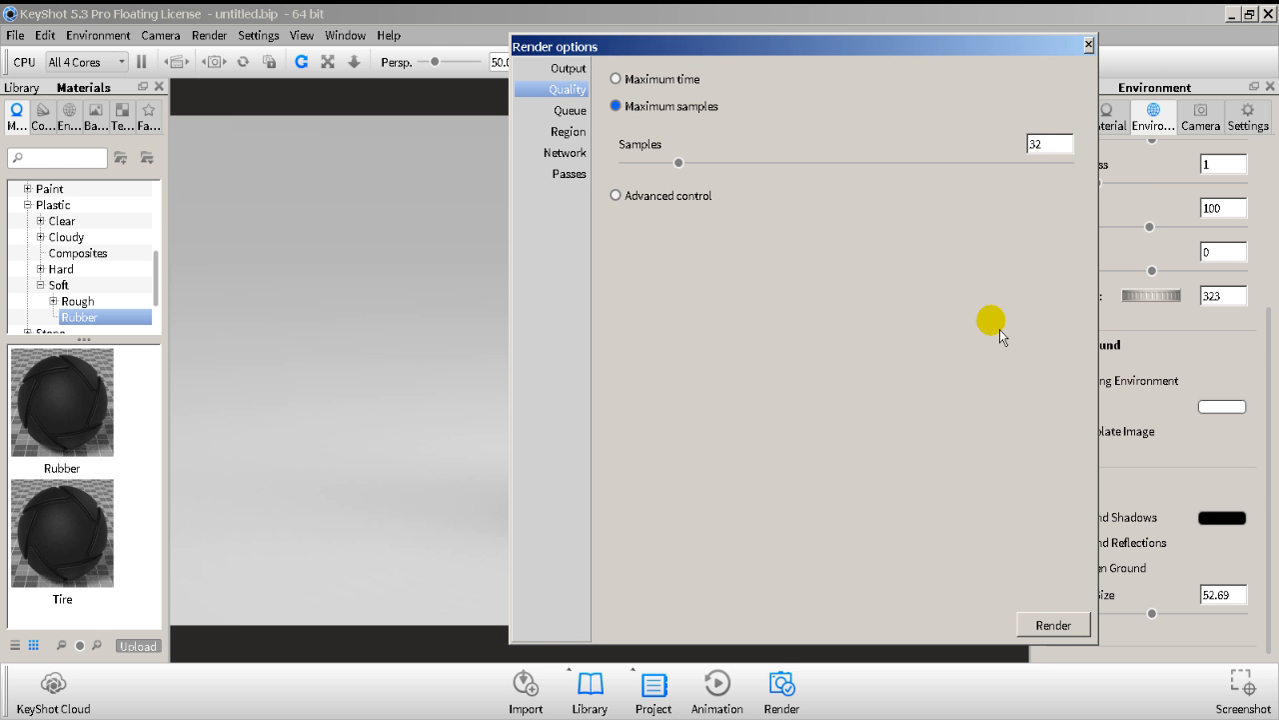
Review the queue, region and network settings of the render options.
{"action": "left_click", "coordinate": [577, 110]}
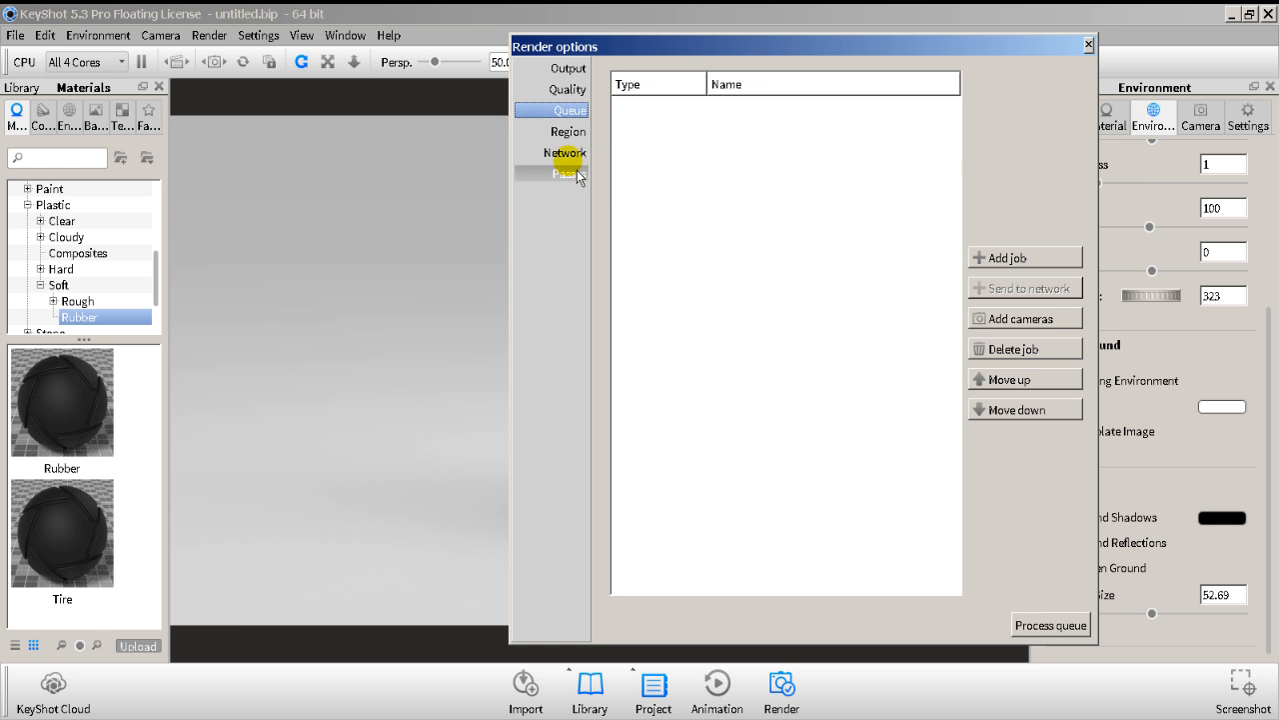
{"action": "left_click", "coordinate": [582, 136]}
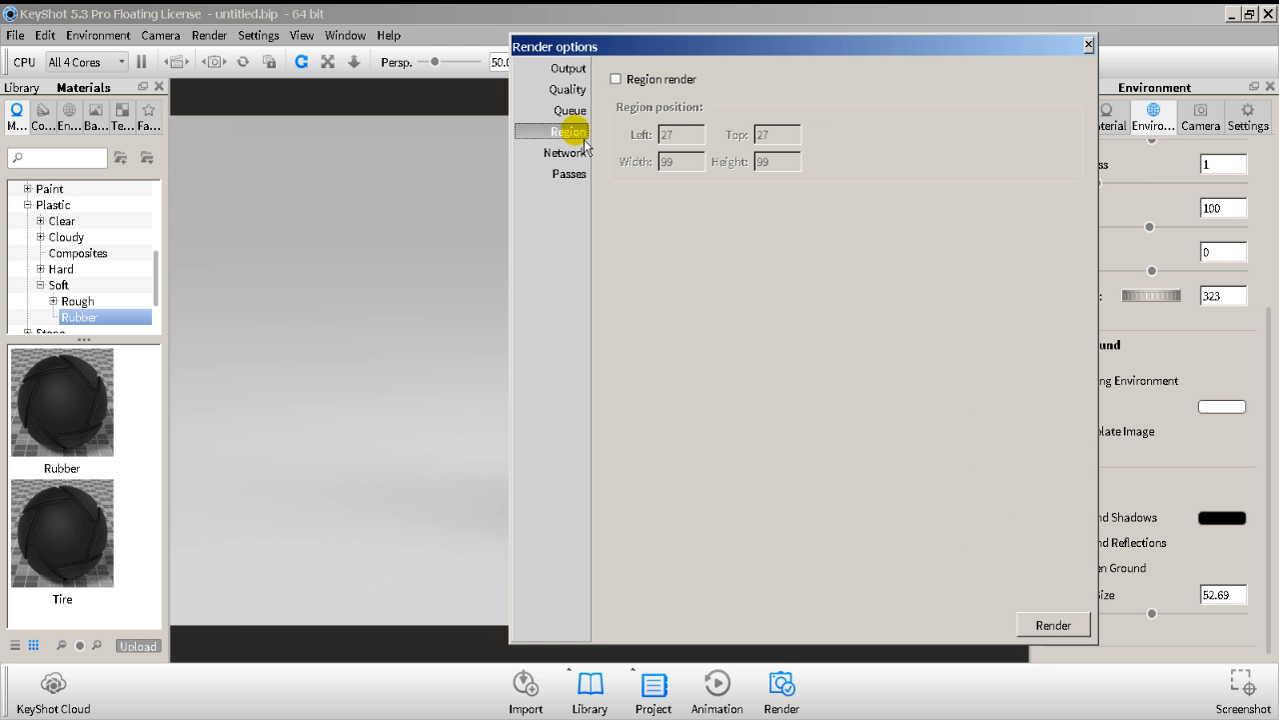
{"action": "left_click", "coordinate": [566, 153]}
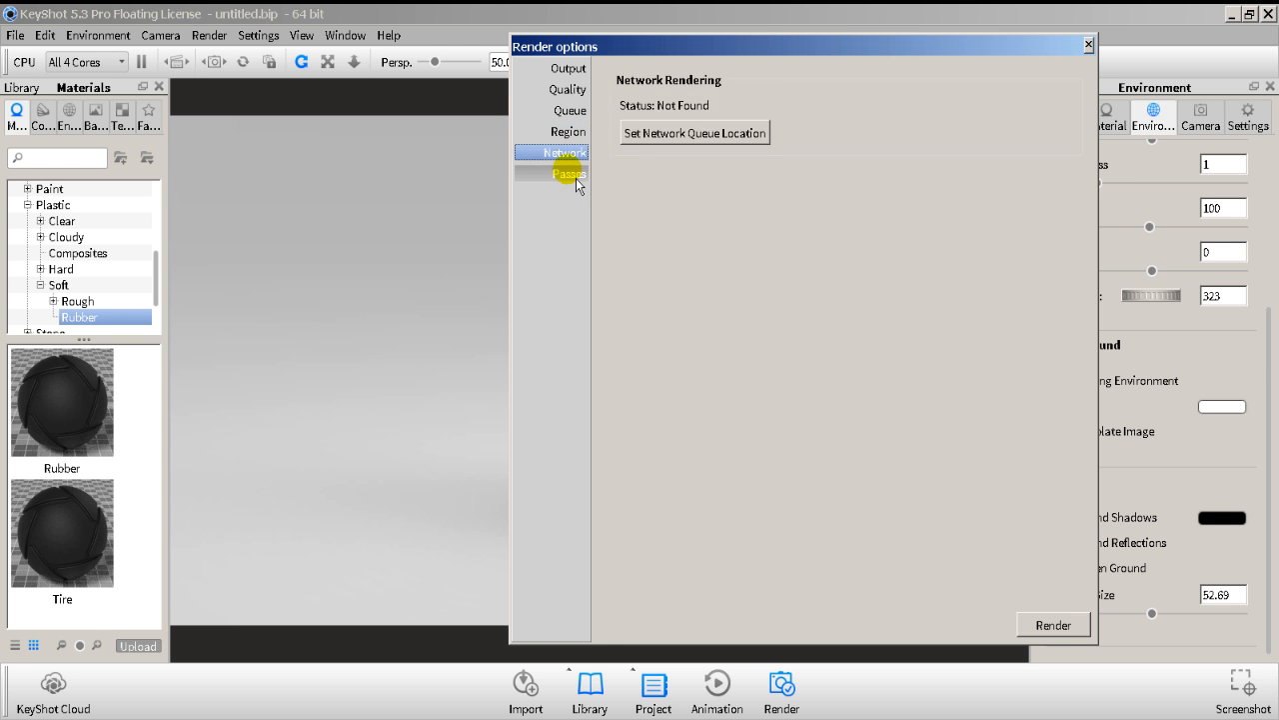
Enable the depth, geometric normal, clown and render layers output passes, and close the render options.
{"action": "left_click", "coordinate": [572, 175]}
{"action": "left_click_drag", "start_coordinate": [775, 44], "coordinate": [983, 56]}
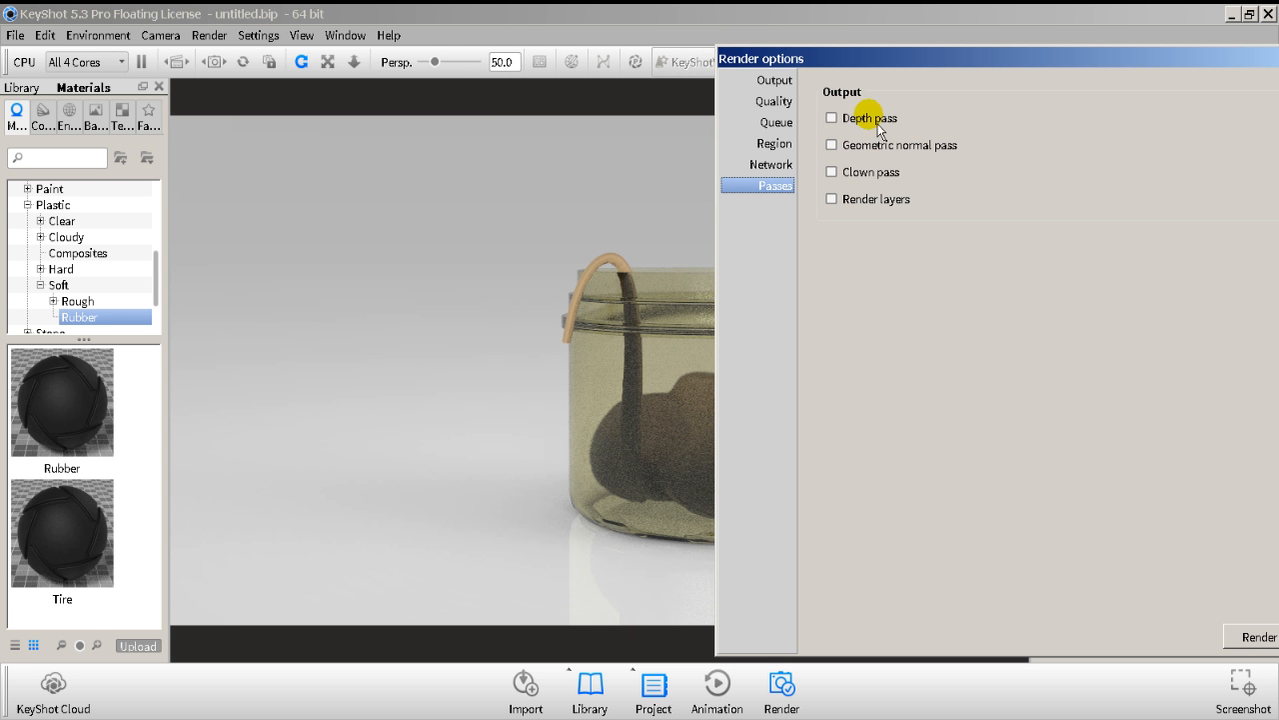
{"action": "left_click", "coordinate": [868, 118]}
{"action": "left_click", "coordinate": [831, 172]}
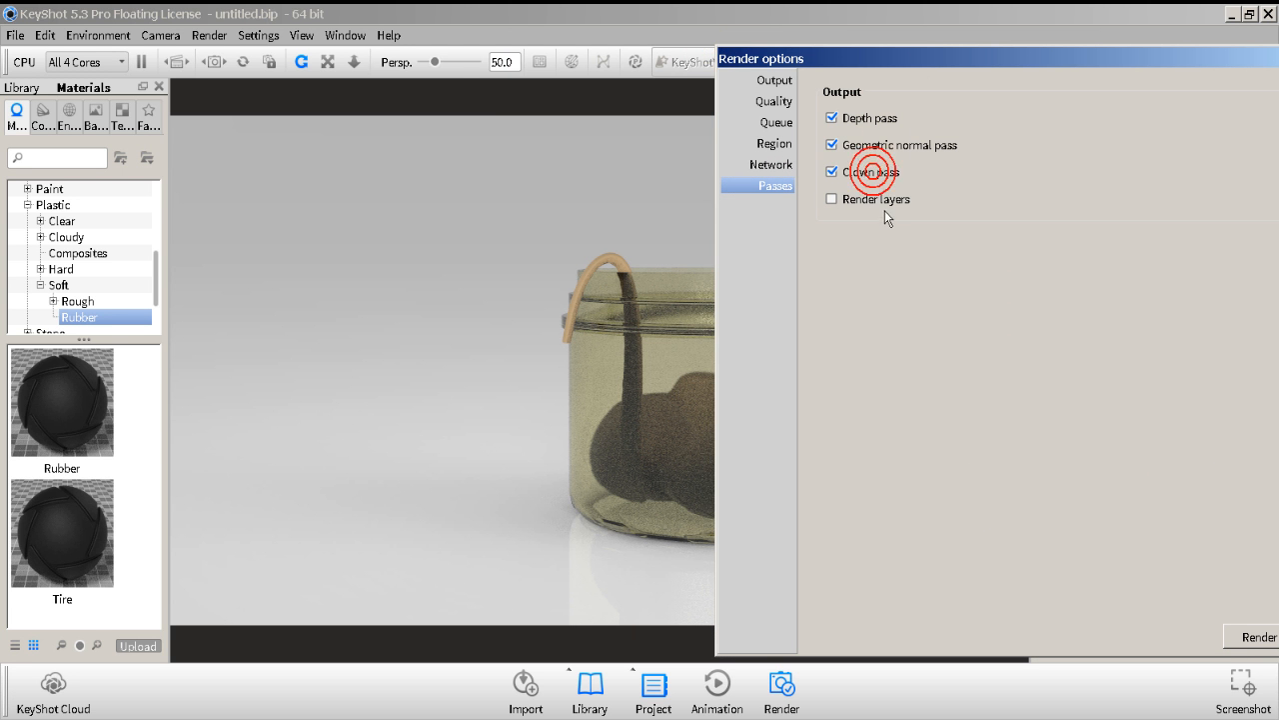
{"action": "left_click", "coordinate": [874, 199]}
{"action": "left_click_drag", "start_coordinate": [914, 57], "coordinate": [476, 66]}
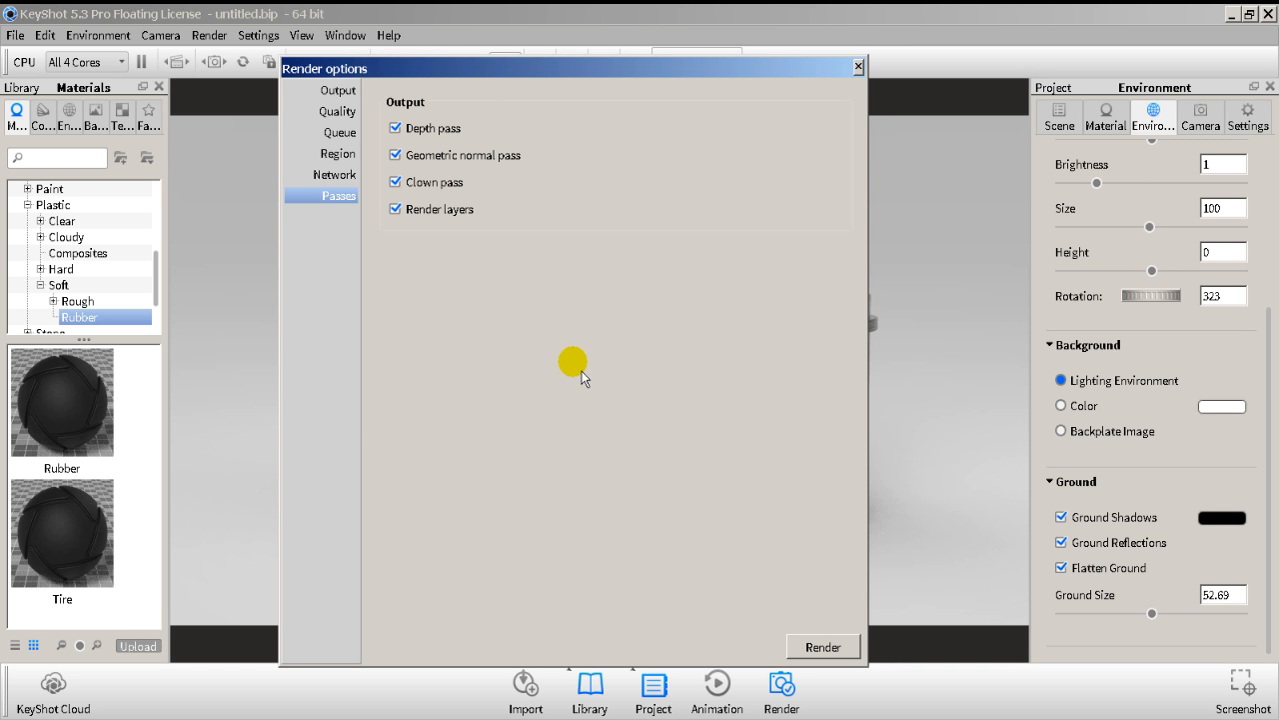
{"action": "left_click", "coordinate": [858, 67]}
Reopen the render options to review the selected output passes, and close them without rendering.
{"action": "left_click", "coordinate": [226, 35]}
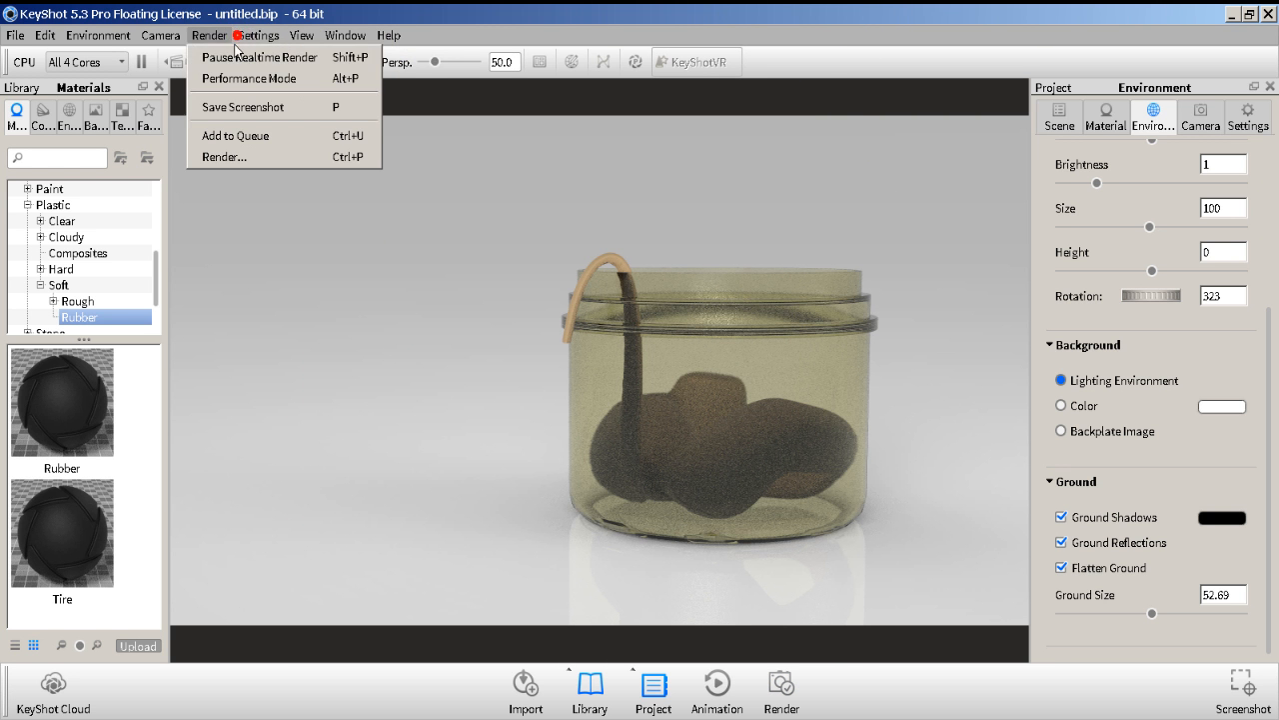
{"action": "left_click", "coordinate": [225, 157]}
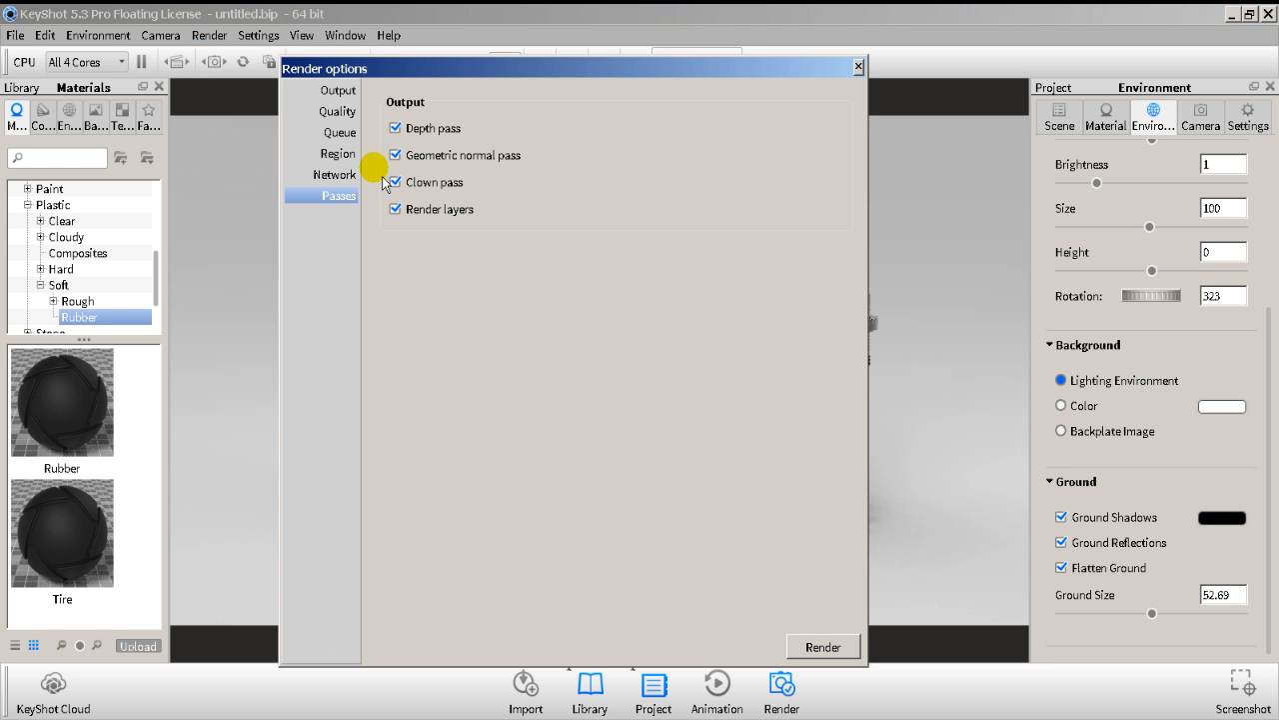
{"action": "left_click", "coordinate": [859, 68]}
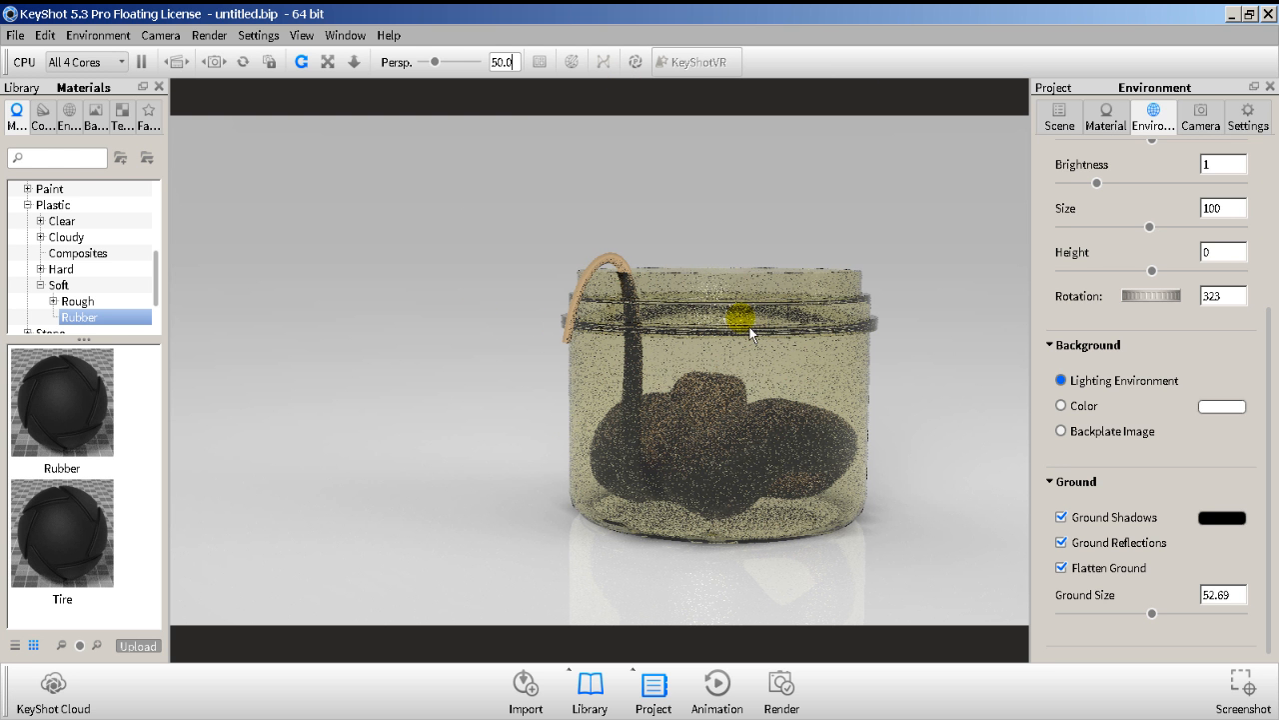
{"action": "left_click", "coordinate": [302, 36]}
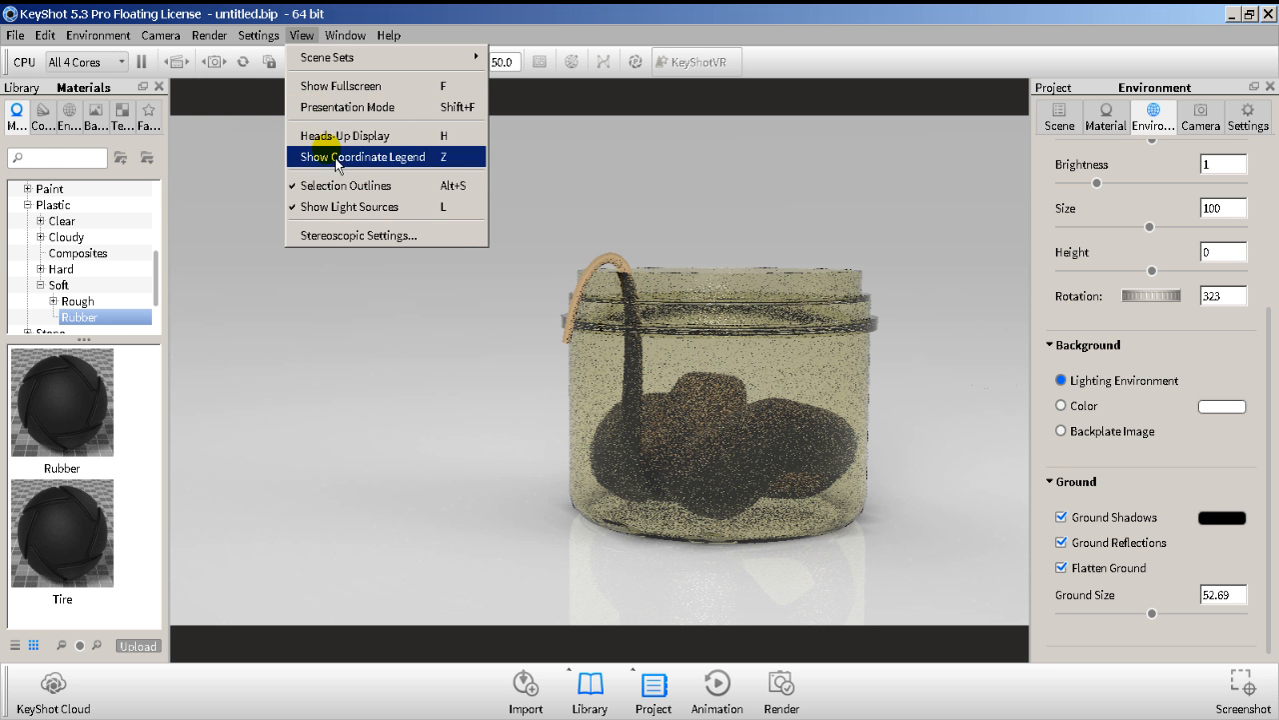
{"action": "mouse_move", "coordinate": [343, 40]}
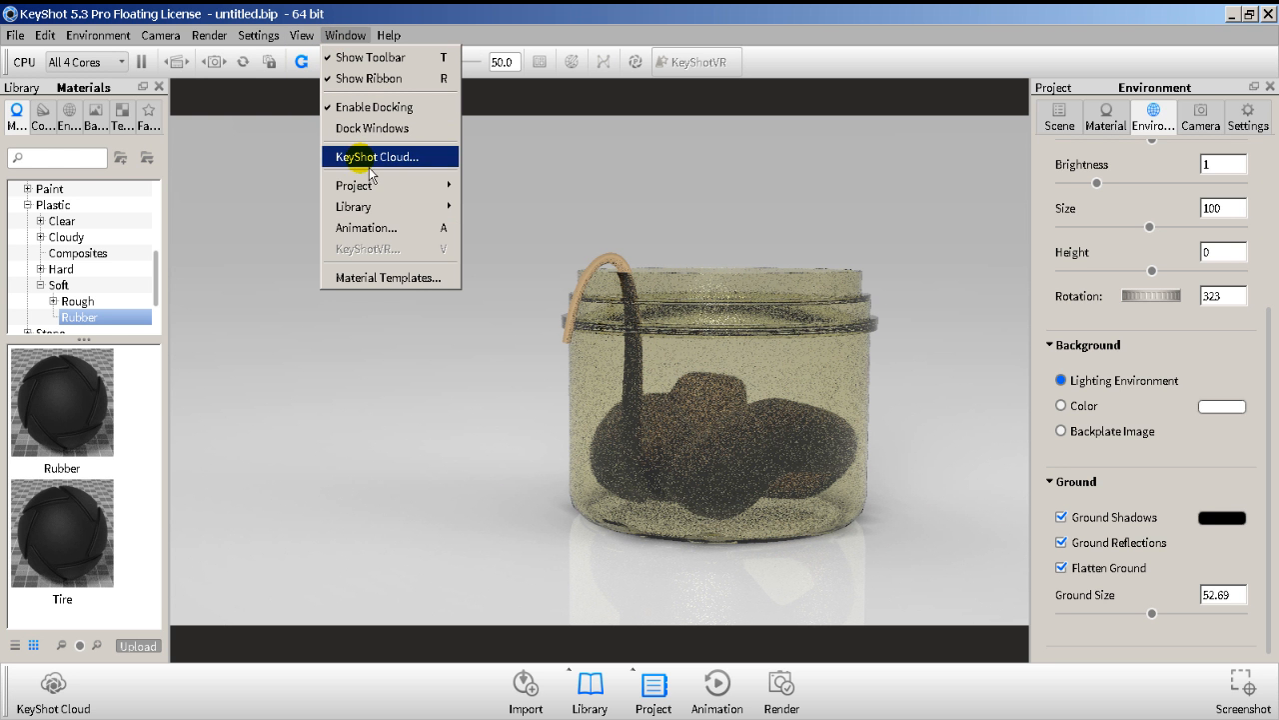
{"action": "mouse_move", "coordinate": [369, 215]}
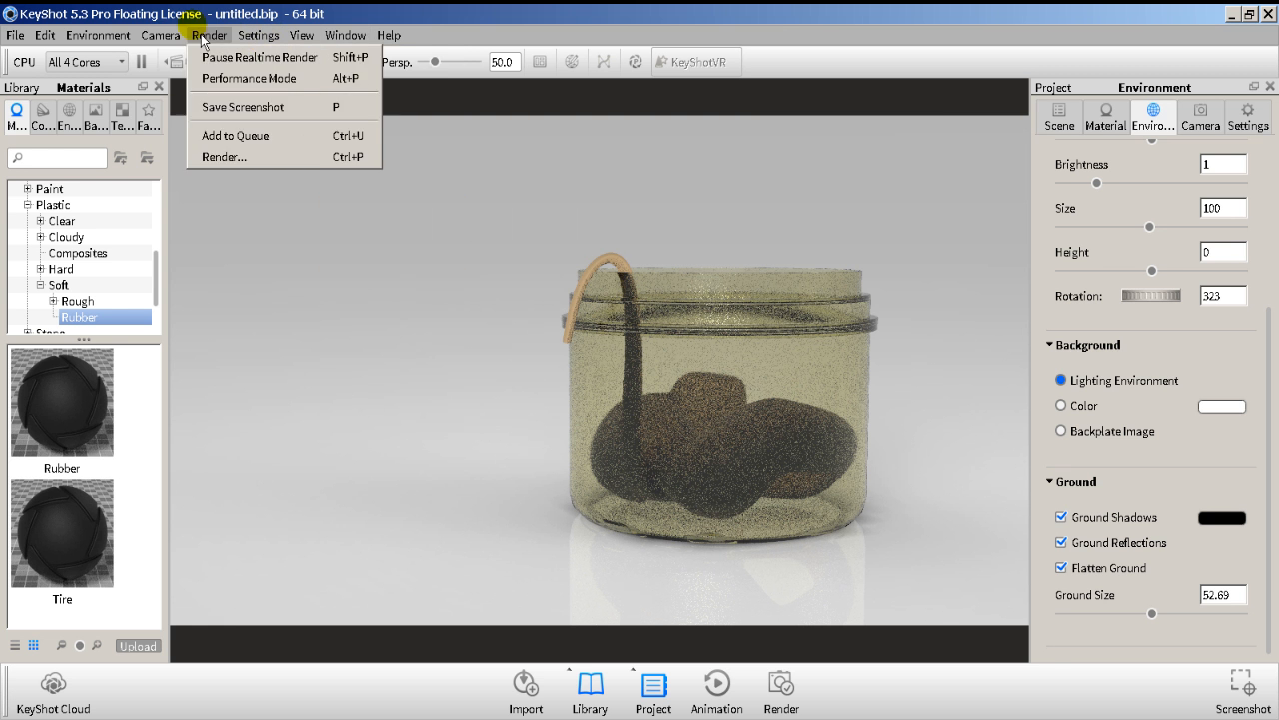
{"action": "mouse_move", "coordinate": [168, 44]}
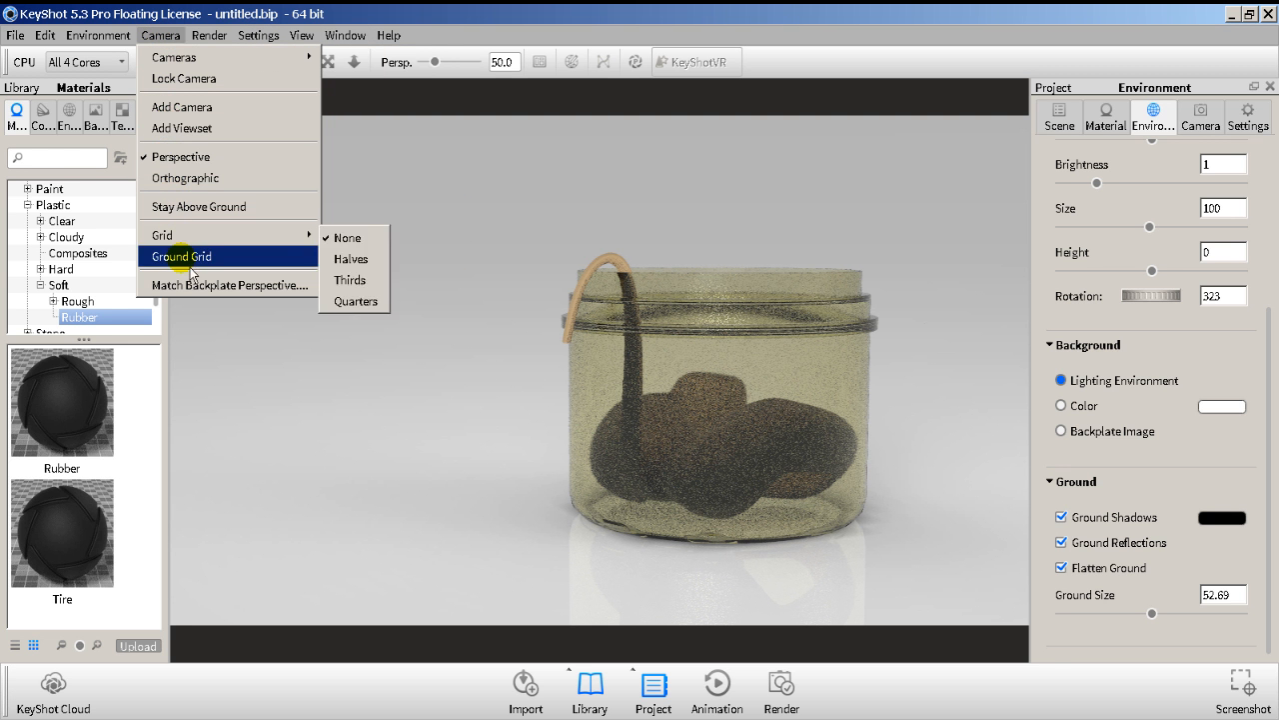
{"action": "mouse_move", "coordinate": [100, 34]}
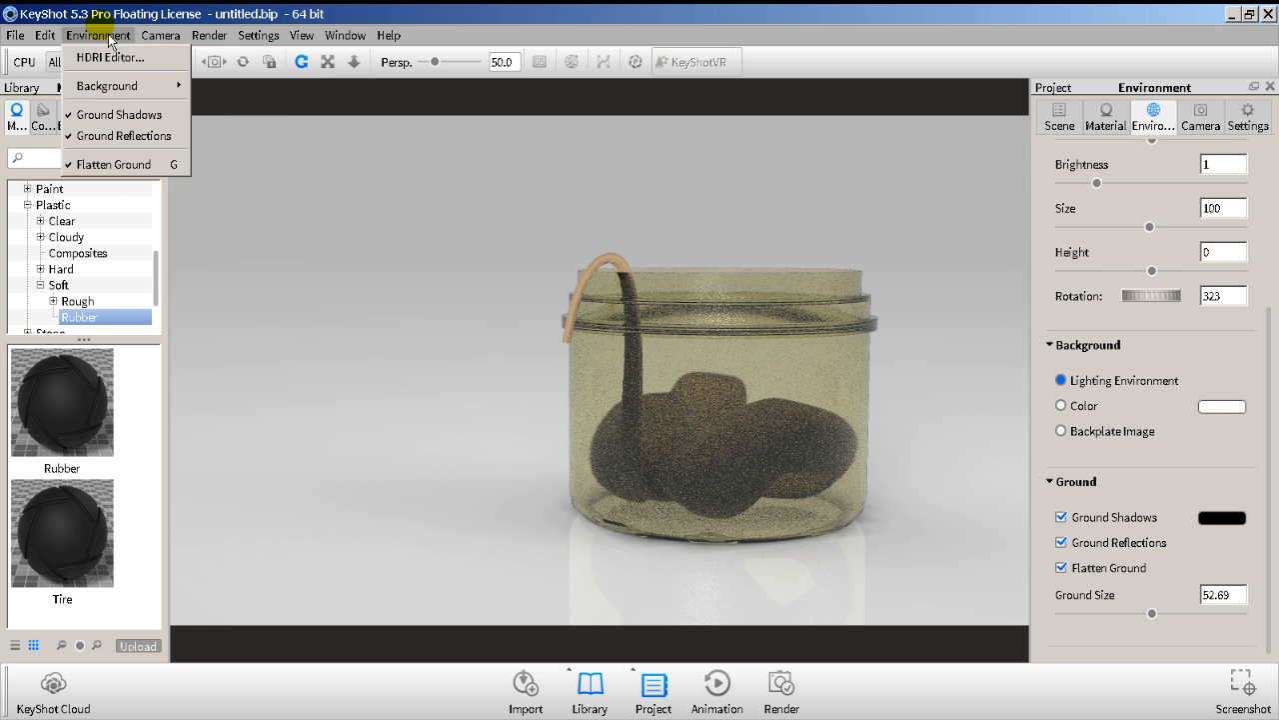
{"action": "mouse_move", "coordinate": [135, 87]}
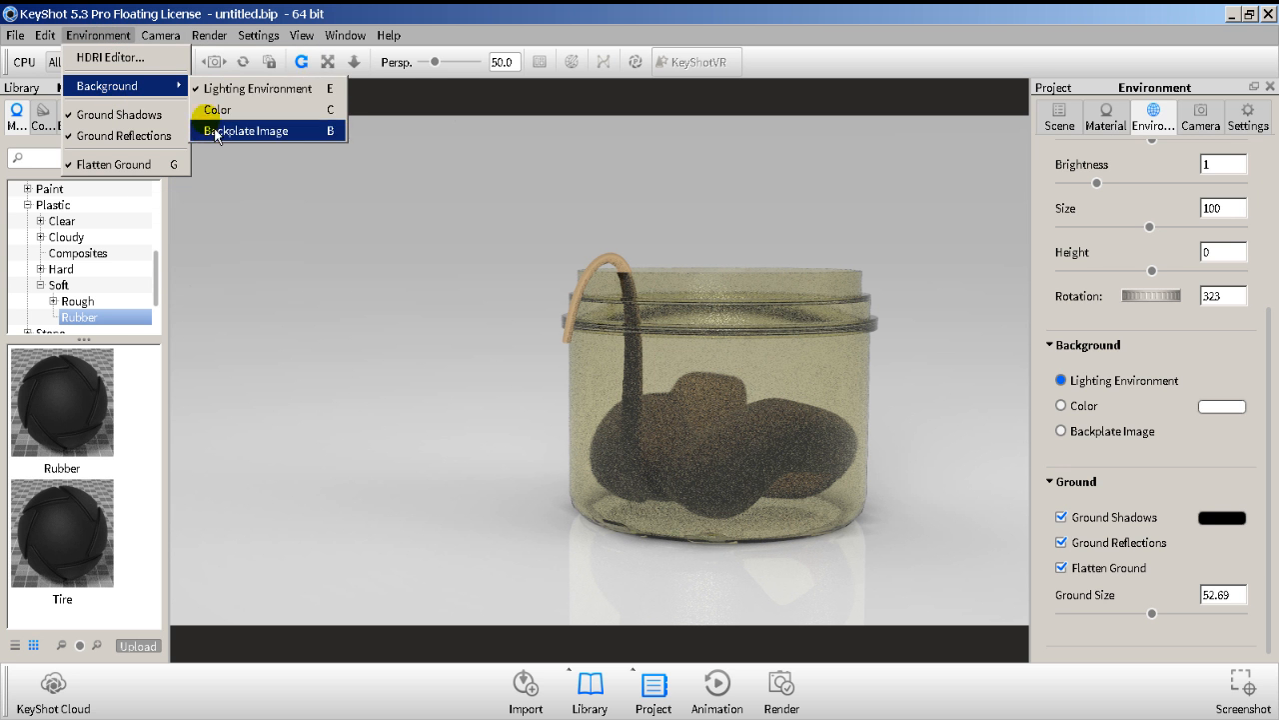
Go through the camera and real-time project settings, and toggle Global Illumination off and back on to preview its effect.
{"action": "mouse_move", "coordinate": [45, 35]}
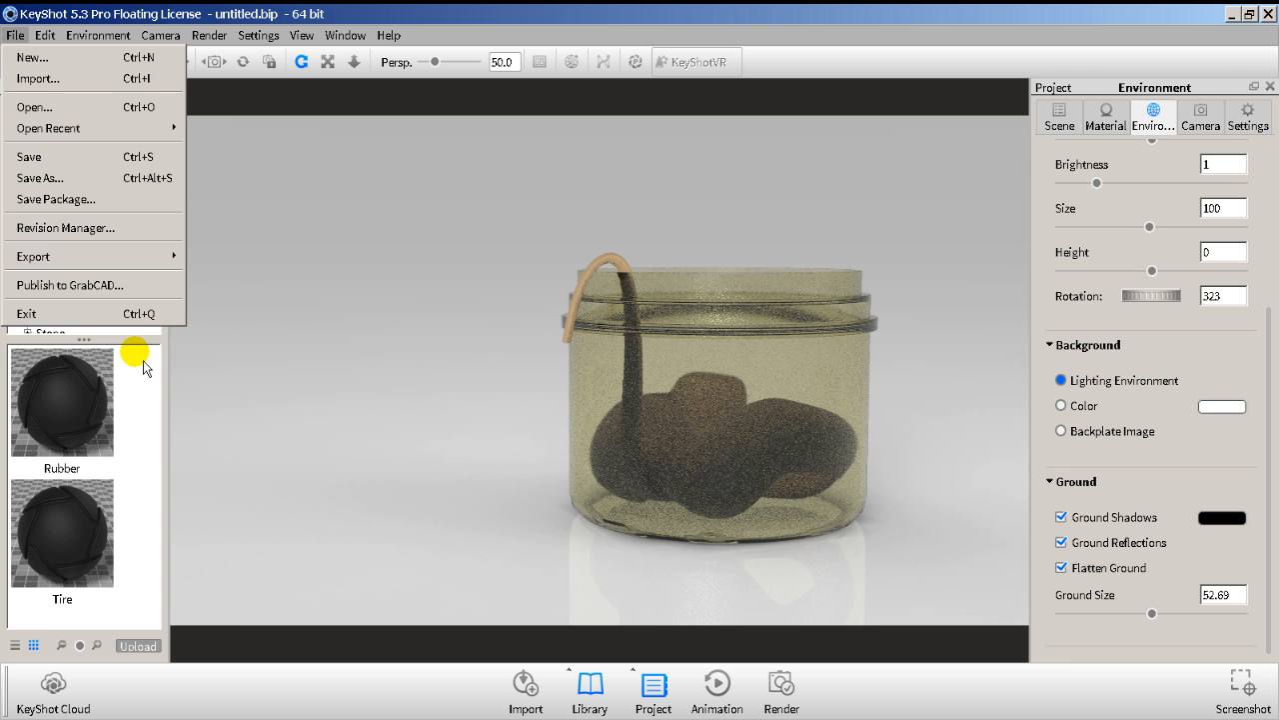
{"action": "left_click", "coordinate": [1203, 118]}
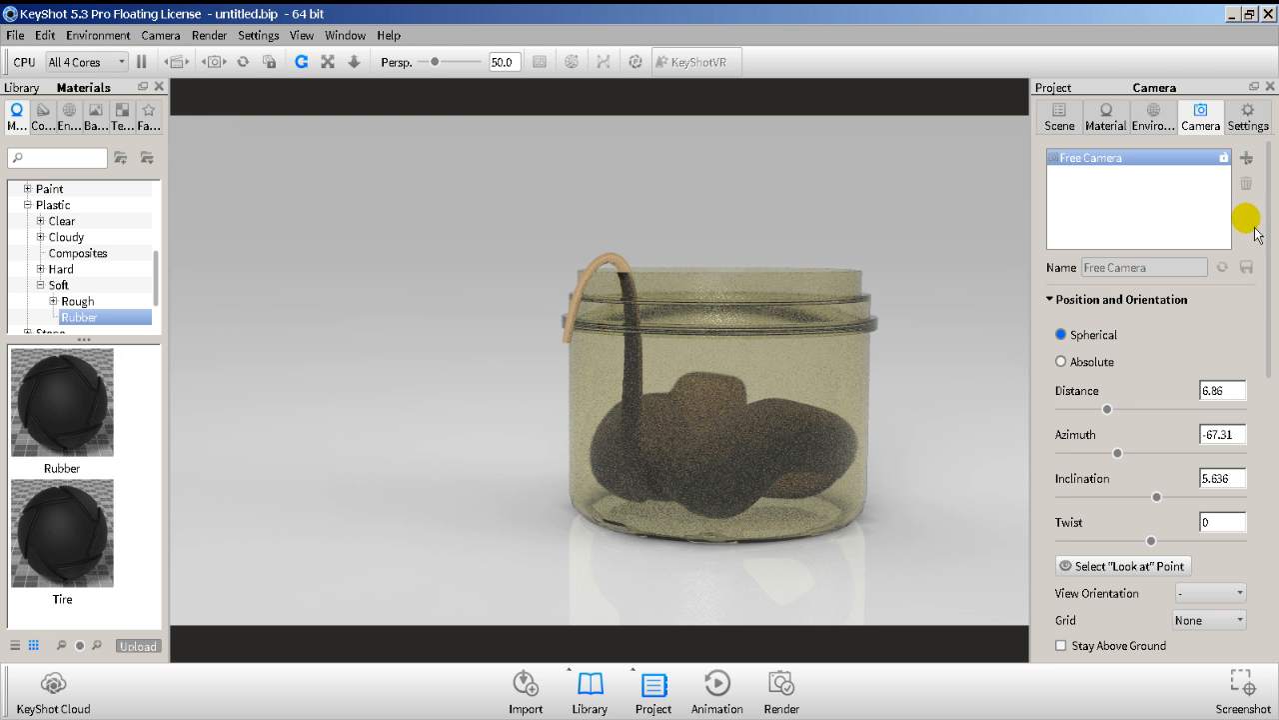
{"action": "left_click", "coordinate": [1247, 118]}
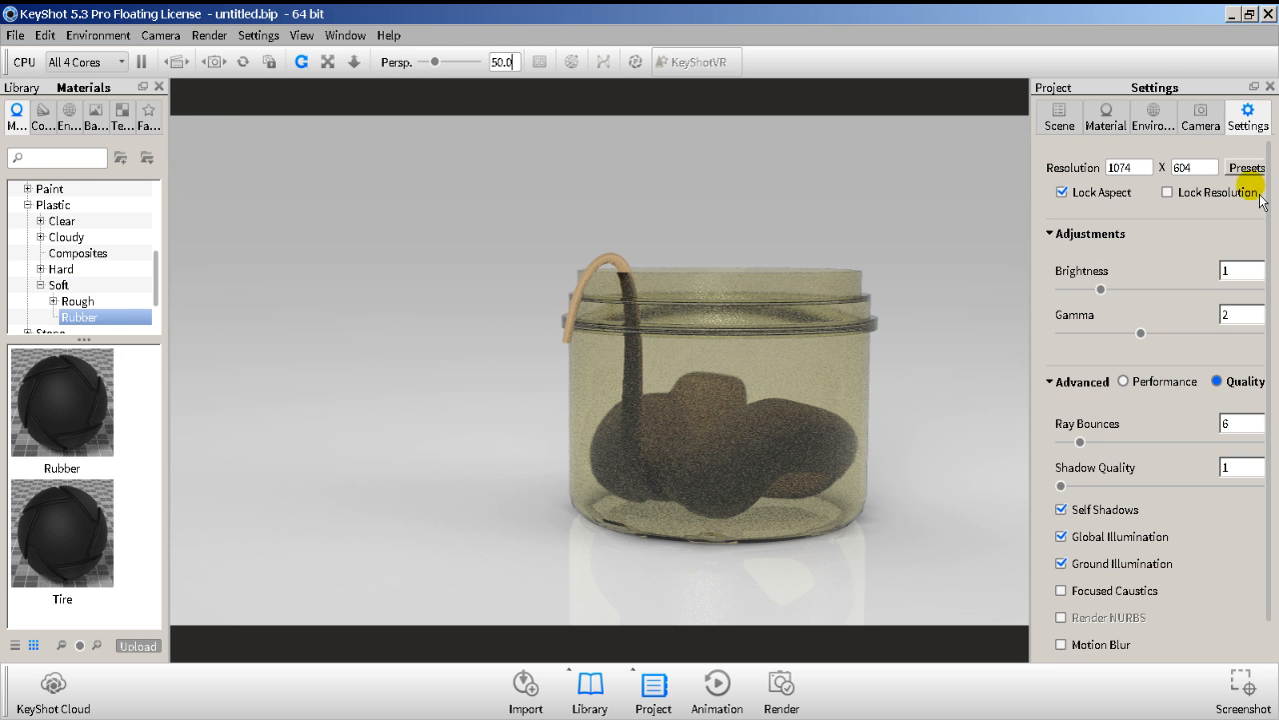
{"action": "mouse_move", "coordinate": [1268, 182]}
{"action": "left_mouse_down"}
{"action": "mouse_move", "coordinate": [1274, 291]}
{"action": "mouse_move", "coordinate": [1267, 206]}
{"action": "left_mouse_up"}
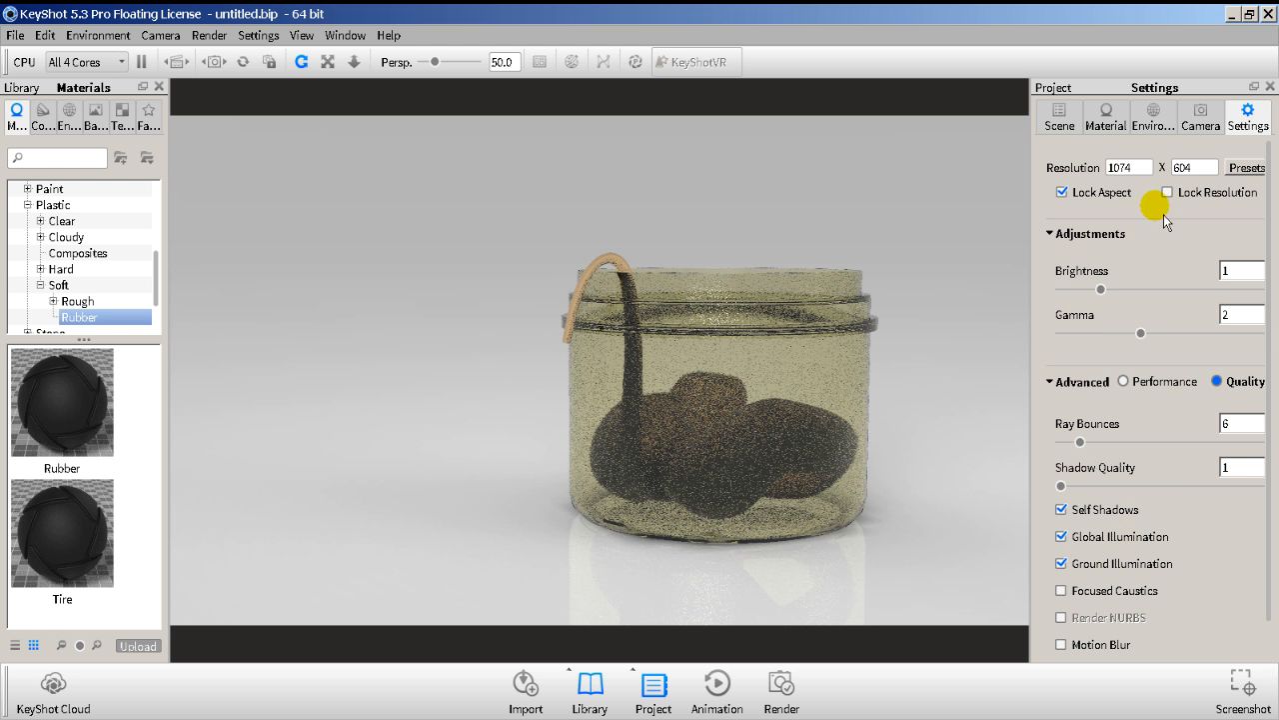
{"action": "left_click", "coordinate": [1147, 541]}
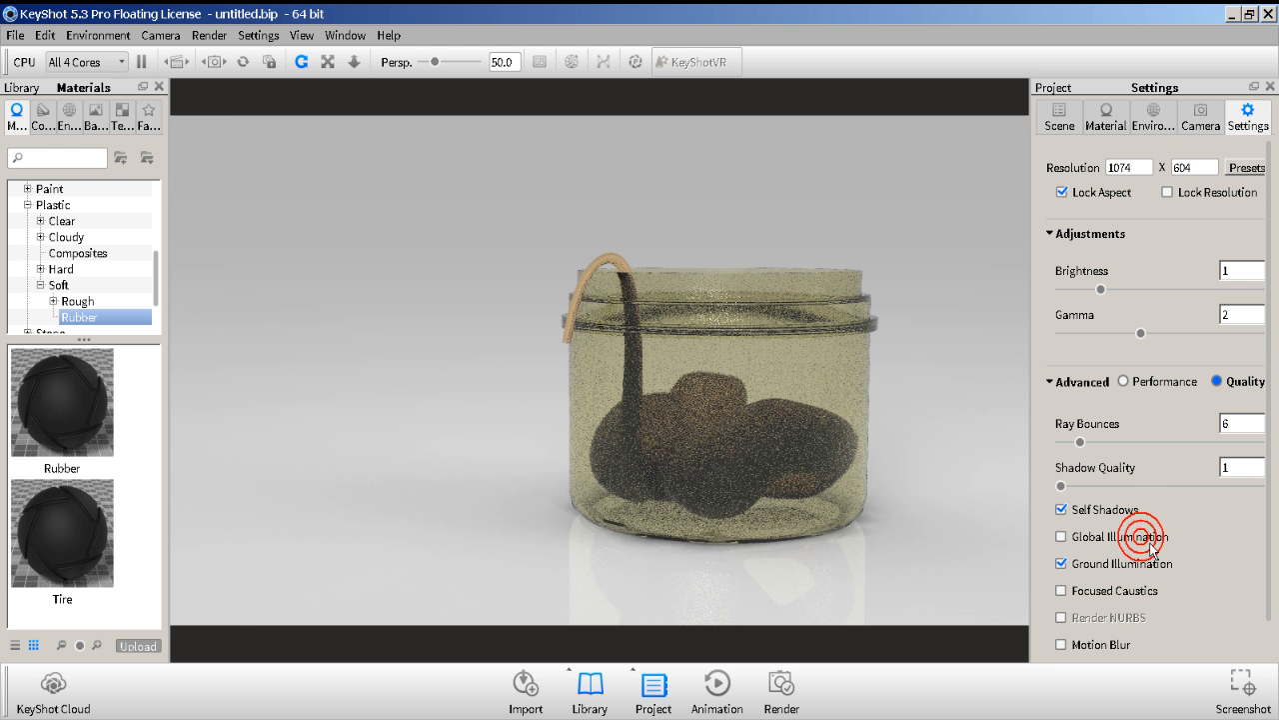
{"action": "left_click", "coordinate": [1148, 541]}
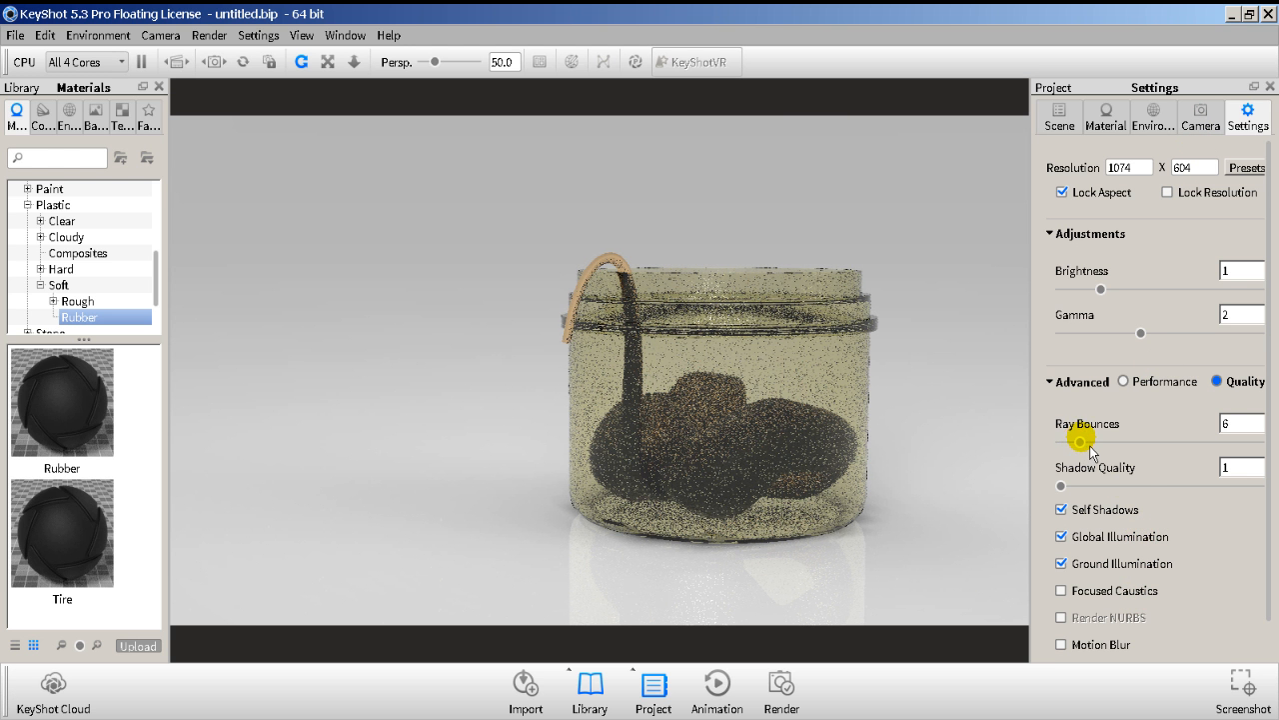
Set the real-time quality to 8 ray bounces and a shadow quality of 2.
{"action": "left_click_drag", "start_coordinate": [1240, 425], "coordinate": [1195, 440]}
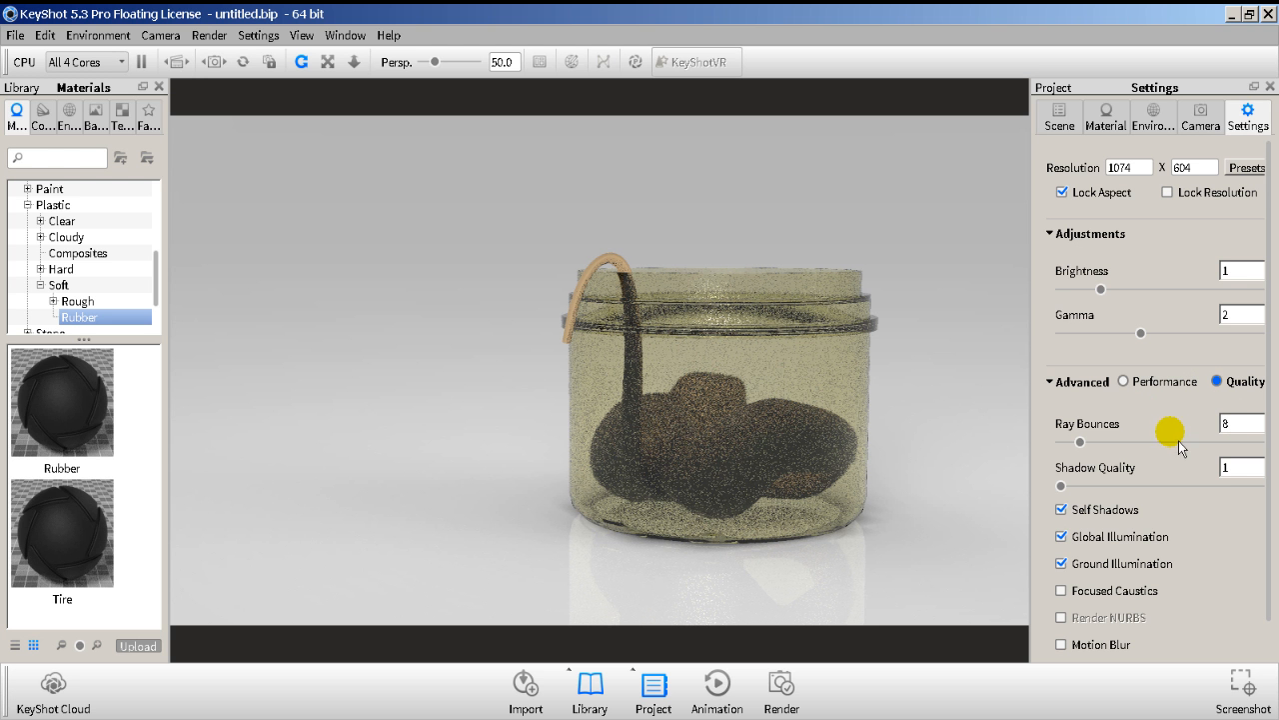
{"action": "key", "text": "Tab"}
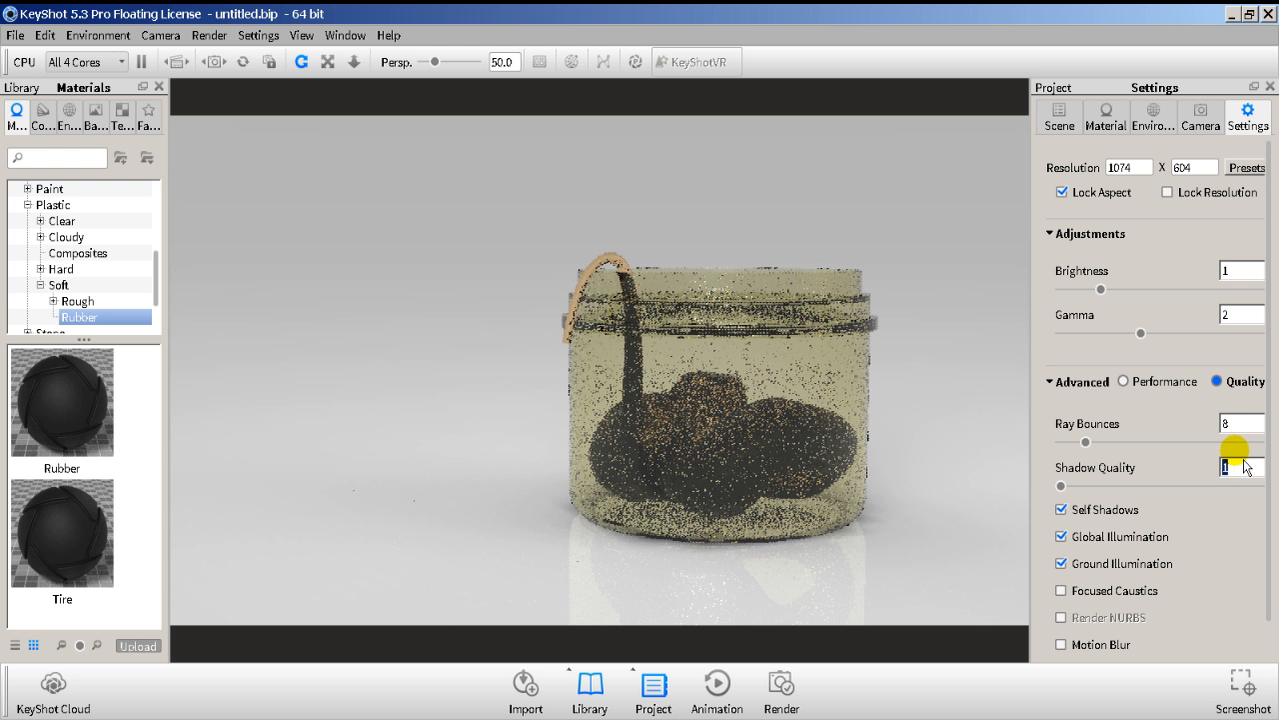
{"action": "type", "text": "2"}
{"action": "key", "text": "Return"}
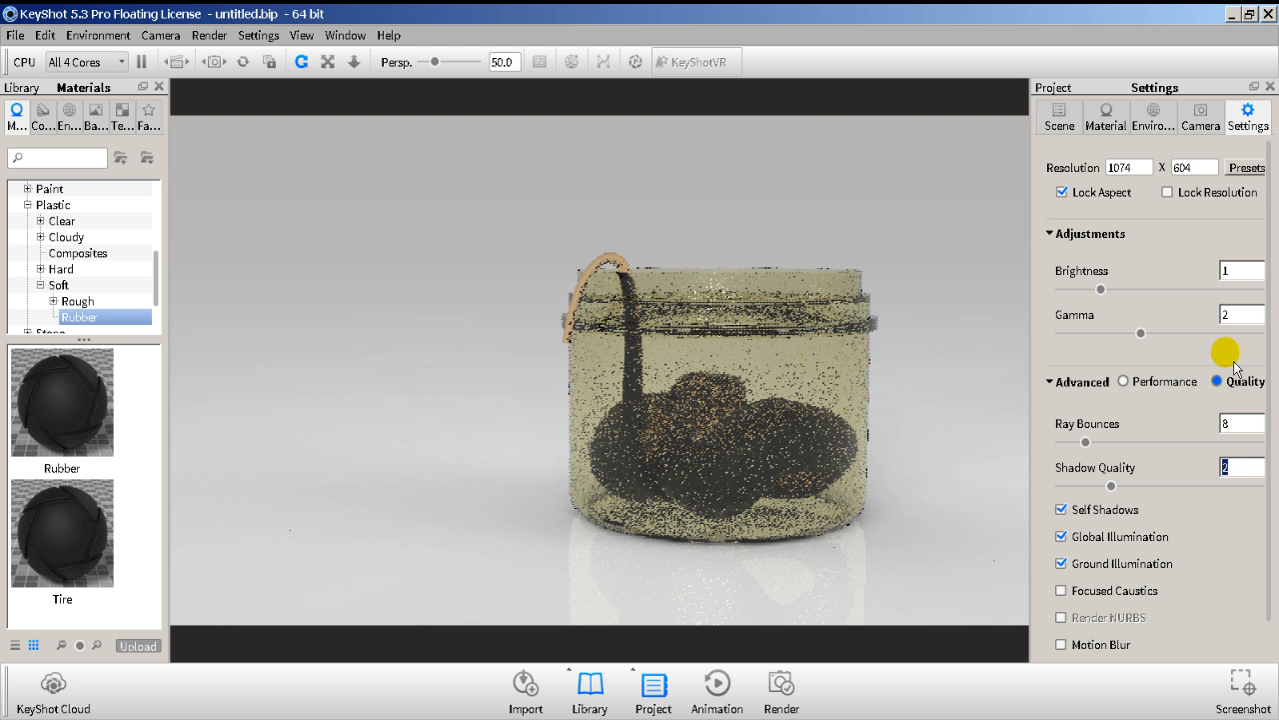
Try the camera's depth of field lens effect and turn it back off.
{"action": "left_click", "coordinate": [1200, 117]}
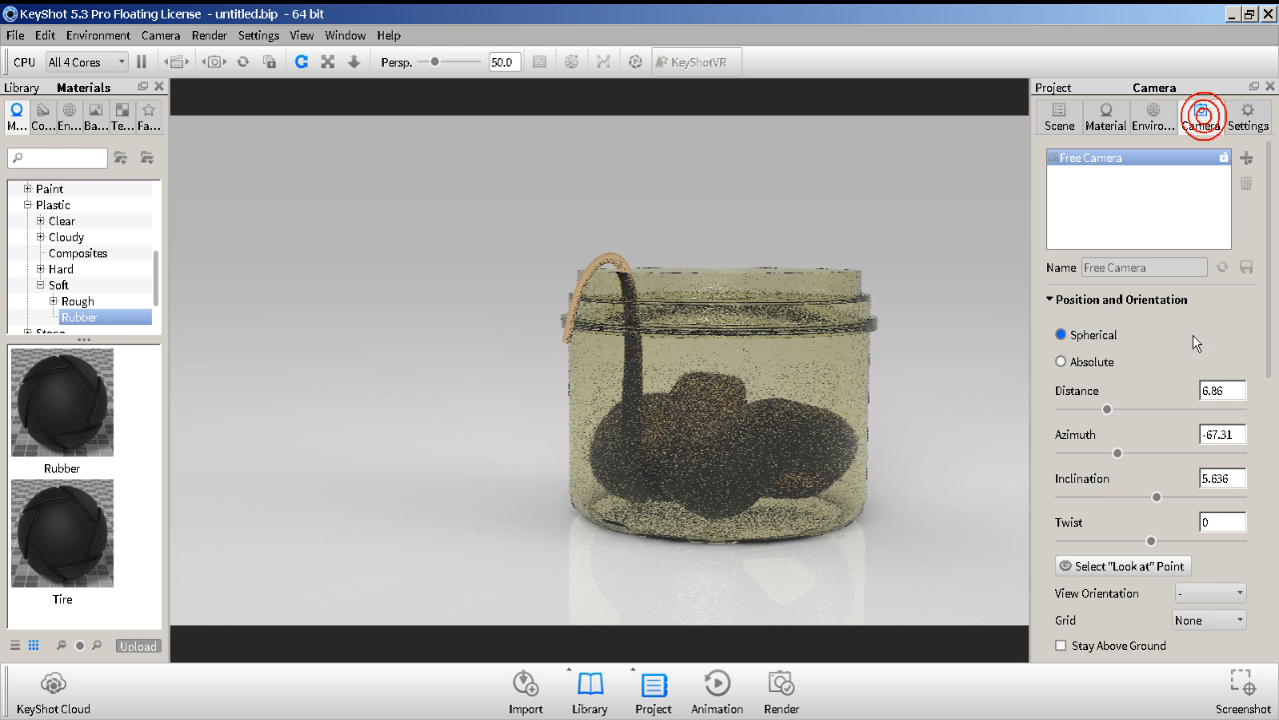
{"action": "left_click", "coordinate": [1271, 318]}
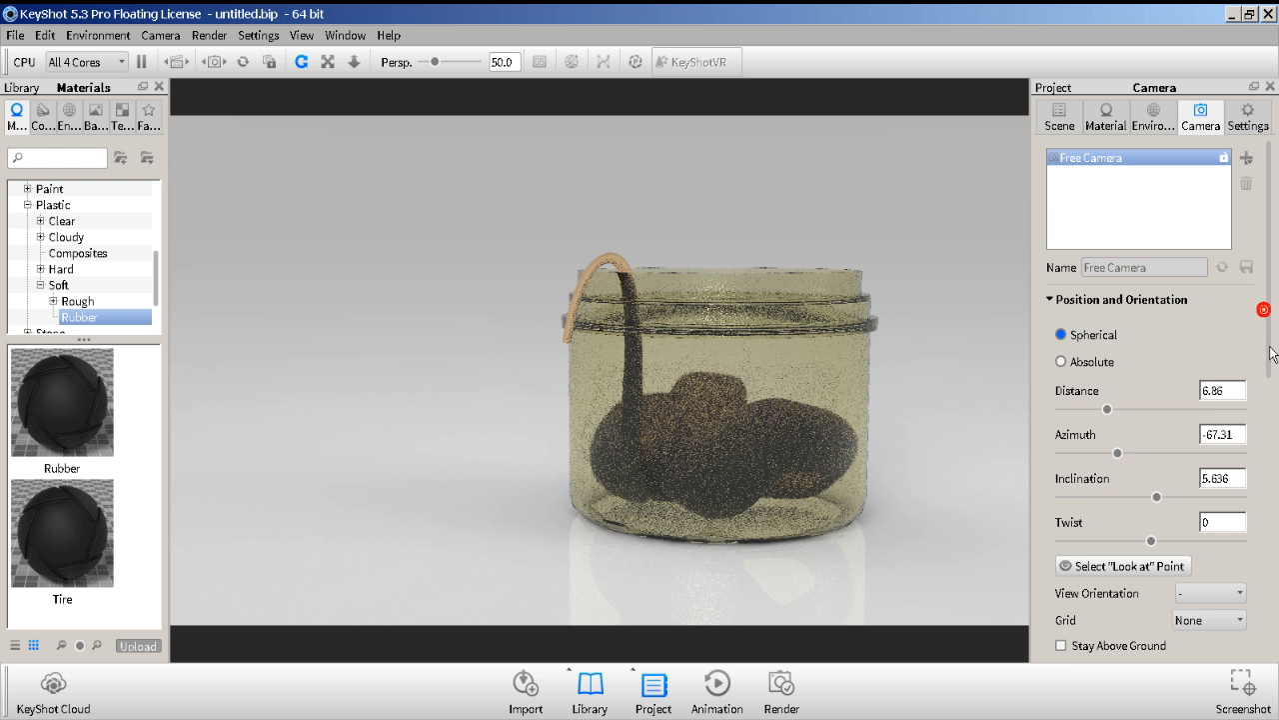
{"action": "left_click_drag", "start_coordinate": [1272, 355], "coordinate": [1263, 648]}
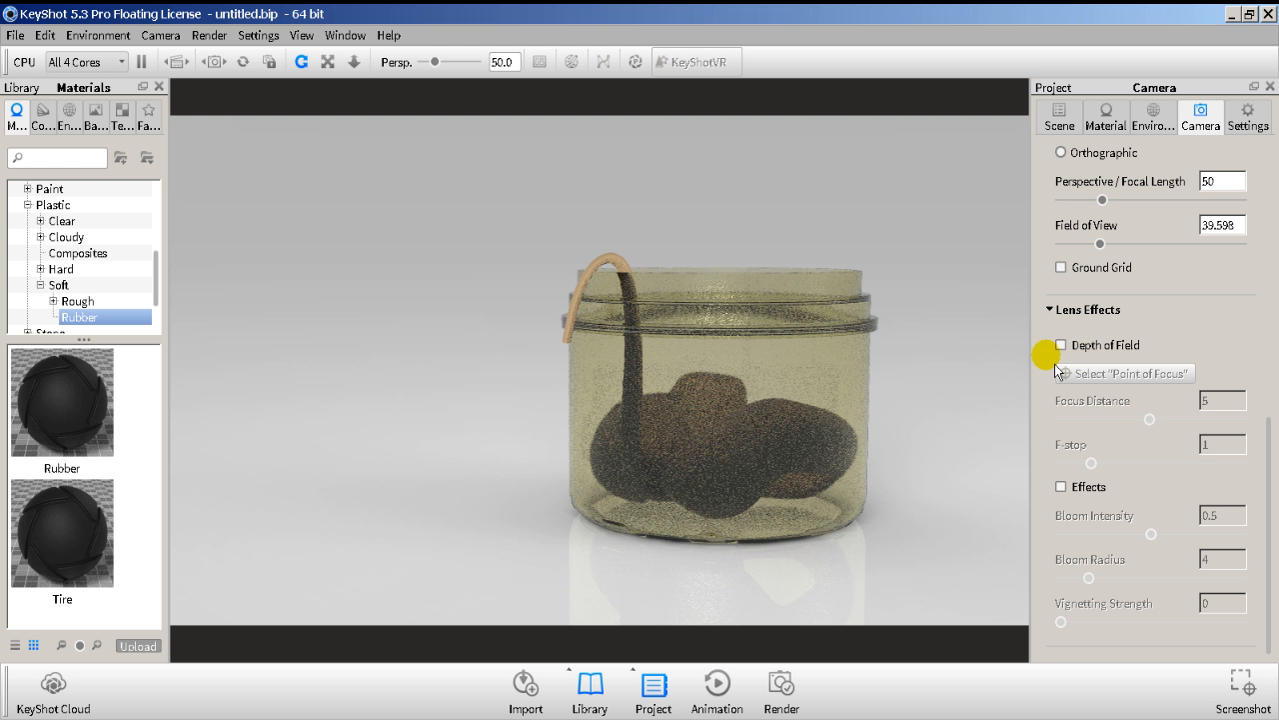
{"action": "left_click", "coordinate": [1094, 347]}
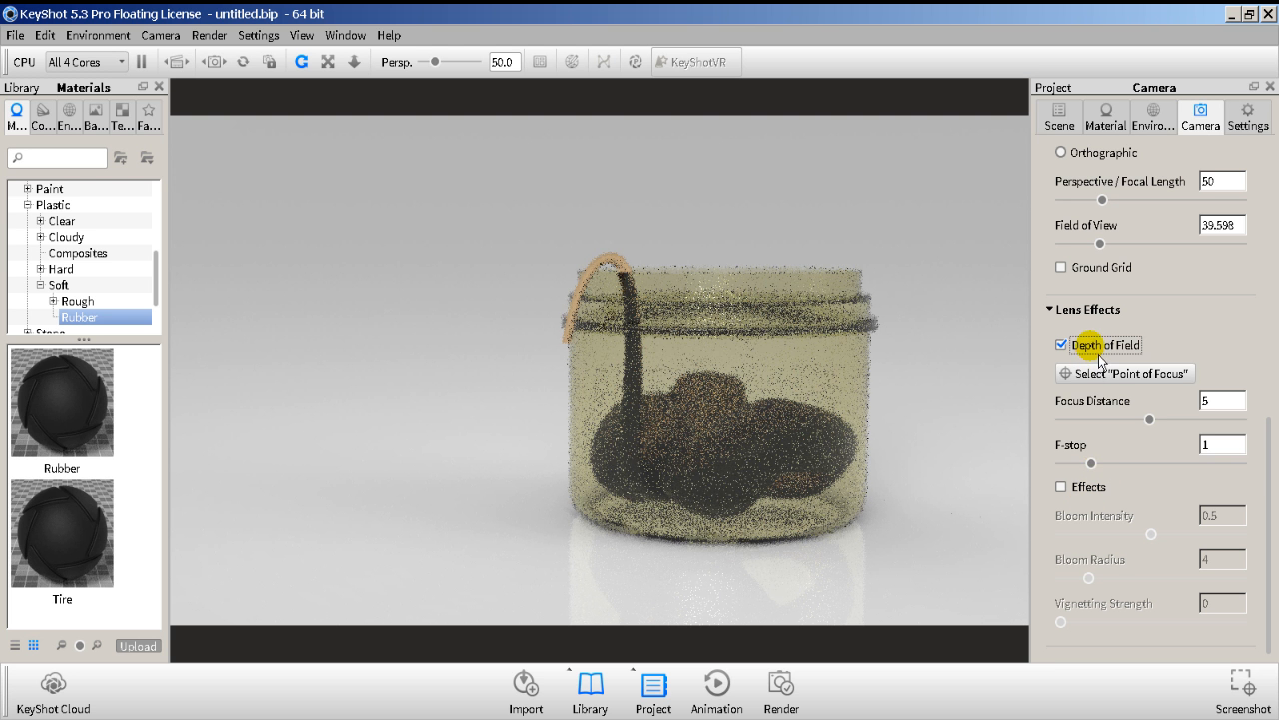
{"action": "left_click", "coordinate": [1099, 350]}
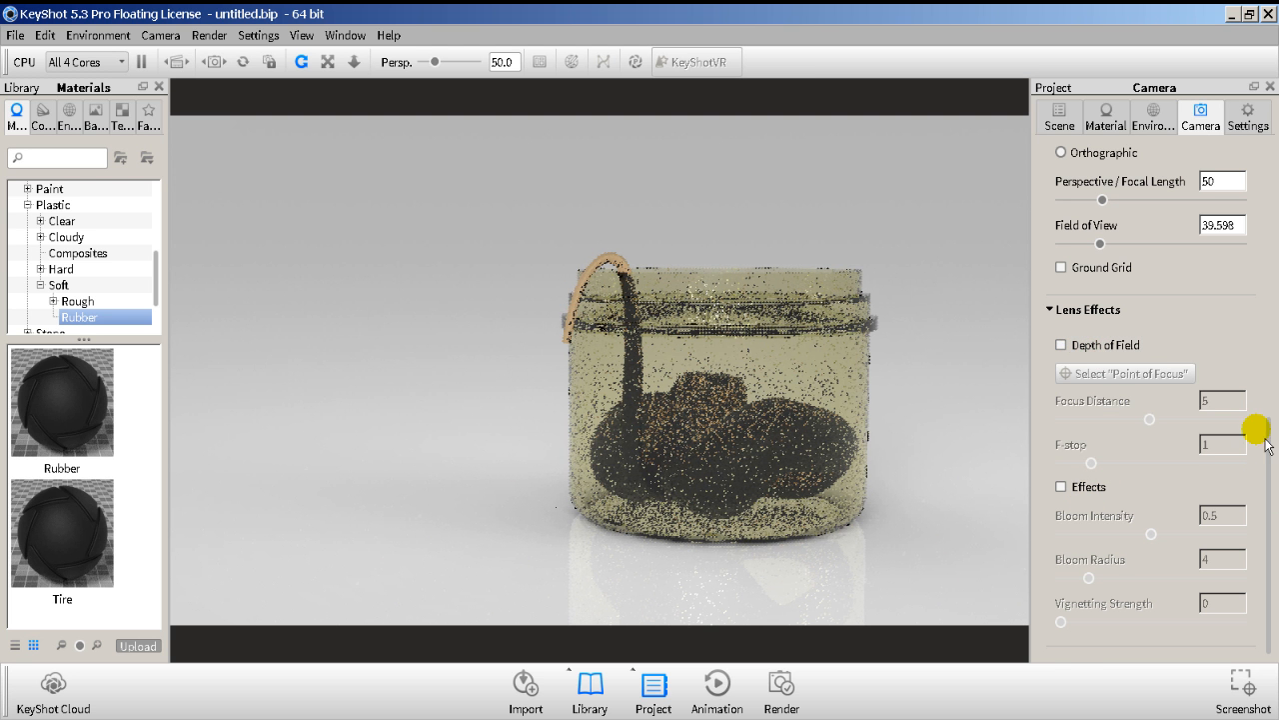
{"action": "left_click_drag", "start_coordinate": [1265, 437], "coordinate": [1266, 145]}
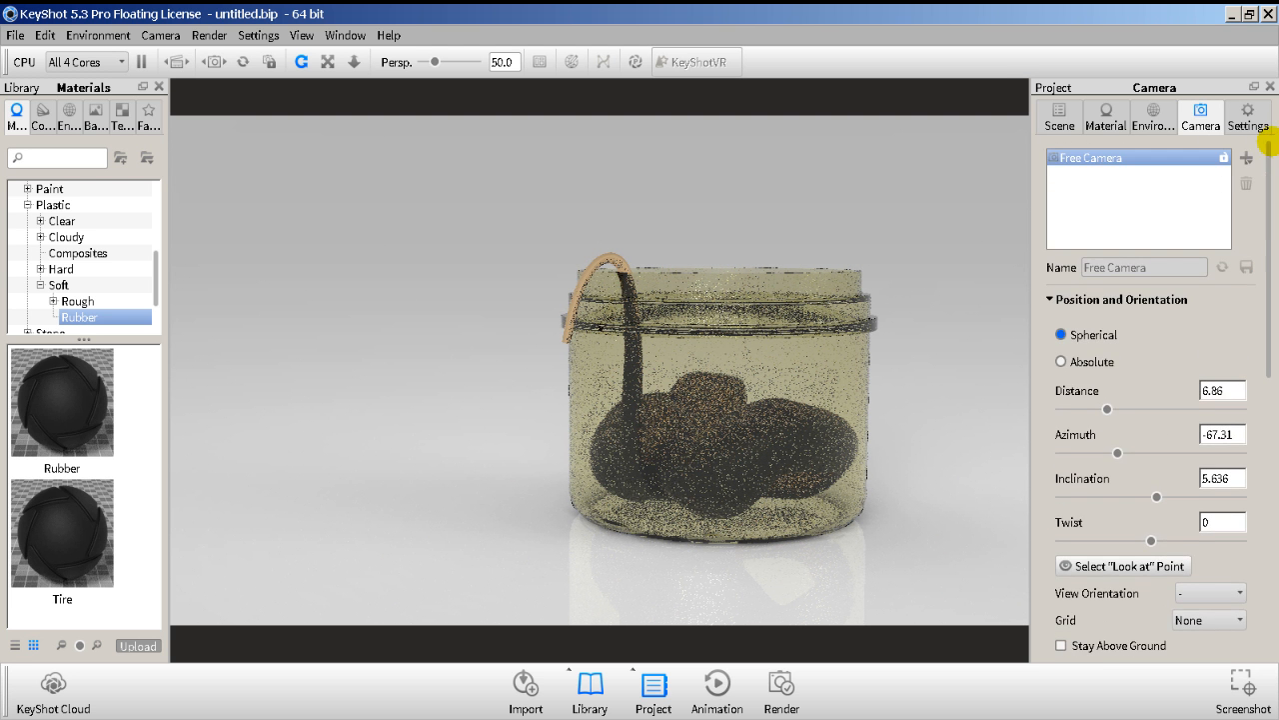
Review the project's HDRI, background and ground environment settings.
{"action": "left_click", "coordinate": [1155, 117]}
{"action": "scroll", "coordinate": [1200, 299], "scroll_direction": "up", "scroll_amount": 1}
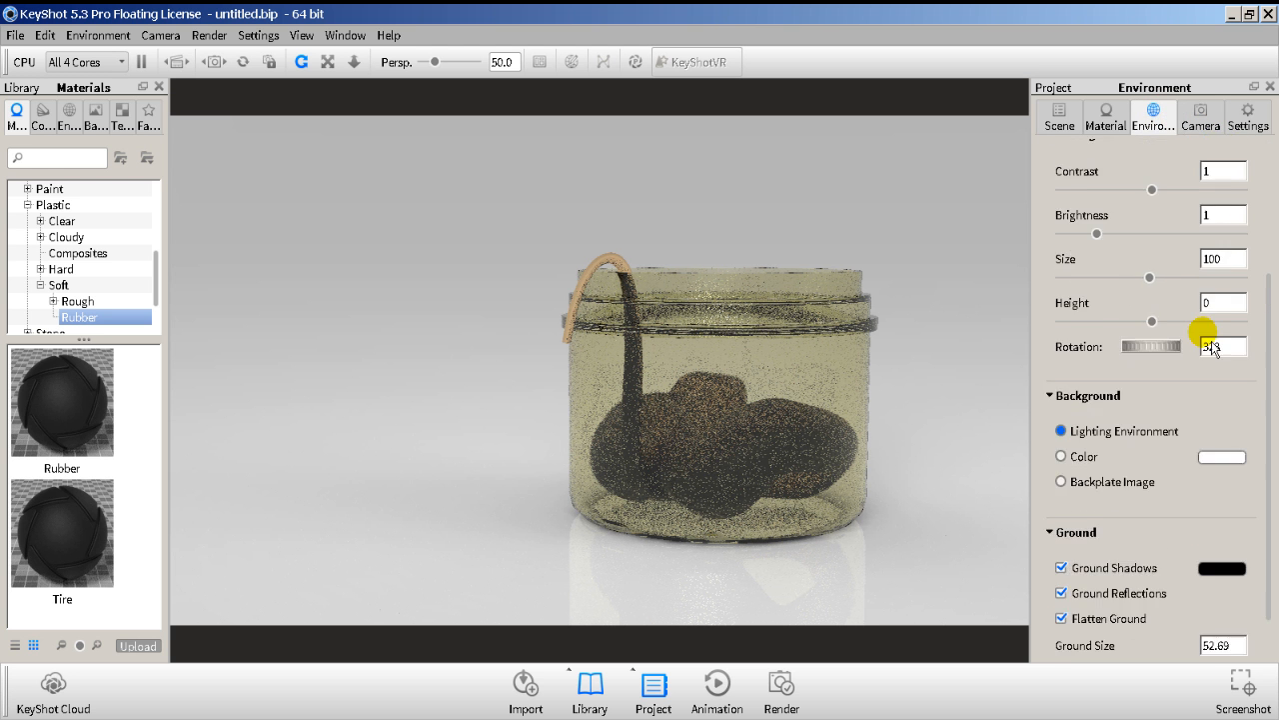
{"action": "scroll", "coordinate": [1213, 348], "scroll_direction": "up", "scroll_amount": 3}
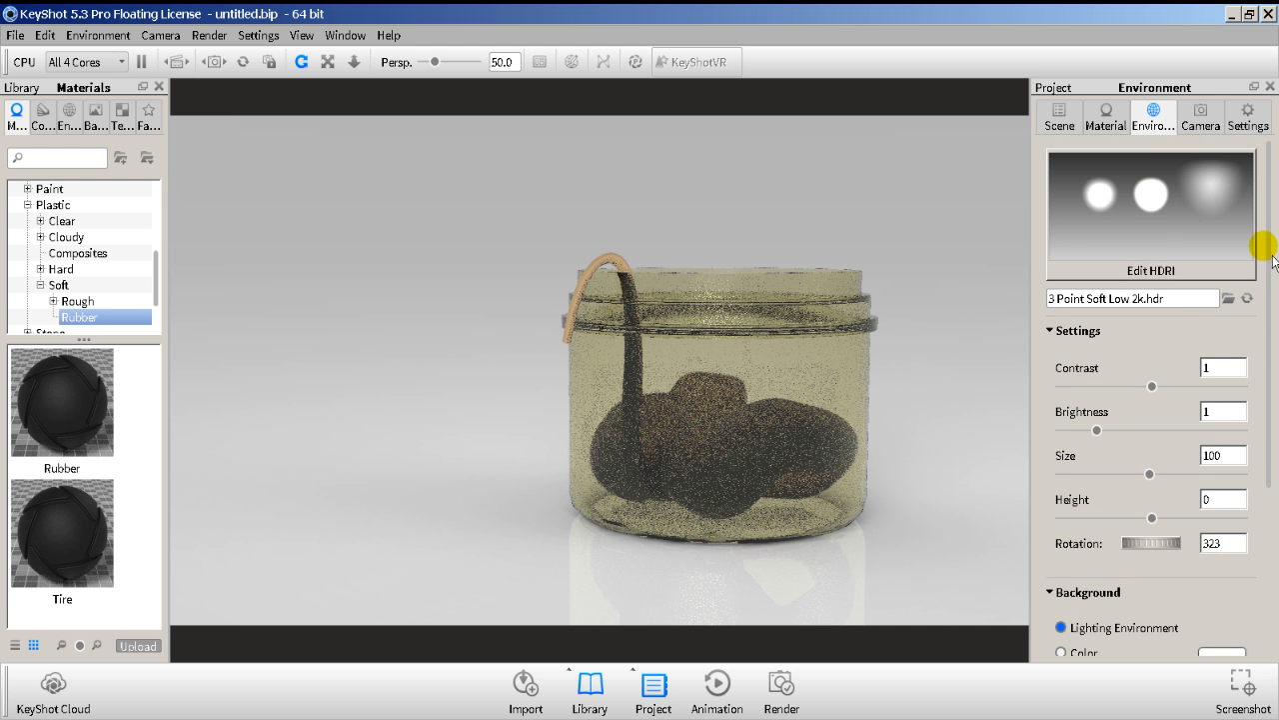
{"action": "scroll", "coordinate": [1270, 265], "scroll_direction": "down", "scroll_amount": 5}
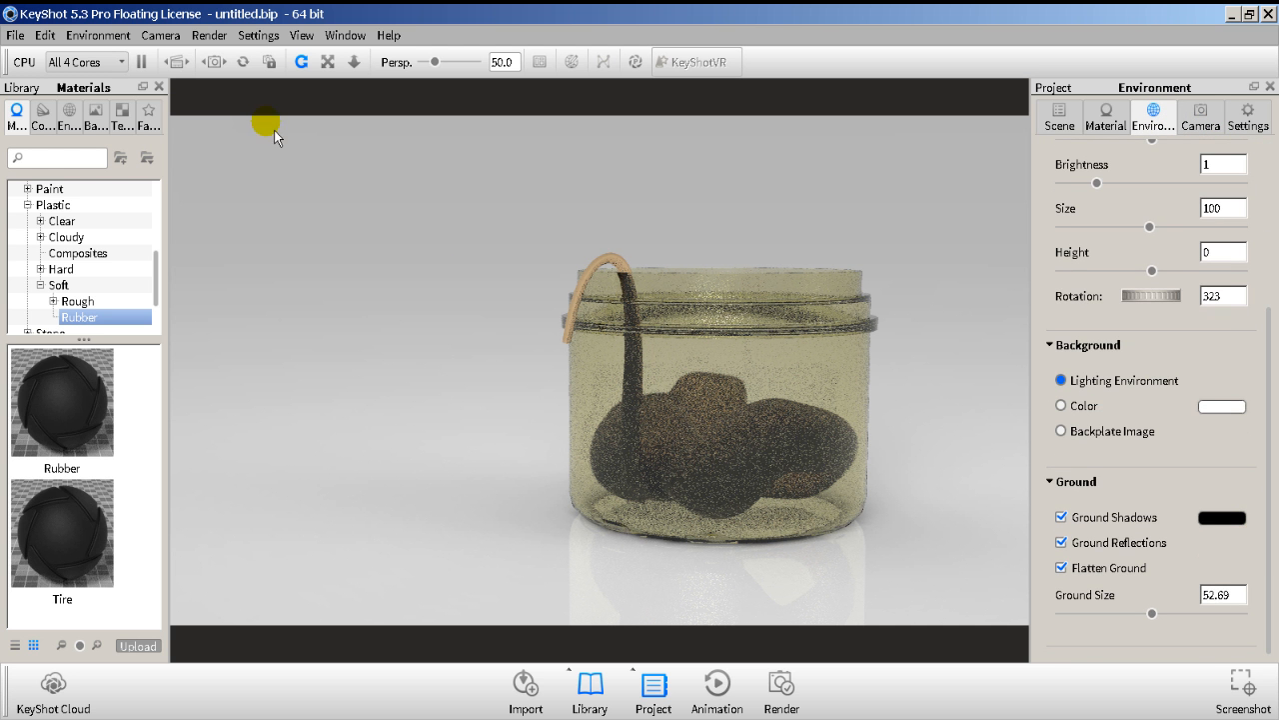
Start rendering the scene from the render options with the depth, geometric normal, clown and render layers passes enabled.
{"action": "left_click", "coordinate": [222, 37]}
{"action": "left_click", "coordinate": [257, 156]}
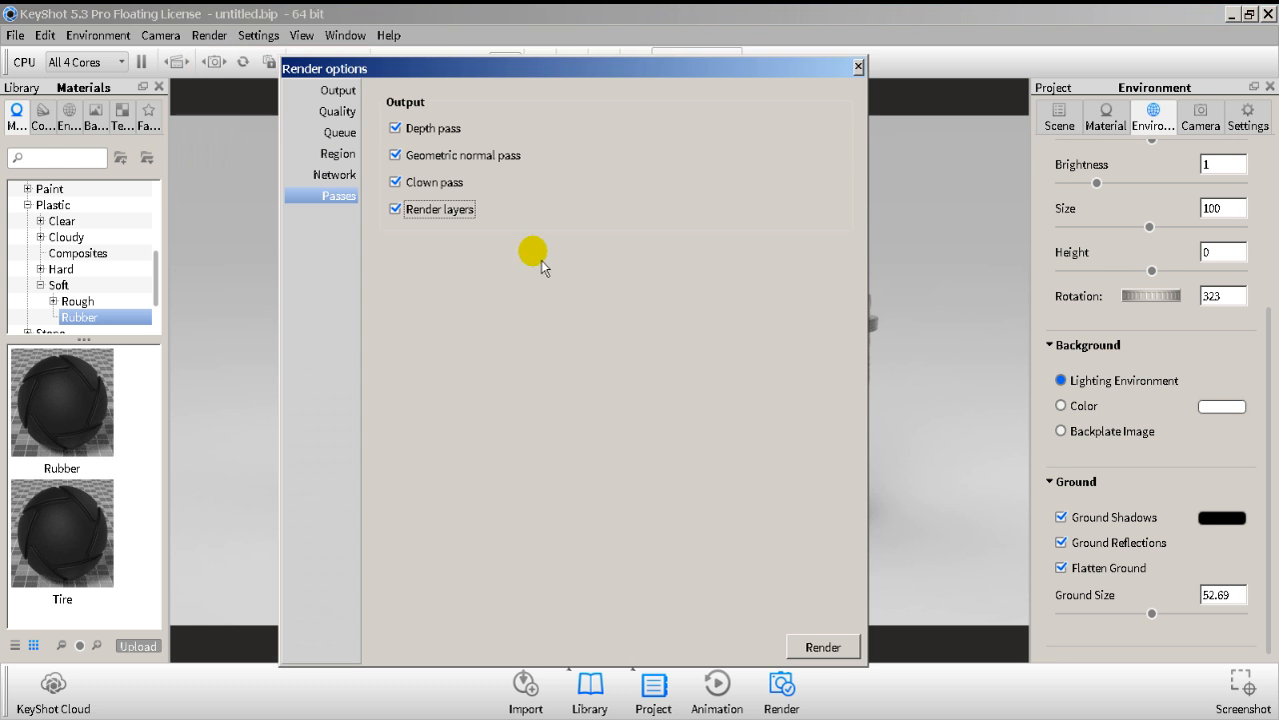
{"action": "left_click", "coordinate": [822, 647]}
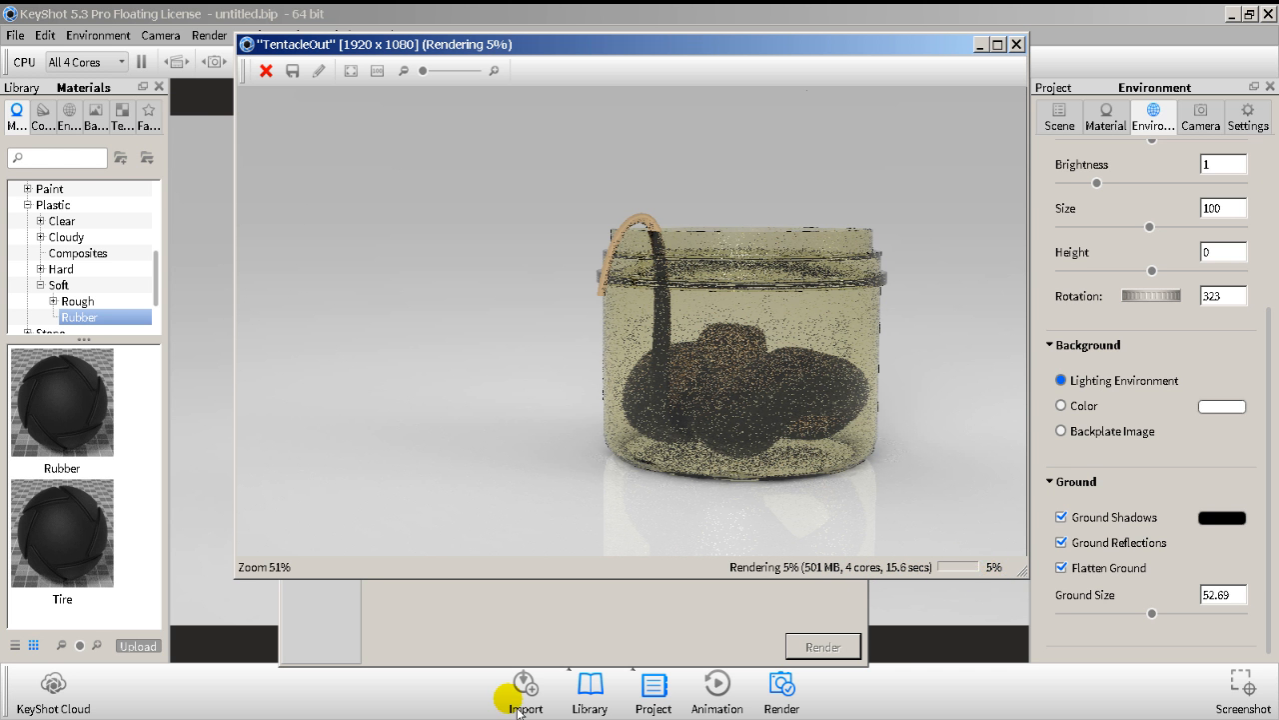
Stop the running TentacleOut render without choosing to save it.
{"action": "left_click", "coordinate": [311, 719]}
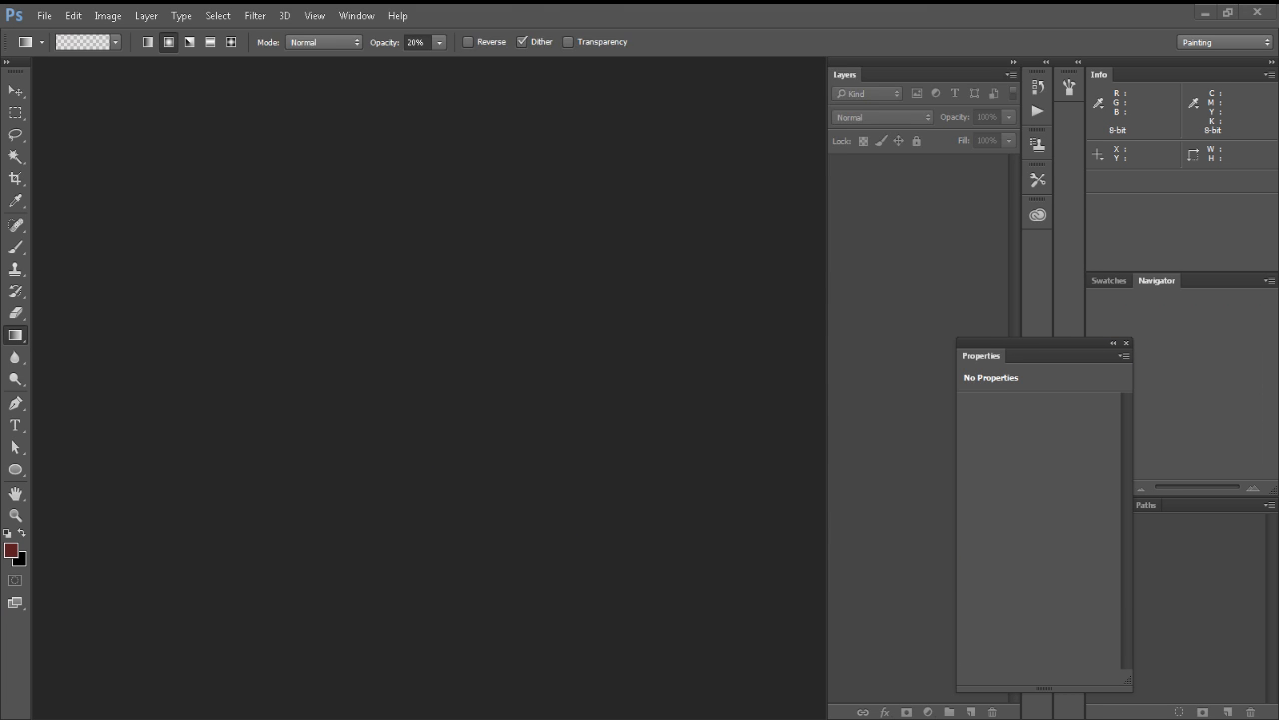
{"action": "key", "text": "alt+Tab"}
{"action": "left_click", "coordinate": [1017, 44]}
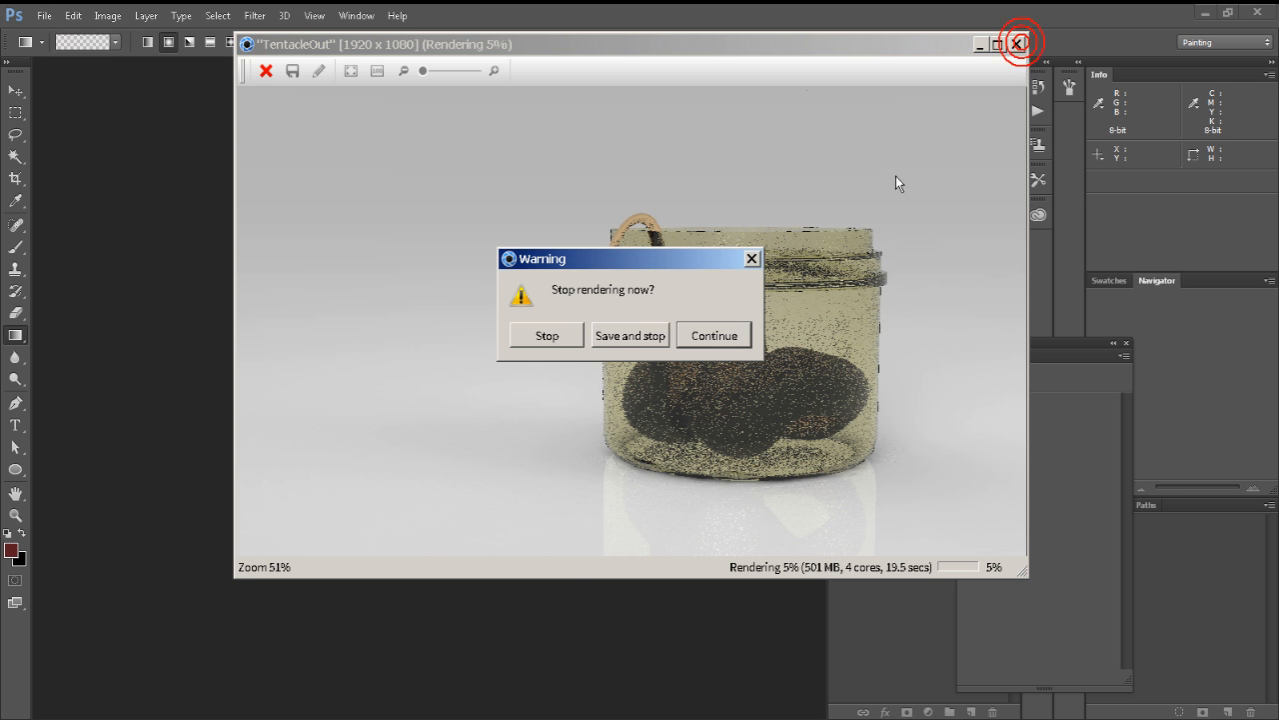
{"action": "left_click", "coordinate": [565, 337]}
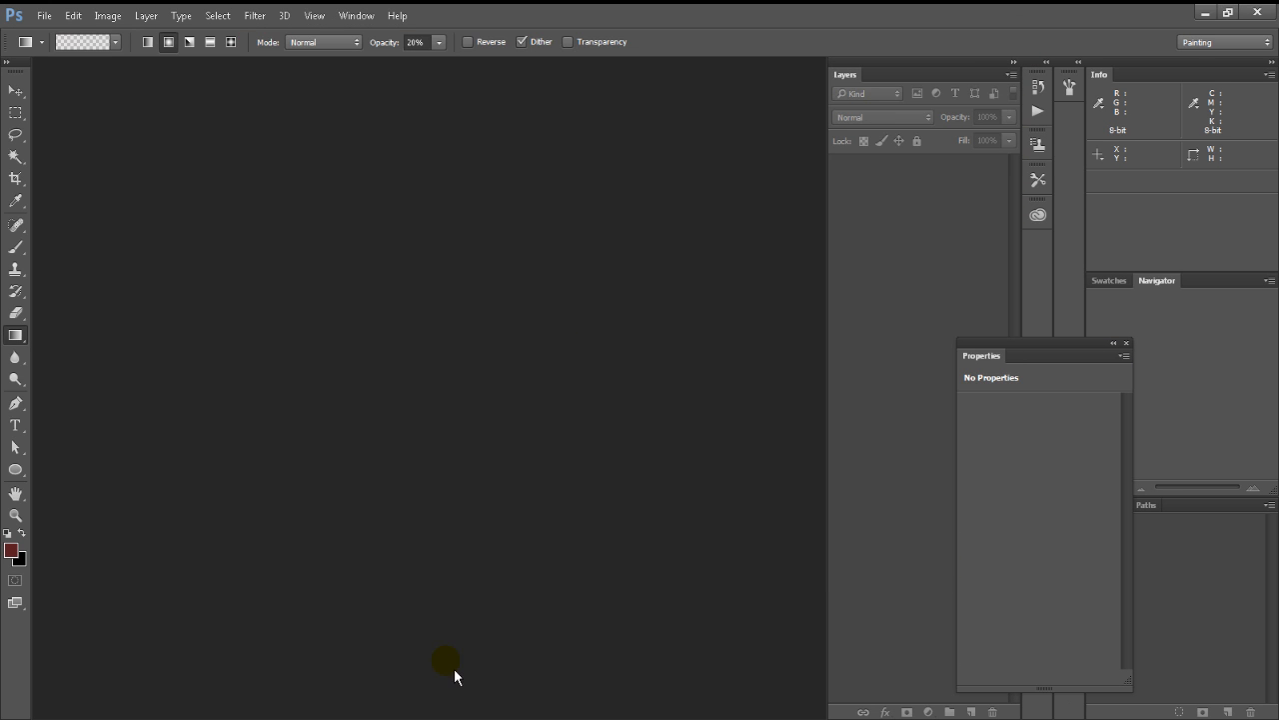
Close the render options and, in Photoshop, open untitled.1.exr with its clown, depth and normals pass files from the Sculptuary folder.
{"action": "double_click", "coordinate": [360, 527]}
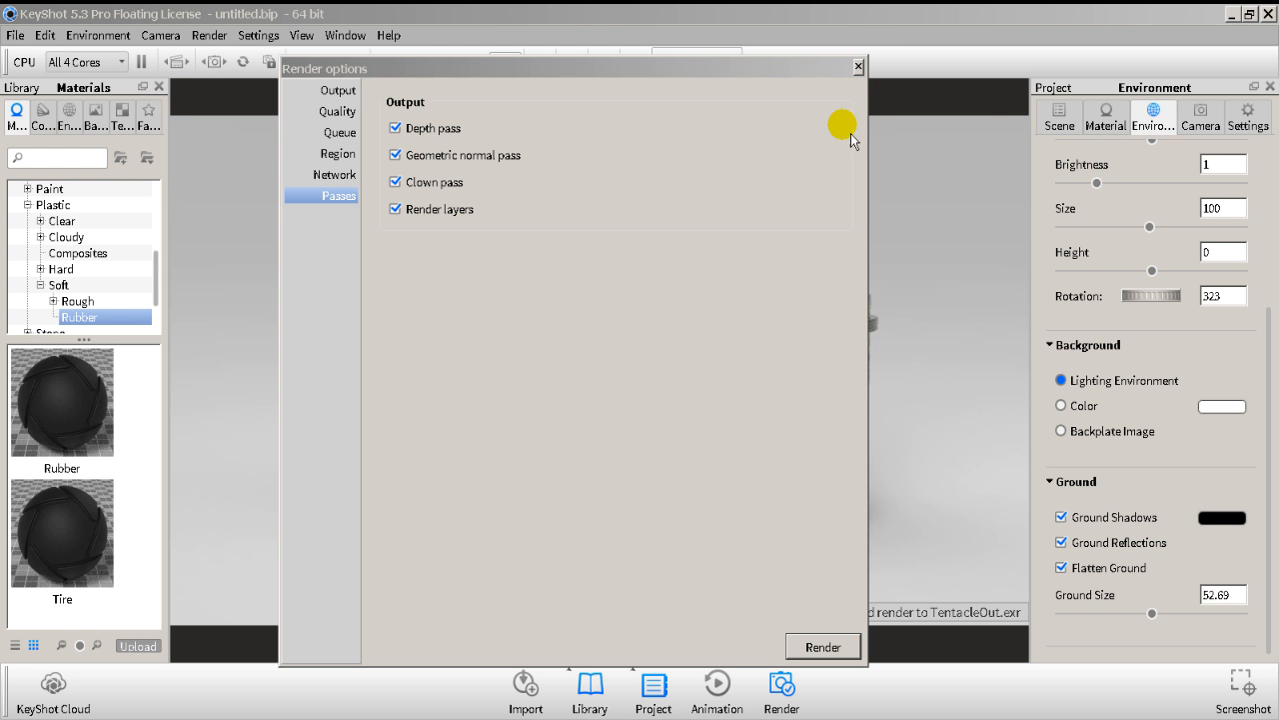
{"action": "left_click", "coordinate": [858, 67]}
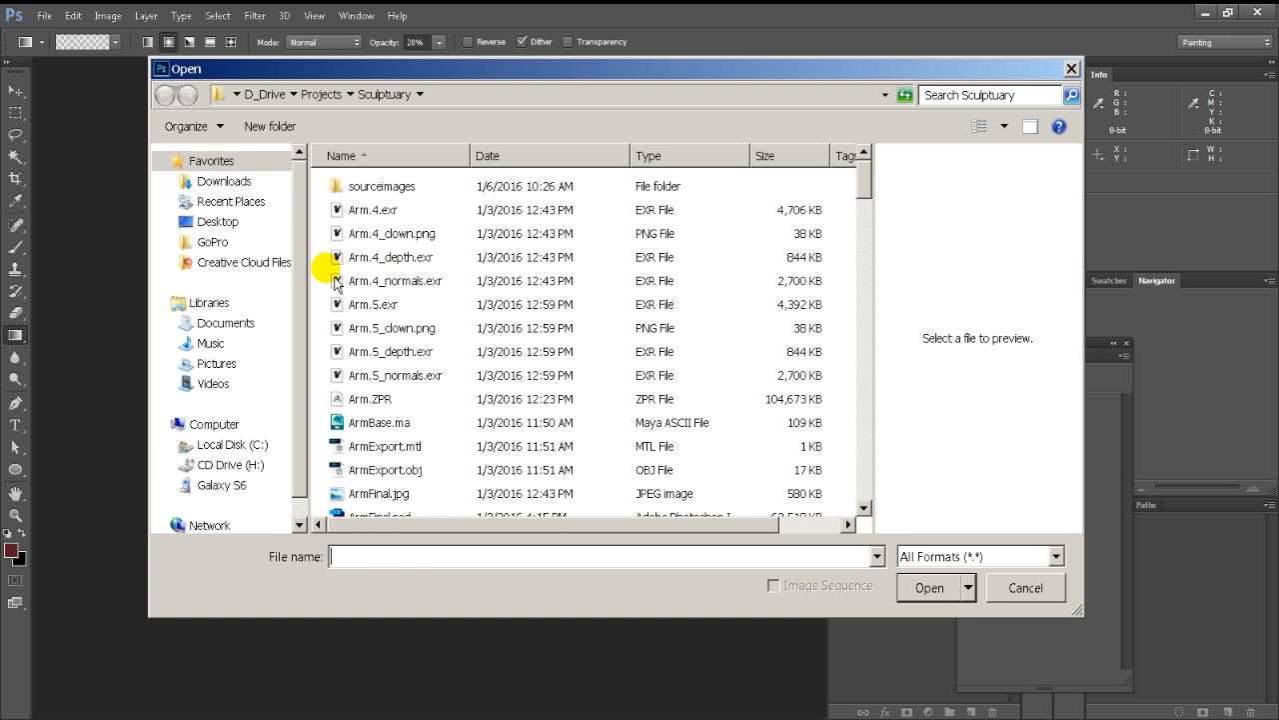
{"action": "left_click", "coordinate": [336, 257]}
{"action": "scroll", "coordinate": [336, 290], "scroll_direction": "down", "scroll_amount": 6}
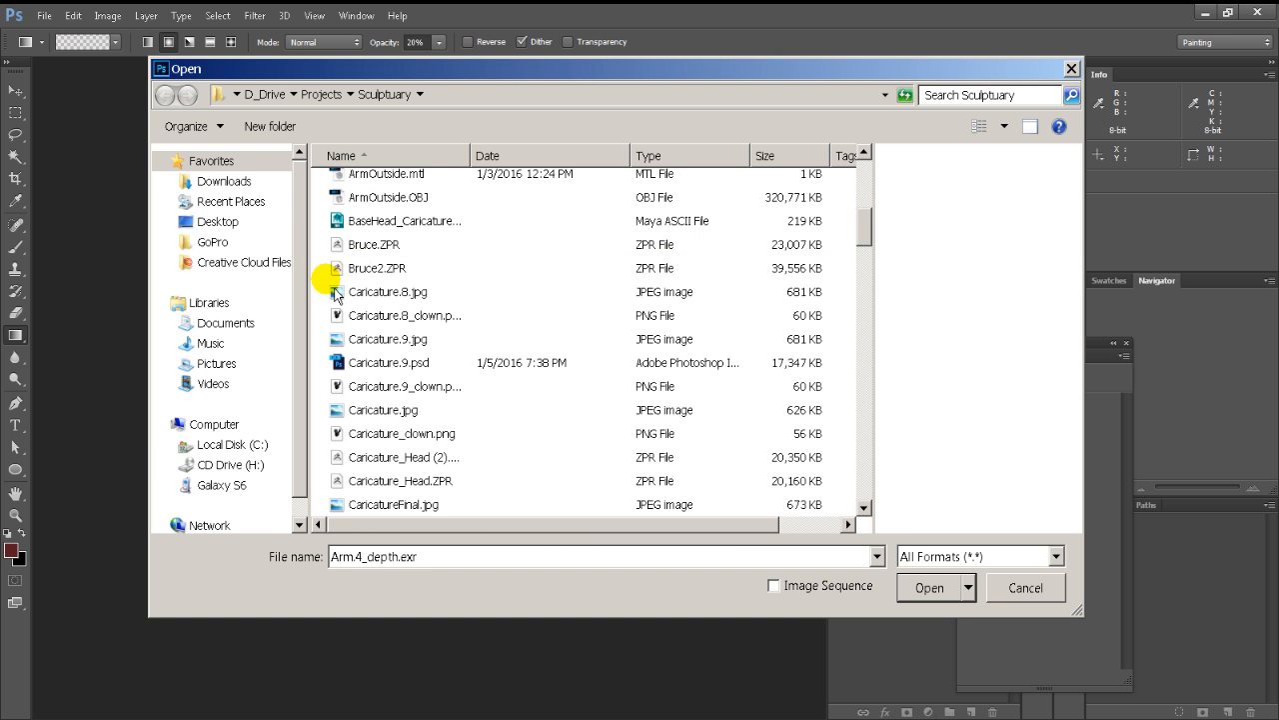
{"action": "scroll", "coordinate": [336, 296], "scroll_direction": "down", "scroll_amount": 2}
{"action": "key", "text": "t"}
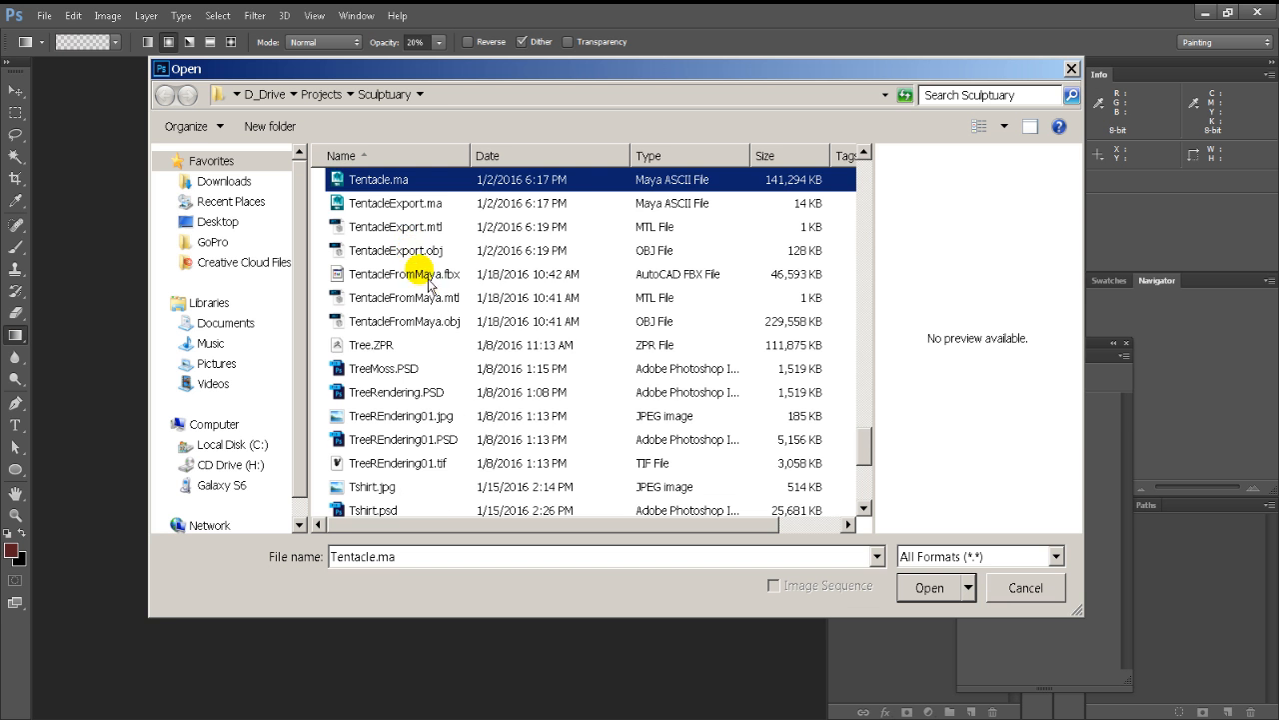
{"action": "scroll", "coordinate": [440, 340], "scroll_direction": "down", "scroll_amount": 4}
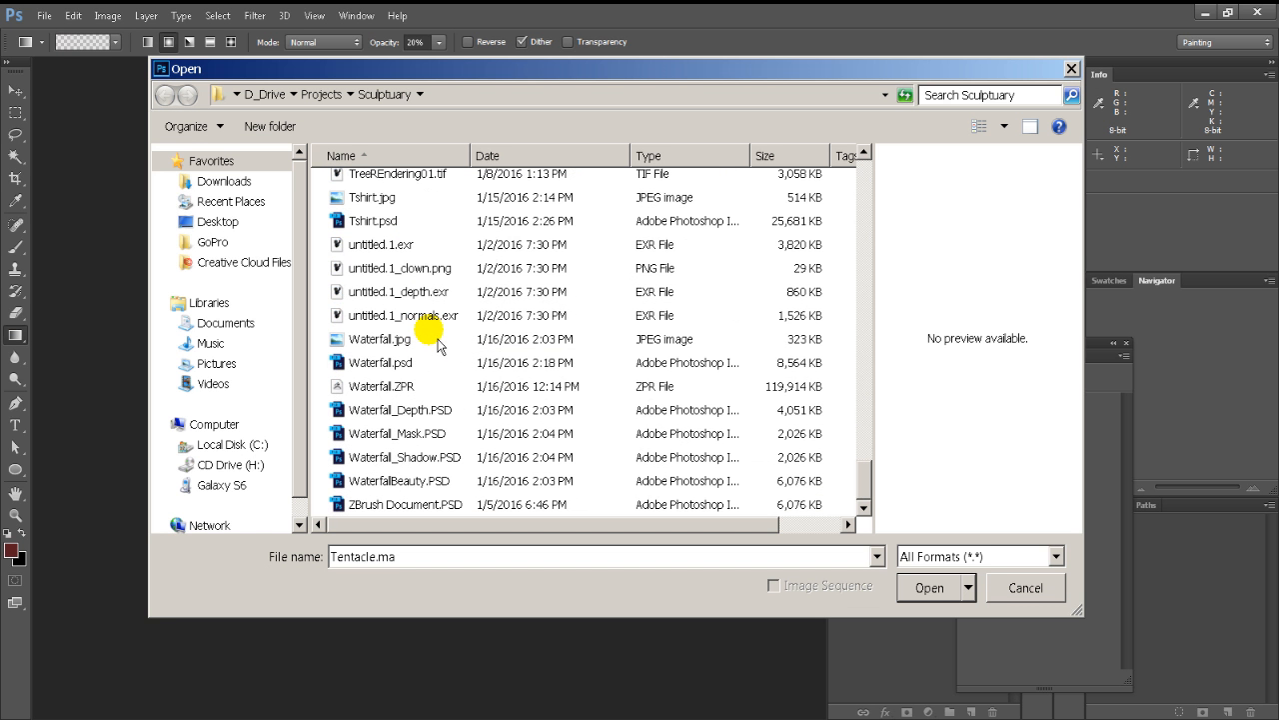
{"action": "left_click", "coordinate": [389, 246]}
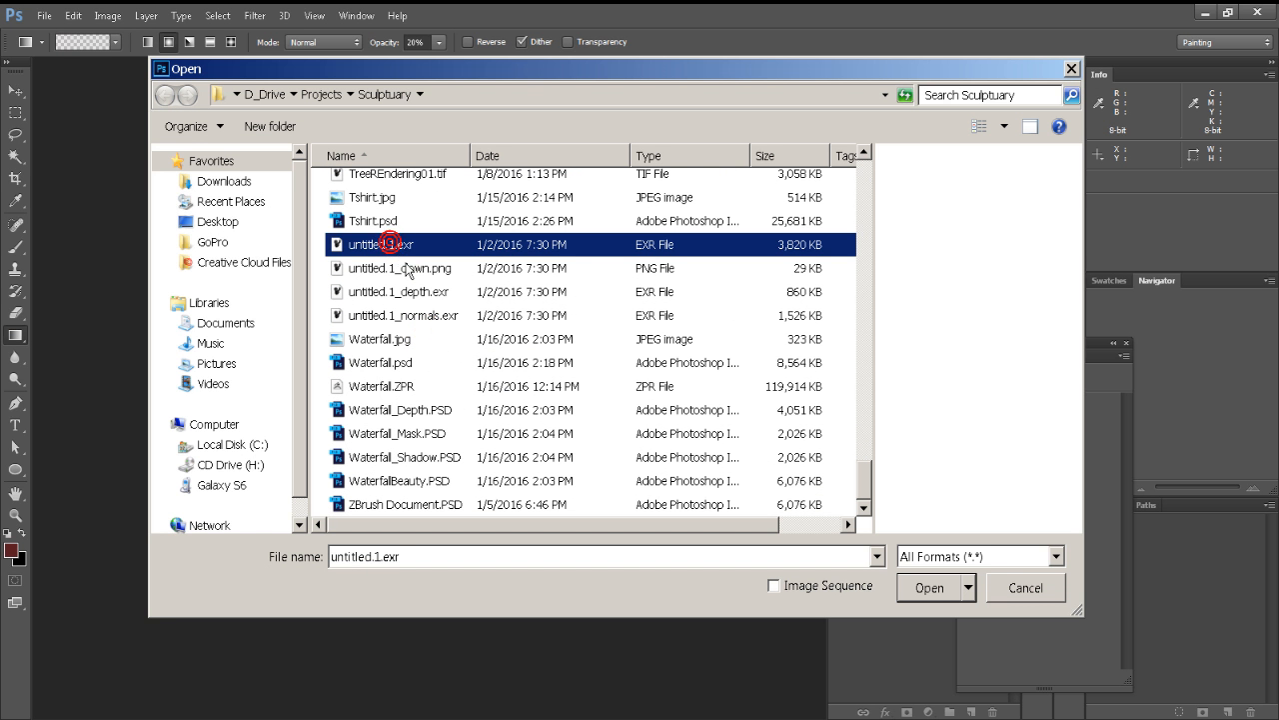
{"action": "left_click", "coordinate": [410, 316], "text": "shift"}
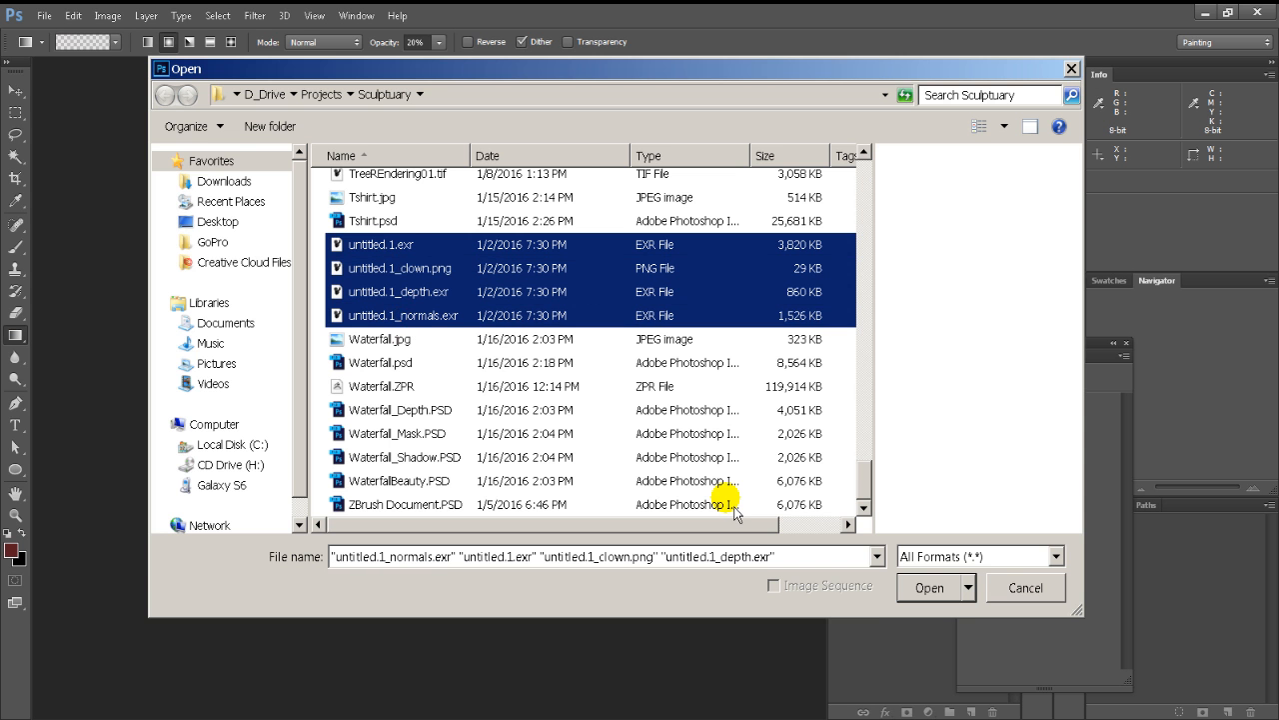
{"action": "left_click", "coordinate": [947, 594]}
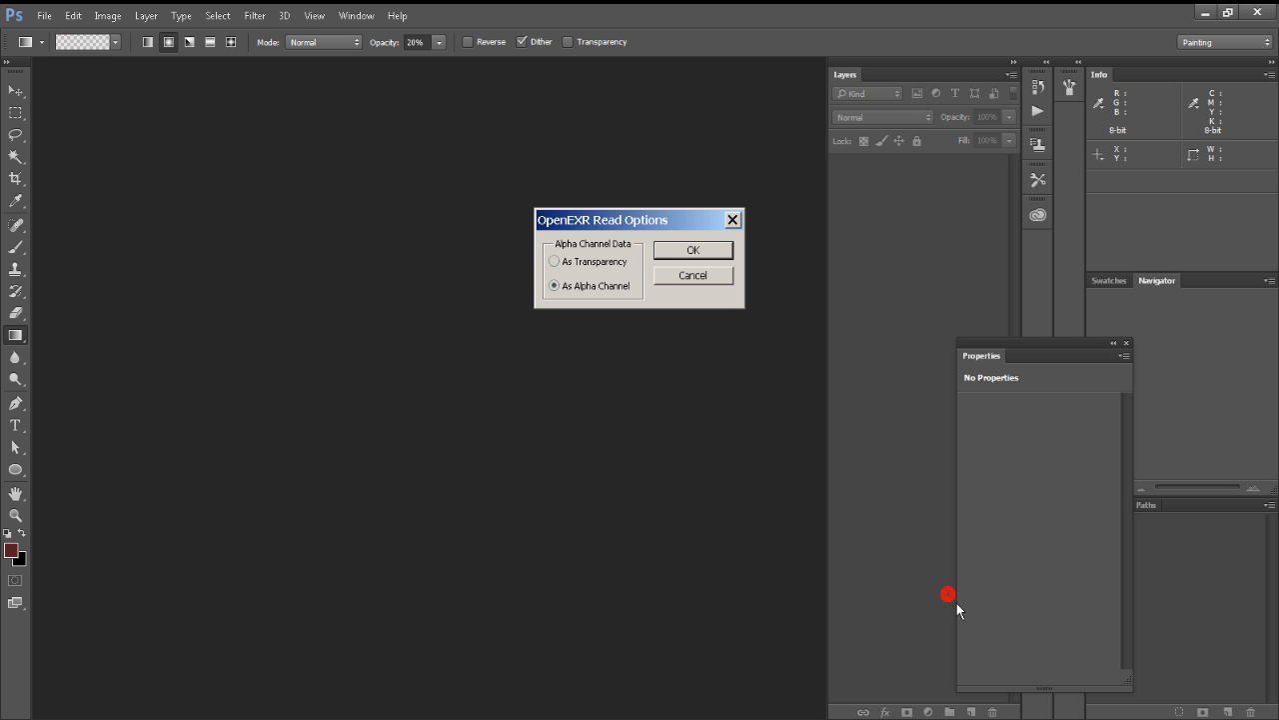
Import the alpha data of the beauty, depth and normals EXR files as an alpha channel.
{"action": "left_click", "coordinate": [699, 251]}
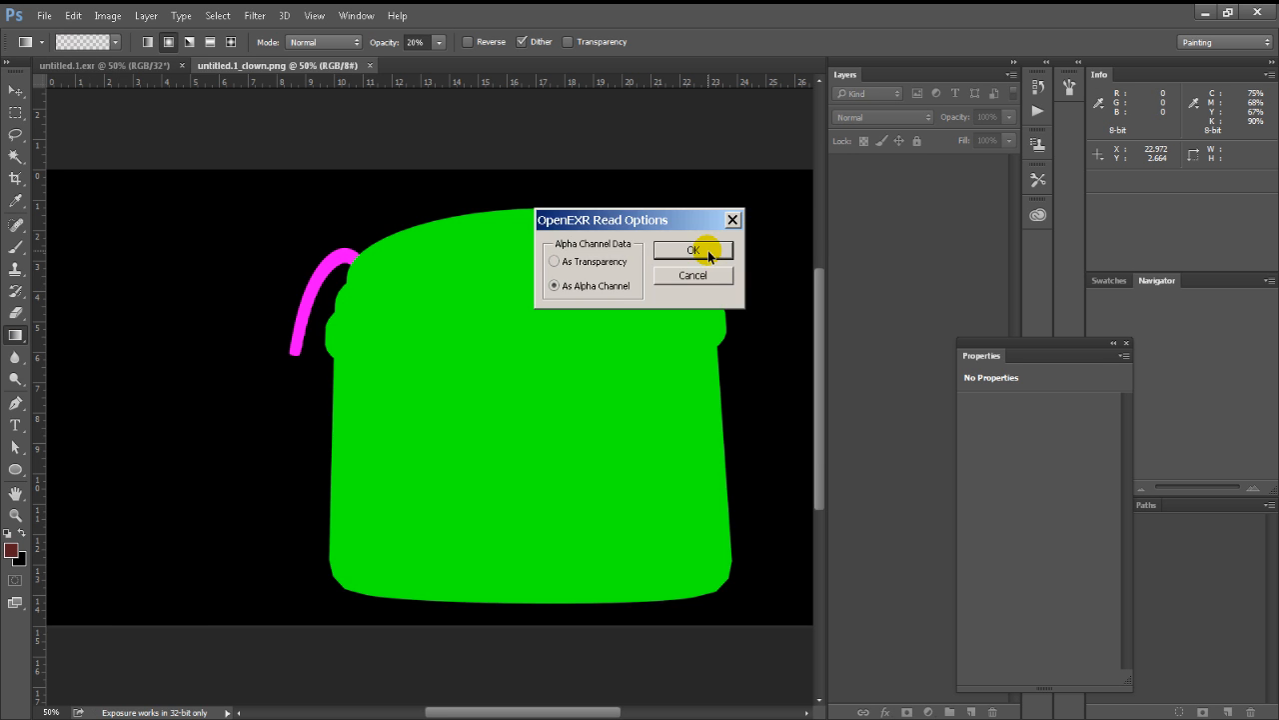
{"action": "left_click", "coordinate": [706, 251]}
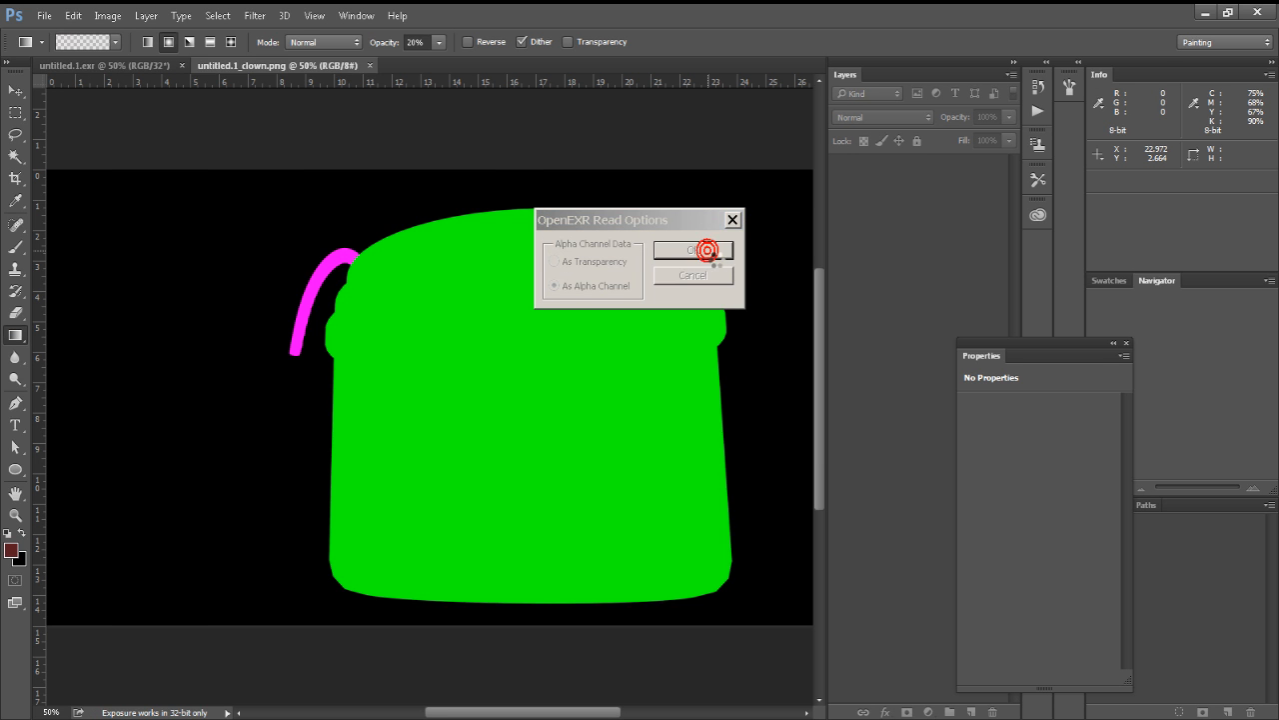
{"action": "left_click", "coordinate": [707, 250]}
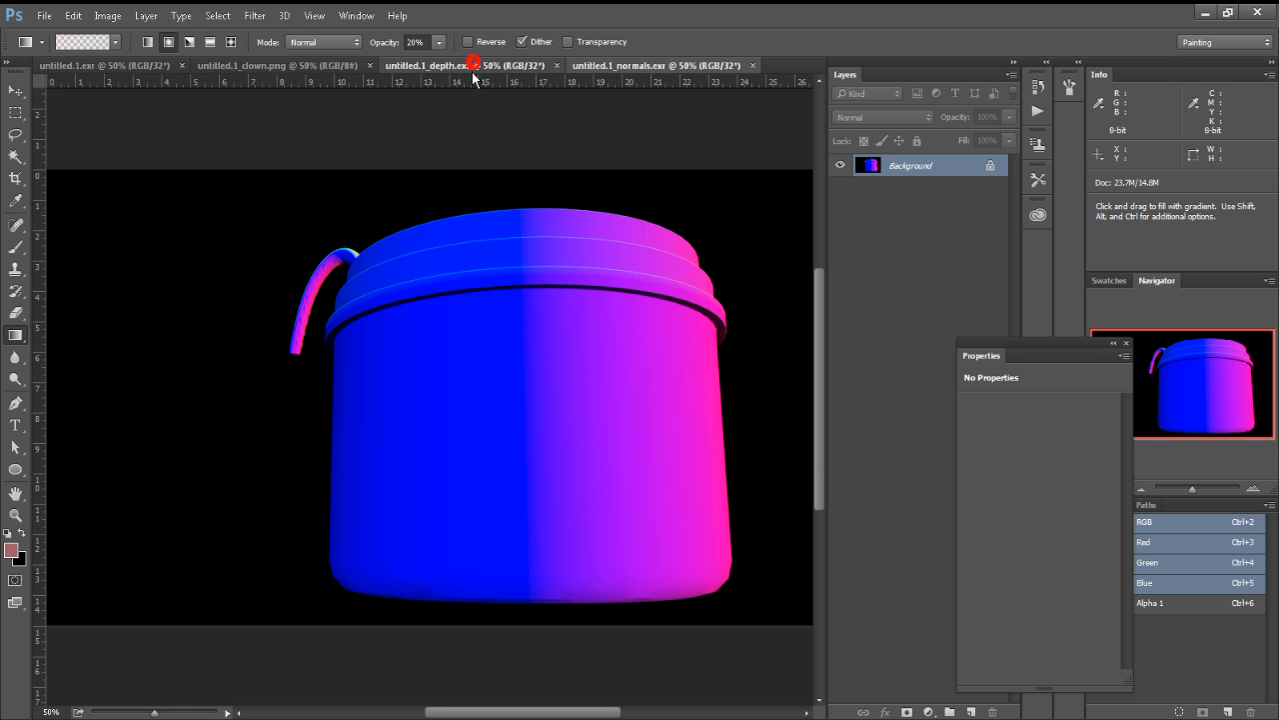
Compare the clown pass with the untitled.1.exr beauty render and return to the clown pass.
{"action": "left_click", "coordinate": [336, 68]}
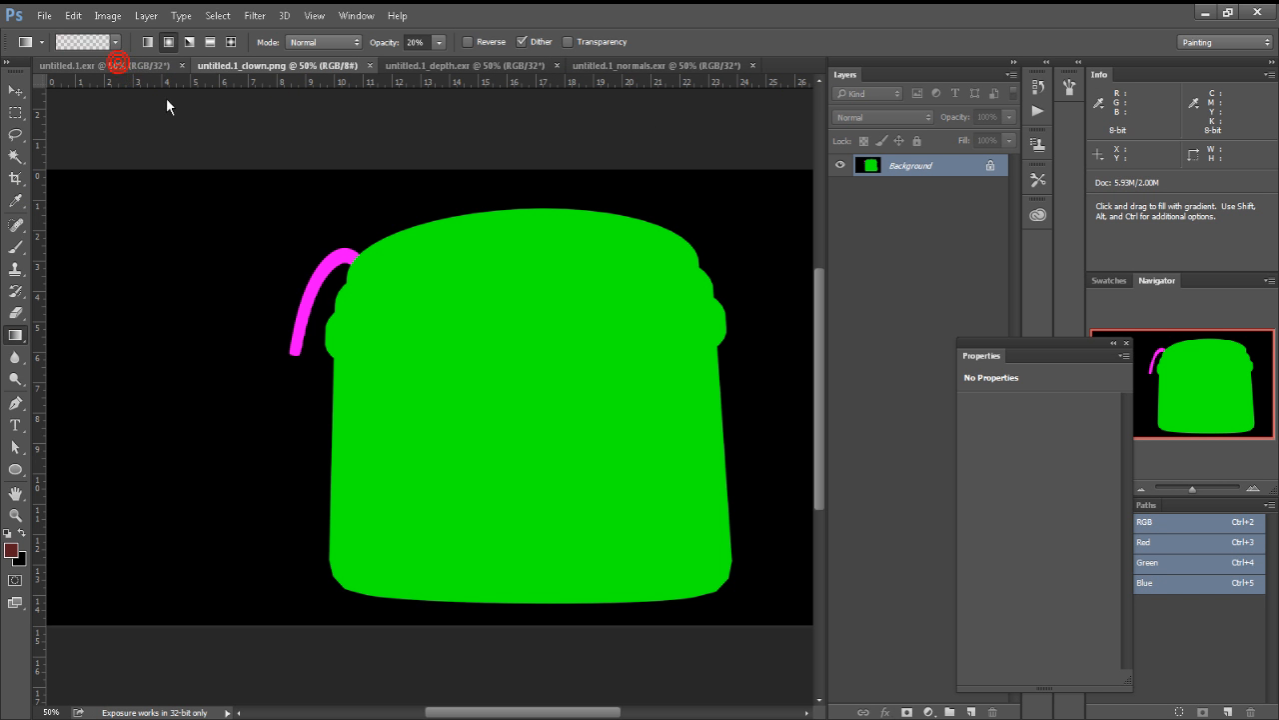
{"action": "left_click", "coordinate": [137, 67]}
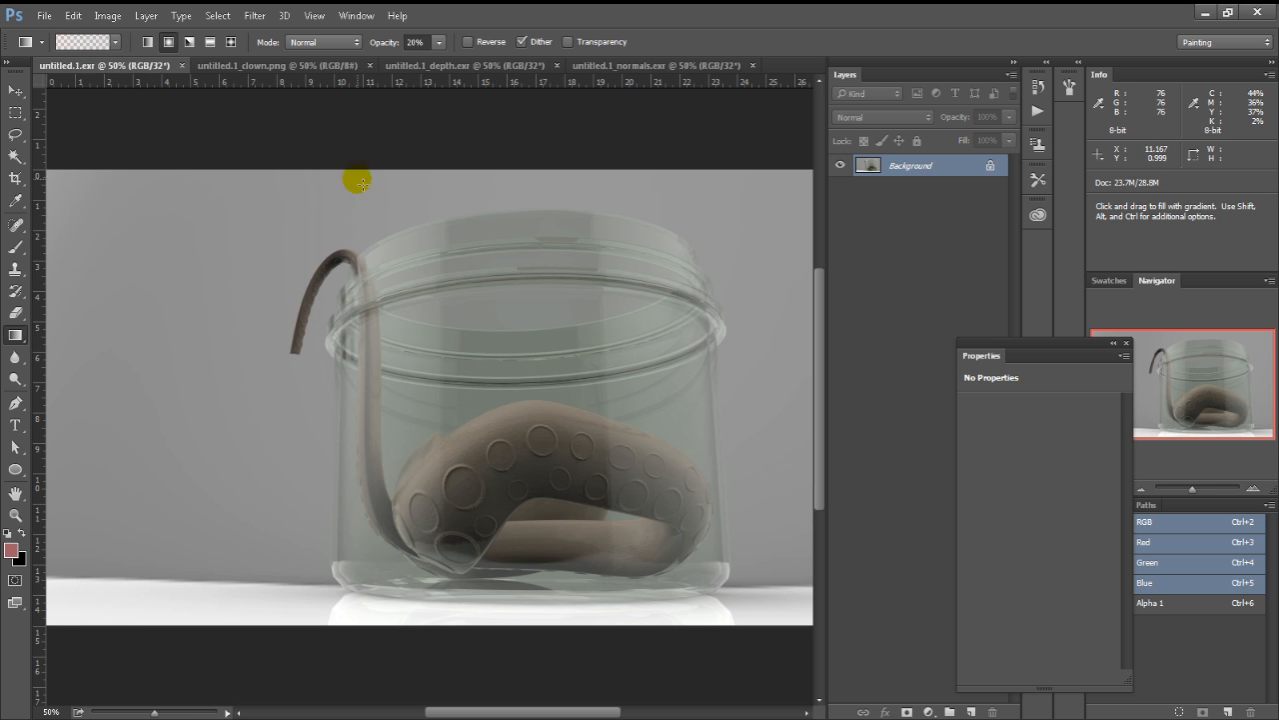
{"action": "left_click", "coordinate": [316, 72]}
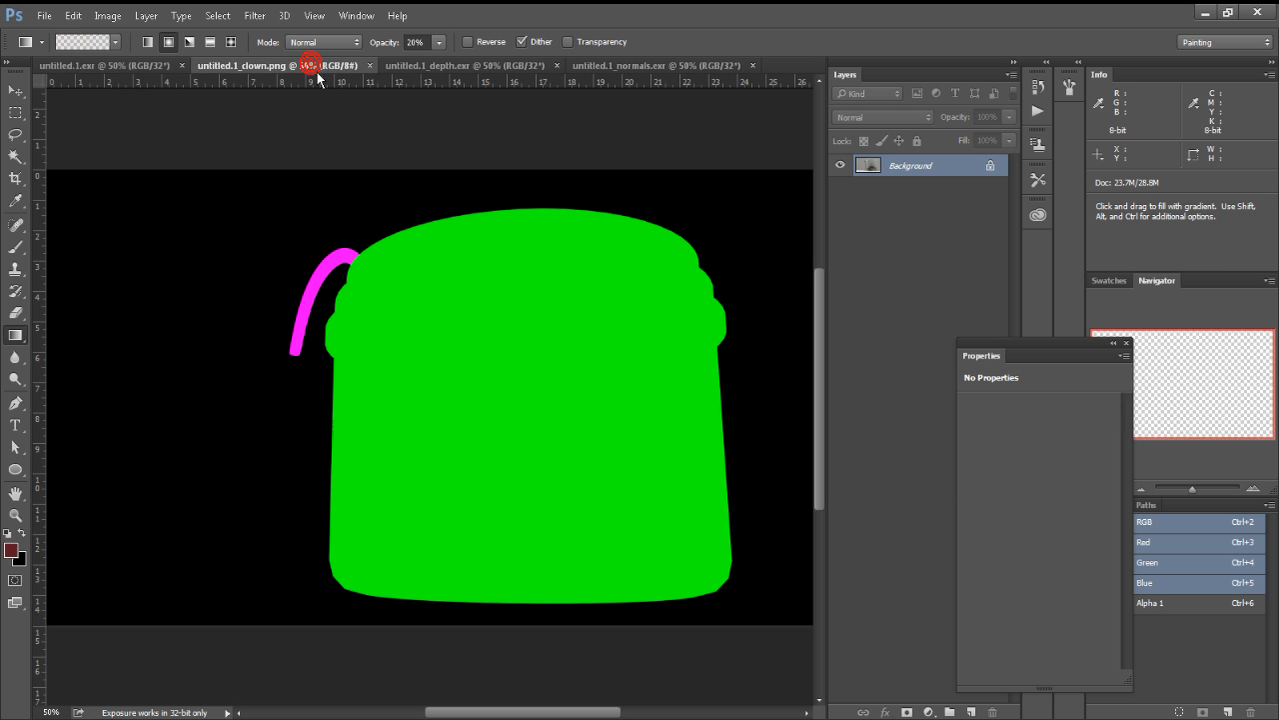
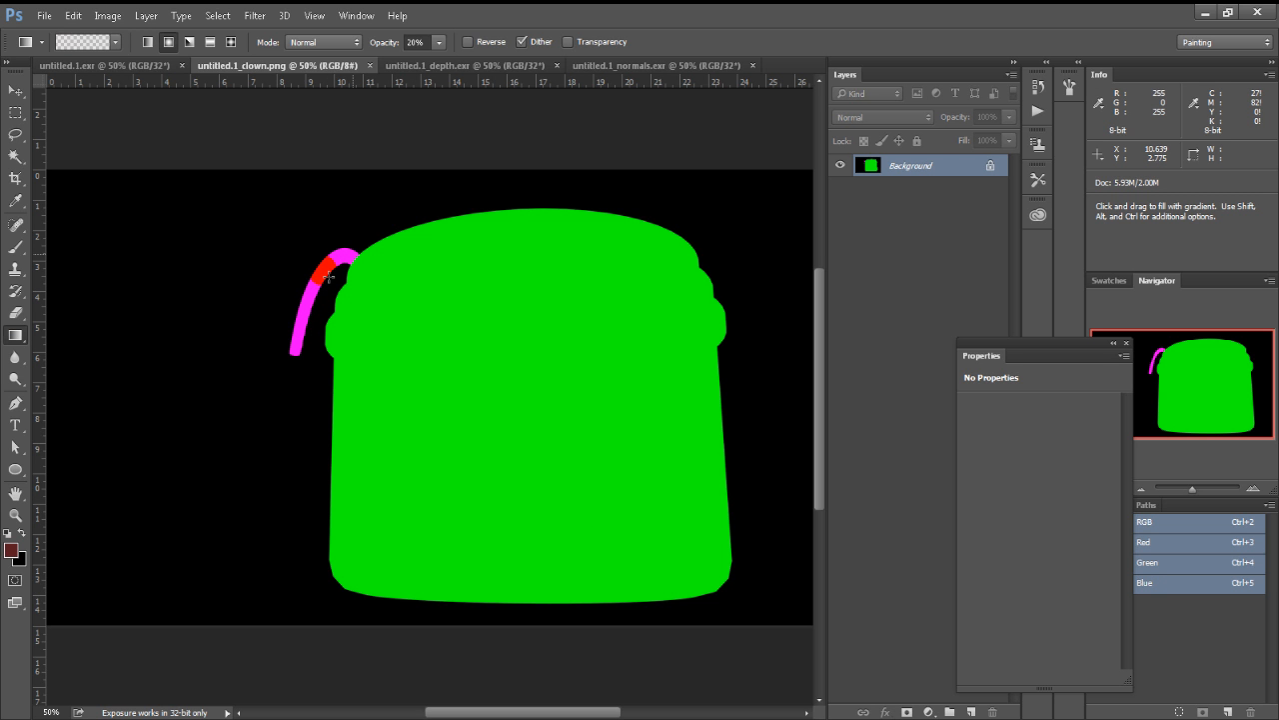
Select the magenta tentacle area in the clown pass with the Magic Wand, and locate the same area in the untitled.1.exr beauty render.
{"action": "left_click", "coordinate": [18, 155]}
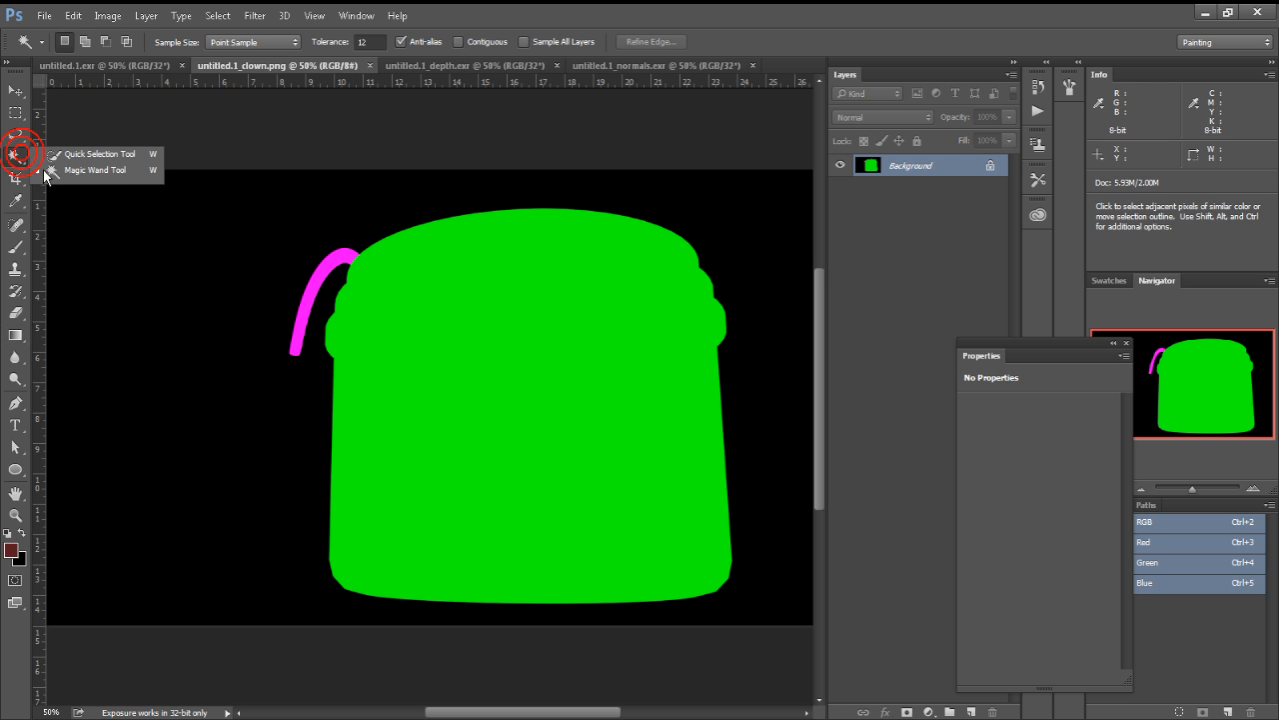
{"action": "left_click", "coordinate": [137, 179]}
{"action": "left_click", "coordinate": [348, 259]}
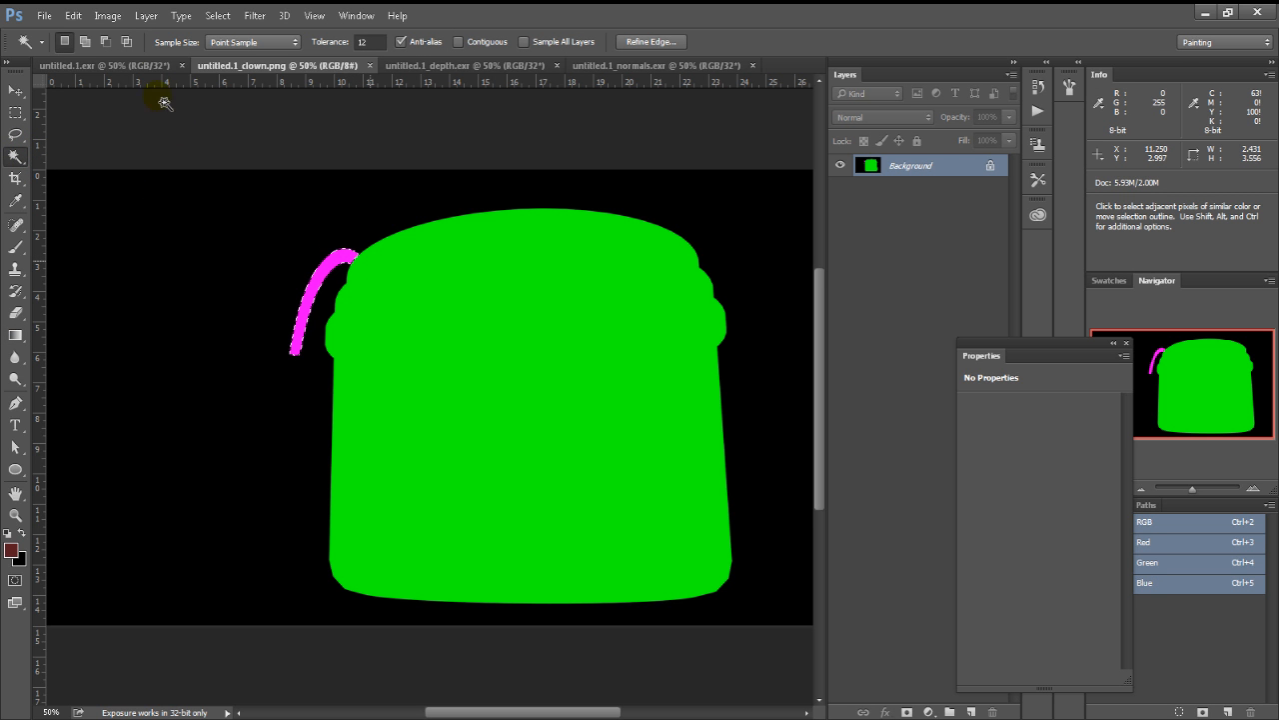
{"action": "left_click", "coordinate": [154, 68]}
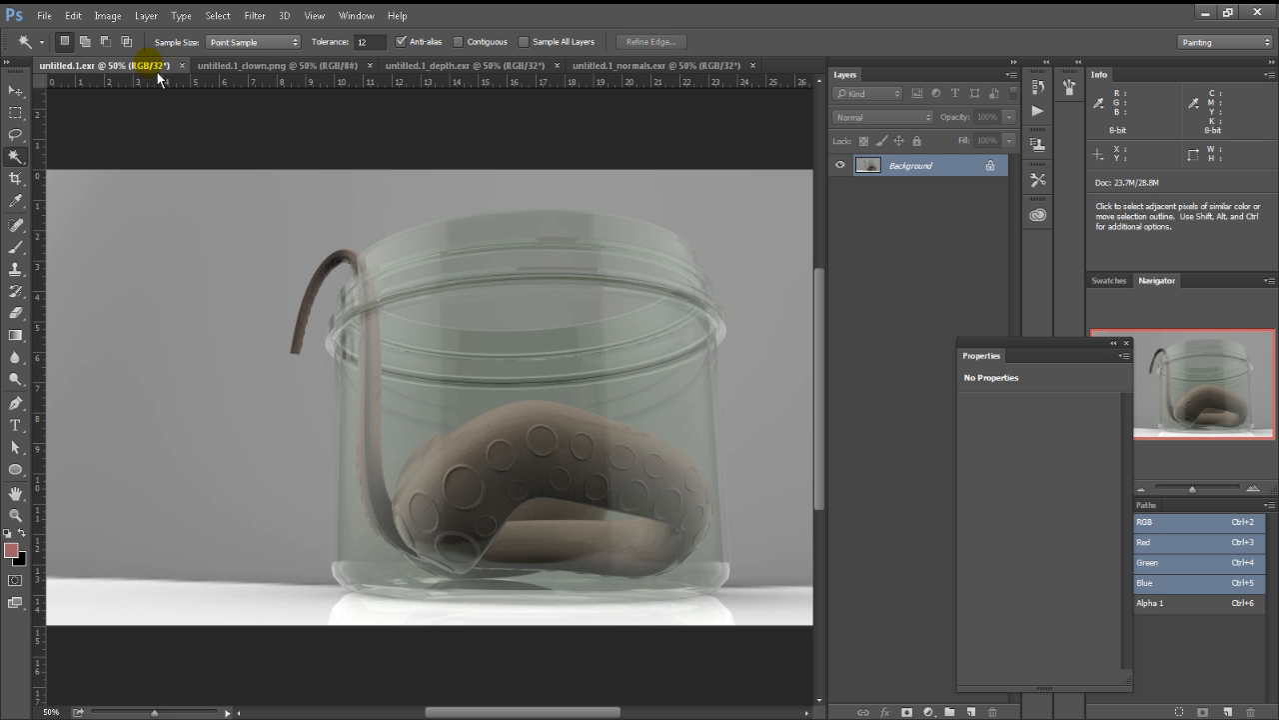
{"action": "left_click", "coordinate": [346, 257]}
Lower the 32-bit preview exposure of the untitled.1_depth.exr pass to examine the depth shading across the jar and tentacle.
{"action": "left_click", "coordinate": [472, 67]}
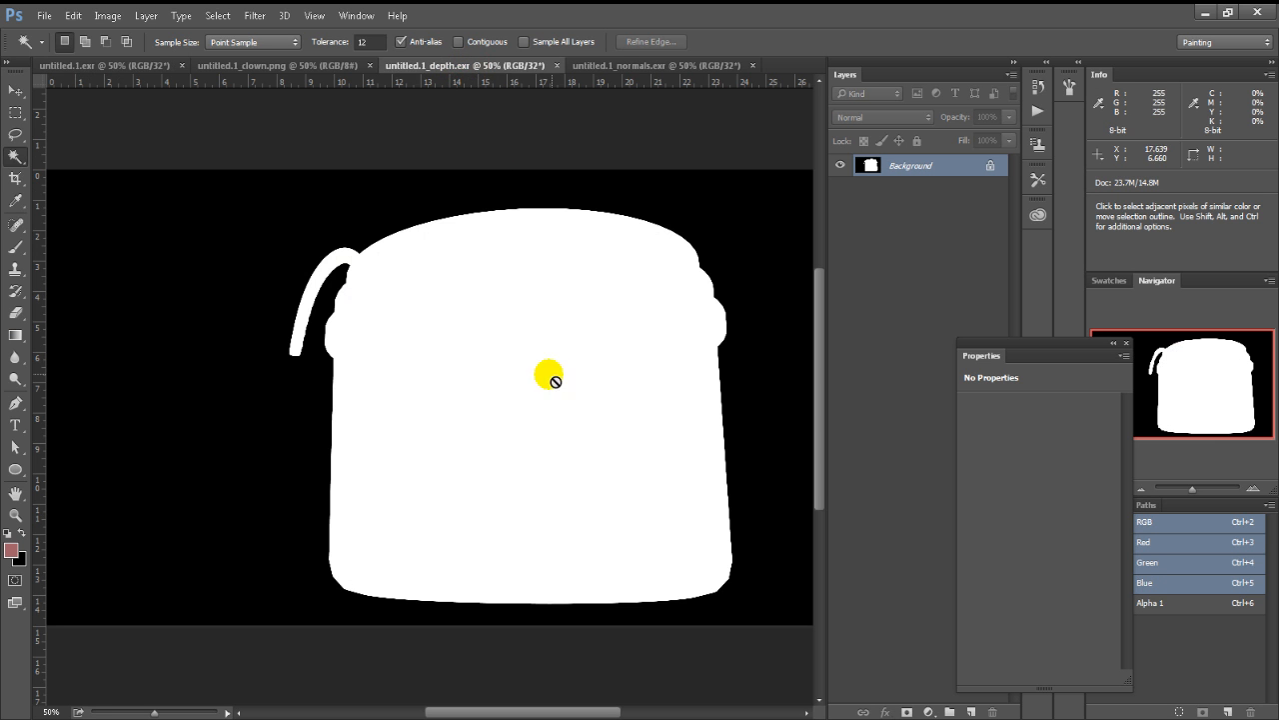
{"action": "key", "text": "i"}
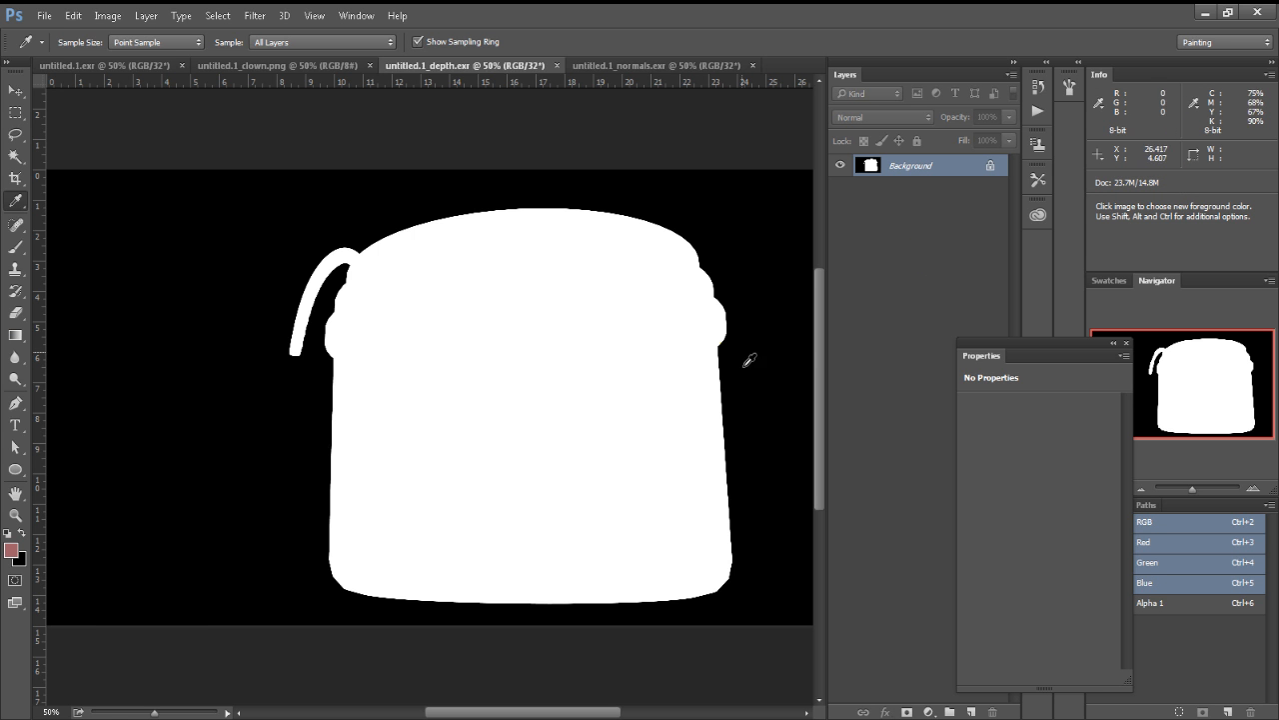
{"action": "mouse_move", "coordinate": [155, 711]}
{"action": "left_mouse_down"}
{"action": "mouse_move", "coordinate": [117, 712]}
{"action": "mouse_move", "coordinate": [165, 712]}
{"action": "mouse_move", "coordinate": [141, 711]}
{"action": "left_mouse_up"}
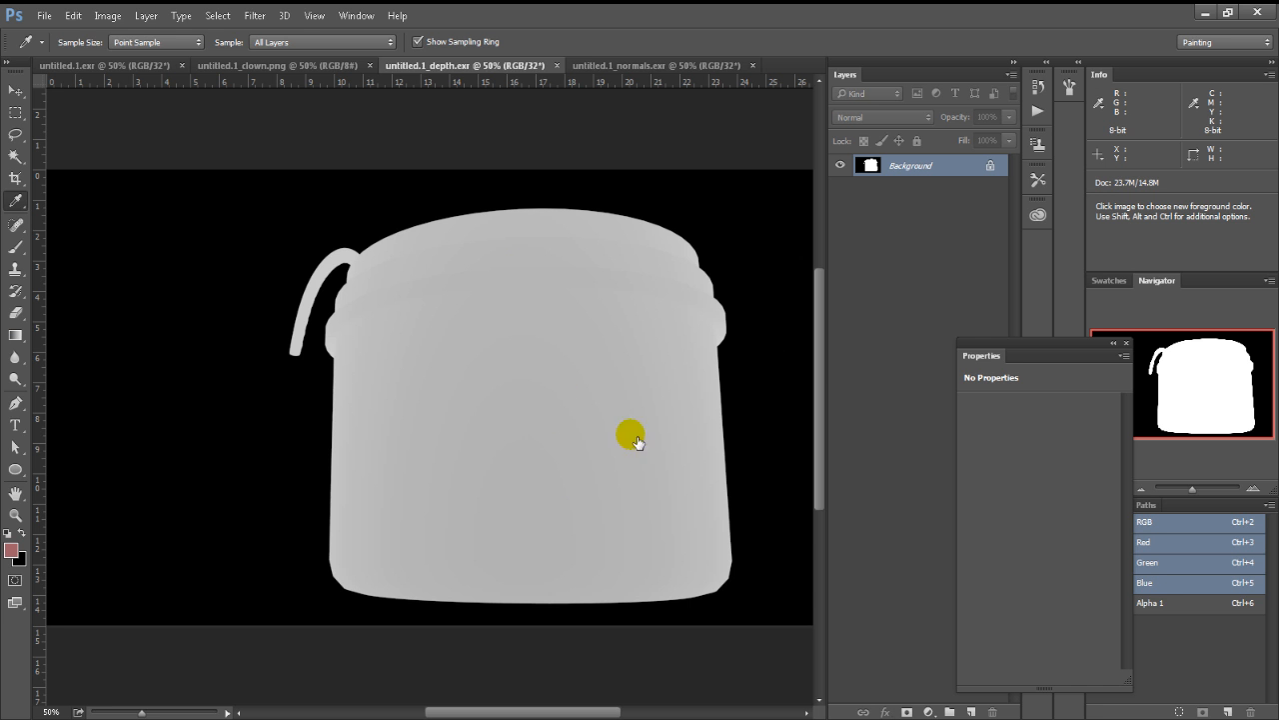
Close the depth, normals and clown pass files, keeping untitled.1.exr open.
{"action": "left_click", "coordinate": [557, 65]}
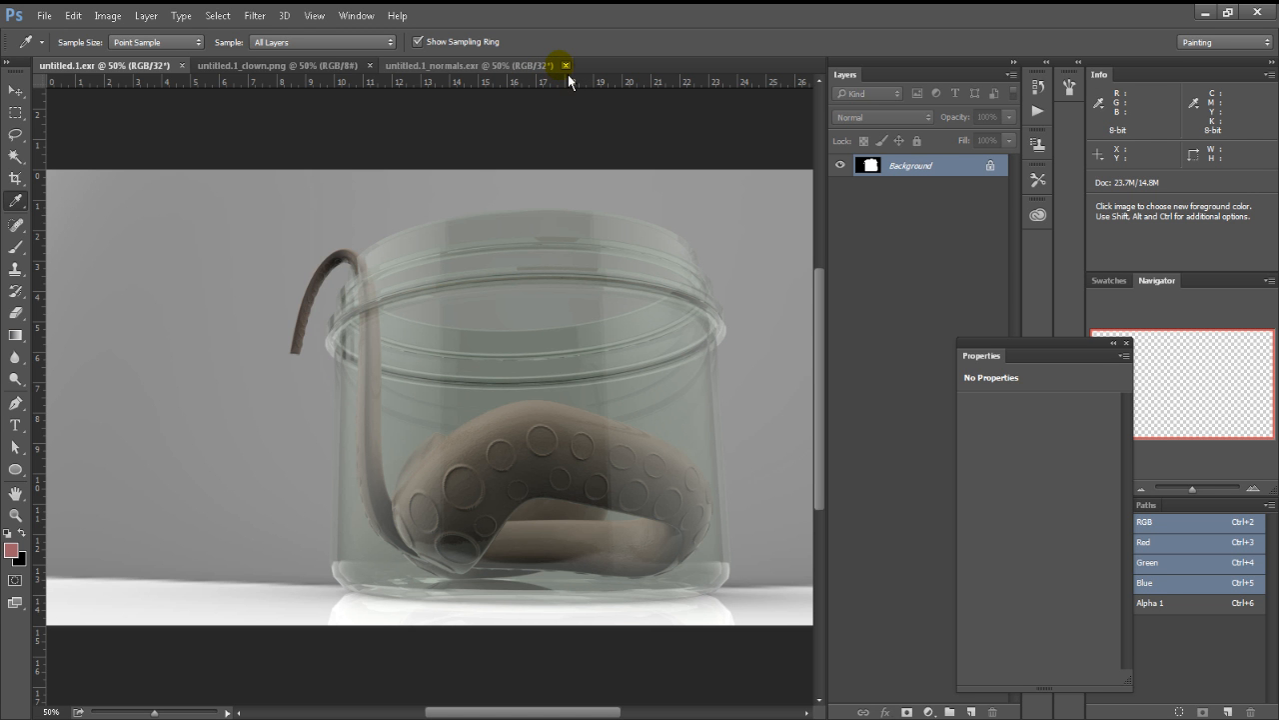
{"action": "left_click", "coordinate": [566, 66]}
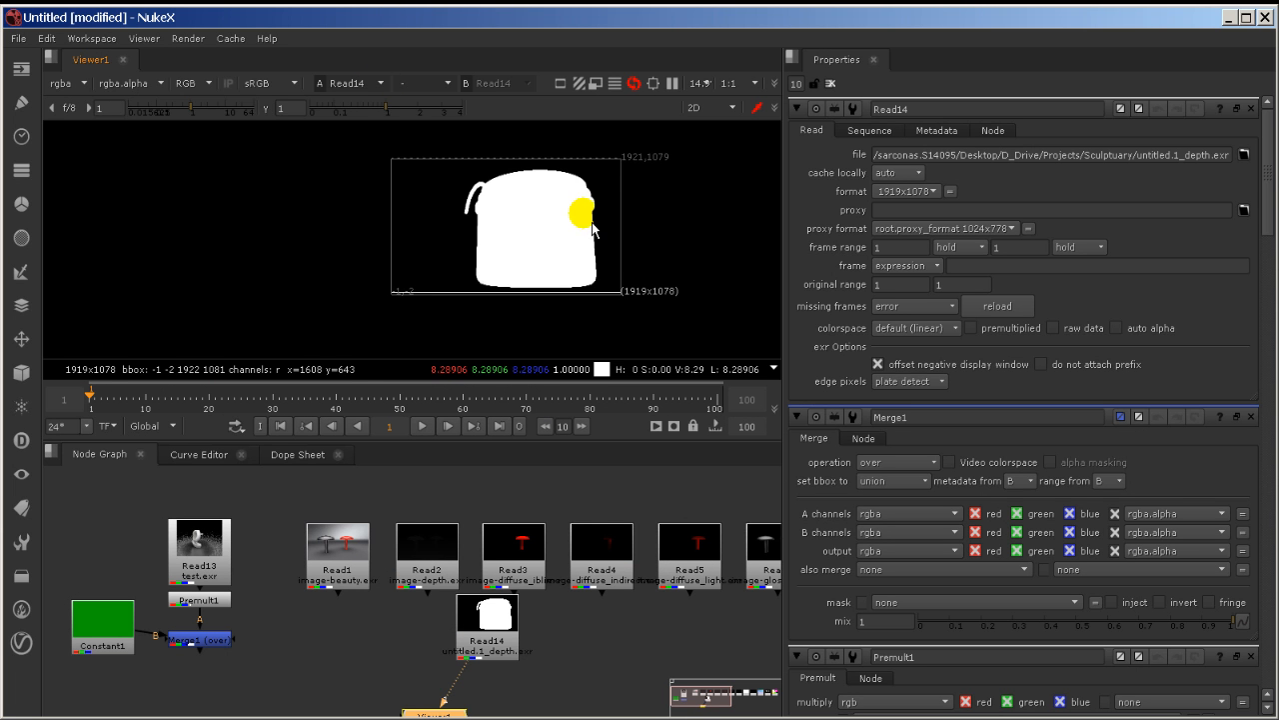
Examine untitled.1_depth.exr up close in the NukeX viewer and return to Photoshop.
{"action": "scroll", "coordinate": [546, 252], "scroll_direction": "up", "scroll_amount": 4}
{"action": "scroll", "coordinate": [443, 249], "scroll_direction": "down", "scroll_amount": 2}
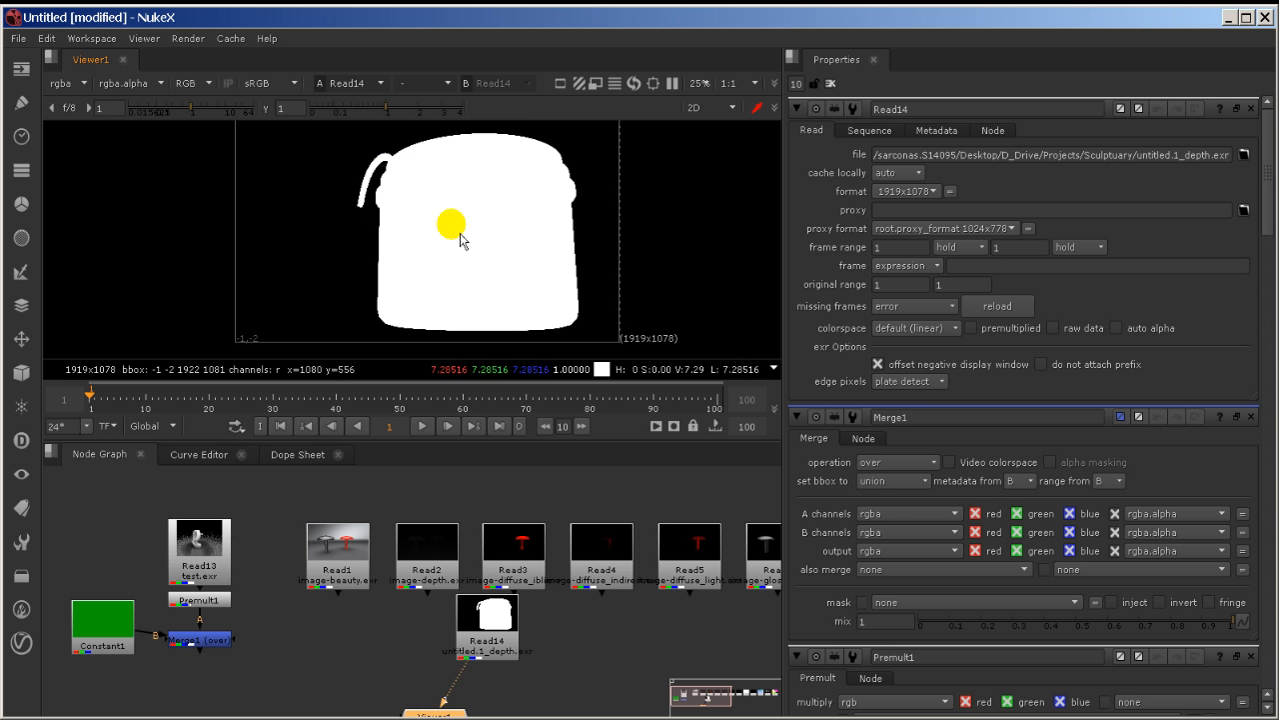
{"action": "scroll", "coordinate": [508, 249], "scroll_direction": "up", "scroll_amount": 3}
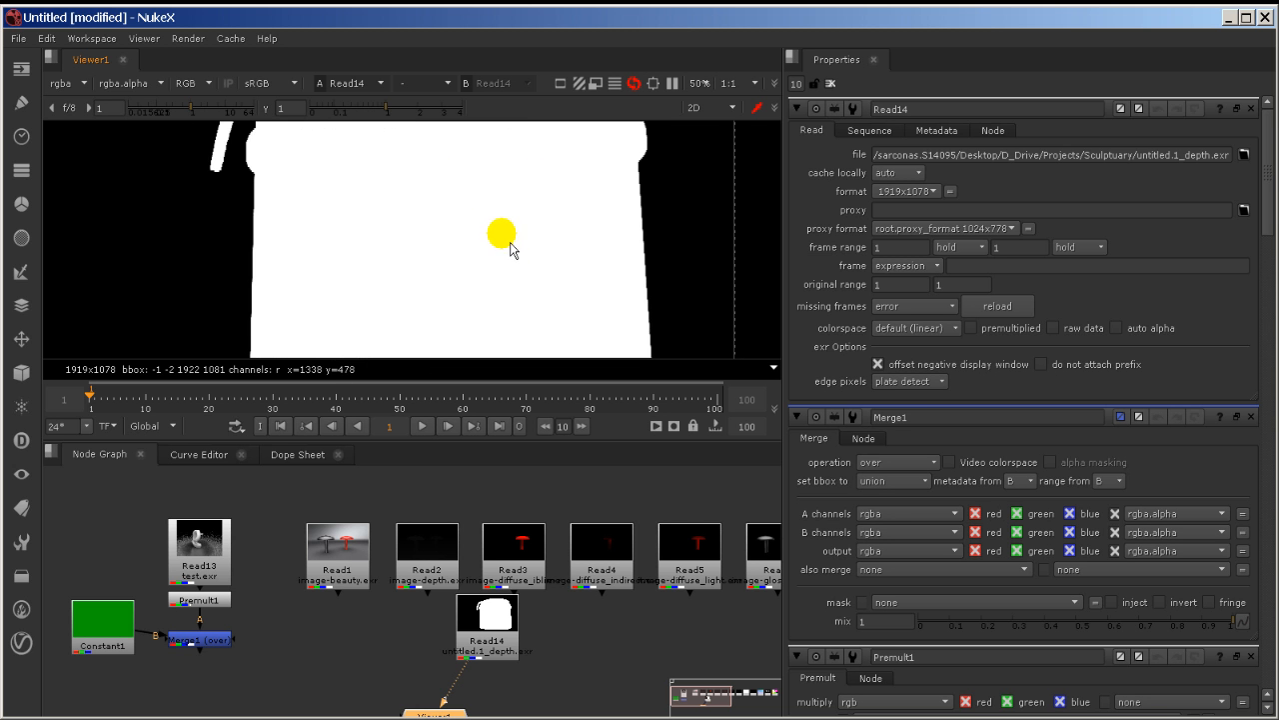
{"action": "key", "text": "alt+Tab"}
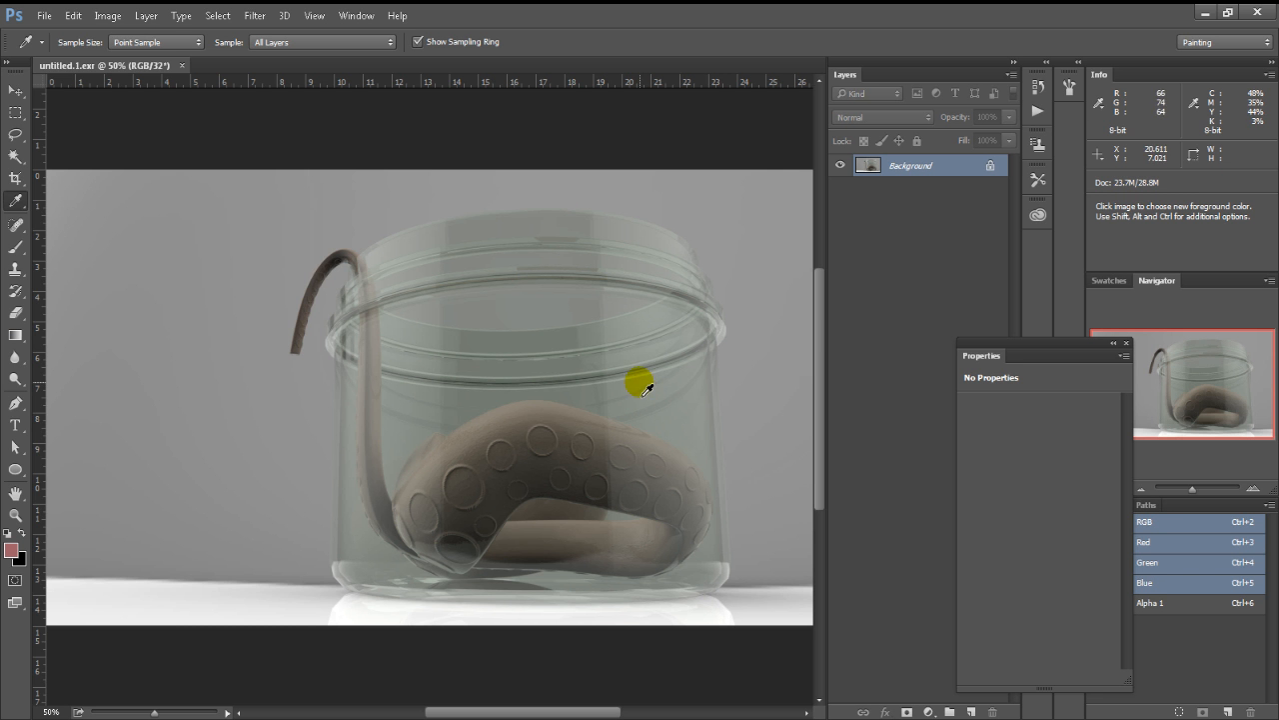
{"action": "key", "text": "ctrl+minus"}
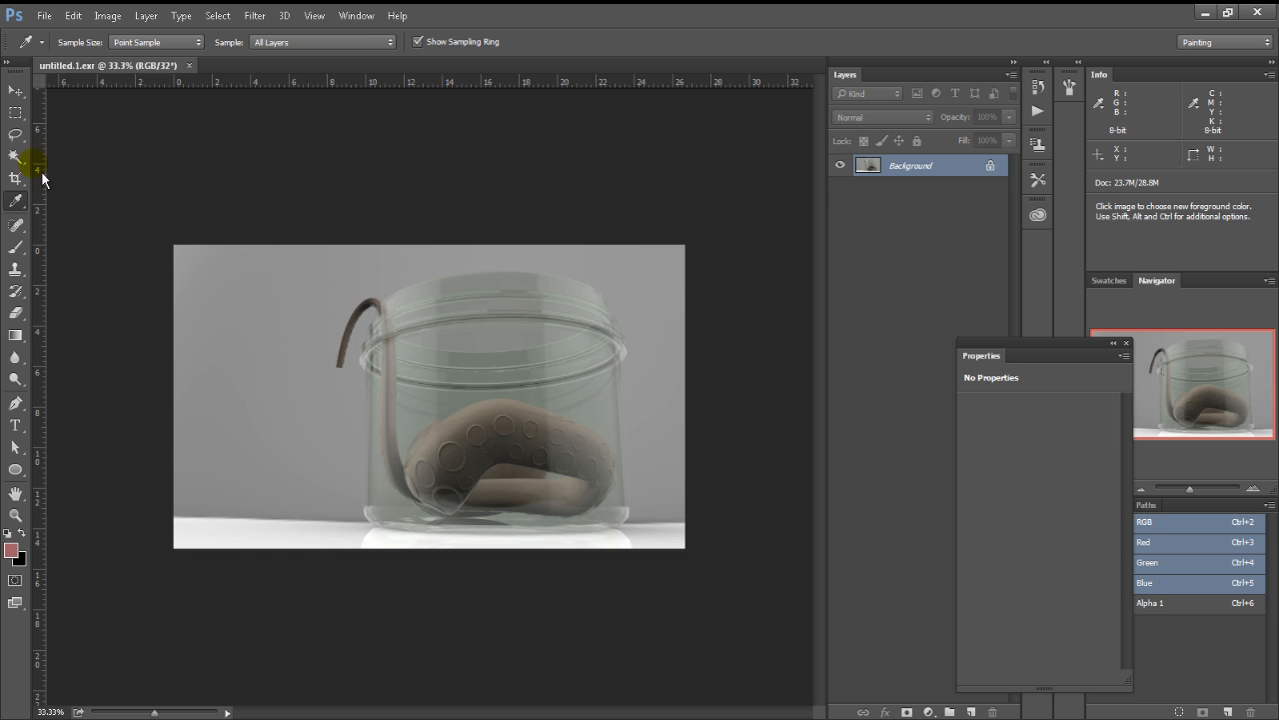
{"action": "left_click", "coordinate": [262, 14]}
{"action": "mouse_move", "coordinate": [436, 244]}
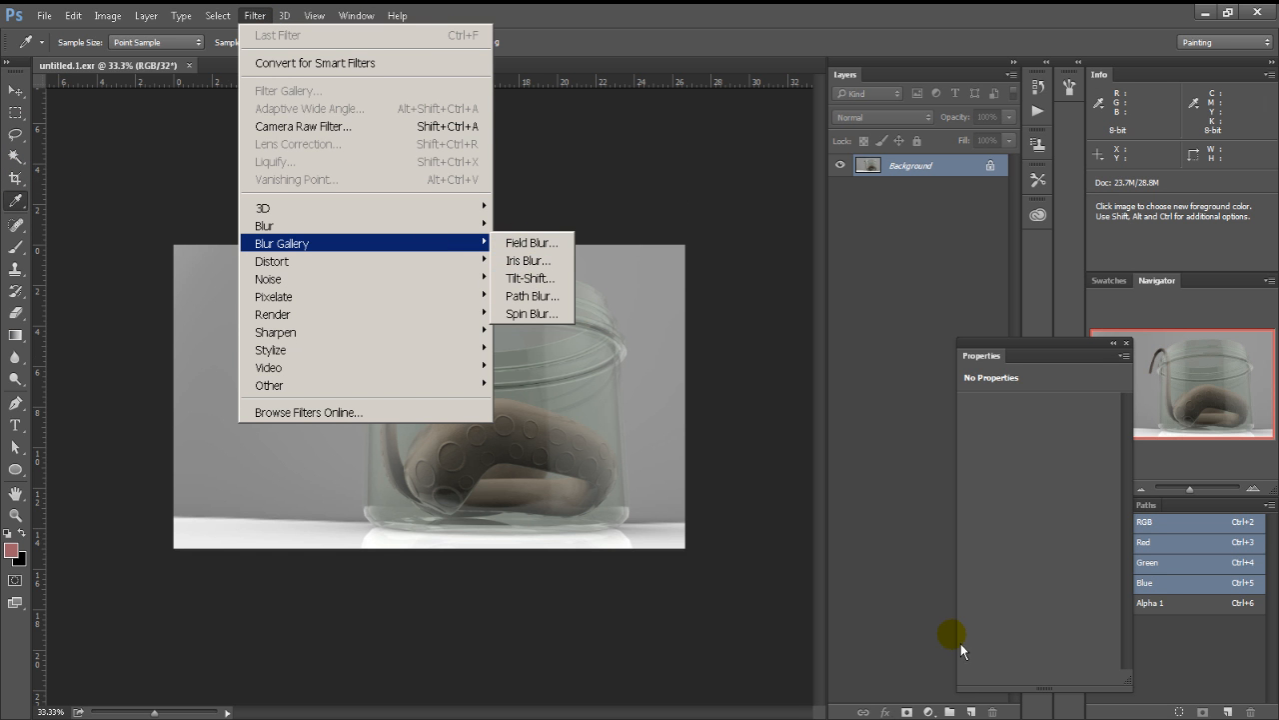
{"action": "left_click", "coordinate": [931, 636]}
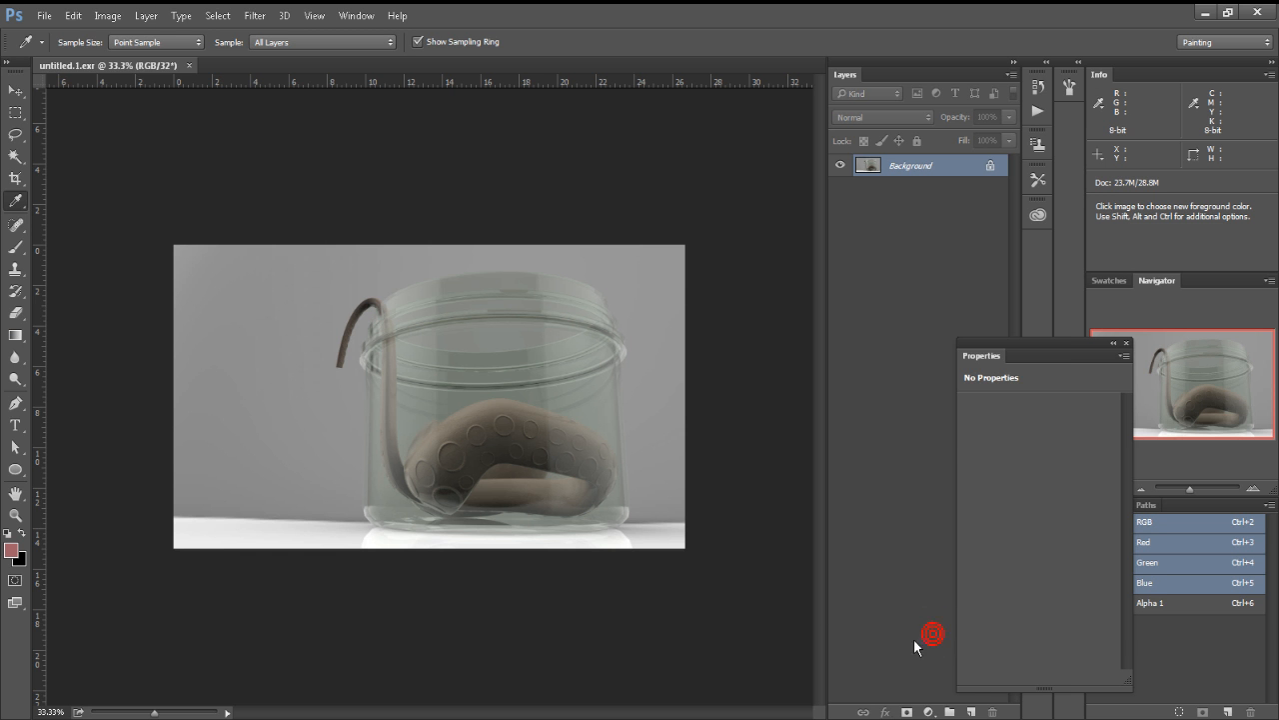
Add a Photo Filter adjustment layer above the jar render's Background layer and open its filter colour for editing.
{"action": "left_click", "coordinate": [928, 710]}
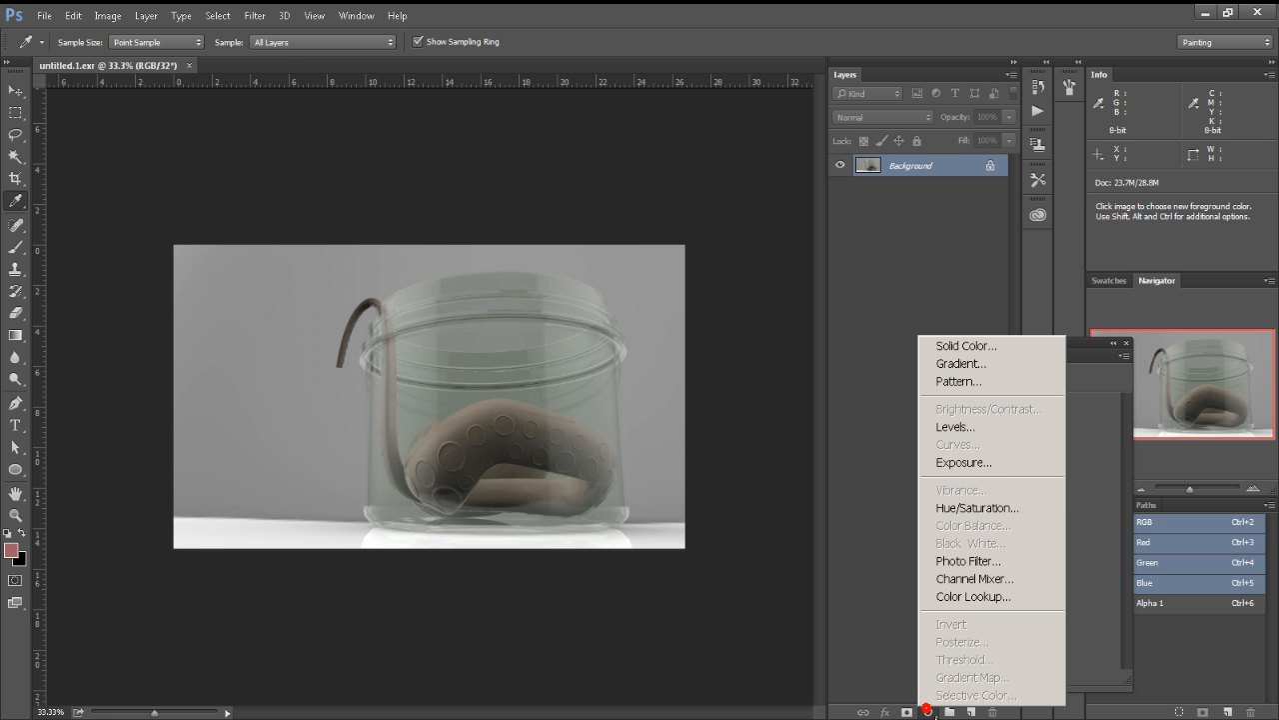
{"action": "left_click", "coordinate": [957, 558]}
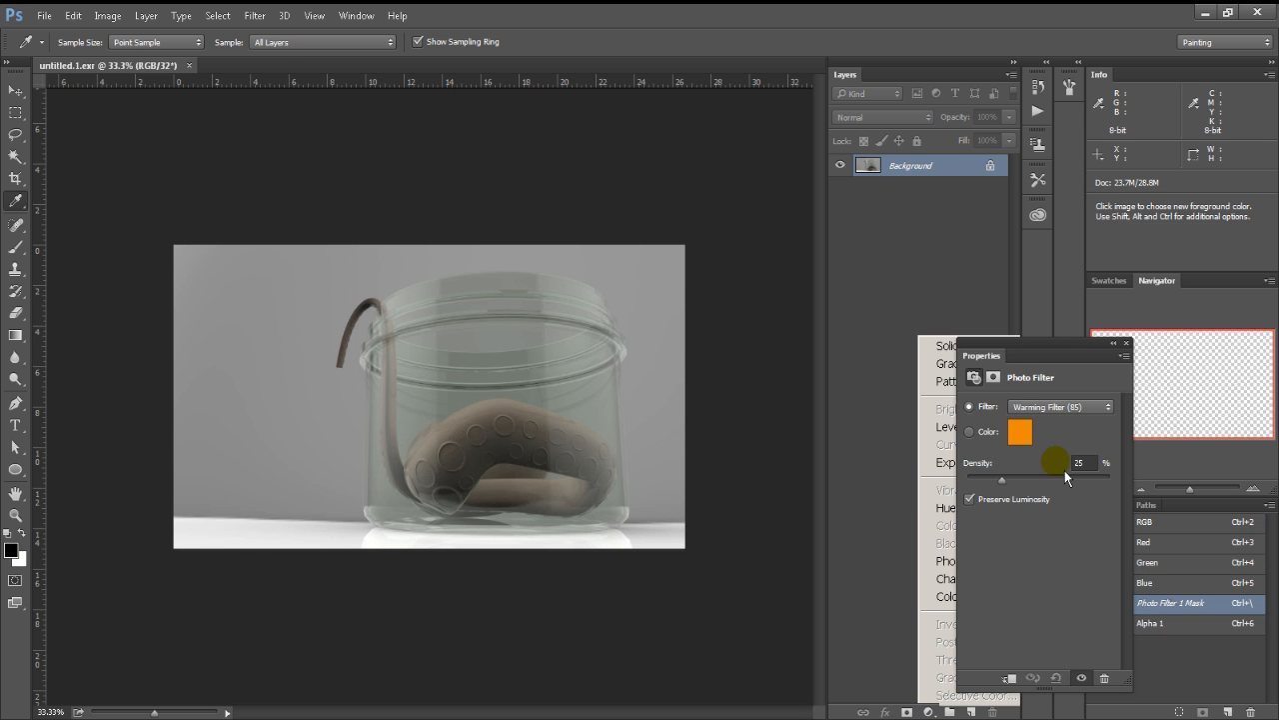
{"action": "left_click", "coordinate": [1020, 432]}
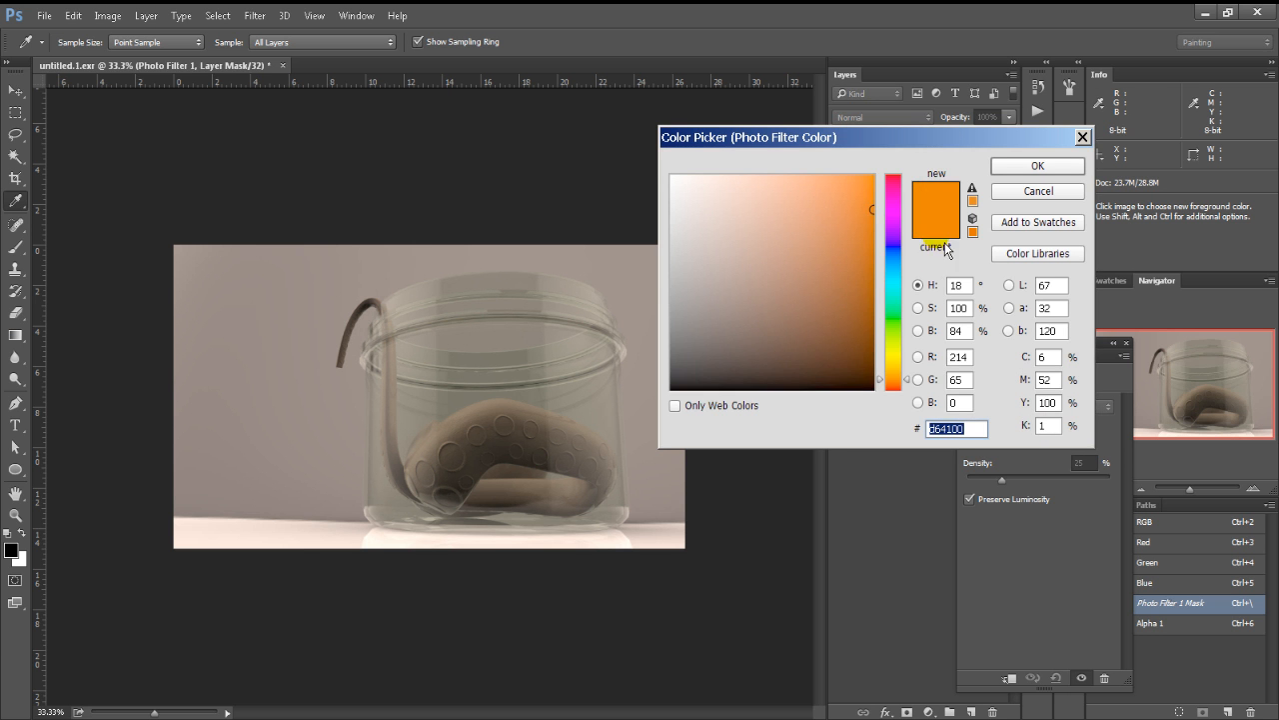
Set the Photo Filter colour to a light green, about H 106, S 70, B 86 (#66dc42).
{"action": "left_click_drag", "start_coordinate": [894, 255], "coordinate": [892, 326]}
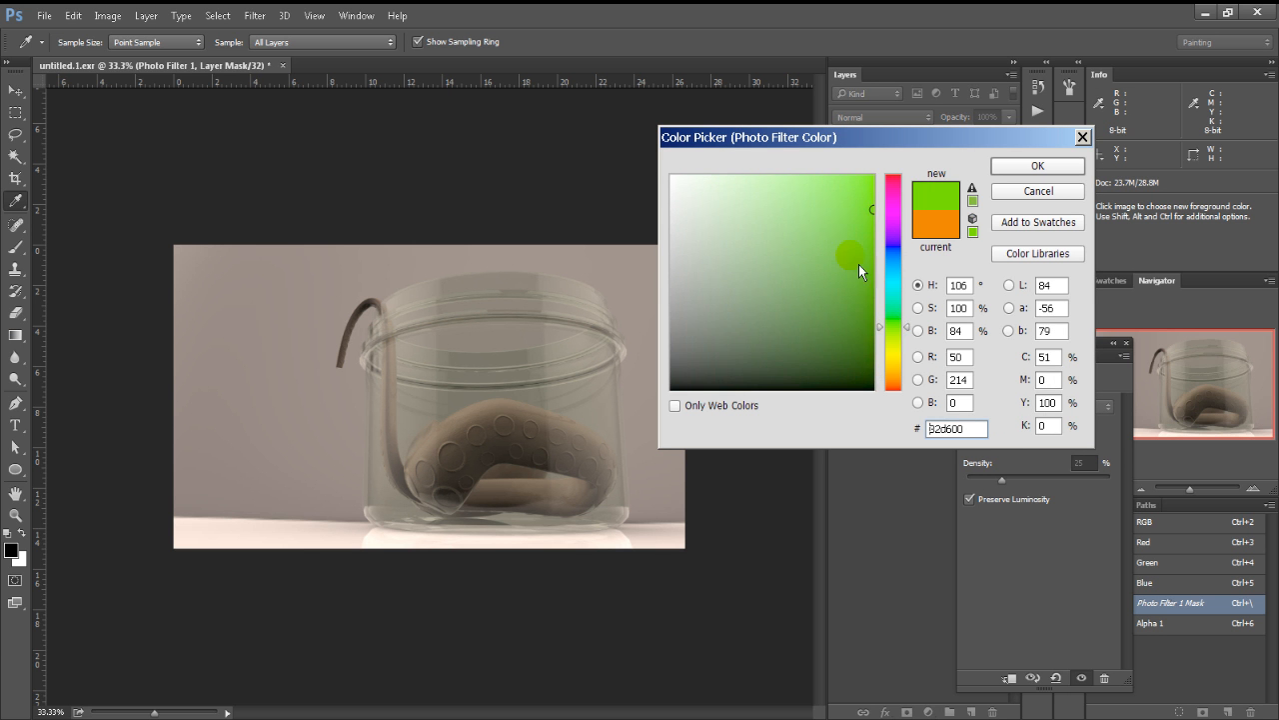
{"action": "left_click", "coordinate": [822, 207]}
{"action": "left_click", "coordinate": [813, 201]}
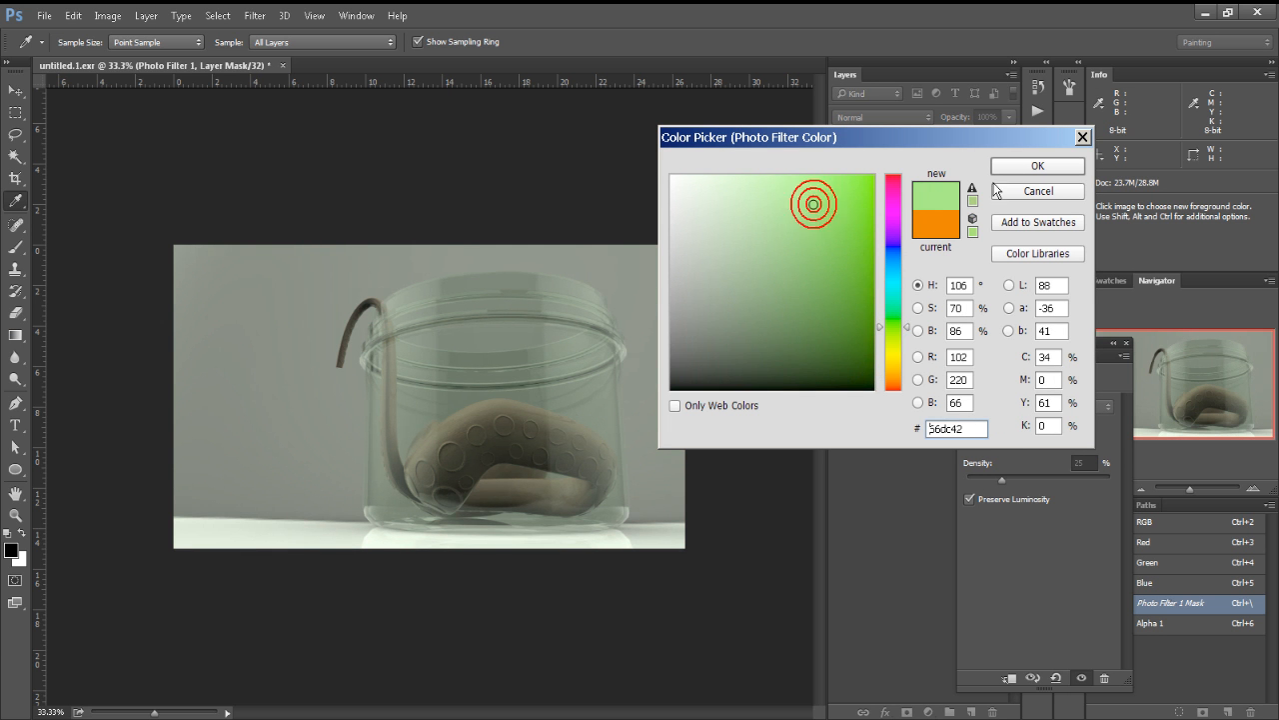
{"action": "left_click", "coordinate": [1018, 163]}
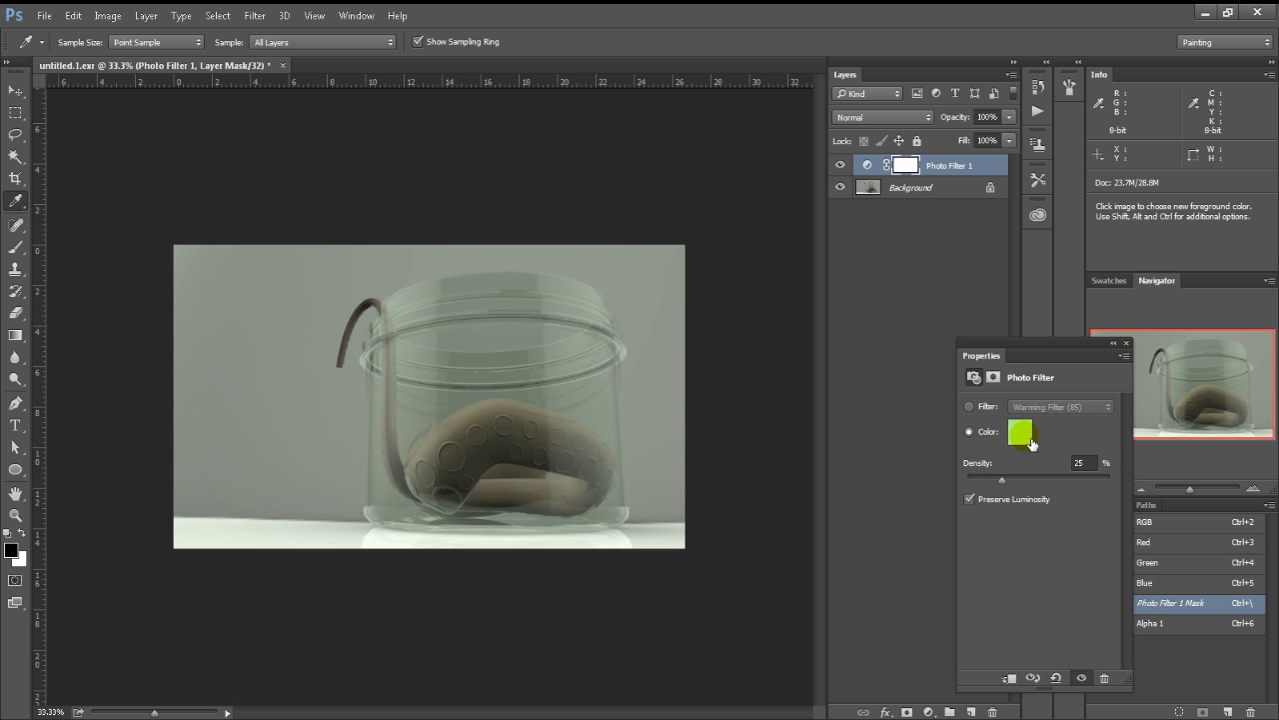
Compare the image with and without the Photo Filter 1 adjustment.
{"action": "left_click", "coordinate": [841, 165]}
{"action": "left_click", "coordinate": [840, 165]}
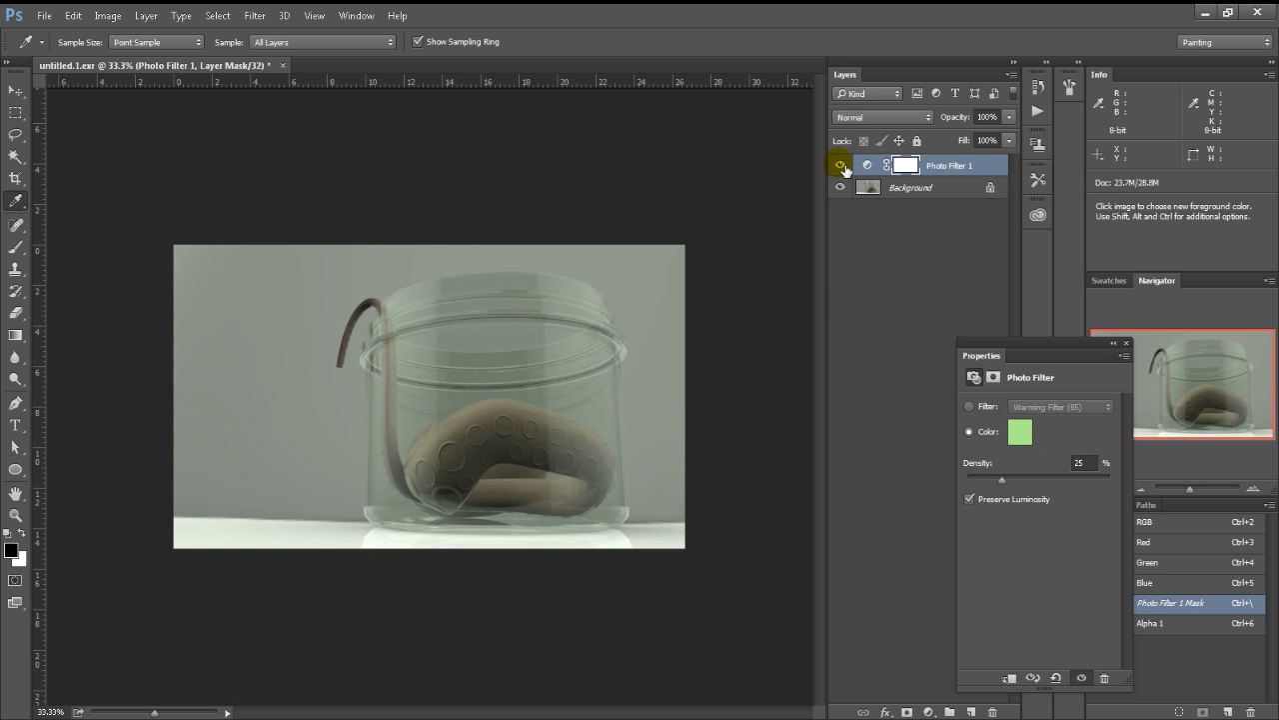
{"action": "left_click", "coordinate": [840, 165]}
{"action": "left_click", "coordinate": [841, 165]}
{"action": "left_click", "coordinate": [840, 165]}
{"action": "left_click", "coordinate": [840, 165]}
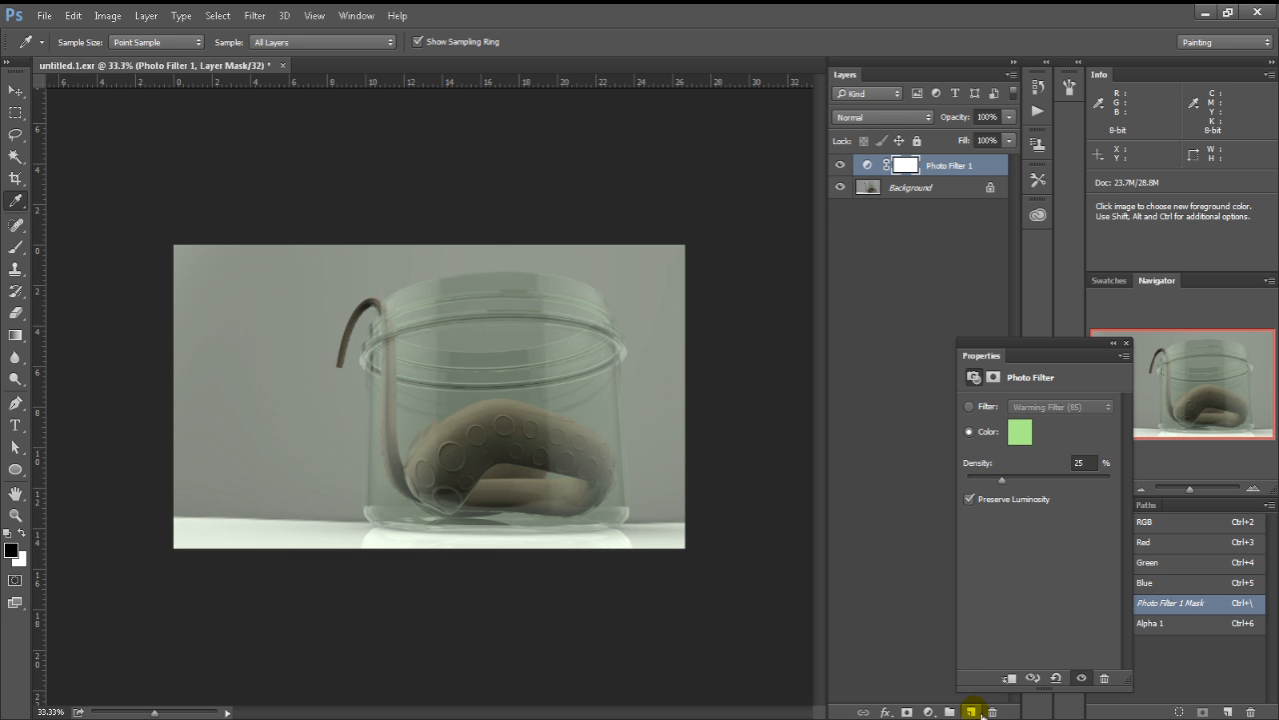
Start an Iris Blur on the Background layer and centre its pin on the tentacle inside the jar.
{"action": "left_click", "coordinate": [889, 197]}
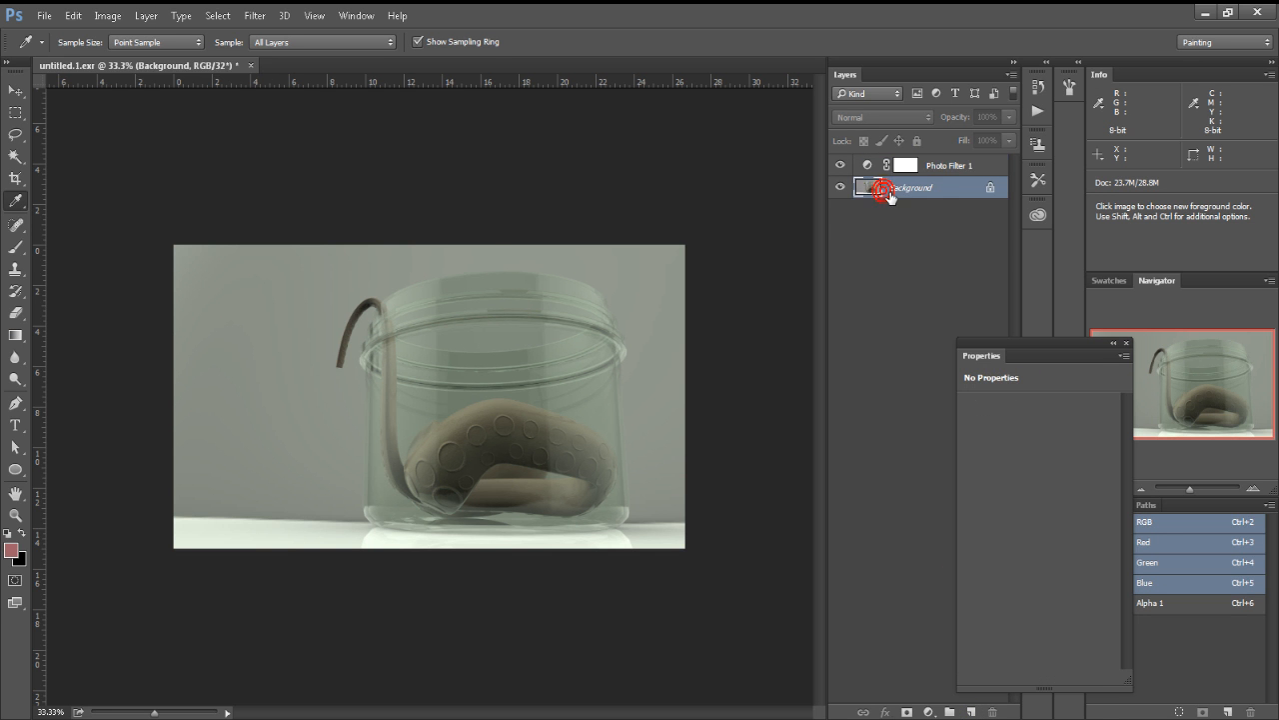
{"action": "left_click", "coordinate": [268, 14]}
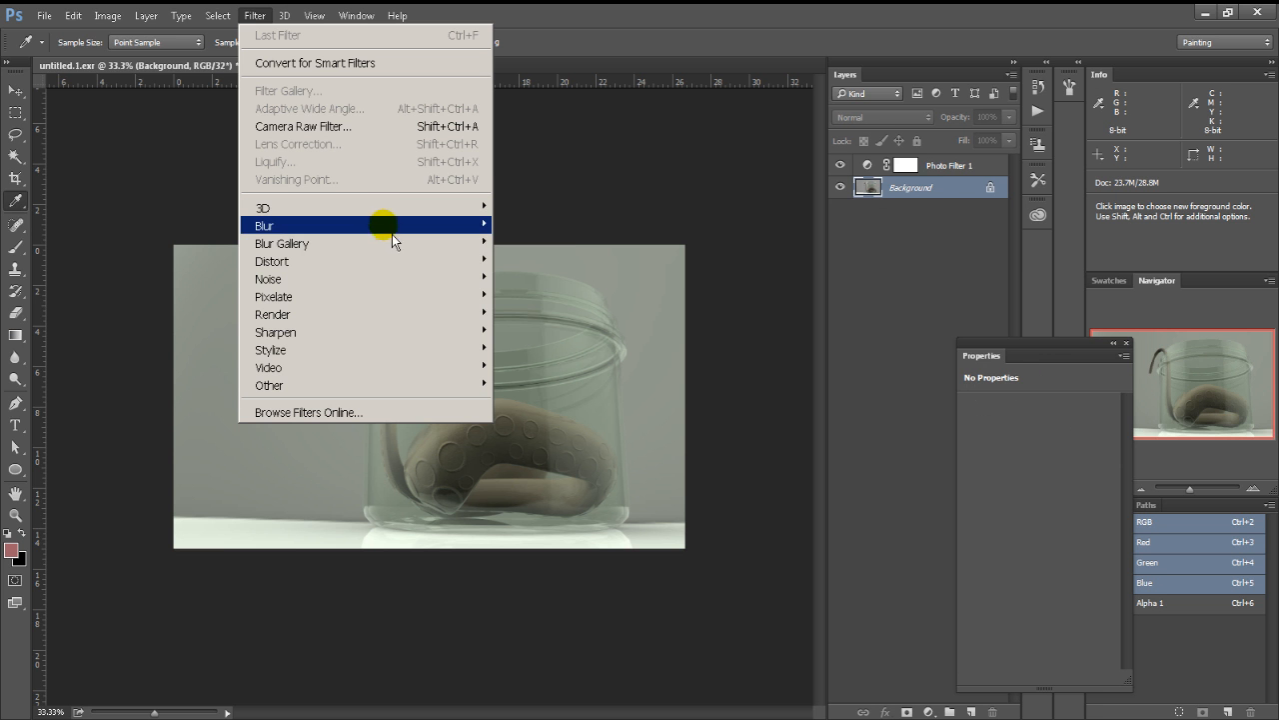
{"action": "mouse_move", "coordinate": [471, 243]}
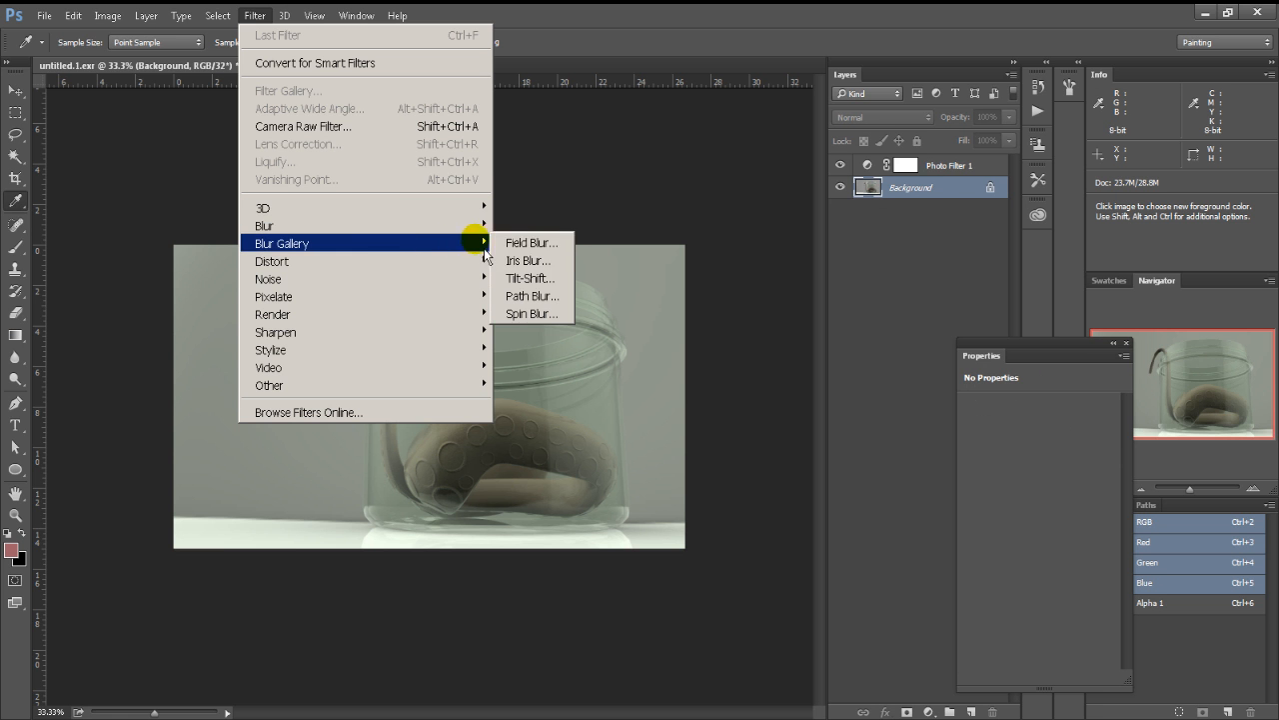
{"action": "left_click", "coordinate": [536, 262]}
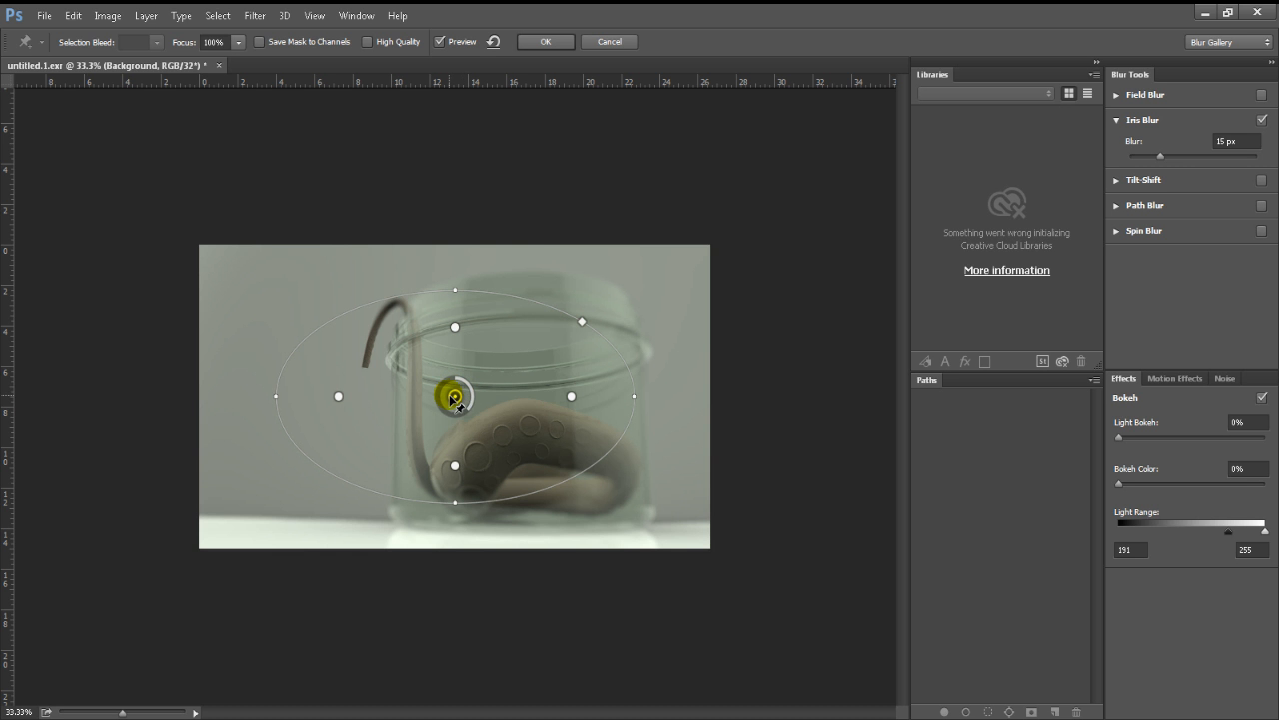
{"action": "left_click_drag", "start_coordinate": [455, 400], "coordinate": [522, 446]}
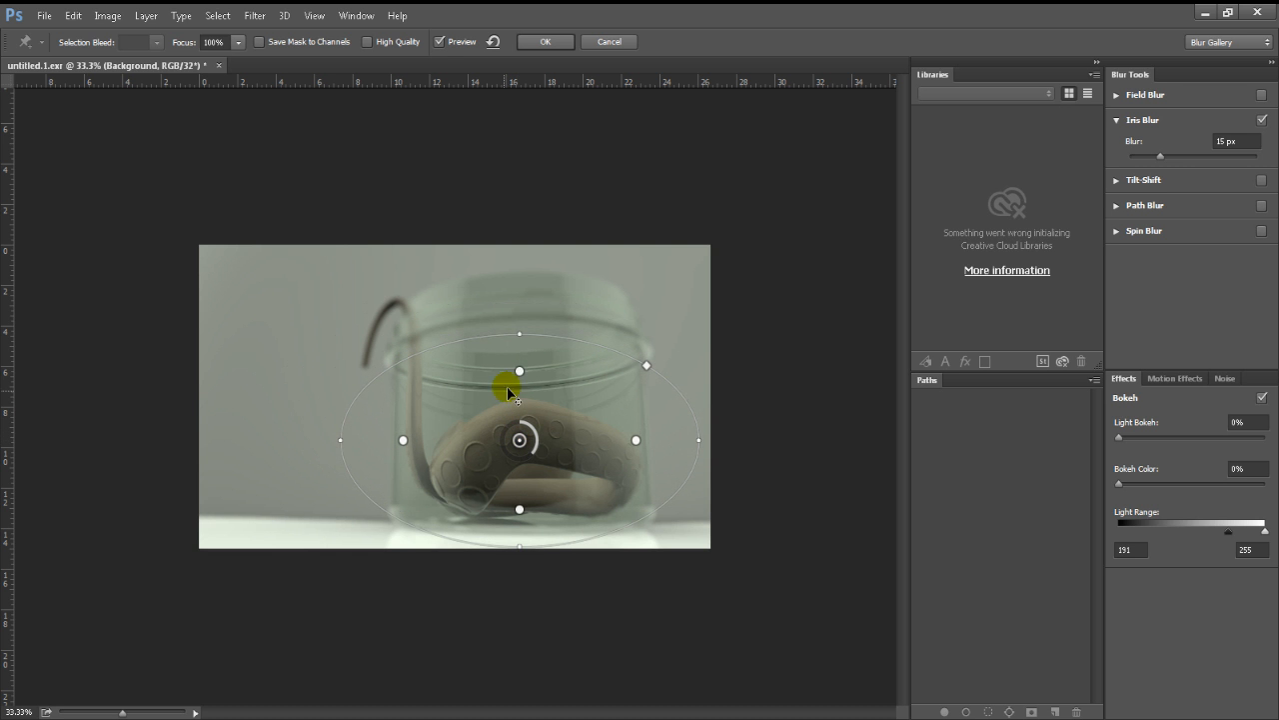
Stretch the iris ellipse vertically into roughly a circle enclosing the jar, and set its blur to 19 px.
{"action": "left_click_drag", "start_coordinate": [521, 334], "coordinate": [523, 260]}
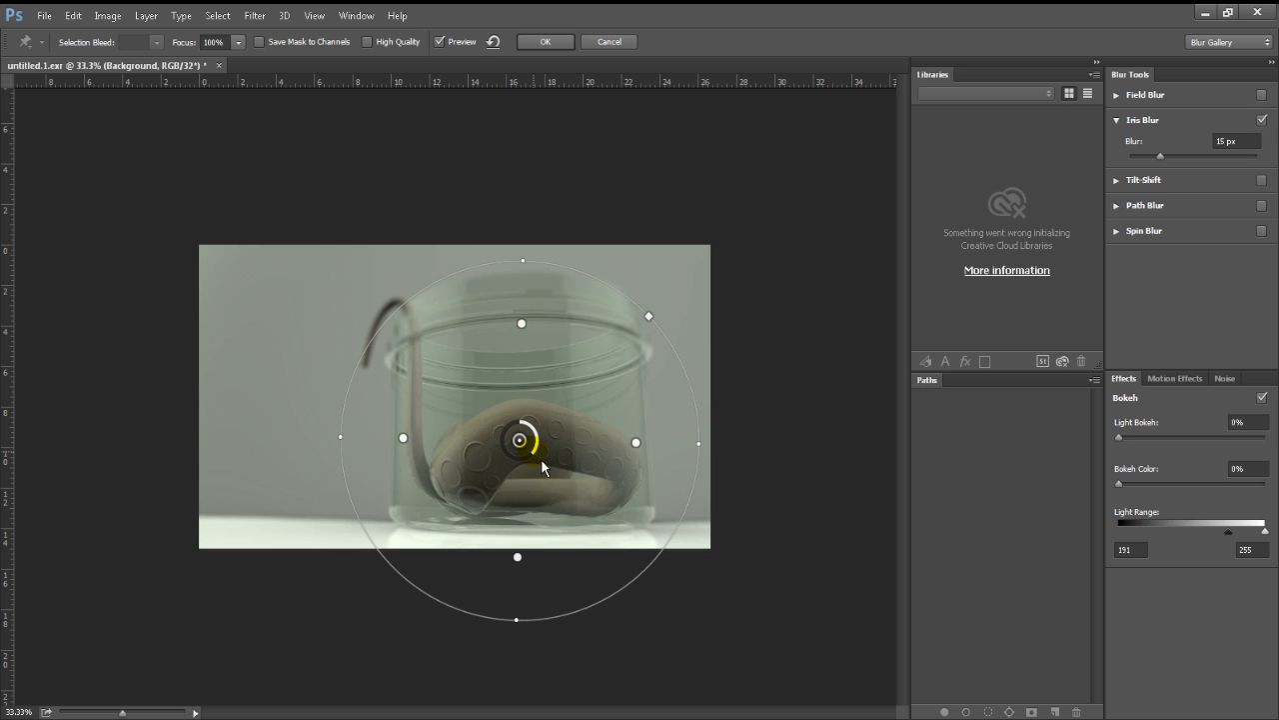
{"action": "mouse_move", "coordinate": [537, 452]}
{"action": "left_mouse_down"}
{"action": "mouse_move", "coordinate": [531, 436]}
{"action": "mouse_move", "coordinate": [545, 446]}
{"action": "left_mouse_up"}
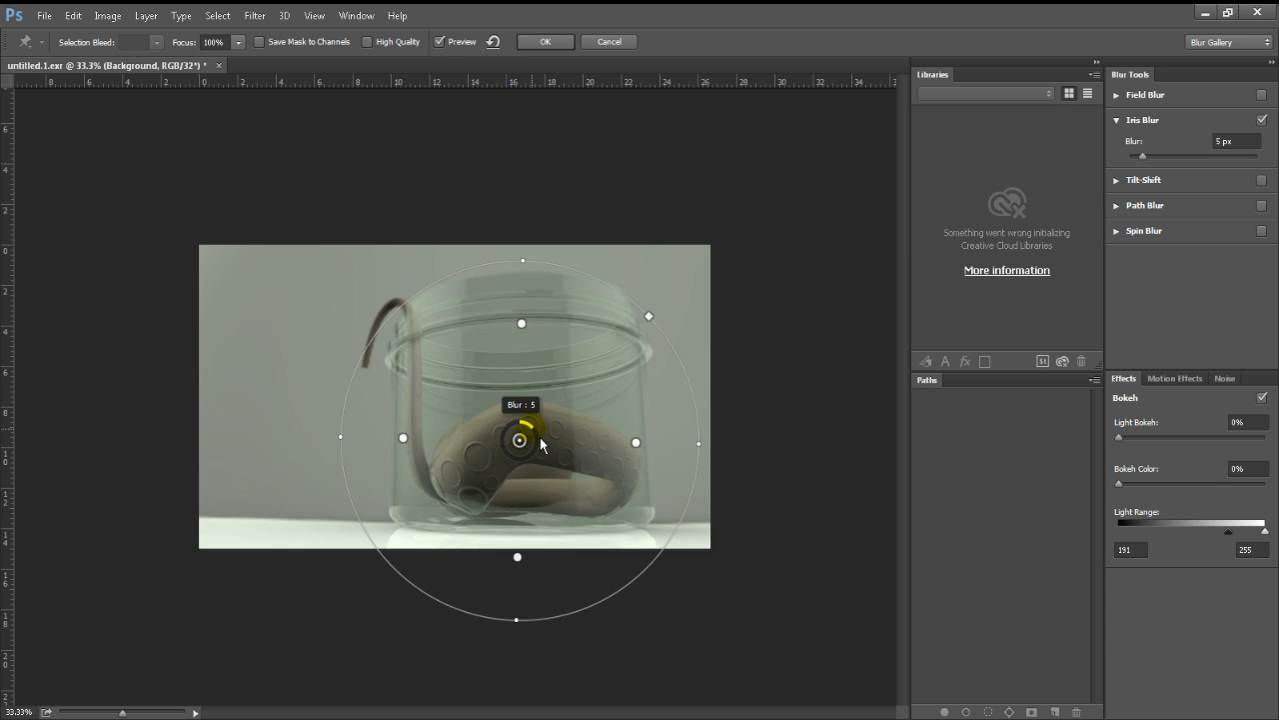
{"action": "left_click_drag", "start_coordinate": [546, 446], "coordinate": [529, 474]}
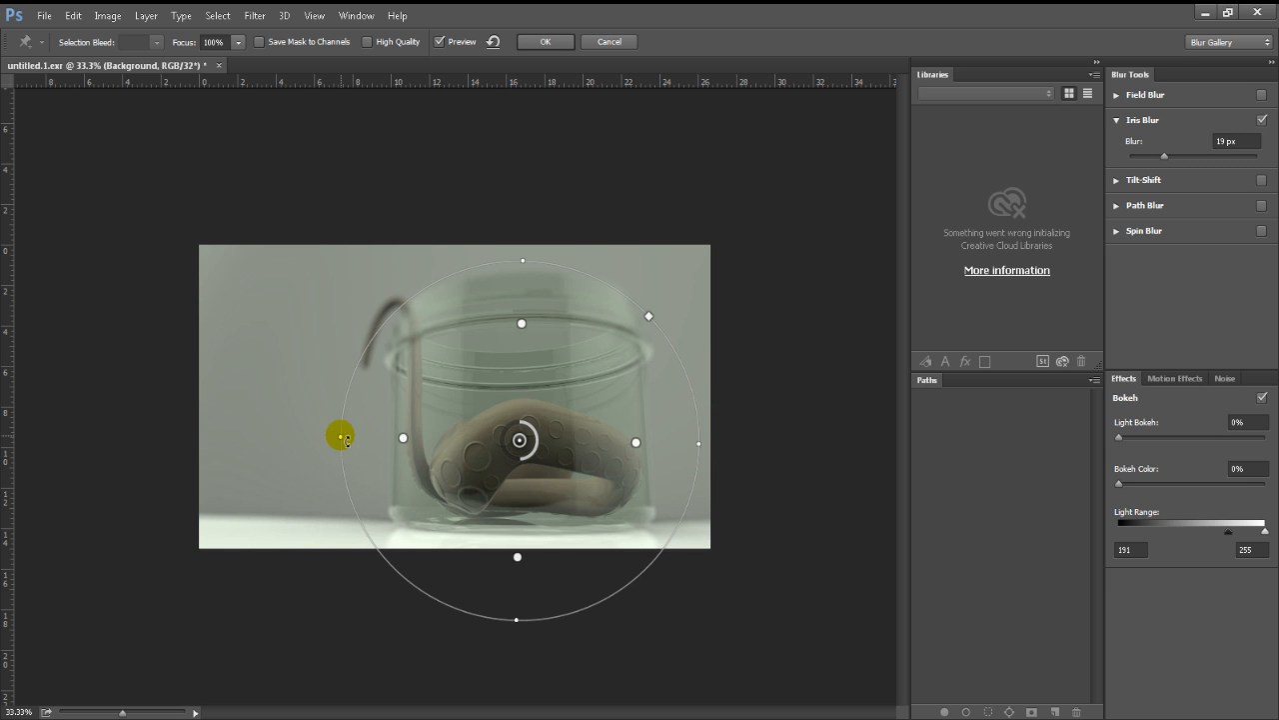
Widen the blur ellipse out to the image's left edge, adjust its sharp area around the tentacle, and apply the Iris Blur.
{"action": "left_click_drag", "start_coordinate": [341, 437], "coordinate": [199, 437]}
{"action": "left_click_drag", "start_coordinate": [309, 437], "coordinate": [414, 440]}
{"action": "left_click_drag", "start_coordinate": [427, 440], "coordinate": [439, 436]}
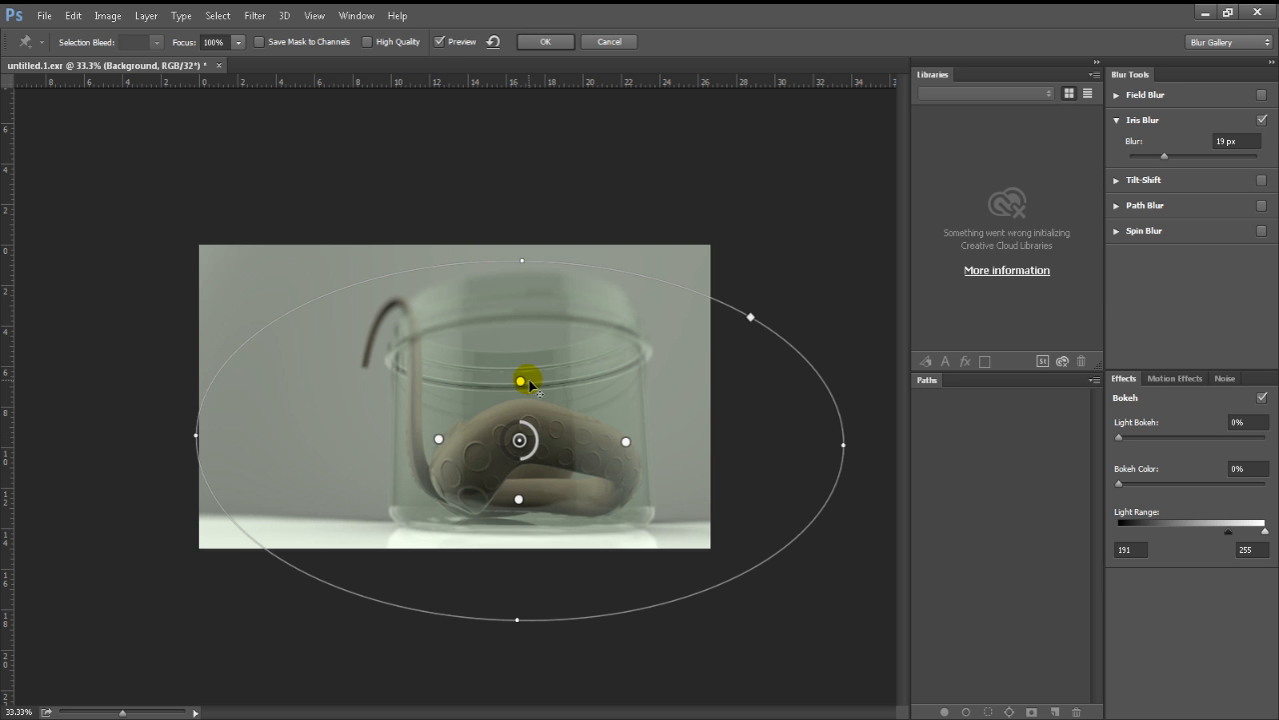
{"action": "left_click_drag", "start_coordinate": [522, 383], "coordinate": [520, 356]}
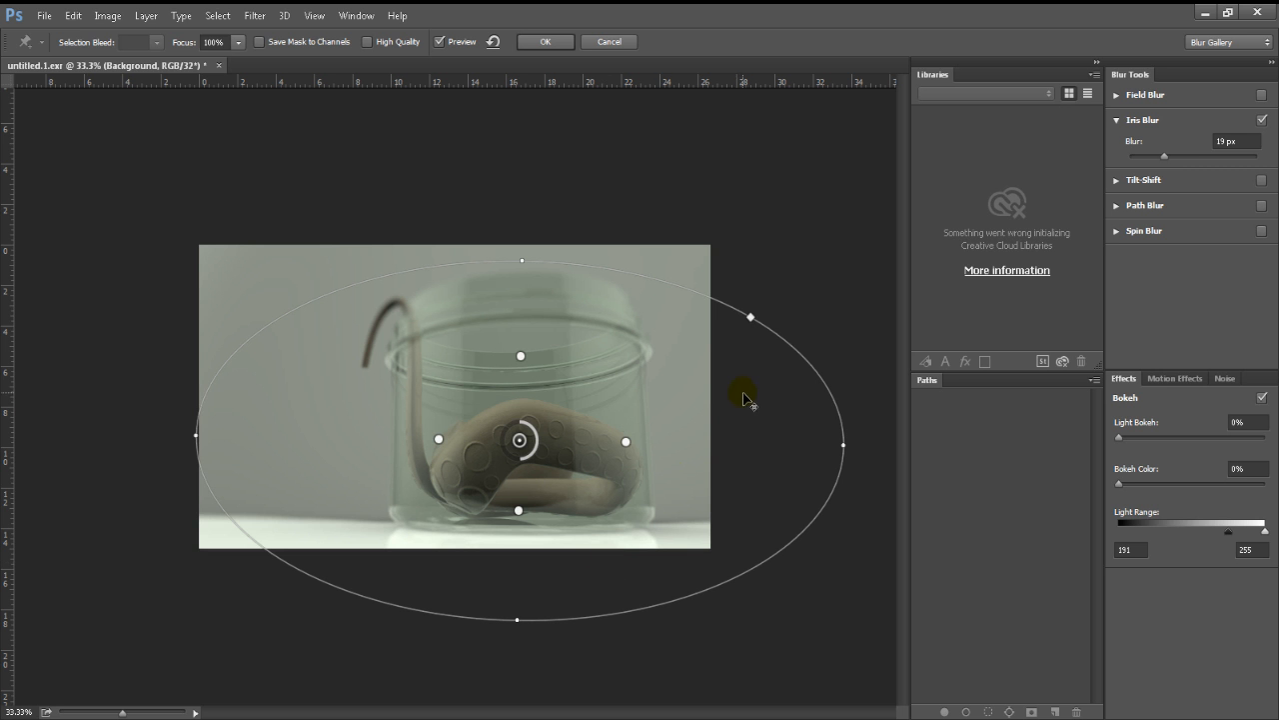
{"action": "left_click", "coordinate": [544, 46]}
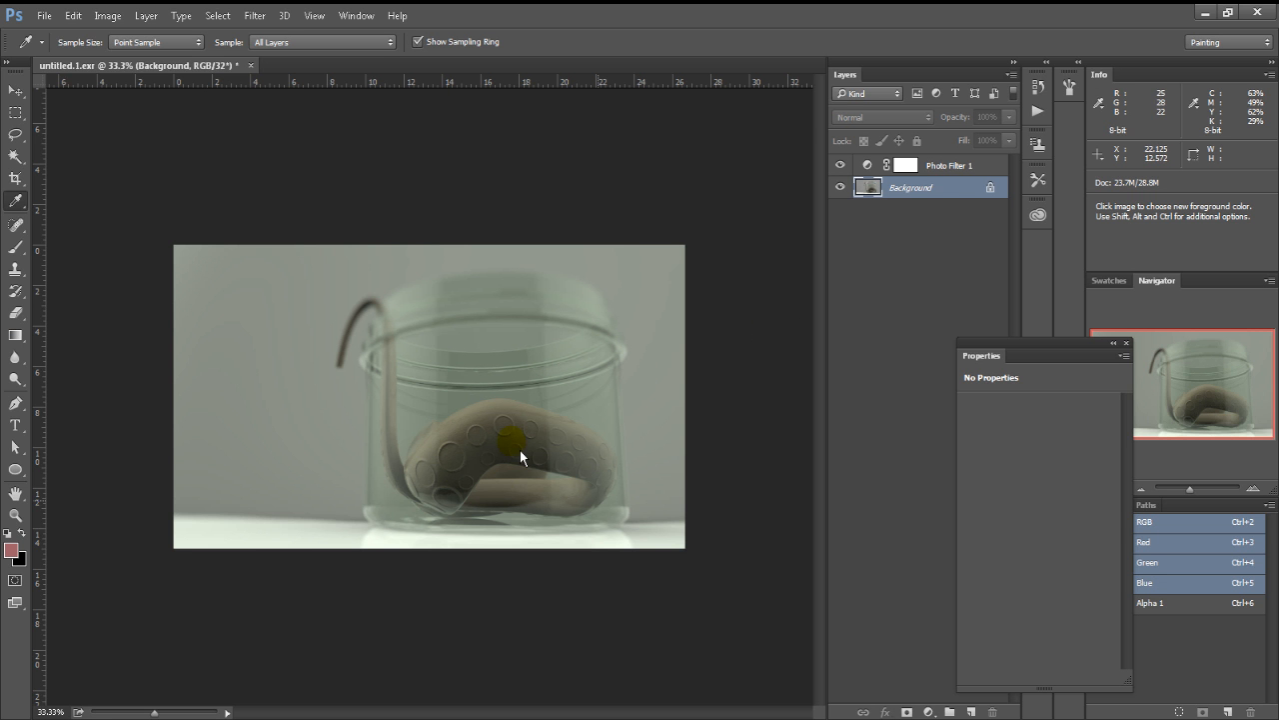
Copy the entire Background image and paste it as a new layer above Photo Filter 1.
{"action": "left_click", "coordinate": [874, 188], "text": "ctrl"}
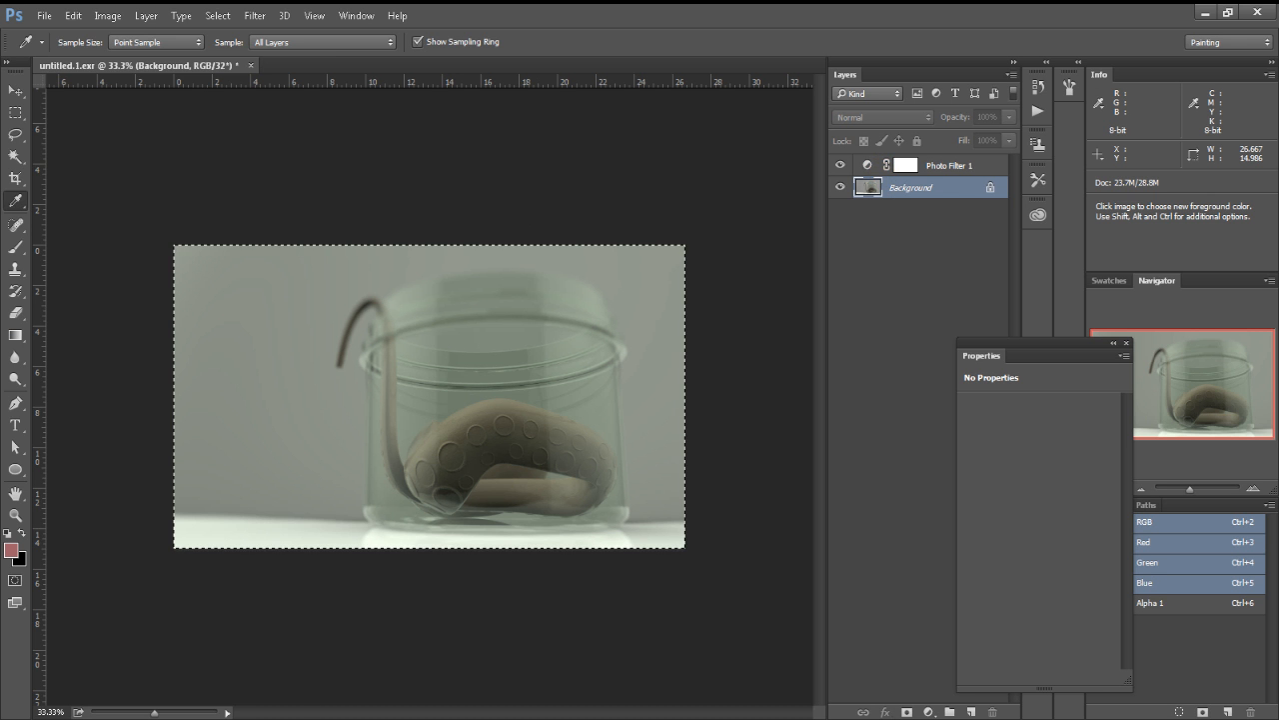
{"action": "left_click", "coordinate": [17, 112]}
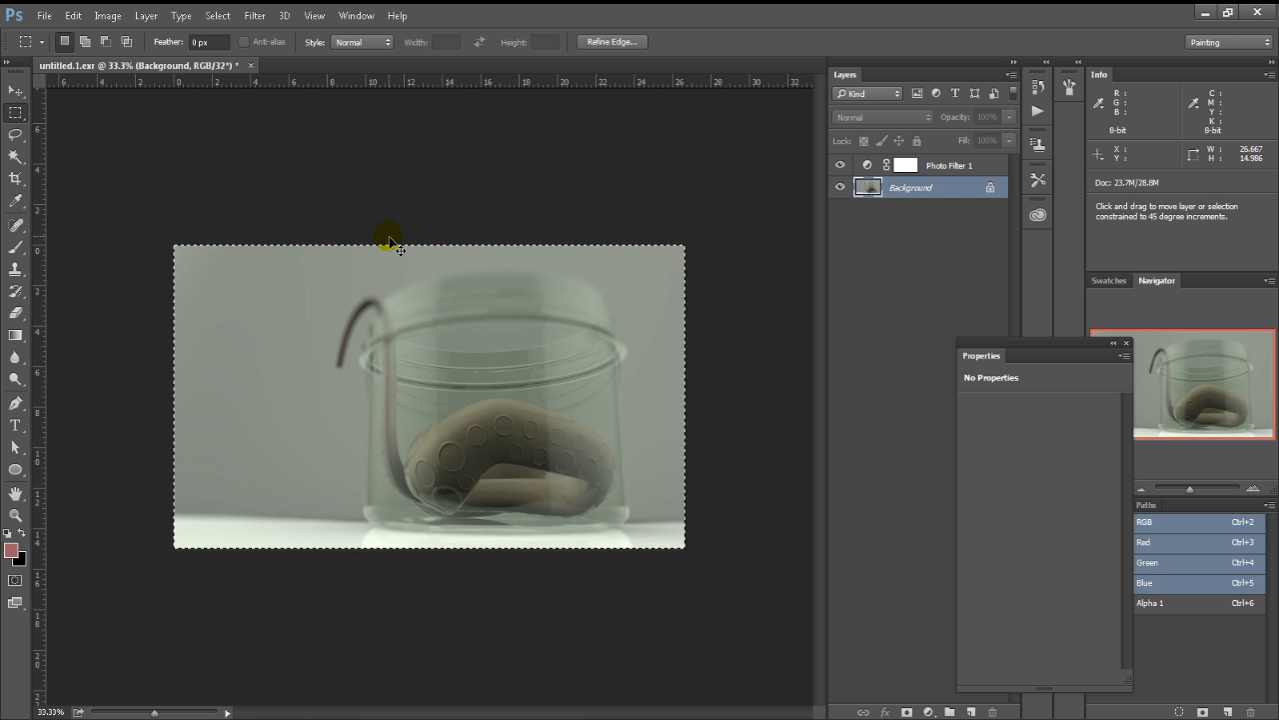
{"action": "left_click", "coordinate": [980, 167]}
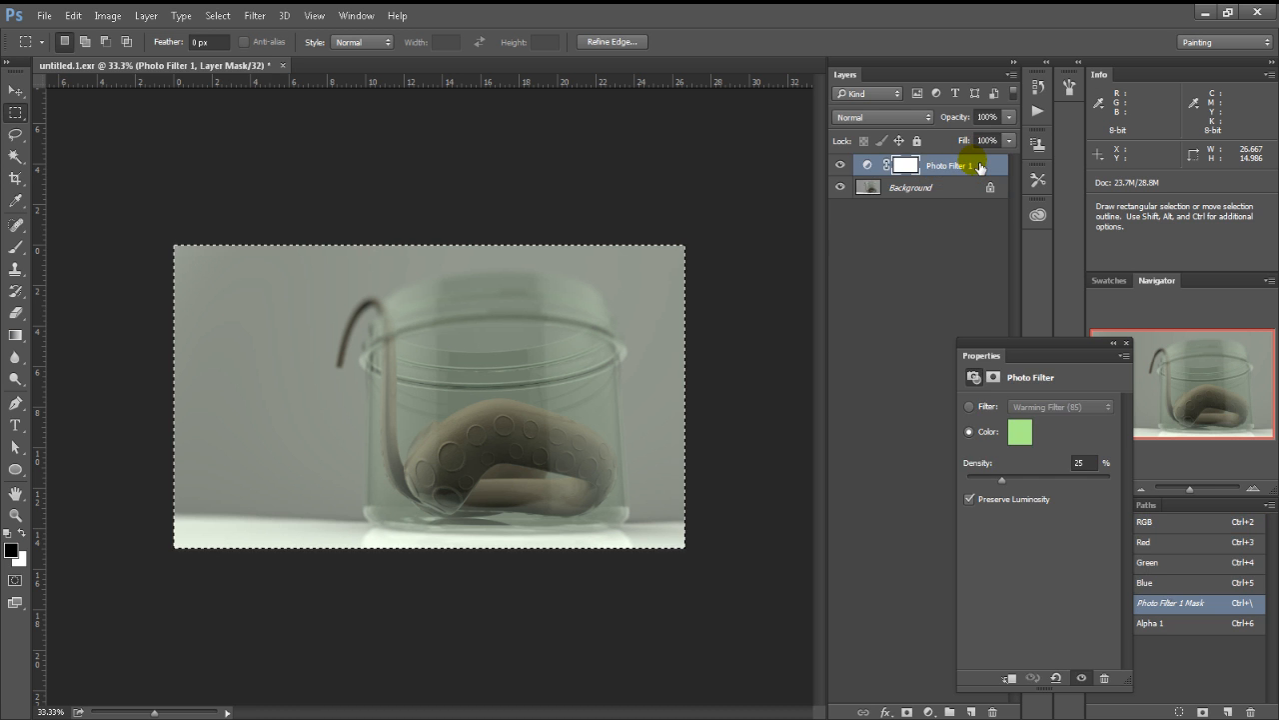
{"action": "key", "text": "ctrl+v"}
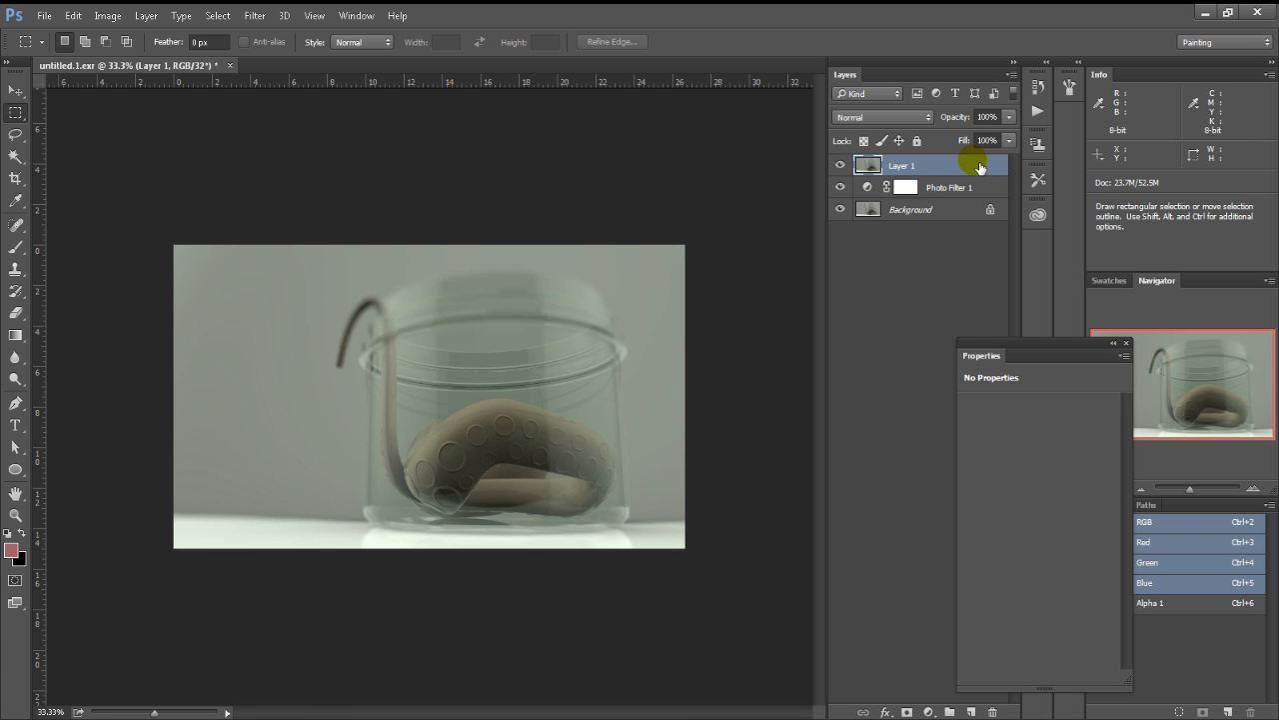
Set the blend mode of Layer 1 to Multiply.
{"action": "left_click", "coordinate": [839, 169]}
{"action": "left_click", "coordinate": [839, 165]}
{"action": "left_click", "coordinate": [856, 118]}
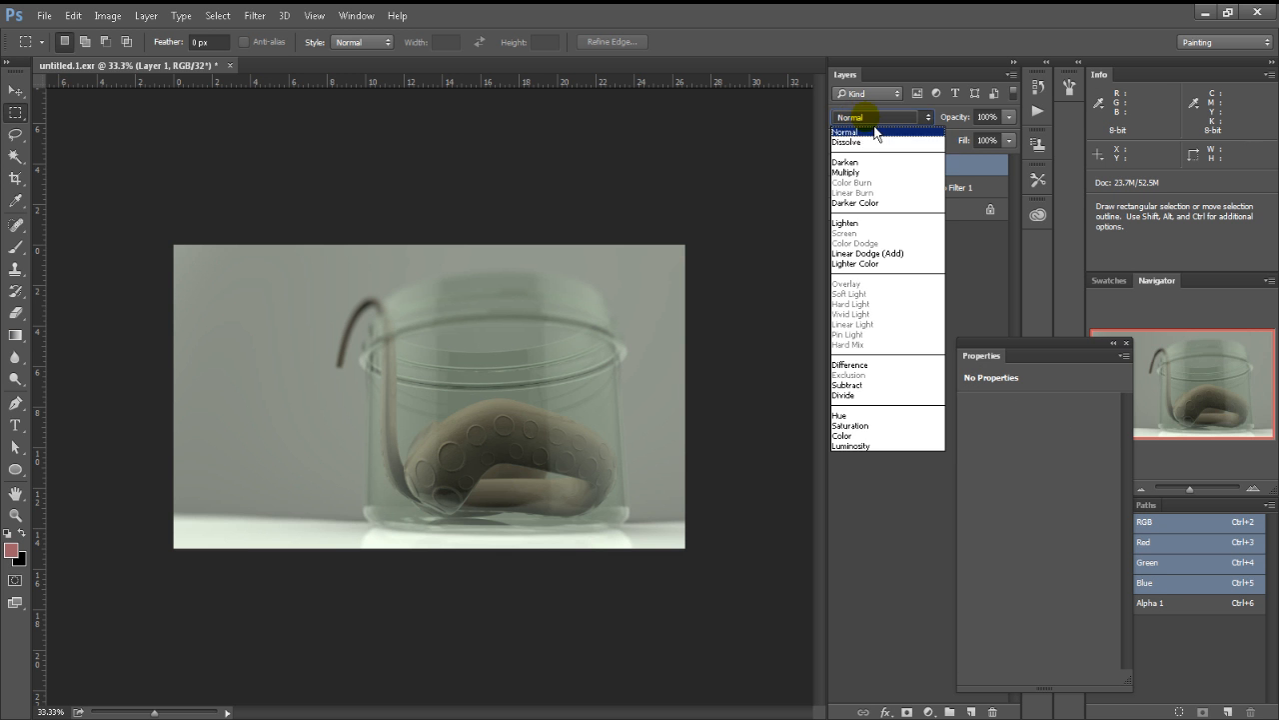
{"action": "left_click", "coordinate": [858, 170]}
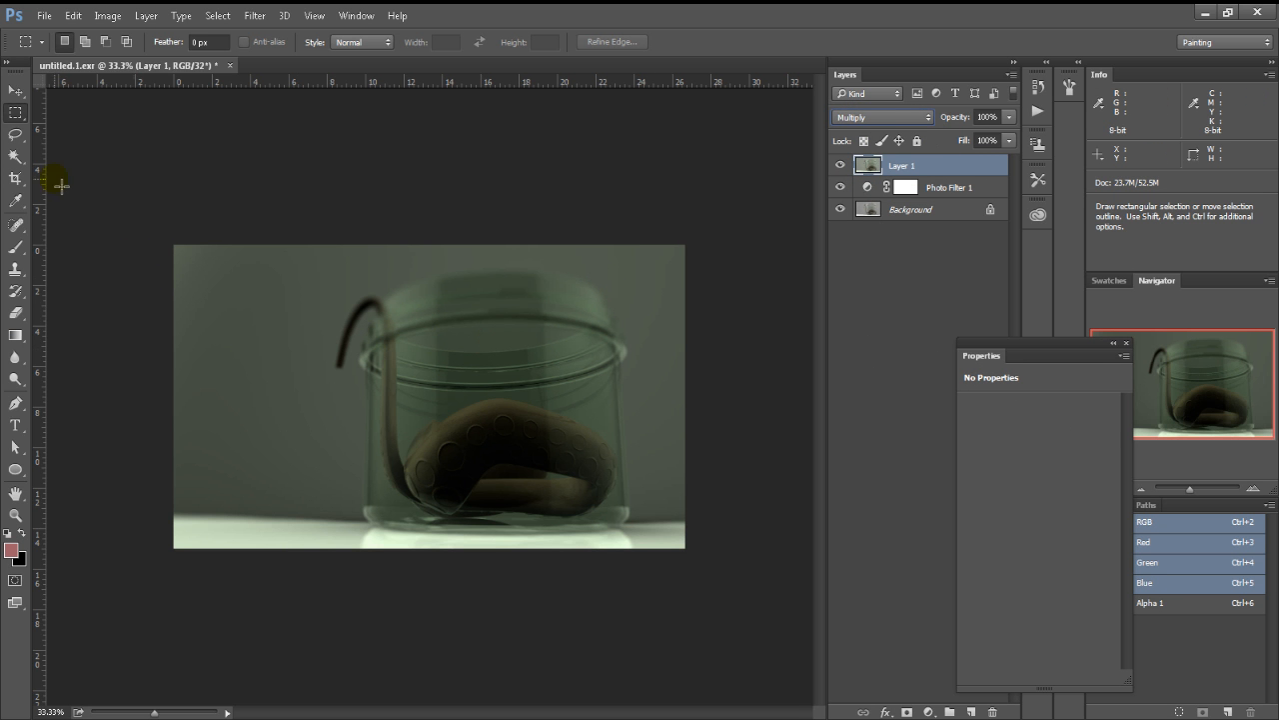
Draw an elliptical selection from the image centre outward, about 20.1 wide by 11.6 high.
{"action": "left_click", "coordinate": [15, 112]}
{"action": "left_click", "coordinate": [90, 128]}
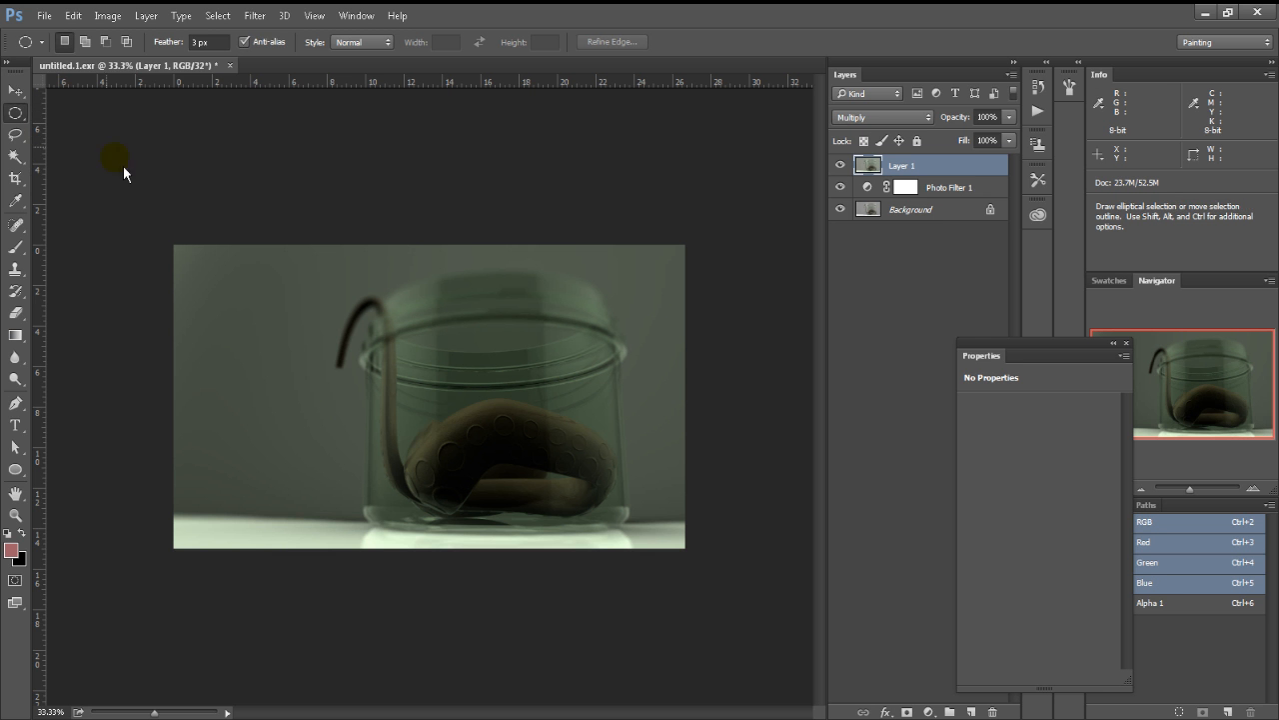
{"action": "left_click_drag", "start_coordinate": [445, 406], "coordinate": [260, 517], "text": "alt"}
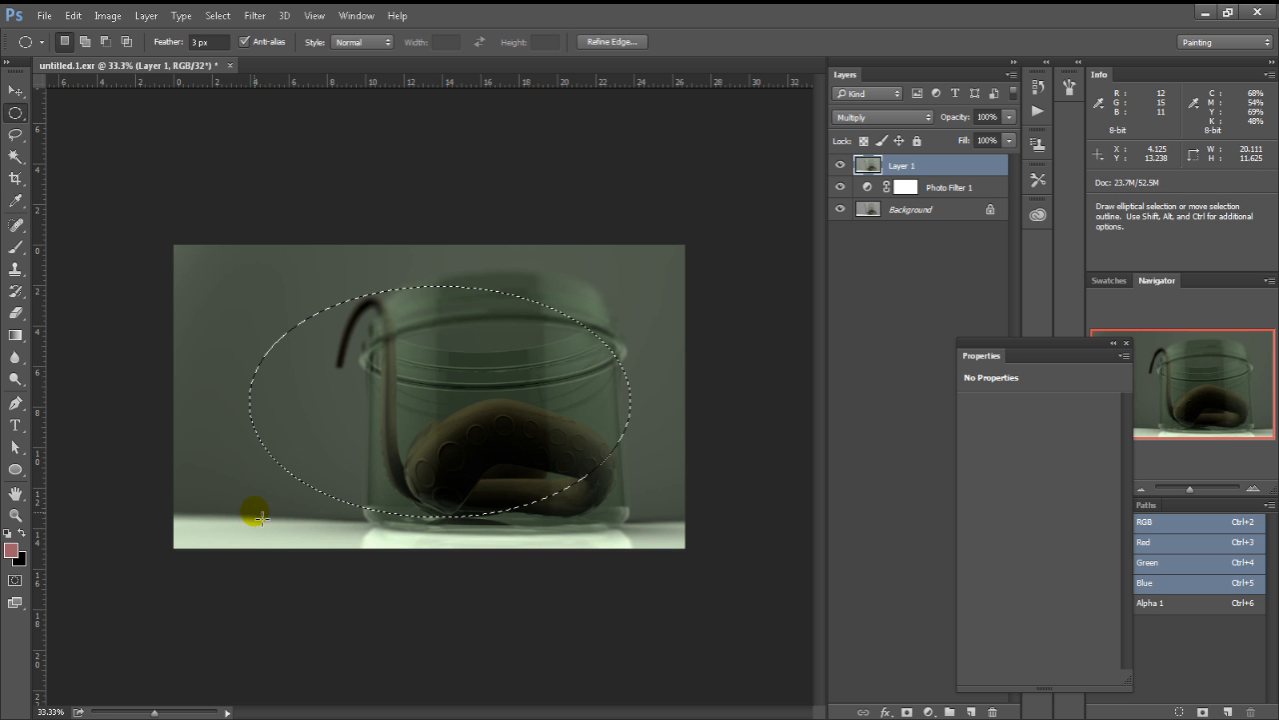
Feather the elliptical selection by 300 pixels.
{"action": "left_click", "coordinate": [218, 15]}
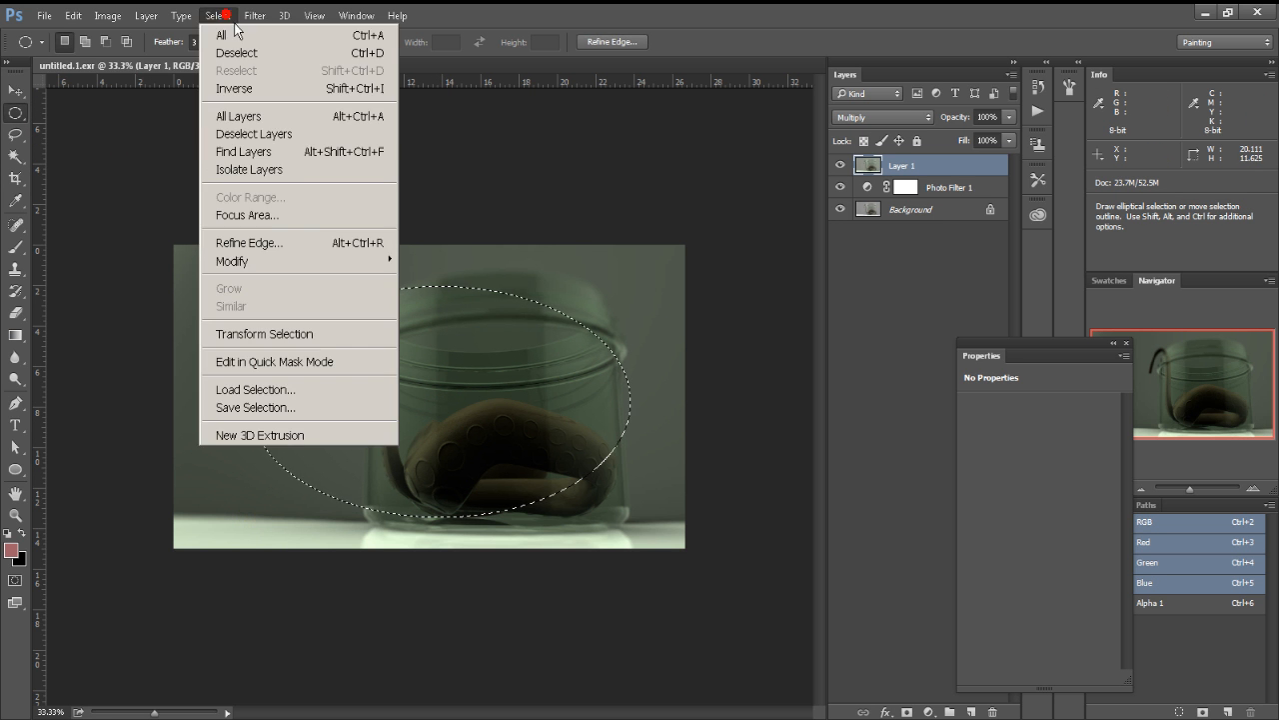
{"action": "mouse_move", "coordinate": [352, 285]}
{"action": "left_click", "coordinate": [462, 340]}
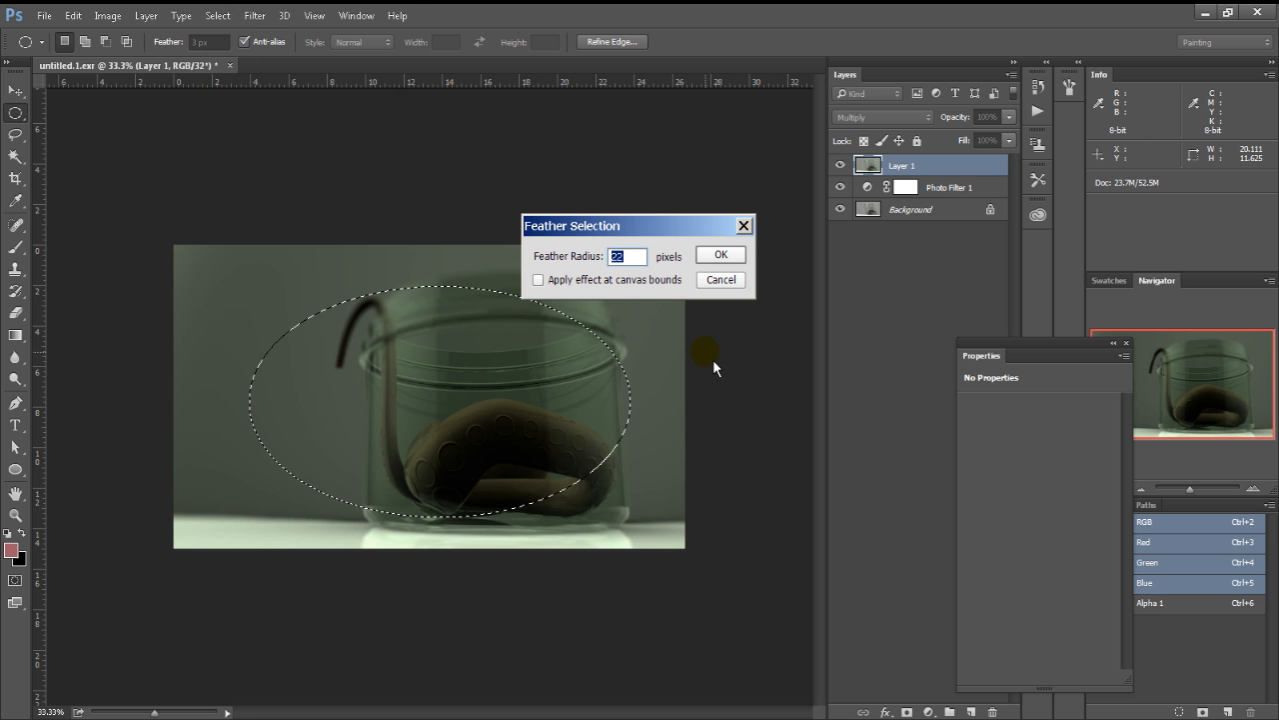
{"action": "type", "text": "300"}
{"action": "key", "text": "Return"}
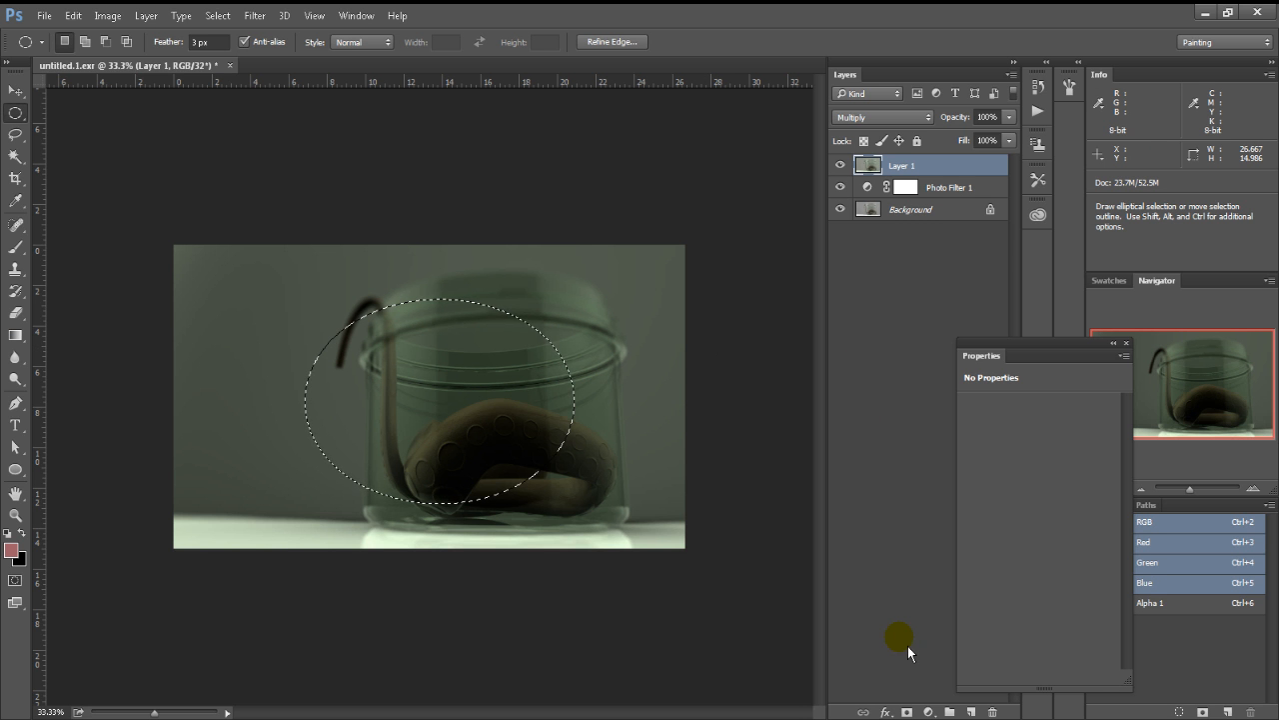
Invert the feathered selection, add it as a layer mask on Layer 1, and compare the vignette on and off.
{"action": "left_click", "coordinate": [218, 15]}
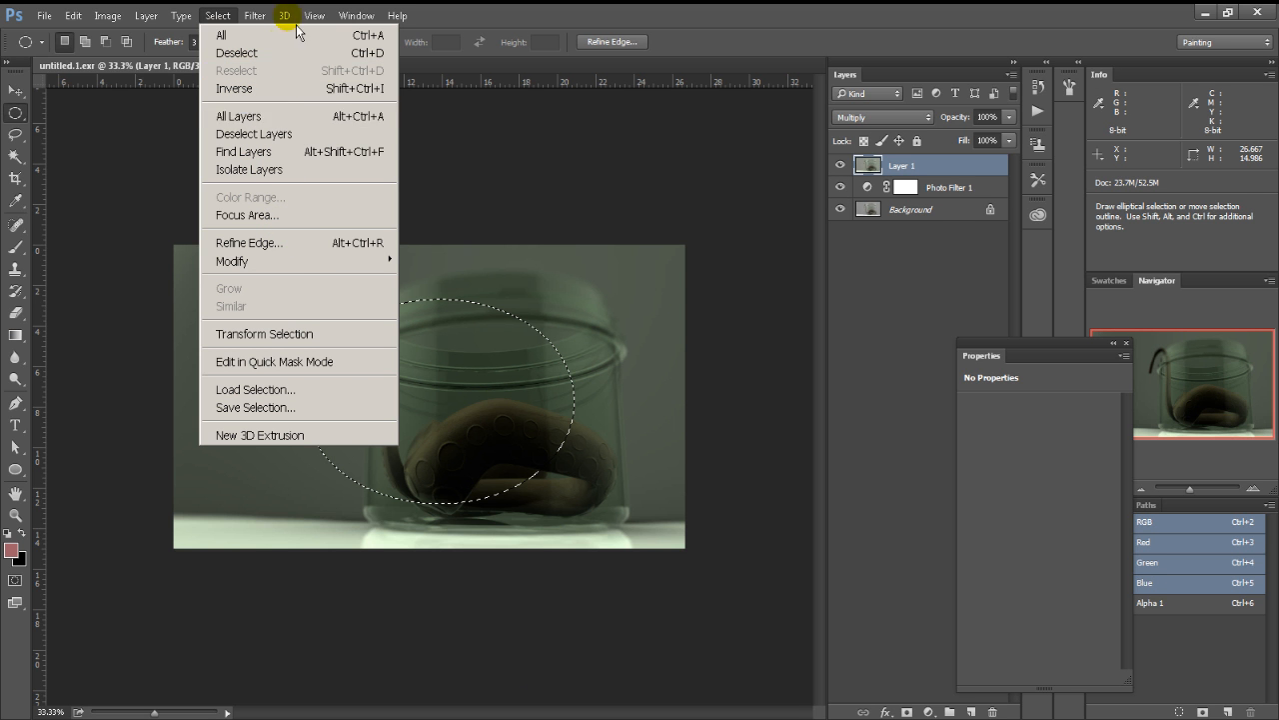
{"action": "mouse_move", "coordinate": [284, 15]}
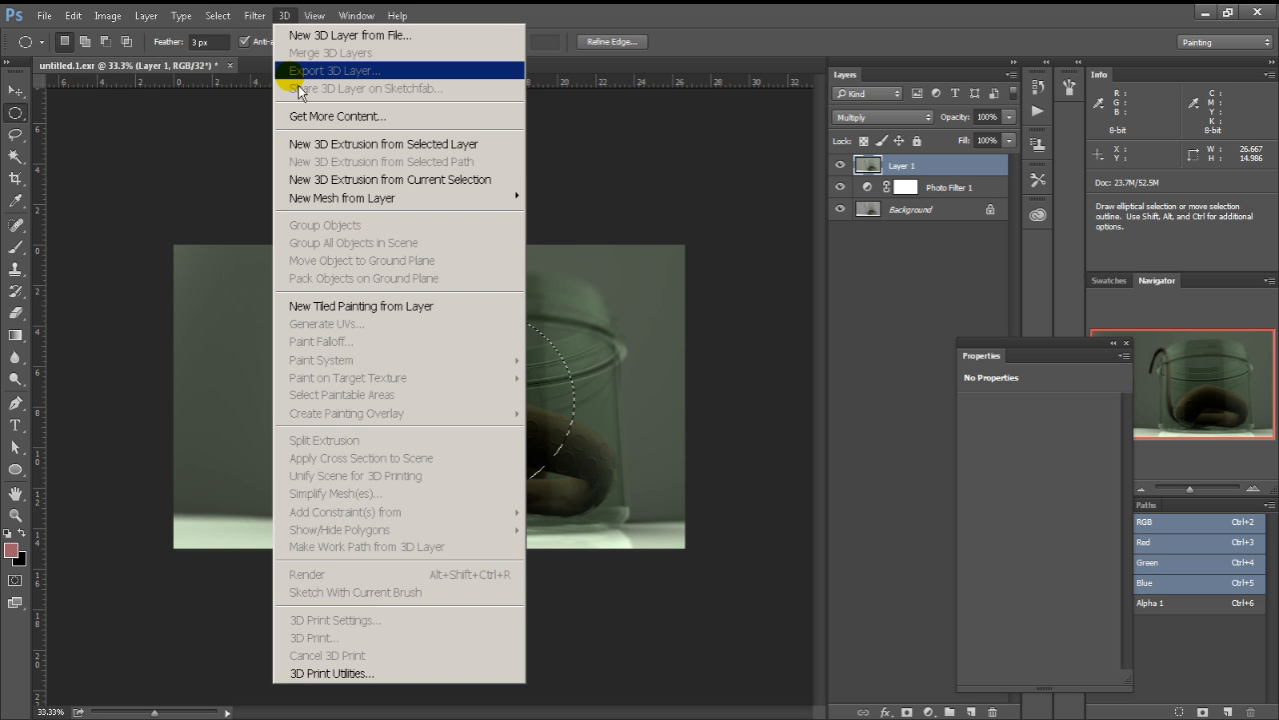
{"action": "left_click", "coordinate": [218, 16]}
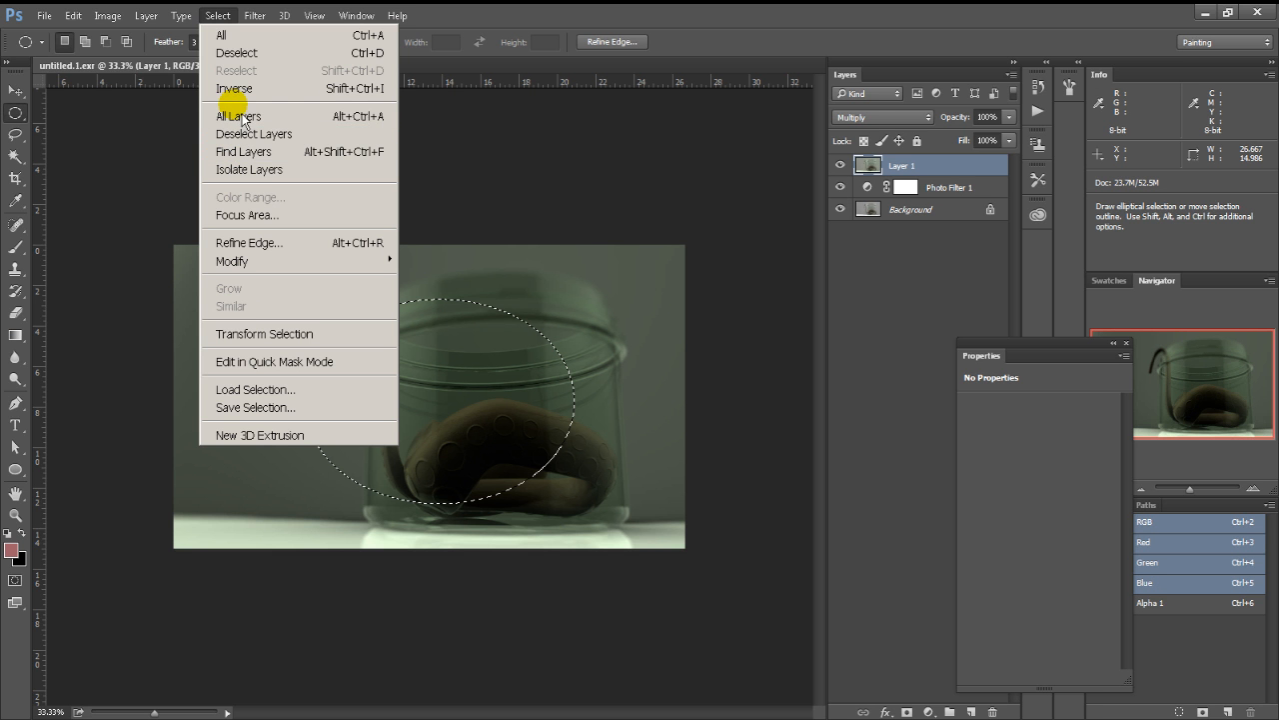
{"action": "left_click", "coordinate": [231, 88]}
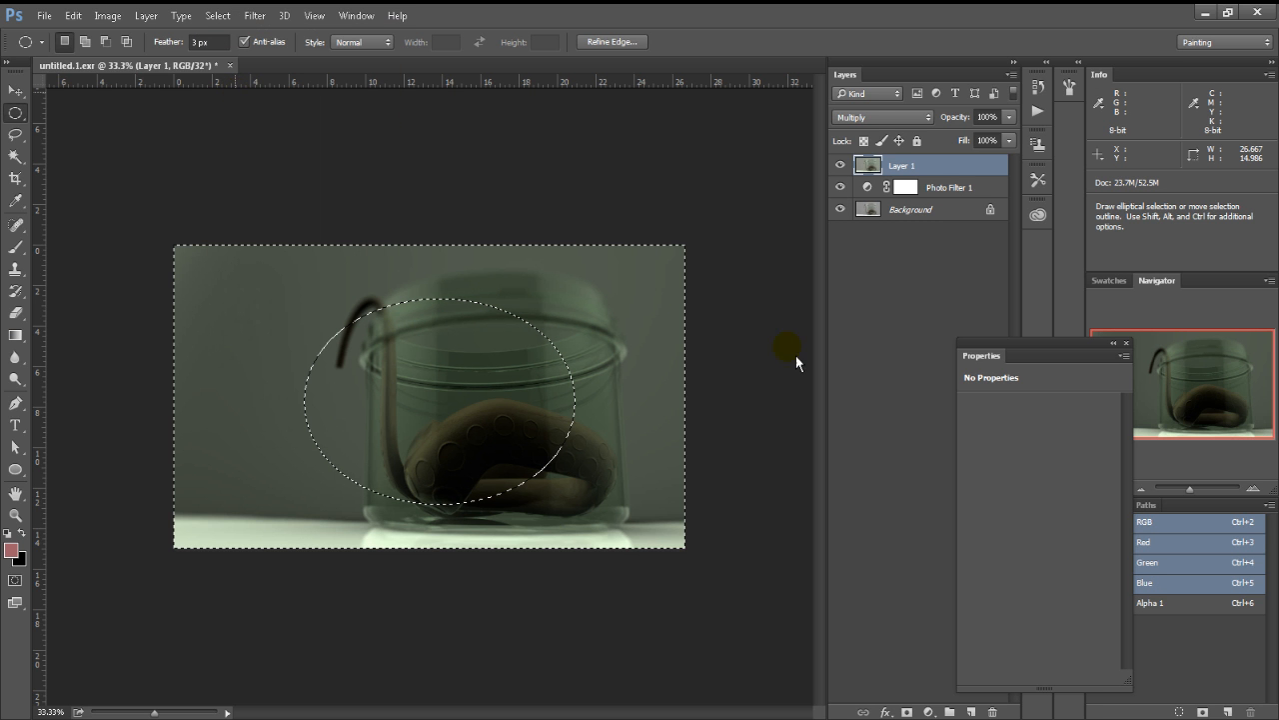
{"action": "left_click", "coordinate": [906, 712]}
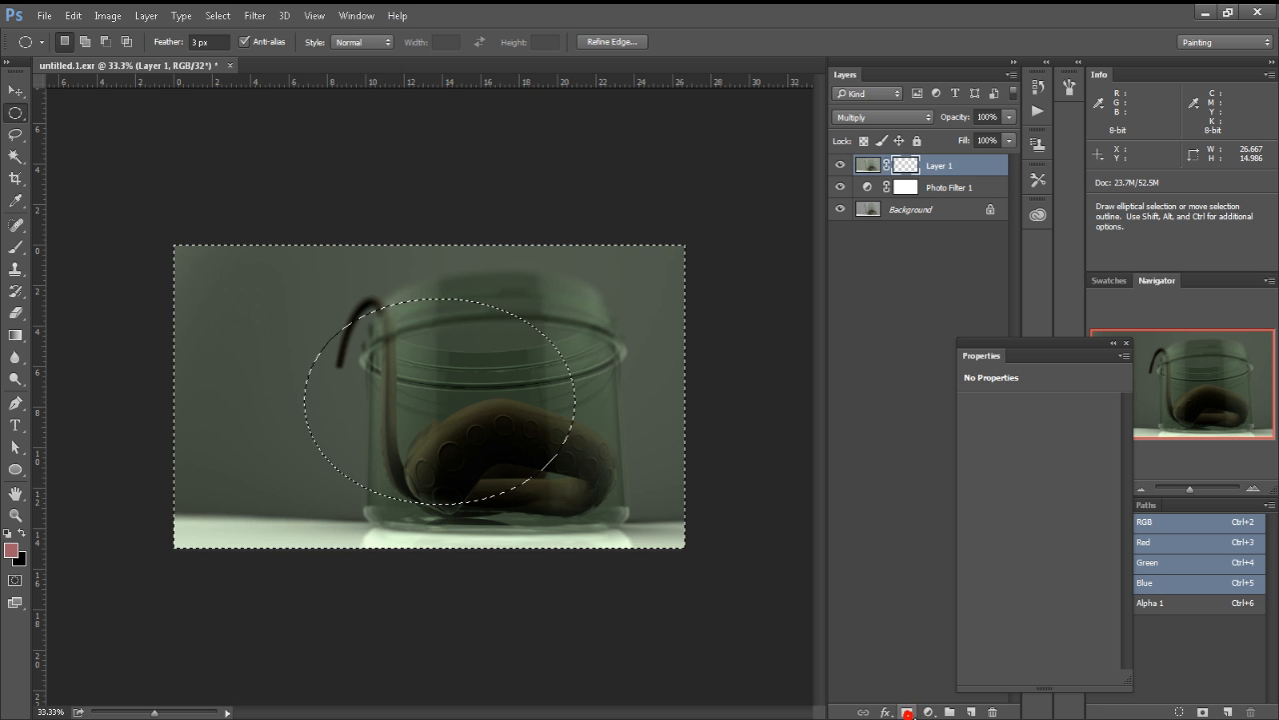
{"action": "left_click", "coordinate": [839, 165]}
{"action": "left_click", "coordinate": [840, 165]}
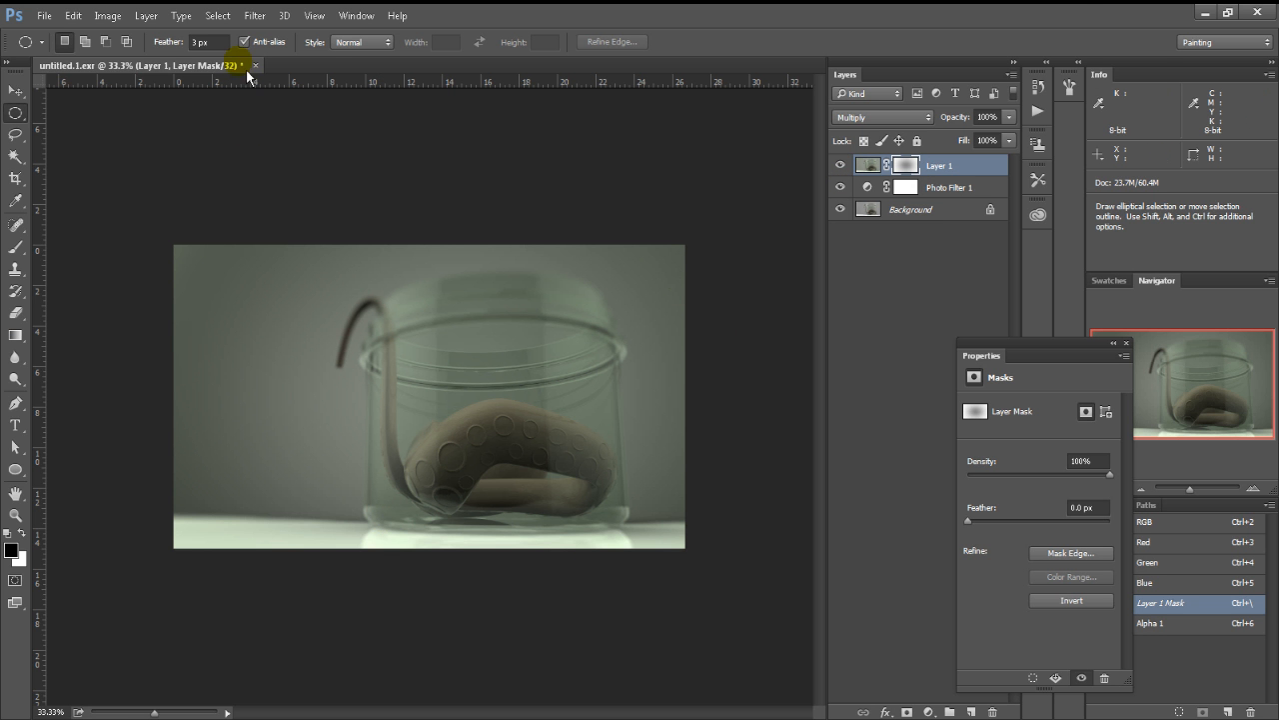
Save the layered image as a Photoshop PSD file named Tentacle_Demo in the Sculptuary folder.
{"action": "left_click", "coordinate": [44, 15]}
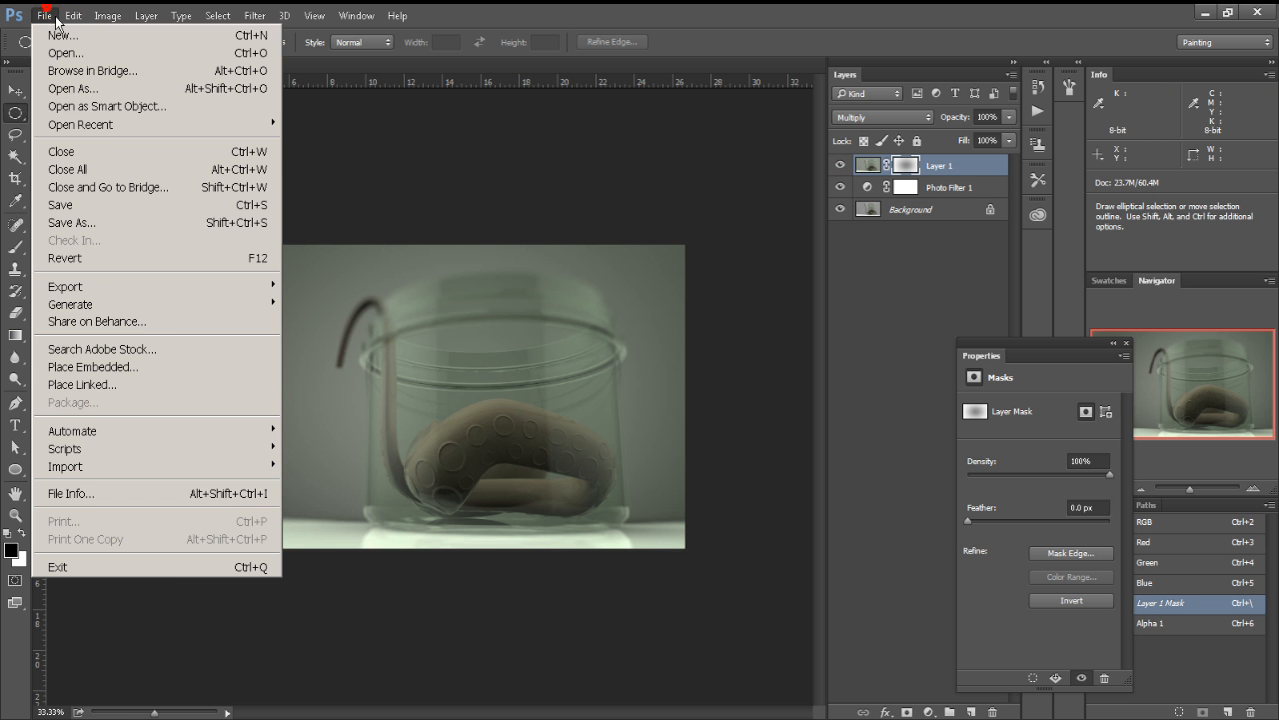
{"action": "left_click", "coordinate": [106, 230]}
{"action": "left_click", "coordinate": [470, 443]}
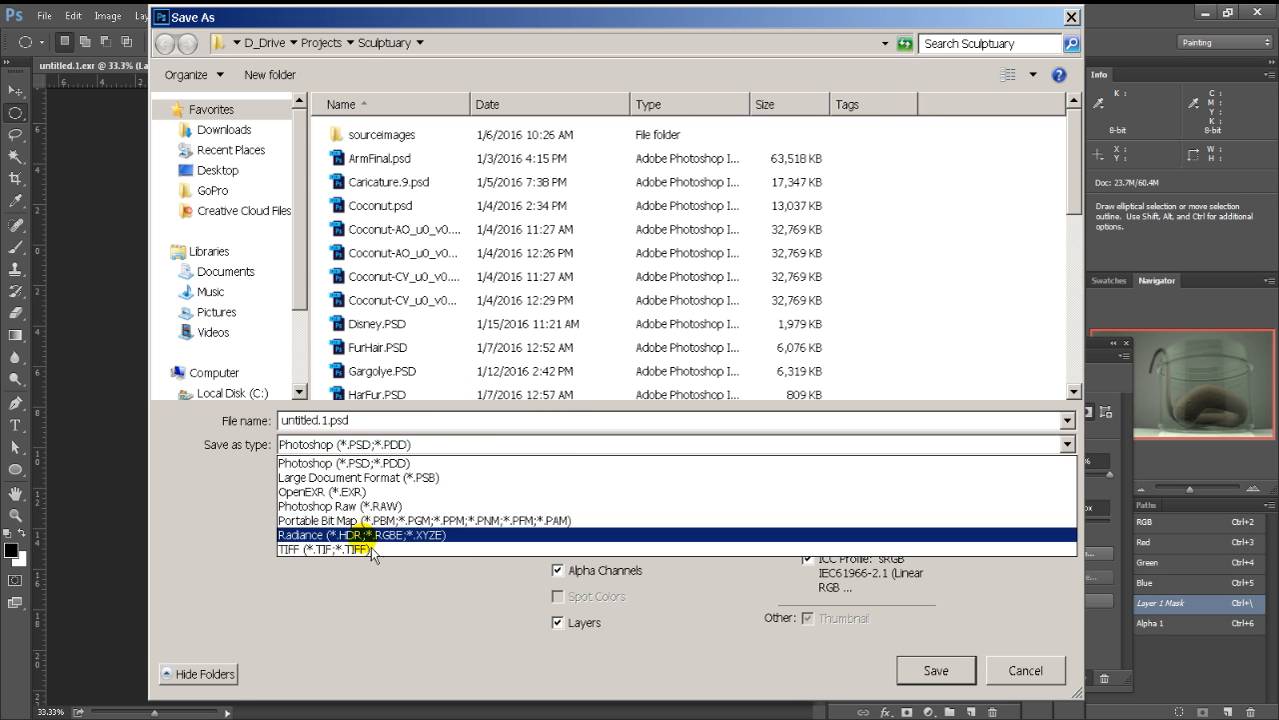
{"action": "left_click", "coordinate": [361, 462]}
{"action": "left_click", "coordinate": [366, 420]}
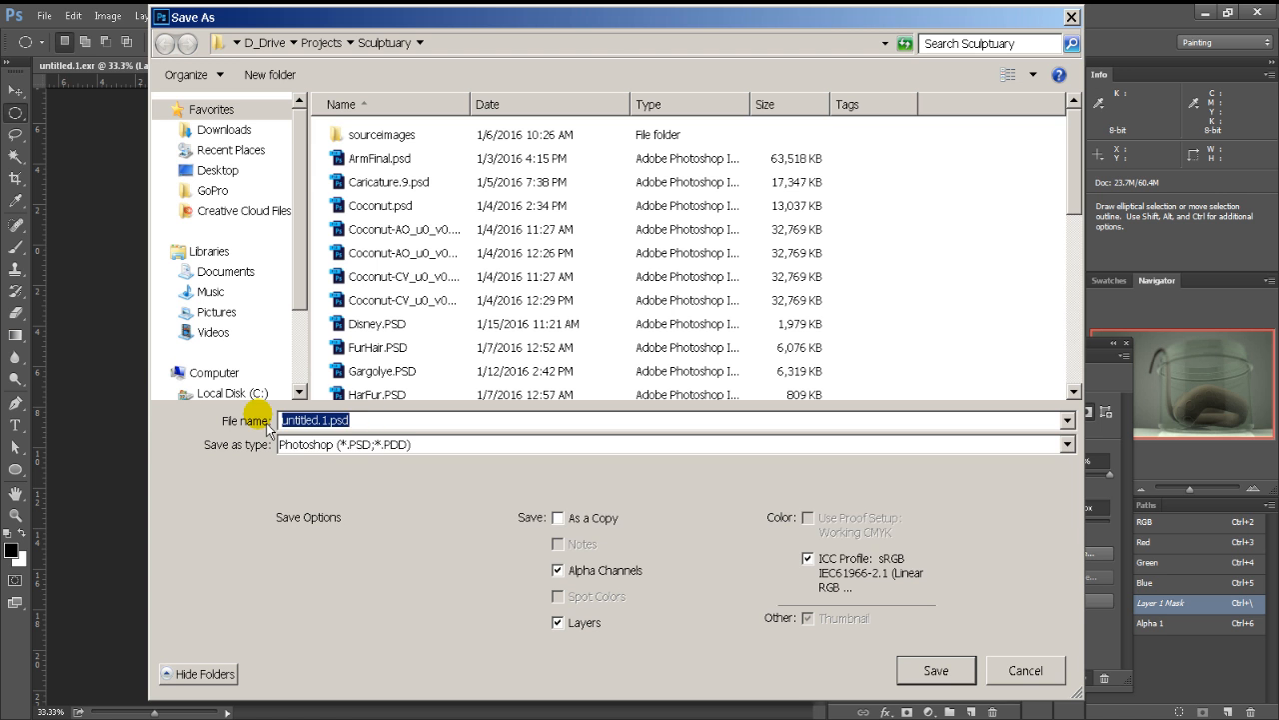
{"action": "type", "text": "Tentacle"}
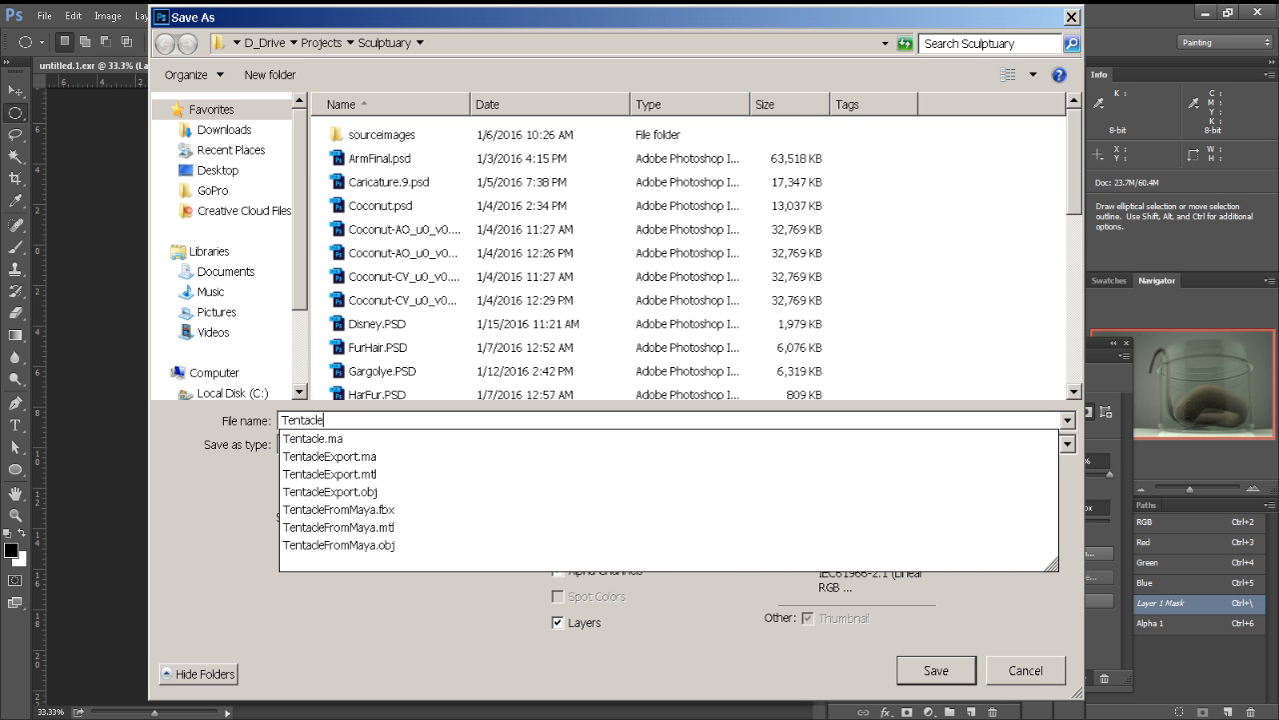
{"action": "type", "text": "_"}
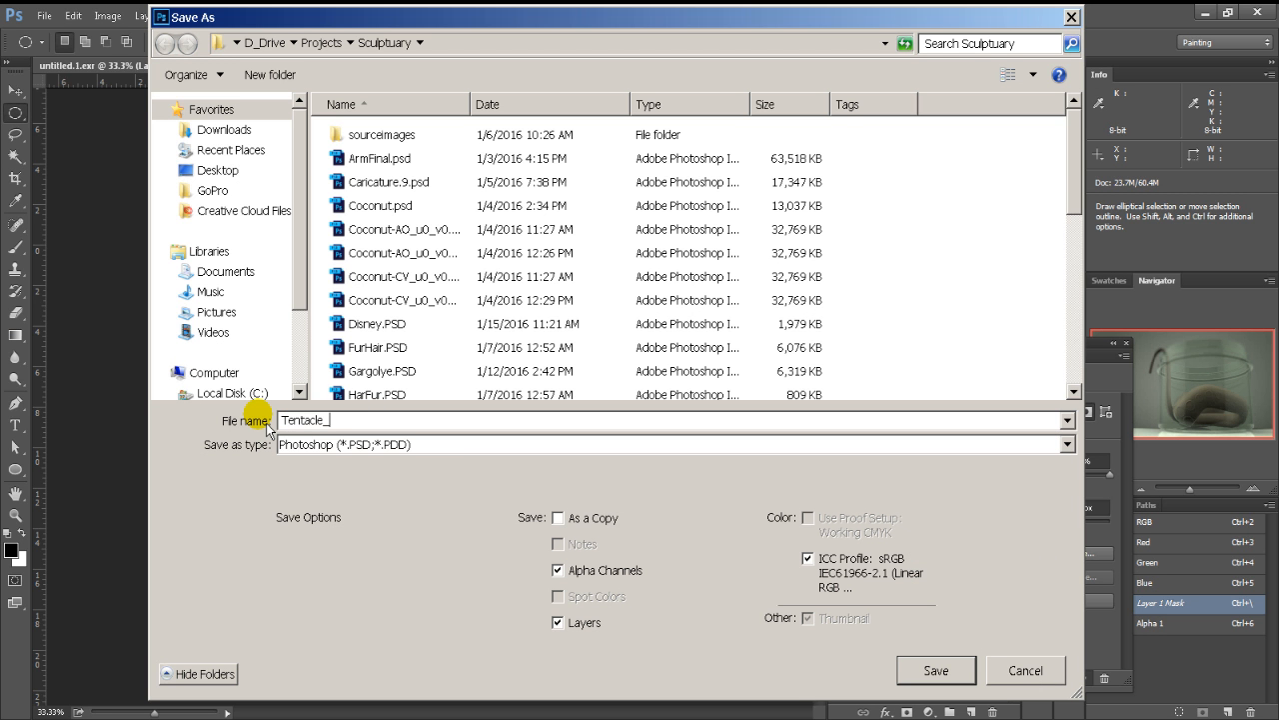
{"action": "type", "text": "Demo"}
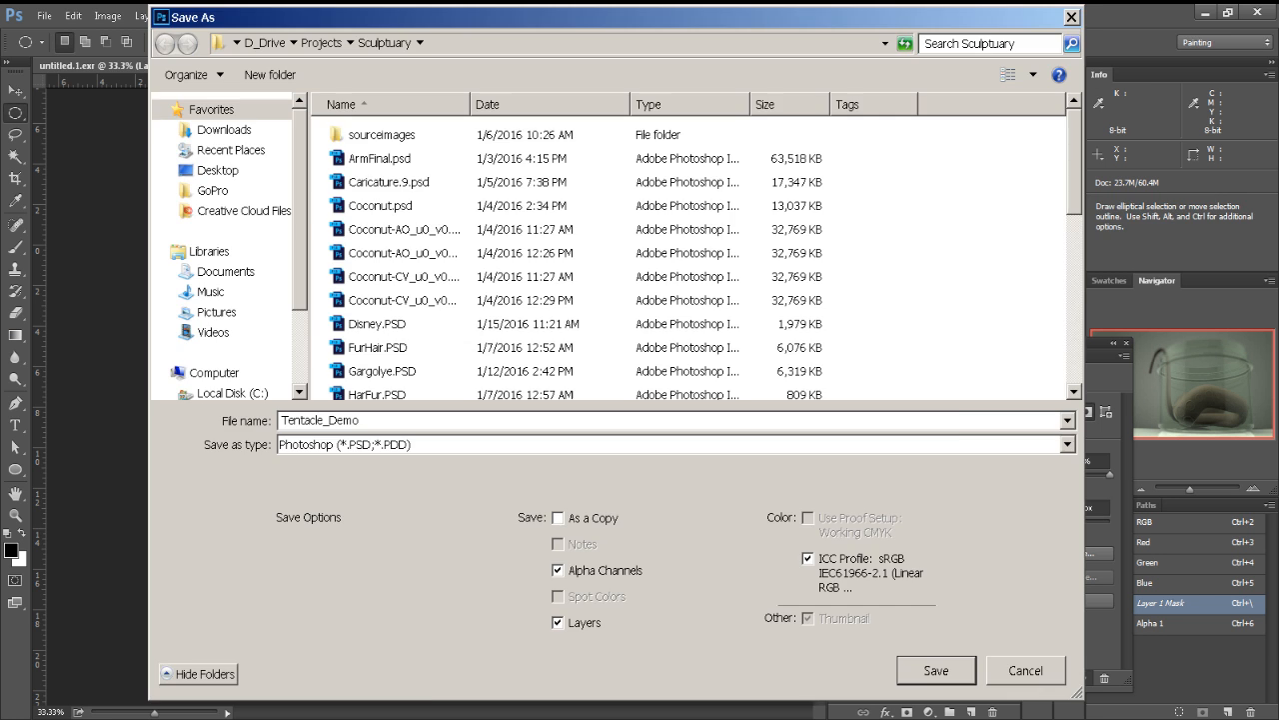
{"action": "key", "text": "Return"}
{"action": "key", "text": "Return"}
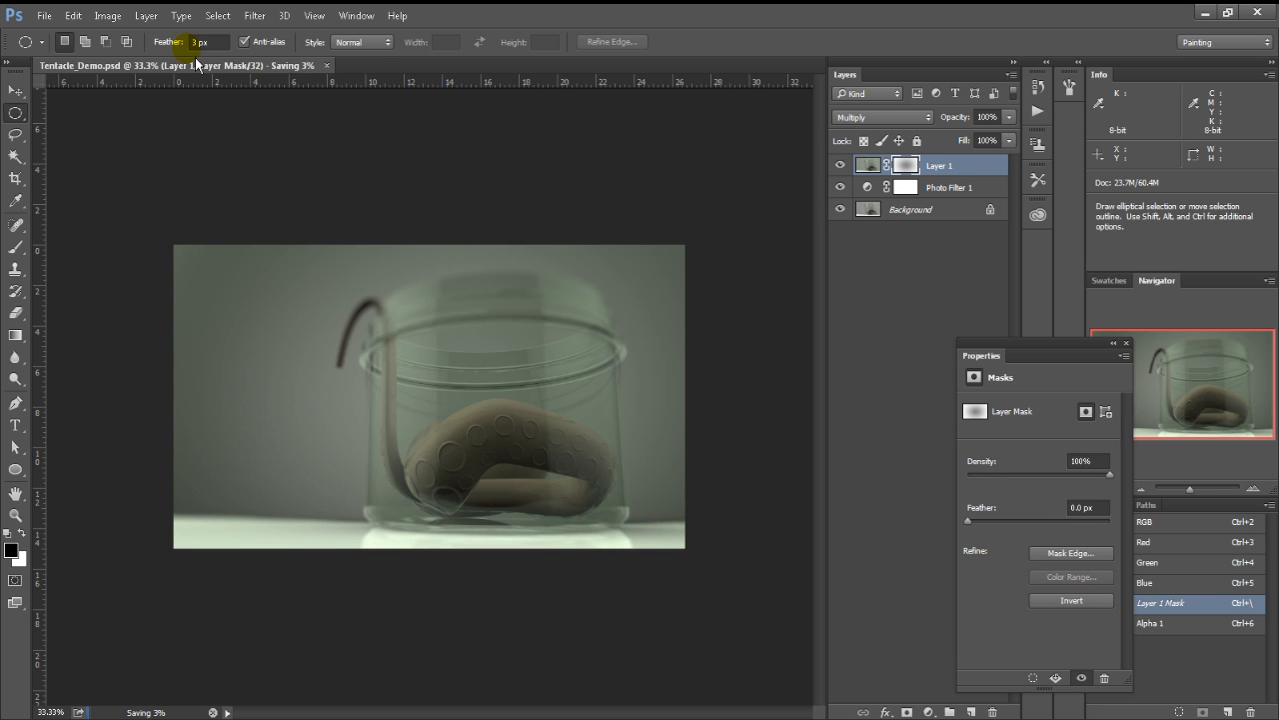
Convert the image to 8 Bits/Channel without merging its layers.
{"action": "left_click", "coordinate": [110, 16]}
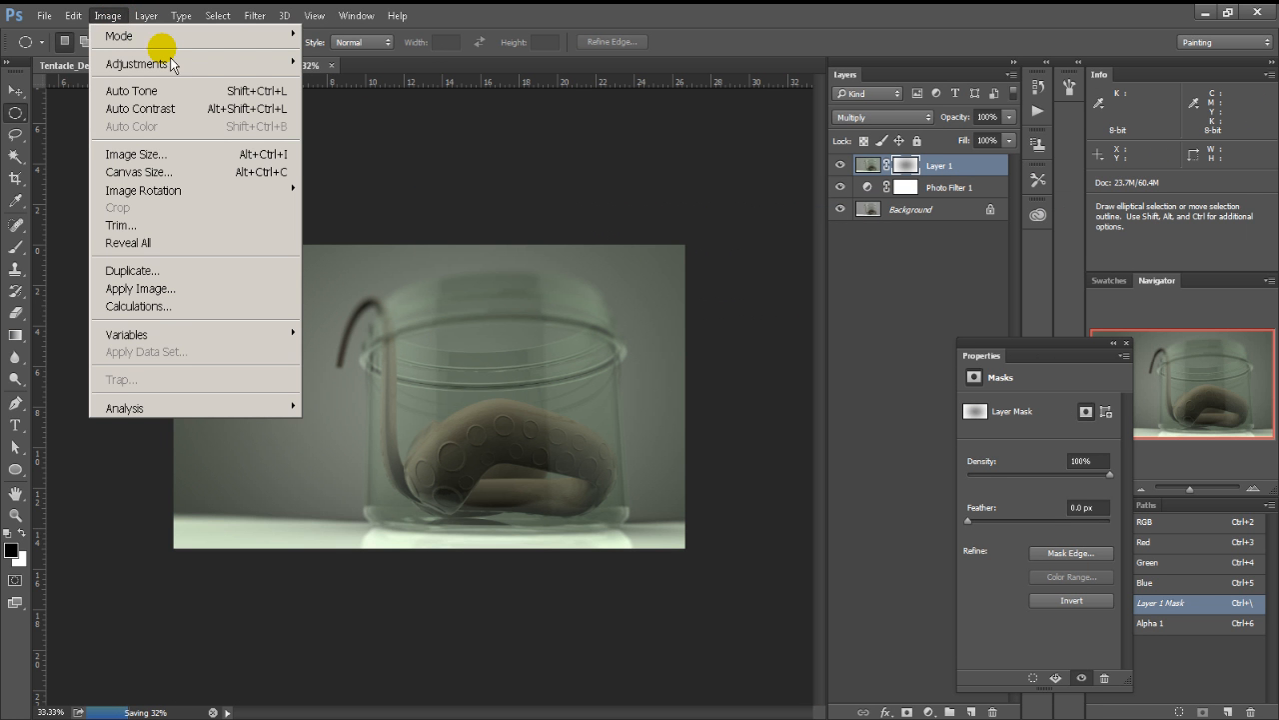
{"action": "mouse_move", "coordinate": [147, 44]}
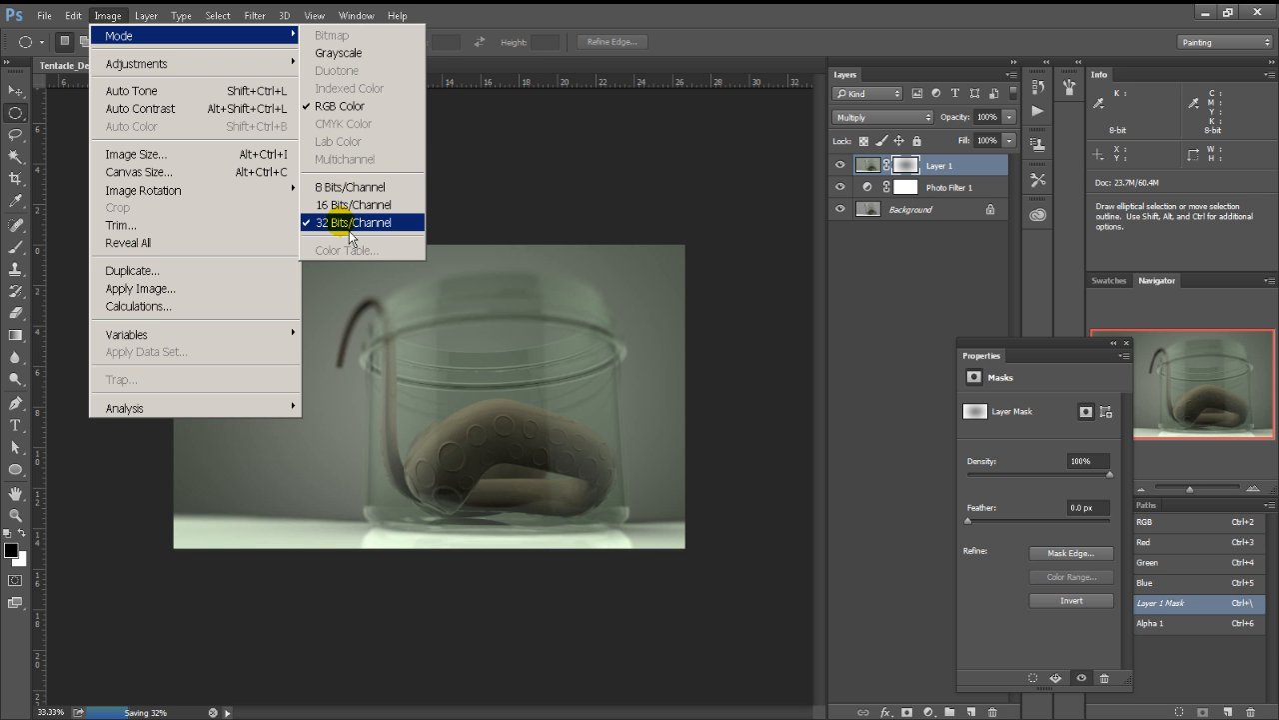
{"action": "left_click", "coordinate": [349, 190]}
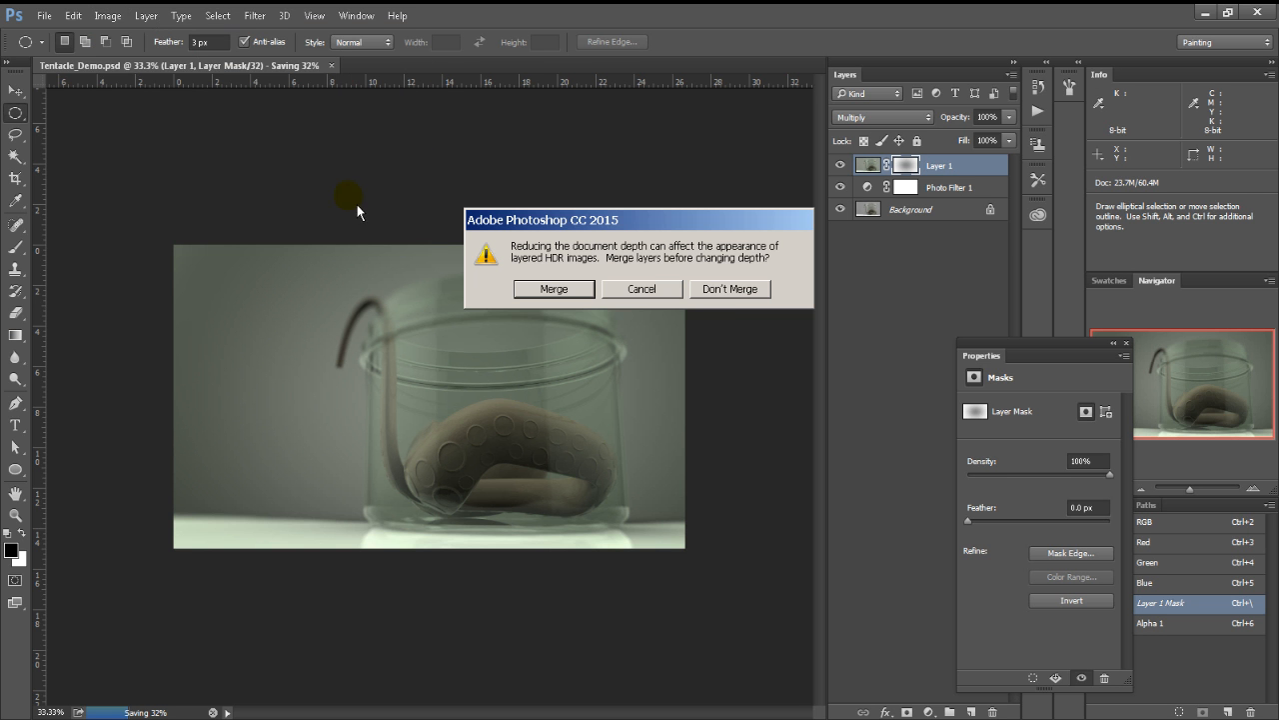
{"action": "left_click", "coordinate": [727, 289]}
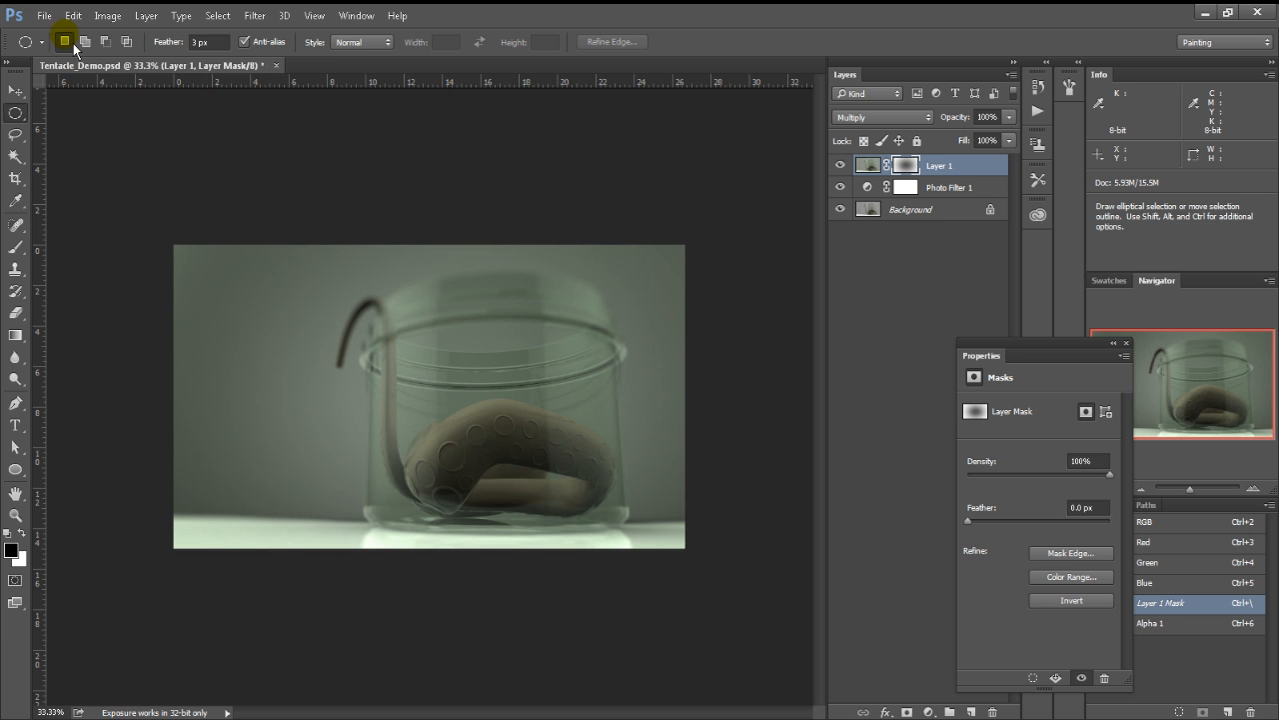
{"action": "left_click", "coordinate": [50, 18]}
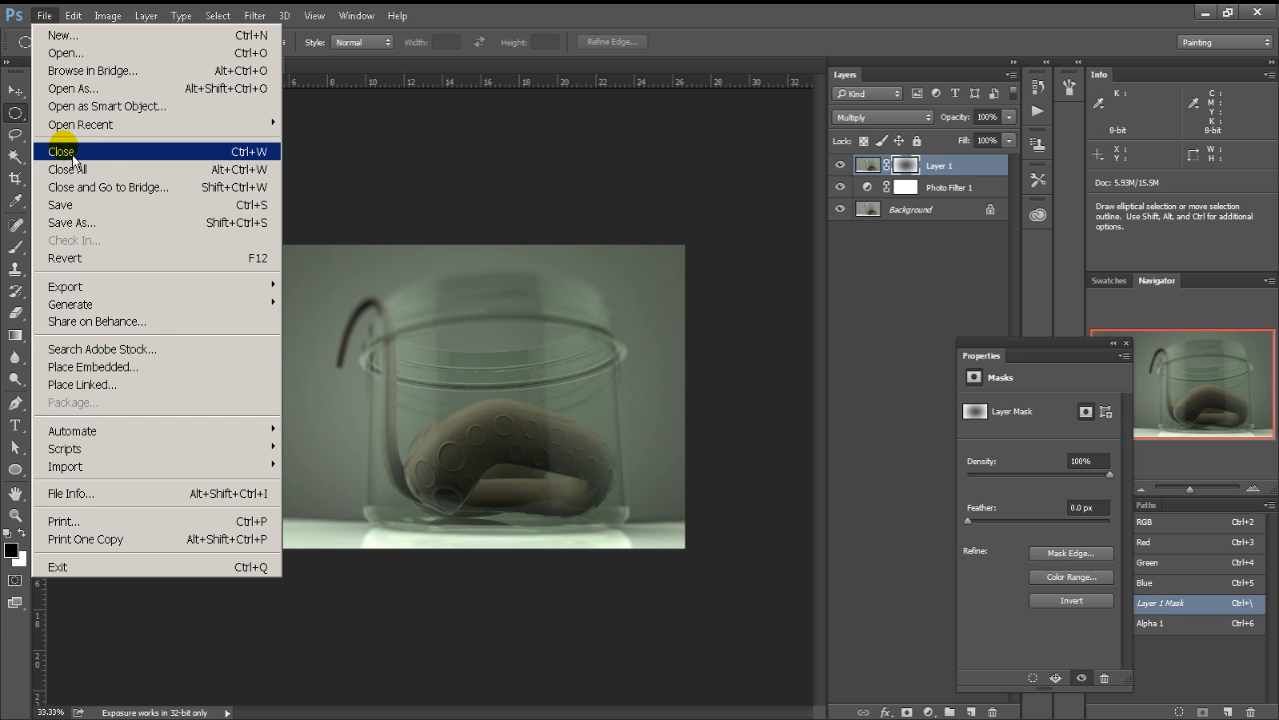
{"action": "left_click", "coordinate": [85, 223]}
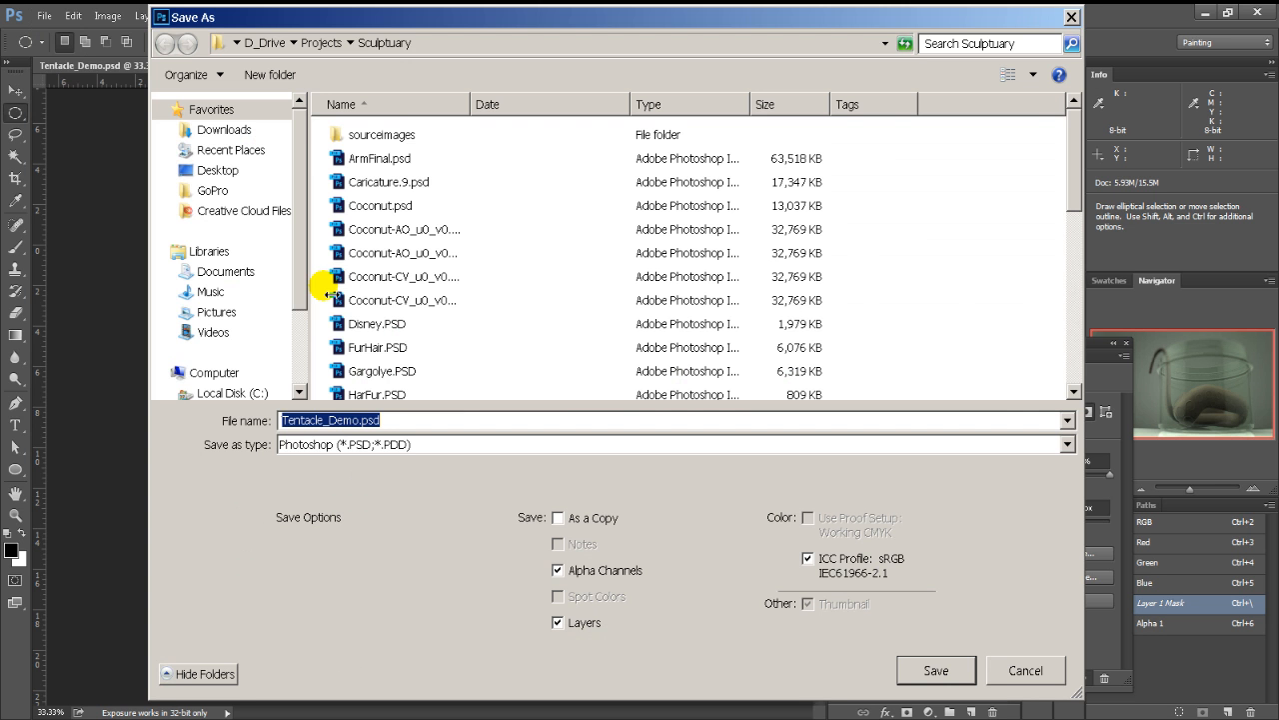
{"action": "left_click", "coordinate": [411, 446]}
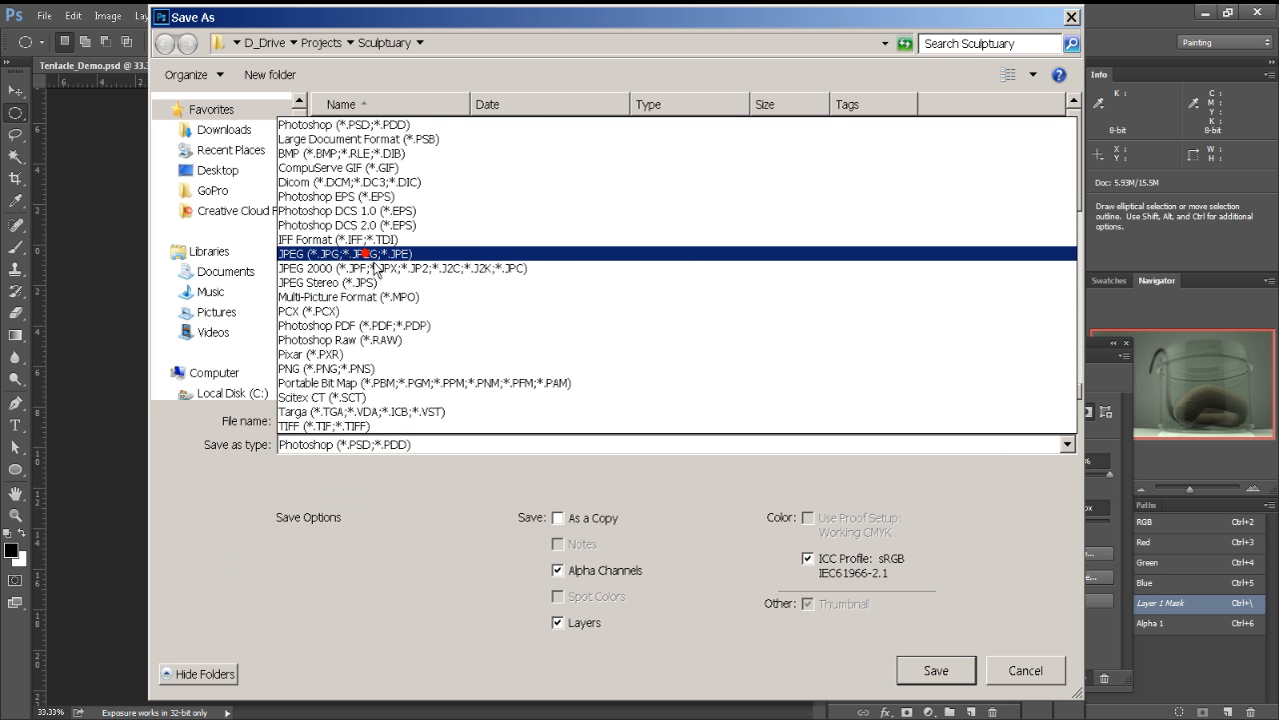
{"action": "left_click", "coordinate": [365, 253]}
{"action": "double_click", "coordinate": [378, 420]}
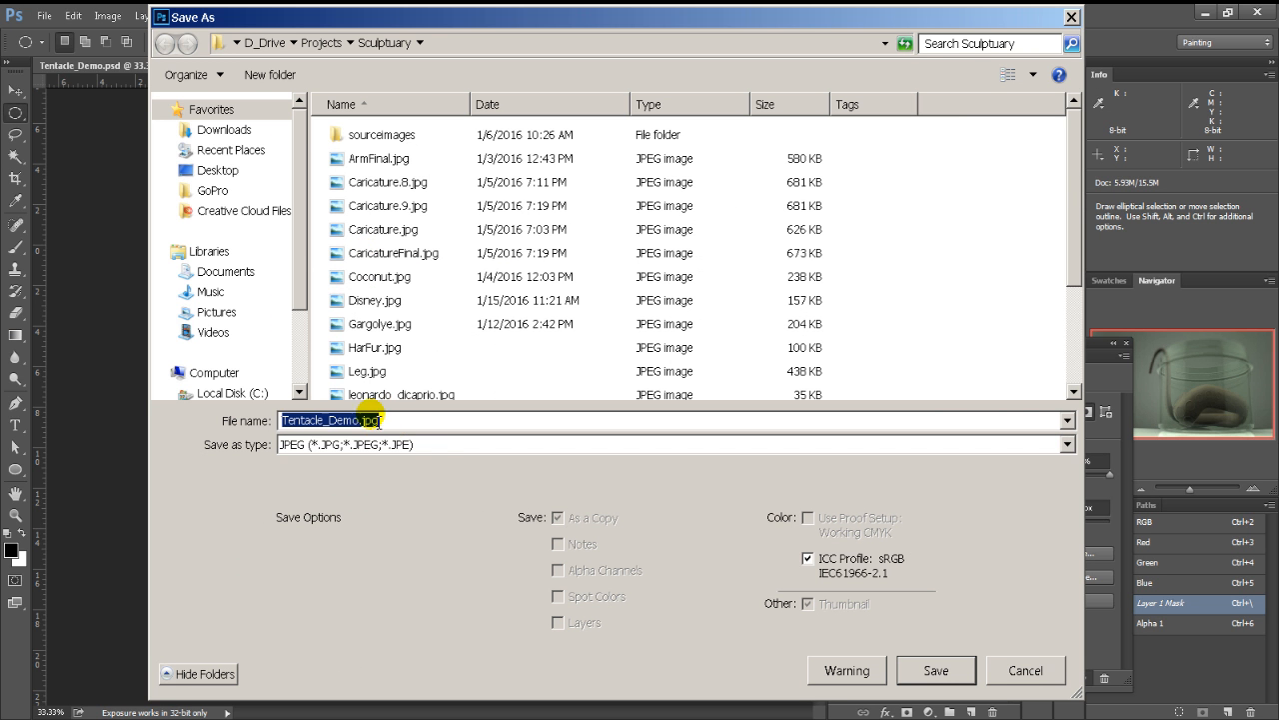
{"action": "left_click", "coordinate": [440, 448]}
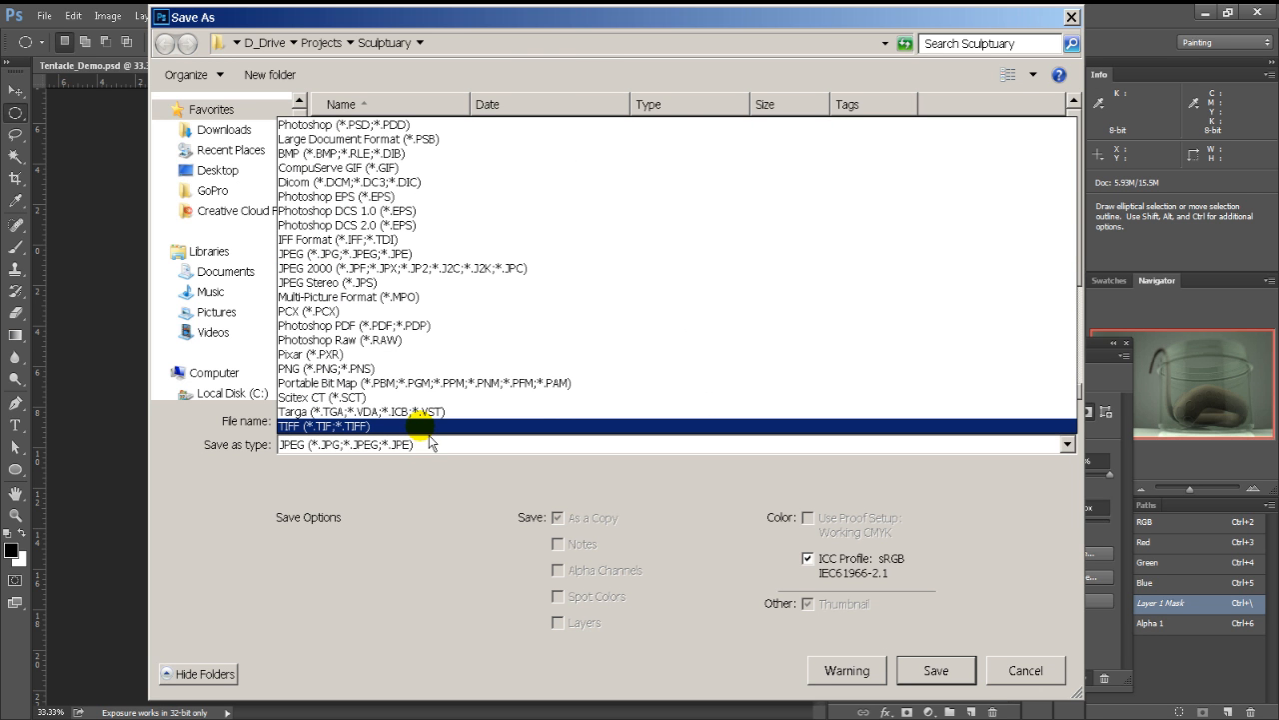
{"action": "left_click", "coordinate": [478, 595]}
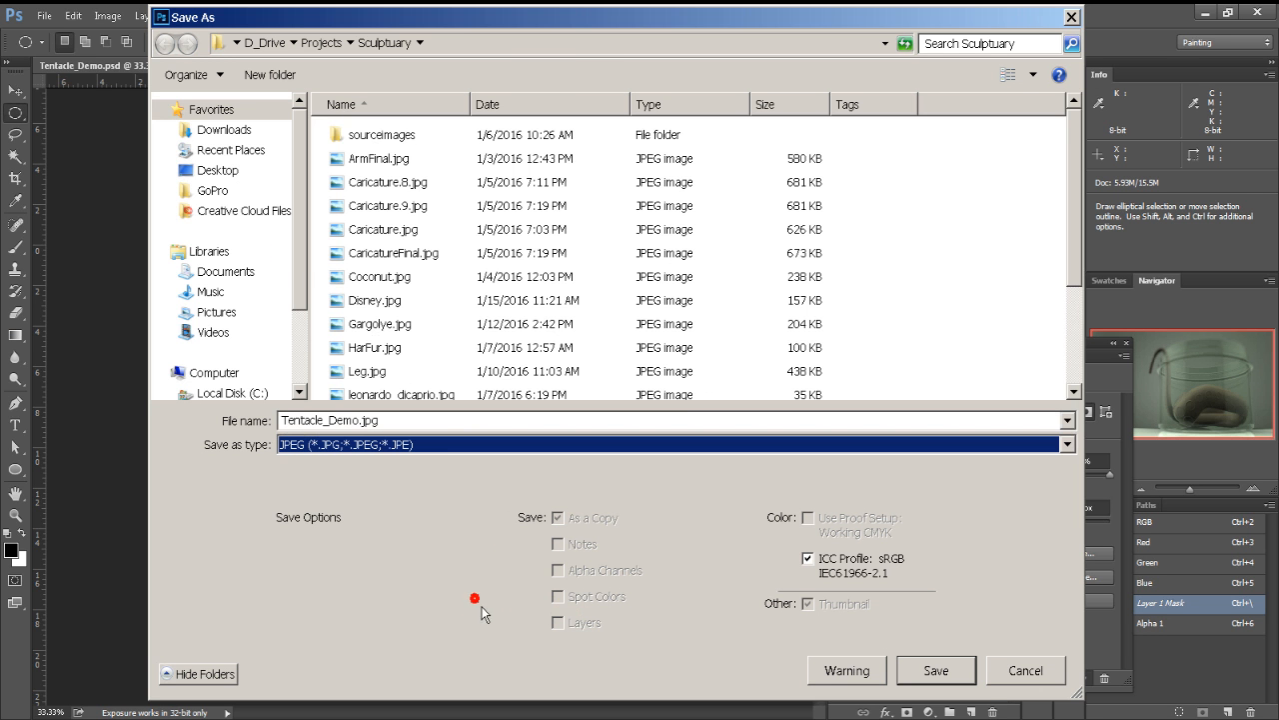
{"action": "left_click", "coordinate": [1010, 672]}
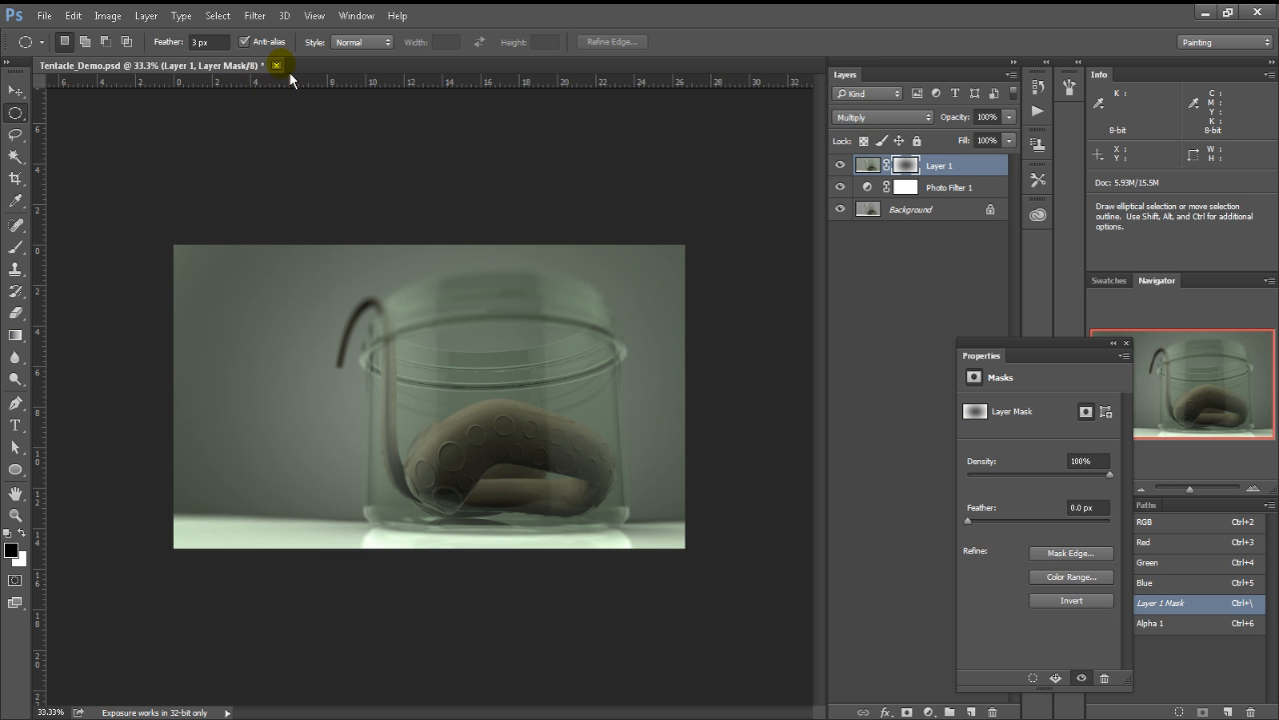
Close Tentacle_Demo.psd without saving the changes, and quit KeyShot.
{"action": "left_click", "coordinate": [283, 68]}
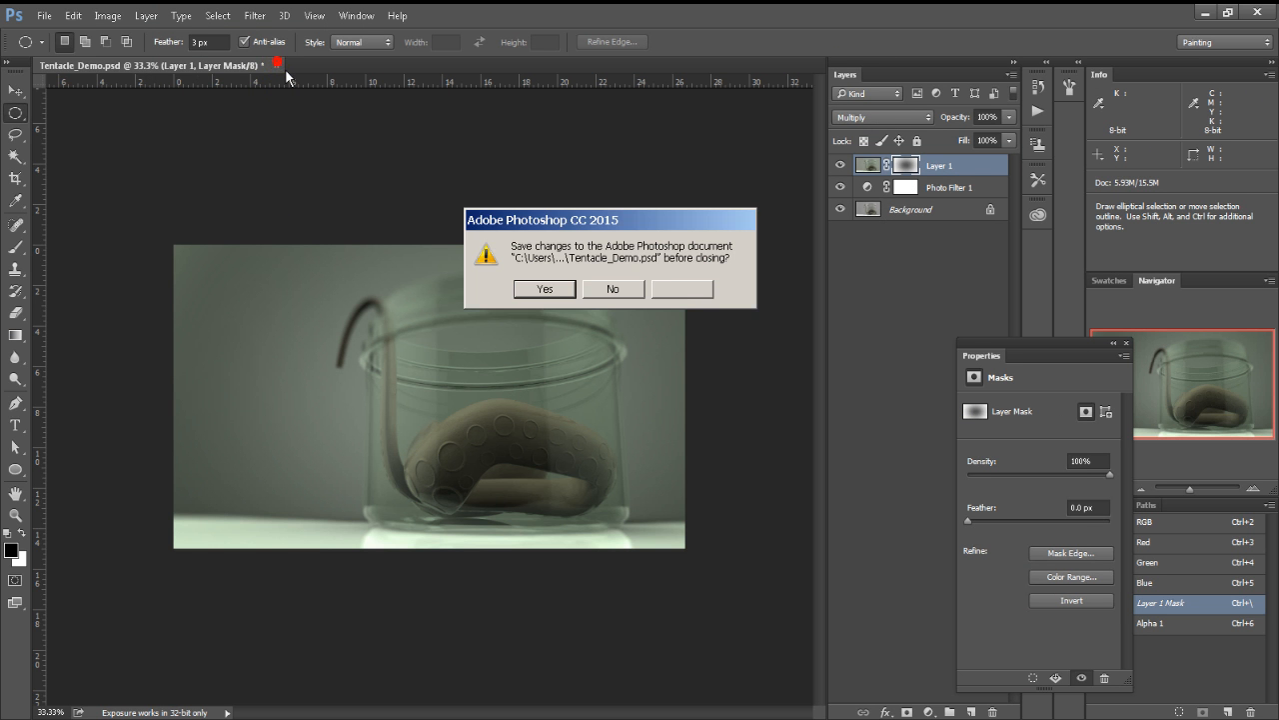
{"action": "left_click", "coordinate": [594, 297]}
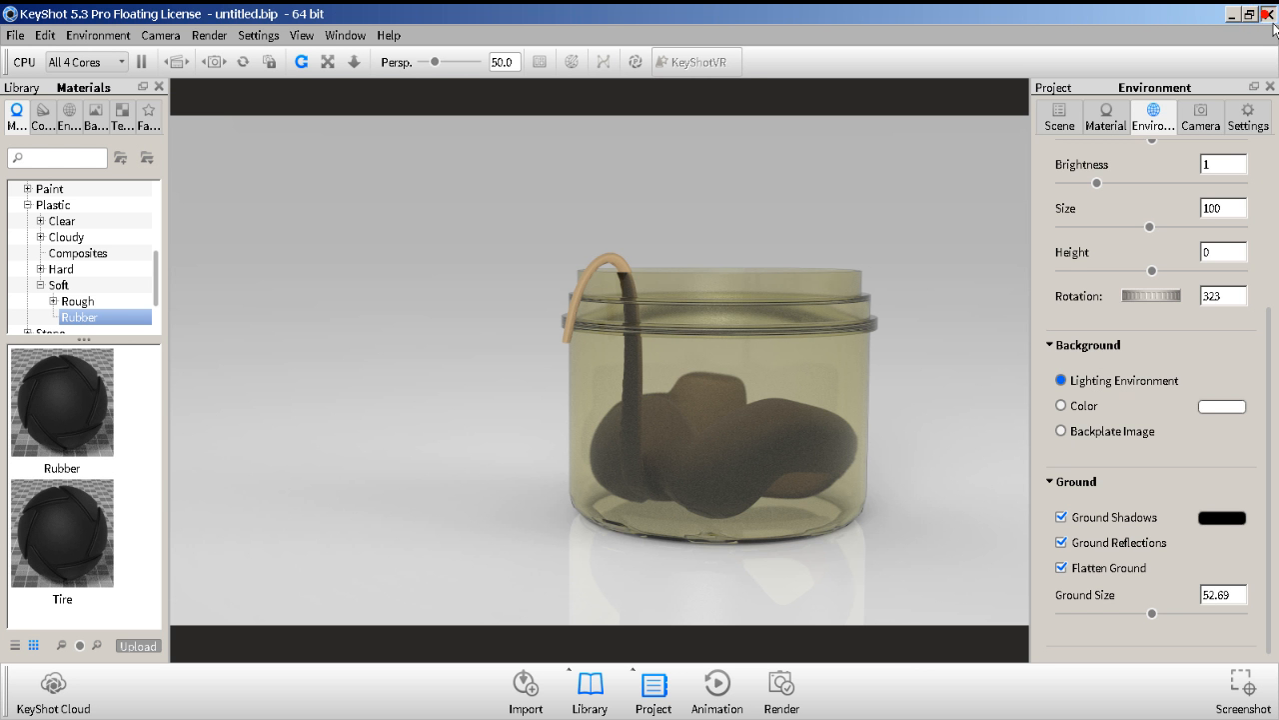
{"action": "left_click", "coordinate": [1266, 14]}
{"action": "left_click", "coordinate": [640, 380]}
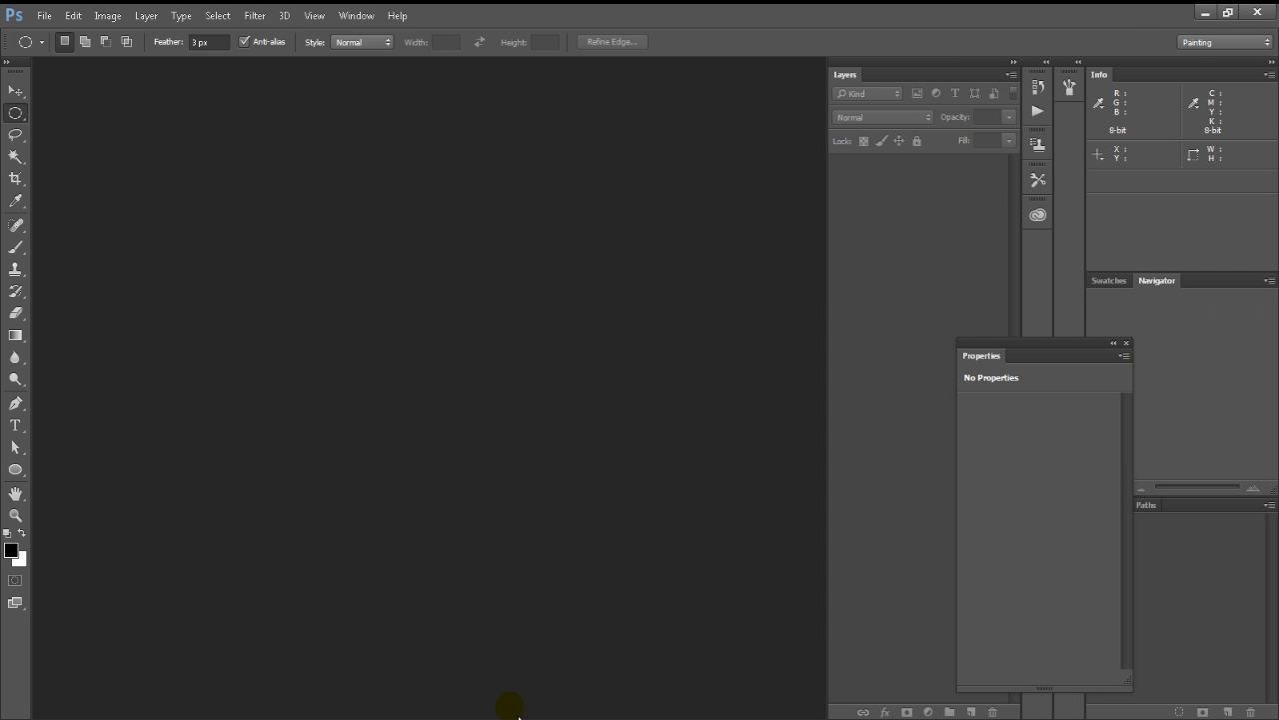
Switch to Maya and close its window with the tentacle scene.
{"action": "left_click", "coordinate": [583, 718]}
{"action": "right_click", "coordinate": [583, 718]}
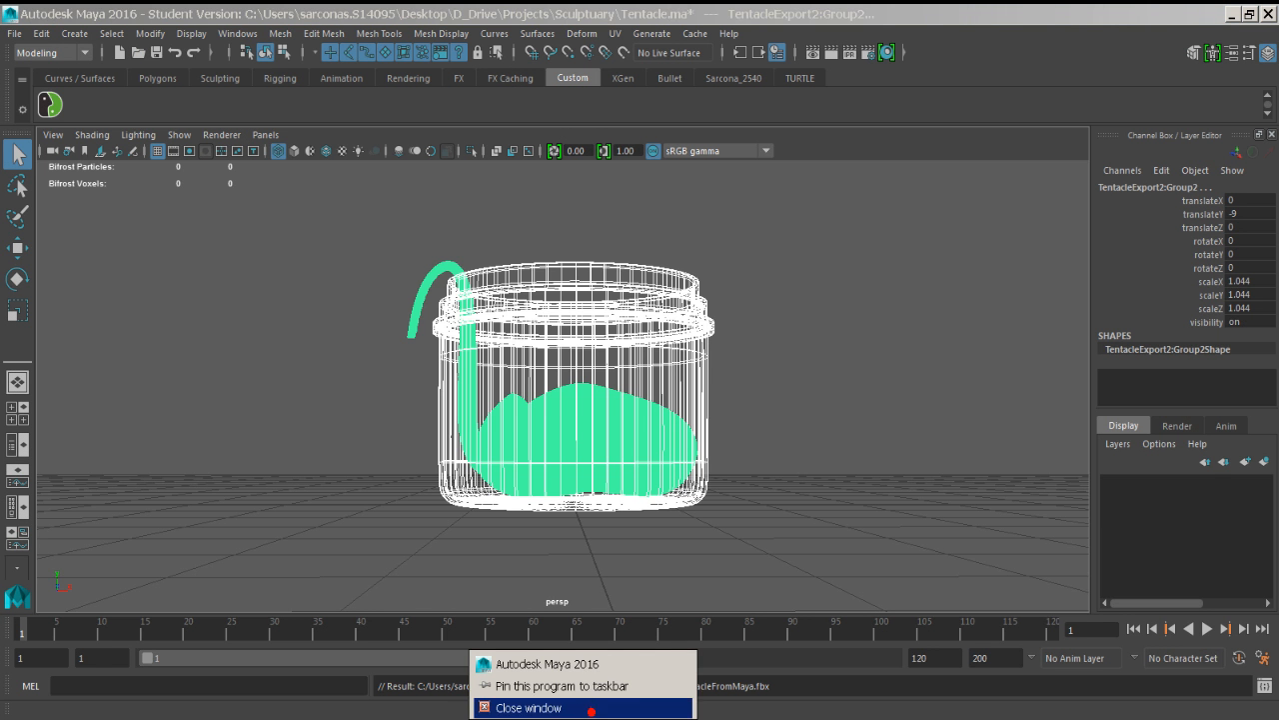
{"action": "left_click", "coordinate": [592, 712]}
{"action": "left_click", "coordinate": [639, 378]}
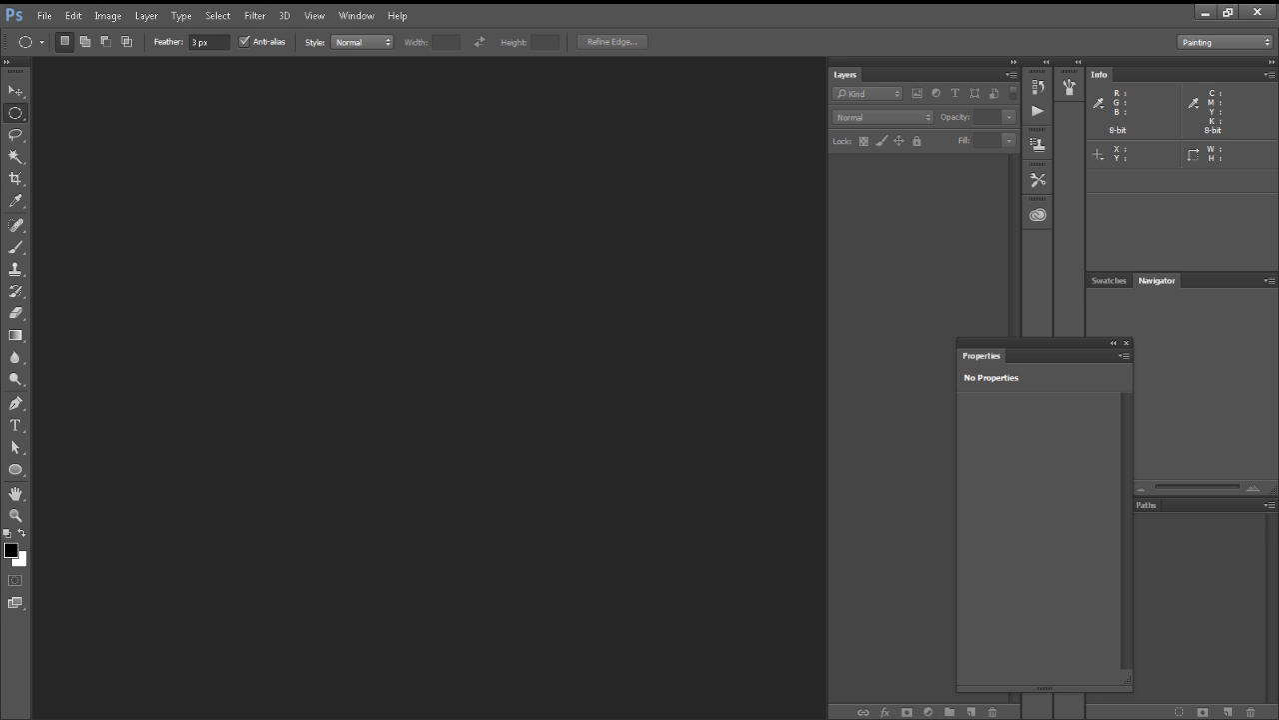
Close the Mozilla Firefox window and the other background program that is still running.
{"action": "right_click", "coordinate": [254, 715]}
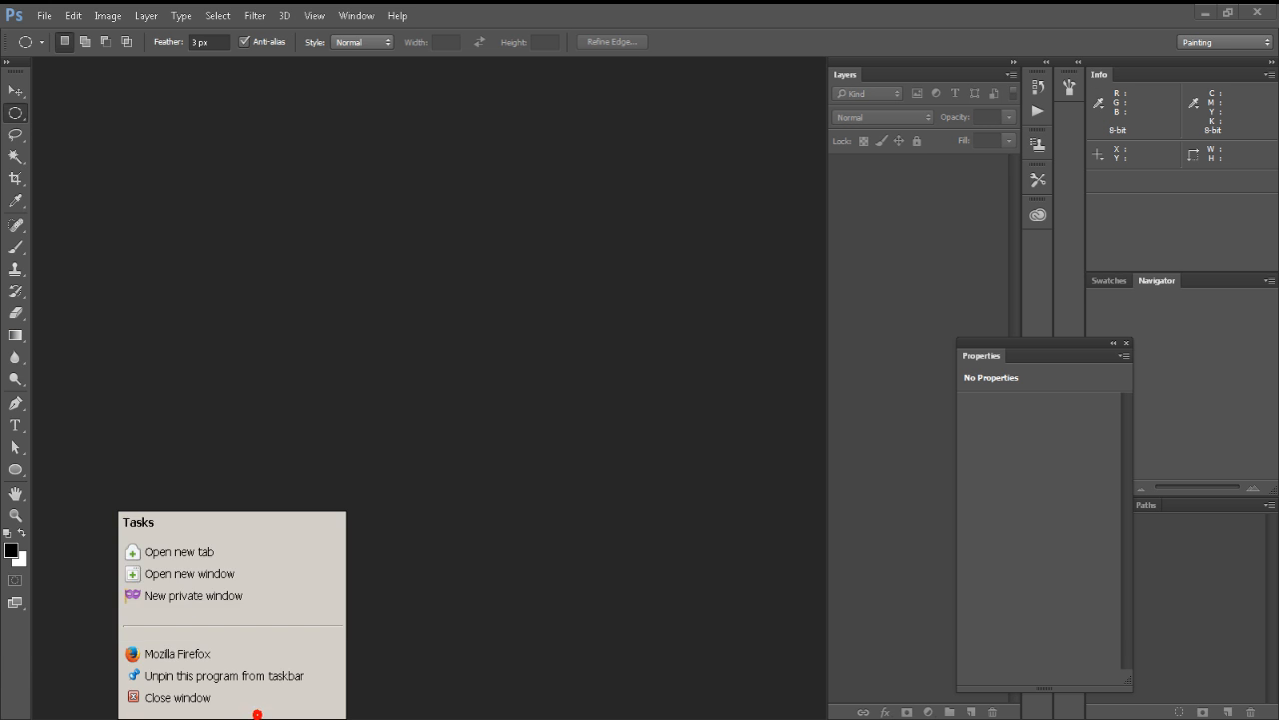
{"action": "left_click", "coordinate": [252, 695]}
{"action": "right_click", "coordinate": [135, 717]}
{"action": "left_click", "coordinate": [143, 698]}
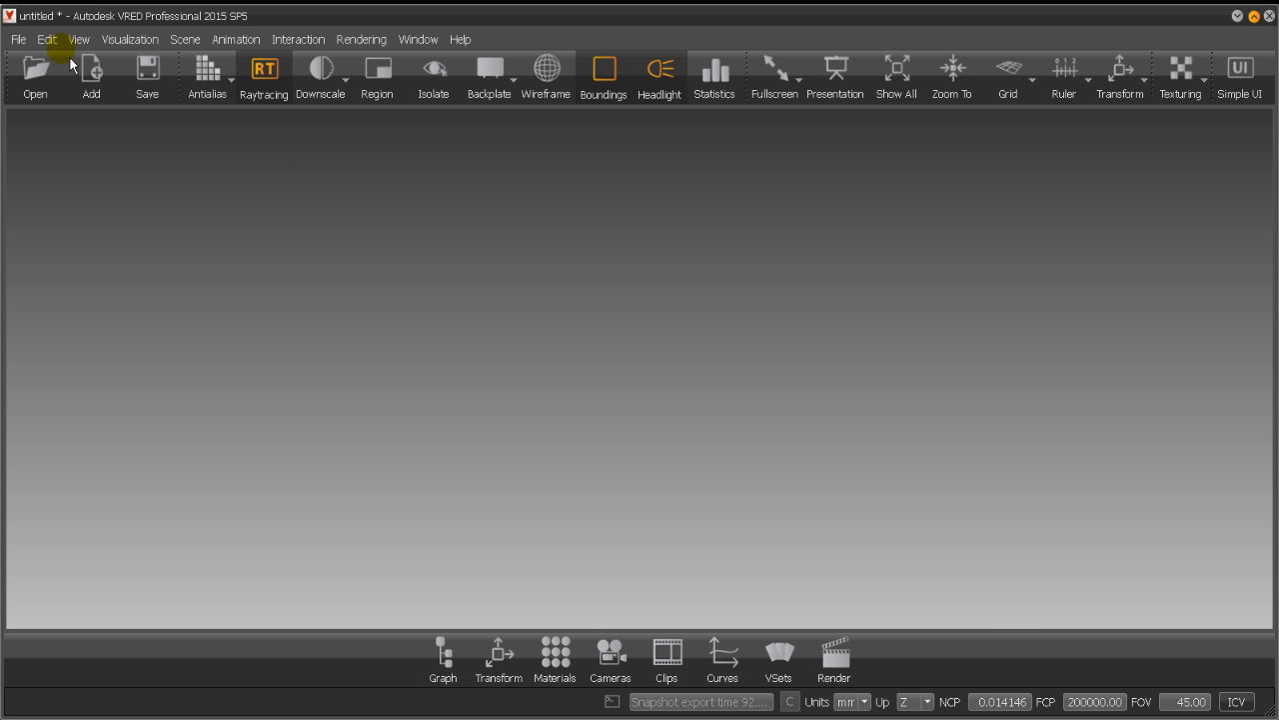
Switch to VRED and start adding a file to the scene, browsing to the Projects > Sculptuary folder.
{"action": "left_click", "coordinate": [18, 40]}
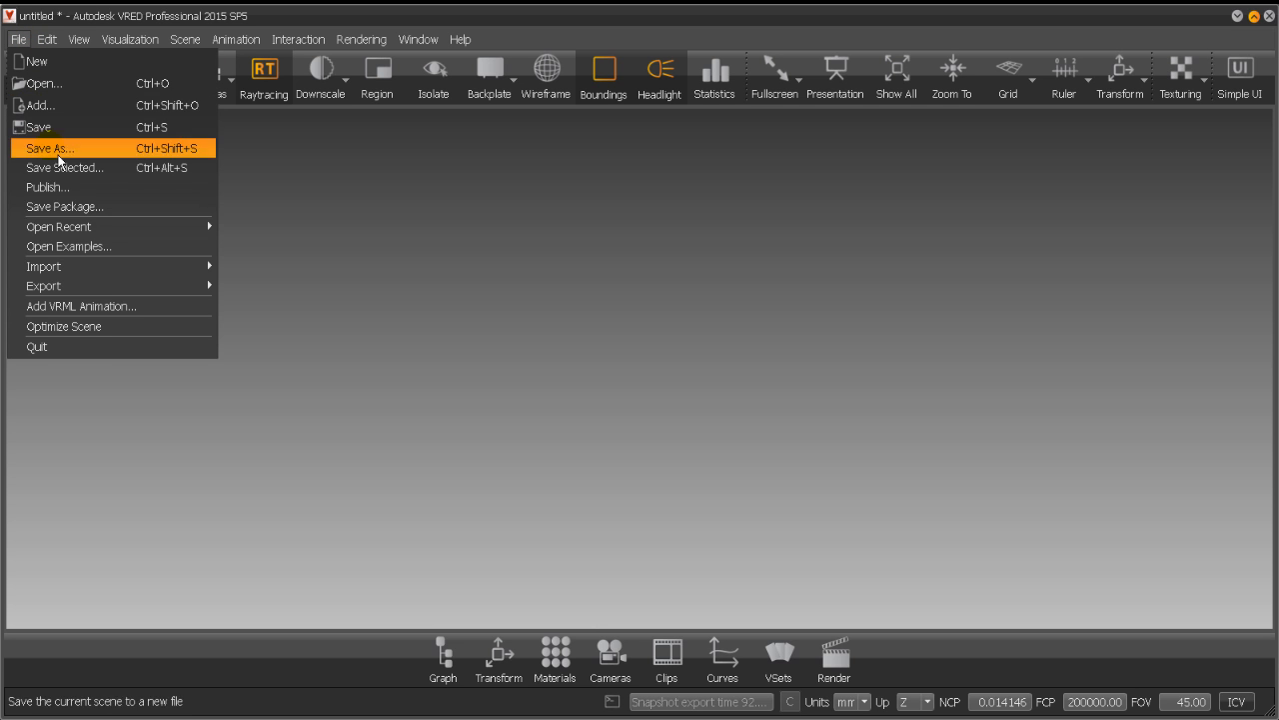
{"action": "mouse_move", "coordinate": [103, 271]}
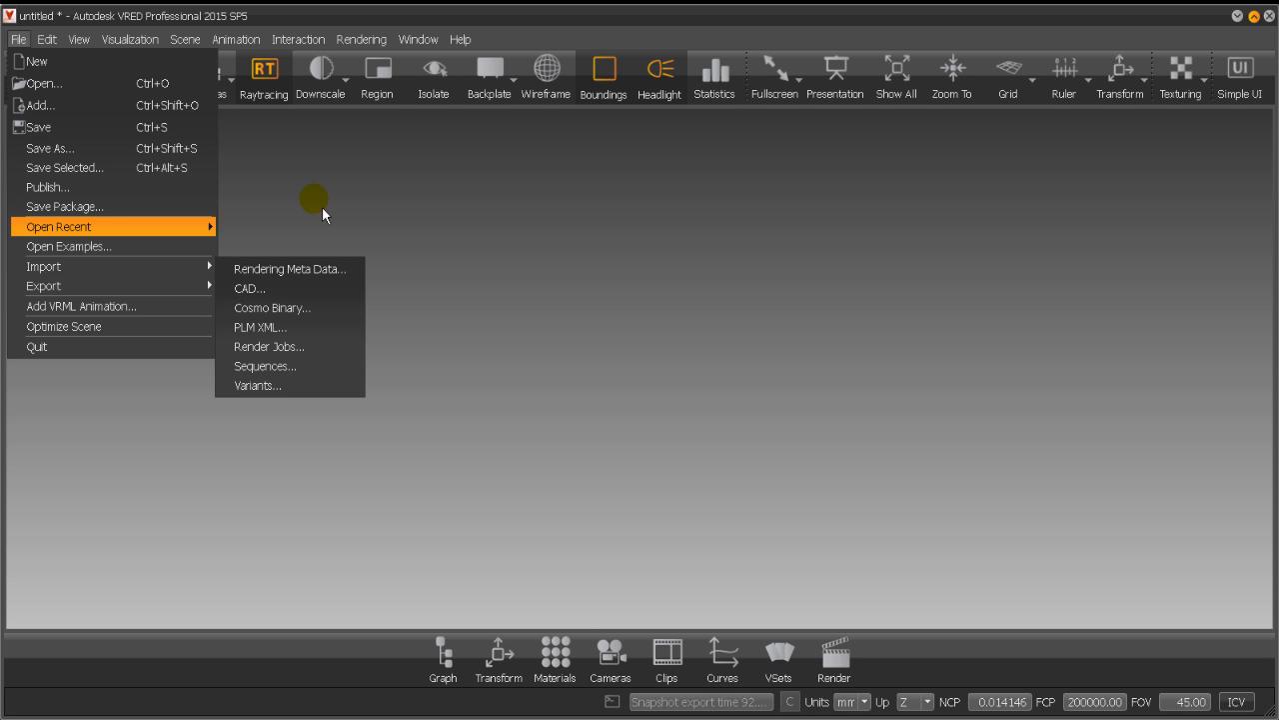
{"action": "left_click", "coordinate": [137, 113]}
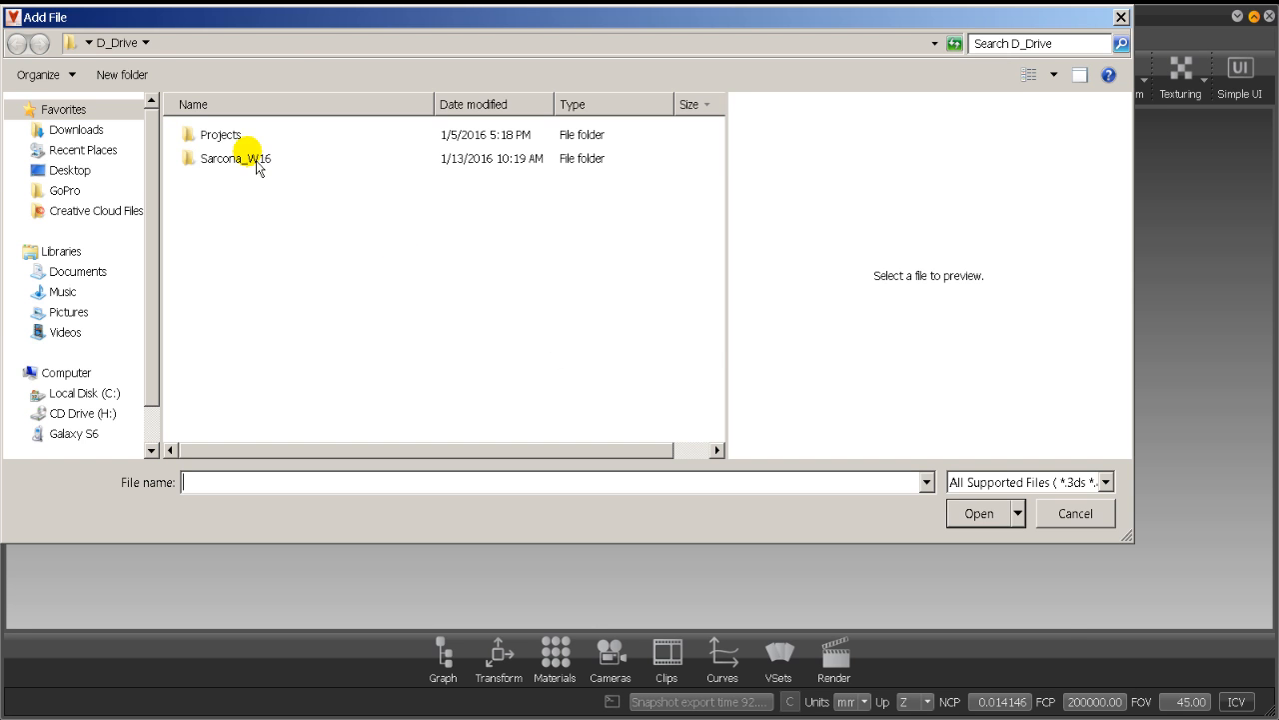
{"action": "left_click", "coordinate": [226, 142]}
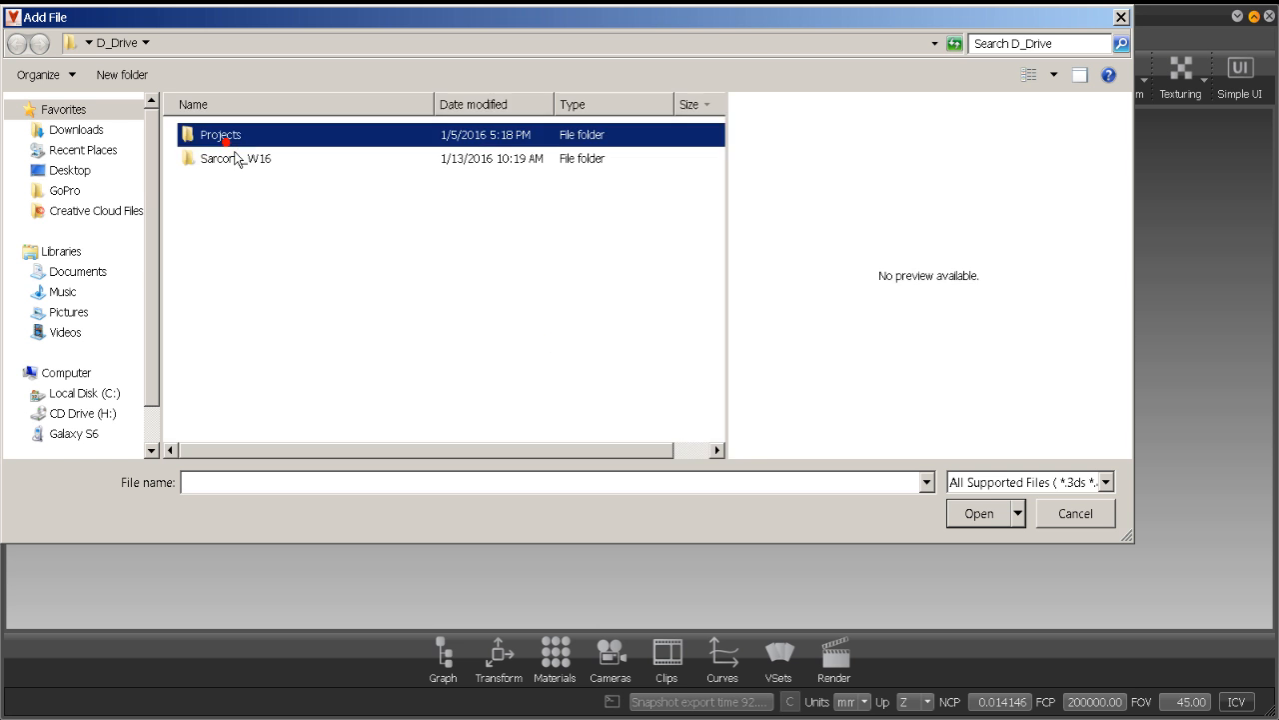
{"action": "double_click", "coordinate": [226, 142]}
{"action": "double_click", "coordinate": [230, 152]}
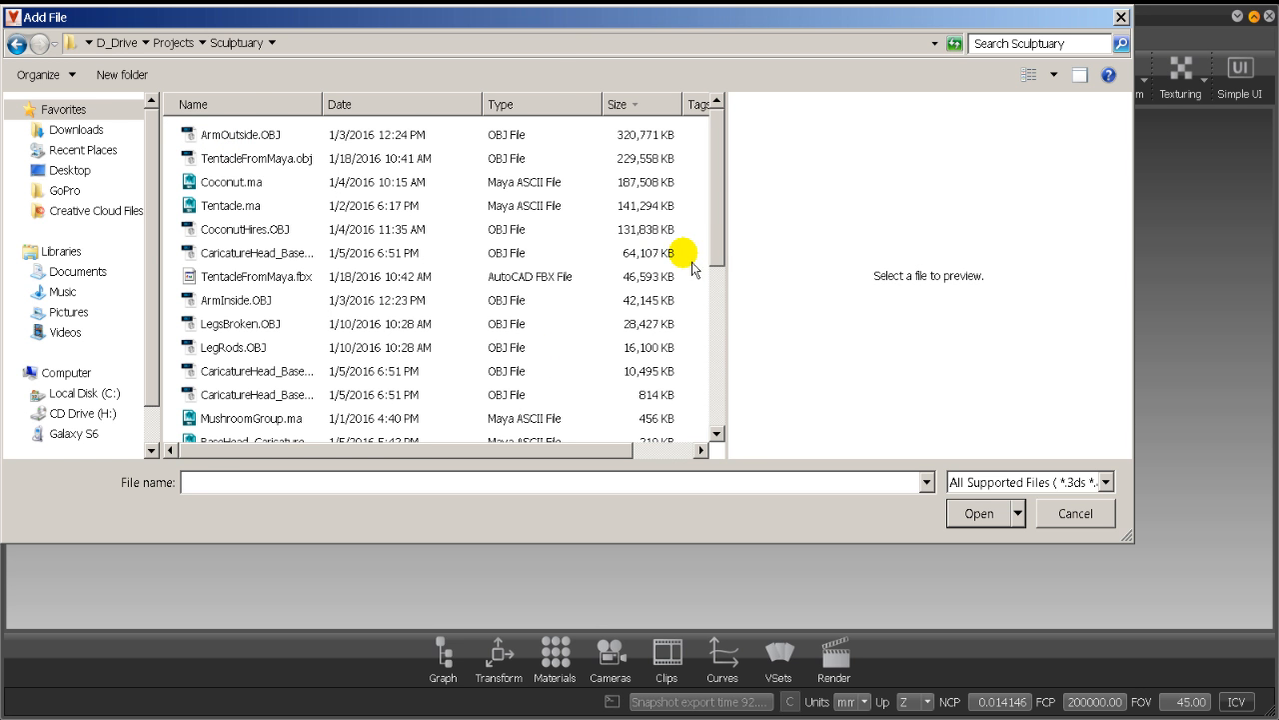
Try to add LegsBroken.OBJ from the Sculptuary folder to the scene, accepting the default import options.
{"action": "scroll", "coordinate": [726, 250], "scroll_direction": "down", "scroll_amount": 1}
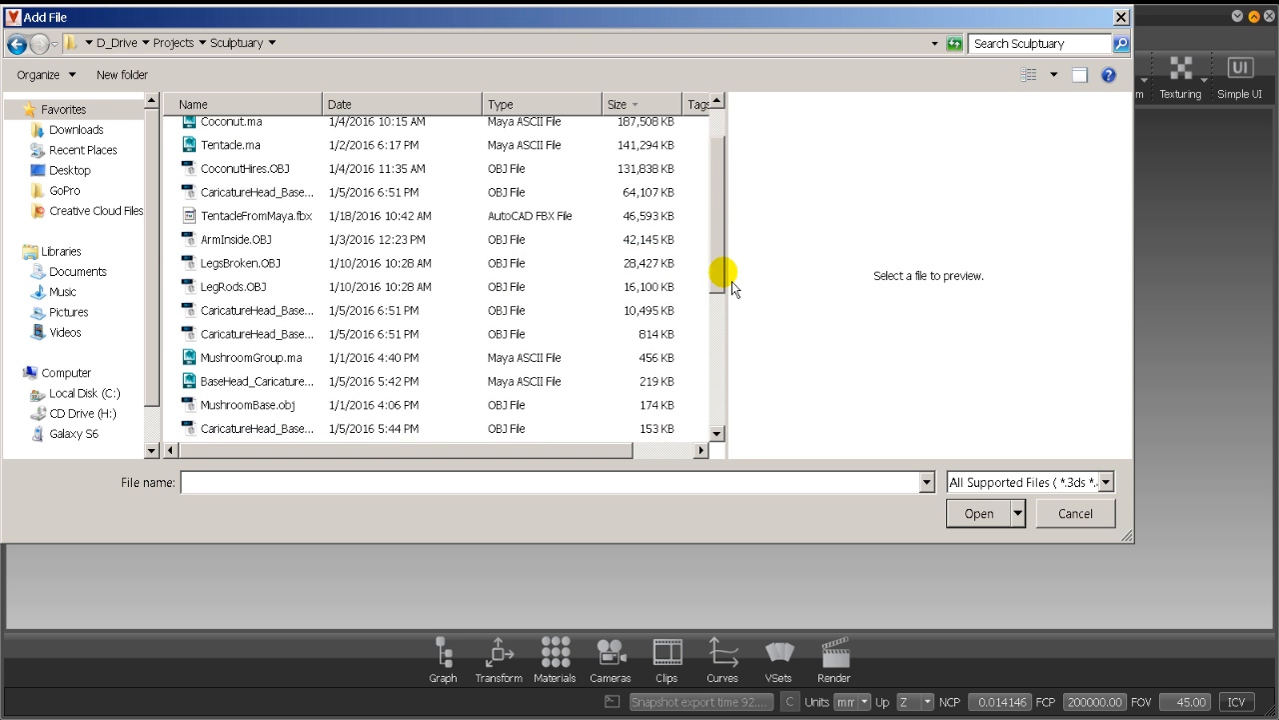
{"action": "left_click", "coordinate": [256, 296]}
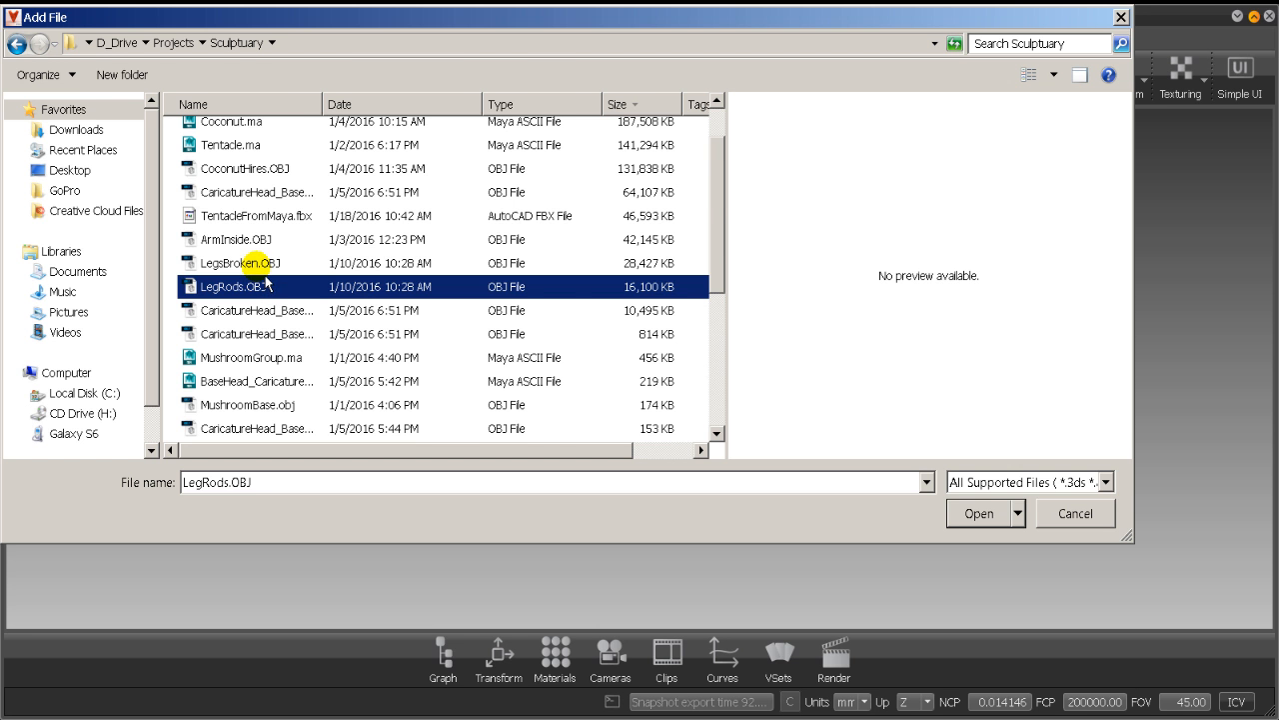
{"action": "scroll", "coordinate": [260, 320], "scroll_direction": "down", "scroll_amount": 4}
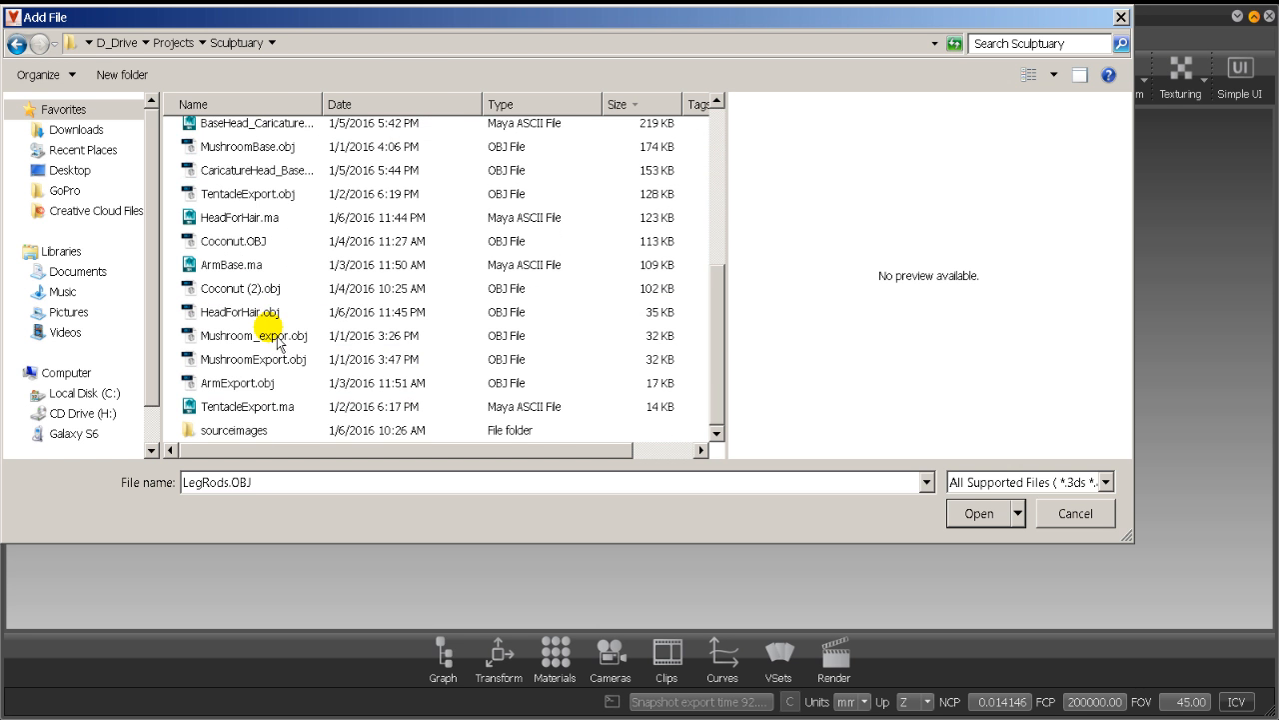
{"action": "scroll", "coordinate": [278, 344], "scroll_direction": "up", "scroll_amount": 4}
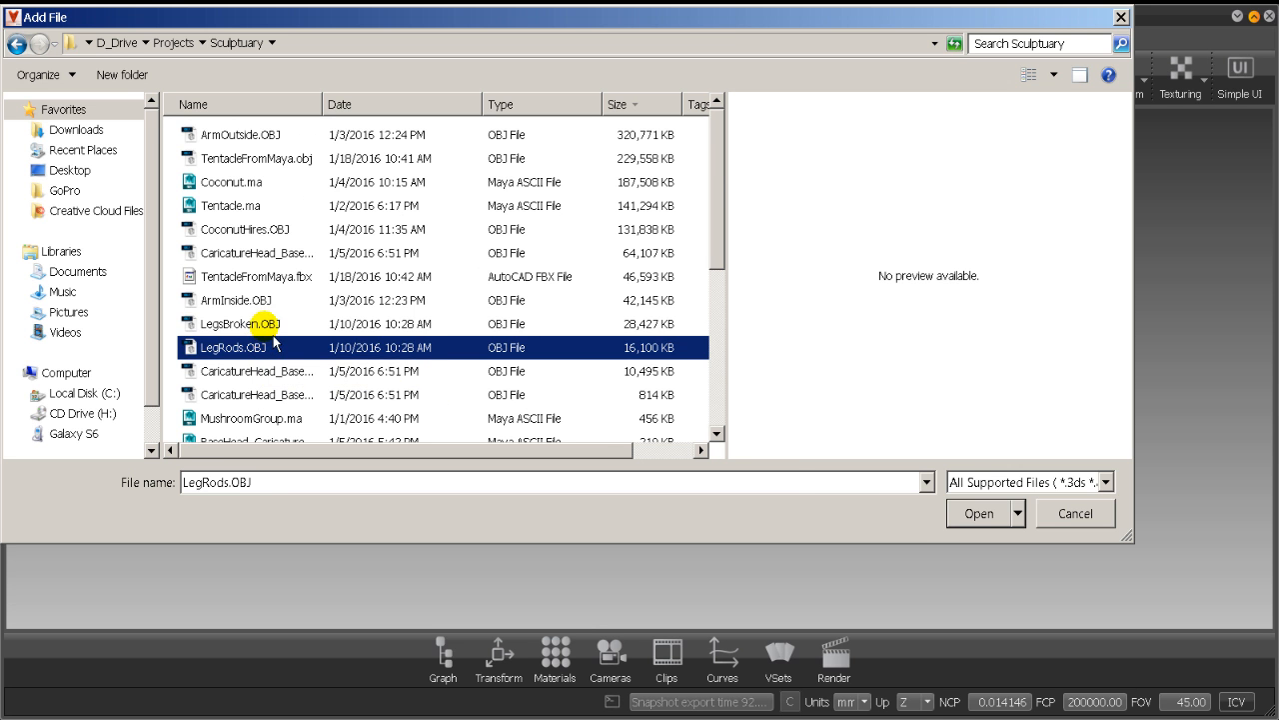
{"action": "left_click", "coordinate": [260, 324]}
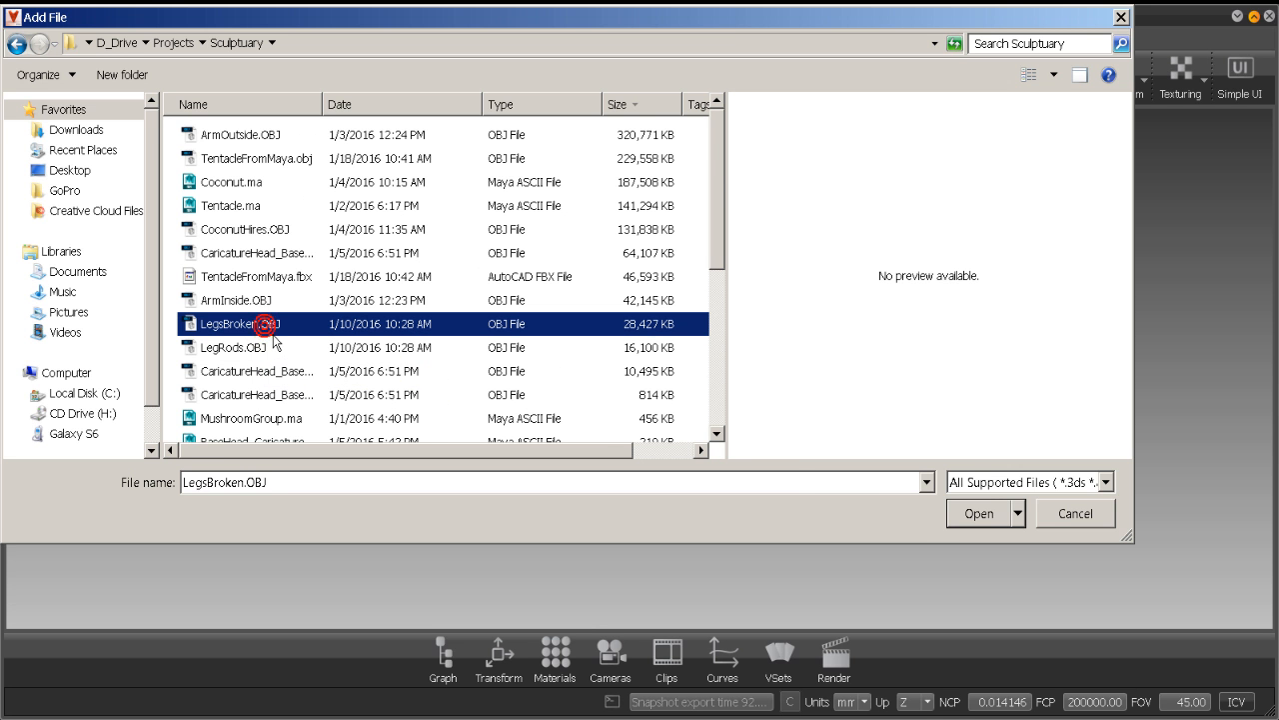
{"action": "left_click", "coordinate": [975, 515]}
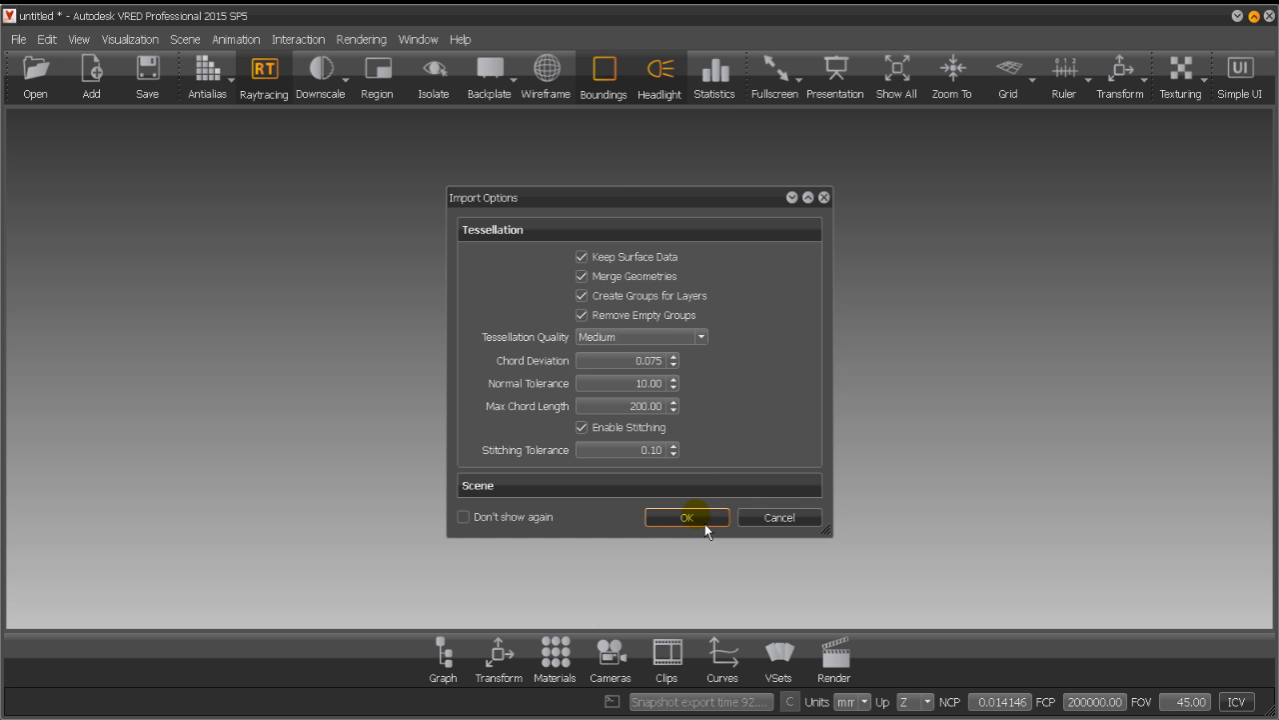
{"action": "left_click", "coordinate": [704, 523]}
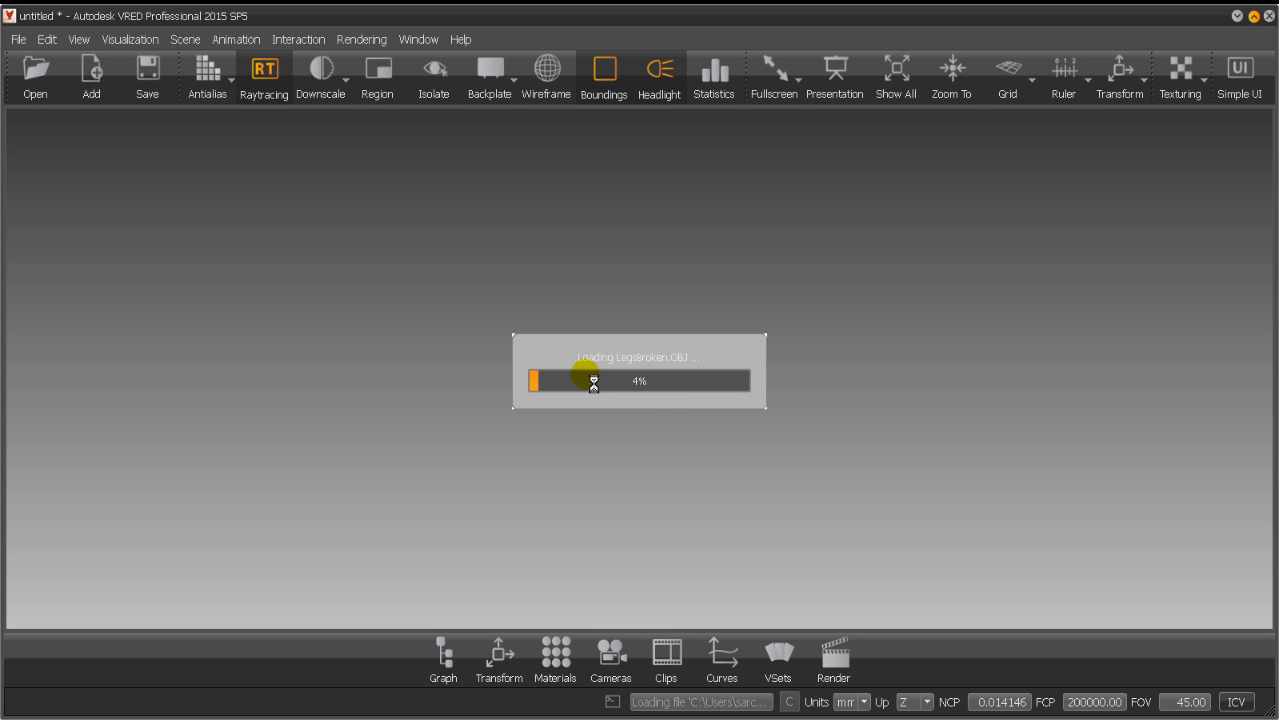
{"action": "key", "text": "alt+Tab"}
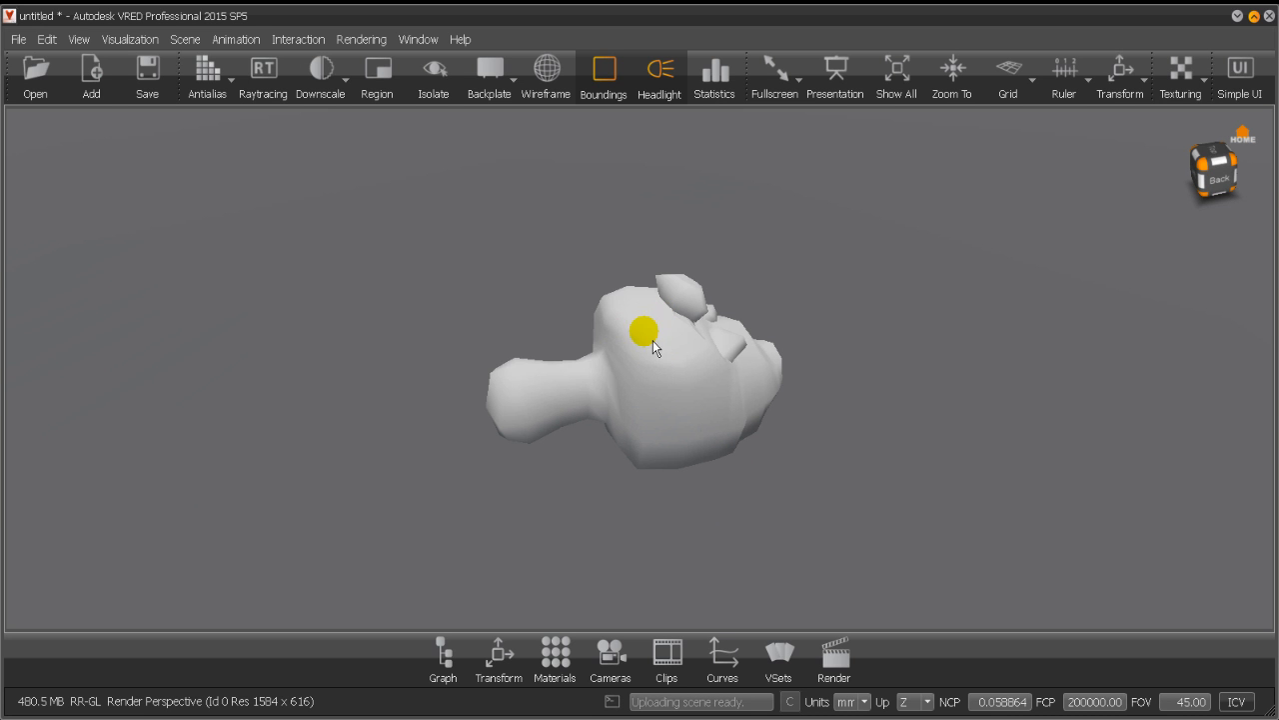
Open the Transform settings for positioning the imported head.
{"action": "left_click", "coordinate": [490, 666]}
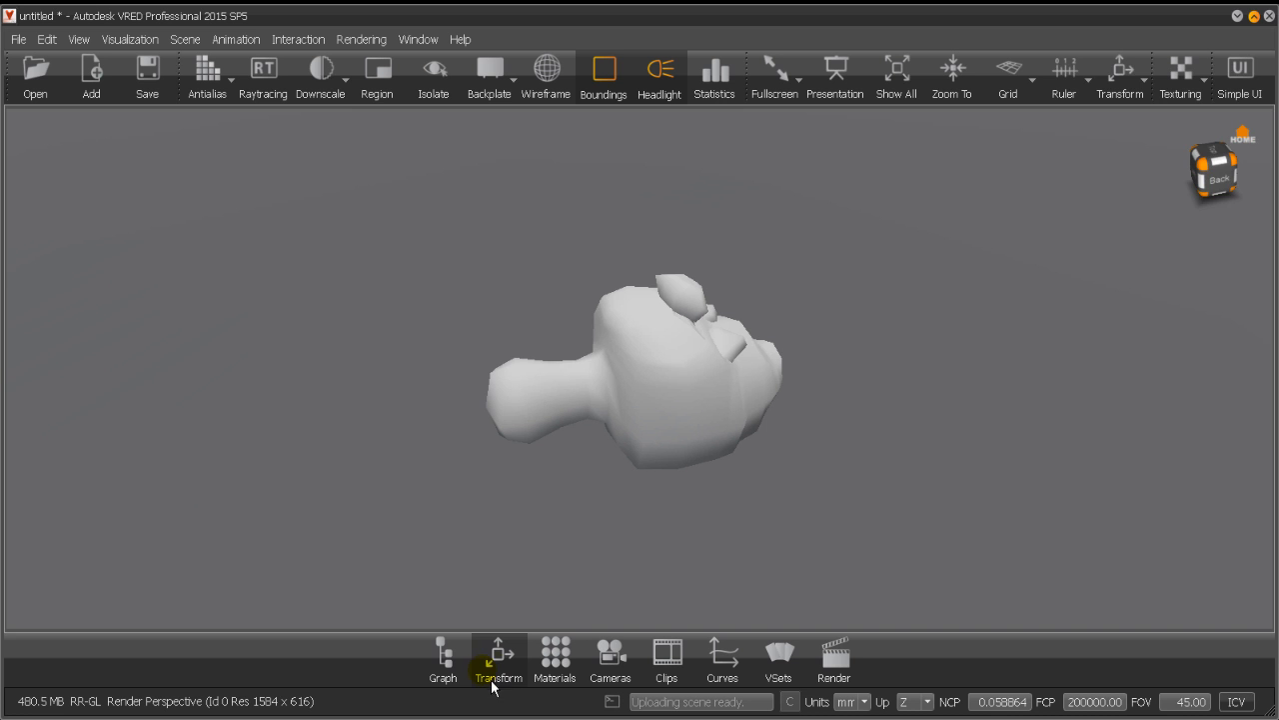
{"action": "left_click", "coordinate": [596, 484]}
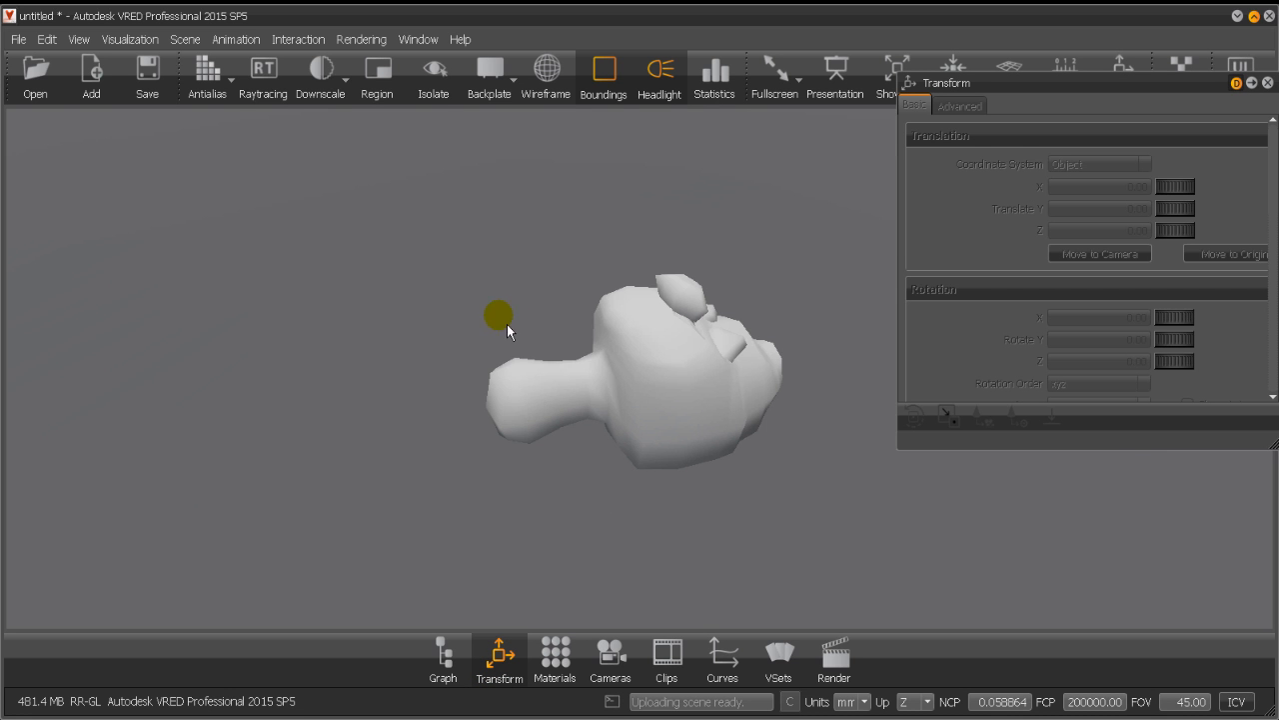
{"action": "mouse_move", "coordinate": [507, 324]}
{"action": "left_mouse_down"}
{"action": "mouse_move", "coordinate": [558, 303]}
{"action": "mouse_move", "coordinate": [743, 626]}
{"action": "mouse_move", "coordinate": [598, 224]}
{"action": "mouse_move", "coordinate": [662, 237]}
{"action": "mouse_move", "coordinate": [654, 200]}
{"action": "mouse_move", "coordinate": [551, 286]}
{"action": "mouse_move", "coordinate": [476, 313]}
{"action": "mouse_move", "coordinate": [564, 486]}
{"action": "mouse_move", "coordinate": [489, 174]}
{"action": "left_mouse_up"}
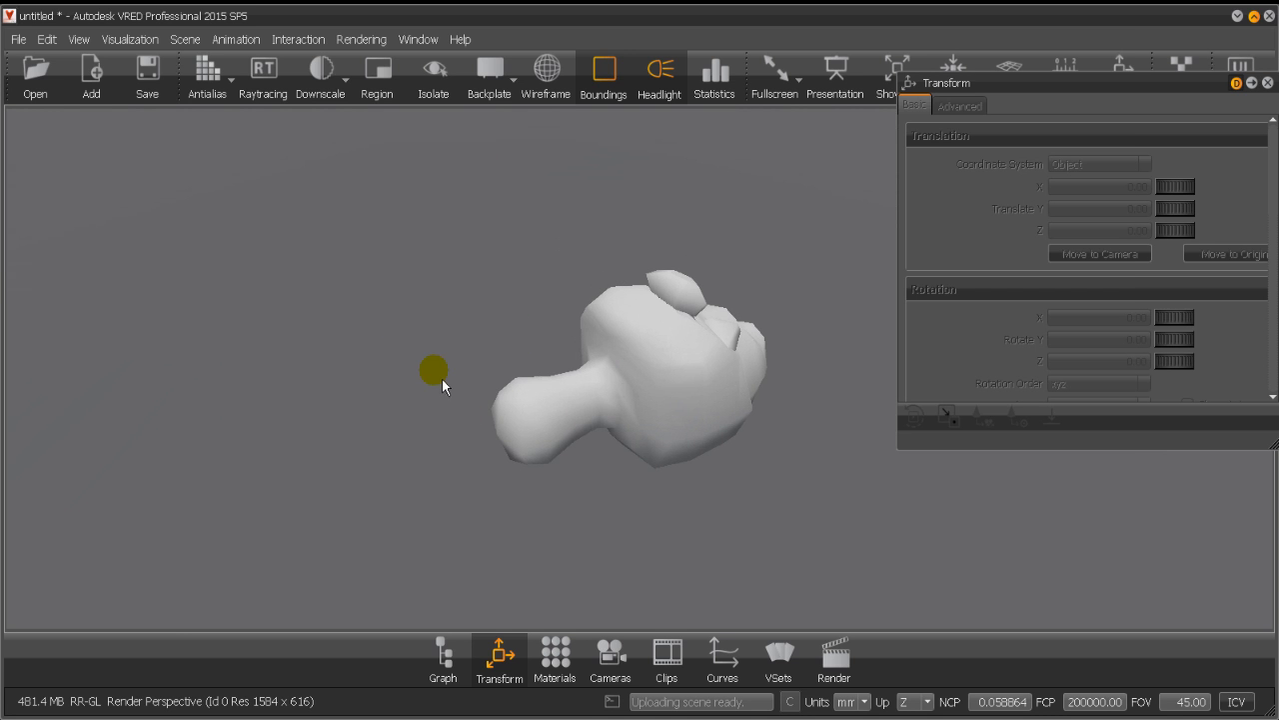
{"action": "left_click", "coordinate": [91, 70]}
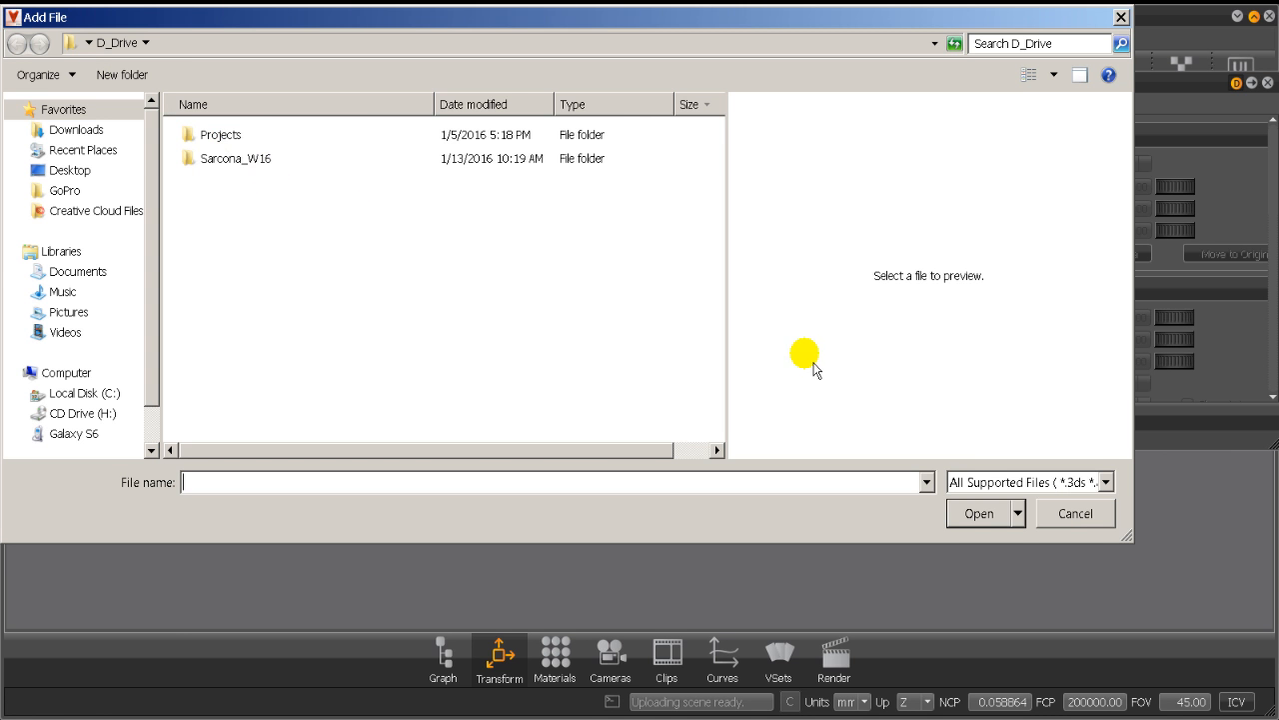
{"action": "left_click", "coordinate": [1073, 513]}
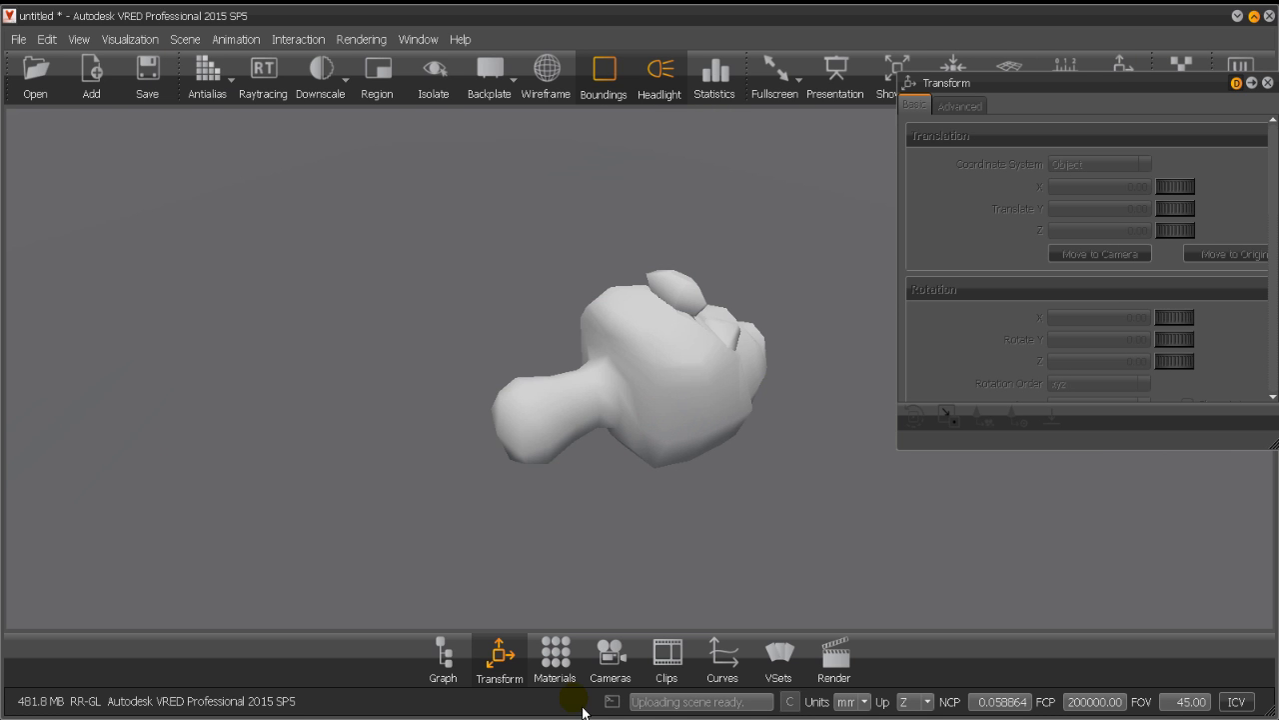
Select the head mesh in the viewport so its transform values can be edited.
{"action": "left_click", "coordinate": [665, 364]}
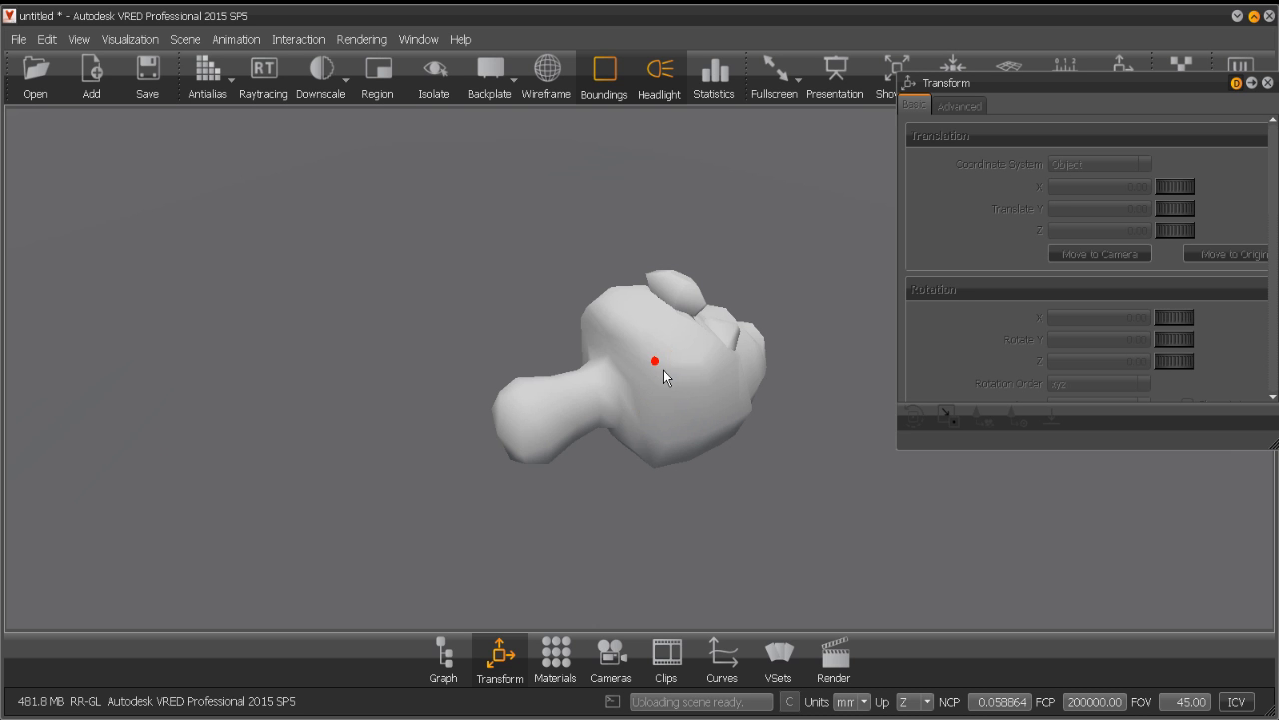
{"action": "left_click", "coordinate": [663, 370]}
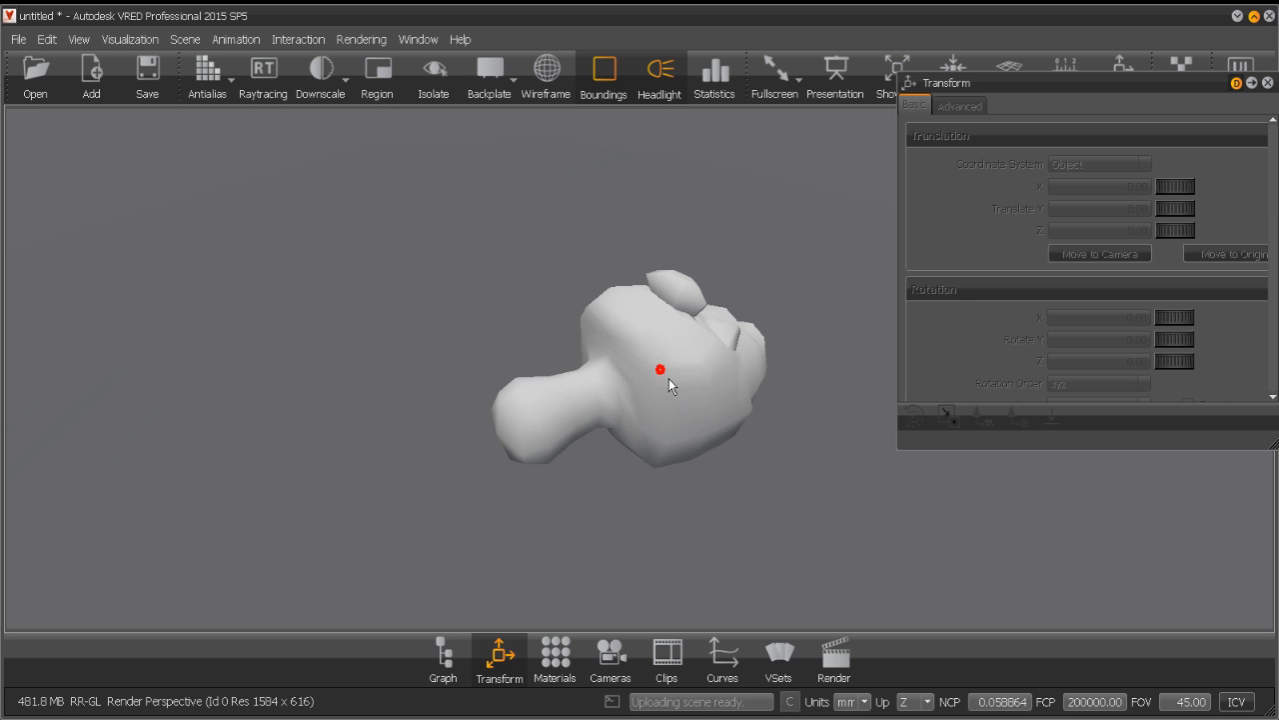
{"action": "double_click", "coordinate": [574, 367]}
{"action": "left_click", "coordinate": [619, 320]}
{"action": "left_click_drag", "start_coordinate": [636, 320], "coordinate": [677, 293]}
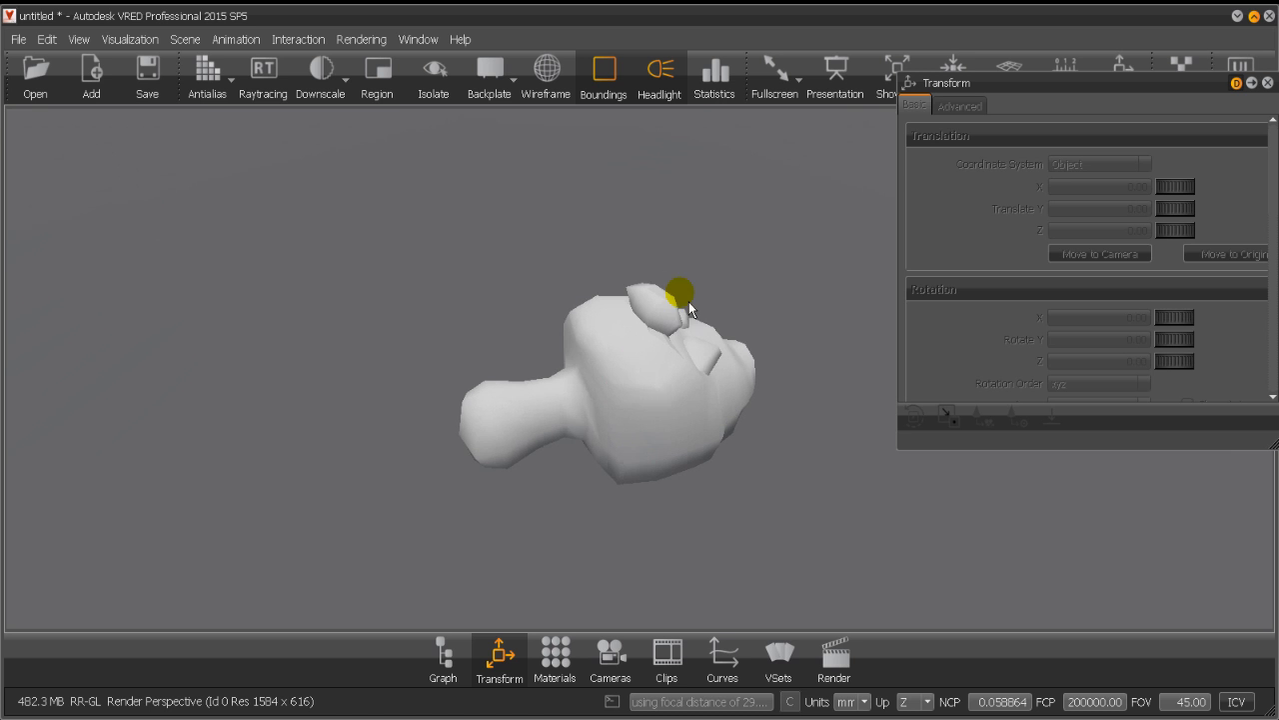
{"action": "left_click", "coordinate": [647, 357]}
{"action": "left_click", "coordinate": [650, 392]}
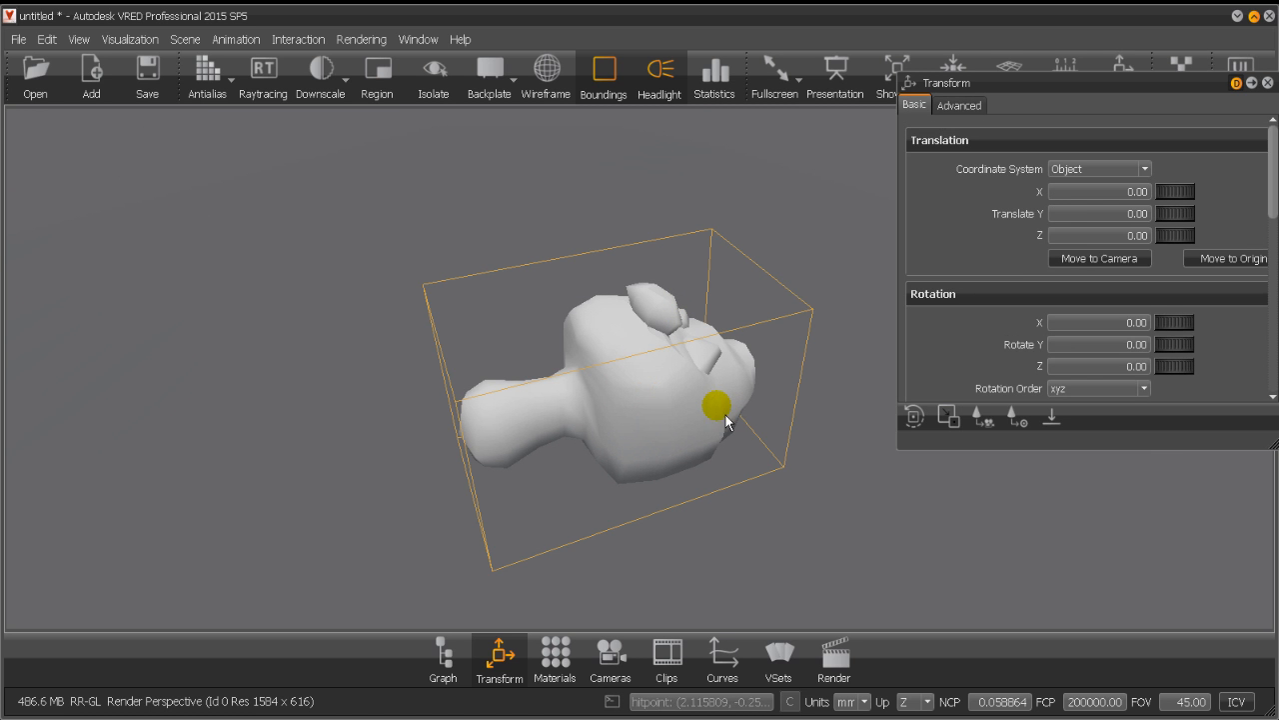
{"action": "left_click", "coordinate": [676, 402]}
{"action": "left_click", "coordinate": [798, 538]}
{"action": "left_click", "coordinate": [651, 426]}
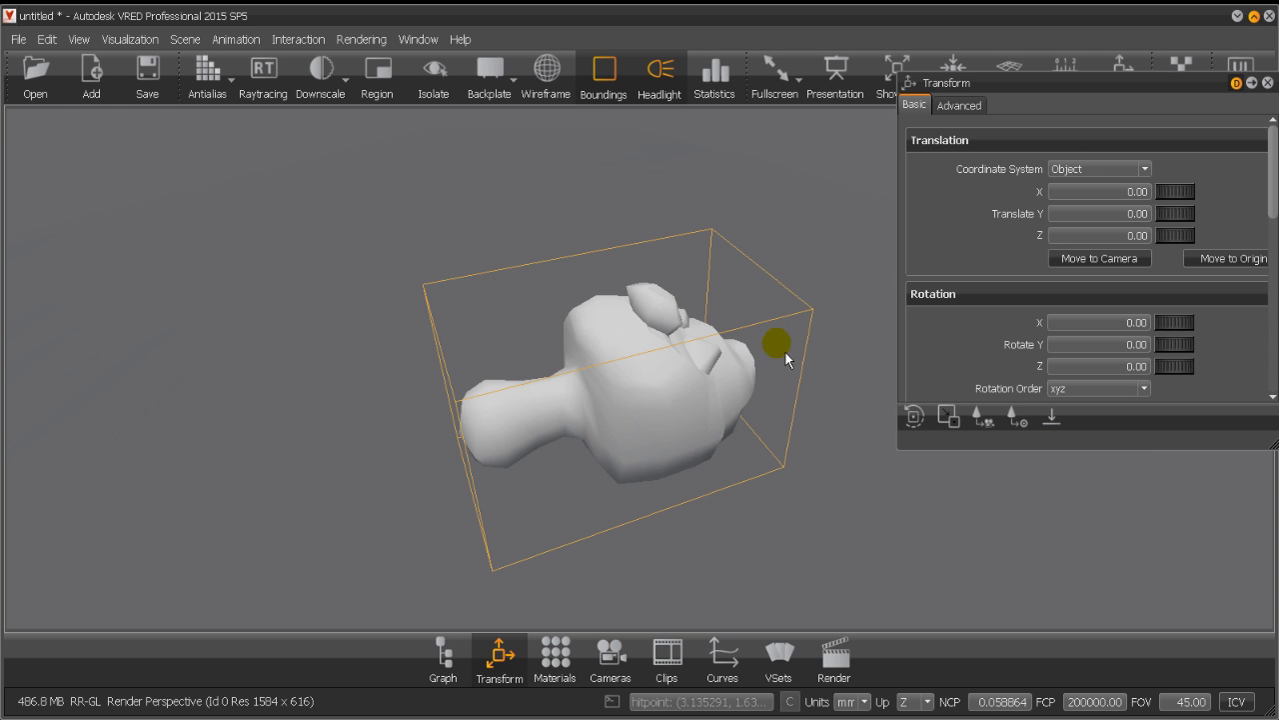
Show the scene graph, widen it, and collapse and select the head's parent Transform3D - HeadForHair group.
{"action": "left_click", "coordinate": [1154, 322]}
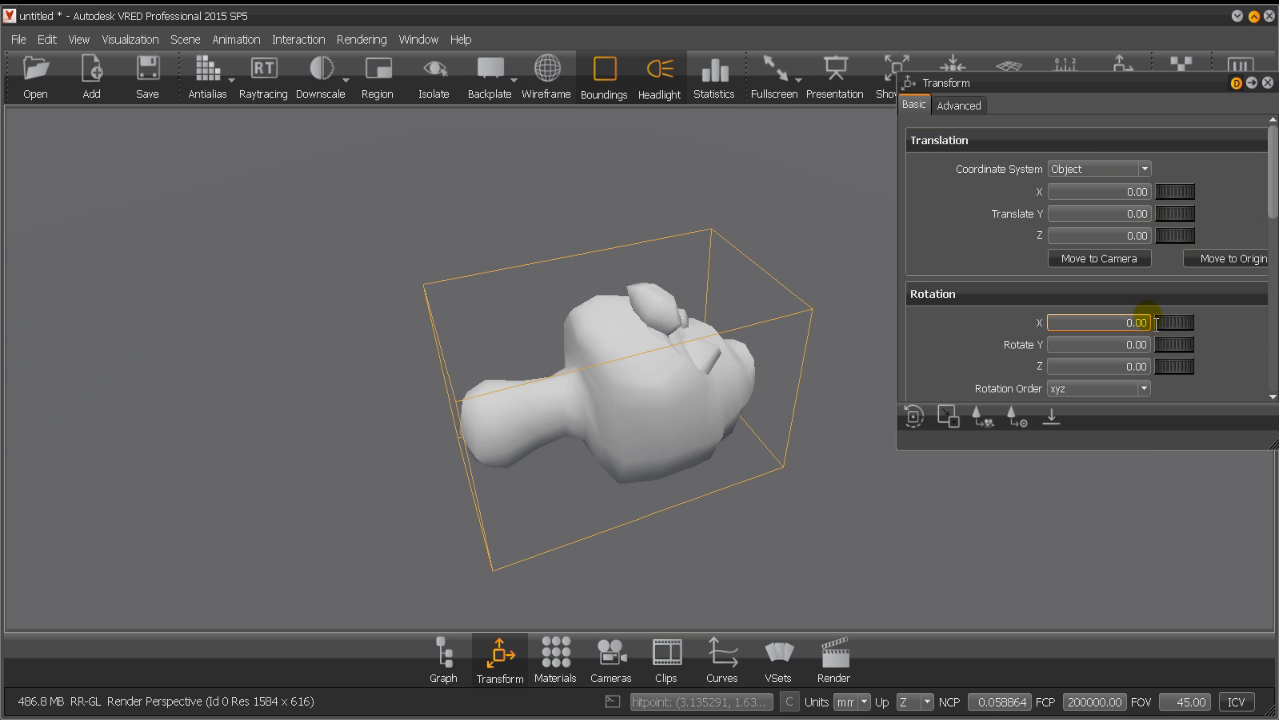
{"action": "mouse_move", "coordinate": [1180, 340]}
{"action": "left_mouse_down"}
{"action": "mouse_move", "coordinate": [1142, 325]}
{"action": "mouse_move", "coordinate": [1208, 334]}
{"action": "mouse_move", "coordinate": [1147, 338]}
{"action": "mouse_move", "coordinate": [1216, 322]}
{"action": "mouse_move", "coordinate": [1130, 331]}
{"action": "mouse_move", "coordinate": [1219, 334]}
{"action": "mouse_move", "coordinate": [1109, 328]}
{"action": "mouse_move", "coordinate": [1254, 324]}
{"action": "mouse_move", "coordinate": [1177, 340]}
{"action": "mouse_move", "coordinate": [1134, 325]}
{"action": "mouse_move", "coordinate": [1175, 340]}
{"action": "left_mouse_up"}
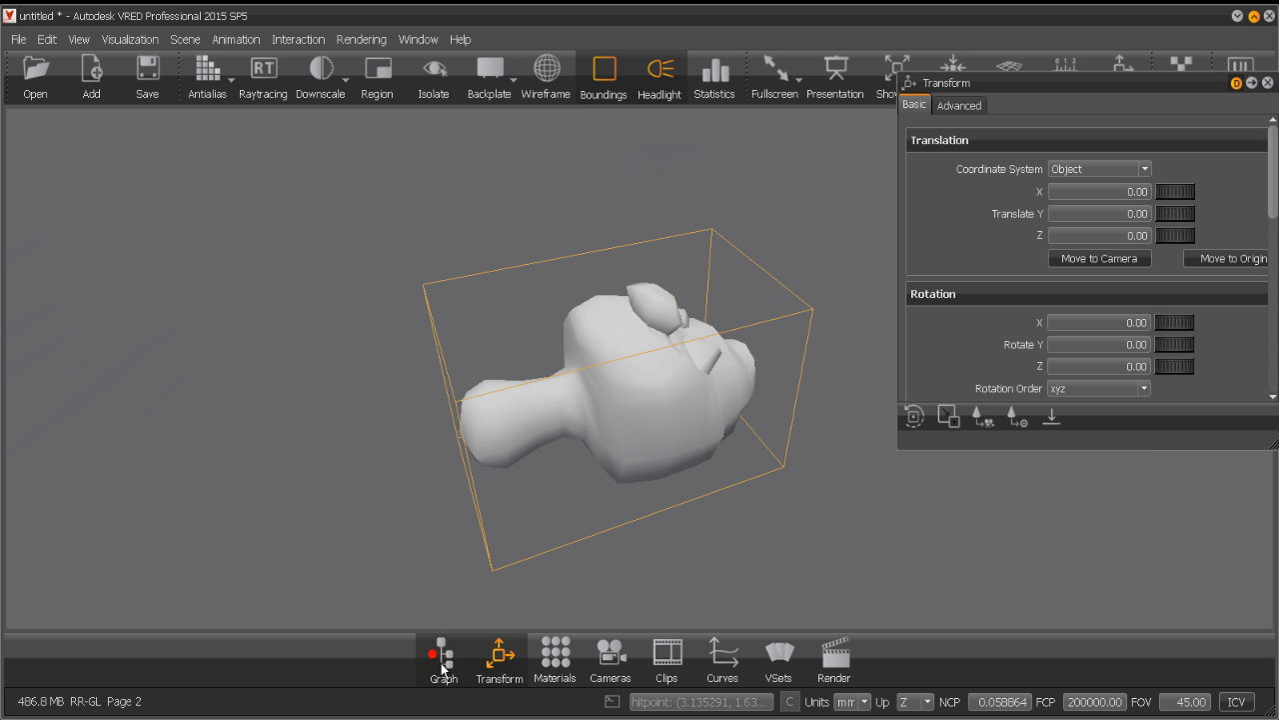
{"action": "left_click", "coordinate": [443, 664]}
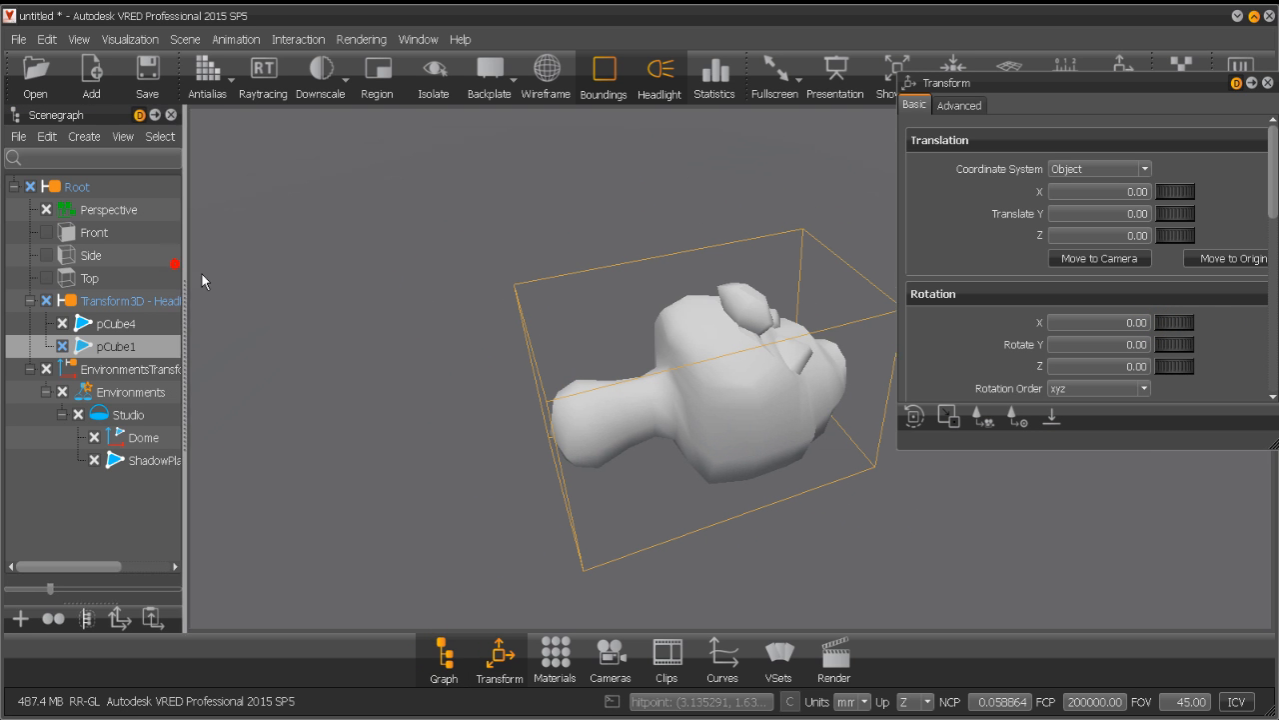
{"action": "left_click_drag", "start_coordinate": [186, 272], "coordinate": [224, 276]}
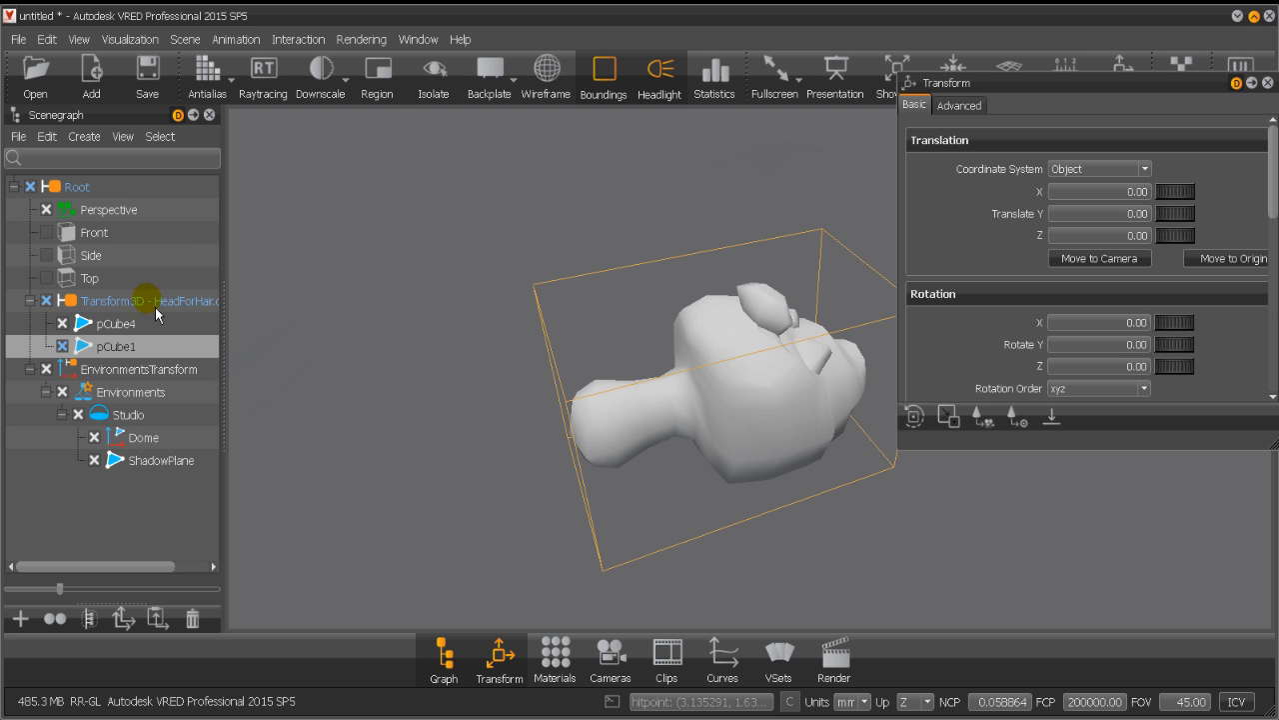
{"action": "left_click", "coordinate": [29, 300]}
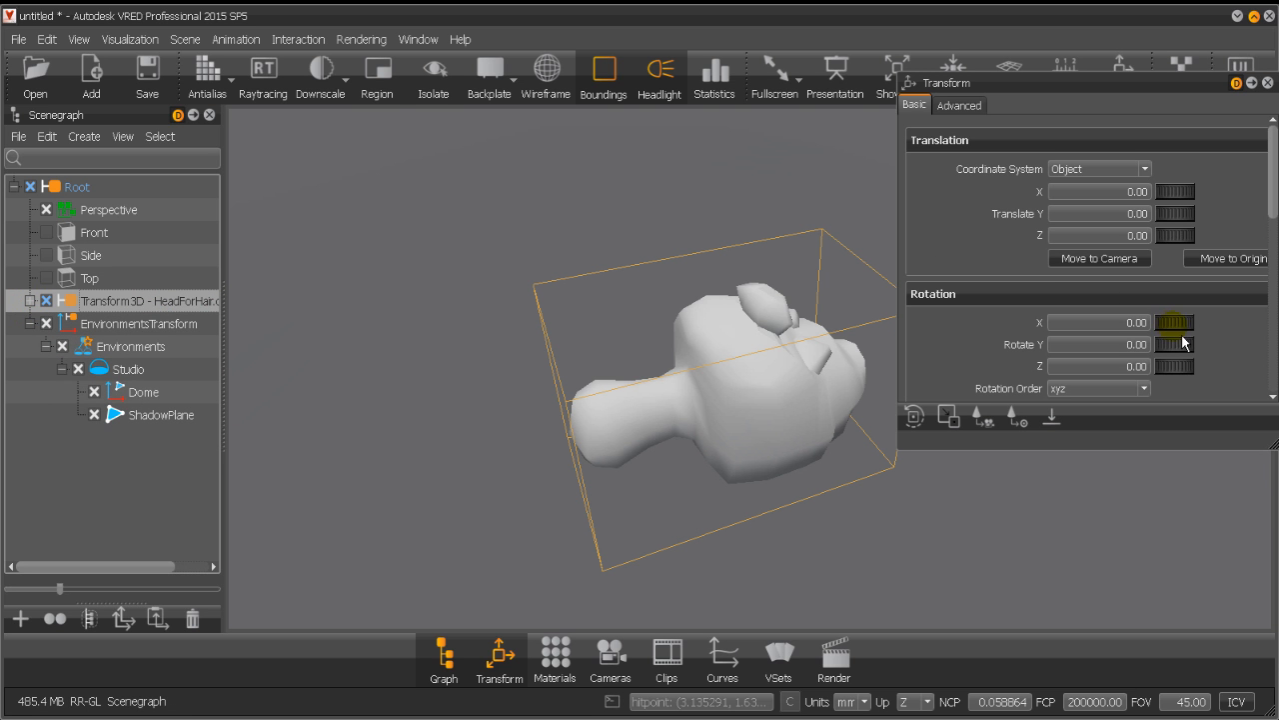
Set the HeadForHair group's X rotation to 90 degrees and view the upright head from the front.
{"action": "mouse_move", "coordinate": [1183, 338]}
{"action": "left_mouse_down"}
{"action": "mouse_move", "coordinate": [1165, 334]}
{"action": "mouse_move", "coordinate": [1253, 330]}
{"action": "left_mouse_up"}
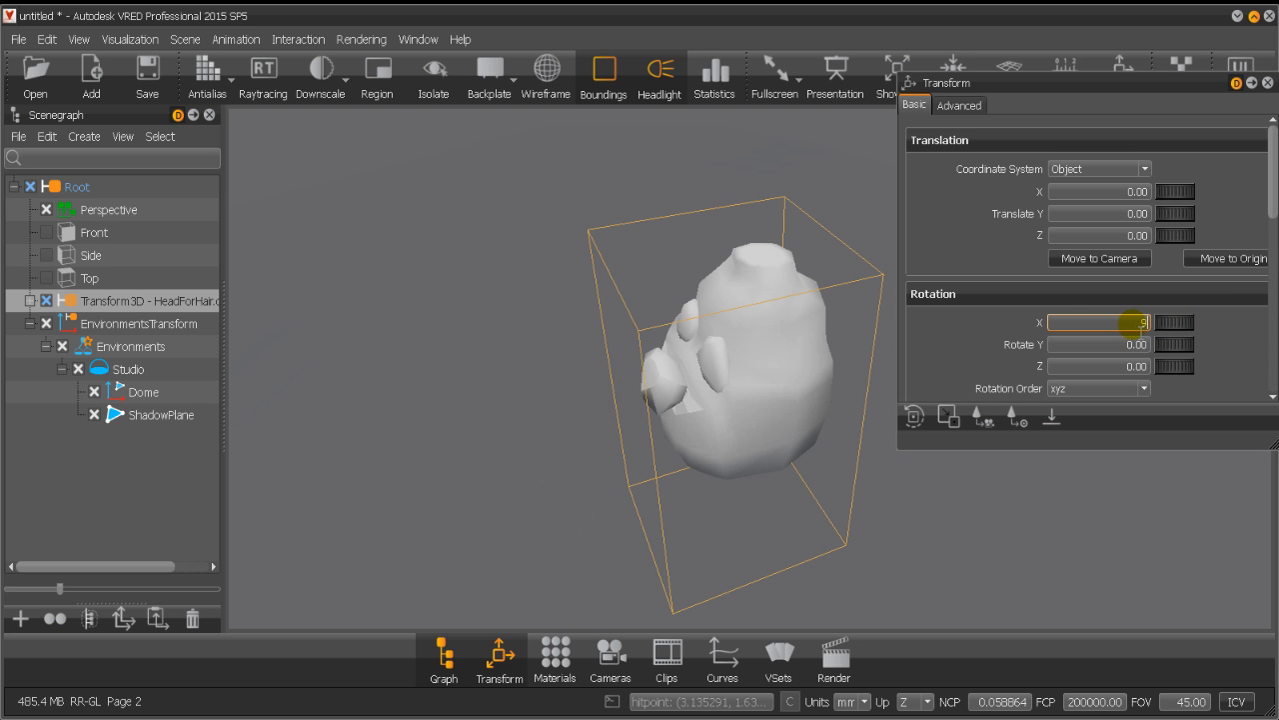
{"action": "key", "text": "Tab"}
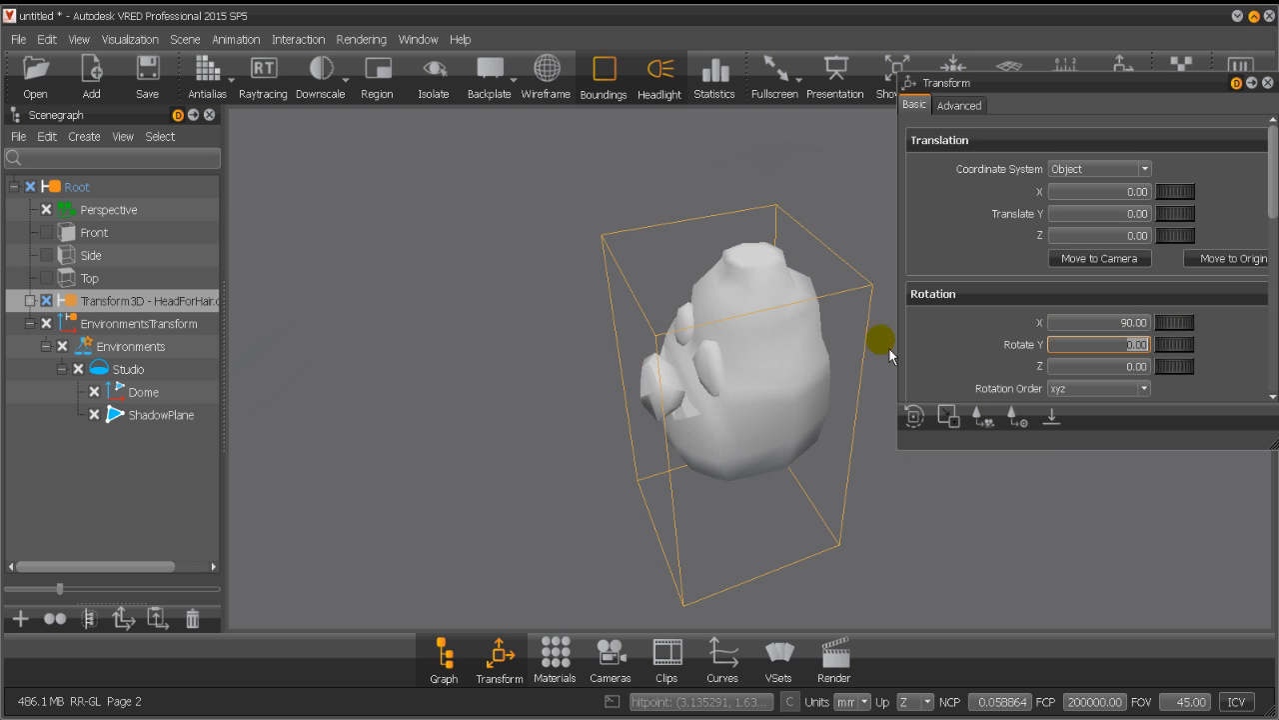
{"action": "mouse_move", "coordinate": [561, 438]}
{"action": "left_mouse_down", "text": "alt"}
{"action": "mouse_move", "coordinate": [662, 401]}
{"action": "mouse_move", "coordinate": [779, 246]}
{"action": "mouse_move", "coordinate": [794, 266]}
{"action": "mouse_move", "coordinate": [723, 314]}
{"action": "mouse_move", "coordinate": [617, 339]}
{"action": "mouse_move", "coordinate": [498, 419]}
{"action": "mouse_move", "coordinate": [593, 404]}
{"action": "mouse_move", "coordinate": [554, 396]}
{"action": "mouse_move", "coordinate": [457, 275]}
{"action": "mouse_move", "coordinate": [409, 266]}
{"action": "mouse_move", "coordinate": [417, 247]}
{"action": "left_mouse_up", "text": "alt"}
{"action": "mouse_move", "coordinate": [641, 355]}
{"action": "left_mouse_down", "text": "alt"}
{"action": "mouse_move", "coordinate": [553, 409]}
{"action": "mouse_move", "coordinate": [461, 439]}
{"action": "mouse_move", "coordinate": [434, 402]}
{"action": "left_mouse_up", "text": "alt"}
{"action": "mouse_move", "coordinate": [548, 391]}
{"action": "left_mouse_down", "text": "alt"}
{"action": "mouse_move", "coordinate": [562, 401]}
{"action": "mouse_move", "coordinate": [505, 413]}
{"action": "left_mouse_up", "text": "alt"}
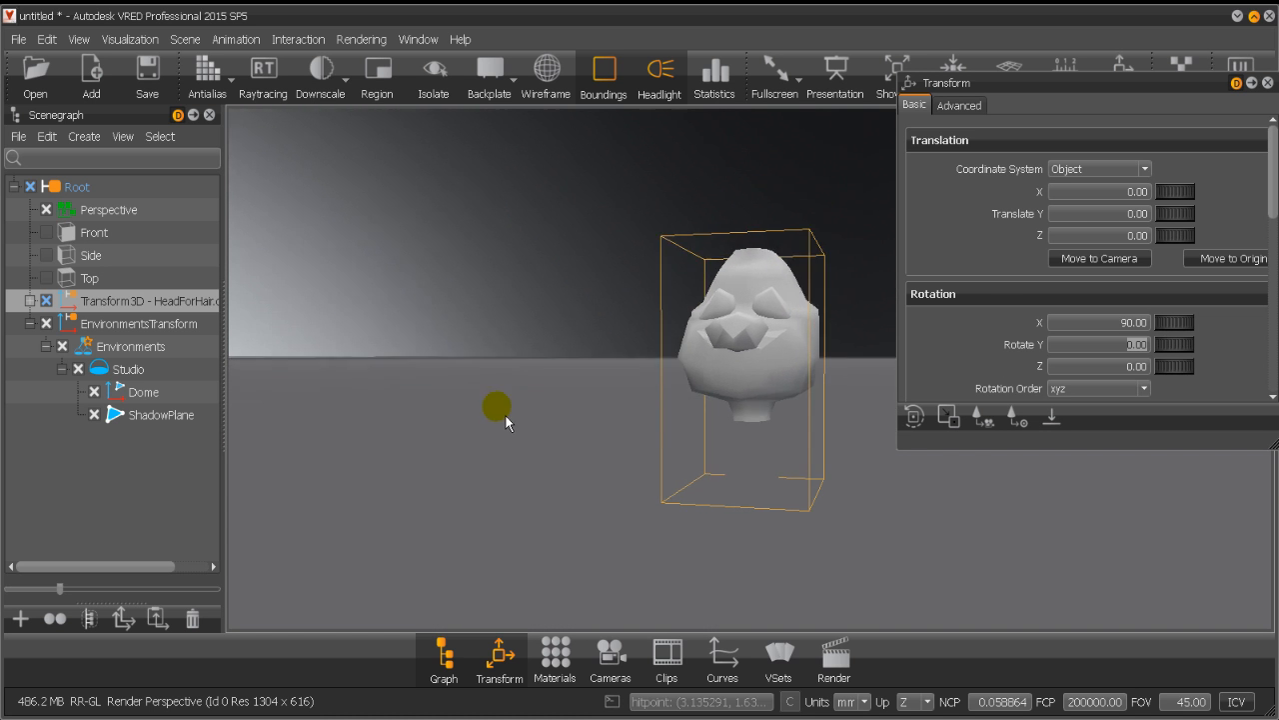
Look through the module list in the program preferences, including the Script page, and leave without changing anything.
{"action": "left_click", "coordinate": [1139, 235]}
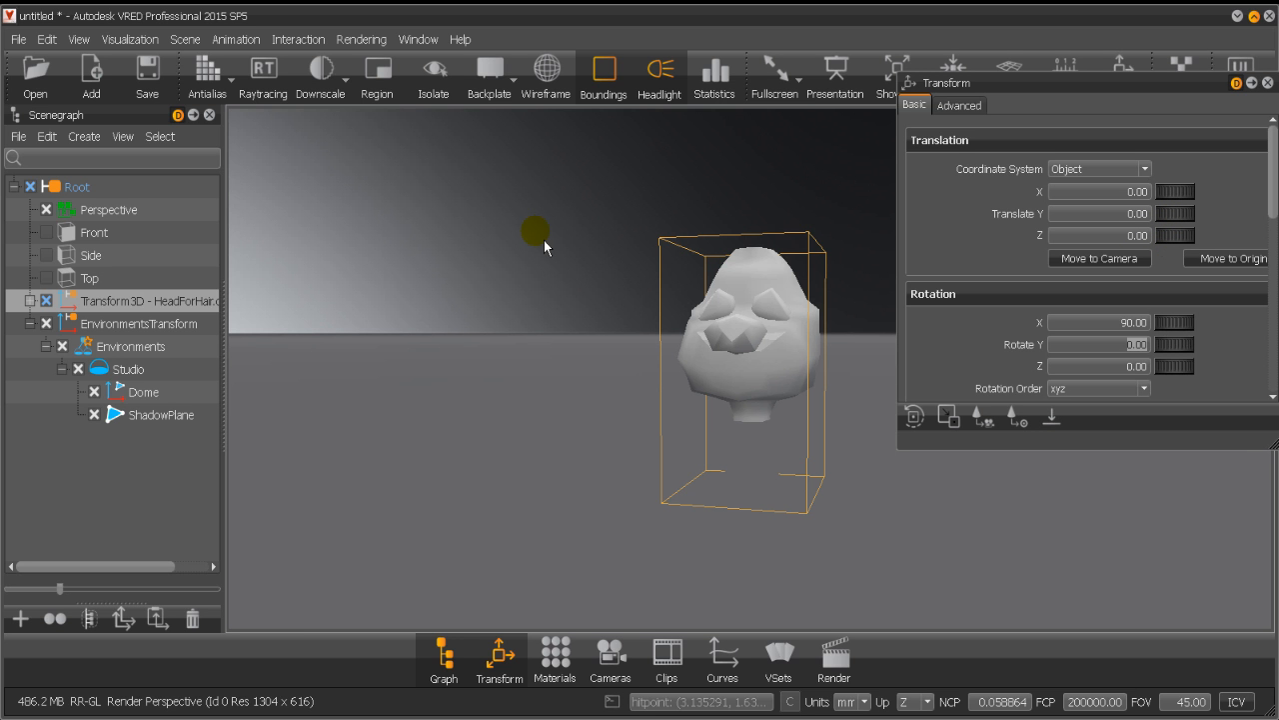
{"action": "left_click", "coordinate": [57, 41]}
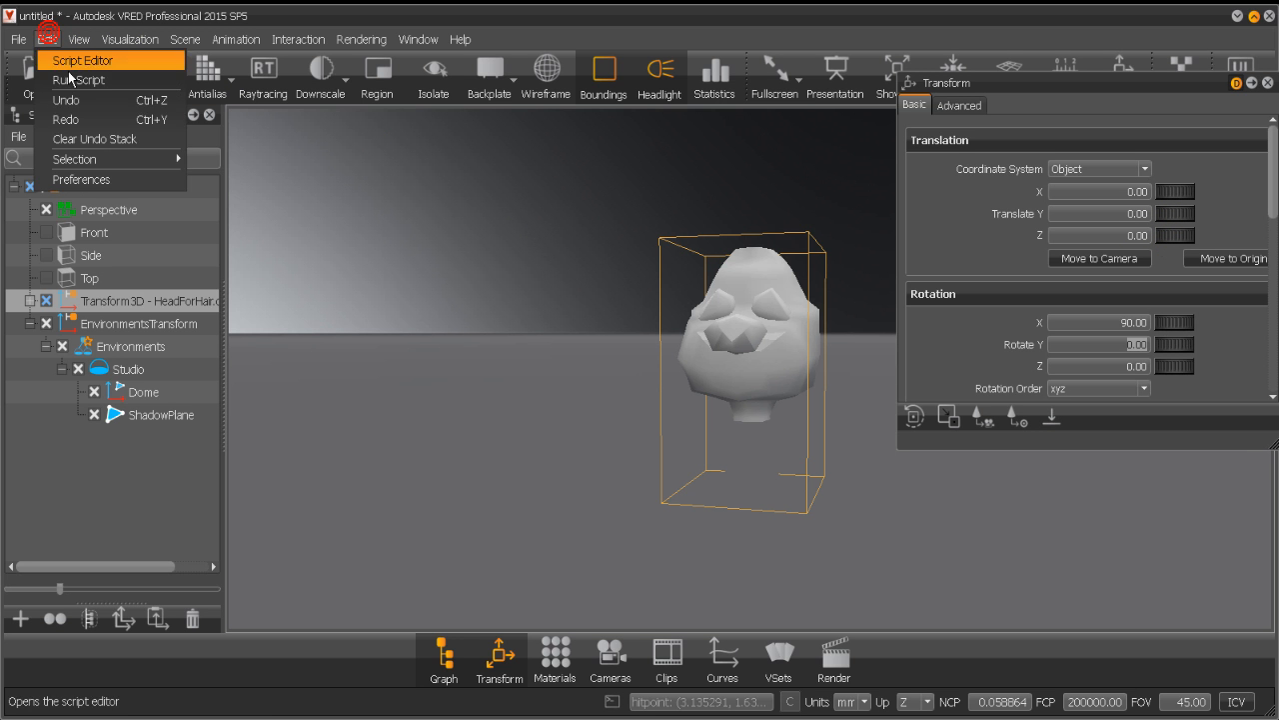
{"action": "left_click", "coordinate": [90, 177]}
{"action": "scroll", "coordinate": [405, 214], "scroll_direction": "down", "scroll_amount": 2}
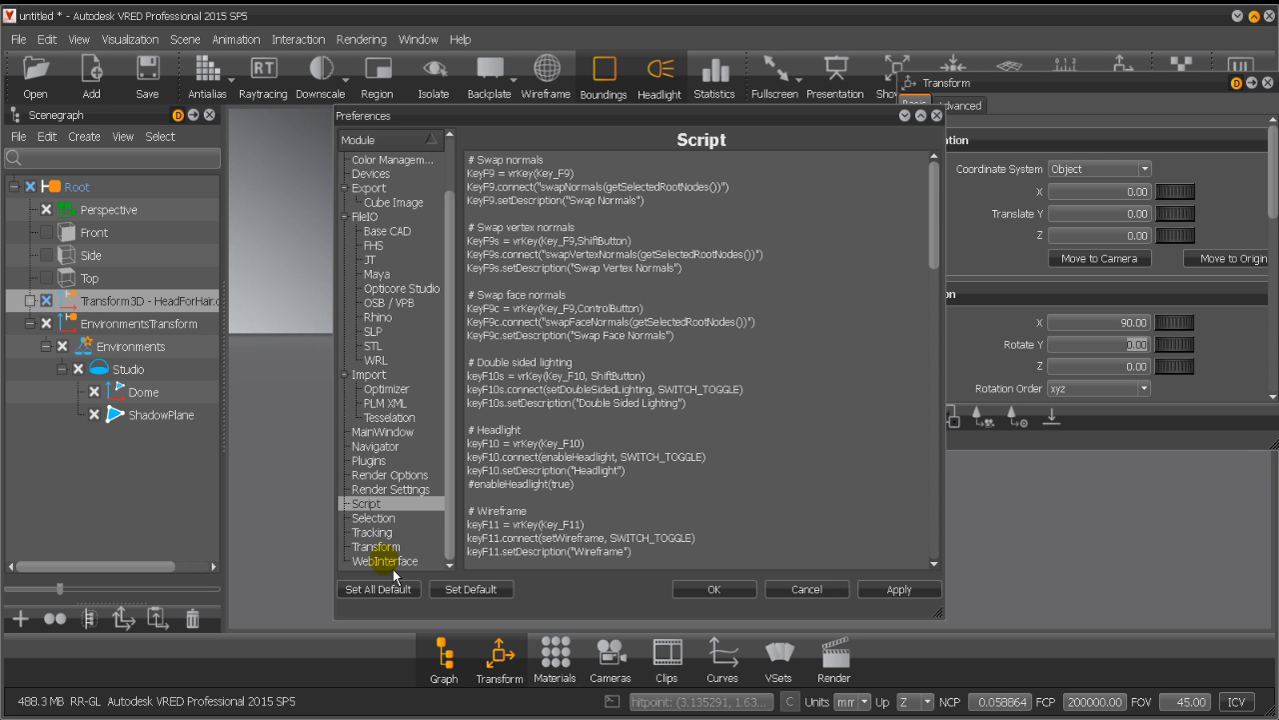
{"action": "scroll", "coordinate": [397, 555], "scroll_direction": "up", "scroll_amount": 2}
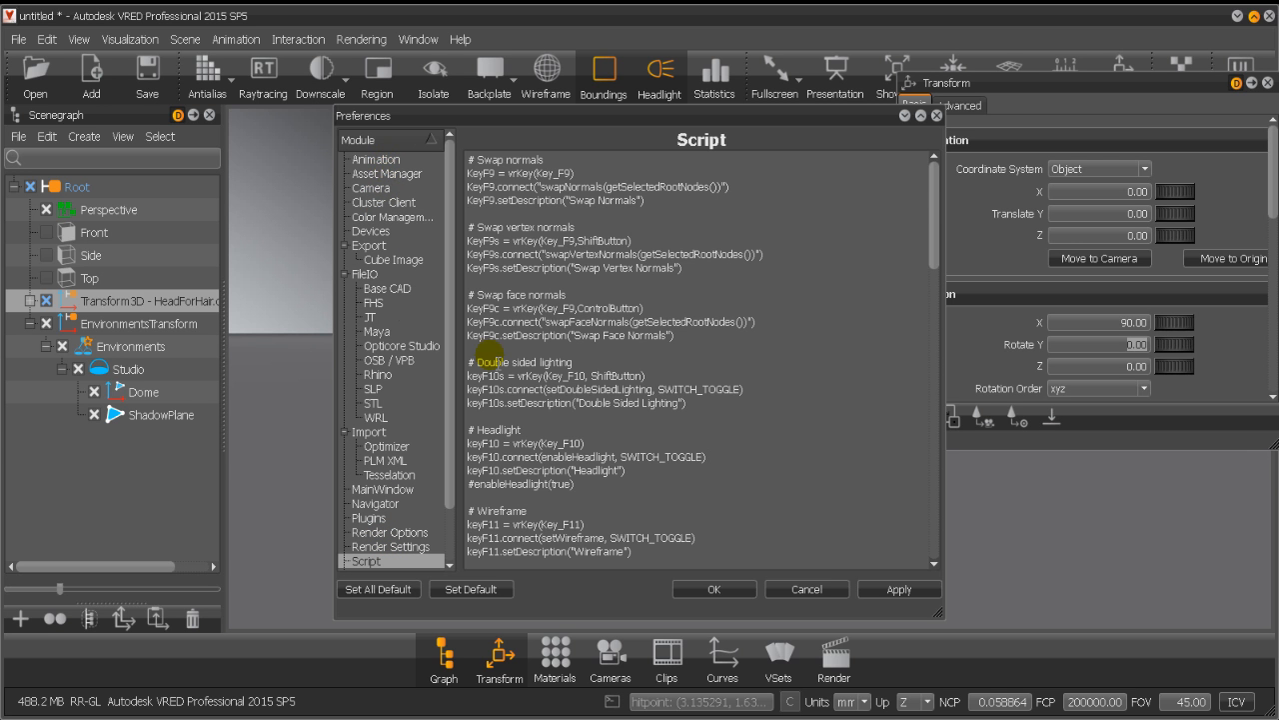
{"action": "left_click", "coordinate": [839, 589]}
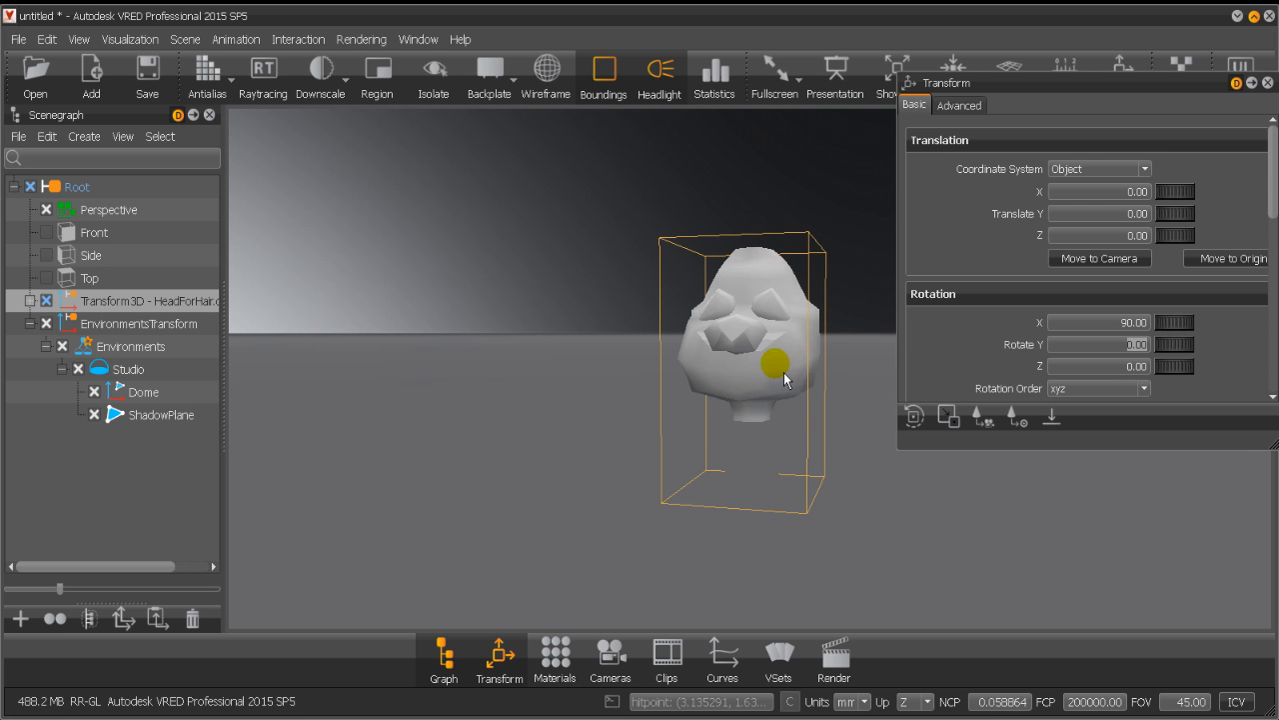
Try raising the head group above the floor by setting its Z translation to 4.
{"action": "left_click", "coordinate": [1136, 236]}
{"action": "left_click_drag", "start_coordinate": [1189, 251], "coordinate": [1193, 251]}
{"action": "mouse_move", "coordinate": [824, 371]}
{"action": "left_mouse_down"}
{"action": "mouse_move", "coordinate": [836, 320]}
{"action": "mouse_move", "coordinate": [845, 366]}
{"action": "left_mouse_up"}
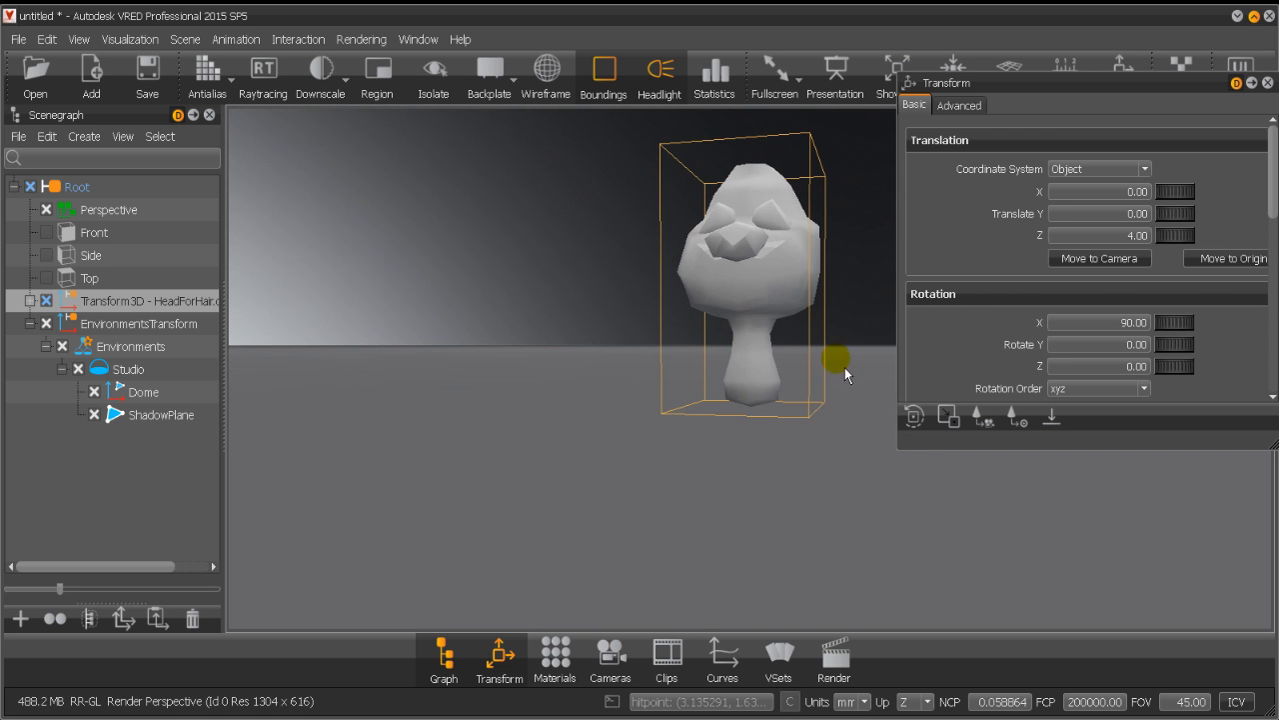
Move the head group to the origin, switch its translation coordinate system to World, and move it to the origin again.
{"action": "left_click", "coordinate": [1219, 262]}
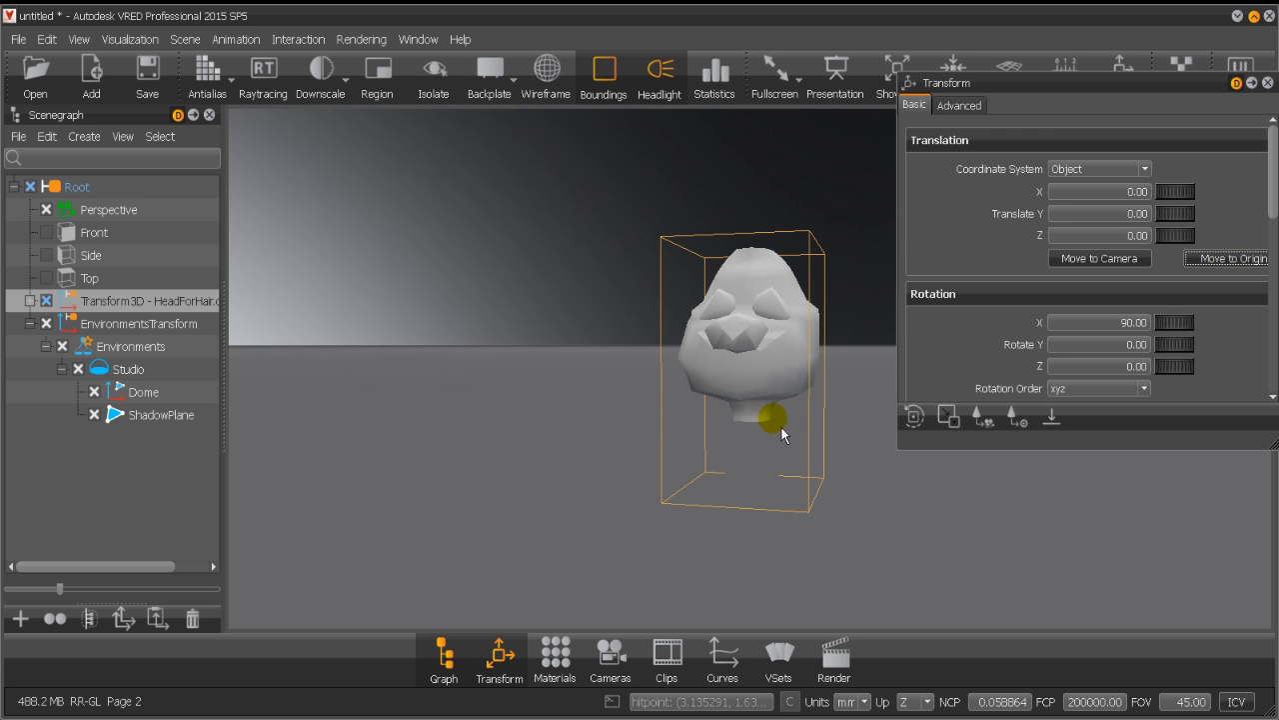
{"action": "left_click", "coordinate": [1124, 171]}
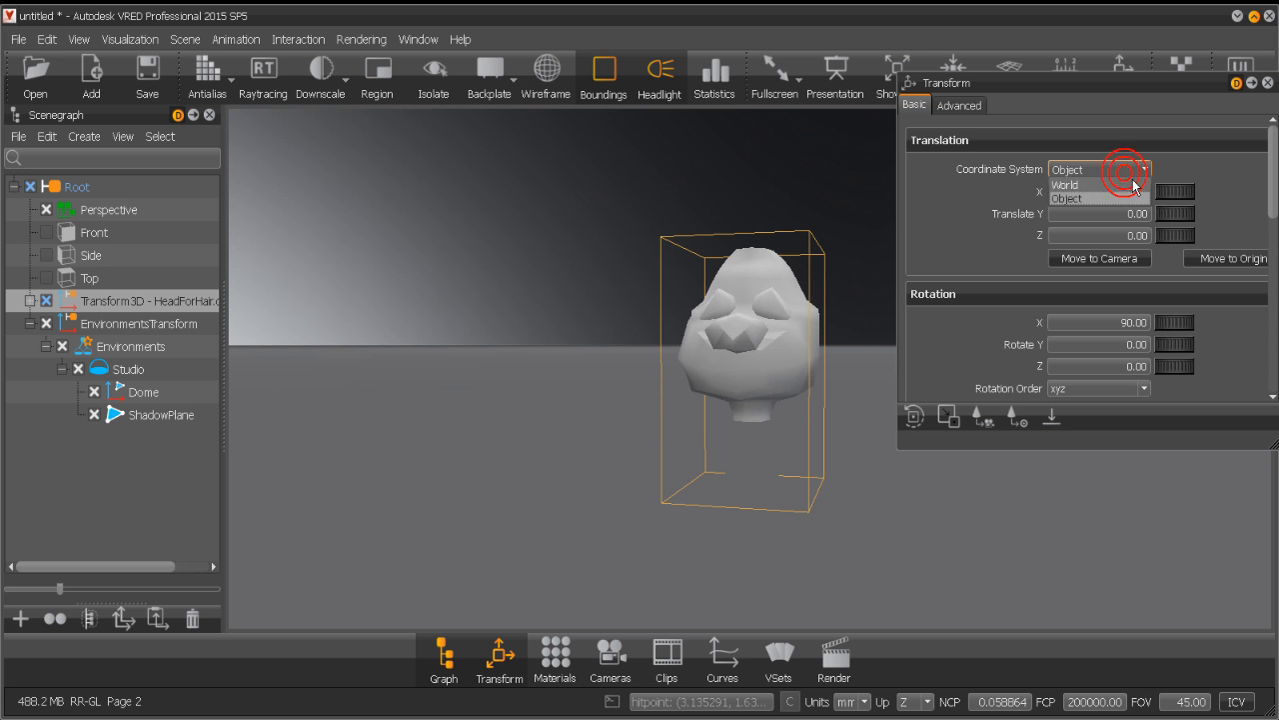
{"action": "left_click", "coordinate": [1124, 171]}
{"action": "left_click", "coordinate": [1125, 170]}
{"action": "left_click", "coordinate": [1121, 184]}
{"action": "left_click", "coordinate": [1222, 259]}
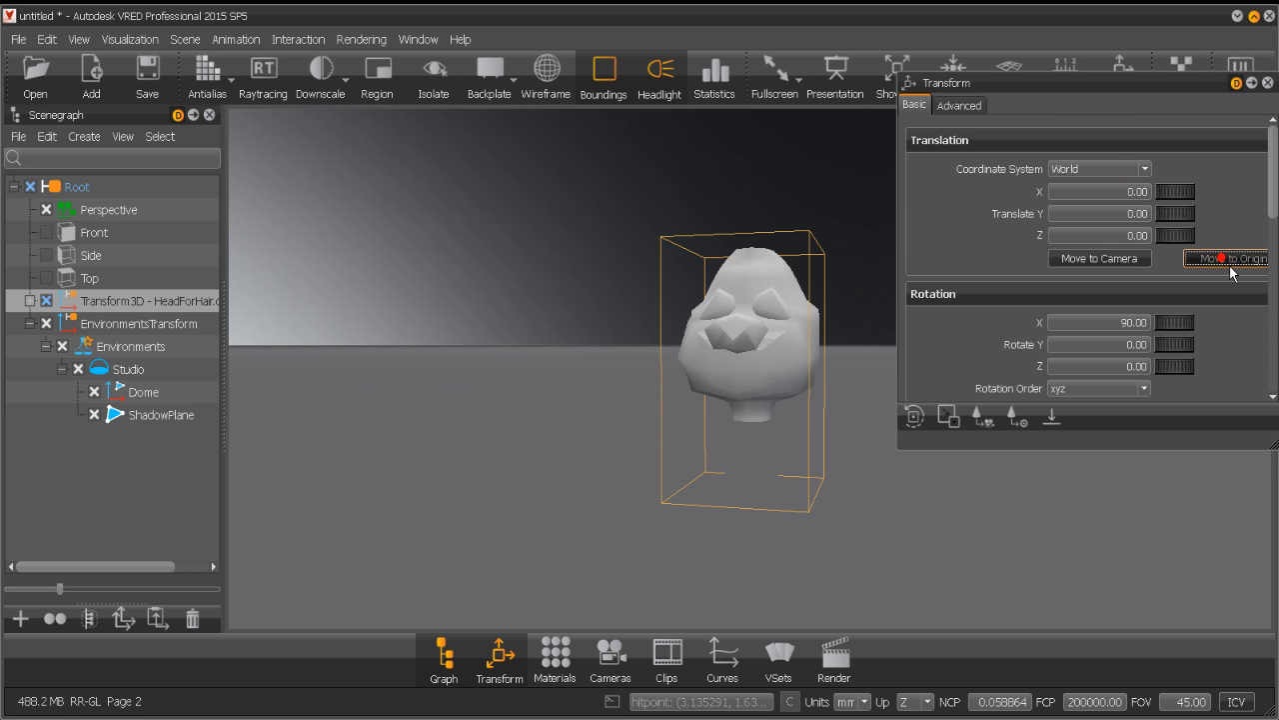
Switch the head group's translation coordinate system to Object and set its Z translation to 4.
{"action": "left_click", "coordinate": [1114, 170]}
{"action": "left_click", "coordinate": [1113, 192]}
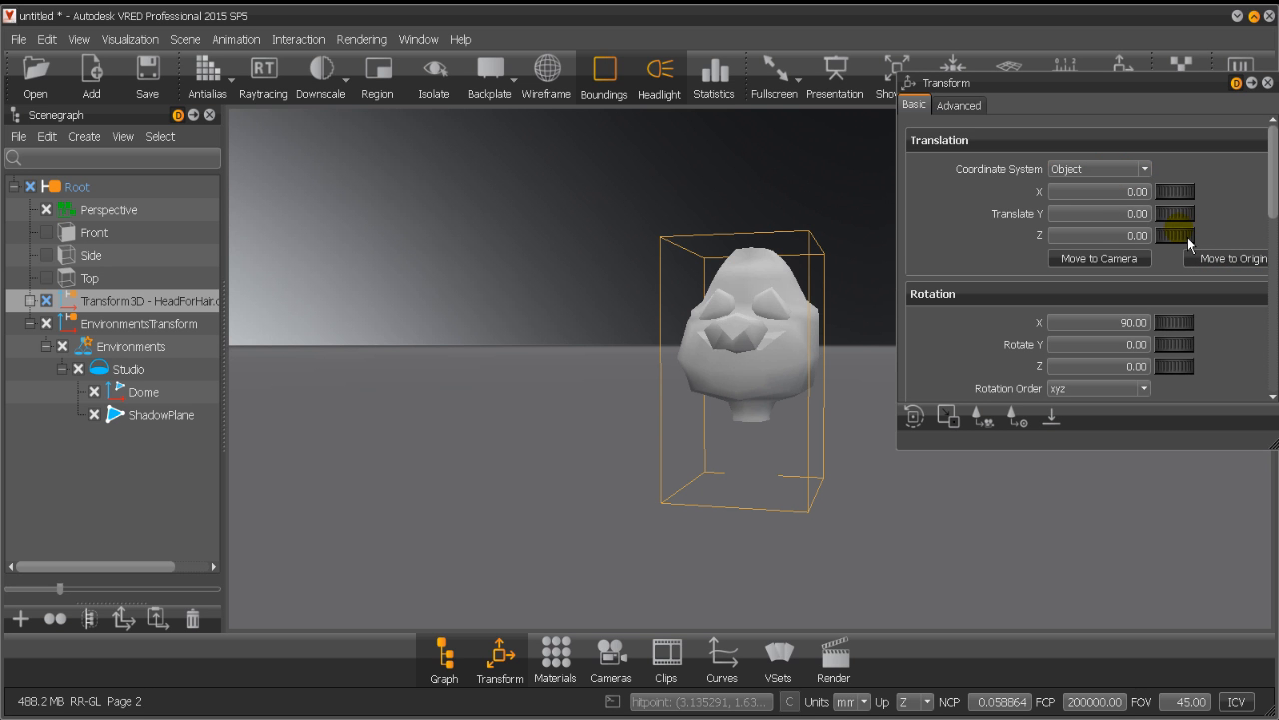
{"action": "mouse_move", "coordinate": [1180, 232]}
{"action": "left_mouse_down"}
{"action": "mouse_move", "coordinate": [1194, 246]}
{"action": "mouse_move", "coordinate": [1155, 234]}
{"action": "left_mouse_up"}
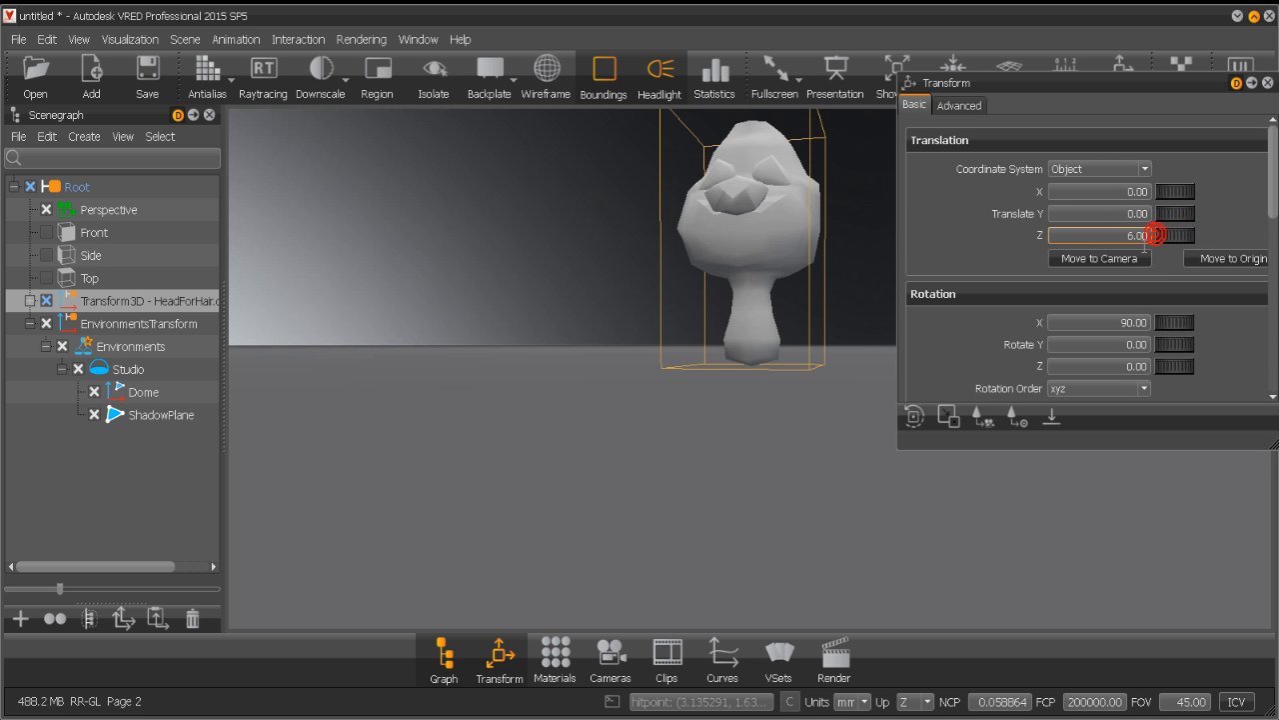
{"action": "type", "text": "4"}
{"action": "key", "text": "Return"}
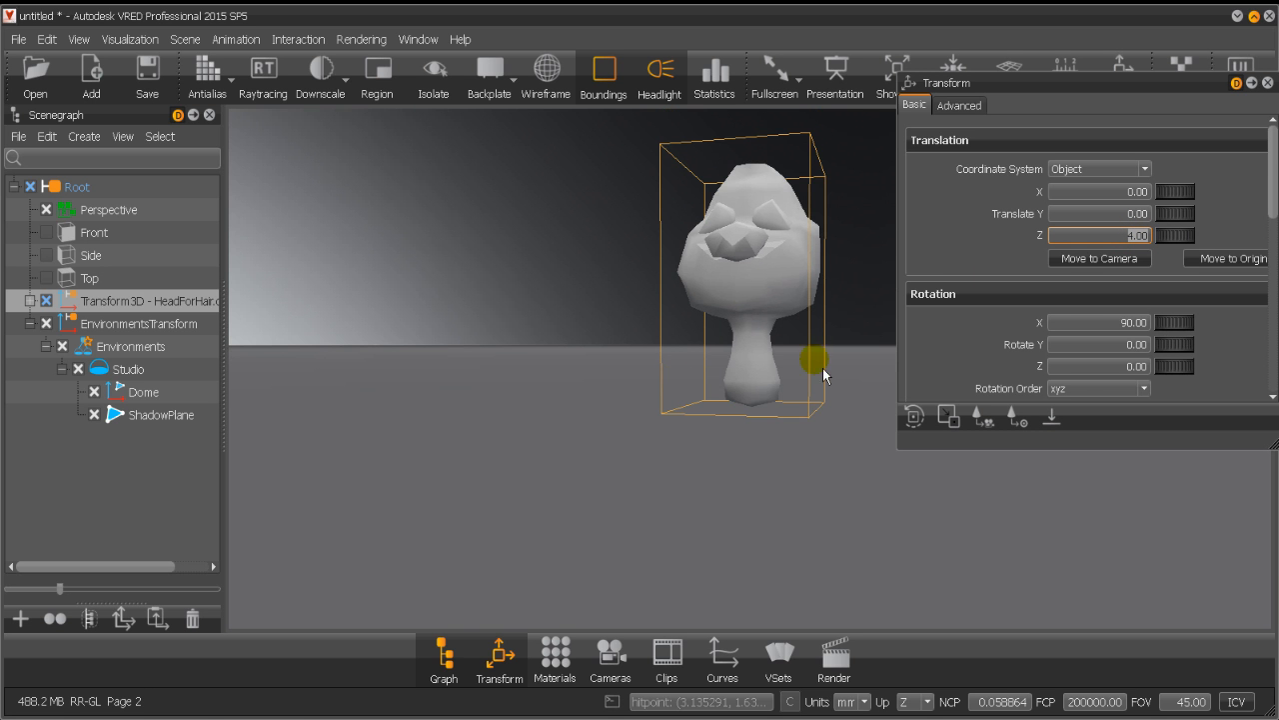
Examine the raised head from several sides and distances to judge its size and position relative to the environment floor.
{"action": "left_click_drag", "start_coordinate": [553, 350], "coordinate": [749, 327]}
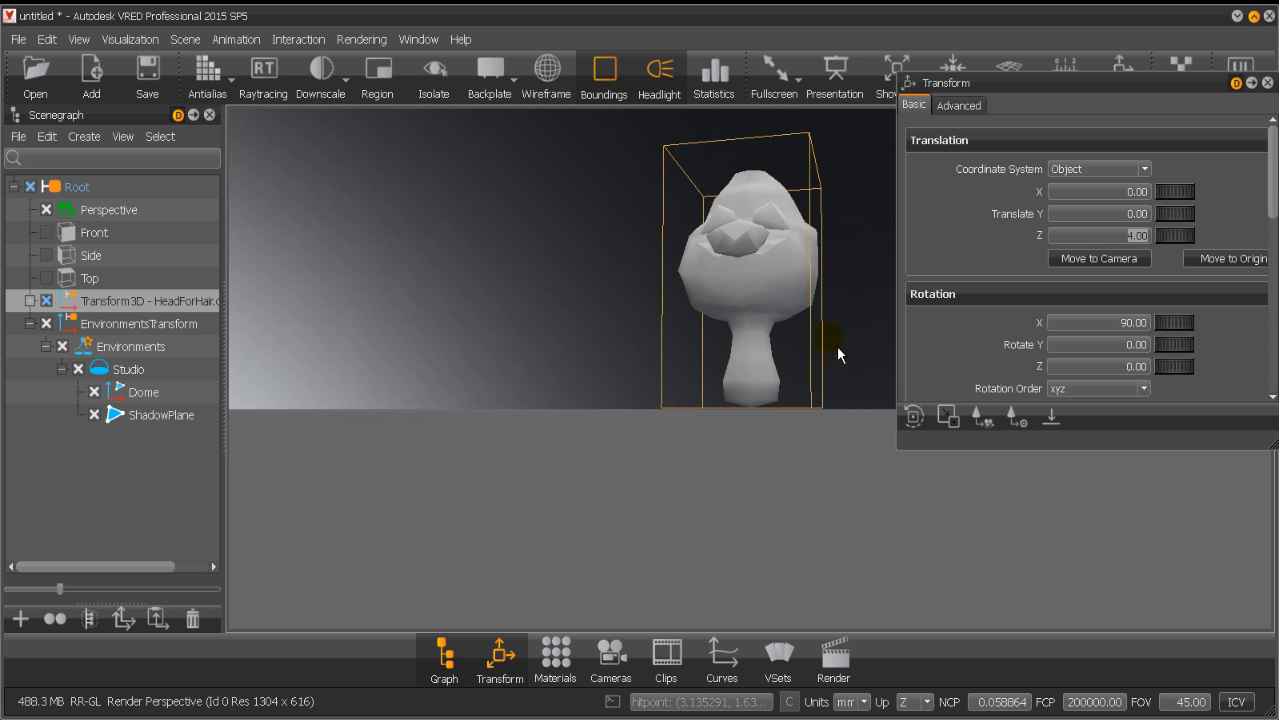
{"action": "left_click_drag", "start_coordinate": [837, 346], "coordinate": [1106, 236]}
{"action": "scroll", "coordinate": [750, 323], "scroll_direction": "up", "scroll_amount": 5}
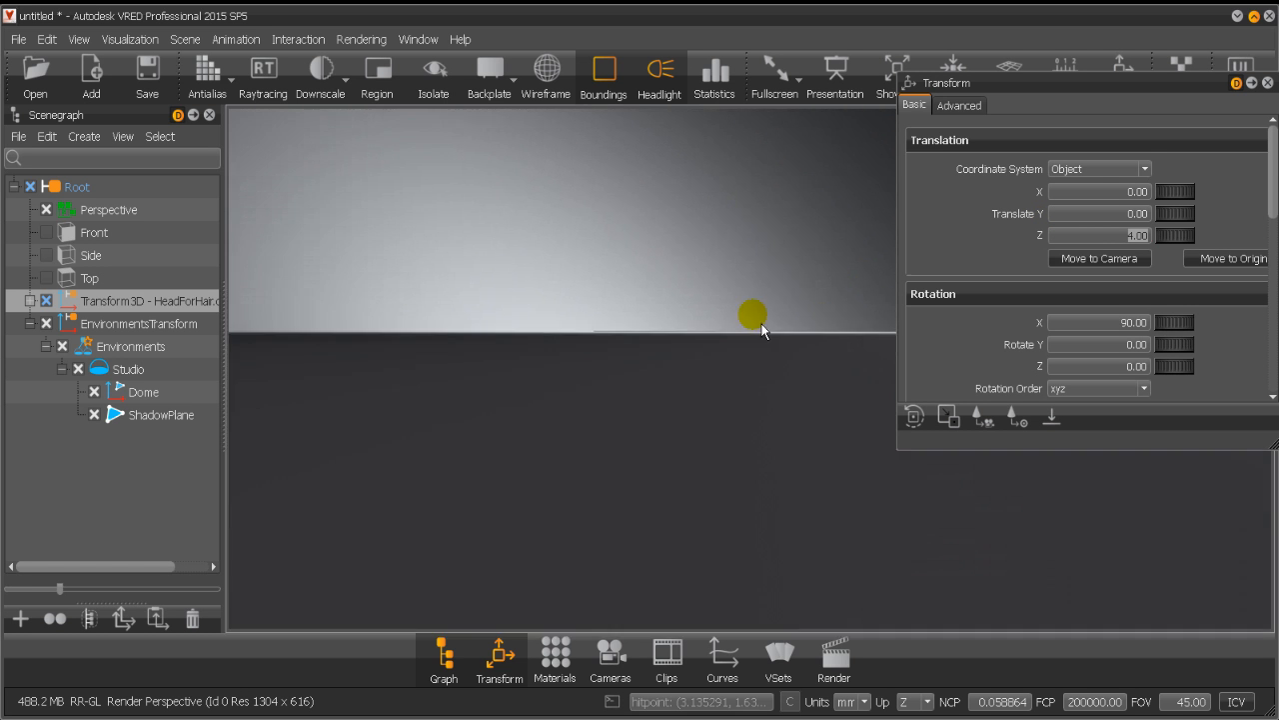
{"action": "scroll", "coordinate": [760, 324], "scroll_direction": "up", "scroll_amount": 5}
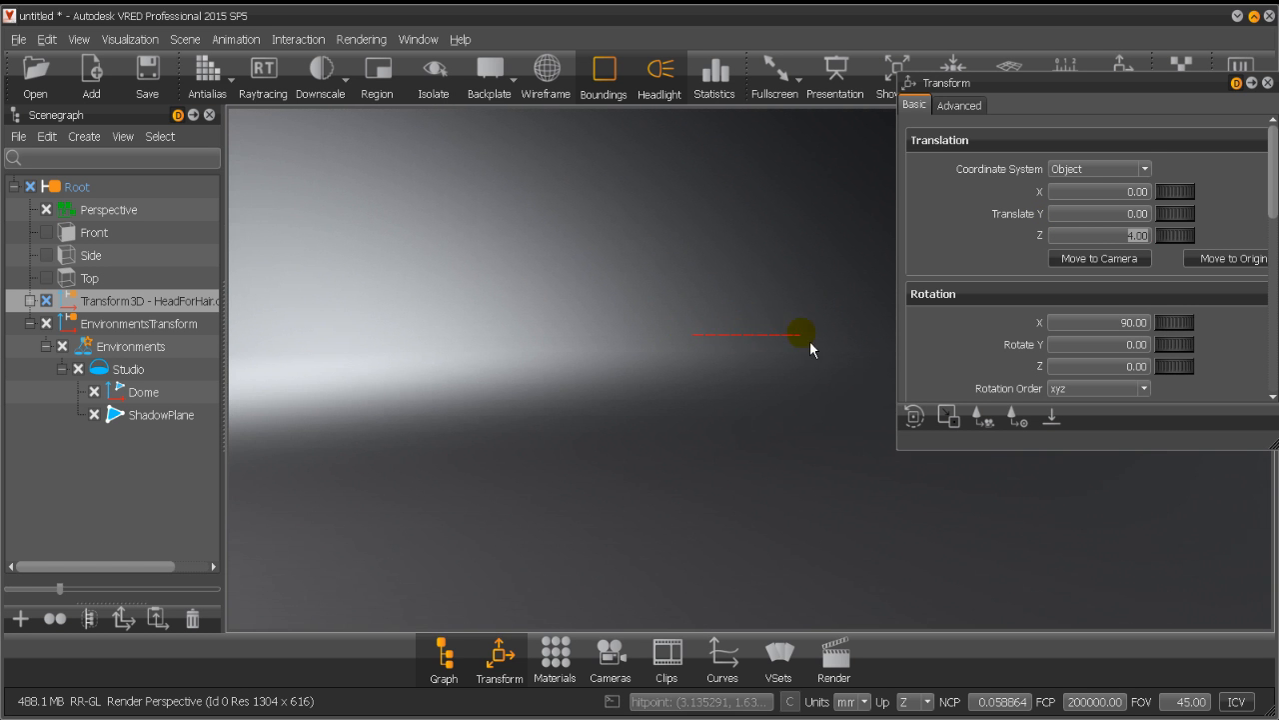
{"action": "left_click_drag", "start_coordinate": [810, 340], "coordinate": [628, 383]}
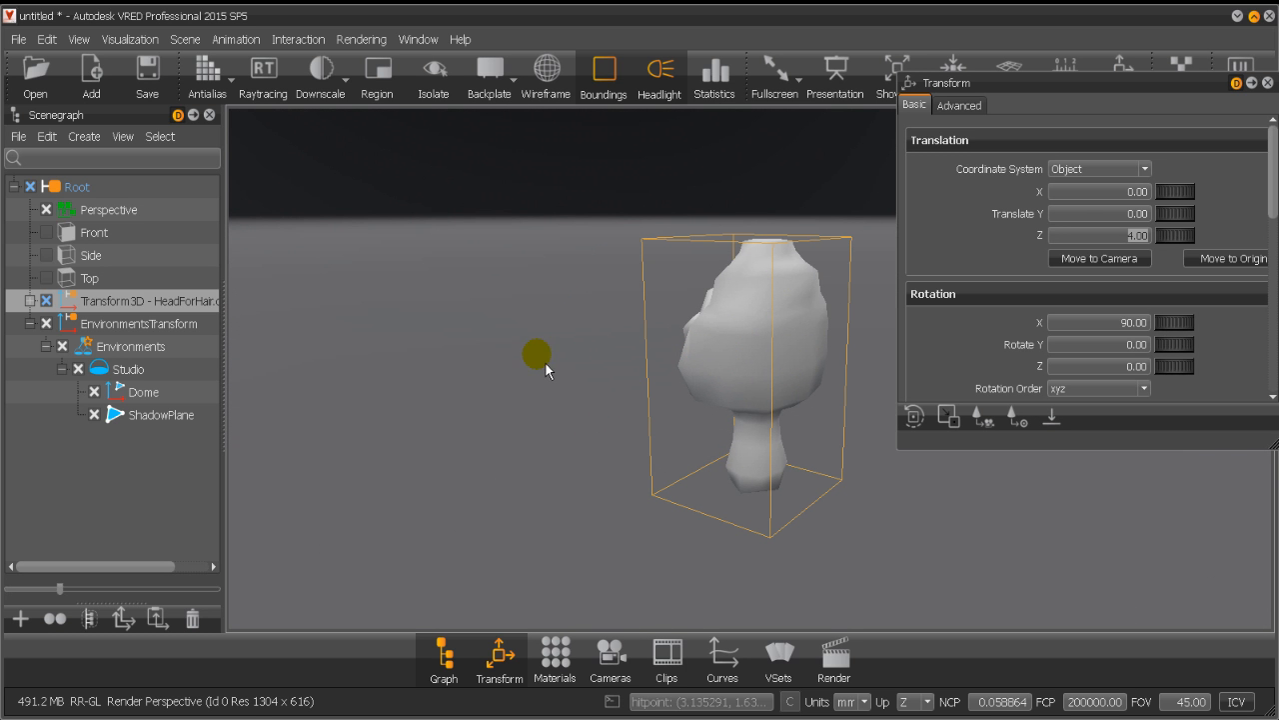
{"action": "left_click_drag", "start_coordinate": [545, 365], "coordinate": [685, 442]}
{"action": "scroll", "coordinate": [619, 475], "scroll_direction": "up", "scroll_amount": 5}
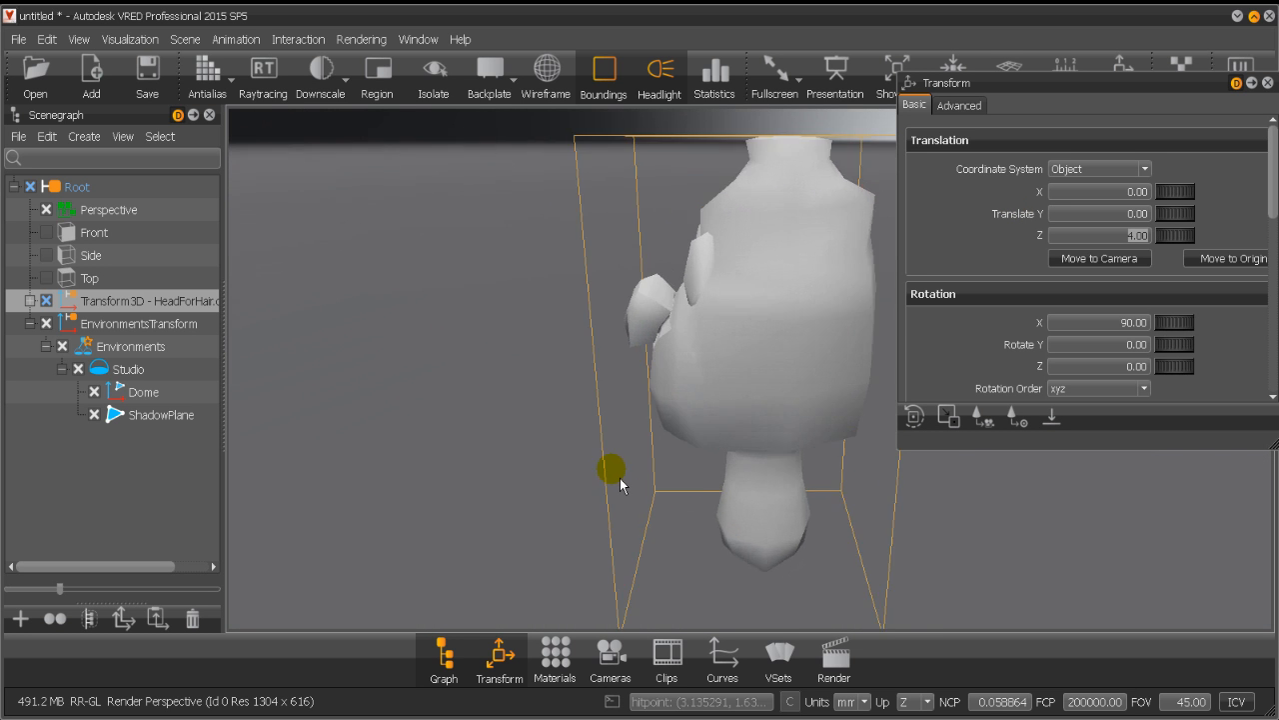
{"action": "scroll", "coordinate": [619, 475], "scroll_direction": "down", "scroll_amount": 6}
{"action": "scroll", "coordinate": [621, 474], "scroll_direction": "up", "scroll_amount": 4}
{"action": "scroll", "coordinate": [621, 474], "scroll_direction": "down", "scroll_amount": 10}
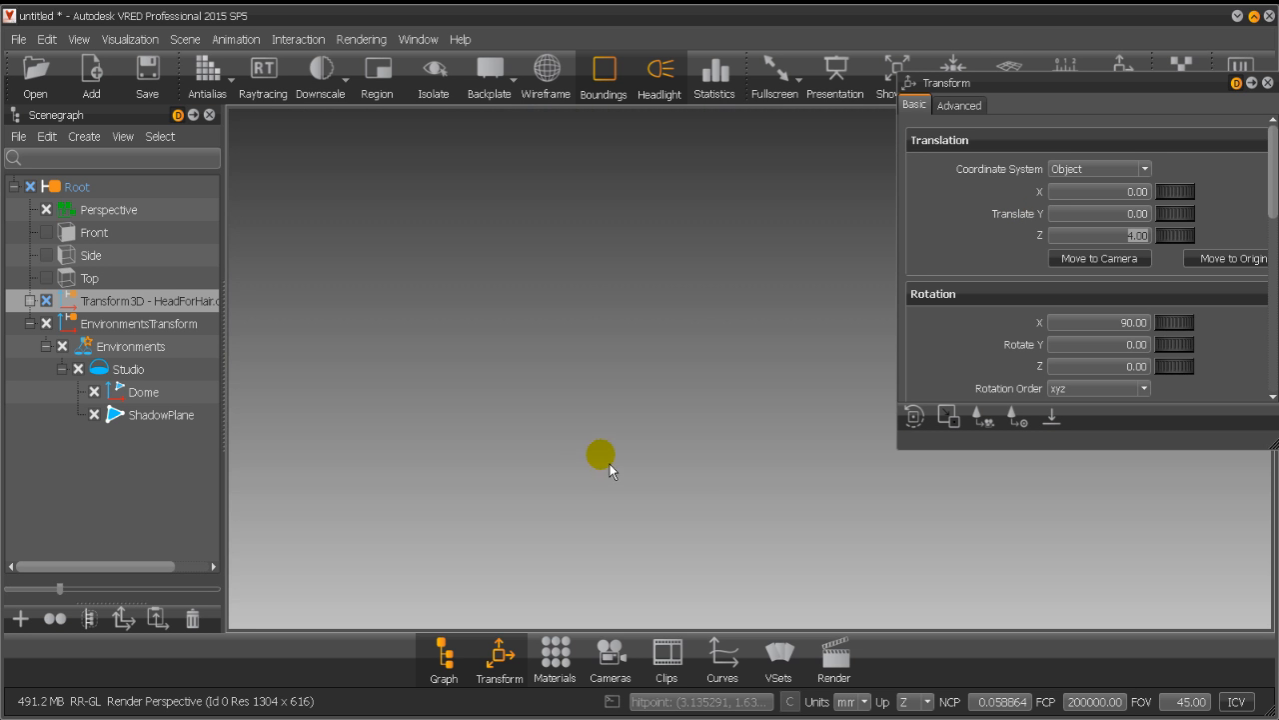
{"action": "scroll", "coordinate": [704, 510], "scroll_direction": "up", "scroll_amount": 10}
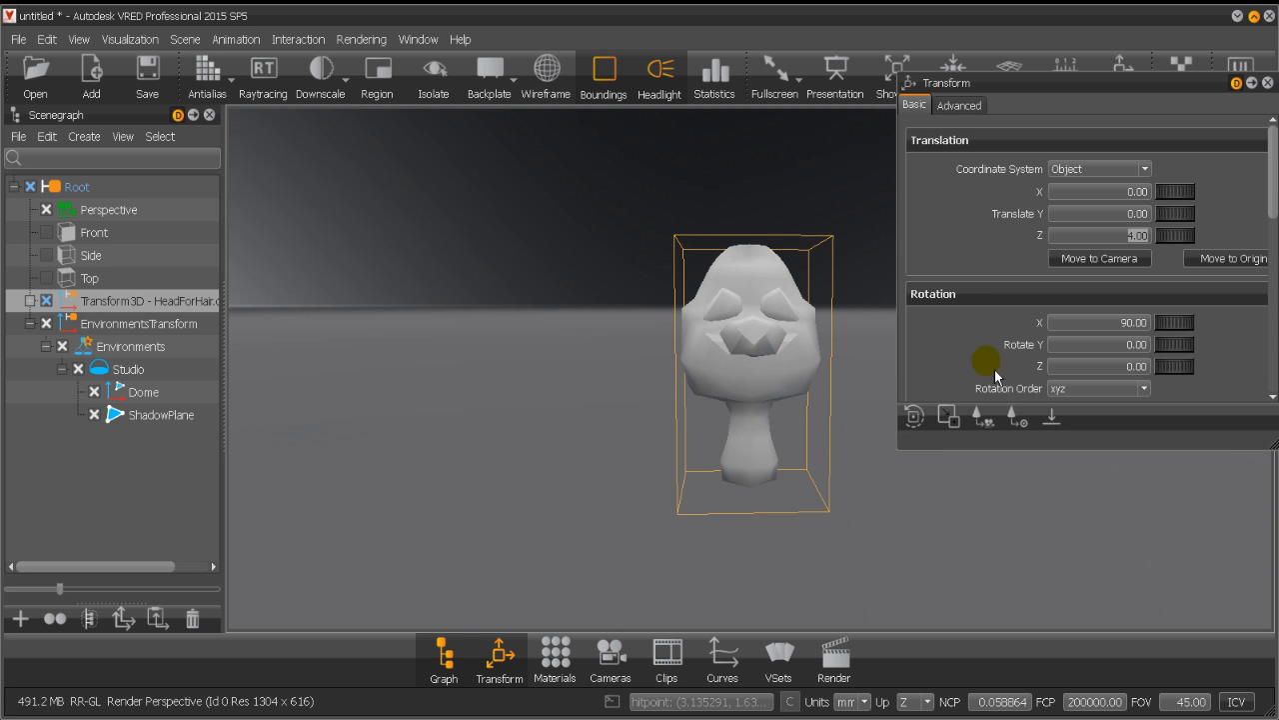
Reset the head group's Y rotation to 0.
{"action": "scroll", "coordinate": [1080, 302], "scroll_direction": "down", "scroll_amount": 4}
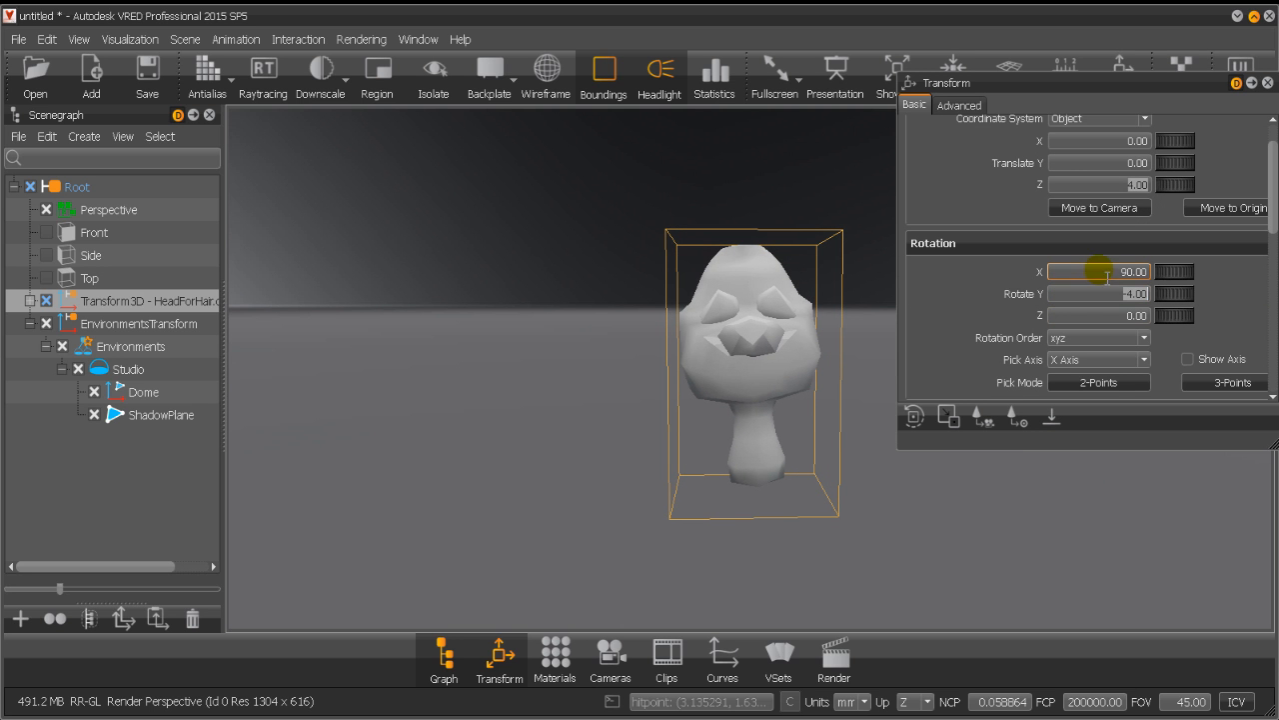
{"action": "left_click", "coordinate": [1104, 292]}
{"action": "type", "text": "0"}
{"action": "key", "text": "Return"}
Scale the head group uniformly by 20 and frame the enlarged head in the view.
{"action": "scroll", "coordinate": [1229, 300], "scroll_direction": "down", "scroll_amount": 5}
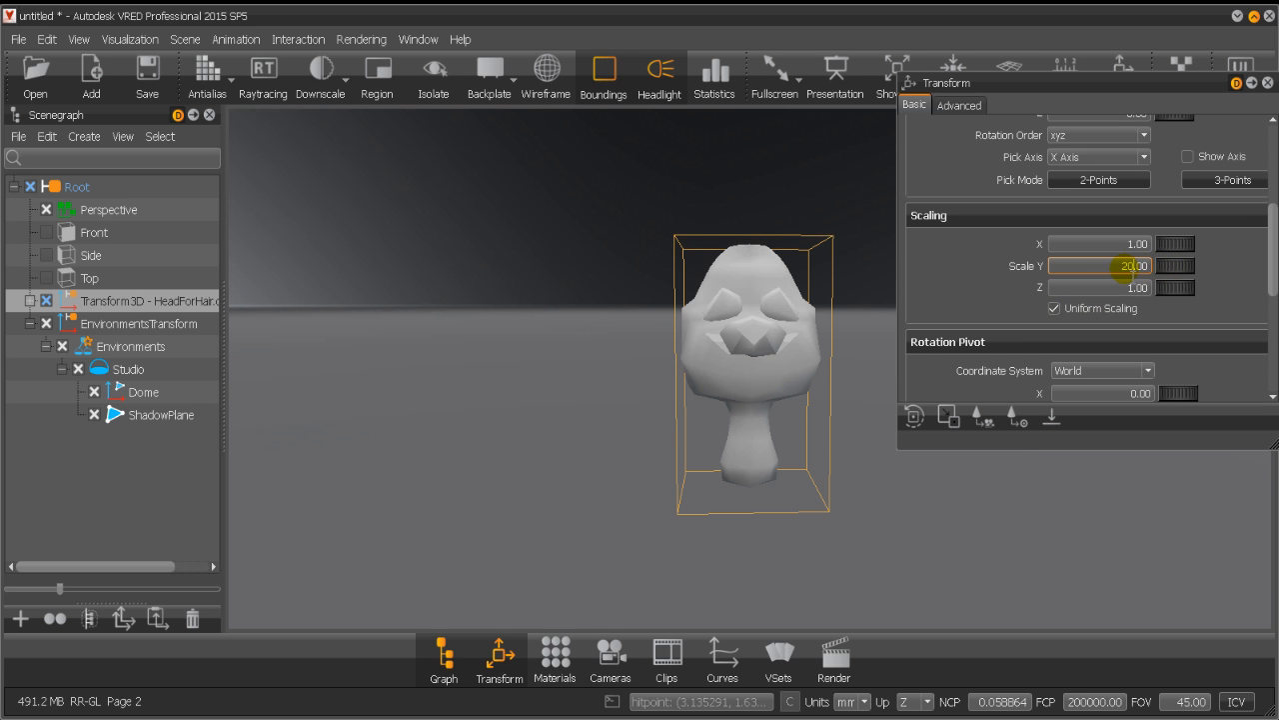
{"action": "key", "text": "Return"}
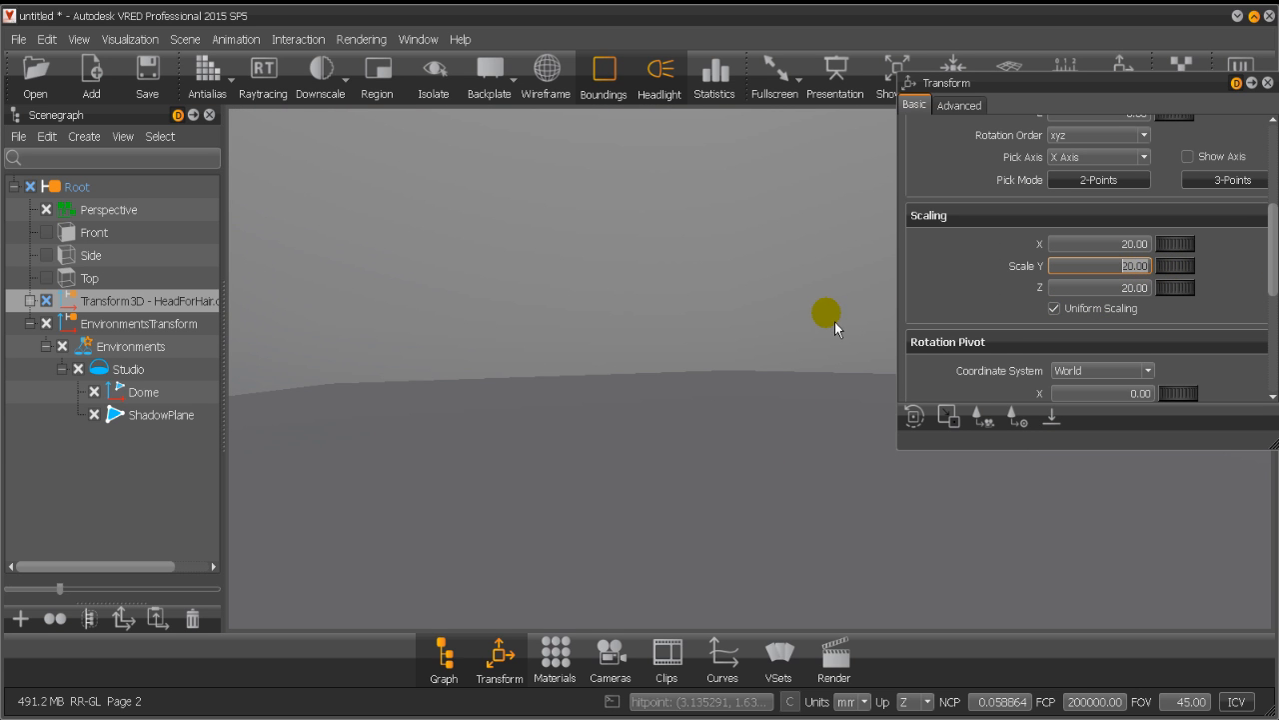
{"action": "left_click", "coordinate": [833, 321]}
{"action": "key", "text": "f"}
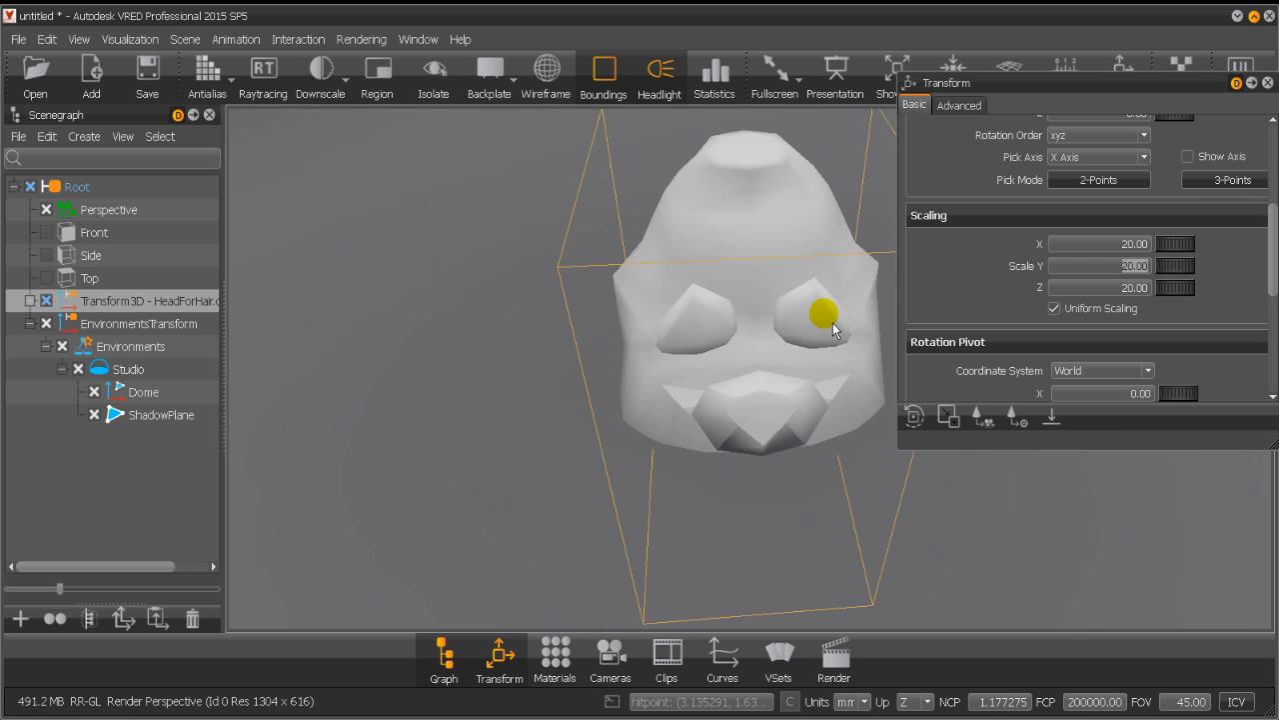
{"action": "left_click_drag", "start_coordinate": [783, 383], "coordinate": [720, 320]}
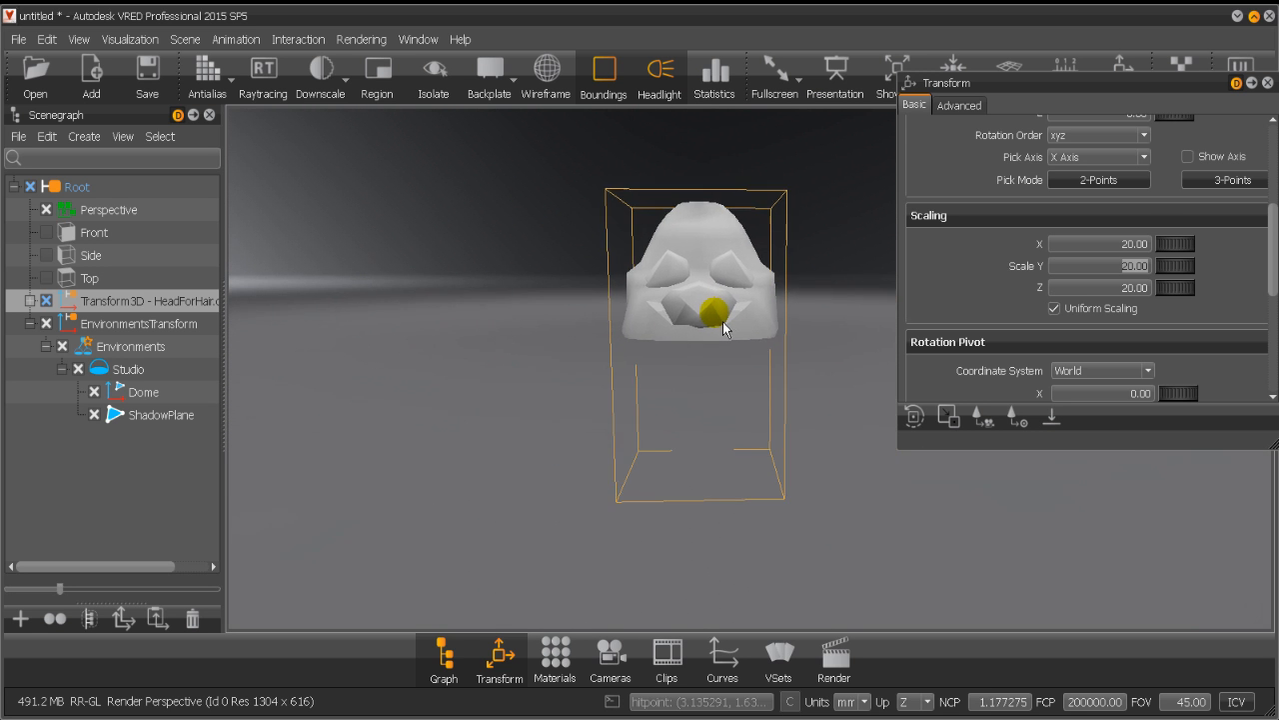
Raise the scaled head out of the floor, trying Z translations of 25 and 80 before settling on 120.
{"action": "scroll", "coordinate": [1035, 300], "scroll_direction": "up", "scroll_amount": 3}
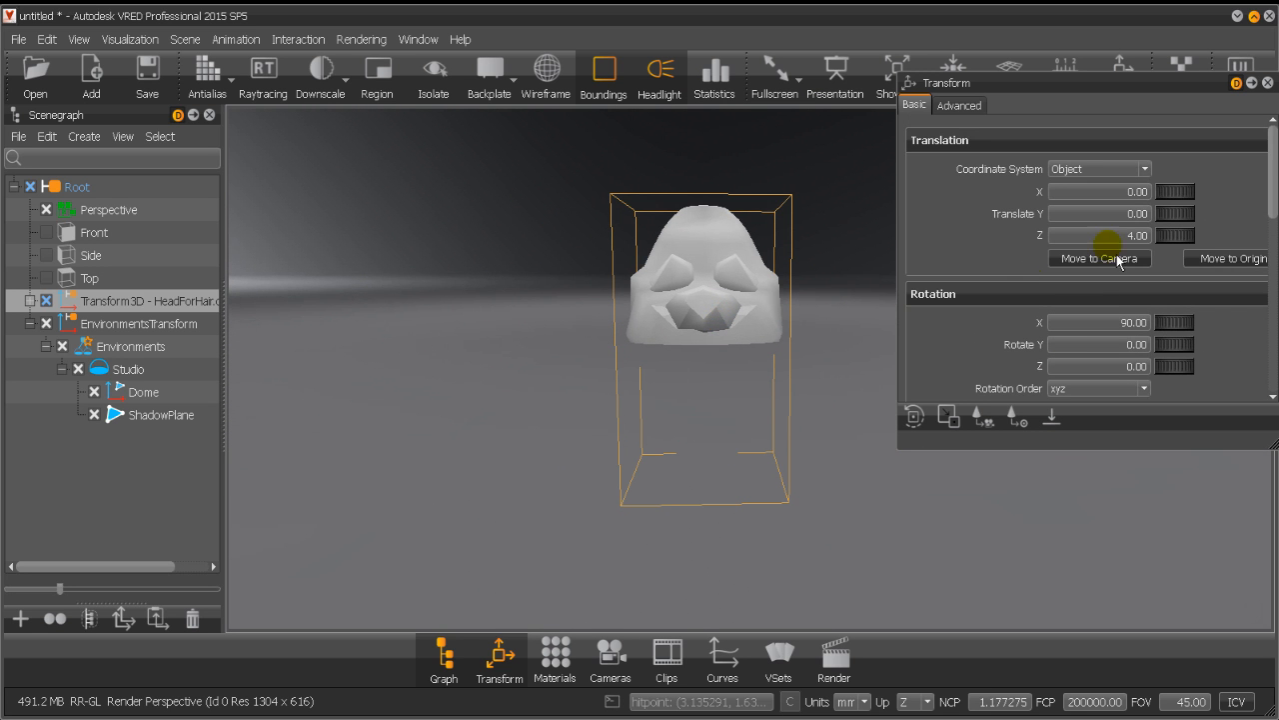
{"action": "left_click", "coordinate": [1138, 214]}
{"action": "left_click", "coordinate": [1133, 236]}
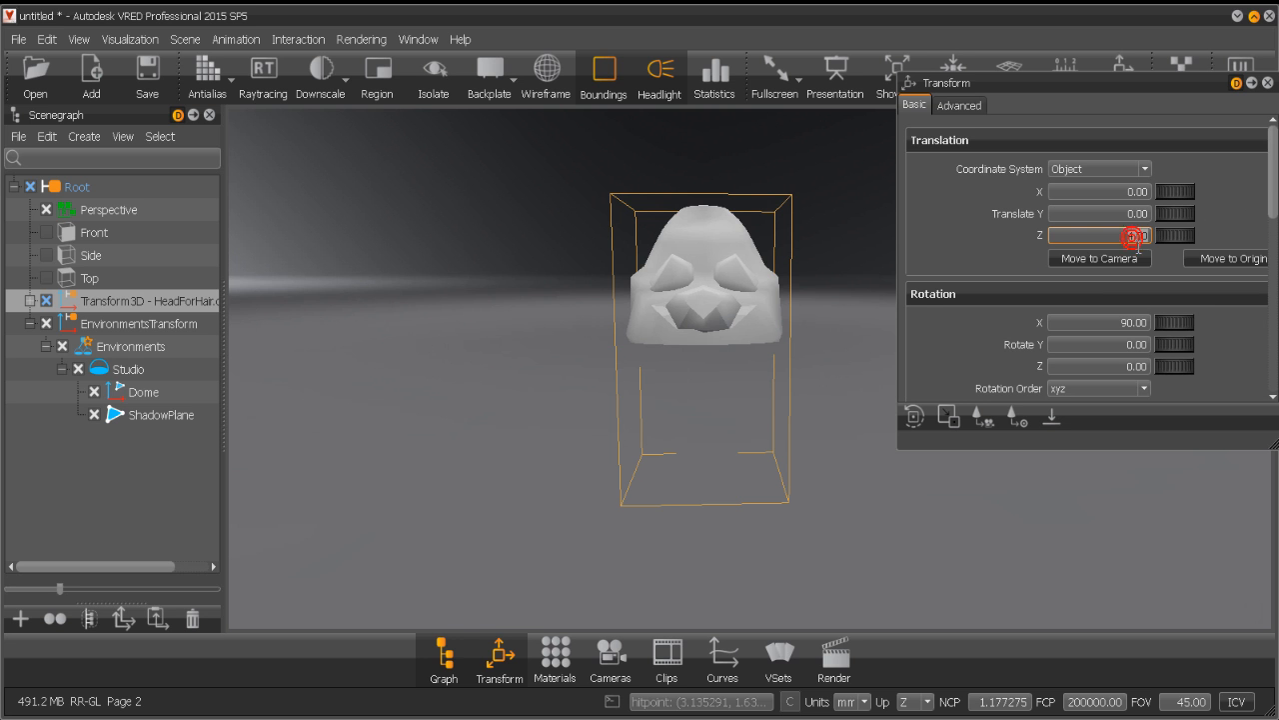
{"action": "type", "text": "25"}
{"action": "key", "text": "Return"}
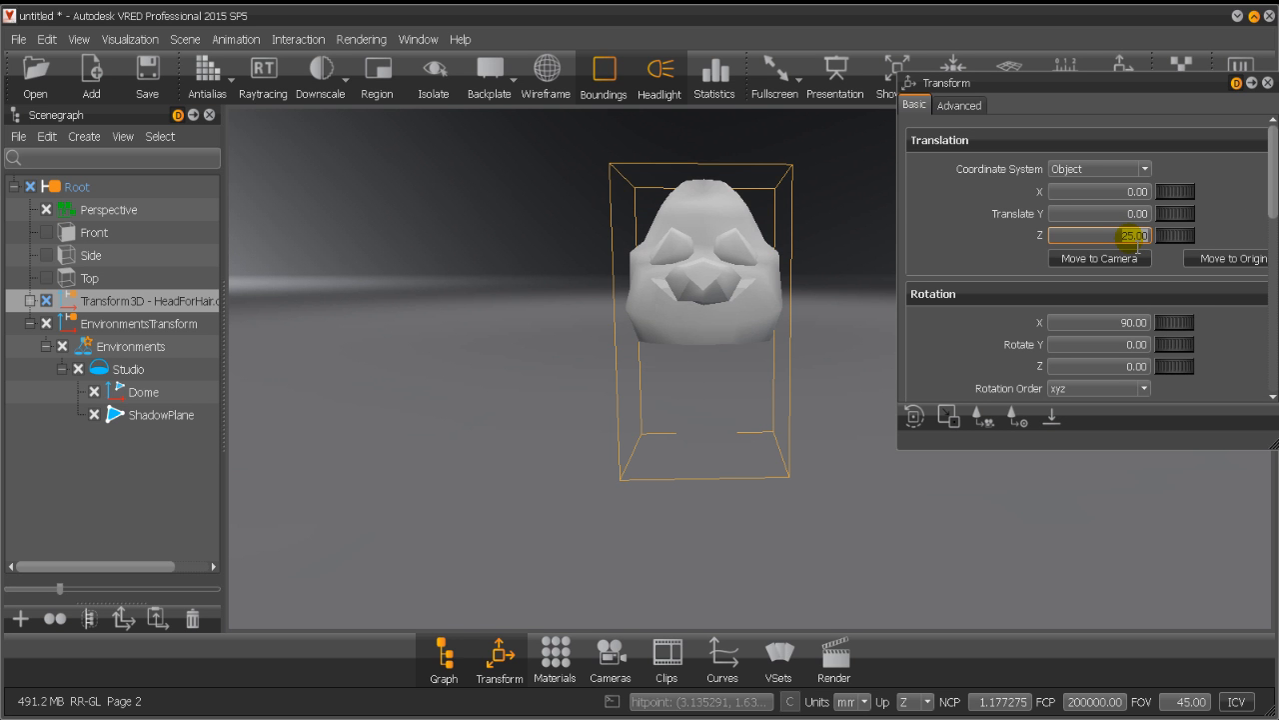
{"action": "type", "text": "80"}
{"action": "key", "text": "Return"}
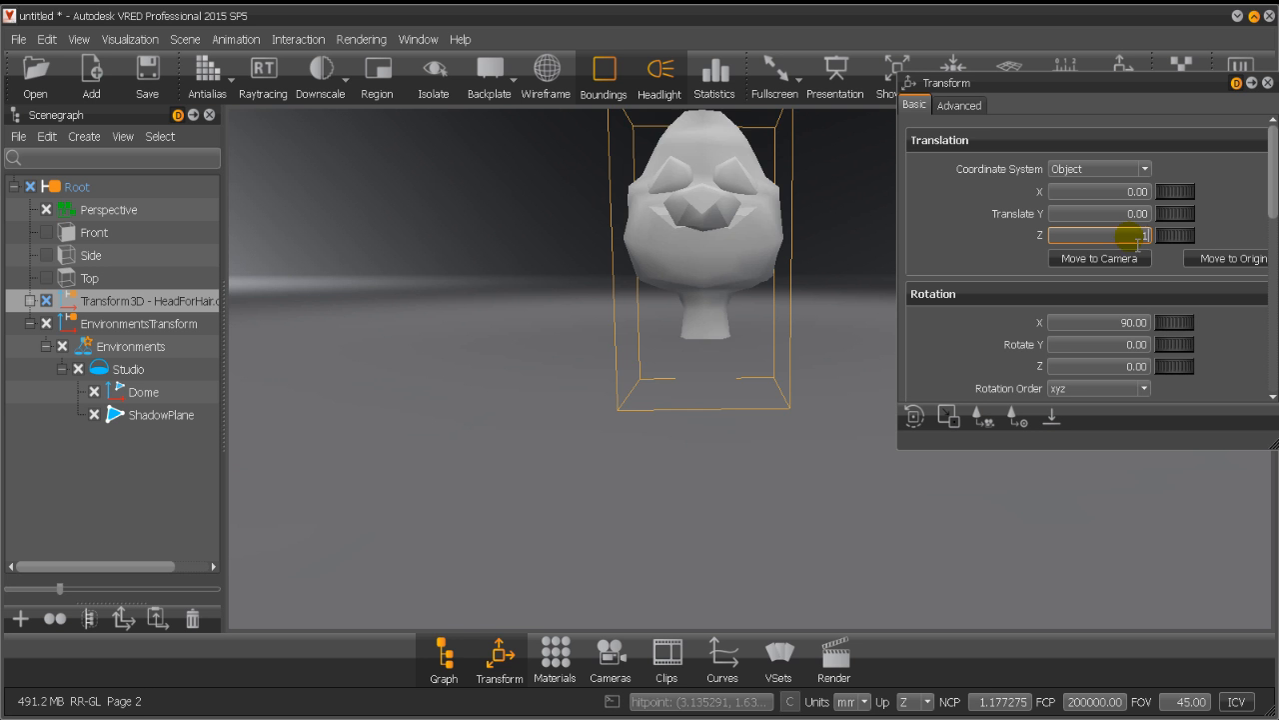
{"action": "type", "text": "120"}
{"action": "key", "text": "Return"}
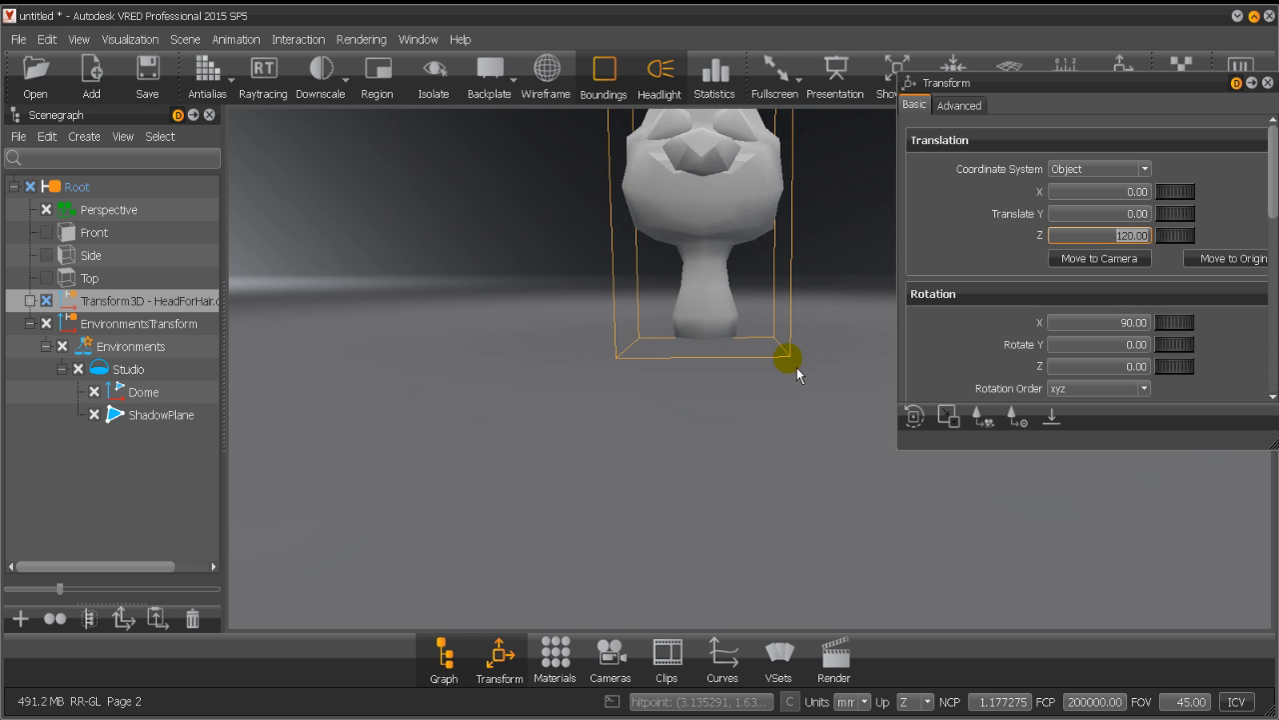
{"action": "middle_click_drag", "start_coordinate": [812, 359], "coordinate": [776, 484]}
{"action": "left_click_drag", "start_coordinate": [790, 482], "coordinate": [478, 267]}
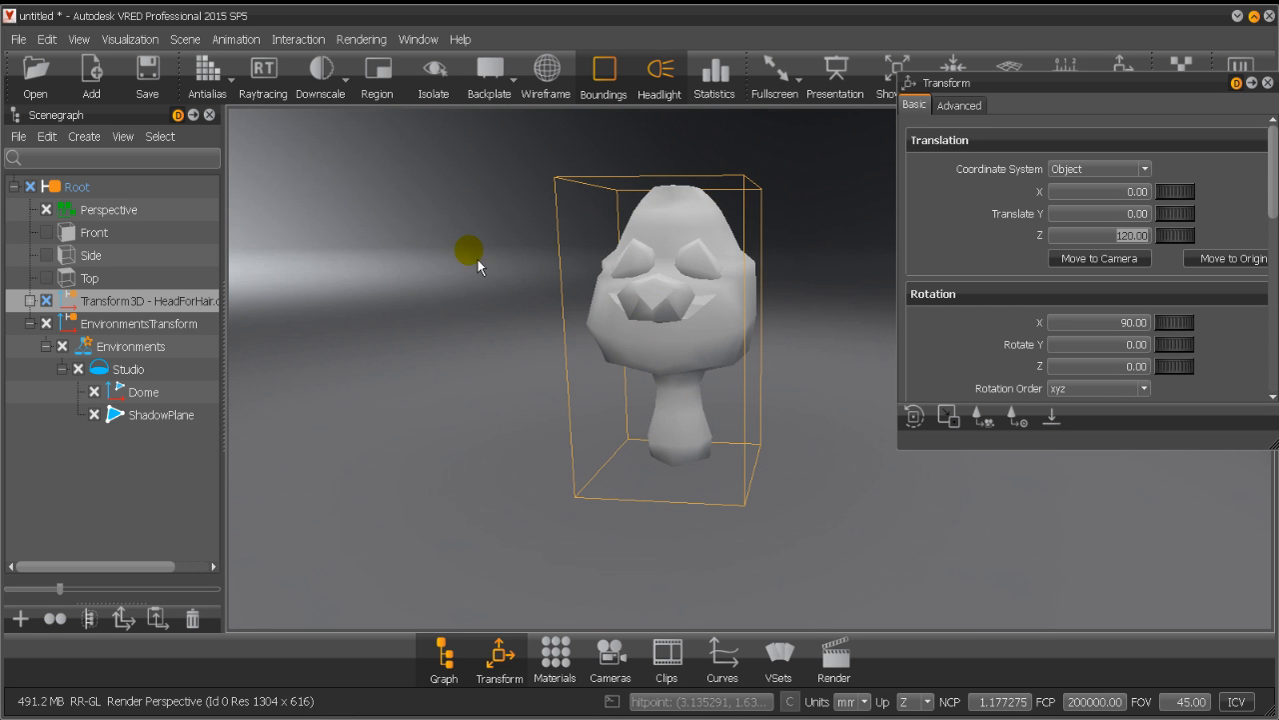
Collapse the EnvironmentsTransform group, check the top-level scenegraph nodes, and look through the node types that can be created.
{"action": "left_click", "coordinate": [31, 322]}
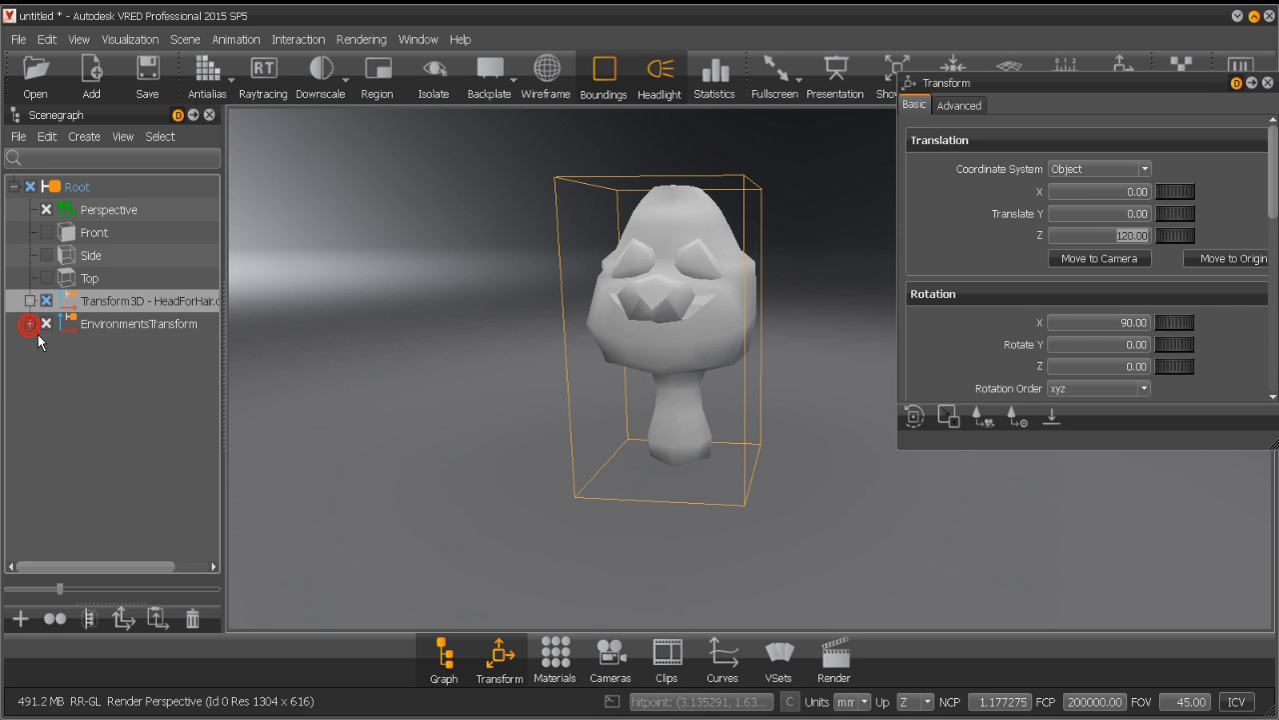
{"action": "left_click", "coordinate": [92, 210]}
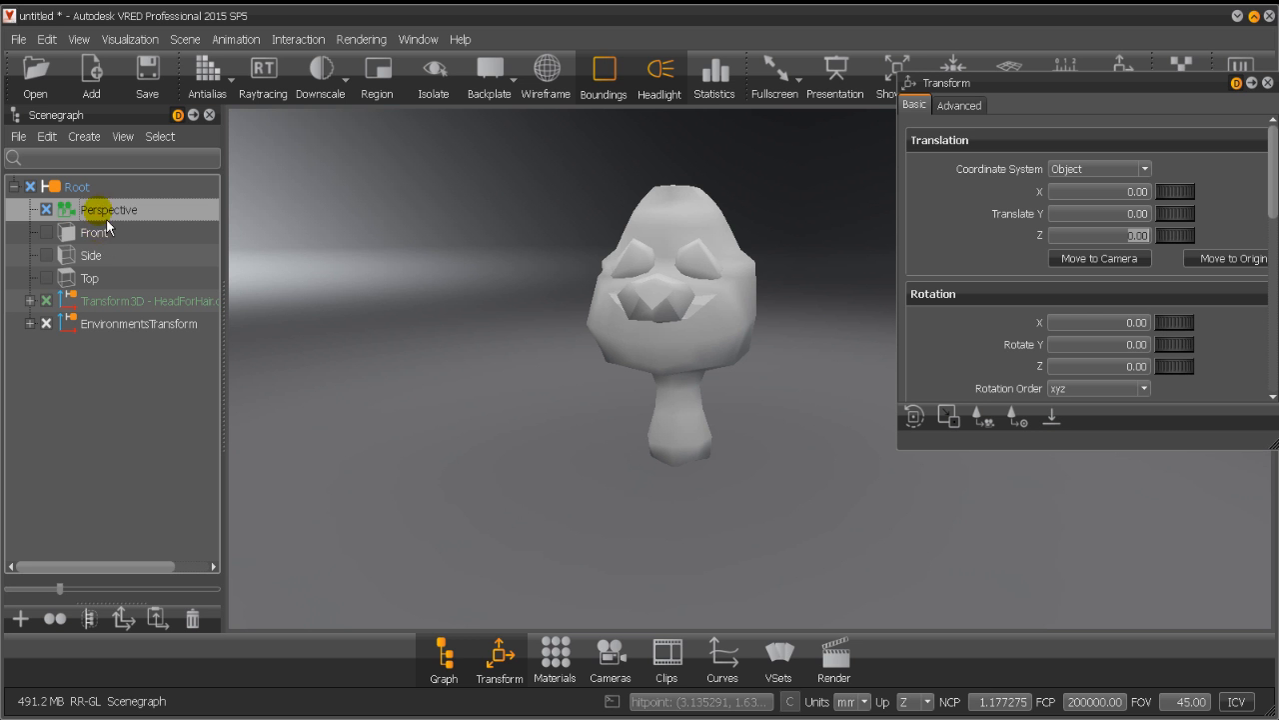
{"action": "left_click", "coordinate": [84, 302]}
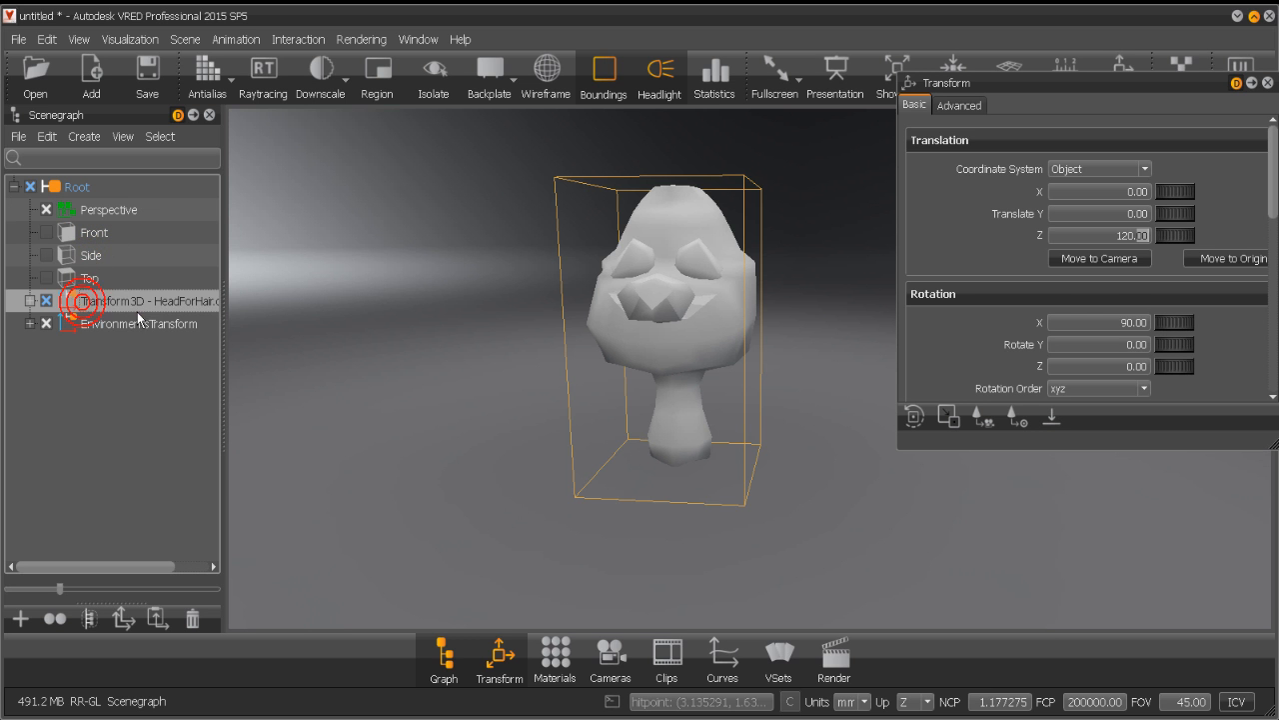
{"action": "left_click", "coordinate": [117, 324]}
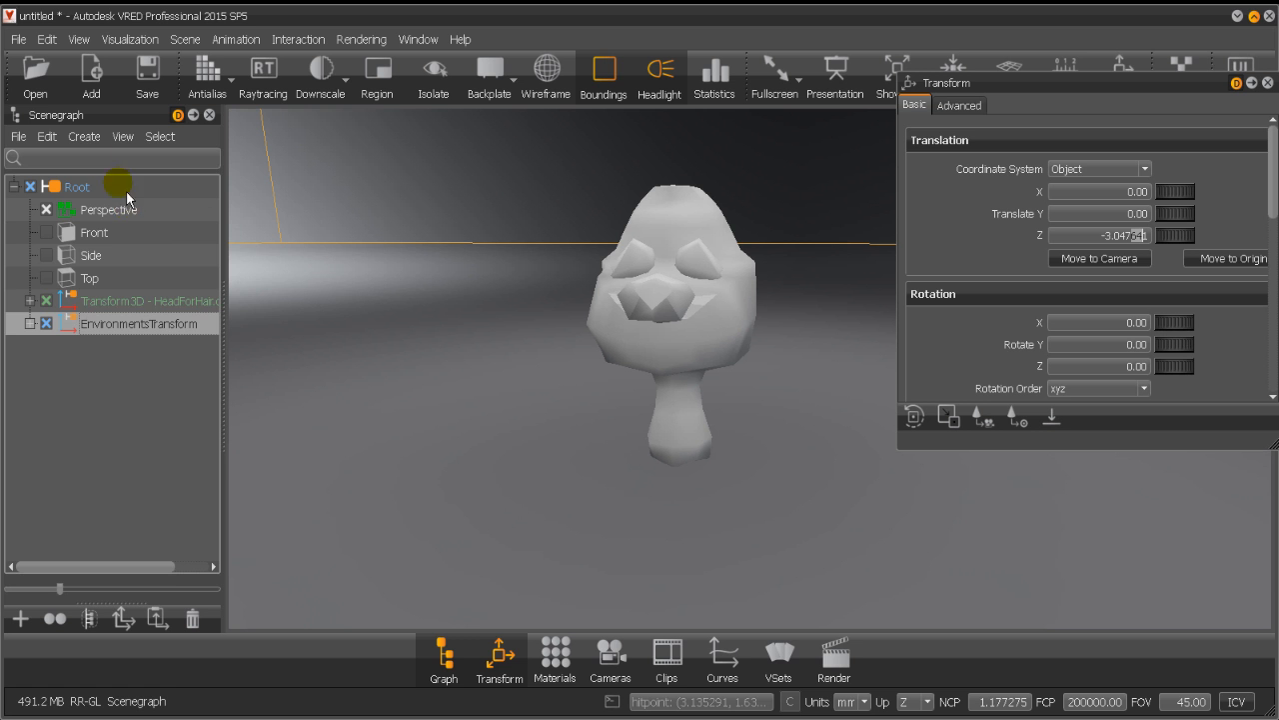
{"action": "left_click", "coordinate": [84, 137]}
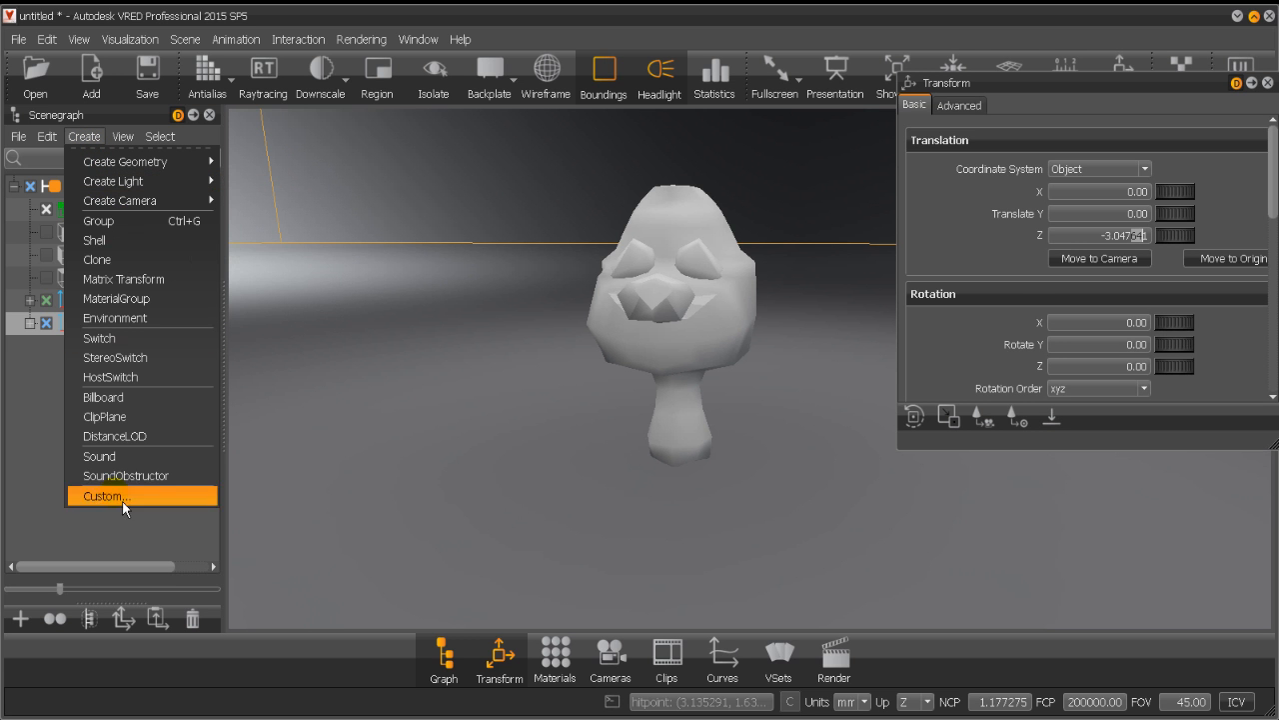
{"action": "left_click", "coordinate": [31, 410]}
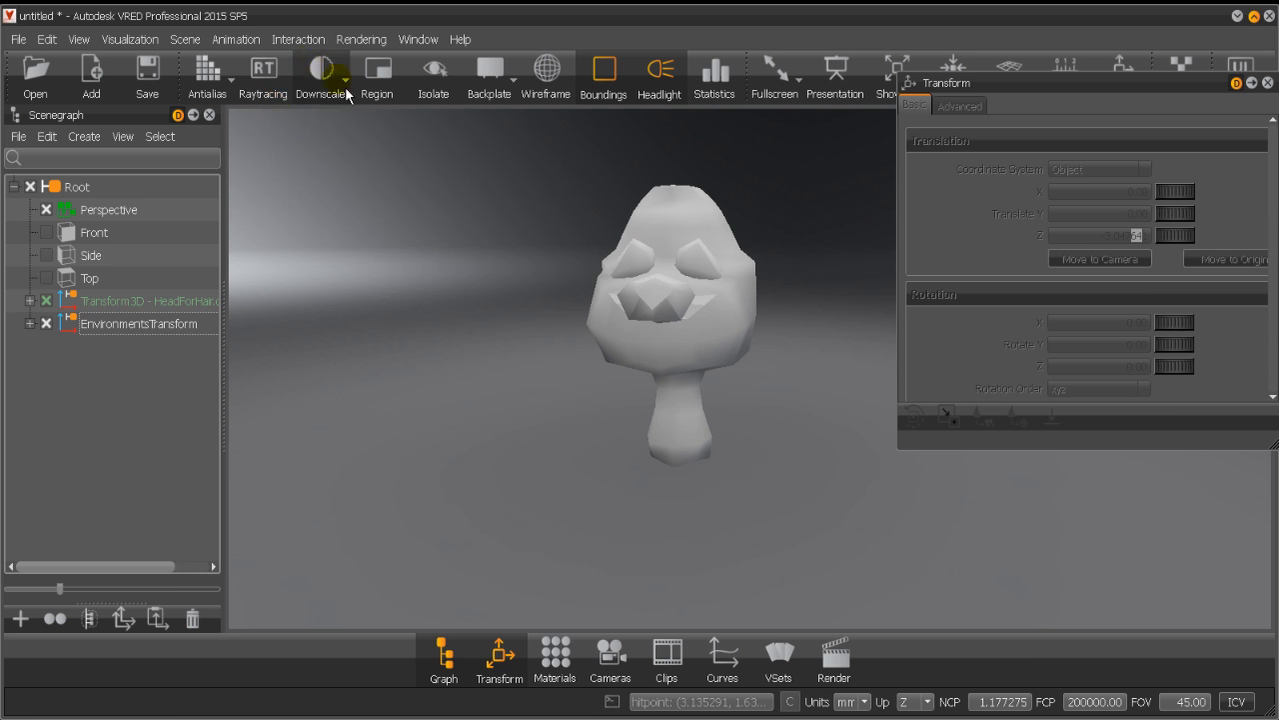
Open the Material Editor and look through the standard and OpenGL material types it can create.
{"action": "left_click", "coordinate": [556, 660]}
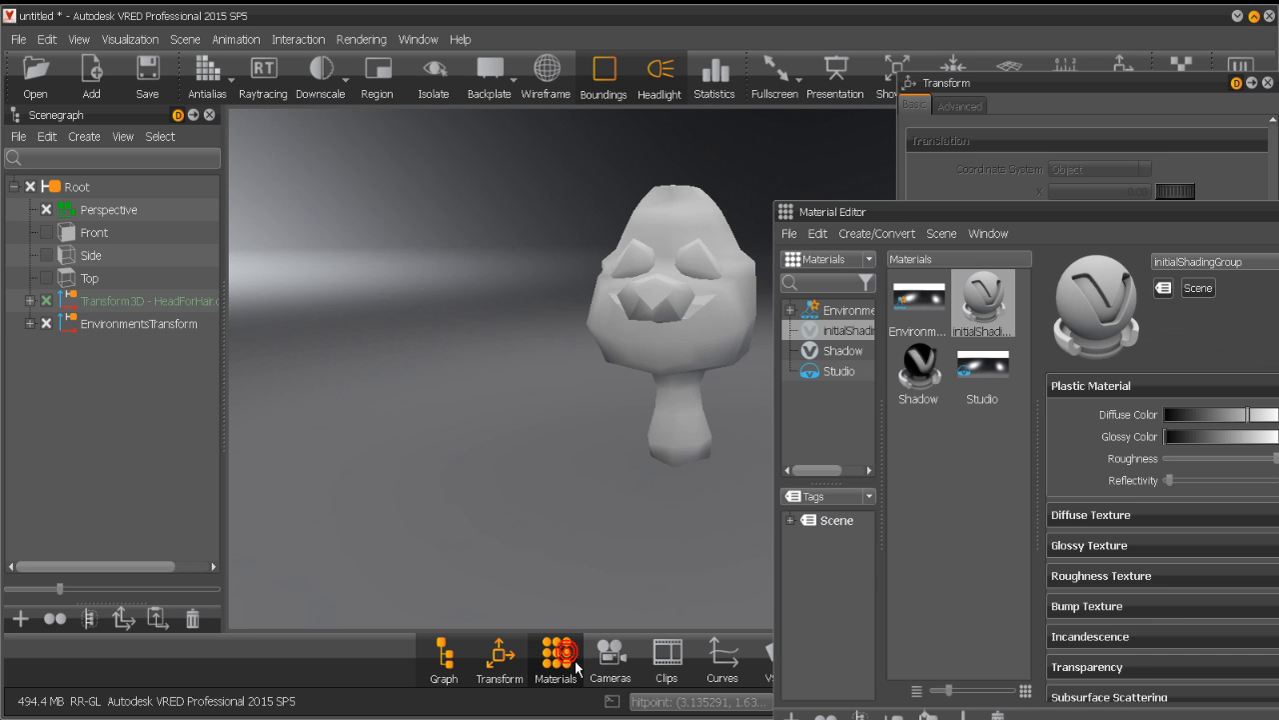
{"action": "left_click", "coordinate": [877, 233]}
{"action": "mouse_move", "coordinate": [904, 255]}
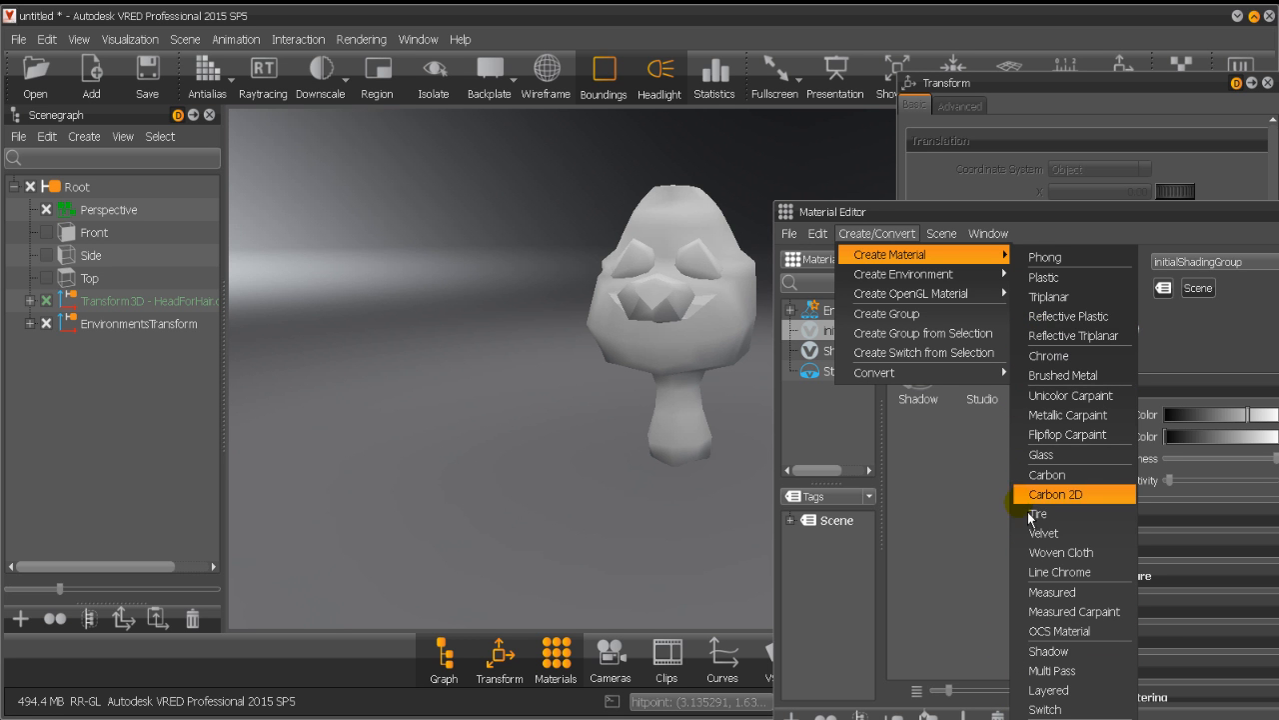
{"action": "mouse_move", "coordinate": [989, 299]}
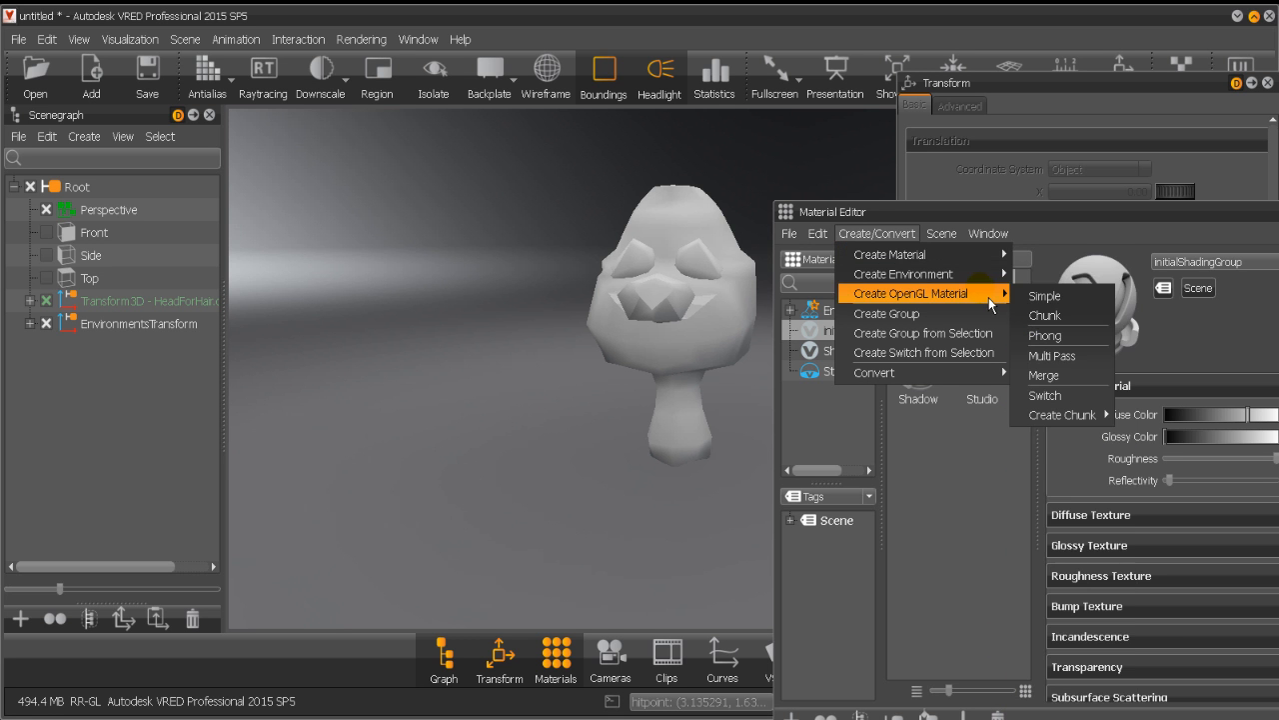
{"action": "left_click", "coordinate": [990, 552]}
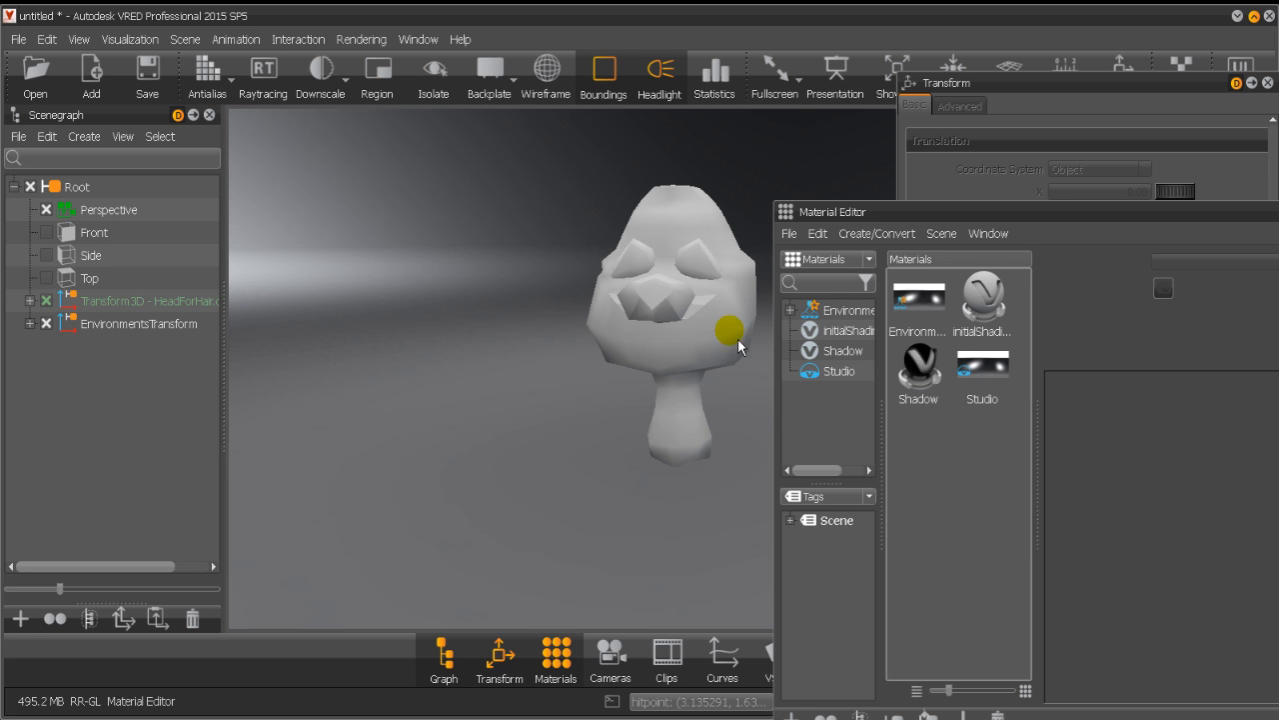
Clear the Transform and Material Editor windows away from the head and open the Asset Manager.
{"action": "left_click", "coordinate": [1268, 82]}
{"action": "left_click_drag", "start_coordinate": [1258, 211], "coordinate": [1120, 241]}
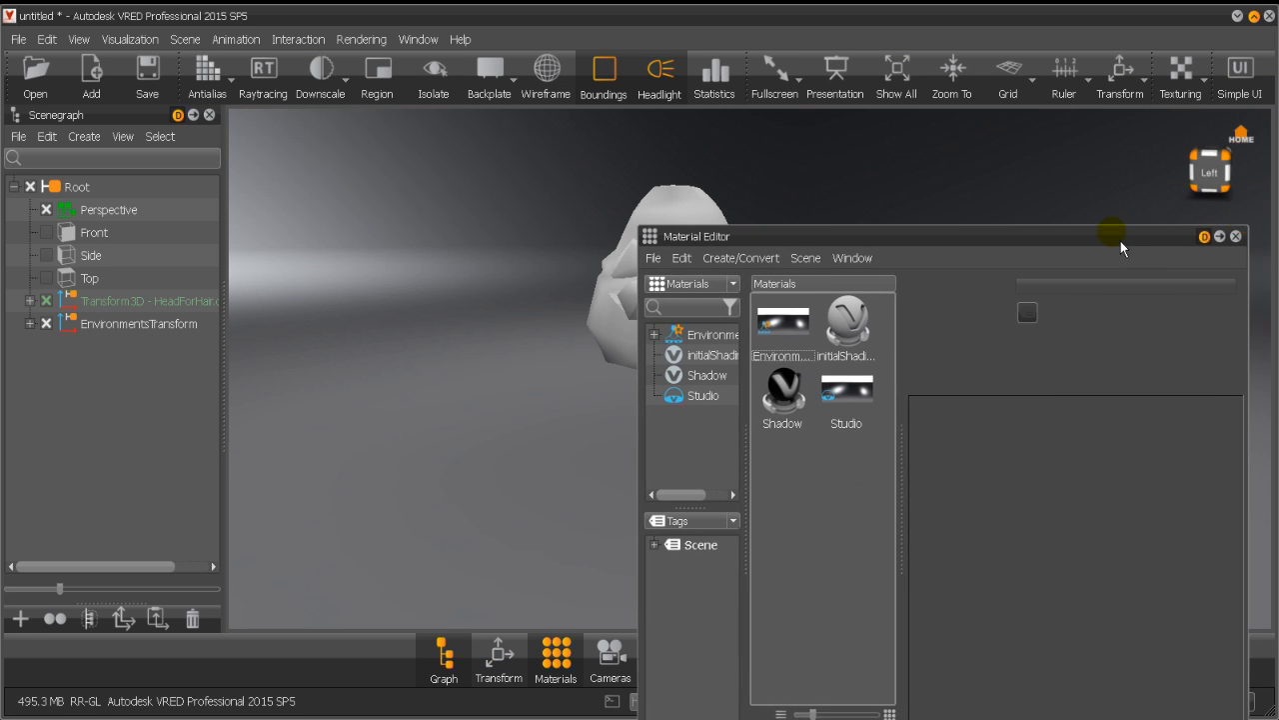
{"action": "left_click", "coordinate": [182, 40]}
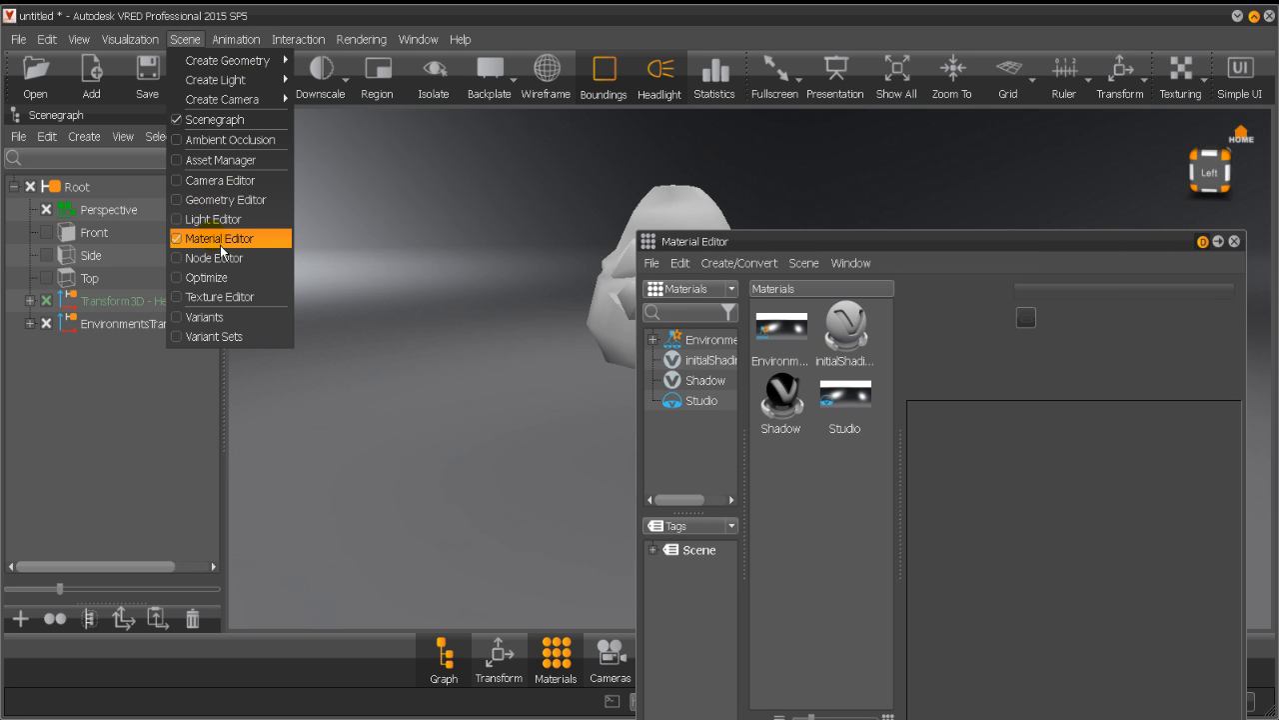
{"action": "left_click", "coordinate": [224, 167]}
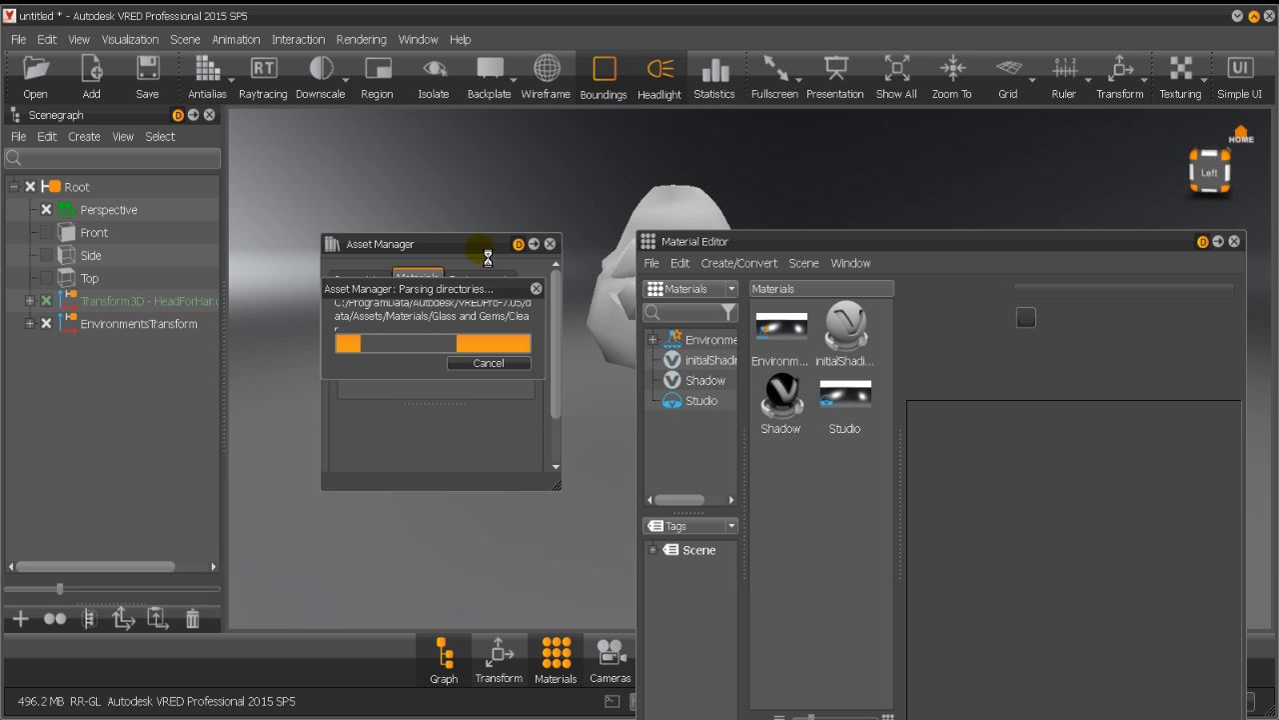
{"action": "left_click_drag", "start_coordinate": [822, 244], "coordinate": [0, 355]}
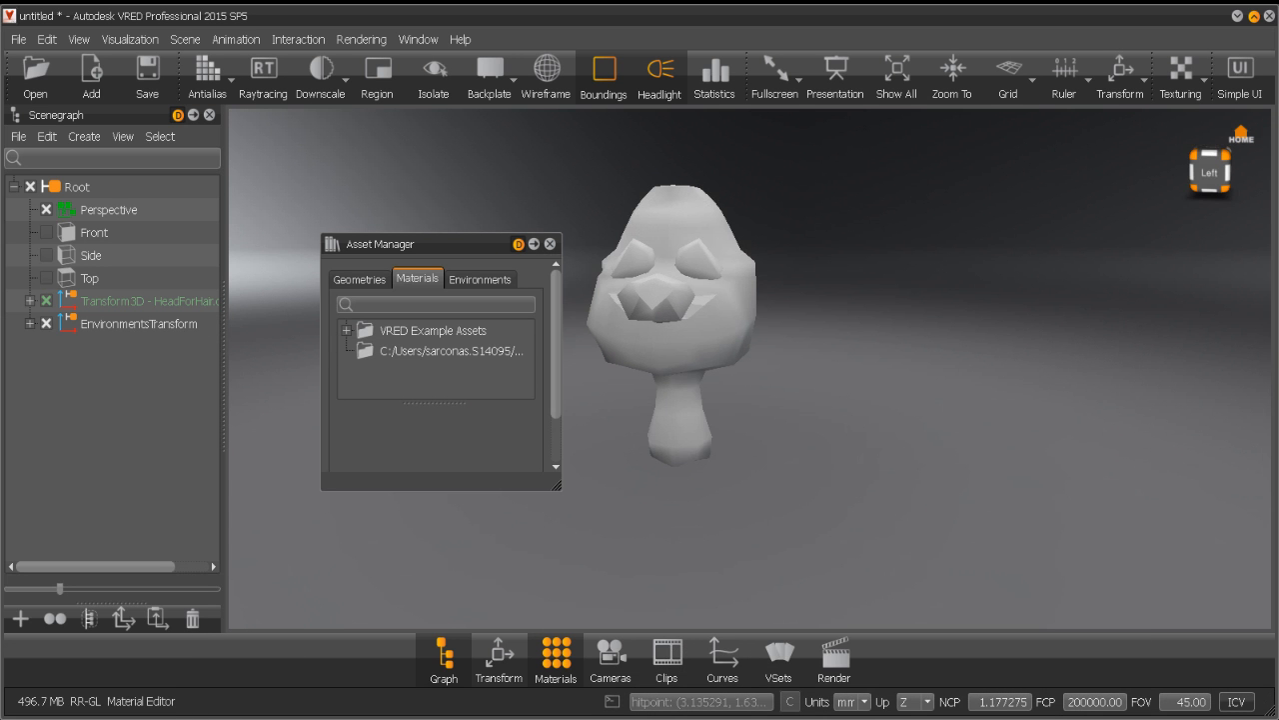
Move and enlarge the Asset Manager, expand VRED Example Assets, and look through the Carbon Fibre, Carpaints, and Cloth and Leather folders.
{"action": "left_click_drag", "start_coordinate": [448, 251], "coordinate": [355, 191]}
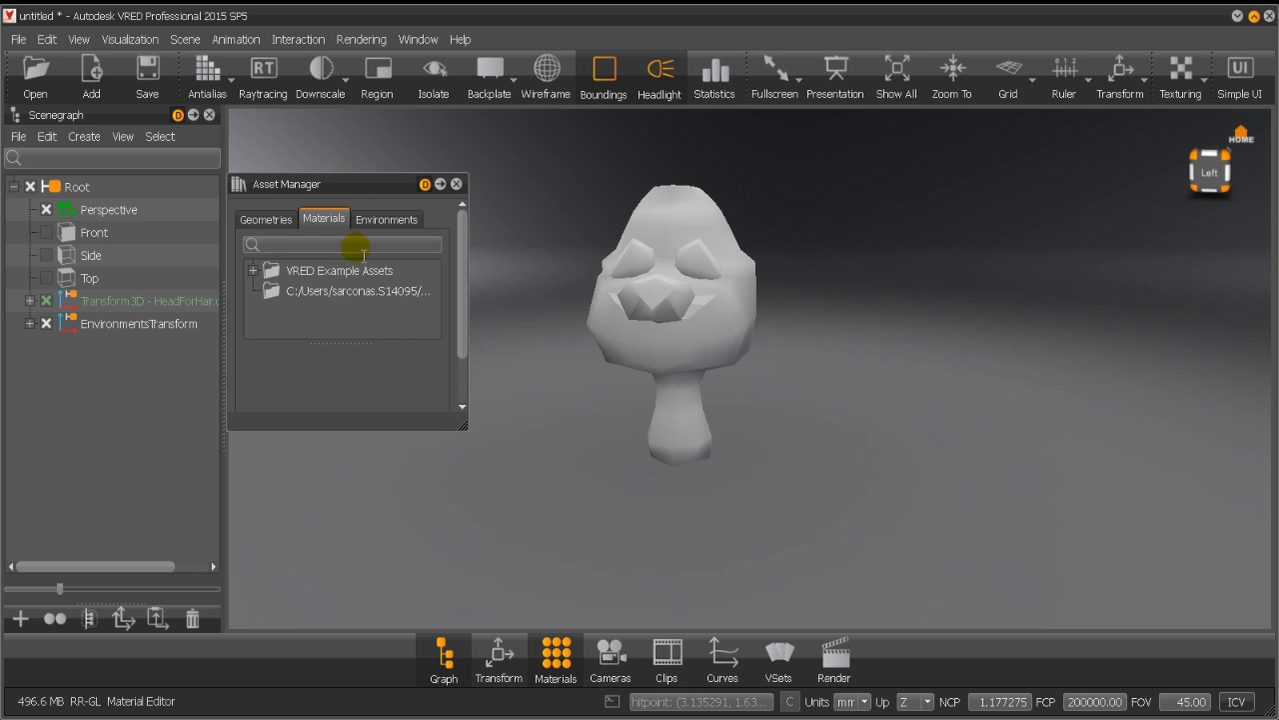
{"action": "left_click_drag", "start_coordinate": [505, 466], "coordinate": [614, 566]}
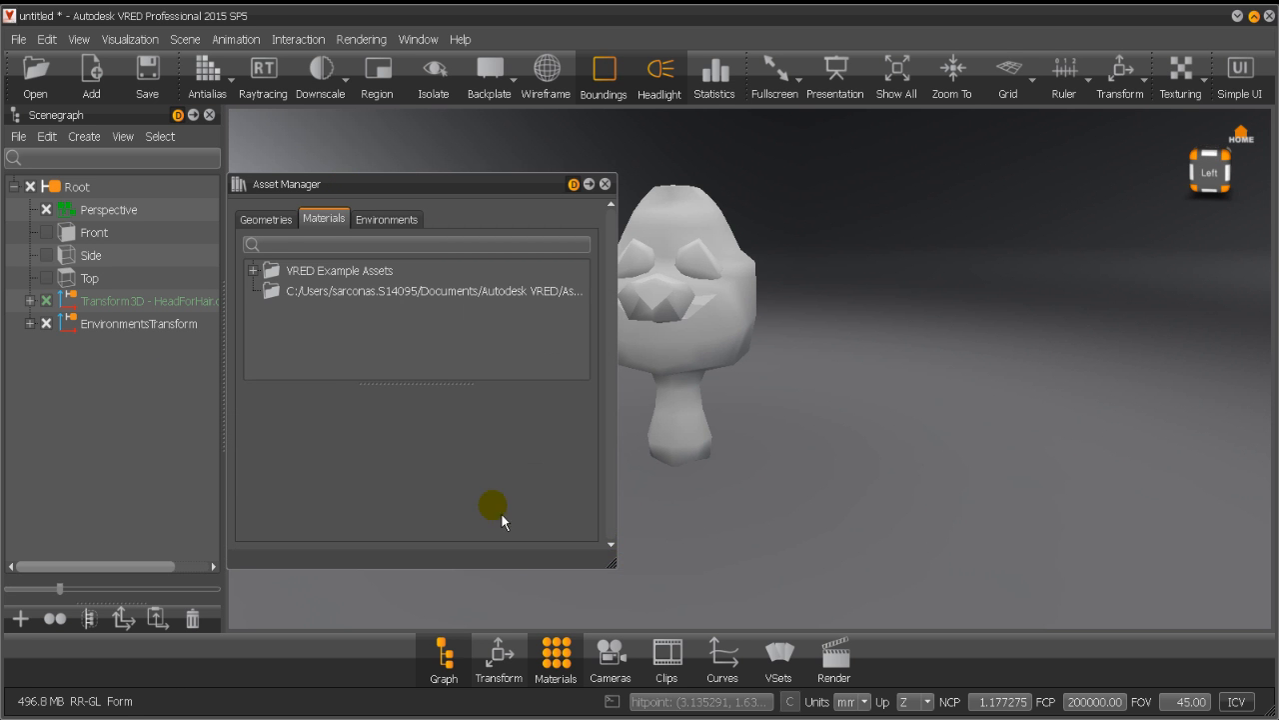
{"action": "left_click", "coordinate": [254, 271]}
{"action": "left_click", "coordinate": [290, 297]}
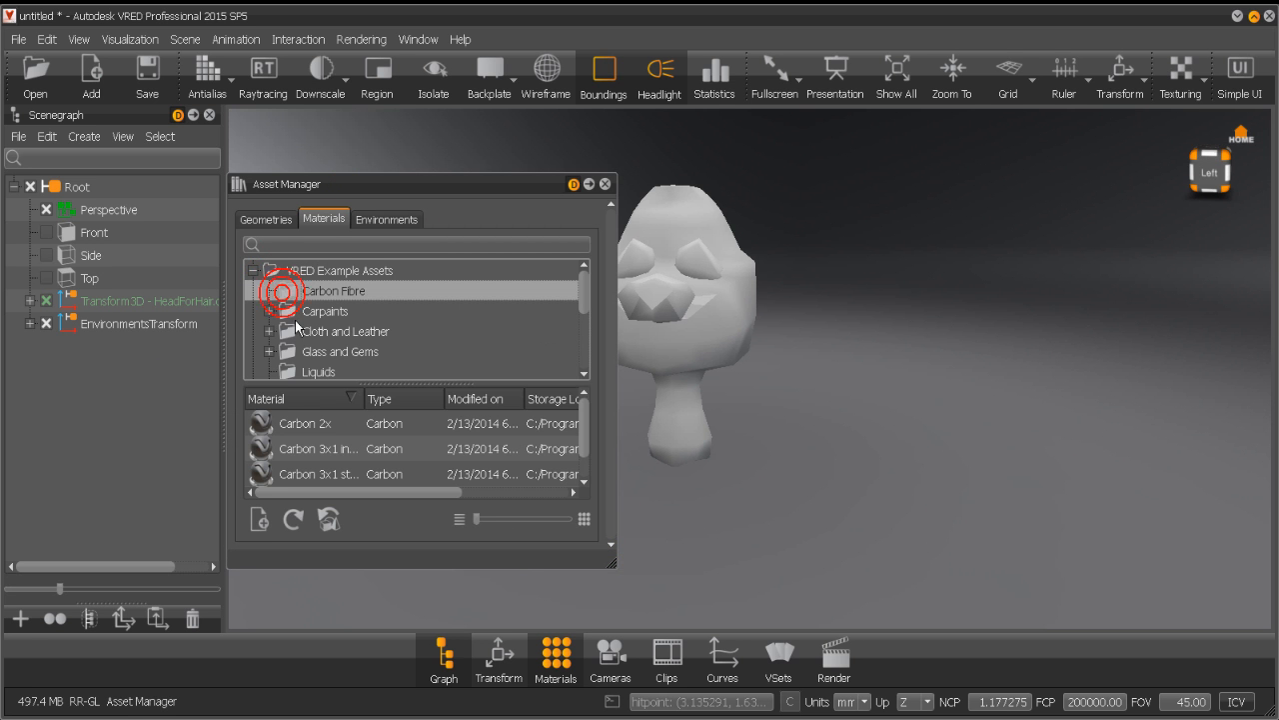
{"action": "left_click", "coordinate": [300, 312]}
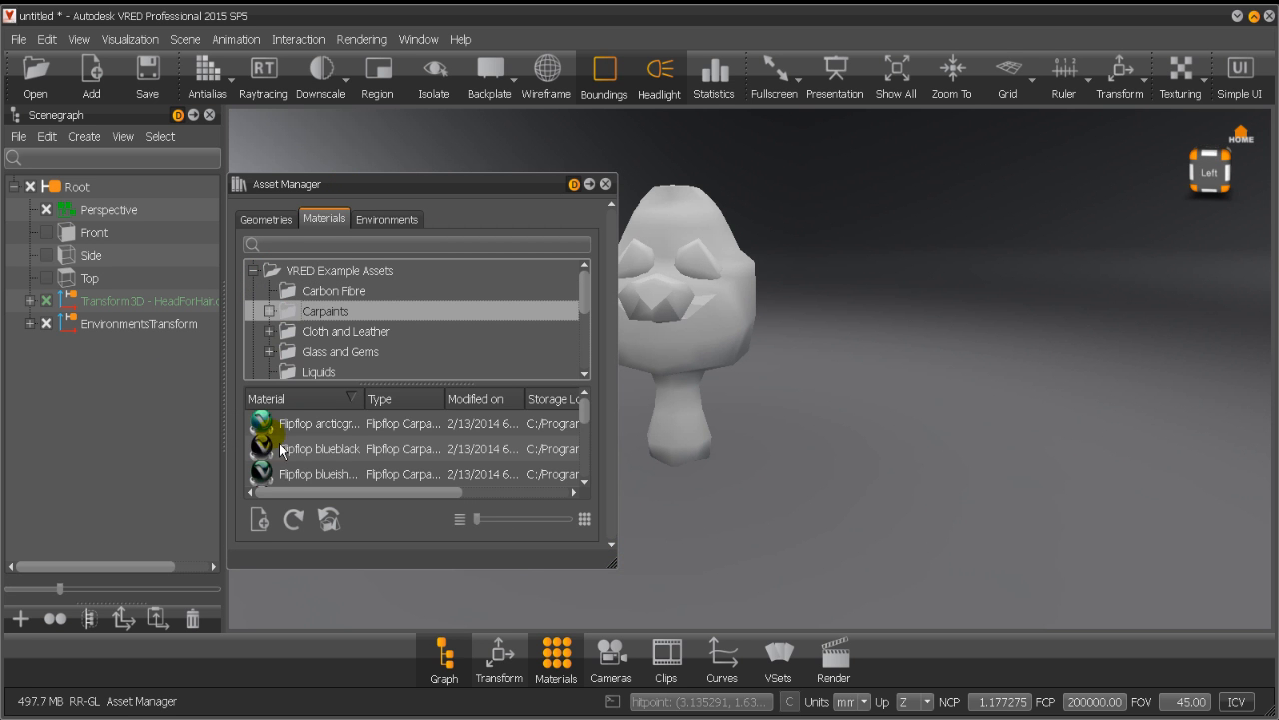
{"action": "left_click", "coordinate": [270, 331]}
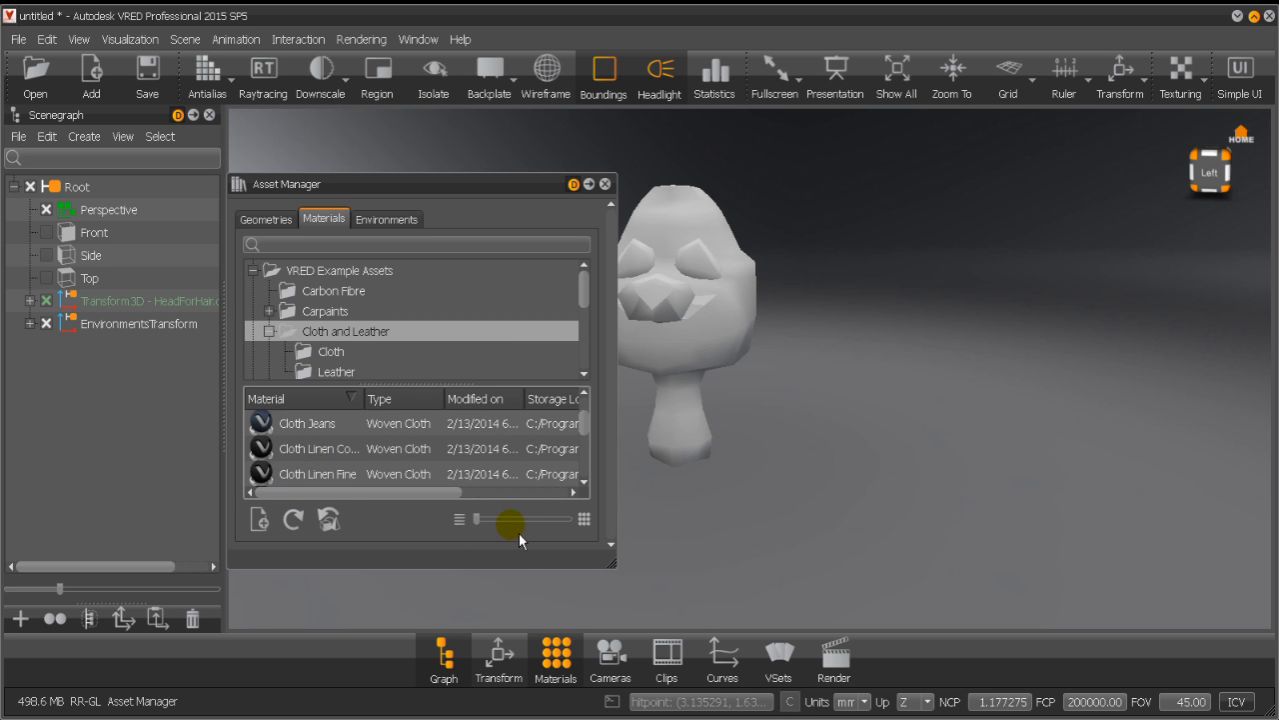
Show the asset materials as thumbnails and look through the Cloth and Miscellaneous folders.
{"action": "left_click_drag", "start_coordinate": [489, 526], "coordinate": [512, 525]}
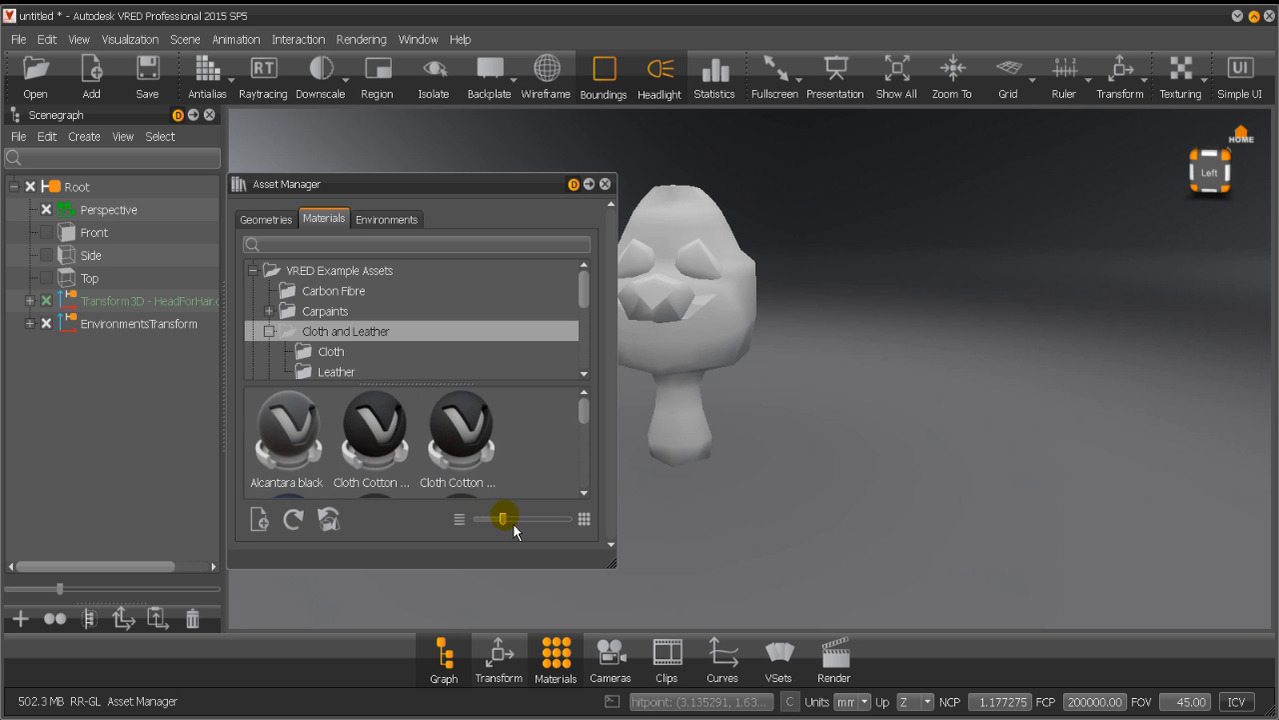
{"action": "scroll", "coordinate": [547, 434], "scroll_direction": "down", "scroll_amount": 3}
{"action": "left_click", "coordinate": [322, 351]}
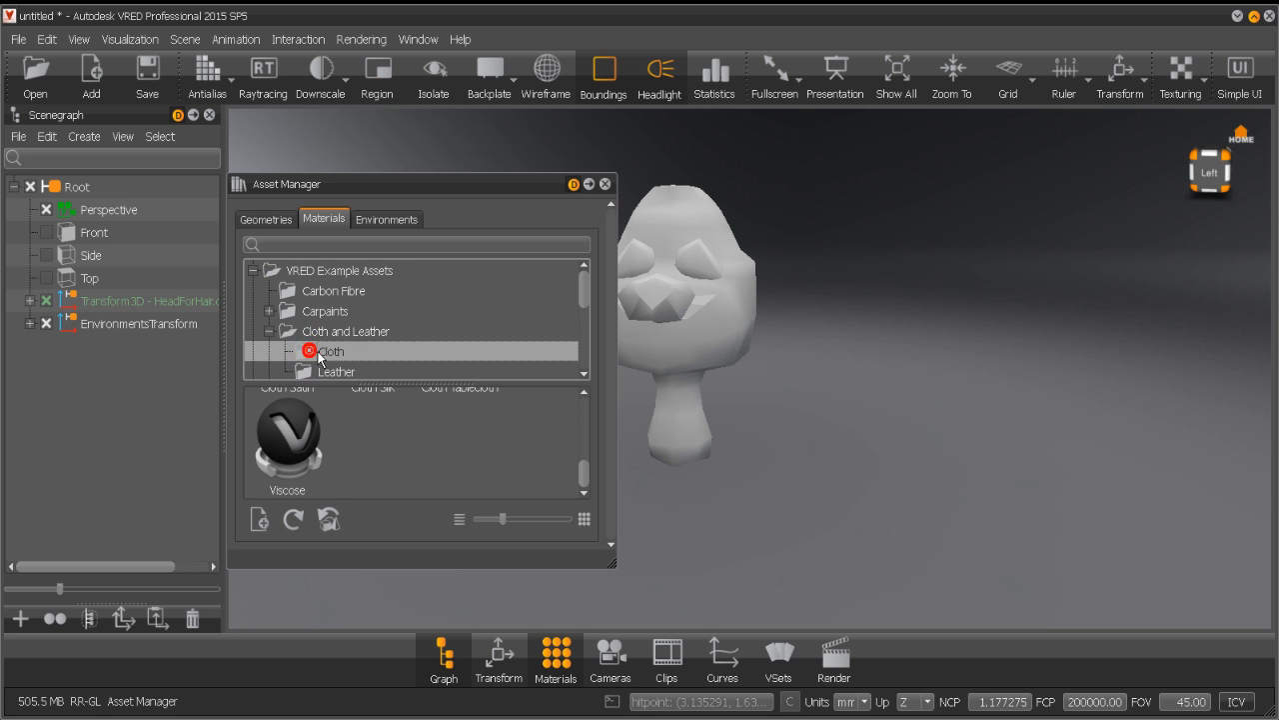
{"action": "scroll", "coordinate": [318, 352], "scroll_direction": "down", "scroll_amount": 3}
{"action": "left_click", "coordinate": [305, 333]}
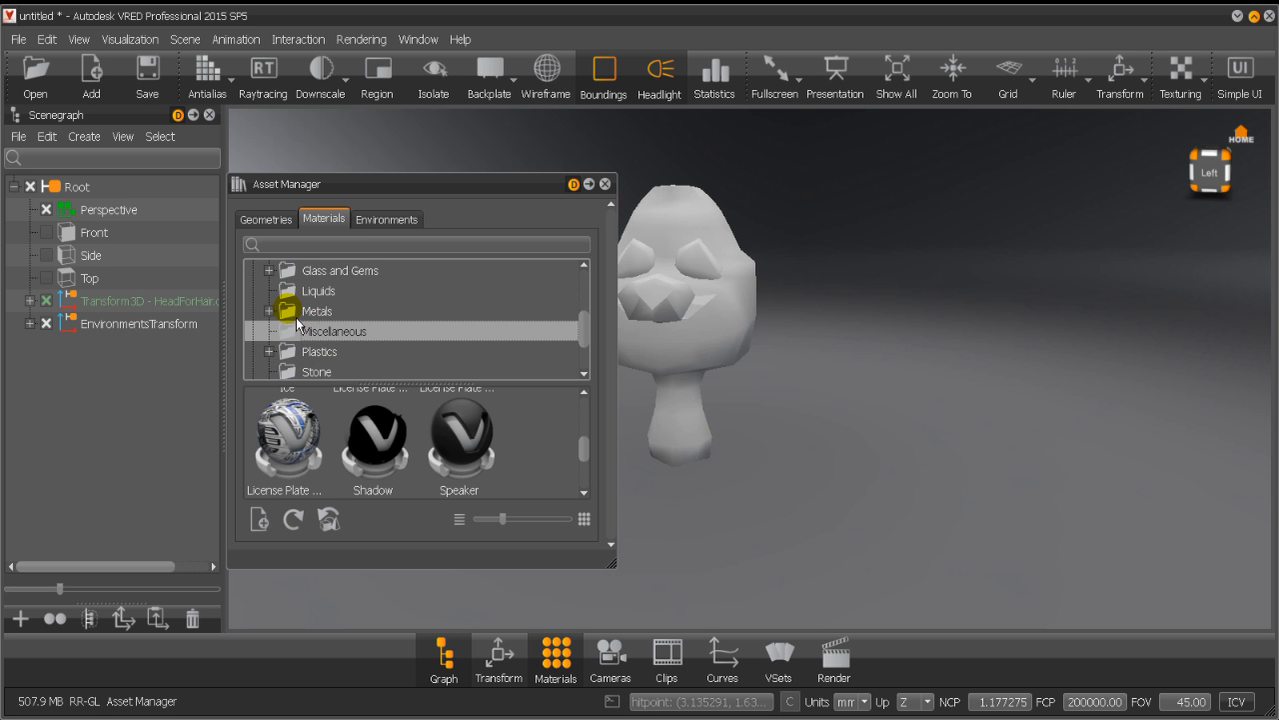
Expand the Metals folder, show the Aluminium materials, and move the Asset Manager away from the head.
{"action": "left_click", "coordinate": [270, 311]}
{"action": "left_click", "coordinate": [306, 315]}
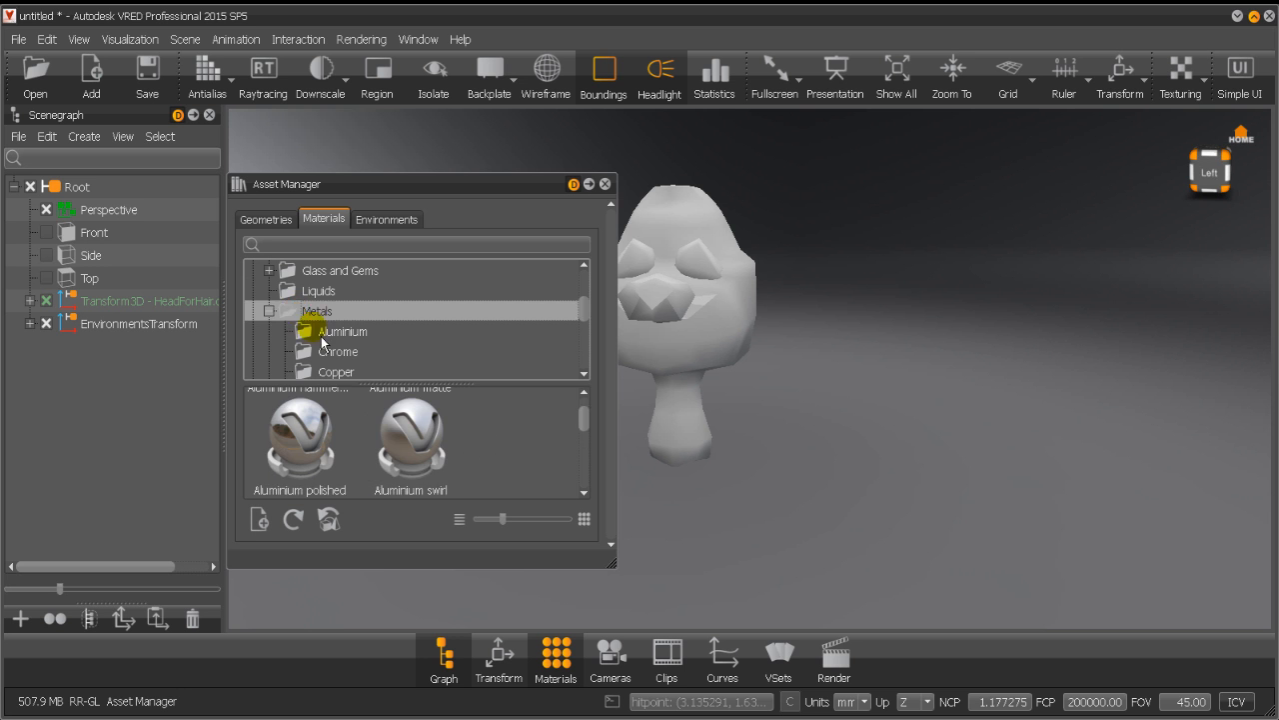
{"action": "left_click", "coordinate": [309, 332]}
{"action": "left_click_drag", "start_coordinate": [441, 185], "coordinate": [266, 169]}
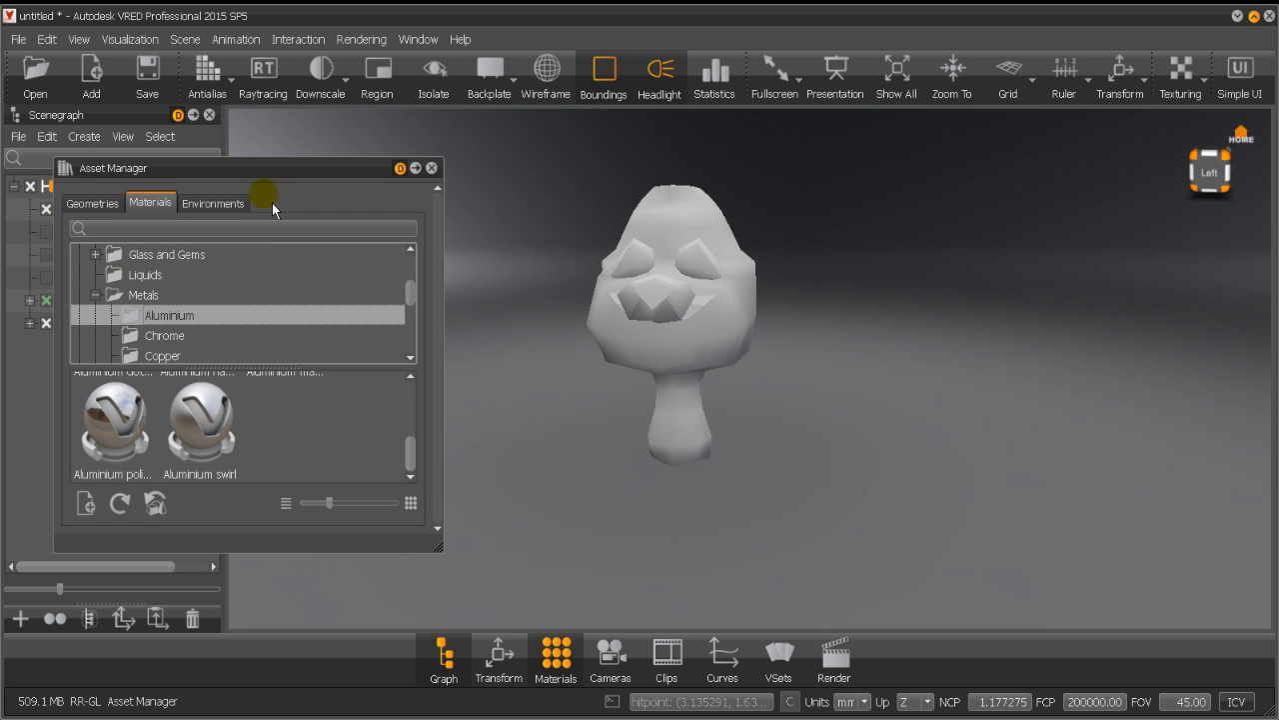
Apply the Chrome blind material from the Chrome folder to the head.
{"action": "left_click", "coordinate": [174, 335]}
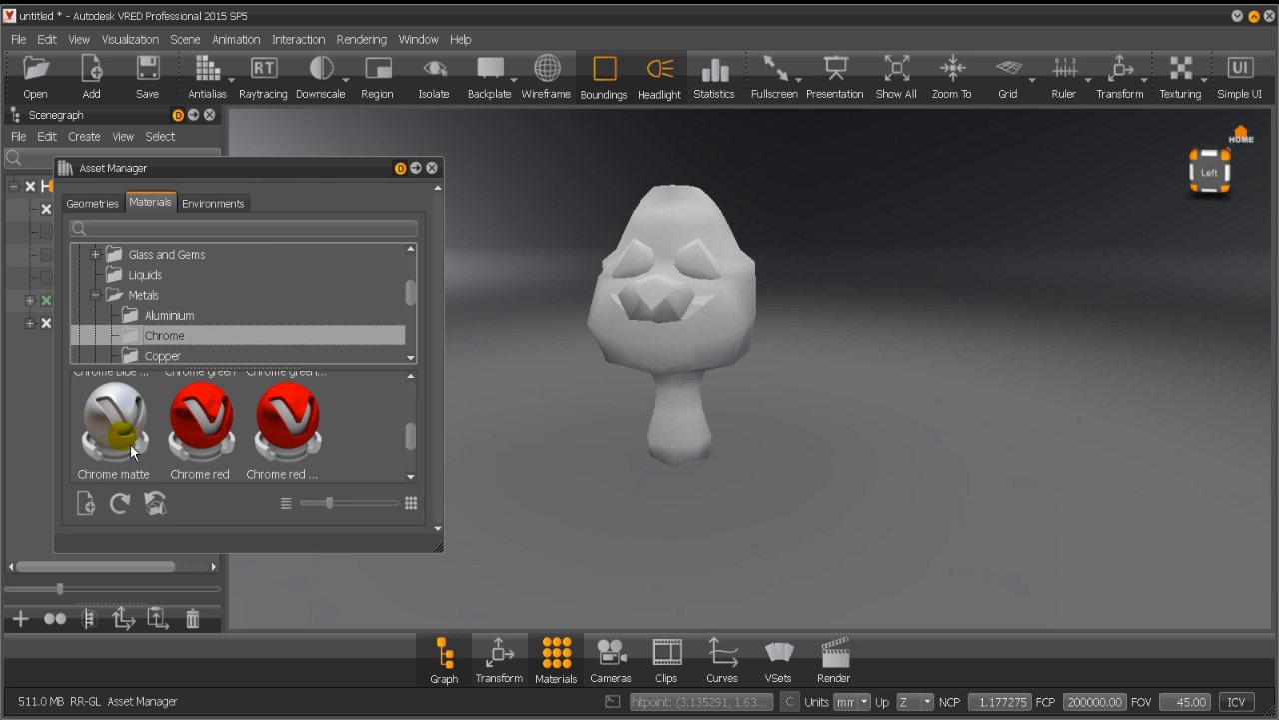
{"action": "scroll", "coordinate": [119, 429], "scroll_direction": "up", "scroll_amount": 2}
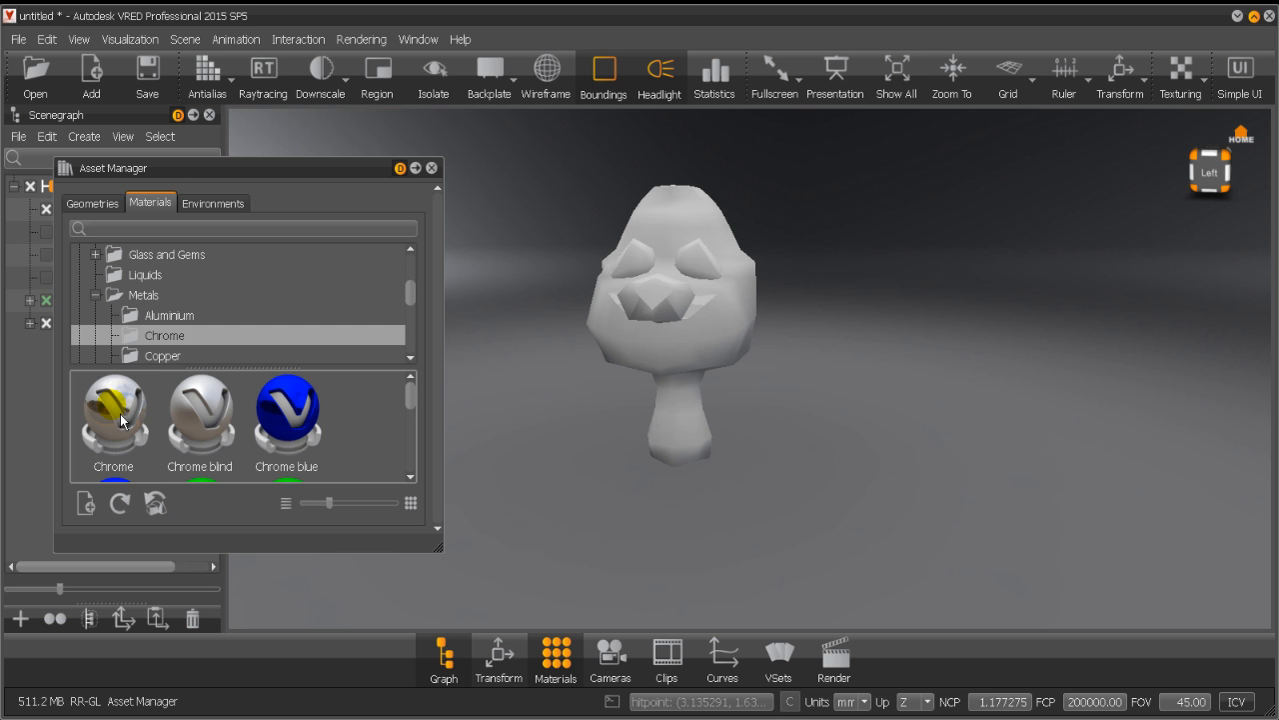
{"action": "left_click", "coordinate": [205, 395]}
{"action": "left_click_drag", "start_coordinate": [639, 363], "coordinate": [662, 343]}
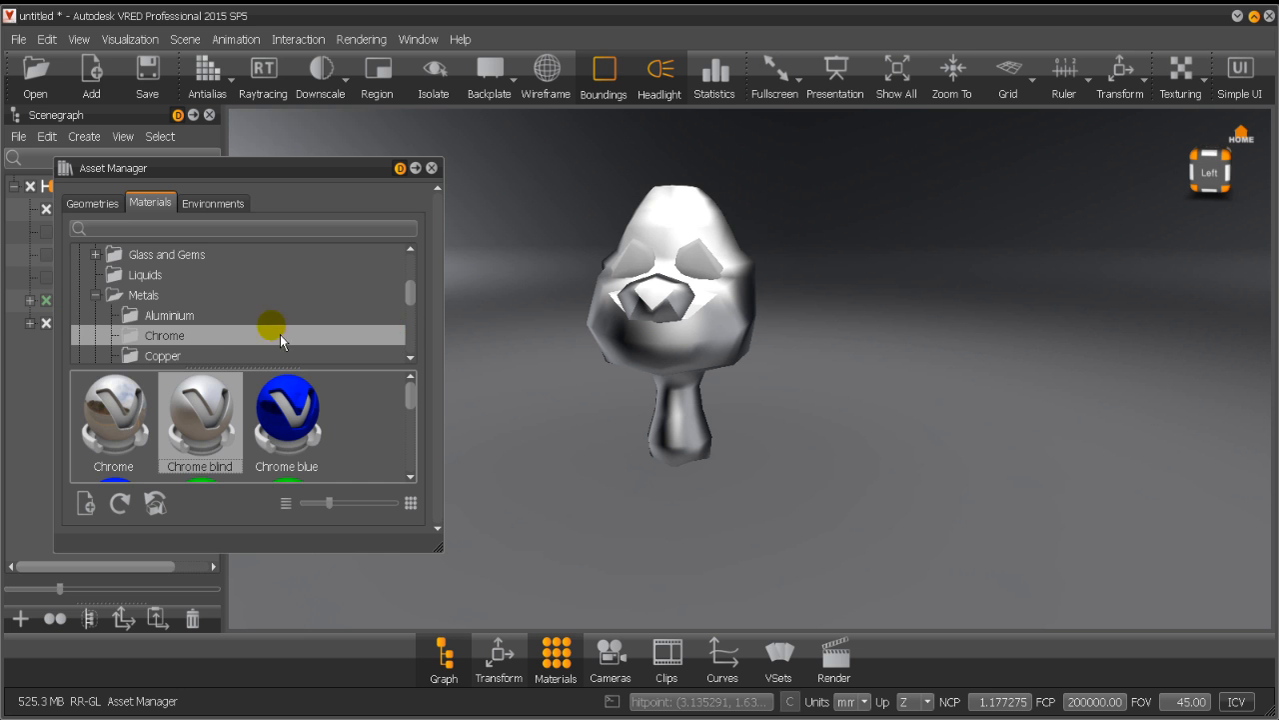
Collapse the Metals folder and apply the Methanol material from Liquids to the head's eyes.
{"action": "left_click", "coordinate": [97, 294]}
{"action": "left_click", "coordinate": [112, 274]}
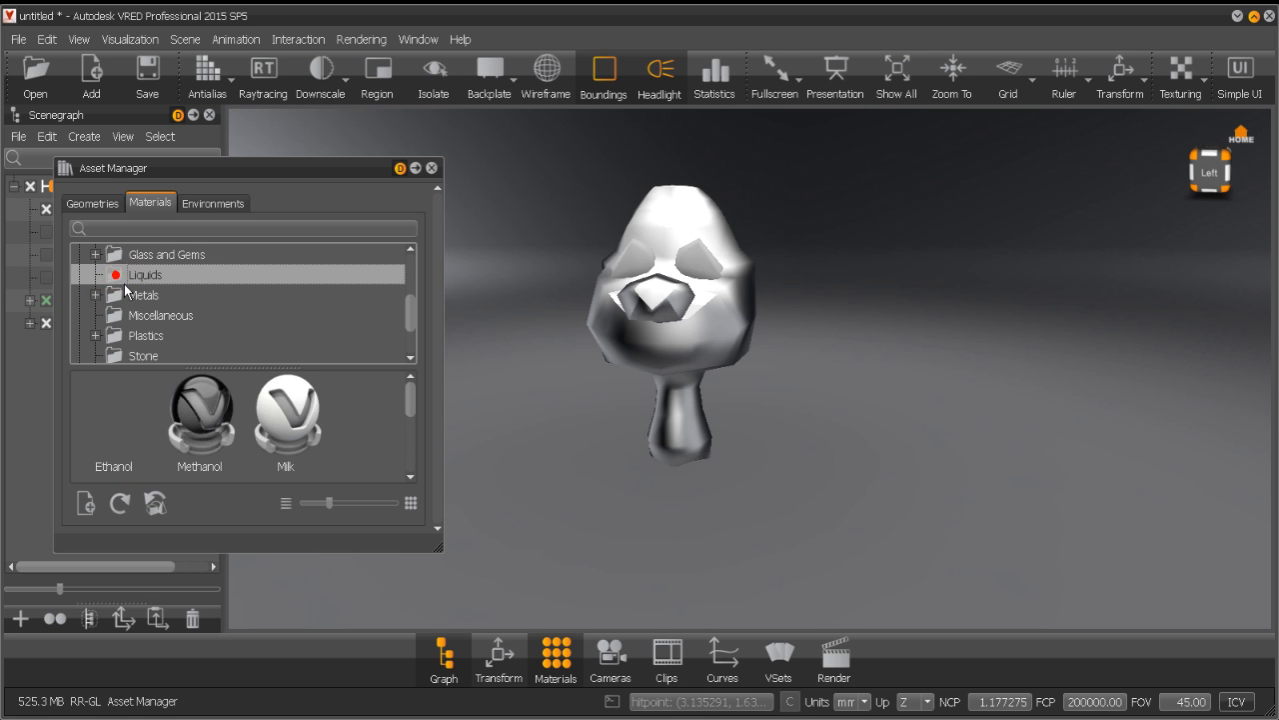
{"action": "left_click", "coordinate": [200, 414]}
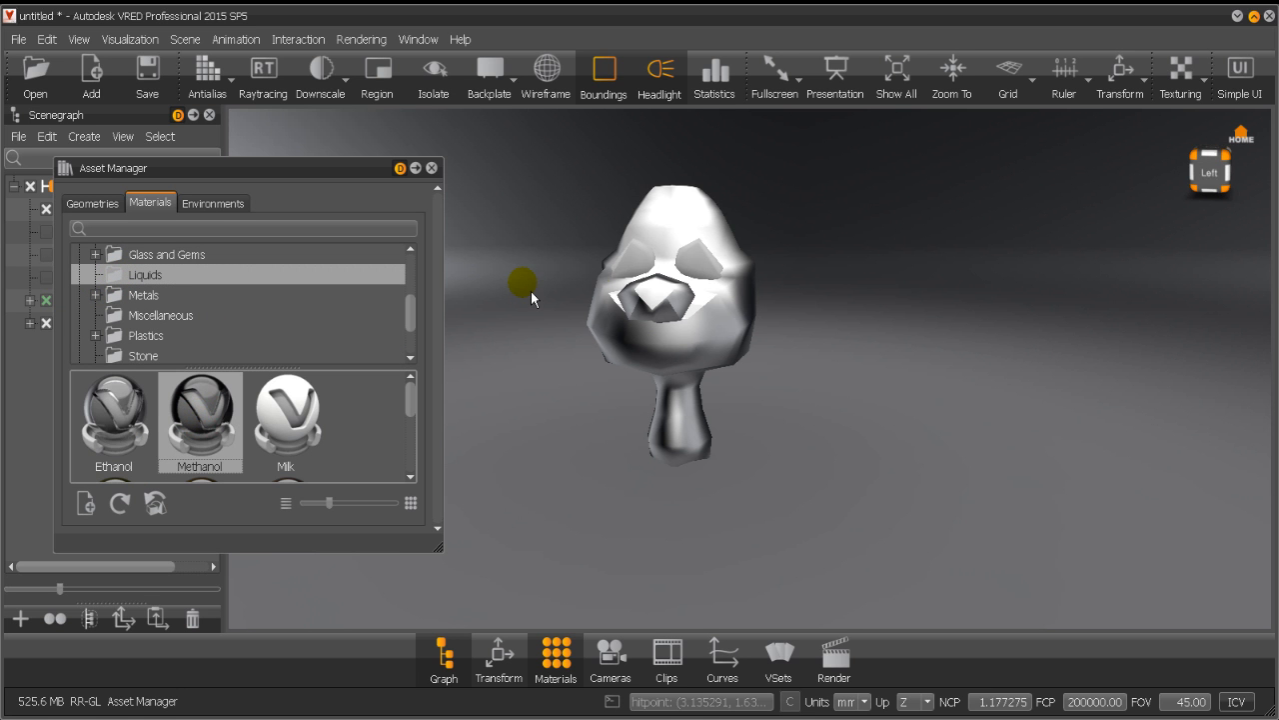
{"action": "left_click_drag", "start_coordinate": [645, 287], "coordinate": [638, 267]}
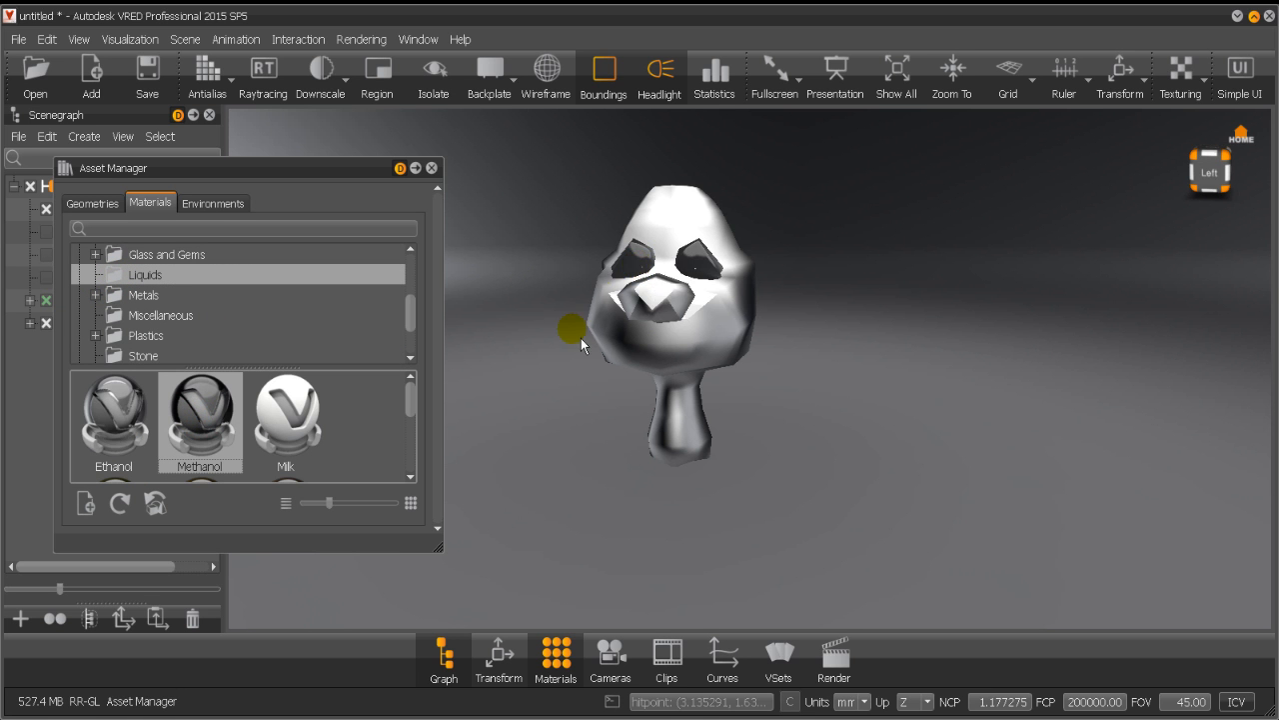
{"action": "left_click_drag", "start_coordinate": [543, 391], "coordinate": [708, 405]}
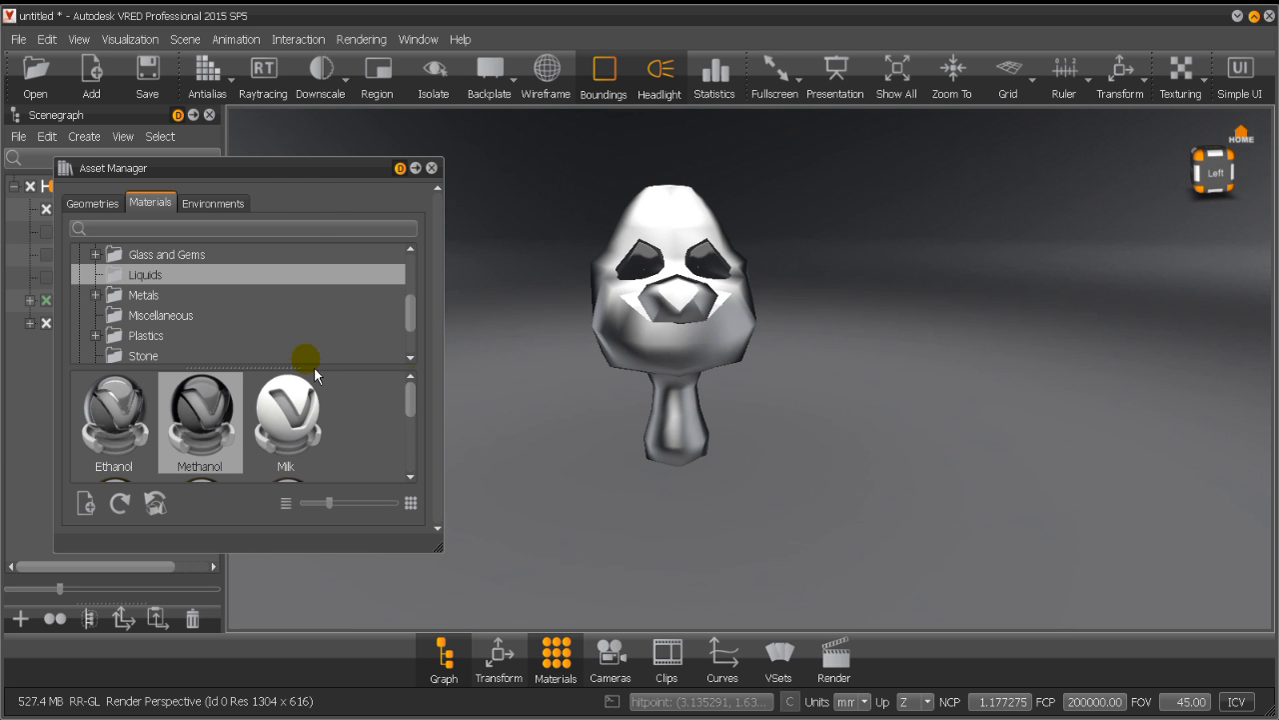
Apply the Milk material from the Liquids folder to the eyes.
{"action": "scroll", "coordinate": [329, 427], "scroll_direction": "down", "scroll_amount": 2}
{"action": "scroll", "coordinate": [329, 427], "scroll_direction": "up", "scroll_amount": 2}
{"action": "left_click_drag", "start_coordinate": [300, 420], "coordinate": [717, 252]}
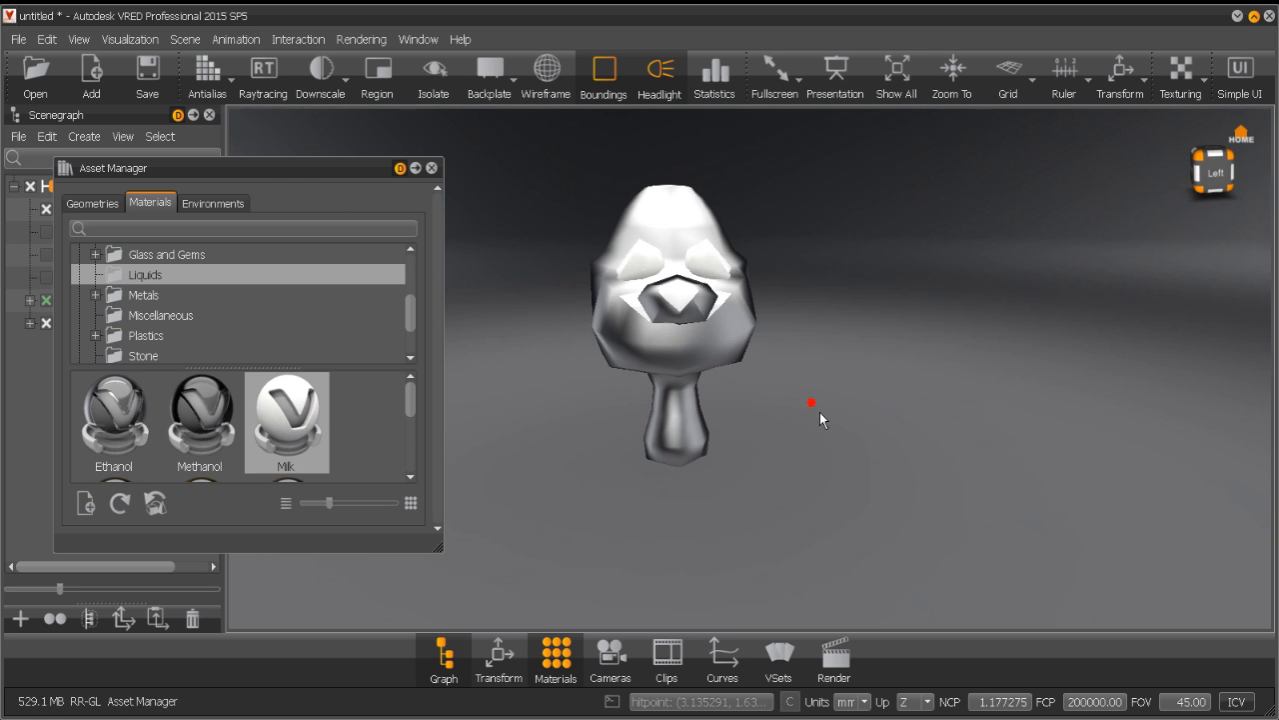
Apply the Oil wintergreen material from the Liquids folder to the head.
{"action": "scroll", "coordinate": [306, 449], "scroll_direction": "down", "scroll_amount": 3}
{"action": "scroll", "coordinate": [290, 450], "scroll_direction": "up", "scroll_amount": 2}
{"action": "left_click_drag", "start_coordinate": [272, 442], "coordinate": [597, 316]}
{"action": "left_click_drag", "start_coordinate": [553, 472], "coordinate": [606, 487]}
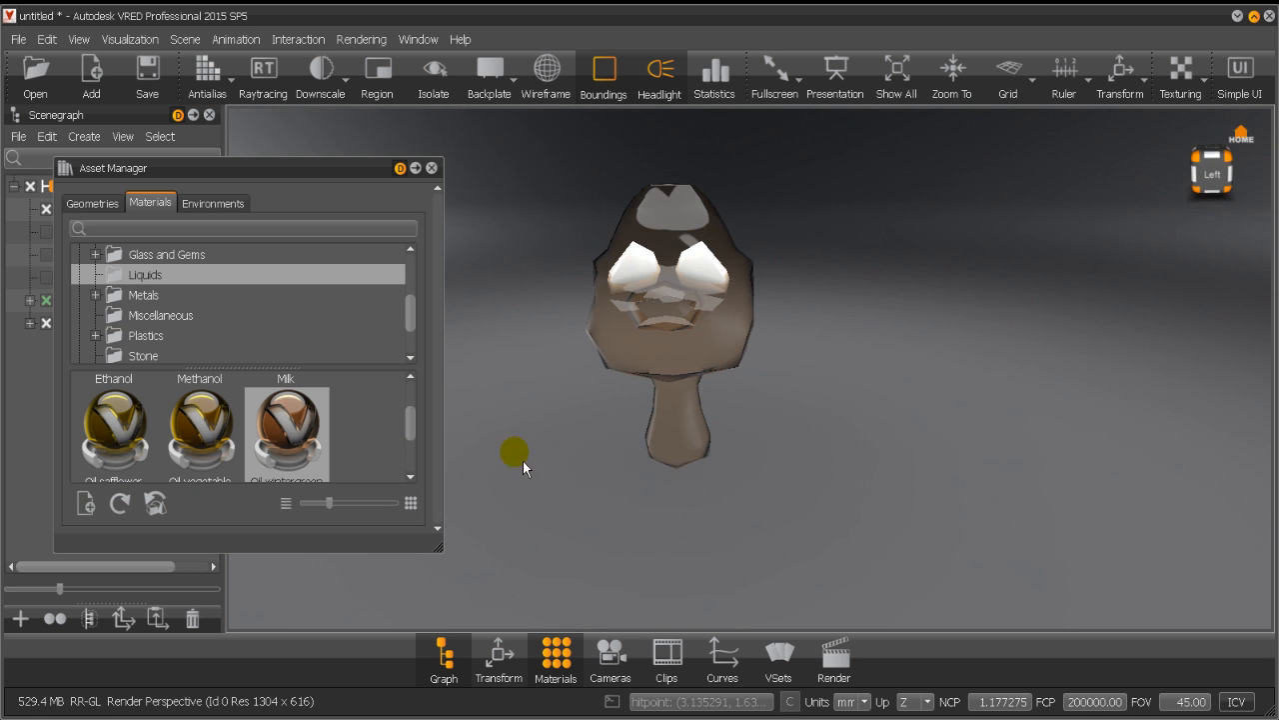
Apply Cuprite from Glass and Gems to the head and the beige concrete material from Stone to the eyes.
{"action": "left_click", "coordinate": [97, 255]}
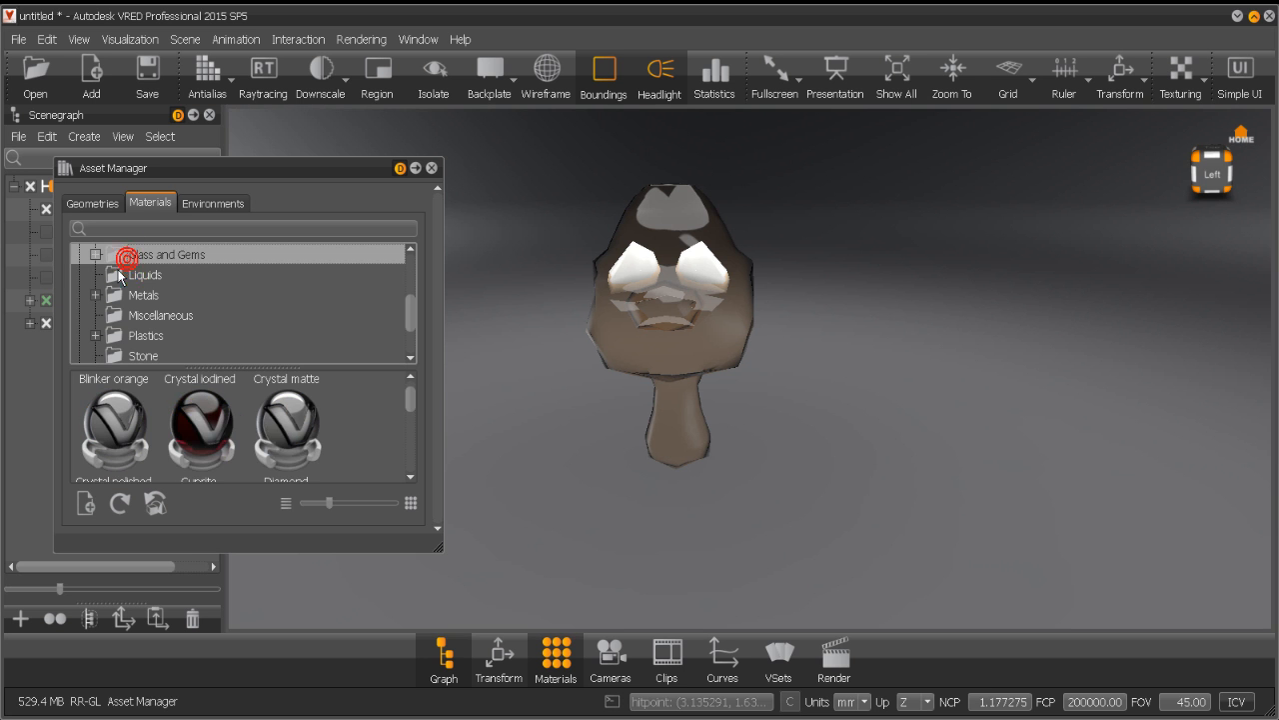
{"action": "left_click_drag", "start_coordinate": [172, 388], "coordinate": [614, 316]}
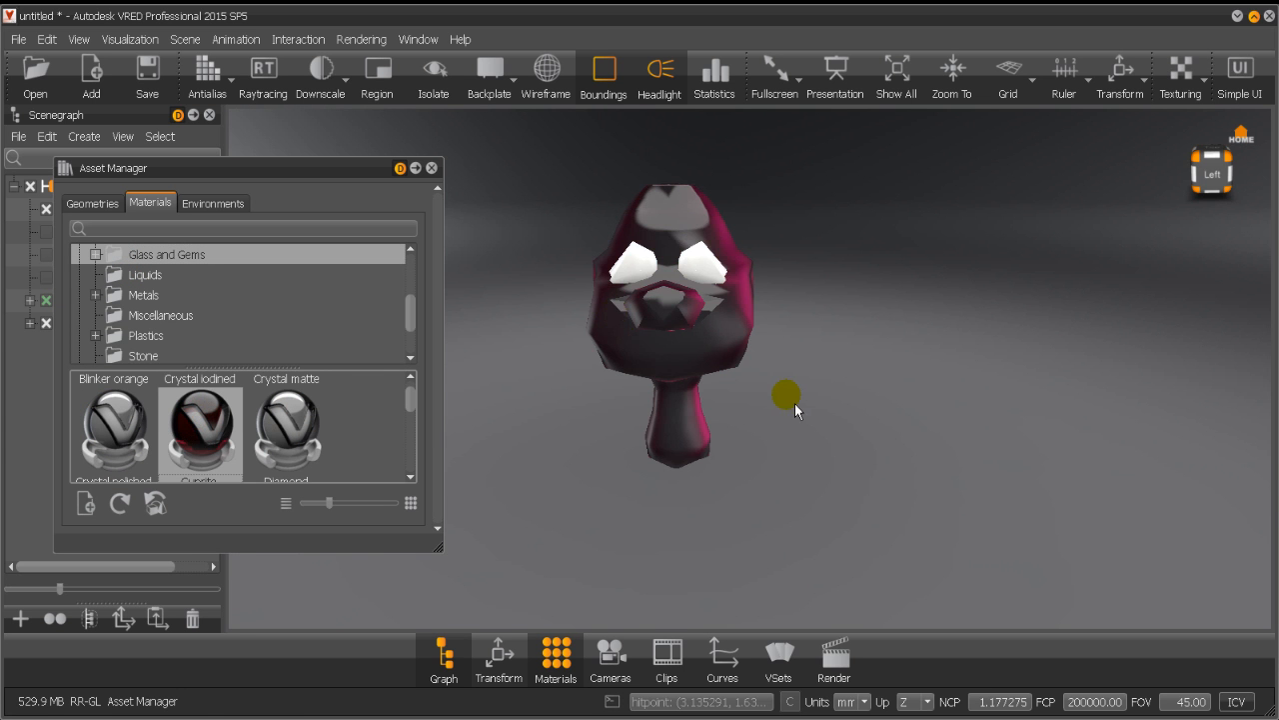
{"action": "left_click_drag", "start_coordinate": [794, 403], "coordinate": [803, 429]}
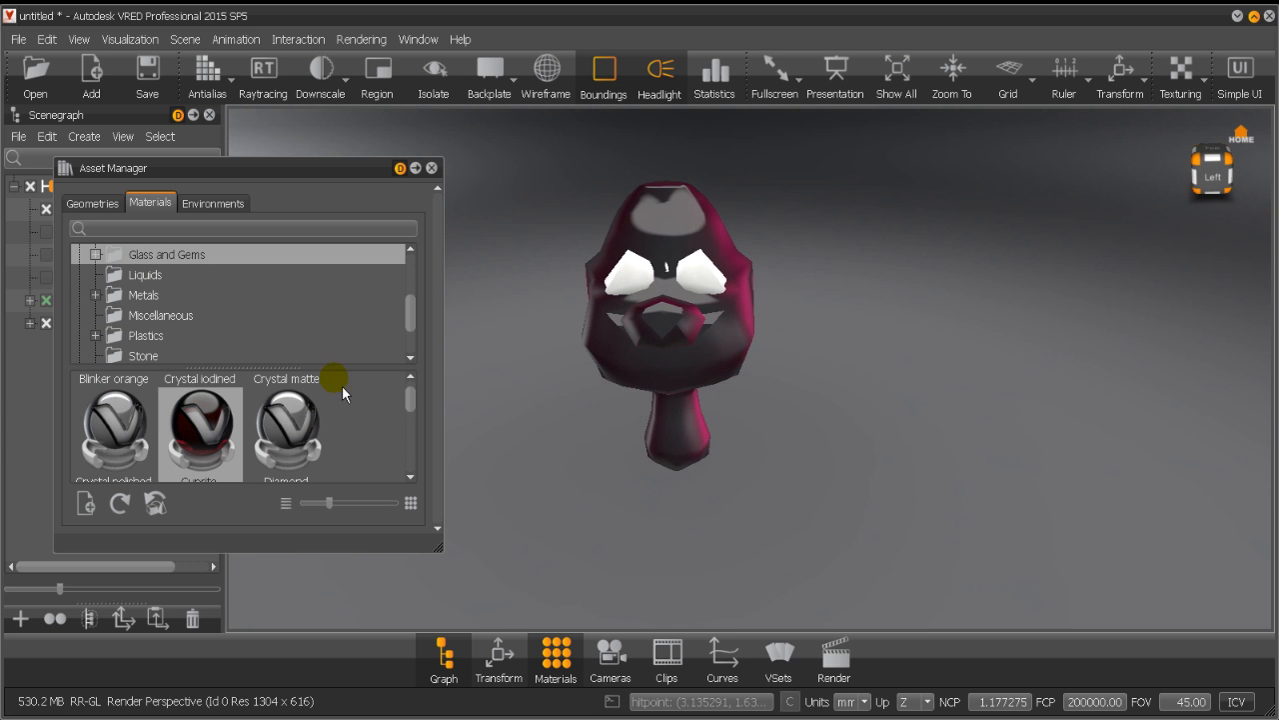
{"action": "left_click", "coordinate": [150, 357]}
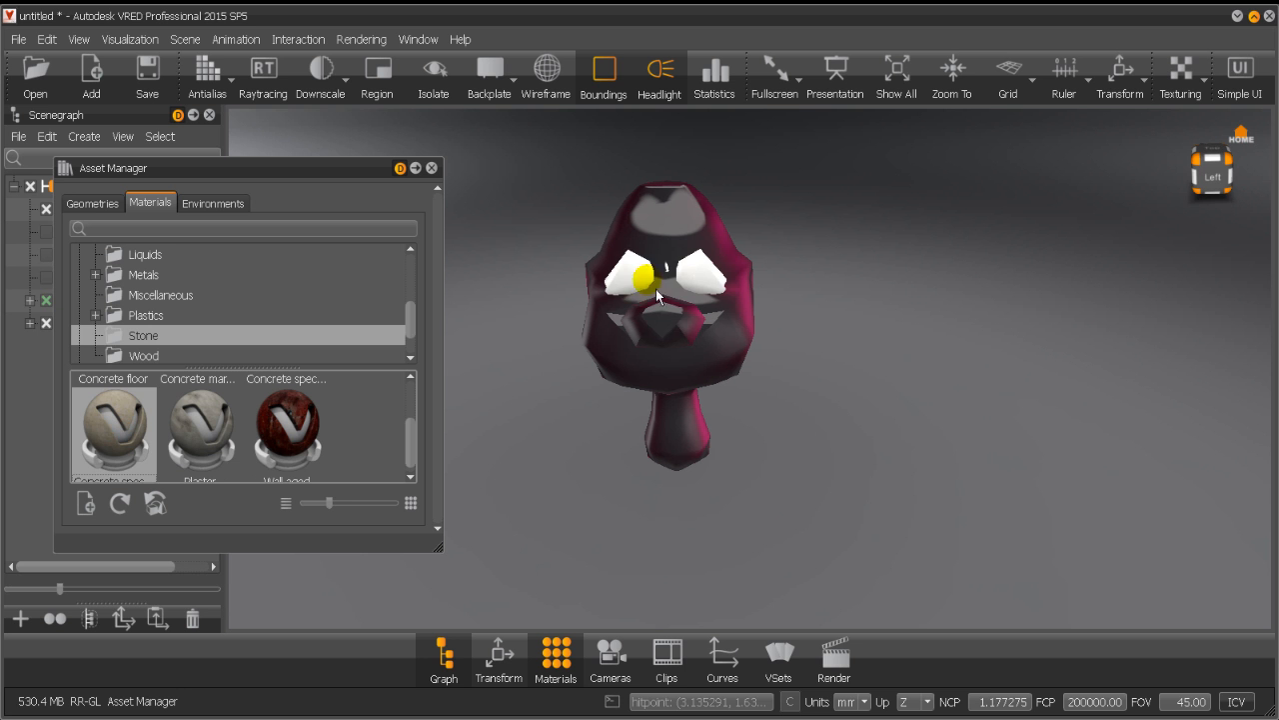
{"action": "left_click_drag", "start_coordinate": [656, 288], "coordinate": [649, 290]}
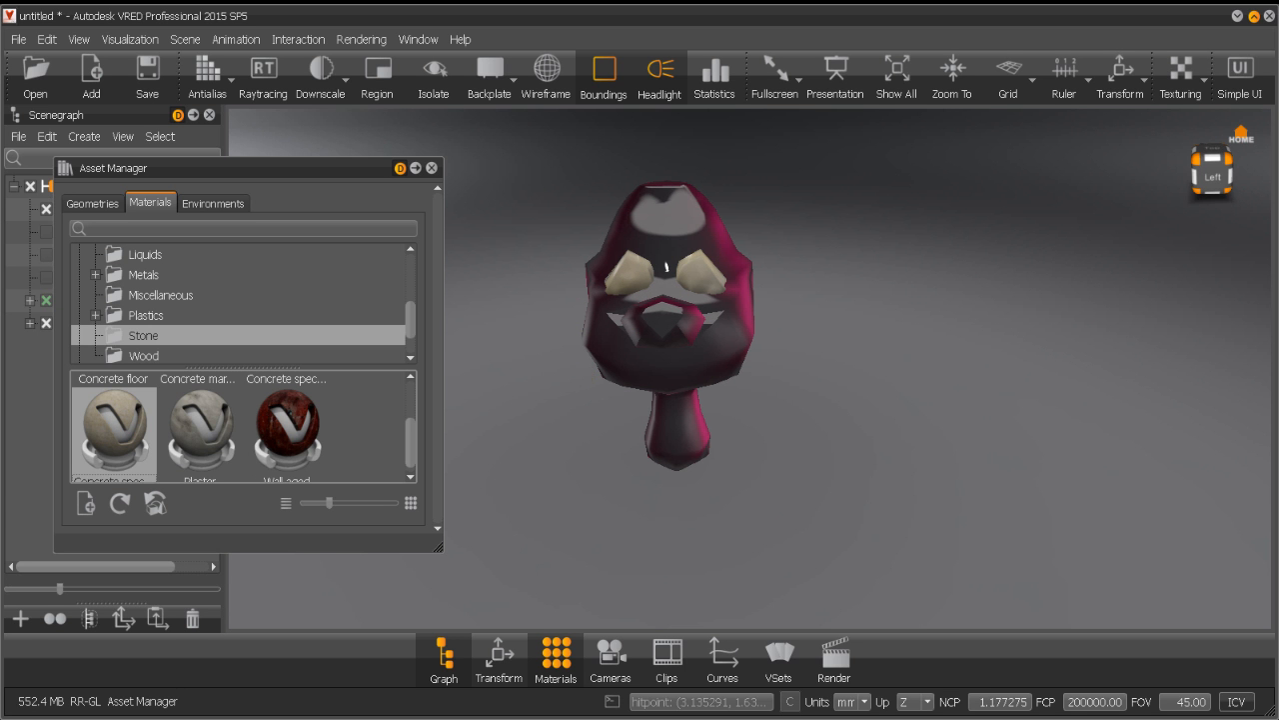
Bring the Material Editor back beside the head, select the head's Cuprite material, and unlock it for modification.
{"action": "left_click_drag", "start_coordinate": [2, 203], "coordinate": [1080, 164]}
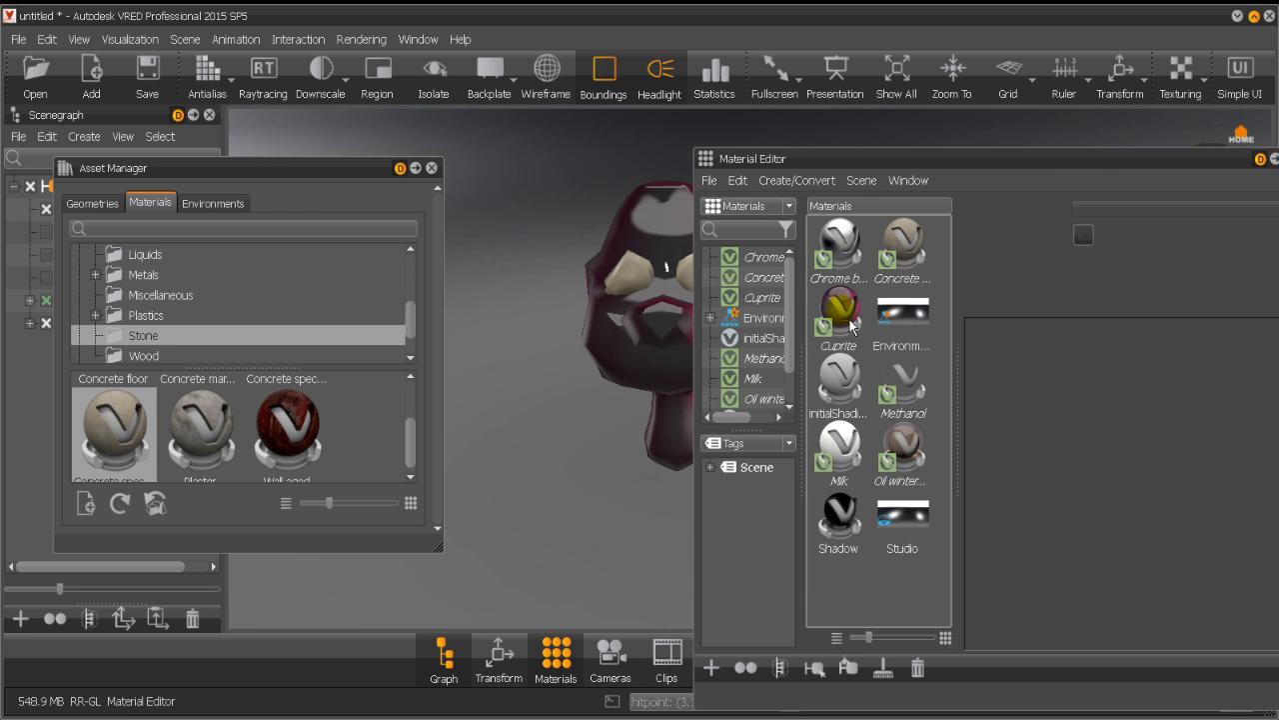
{"action": "left_click", "coordinate": [681, 235]}
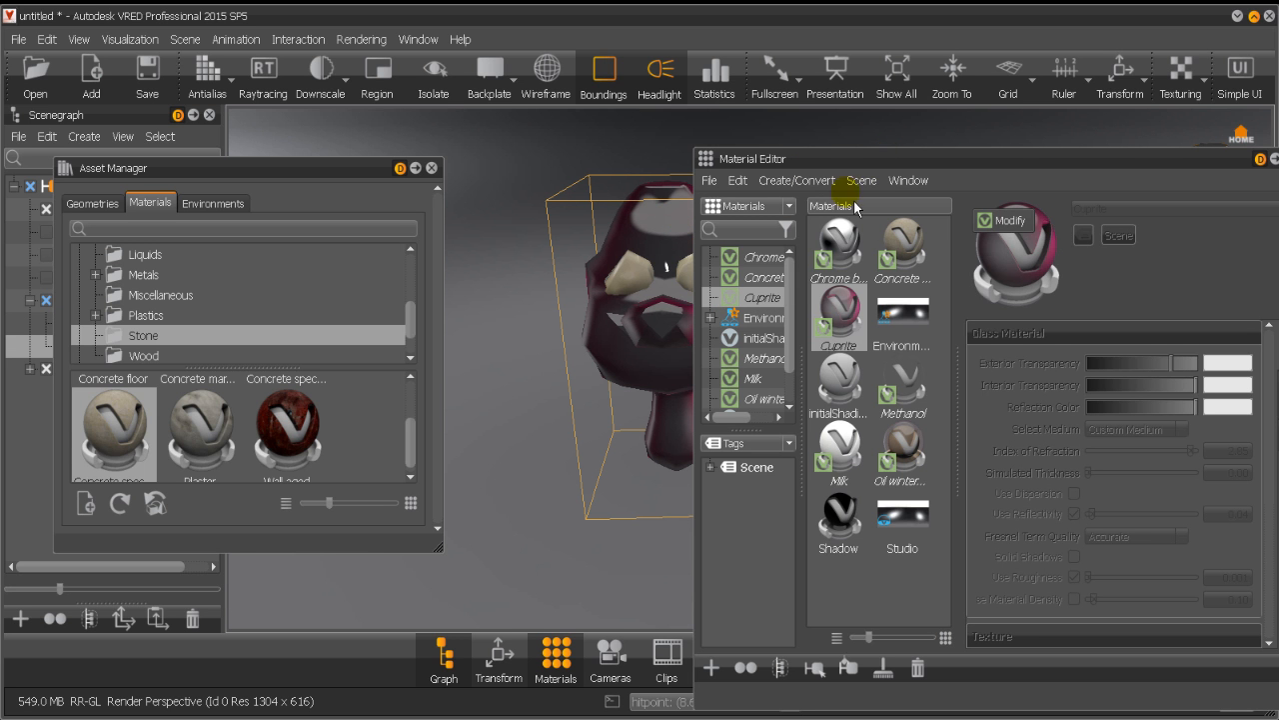
{"action": "left_click", "coordinate": [1021, 221]}
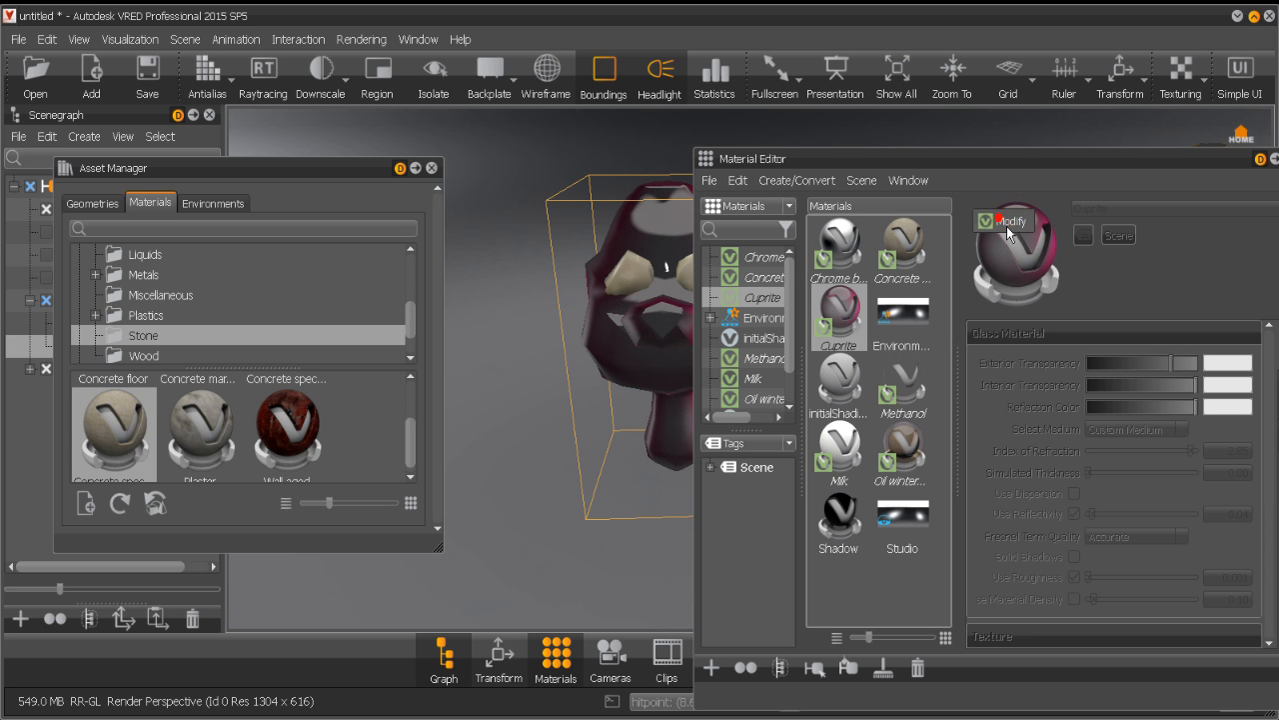
{"action": "left_click", "coordinate": [1112, 208]}
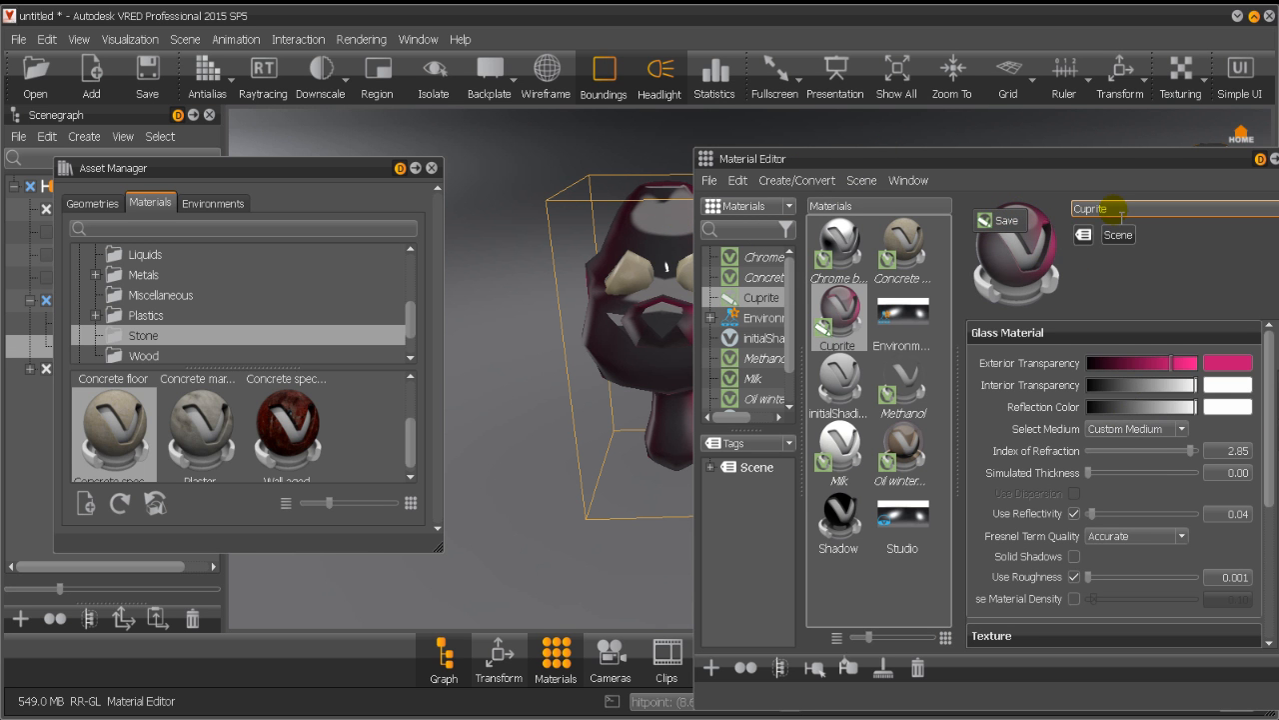
{"action": "left_click_drag", "start_coordinate": [1113, 163], "coordinate": [1056, 146]}
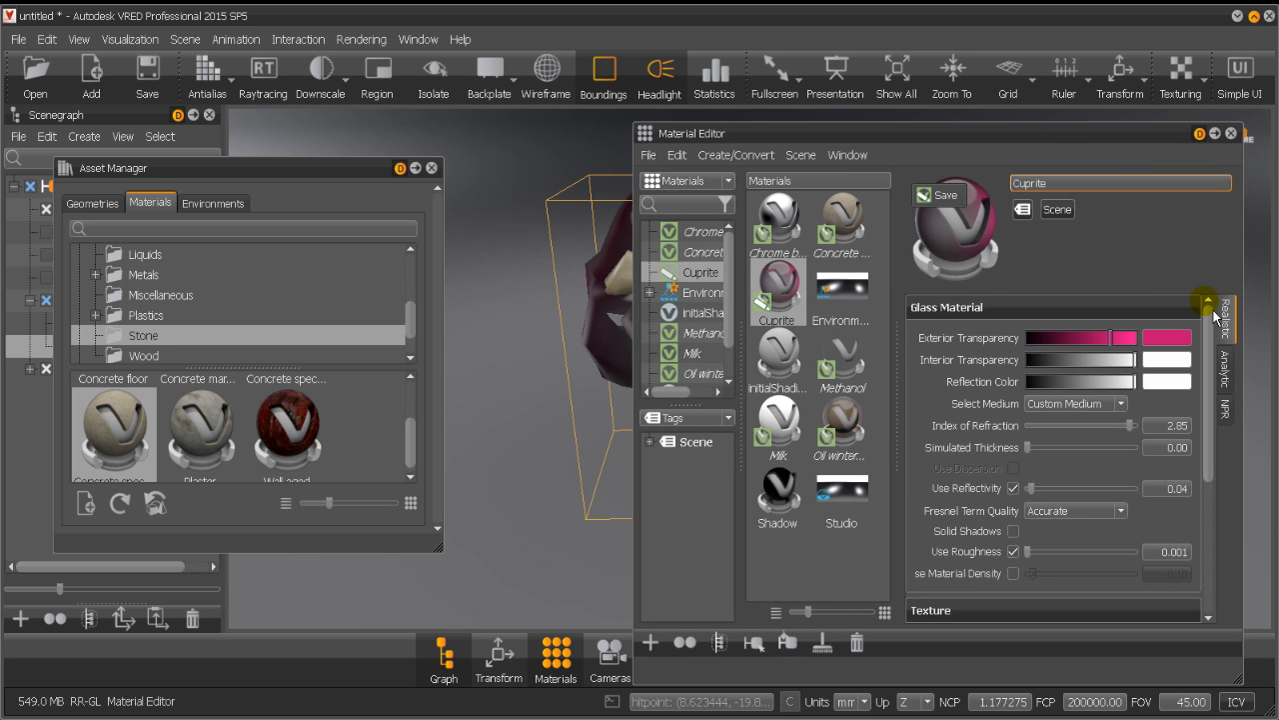
Look through Cuprite's Analytic and NPR settings, and return to its Realistic glass settings.
{"action": "left_click", "coordinate": [1236, 367]}
{"action": "left_click", "coordinate": [1236, 405]}
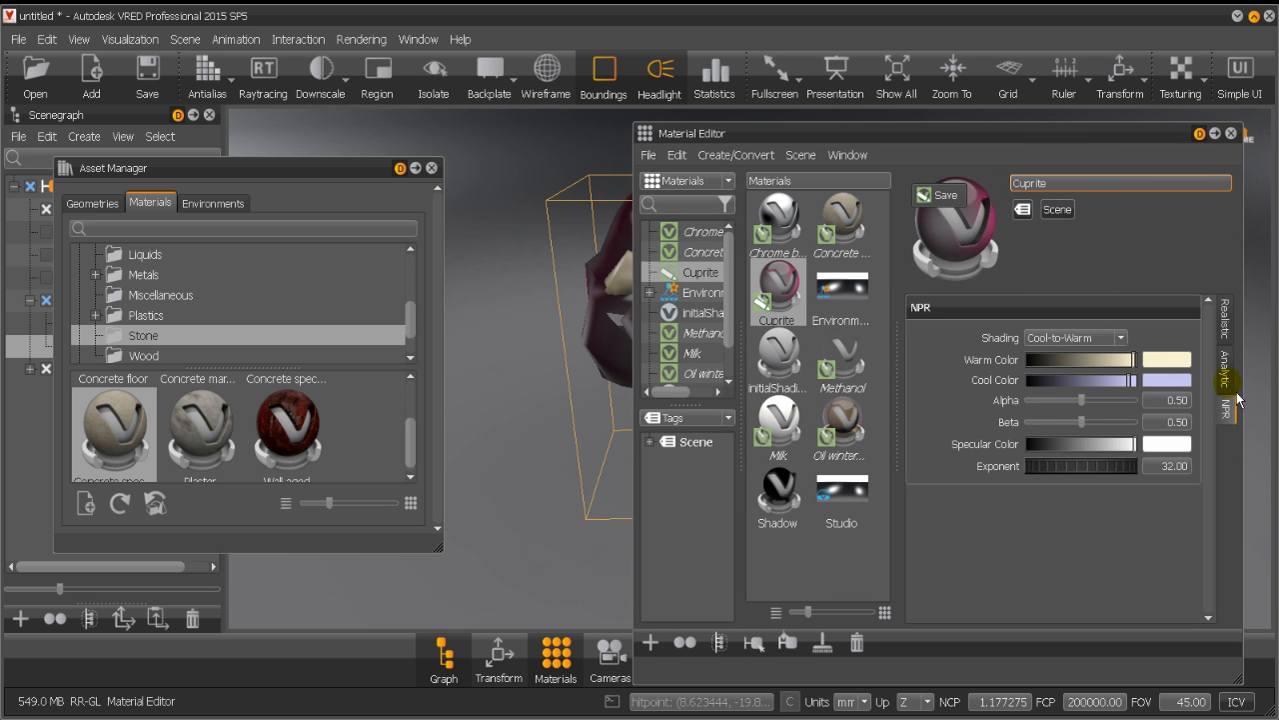
{"action": "left_click", "coordinate": [1227, 372]}
{"action": "left_click", "coordinate": [1225, 338]}
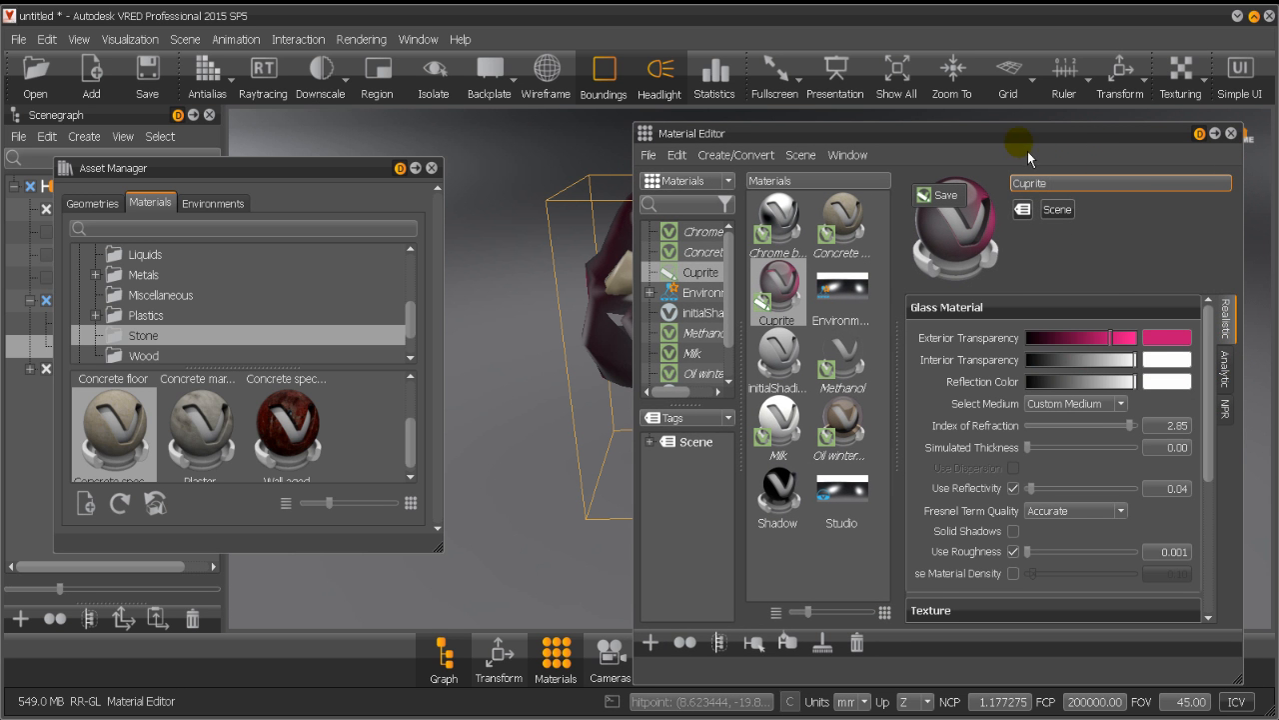
Raise Cuprite's Index of Refraction to 3.00 and choose Accurate for its Fresnel Term Quality.
{"action": "left_click_drag", "start_coordinate": [1022, 150], "coordinate": [1081, 136]}
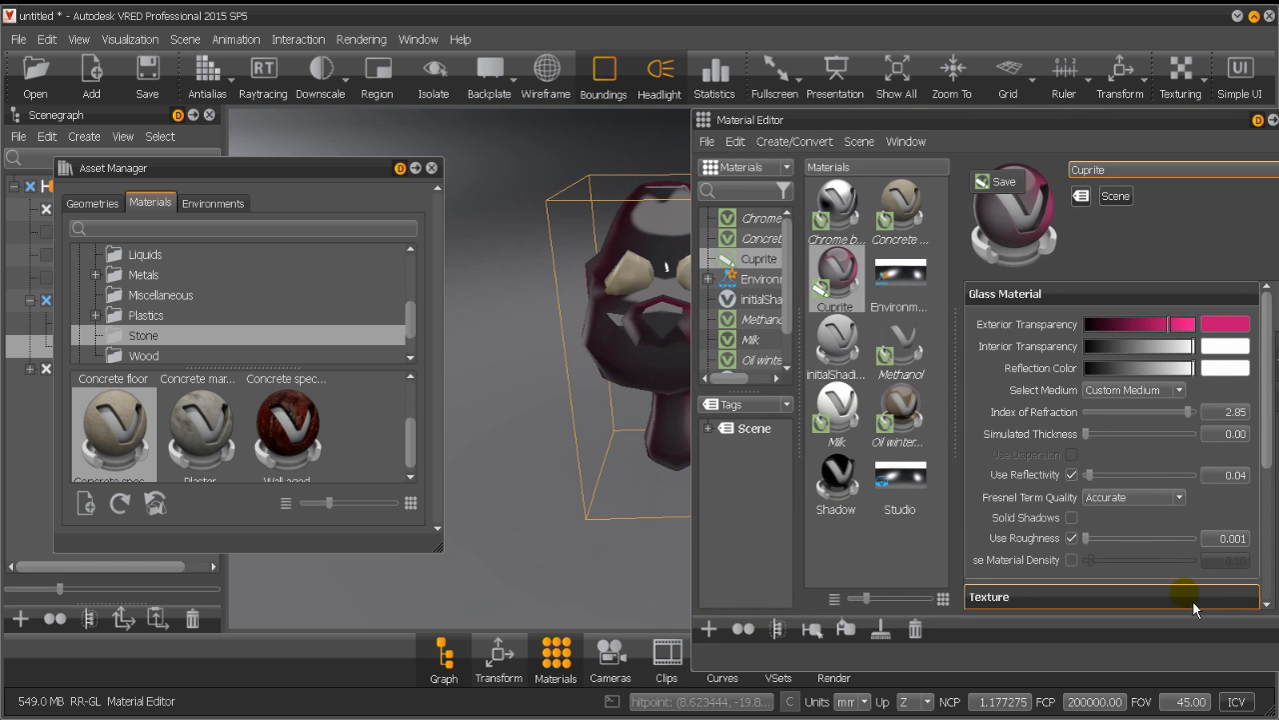
{"action": "left_click", "coordinate": [1085, 433]}
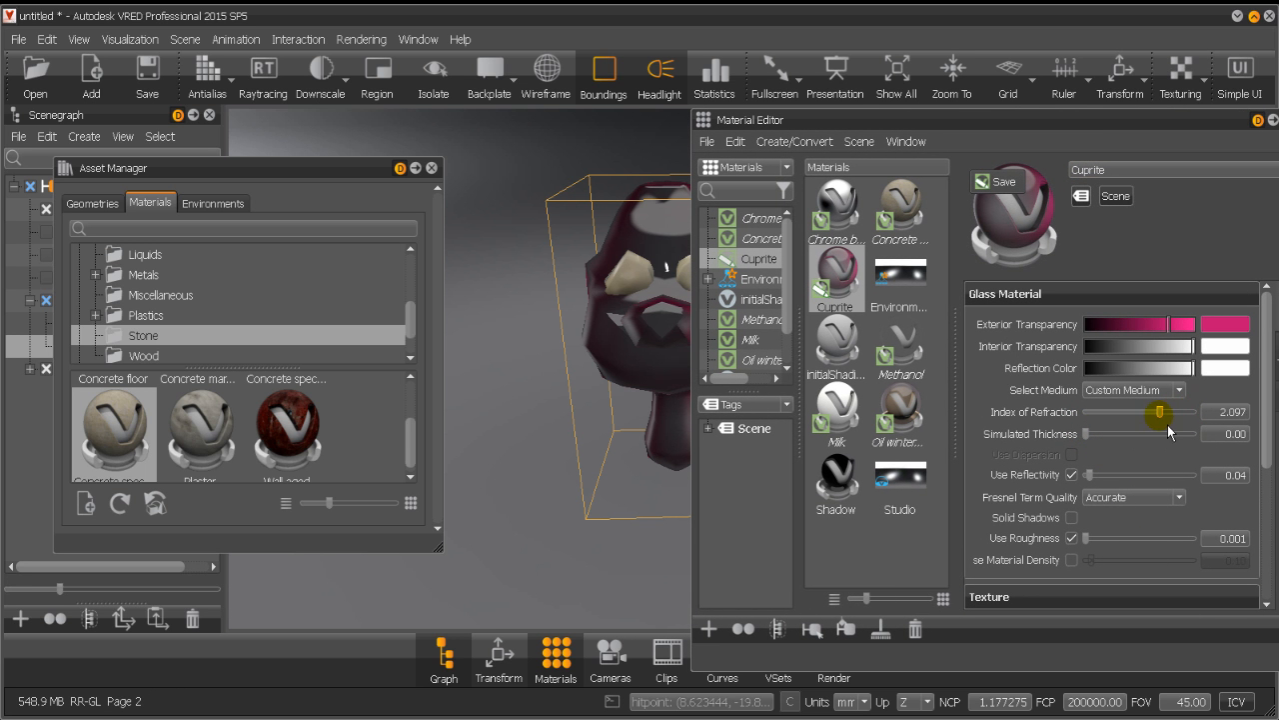
{"action": "left_click_drag", "start_coordinate": [1152, 412], "coordinate": [1209, 426]}
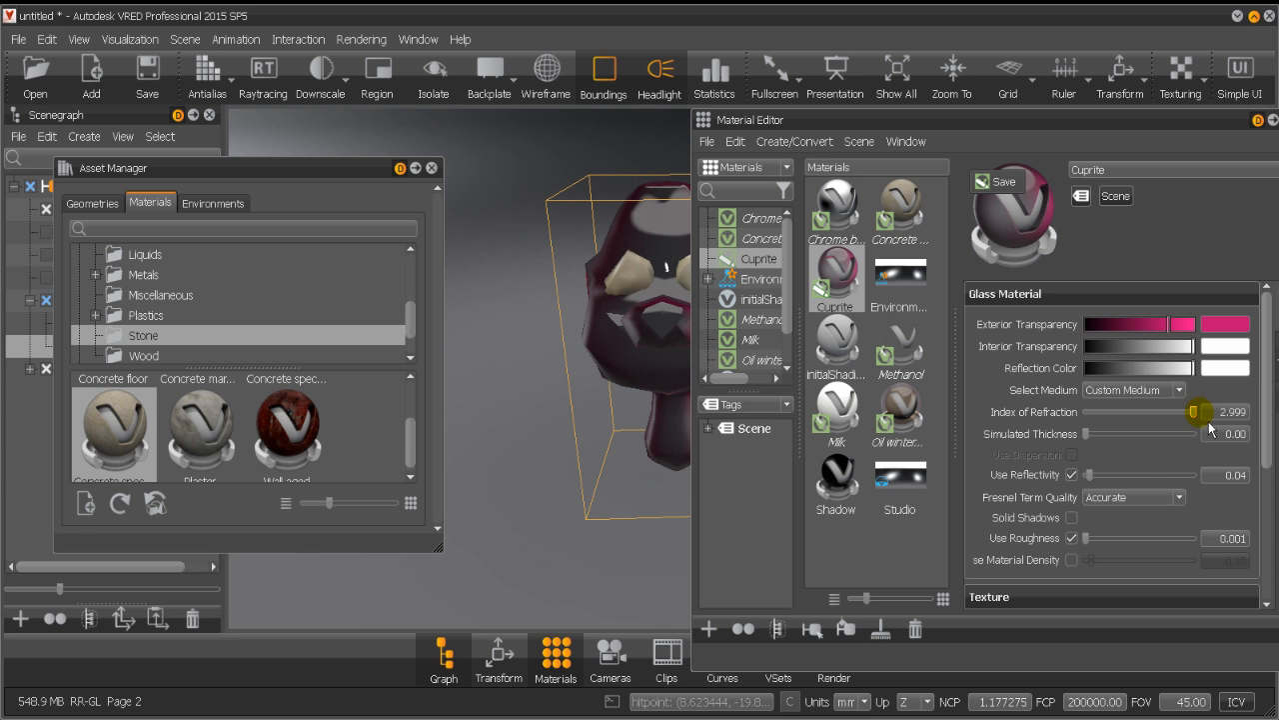
{"action": "left_click", "coordinate": [1159, 497]}
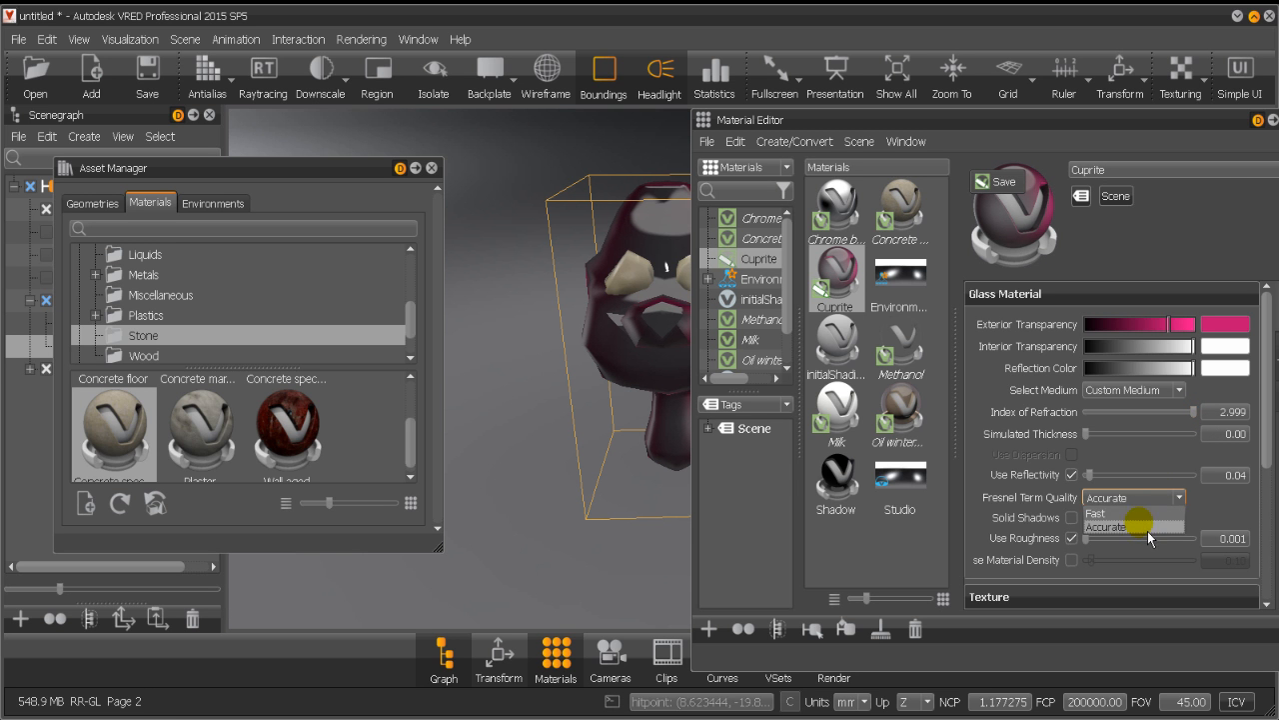
{"action": "left_click", "coordinate": [1139, 523]}
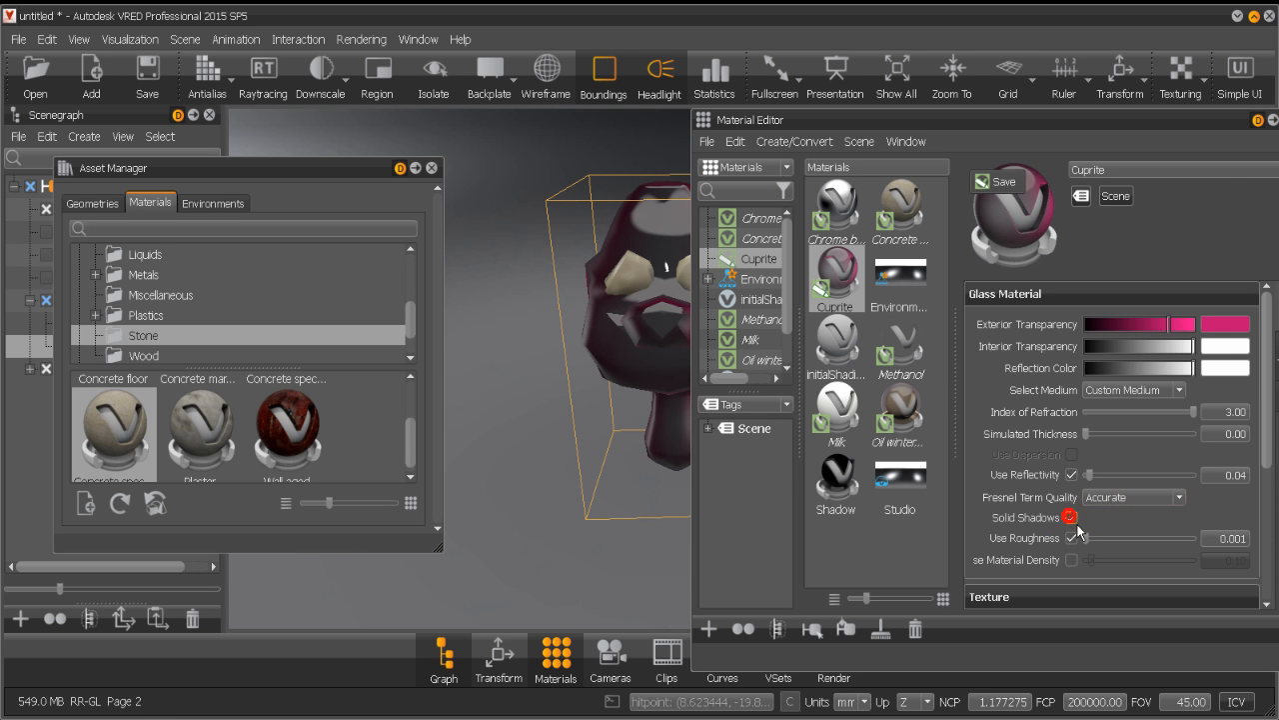
Clear the Material Editor out of view and apply Flipflop sunlight from the Carpaints Flipflop folder to the head.
{"action": "left_click_drag", "start_coordinate": [1206, 125], "coordinate": [0, 239]}
{"action": "left_click", "coordinate": [140, 254]}
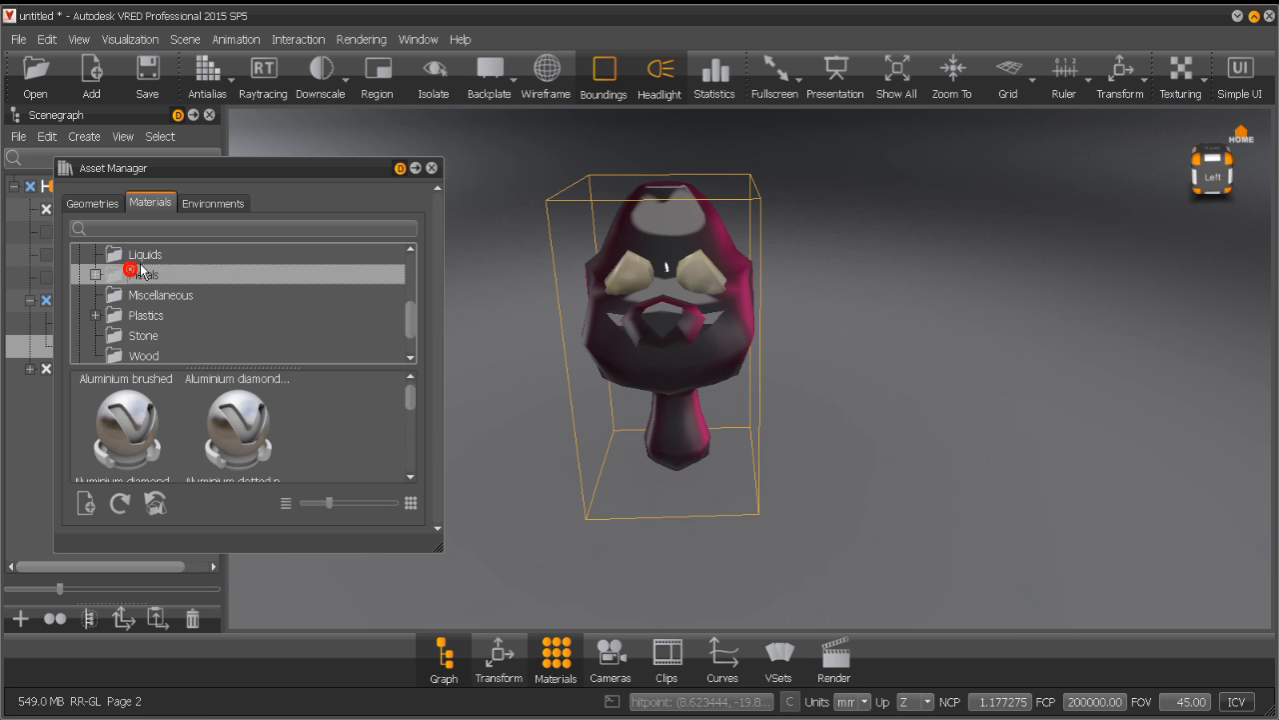
{"action": "scroll", "coordinate": [146, 287], "scroll_direction": "up", "scroll_amount": 3}
{"action": "scroll", "coordinate": [146, 287], "scroll_direction": "up", "scroll_amount": 1}
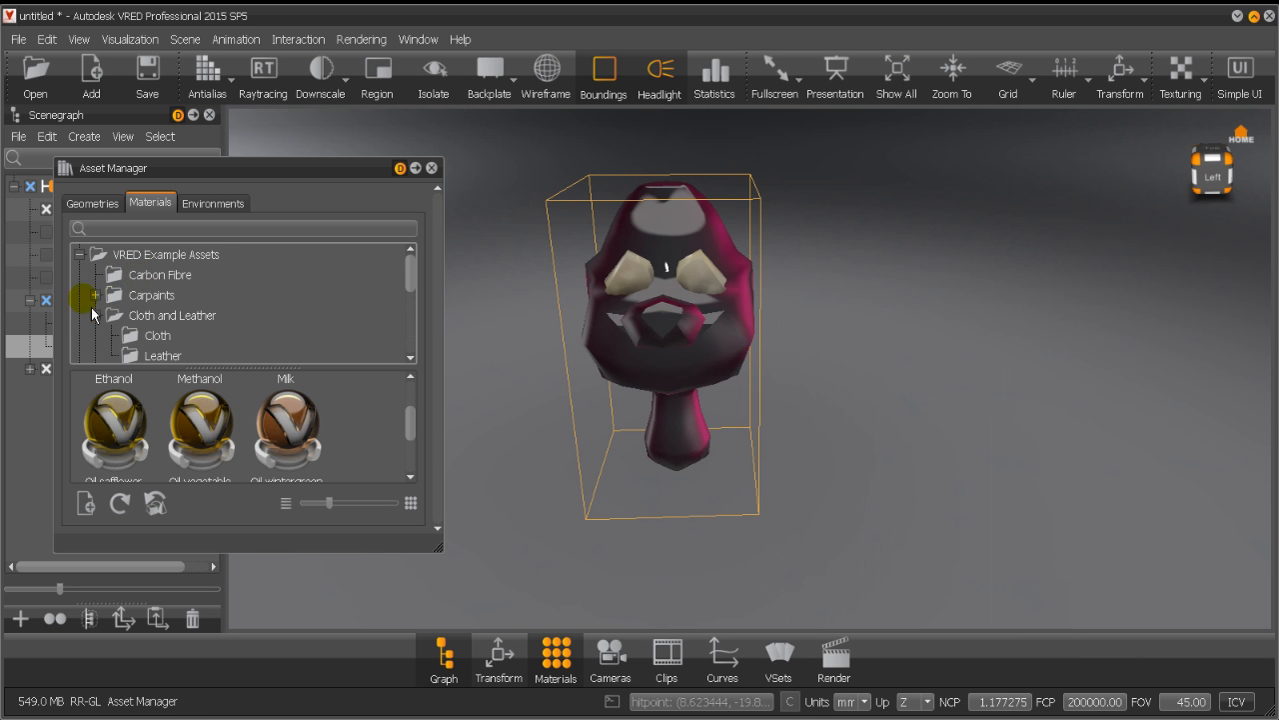
{"action": "left_click", "coordinate": [95, 315]}
{"action": "left_click", "coordinate": [95, 295]}
{"action": "left_click", "coordinate": [150, 314]}
{"action": "scroll", "coordinate": [150, 318], "scroll_direction": "down", "scroll_amount": 3}
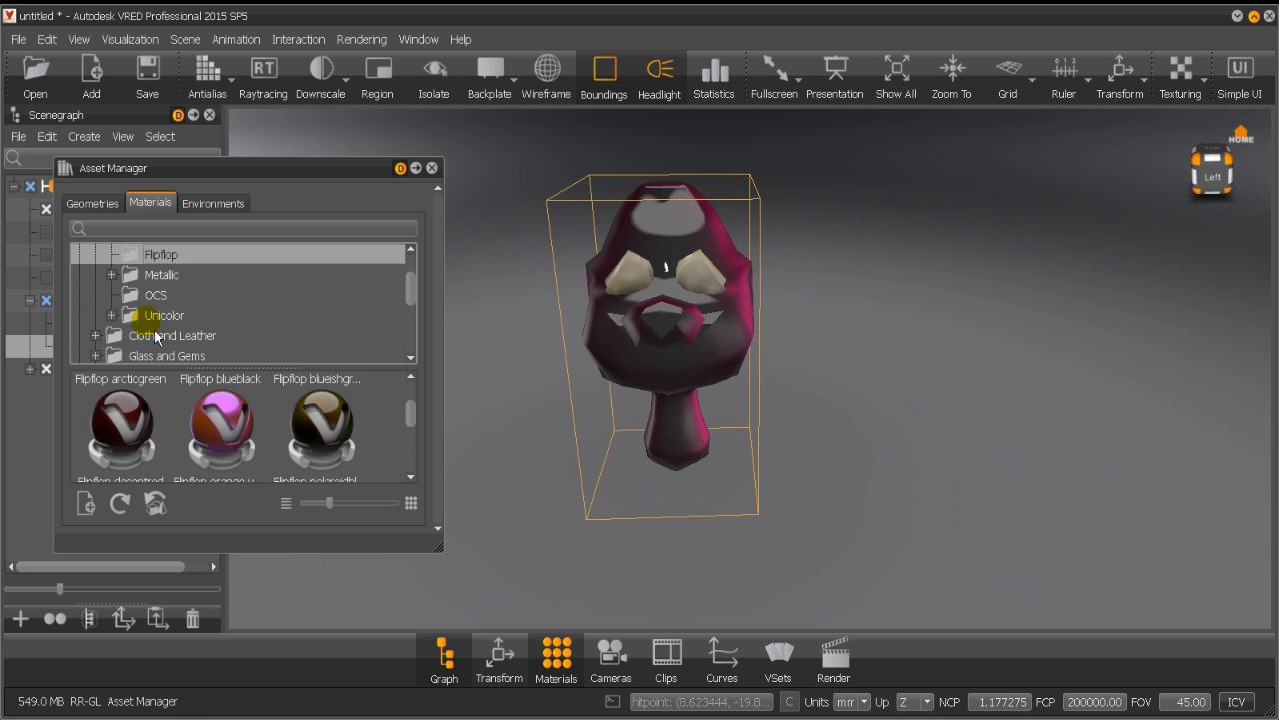
{"action": "scroll", "coordinate": [238, 408], "scroll_direction": "down", "scroll_amount": 3}
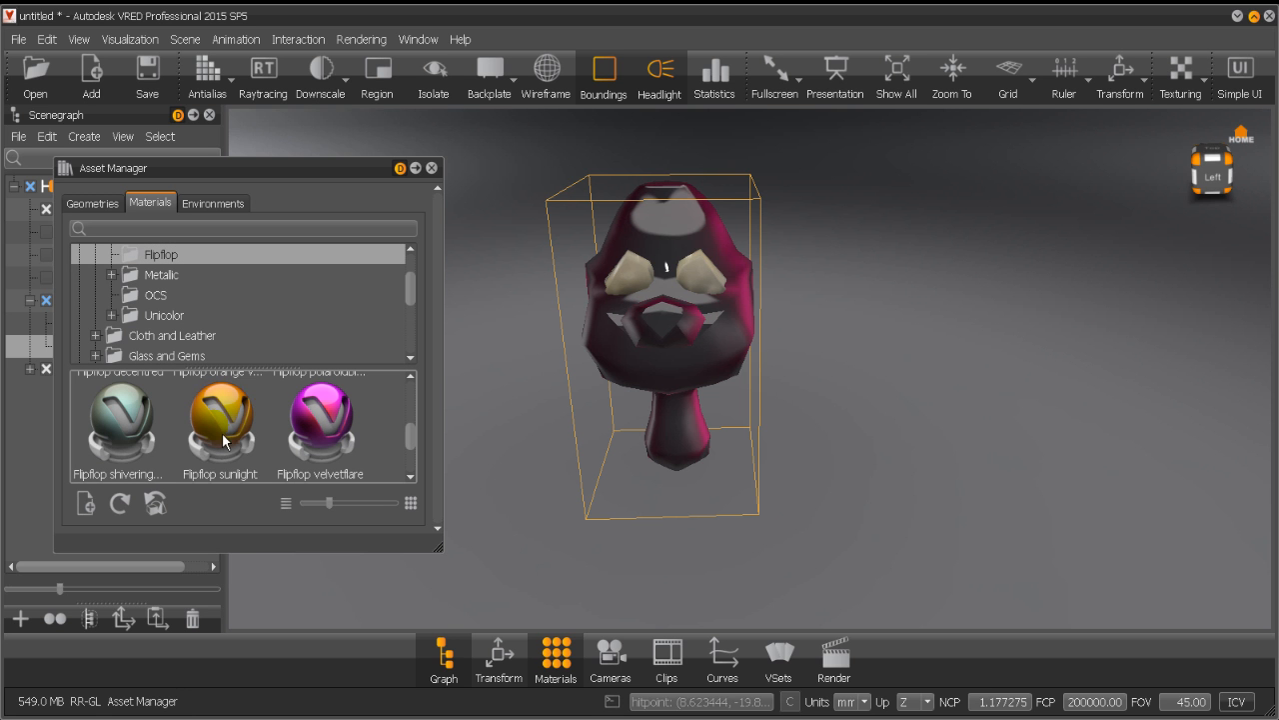
{"action": "left_click_drag", "start_coordinate": [221, 417], "coordinate": [658, 365]}
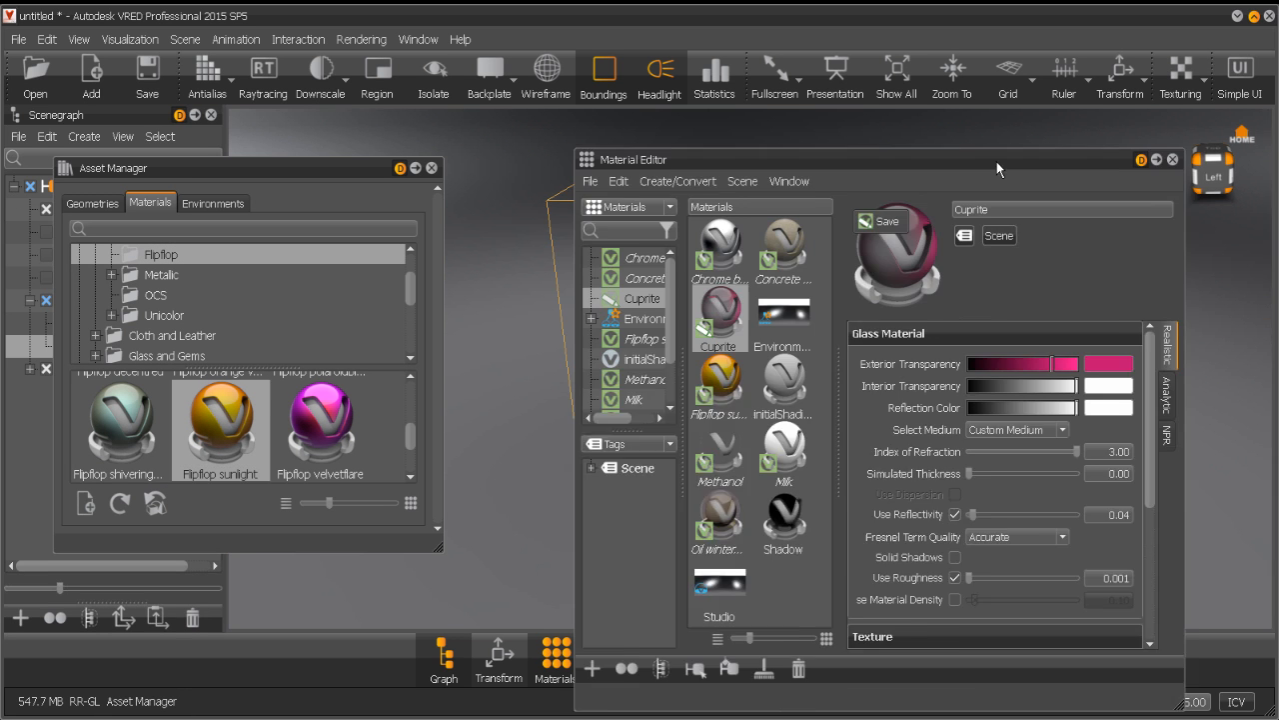
Bring the Material Editor back beside the head, select the Flipflop sunlight material, and unlock it for modification.
{"action": "left_click_drag", "start_coordinate": [975, 158], "coordinate": [1085, 161]}
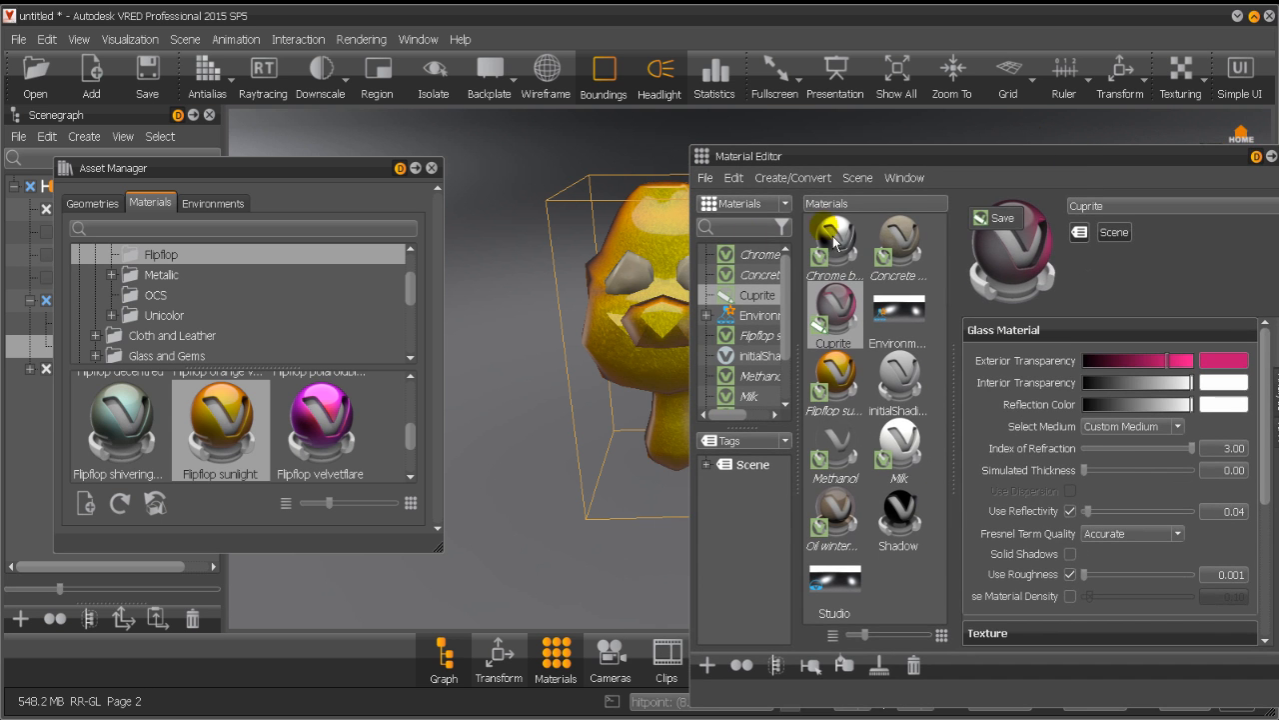
{"action": "left_click_drag", "start_coordinate": [835, 240], "coordinate": [1046, 228]}
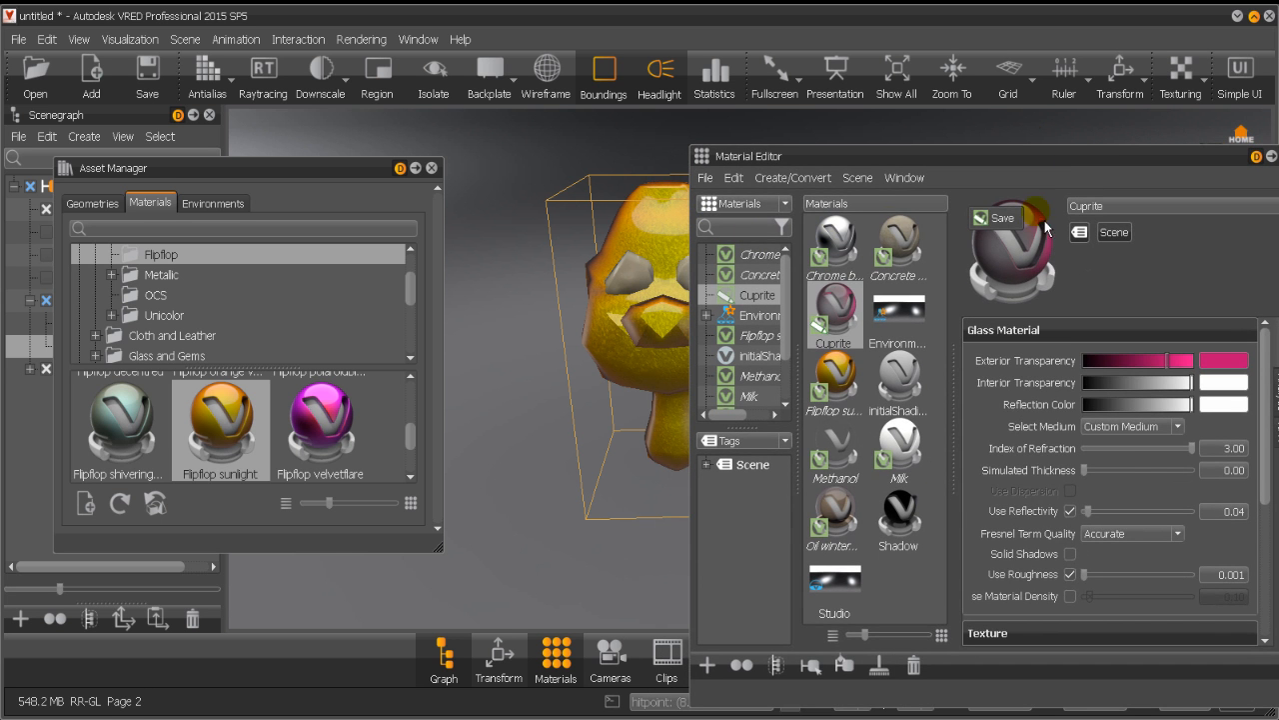
{"action": "left_click", "coordinate": [851, 392]}
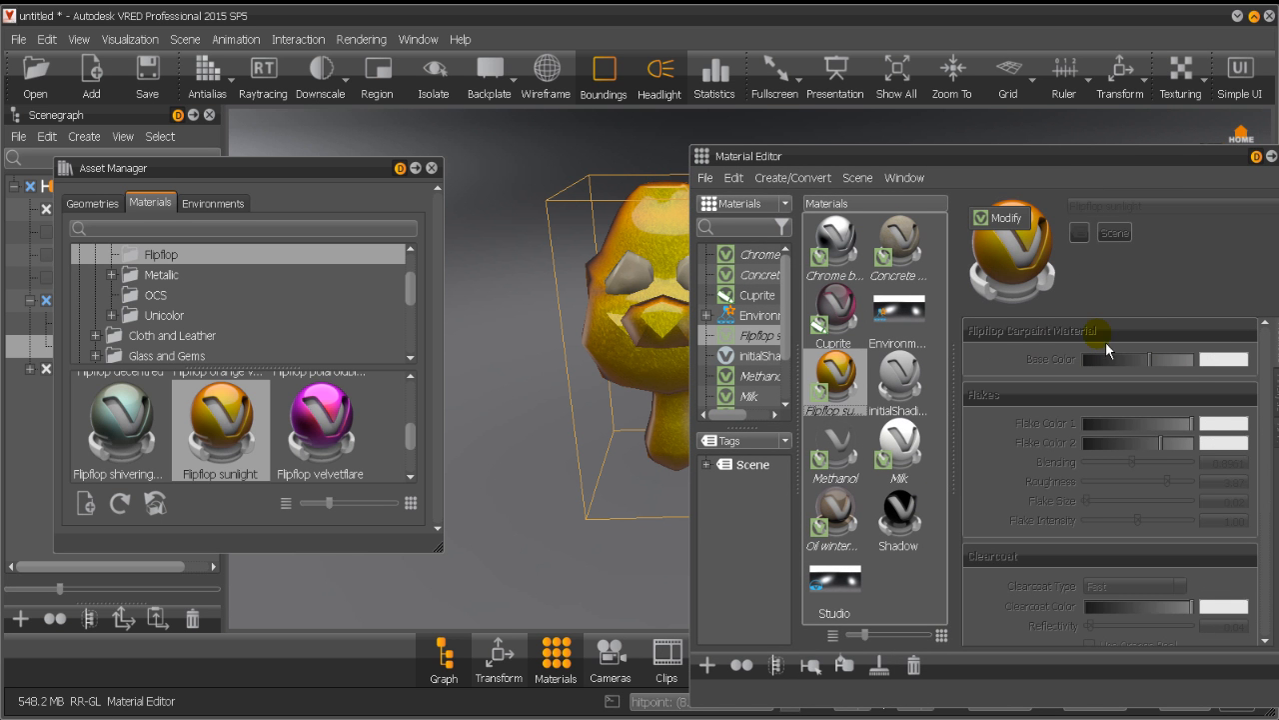
{"action": "left_click", "coordinate": [1005, 219]}
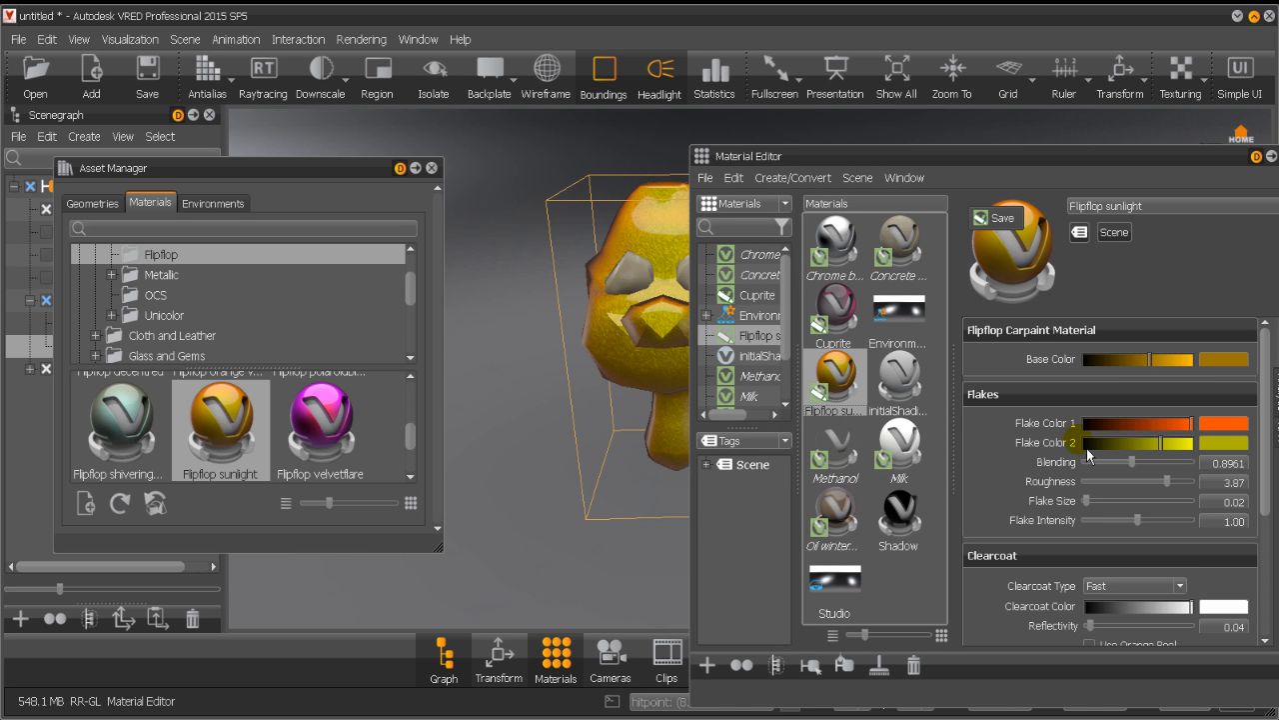
Adjust Flipflop sunlight's flakes to a size of 0.0149, a roughness of 3.93, and a blending of about 0.637.
{"action": "mouse_move", "coordinate": [1092, 512]}
{"action": "left_mouse_down"}
{"action": "mouse_move", "coordinate": [1154, 521]}
{"action": "mouse_move", "coordinate": [1093, 524]}
{"action": "left_mouse_up"}
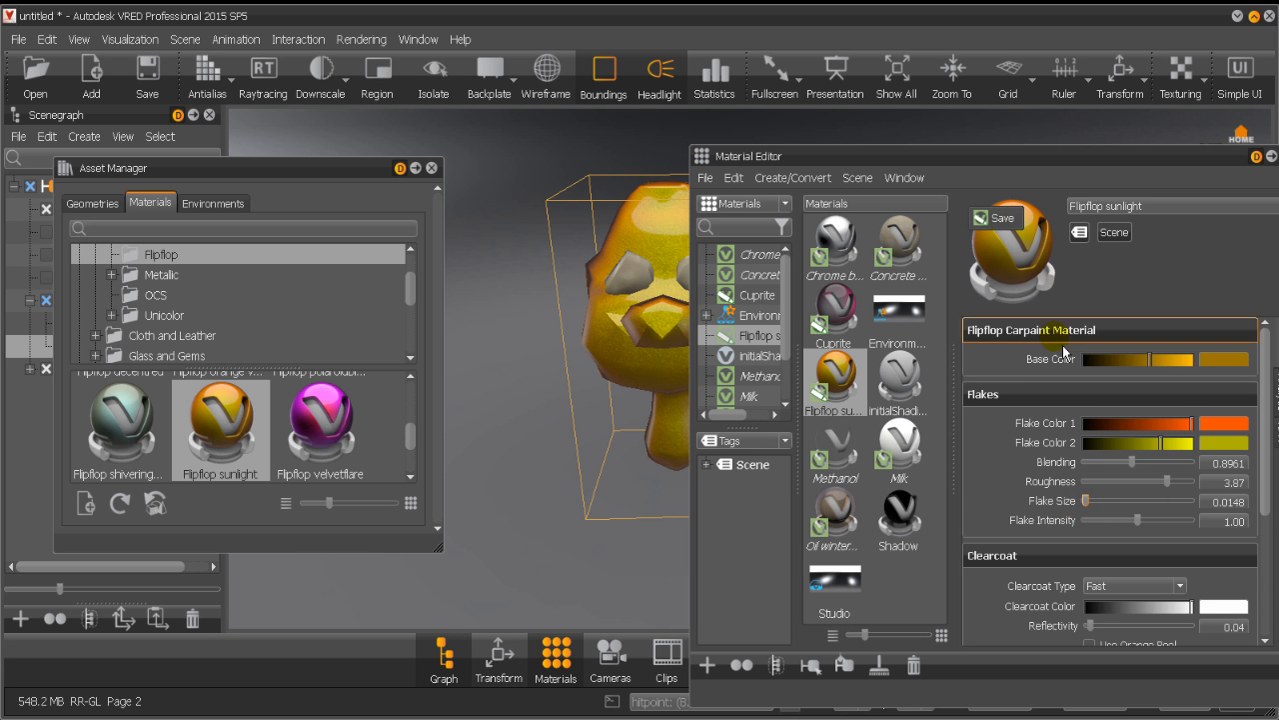
{"action": "mouse_move", "coordinate": [906, 171]}
{"action": "left_mouse_down"}
{"action": "mouse_move", "coordinate": [948, 155]}
{"action": "mouse_move", "coordinate": [922, 152]}
{"action": "left_mouse_up"}
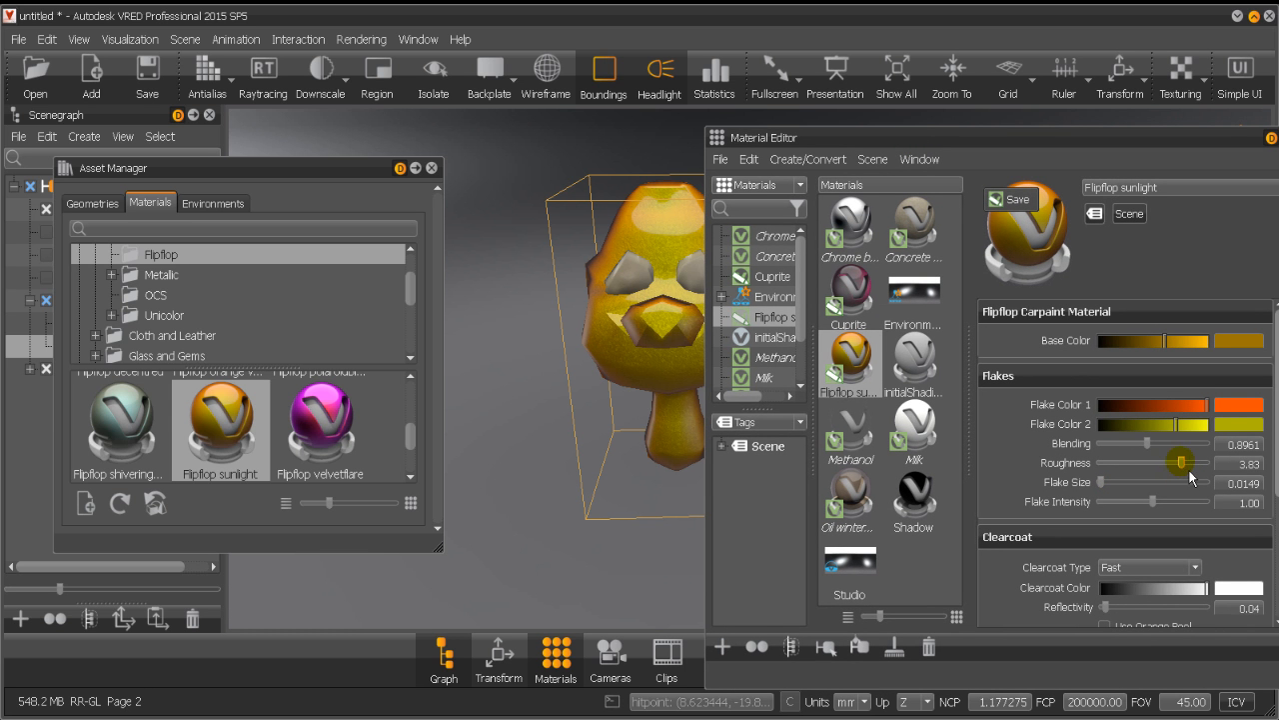
{"action": "left_click_drag", "start_coordinate": [1184, 478], "coordinate": [1148, 469]}
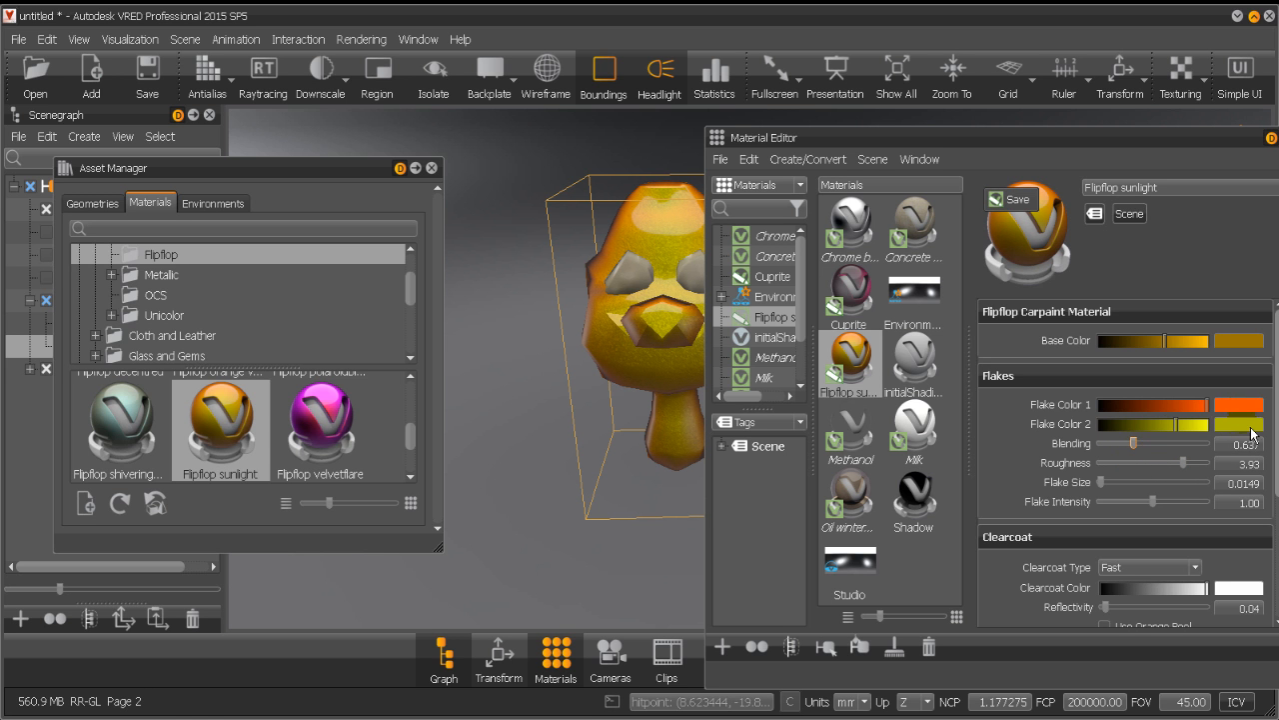
Change Flipflop sunlight's Base Color to a light blue with red 0.237, green 0.596, and blue 0.867.
{"action": "left_click", "coordinate": [1237, 338]}
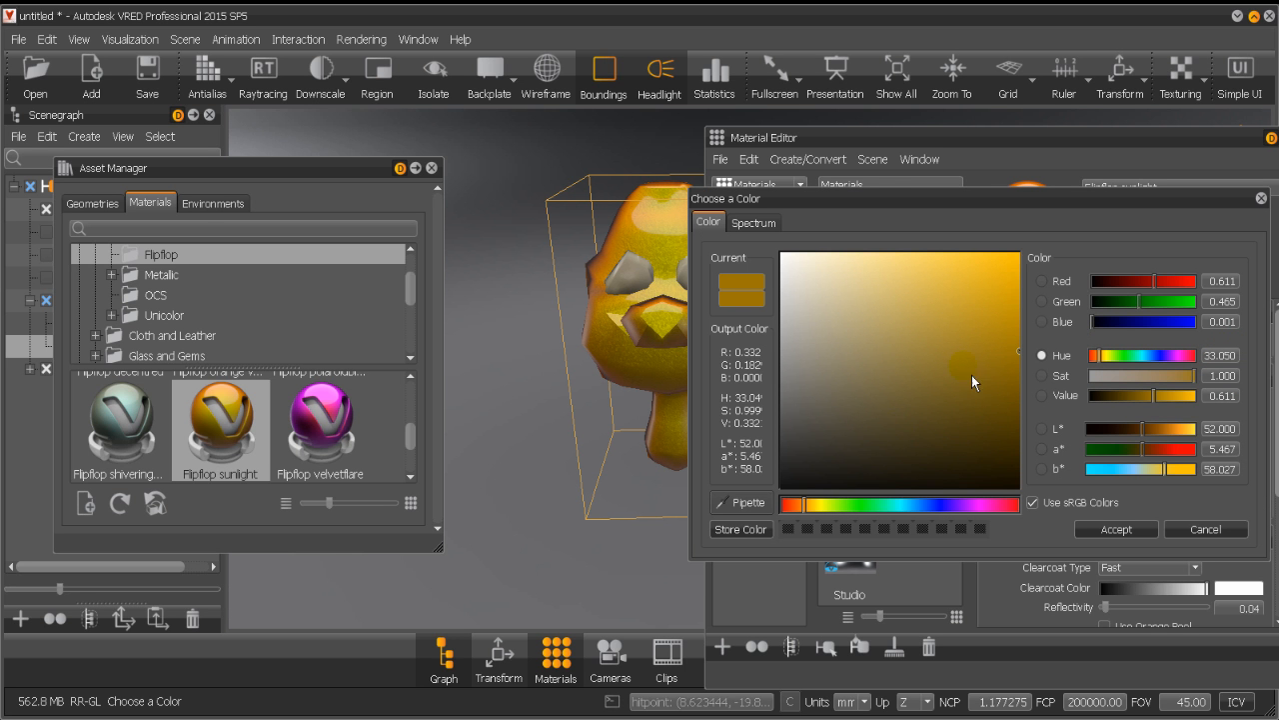
{"action": "left_click_drag", "start_coordinate": [894, 507], "coordinate": [924, 506]}
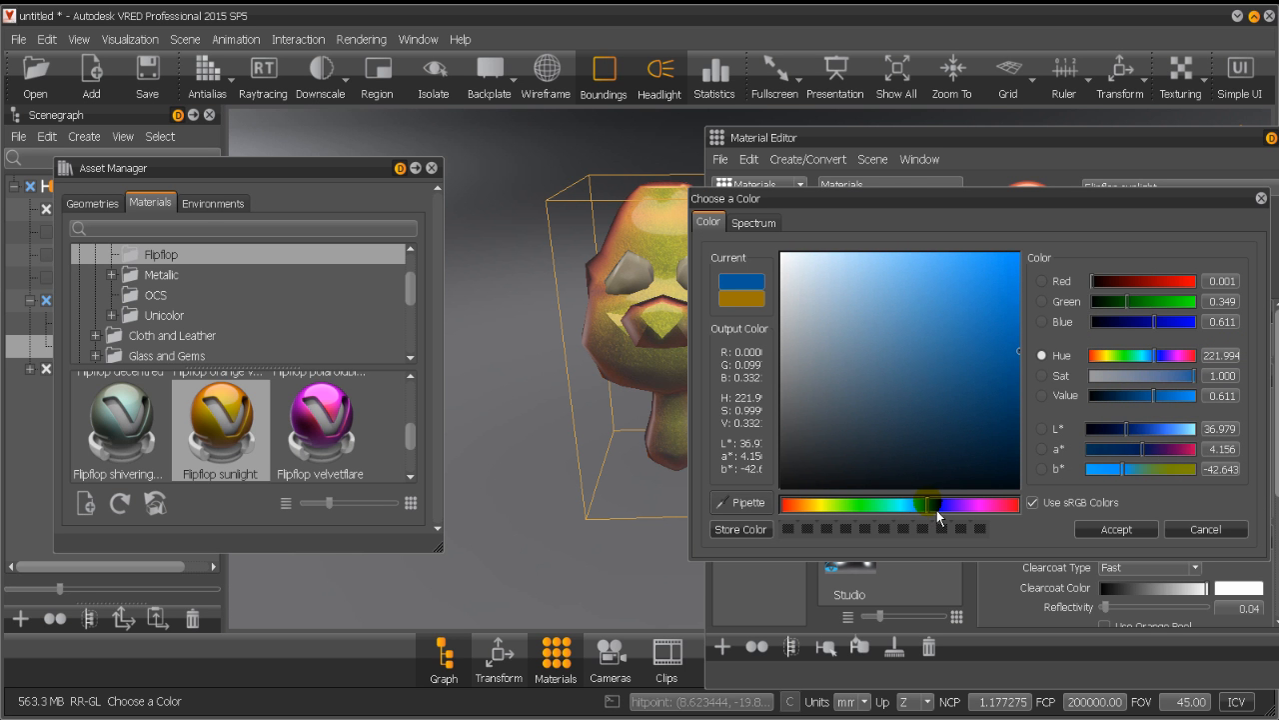
{"action": "left_click", "coordinate": [943, 320]}
{"action": "left_click", "coordinate": [955, 286]}
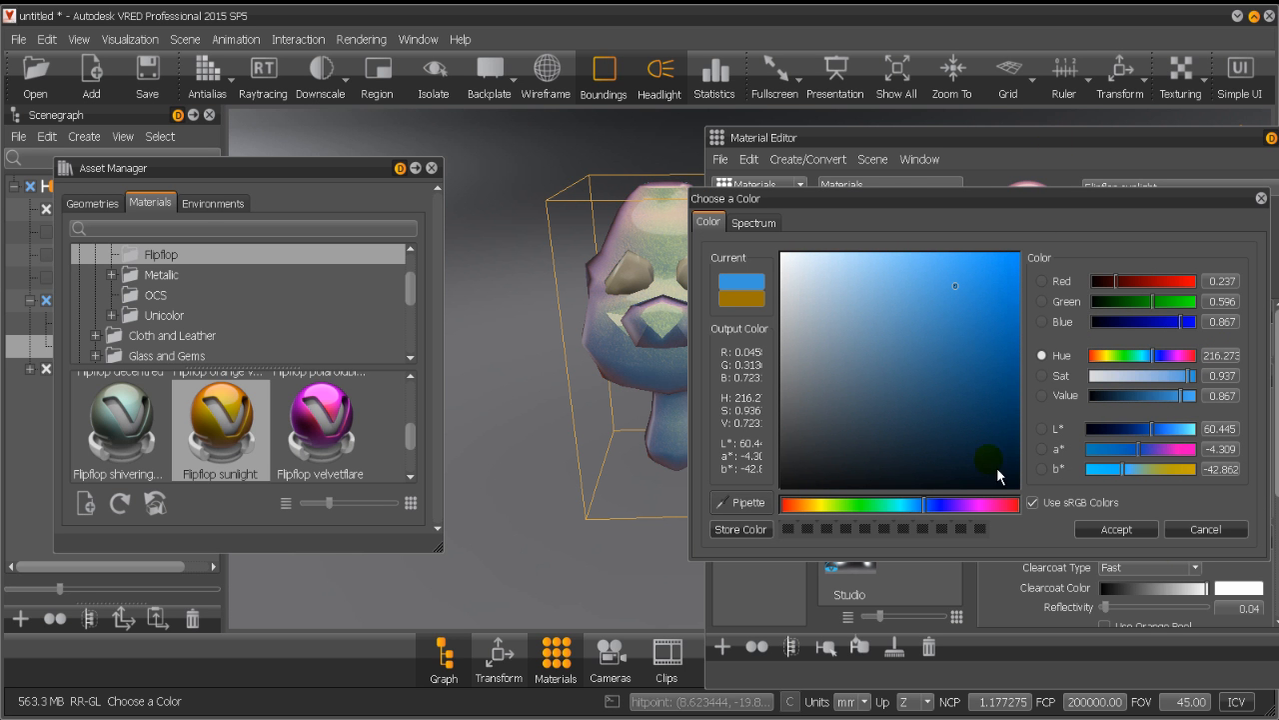
{"action": "left_click", "coordinate": [1152, 533]}
Change Flipflop sunlight's Flake Color 1 to a muted medium blue.
{"action": "left_click", "coordinate": [1253, 408]}
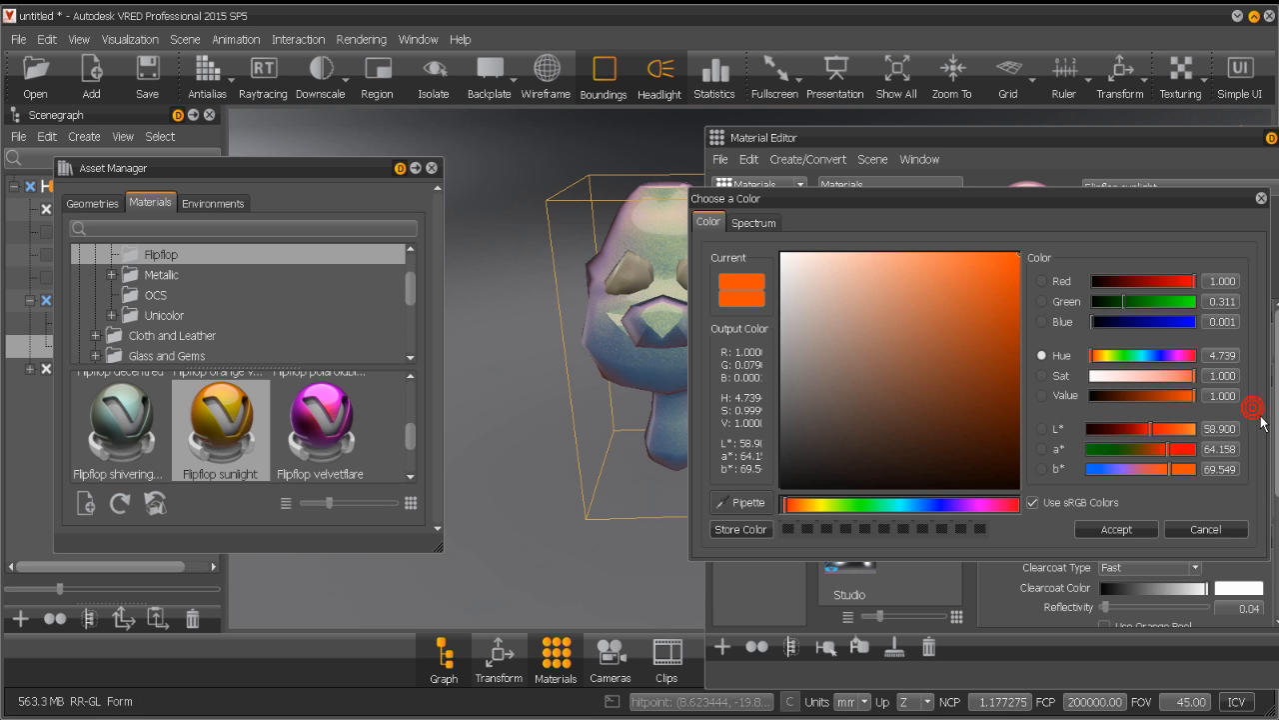
{"action": "left_click", "coordinate": [930, 512]}
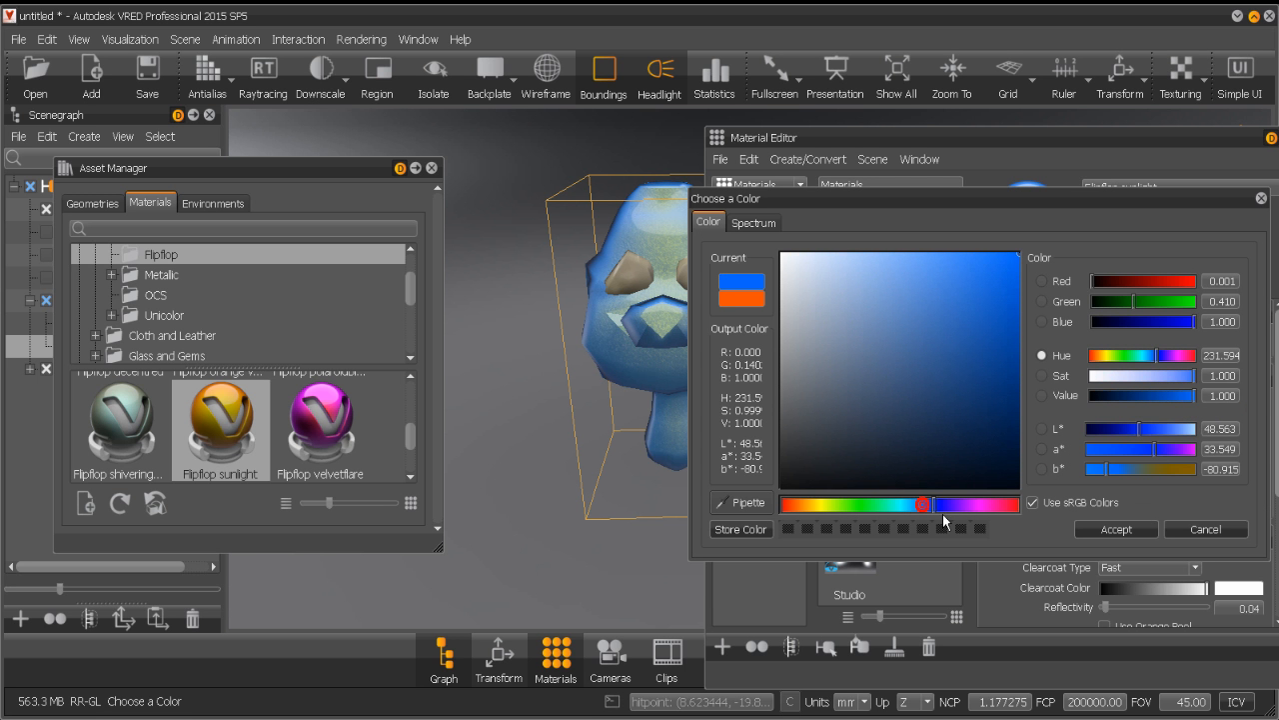
{"action": "mouse_move", "coordinate": [921, 426]}
{"action": "left_mouse_down"}
{"action": "mouse_move", "coordinate": [901, 341]}
{"action": "mouse_move", "coordinate": [883, 322]}
{"action": "left_mouse_up"}
{"action": "left_click", "coordinate": [1117, 529]}
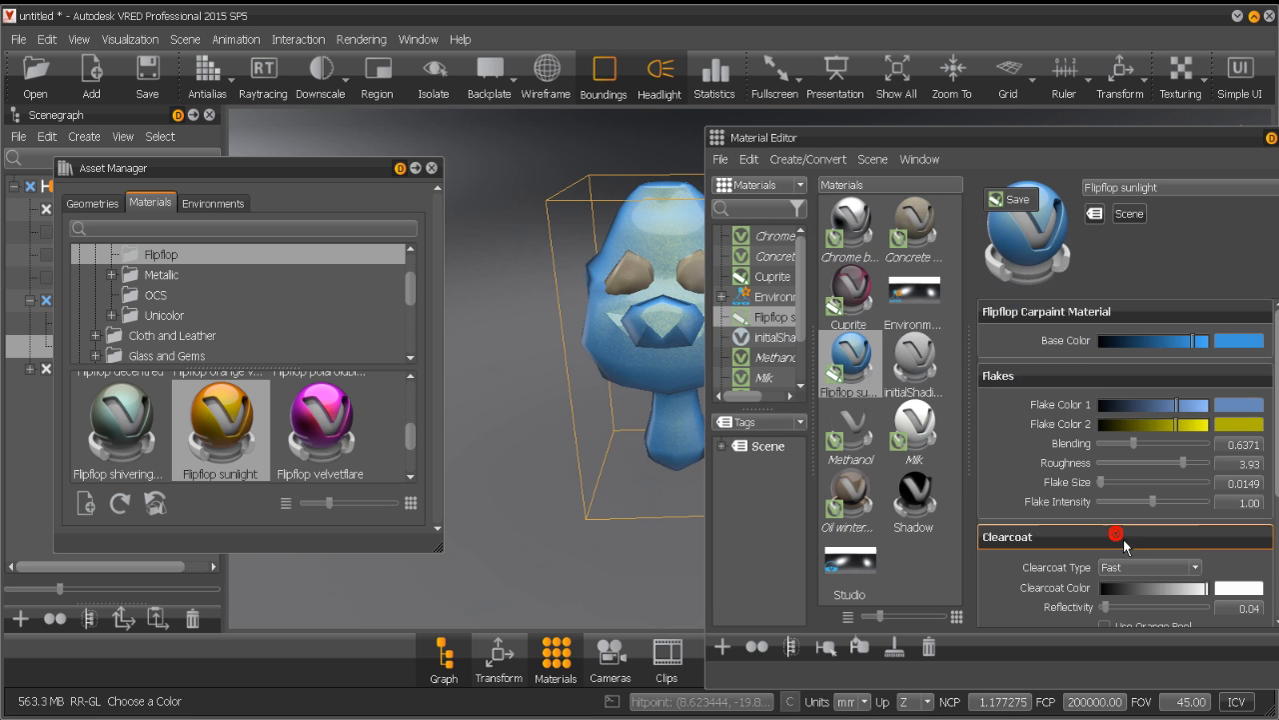
Change Flipflop sunlight's Flake Color 2 to a warm yellow with red 0.943, green 0.790, and blue 0.349.
{"action": "left_click", "coordinate": [1248, 426]}
{"action": "mouse_move", "coordinate": [959, 504]}
{"action": "left_mouse_down"}
{"action": "mouse_move", "coordinate": [891, 514]}
{"action": "mouse_move", "coordinate": [897, 504]}
{"action": "left_mouse_up"}
{"action": "left_click_drag", "start_coordinate": [919, 333], "coordinate": [881, 296]}
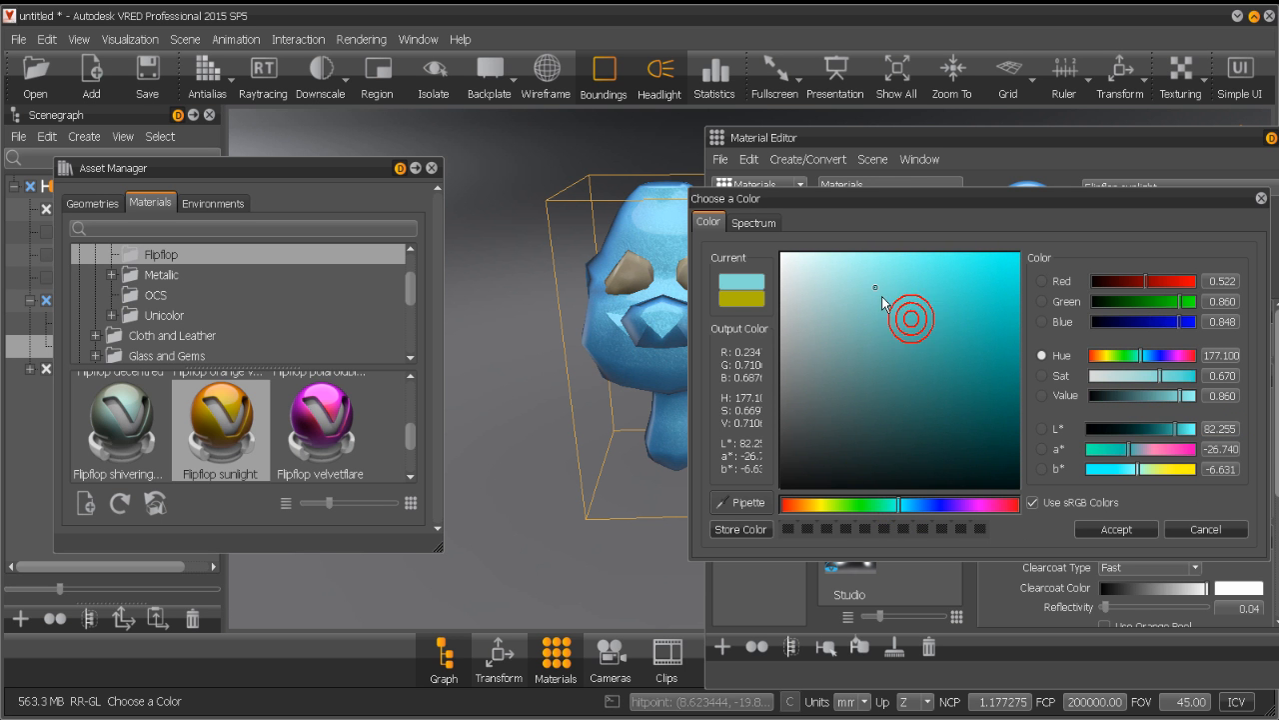
{"action": "left_click", "coordinate": [823, 503]}
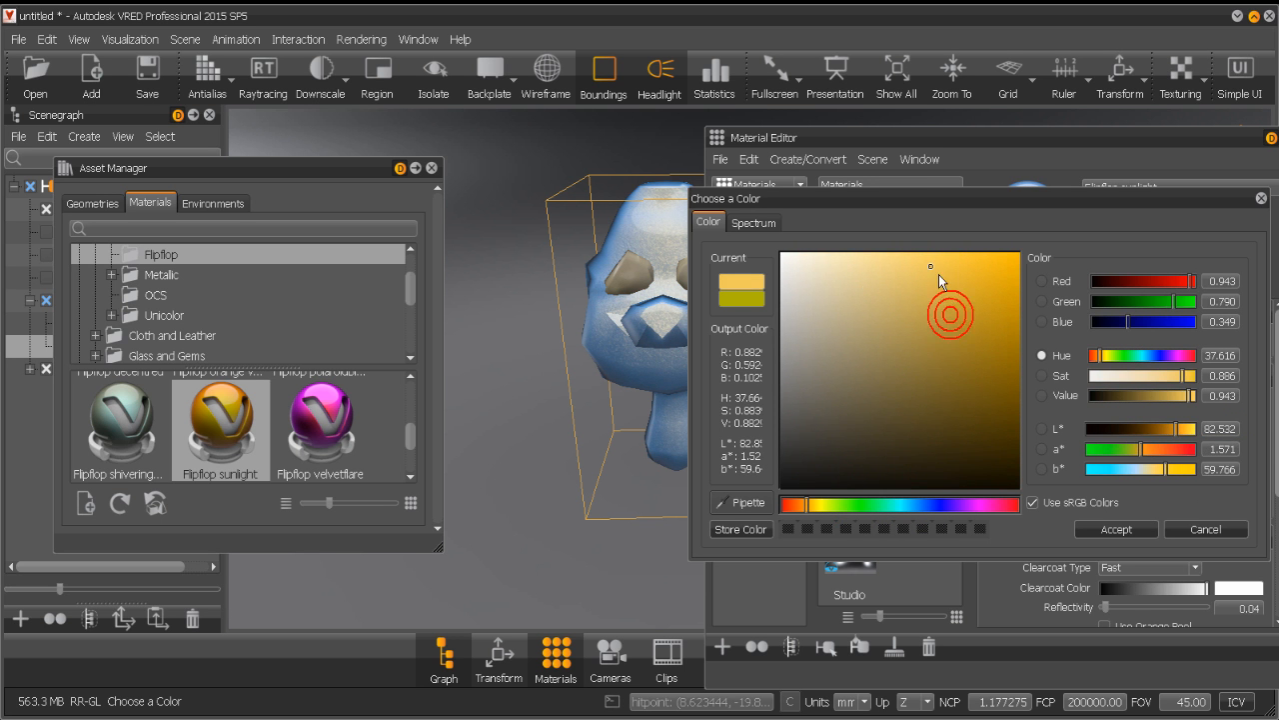
{"action": "left_click", "coordinate": [1116, 528]}
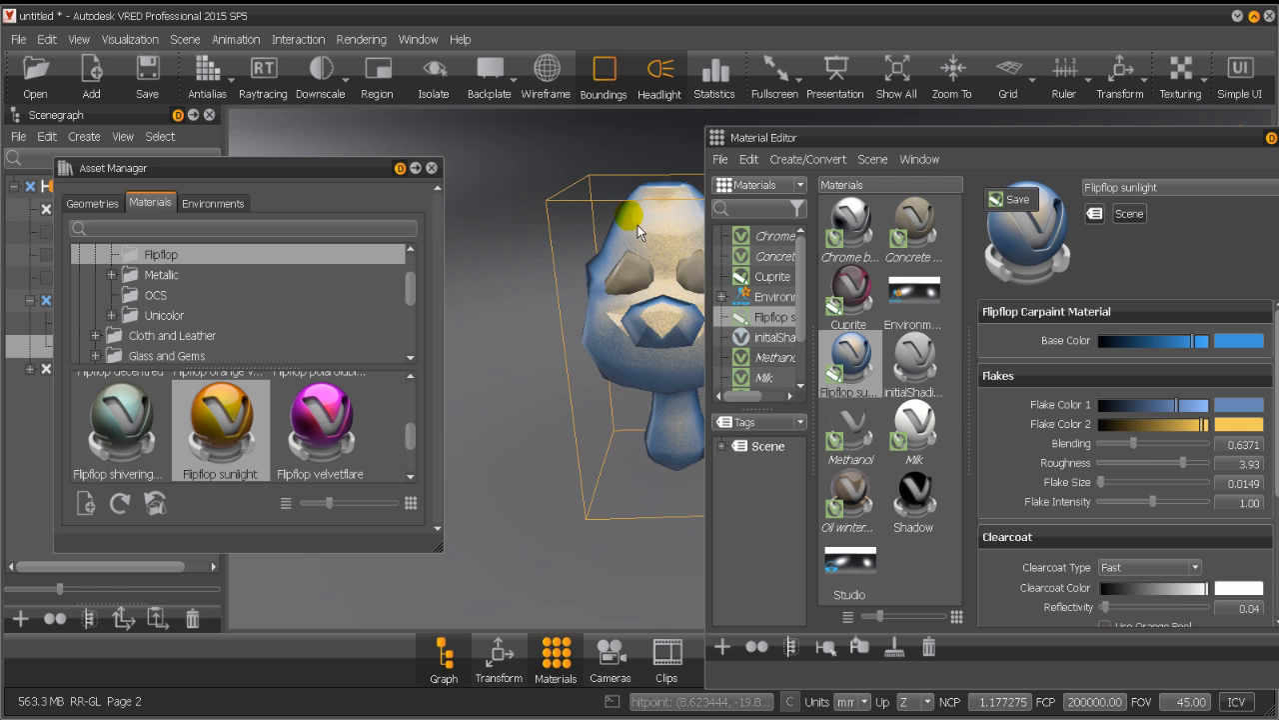
Clear both floating windows away from the head and load the Pacific_Road environment from VRED Example Assets into the scene.
{"action": "left_click_drag", "start_coordinate": [638, 224], "coordinate": [722, 185]}
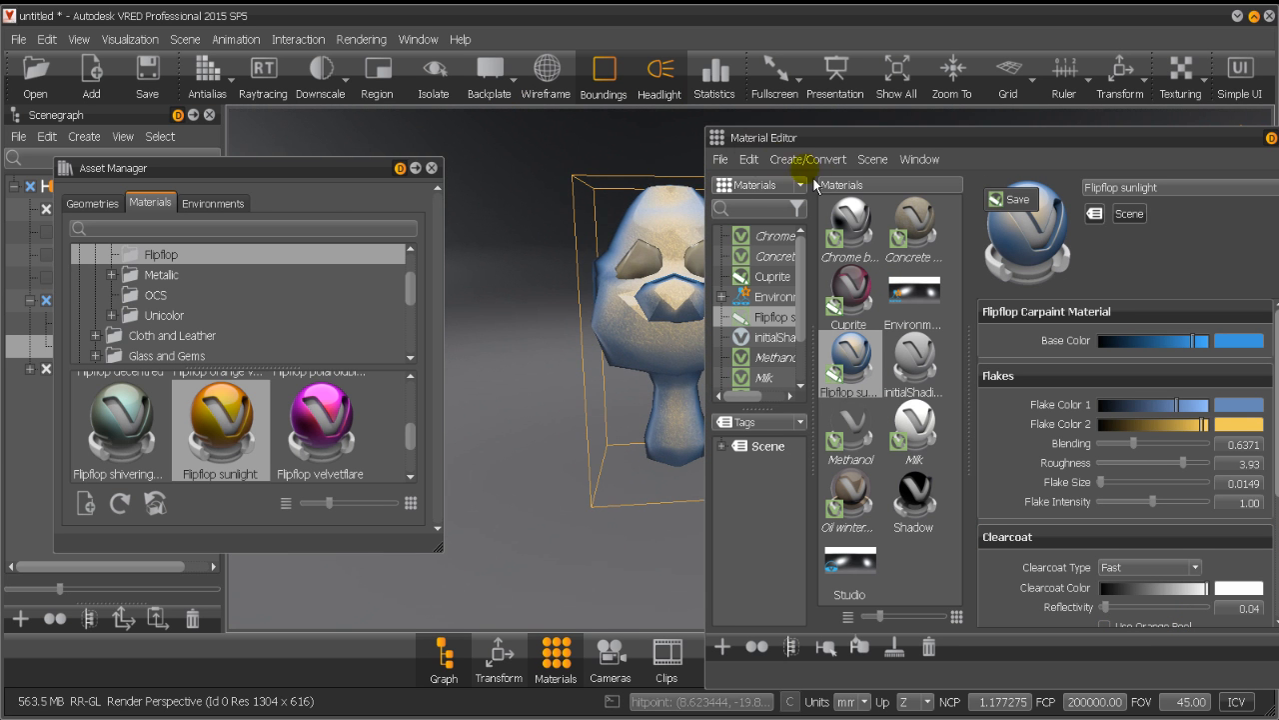
{"action": "left_click_drag", "start_coordinate": [908, 144], "coordinate": [1237, 168]}
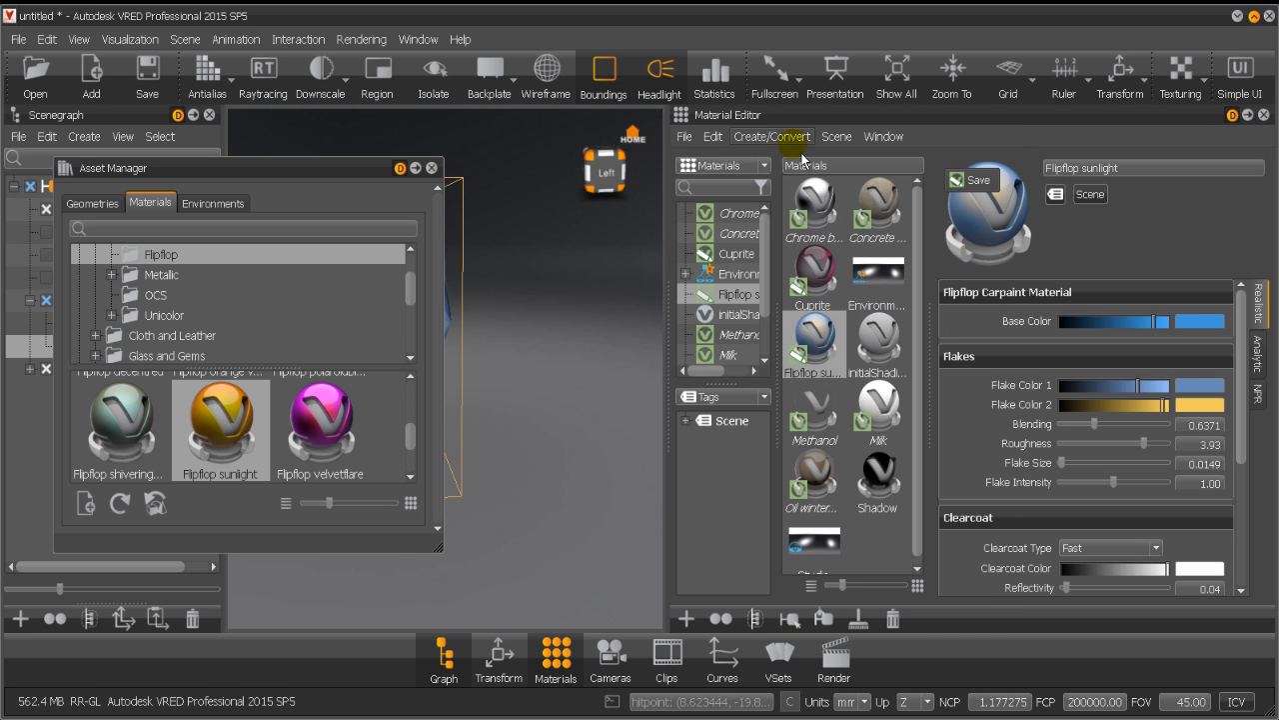
{"action": "left_click_drag", "start_coordinate": [856, 113], "coordinate": [0, 229]}
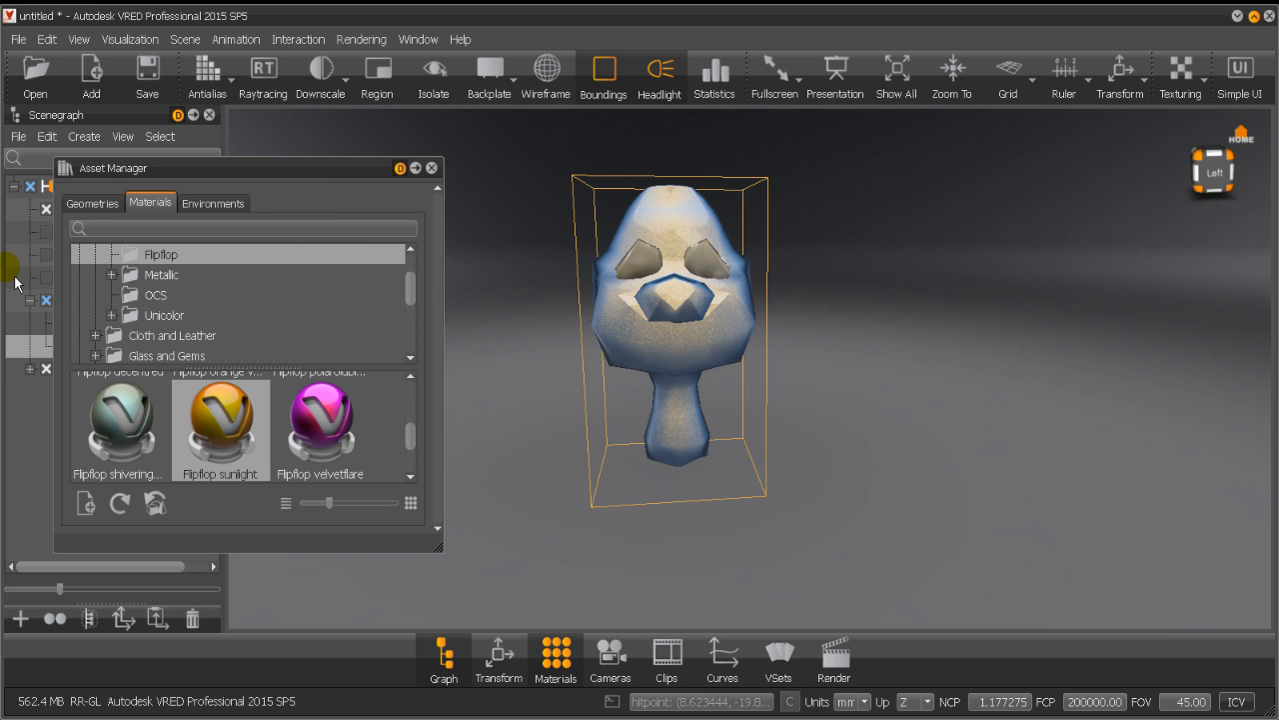
{"action": "left_click_drag", "start_coordinate": [253, 181], "coordinate": [1003, 190]}
{"action": "left_click", "coordinate": [961, 212]}
{"action": "left_click", "coordinate": [945, 264]}
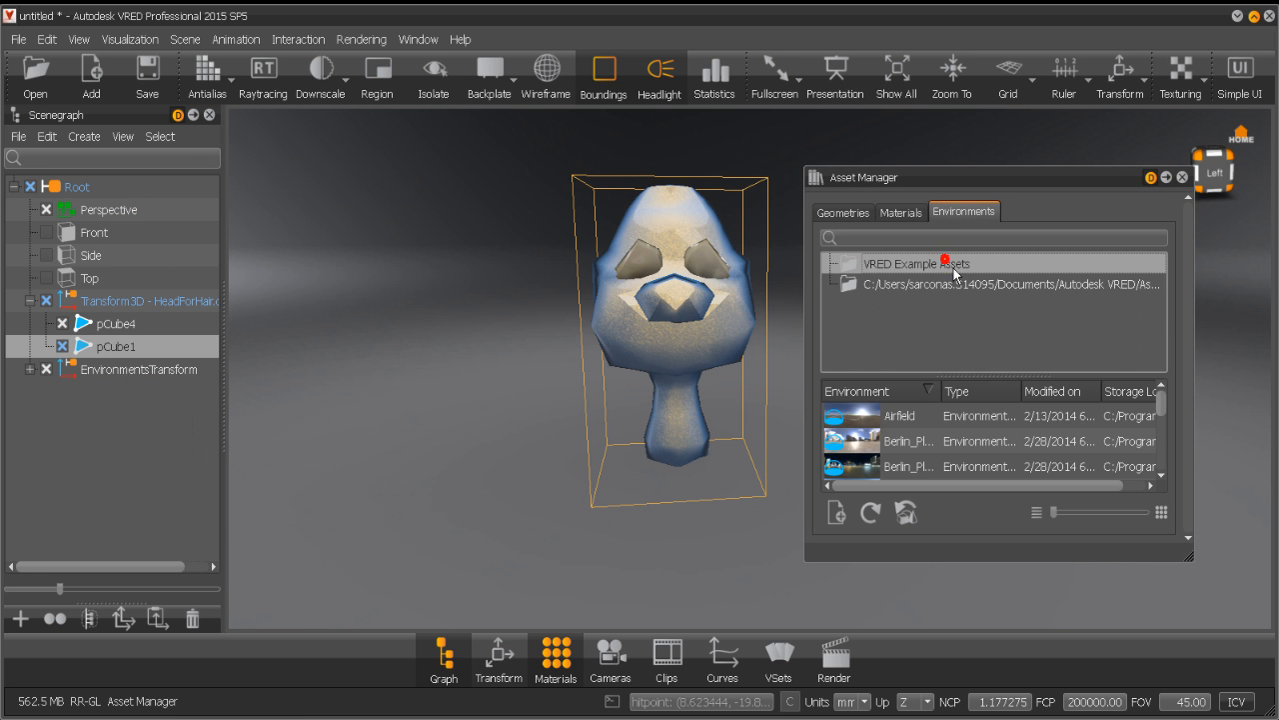
{"action": "scroll", "coordinate": [901, 425], "scroll_direction": "down", "scroll_amount": 3}
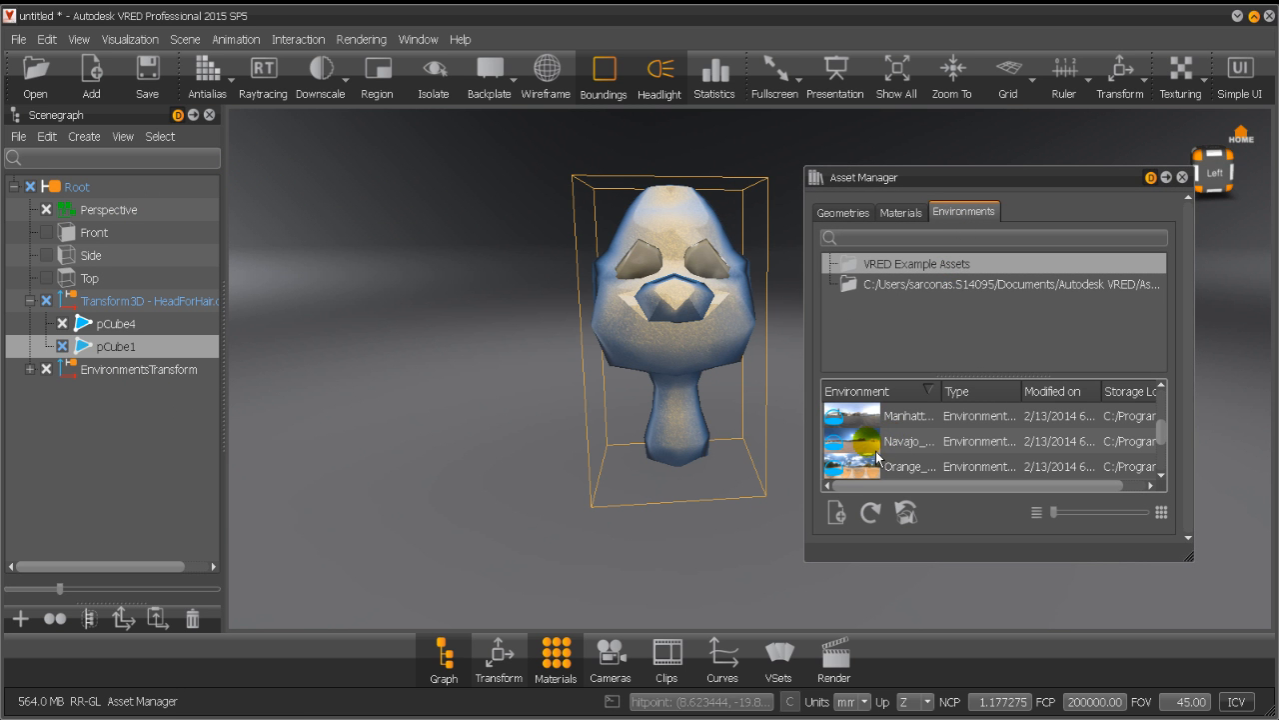
{"action": "scroll", "coordinate": [870, 454], "scroll_direction": "down", "scroll_amount": 3}
{"action": "left_click_drag", "start_coordinate": [868, 454], "coordinate": [433, 390]}
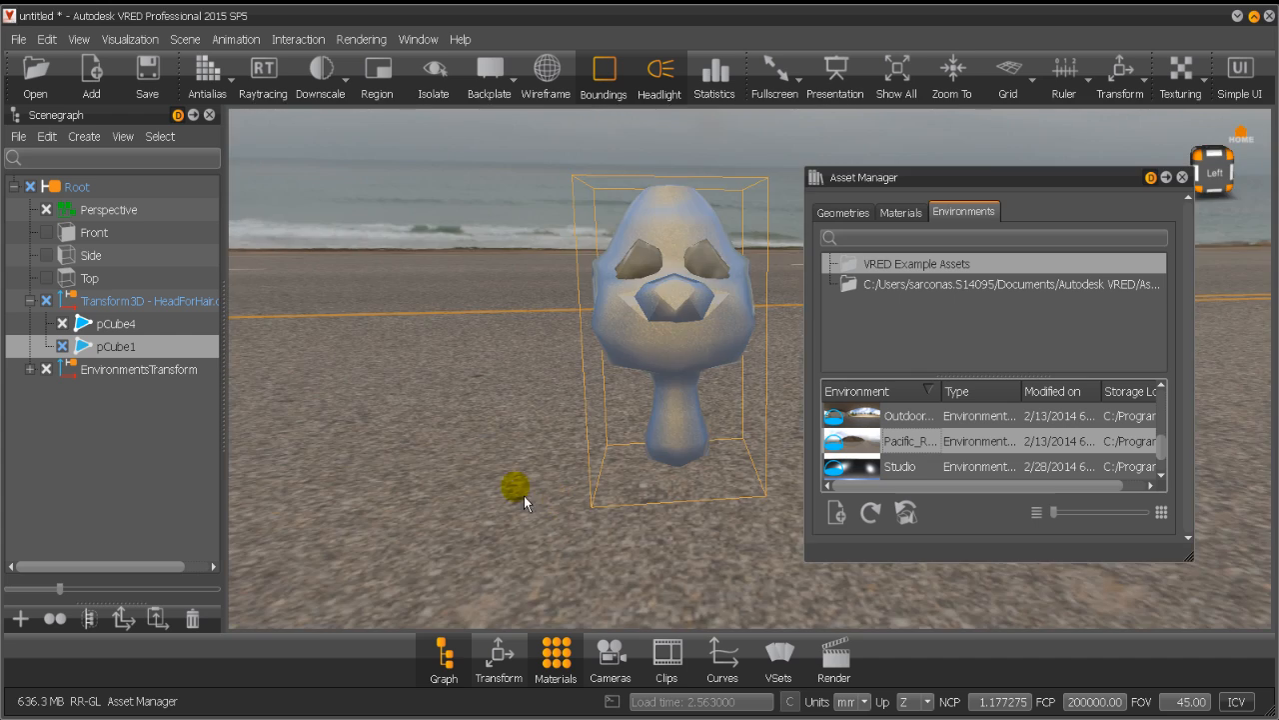
Bring the Material Editor back beside the head and open the settings of the Environments material.
{"action": "left_click_drag", "start_coordinate": [524, 496], "coordinate": [484, 499]}
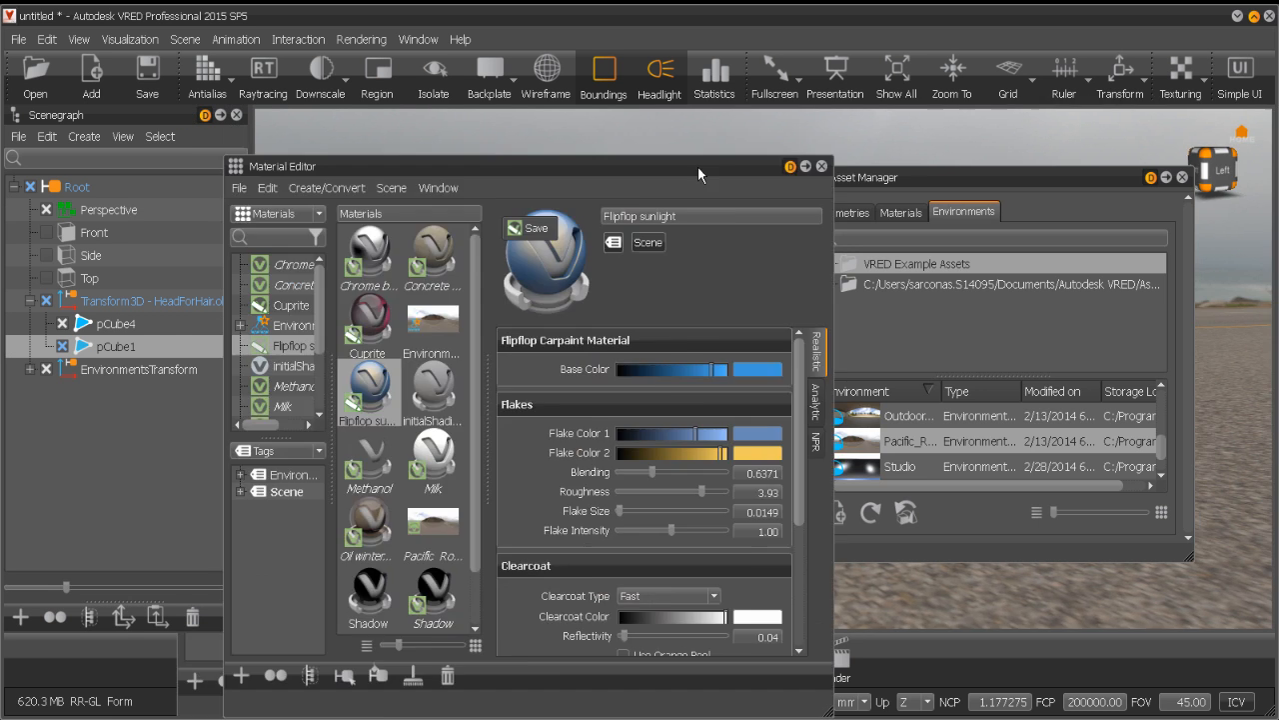
{"action": "left_click_drag", "start_coordinate": [698, 166], "coordinate": [1116, 112]}
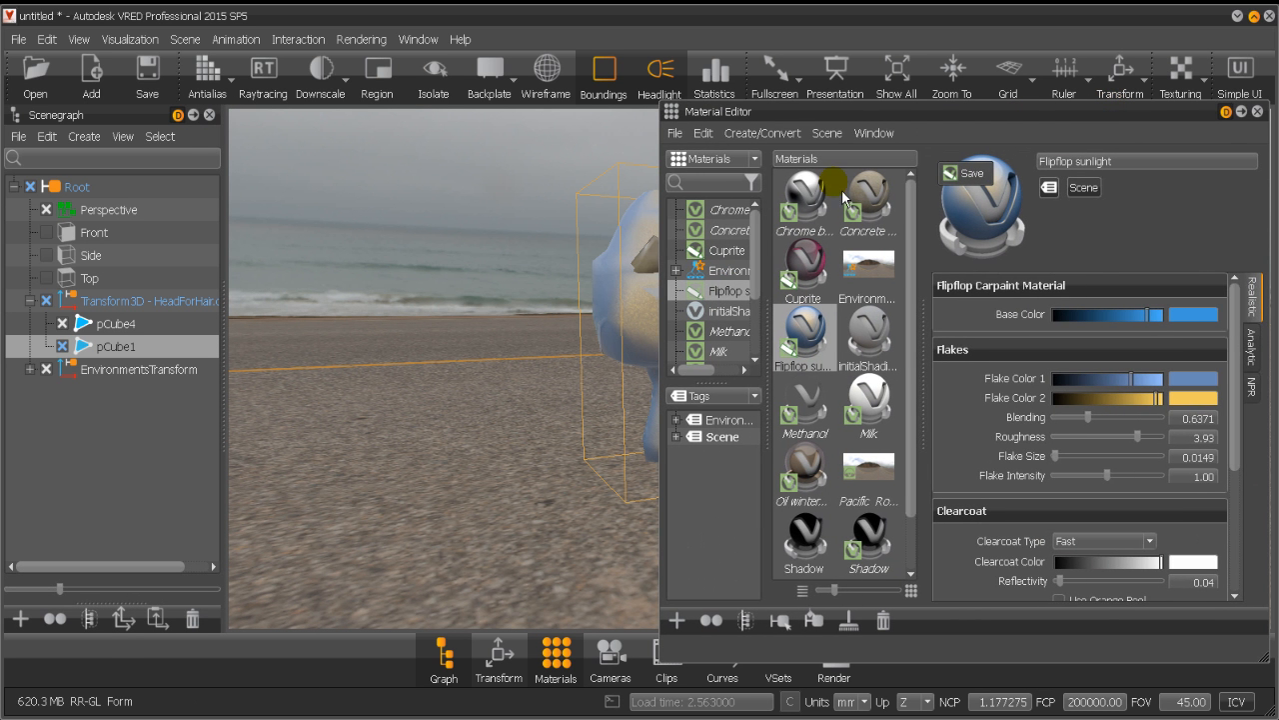
{"action": "left_click", "coordinate": [719, 271]}
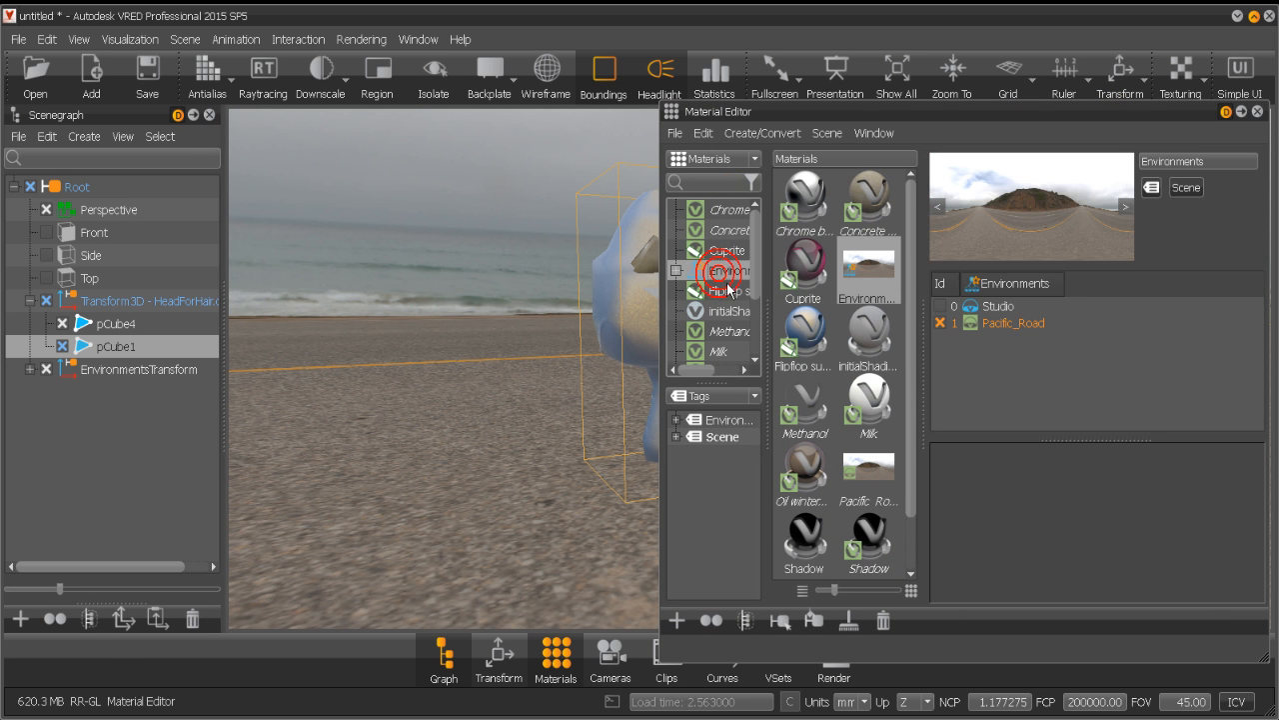
Select Pacific_Road inside the expanded Environments material and shift the view so the whole head sits beside the Material Editor.
{"action": "left_click", "coordinate": [1013, 322]}
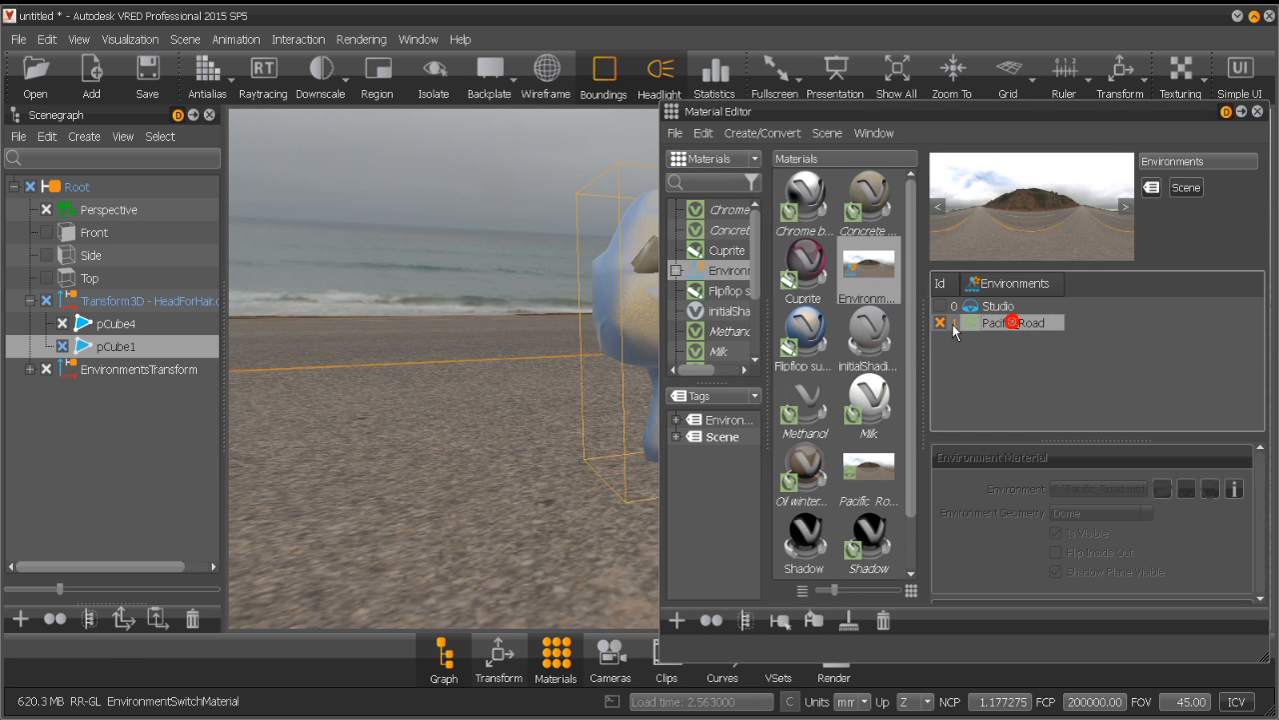
{"action": "left_click", "coordinate": [676, 270]}
{"action": "left_click", "coordinate": [733, 311]}
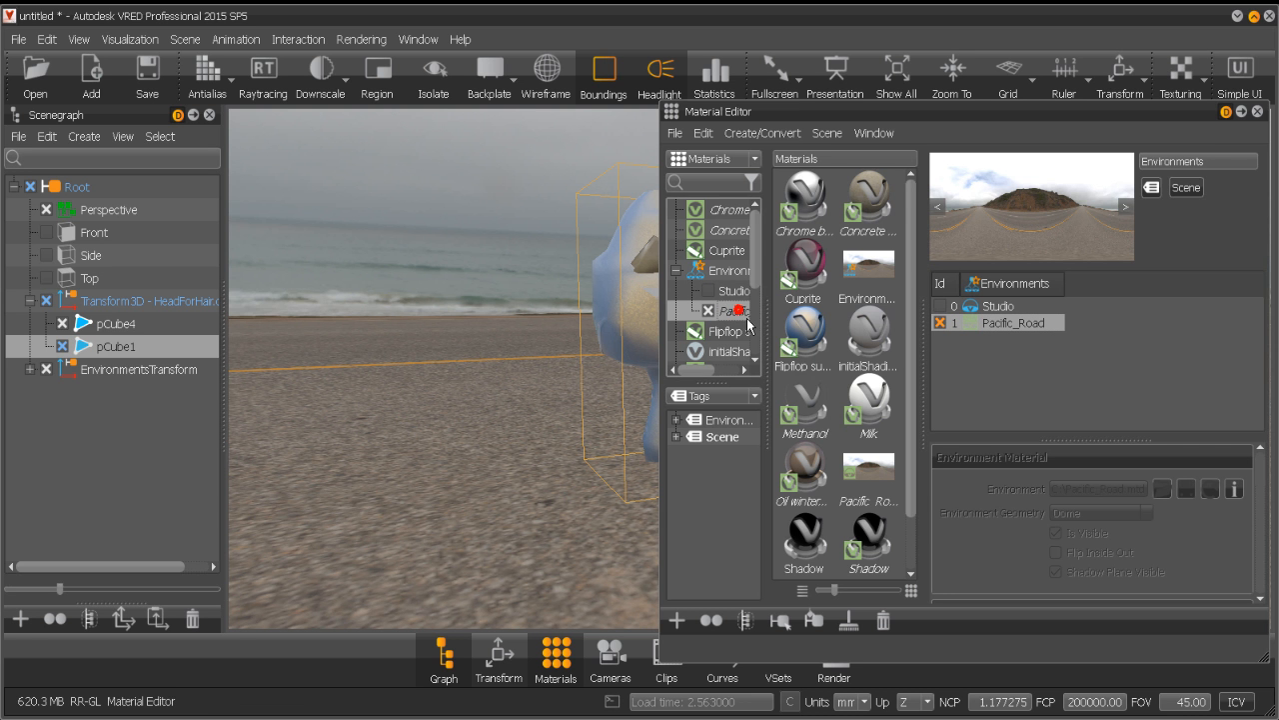
{"action": "left_click_drag", "start_coordinate": [526, 347], "coordinate": [474, 352]}
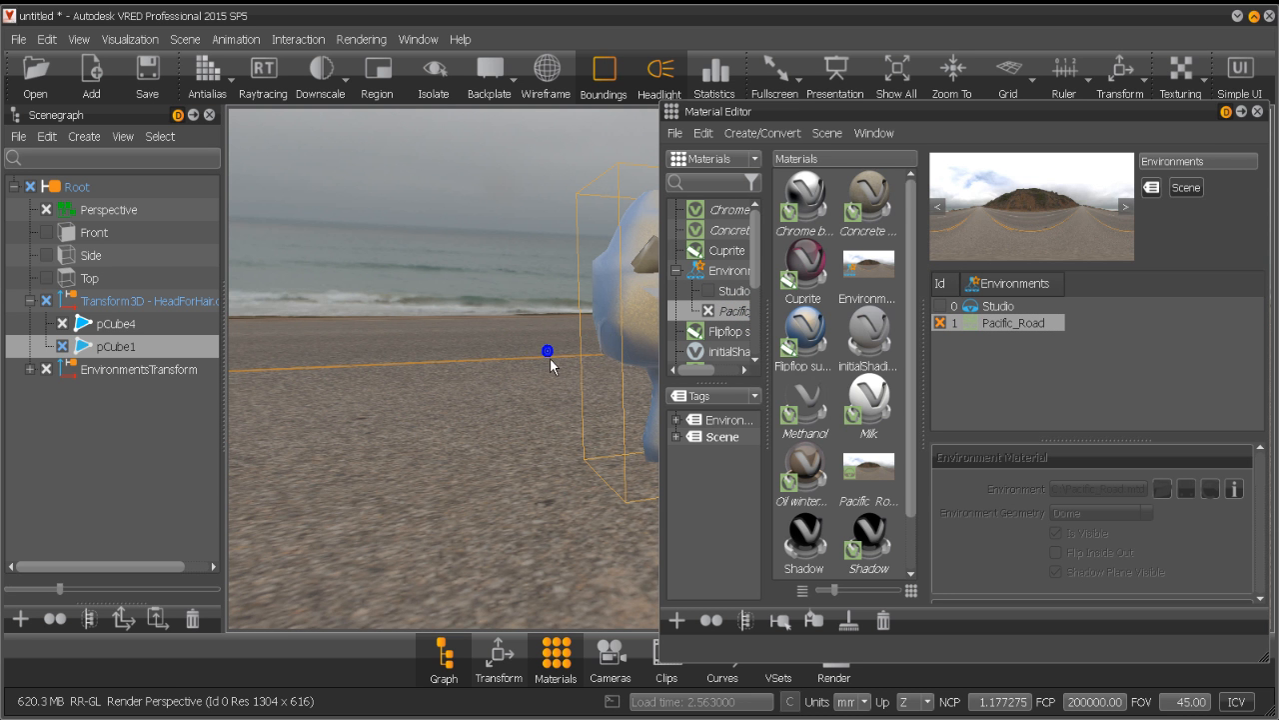
{"action": "middle_click_drag", "start_coordinate": [550, 358], "coordinate": [501, 368]}
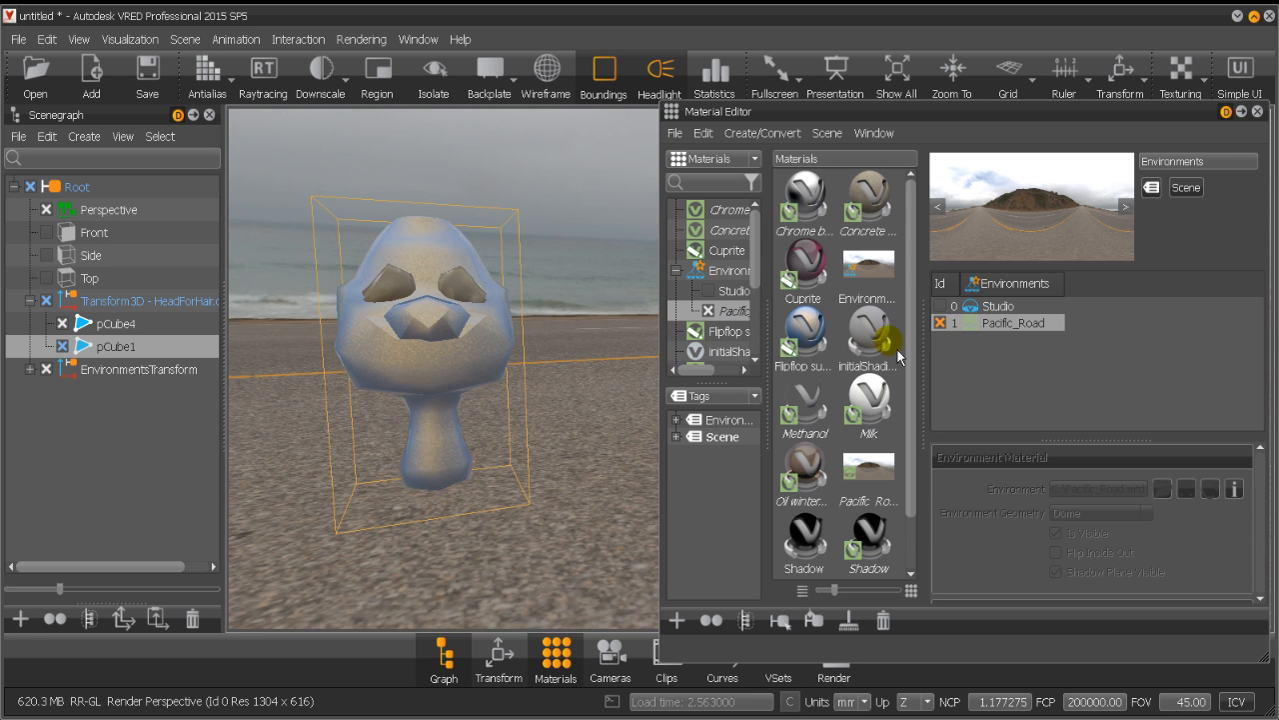
{"action": "left_click_drag", "start_coordinate": [926, 364], "coordinate": [987, 369]}
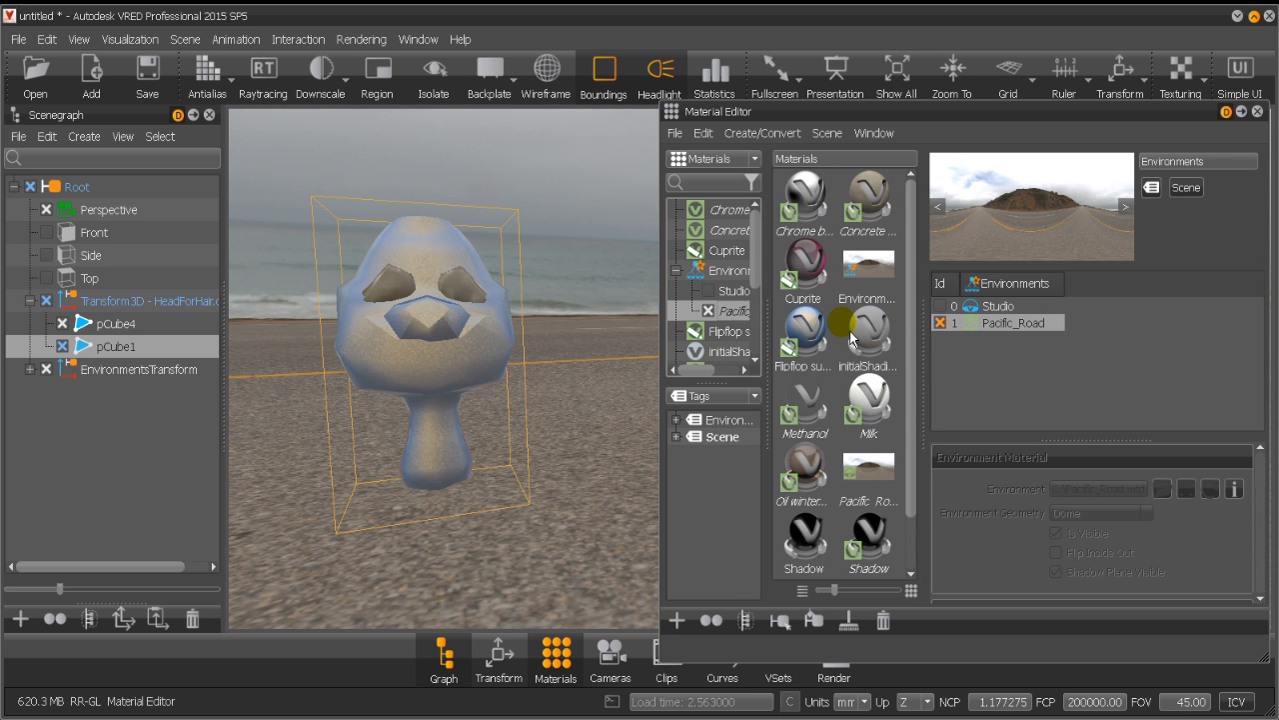
{"action": "left_click_drag", "start_coordinate": [763, 336], "coordinate": [768, 337]}
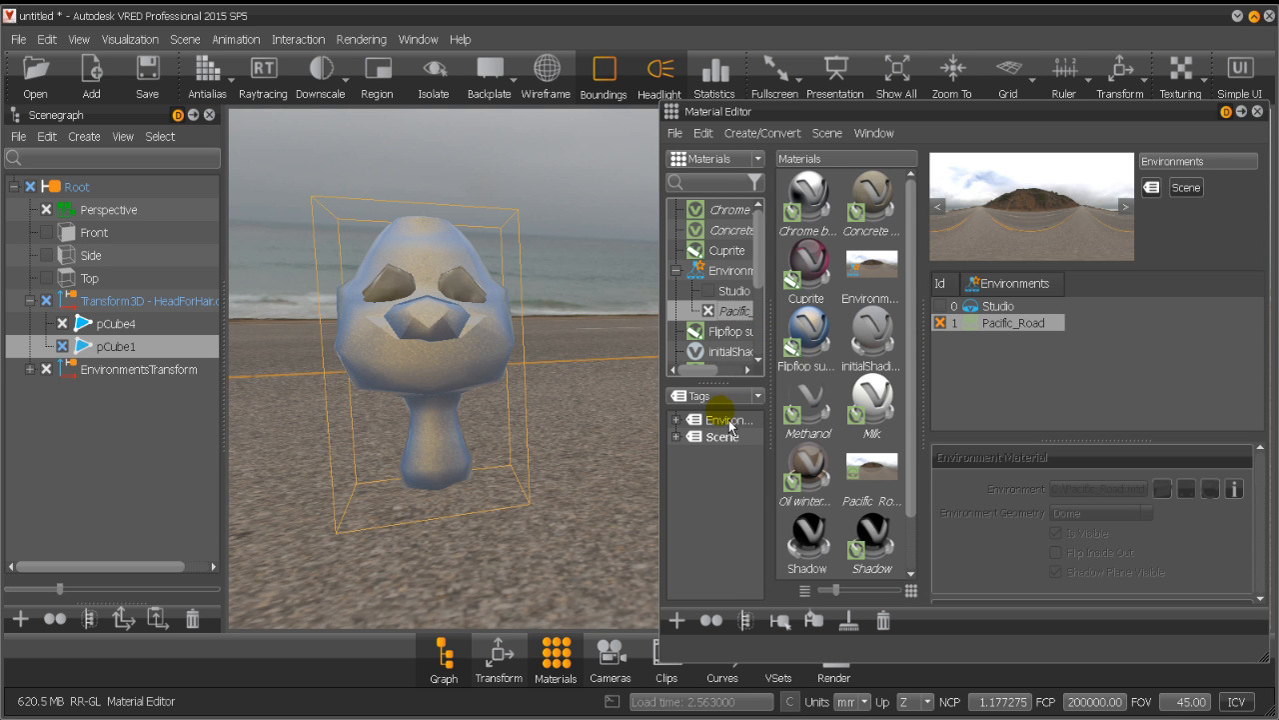
Switch the active environment to Studio and back to Pacific_Road.
{"action": "left_click", "coordinate": [1010, 323]}
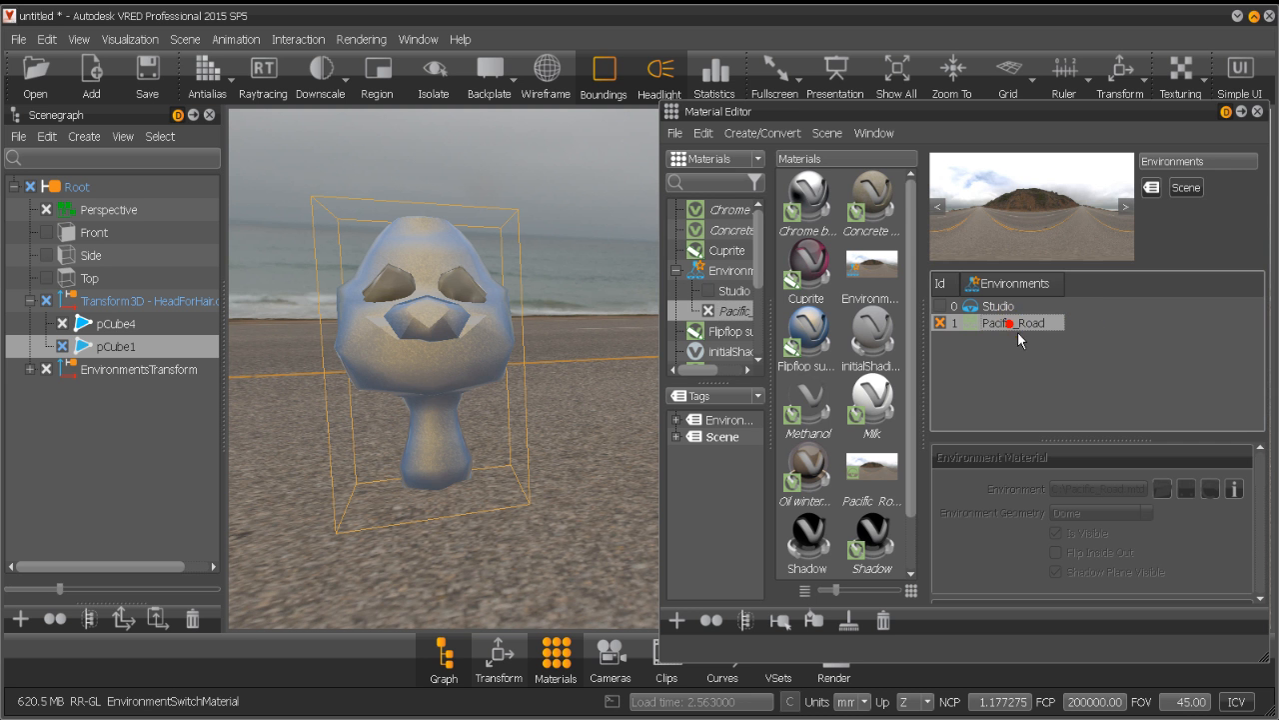
{"action": "left_click", "coordinate": [1189, 189]}
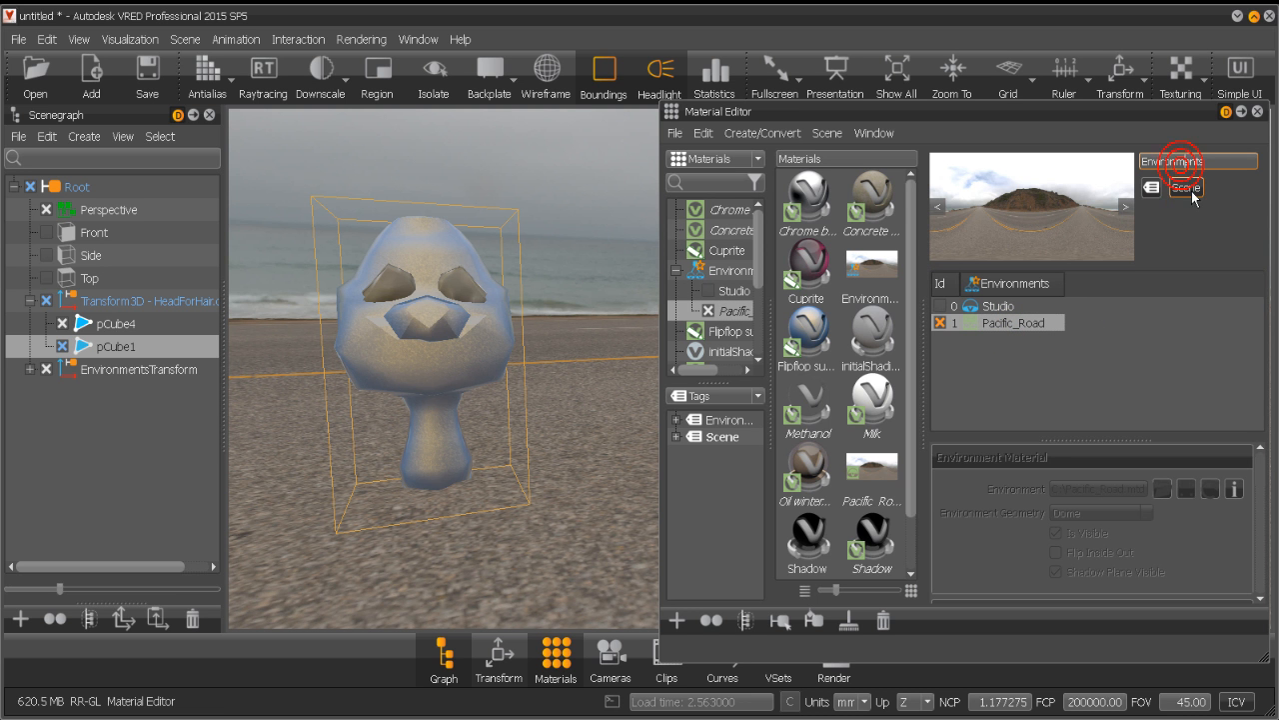
{"action": "left_click", "coordinate": [1126, 207]}
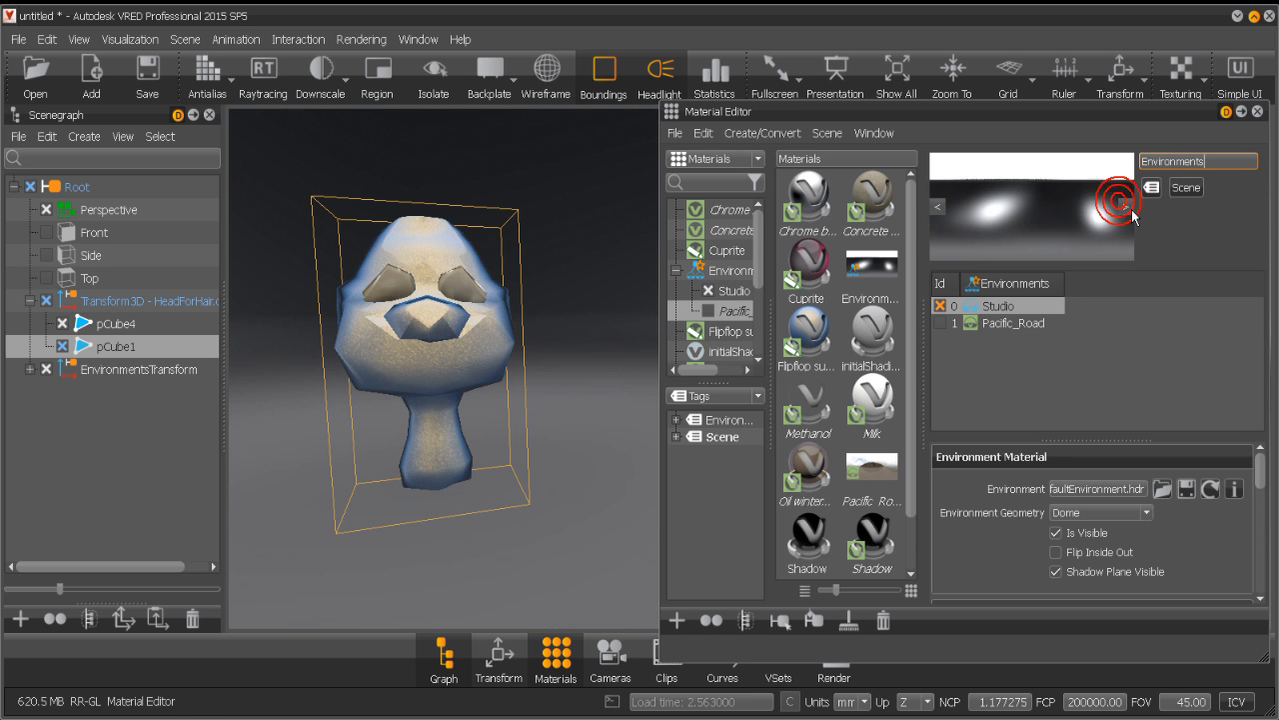
{"action": "left_click", "coordinate": [939, 206]}
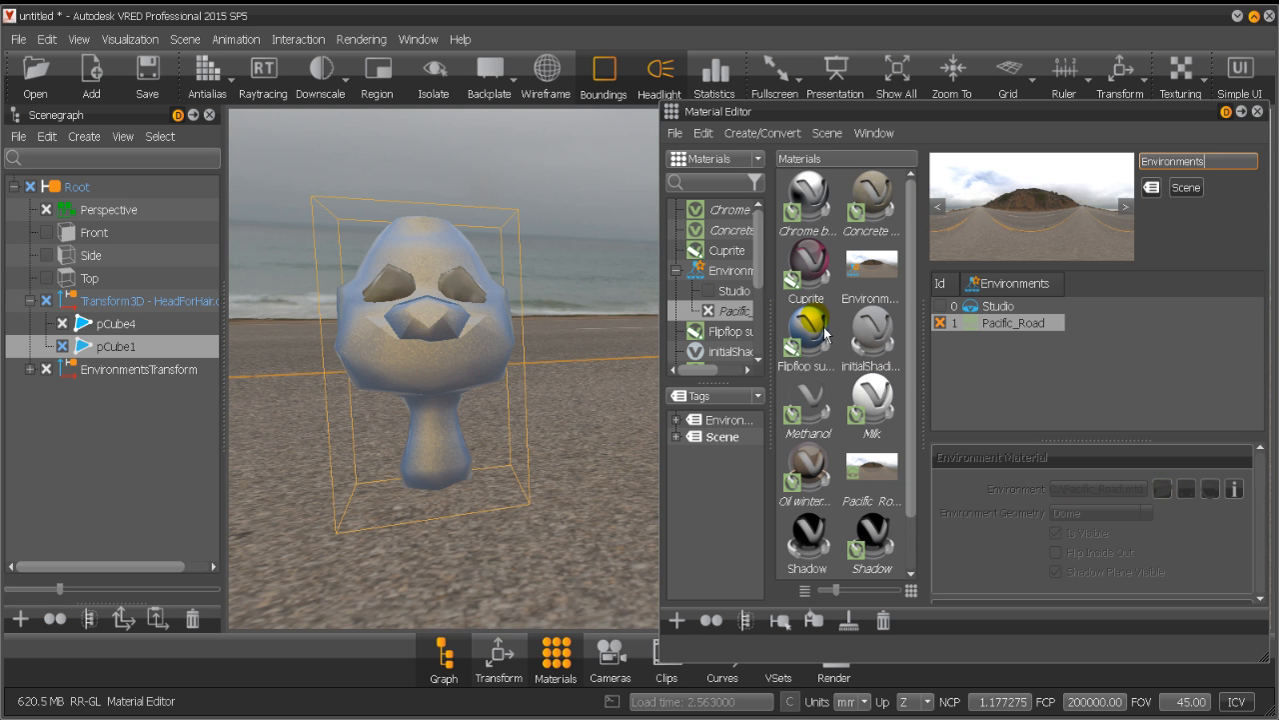
Expand EnvironmentsTransform down to Pacific_Road's nodes and open ShadowPlane11's Shadow material for modification.
{"action": "left_click", "coordinate": [30, 369]}
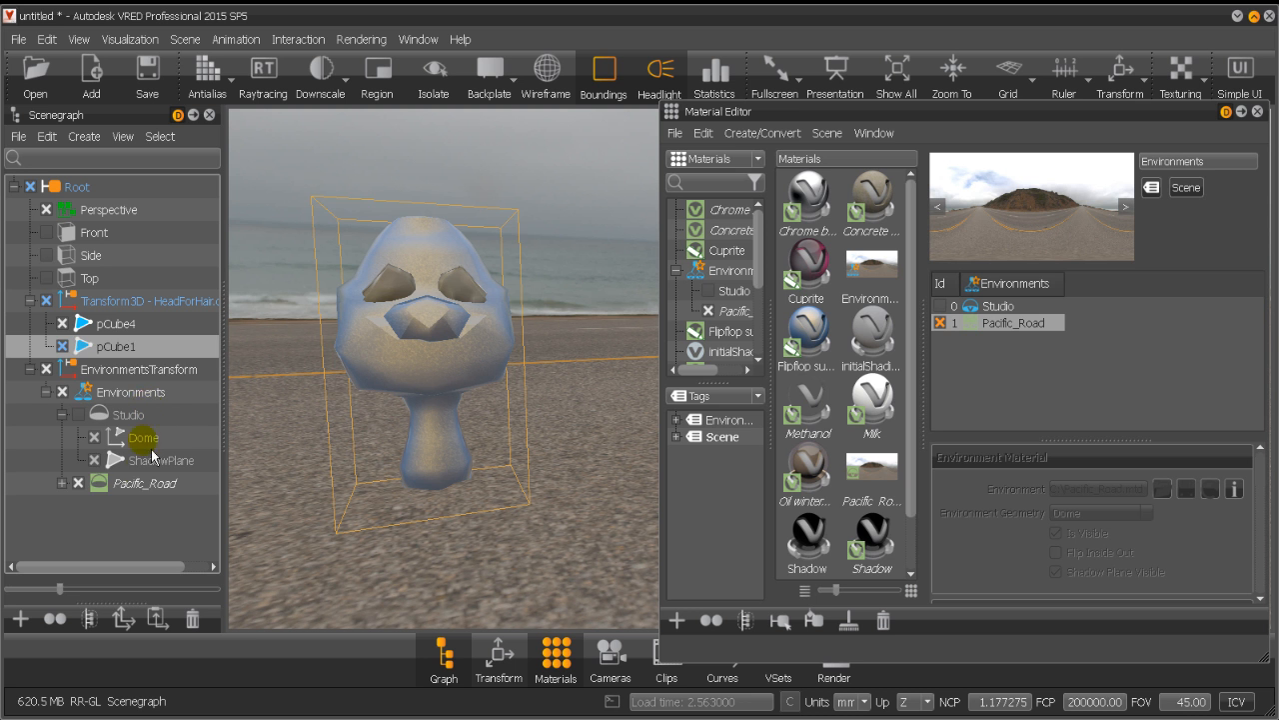
{"action": "left_click", "coordinate": [140, 483]}
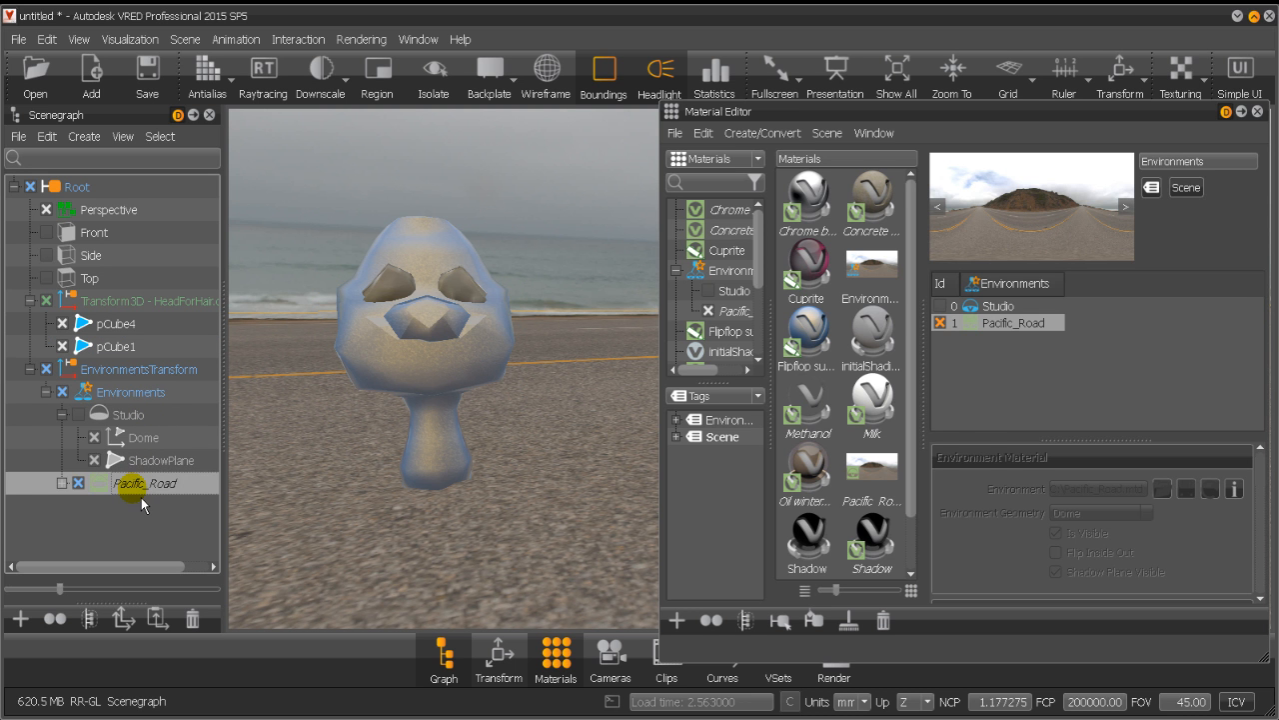
{"action": "left_click", "coordinate": [62, 483]}
{"action": "left_click", "coordinate": [140, 527]}
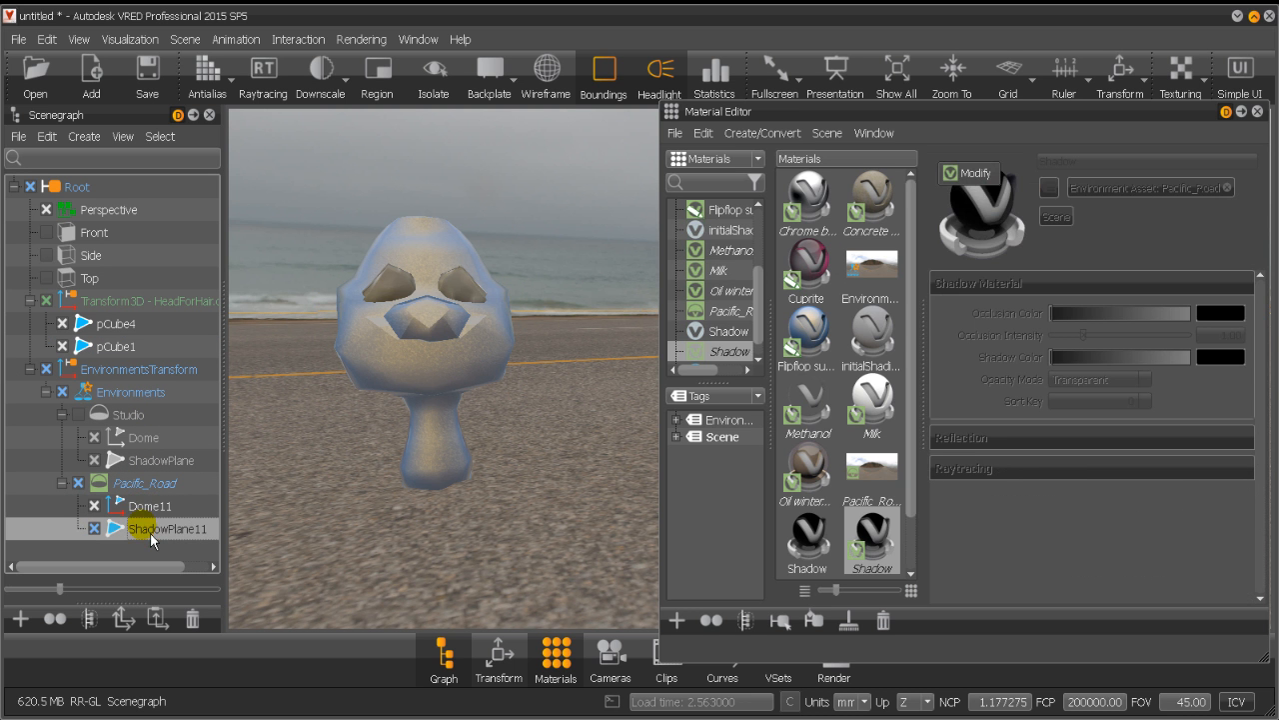
{"action": "left_click", "coordinate": [146, 506]}
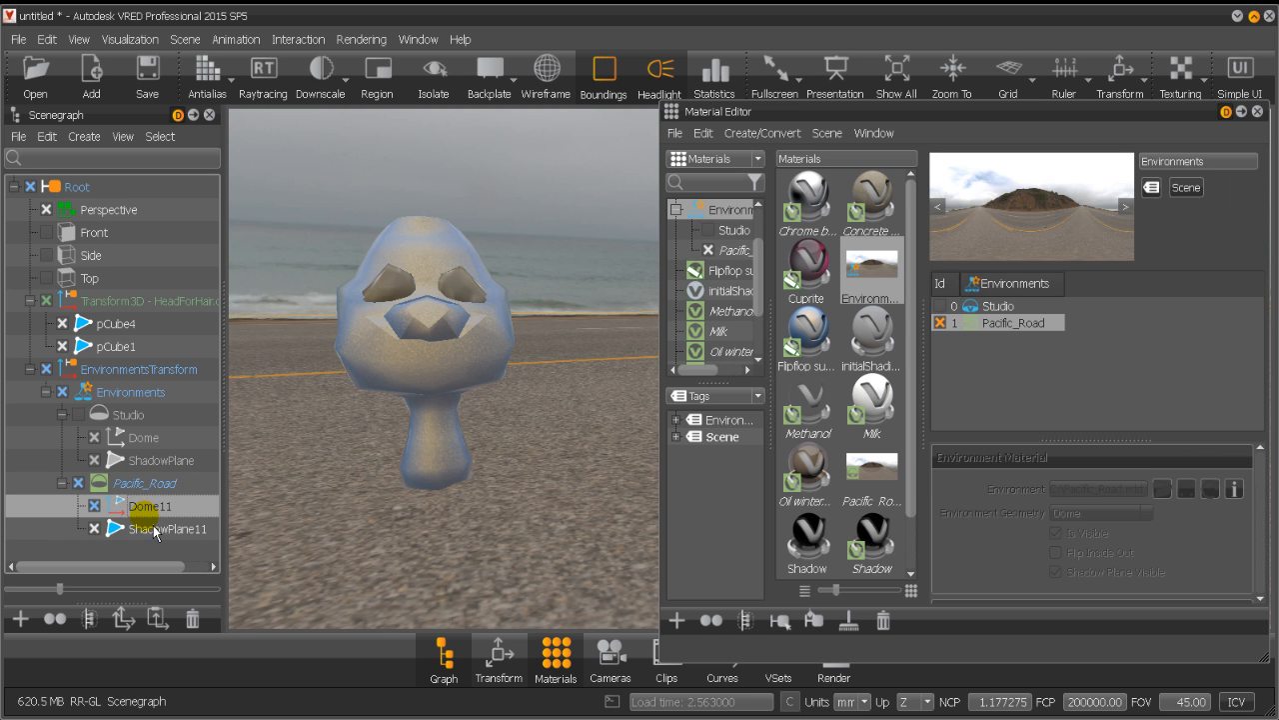
{"action": "left_click", "coordinate": [155, 529]}
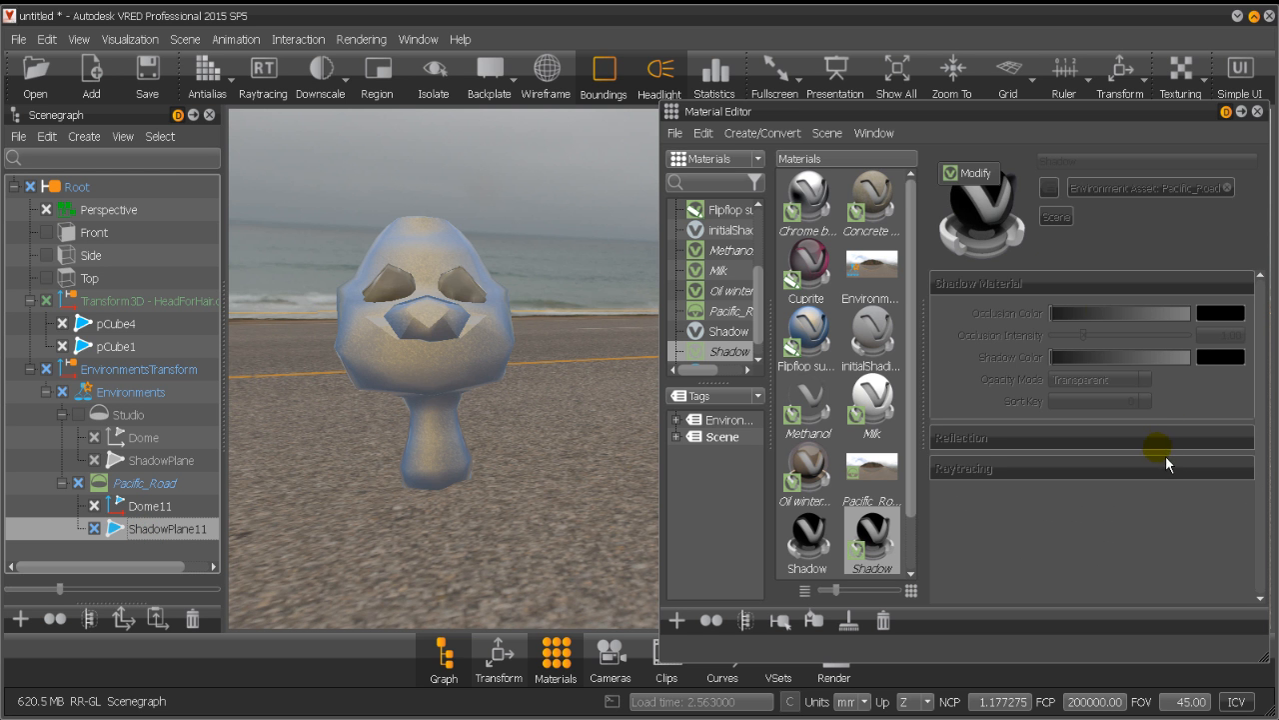
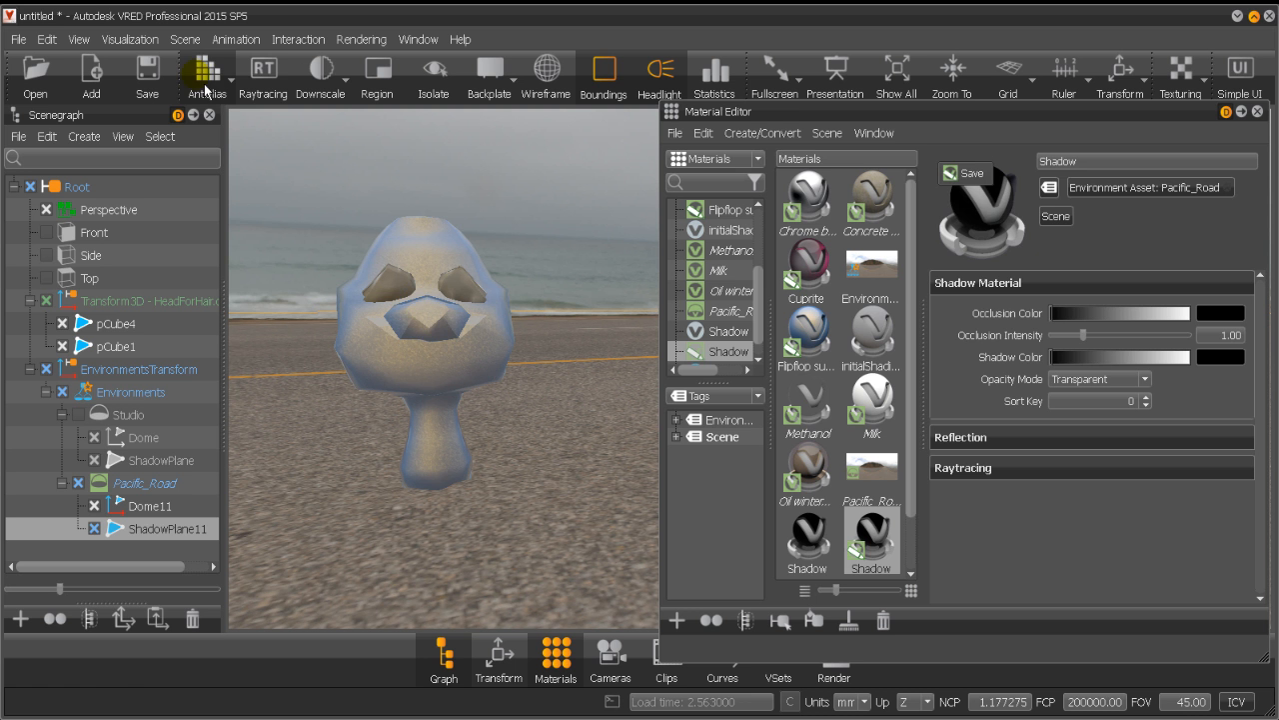
Turn on raytracing and antialiasing for the viewport rendering.
{"action": "left_click", "coordinate": [264, 72]}
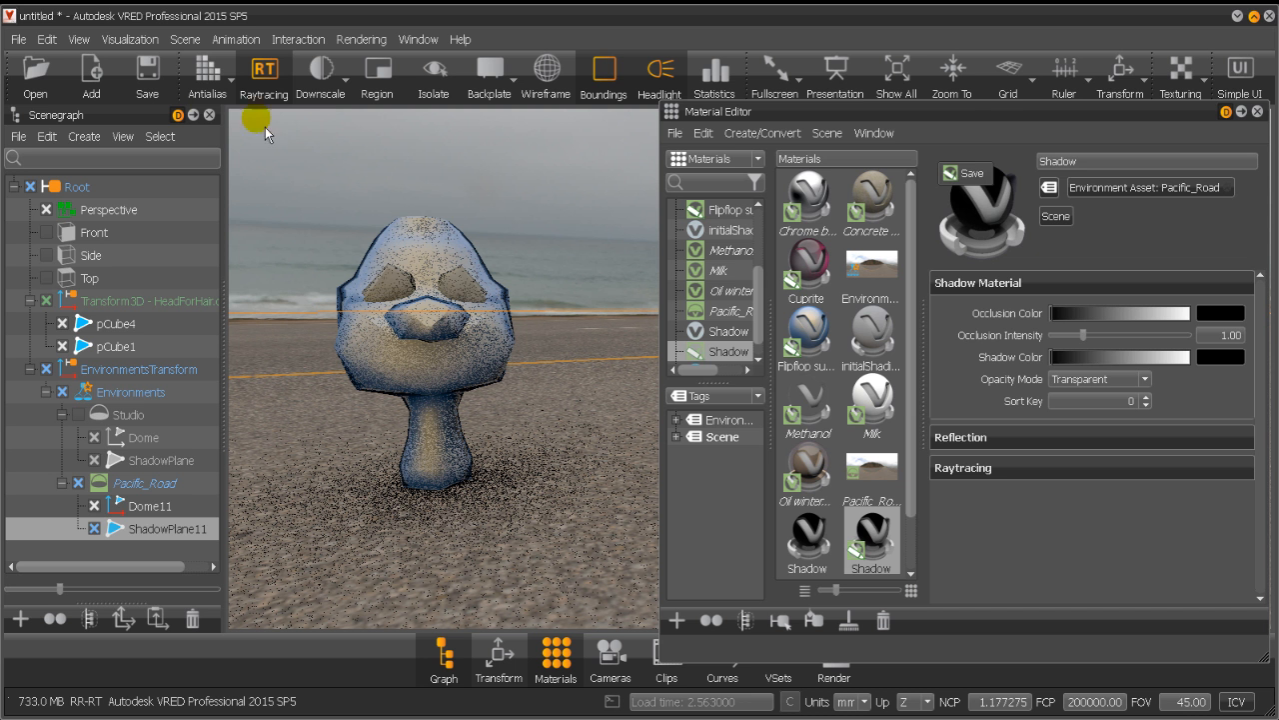
{"action": "left_click", "coordinate": [205, 80]}
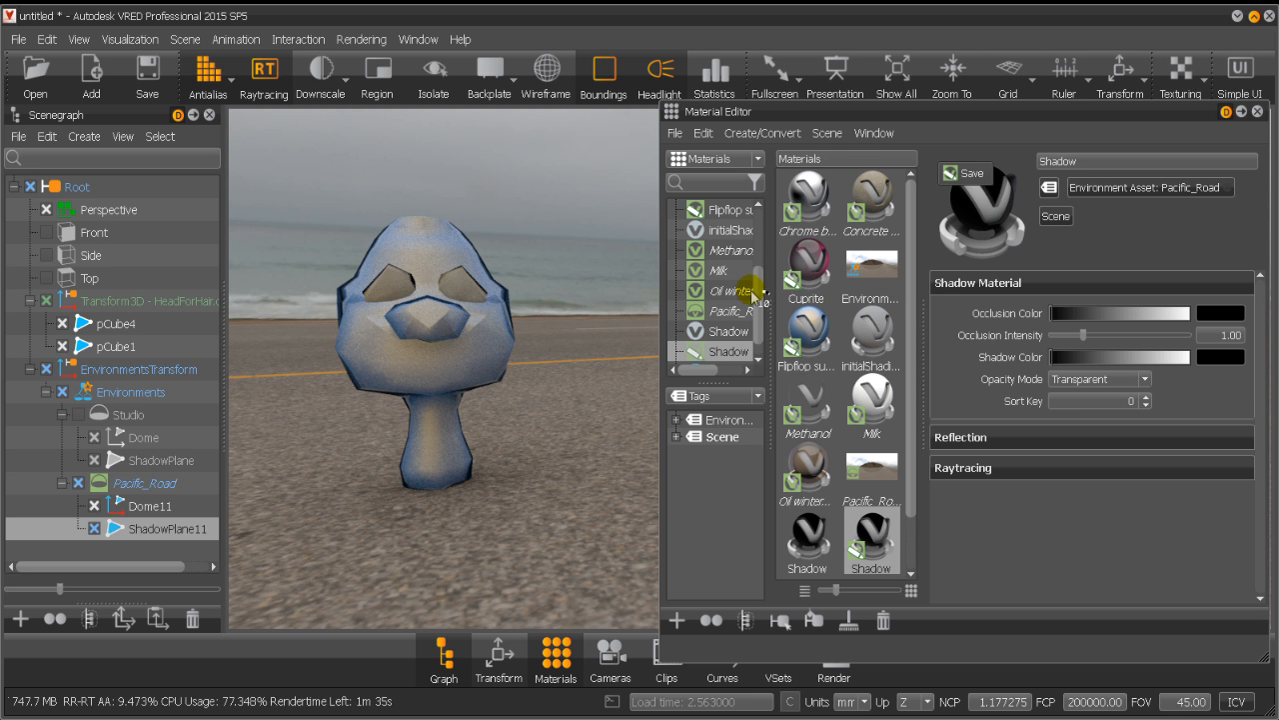
Try to save the modified Flipflop sunlight material, declining to overwrite its existing library asset.
{"action": "left_click", "coordinate": [814, 328]}
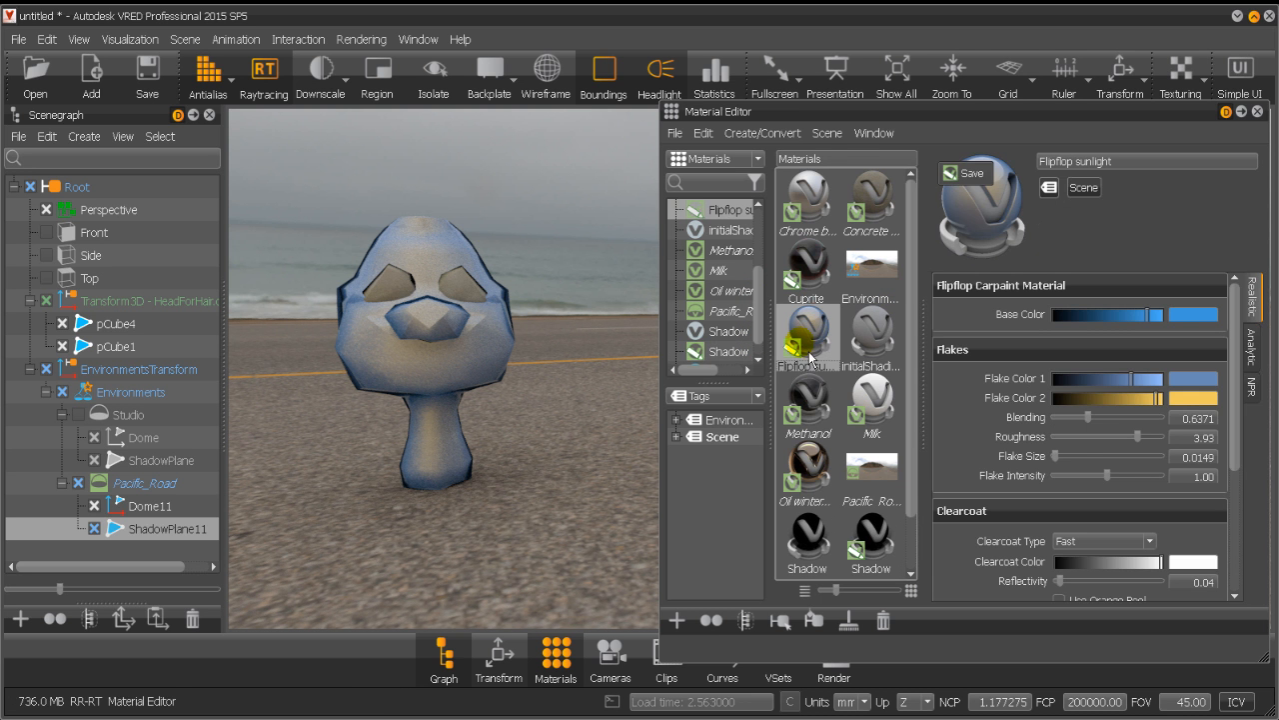
{"action": "left_click", "coordinate": [972, 176]}
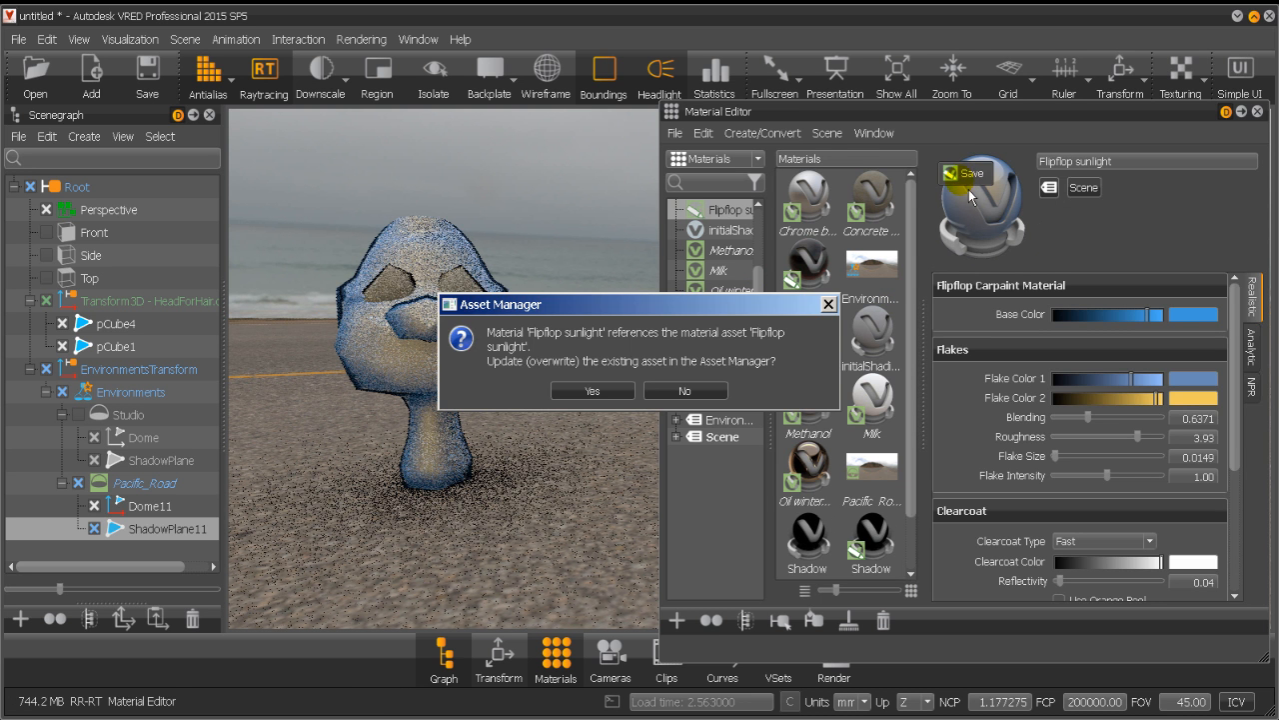
{"action": "left_click", "coordinate": [680, 397]}
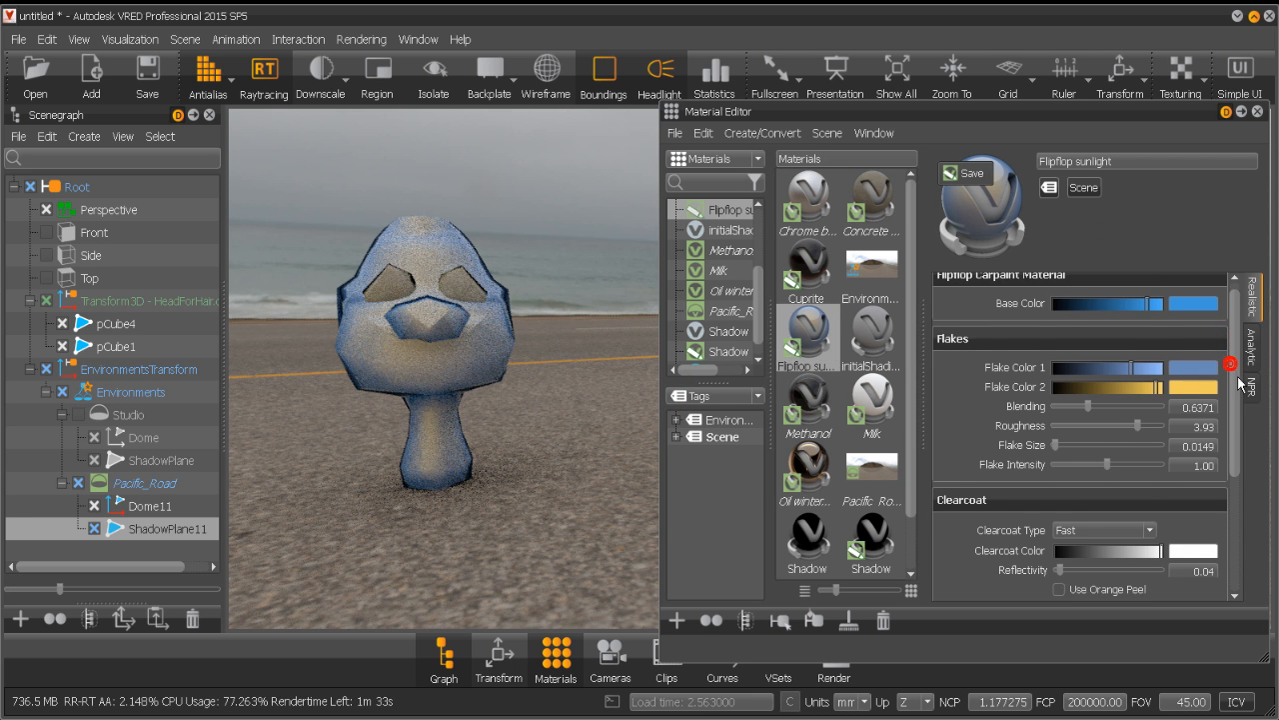
Look through Flipflop sunlight's Clearcoat options and the material sections below it.
{"action": "left_click_drag", "start_coordinate": [1236, 357], "coordinate": [1239, 411]}
{"action": "left_click", "coordinate": [1204, 558]}
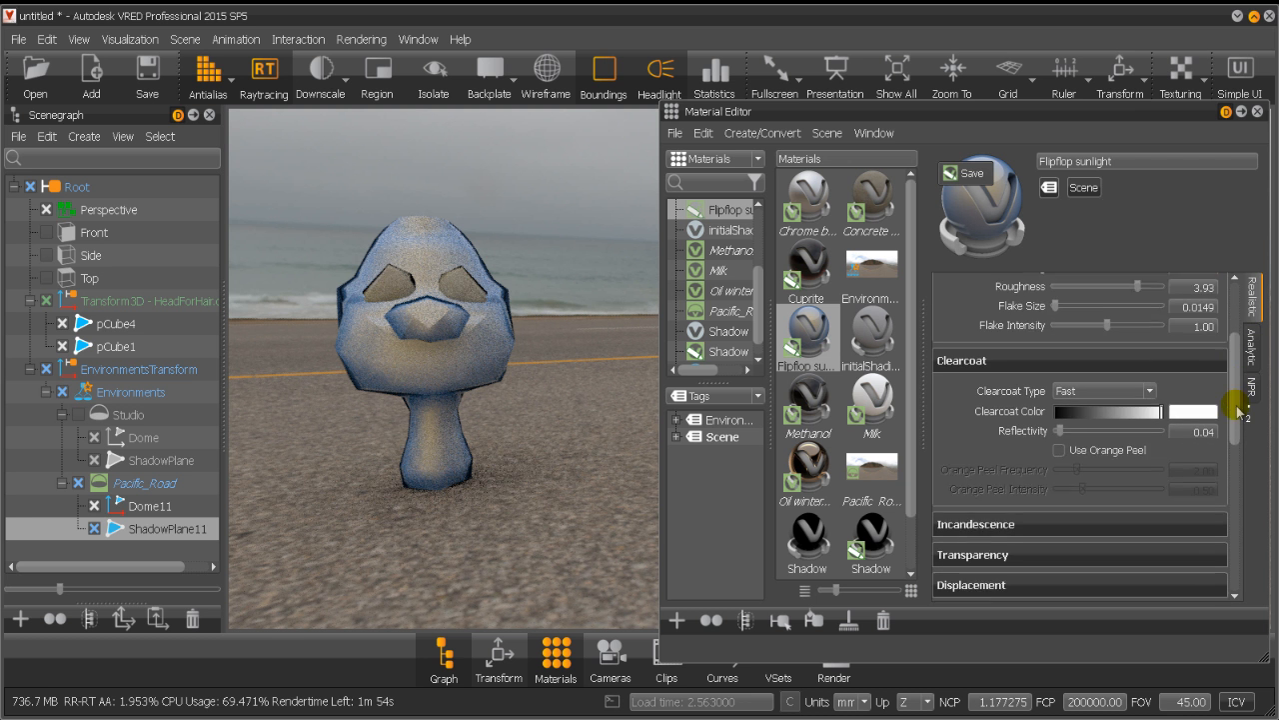
{"action": "left_click", "coordinate": [1146, 366]}
{"action": "left_click", "coordinate": [1144, 366]}
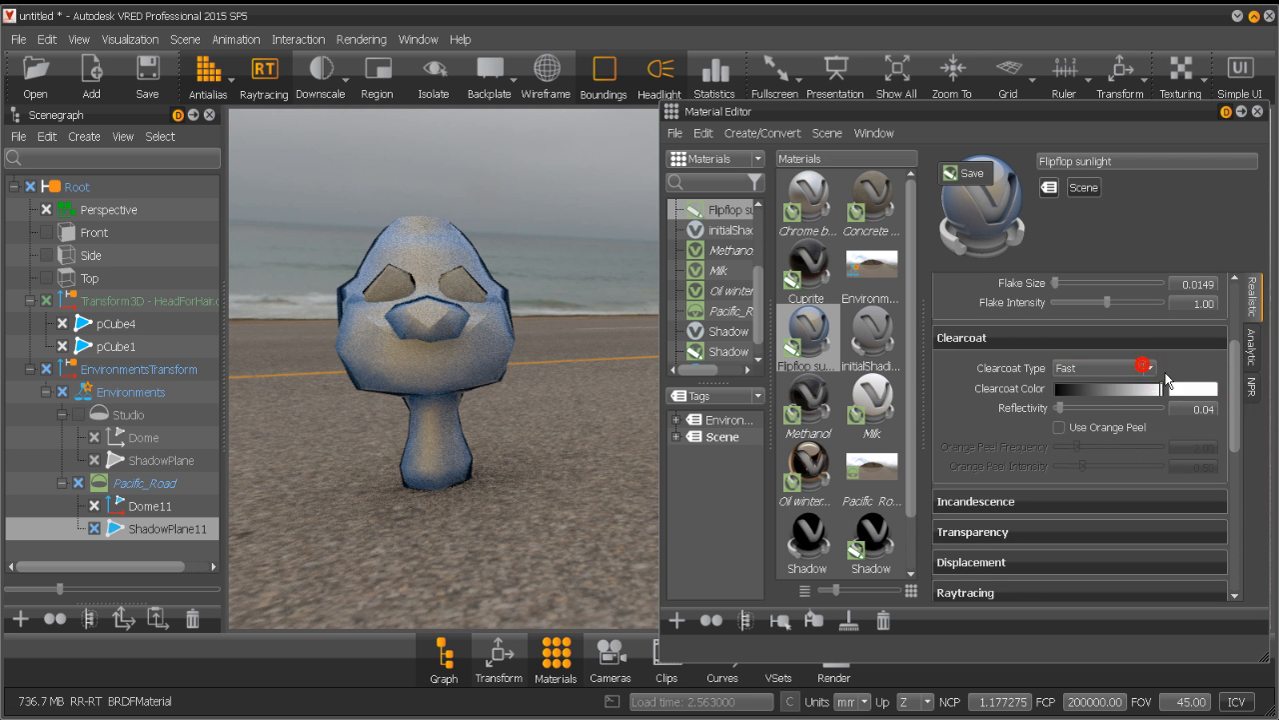
{"action": "left_click_drag", "start_coordinate": [1244, 420], "coordinate": [1157, 443]}
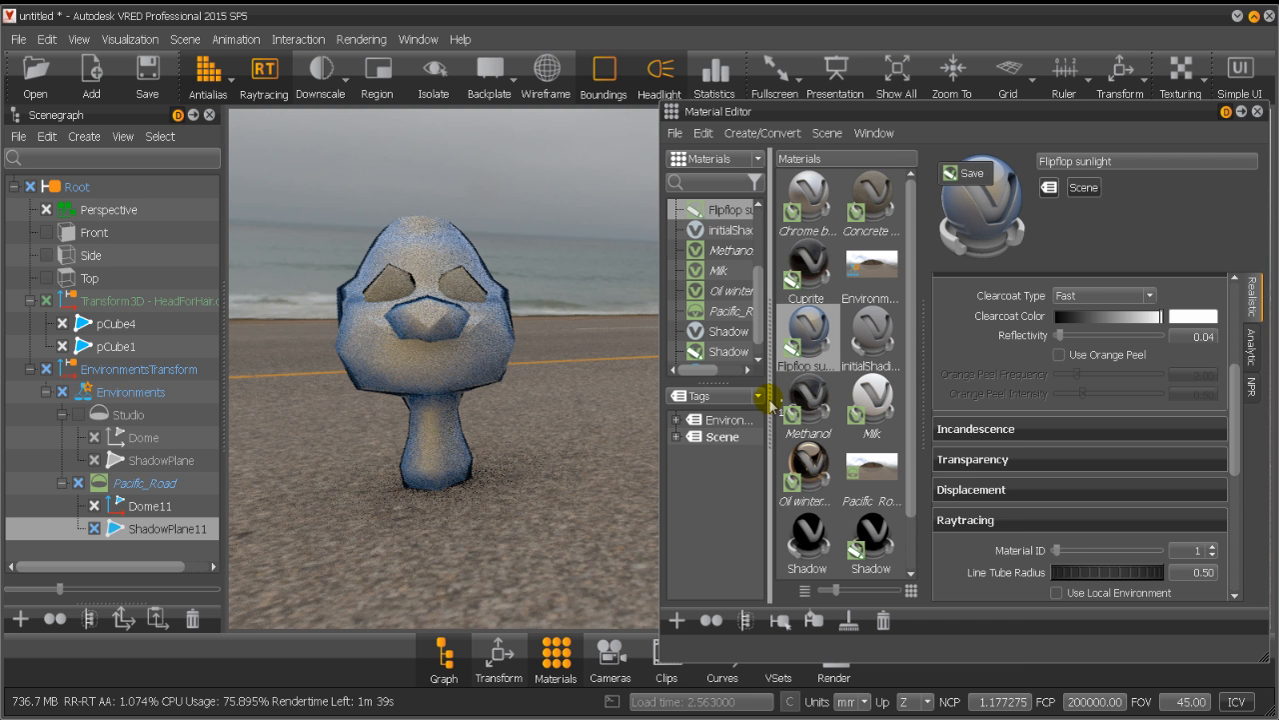
Create a new Chrome material and apply it to the head.
{"action": "left_click", "coordinate": [761, 133]}
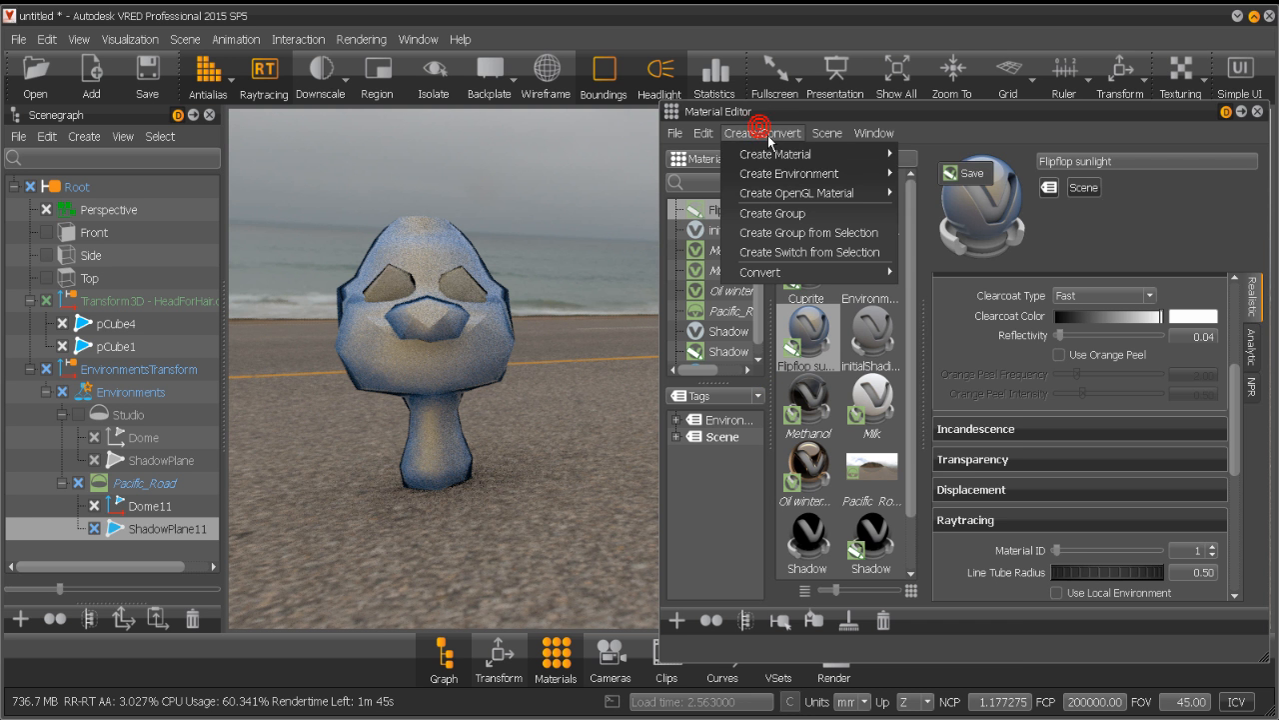
{"action": "mouse_move", "coordinate": [791, 160]}
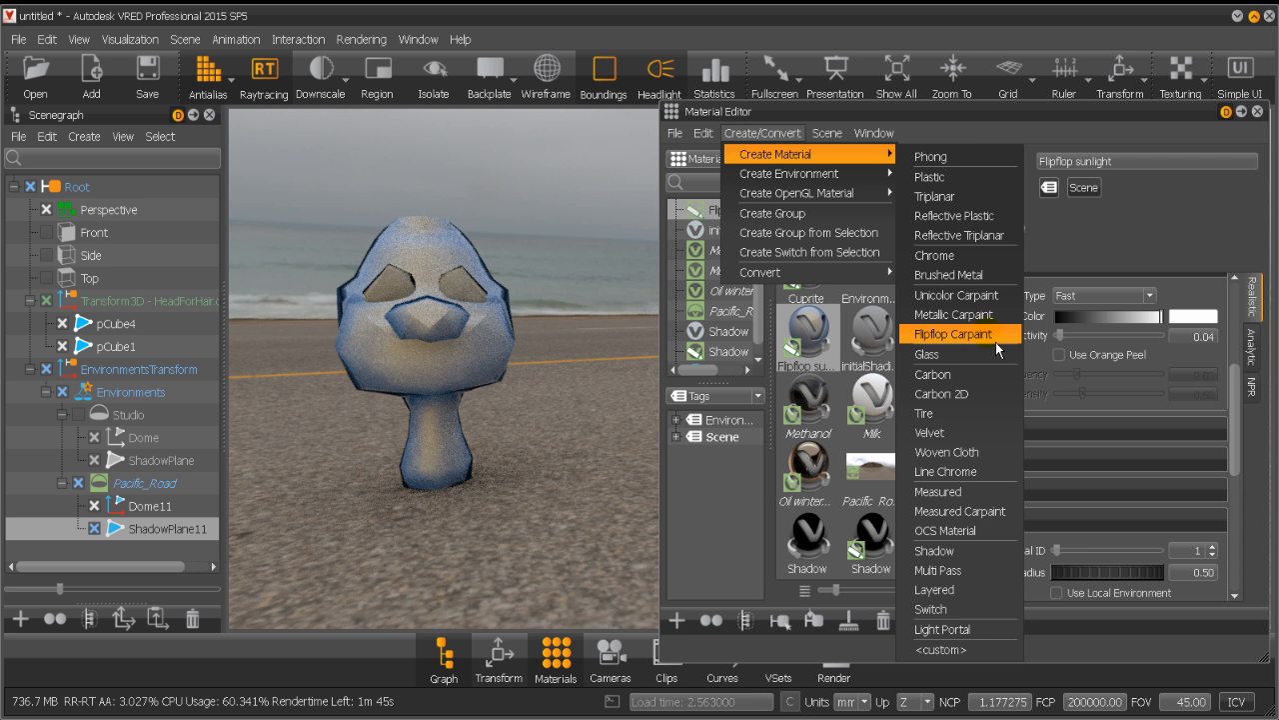
{"action": "left_click", "coordinate": [994, 256]}
{"action": "left_click_drag", "start_coordinate": [871, 195], "coordinate": [446, 368]}
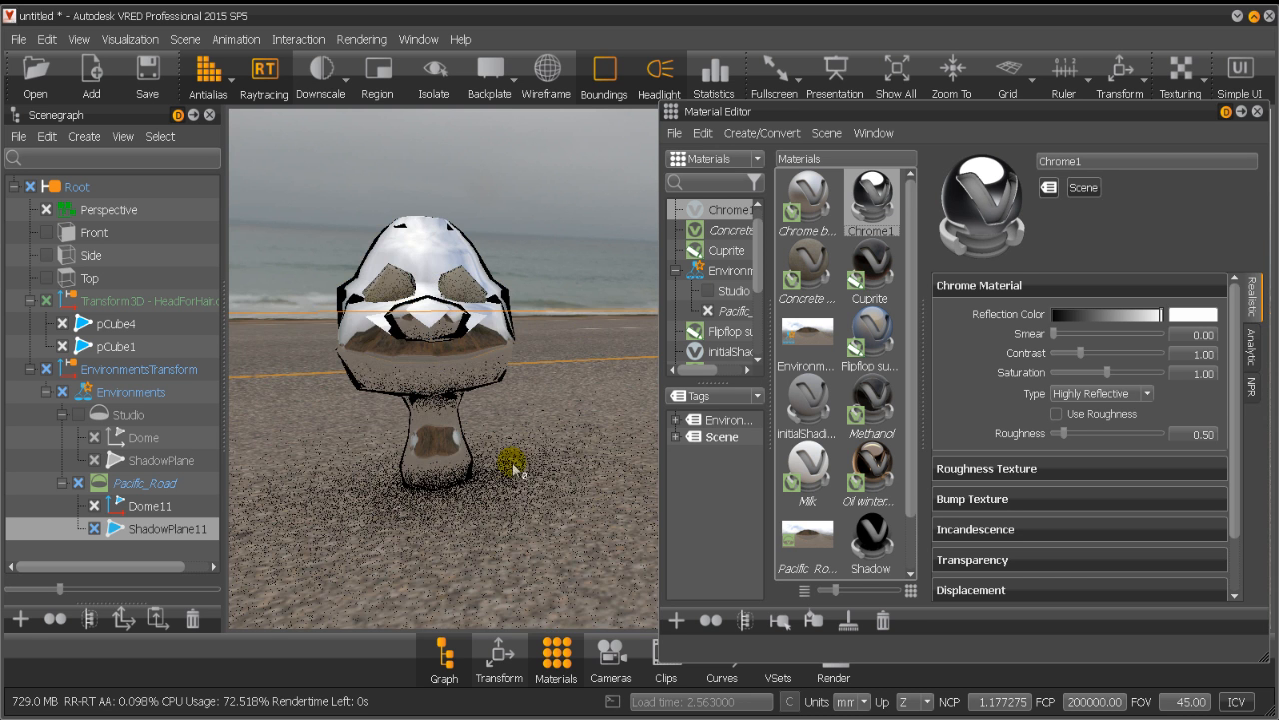
Apply the Flipflop sunlight material to the eyes of the head.
{"action": "left_click_drag", "start_coordinate": [417, 484], "coordinate": [569, 491], "text": "alt"}
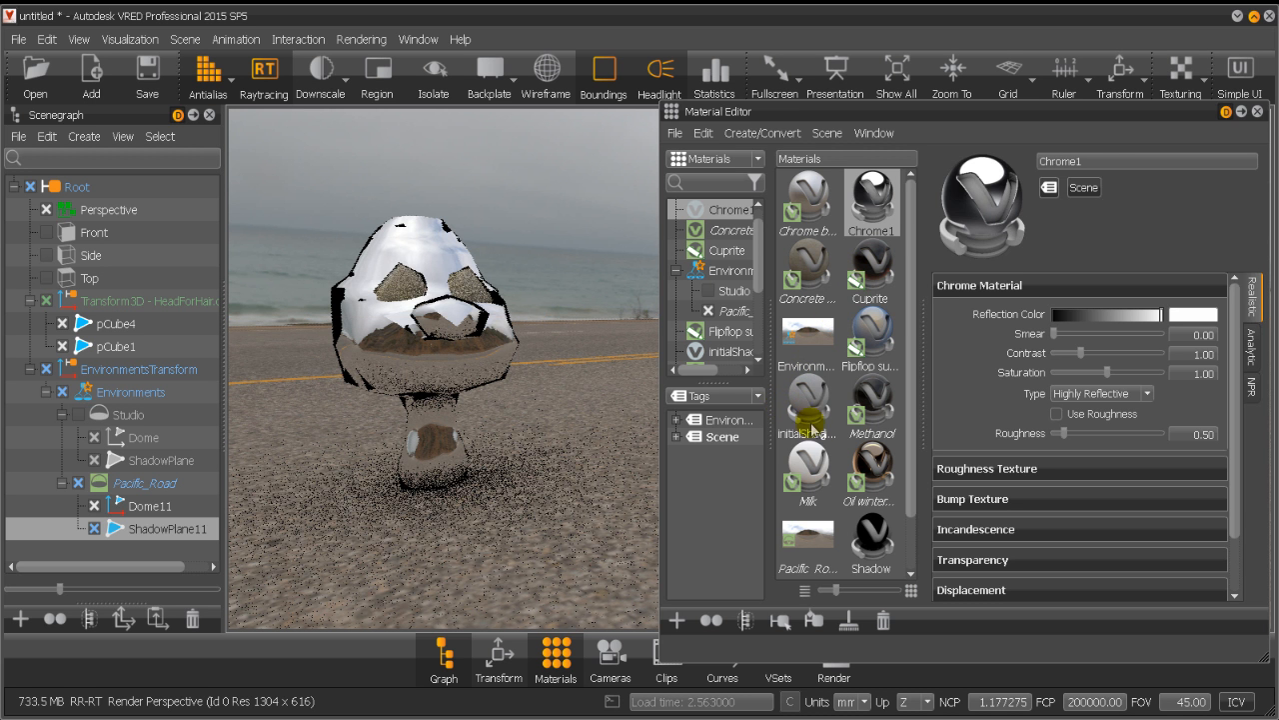
{"action": "left_click_drag", "start_coordinate": [883, 336], "coordinate": [473, 297]}
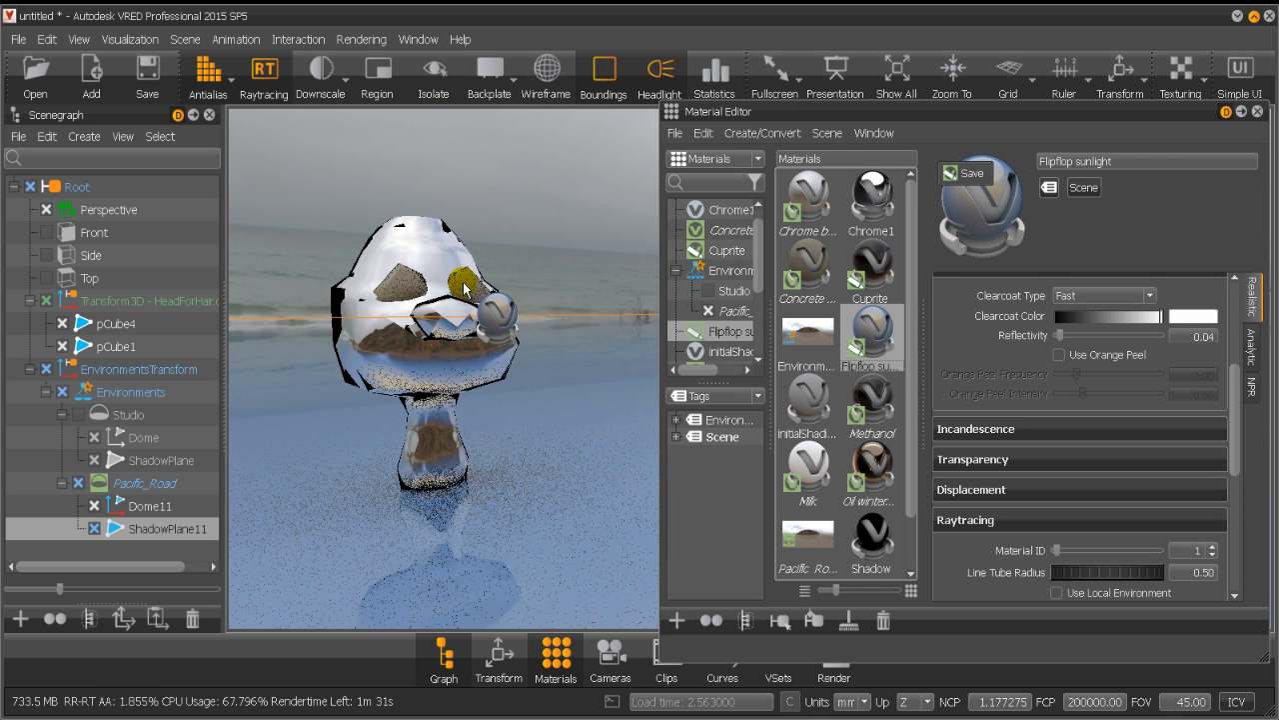
{"action": "left_click_drag", "start_coordinate": [535, 317], "coordinate": [602, 385]}
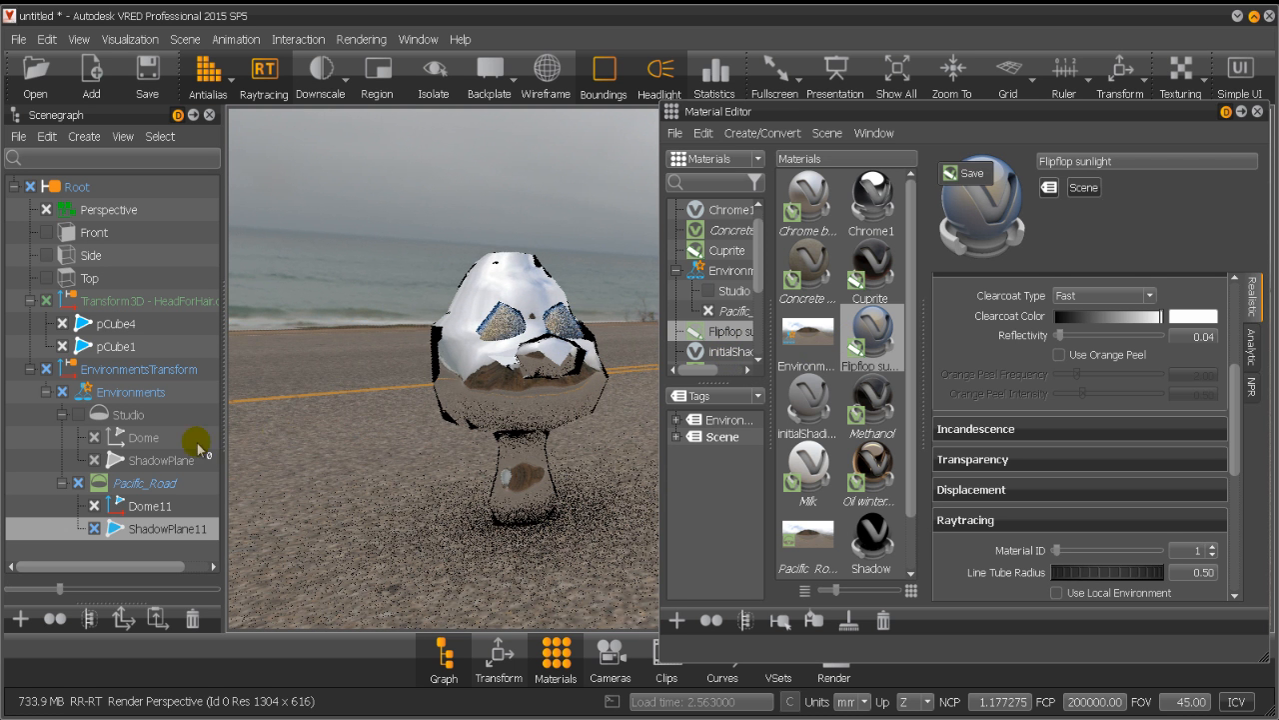
Select Dome11 under Pacific_Road and try to change its Environment Material options.
{"action": "left_click", "coordinate": [148, 484]}
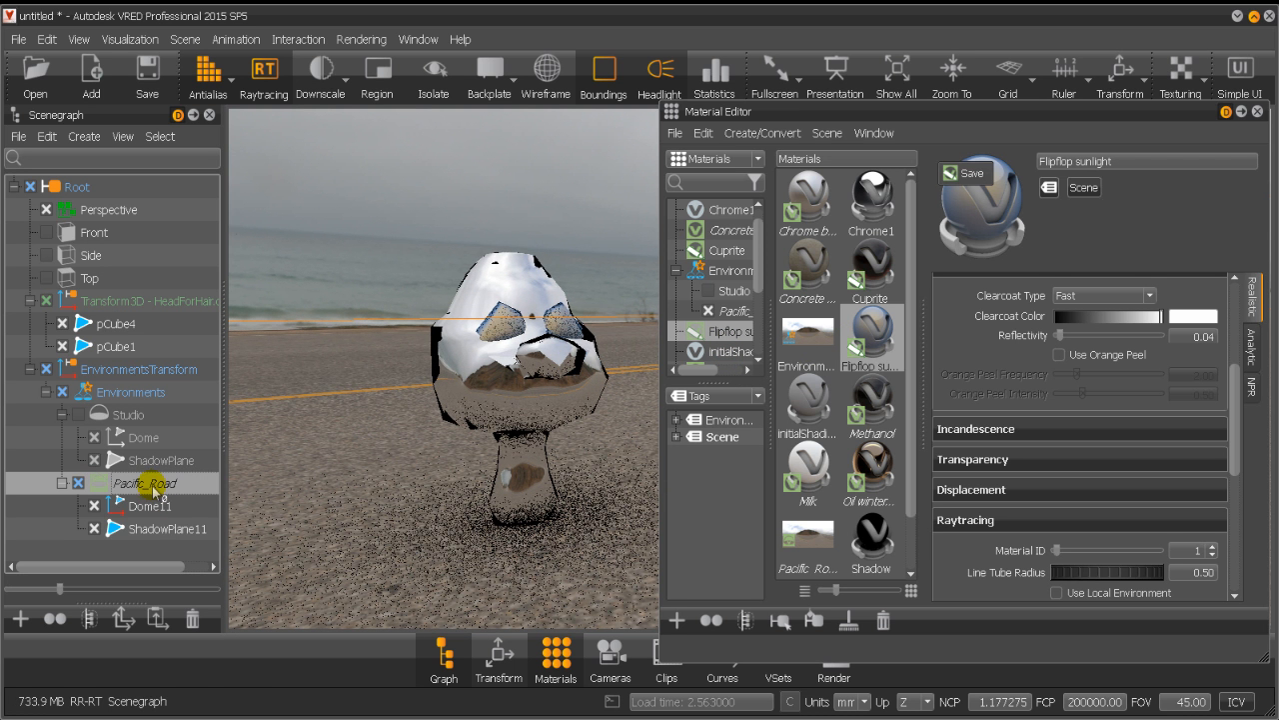
{"action": "left_click", "coordinate": [136, 485]}
{"action": "left_click", "coordinate": [117, 486]}
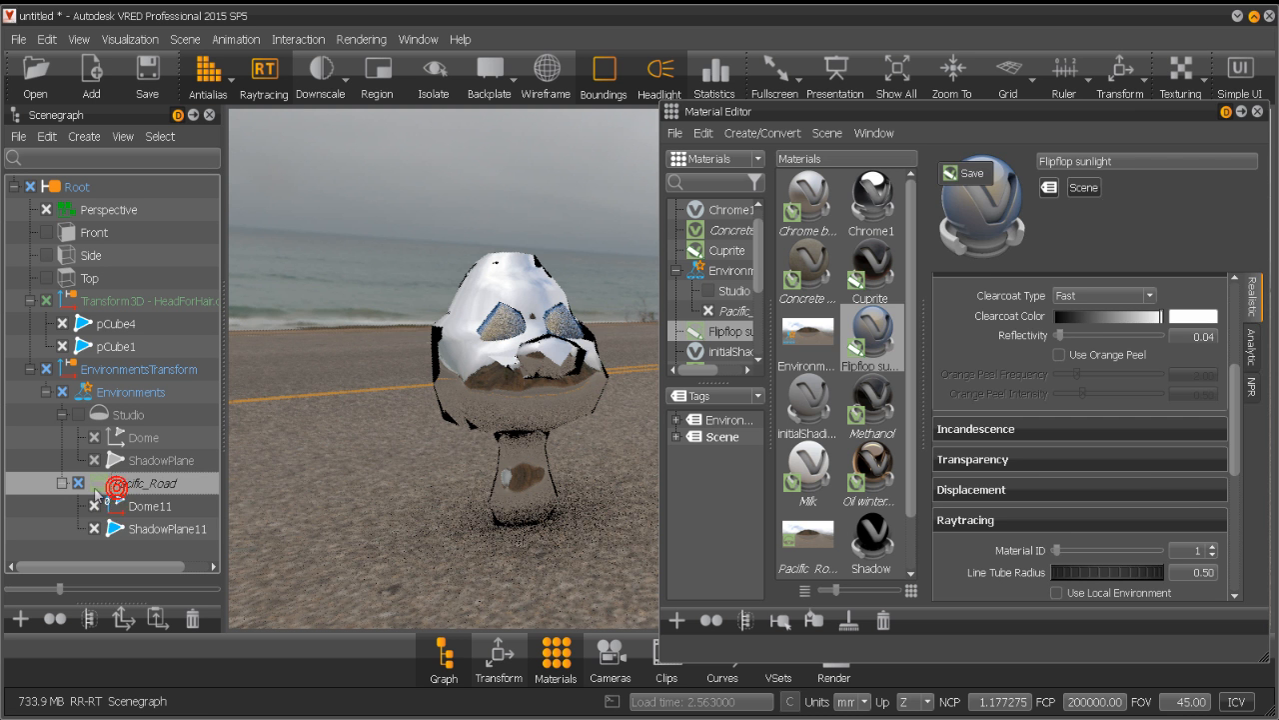
{"action": "left_click", "coordinate": [112, 506]}
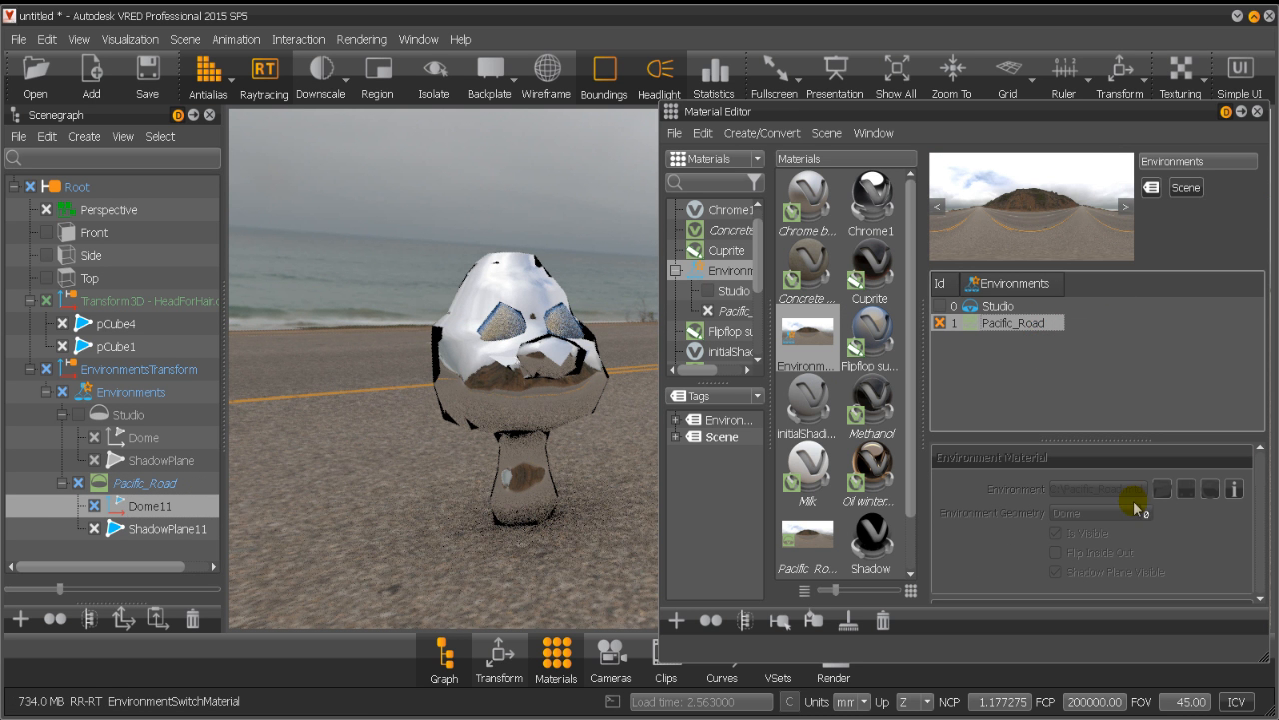
{"action": "left_click", "coordinate": [1106, 546]}
{"action": "left_click", "coordinate": [1103, 558]}
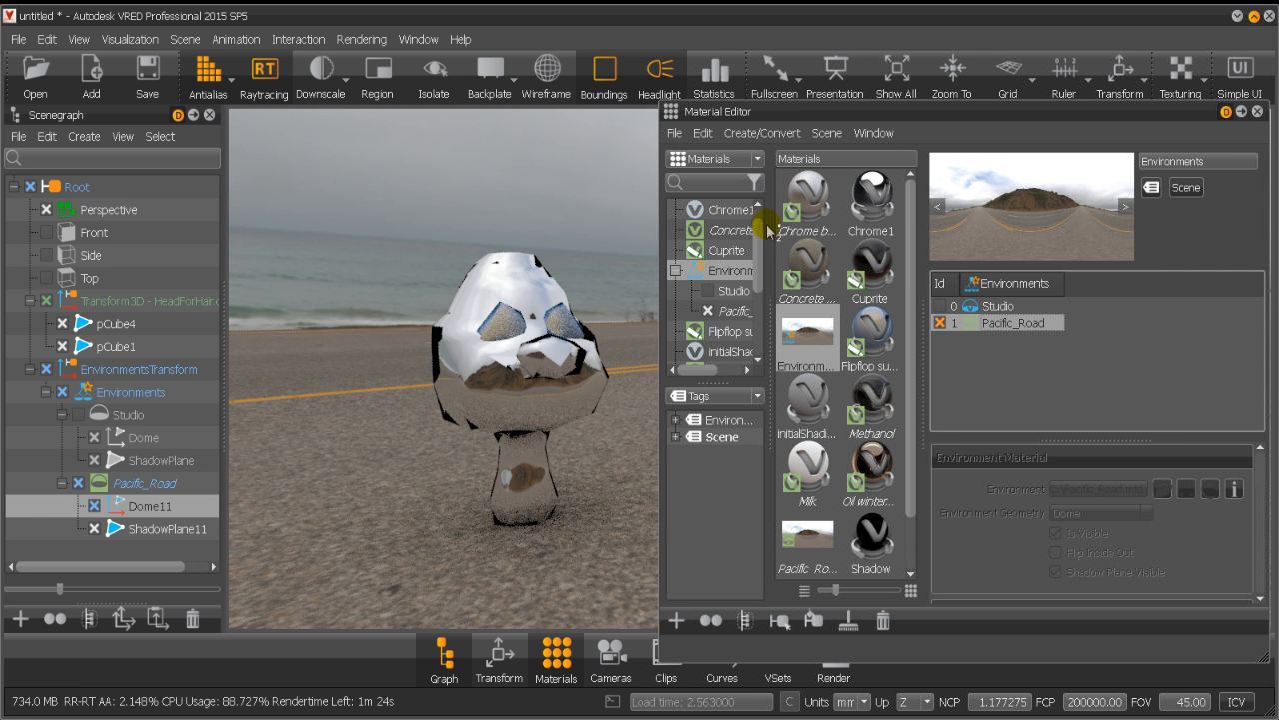
Remove all unused materials from the scene's material list.
{"action": "left_click", "coordinate": [742, 135]}
{"action": "mouse_move", "coordinate": [841, 147]}
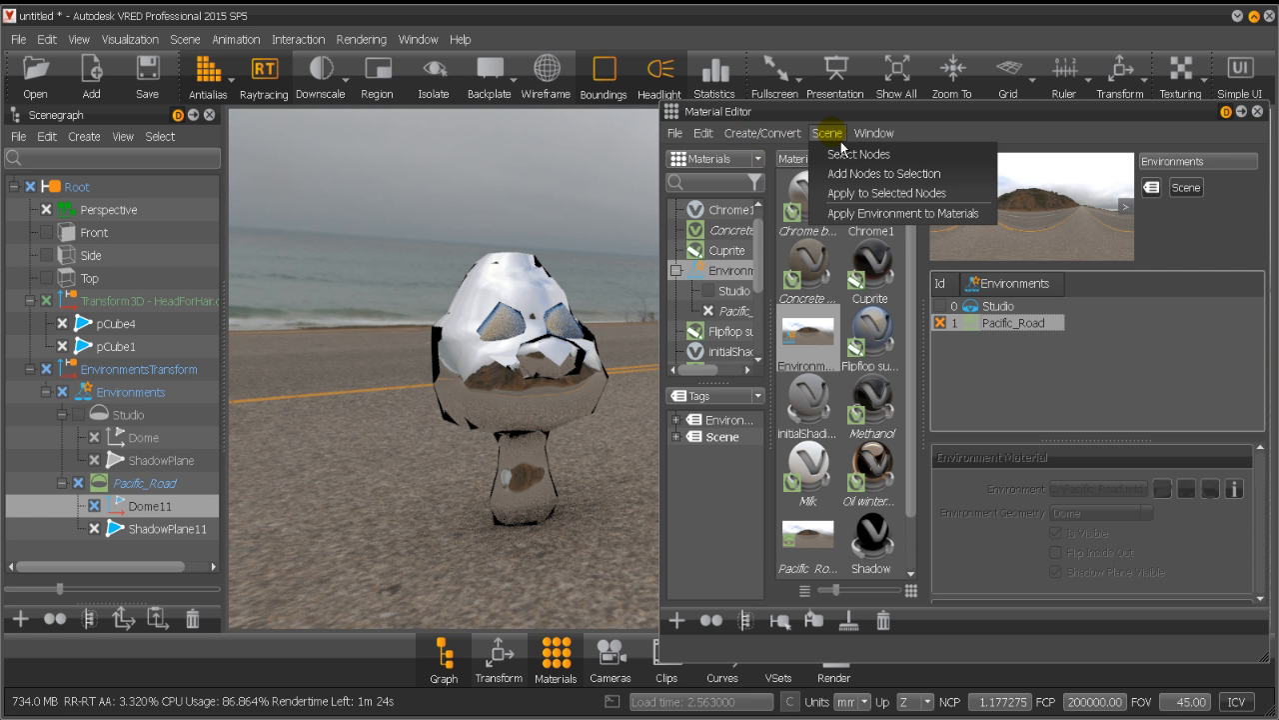
{"action": "mouse_move", "coordinate": [704, 133]}
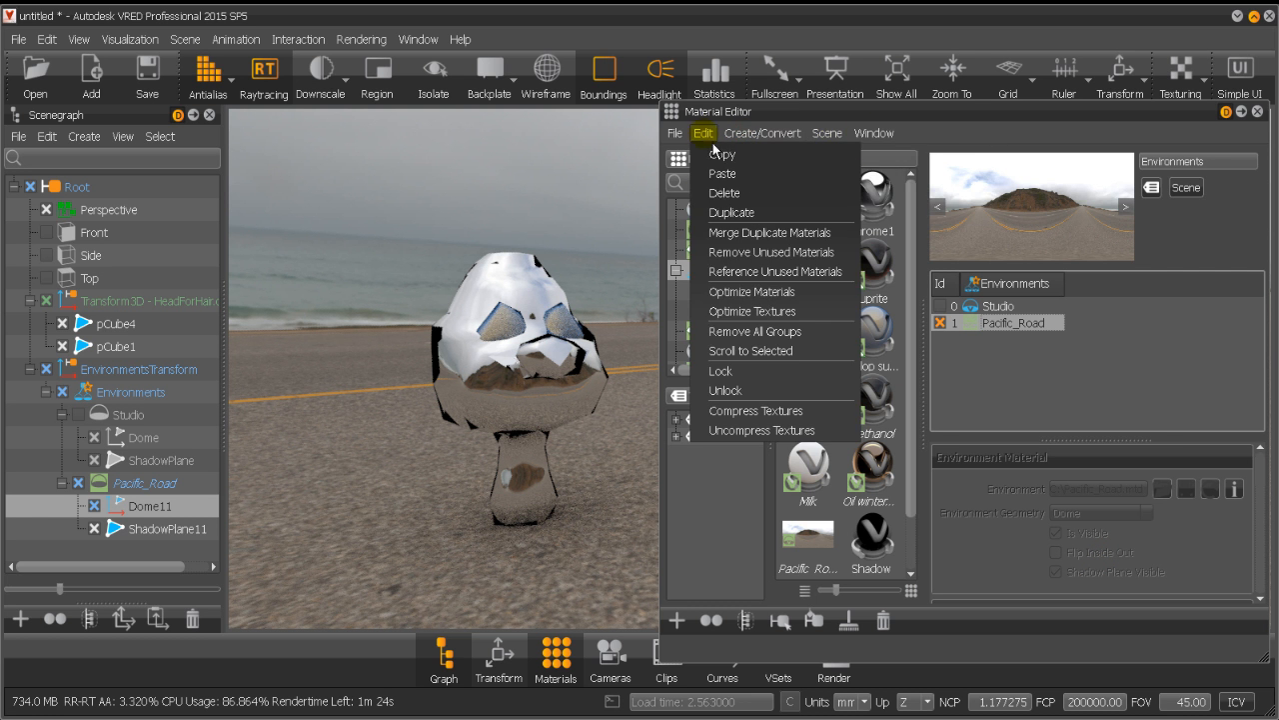
{"action": "left_click", "coordinate": [750, 254]}
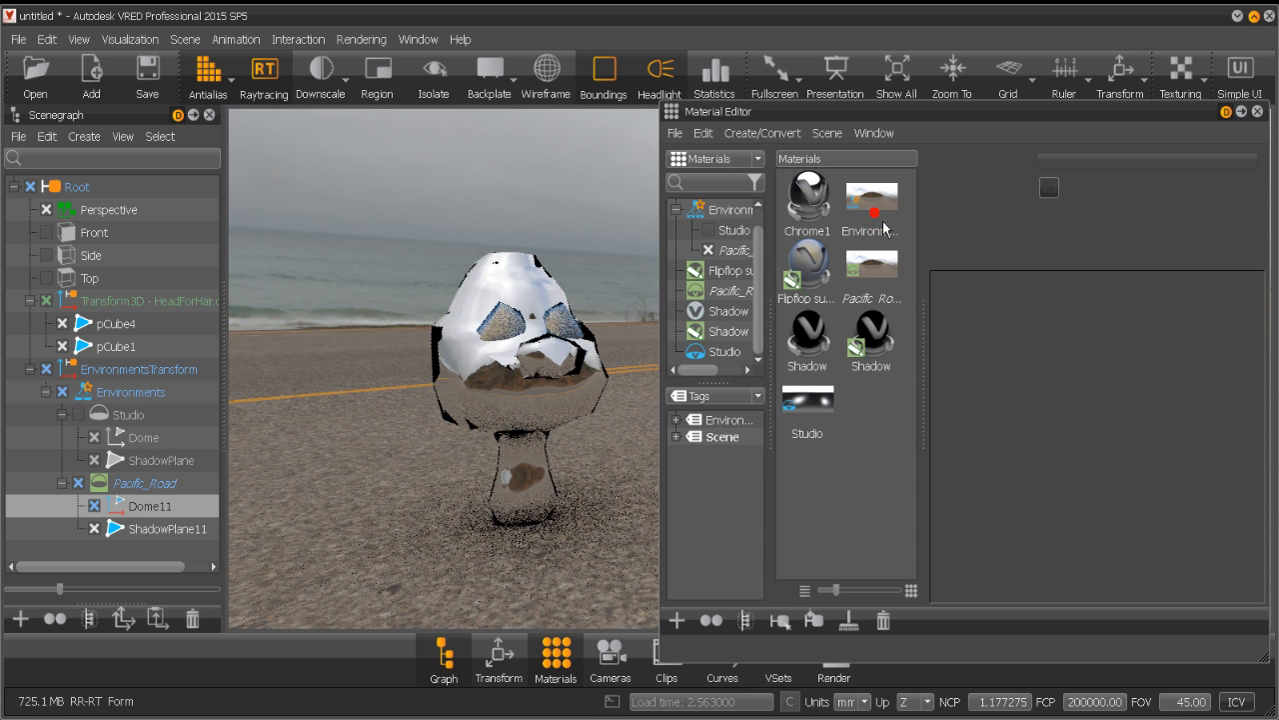
Select the Pacific_Road environment material and make it modifiable.
{"action": "left_click", "coordinate": [874, 266]}
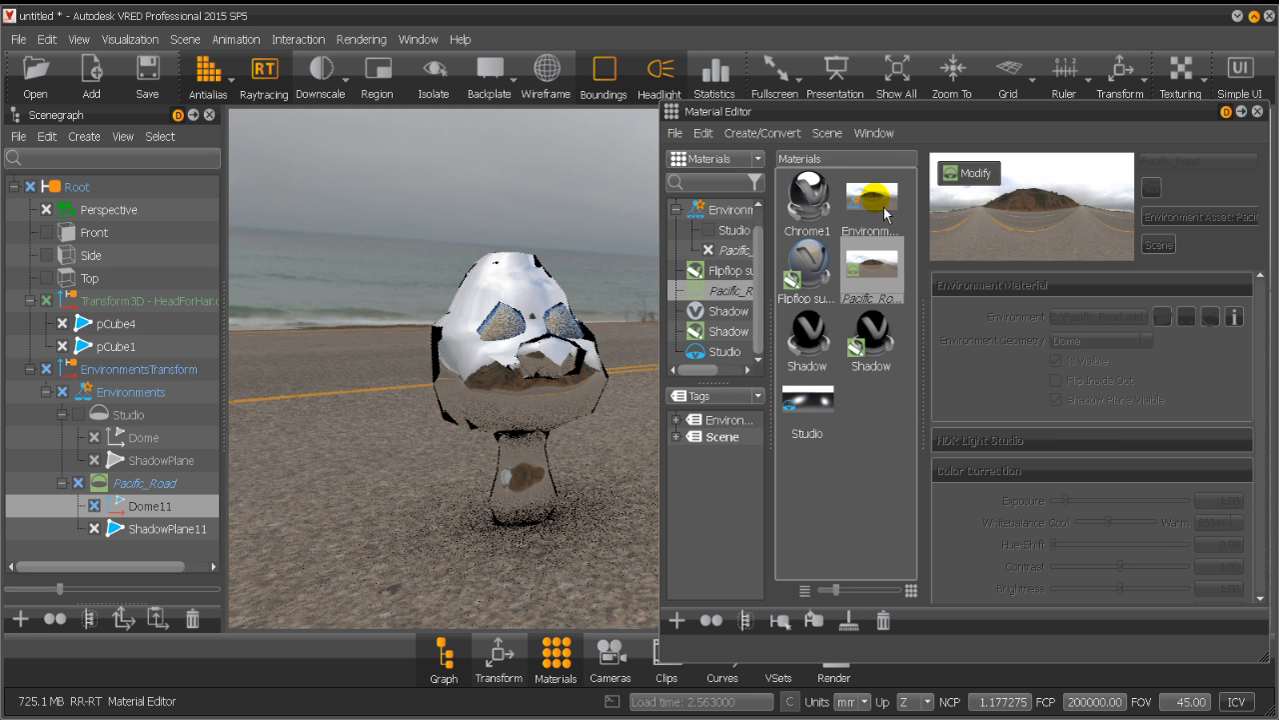
{"action": "left_click", "coordinate": [886, 212]}
{"action": "left_click", "coordinate": [890, 257]}
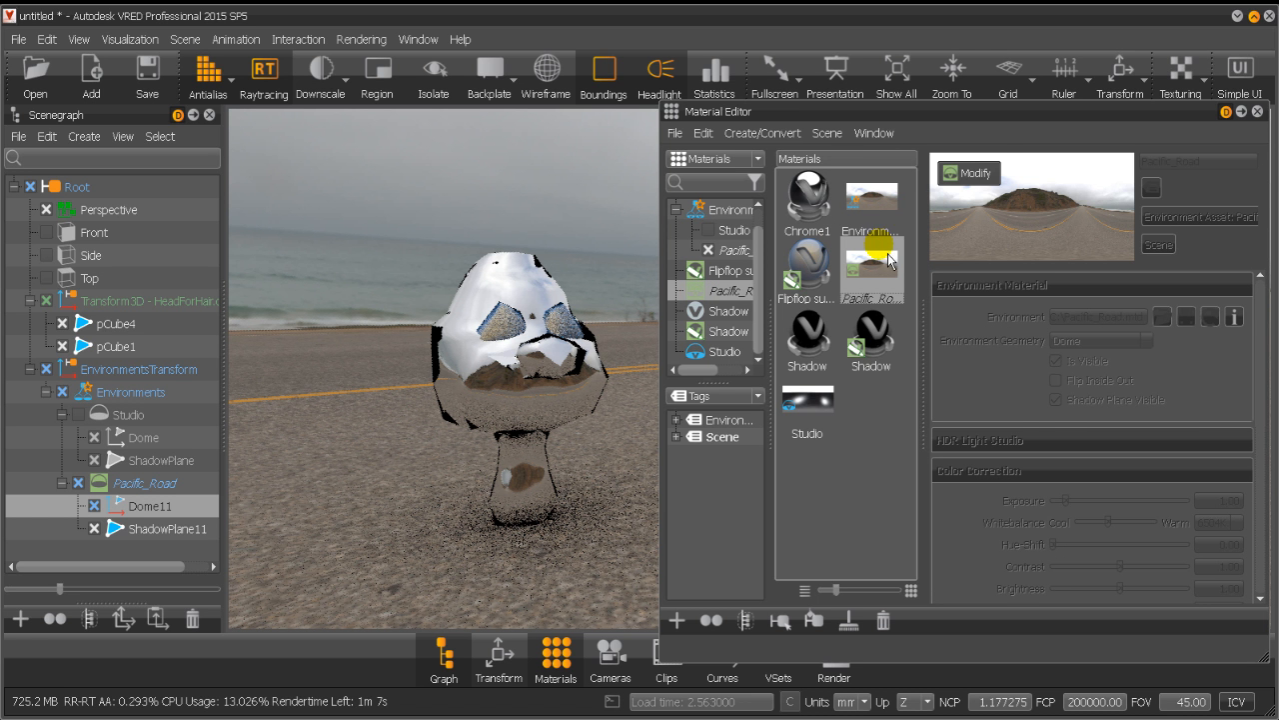
{"action": "left_click", "coordinate": [989, 177]}
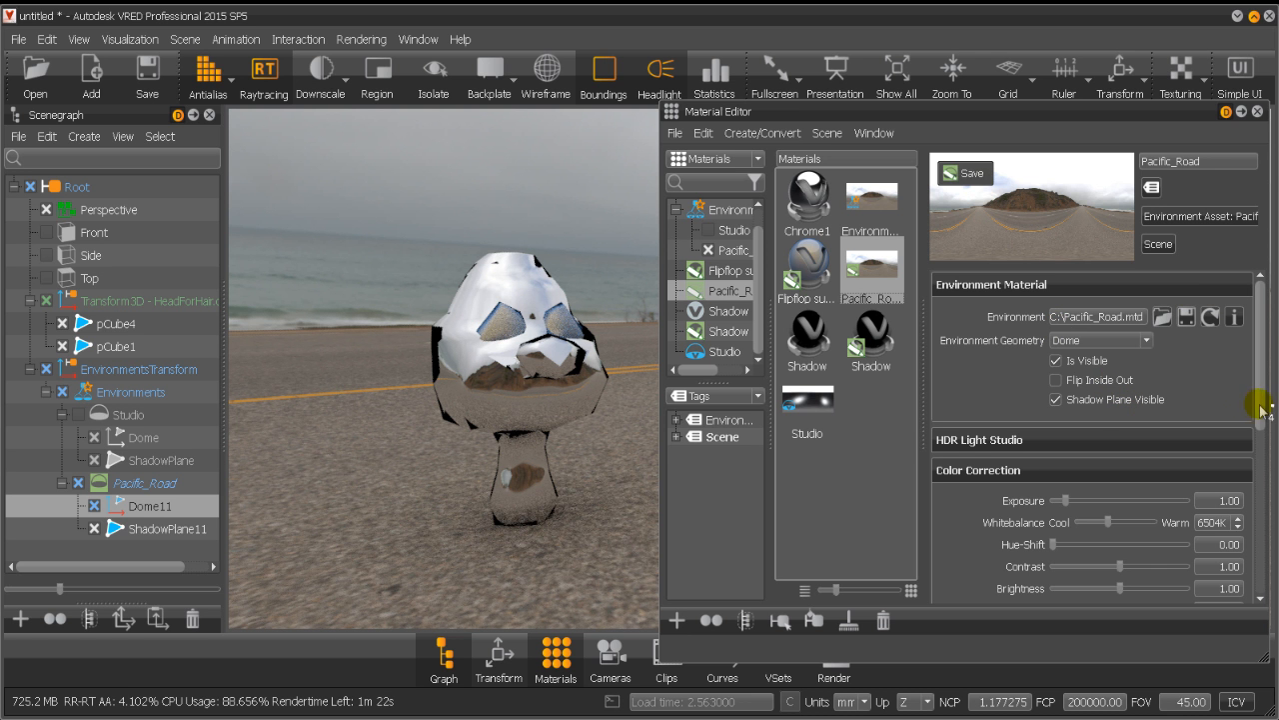
Switch the Pacific_Road shadow plane's visibility off and back on, and try the environment's Is Visible option.
{"action": "left_click", "coordinate": [1096, 399]}
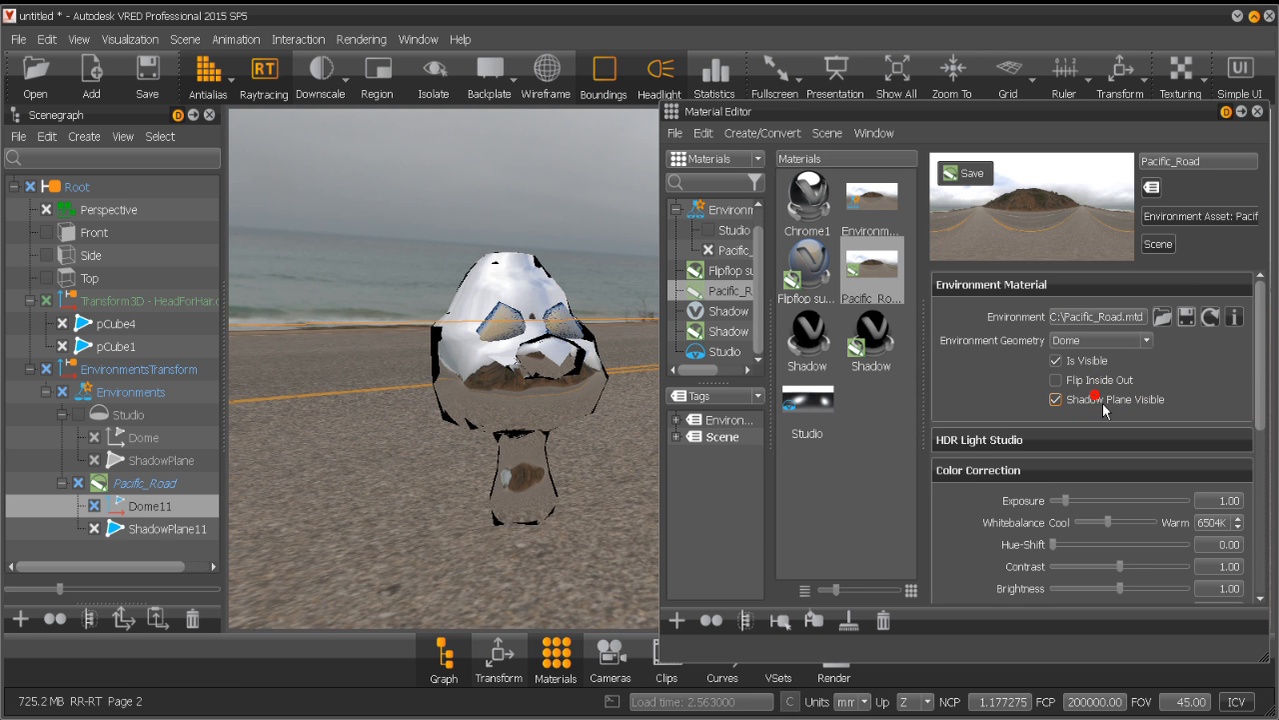
{"action": "left_click", "coordinate": [1099, 401]}
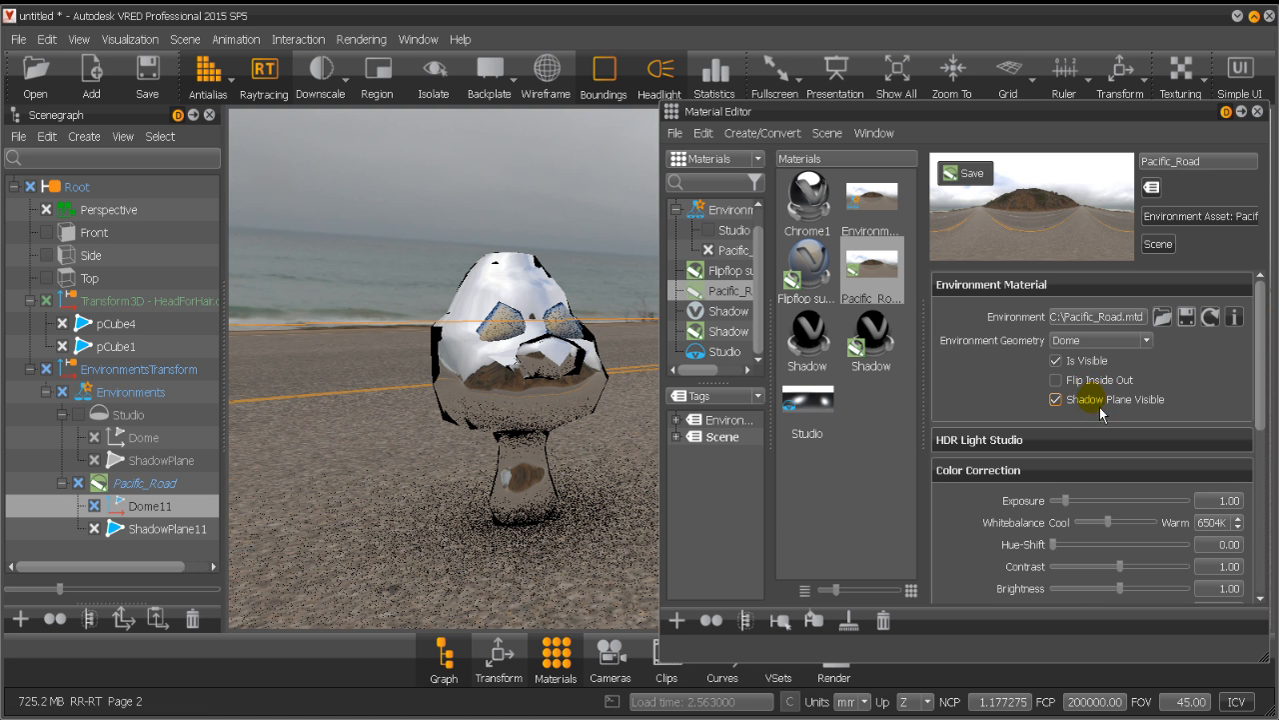
{"action": "left_click", "coordinate": [1084, 362]}
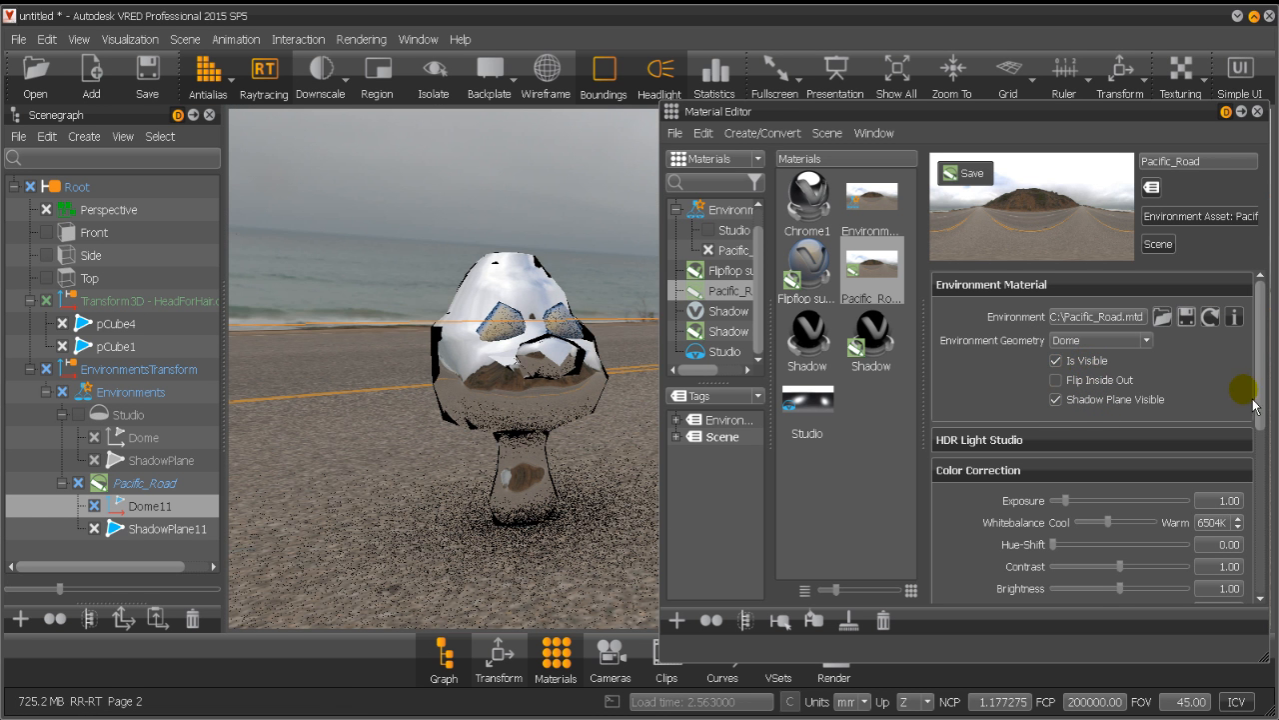
Expand Pacific_Road's HDR Light Studio section and raise the environment's exposure to about 1.79.
{"action": "left_click_drag", "start_coordinate": [1261, 404], "coordinate": [1261, 450]}
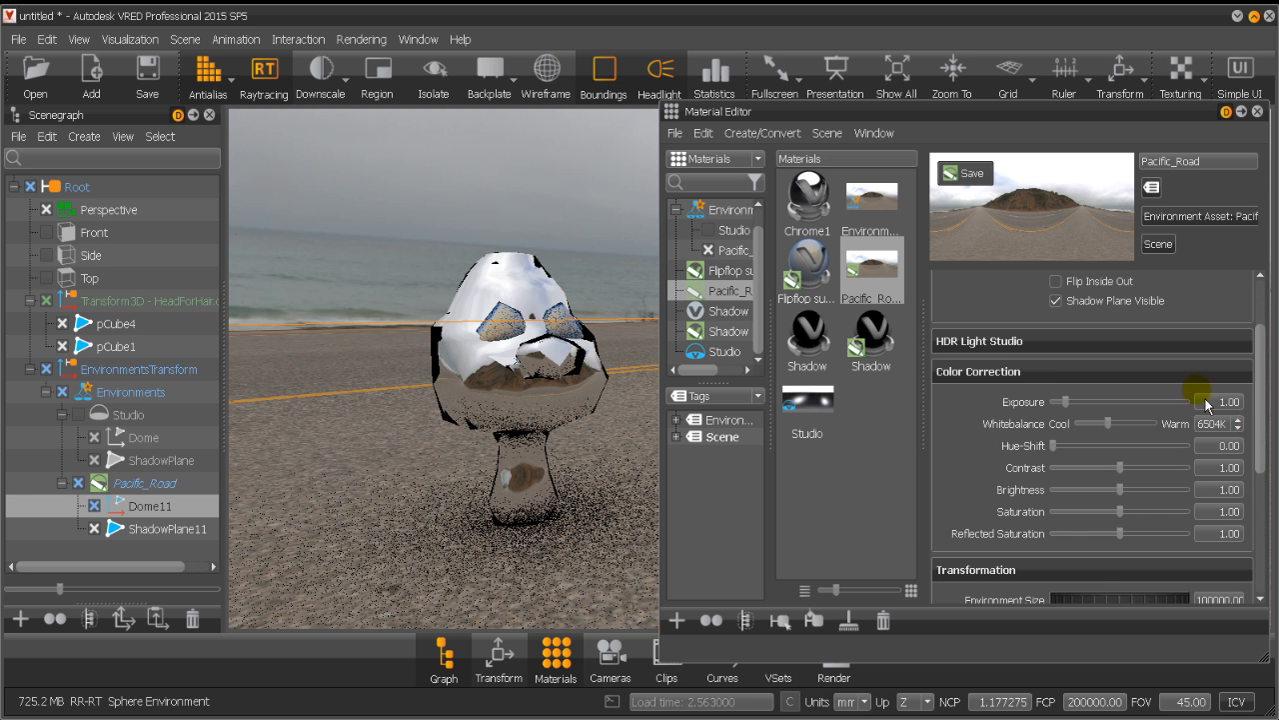
{"action": "left_click", "coordinate": [1150, 343]}
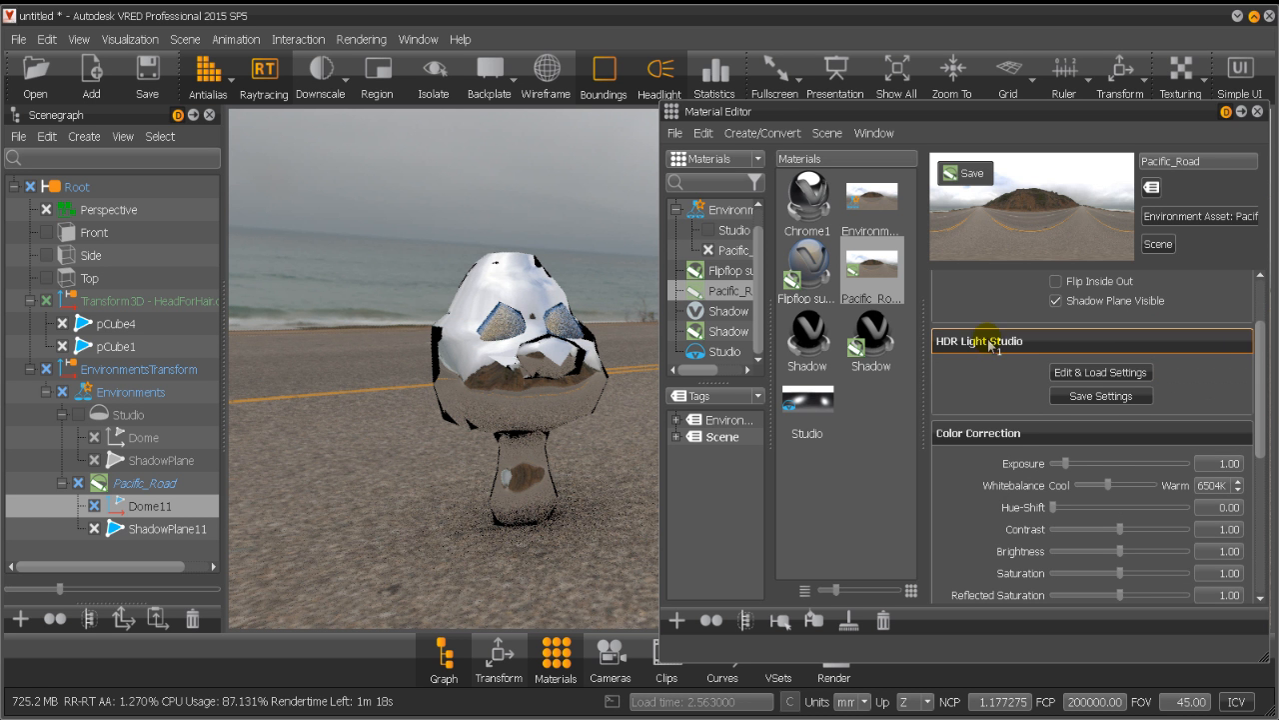
{"action": "left_click_drag", "start_coordinate": [1267, 390], "coordinate": [1261, 442]}
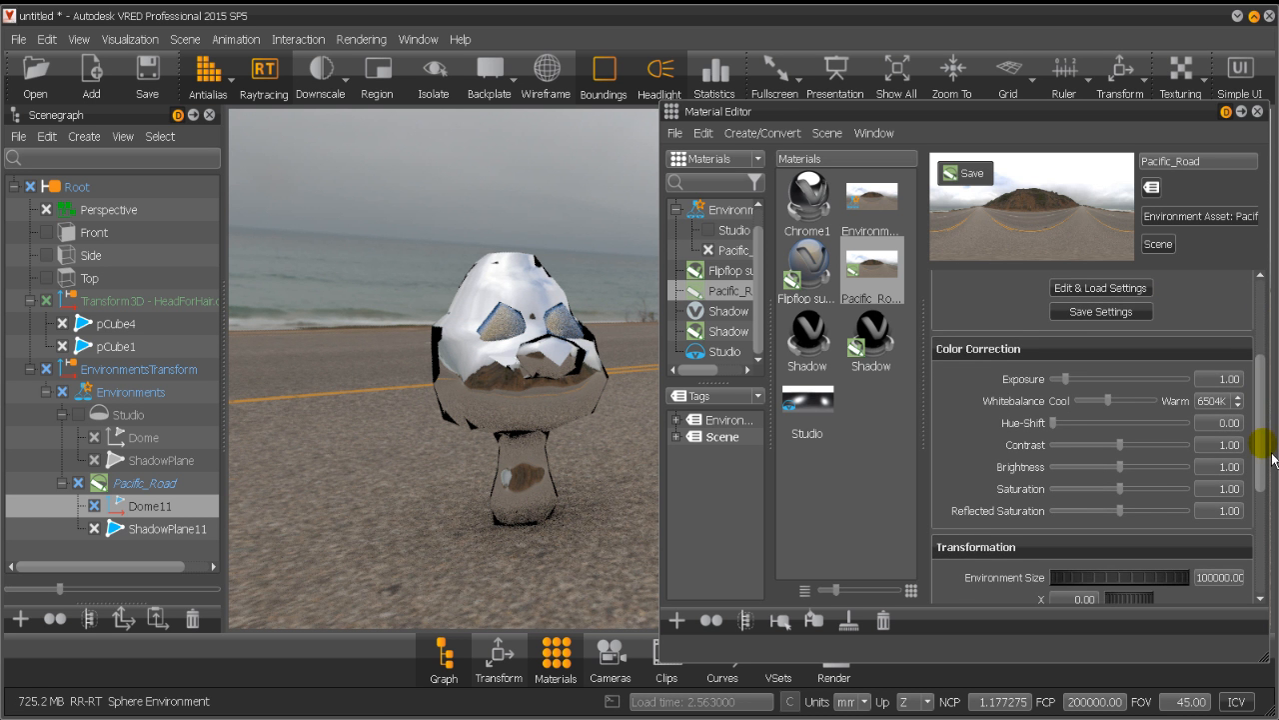
{"action": "left_click", "coordinate": [1066, 379]}
Try a hue shift of about 184 on Pacific_Road, return it to 0, and look over the Transformation settings.
{"action": "left_click_drag", "start_coordinate": [1142, 395], "coordinate": [1085, 432]}
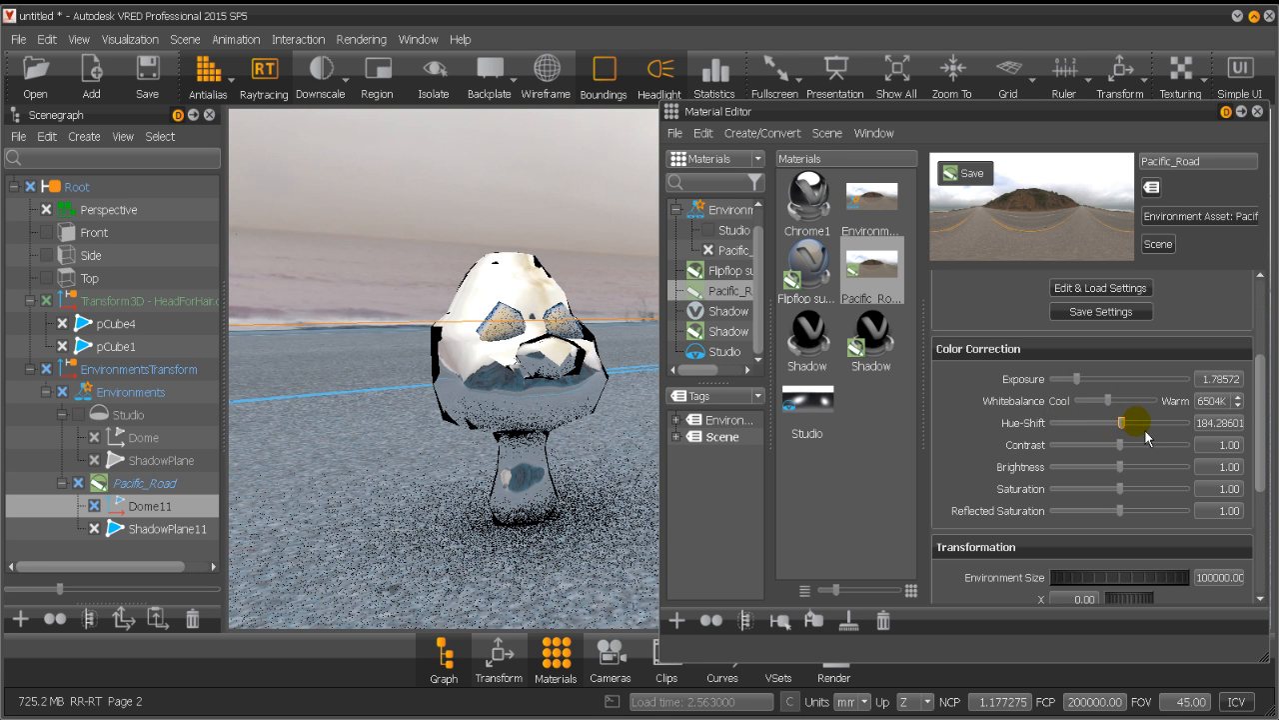
{"action": "left_click_drag", "start_coordinate": [1156, 437], "coordinate": [1069, 437]}
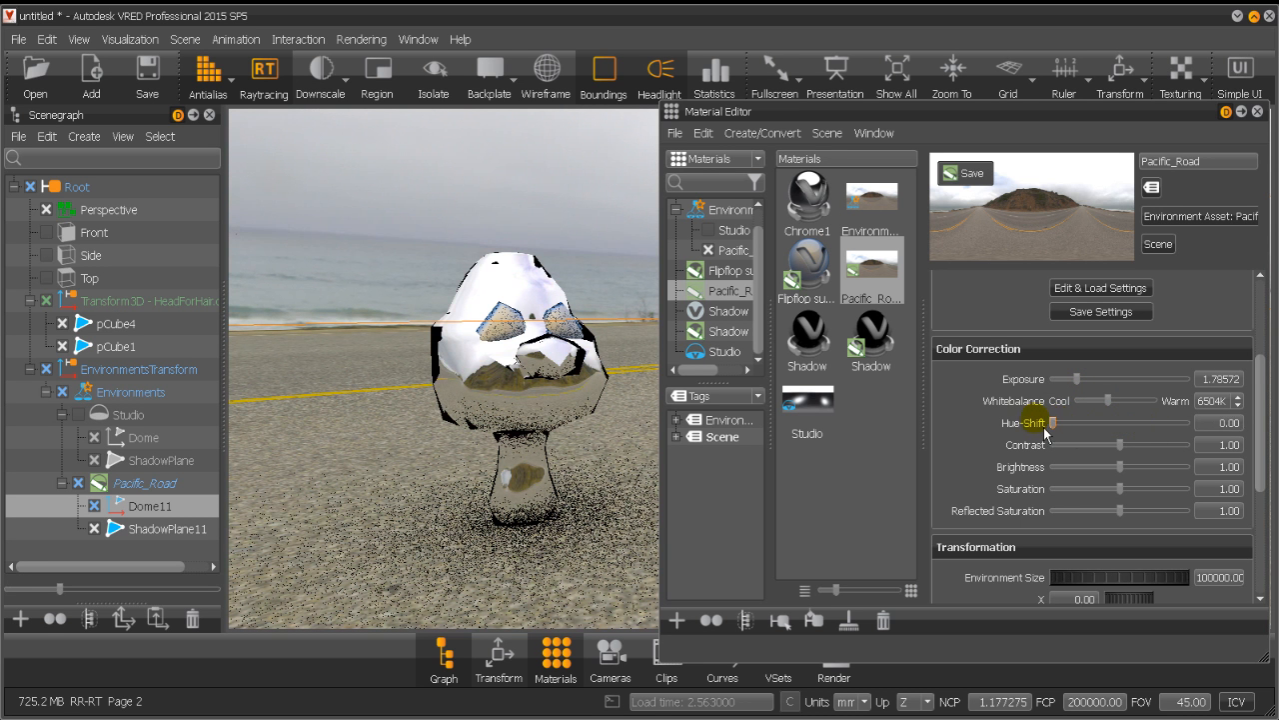
{"action": "scroll", "coordinate": [1009, 449], "scroll_direction": "down", "scroll_amount": 5}
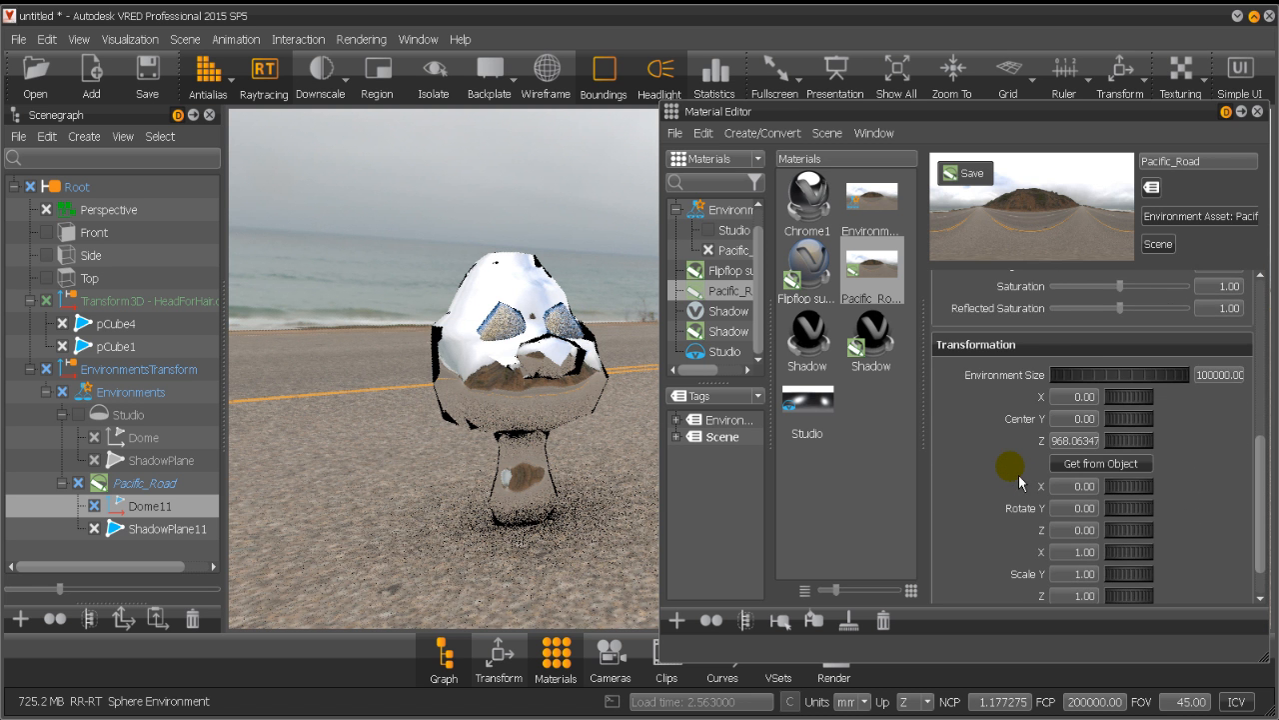
{"action": "scroll", "coordinate": [1015, 488], "scroll_direction": "up", "scroll_amount": 6}
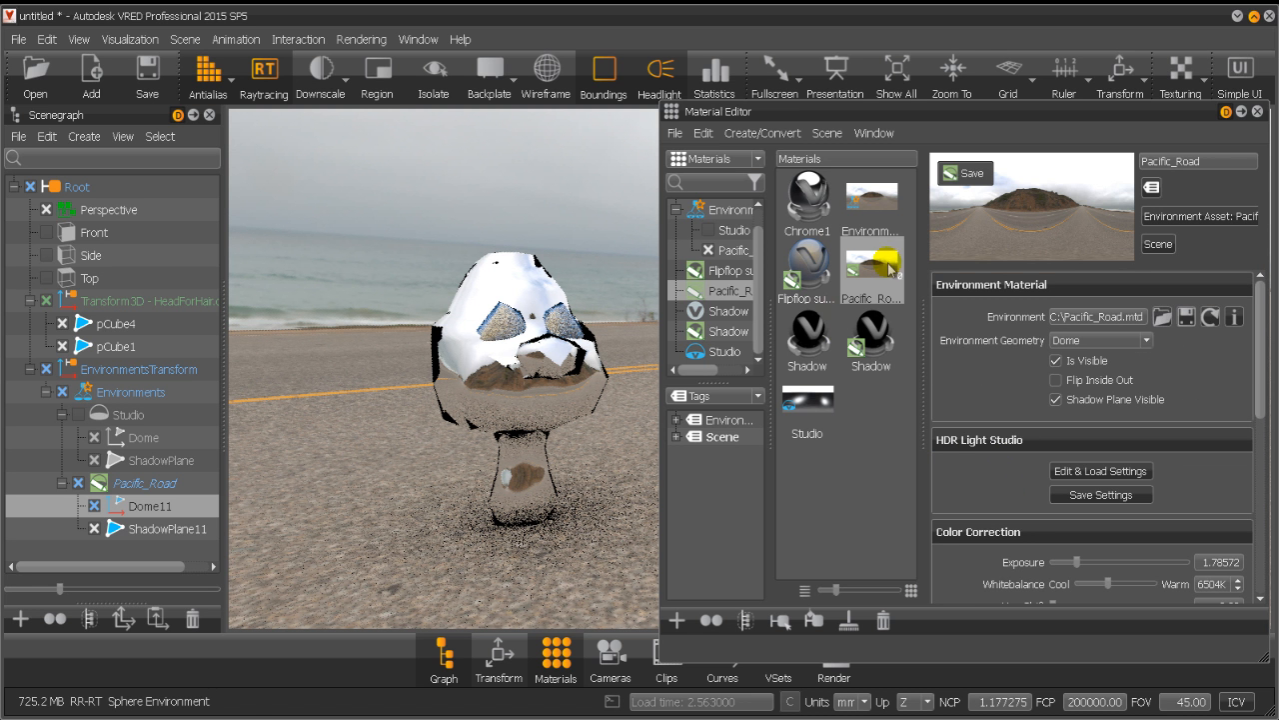
Set the raytracing downscale to Medium.
{"action": "left_click_drag", "start_coordinate": [889, 270], "coordinate": [316, 206]}
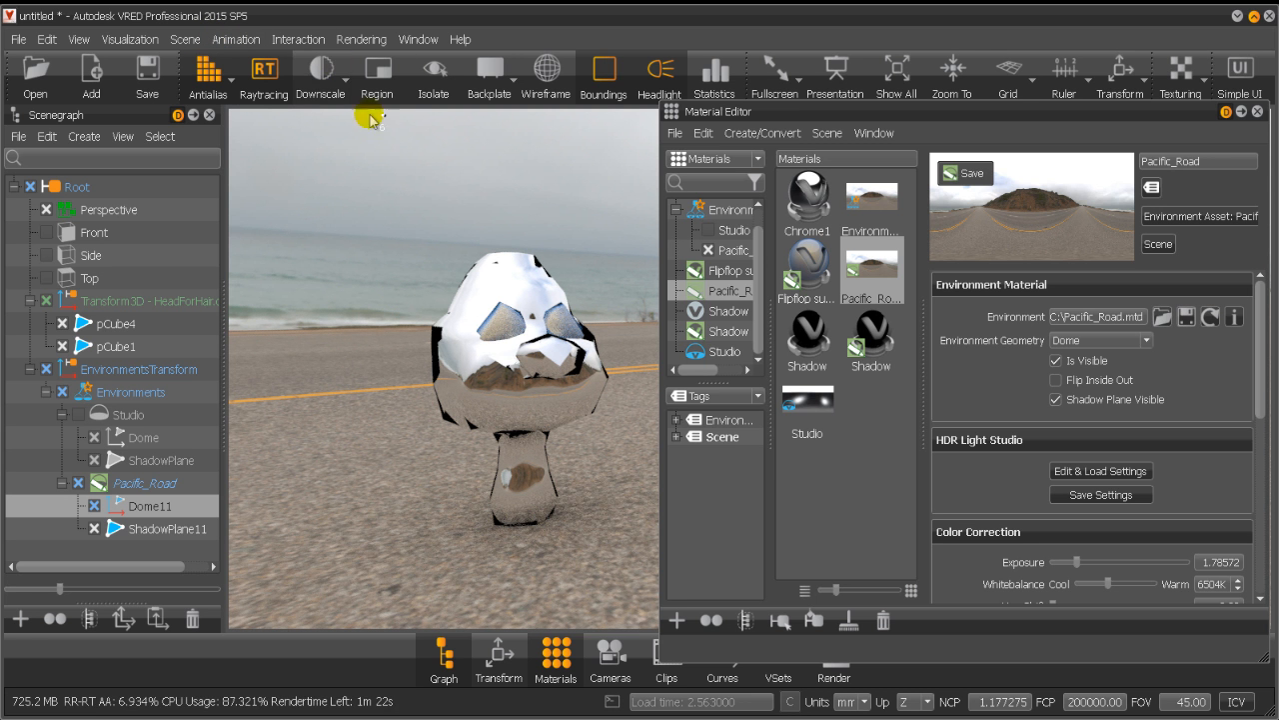
{"action": "left_click", "coordinate": [331, 78]}
{"action": "left_click", "coordinate": [333, 79]}
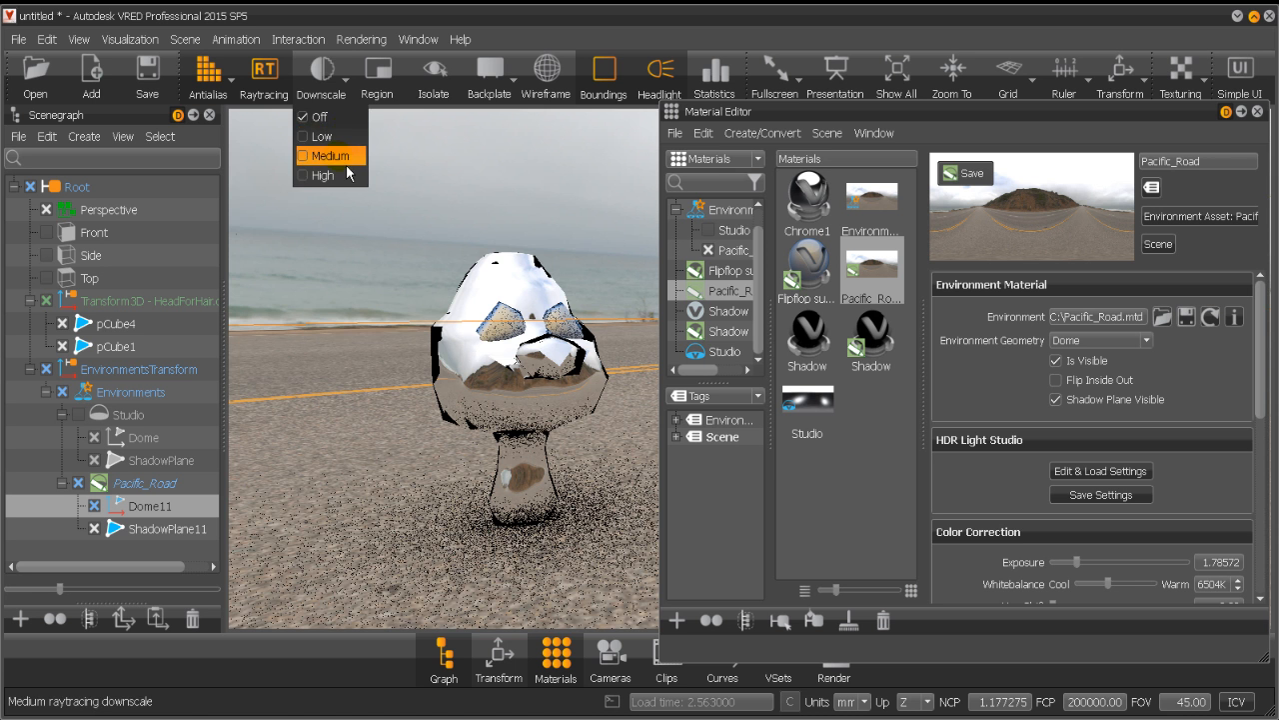
{"action": "left_click", "coordinate": [337, 156]}
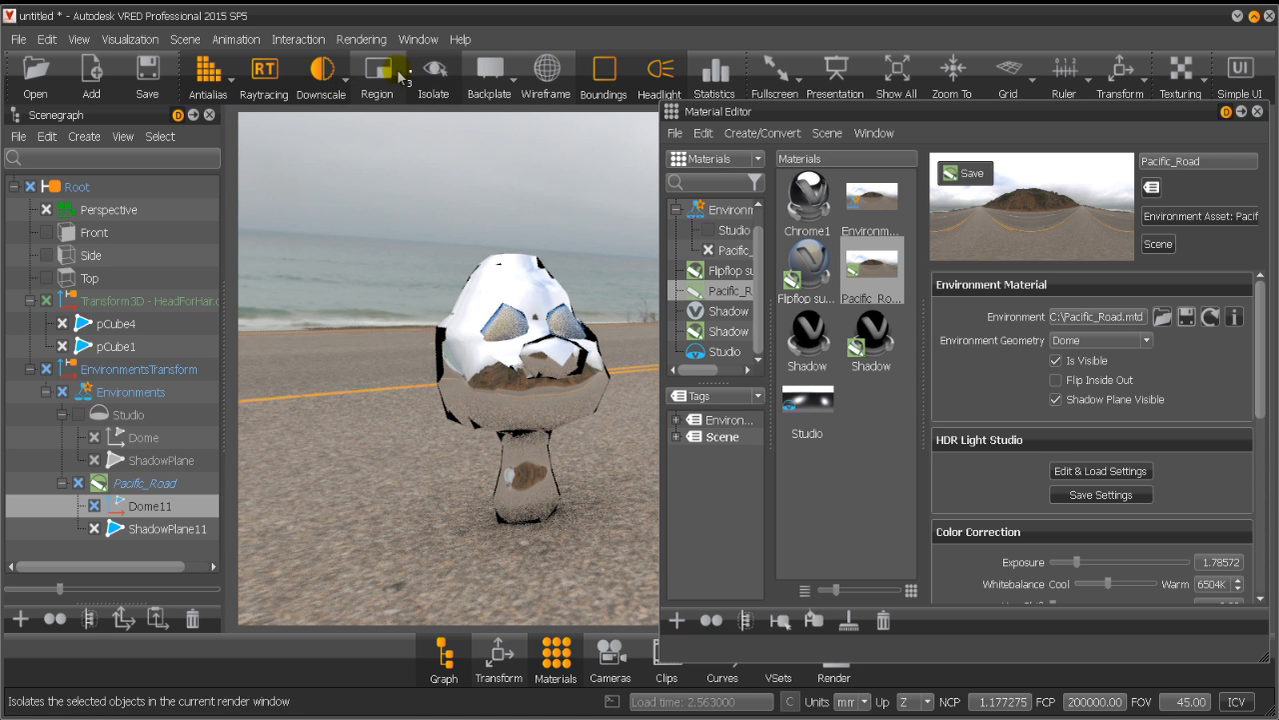
Enable region rendering and draw a render region around the whole head and neck.
{"action": "left_click", "coordinate": [390, 94]}
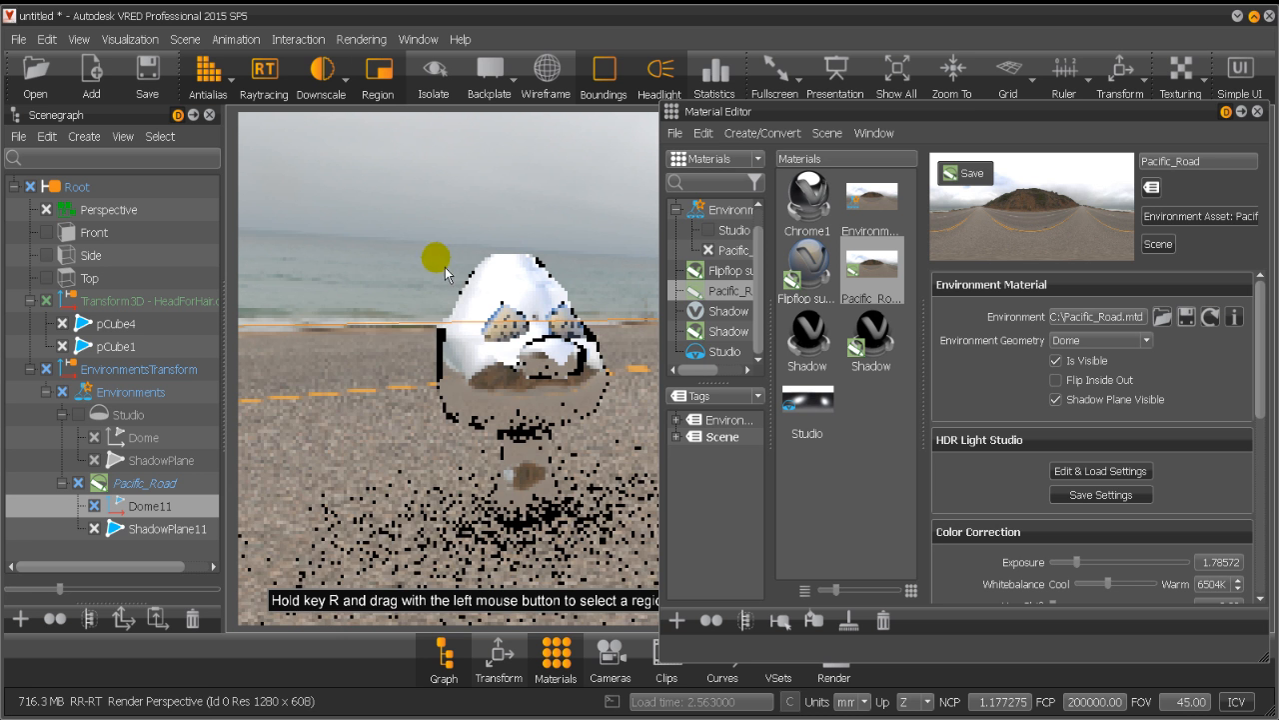
{"action": "mouse_move", "coordinate": [376, 601]}
{"action": "left_mouse_down"}
{"action": "mouse_move", "coordinate": [499, 491]}
{"action": "mouse_move", "coordinate": [457, 320]}
{"action": "mouse_move", "coordinate": [466, 272]}
{"action": "left_mouse_up"}
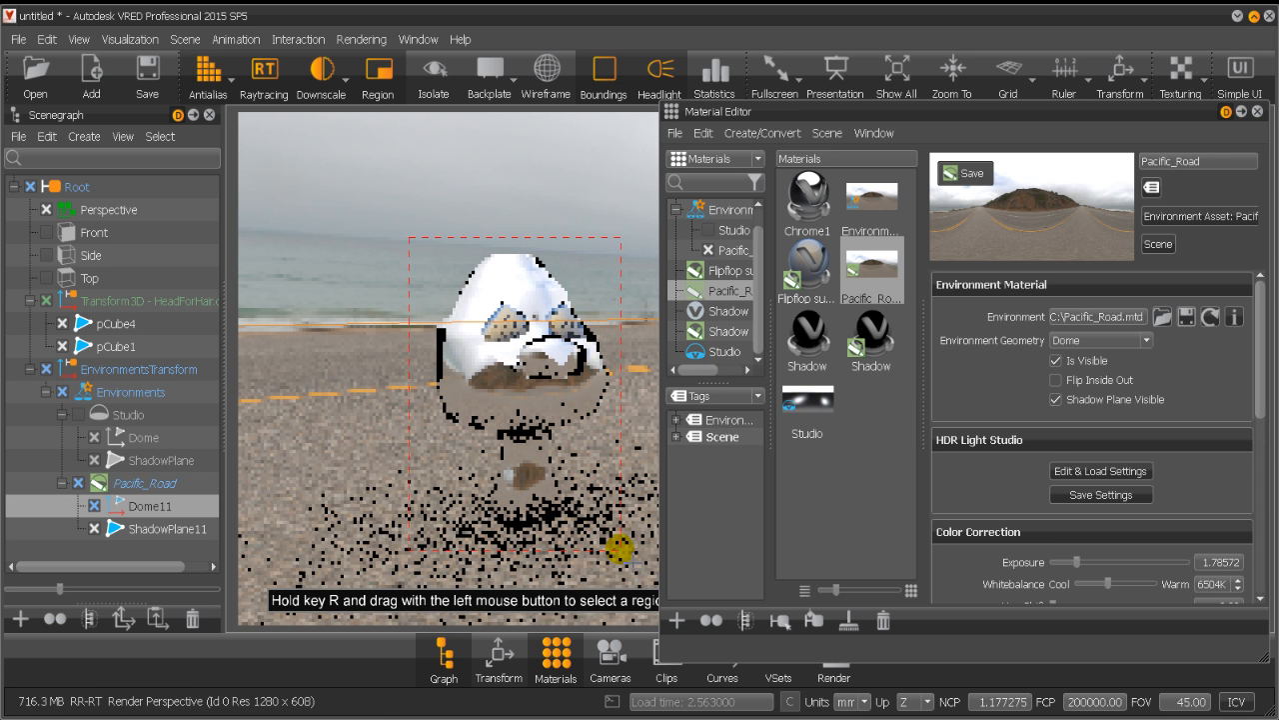
{"action": "left_click_drag", "start_coordinate": [620, 548], "coordinate": [622, 549]}
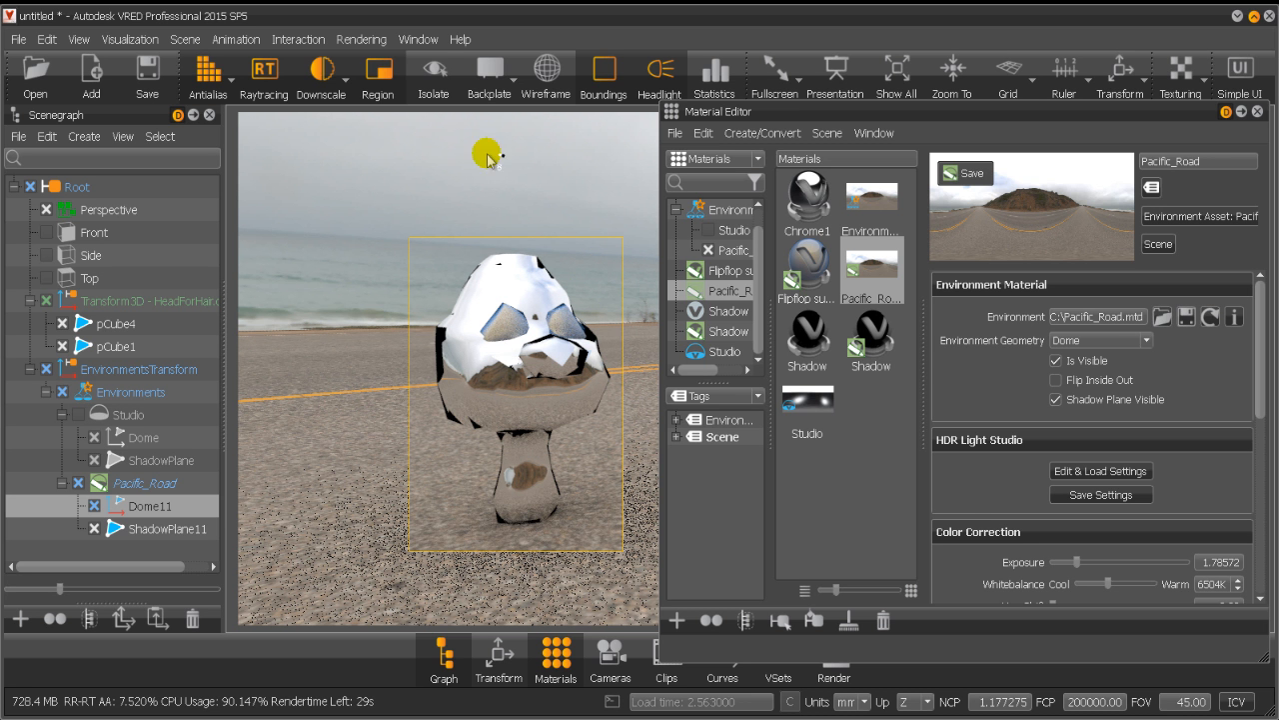
Switch the wireframe display on and back off, and look at the Backplate options without choosing one.
{"action": "left_click", "coordinate": [541, 77]}
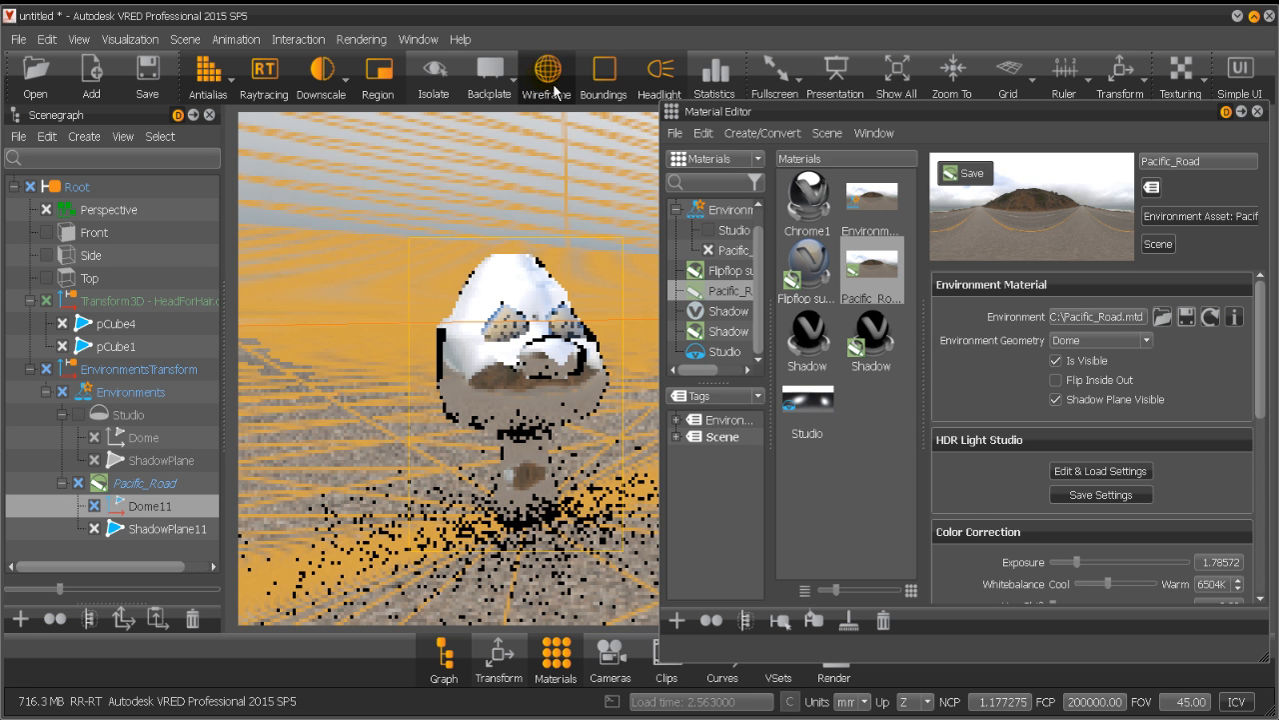
{"action": "left_click", "coordinate": [546, 76]}
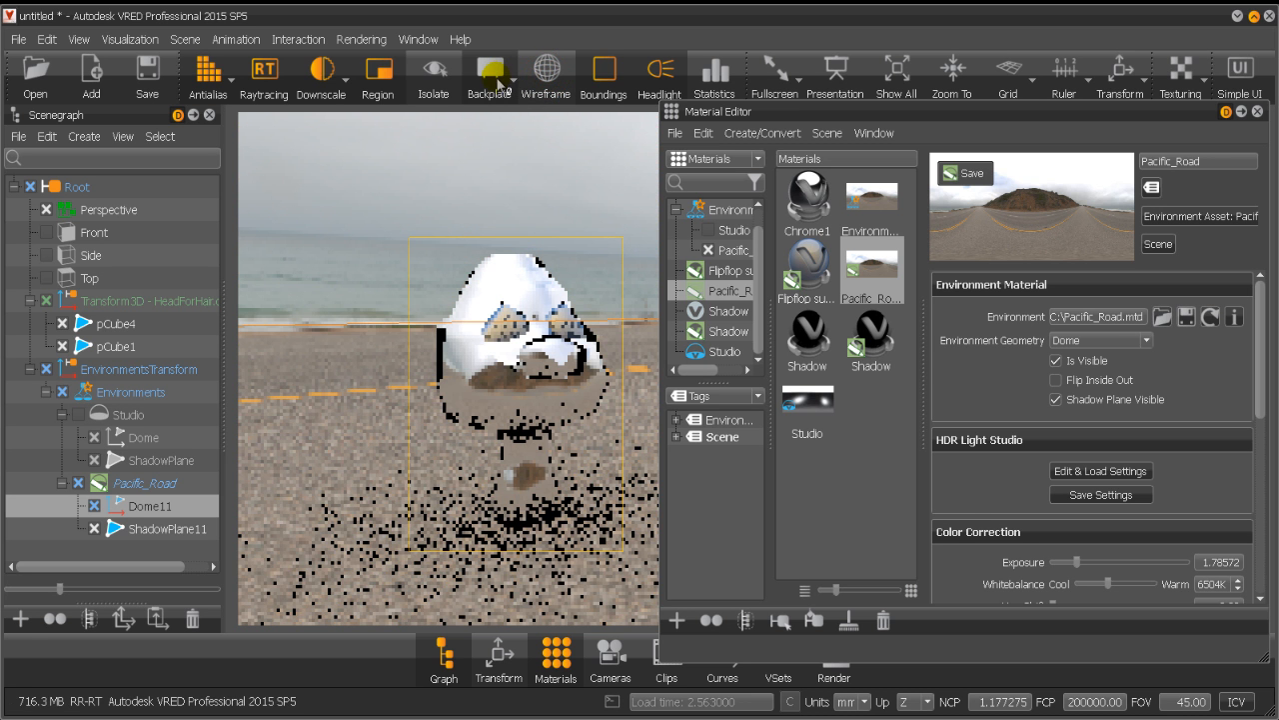
{"action": "left_click", "coordinate": [496, 78]}
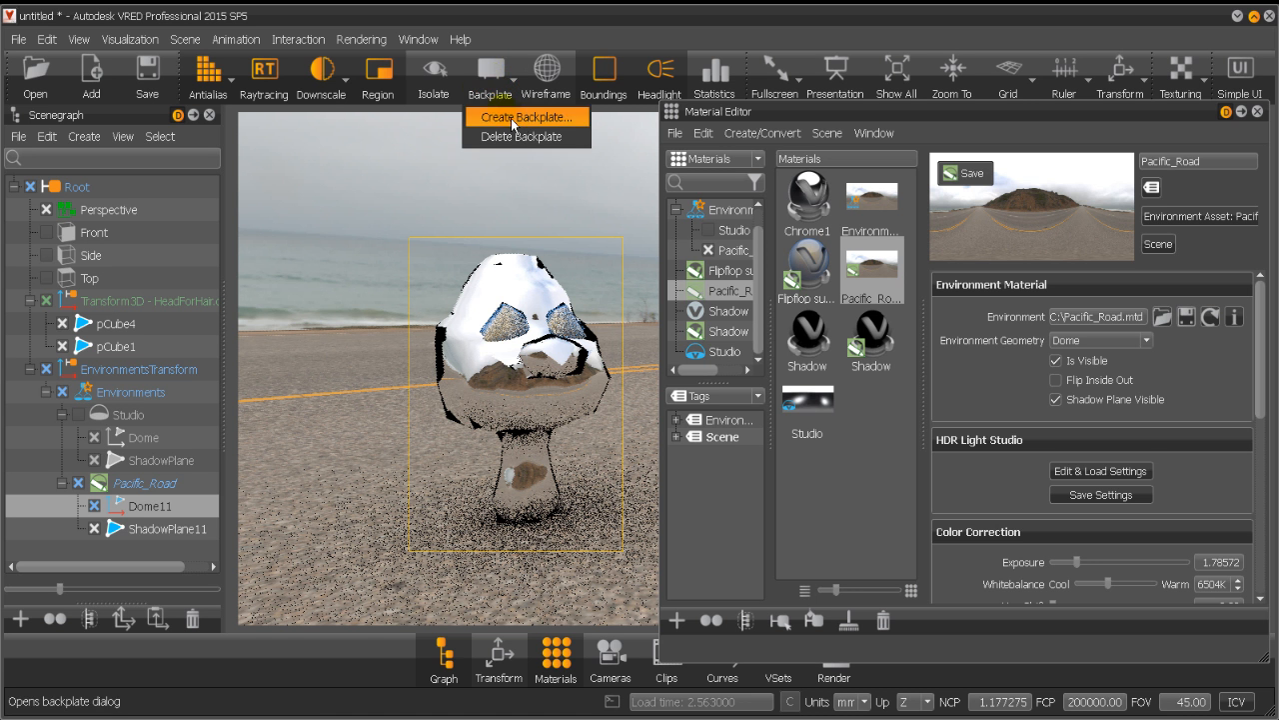
{"action": "left_click", "coordinate": [489, 43]}
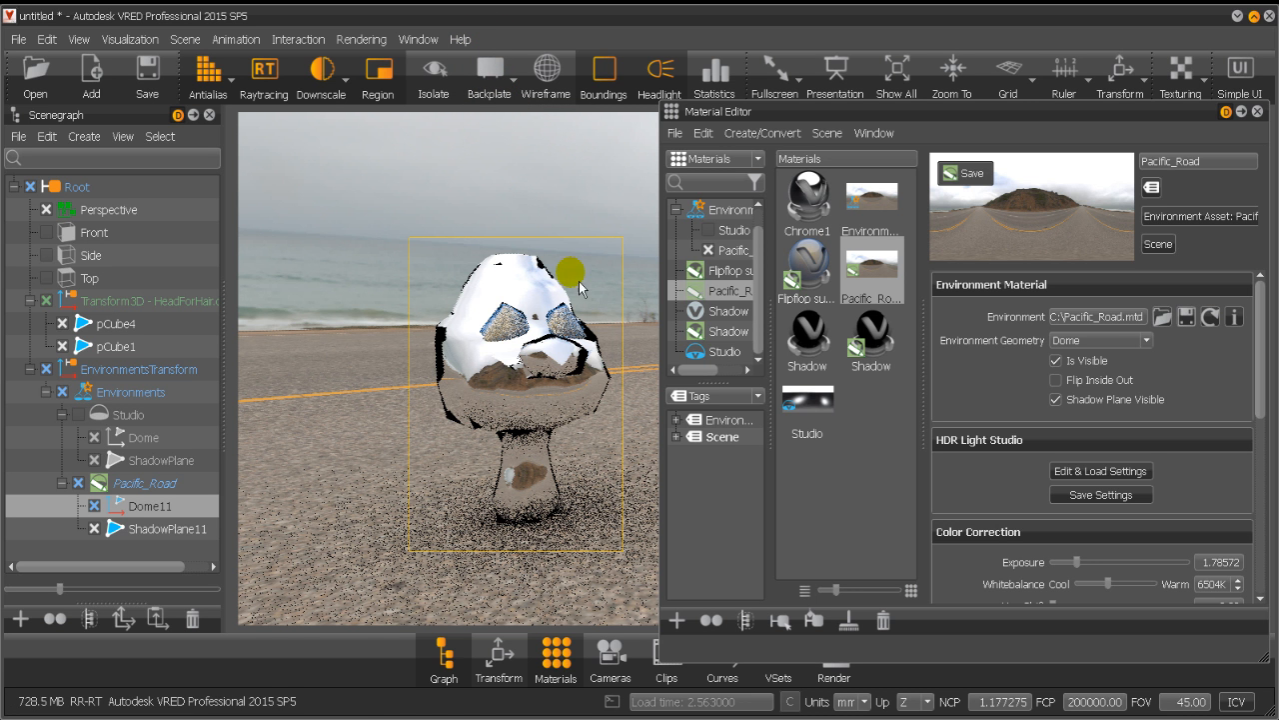
{"action": "left_click", "coordinate": [451, 80]}
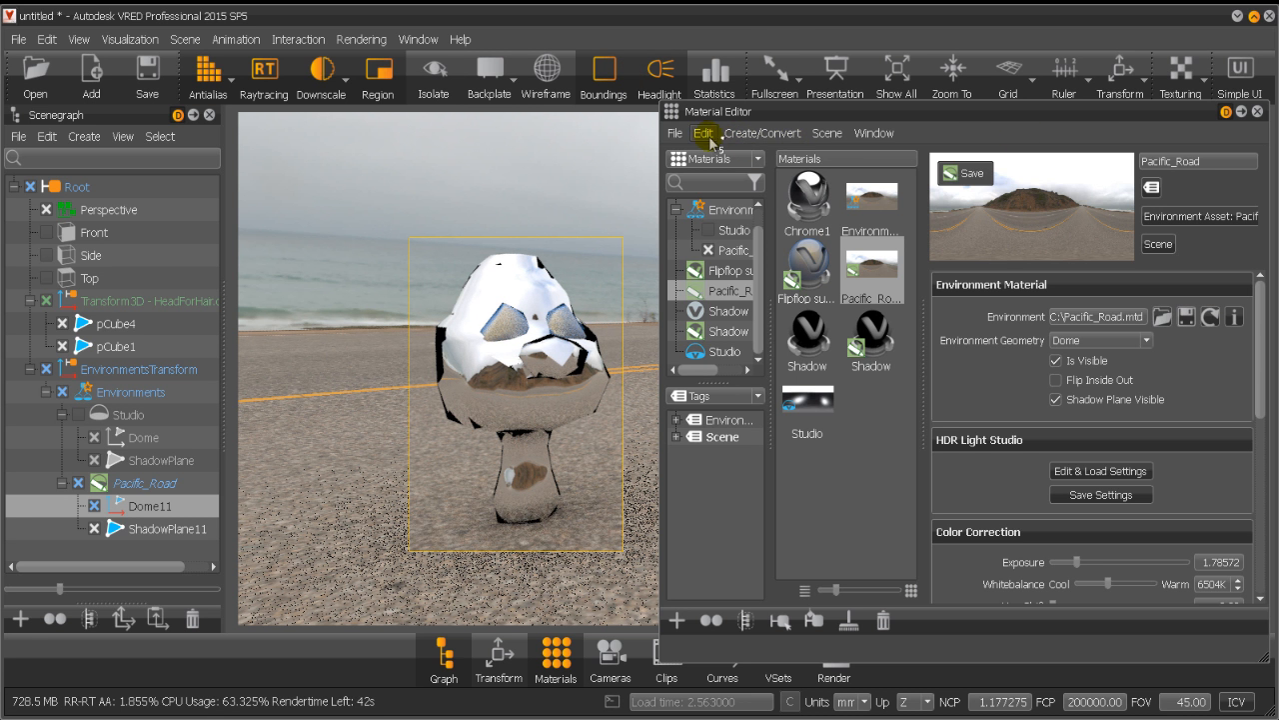
Select the Flipflop sunlight material, open its Base Color for editing, and cancel the color choice.
{"action": "left_click", "coordinate": [781, 263]}
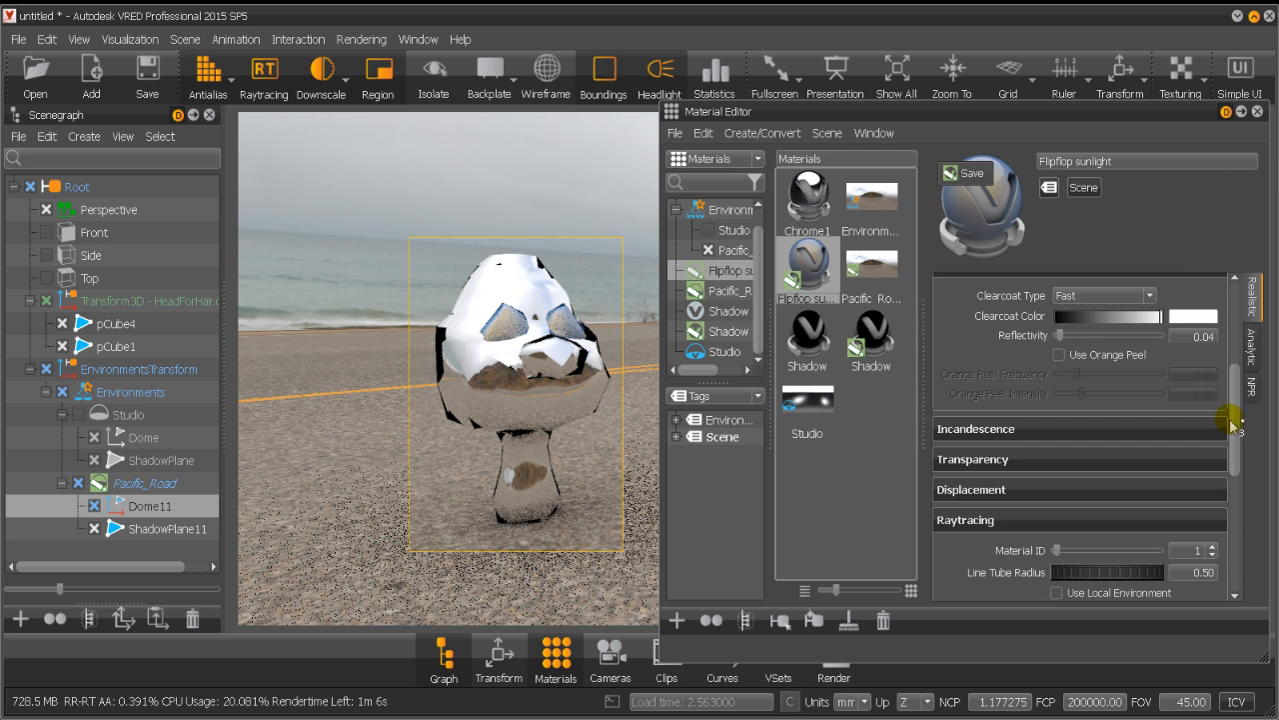
{"action": "left_click_drag", "start_coordinate": [1239, 429], "coordinate": [1239, 337]}
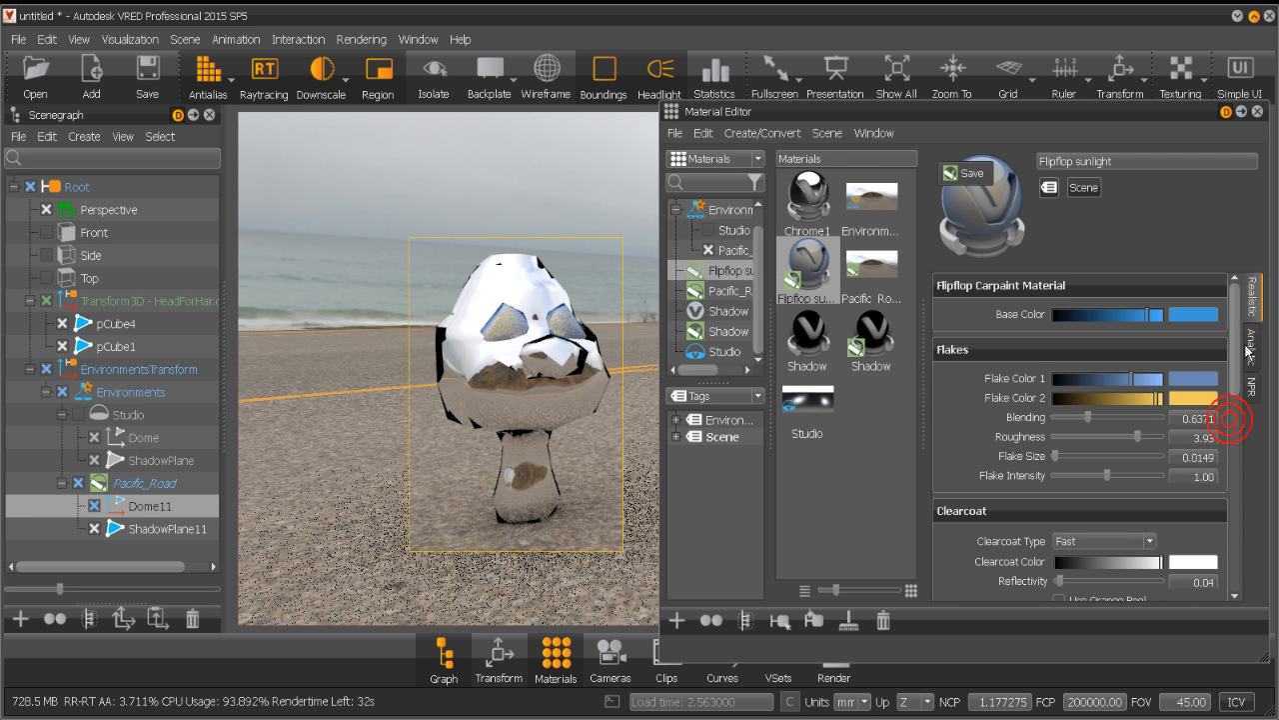
{"action": "left_click", "coordinate": [1212, 300]}
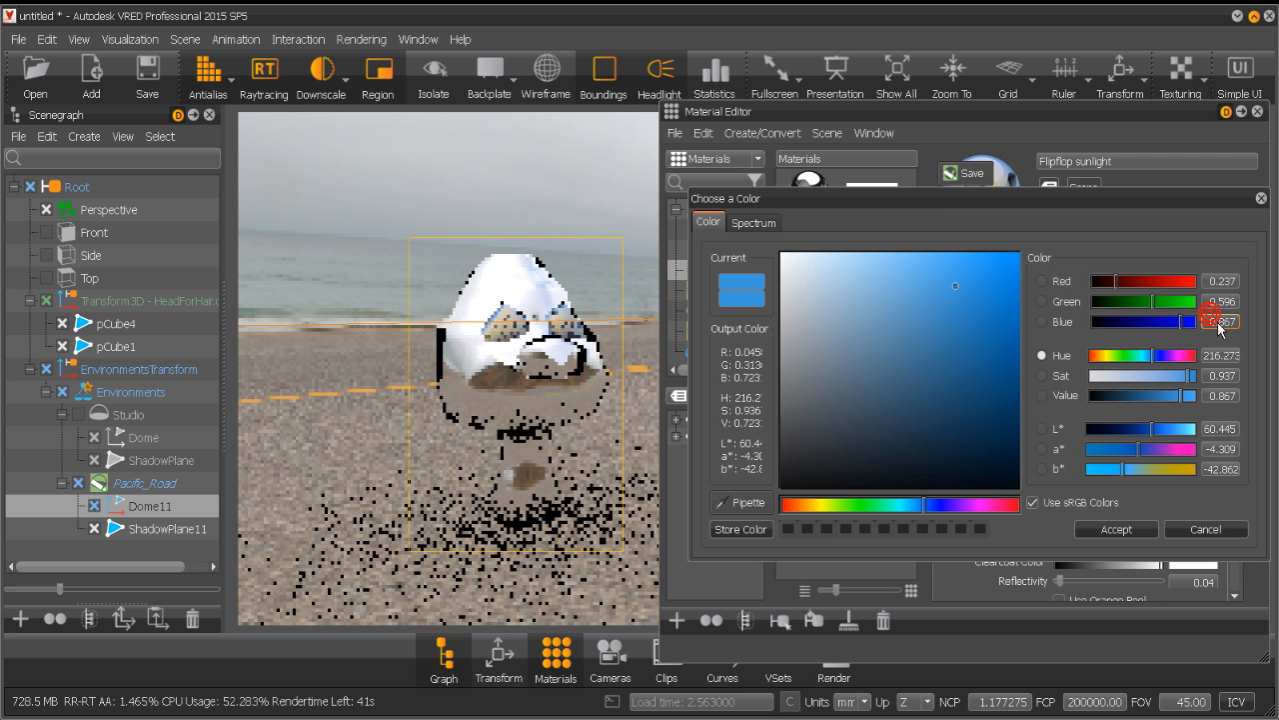
{"action": "left_click", "coordinate": [1206, 528]}
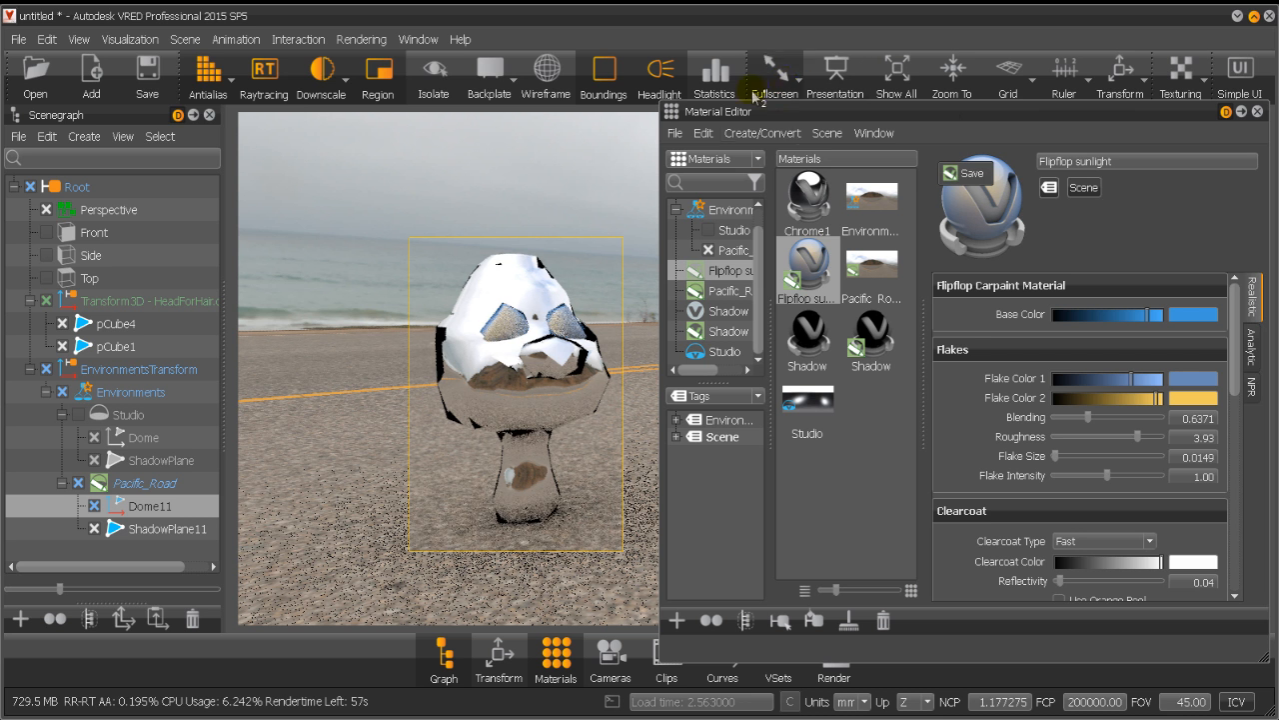
Open the Texture Editor and look through the Visualization and Scene commands.
{"action": "left_click", "coordinate": [185, 39]}
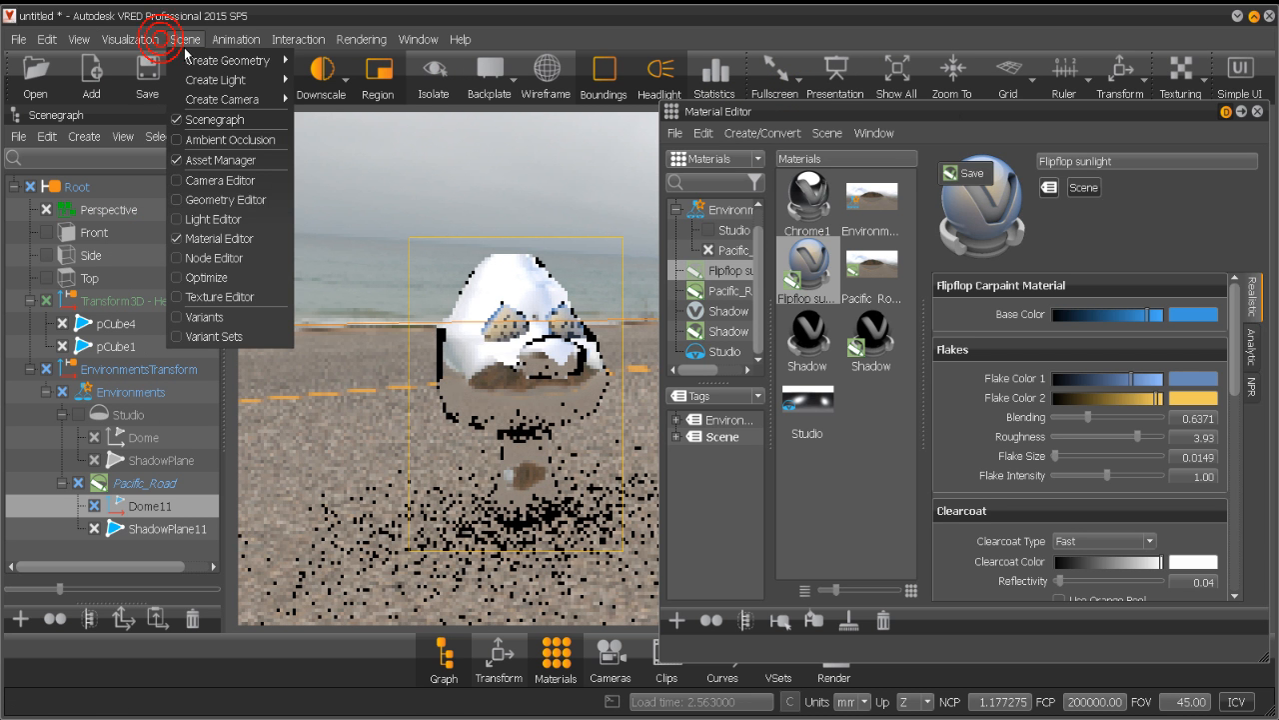
{"action": "left_click", "coordinate": [240, 297]}
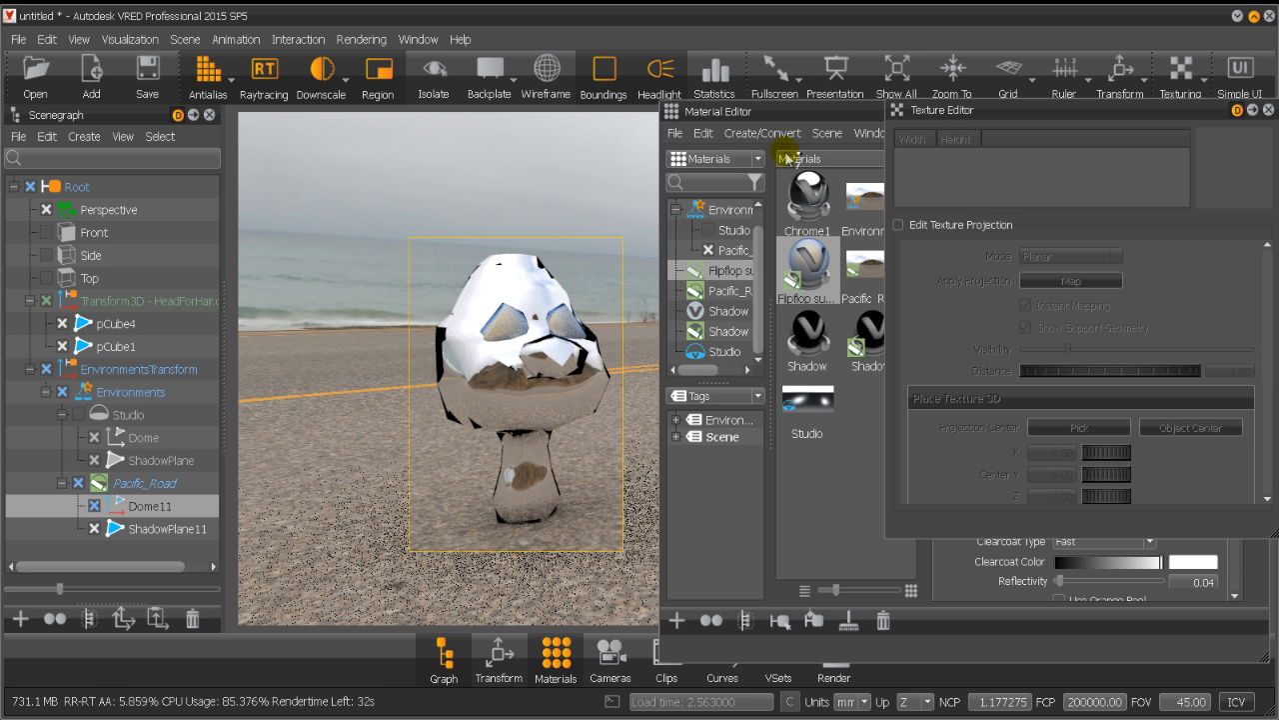
{"action": "left_click", "coordinate": [79, 39]}
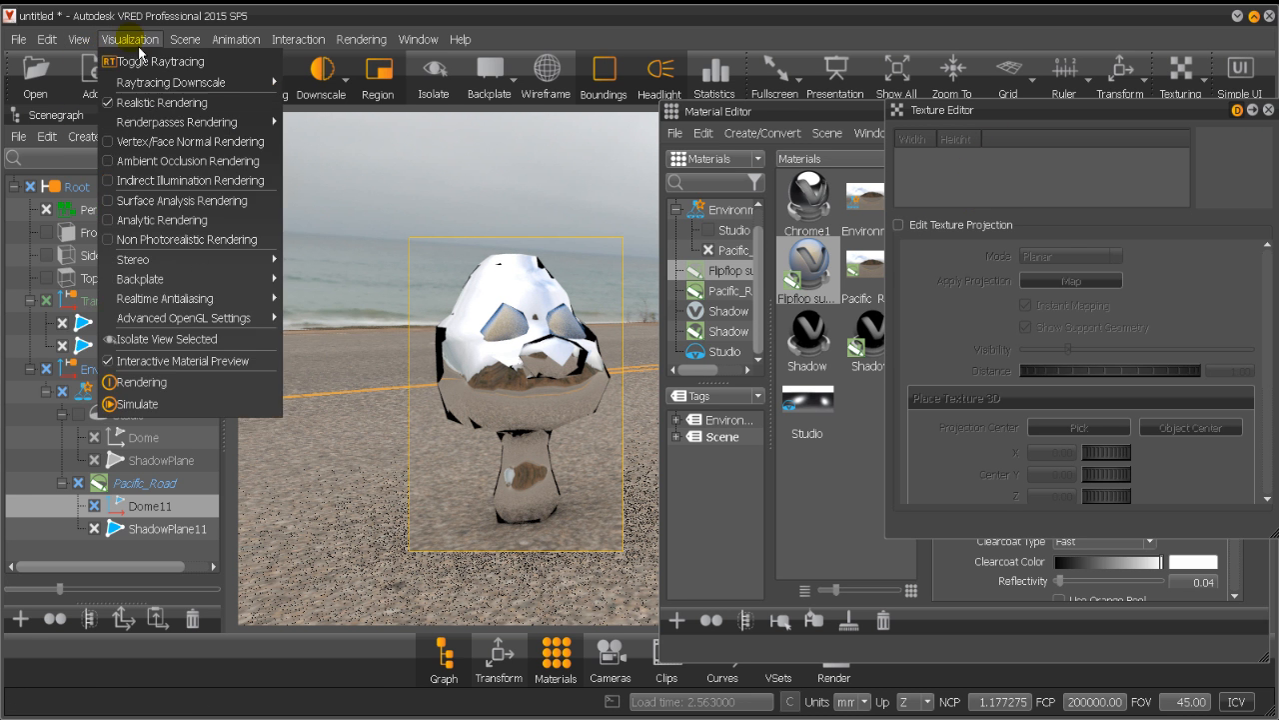
{"action": "mouse_move", "coordinate": [185, 40]}
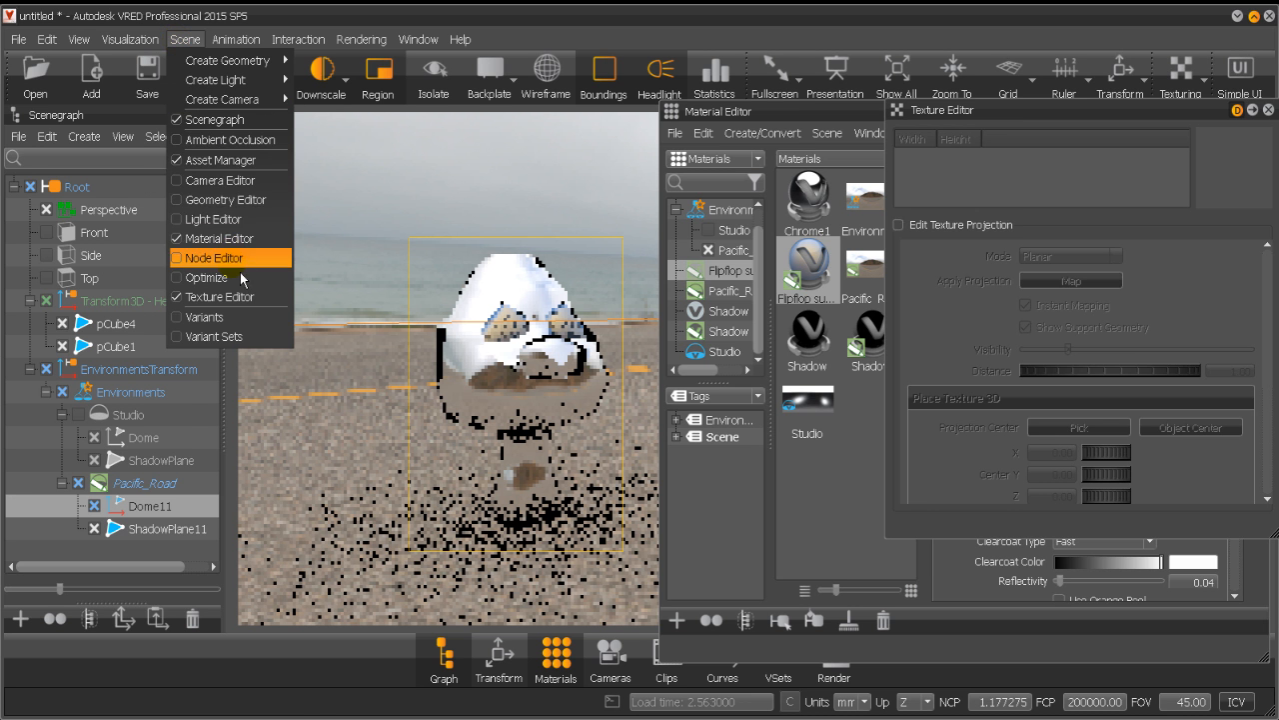
Clear the Texture Editor out of the way and select the pCube1 mesh of the HeadForHair model.
{"action": "left_click", "coordinate": [882, 162]}
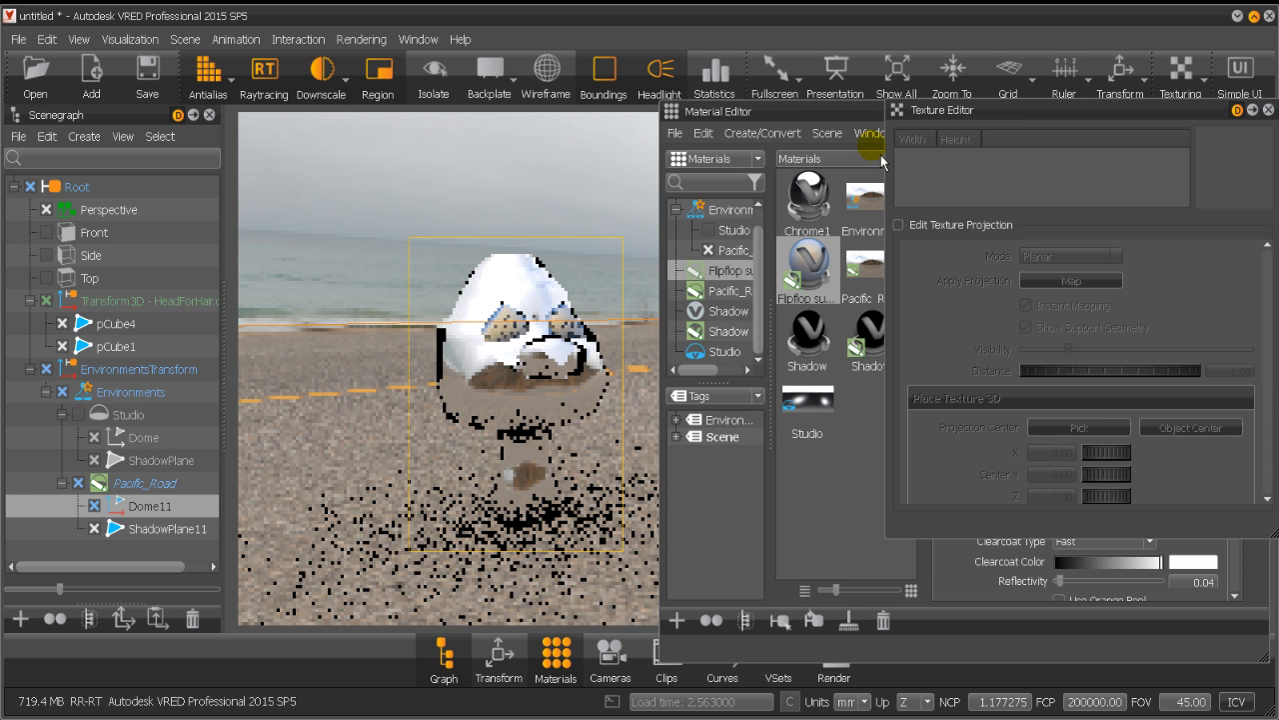
{"action": "left_click_drag", "start_coordinate": [1019, 118], "coordinate": [398, 255]}
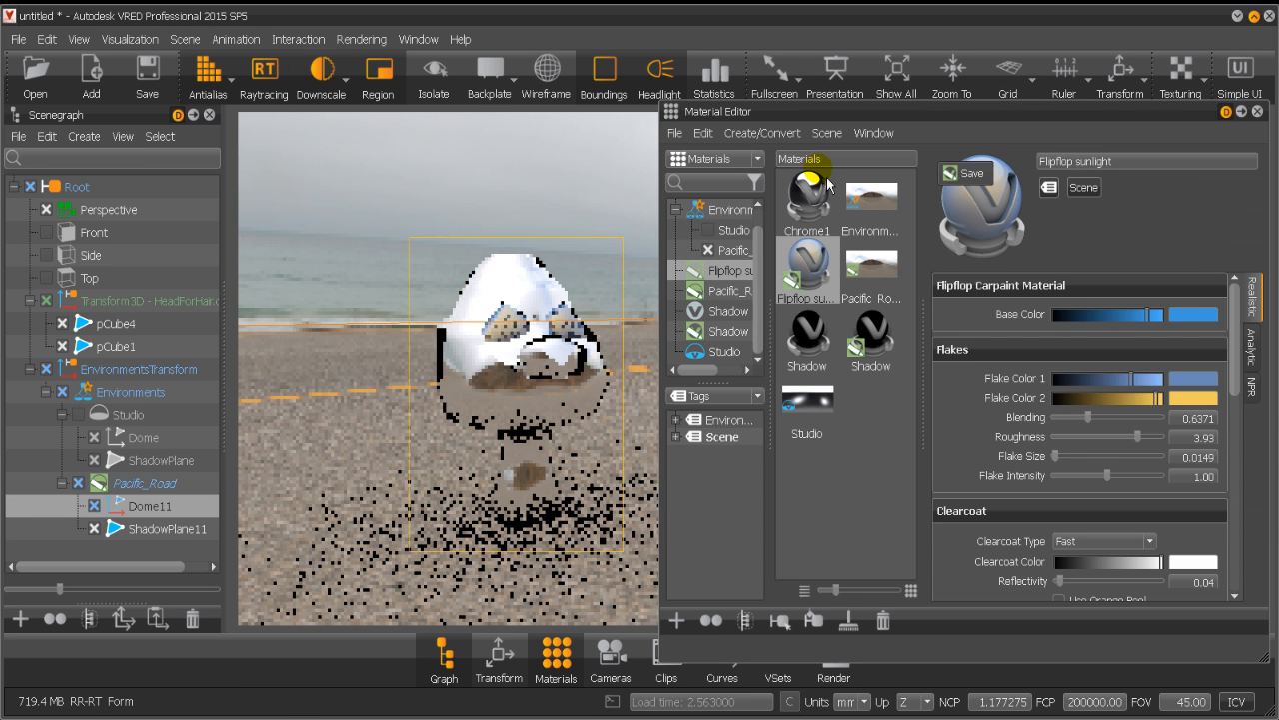
{"action": "left_click", "coordinate": [952, 72]}
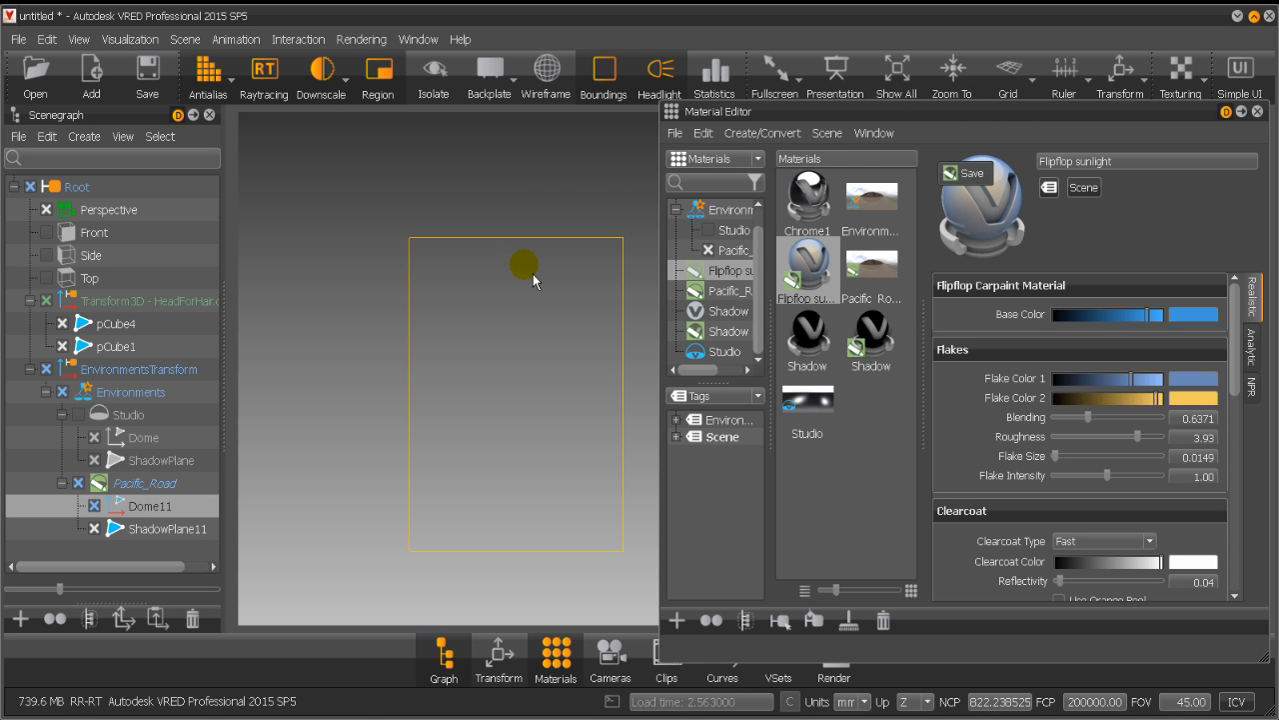
{"action": "left_click", "coordinate": [112, 294]}
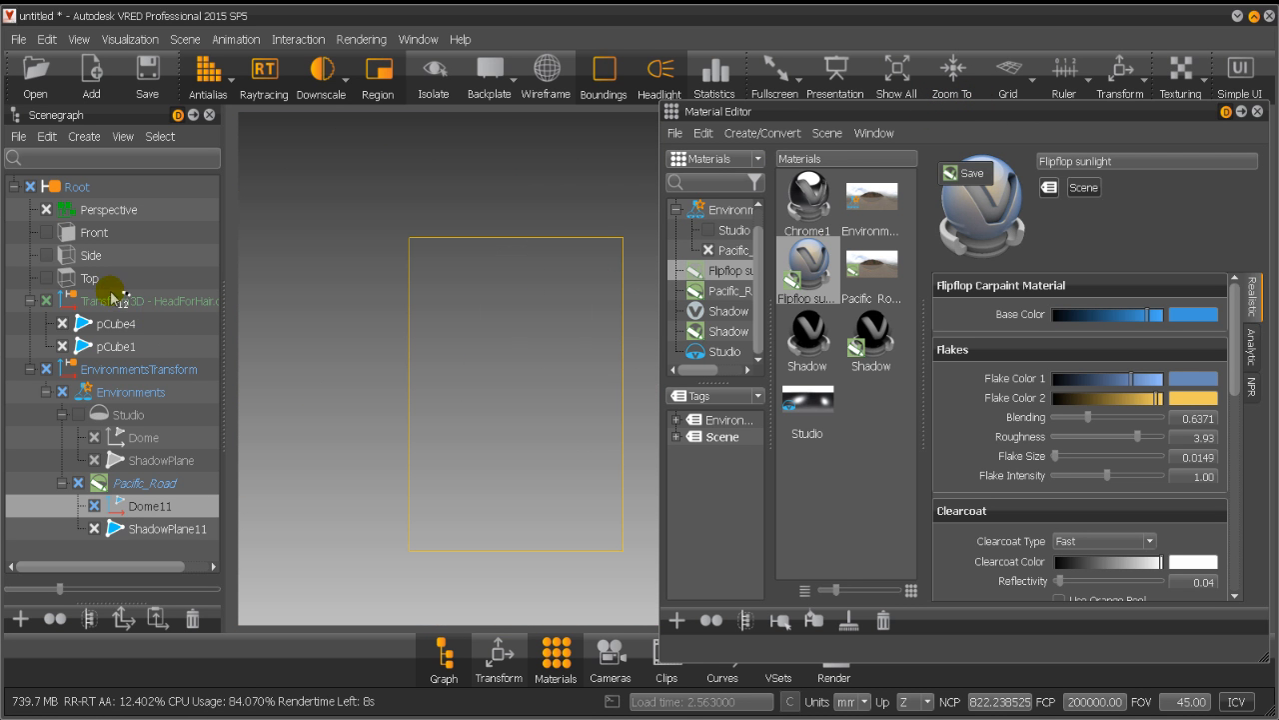
{"action": "left_click", "coordinate": [526, 378]}
{"action": "left_click_drag", "start_coordinate": [535, 386], "coordinate": [531, 424]}
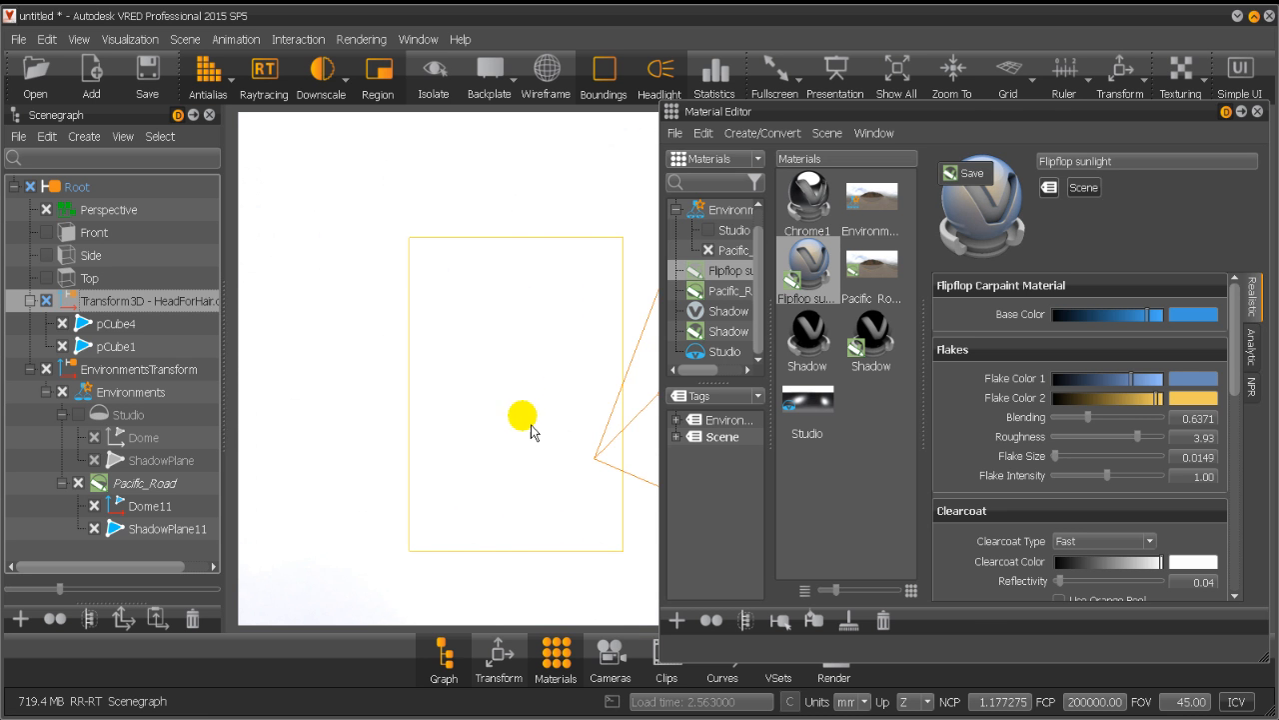
{"action": "left_click", "coordinate": [115, 323]}
{"action": "left_click_drag", "start_coordinate": [534, 380], "coordinate": [533, 484]}
{"action": "left_click_drag", "start_coordinate": [422, 413], "coordinate": [463, 518]}
{"action": "left_click", "coordinate": [528, 517], "text": "shift"}
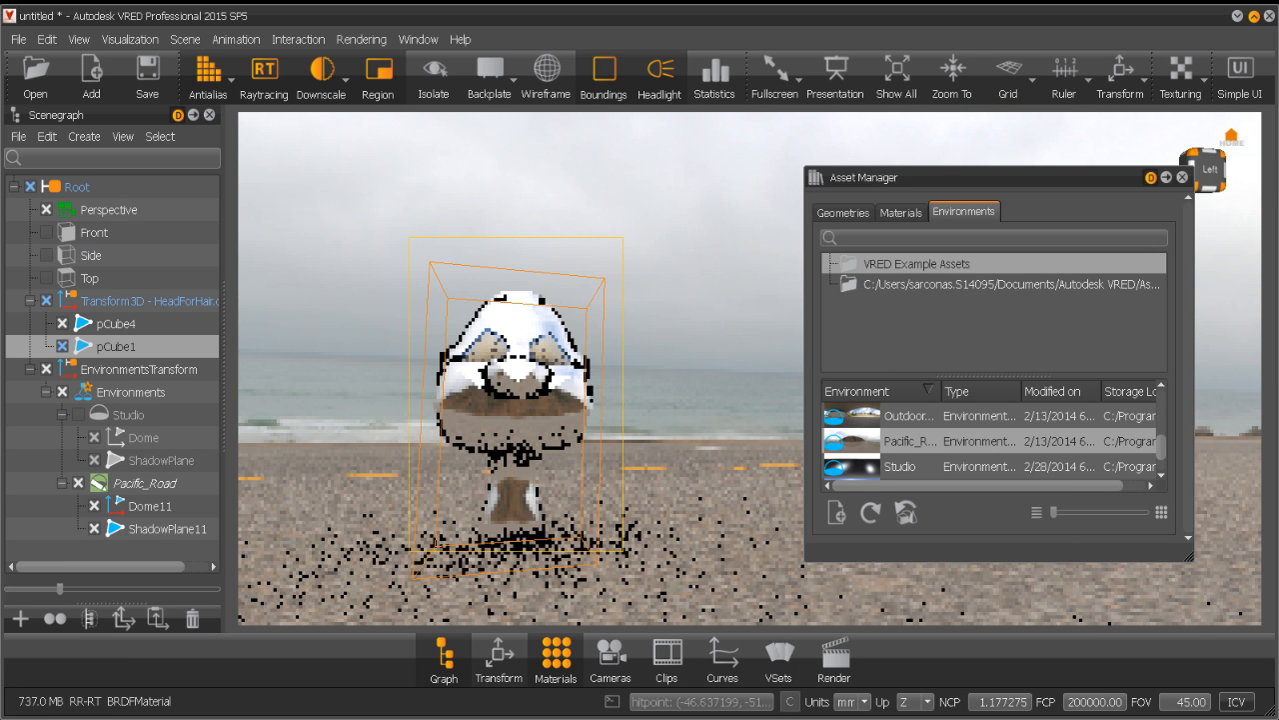
Look through the geometry, material and environment libraries in the Asset Manager.
{"action": "left_click", "coordinate": [900, 212]}
{"action": "left_click", "coordinate": [842, 212]}
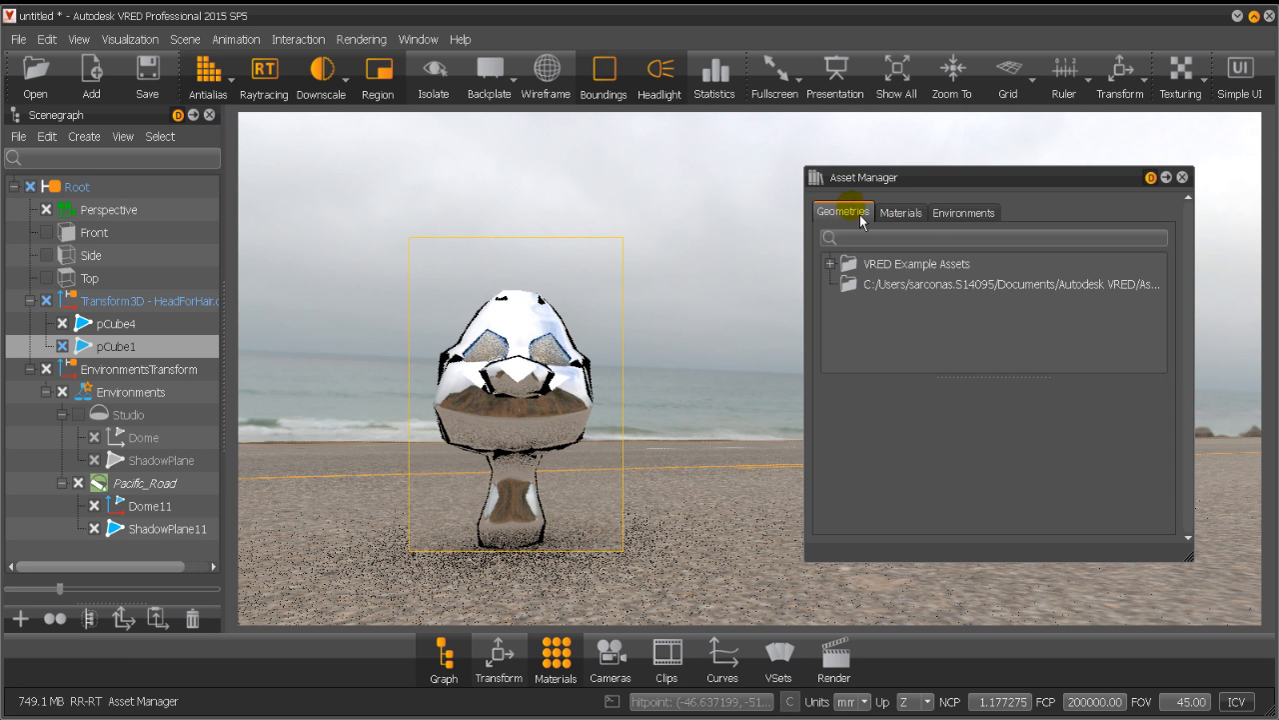
{"action": "left_click", "coordinate": [900, 212]}
{"action": "left_click", "coordinate": [962, 211]}
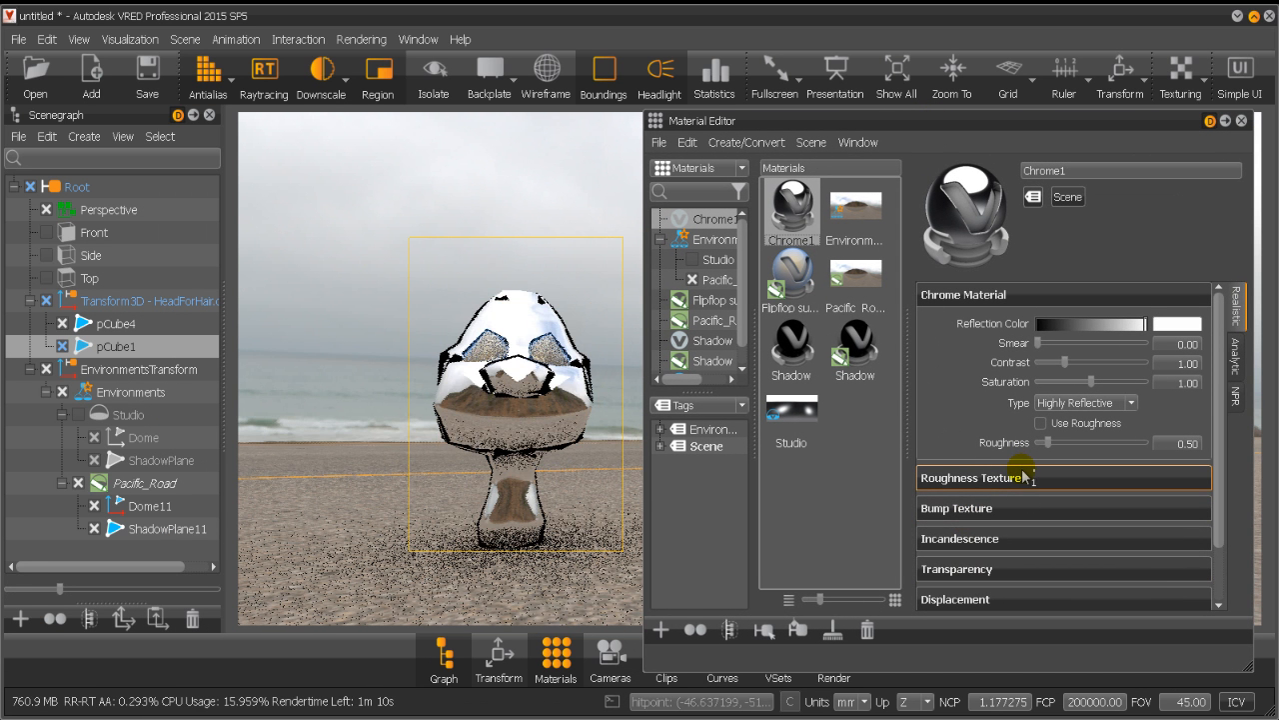
Enable a bump texture on the Chrome1 material and load Coconut-NM_u0_v0_copy.tif as its image.
{"action": "left_click", "coordinate": [1019, 505]}
{"action": "scroll", "coordinate": [1027, 516], "scroll_direction": "down", "scroll_amount": 2}
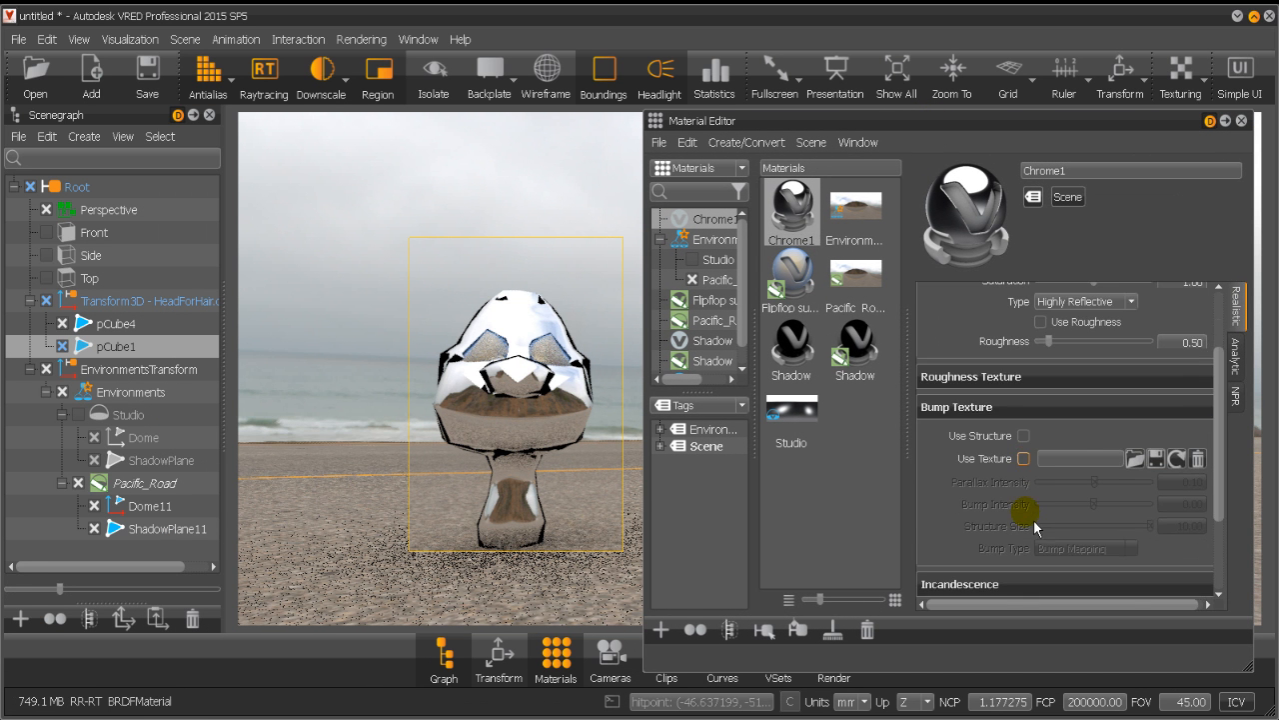
{"action": "left_click", "coordinate": [1024, 458]}
{"action": "left_click", "coordinate": [1099, 458]}
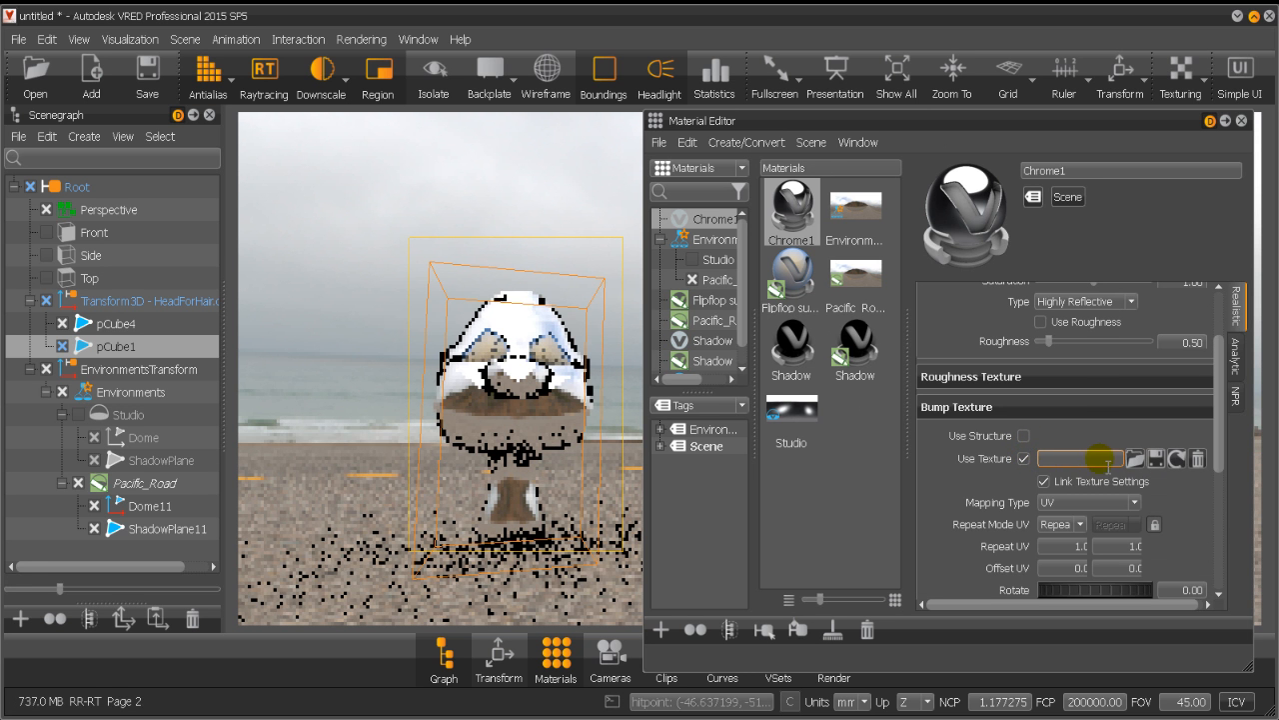
{"action": "left_click", "coordinate": [1135, 458]}
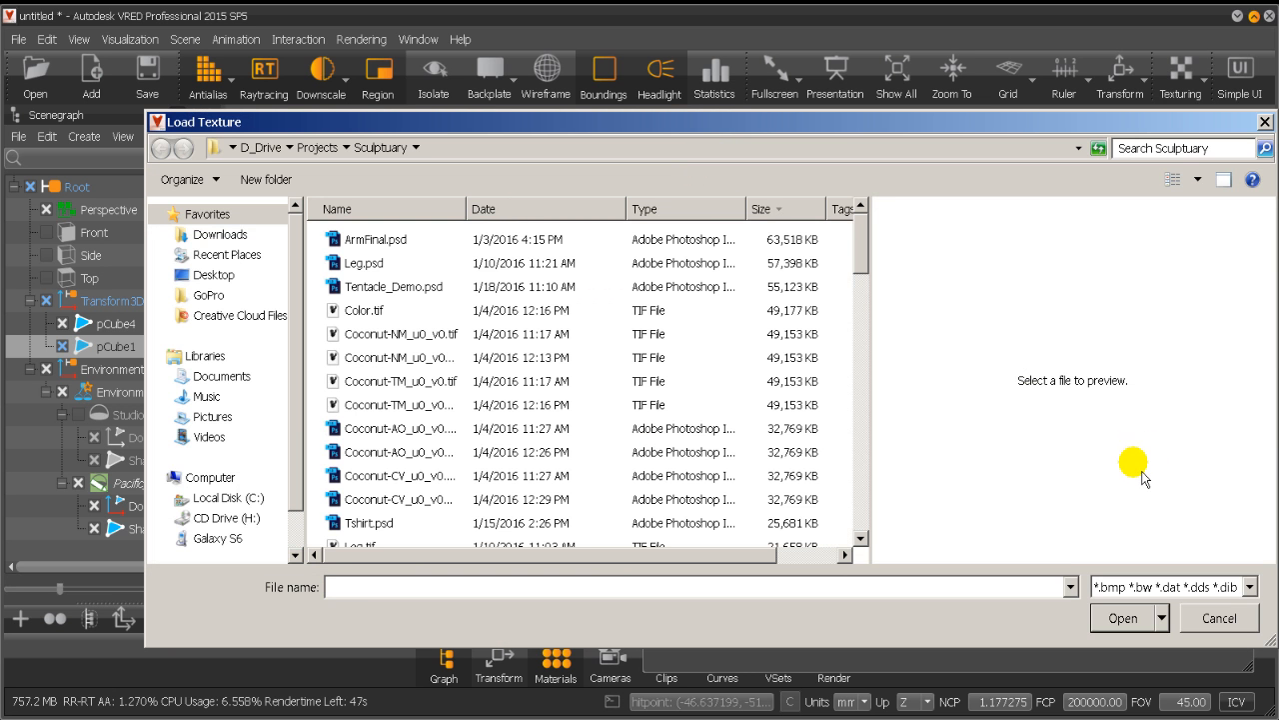
{"action": "left_click", "coordinate": [417, 335]}
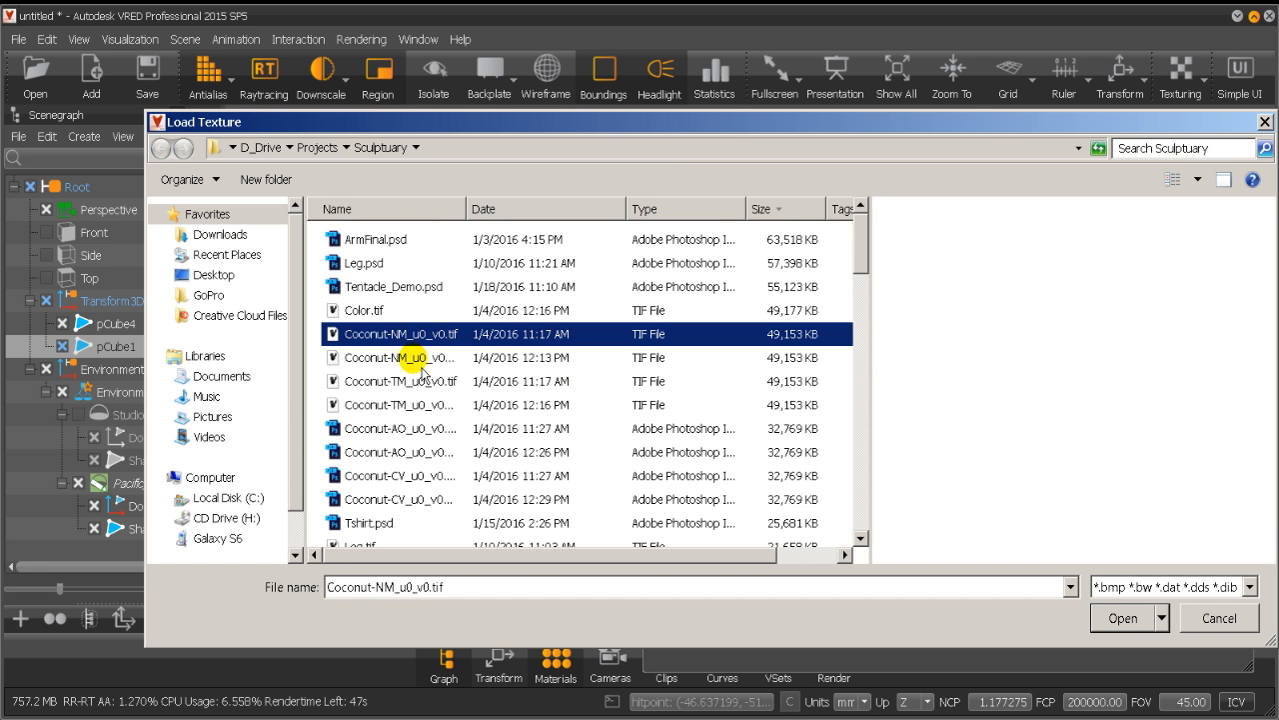
{"action": "left_click", "coordinate": [413, 357]}
{"action": "scroll", "coordinate": [414, 370], "scroll_direction": "down", "scroll_amount": 3}
{"action": "scroll", "coordinate": [409, 400], "scroll_direction": "up", "scroll_amount": 3}
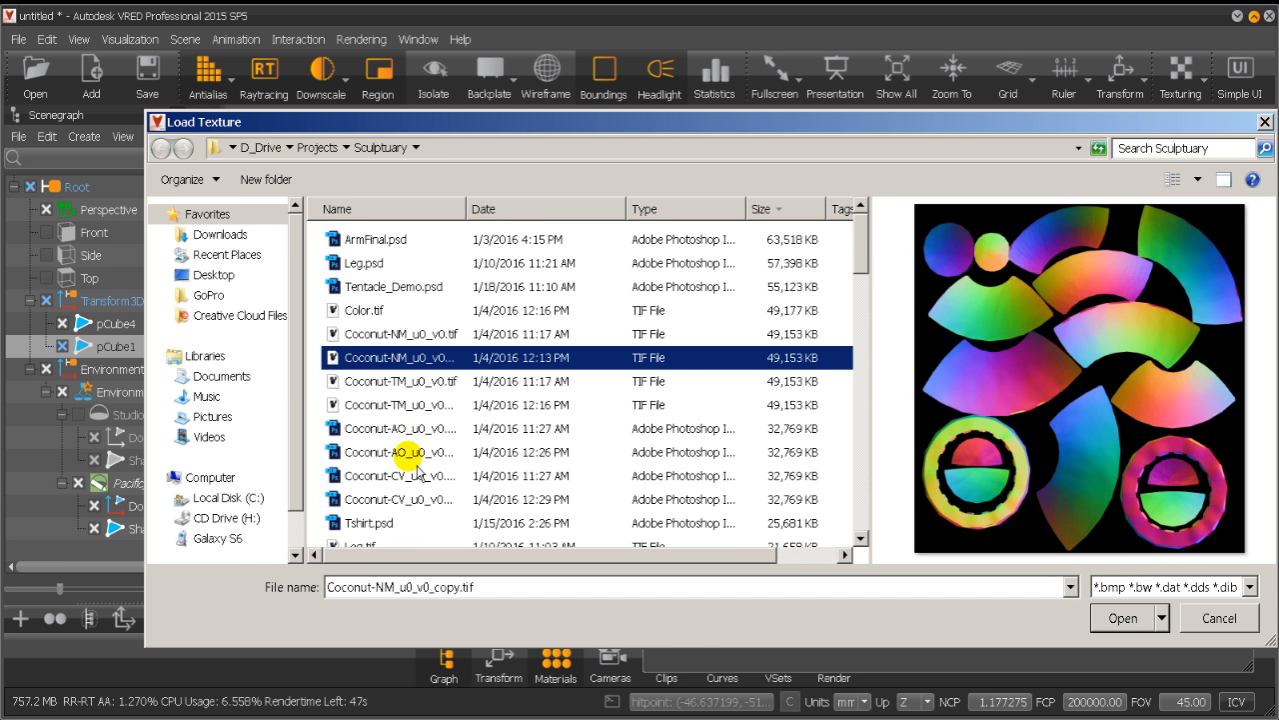
{"action": "left_click", "coordinate": [1109, 617]}
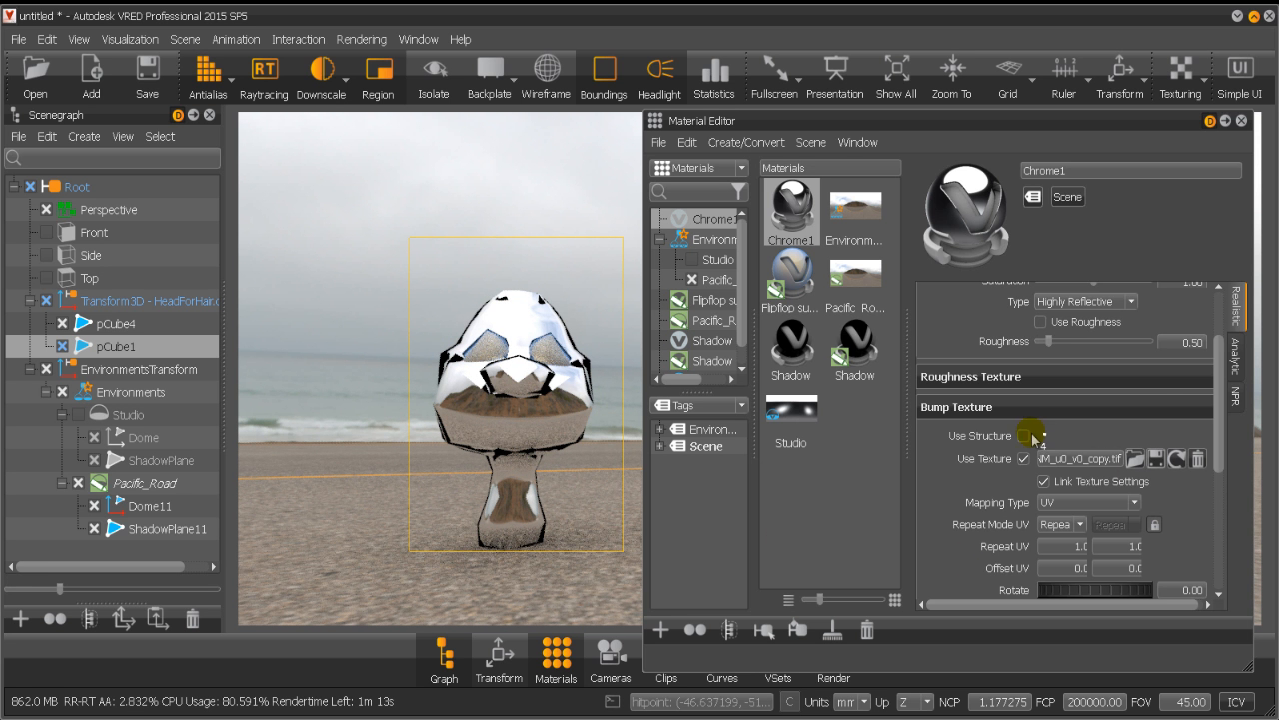
Set Chrome1's Parallax Intensity to 0.36 and Bump Intensity to 8.87, and inspect the bump effect on the head.
{"action": "scroll", "coordinate": [1029, 438], "scroll_direction": "down", "scroll_amount": 1}
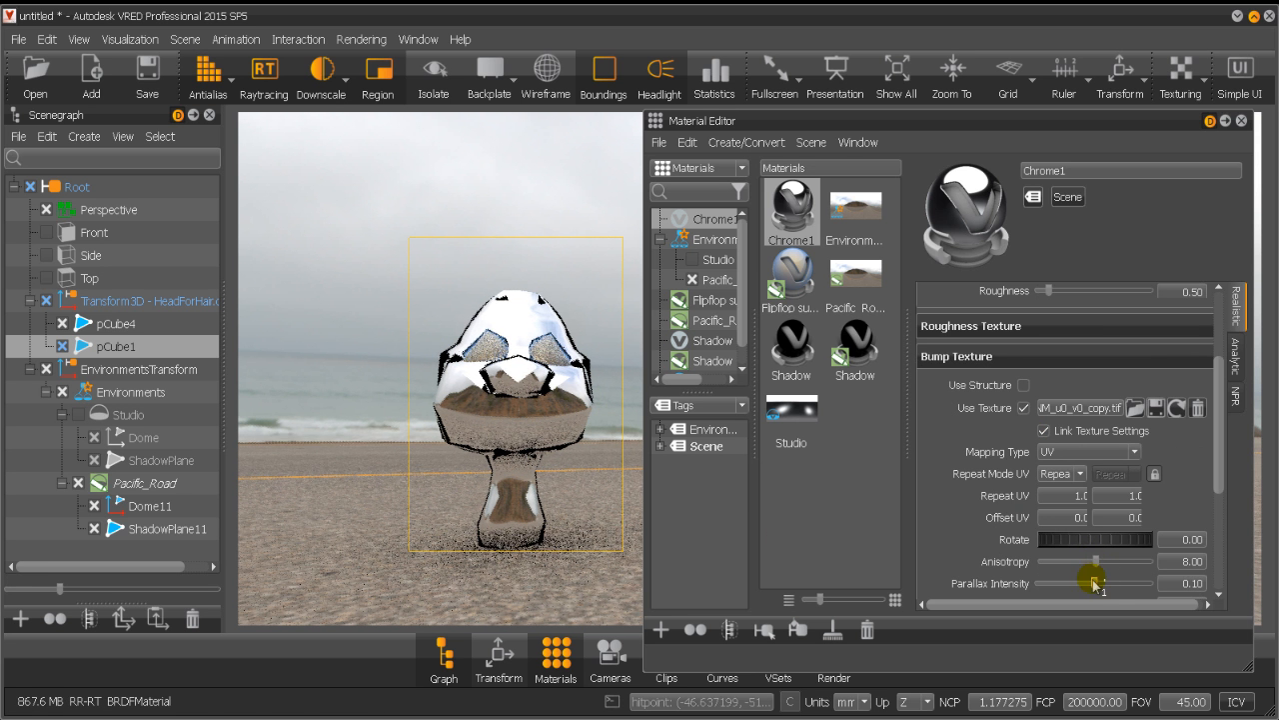
{"action": "left_click_drag", "start_coordinate": [1096, 582], "coordinate": [1134, 603]}
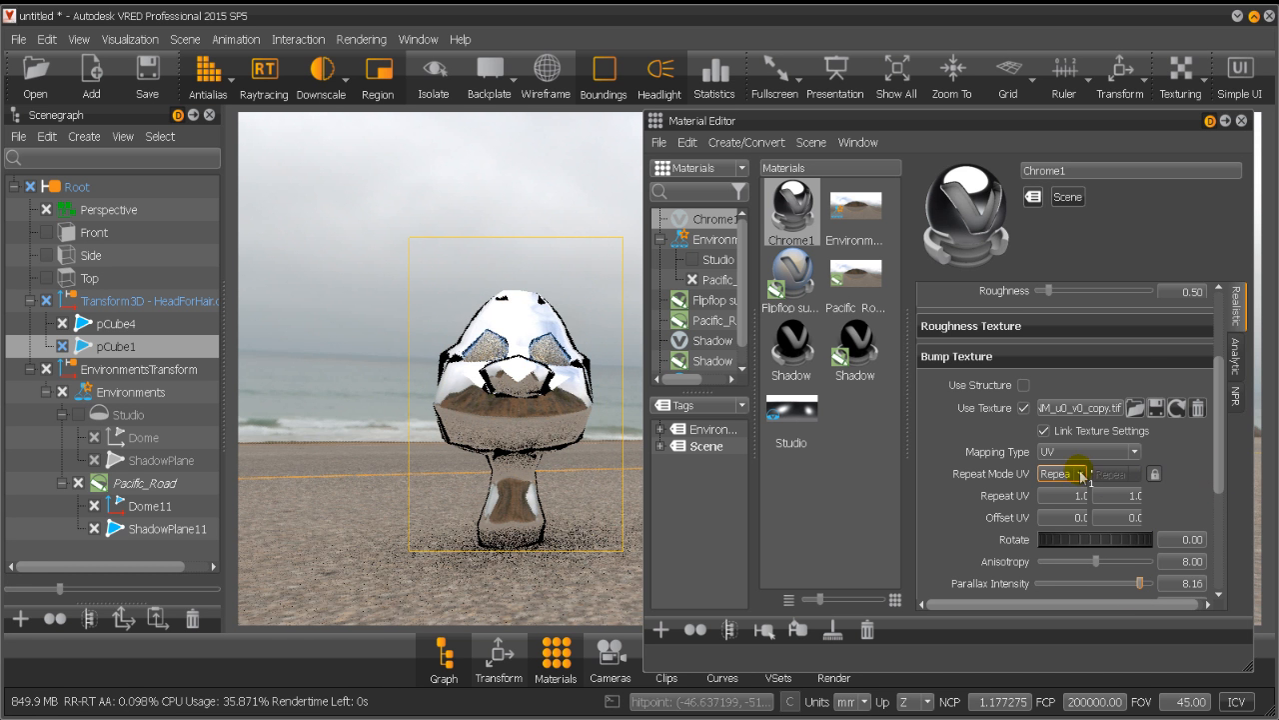
{"action": "scroll", "coordinate": [1221, 482], "scroll_direction": "down", "scroll_amount": 3}
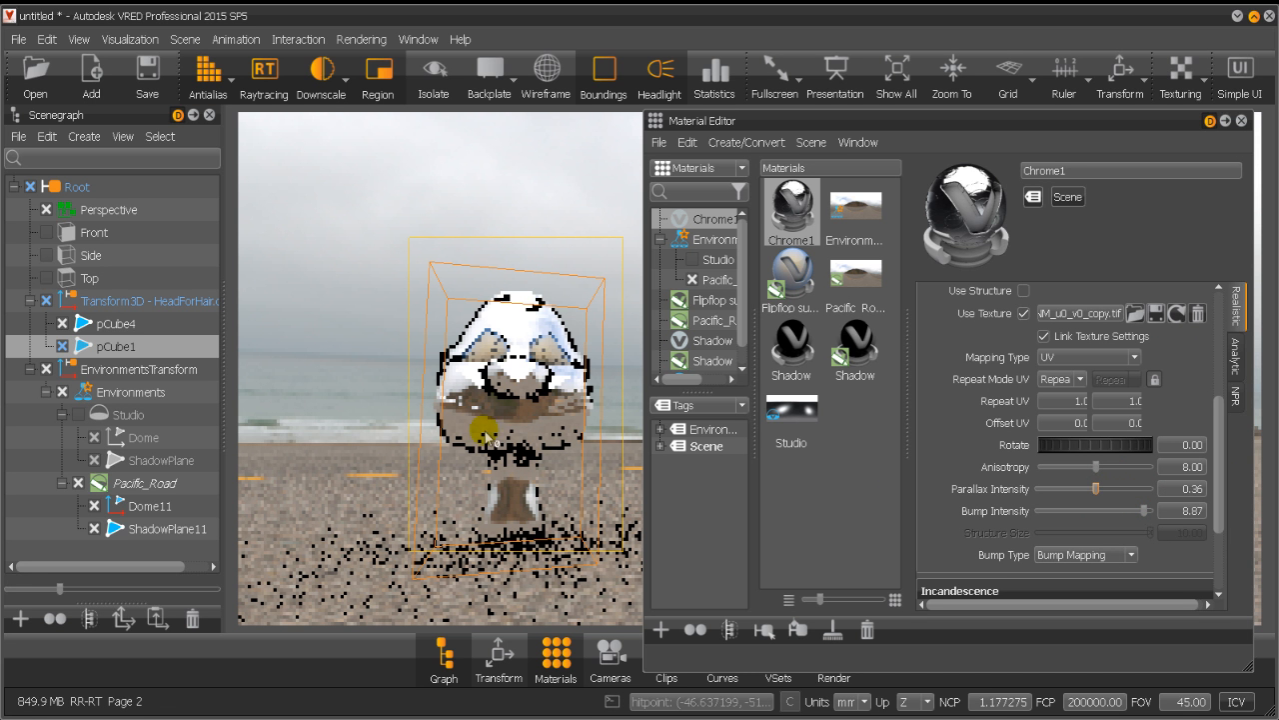
{"action": "mouse_move", "coordinate": [484, 432]}
{"action": "left_mouse_down"}
{"action": "mouse_move", "coordinate": [450, 423]}
{"action": "mouse_move", "coordinate": [654, 480]}
{"action": "mouse_move", "coordinate": [503, 370]}
{"action": "mouse_move", "coordinate": [480, 335]}
{"action": "mouse_move", "coordinate": [490, 367]}
{"action": "mouse_move", "coordinate": [502, 352]}
{"action": "left_mouse_up"}
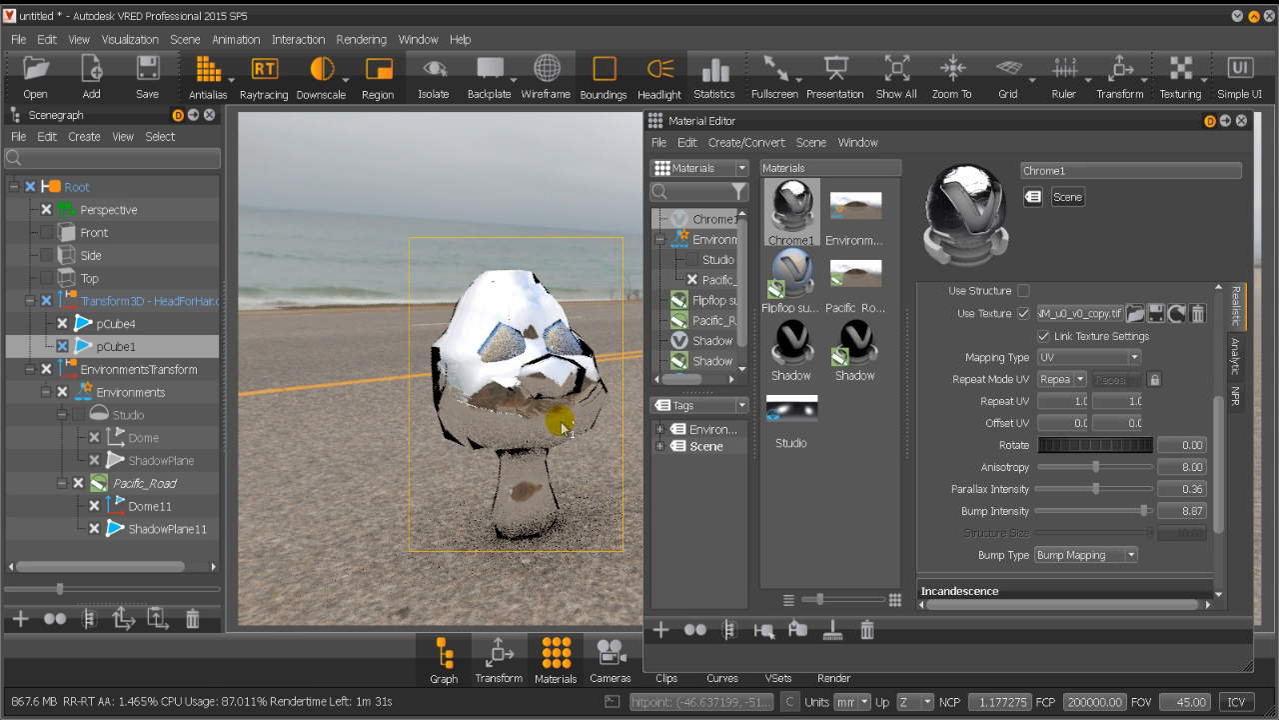
{"action": "double_click", "coordinate": [551, 421]}
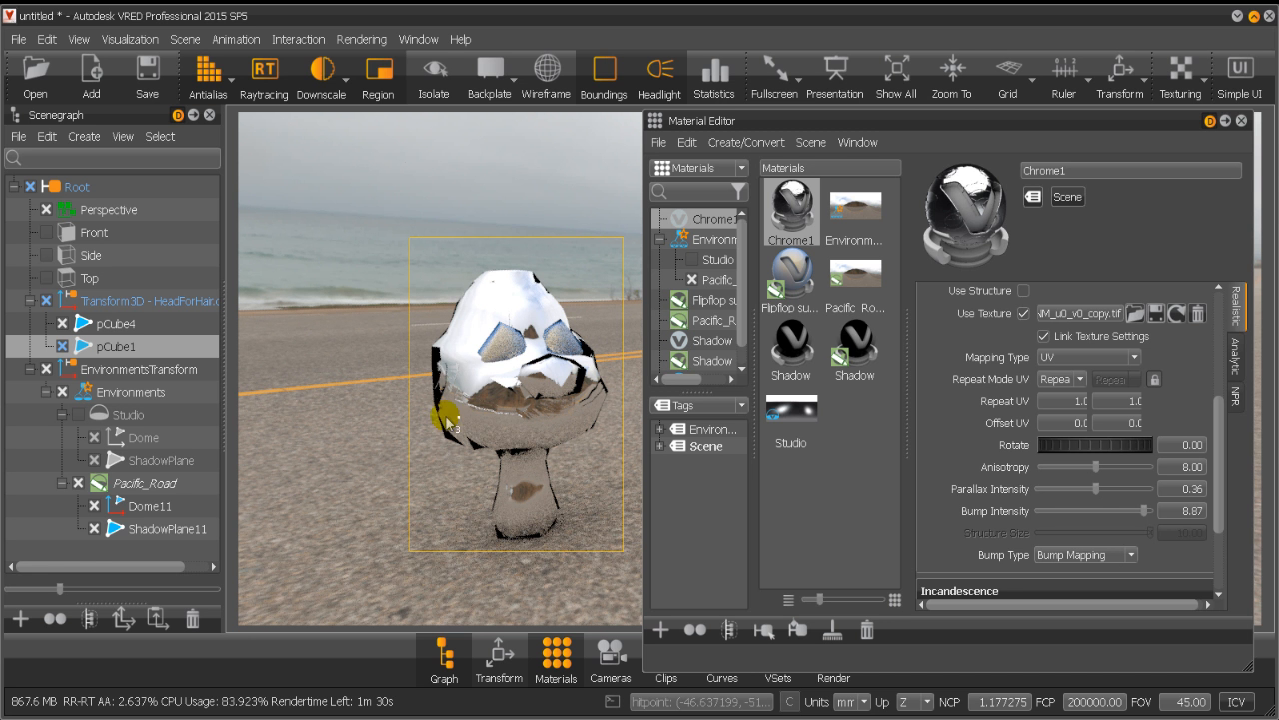
{"action": "left_click", "coordinate": [474, 321]}
{"action": "left_click", "coordinate": [526, 452]}
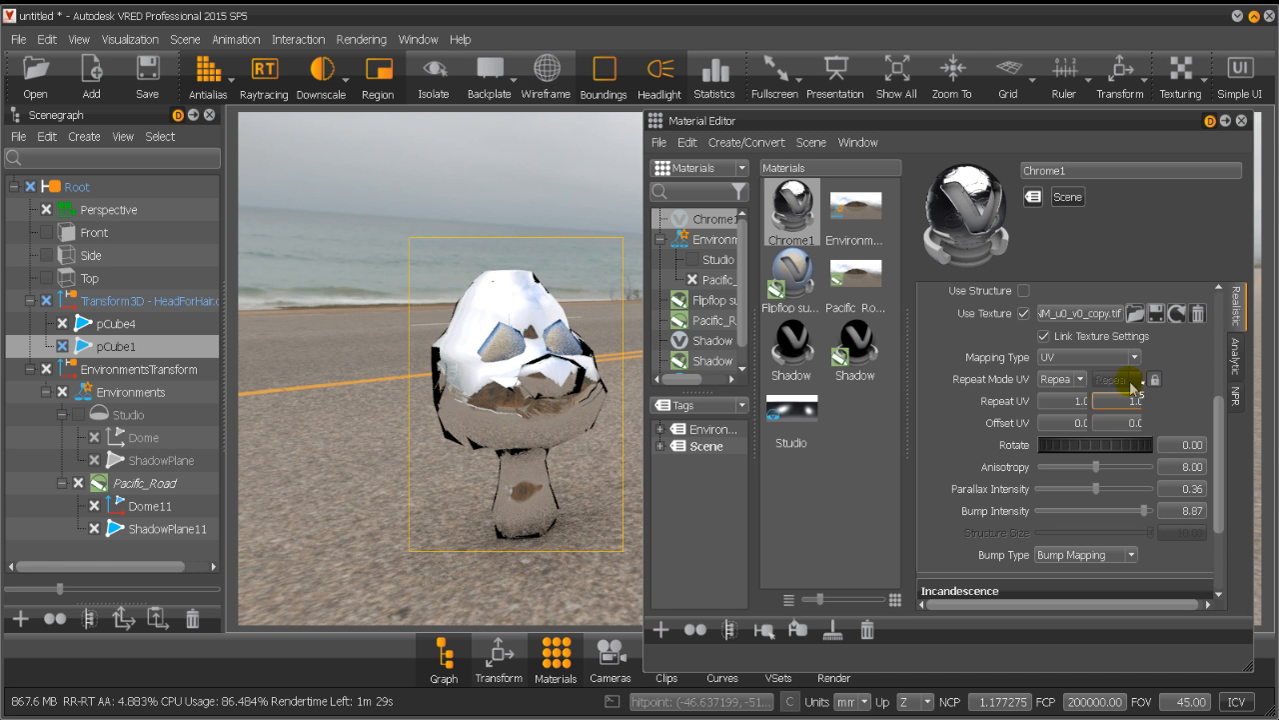
Browse for another bump image without loading one, and look through the Material Editor's conversion and editing commands.
{"action": "left_click", "coordinate": [1135, 314]}
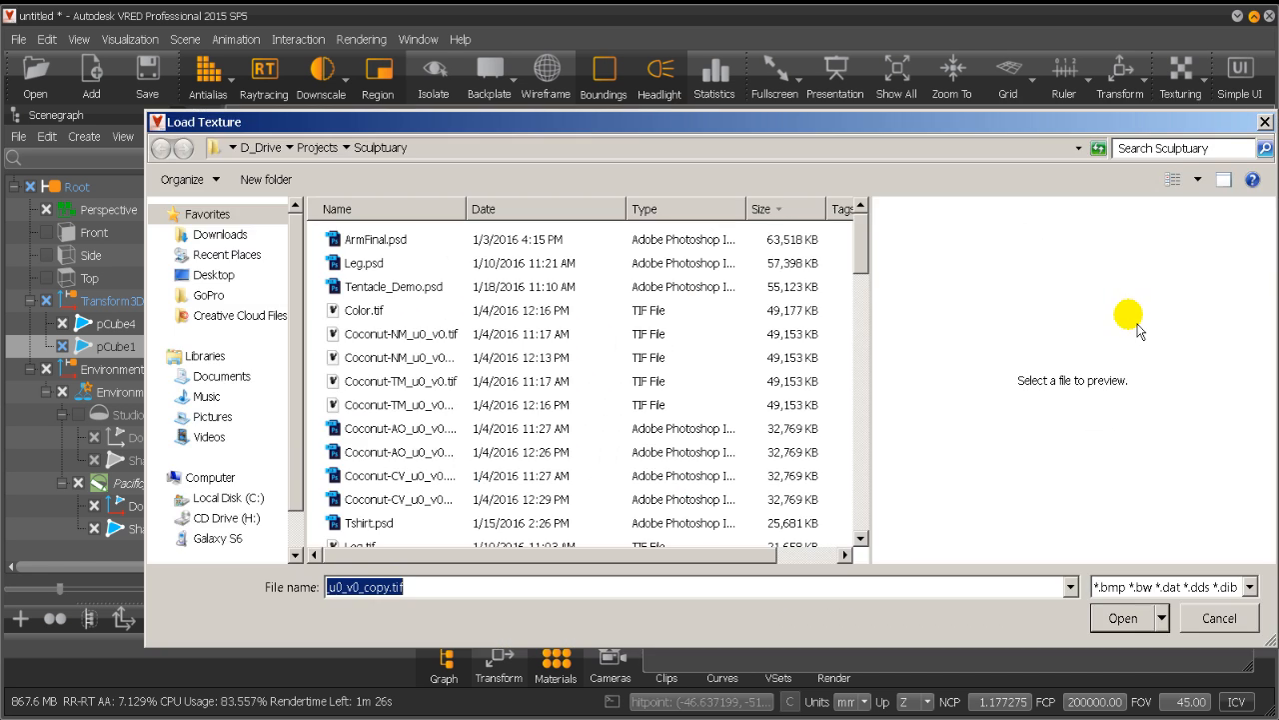
{"action": "left_click", "coordinate": [1225, 530]}
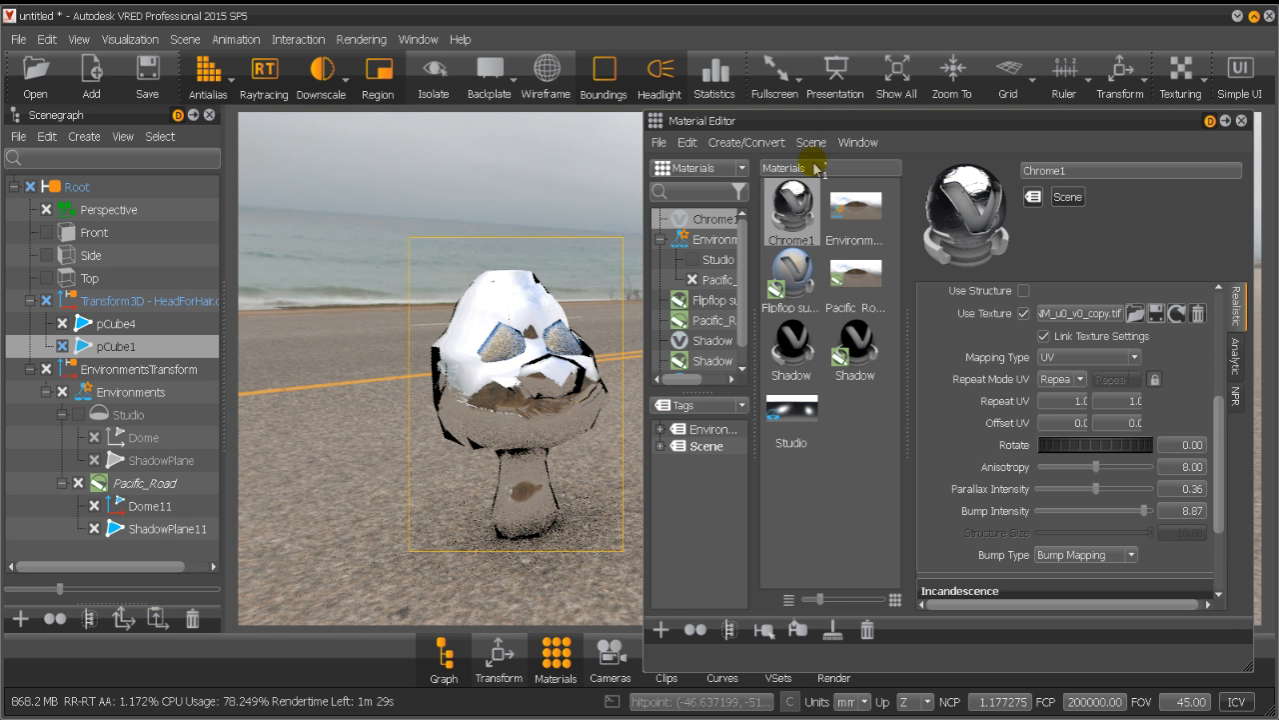
{"action": "left_click", "coordinate": [757, 142]}
{"action": "mouse_move", "coordinate": [774, 192]}
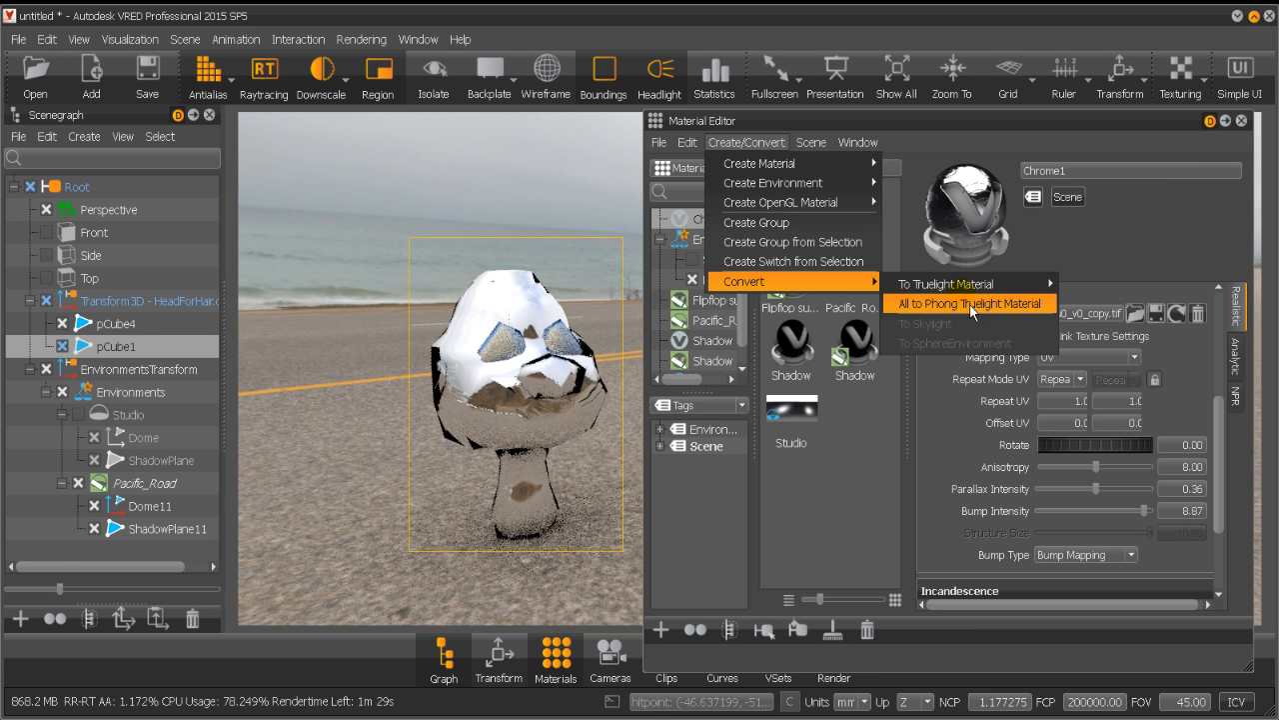
{"action": "mouse_move", "coordinate": [687, 142]}
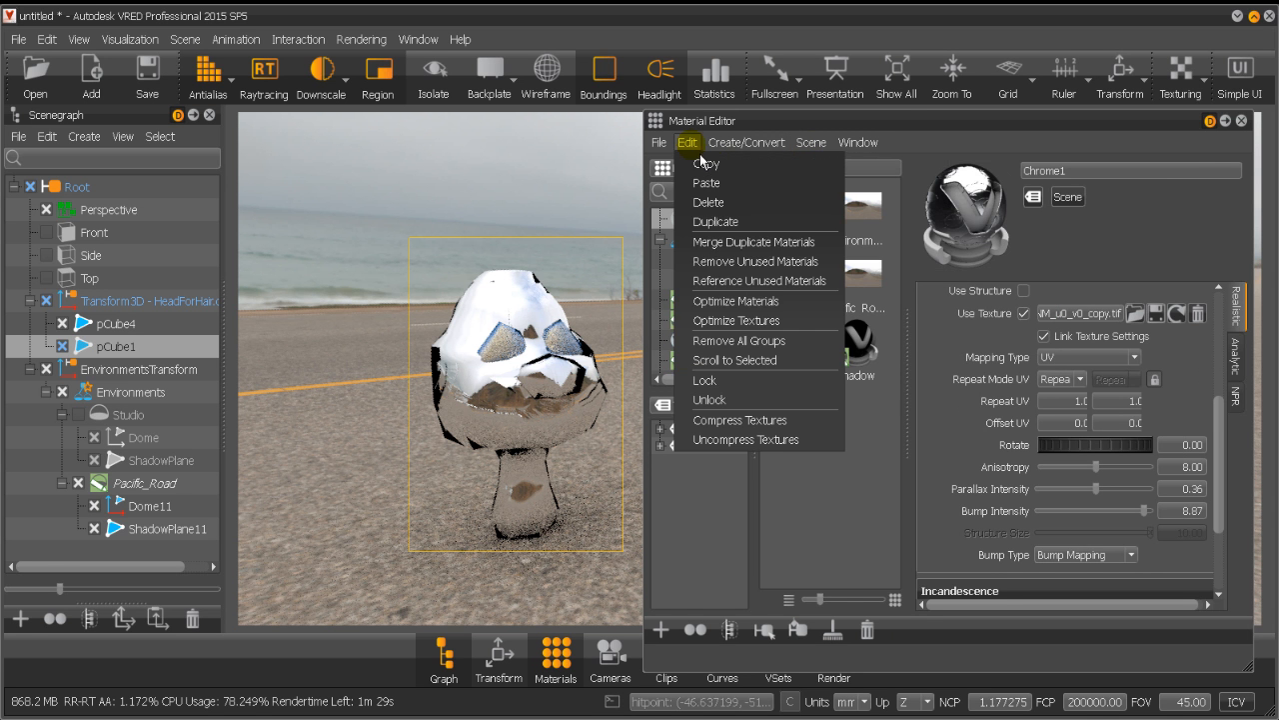
{"action": "left_click", "coordinate": [775, 473]}
{"action": "left_click", "coordinate": [861, 485]}
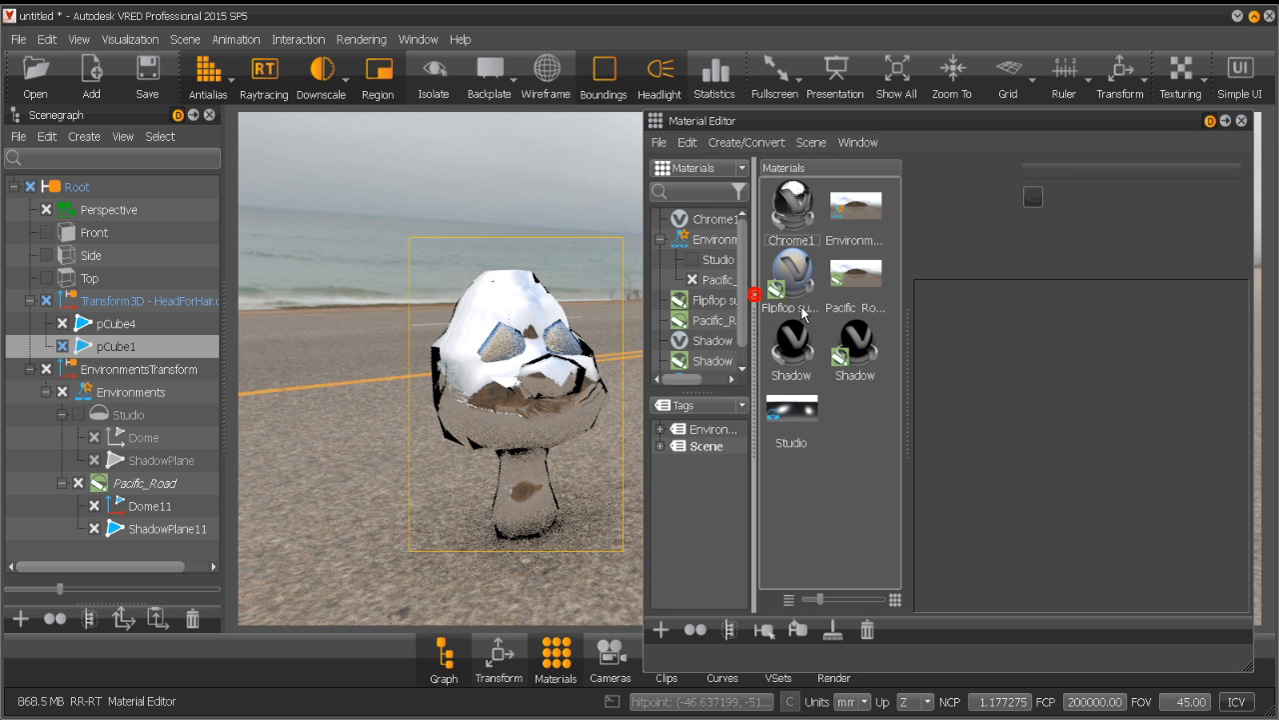
Give the head a Plastic material with Waterfall.jpg as its diffuse texture, and open the options for creating a material.
{"action": "key", "text": "ctrl+z"}
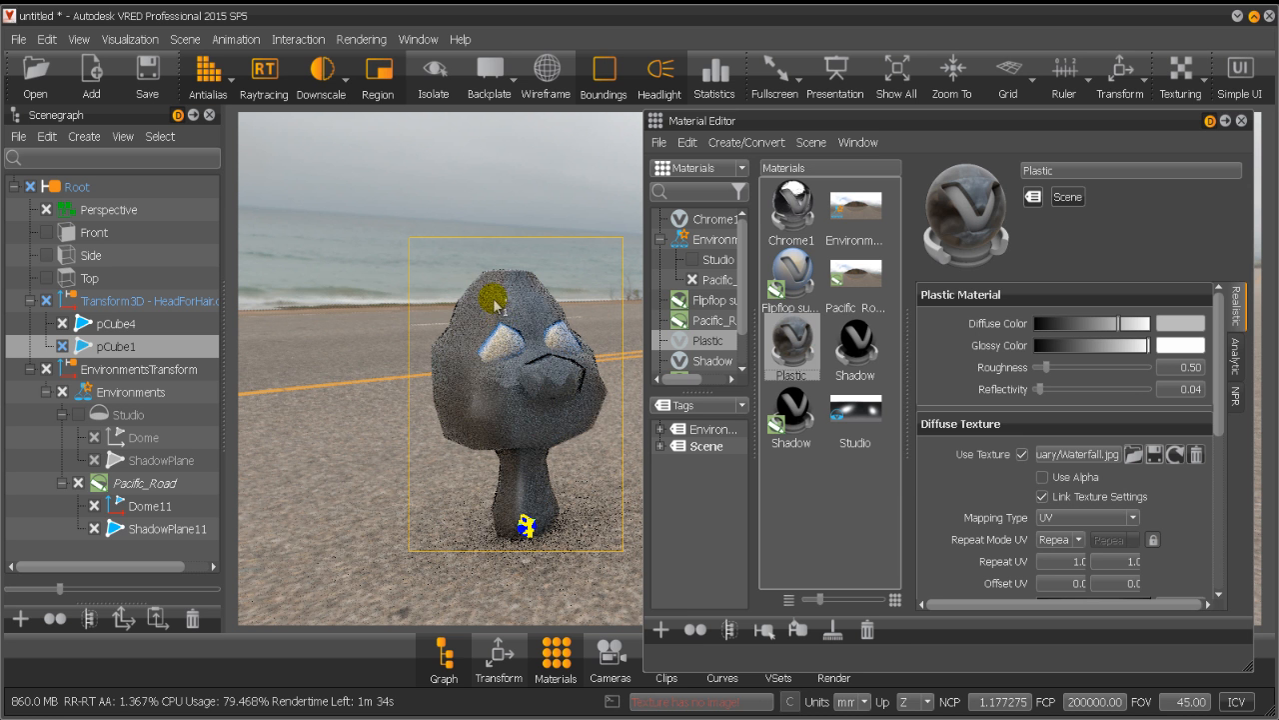
{"action": "left_click", "coordinate": [661, 628]}
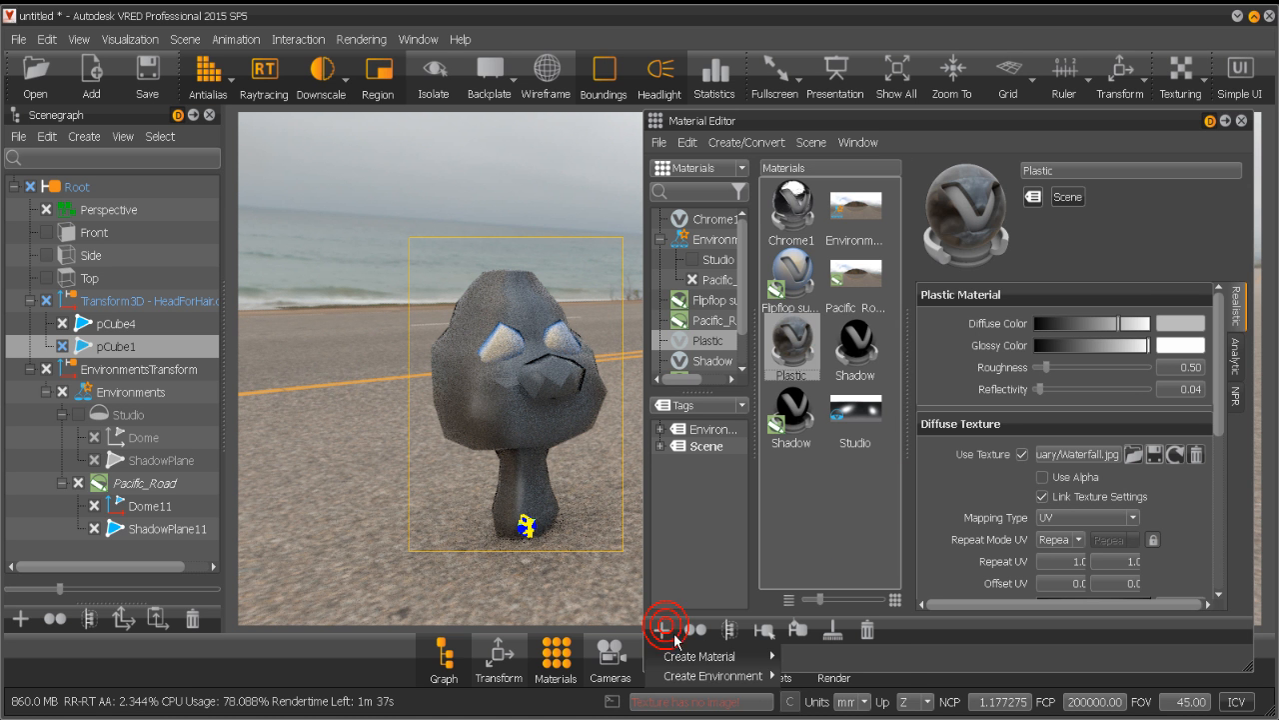
{"action": "mouse_move", "coordinate": [705, 655]}
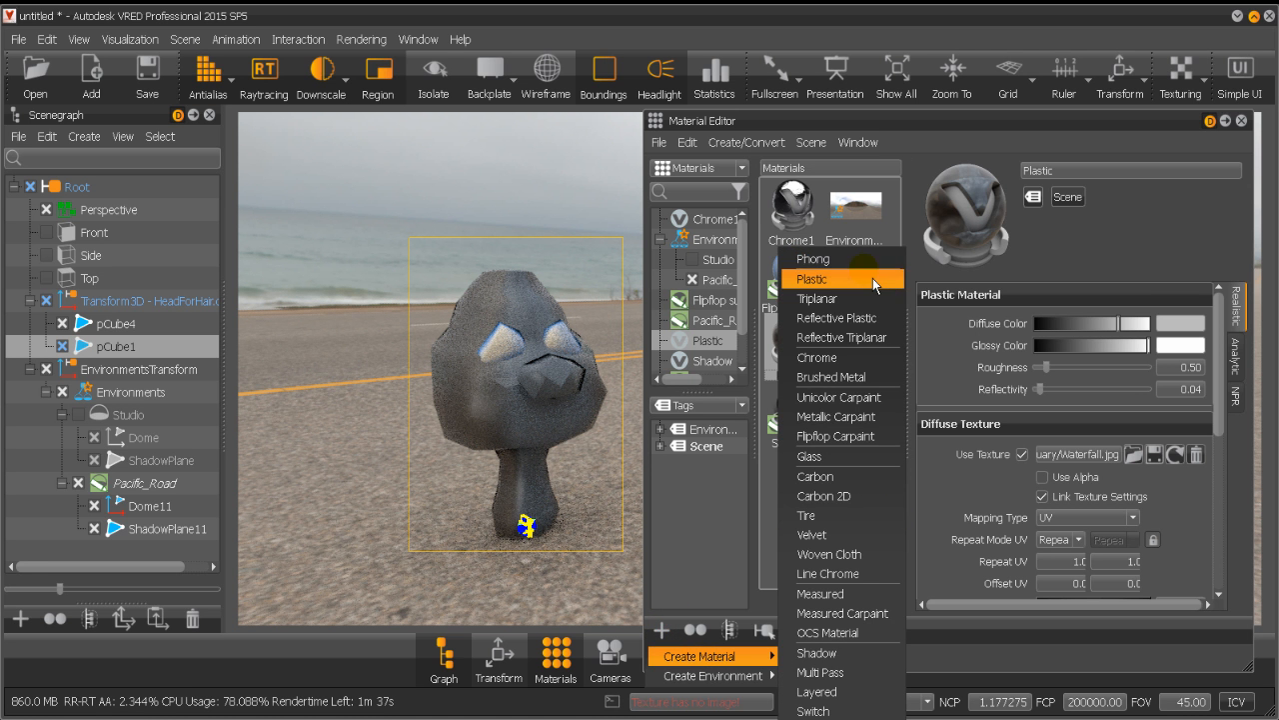
{"action": "left_click", "coordinate": [1127, 256]}
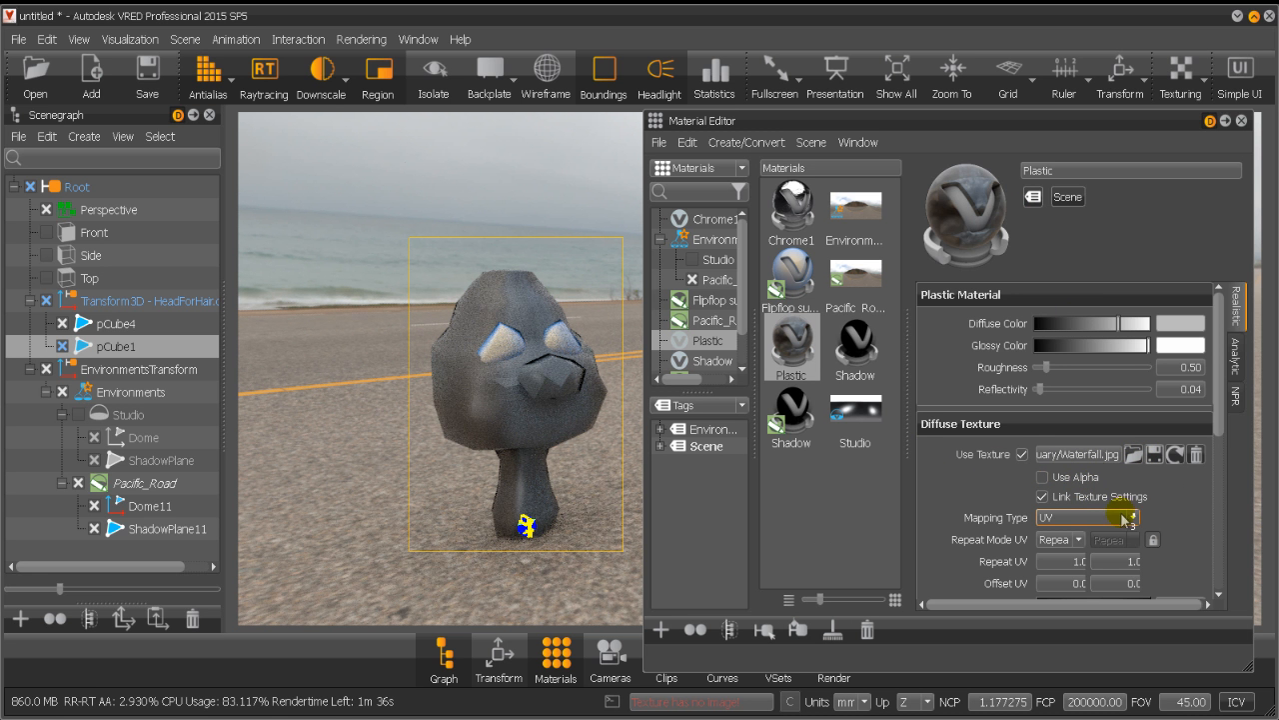
Open the Texture Editor for the Plastic material's Waterfall.jpg diffuse texture and set its projection mode to Planar.
{"action": "left_click_drag", "start_coordinate": [1226, 437], "coordinate": [1221, 468]}
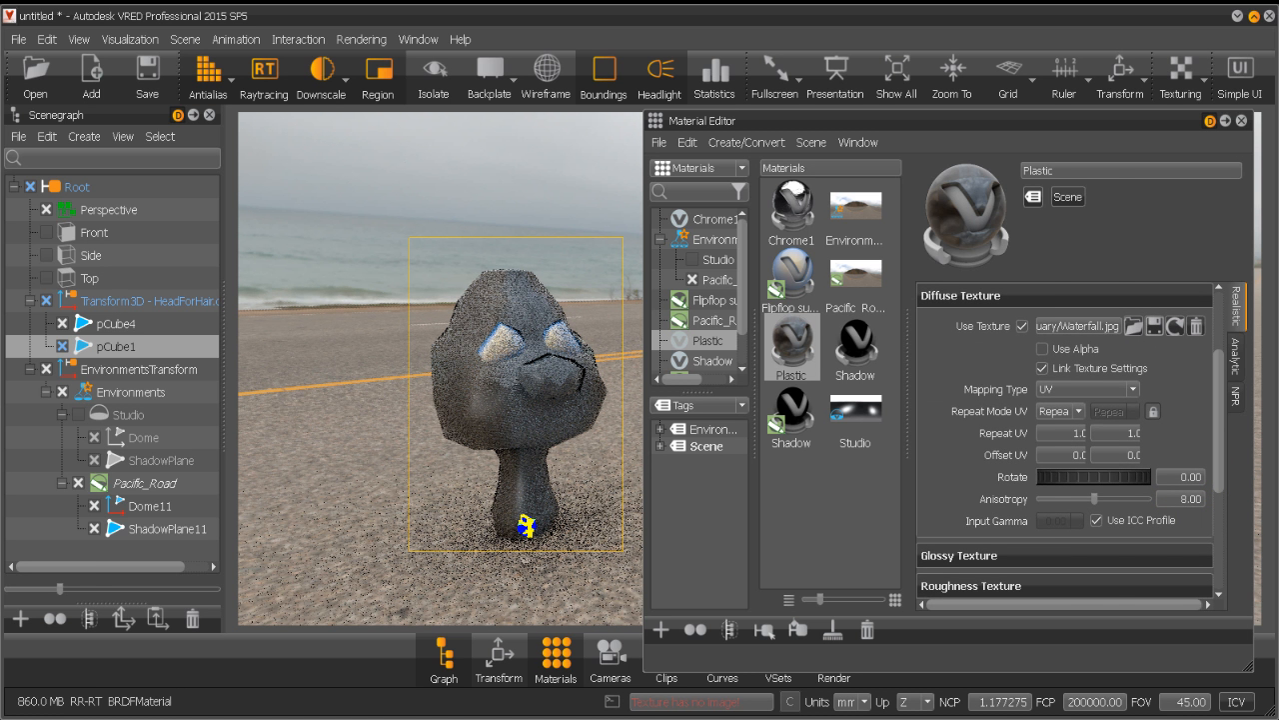
{"action": "left_click_drag", "start_coordinate": [0, 262], "coordinate": [943, 183]}
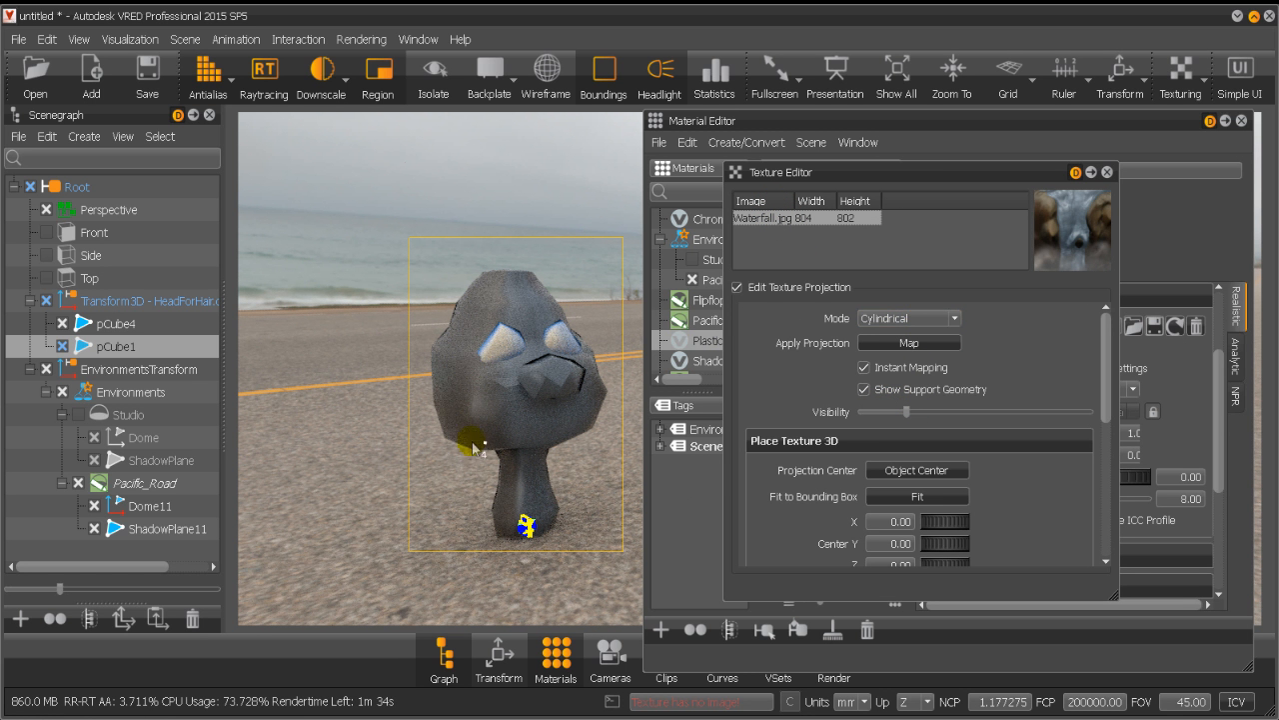
{"action": "left_click", "coordinate": [892, 318]}
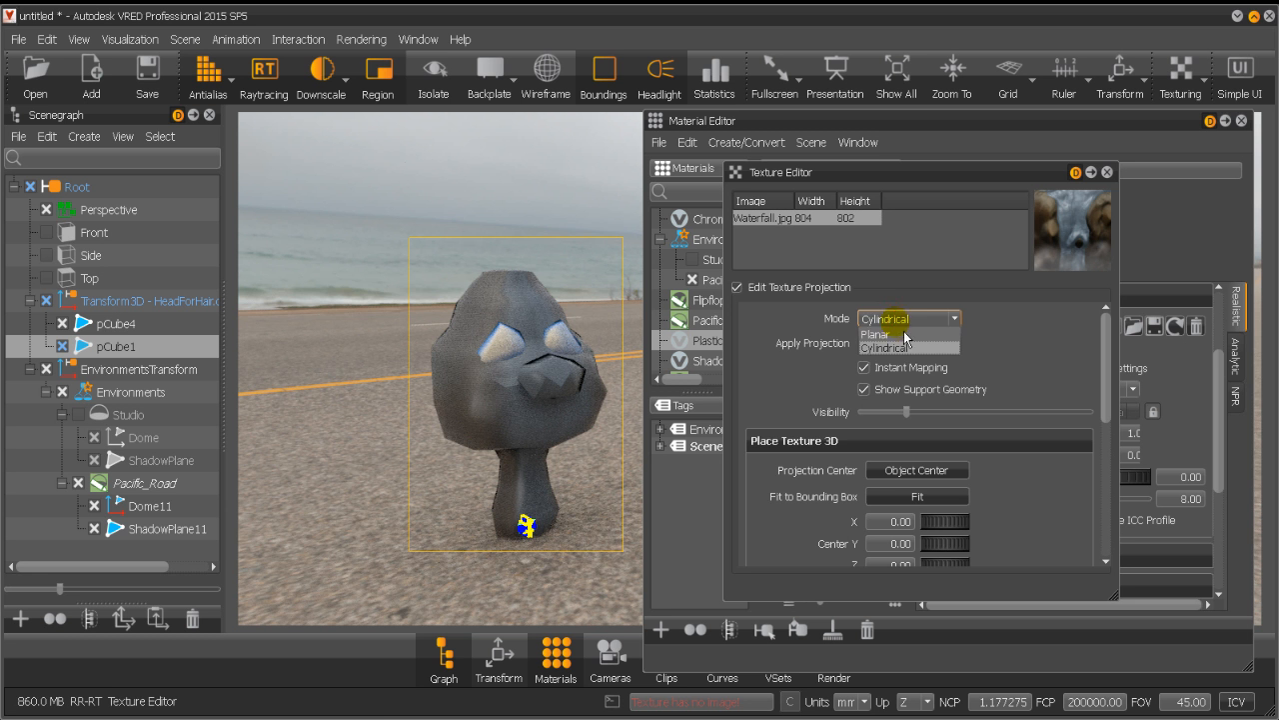
{"action": "left_click", "coordinate": [900, 331]}
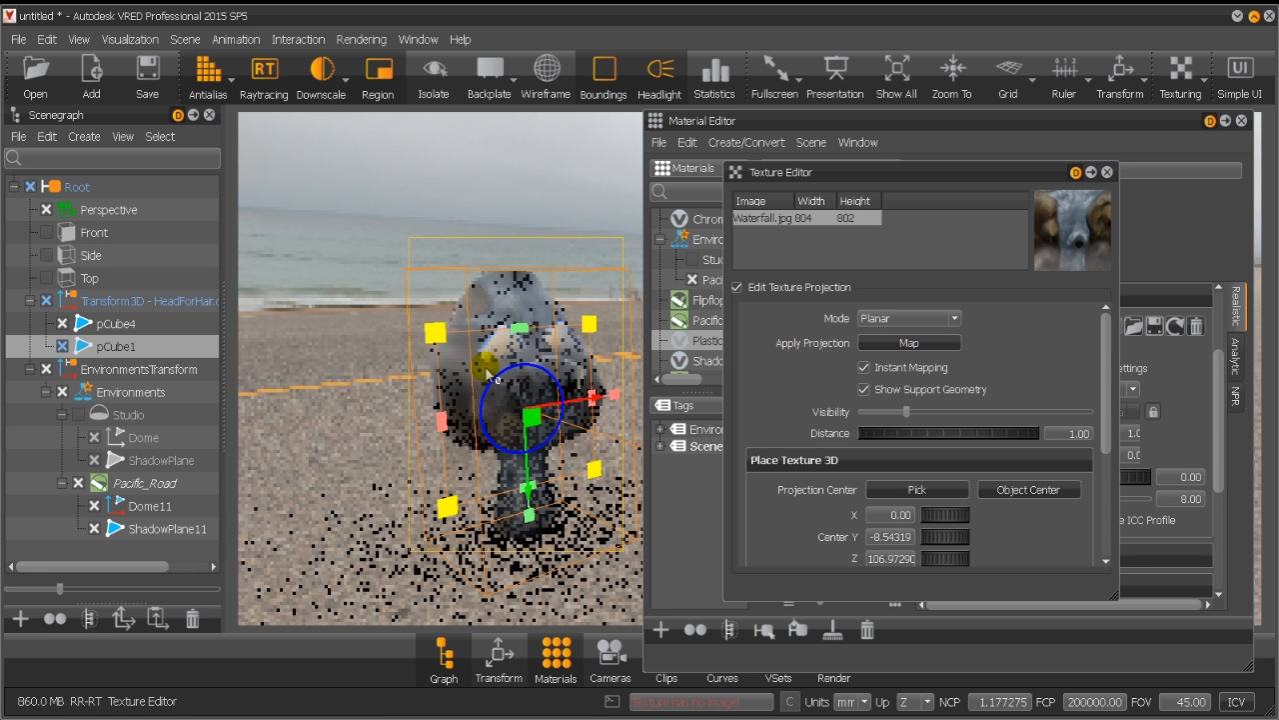
Resize the planar texture projection around the head with its corner handle and close the Texture Editor.
{"action": "left_click_drag", "start_coordinate": [592, 332], "coordinate": [607, 312], "text": "alt"}
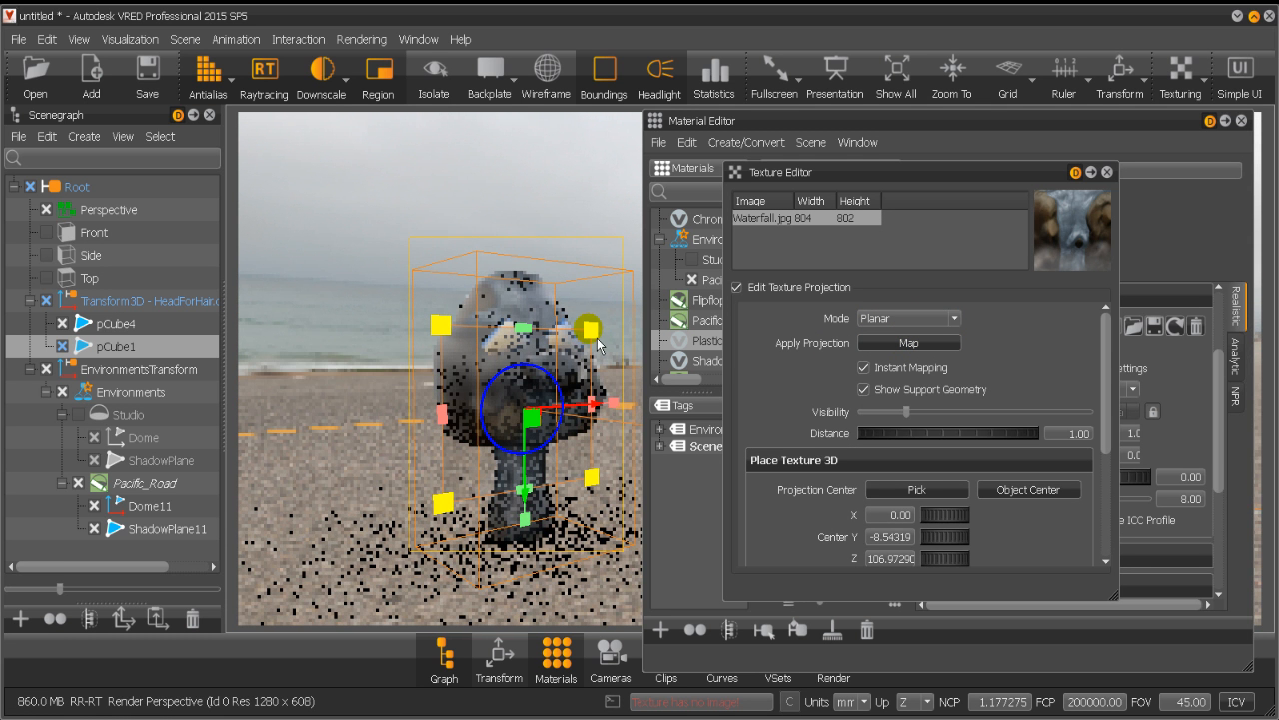
{"action": "left_click_drag", "start_coordinate": [593, 344], "coordinate": [645, 274], "text": "alt"}
{"action": "left_click_drag", "start_coordinate": [449, 503], "coordinate": [392, 572]}
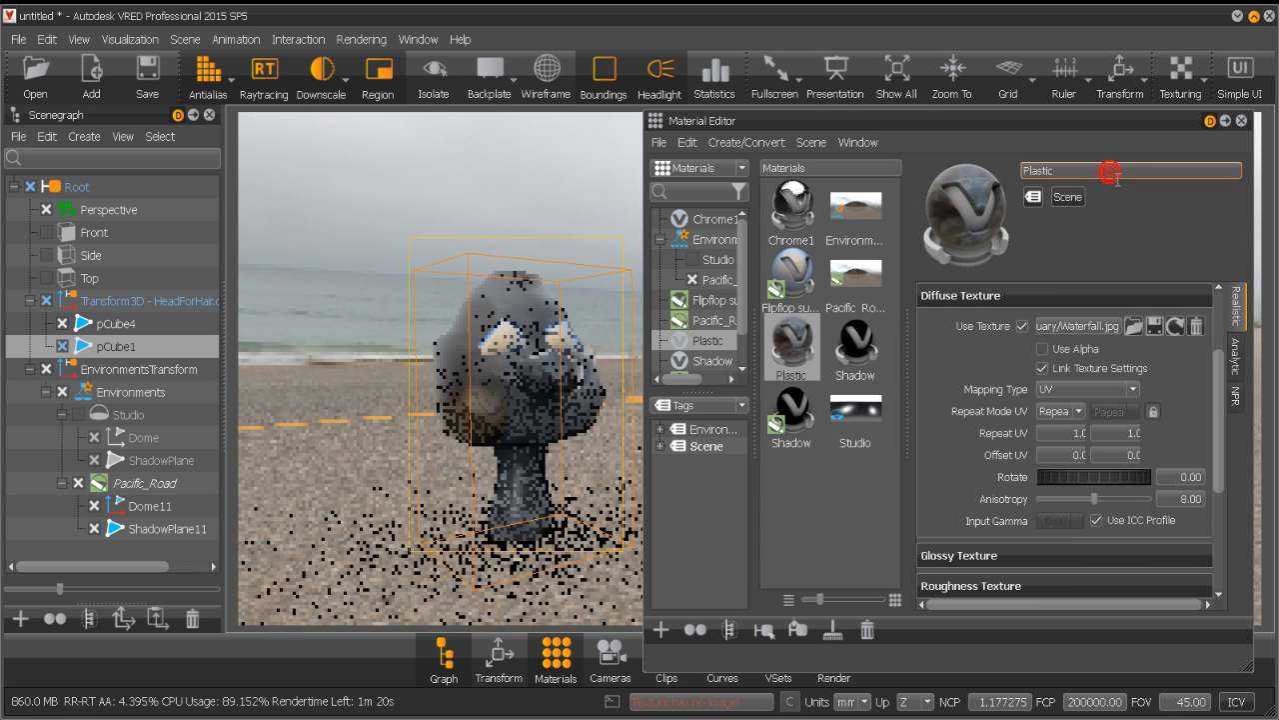
{"action": "left_click", "coordinate": [1105, 173]}
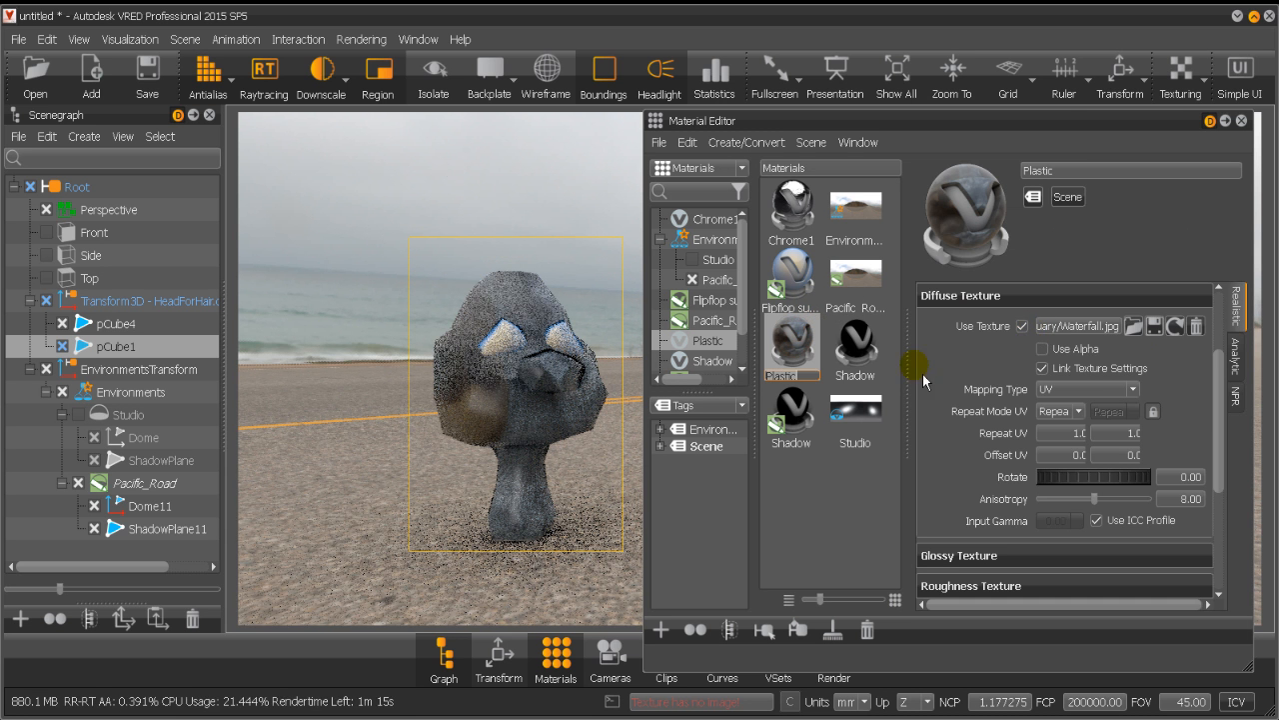
Set the Plastic material's roughness to 4.99 and its reflectivity to 0.00.
{"action": "scroll", "coordinate": [1089, 479], "scroll_direction": "down", "scroll_amount": 1}
{"action": "scroll", "coordinate": [1089, 489], "scroll_direction": "down", "scroll_amount": 1}
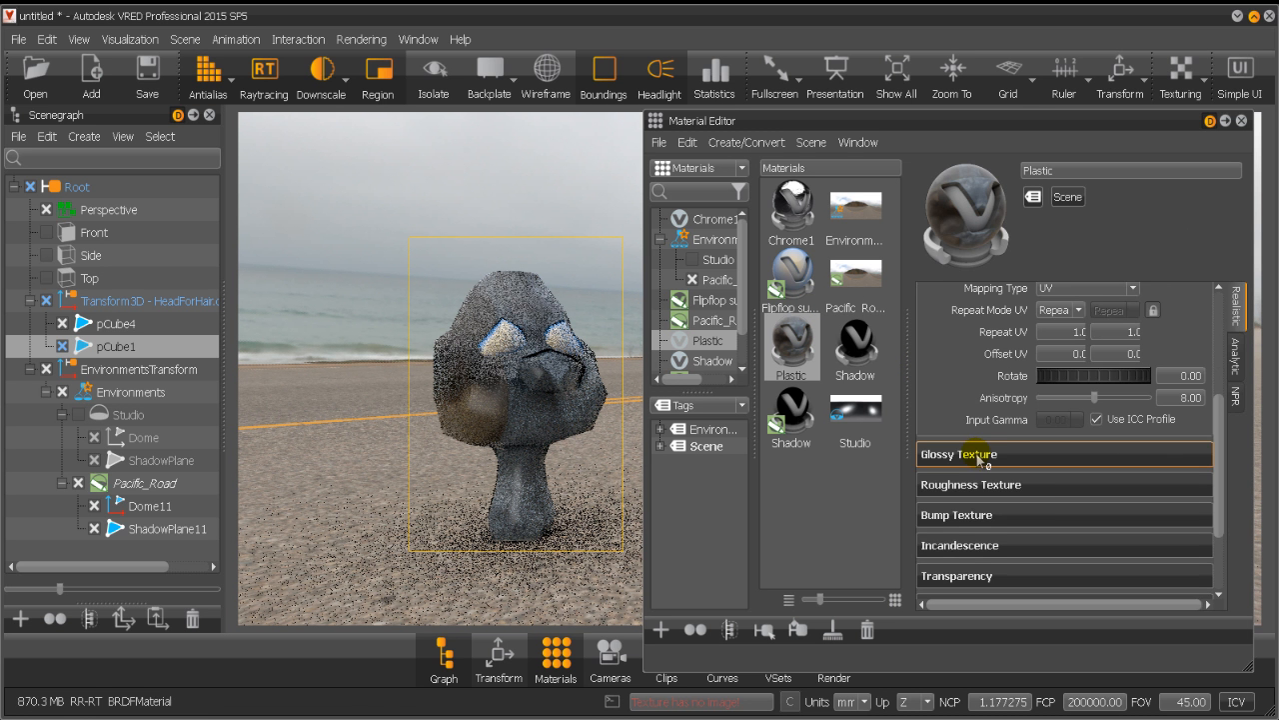
{"action": "scroll", "coordinate": [999, 455], "scroll_direction": "up", "scroll_amount": 5}
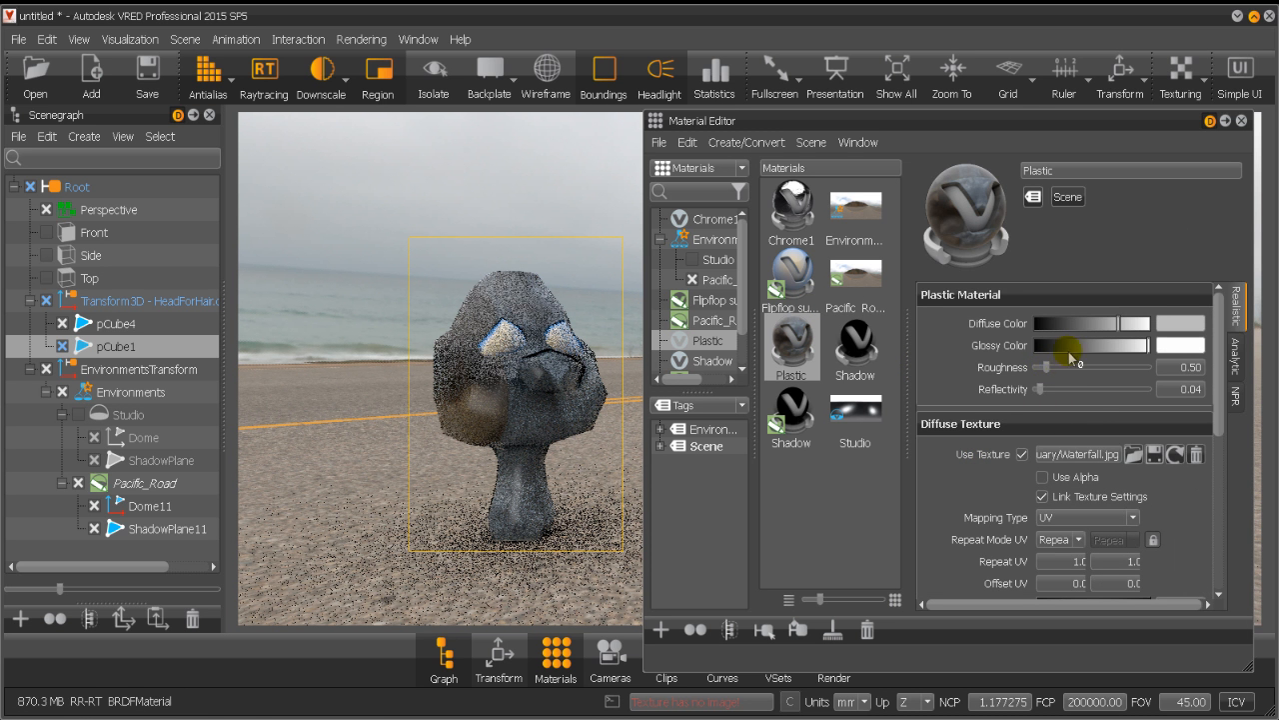
{"action": "left_click_drag", "start_coordinate": [1111, 352], "coordinate": [1035, 399]}
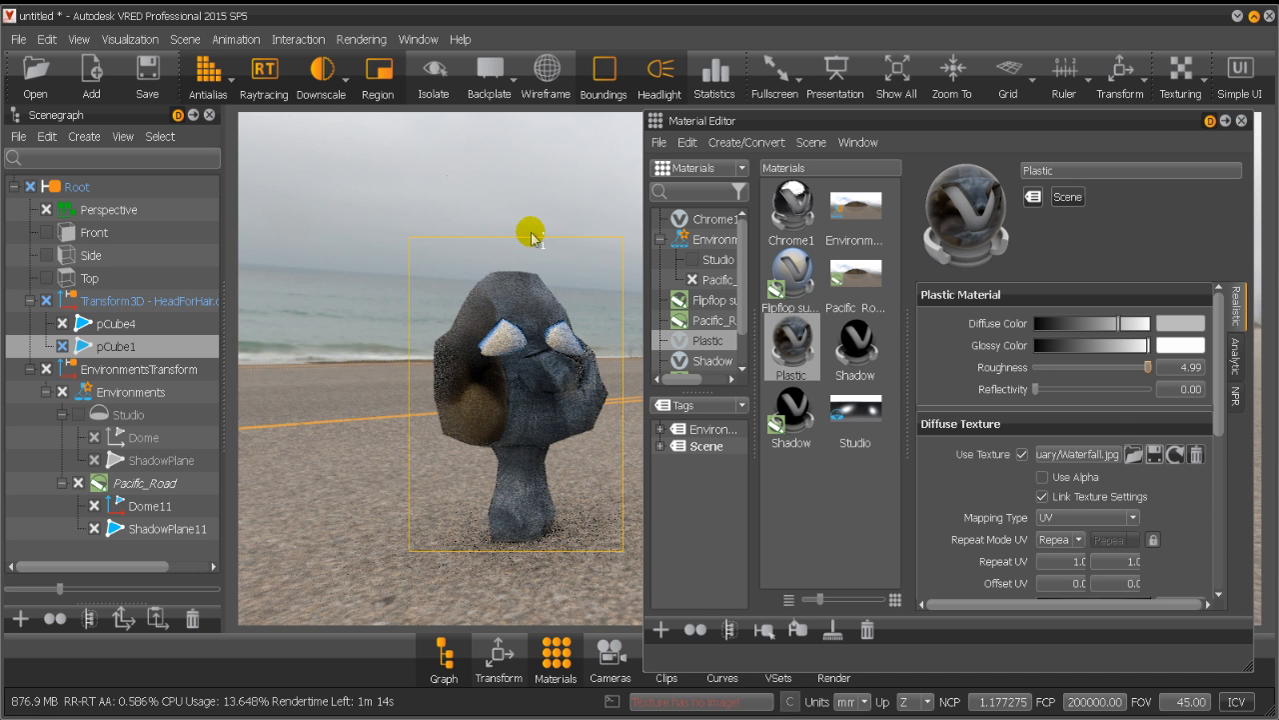
Close the Material Editor and the Asset Manager to clear the viewport.
{"action": "left_click", "coordinate": [1242, 121]}
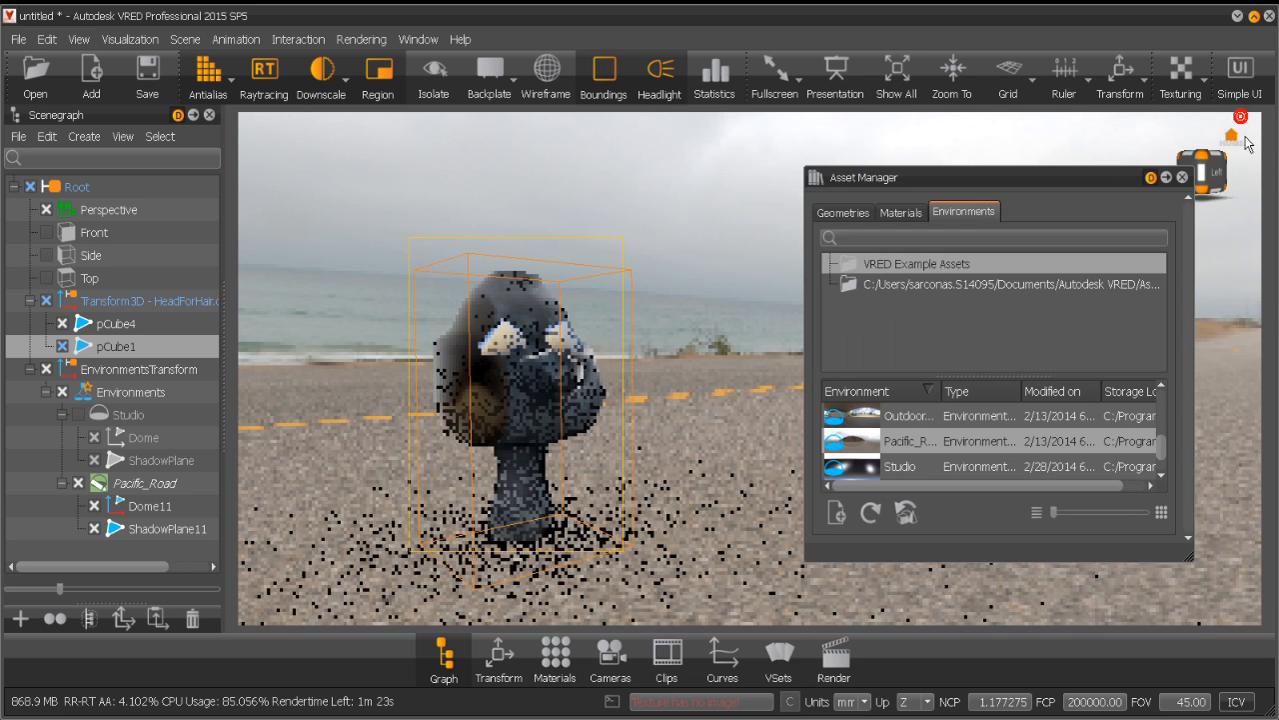
{"action": "left_click", "coordinate": [1184, 178]}
{"action": "mouse_move", "coordinate": [627, 322]}
{"action": "left_mouse_down"}
{"action": "mouse_move", "coordinate": [658, 350]}
{"action": "mouse_move", "coordinate": [759, 354]}
{"action": "mouse_move", "coordinate": [640, 346]}
{"action": "left_mouse_up"}
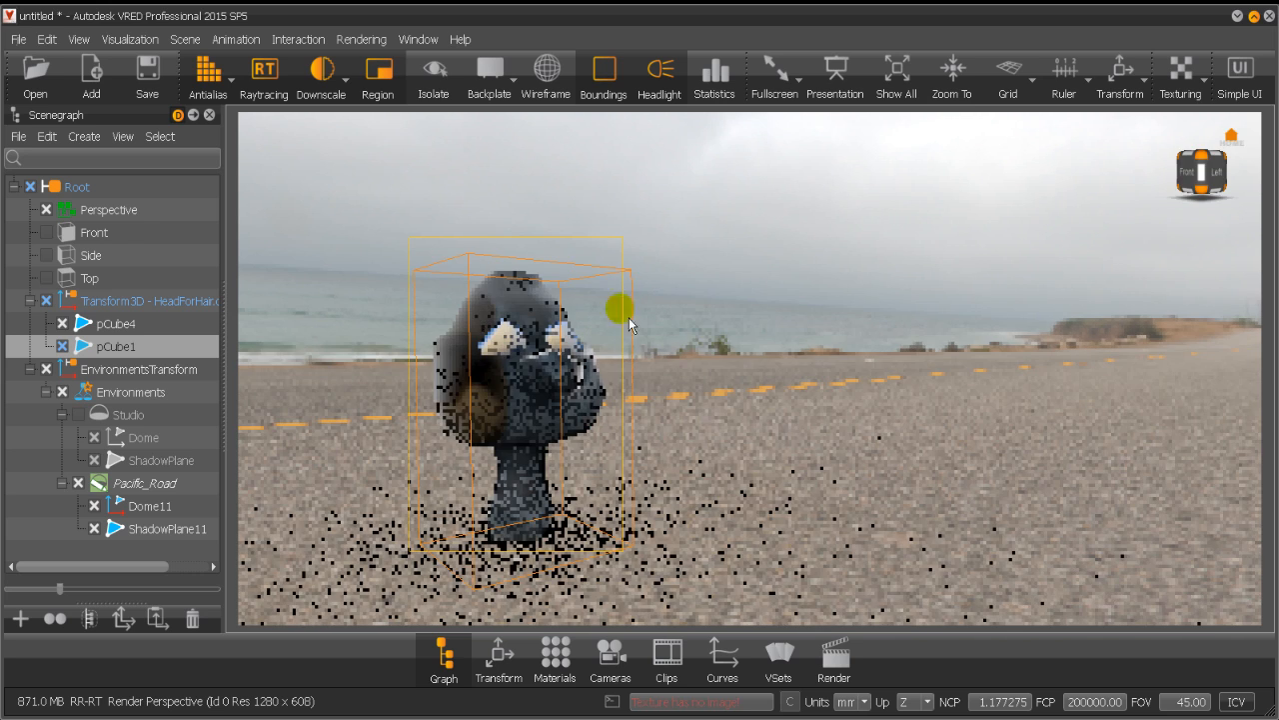
Turn off region rendering so the whole viewport is raytraced.
{"action": "left_click", "coordinate": [380, 97]}
{"action": "mouse_move", "coordinate": [438, 291]}
{"action": "middle_mouse_down", "text": "alt"}
{"action": "mouse_move", "coordinate": [382, 197]}
{"action": "mouse_move", "coordinate": [411, 293]}
{"action": "mouse_move", "coordinate": [455, 290]}
{"action": "mouse_move", "coordinate": [420, 286]}
{"action": "middle_mouse_up", "text": "alt"}
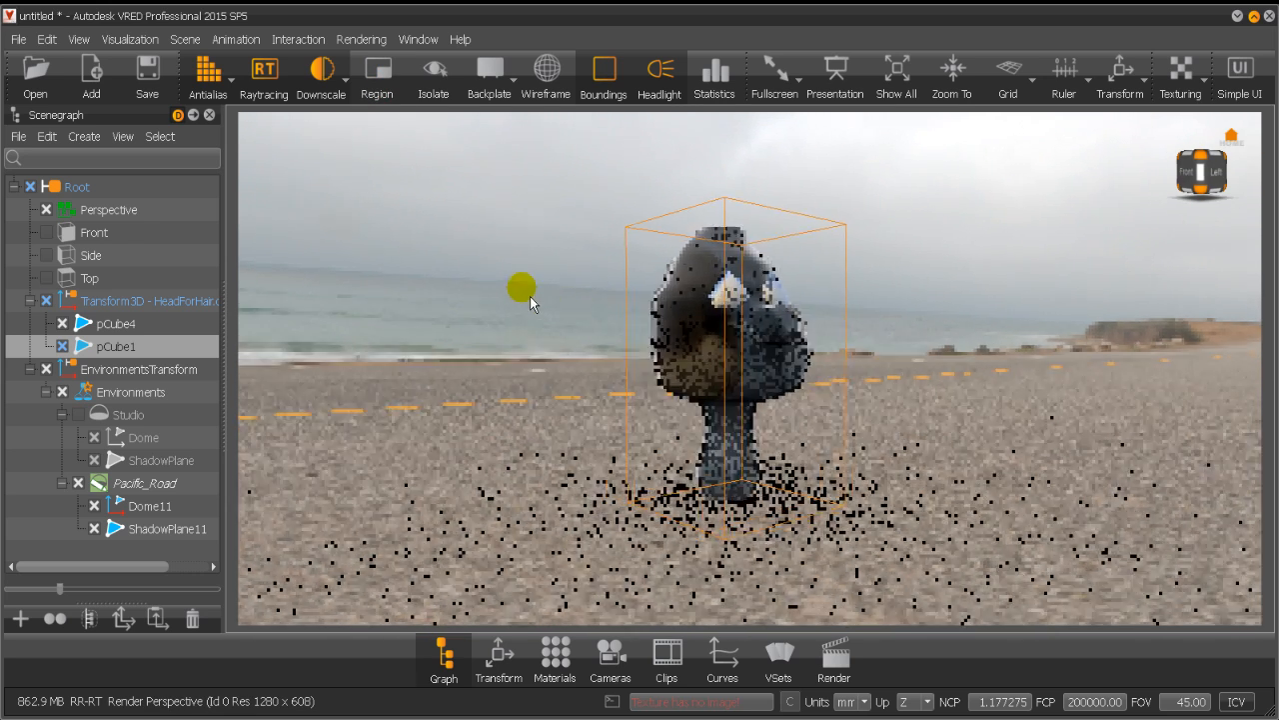
{"action": "left_click_drag", "start_coordinate": [531, 303], "coordinate": [947, 372]}
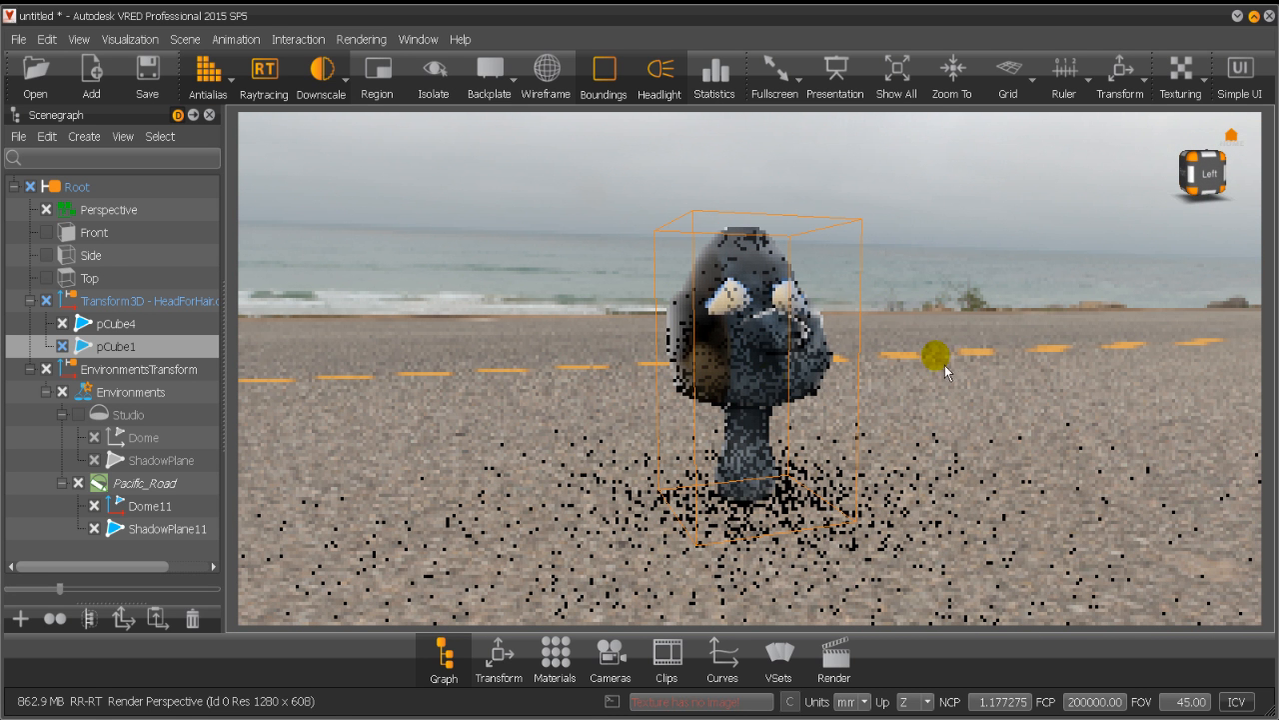
Open the Render Layer window to view its layer options and close it again.
{"action": "left_click", "coordinate": [361, 39]}
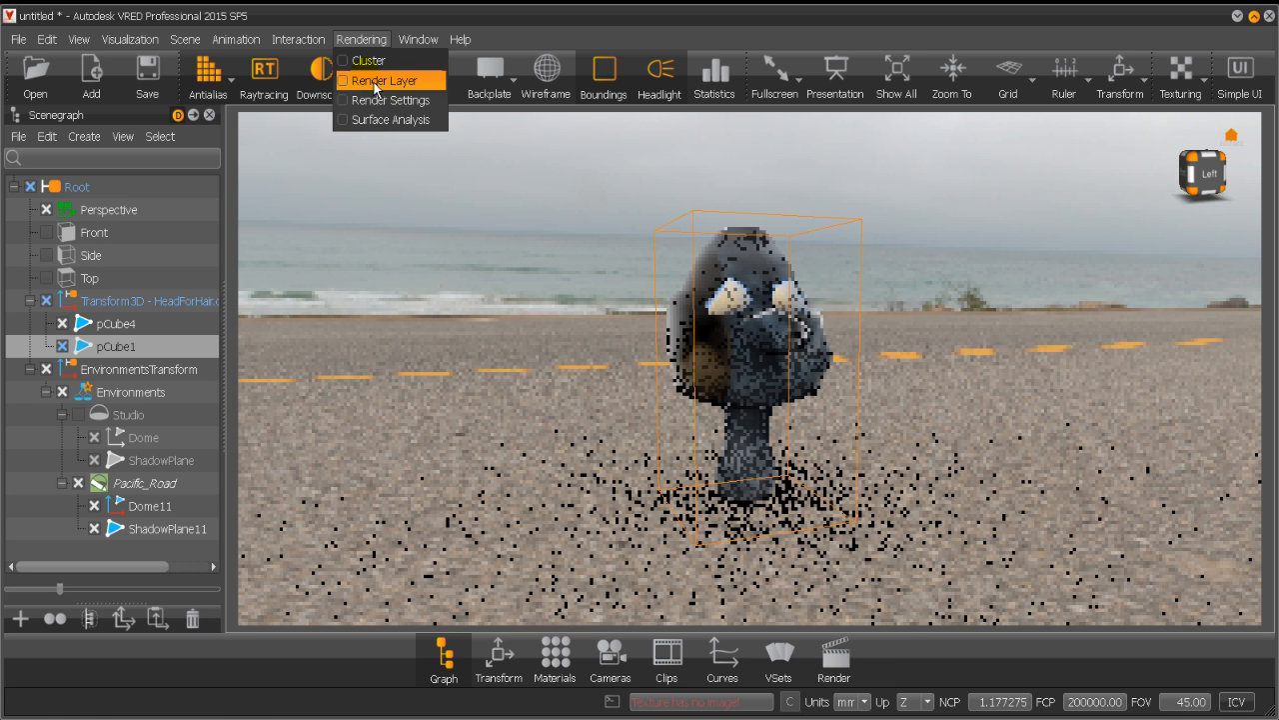
{"action": "left_click", "coordinate": [361, 90]}
{"action": "left_click_drag", "start_coordinate": [625, 450], "coordinate": [507, 212]}
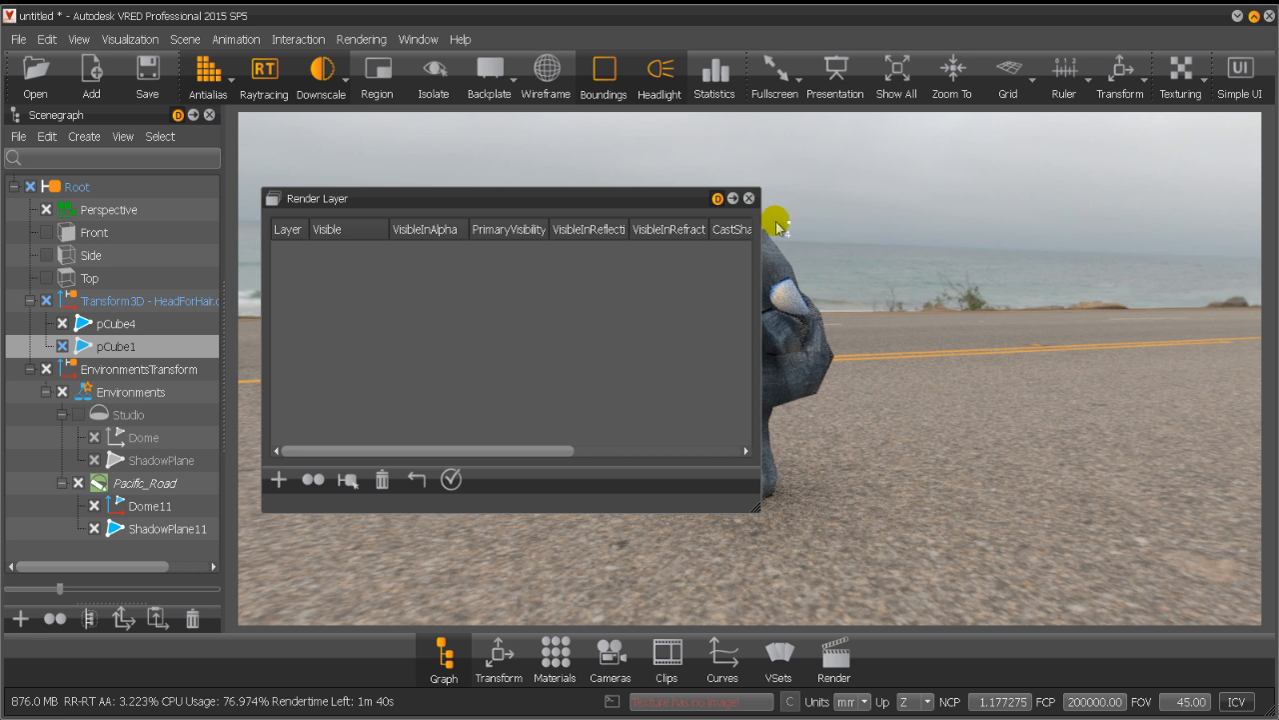
{"action": "left_click", "coordinate": [748, 198]}
Review the available light types and open the Ambient Occlusion settings.
{"action": "left_click", "coordinate": [298, 39]}
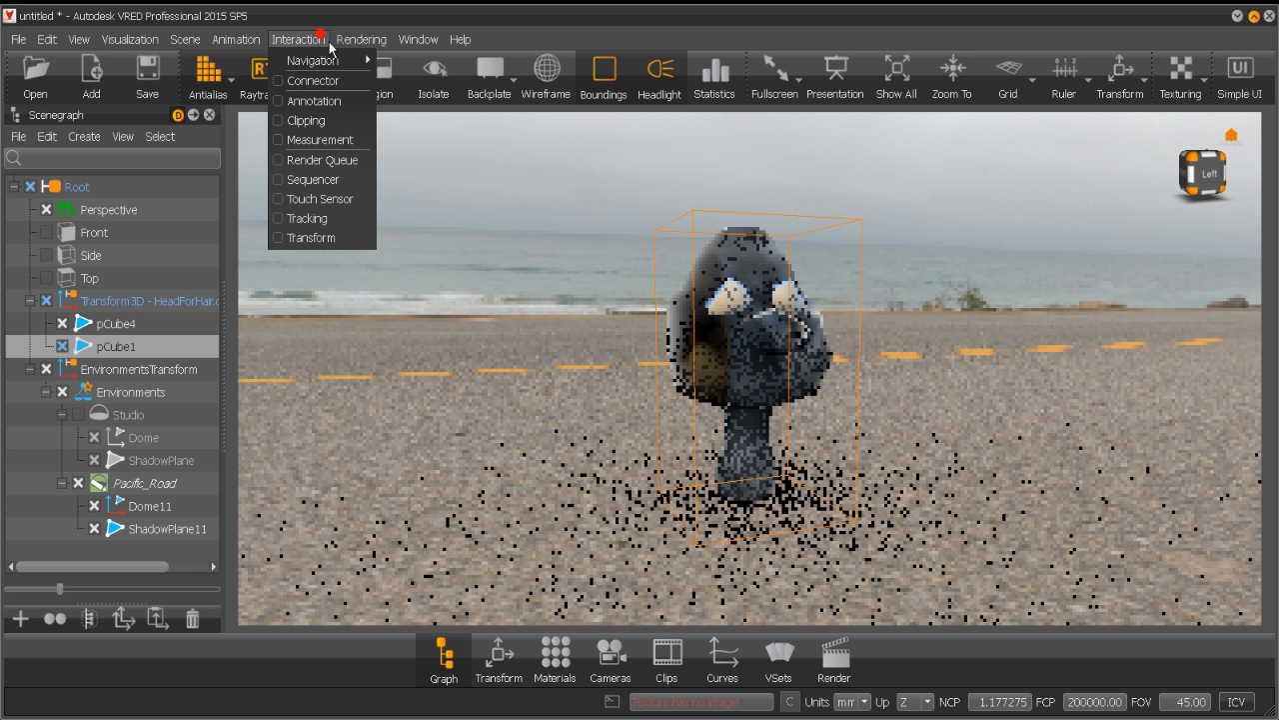
{"action": "mouse_move", "coordinate": [183, 40]}
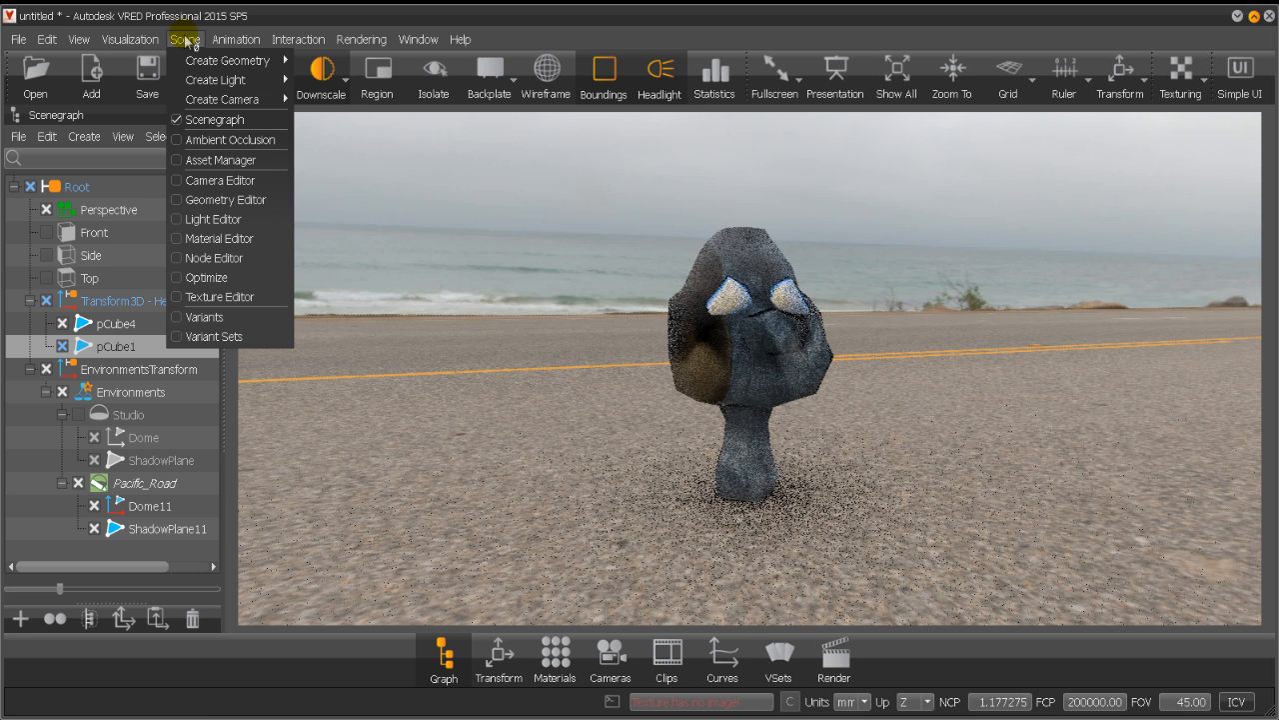
{"action": "mouse_move", "coordinate": [249, 69]}
{"action": "mouse_move", "coordinate": [275, 88]}
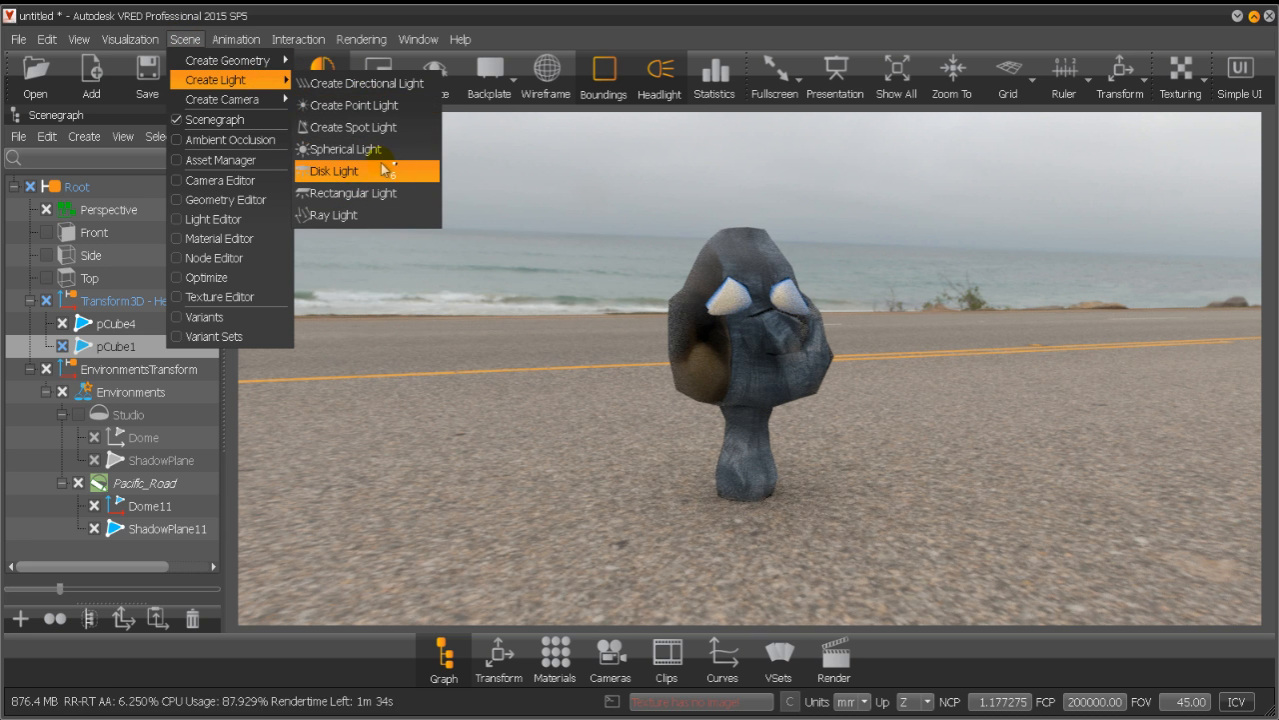
{"action": "left_click", "coordinate": [232, 143]}
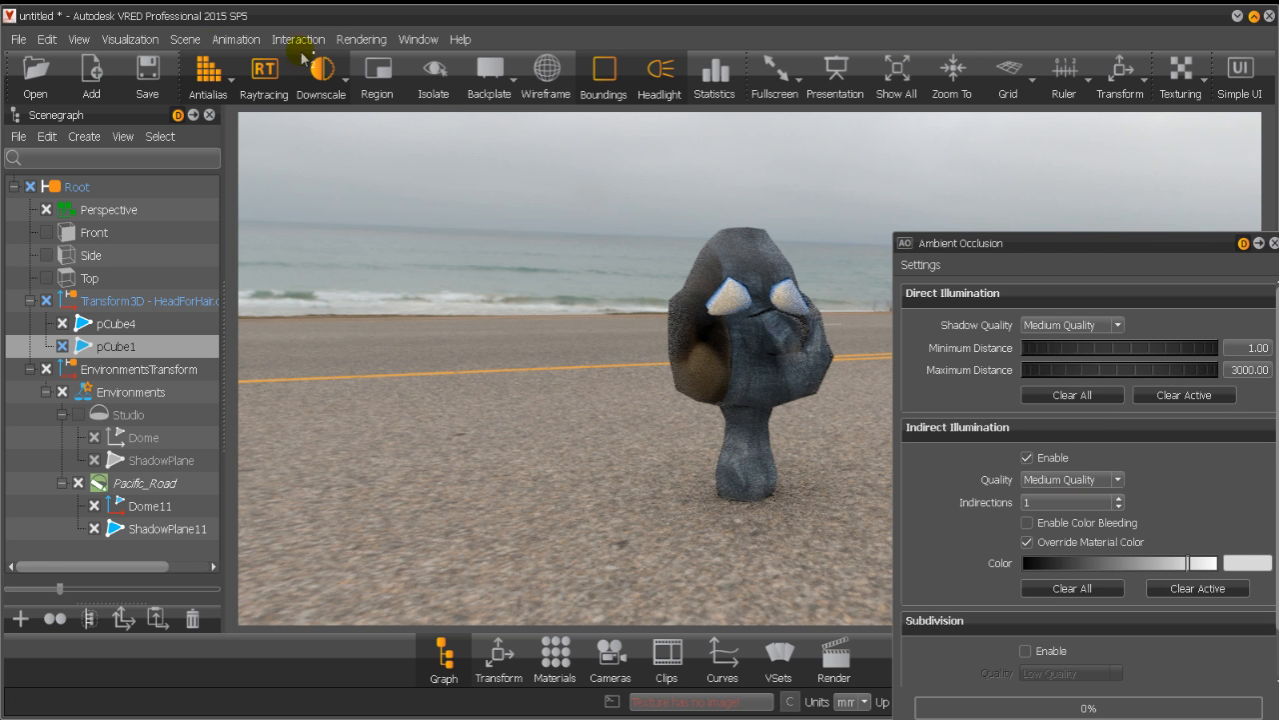
Set Raytracing Downscale to Off.
{"action": "left_click", "coordinate": [185, 39]}
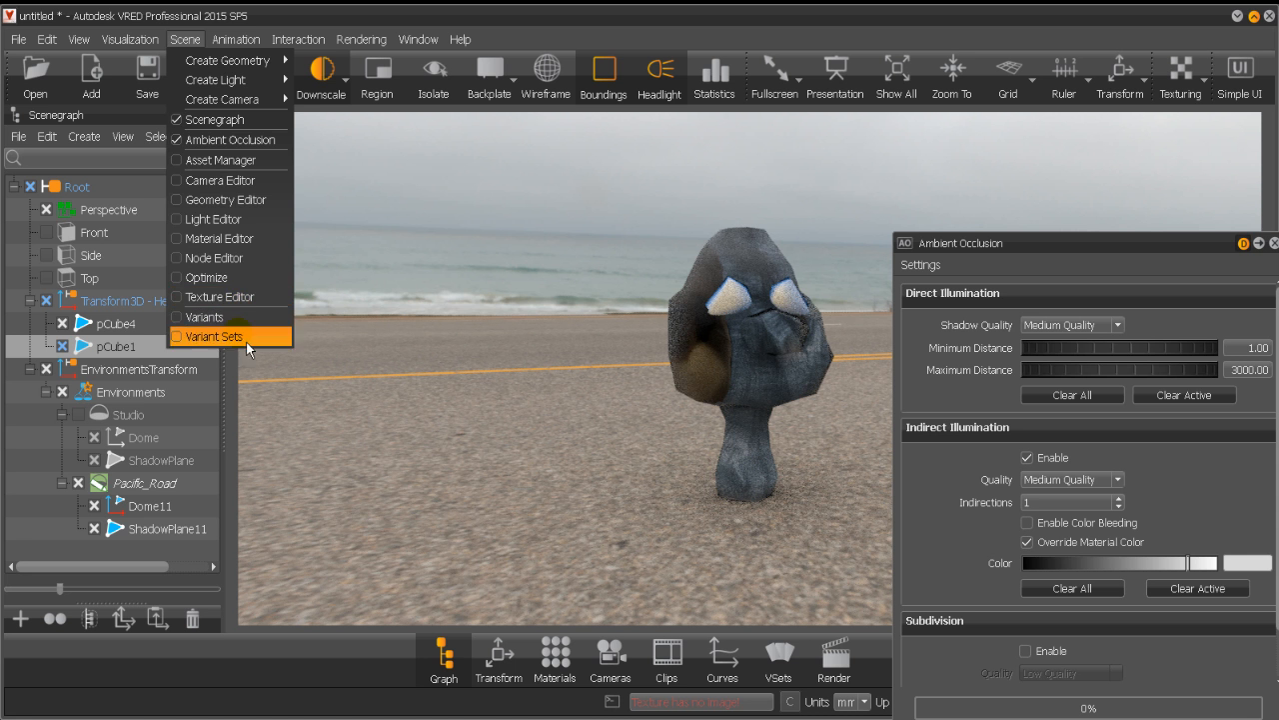
{"action": "mouse_move", "coordinate": [130, 39]}
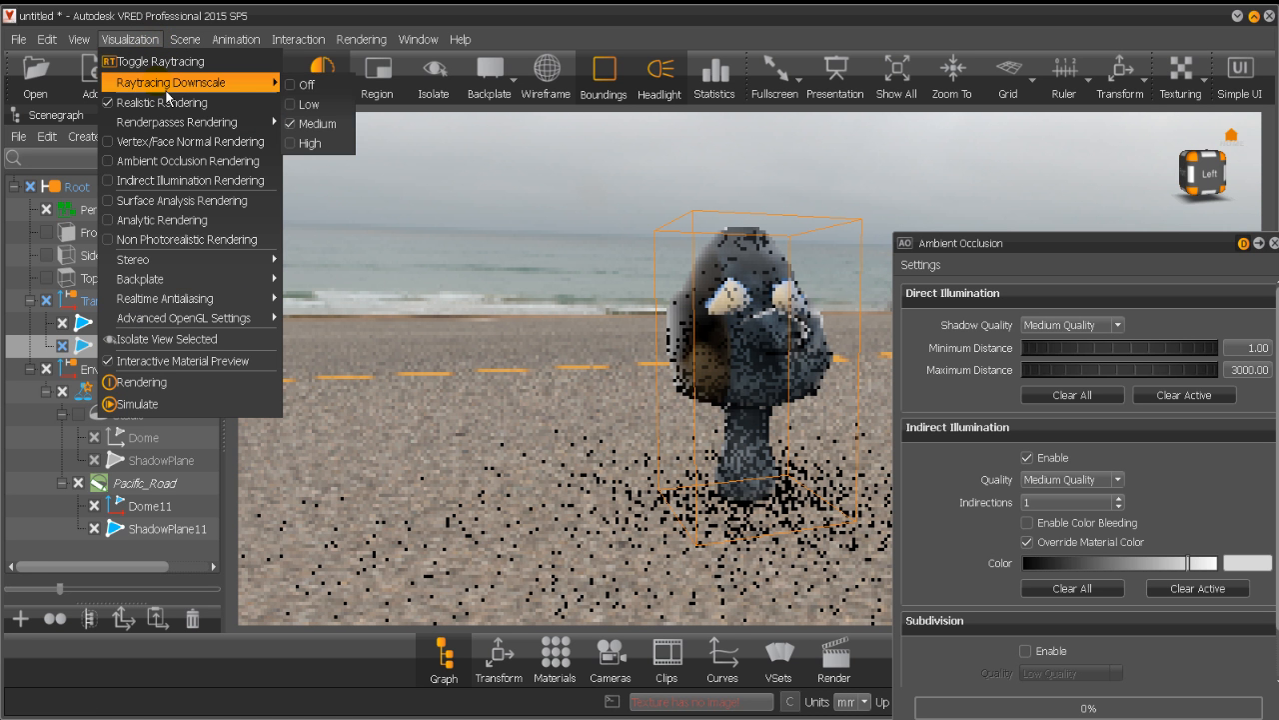
{"action": "left_click", "coordinate": [305, 83]}
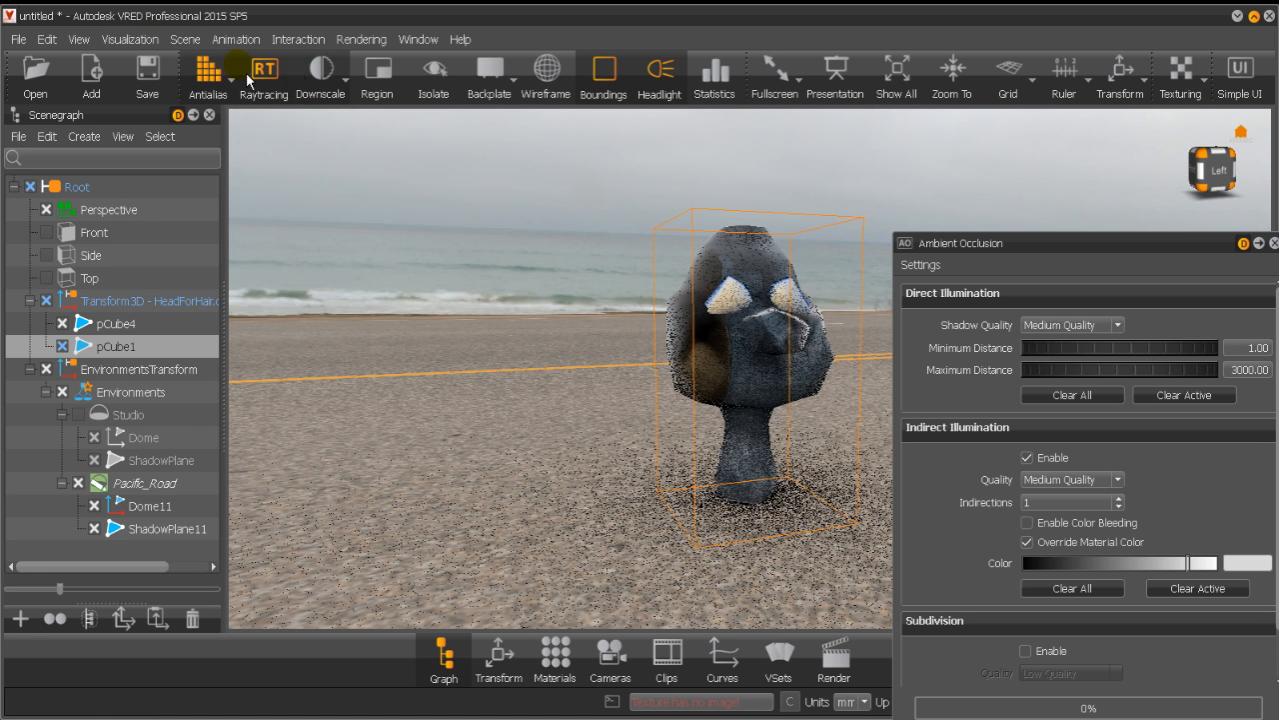
Open the Render Settings window and move it fully into view.
{"action": "left_click", "coordinate": [131, 40]}
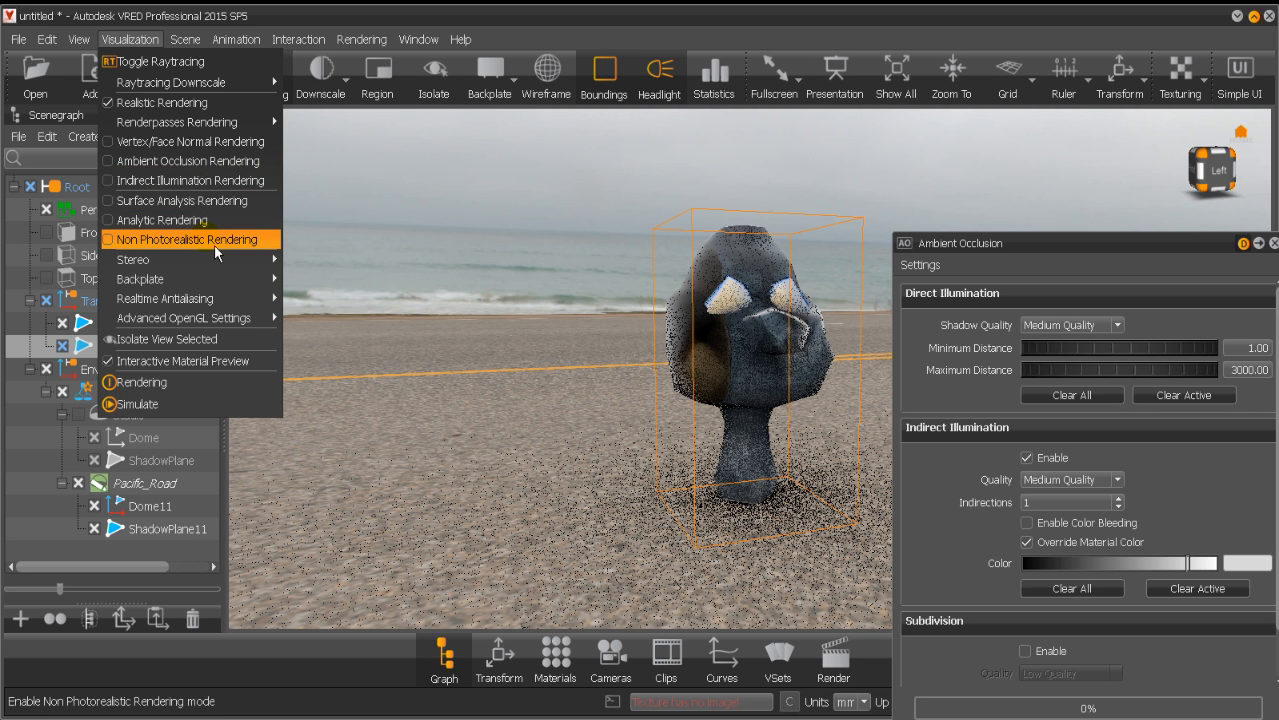
{"action": "mouse_move", "coordinate": [221, 264]}
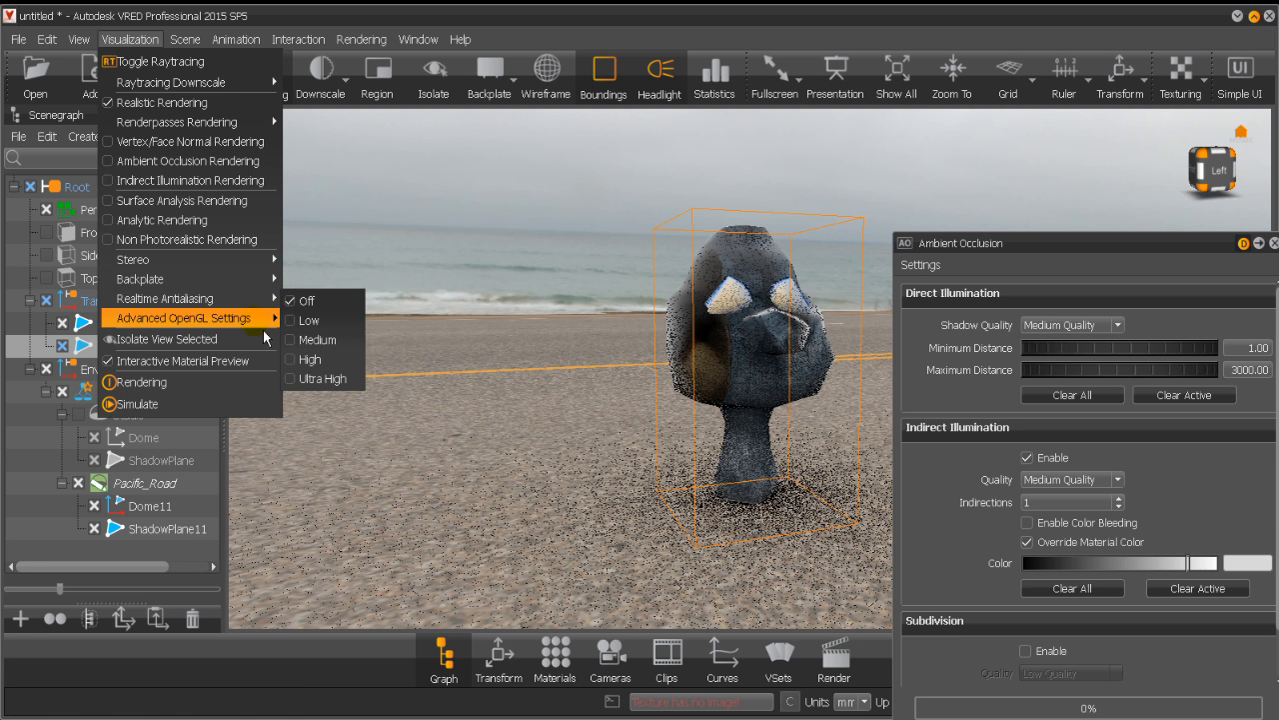
{"action": "left_click", "coordinate": [183, 42]}
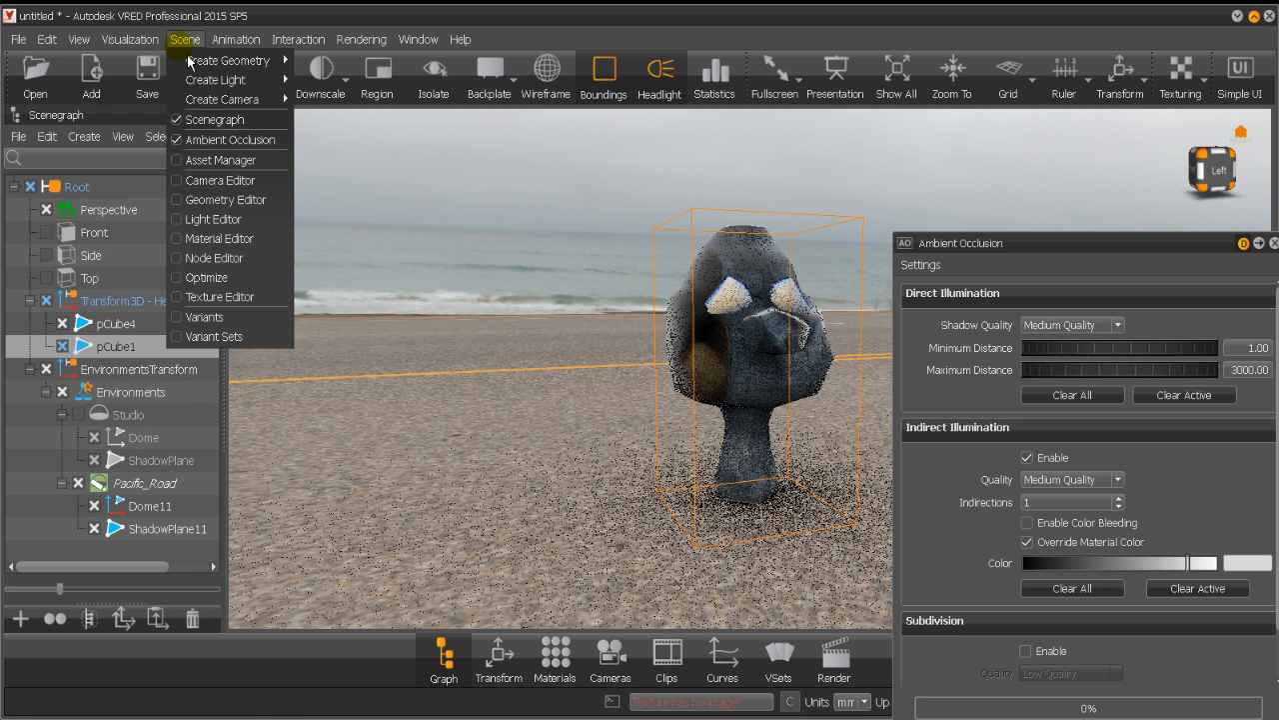
{"action": "mouse_move", "coordinate": [236, 40]}
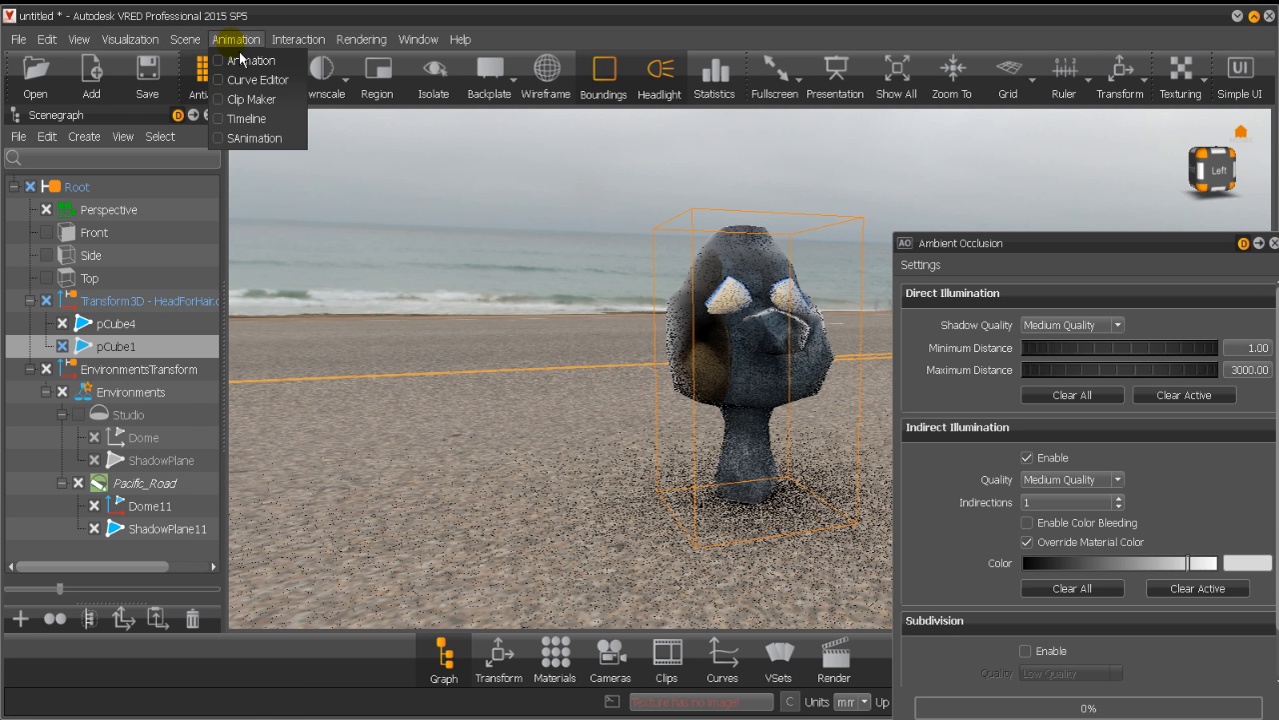
{"action": "mouse_move", "coordinate": [361, 42]}
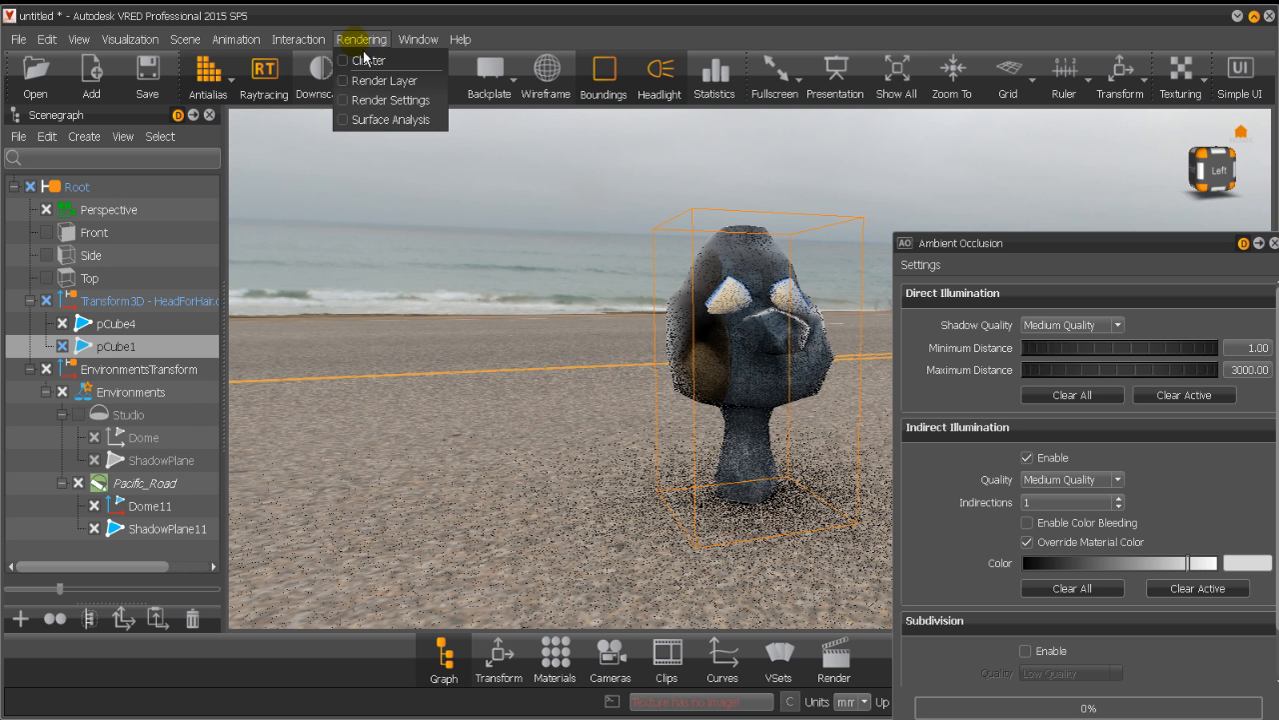
{"action": "left_click", "coordinate": [392, 100]}
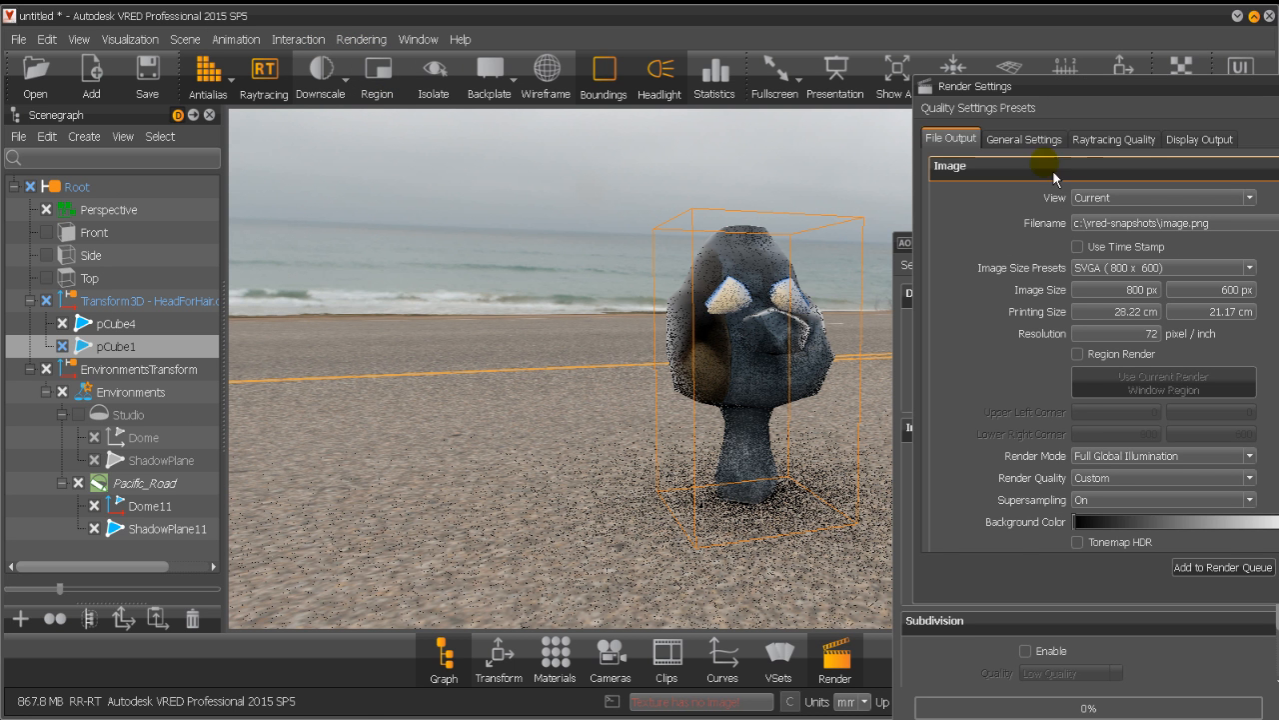
{"action": "left_click_drag", "start_coordinate": [1194, 108], "coordinate": [1045, 116]}
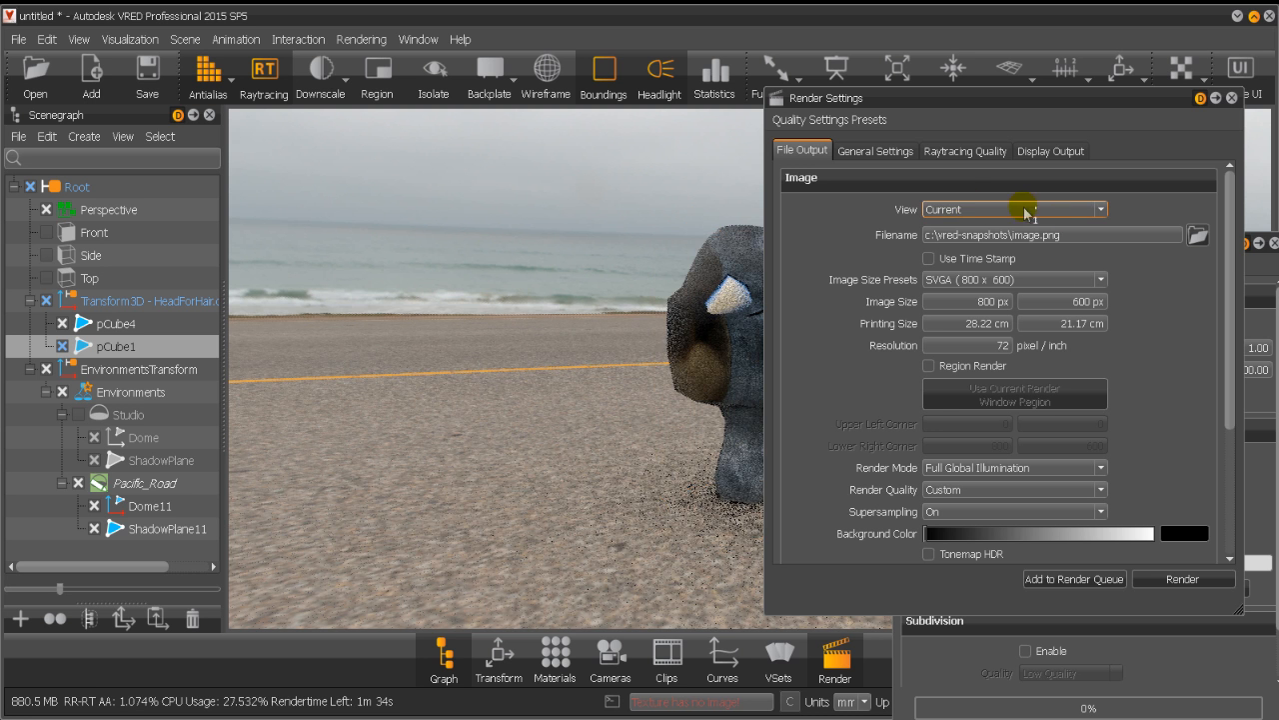
Keep the render view on Current and change the output filename to c:\vred-snapshots\image.exr.
{"action": "left_click", "coordinate": [977, 206]}
{"action": "left_click", "coordinate": [971, 224]}
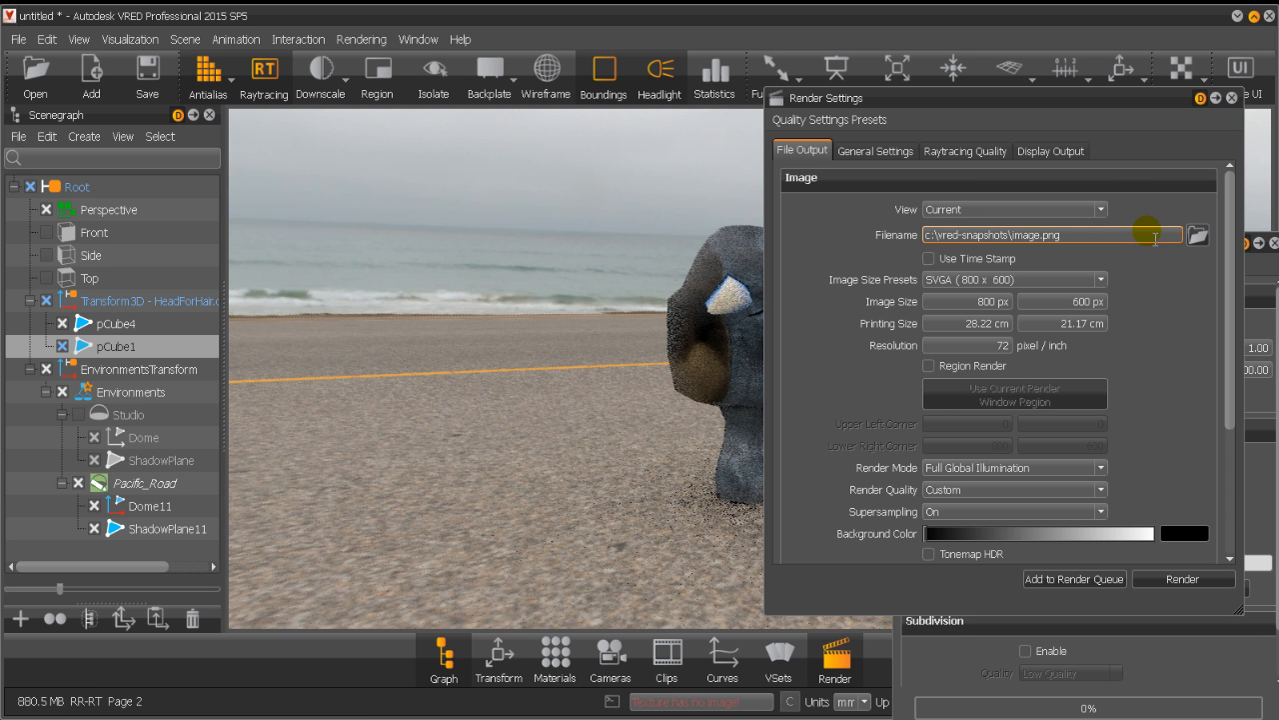
{"action": "key", "text": "BackSpace"}
{"action": "type", "text": "r"}
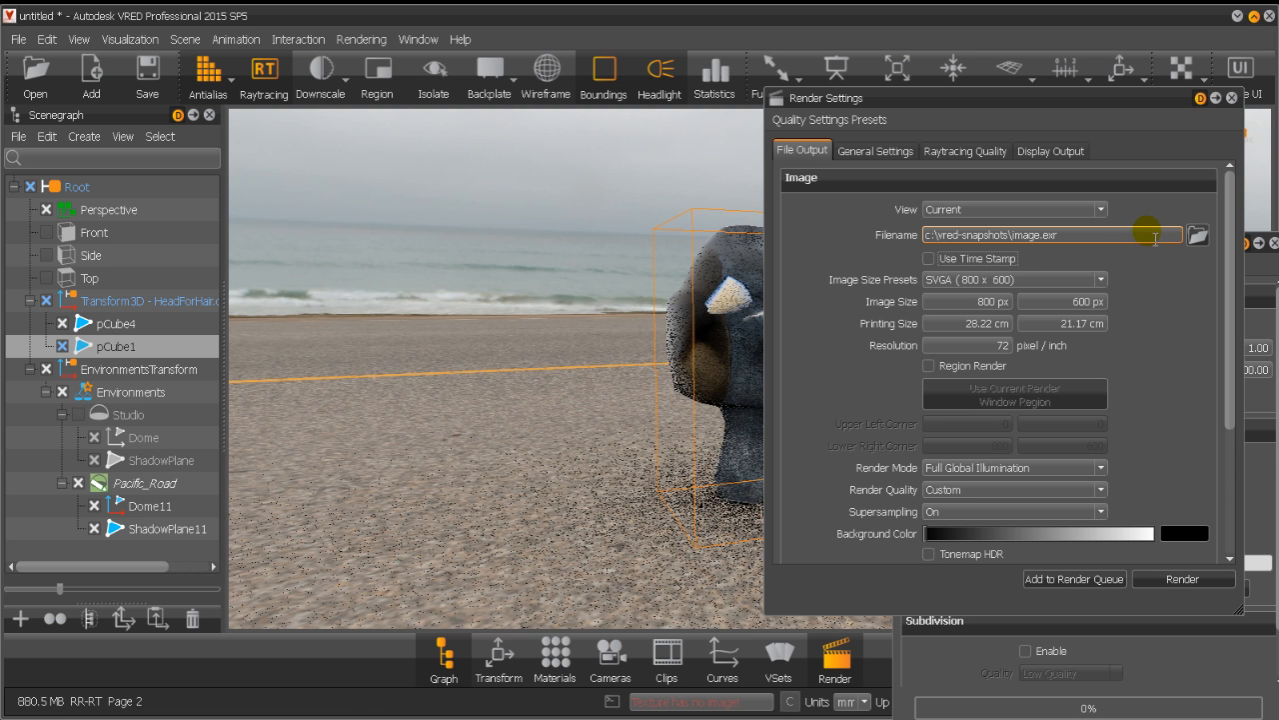
Set the image size preset to HD 1080 (1920 x 1080) and close the Ambient Occlusion window.
{"action": "left_click", "coordinate": [990, 277]}
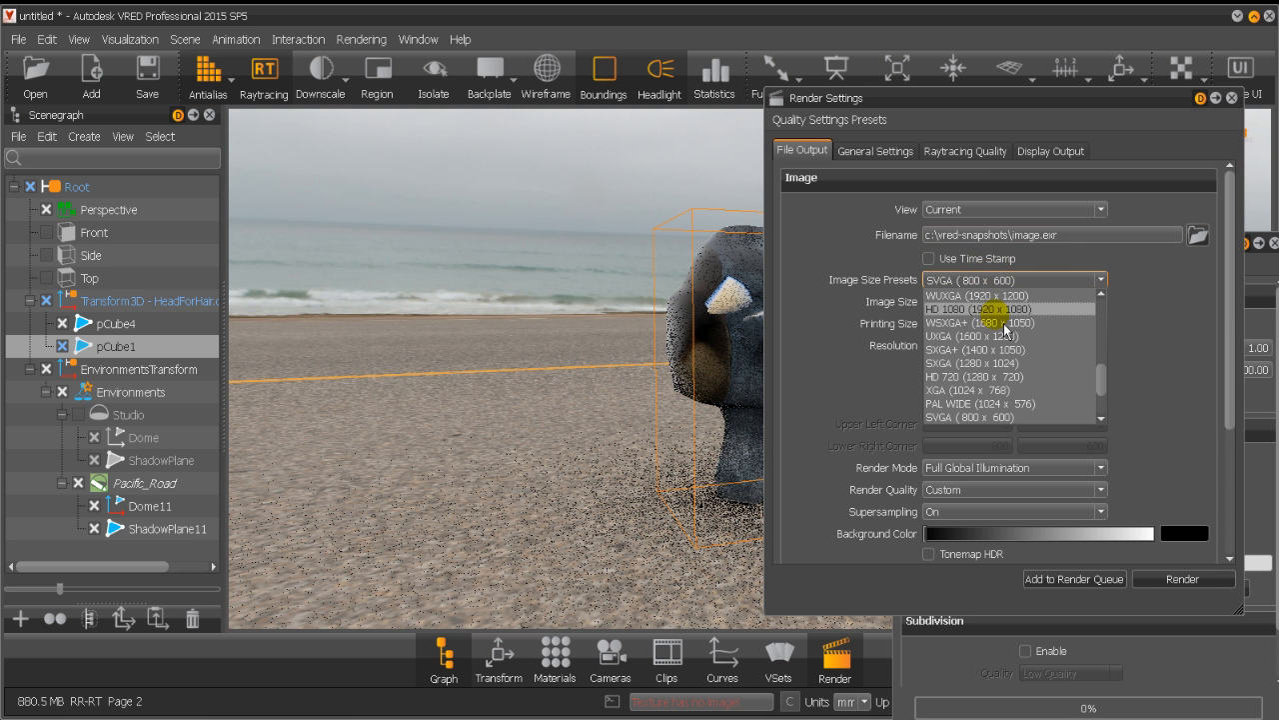
{"action": "left_click", "coordinate": [995, 309]}
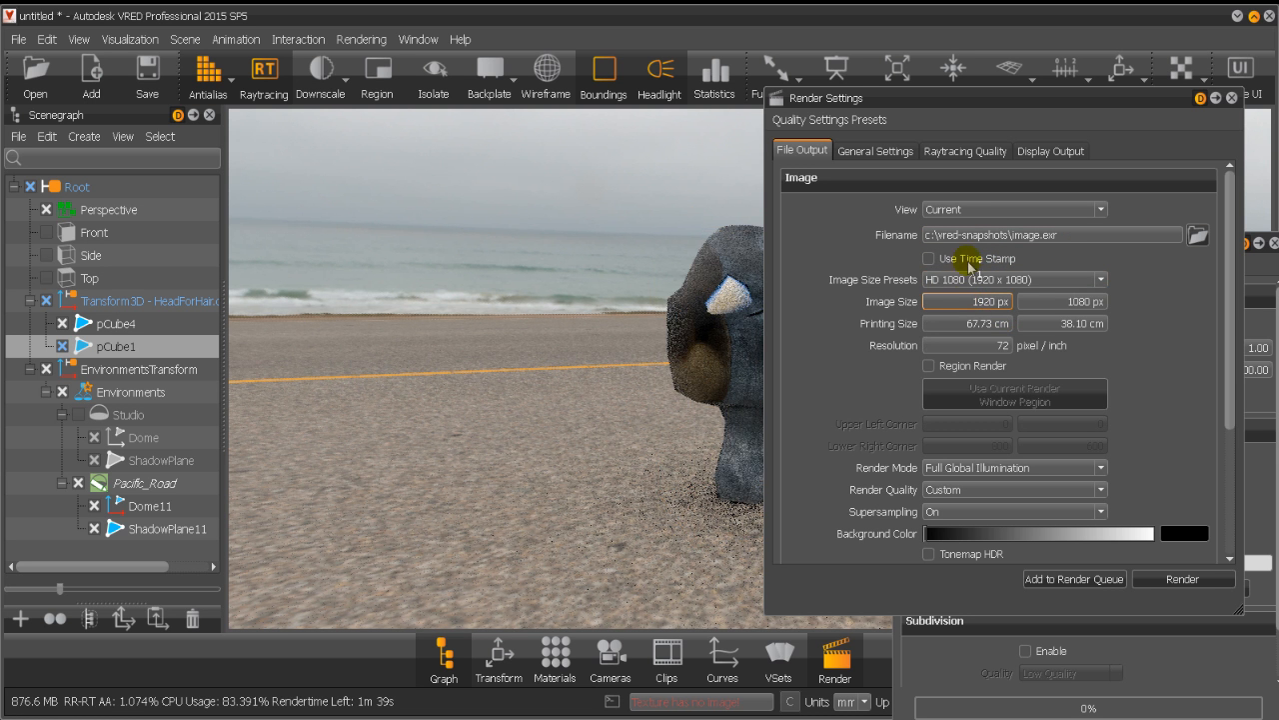
{"action": "left_click_drag", "start_coordinate": [1014, 103], "coordinate": [318, 123]}
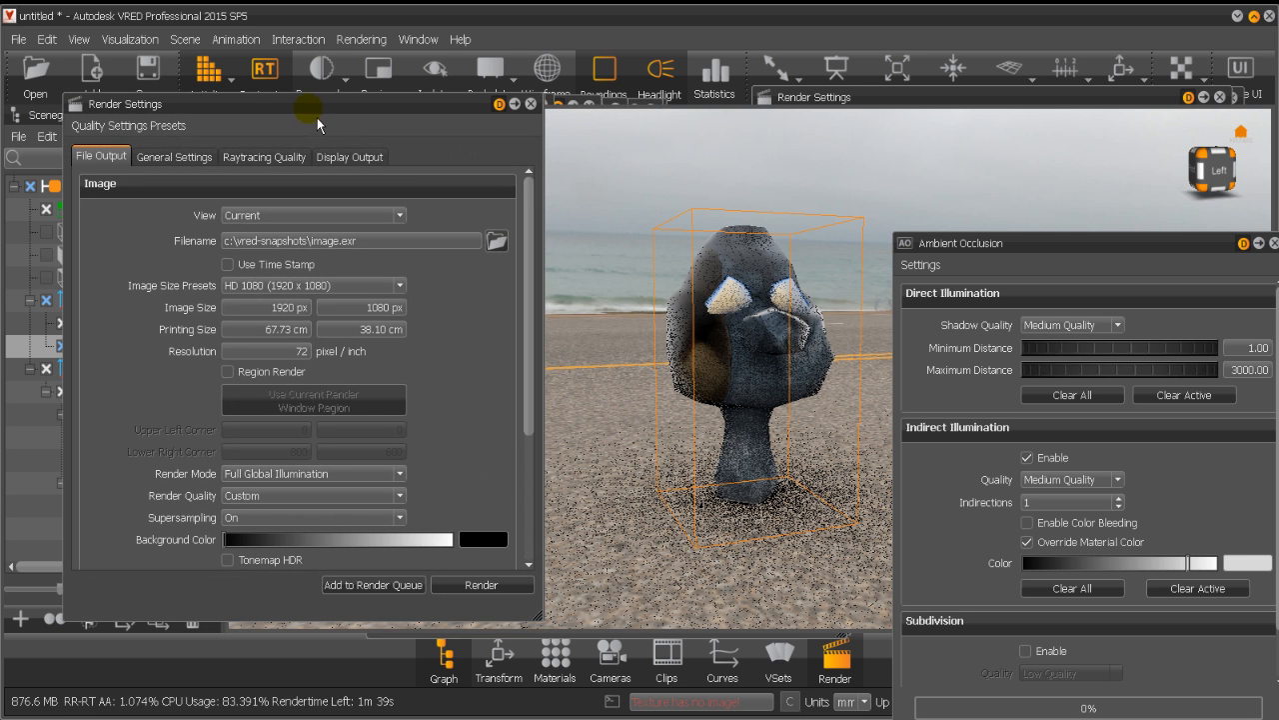
{"action": "left_click", "coordinate": [1274, 243]}
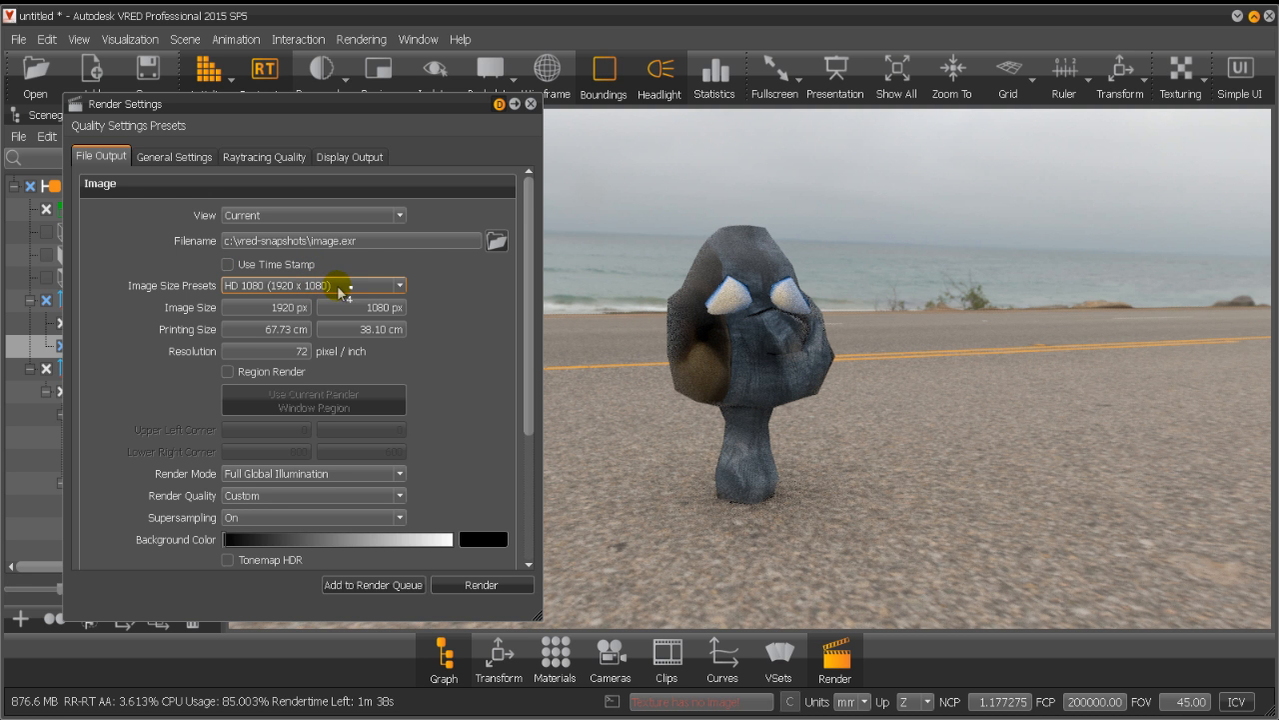
Look through the available image size presets, including the paper formats and the 4K sizes, without choosing another one.
{"action": "left_click_drag", "start_coordinate": [527, 357], "coordinate": [529, 364]}
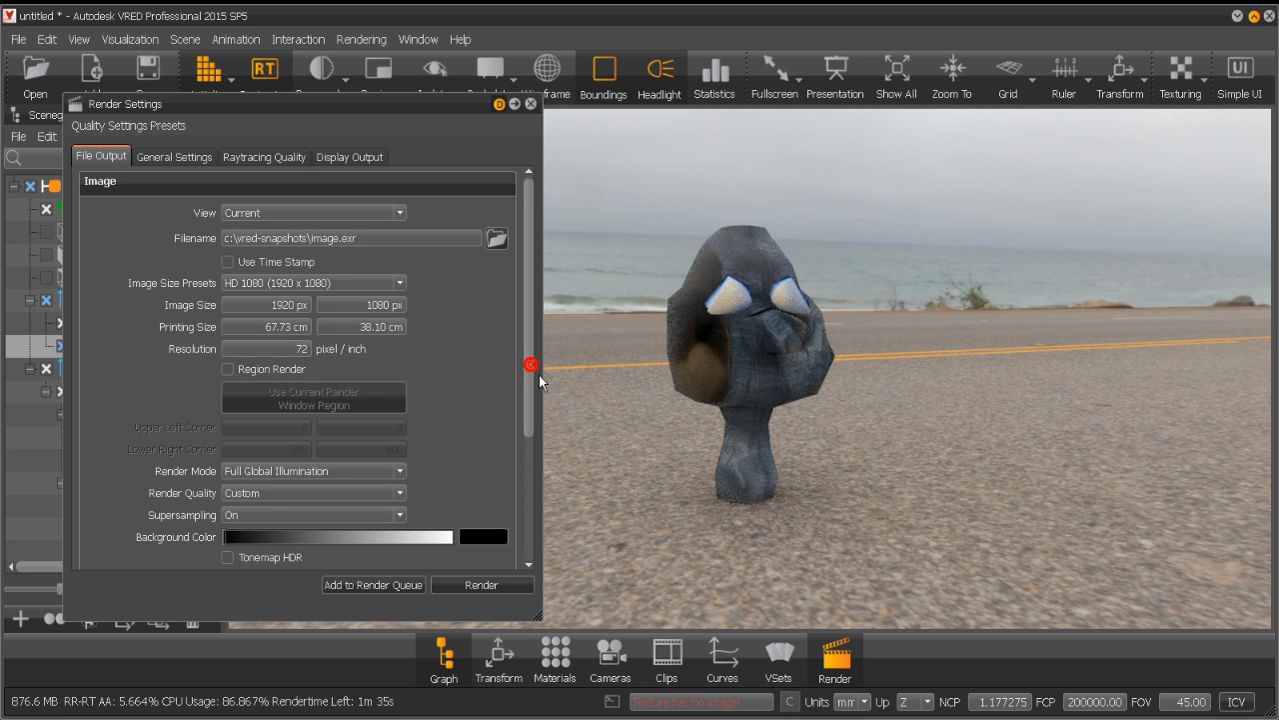
{"action": "left_click", "coordinate": [398, 284]}
{"action": "left_click_drag", "start_coordinate": [407, 394], "coordinate": [409, 318]}
{"action": "scroll", "coordinate": [374, 343], "scroll_direction": "down", "scroll_amount": 3}
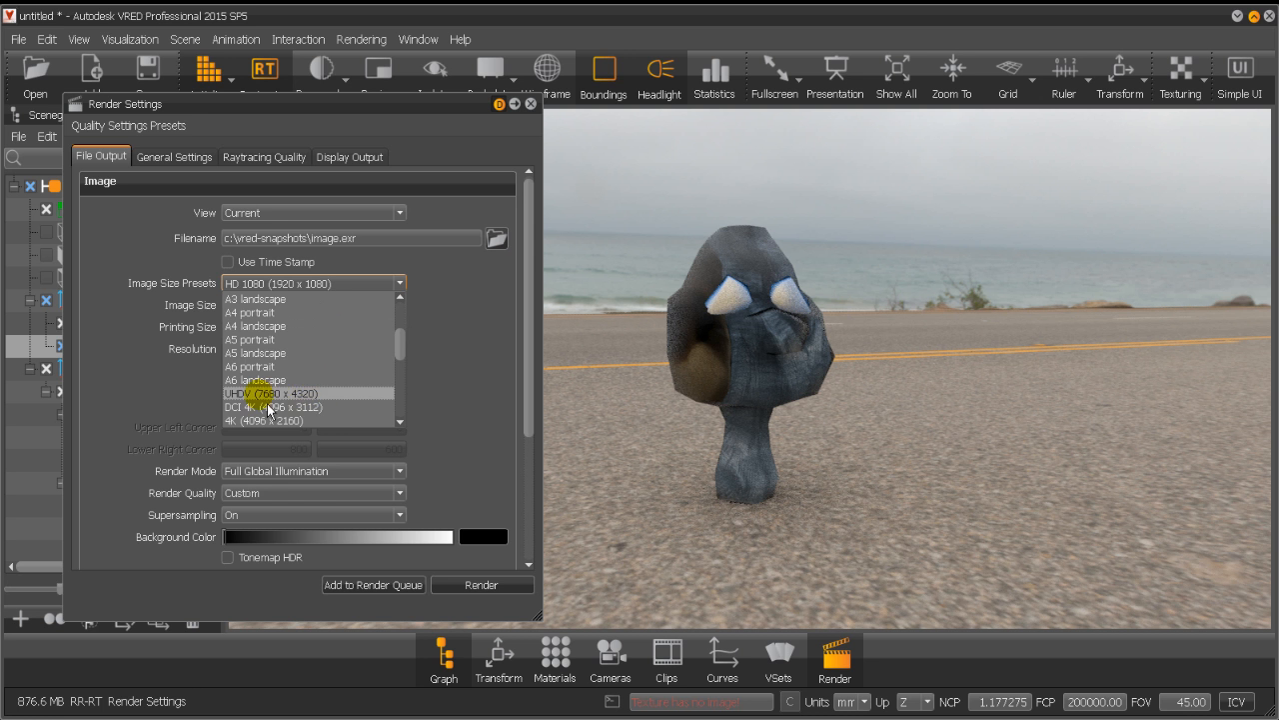
{"action": "scroll", "coordinate": [299, 398], "scroll_direction": "down", "scroll_amount": 3}
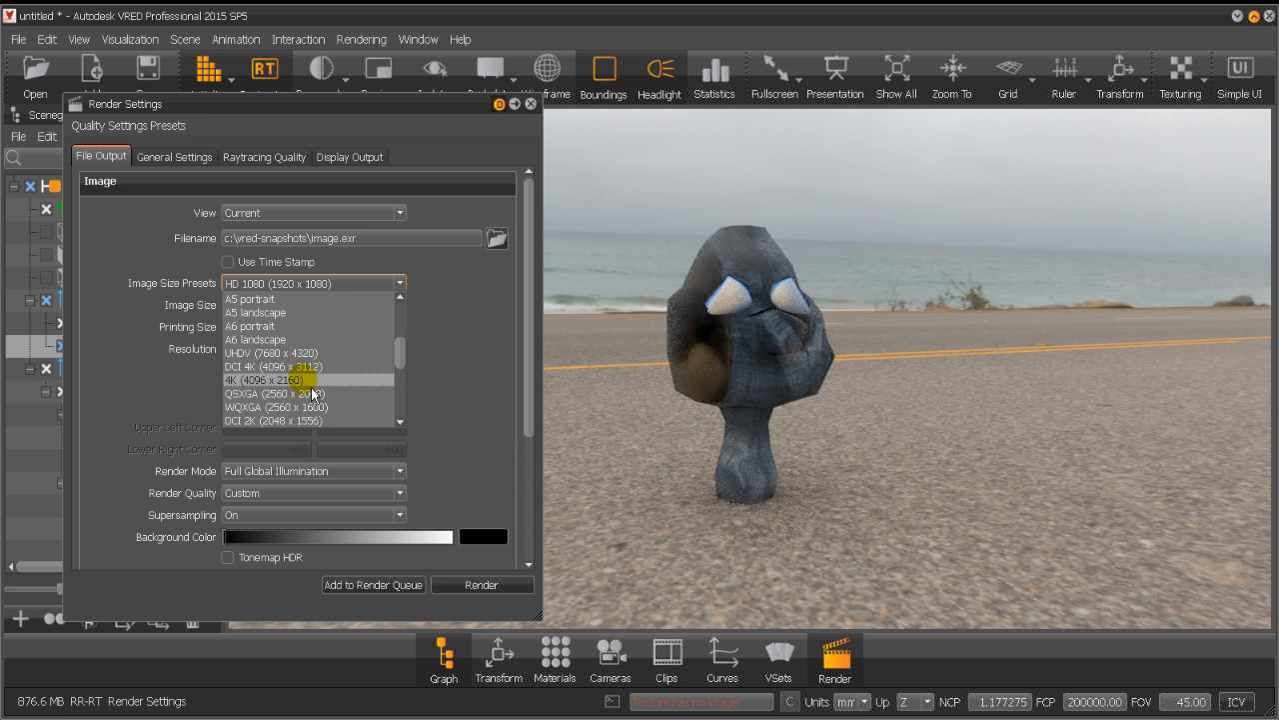
{"action": "scroll", "coordinate": [311, 400], "scroll_direction": "up", "scroll_amount": 3}
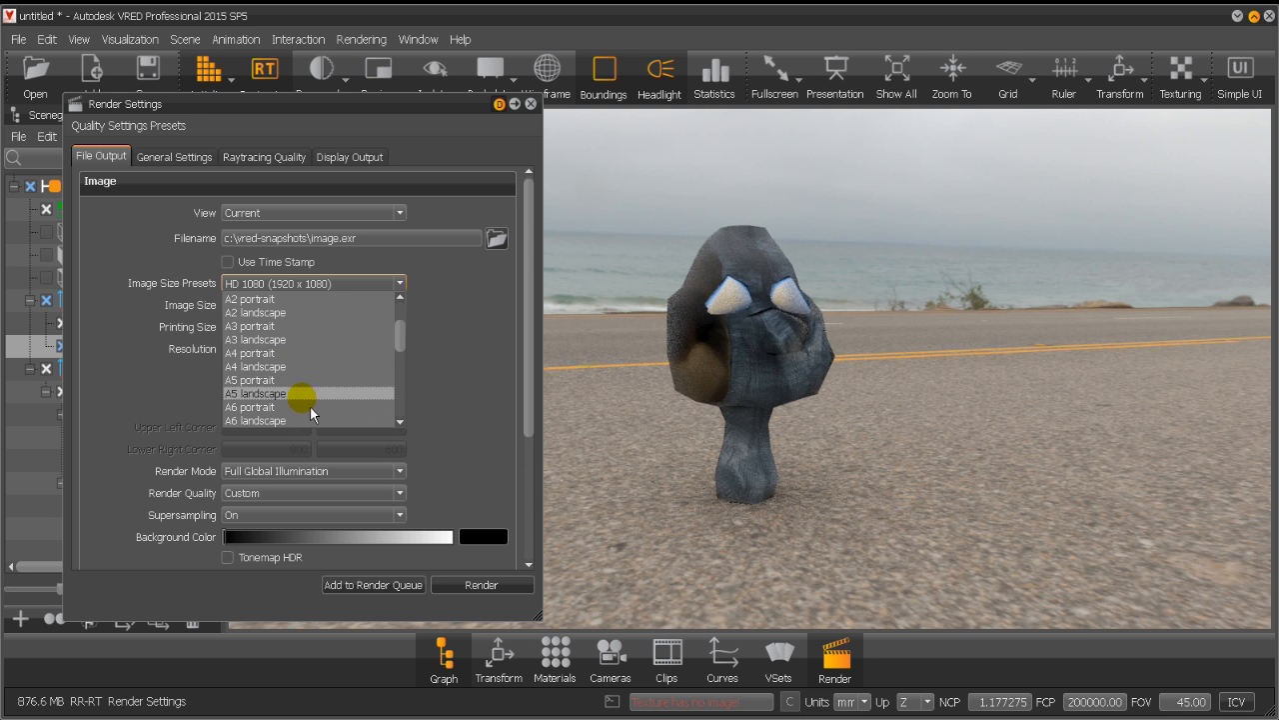
{"action": "left_click", "coordinate": [503, 358]}
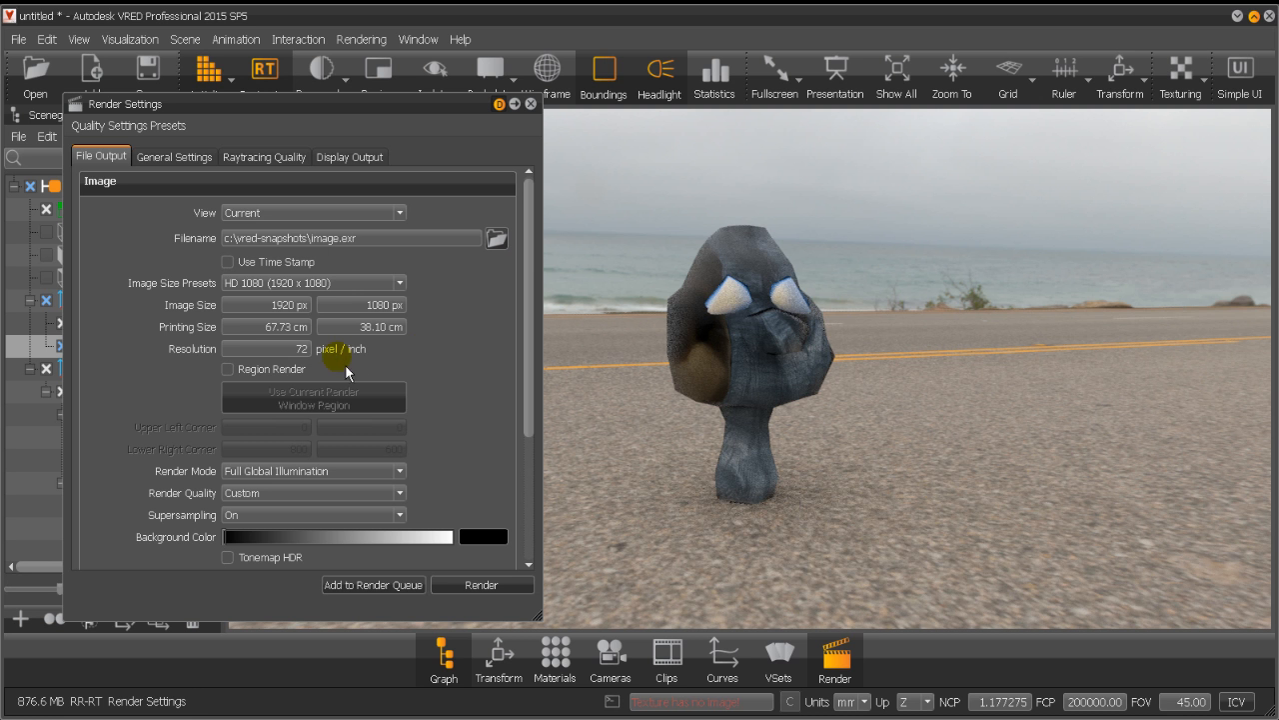
Set the printing width to 8 cm.
{"action": "left_click", "coordinate": [234, 327]}
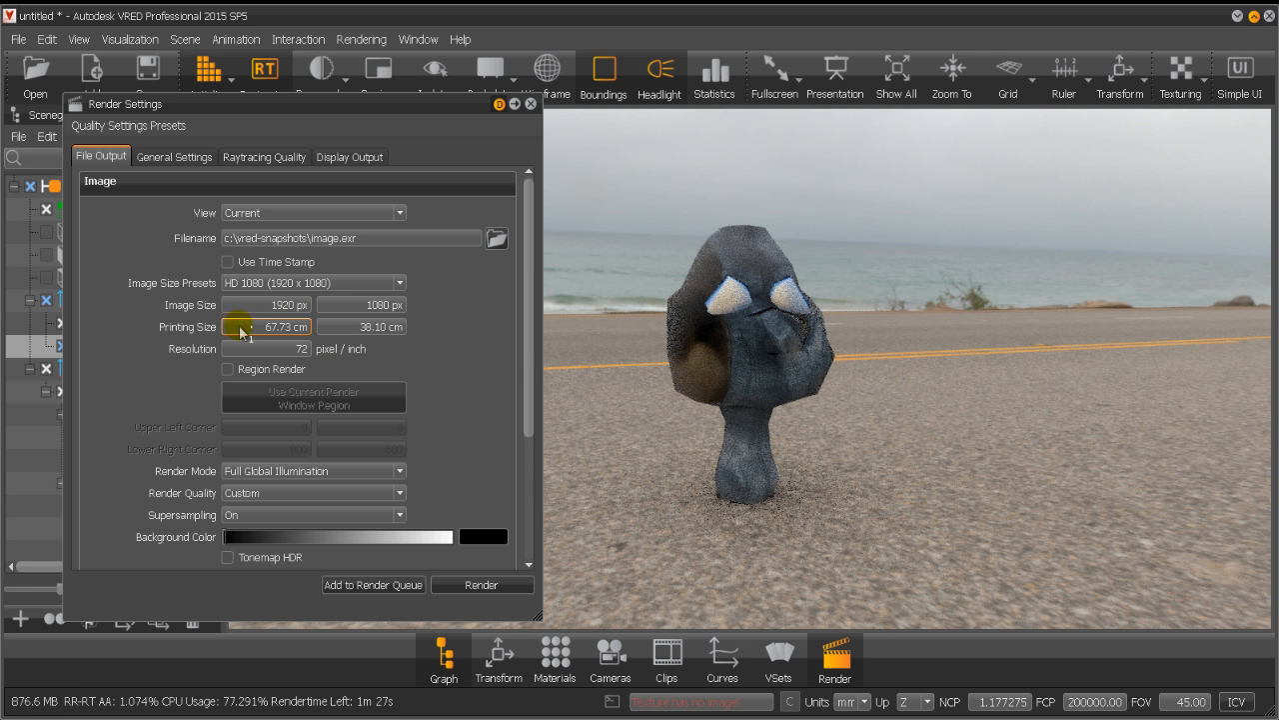
{"action": "left_click", "coordinate": [267, 326]}
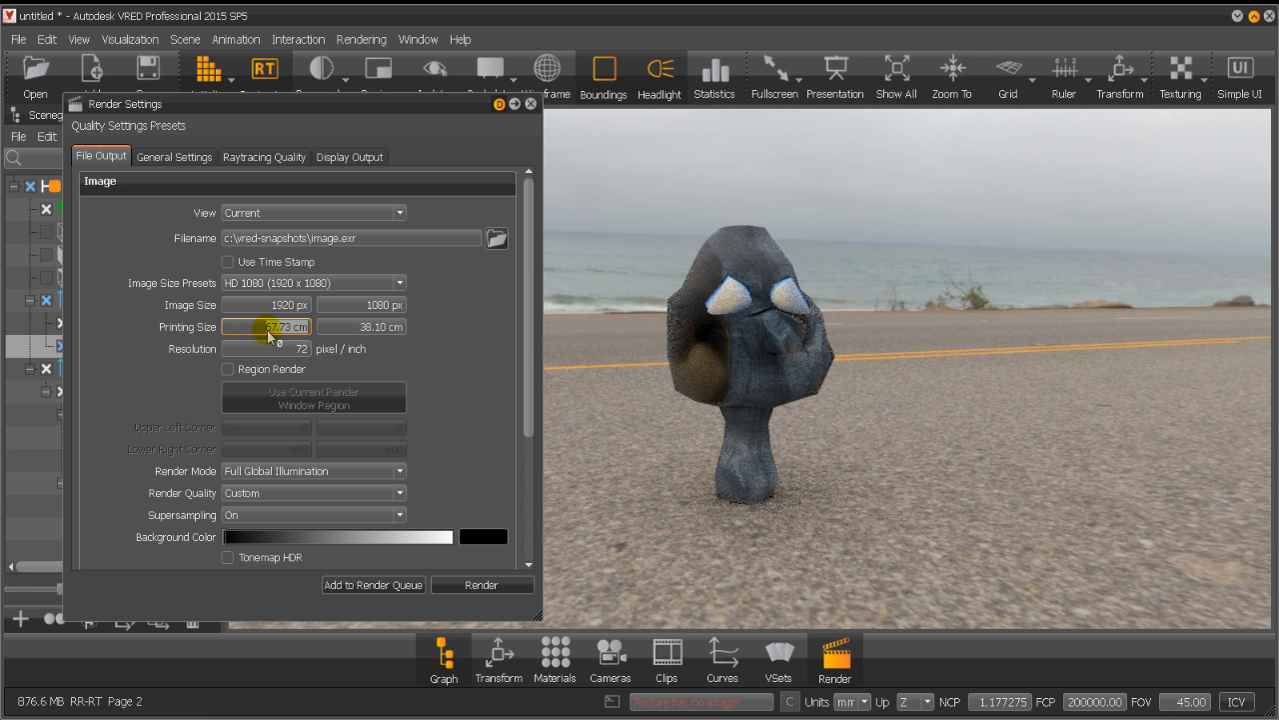
{"action": "type", "text": "8"}
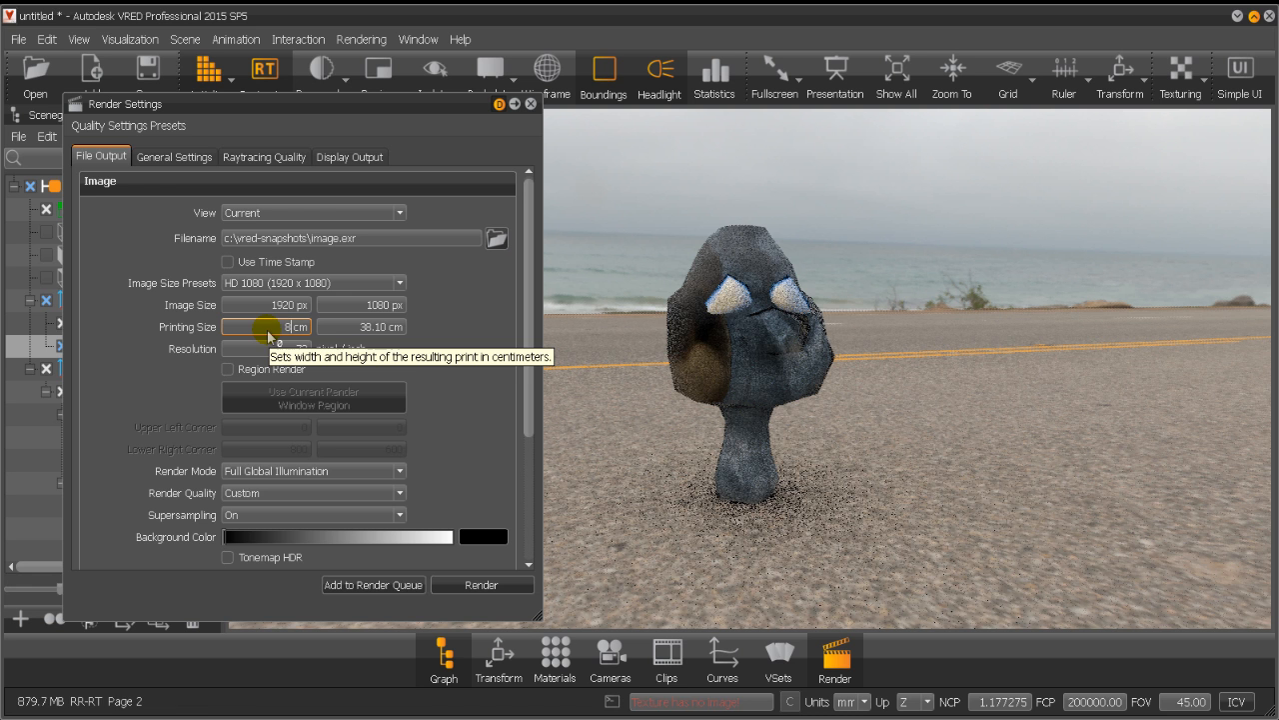
{"action": "key", "text": "Return"}
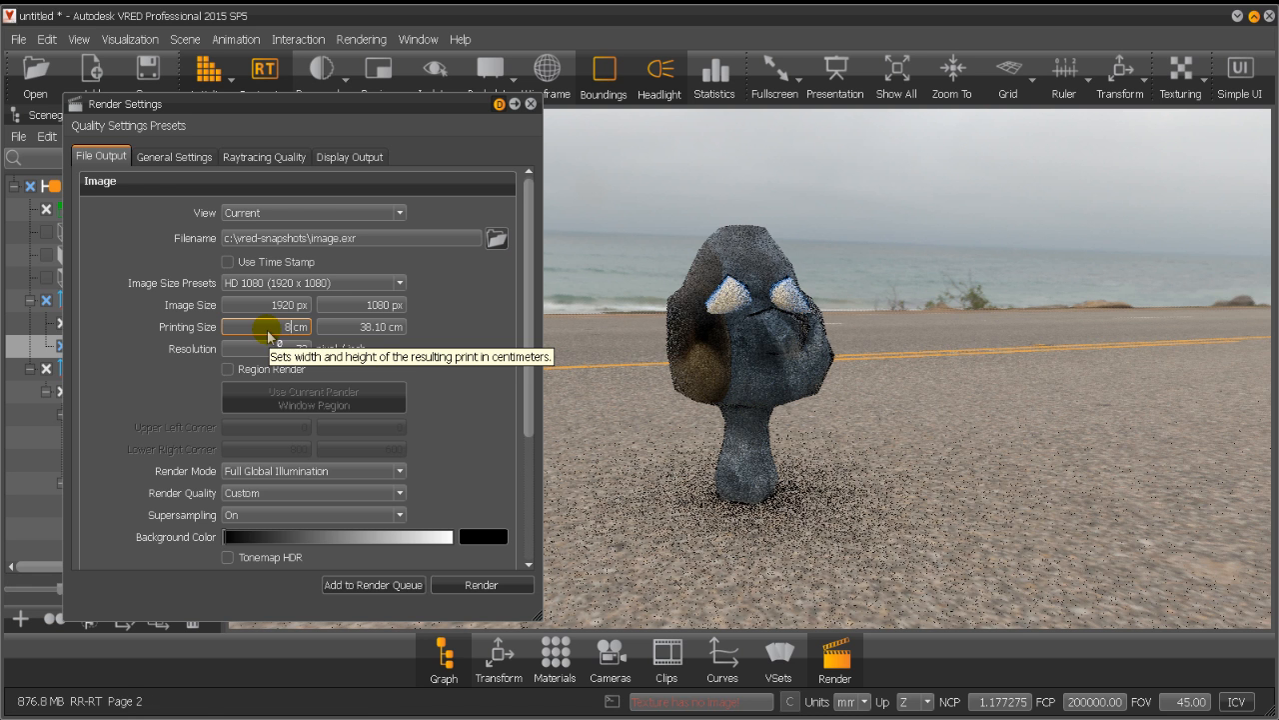
Open the Windows Calculator to convert the print width to centimetres and set the printing width to 20.32 cm.
{"action": "key", "text": "super"}
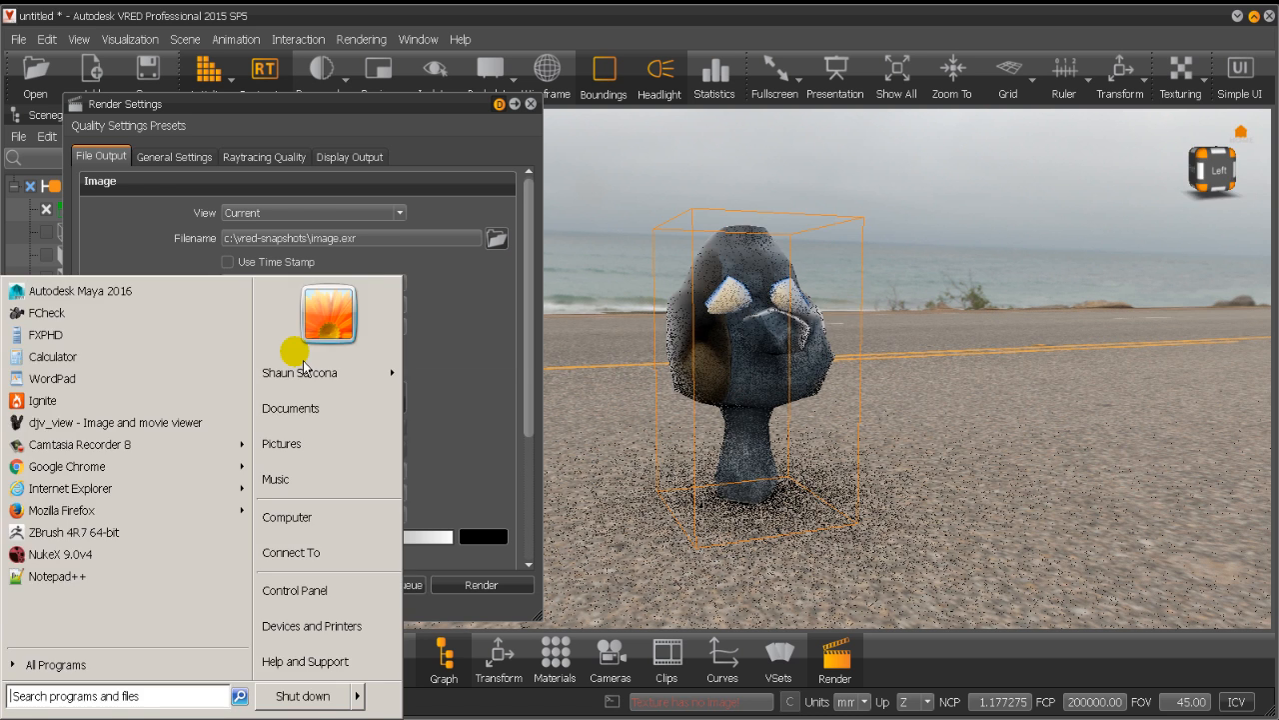
{"action": "type", "text": "calc"}
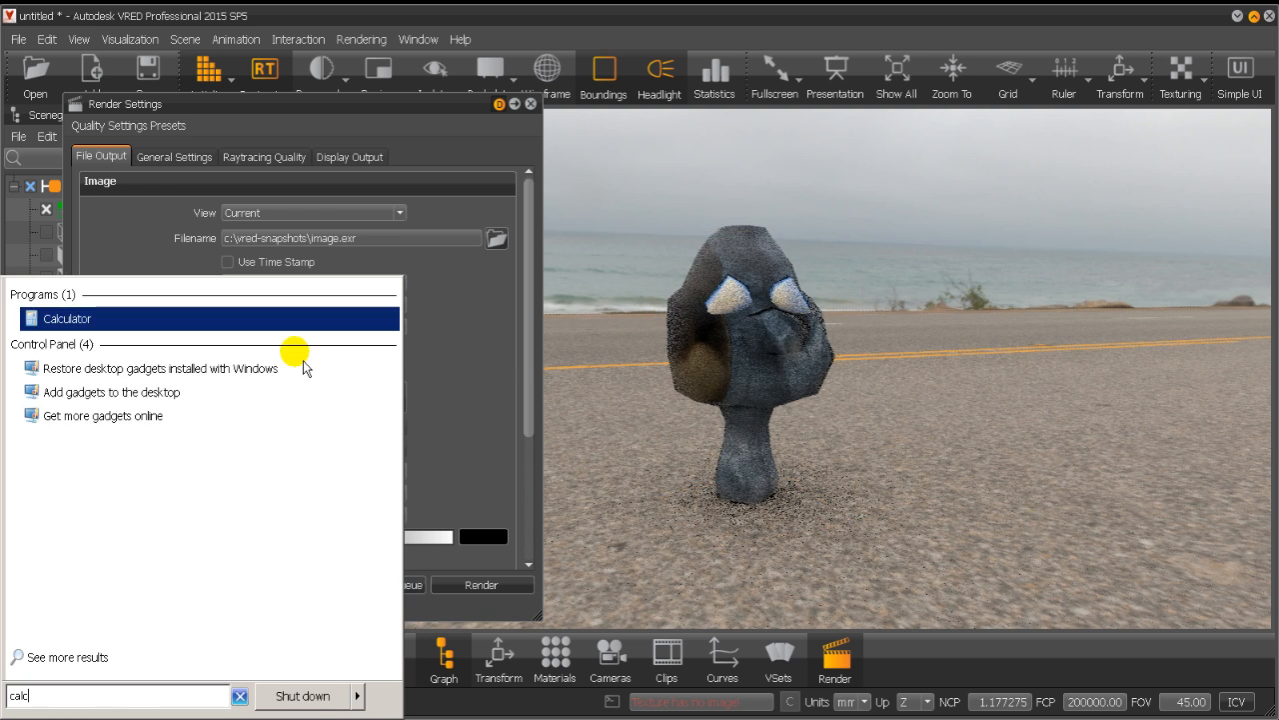
{"action": "key", "text": "Return"}
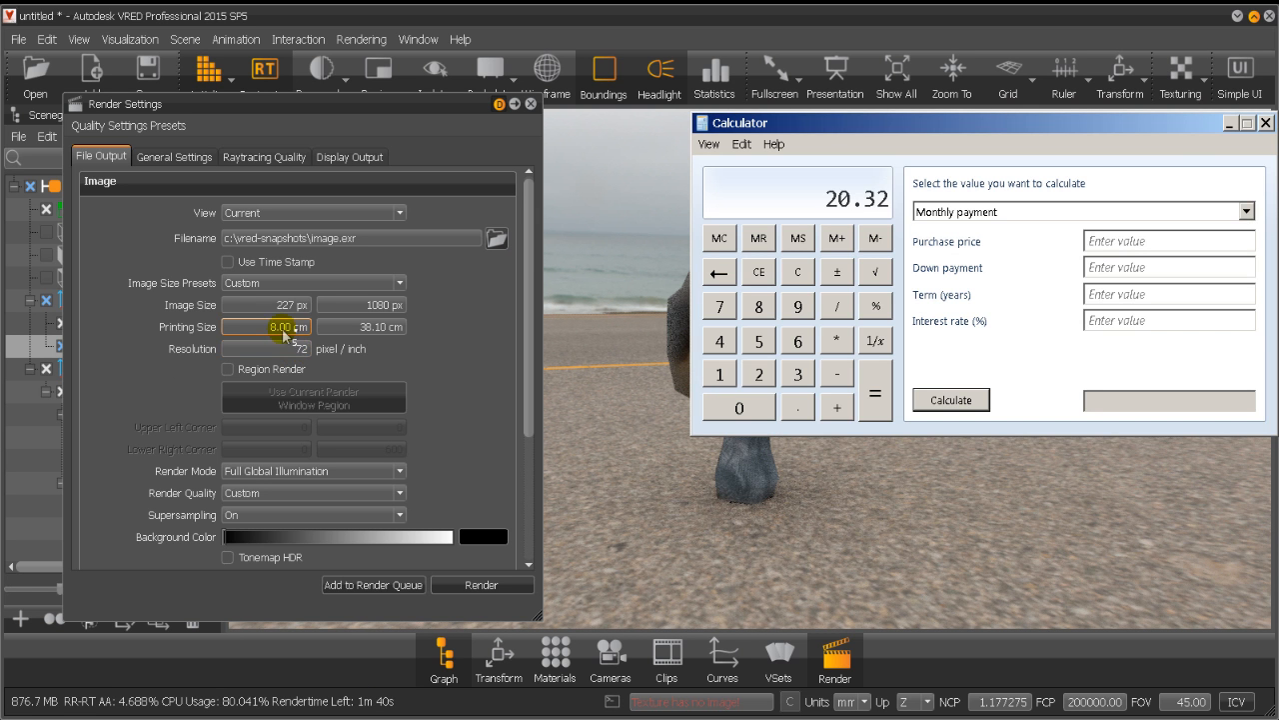
{"action": "left_click", "coordinate": [284, 327]}
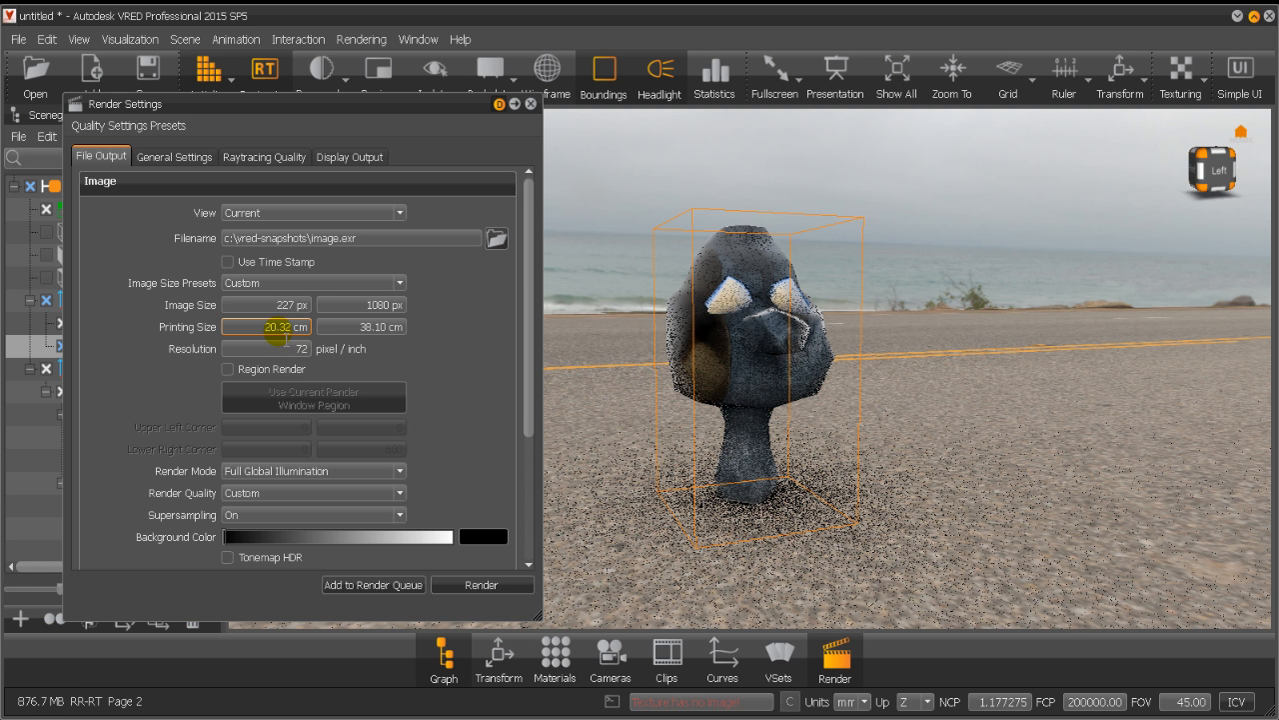
Work out the print height in the Calculator and set the printing height to 25.4 cm.
{"action": "key", "text": "alt+Tab"}
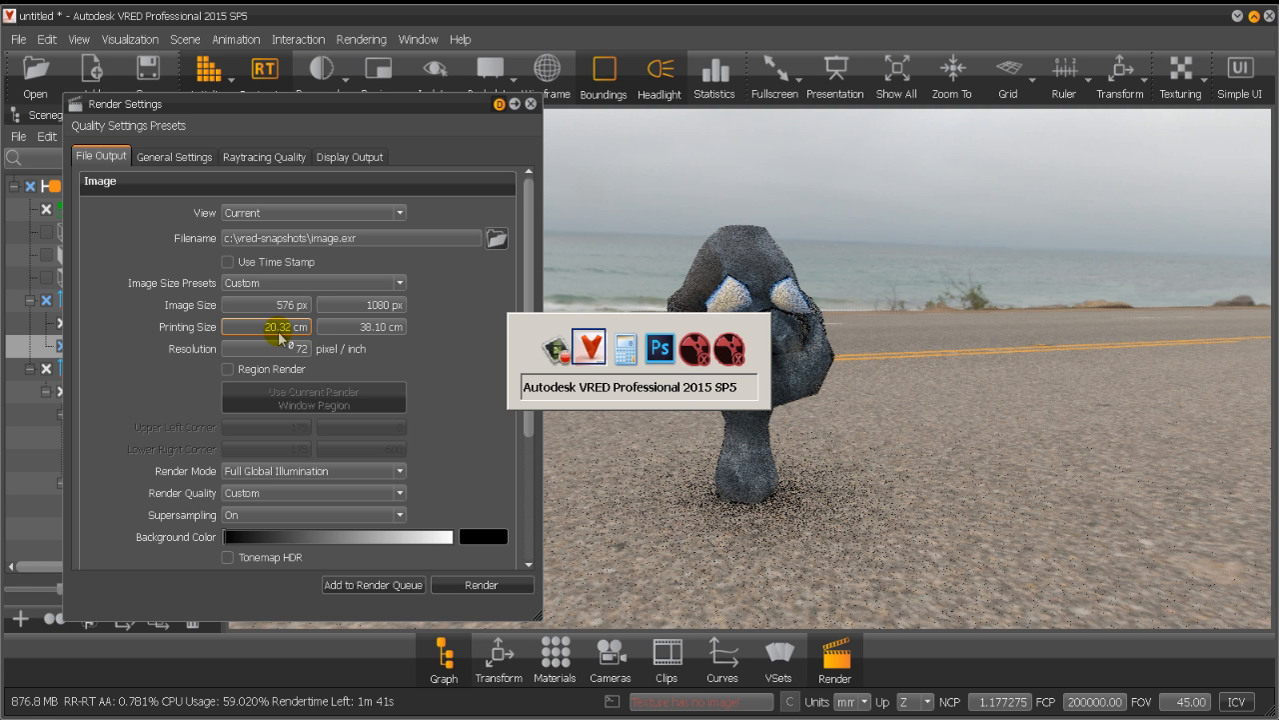
{"action": "key", "text": "alt+Tab"}
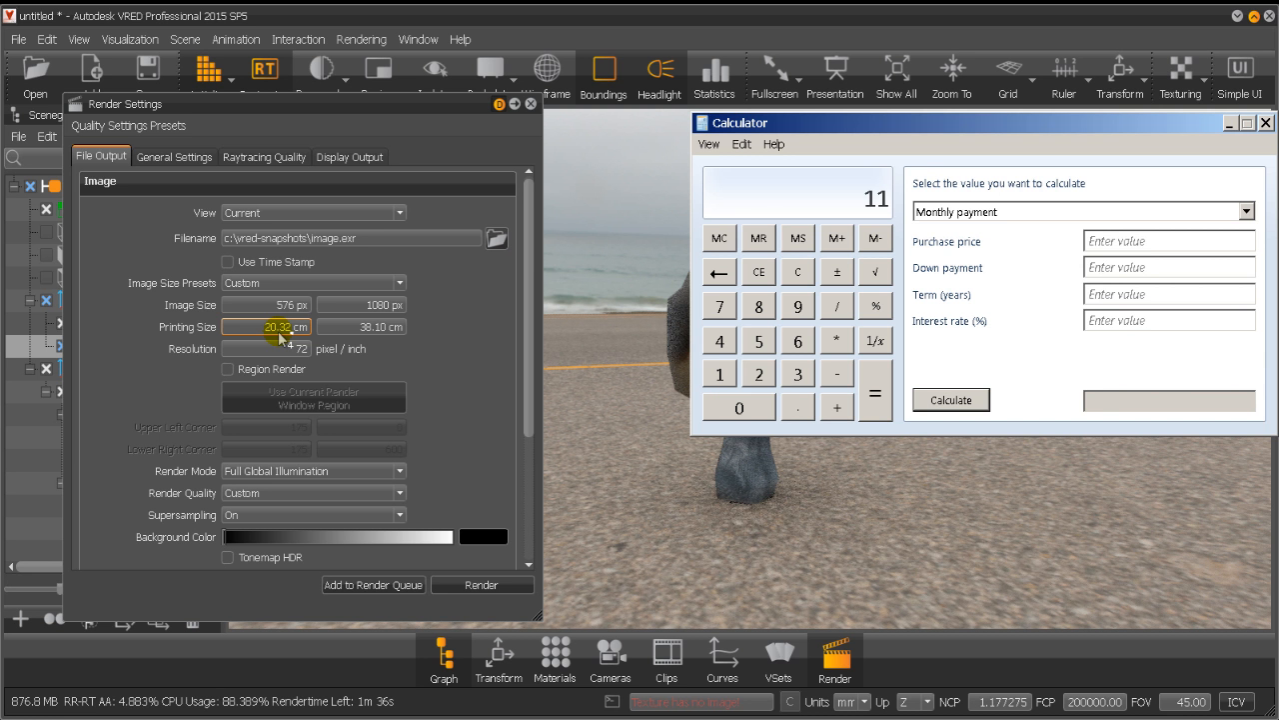
{"action": "left_click", "coordinate": [345, 328]}
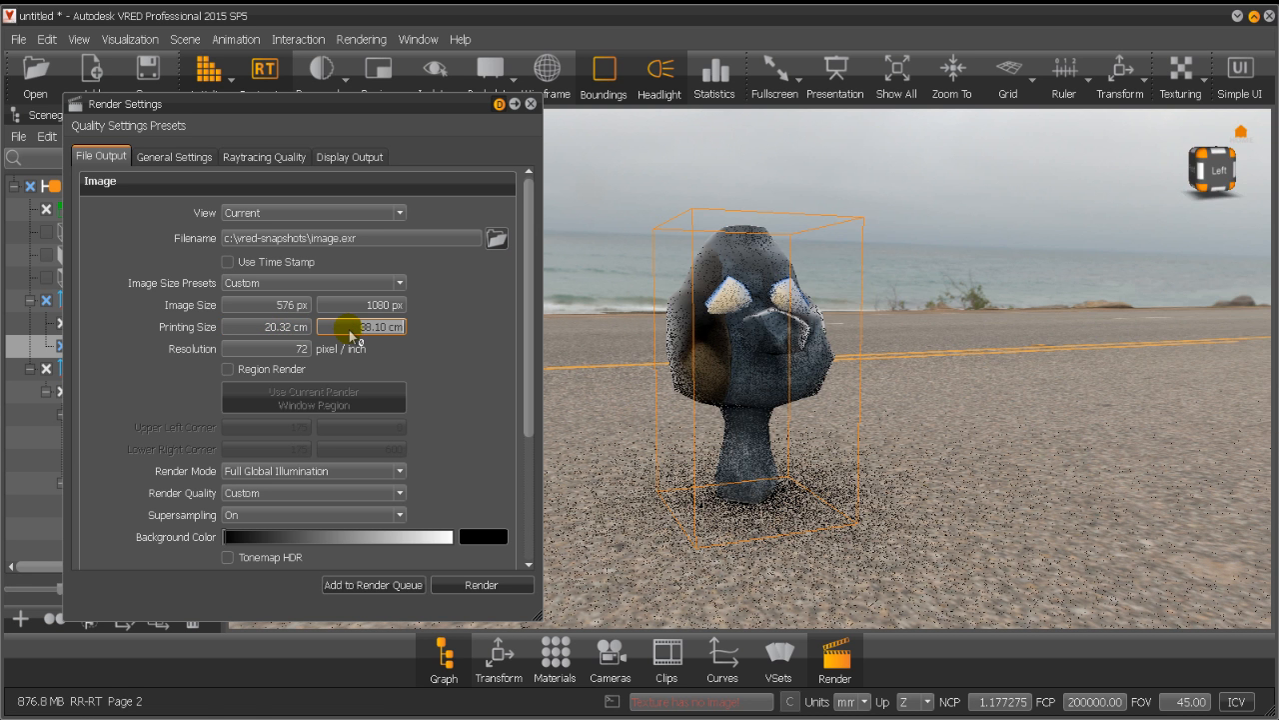
{"action": "type", "text": "25.4"}
{"action": "key", "text": "Return"}
Set the print resolution to 300 pixels per inch.
{"action": "left_click", "coordinate": [297, 347]}
{"action": "type", "text": "300"}
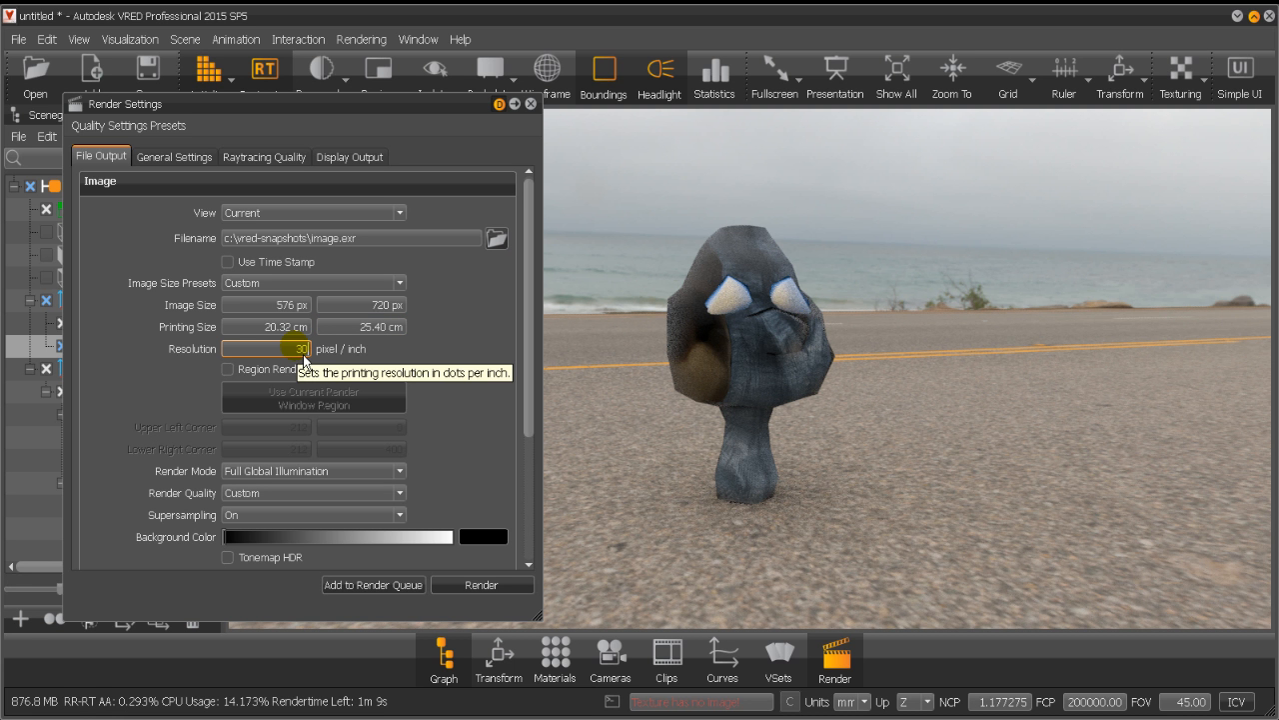
{"action": "key", "text": "Return"}
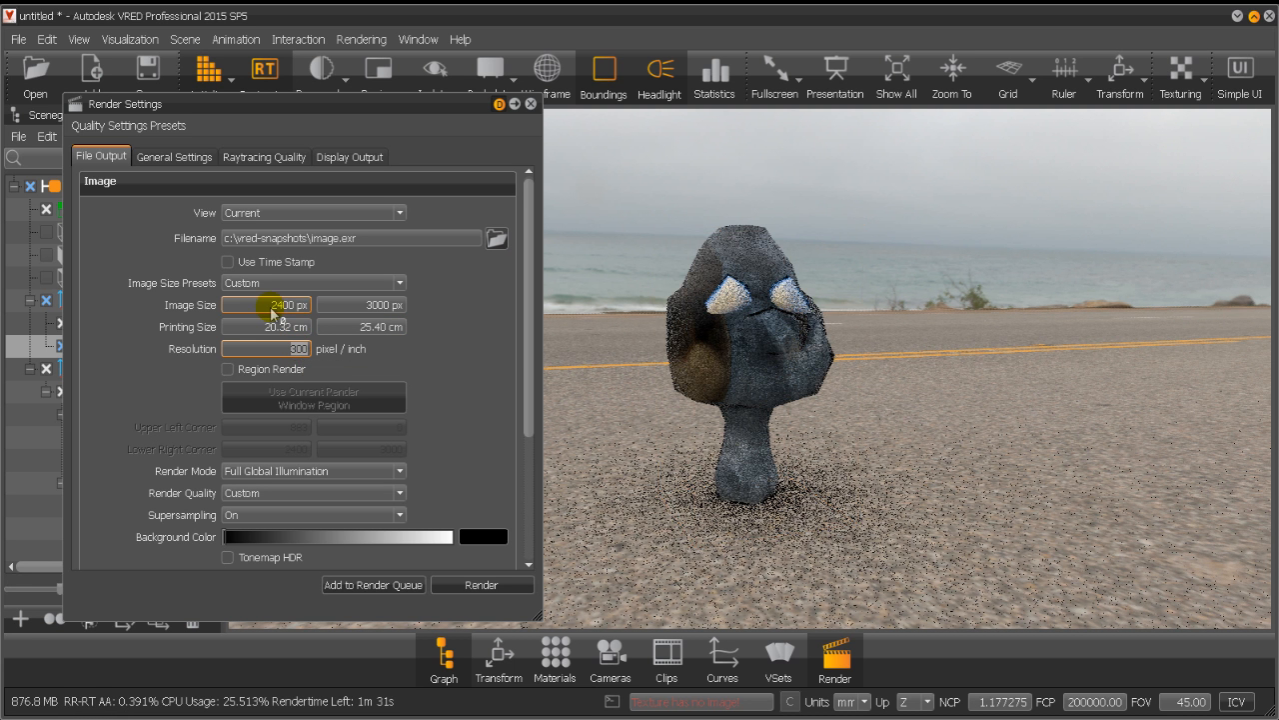
Return the image size to the HD 1080 (1920 x 1080) preset.
{"action": "left_click", "coordinate": [385, 284]}
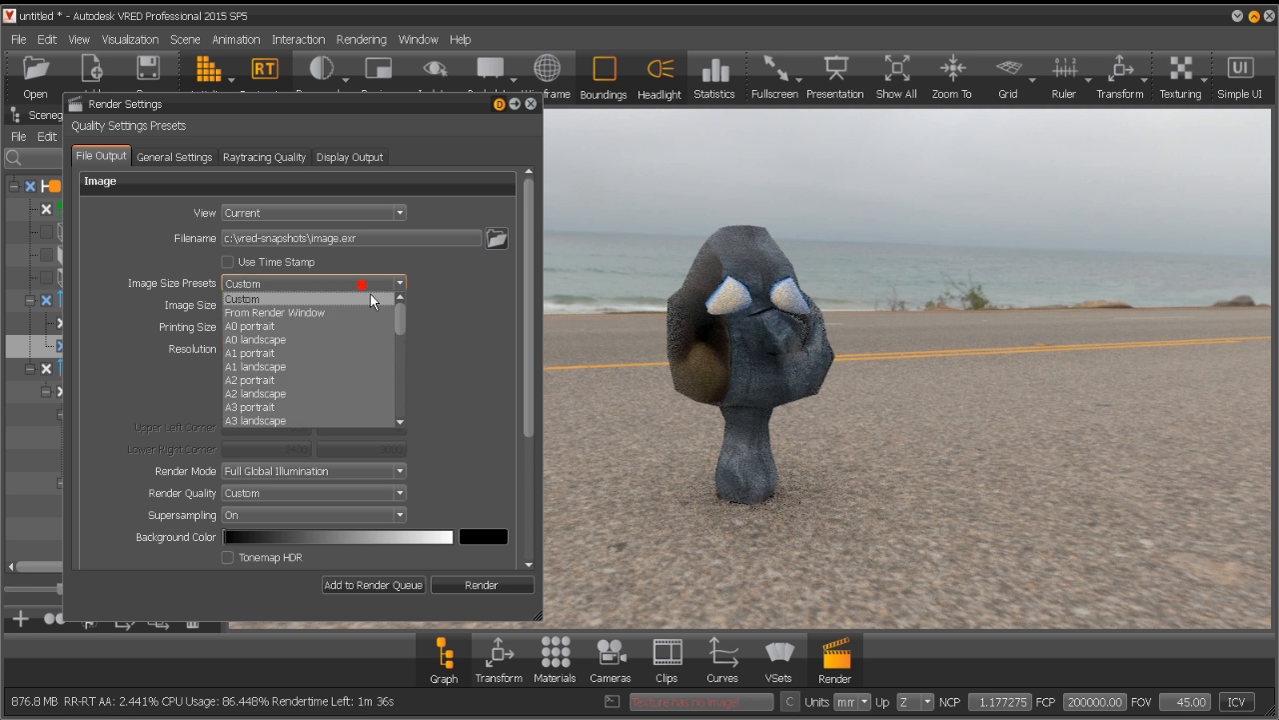
{"action": "scroll", "coordinate": [323, 394], "scroll_direction": "down", "scroll_amount": 5}
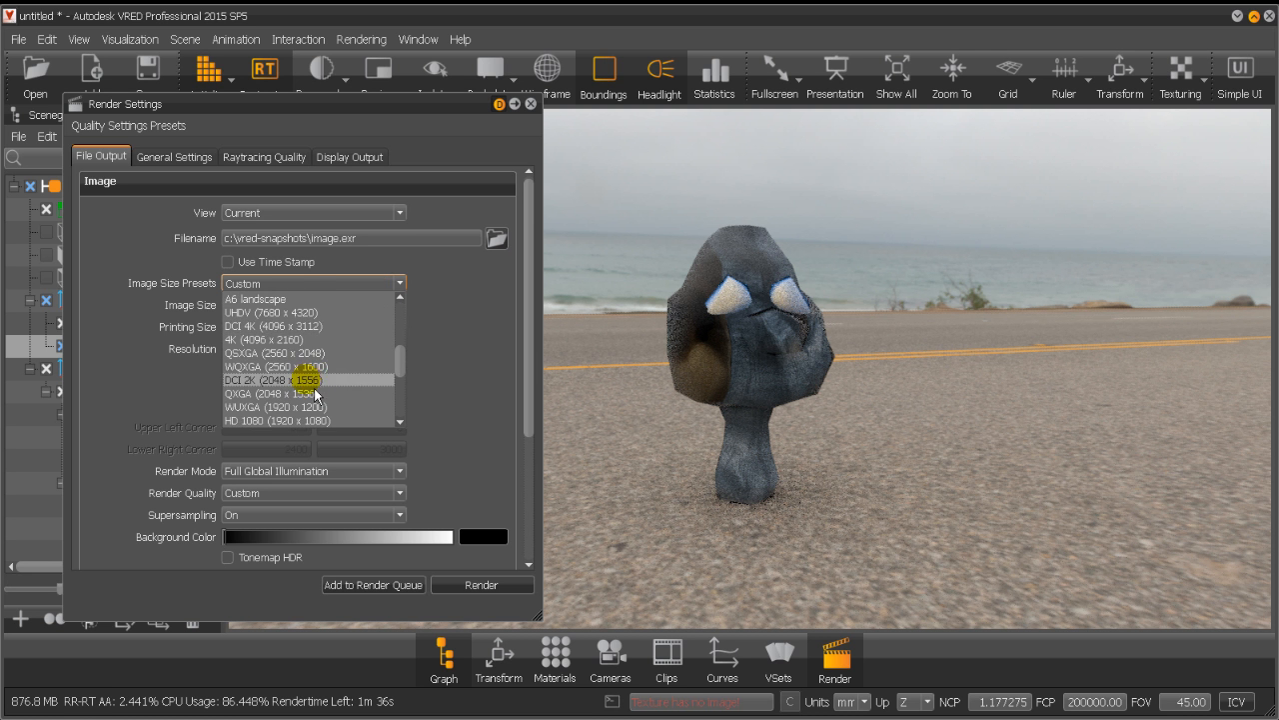
{"action": "scroll", "coordinate": [316, 355], "scroll_direction": "down", "scroll_amount": 3}
{"action": "left_click", "coordinate": [315, 340]}
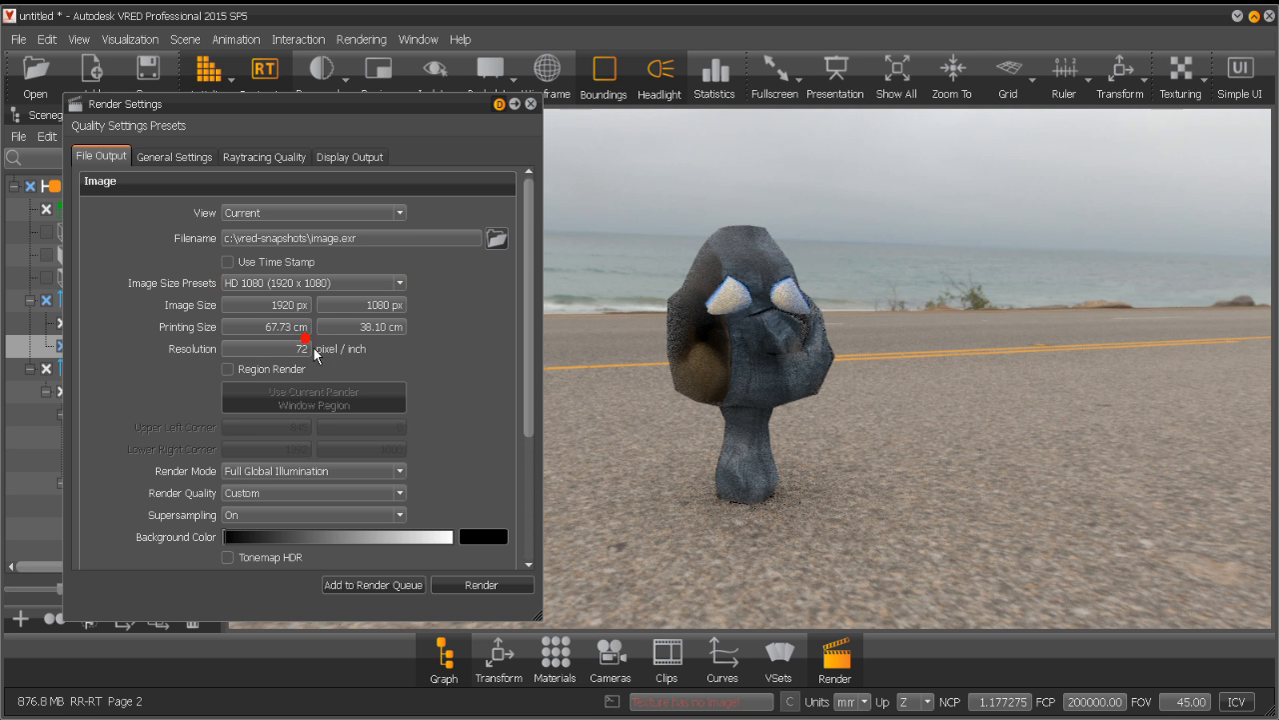
Keep Full Global Illumination as the render mode and set the render quality to Production.
{"action": "left_click_drag", "start_coordinate": [527, 338], "coordinate": [526, 448]}
{"action": "left_click", "coordinate": [398, 366]}
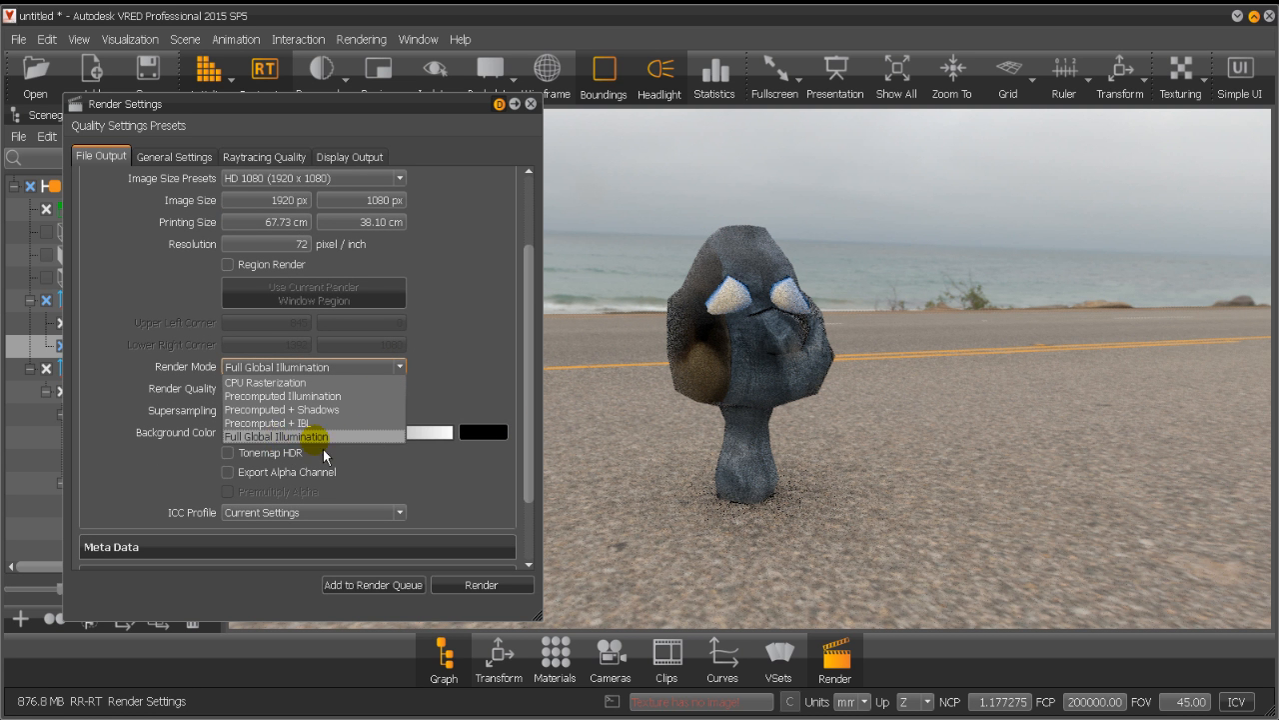
{"action": "left_click", "coordinate": [319, 441]}
{"action": "left_click", "coordinate": [361, 389]}
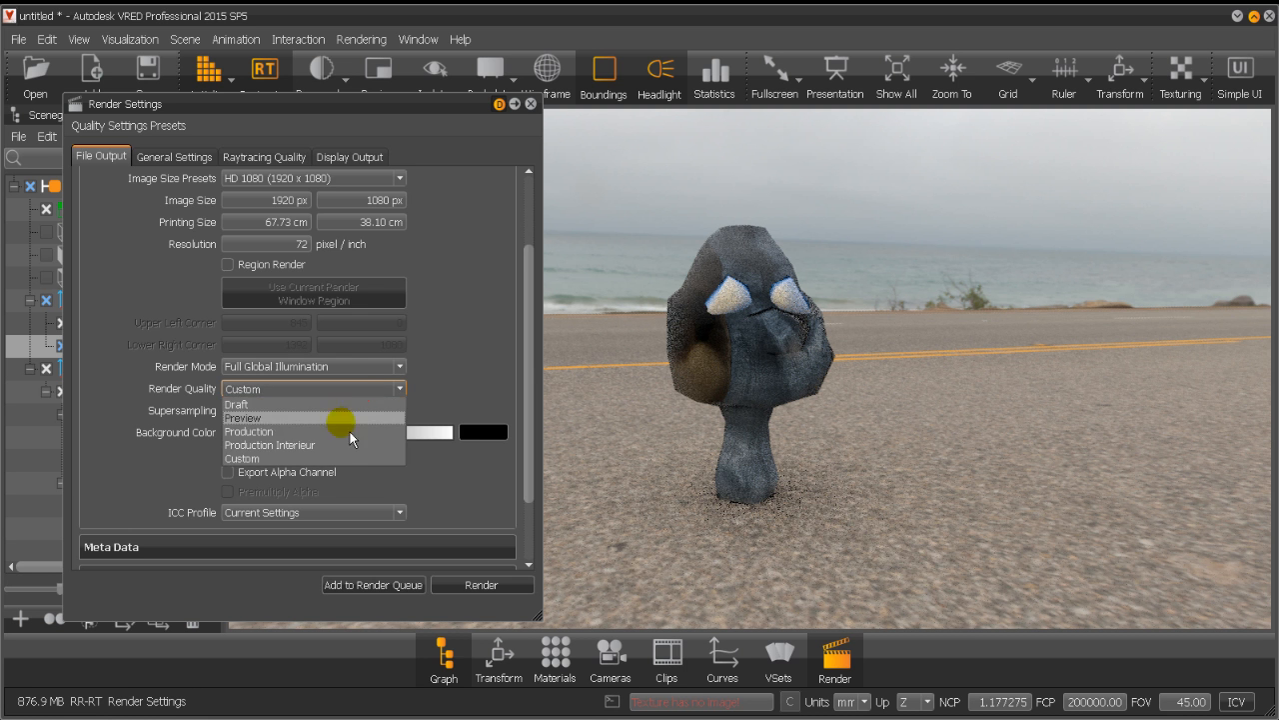
{"action": "left_click", "coordinate": [345, 432]}
Turn on Export Alpha Channel for the rendered image.
{"action": "scroll", "coordinate": [540, 397], "scroll_direction": "down", "scroll_amount": 1}
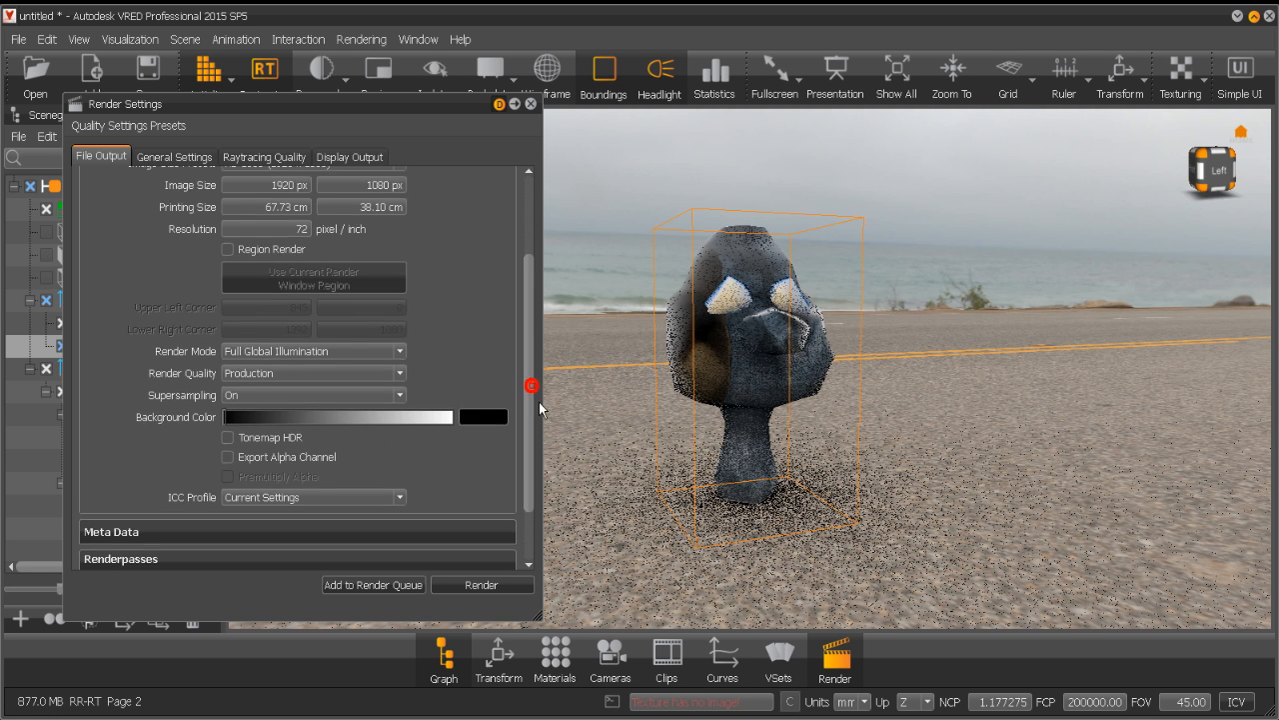
{"action": "left_click", "coordinate": [315, 451]}
{"action": "left_click", "coordinate": [522, 457]}
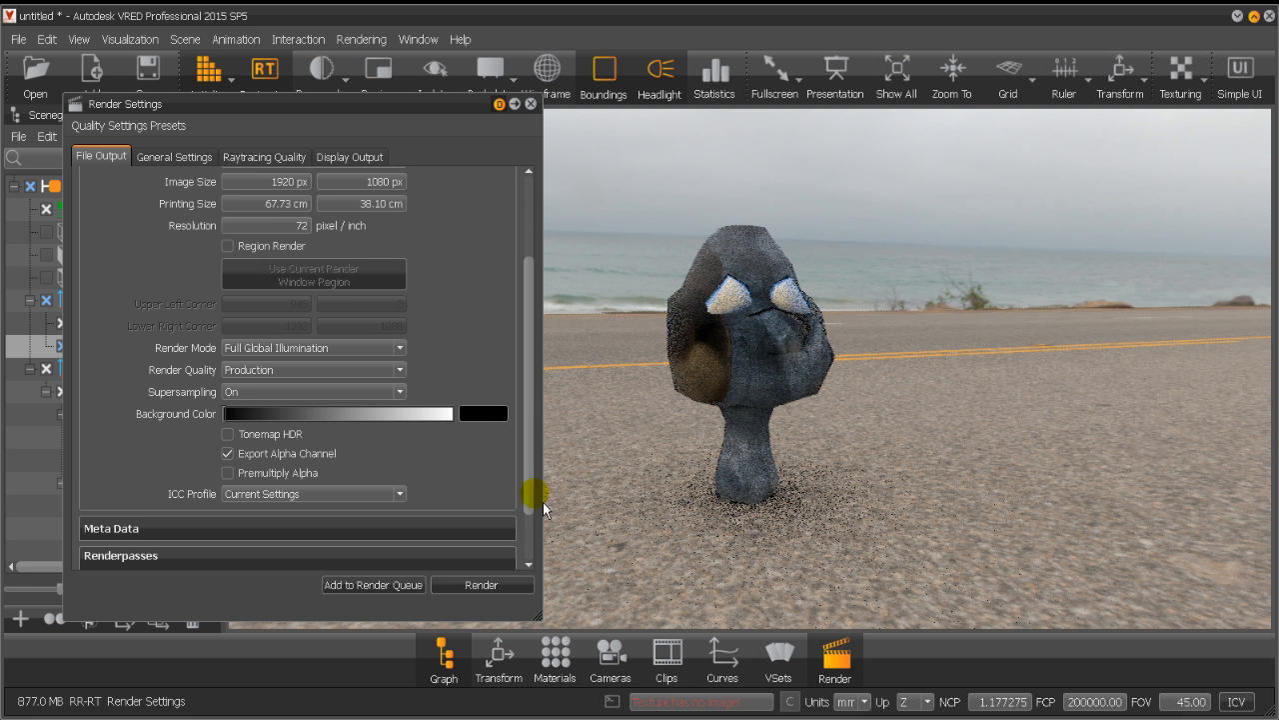
Expand the Animation, Renderpasses and Meta Data sections of the file output settings.
{"action": "scroll", "coordinate": [533, 551], "scroll_direction": "down", "scroll_amount": 3}
{"action": "left_click", "coordinate": [370, 513]}
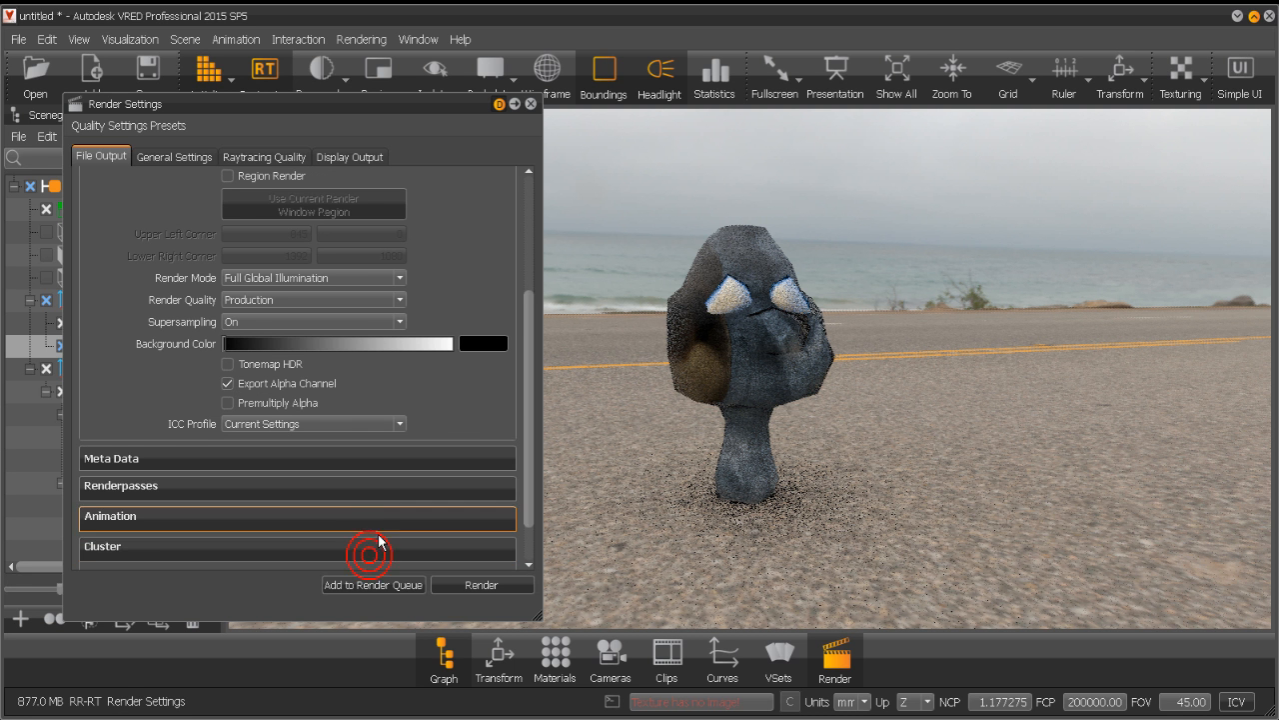
{"action": "left_click", "coordinate": [380, 489]}
{"action": "left_click", "coordinate": [374, 461]}
Enable Export Renderpasses and show the separated material and illumination channels.
{"action": "scroll", "coordinate": [383, 471], "scroll_direction": "down", "scroll_amount": 6}
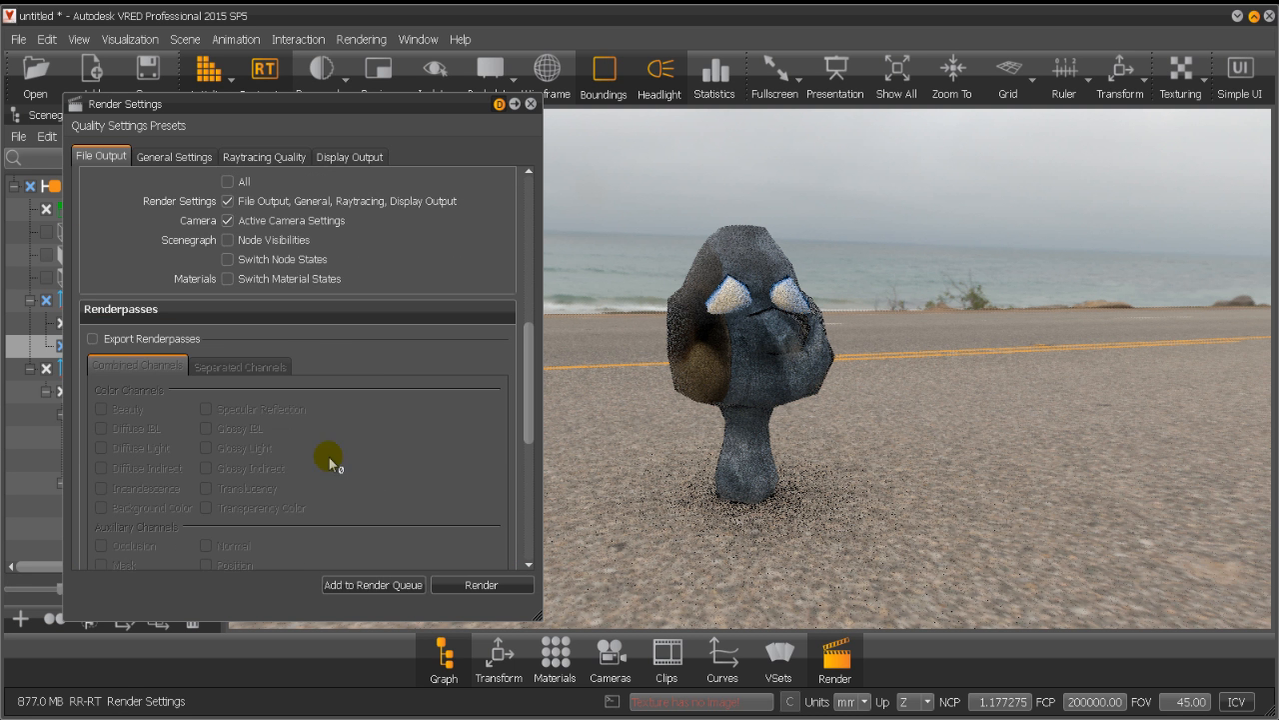
{"action": "left_click", "coordinate": [172, 338]}
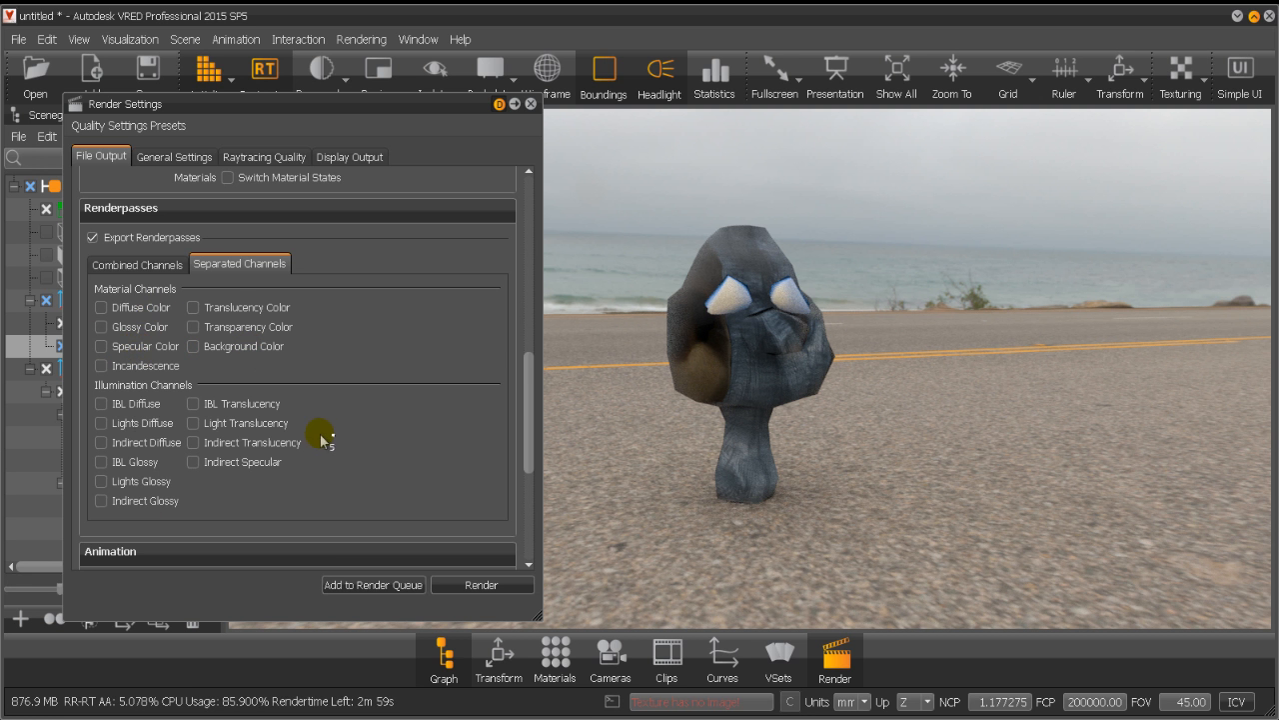
{"action": "scroll", "coordinate": [323, 433], "scroll_direction": "down", "scroll_amount": 3}
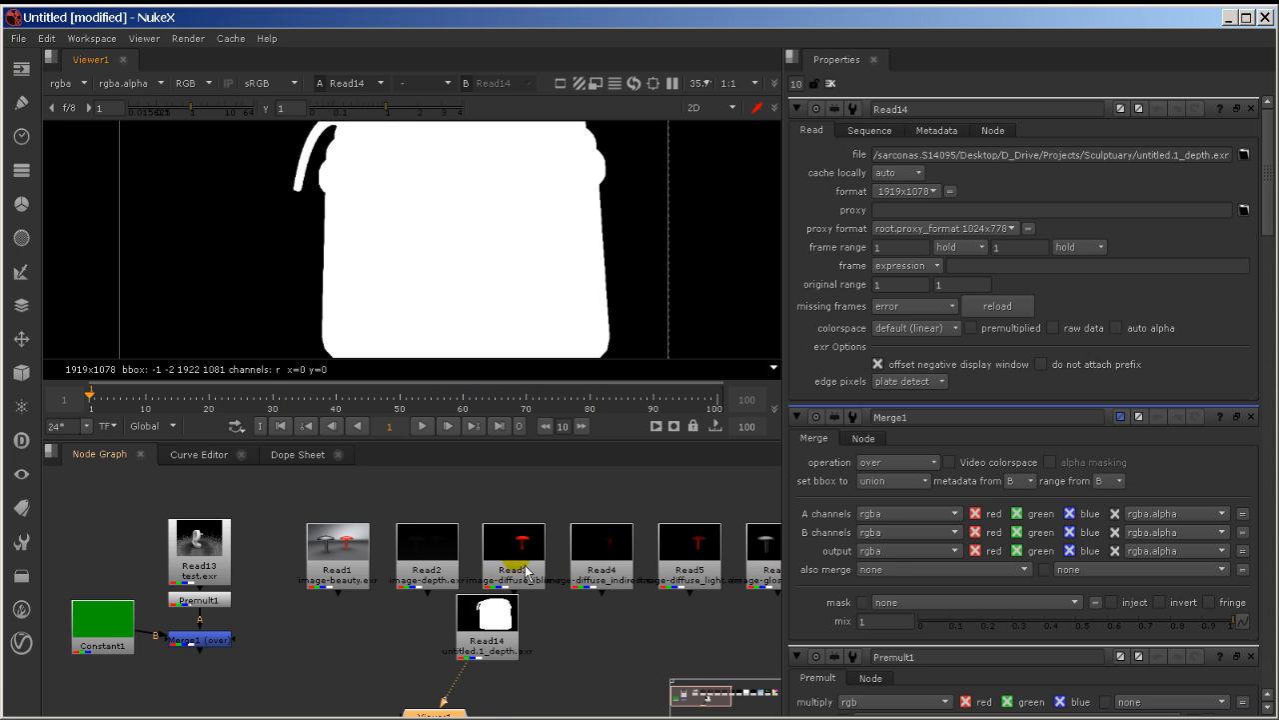
In NukeX, view the beauty pass in Read1 and the diffuse IBL pass in Read3.
{"action": "left_click", "coordinate": [336, 550]}
{"action": "key", "text": "1"}
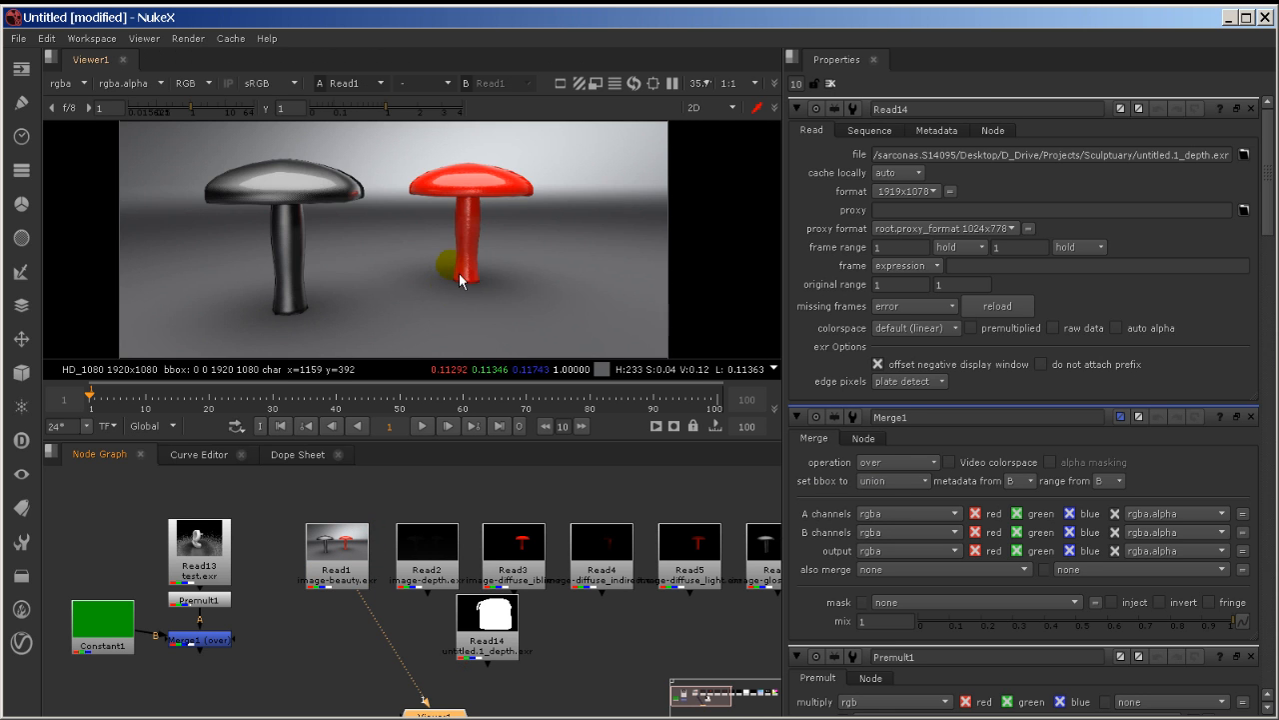
{"action": "left_click", "coordinate": [504, 539]}
{"action": "key", "text": "1"}
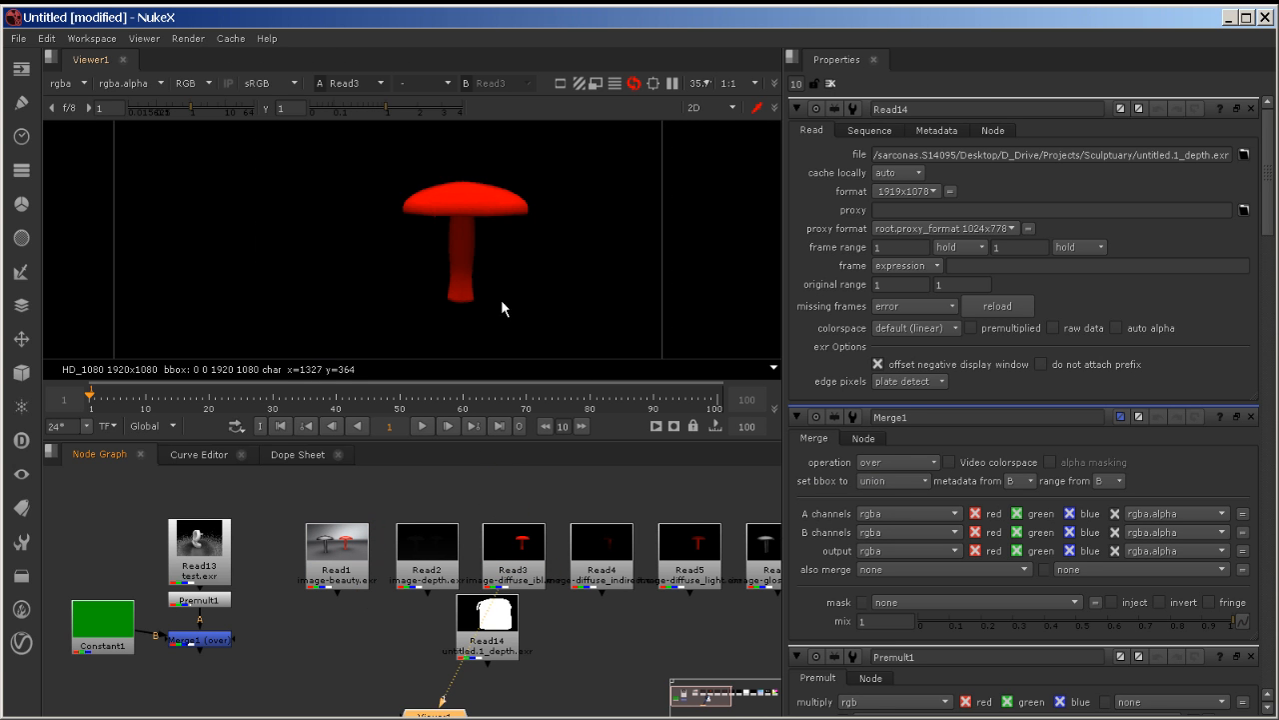
View the diffuse indirect pass in Read4 and the diffuse light pass in Read5.
{"action": "left_click", "coordinate": [602, 545]}
{"action": "key", "text": "1"}
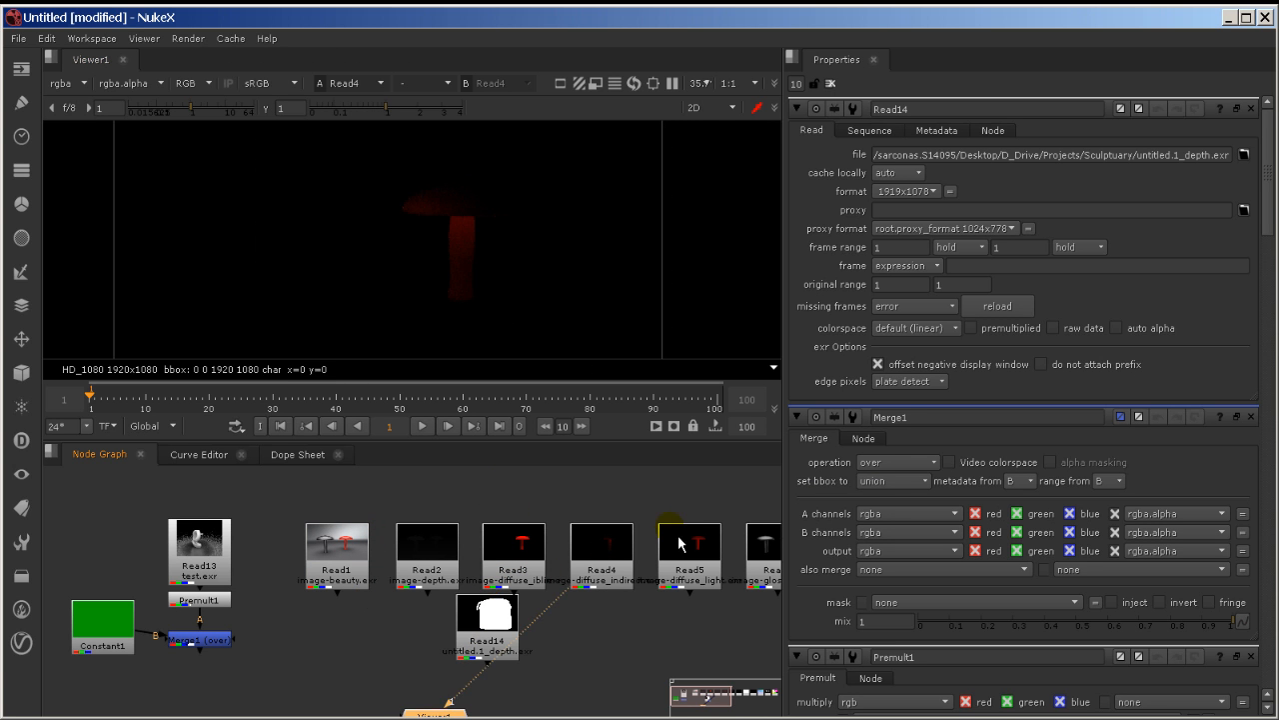
{"action": "left_click", "coordinate": [667, 529]}
{"action": "key", "text": "1"}
{"action": "scroll", "coordinate": [655, 521], "scroll_direction": "down", "scroll_amount": 2}
{"action": "scroll", "coordinate": [619, 522], "scroll_direction": "down", "scroll_amount": 1}
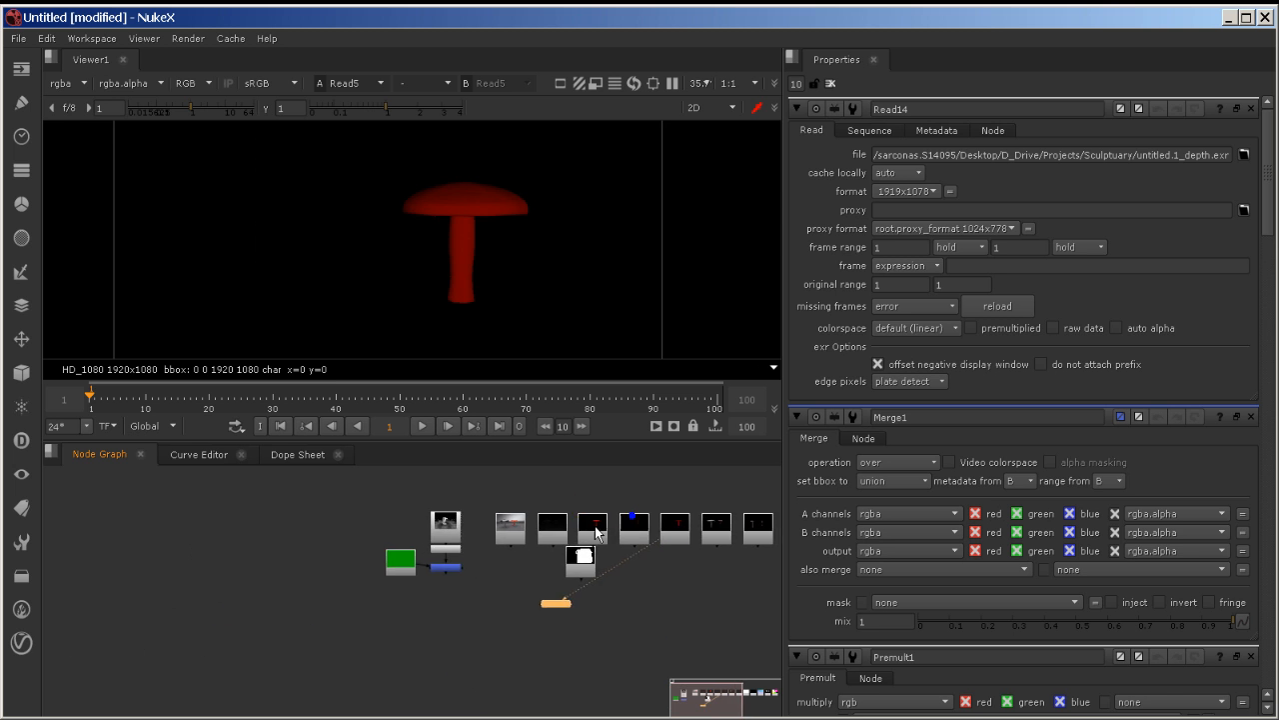
View the glossy light pass in Read7 and inspect it closely in the viewer.
{"action": "middle_click_drag", "start_coordinate": [600, 533], "coordinate": [503, 531]}
{"action": "scroll", "coordinate": [508, 532], "scroll_direction": "up", "scroll_amount": 1}
{"action": "left_click", "coordinate": [659, 541]}
{"action": "key", "text": "1"}
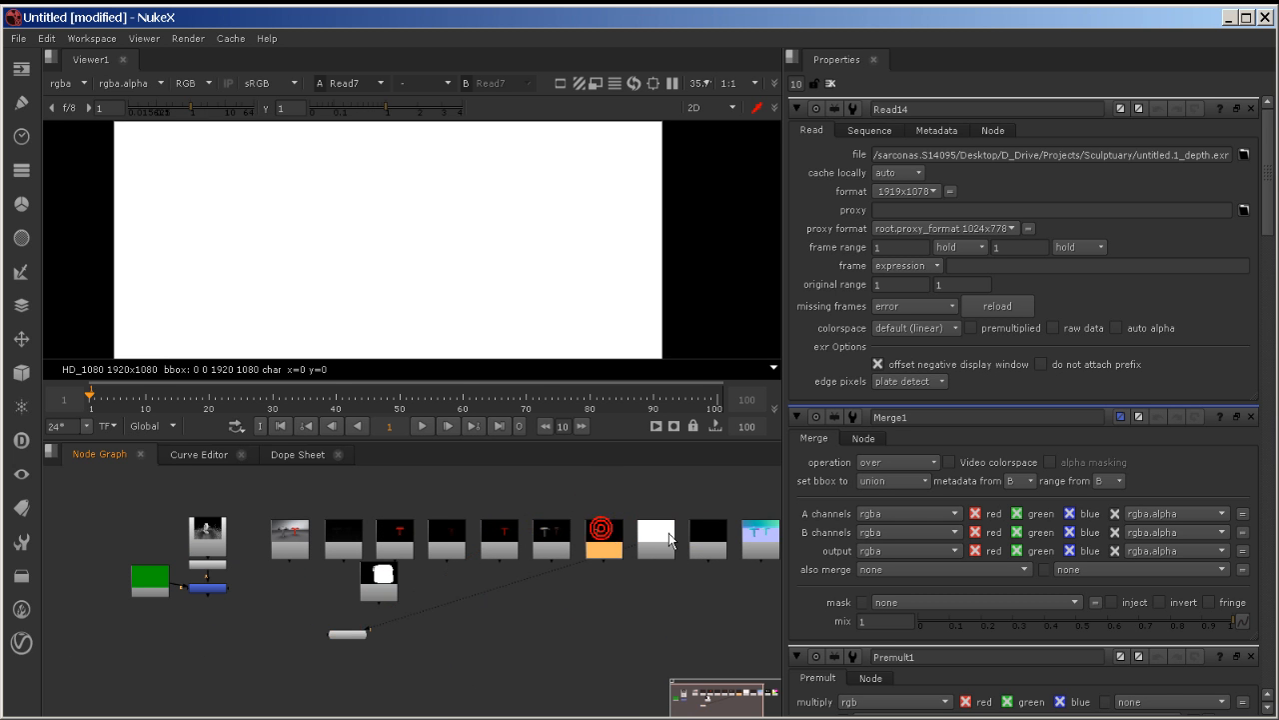
{"action": "left_click", "coordinate": [700, 530]}
{"action": "key", "text": "1"}
{"action": "middle_click_drag", "start_coordinate": [697, 511], "coordinate": [545, 521]}
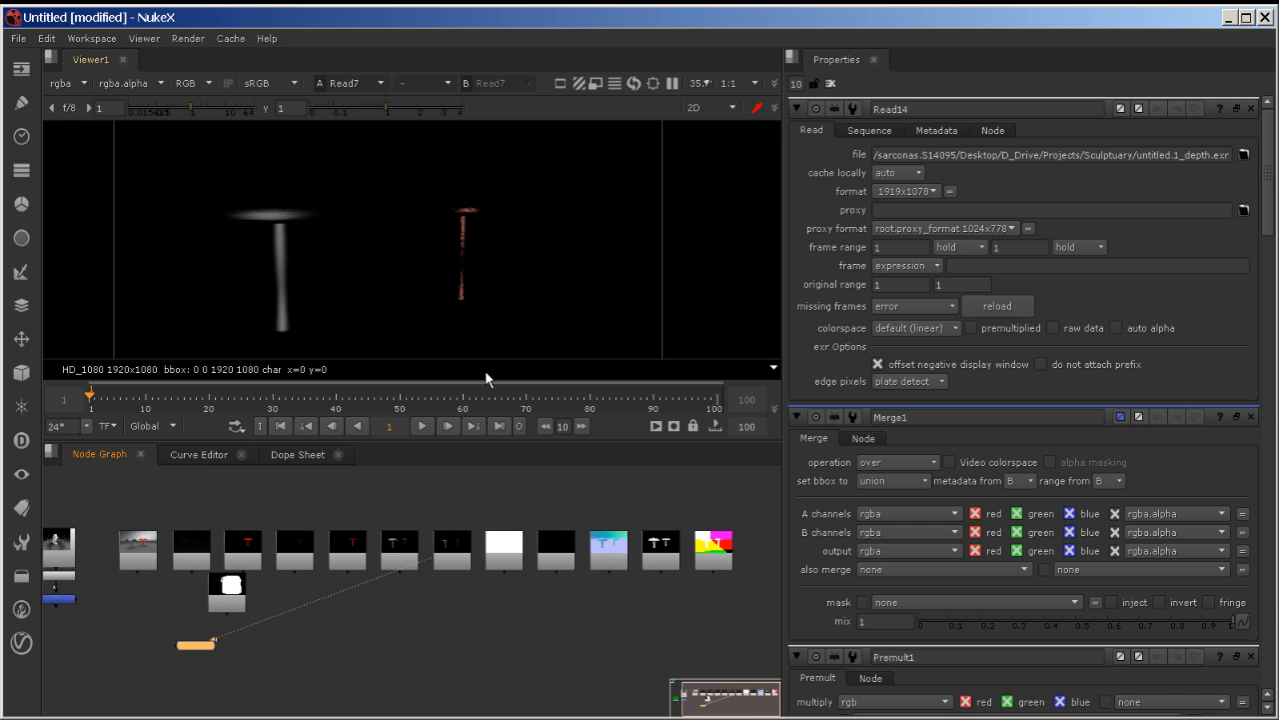
{"action": "scroll", "coordinate": [430, 257], "scroll_direction": "up", "scroll_amount": 1}
{"action": "scroll", "coordinate": [477, 511], "scroll_direction": "up", "scroll_amount": 3}
{"action": "scroll", "coordinate": [485, 515], "scroll_direction": "up", "scroll_amount": 1}
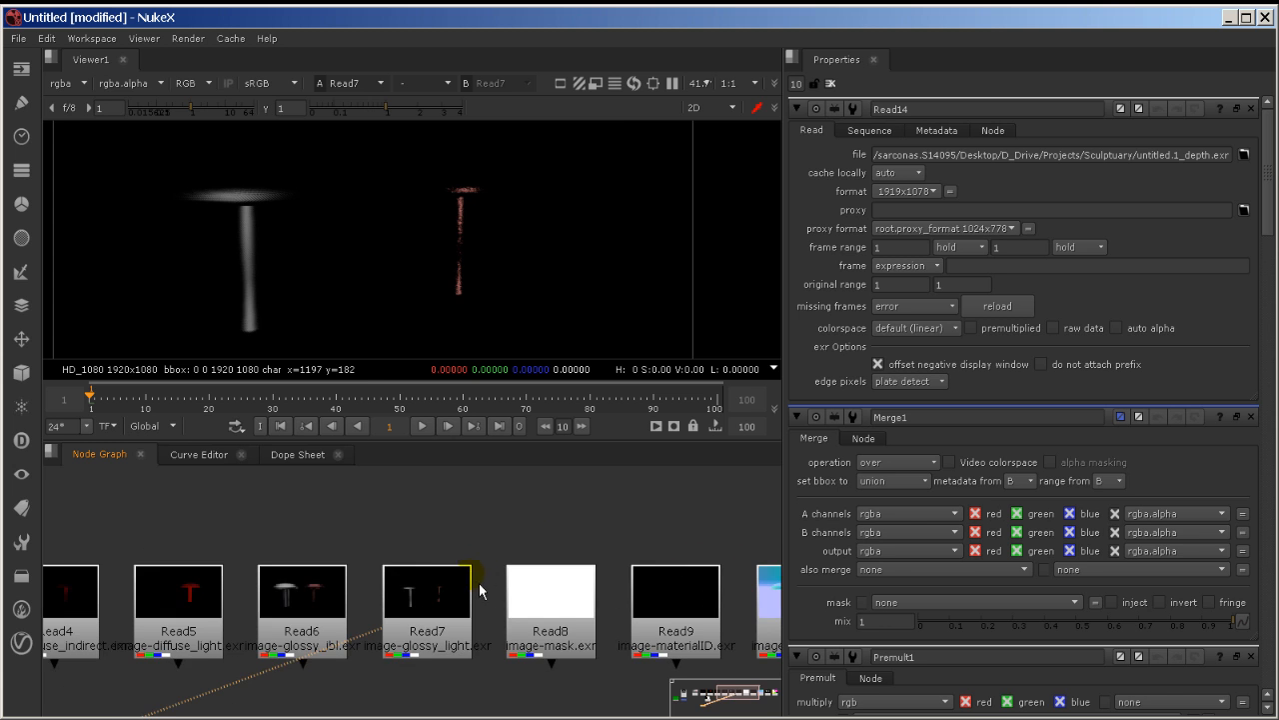
{"action": "scroll", "coordinate": [448, 608], "scroll_direction": "down", "scroll_amount": 1}
{"action": "scroll", "coordinate": [435, 201], "scroll_direction": "down", "scroll_amount": 2}
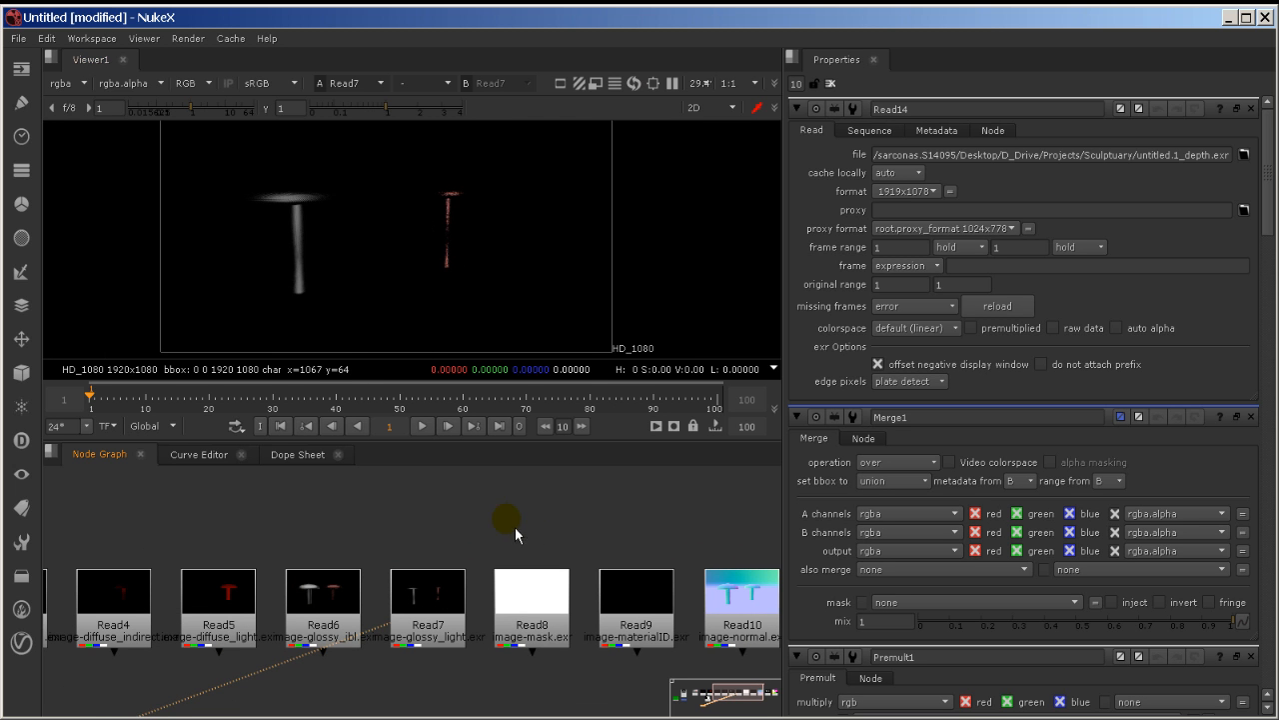
View the mask pass in Read8, the material ID pass in Read9 and the normal pass in Read10.
{"action": "left_click", "coordinate": [532, 591]}
{"action": "key", "text": "1"}
{"action": "left_click", "coordinate": [636, 630]}
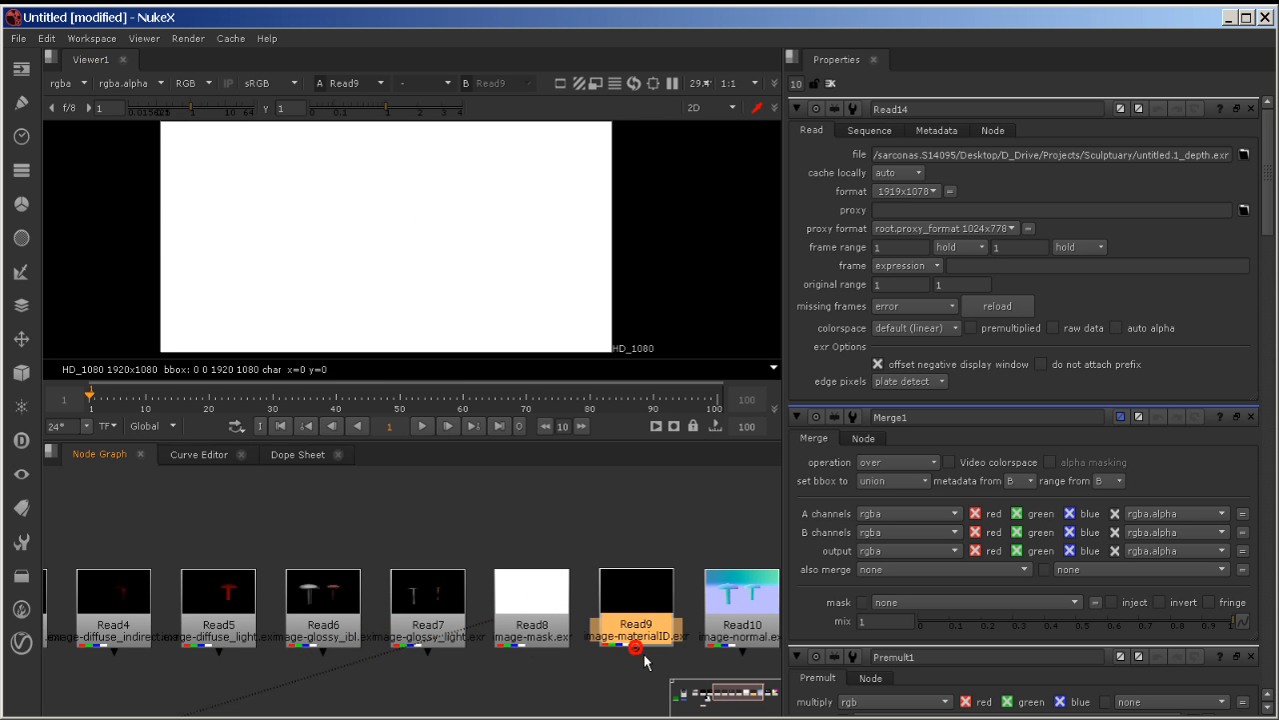
{"action": "key", "text": "1"}
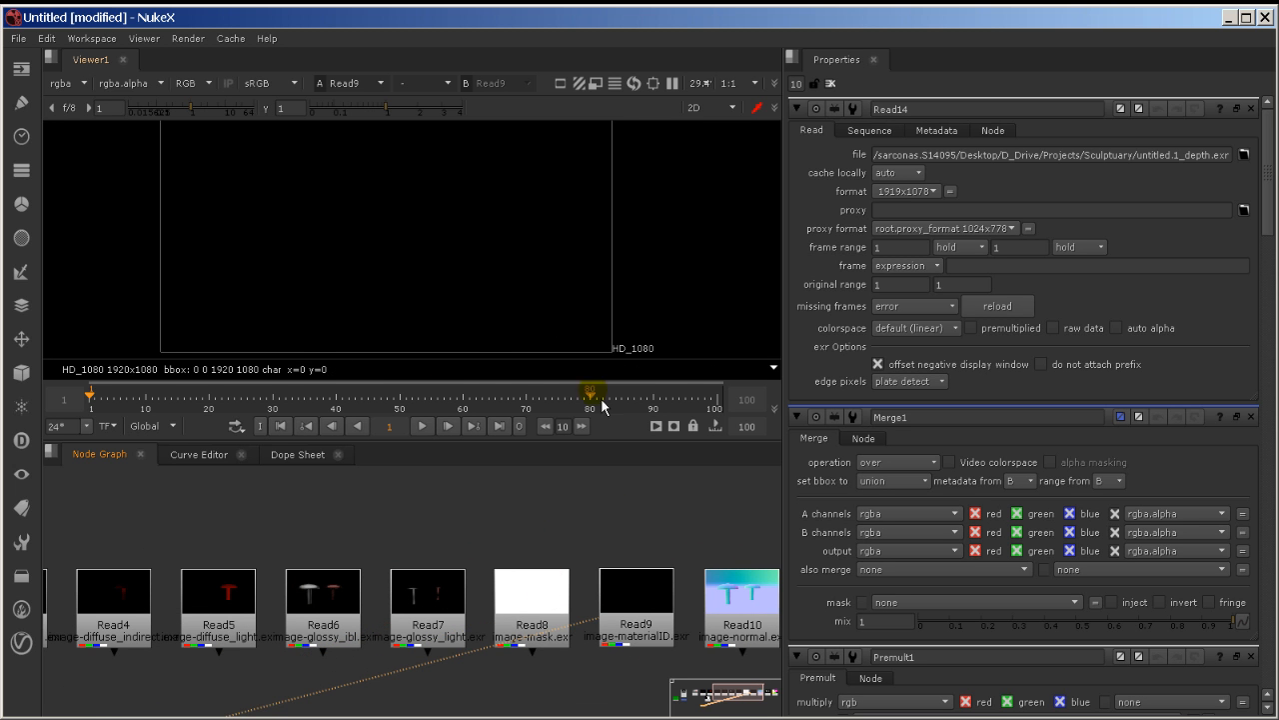
{"action": "left_click", "coordinate": [749, 586]}
{"action": "key", "text": "1"}
{"action": "scroll", "coordinate": [408, 249], "scroll_direction": "down", "scroll_amount": 2}
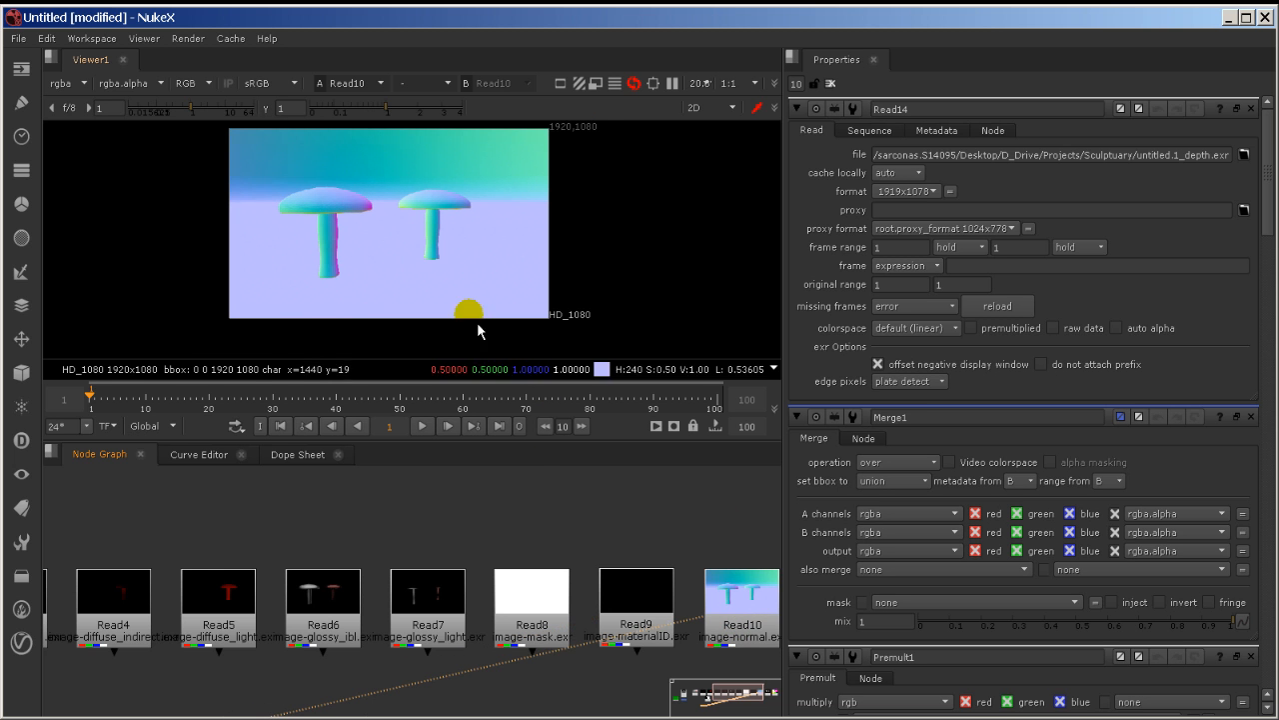
View the occlusion pass in Read11 and the position pass in Read12.
{"action": "middle_click_drag", "start_coordinate": [631, 596], "coordinate": [402, 570]}
{"action": "left_click", "coordinate": [640, 580]}
{"action": "key", "text": "1"}
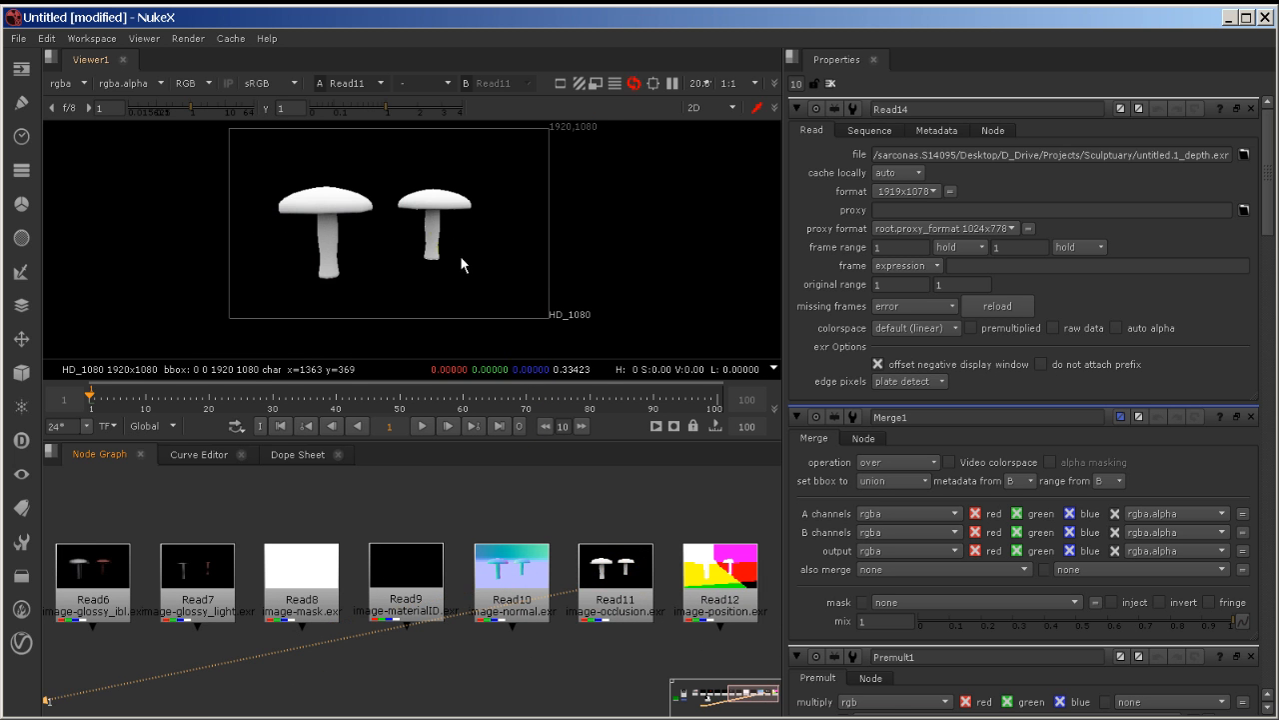
{"action": "left_click", "coordinate": [720, 574]}
{"action": "key", "text": "1"}
{"action": "left_click", "coordinate": [559, 515]}
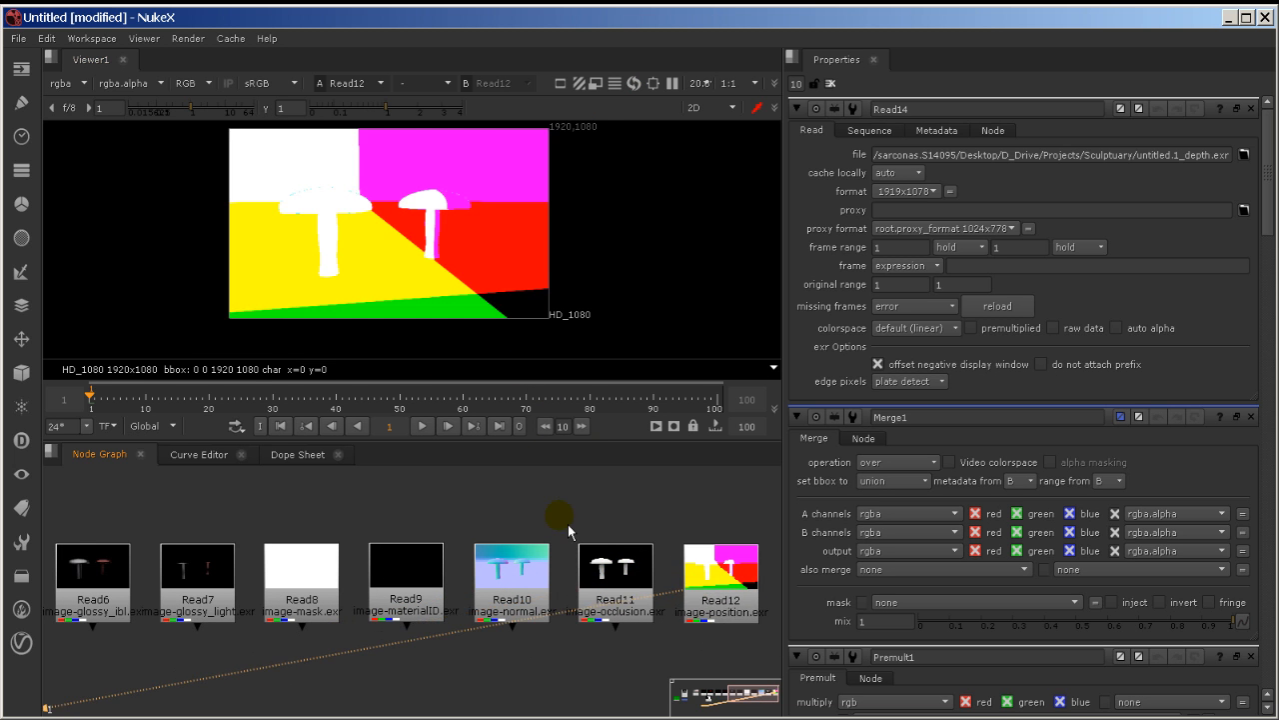
View the unpremultiplied test.exr render in Read13 and compare it with the beauty pass in Read1.
{"action": "middle_click_drag", "start_coordinate": [310, 510], "coordinate": [751, 571]}
{"action": "middle_click_drag", "start_coordinate": [445, 584], "coordinate": [691, 556]}
{"action": "middle_click_drag", "start_coordinate": [446, 555], "coordinate": [614, 447]}
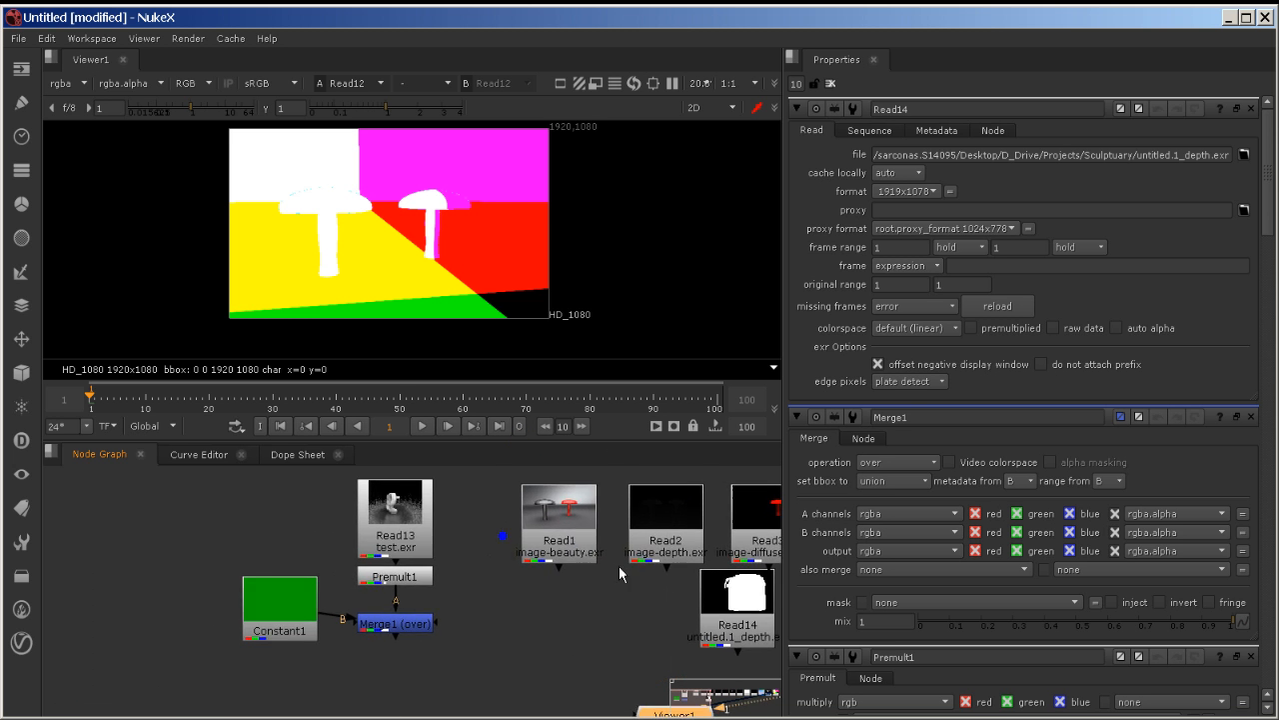
{"action": "middle_click_drag", "start_coordinate": [512, 553], "coordinate": [620, 574]}
{"action": "left_click", "coordinate": [409, 528]}
{"action": "key", "text": "1"}
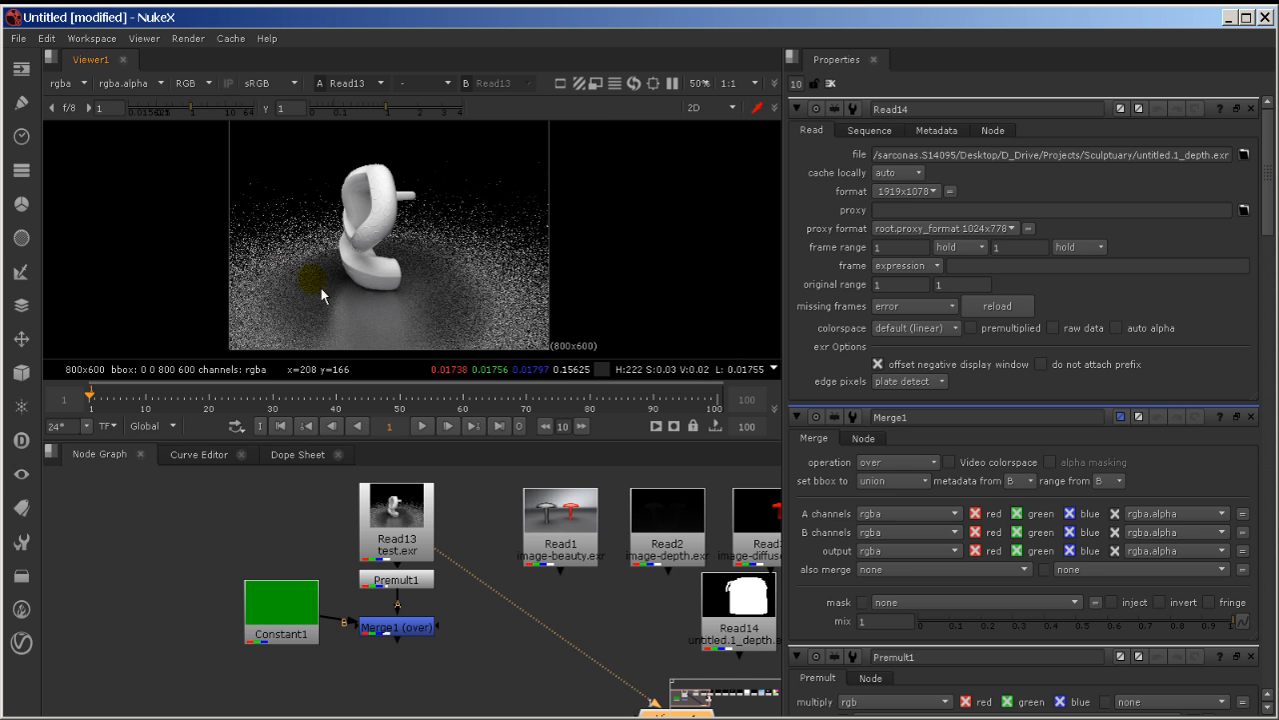
{"action": "left_click", "coordinate": [533, 515]}
{"action": "key", "text": "1"}
{"action": "left_click", "coordinate": [388, 515]}
{"action": "key", "text": "1"}
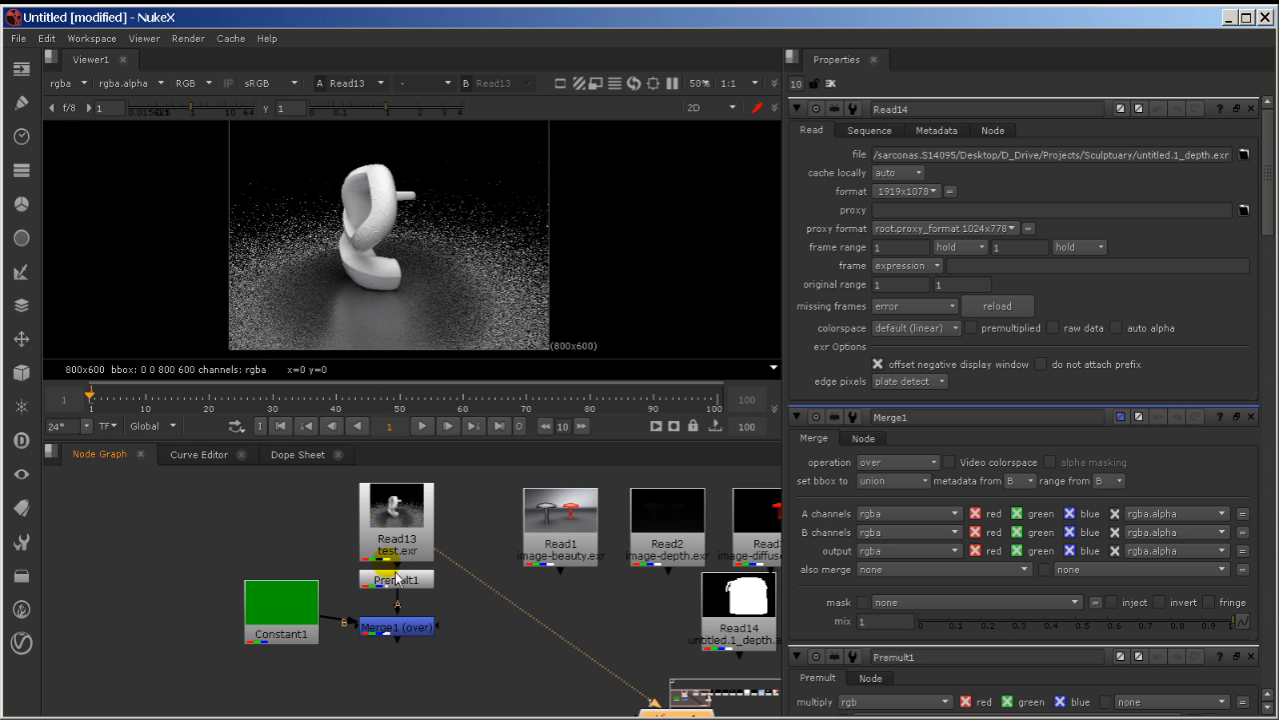
View the premultiplied render from Premult1, then its composite over the green constant from Merge1.
{"action": "key", "text": "1"}
{"action": "left_click", "coordinate": [393, 314]}
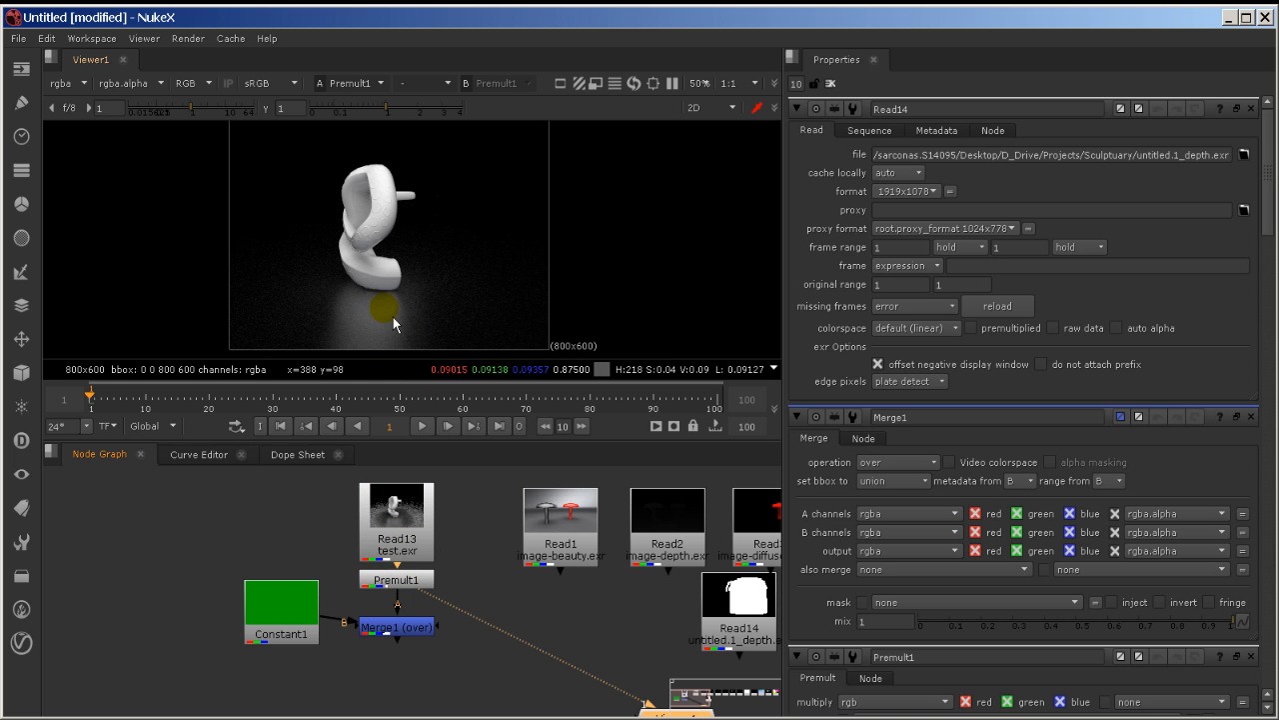
{"action": "scroll", "coordinate": [497, 305], "scroll_direction": "up", "scroll_amount": 2}
{"action": "mouse_move", "coordinate": [442, 312]}
{"action": "middle_mouse_down"}
{"action": "mouse_move", "coordinate": [480, 306]}
{"action": "mouse_move", "coordinate": [507, 322]}
{"action": "middle_mouse_up"}
{"action": "left_click", "coordinate": [430, 220]}
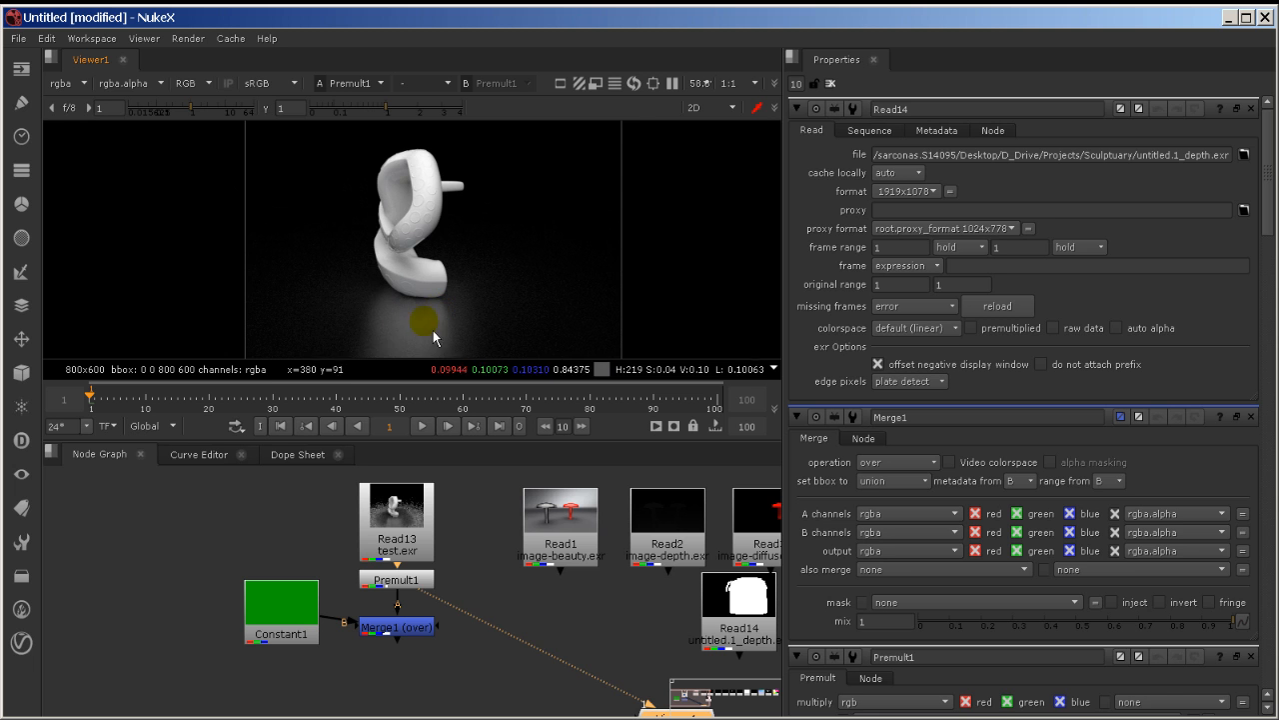
{"action": "key", "text": "1"}
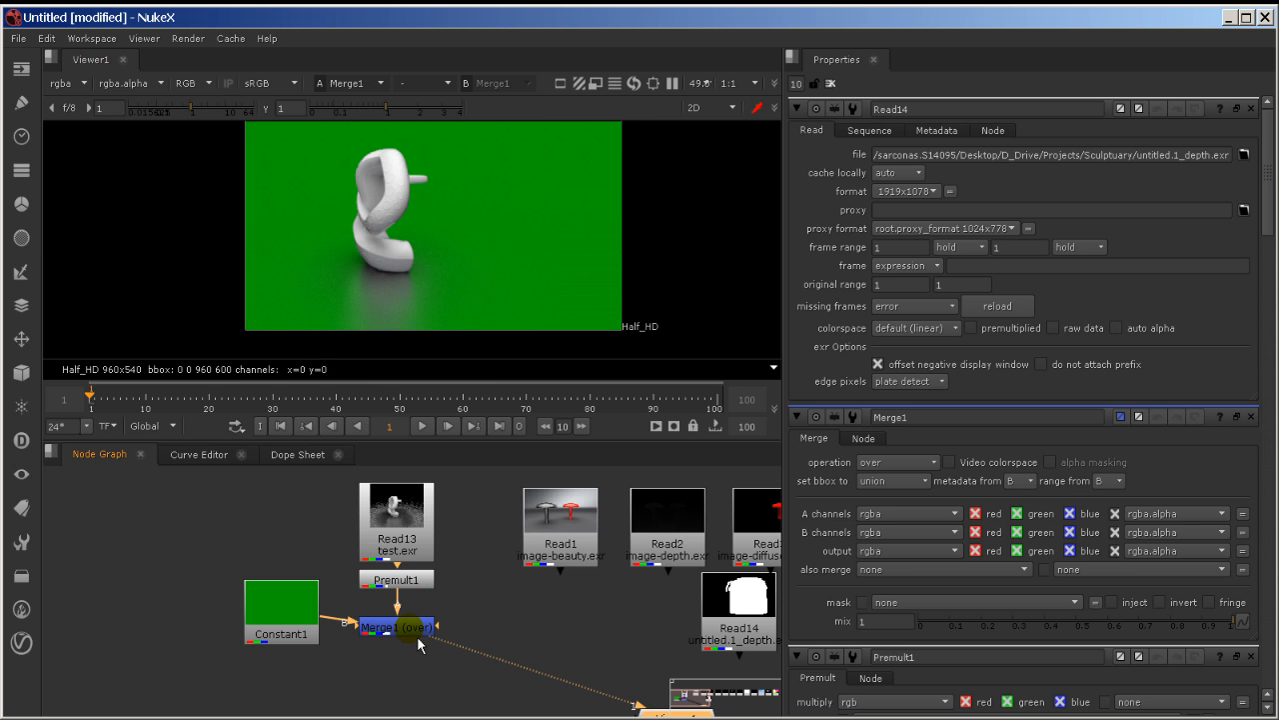
Switch to VRED and enable the Occlusion, Mask and Depth auxiliary channels among the combined render passes.
{"action": "mouse_move", "coordinate": [297, 612]}
{"action": "left_mouse_down"}
{"action": "mouse_move", "coordinate": [254, 603]}
{"action": "mouse_move", "coordinate": [284, 617]}
{"action": "left_mouse_up"}
{"action": "key", "text": "alt+Tab"}
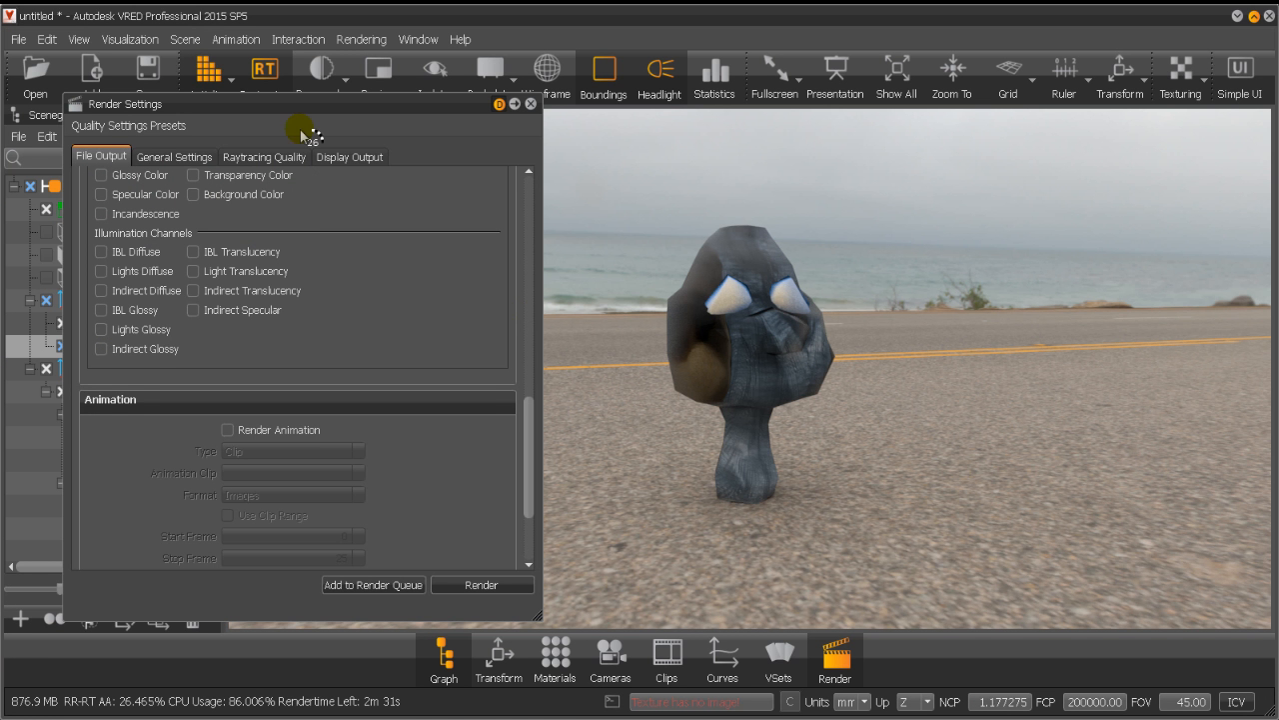
{"action": "left_click_drag", "start_coordinate": [311, 108], "coordinate": [404, 108]}
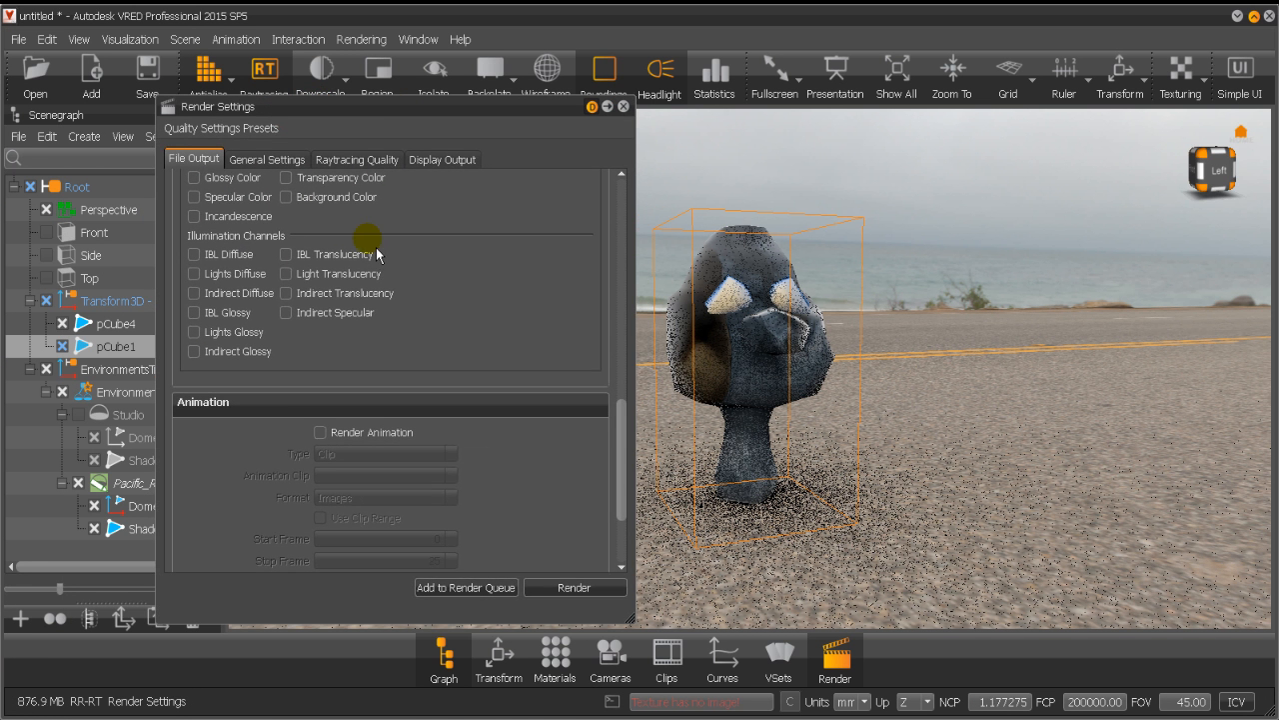
{"action": "scroll", "coordinate": [285, 324], "scroll_direction": "up", "scroll_amount": 1}
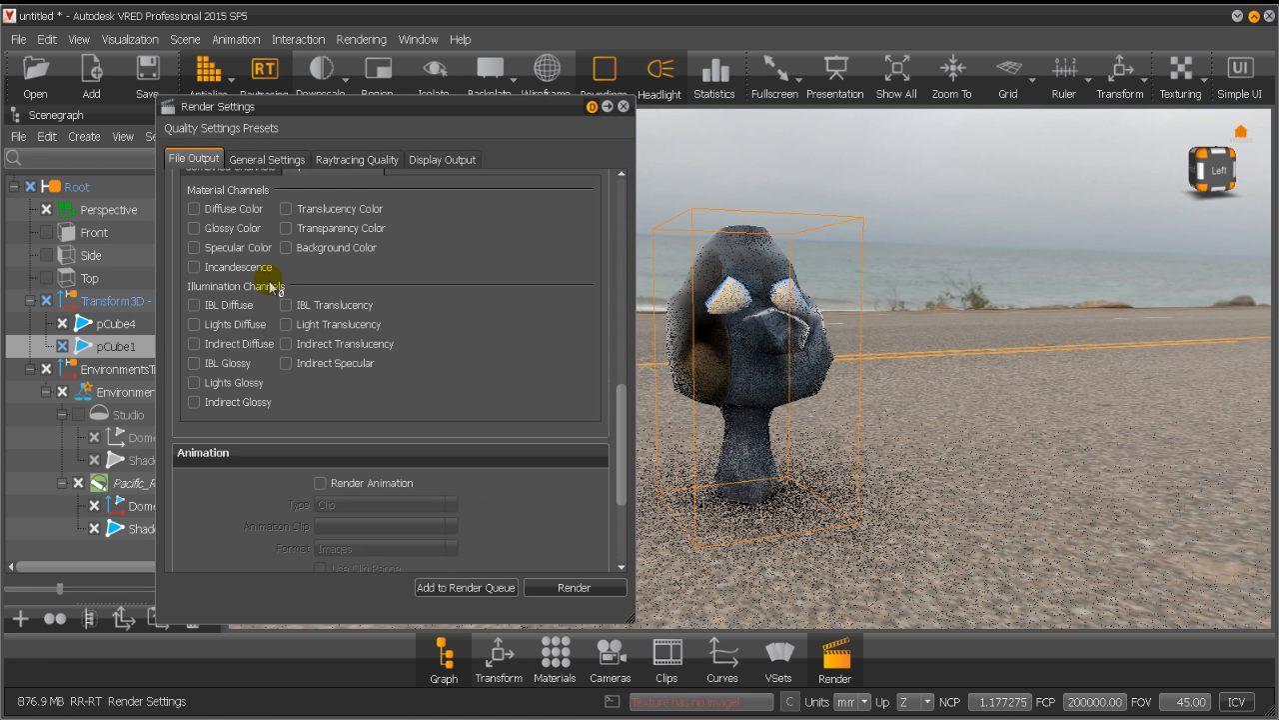
{"action": "scroll", "coordinate": [244, 222], "scroll_direction": "up", "scroll_amount": 1}
{"action": "left_click", "coordinate": [244, 213]}
{"action": "left_click", "coordinate": [195, 396]}
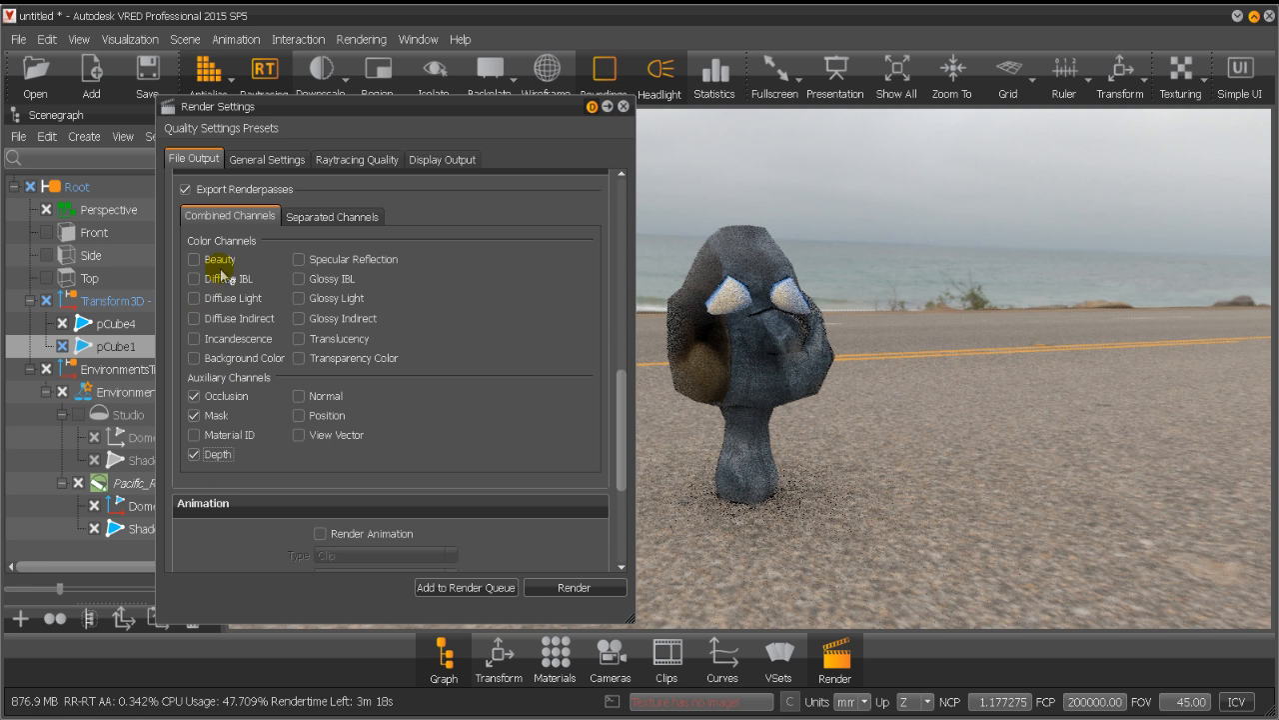
Enable all combined color channels for export, from Beauty and Diffuse IBL through Background Color and Transparency Color.
{"action": "left_click", "coordinate": [218, 257]}
{"action": "left_click", "coordinate": [321, 259]}
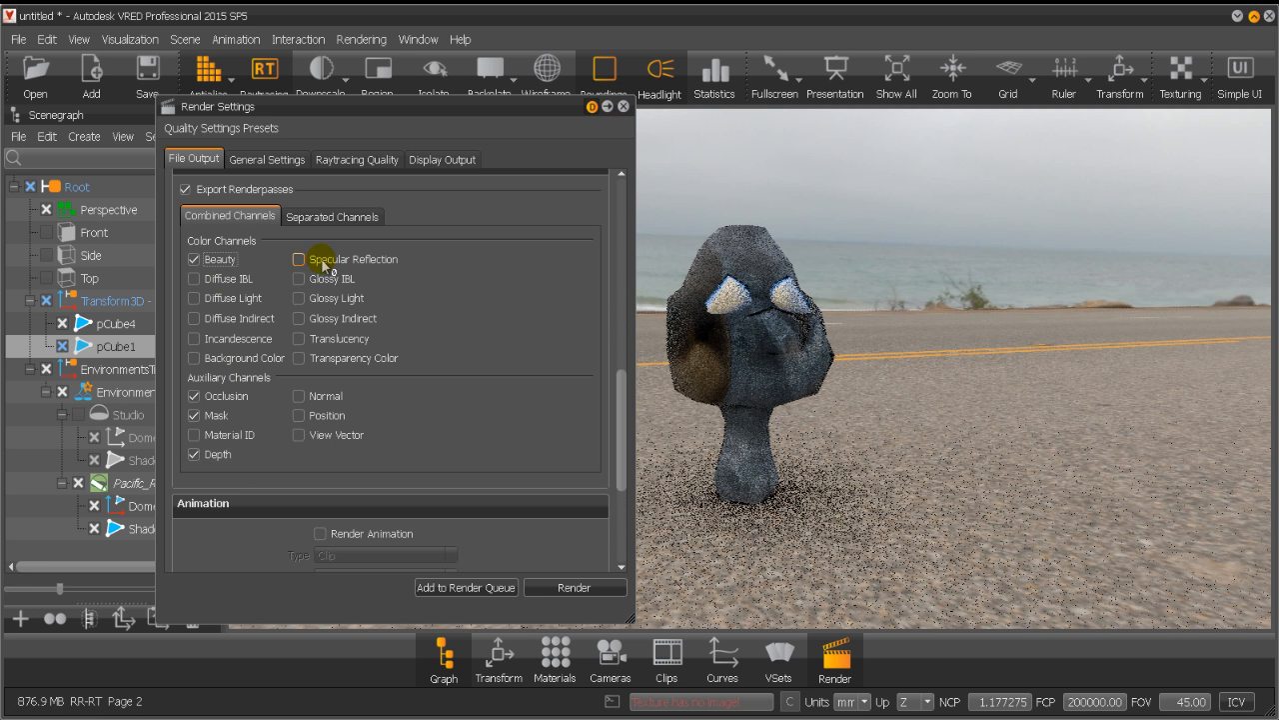
{"action": "left_click", "coordinate": [330, 357]}
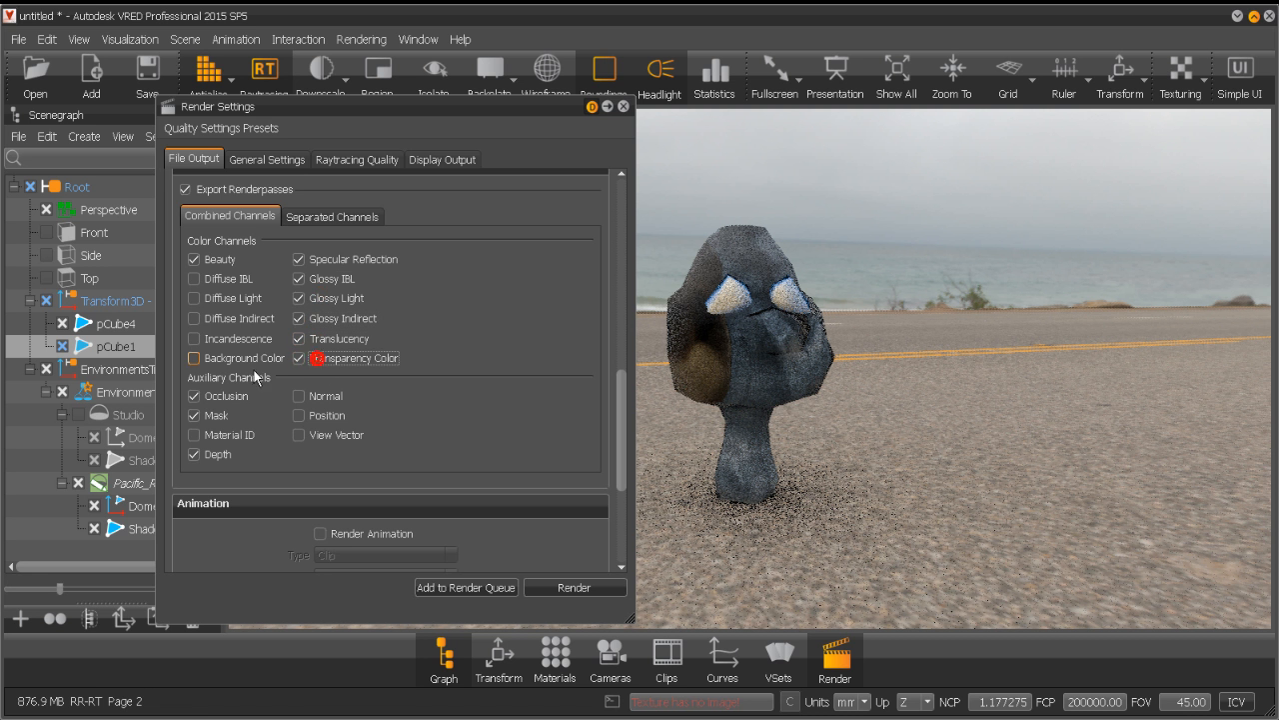
{"action": "left_click", "coordinate": [254, 356]}
{"action": "left_click", "coordinate": [249, 298]}
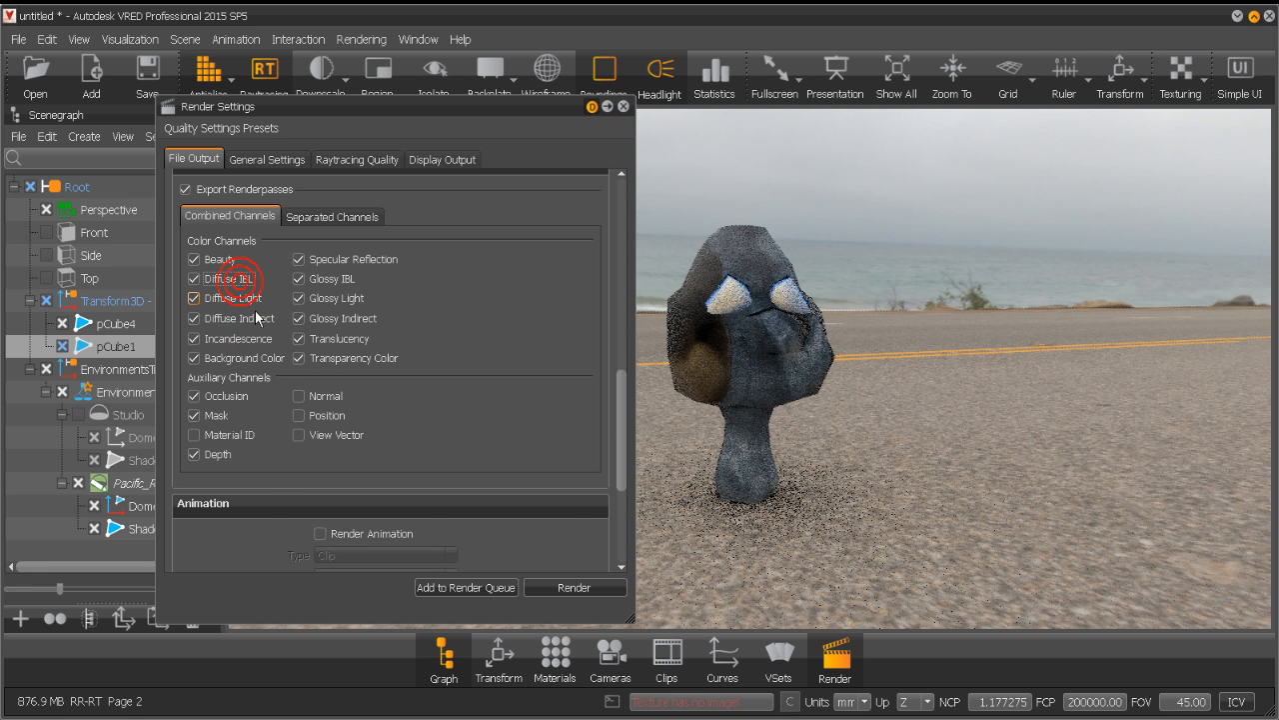
Set the pixel filter to Lanczos in the general render settings.
{"action": "left_click", "coordinate": [517, 586]}
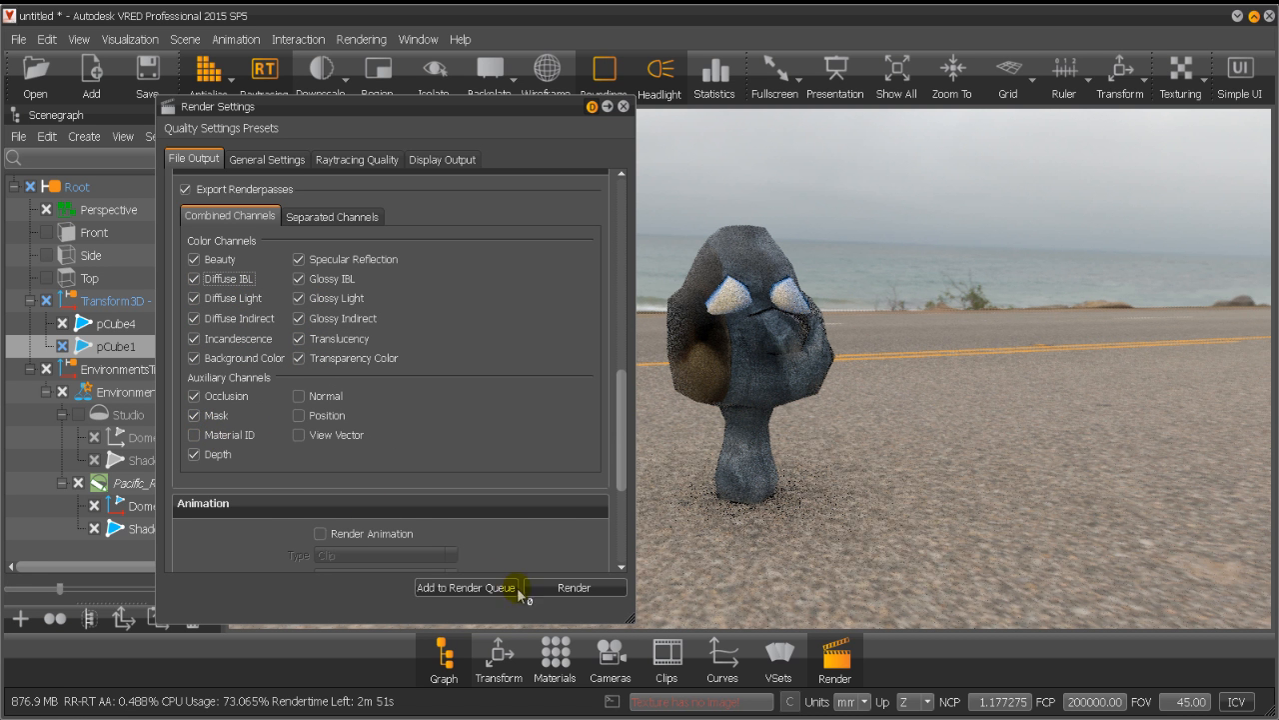
{"action": "left_click", "coordinate": [617, 522]}
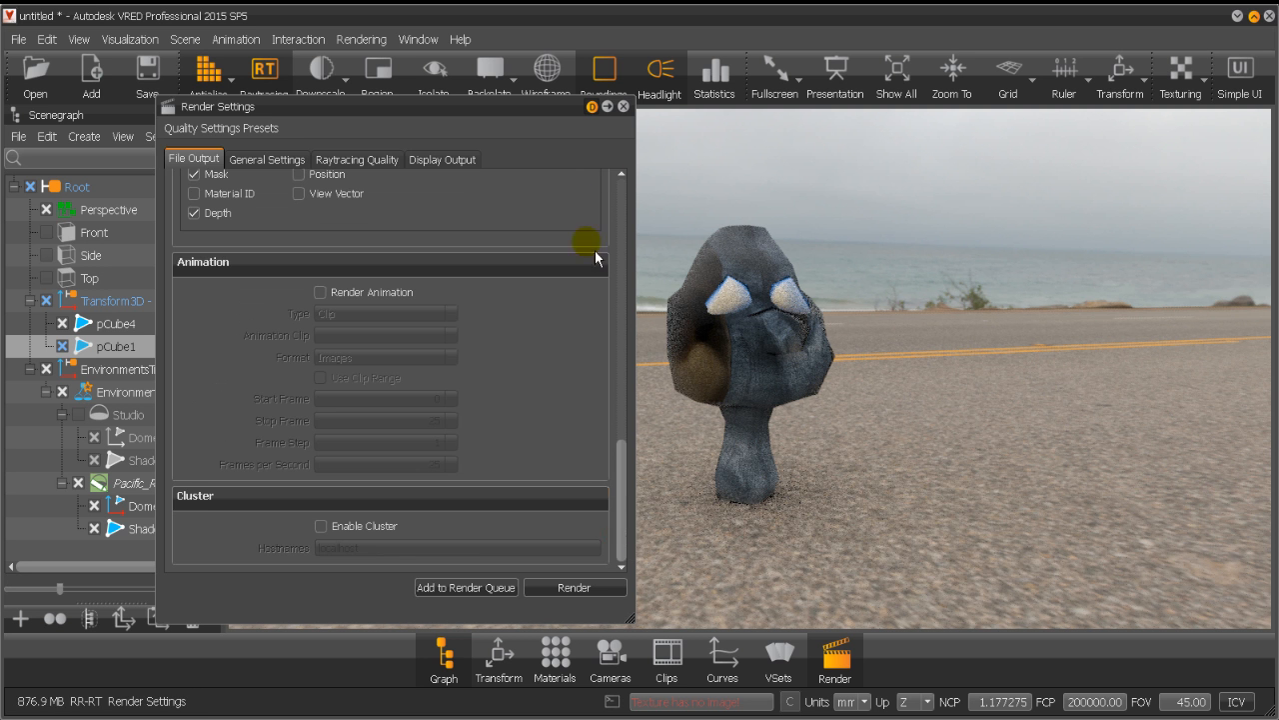
{"action": "left_click", "coordinate": [262, 159]}
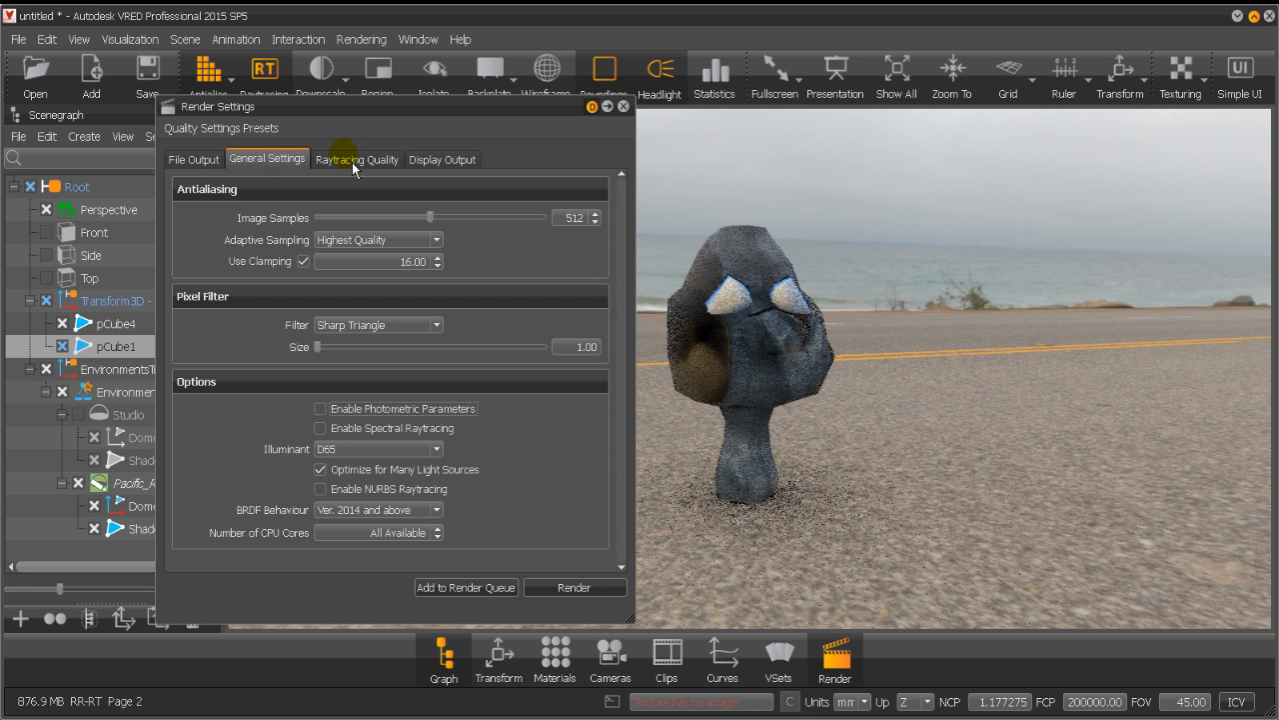
{"action": "left_click", "coordinate": [436, 326]}
{"action": "left_click", "coordinate": [388, 390]}
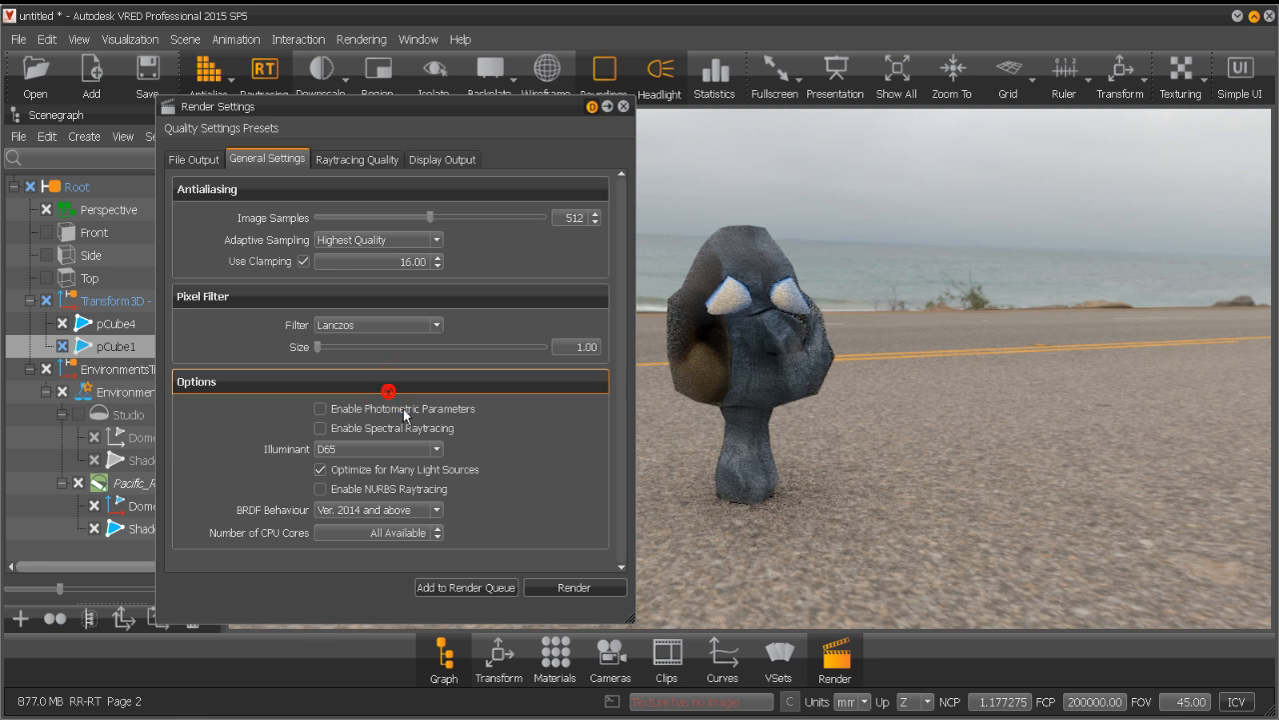
Review the Raytracing Quality and Display Output render settings, then close the render settings.
{"action": "left_click", "coordinate": [369, 158]}
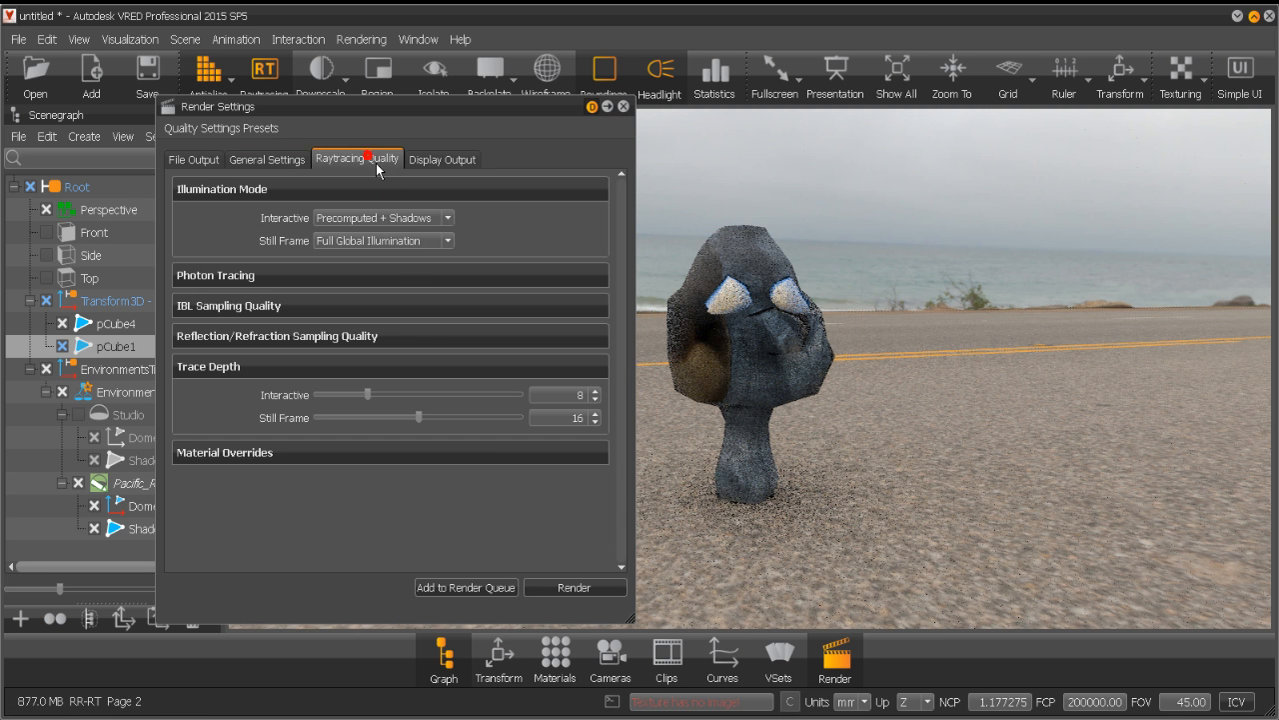
{"action": "left_click", "coordinate": [463, 159]}
{"action": "left_click", "coordinate": [623, 106]}
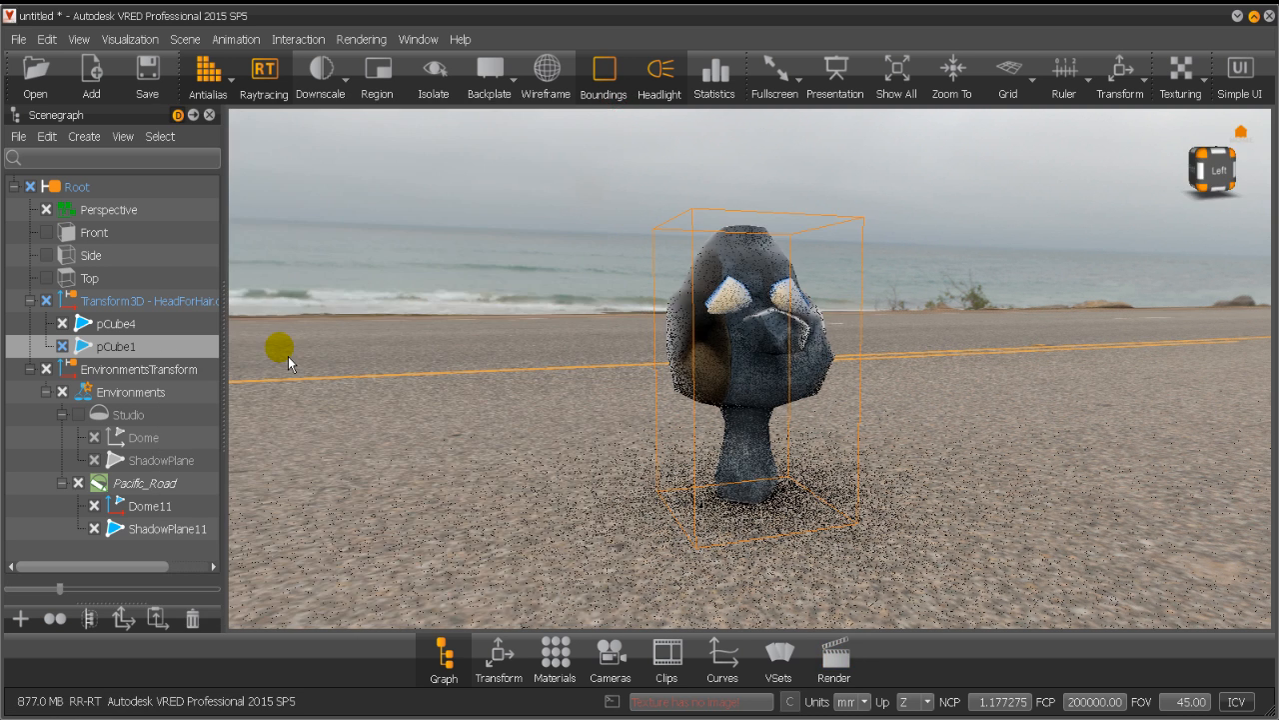
Open the Asset Manager, enlarge its window, and look through its Materials and Geometries libraries.
{"action": "left_click", "coordinate": [160, 400]}
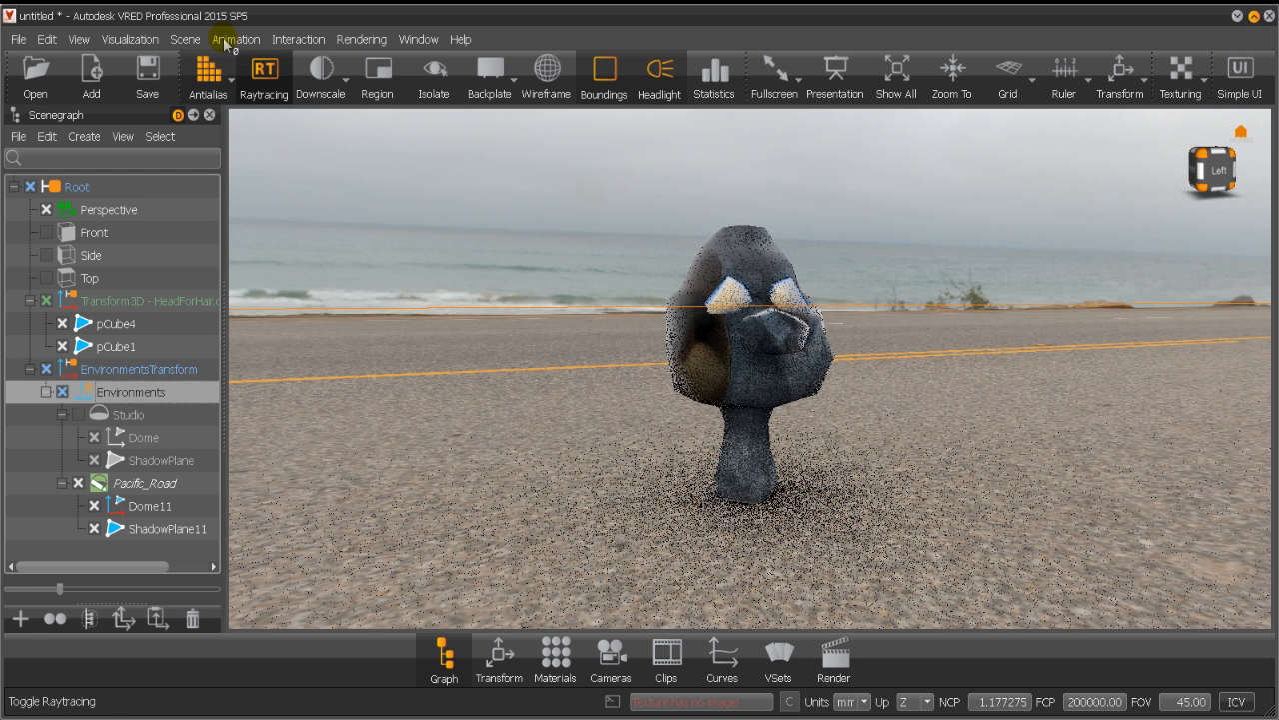
{"action": "left_click", "coordinate": [149, 38]}
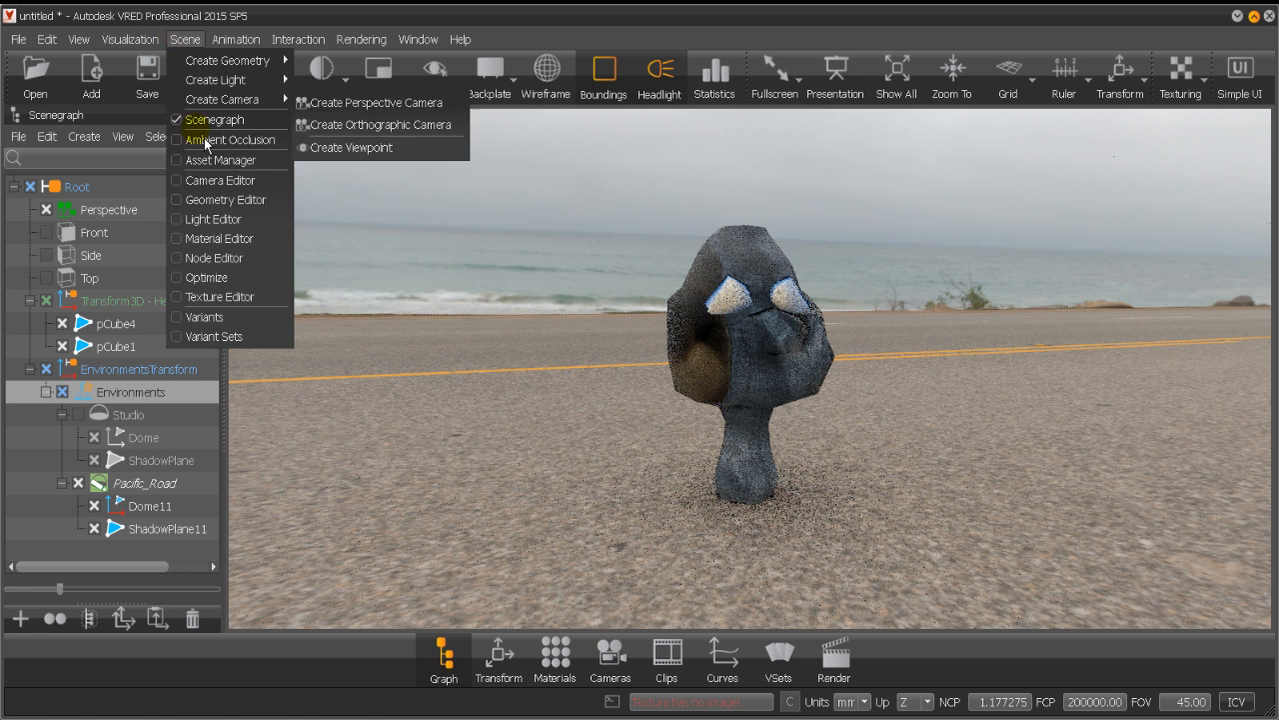
{"action": "left_click", "coordinate": [220, 160]}
{"action": "left_click", "coordinate": [1036, 414]}
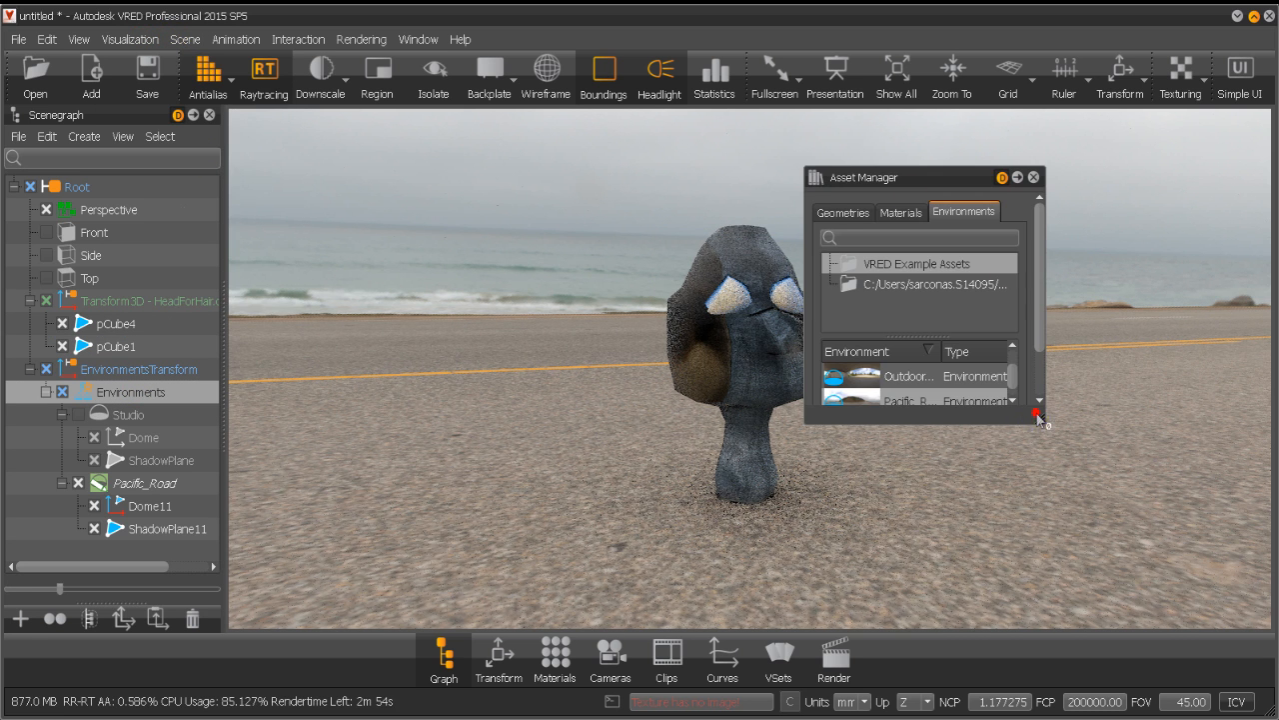
{"action": "left_click_drag", "start_coordinate": [1070, 454], "coordinate": [1278, 624]}
{"action": "left_click", "coordinate": [910, 216]}
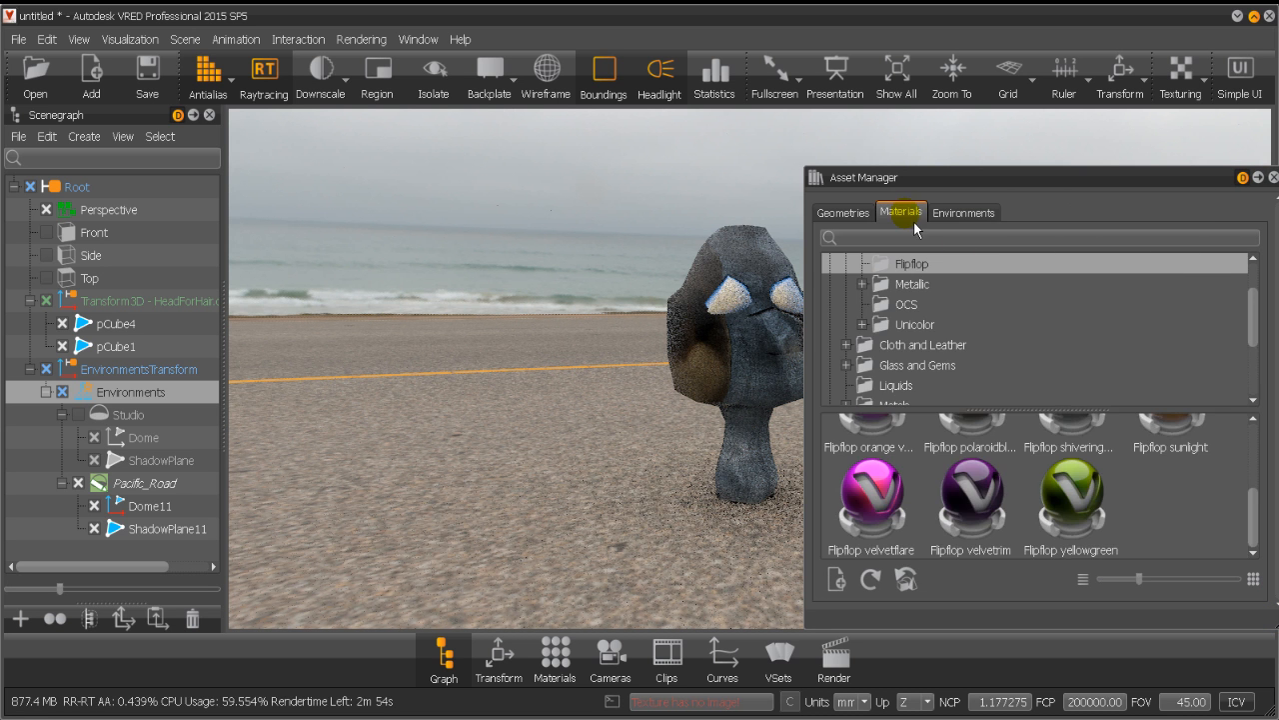
{"action": "left_click", "coordinate": [842, 212]}
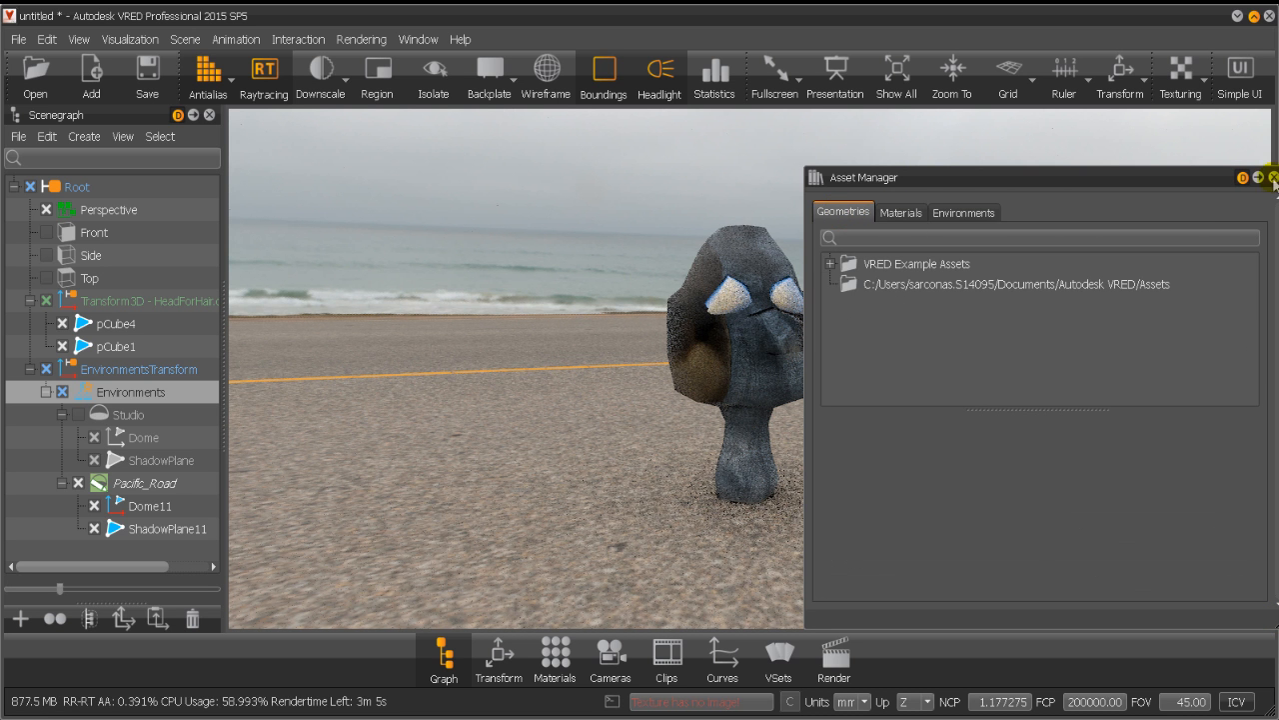
Close the Asset Manager, open the Material Editor, and examine the shadow and reflection settings of the Pacific_Road Shadow material.
{"action": "left_click", "coordinate": [1269, 177]}
{"action": "left_click", "coordinate": [185, 39]}
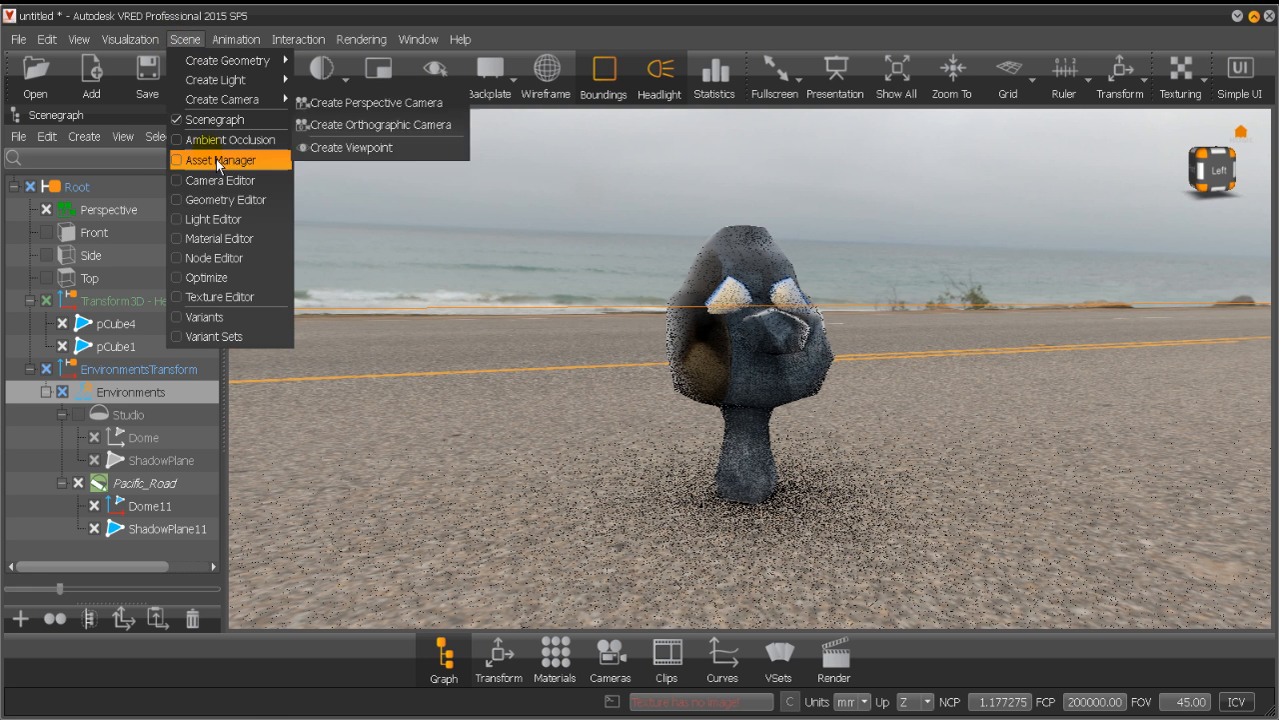
{"action": "left_click", "coordinate": [224, 238]}
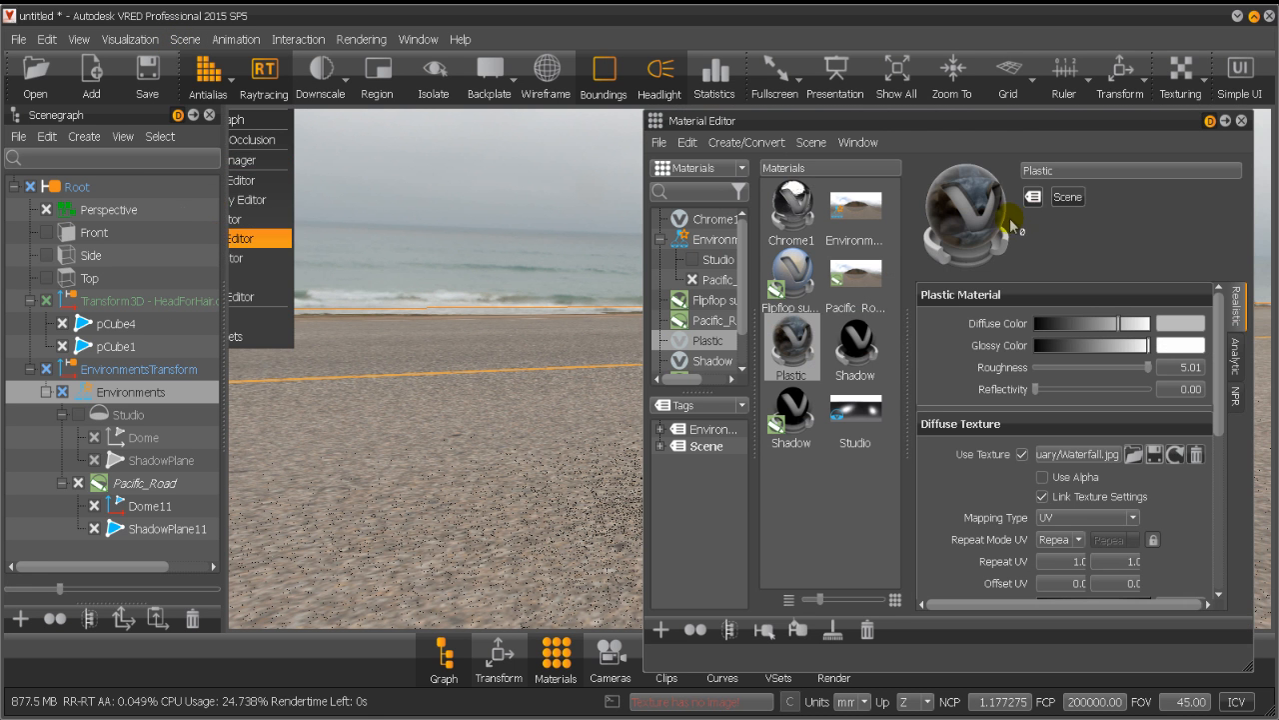
{"action": "left_click_drag", "start_coordinate": [812, 286], "coordinate": [862, 378]}
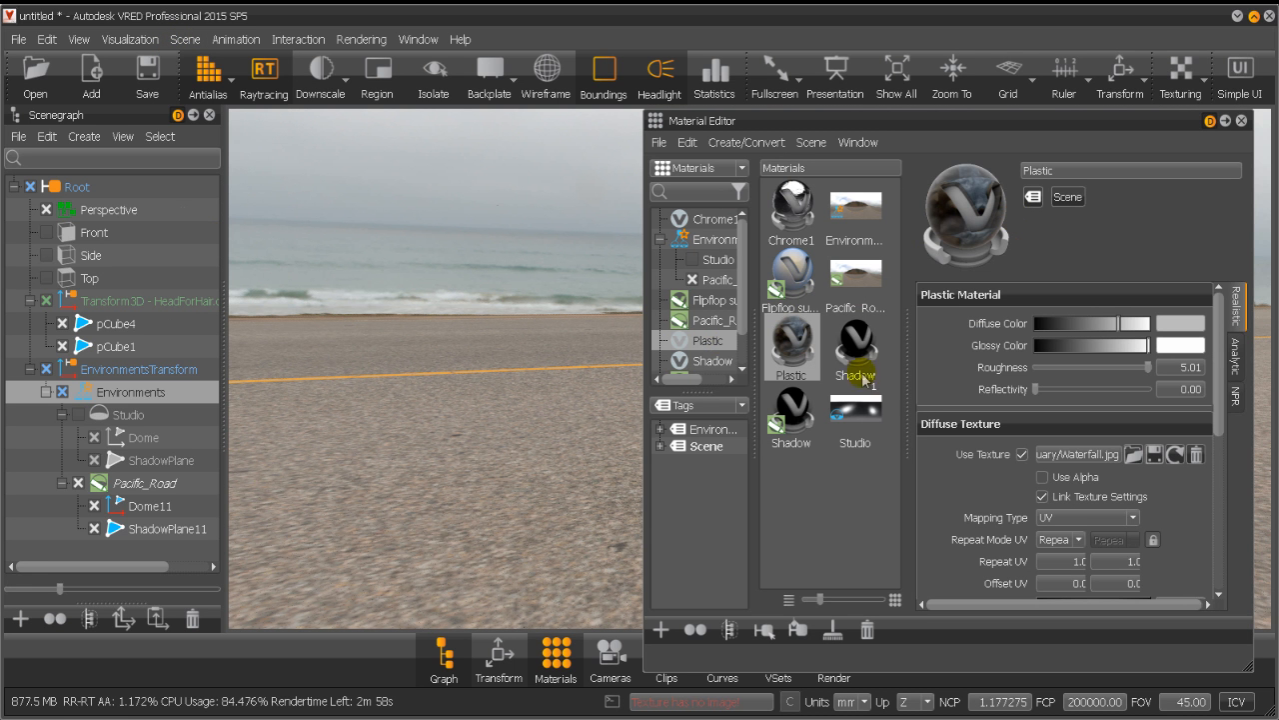
{"action": "left_click", "coordinate": [742, 348]}
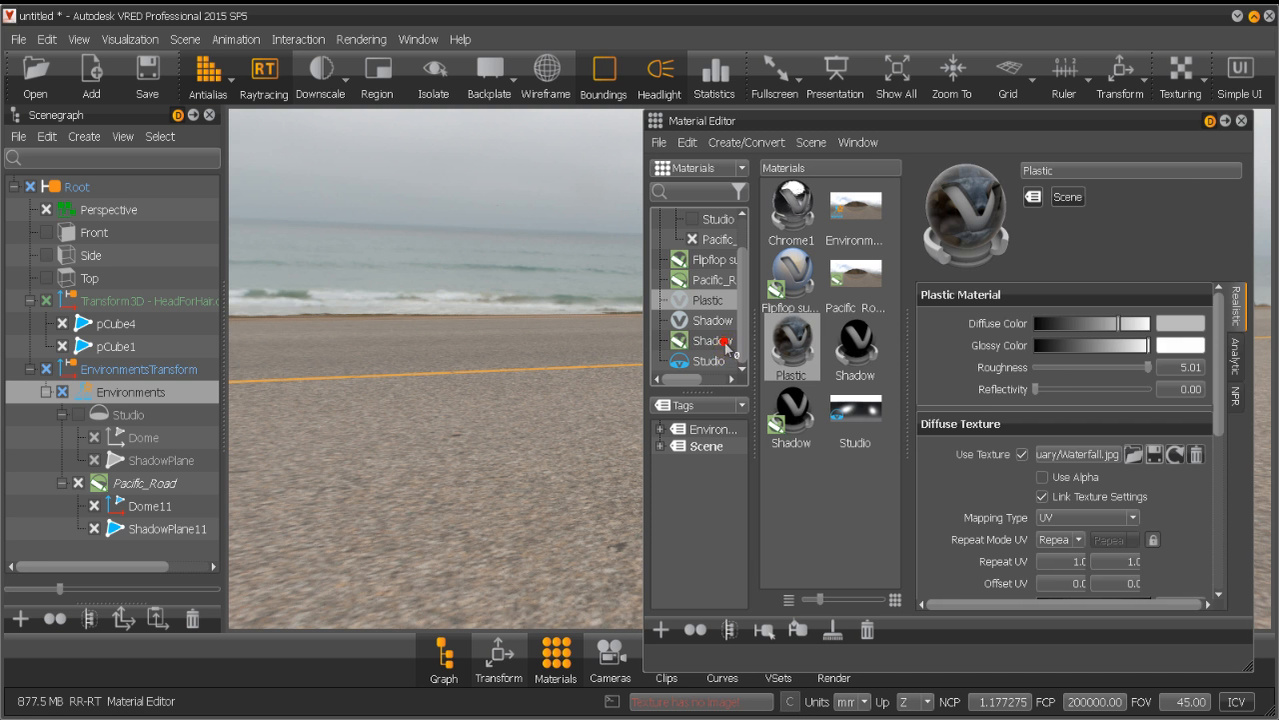
{"action": "left_click", "coordinate": [722, 342]}
{"action": "left_click", "coordinate": [958, 476]}
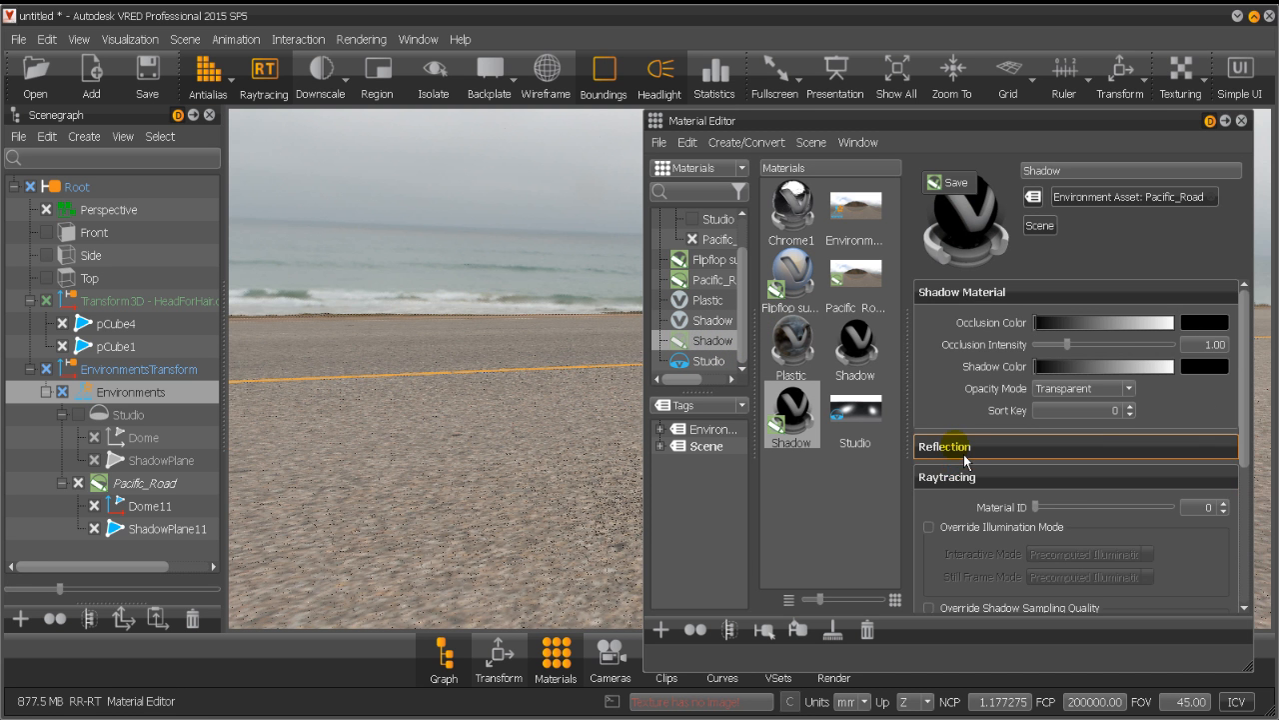
{"action": "left_click", "coordinate": [960, 447]}
{"action": "scroll", "coordinate": [964, 466], "scroll_direction": "down", "scroll_amount": 2}
{"action": "scroll", "coordinate": [964, 466], "scroll_direction": "up", "scroll_amount": 3}
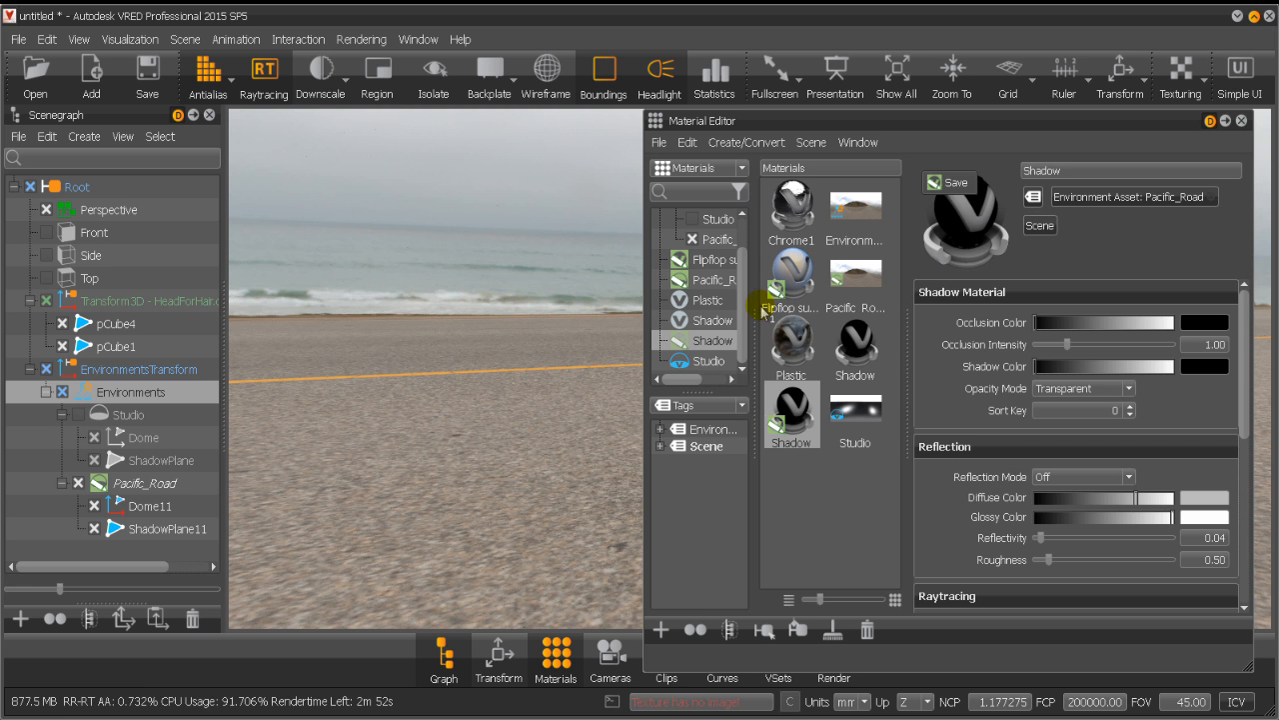
{"action": "left_click_drag", "start_coordinate": [842, 322], "coordinate": [752, 365]}
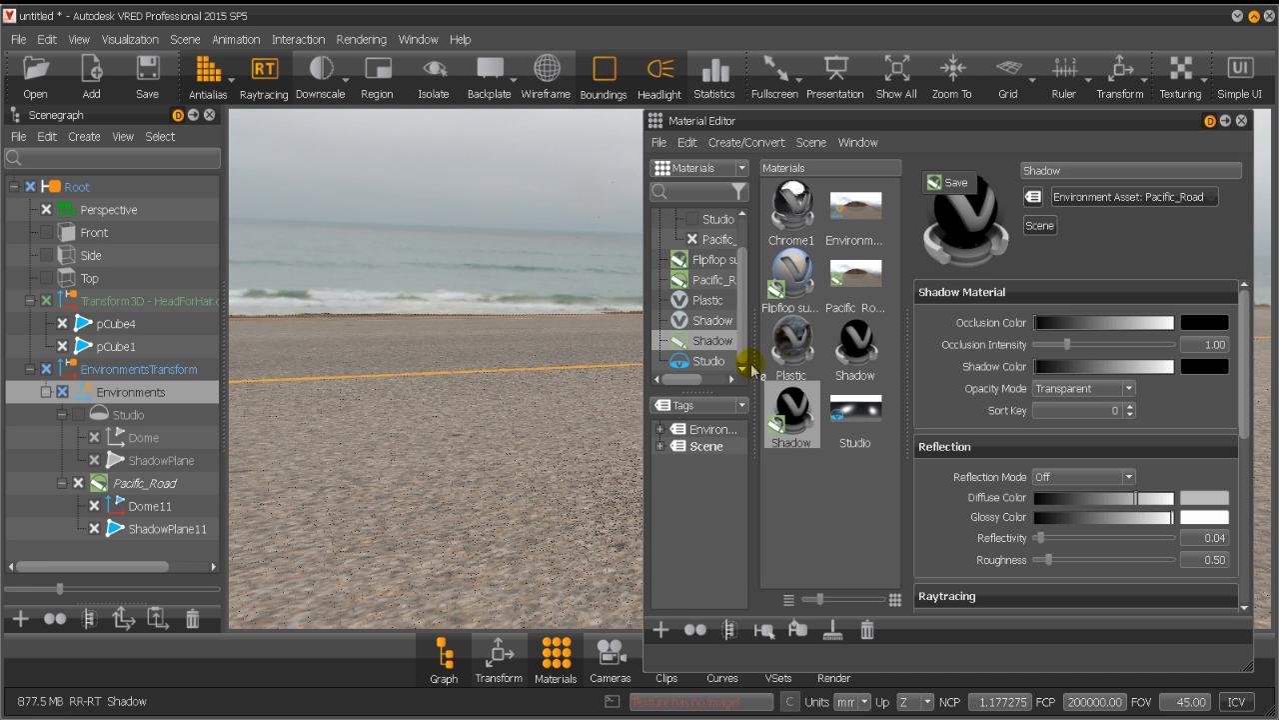
{"action": "scroll", "coordinate": [748, 340], "scroll_direction": "up", "scroll_amount": 2}
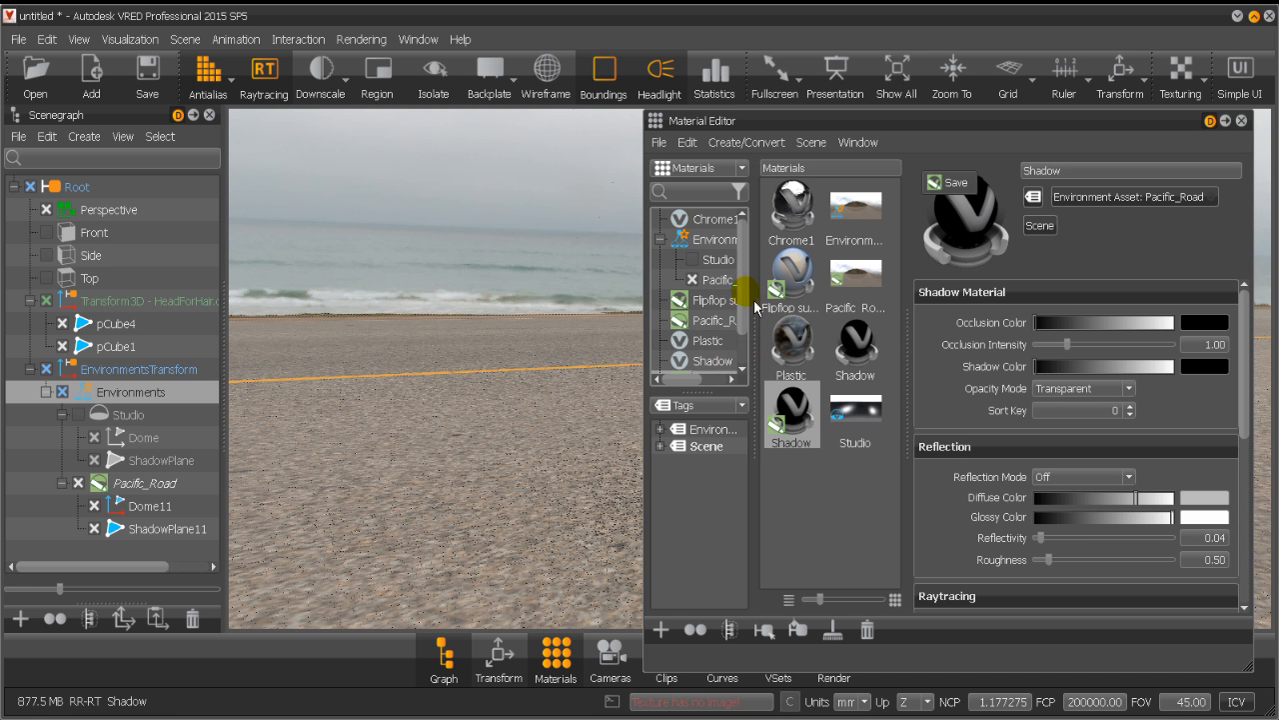
Hide the Pacific_Road environment dome by disabling Is Visible, leaving Shadow Plane Visible enabled.
{"action": "left_click", "coordinate": [718, 279]}
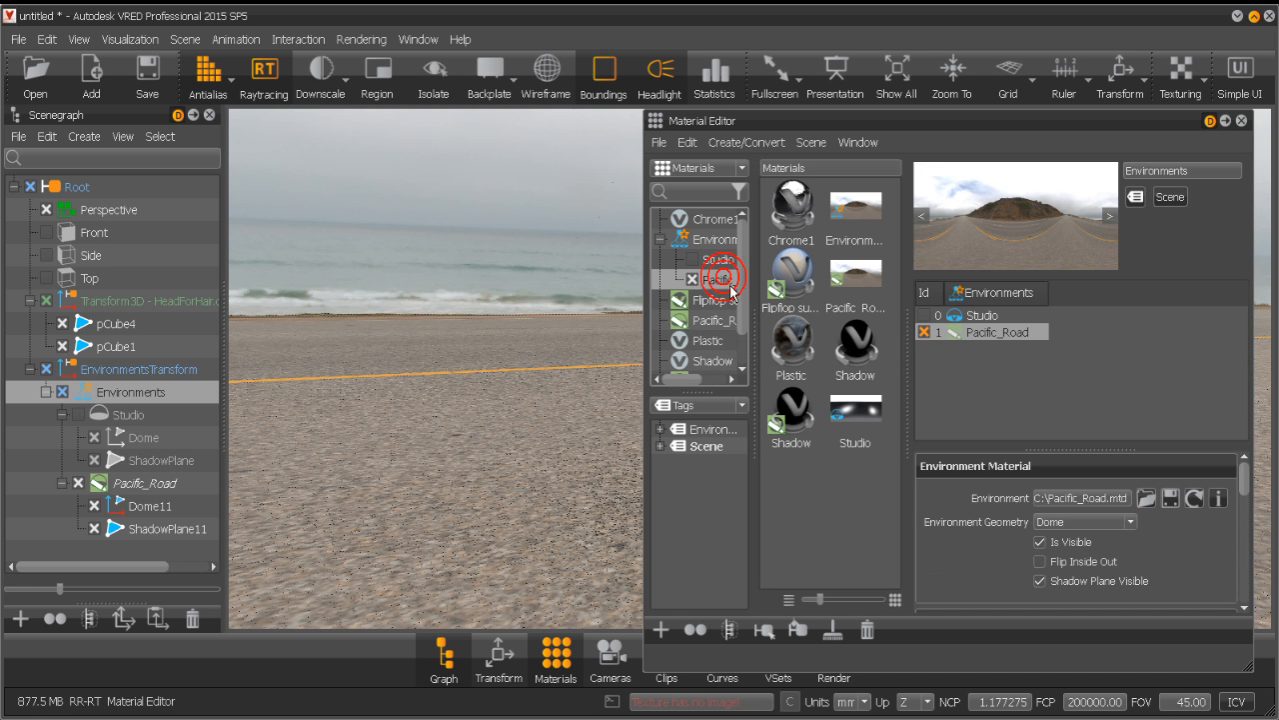
{"action": "left_click", "coordinate": [1066, 541]}
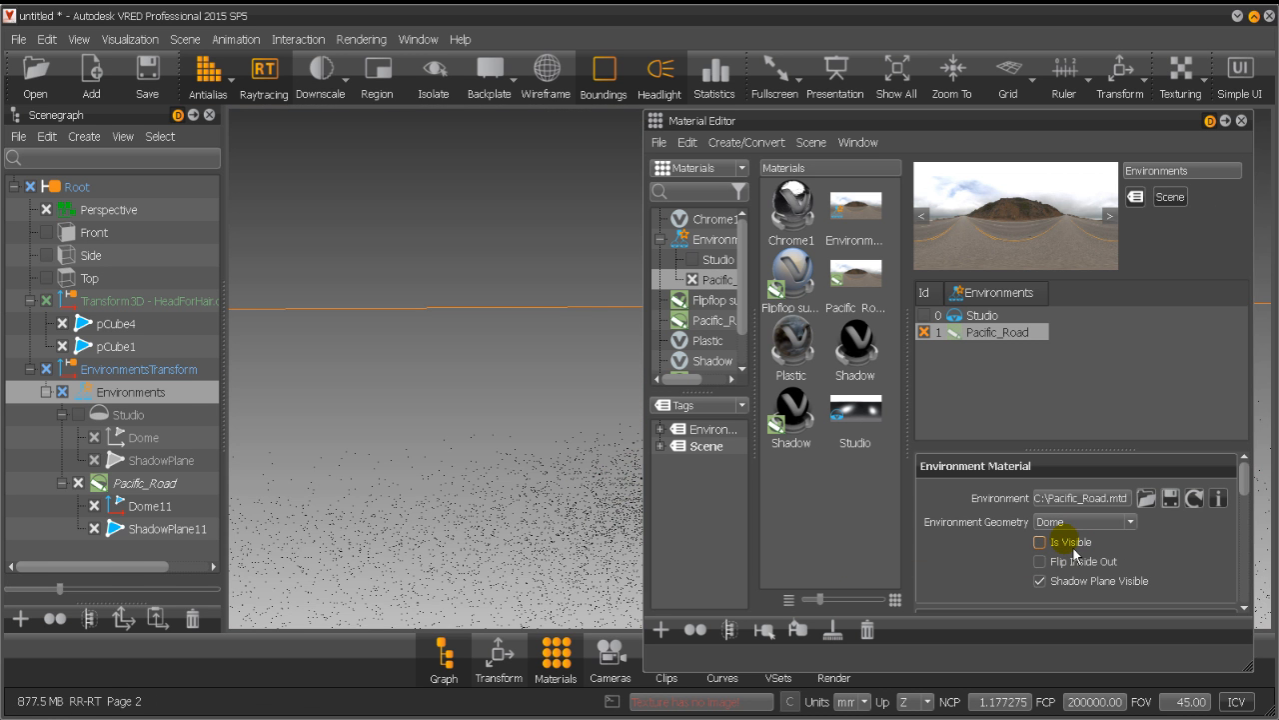
{"action": "left_click", "coordinate": [1071, 543]}
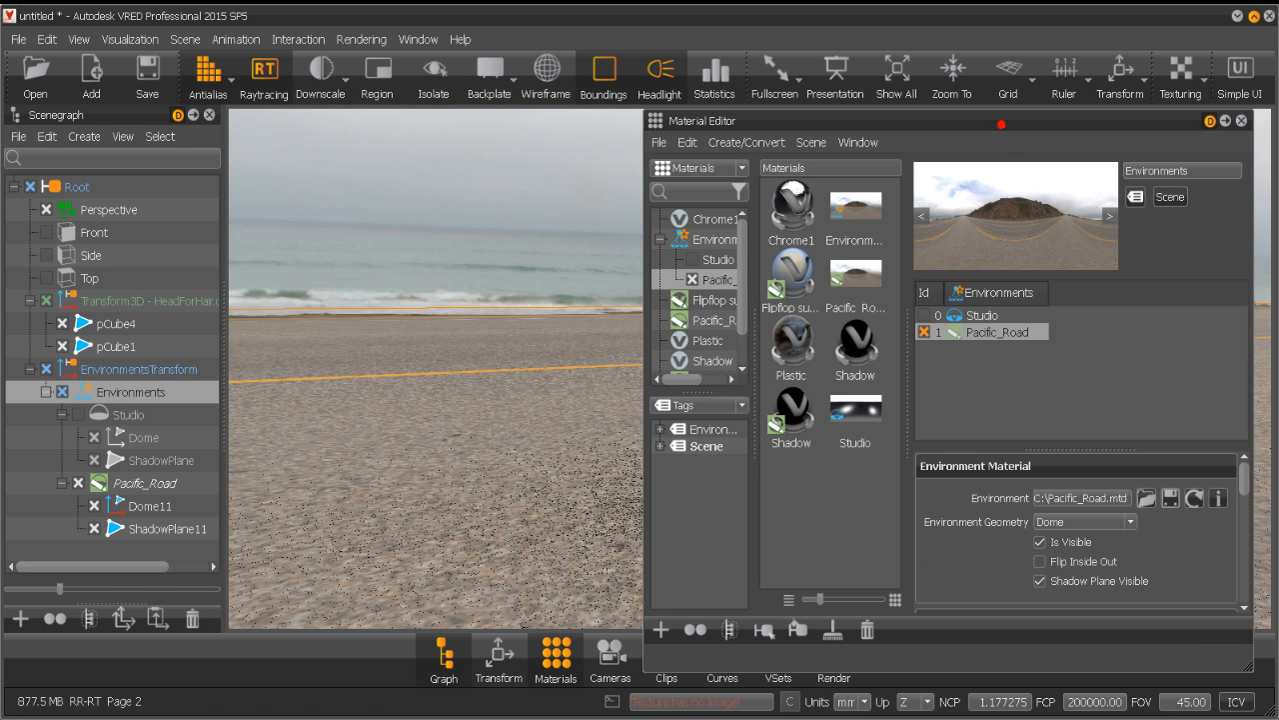
{"action": "left_click_drag", "start_coordinate": [1001, 124], "coordinate": [276, 122]}
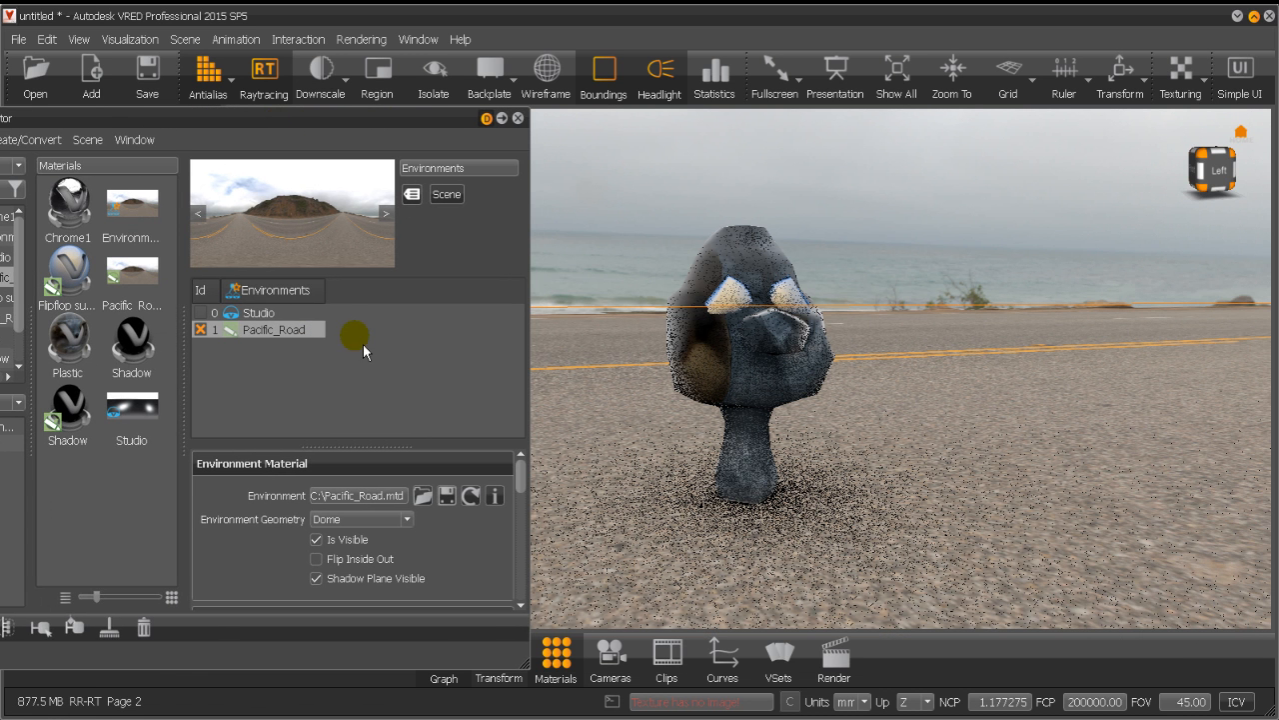
{"action": "left_click", "coordinate": [332, 540]}
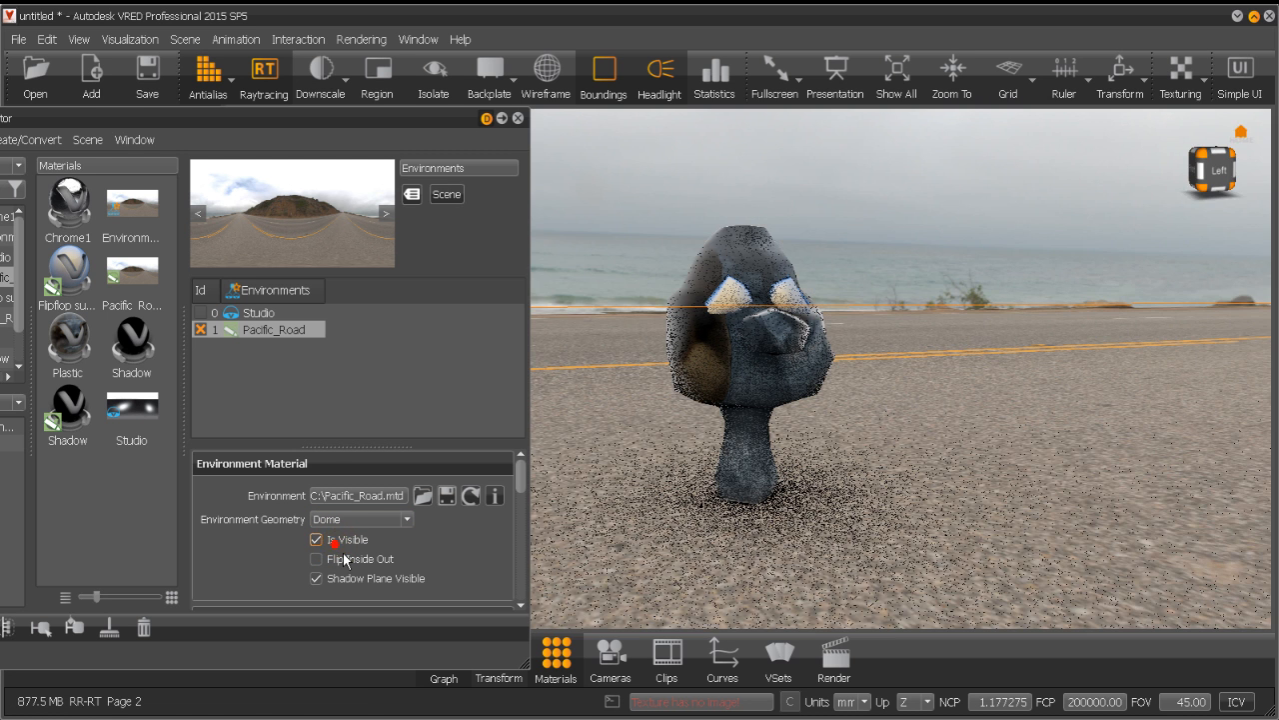
{"action": "left_click", "coordinate": [332, 540]}
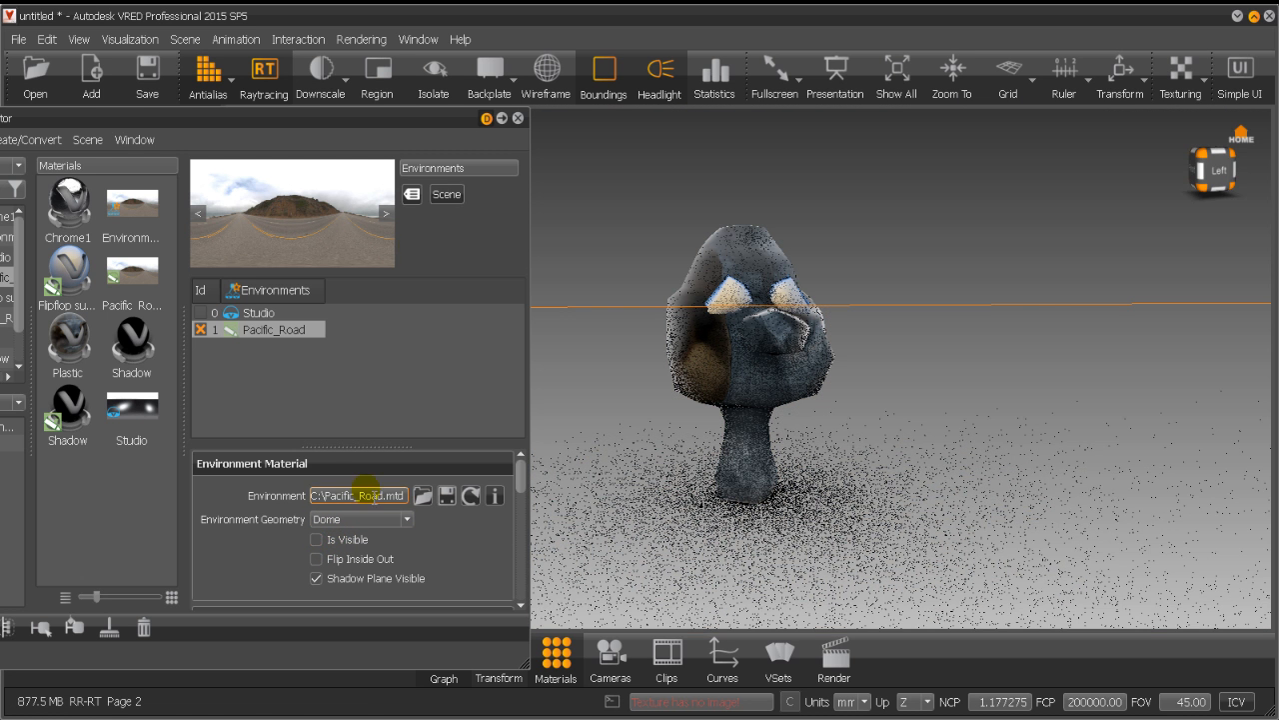
{"action": "left_click", "coordinate": [373, 579]}
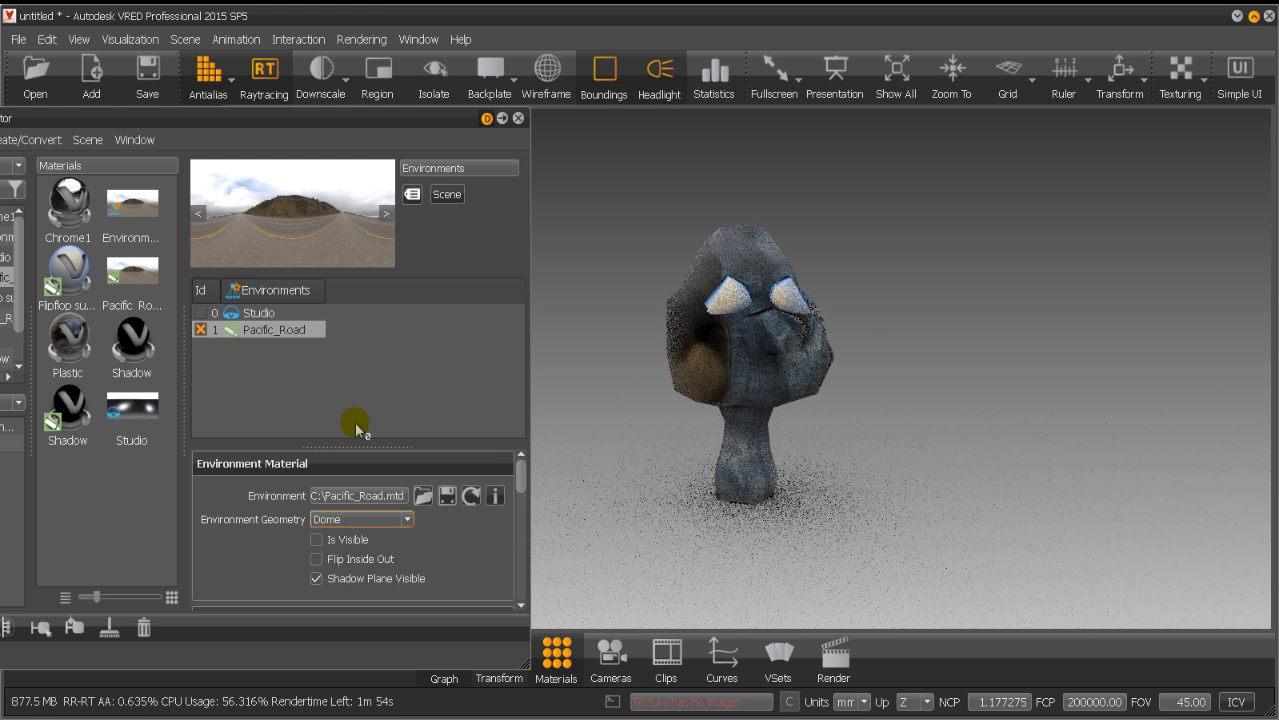
Set the Pacific_Road Shadow material's reflection mode to Diffuse + Glossy, keeping its opacity mode Transparent.
{"action": "left_click_drag", "start_coordinate": [358, 127], "coordinate": [1090, 147]}
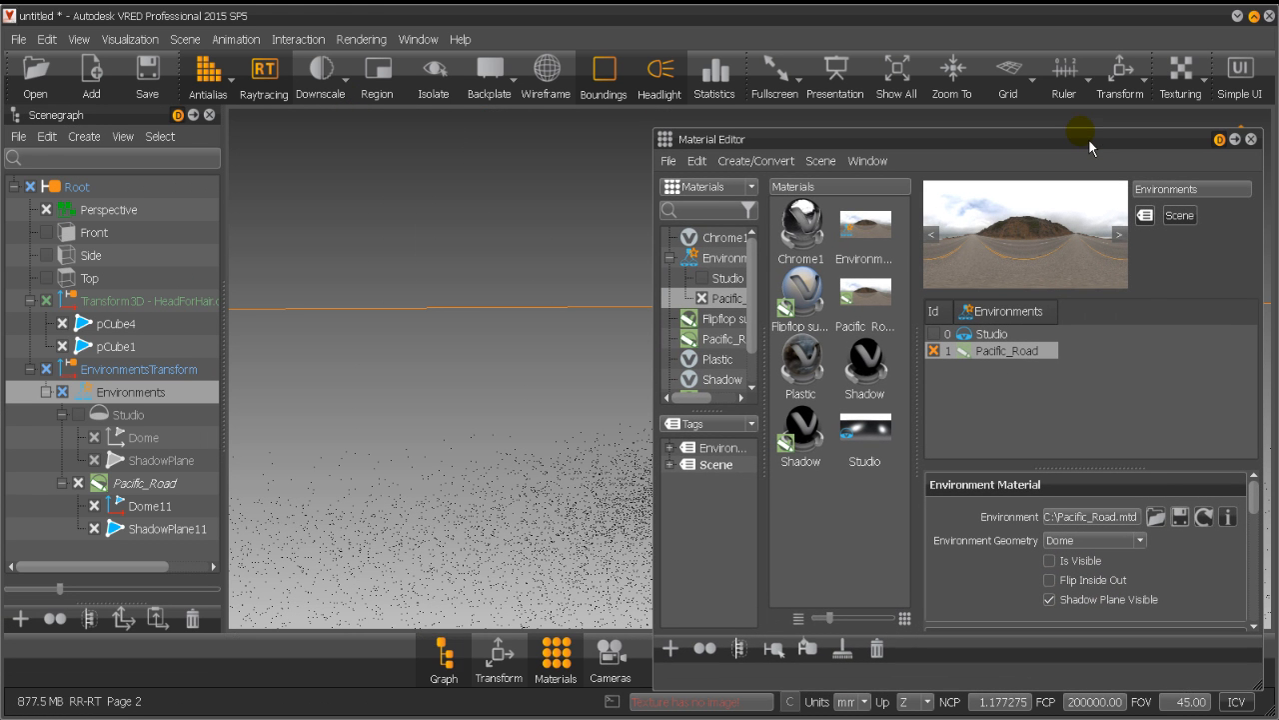
{"action": "left_click", "coordinate": [711, 257]}
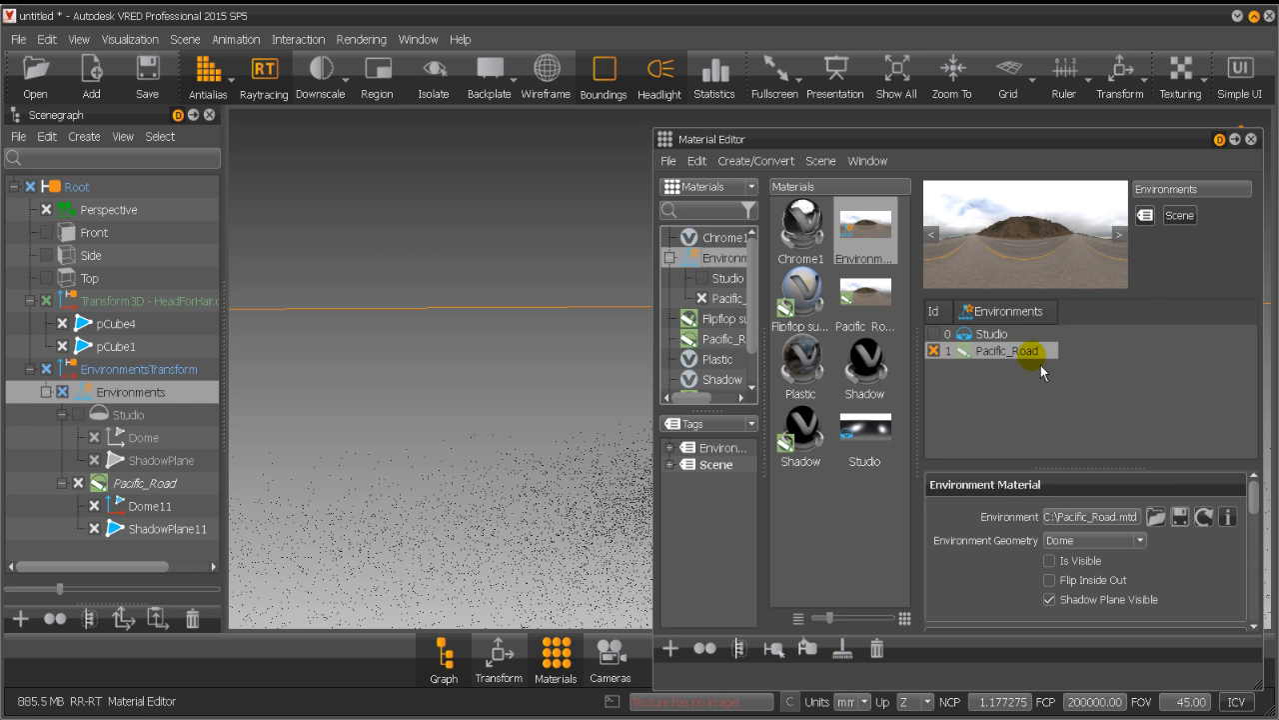
{"action": "left_click", "coordinate": [746, 378]}
{"action": "scroll", "coordinate": [709, 369], "scroll_direction": "down", "scroll_amount": 2}
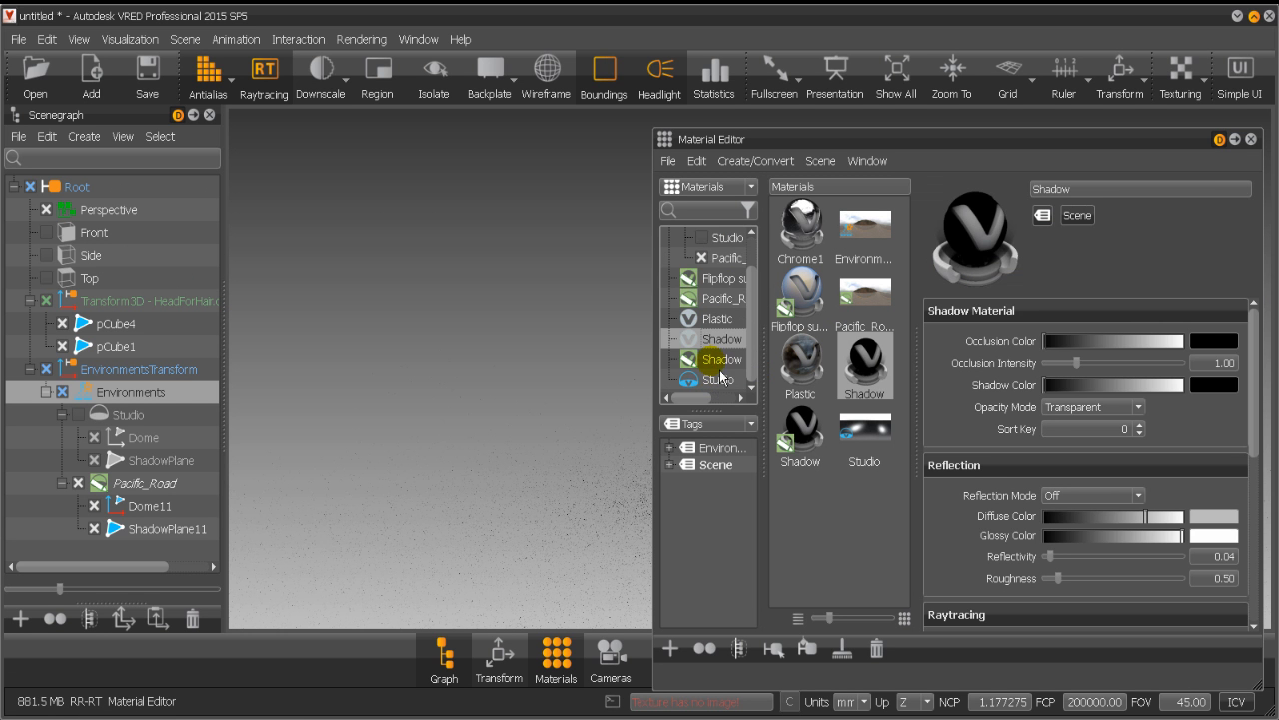
{"action": "left_click", "coordinate": [722, 360]}
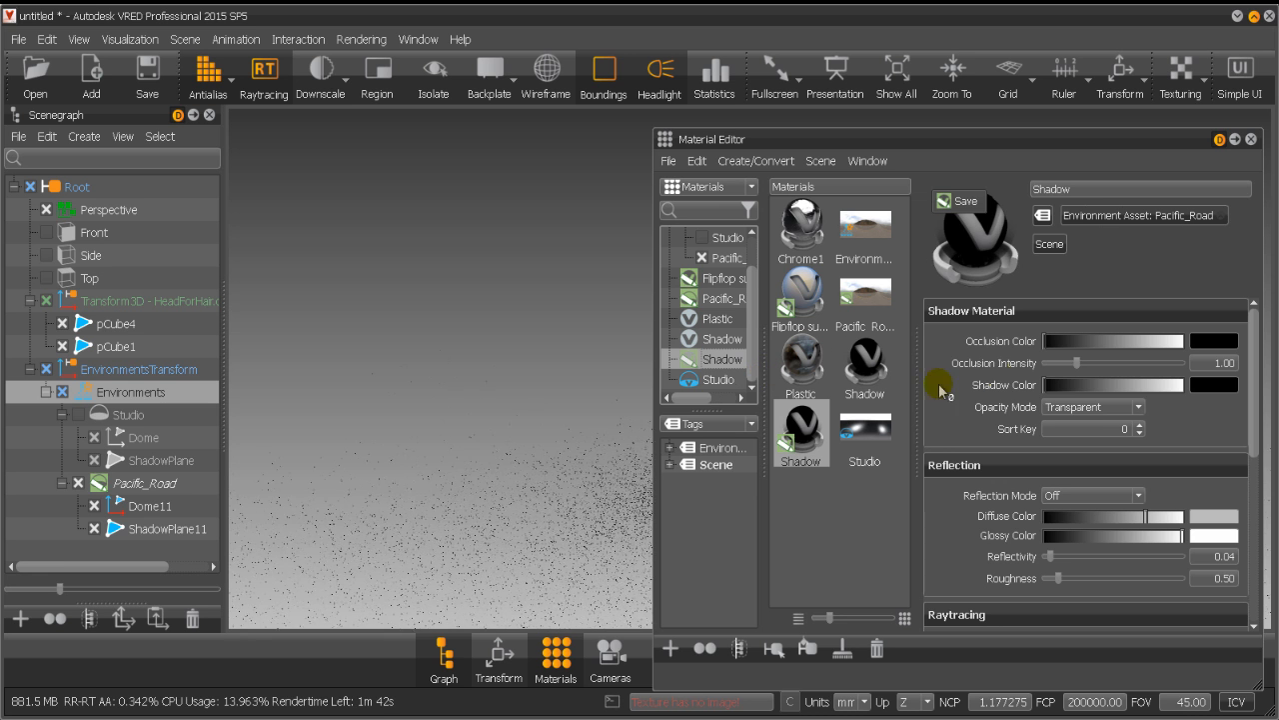
{"action": "left_click", "coordinate": [1101, 409]}
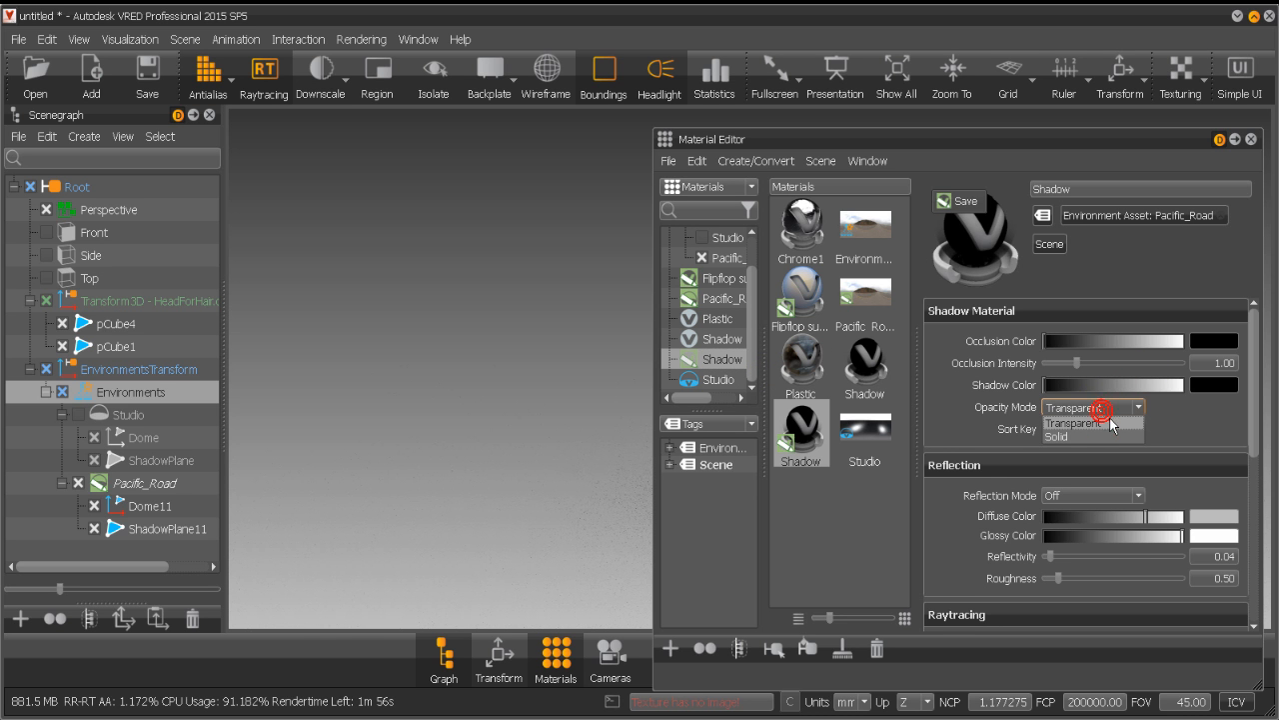
{"action": "left_click", "coordinate": [1093, 424]}
{"action": "left_click_drag", "start_coordinate": [1259, 397], "coordinate": [1259, 448]}
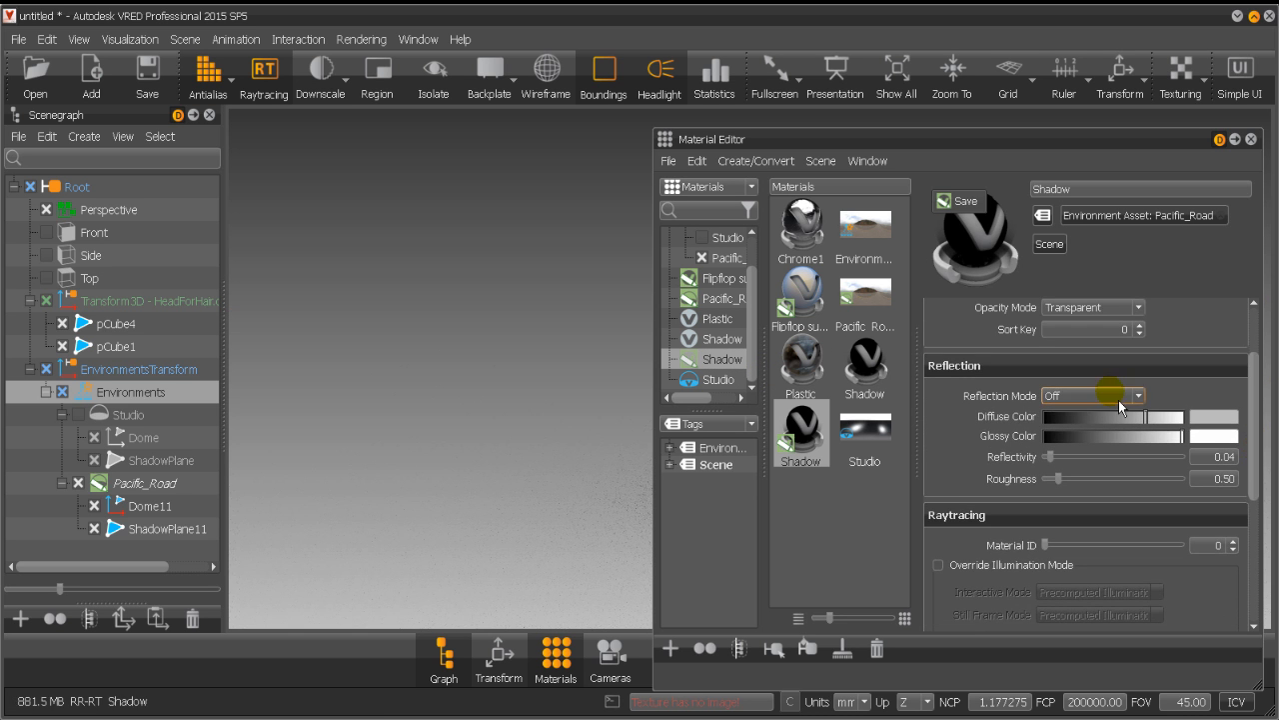
{"action": "left_click", "coordinate": [1110, 393]}
{"action": "left_click", "coordinate": [1089, 453]}
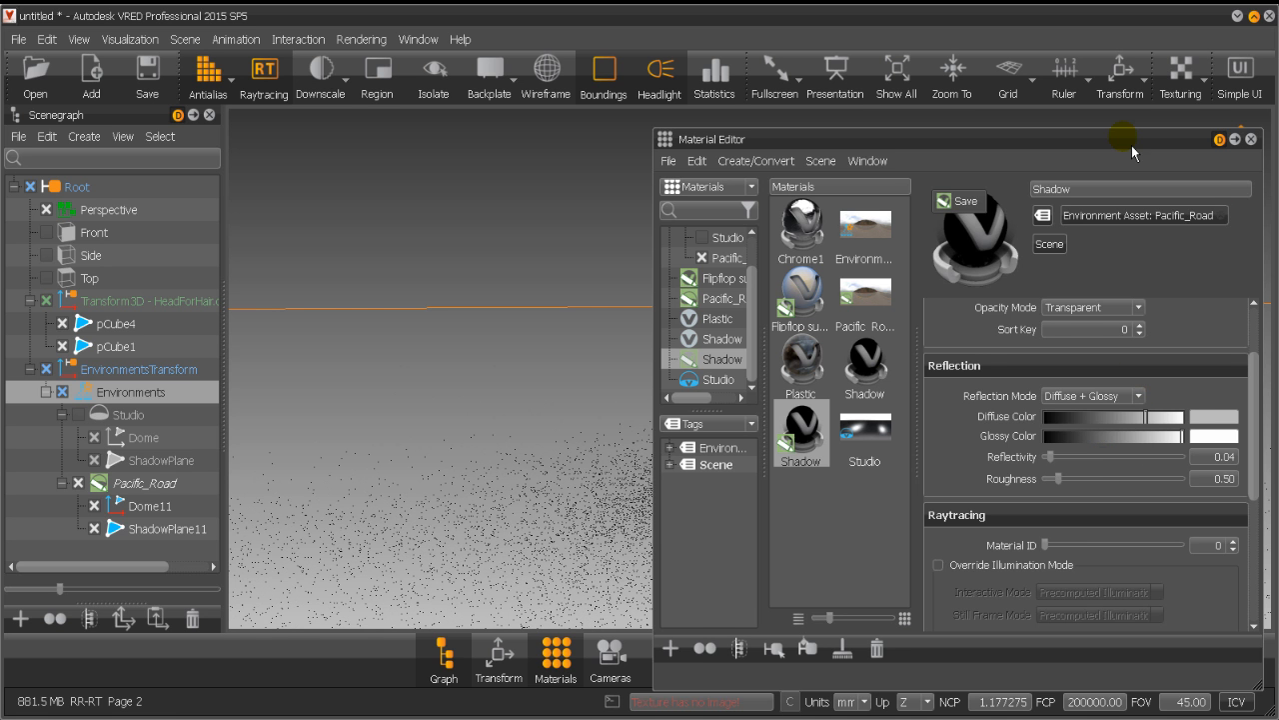
Set the Pacific_Road Shadow material's reflectivity to about 0.802 and its roughness to 0.01, and close the Material Editor.
{"action": "left_click_drag", "start_coordinate": [1123, 138], "coordinate": [466, 68]}
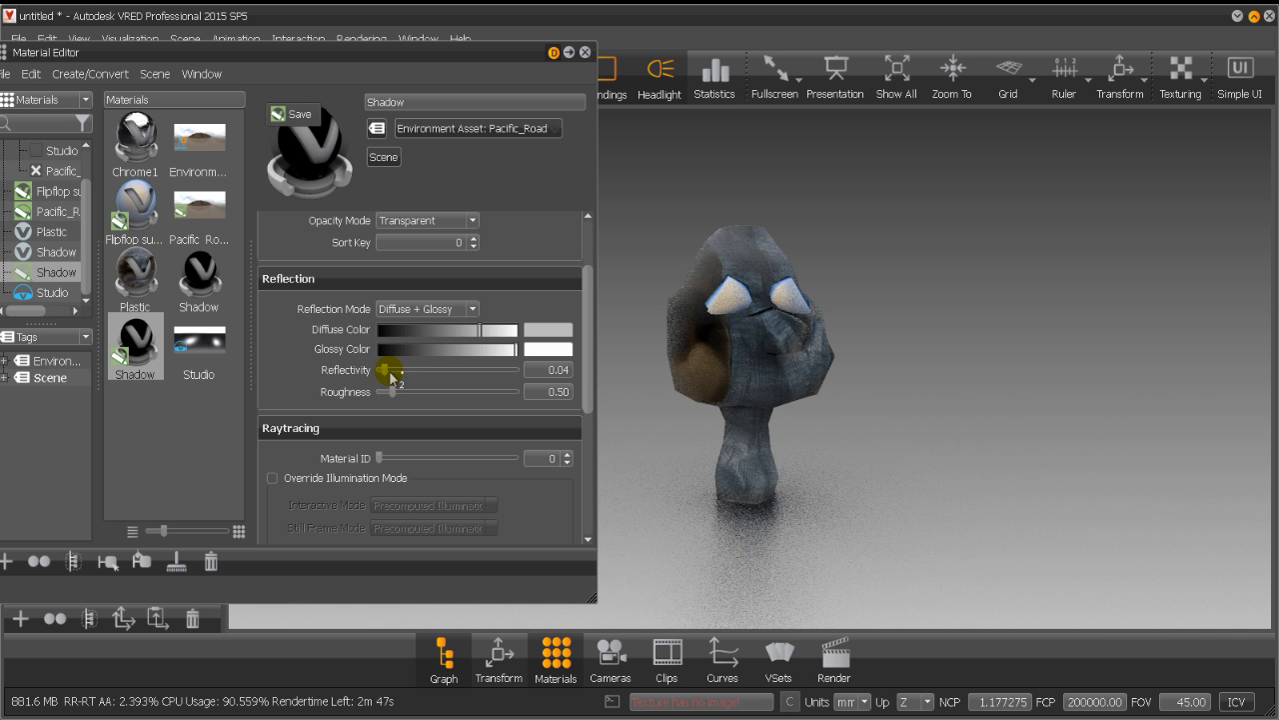
{"action": "left_click_drag", "start_coordinate": [387, 374], "coordinate": [499, 387]}
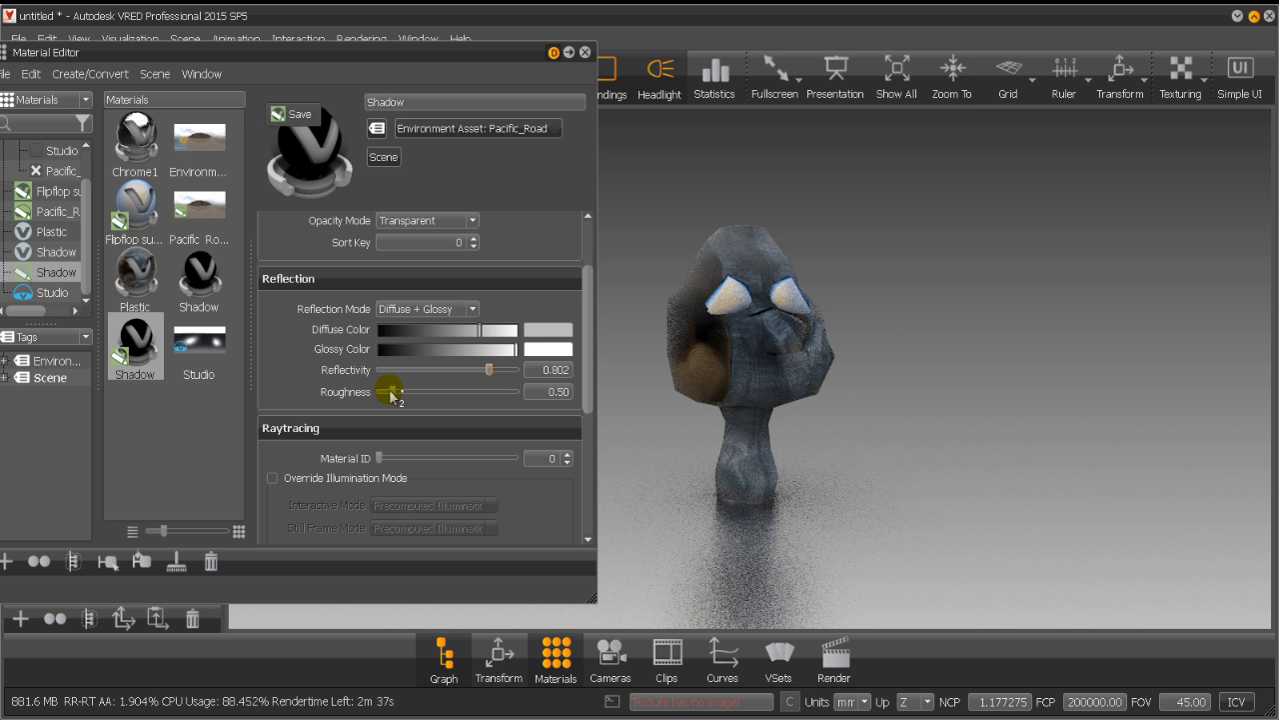
{"action": "left_click_drag", "start_coordinate": [393, 392], "coordinate": [367, 399]}
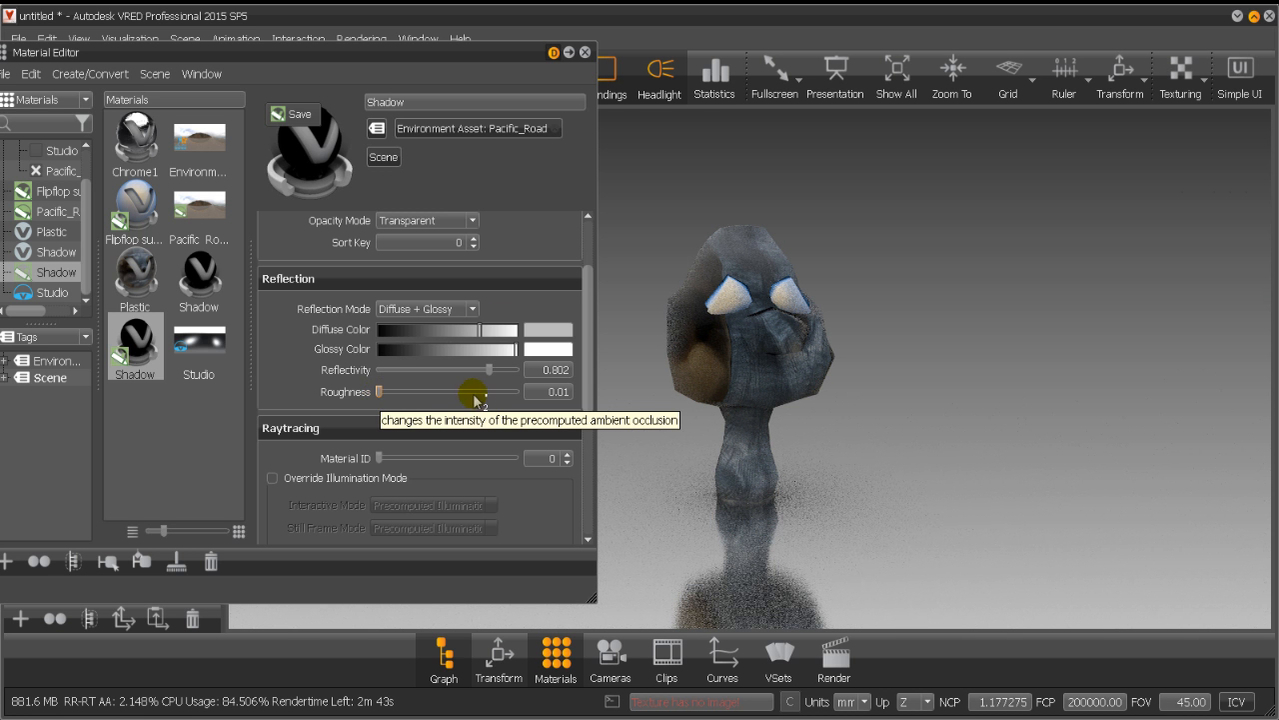
{"action": "left_click", "coordinate": [586, 52]}
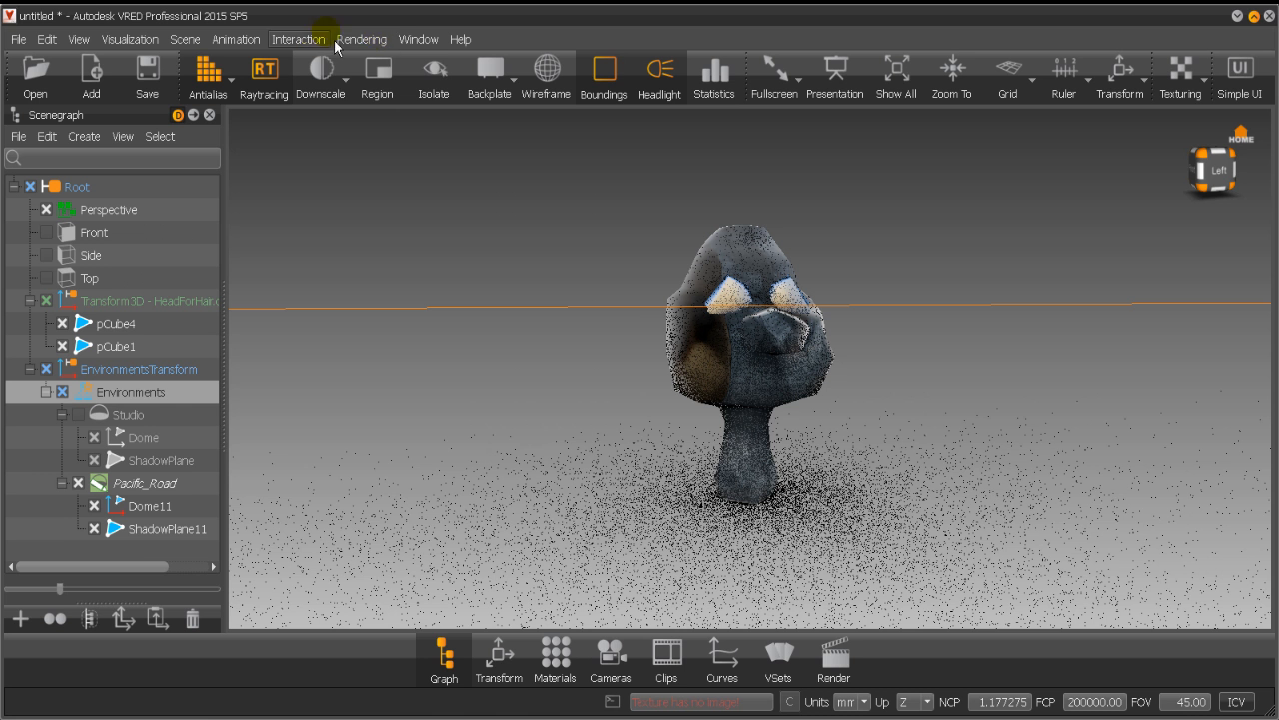
Render the scene from the render settings and save the output to the Desktop as TestRender.exr.
{"action": "left_click", "coordinate": [361, 39]}
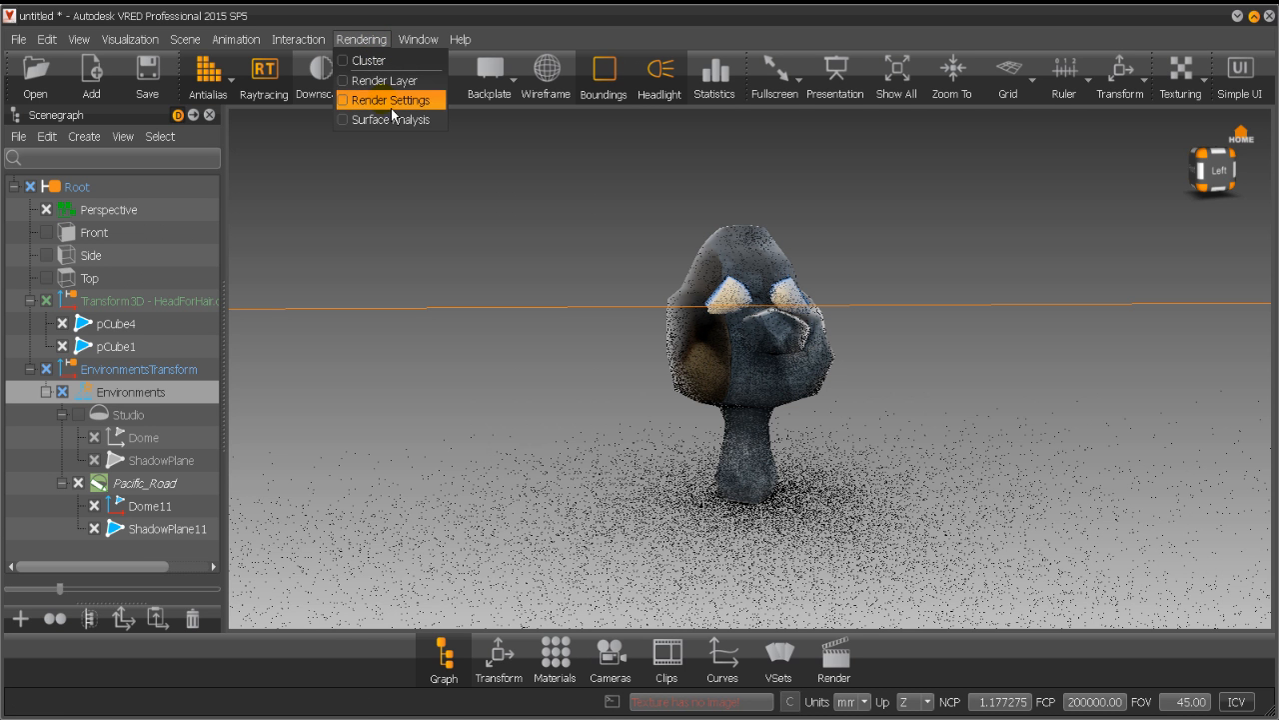
{"action": "left_click", "coordinate": [391, 99]}
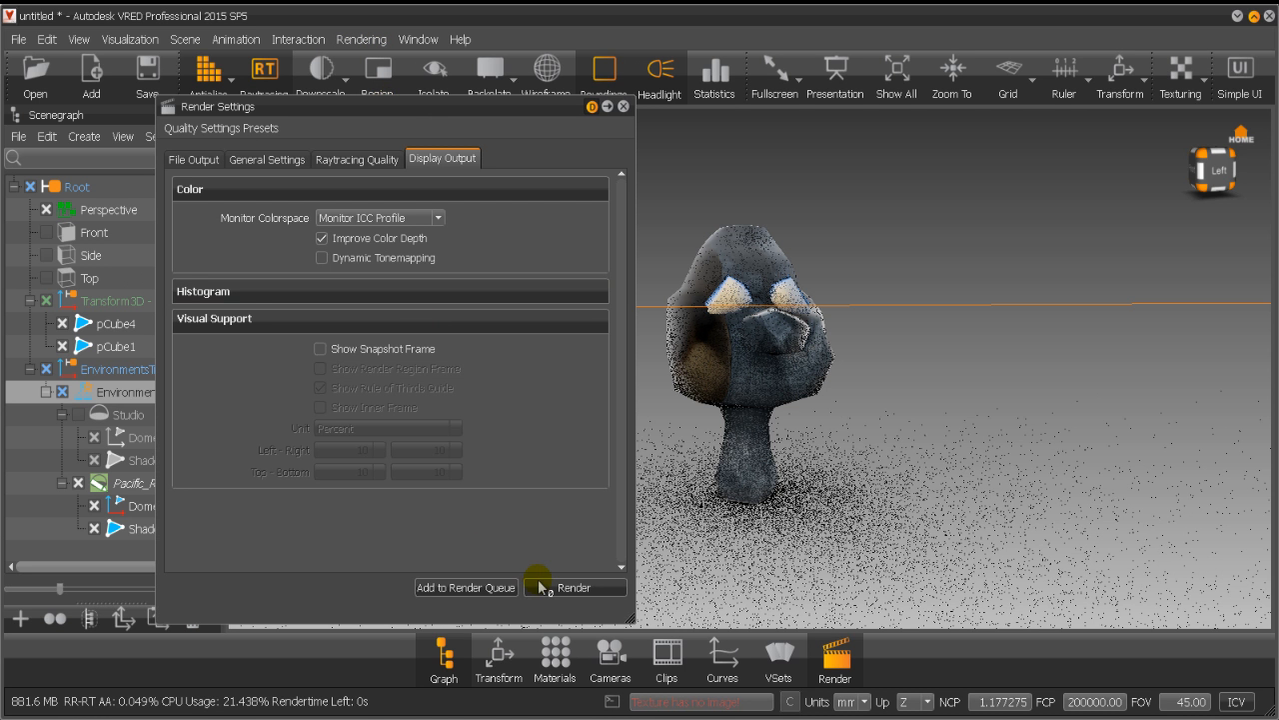
{"action": "left_click", "coordinate": [553, 590]}
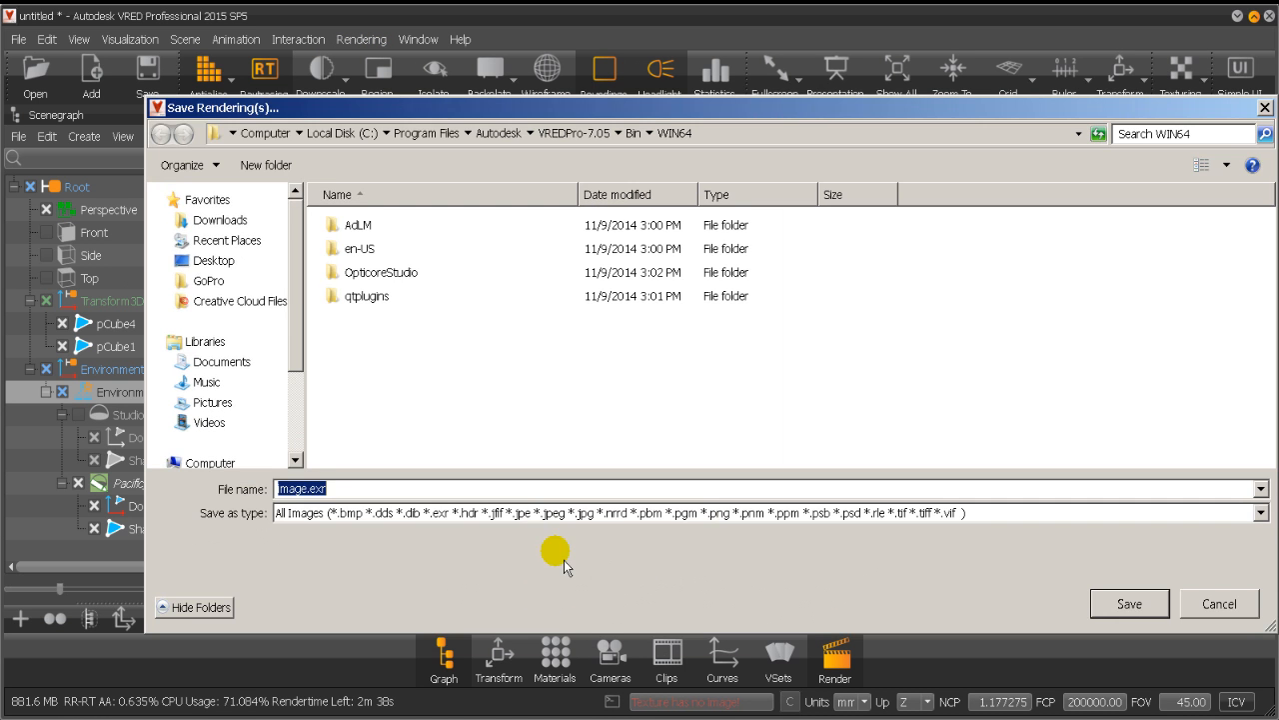
{"action": "left_click", "coordinate": [217, 260]}
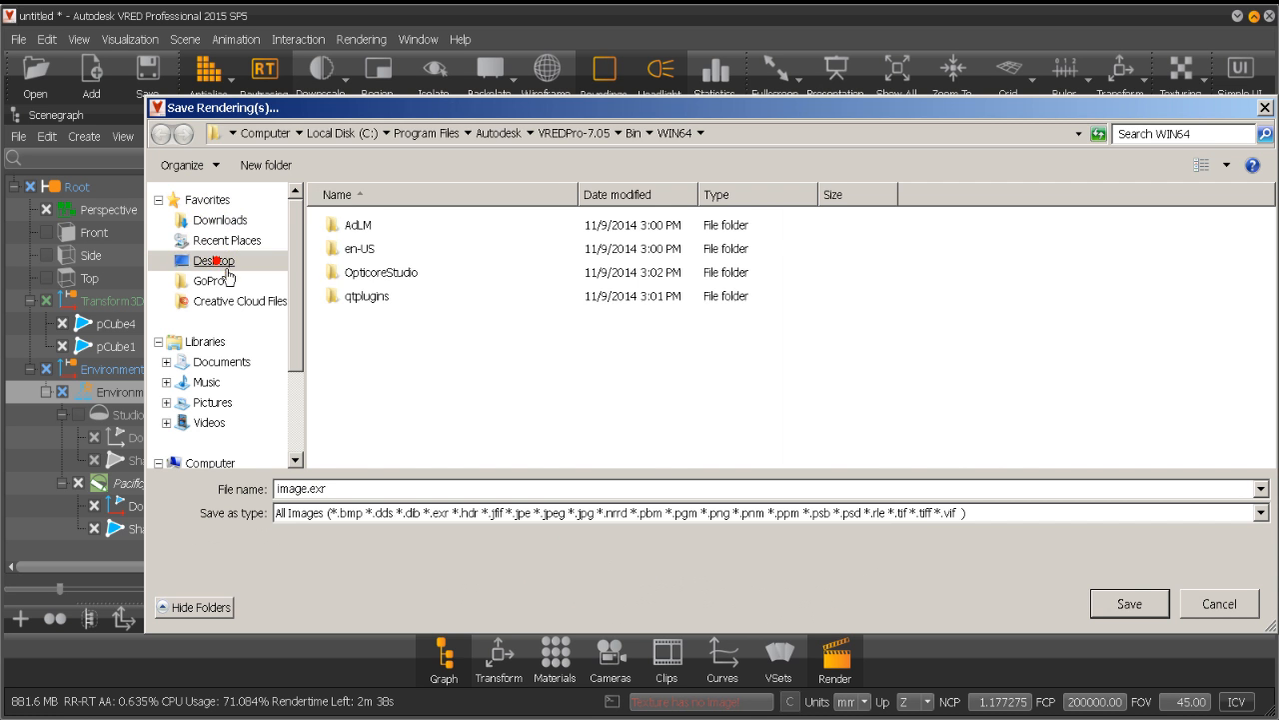
{"action": "double_click", "coordinate": [369, 489]}
{"action": "type", "text": "TestRender.ex"}
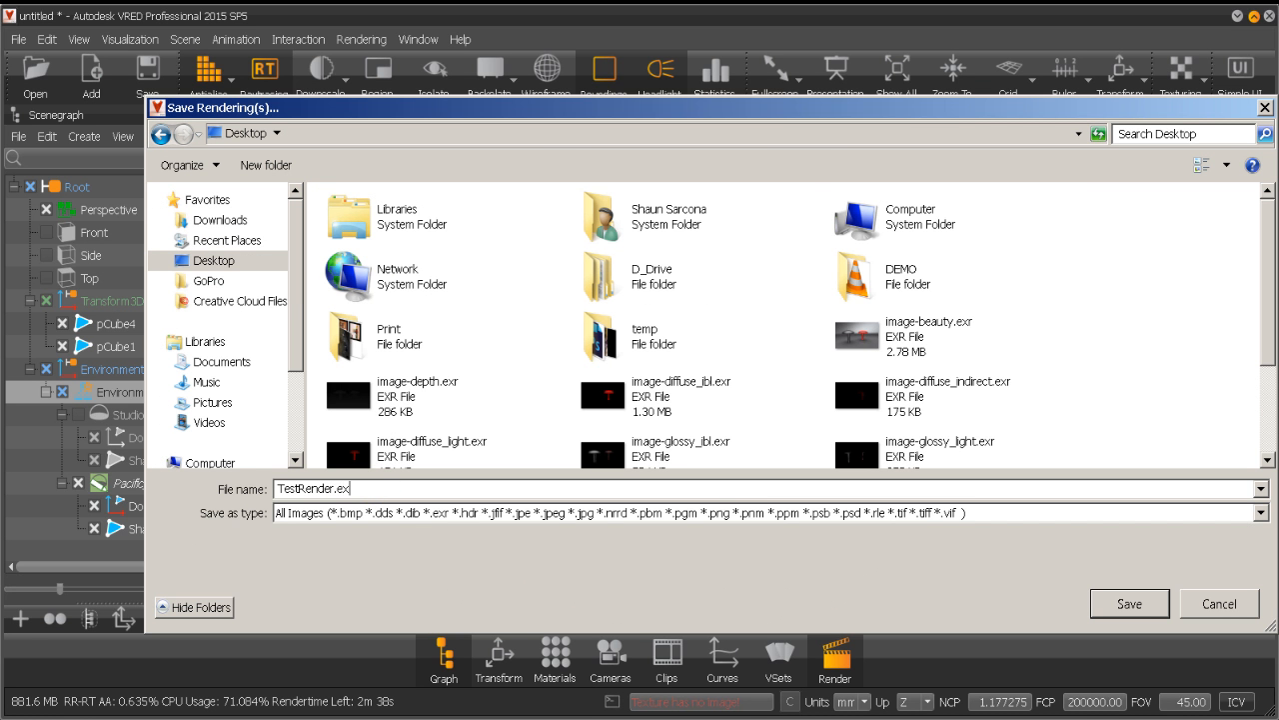
{"action": "type", "text": "r"}
{"action": "key", "text": "Return"}
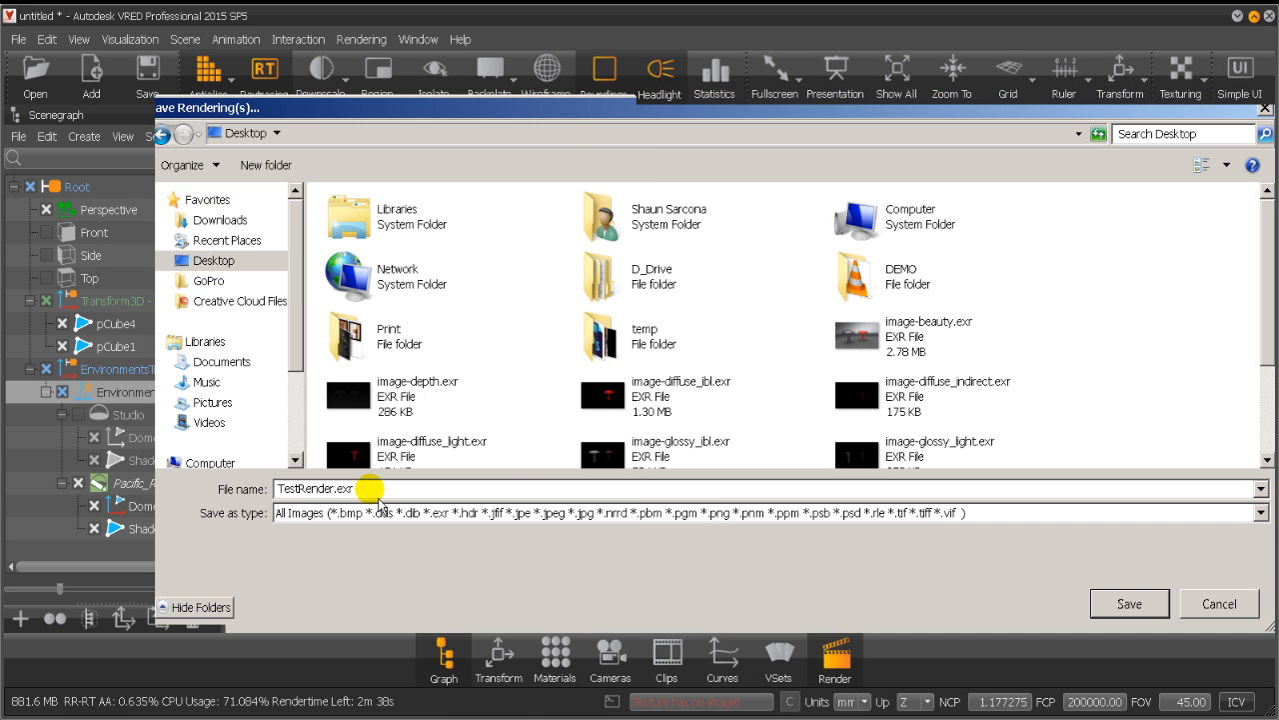
{"action": "left_click", "coordinate": [594, 588]}
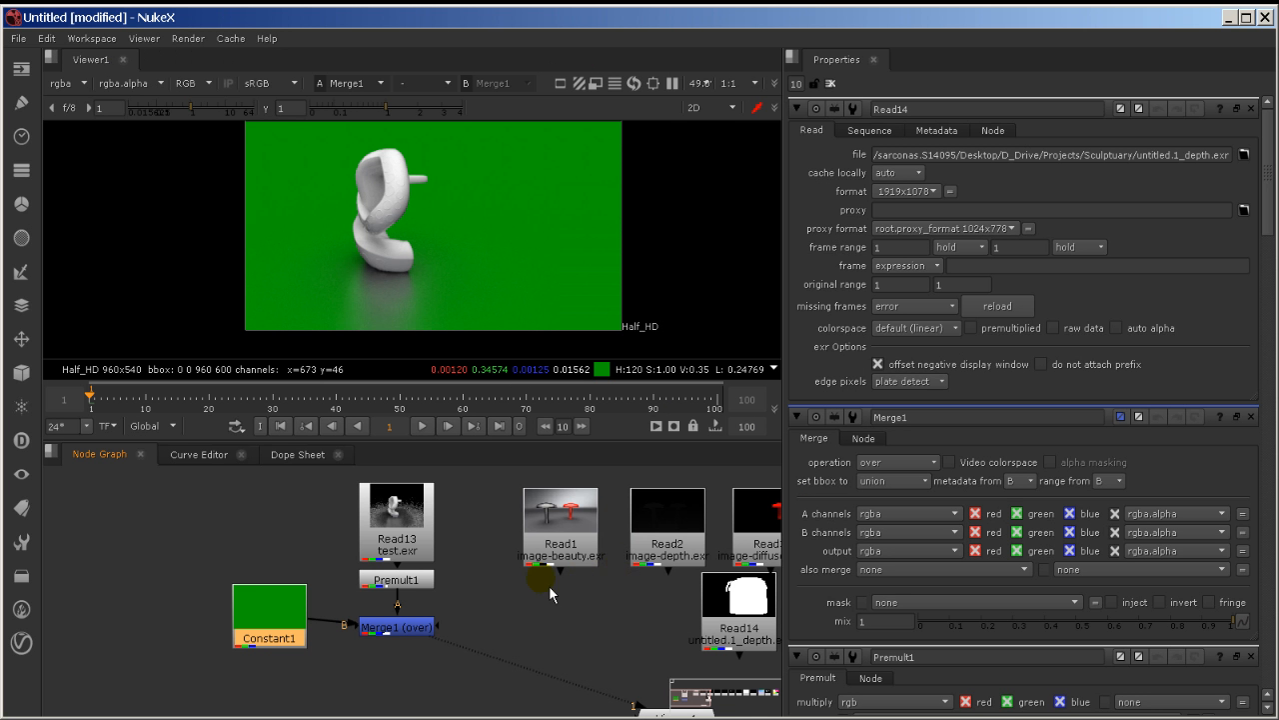
In NukeX, show the Read14 depth pass untitled.1_depth.exr in the viewer.
{"action": "middle_click_drag", "start_coordinate": [555, 586], "coordinate": [374, 613]}
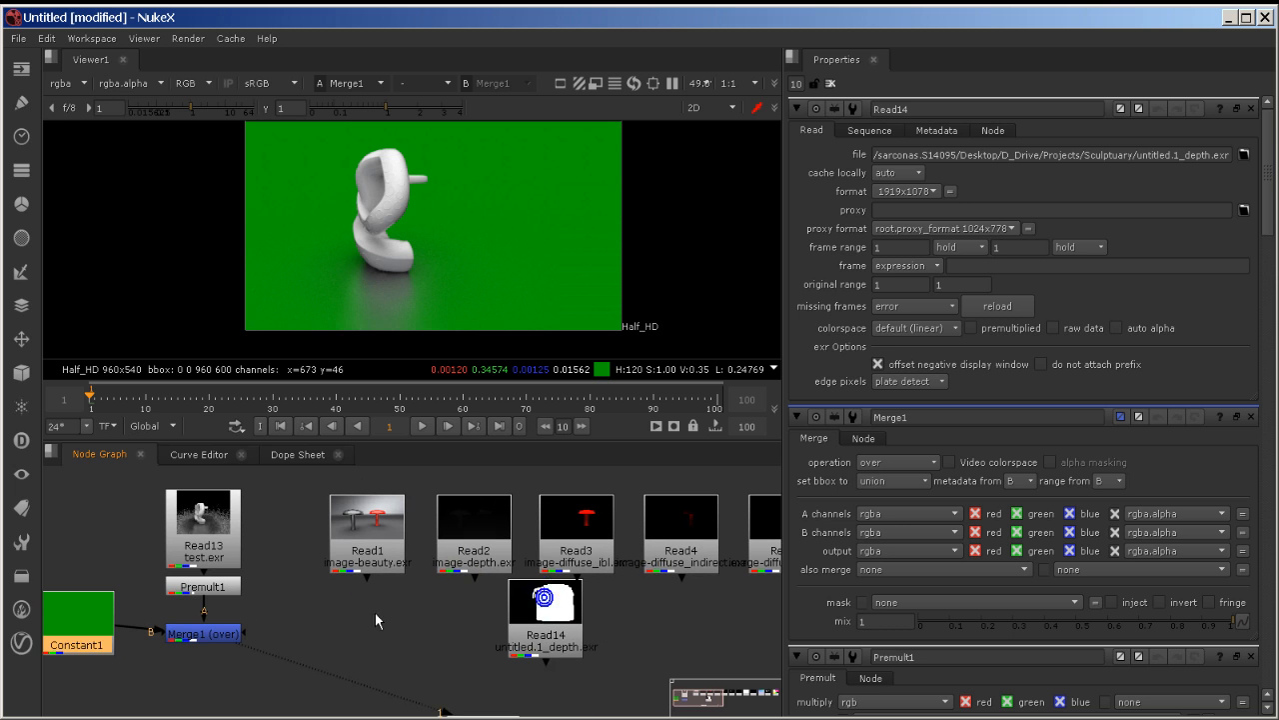
{"action": "left_click", "coordinate": [543, 614]}
{"action": "key", "text": "1"}
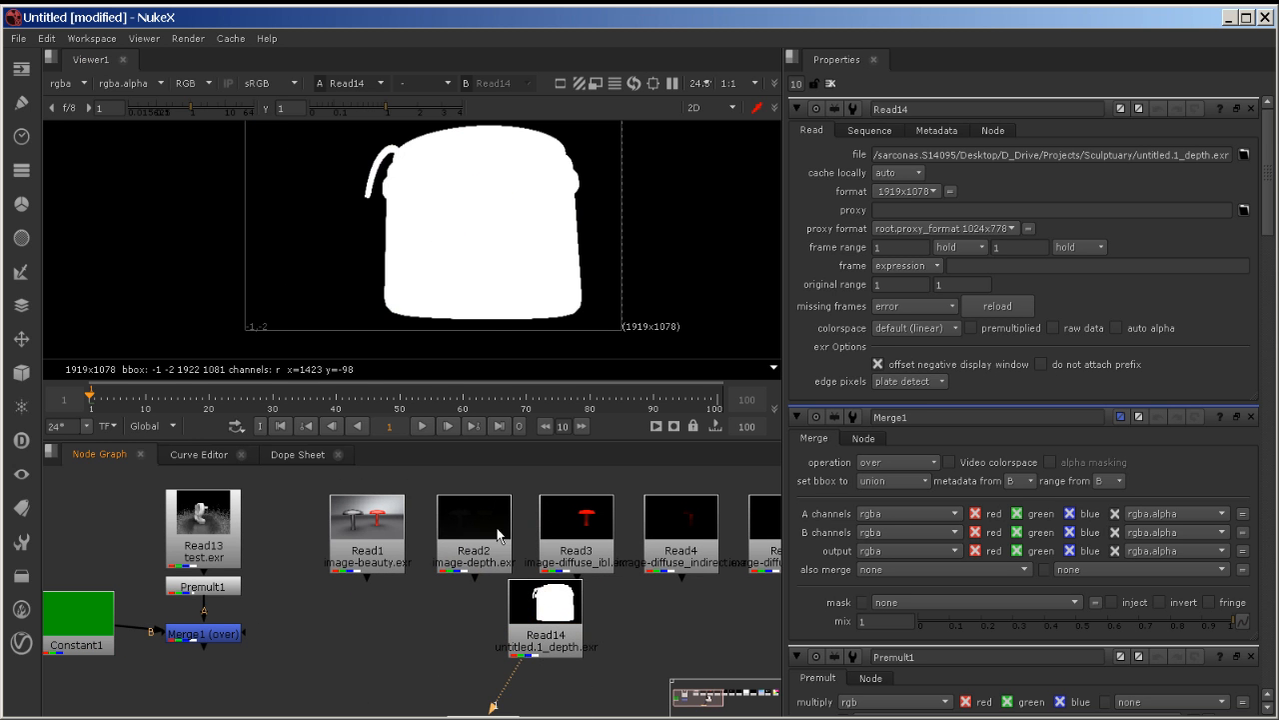
Show the mushroom passes from Read1 beauty through Read7 glossy light one after another in the viewer.
{"action": "left_click", "coordinate": [389, 521]}
{"action": "key", "text": "1"}
{"action": "left_click", "coordinate": [492, 530]}
{"action": "key", "text": "1"}
{"action": "left_click", "coordinate": [566, 530]}
{"action": "middle_click_drag", "start_coordinate": [659, 578], "coordinate": [366, 590]}
{"action": "key", "text": "1"}
{"action": "left_click", "coordinate": [380, 549]}
{"action": "left_click", "coordinate": [478, 568]}
{"action": "key", "text": "1"}
{"action": "left_click", "coordinate": [596, 551]}
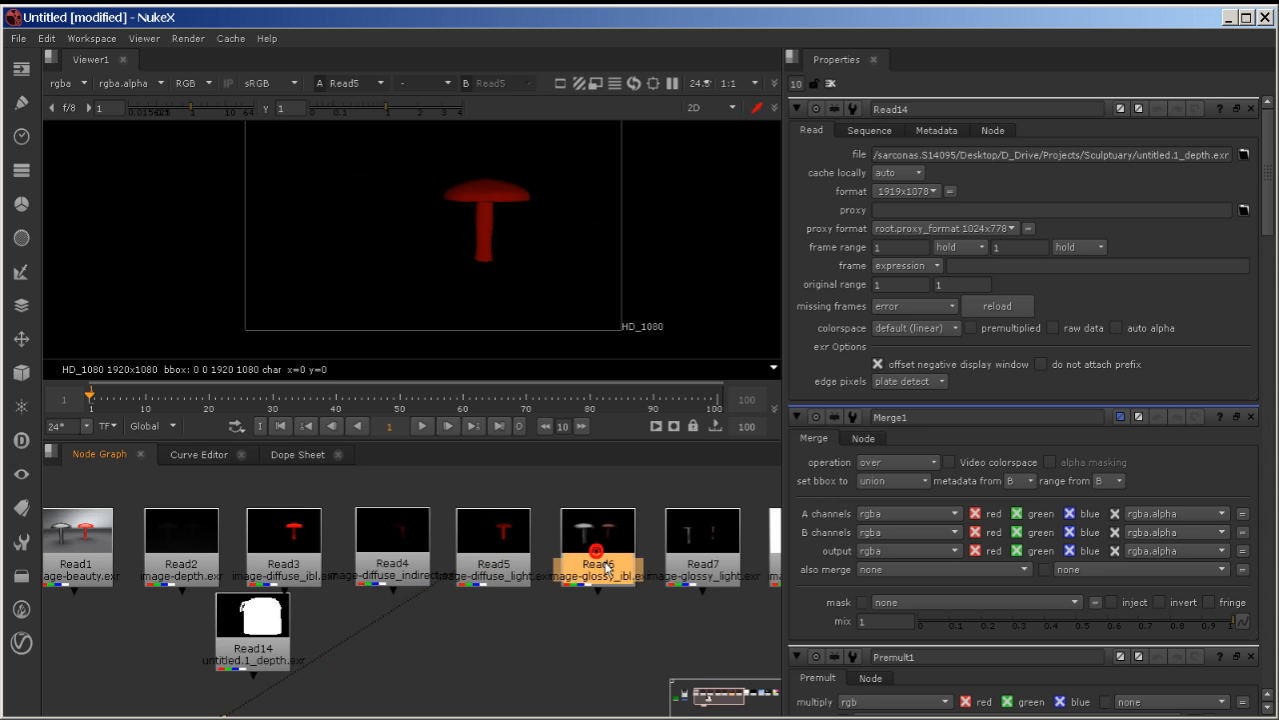
{"action": "key", "text": "1"}
{"action": "left_click", "coordinate": [668, 551]}
{"action": "key", "text": "1"}
View the Read8 mask pass, and return the viewer to the Read1 beauty pass.
{"action": "middle_click_drag", "start_coordinate": [482, 600], "coordinate": [226, 620]}
{"action": "left_click", "coordinate": [532, 572]}
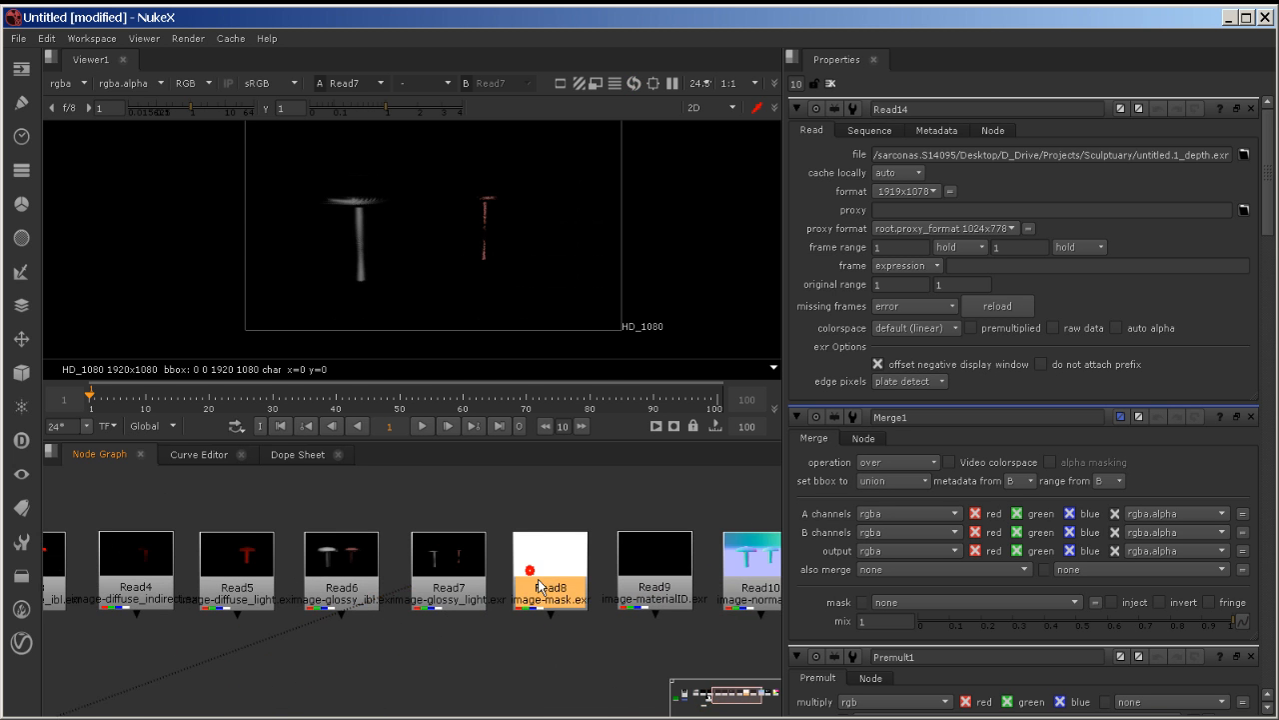
{"action": "key", "text": "1"}
{"action": "middle_click_drag", "start_coordinate": [345, 605], "coordinate": [589, 573]}
{"action": "middle_click_drag", "start_coordinate": [350, 567], "coordinate": [359, 577]}
{"action": "middle_click_drag", "start_coordinate": [79, 570], "coordinate": [440, 562]}
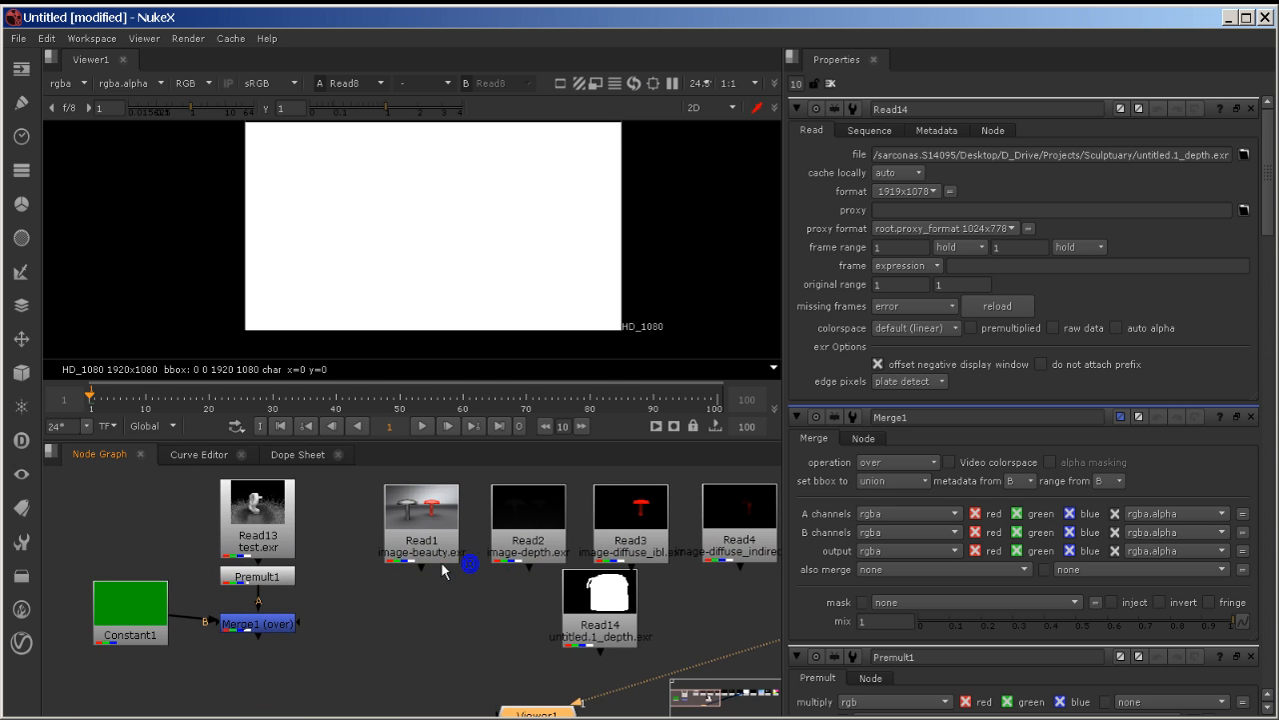
{"action": "left_click", "coordinate": [441, 556]}
{"action": "key", "text": "1"}
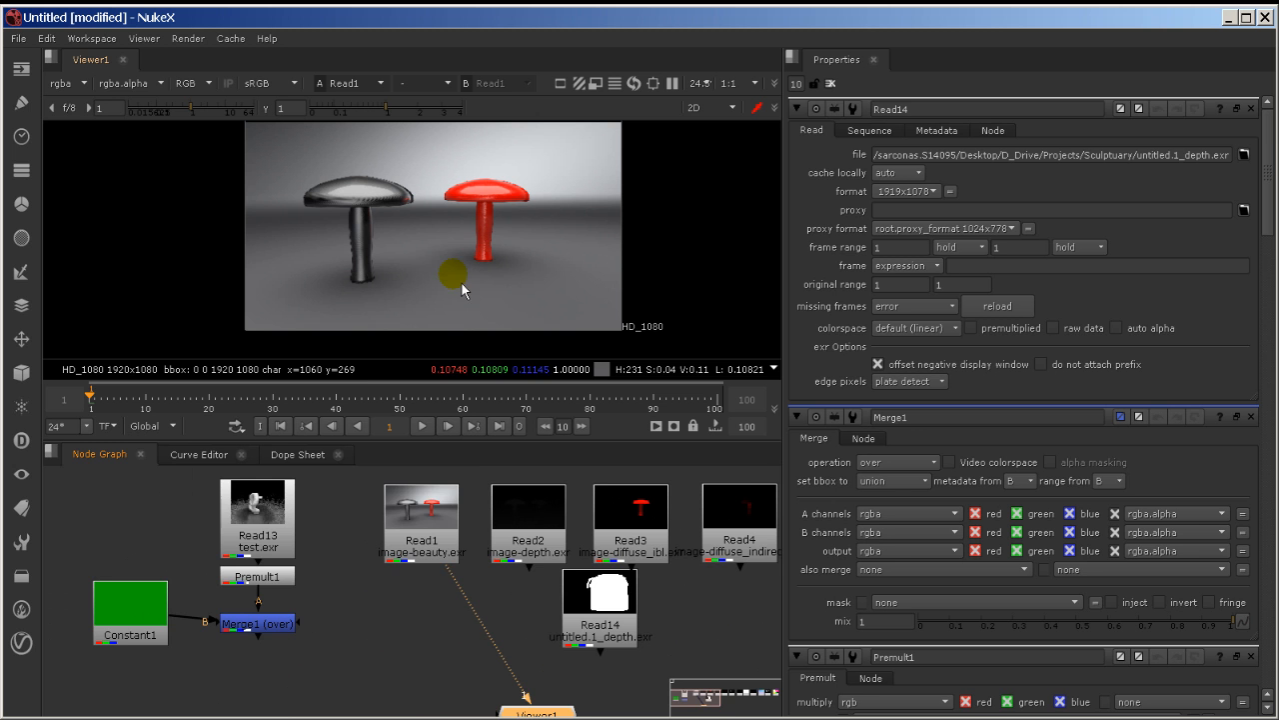
Move the Read11 image-occlusion.exr node across the node graph to beside Merge1, below the Read1 beauty node.
{"action": "middle_click_drag", "start_coordinate": [621, 516], "coordinate": [207, 501]}
{"action": "mouse_move", "coordinate": [680, 569]}
{"action": "middle_mouse_down"}
{"action": "mouse_move", "coordinate": [503, 601]}
{"action": "mouse_move", "coordinate": [405, 603]}
{"action": "middle_mouse_up"}
{"action": "left_click_drag", "start_coordinate": [771, 545], "coordinate": [191, 642]}
{"action": "middle_click_drag", "start_coordinate": [191, 643], "coordinate": [633, 592]}
{"action": "left_click_drag", "start_coordinate": [635, 596], "coordinate": [139, 632]}
{"action": "middle_click_drag", "start_coordinate": [200, 616], "coordinate": [341, 656]}
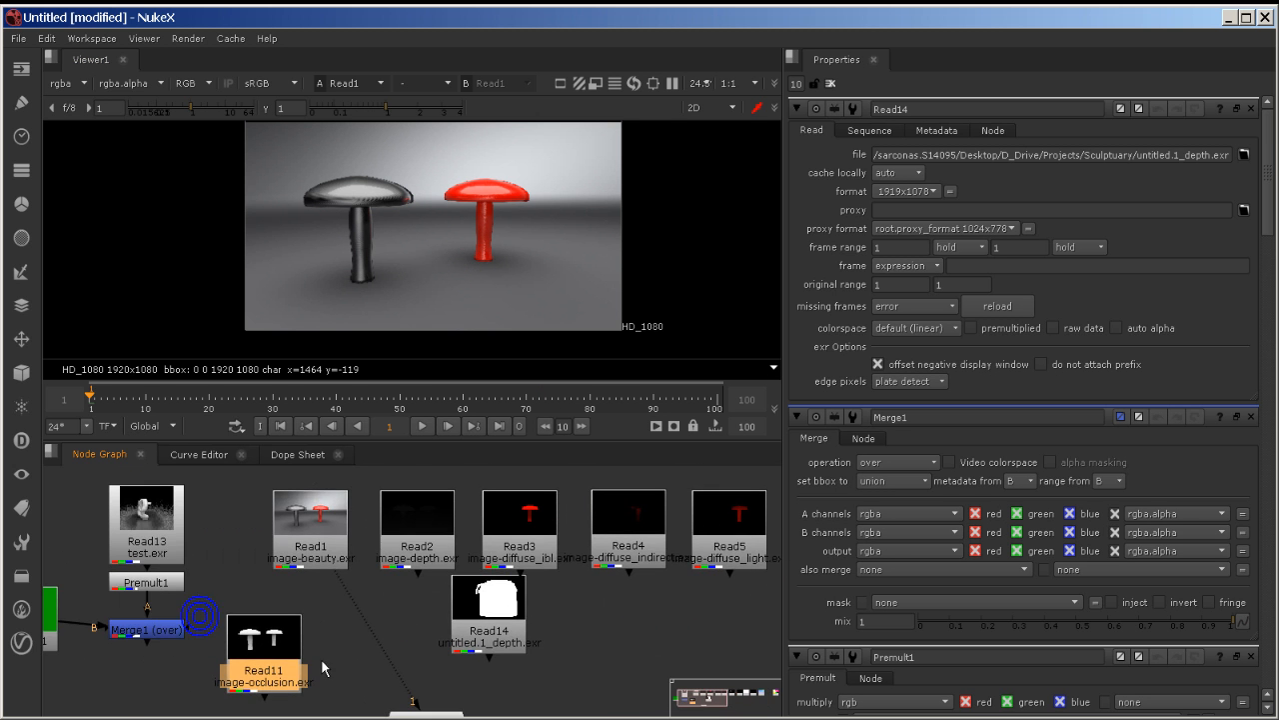
{"action": "left_click_drag", "start_coordinate": [281, 657], "coordinate": [270, 630]}
Merge the Read11 occlusion pass as input A onto Read1 beauty as input B, using the multiply operation, and view the merge.
{"action": "key", "text": "m"}
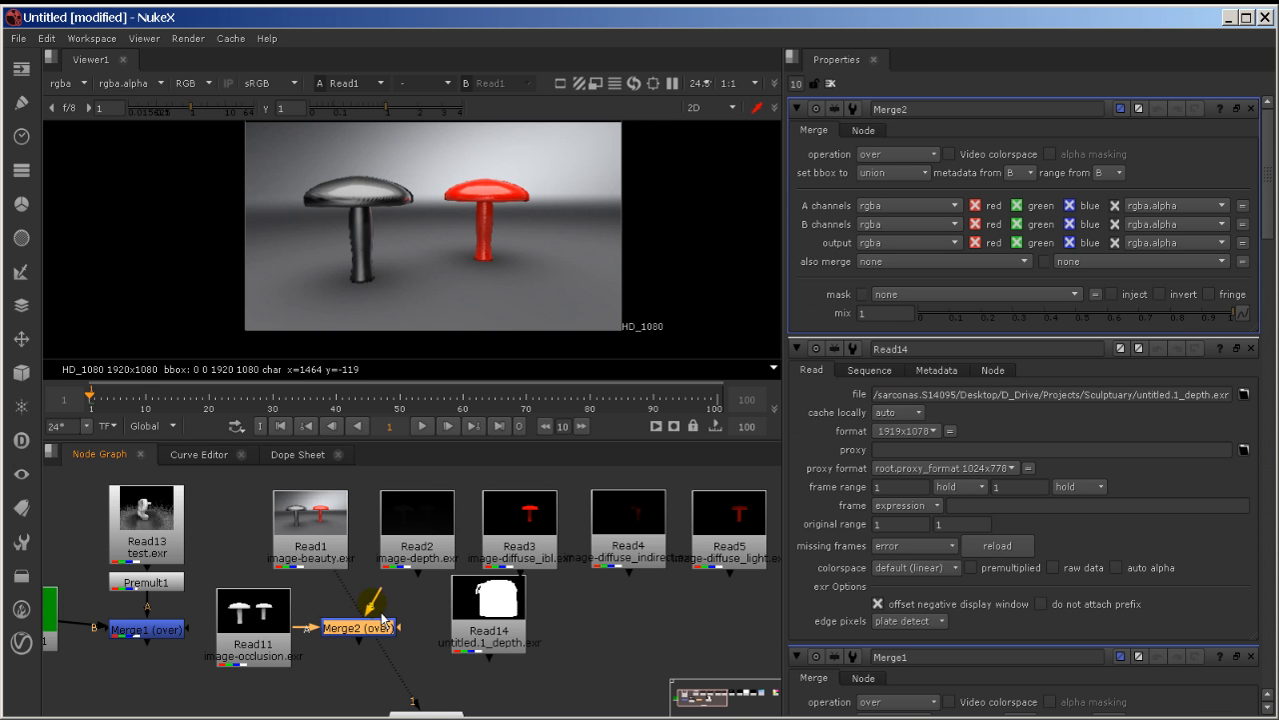
{"action": "key", "text": "1"}
{"action": "left_click", "coordinate": [359, 644]}
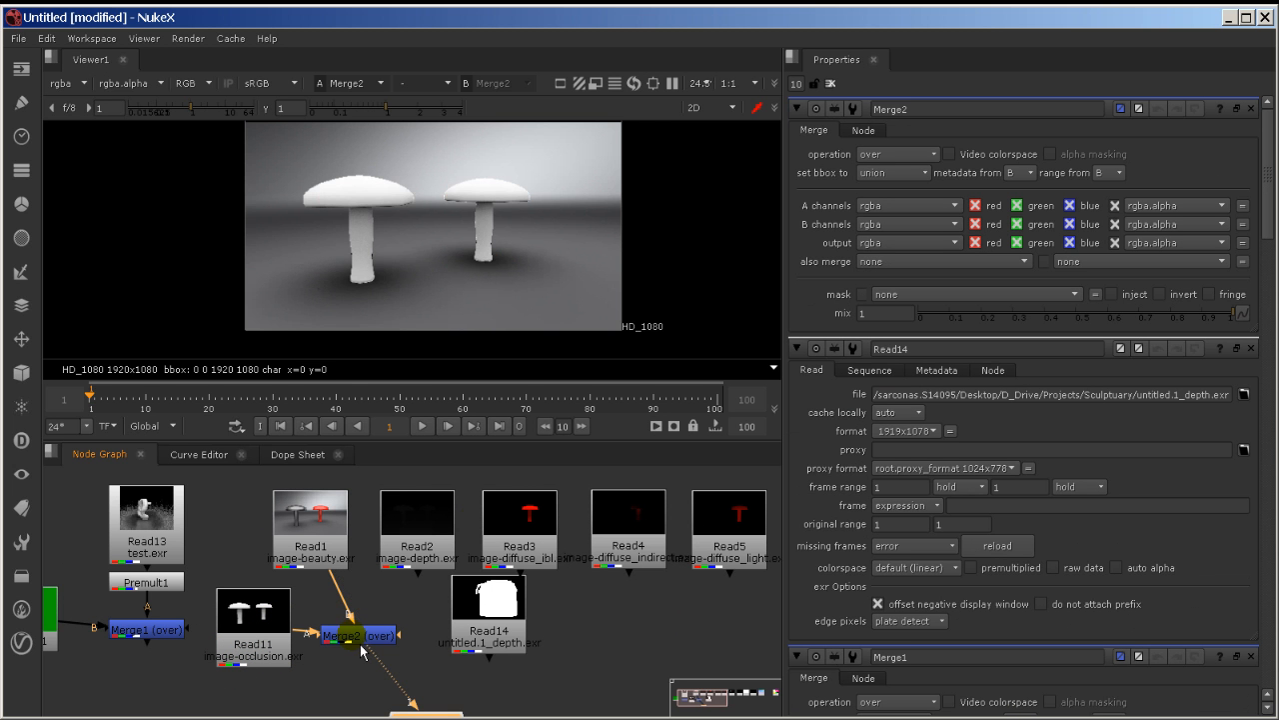
{"action": "left_click", "coordinate": [896, 155]}
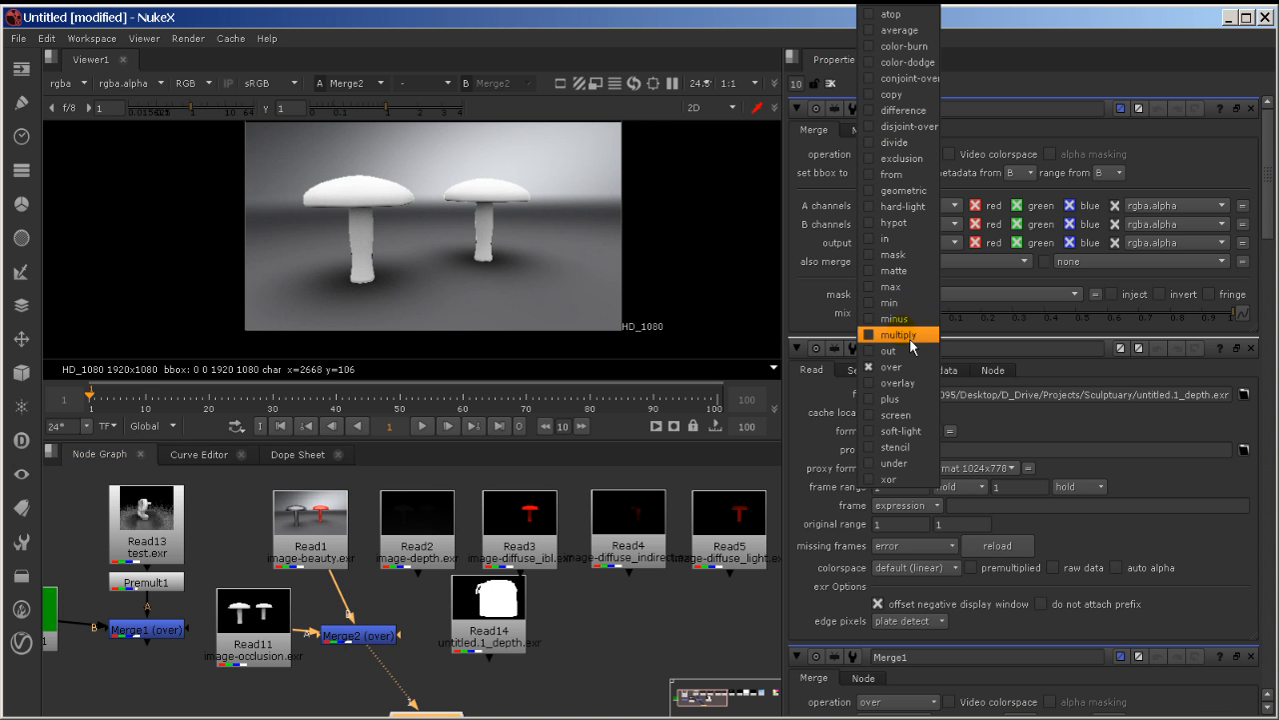
{"action": "left_click", "coordinate": [890, 334]}
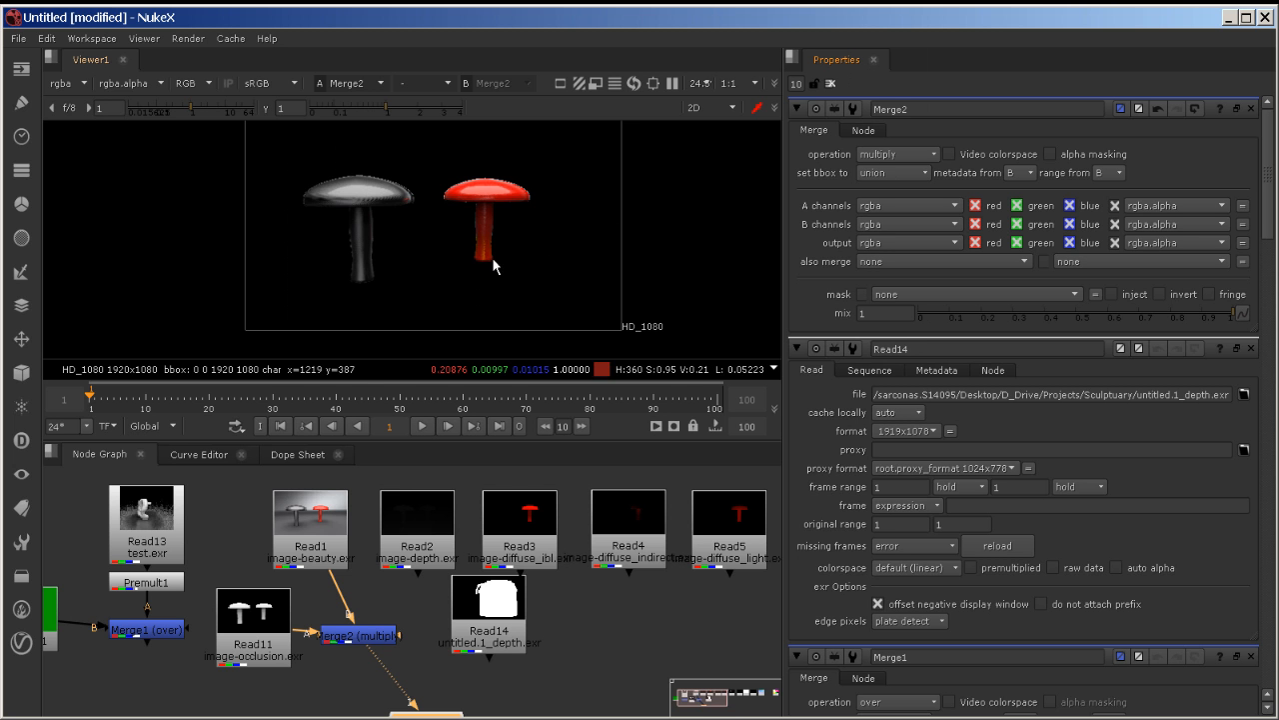
Move the Read2 depth node aside near Read14 and align the Read1 beauty node directly above Merge2.
{"action": "scroll", "coordinate": [485, 255], "scroll_direction": "up", "scroll_amount": 1}
{"action": "scroll", "coordinate": [399, 218], "scroll_direction": "up", "scroll_amount": 1}
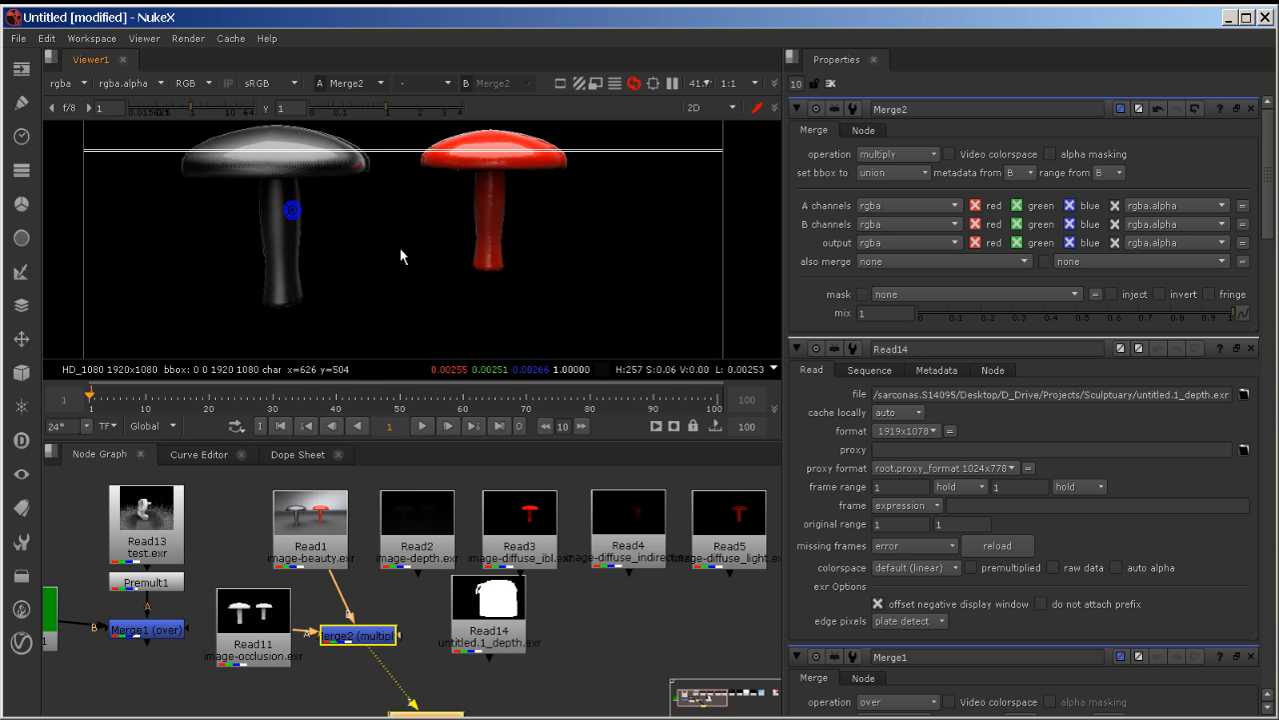
{"action": "scroll", "coordinate": [400, 250], "scroll_direction": "up", "scroll_amount": 1}
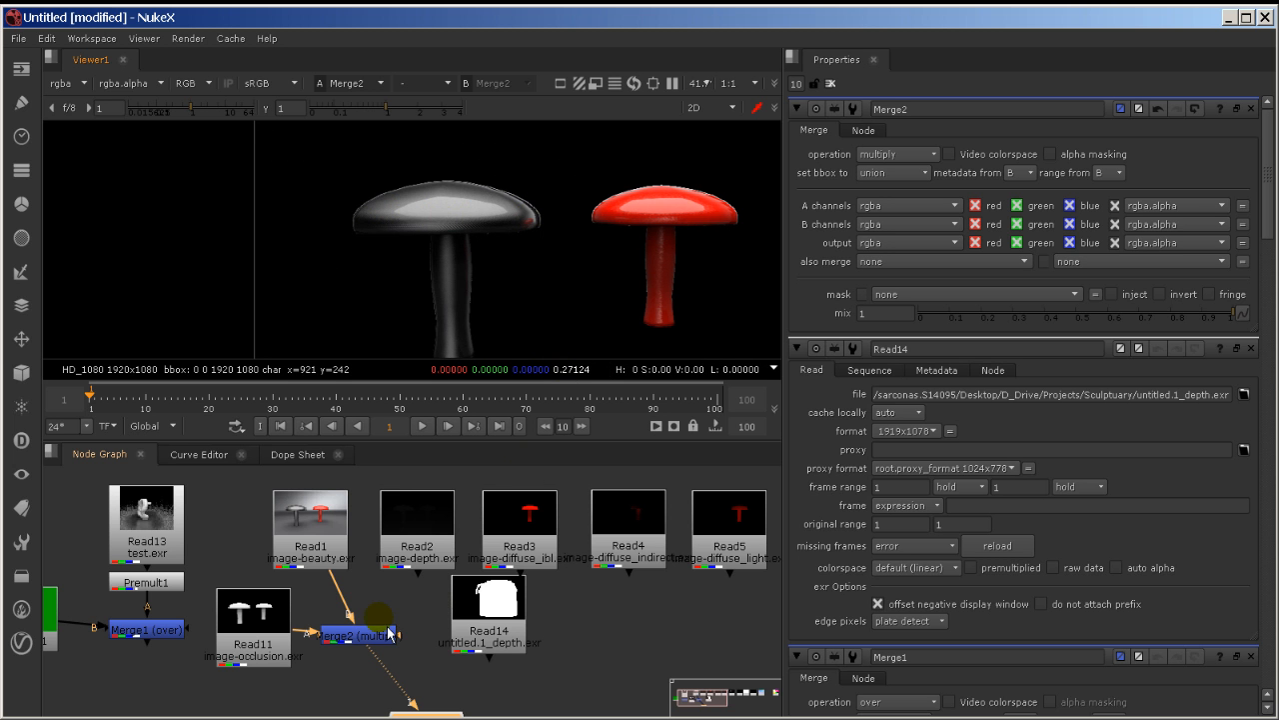
{"action": "left_click_drag", "start_coordinate": [418, 525], "coordinate": [648, 625]}
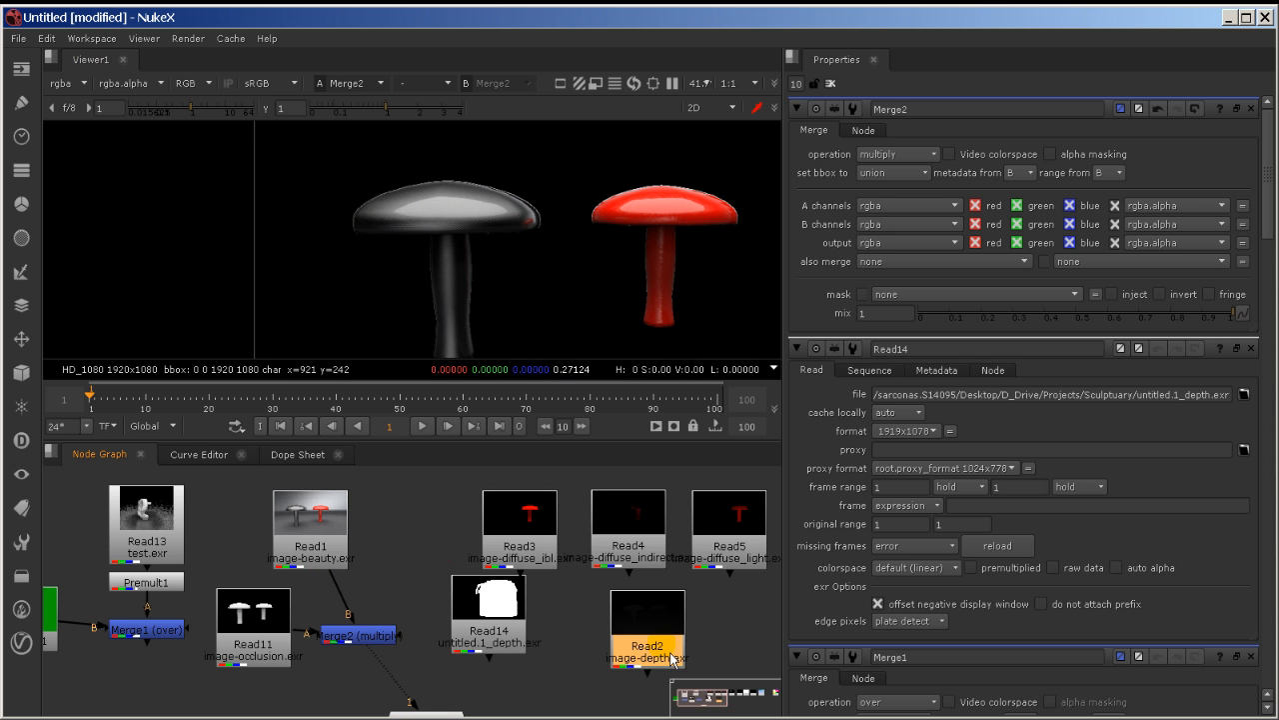
{"action": "left_click_drag", "start_coordinate": [315, 567], "coordinate": [363, 568]}
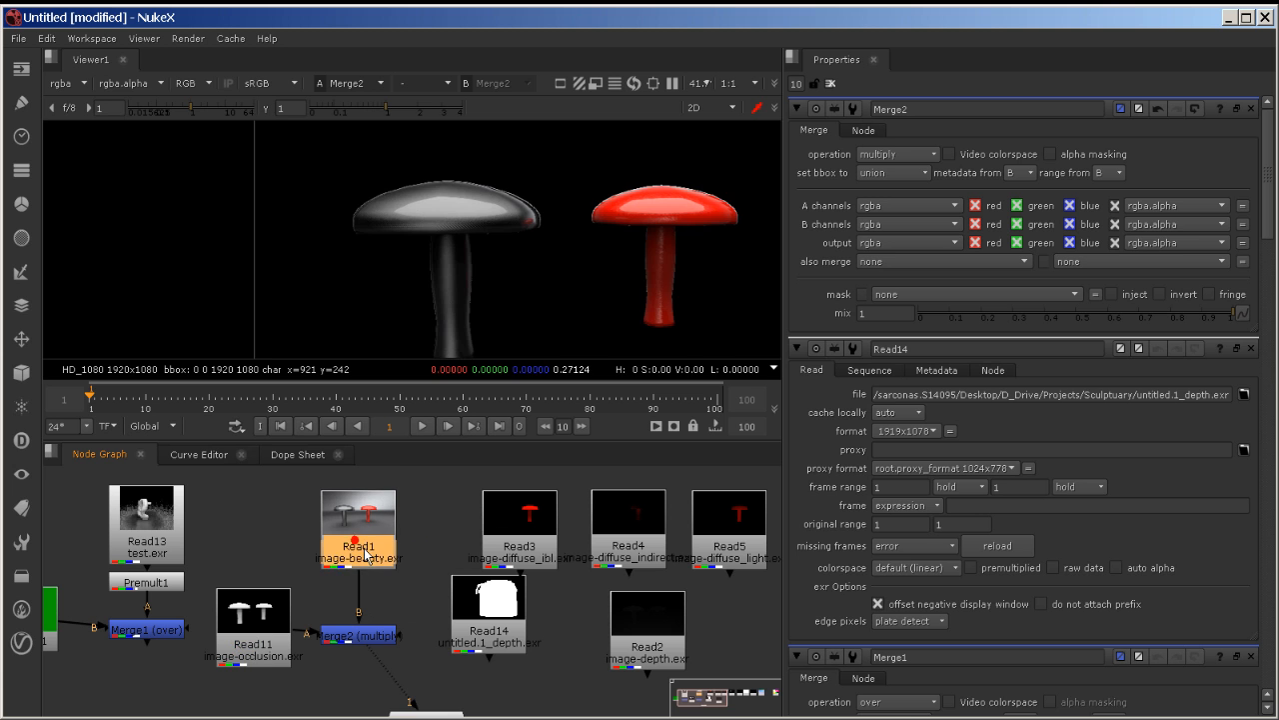
Compare the Read1 beauty, Read11 occlusion and Merge2 results in the viewer, ending with Merge2 fitted to the frame.
{"action": "key", "text": "1"}
{"action": "scroll", "coordinate": [585, 221], "scroll_direction": "down", "scroll_amount": 1}
{"action": "left_click", "coordinate": [290, 615]}
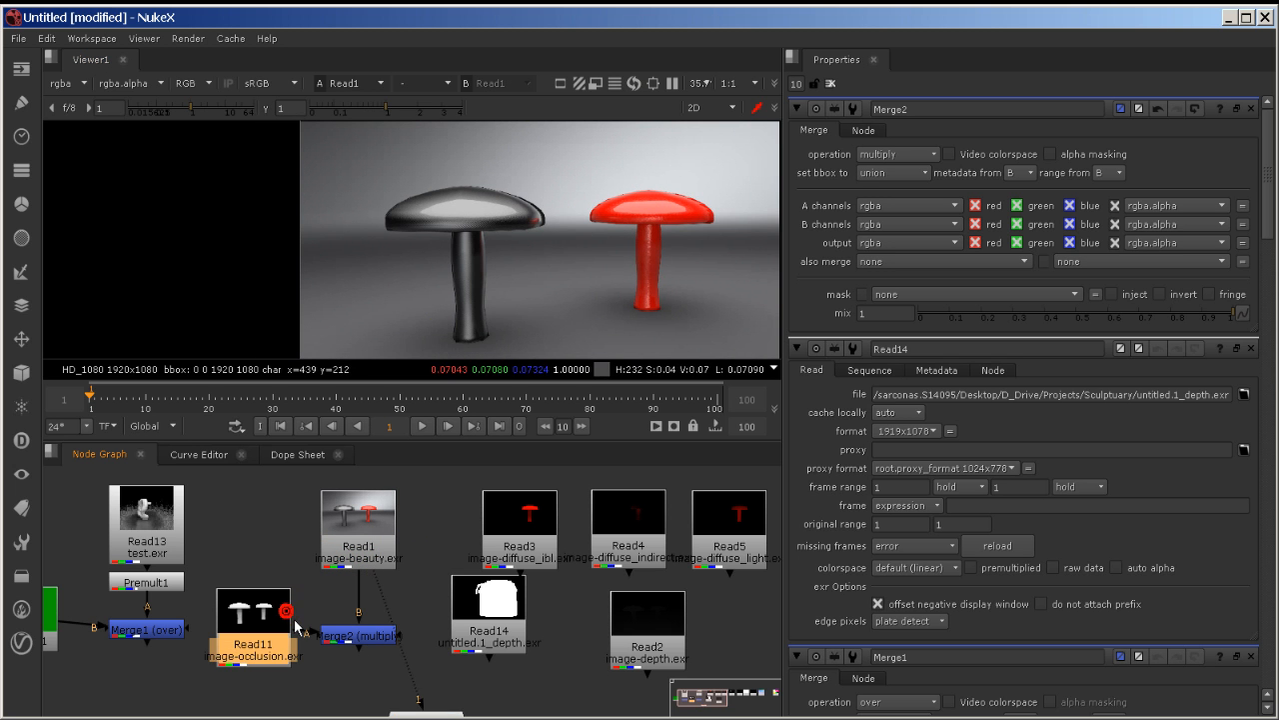
{"action": "key", "text": "1"}
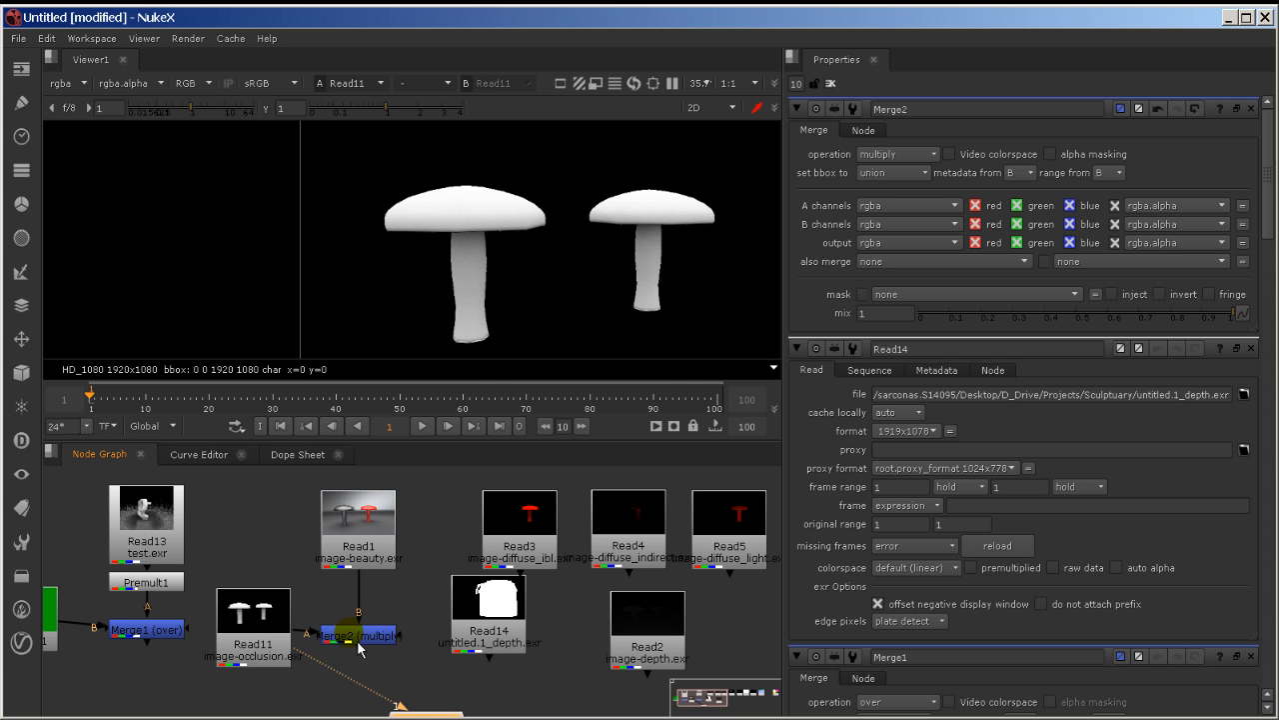
{"action": "left_click", "coordinate": [357, 643]}
{"action": "key", "text": "1"}
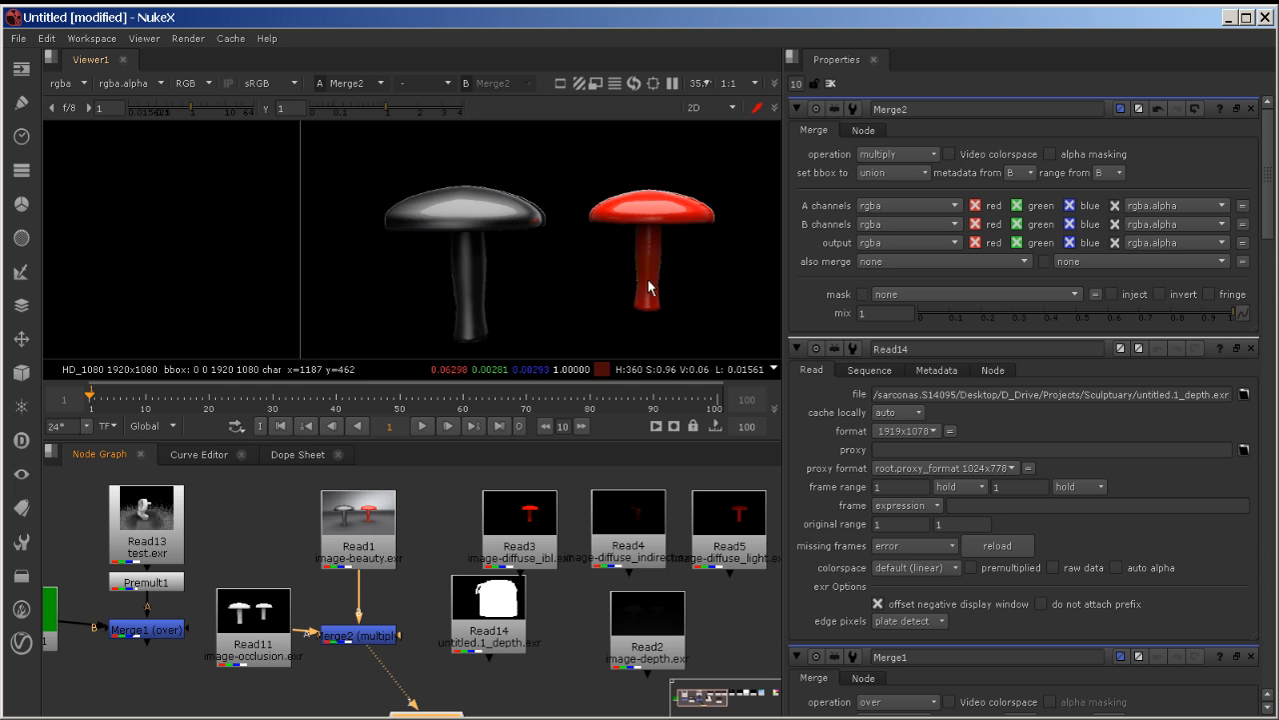
{"action": "middle_click_drag", "start_coordinate": [610, 282], "coordinate": [482, 267]}
{"action": "scroll", "coordinate": [482, 267], "scroll_direction": "down", "scroll_amount": 1}
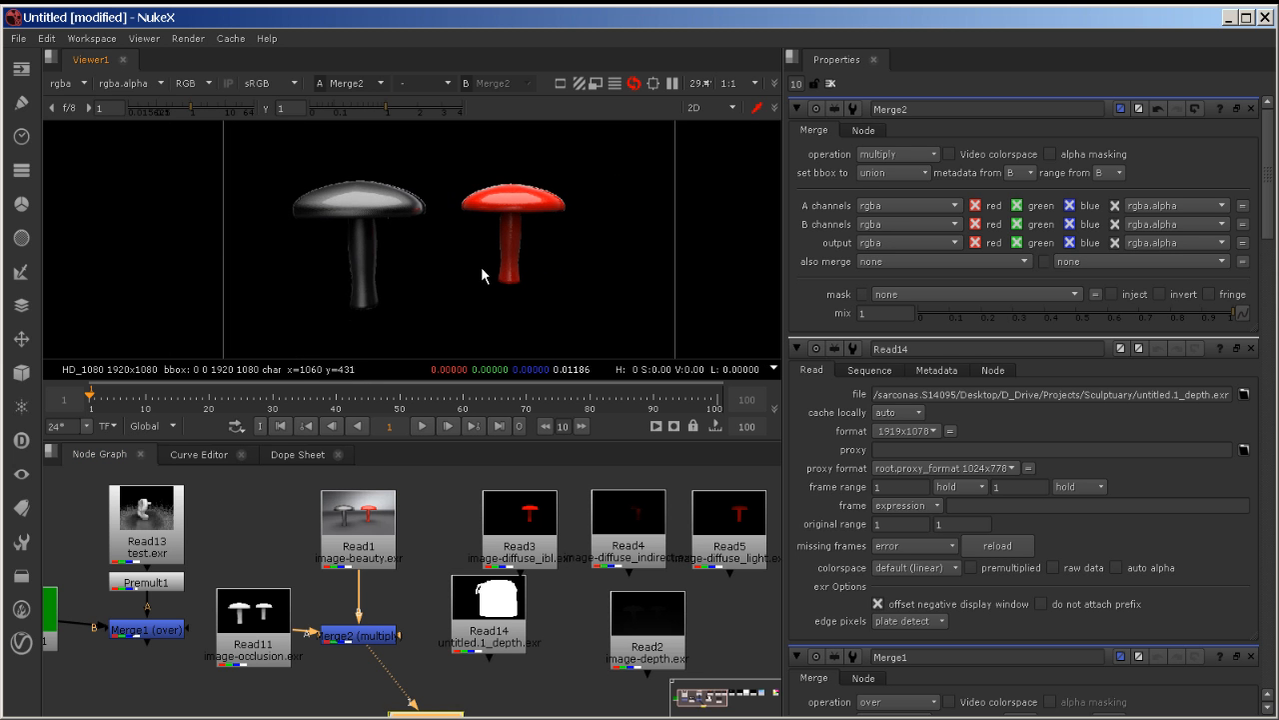
{"action": "key", "text": "f"}
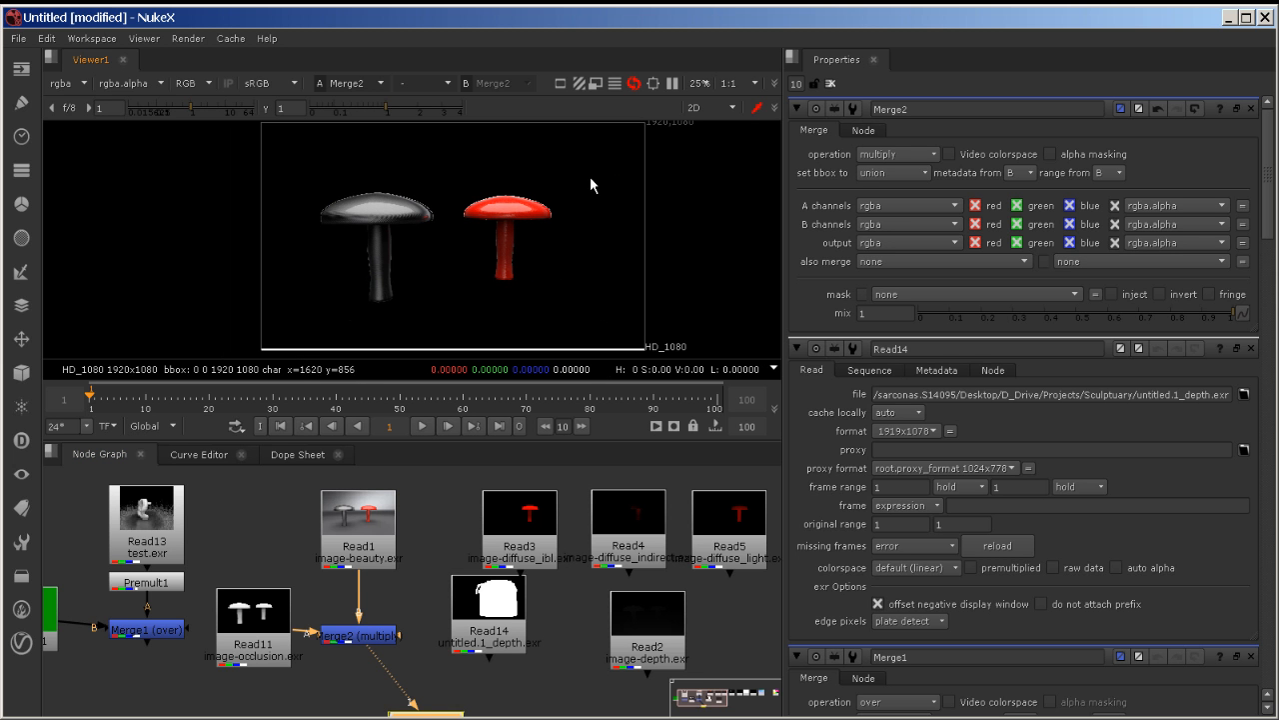
Show the Read11 occlusion pass in the viewer and compare its alpha channel with its RGB image.
{"action": "left_click", "coordinate": [280, 599]}
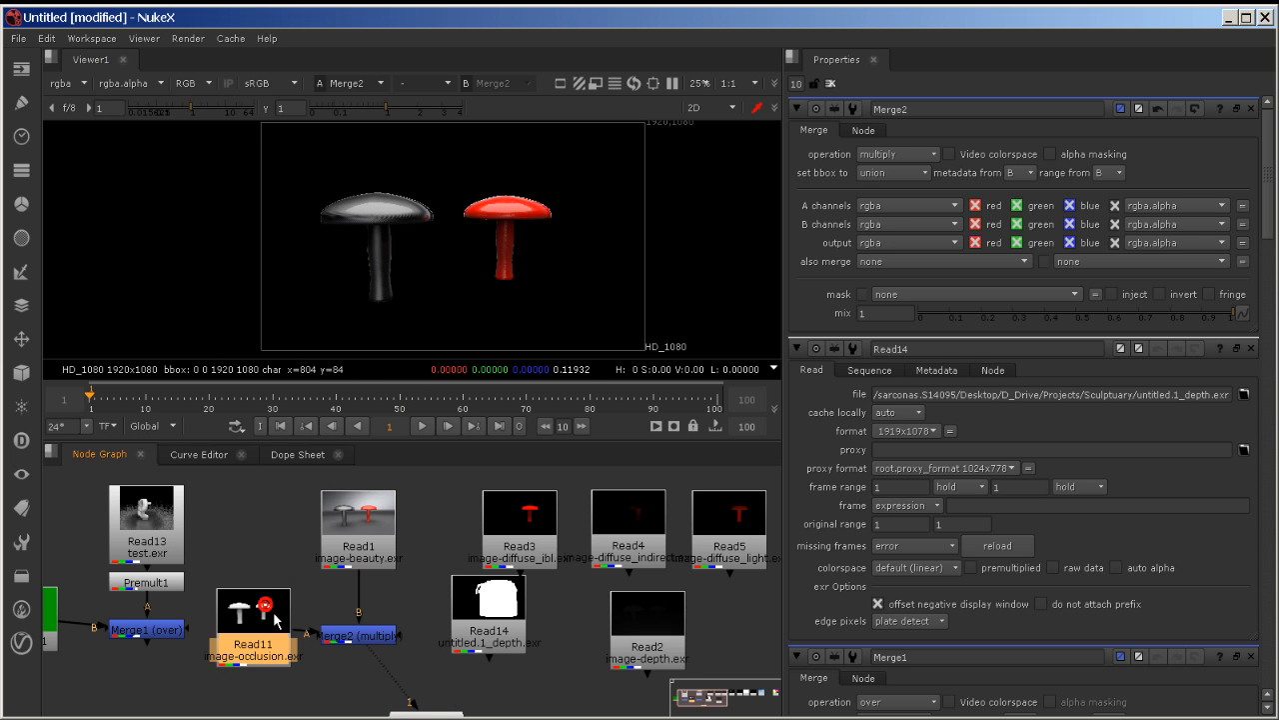
{"action": "key", "text": "1"}
{"action": "key", "text": "a"}
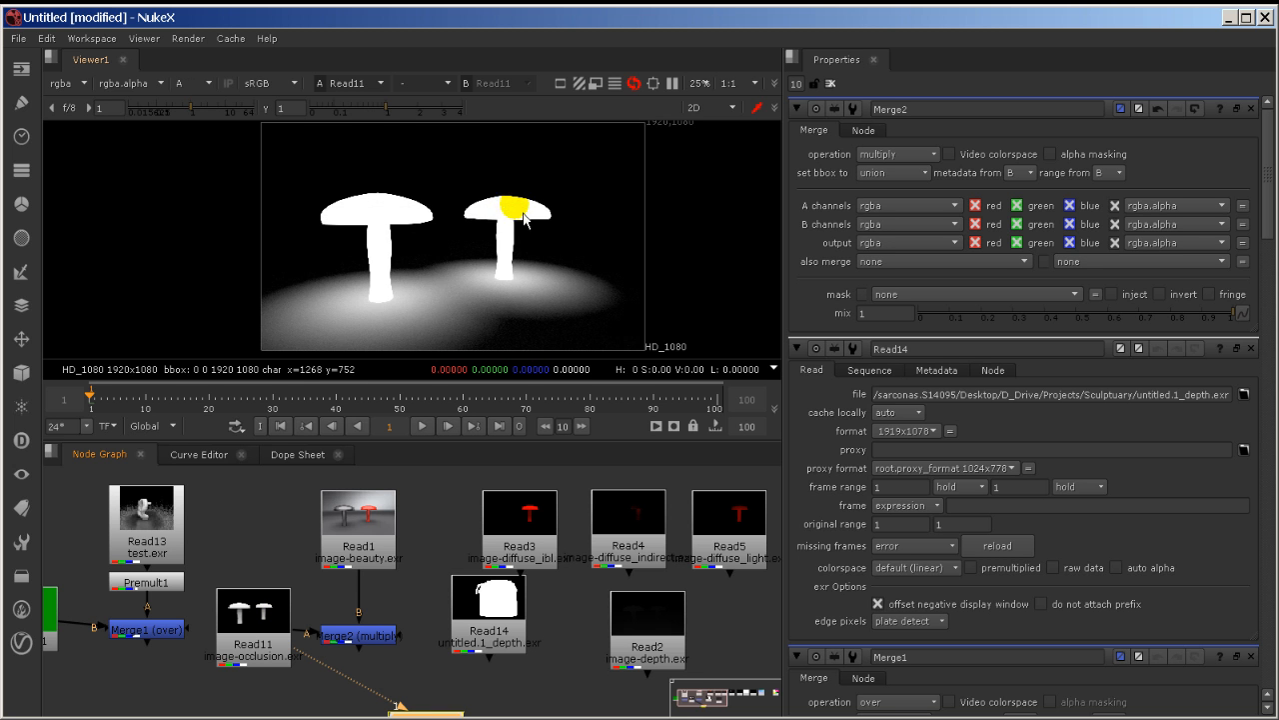
{"action": "key", "text": "a"}
{"action": "key", "text": "a"}
{"action": "key", "text": "a"}
{"action": "key", "text": "a"}
{"action": "key", "text": "a"}
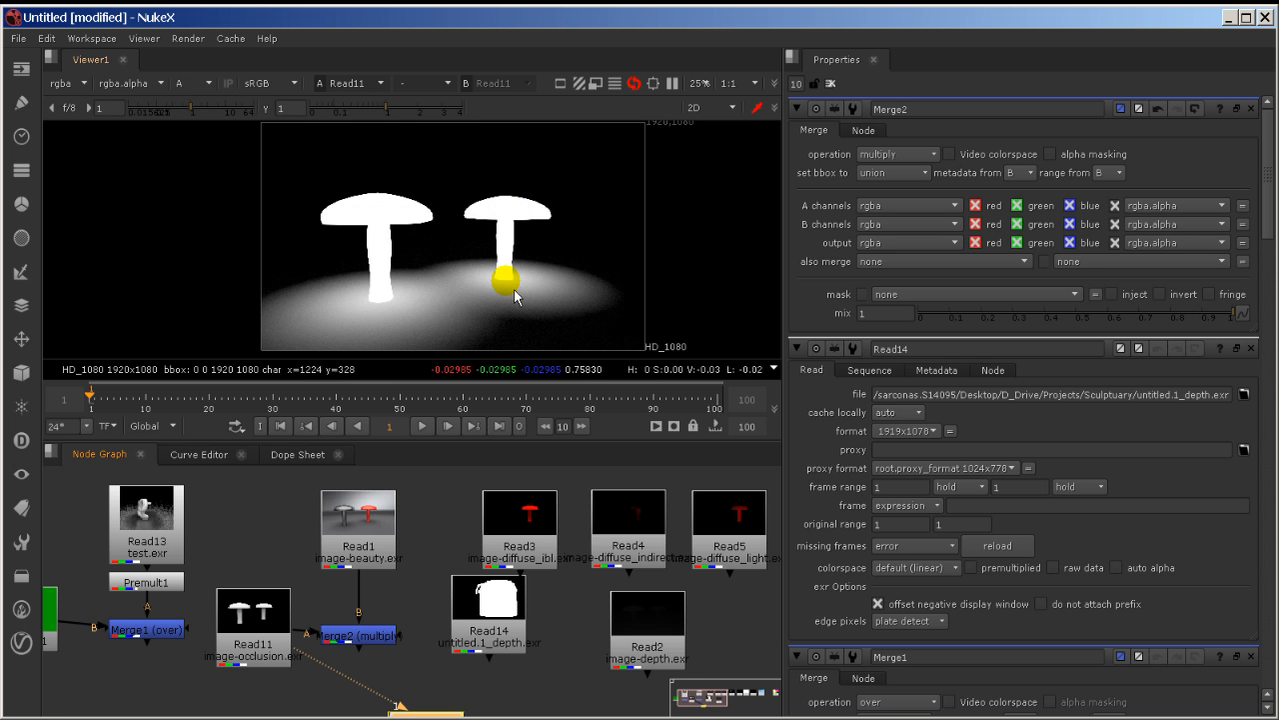
Insert a Premult node between the Read11 occlusion pass and Merge2, and view the Merge2 result.
{"action": "left_click_drag", "start_coordinate": [243, 643], "coordinate": [237, 590]}
{"action": "key", "text": "Tab"}
{"action": "type", "text": "prem"}
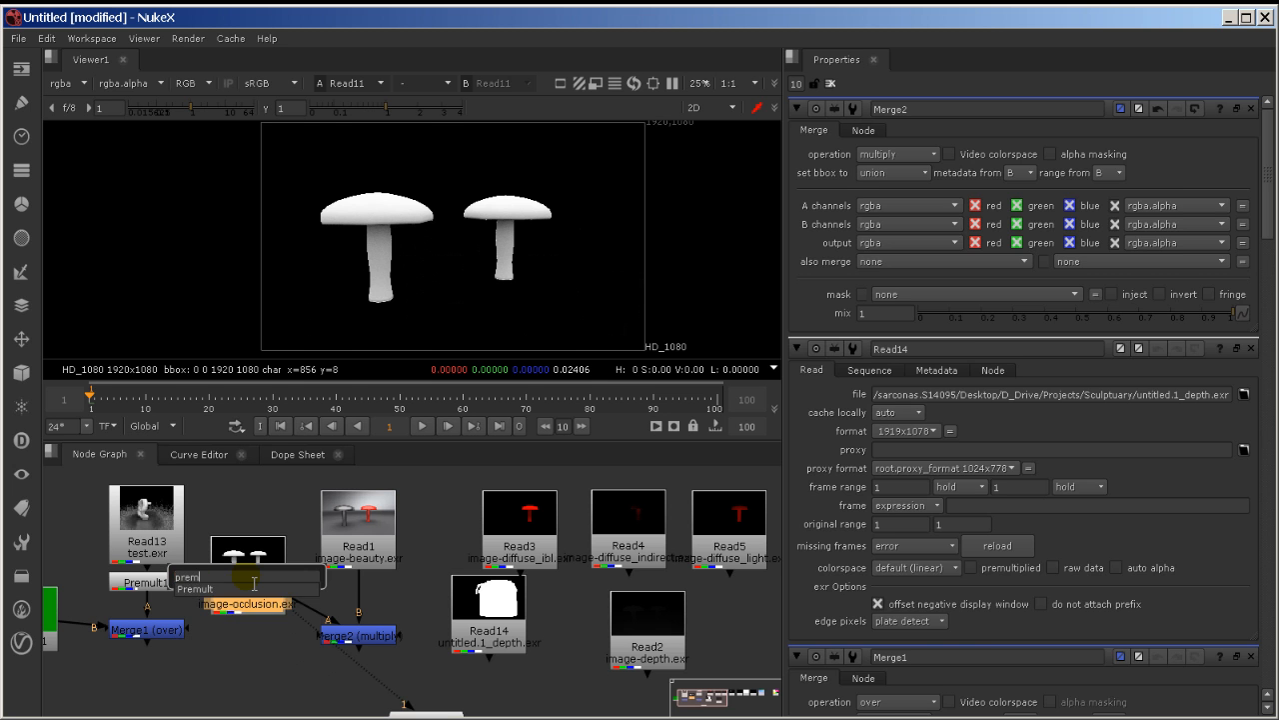
{"action": "key", "text": "Return"}
{"action": "left_click", "coordinate": [281, 636]}
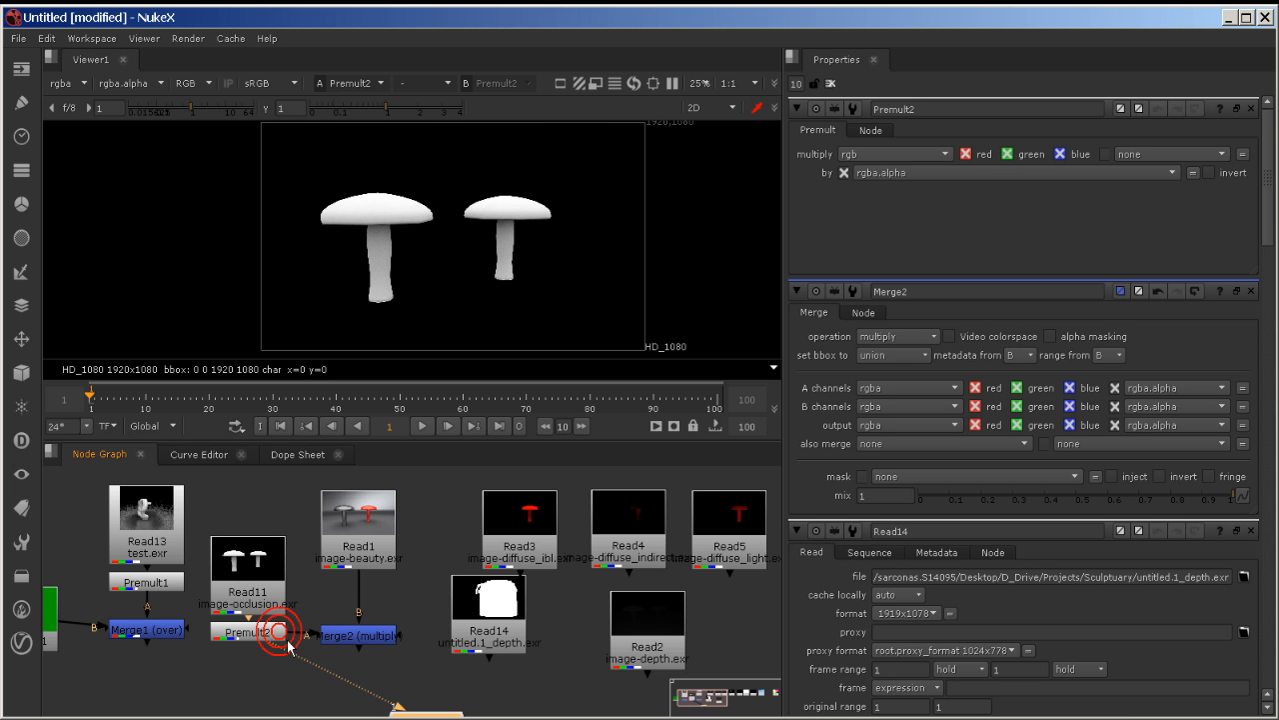
{"action": "left_click", "coordinate": [337, 634]}
{"action": "key", "text": "1"}
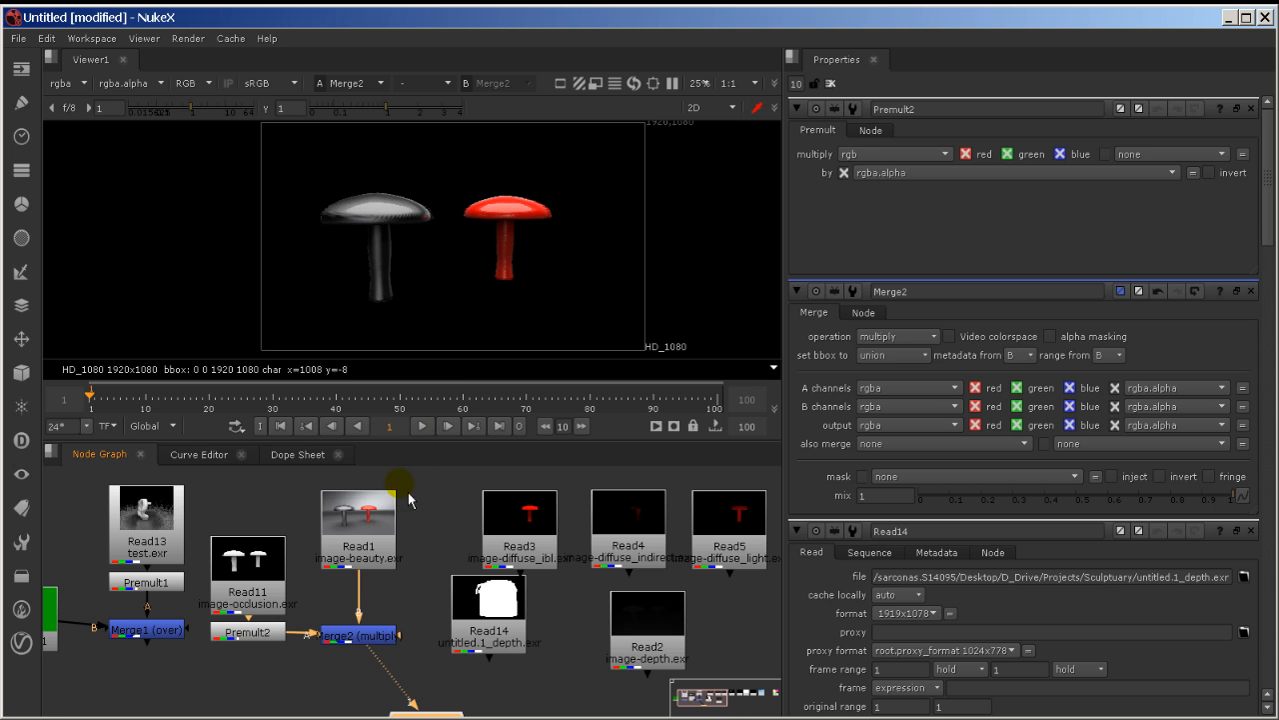
Check the alpha channel of the Merge2 result in the viewer and return to RGB.
{"action": "left_click", "coordinate": [272, 636]}
{"action": "left_click", "coordinate": [358, 545]}
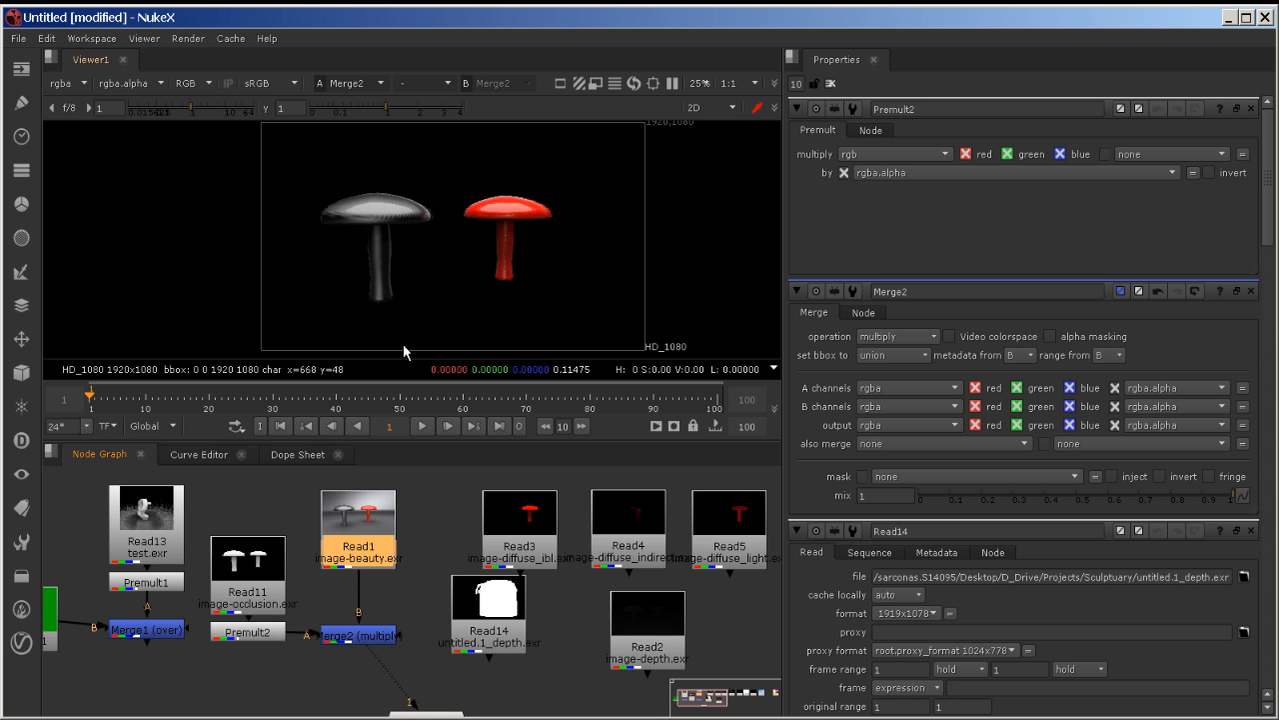
{"action": "key", "text": "a"}
{"action": "key", "text": "a"}
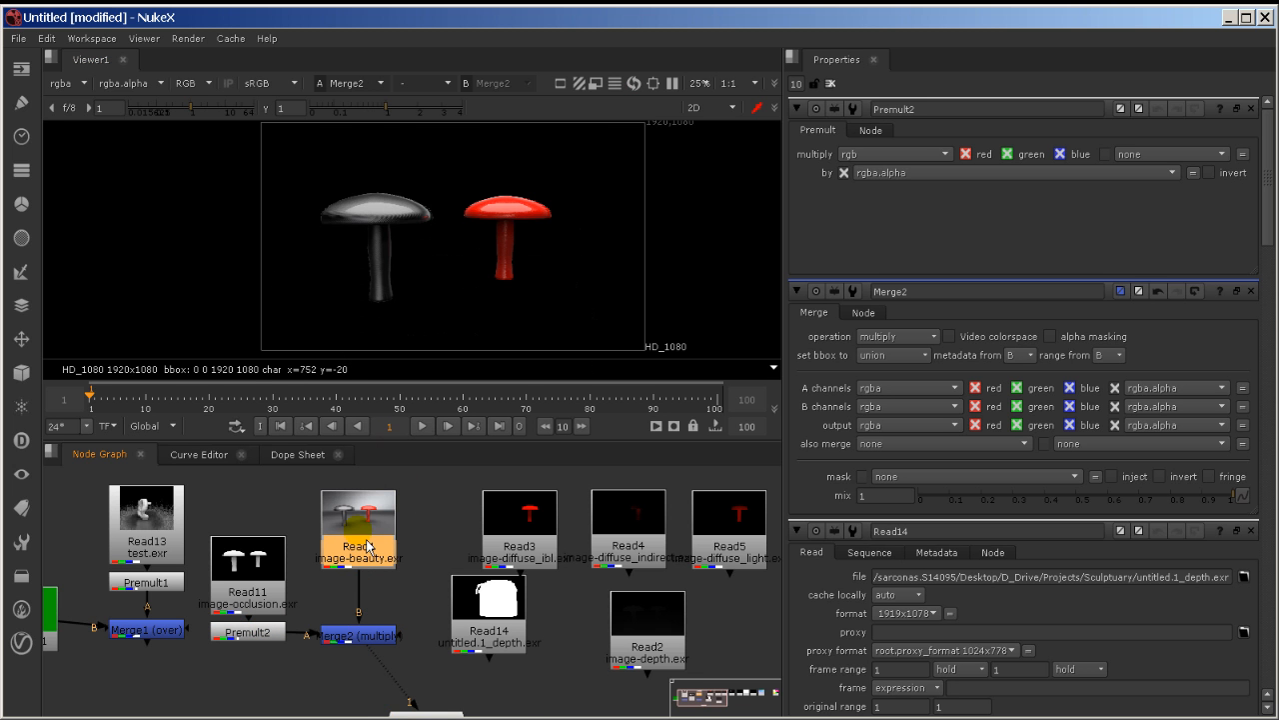
Move the Read14 depth node next to Read2 and shift Merge2 slightly away from Premult2.
{"action": "middle_click_drag", "start_coordinate": [361, 556], "coordinate": [423, 548]}
{"action": "middle_click_drag", "start_coordinate": [471, 588], "coordinate": [417, 587]}
{"action": "left_click_drag", "start_coordinate": [467, 606], "coordinate": [575, 617]}
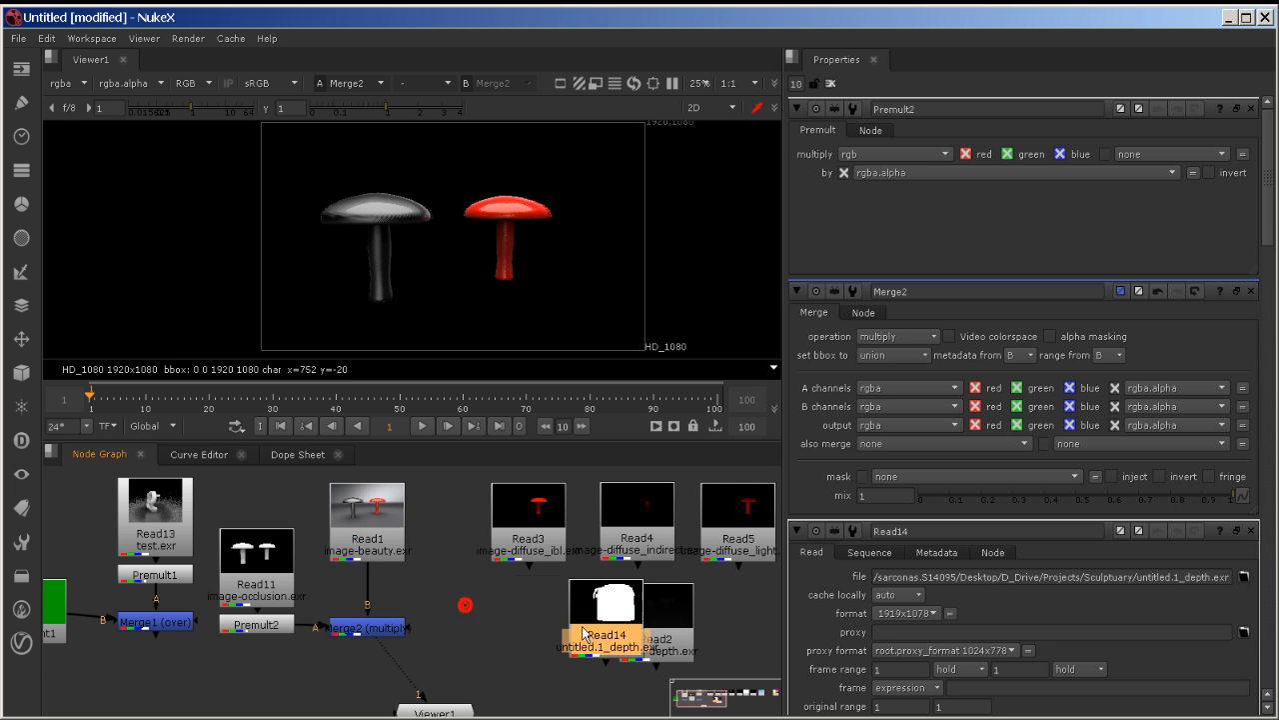
{"action": "left_click", "coordinate": [386, 531]}
{"action": "left_click", "coordinate": [399, 630]}
{"action": "left_click", "coordinate": [450, 612]}
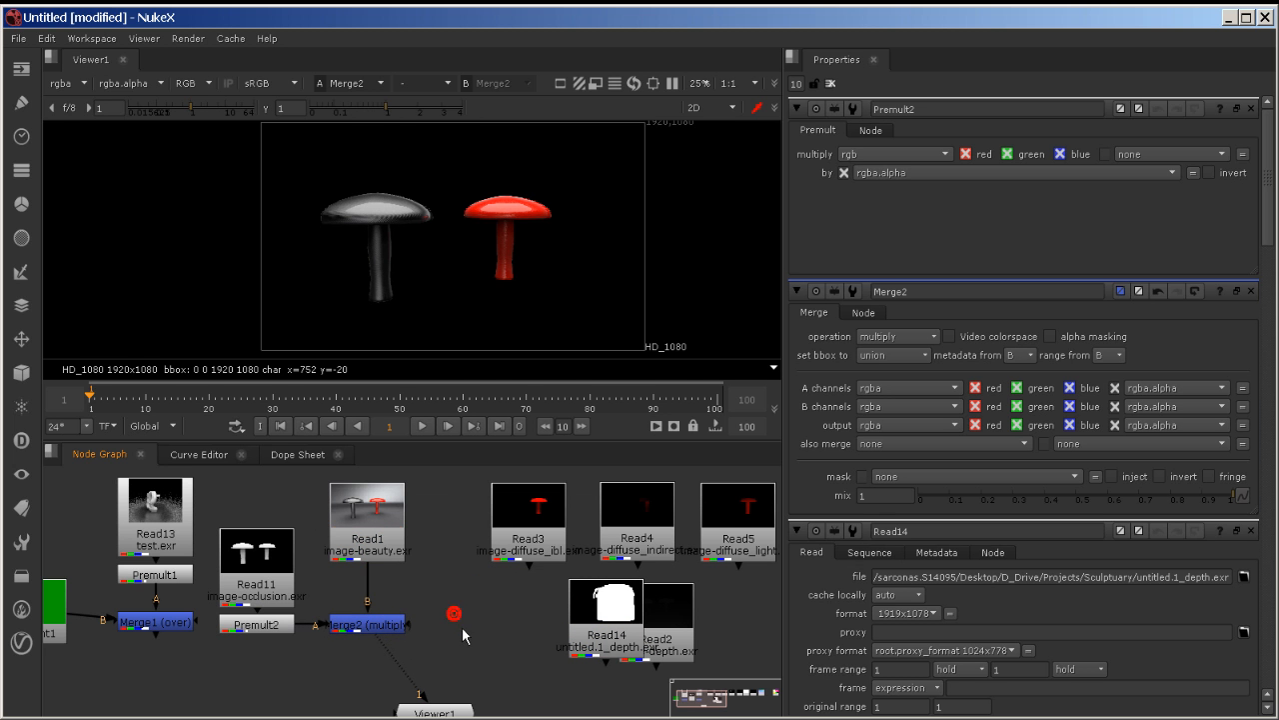
{"action": "mouse_move", "coordinate": [391, 553]}
{"action": "left_mouse_down"}
{"action": "mouse_move", "coordinate": [415, 552]}
{"action": "mouse_move", "coordinate": [395, 551]}
{"action": "left_mouse_up"}
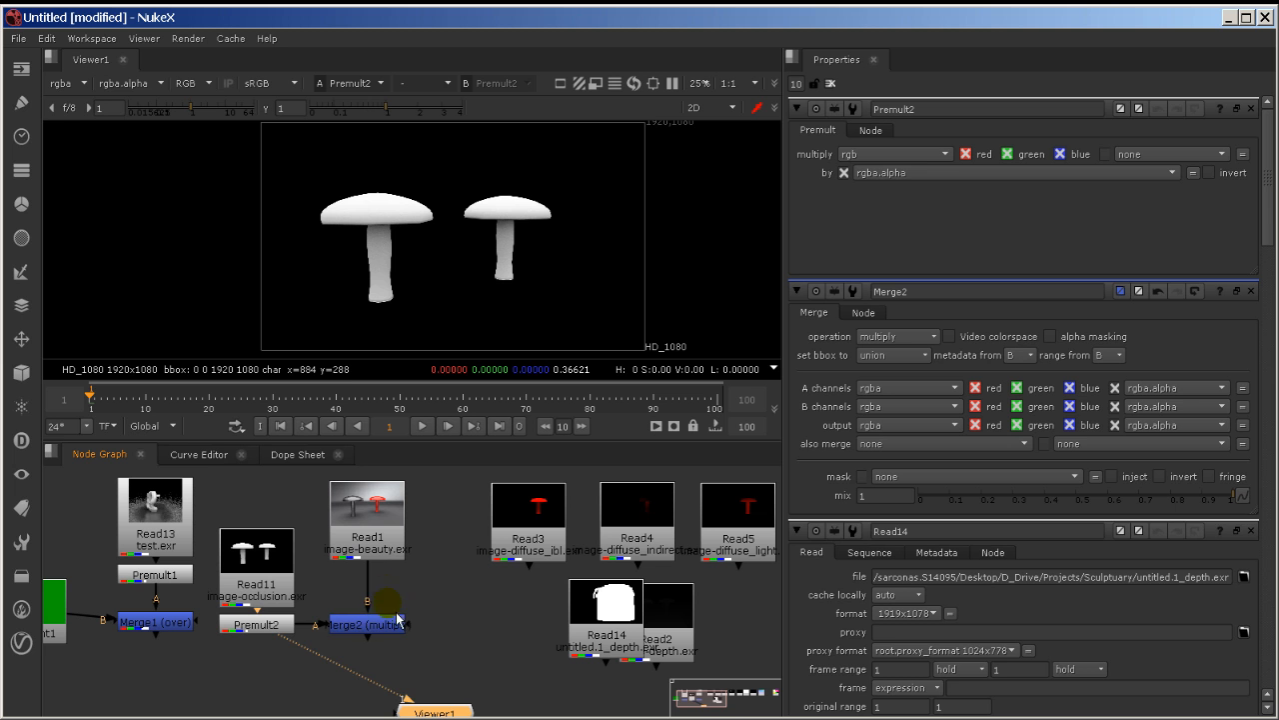
{"action": "left_click_drag", "start_coordinate": [368, 622], "coordinate": [415, 638]}
Compare the Read11 occlusion pass with its Premult2 output in the viewer.
{"action": "left_click", "coordinate": [274, 587], "text": "ctrl+shift"}
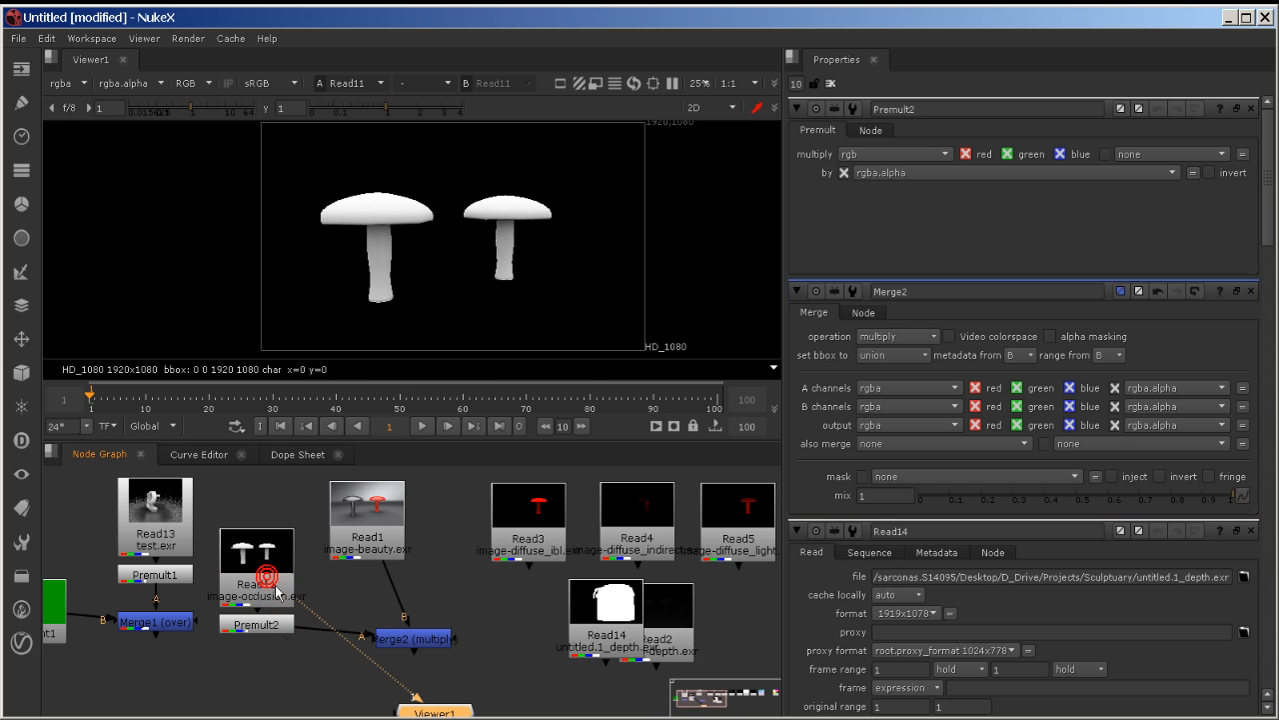
{"action": "left_click", "coordinate": [279, 620], "text": "ctrl+shift"}
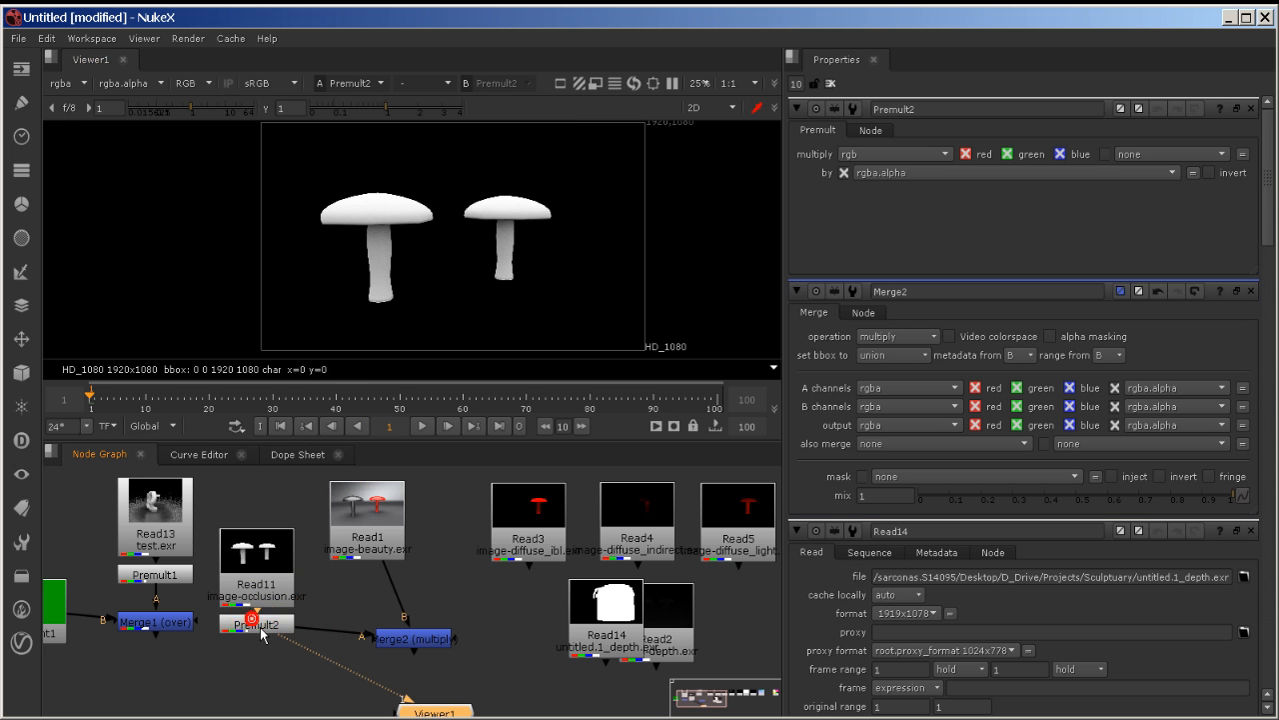
{"action": "left_click", "coordinate": [298, 670]}
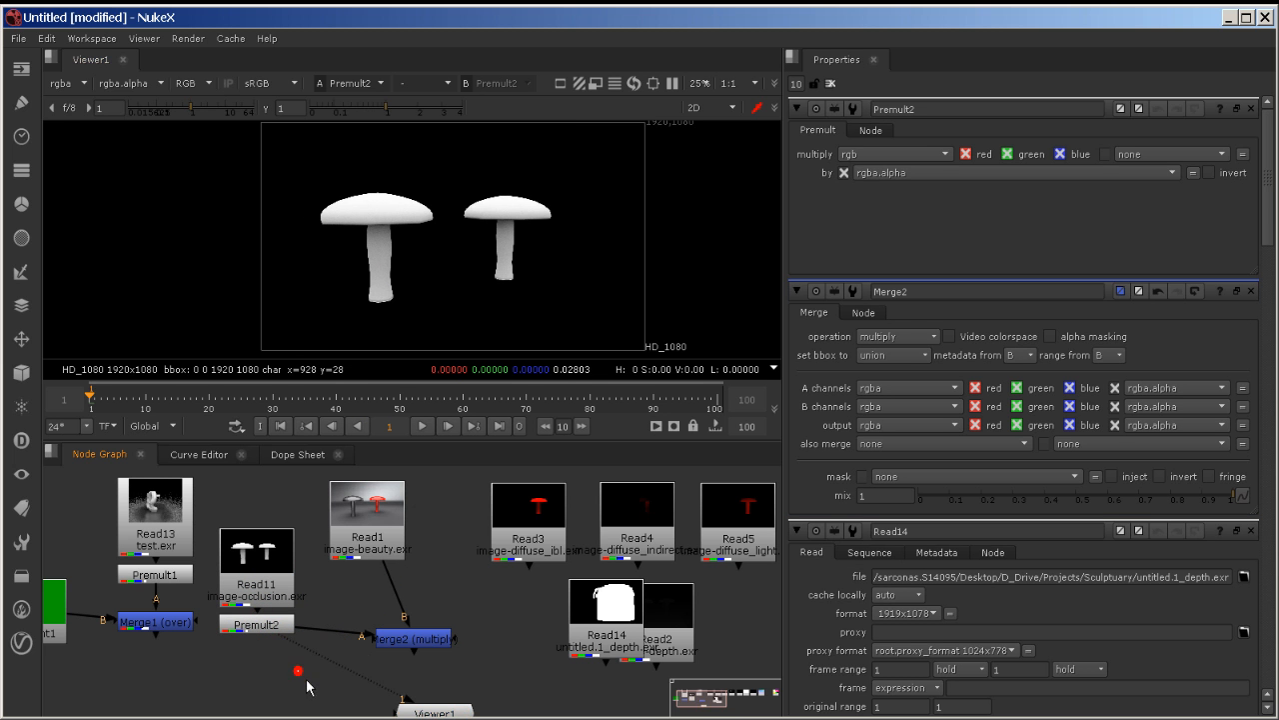
Disconnect the Read1 beauty node from Merge2's B input, move it aside, and add a Constant node above Merge2.
{"action": "left_click_drag", "start_coordinate": [389, 546], "coordinate": [447, 530]}
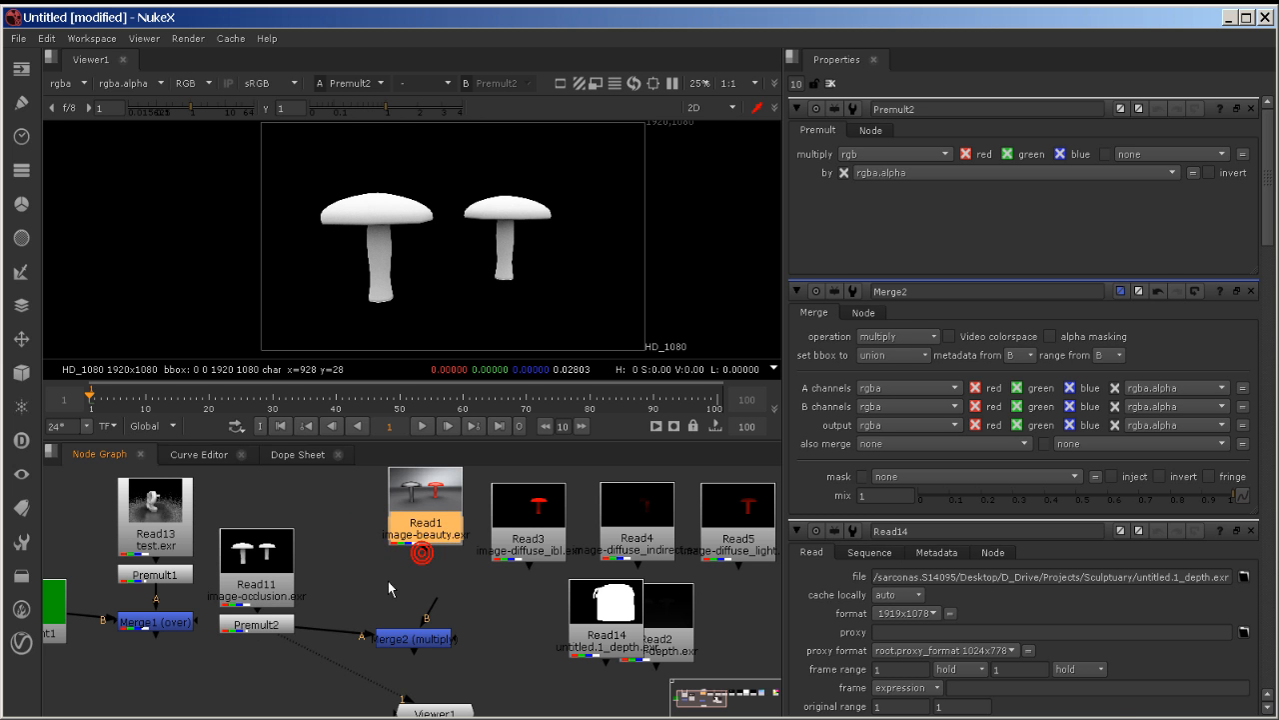
{"action": "left_click", "coordinate": [360, 576]}
{"action": "key", "text": "Tab"}
{"action": "type", "text": "m"}
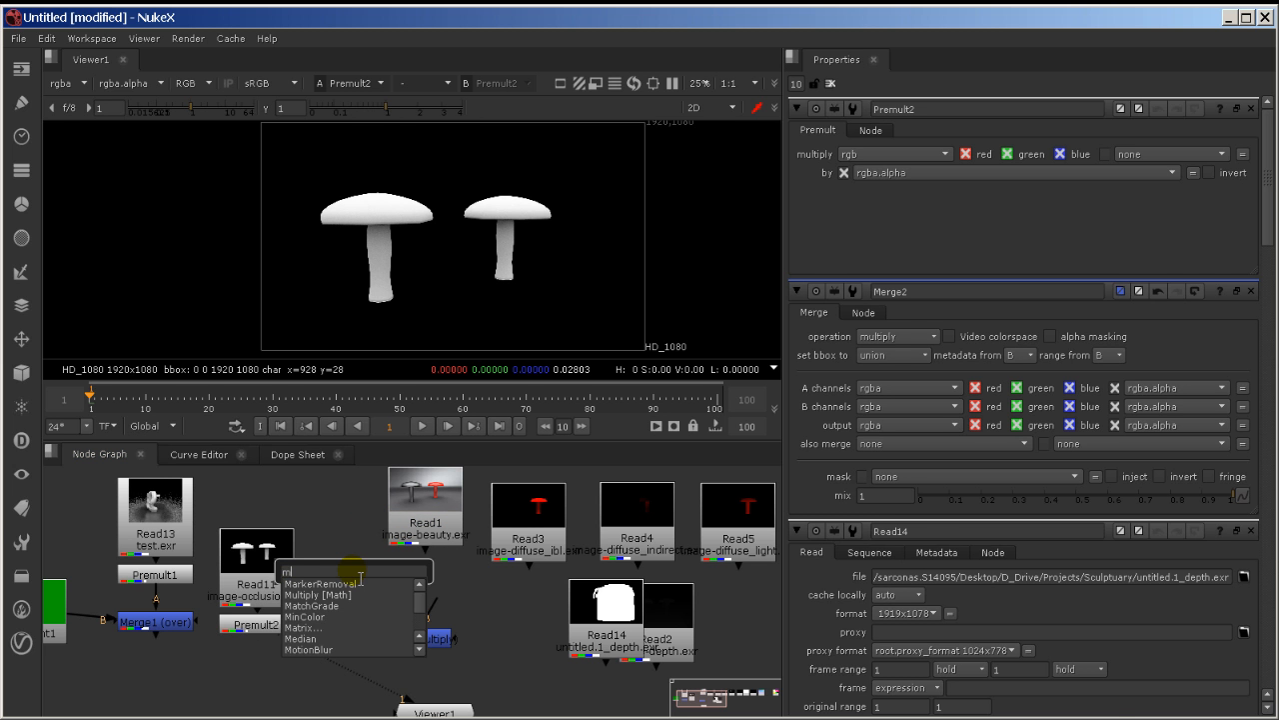
{"action": "key", "text": "BackSpace"}
{"action": "type", "text": "constant"}
{"action": "key", "text": "Return"}
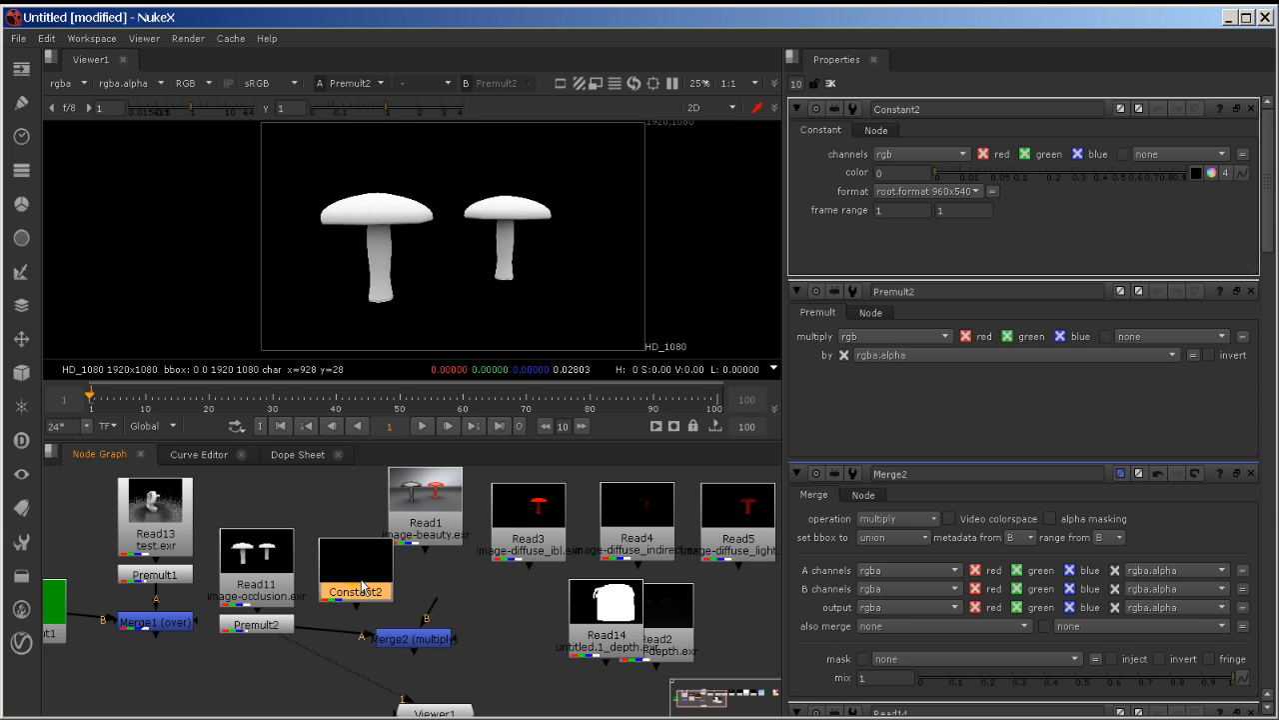
Set Constant2's red, green and blue to 1 and place Merge2 directly below it, connected through its B input.
{"action": "left_click", "coordinate": [1212, 173]}
{"action": "left_click_drag", "start_coordinate": [1243, 226], "coordinate": [1236, 163]}
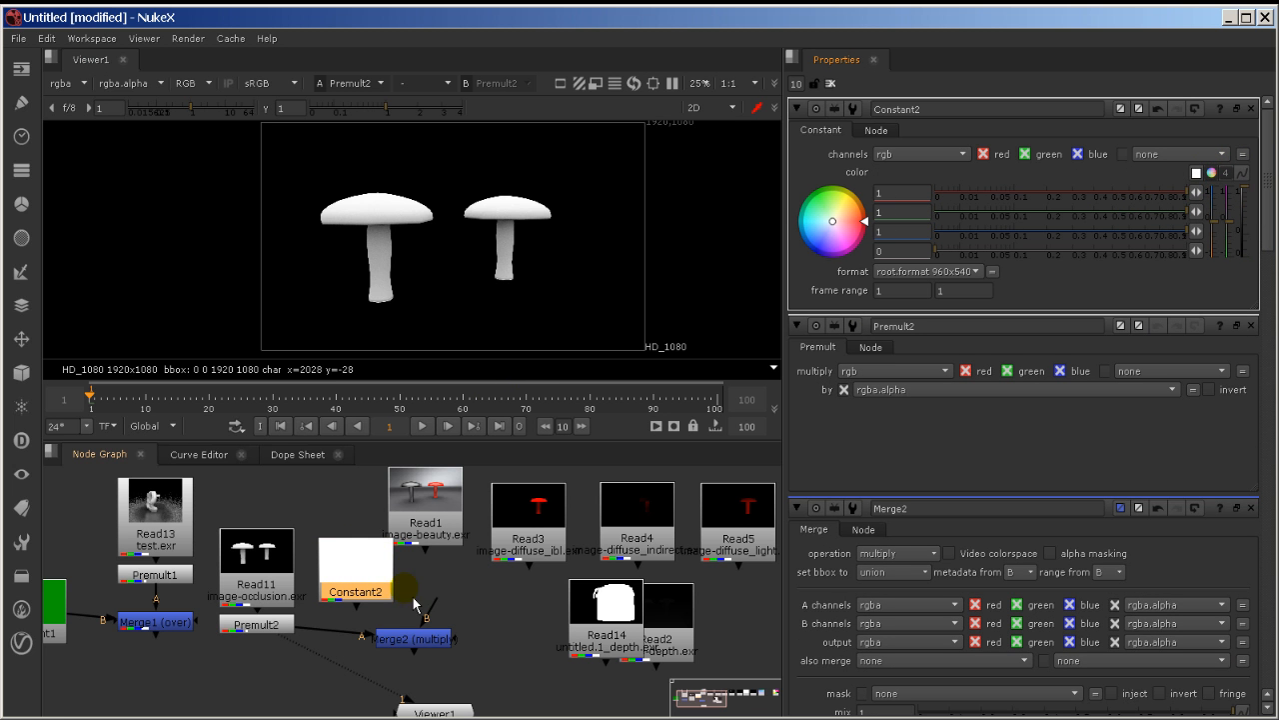
{"action": "left_click_drag", "start_coordinate": [398, 631], "coordinate": [354, 640]}
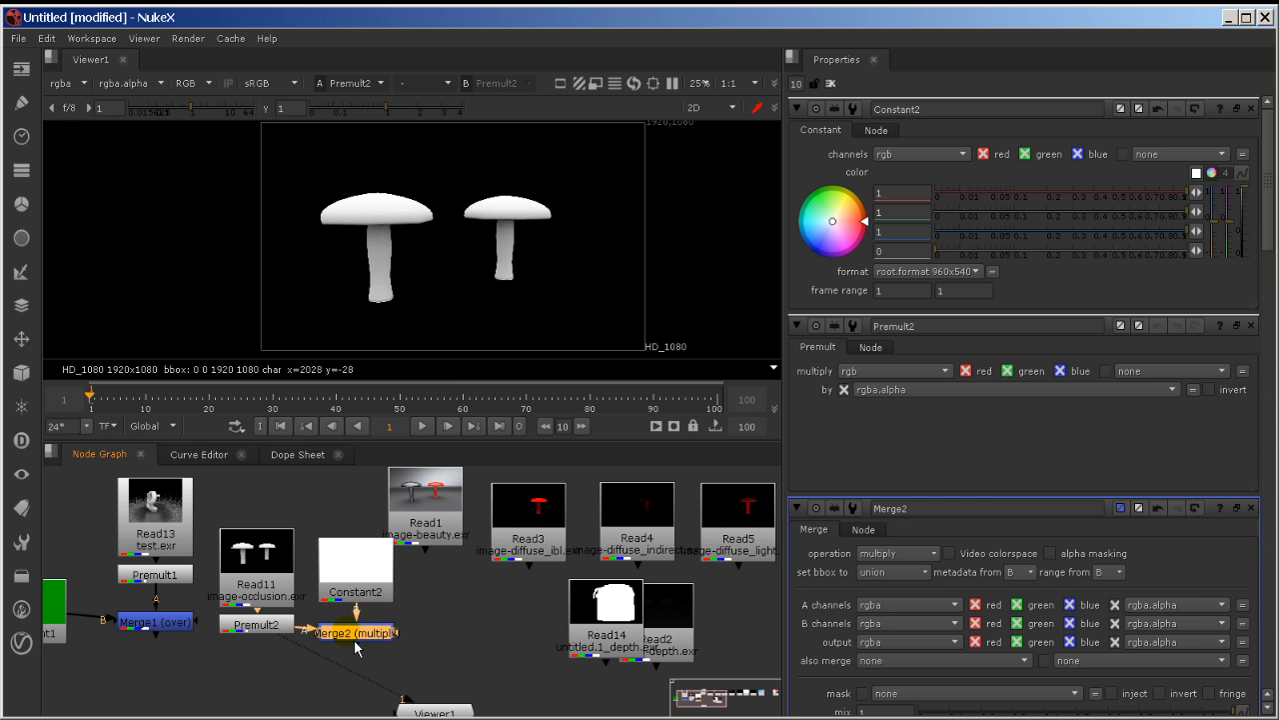
View the Merge2 output and set its operation to over so the premultiplied occlusion sits on the white constant.
{"action": "key", "text": "1"}
{"action": "left_click", "coordinate": [376, 647]}
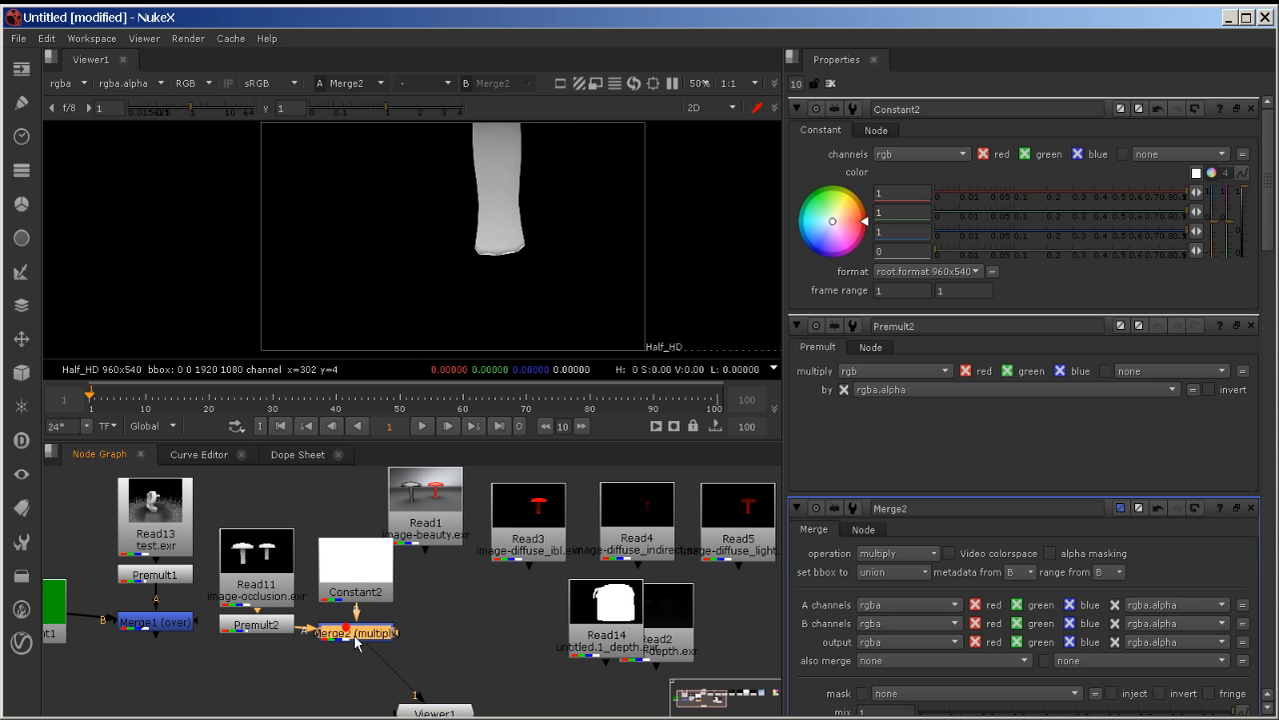
{"action": "double_click", "coordinate": [350, 633]}
{"action": "left_click", "coordinate": [897, 154]}
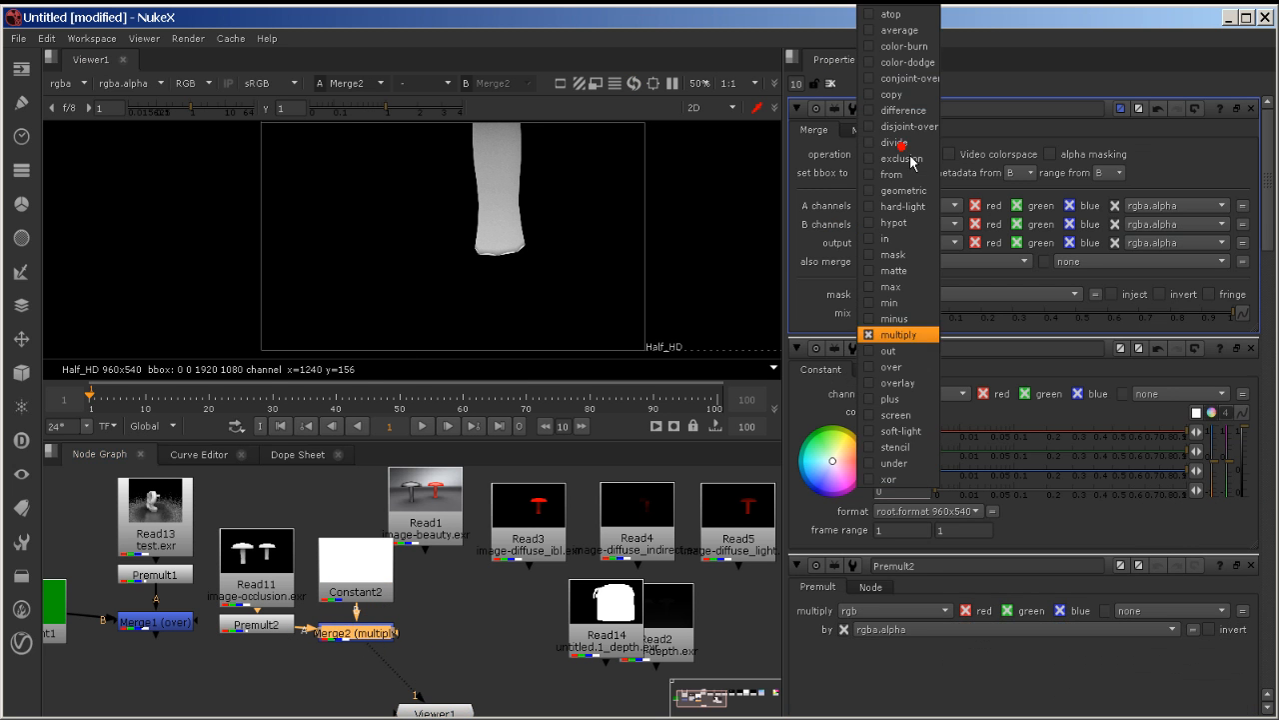
{"action": "left_click", "coordinate": [917, 367]}
{"action": "middle_click_drag", "start_coordinate": [570, 263], "coordinate": [531, 271]}
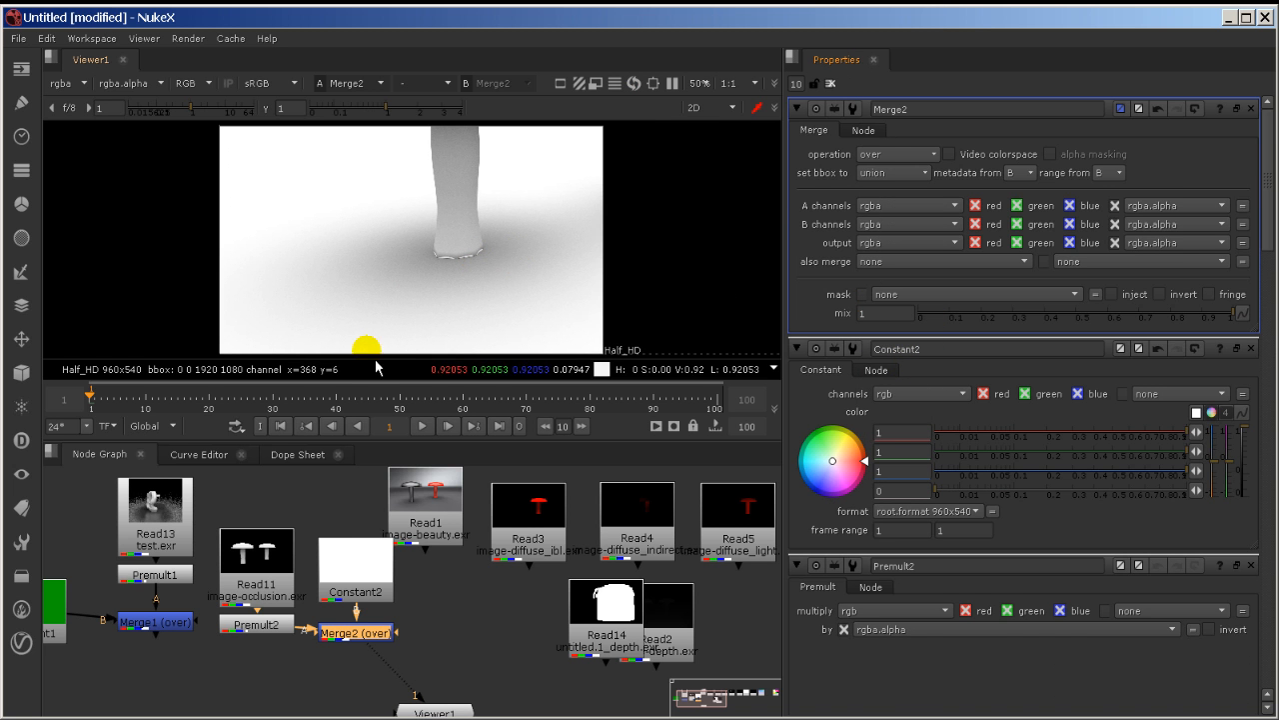
Set the Constant2 format to 1919x1078.
{"action": "double_click", "coordinate": [350, 568]}
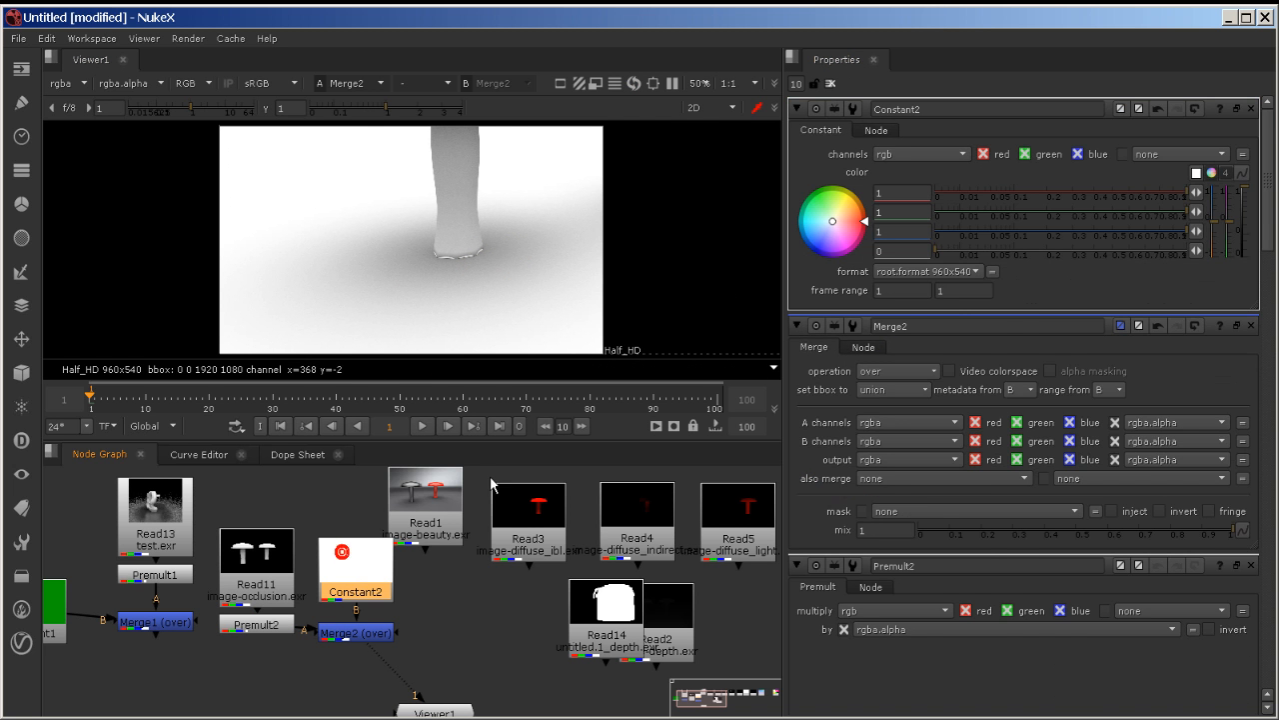
{"action": "left_click", "coordinate": [939, 271]}
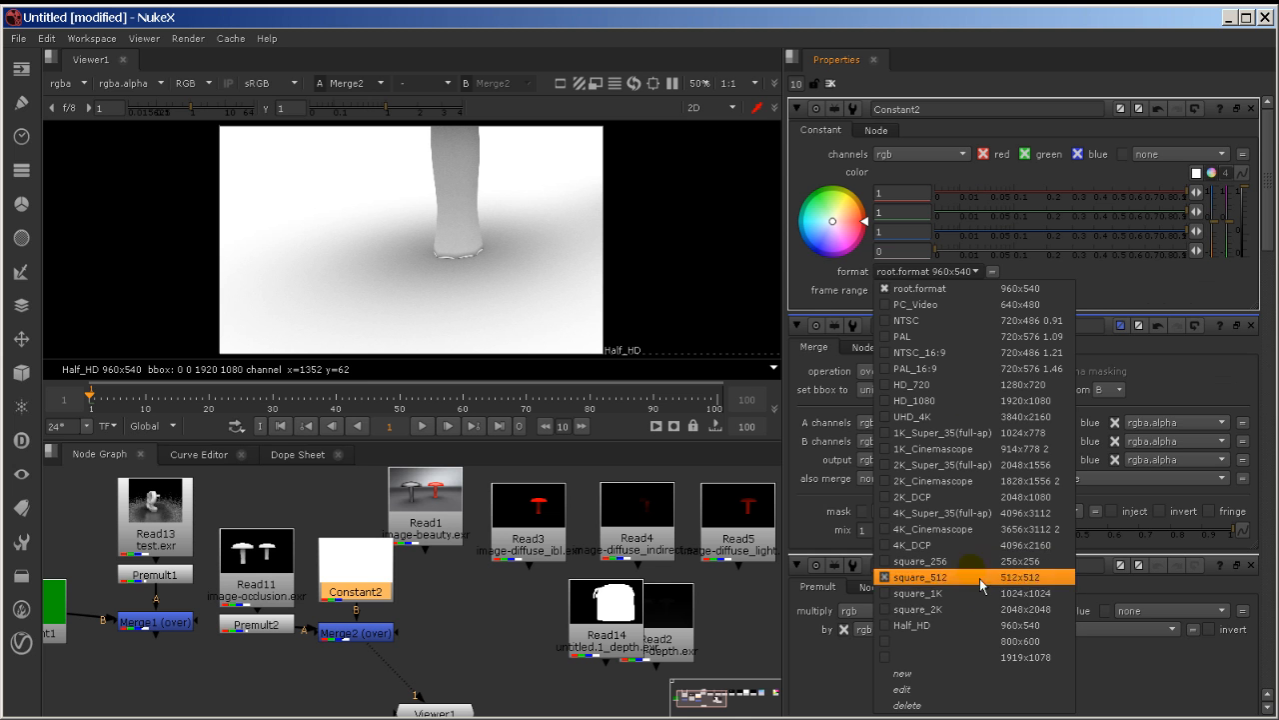
{"action": "left_click", "coordinate": [999, 657]}
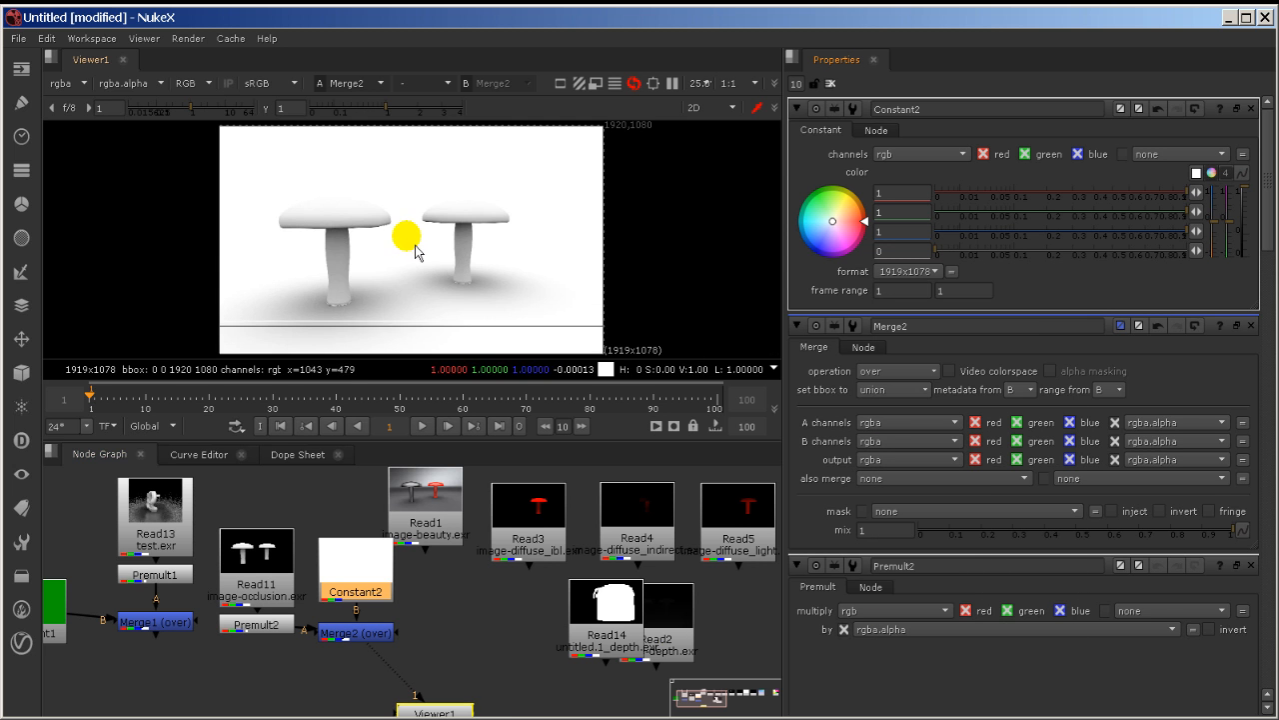
Close all open node properties and shift Read1, Constant2 and Merge2 to tidy the node graph.
{"action": "left_click", "coordinate": [832, 84]}
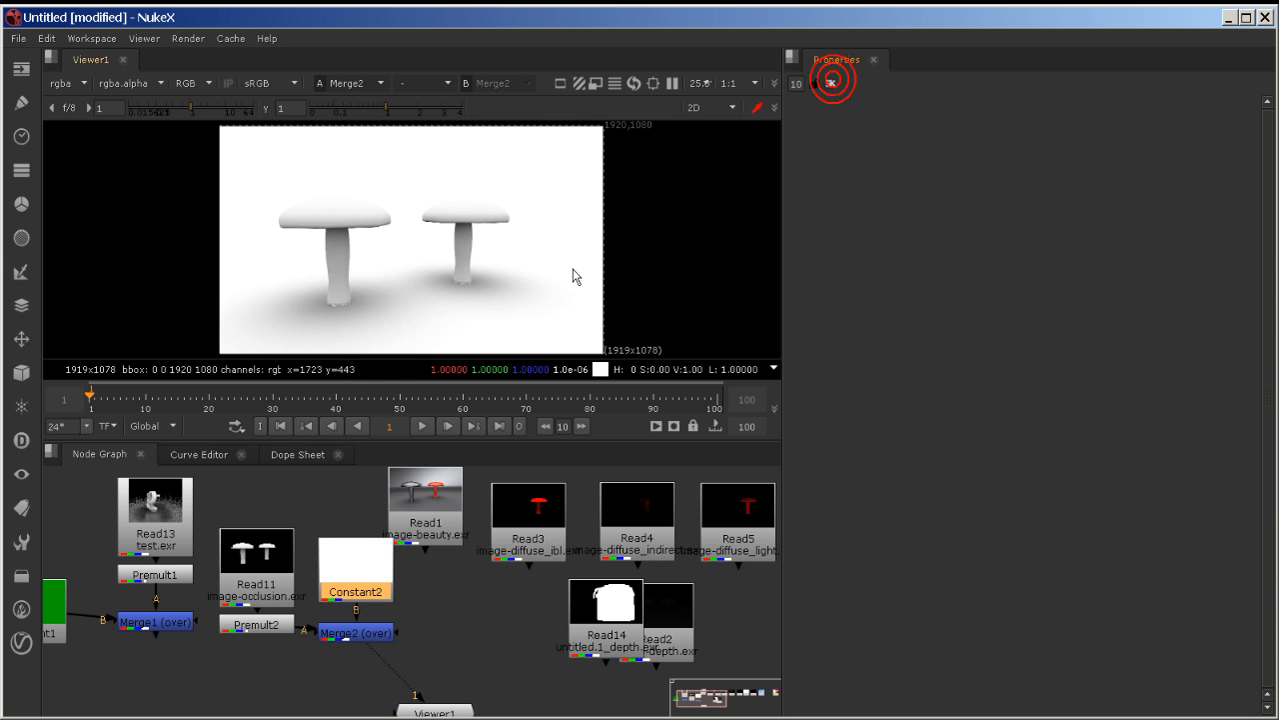
{"action": "left_click_drag", "start_coordinate": [446, 536], "coordinate": [470, 534]}
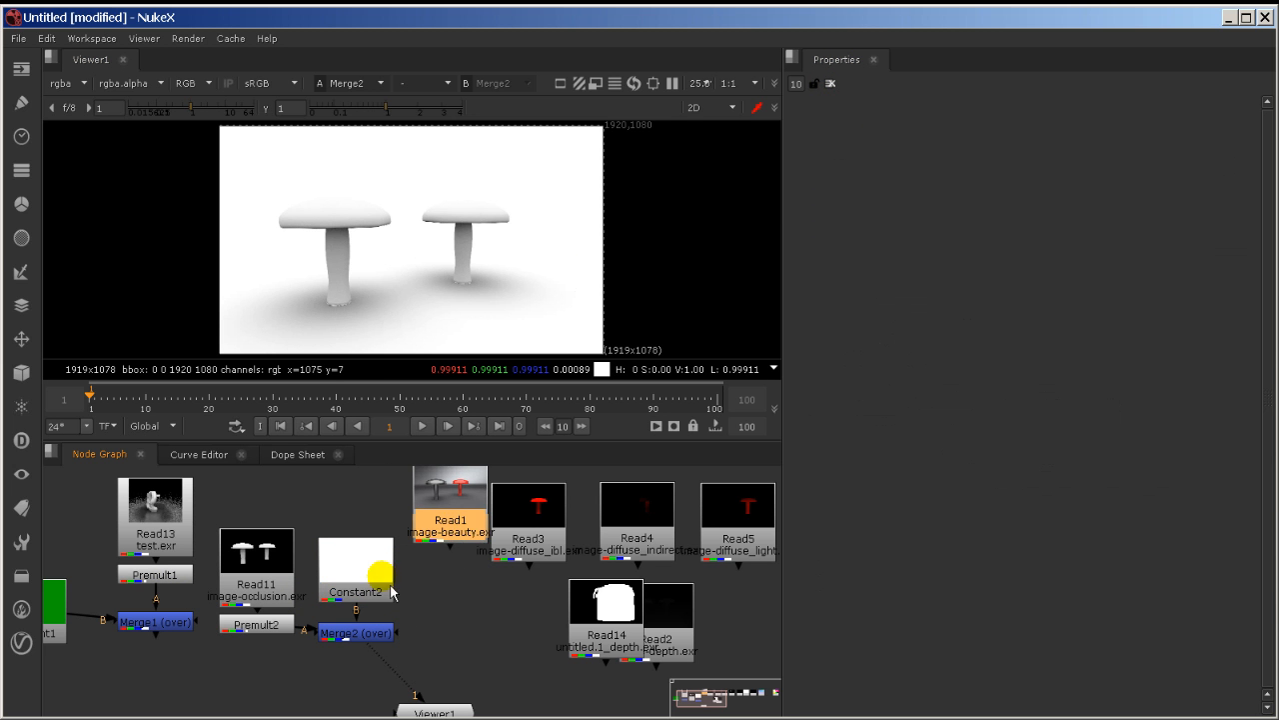
{"action": "left_click_drag", "start_coordinate": [368, 577], "coordinate": [369, 569]}
{"action": "left_click_drag", "start_coordinate": [367, 641], "coordinate": [370, 637]}
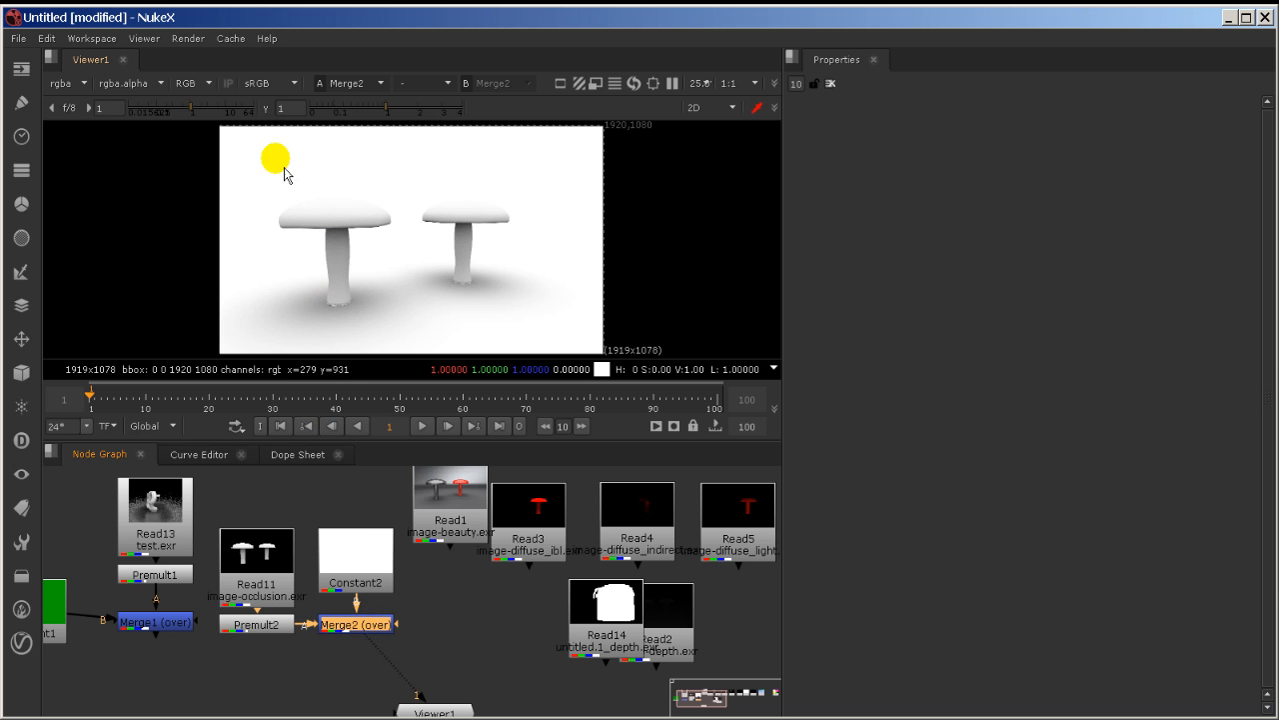
Move Read1 beside Merge2 and combine Merge2 (A) with Read1 (B) in a new Merge node set to multiply.
{"action": "left_click_drag", "start_coordinate": [450, 505], "coordinate": [489, 625]}
{"action": "left_click", "coordinate": [383, 626]}
{"action": "key", "text": "m"}
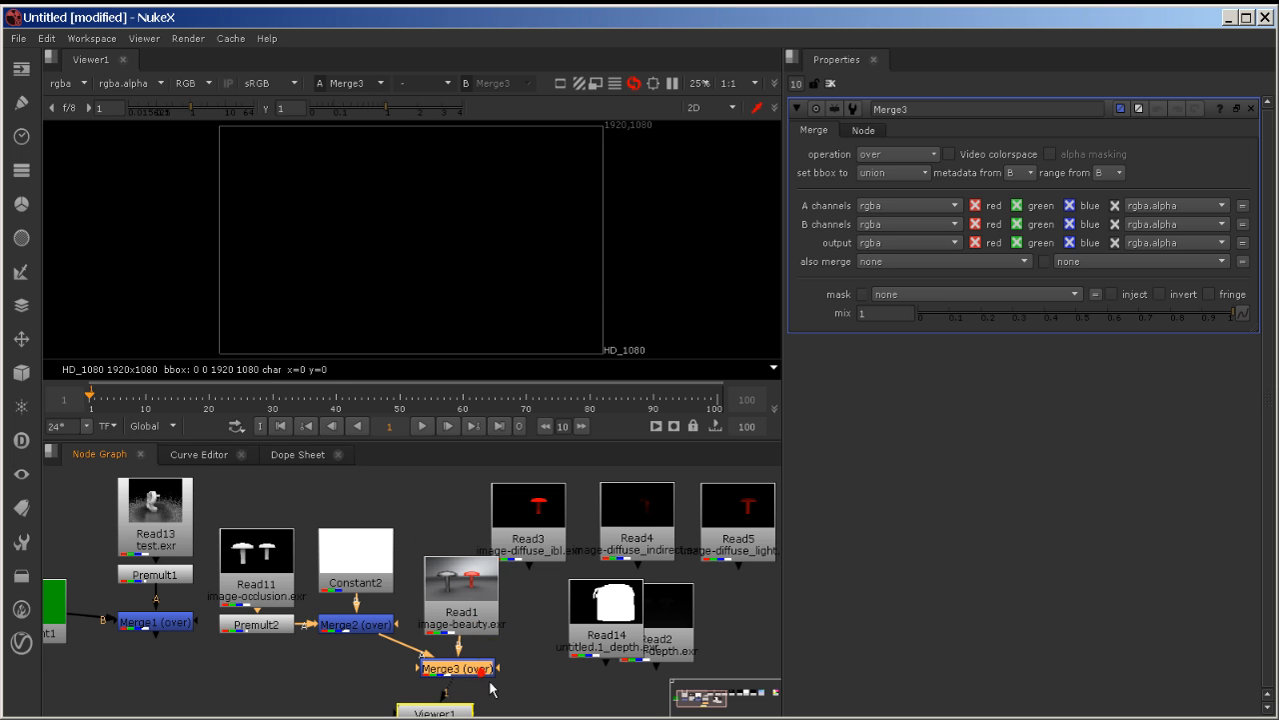
{"action": "left_click", "coordinate": [884, 154]}
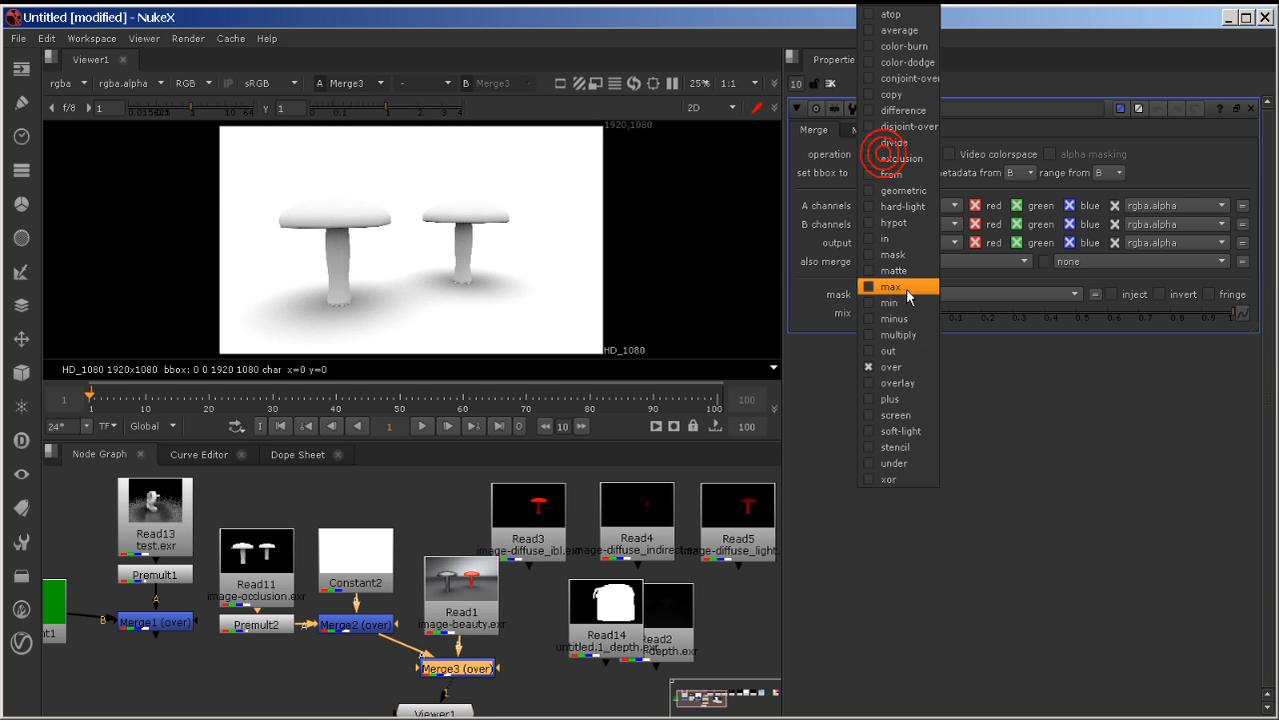
{"action": "left_click", "coordinate": [908, 341]}
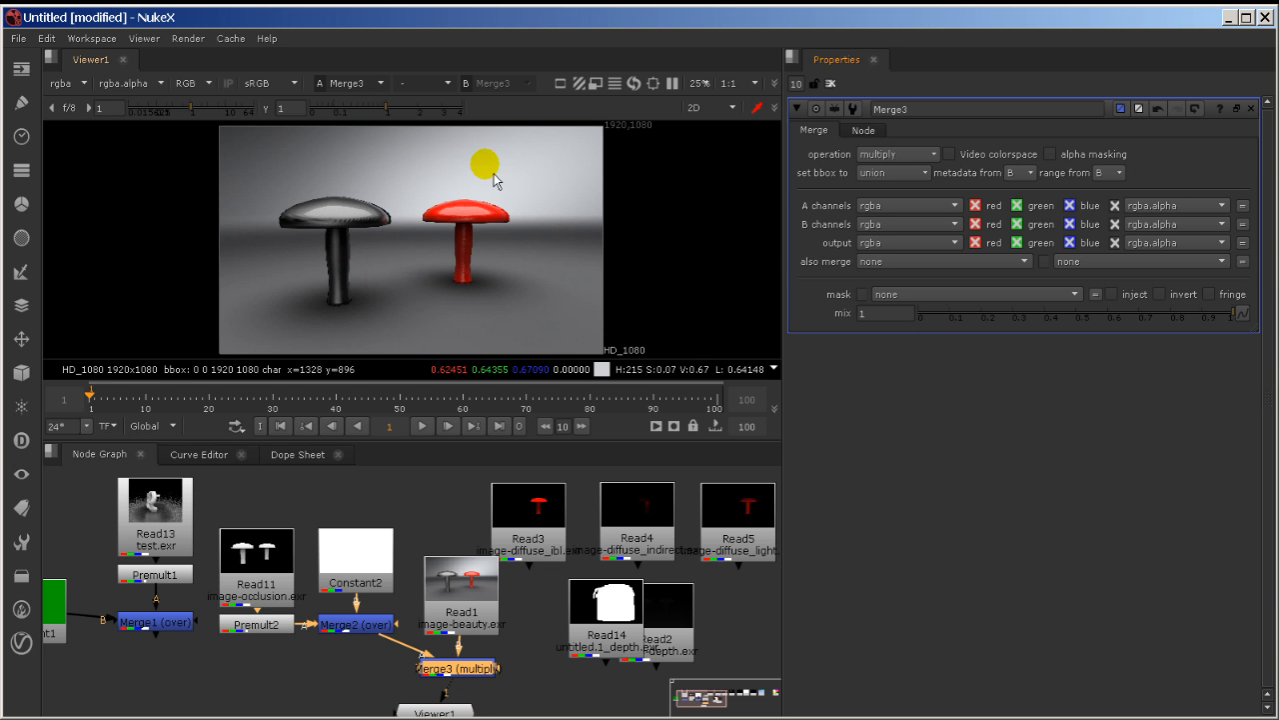
Place Viewer1 below Merge3 and toggle the viewer between the Read1 beauty pass and the Merge3 result.
{"action": "left_click_drag", "start_coordinate": [437, 712], "coordinate": [462, 703]}
{"action": "left_click", "coordinate": [471, 648]}
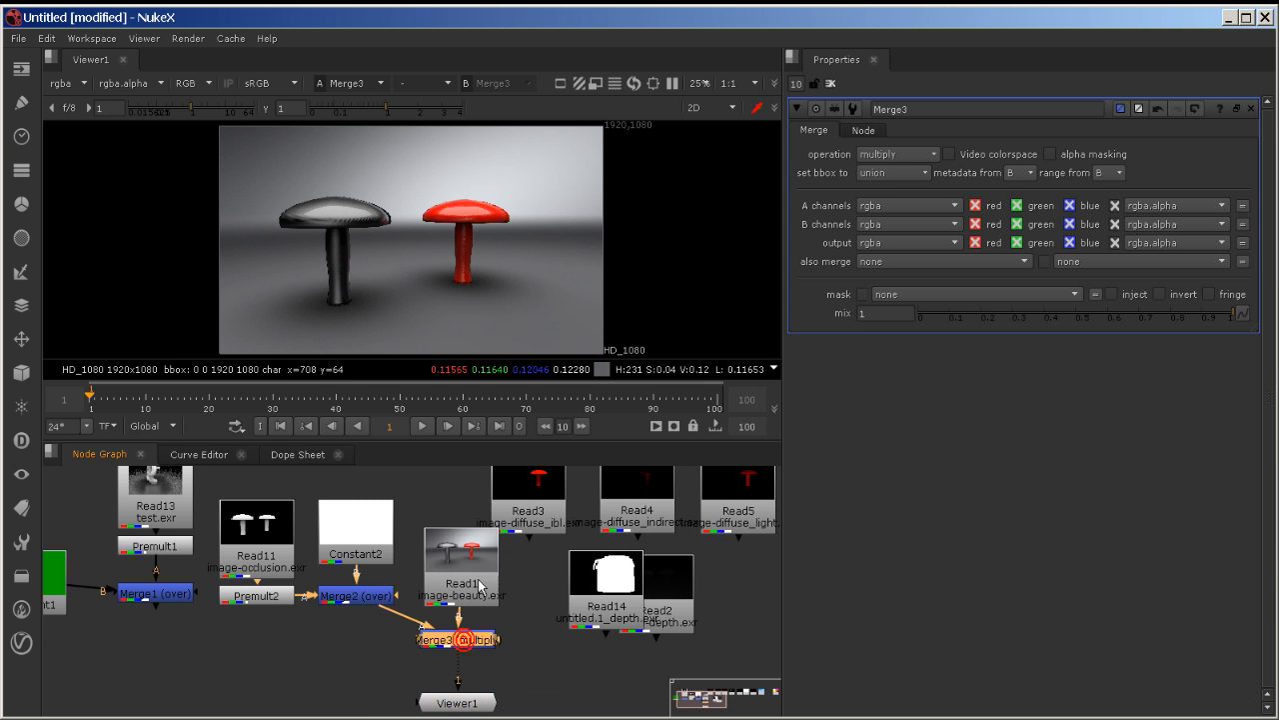
{"action": "left_click", "coordinate": [479, 580]}
{"action": "key", "text": "1"}
{"action": "left_click", "coordinate": [461, 651]}
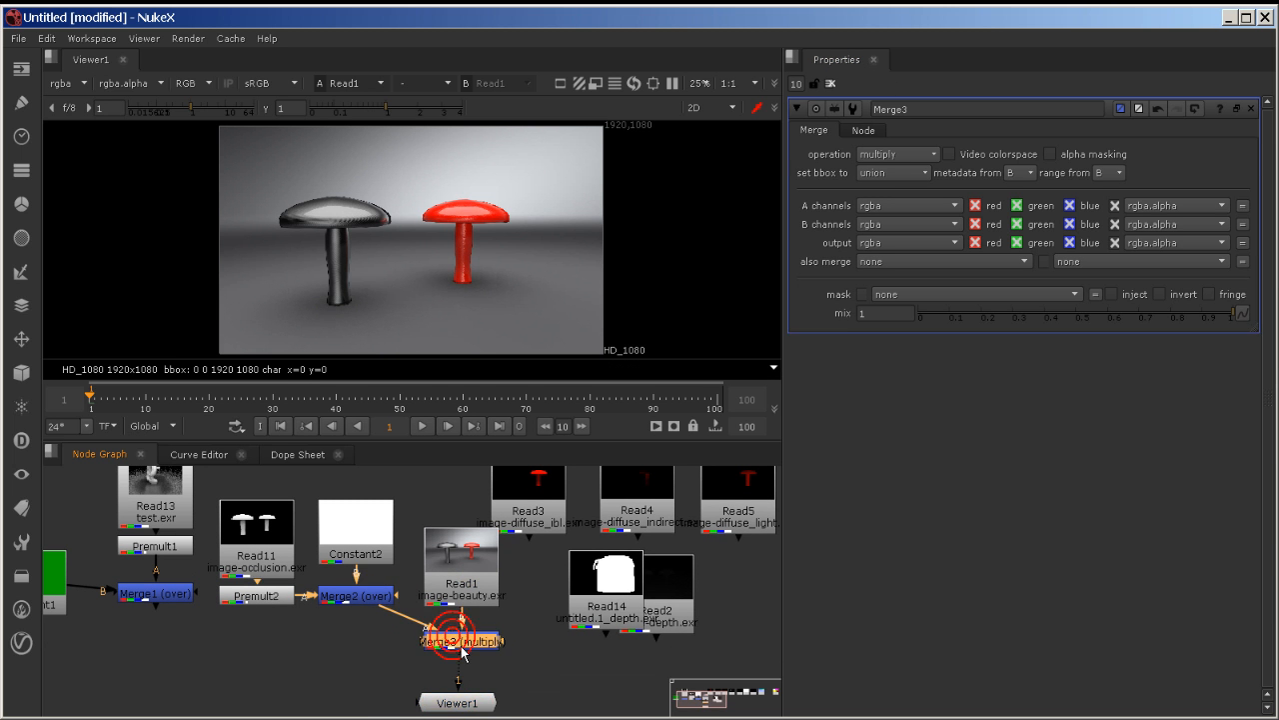
{"action": "key", "text": "2"}
{"action": "left_click", "coordinate": [543, 667]}
{"action": "key", "text": "1"}
{"action": "key", "text": "2"}
{"action": "key", "text": "1"}
{"action": "key", "text": "2"}
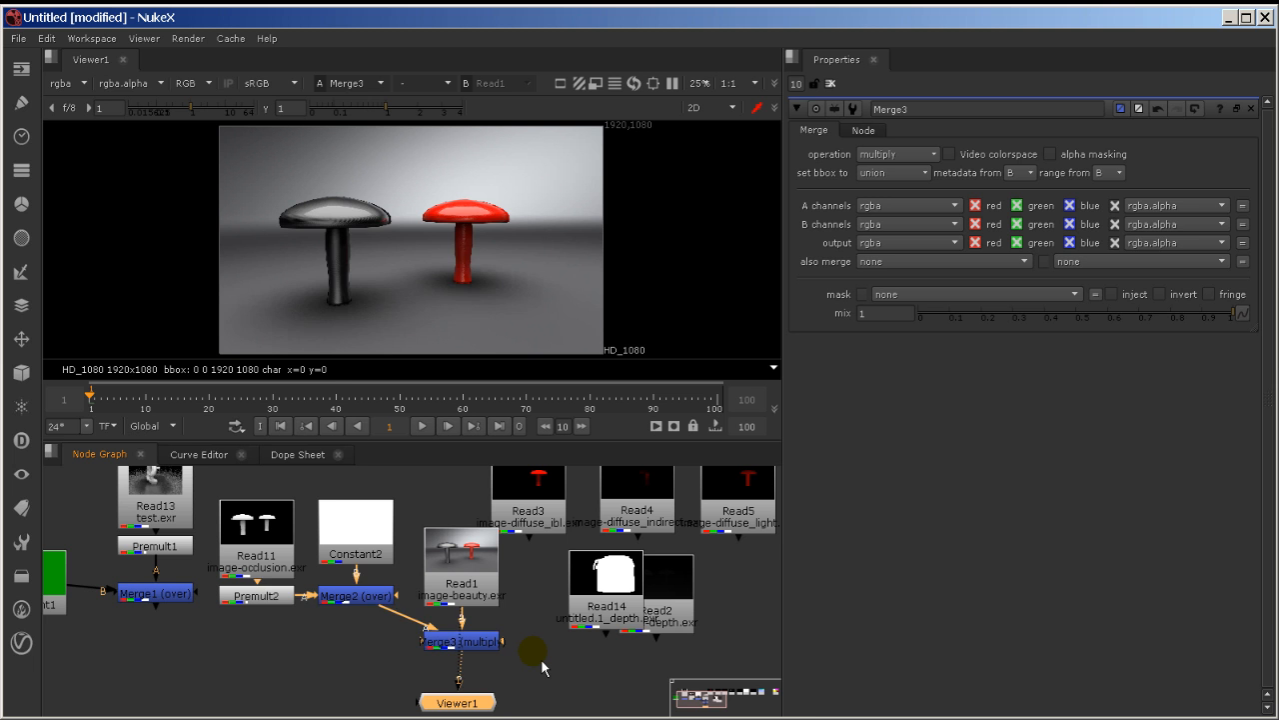
{"action": "key", "text": "1"}
{"action": "key", "text": "2"}
{"action": "key", "text": "1"}
{"action": "key", "text": "2"}
{"action": "key", "text": "1"}
{"action": "key", "text": "2"}
{"action": "key", "text": "1"}
{"action": "key", "text": "2"}
{"action": "key", "text": "1"}
{"action": "key", "text": "2"}
{"action": "key", "text": "1"}
{"action": "key", "text": "2"}
{"action": "key", "text": "1"}
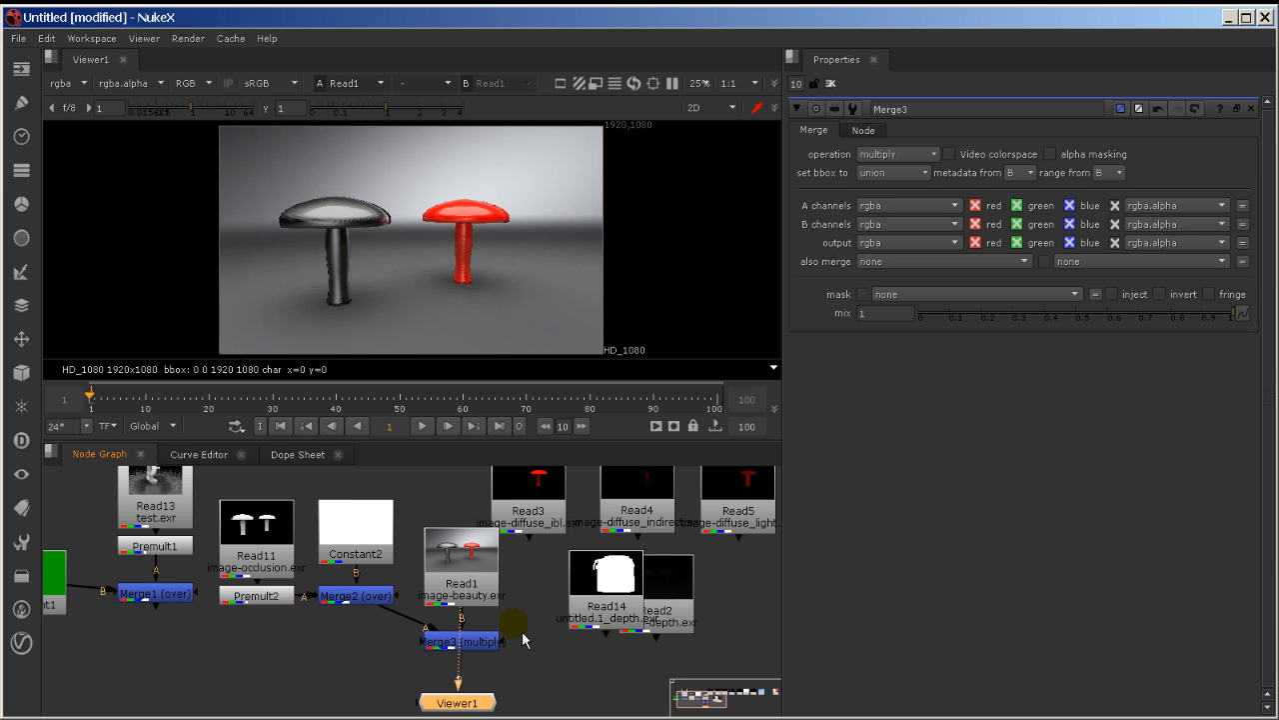
Compare the Read11 occlusion pass with the Read1 beauty pass in the viewer.
{"action": "left_click", "coordinate": [287, 538]}
{"action": "key", "text": "1"}
{"action": "left_click", "coordinate": [456, 558]}
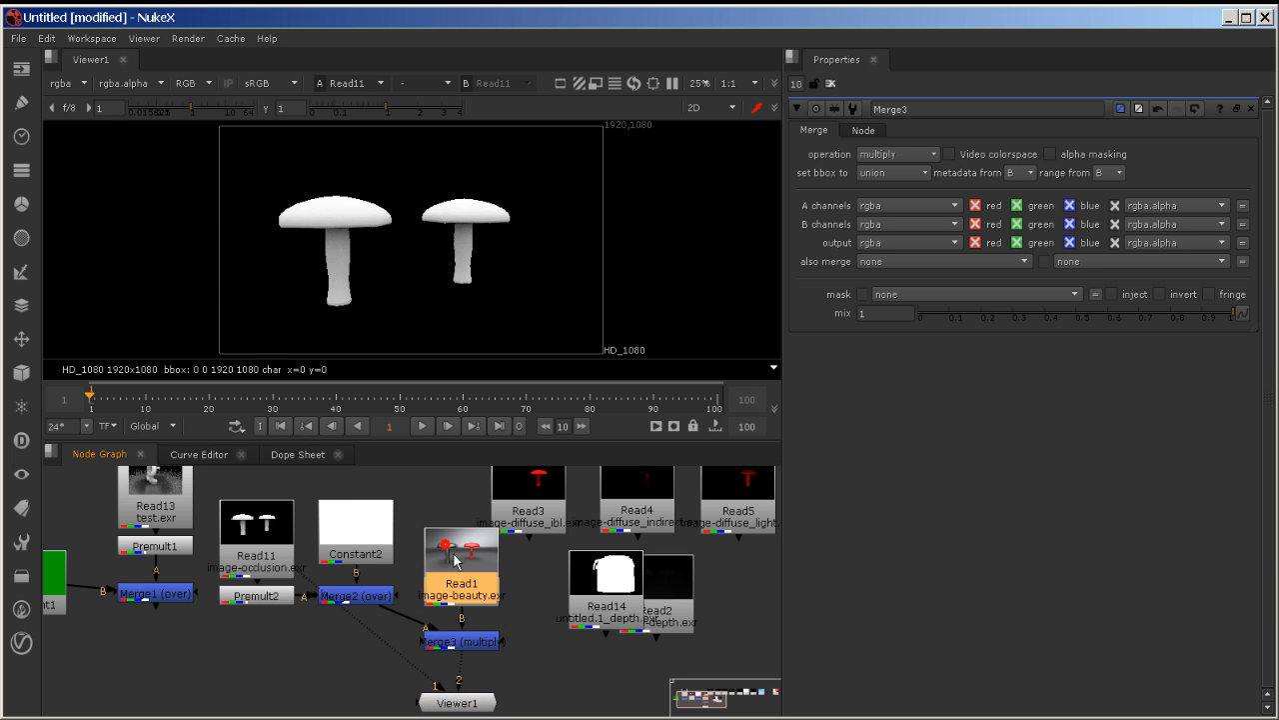
{"action": "key", "text": "1"}
{"action": "left_click", "coordinate": [273, 556]}
{"action": "key", "text": "1"}
{"action": "key", "text": "1"}
{"action": "left_click", "coordinate": [287, 537]}
{"action": "key", "text": "1"}
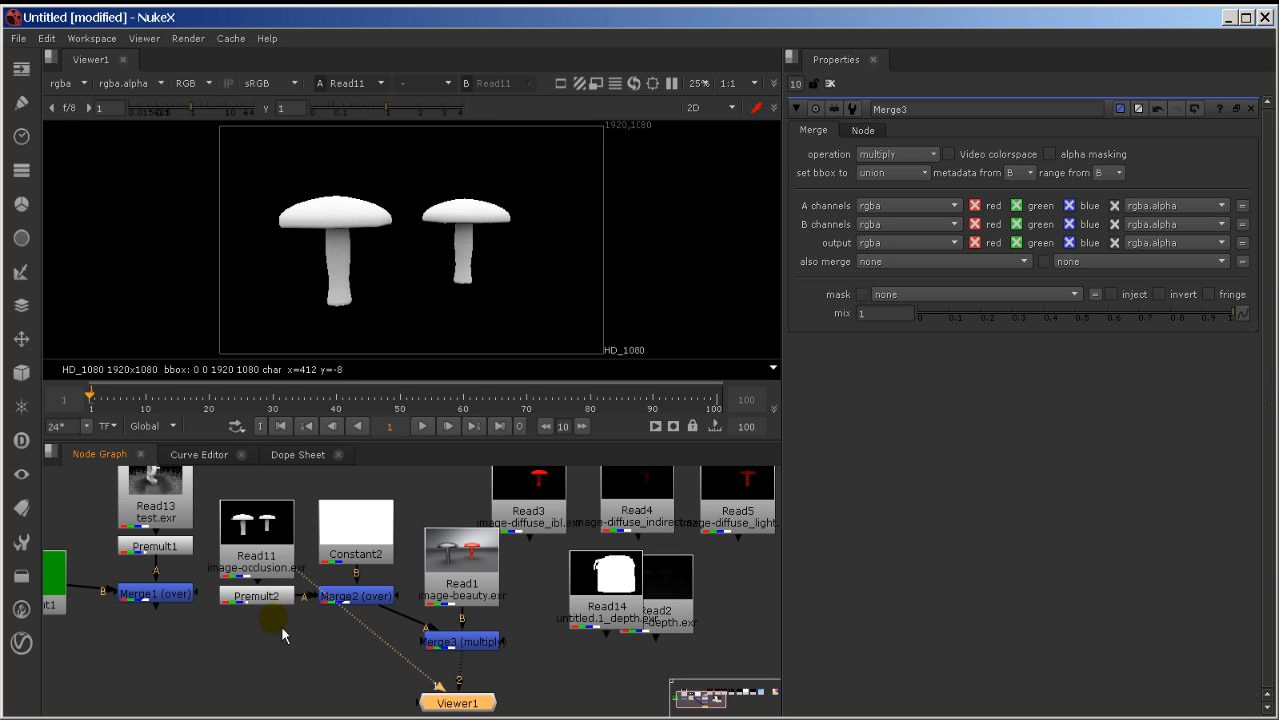
Switch to Photoshop and open image-beauty.exr and image-occlusion.exr from the Desktop, reading alpha data as alpha channels.
{"action": "left_click", "coordinate": [234, 719]}
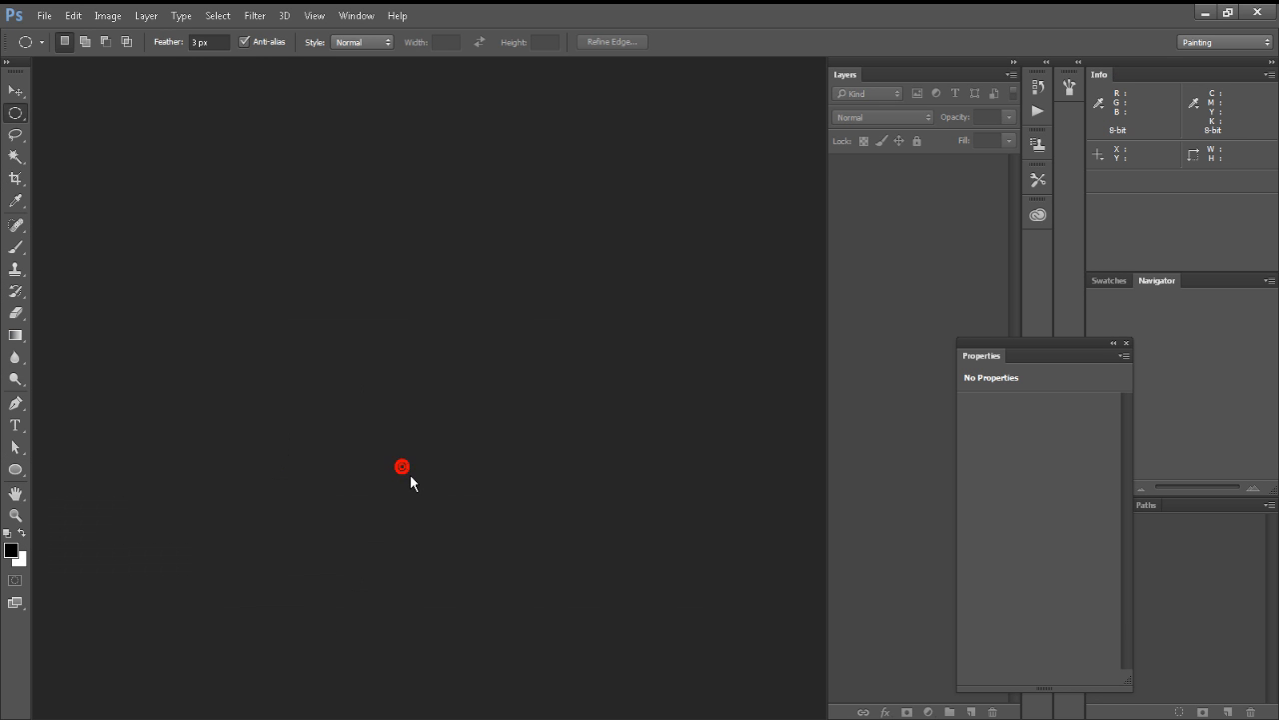
{"action": "double_click", "coordinate": [387, 229]}
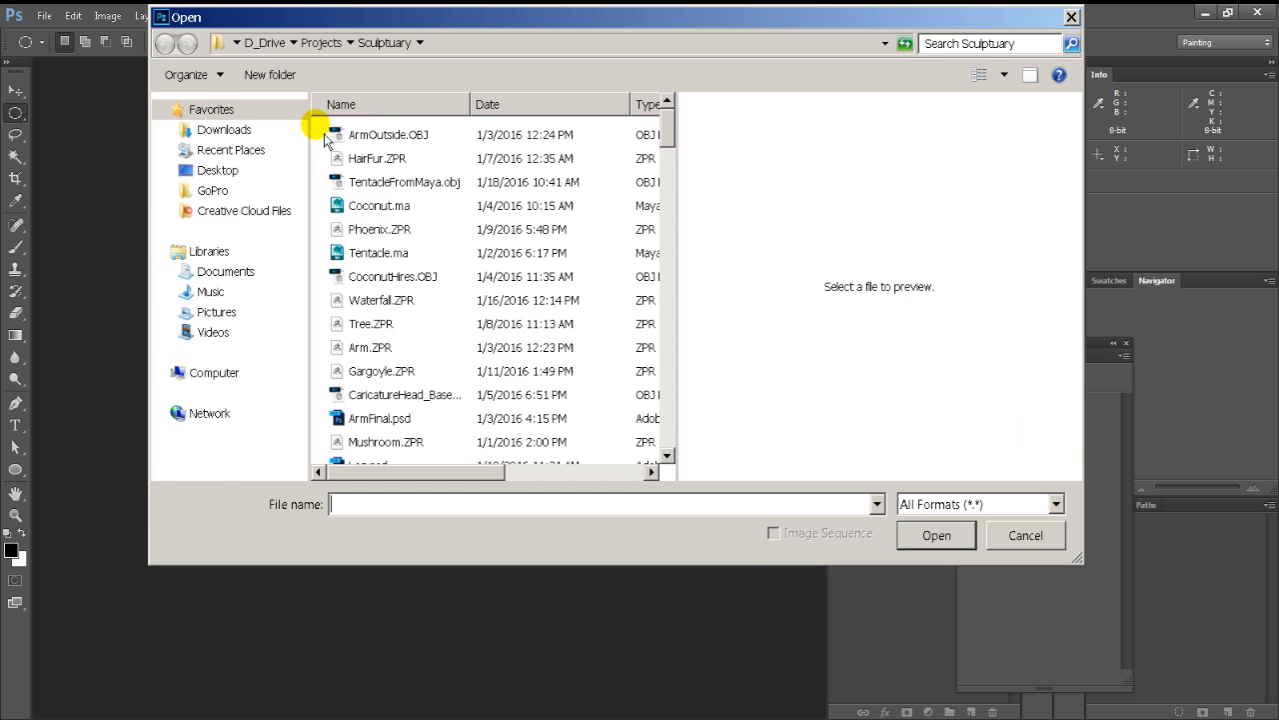
{"action": "left_click", "coordinate": [214, 170]}
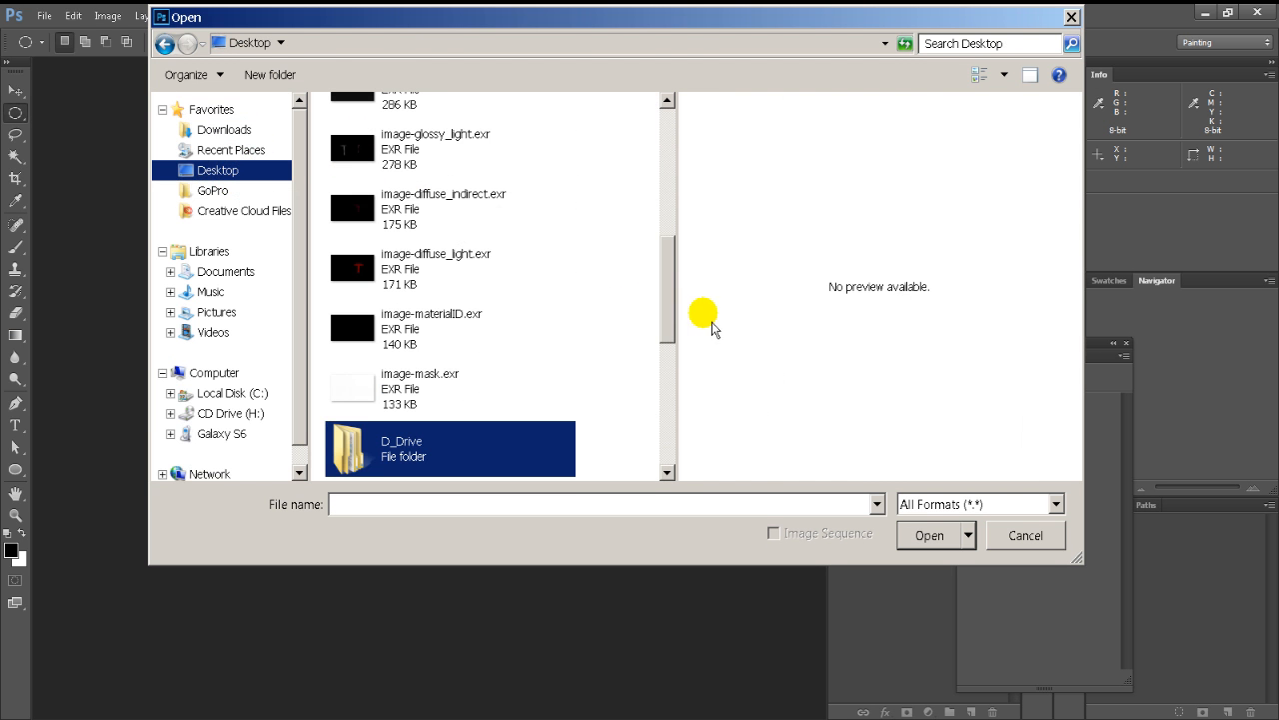
{"action": "left_click_drag", "start_coordinate": [673, 330], "coordinate": [666, 271]}
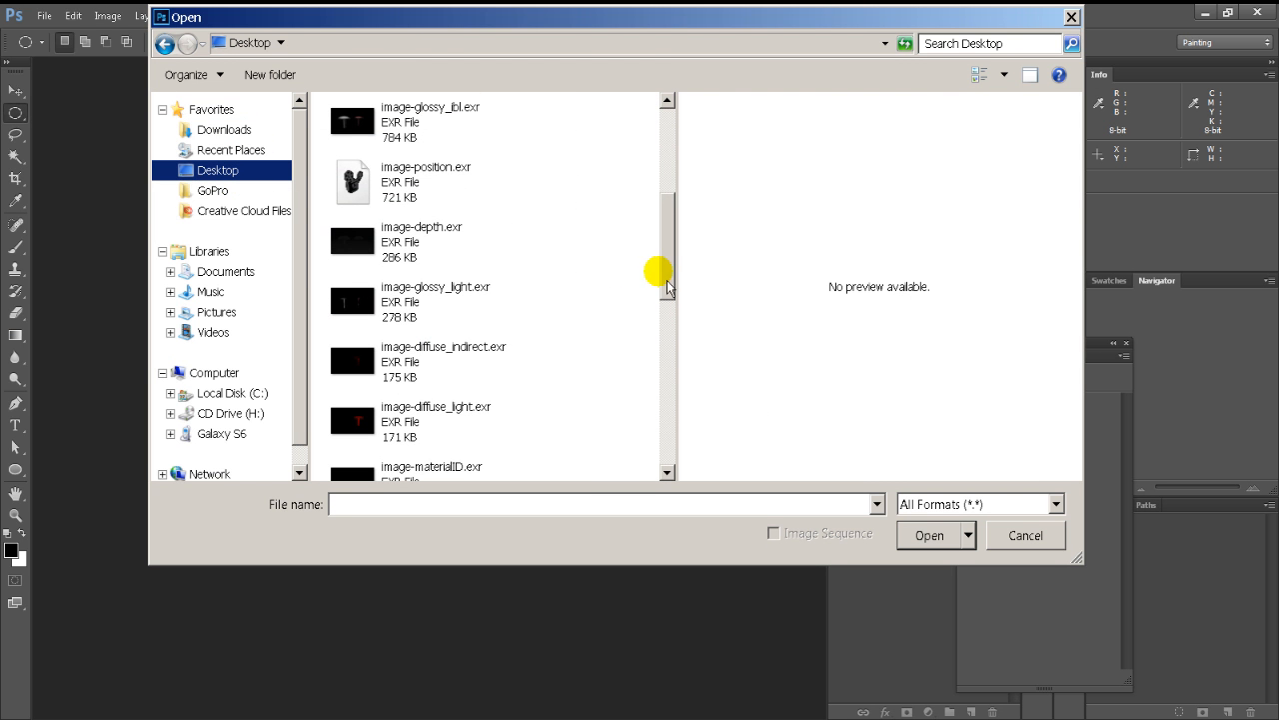
{"action": "left_click", "coordinate": [489, 289]}
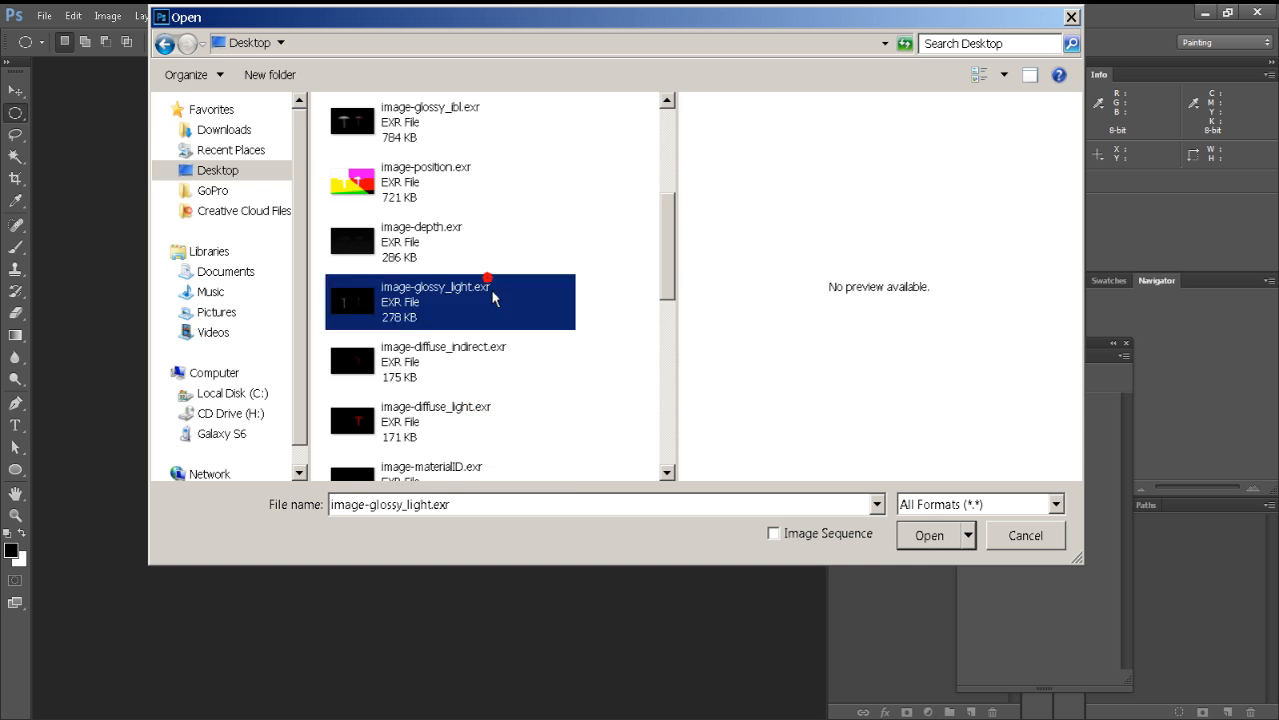
{"action": "scroll", "coordinate": [490, 293], "scroll_direction": "up", "scroll_amount": 3}
{"action": "left_click", "coordinate": [472, 178]}
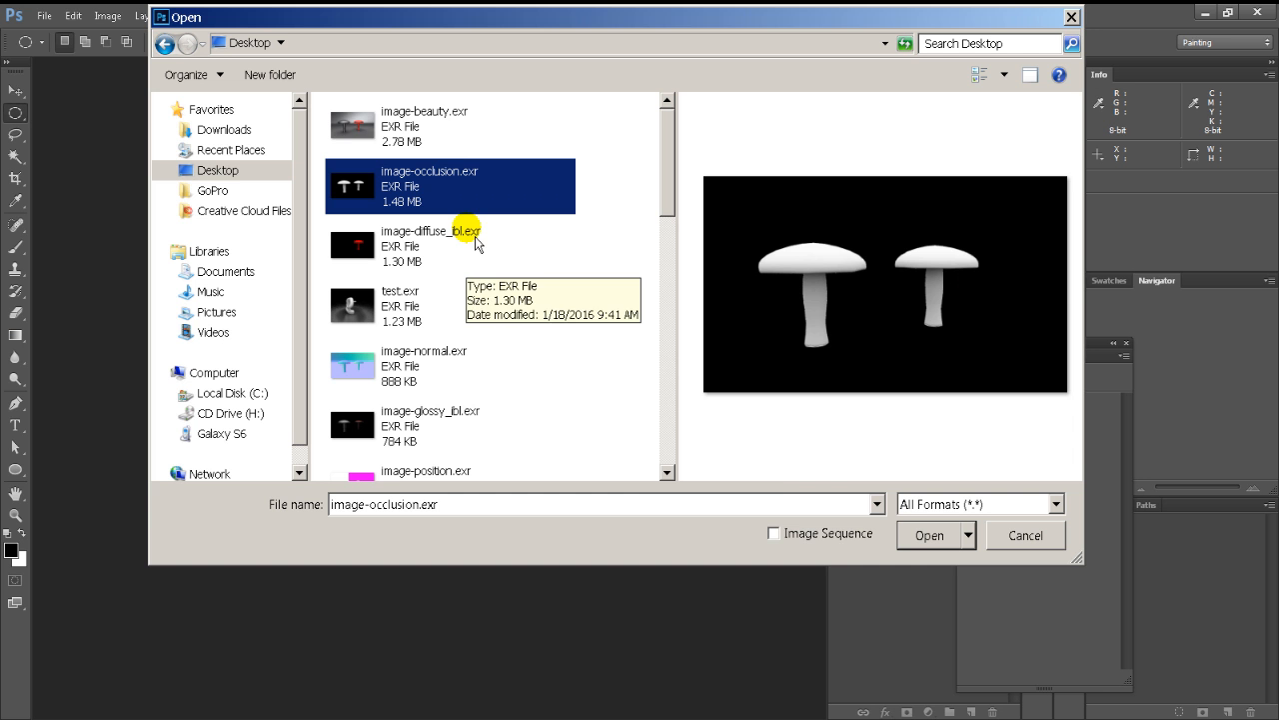
{"action": "left_click", "coordinate": [456, 134], "text": "ctrl"}
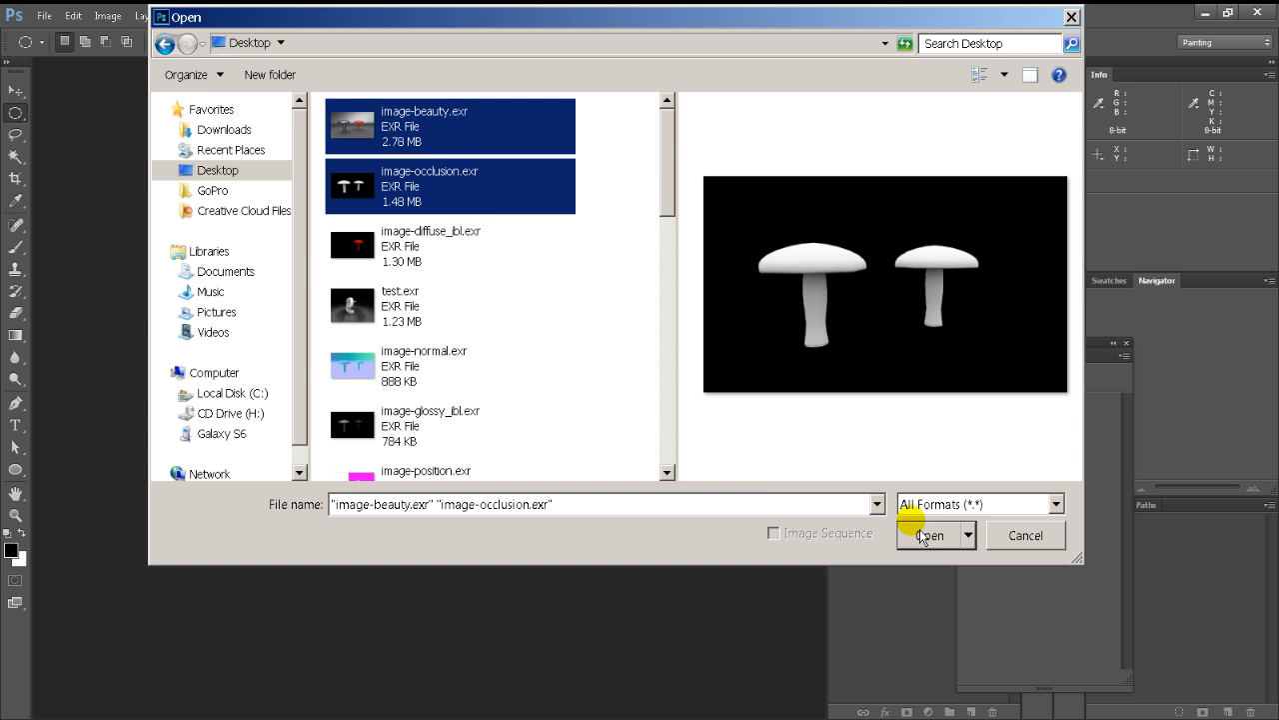
{"action": "left_click", "coordinate": [949, 537]}
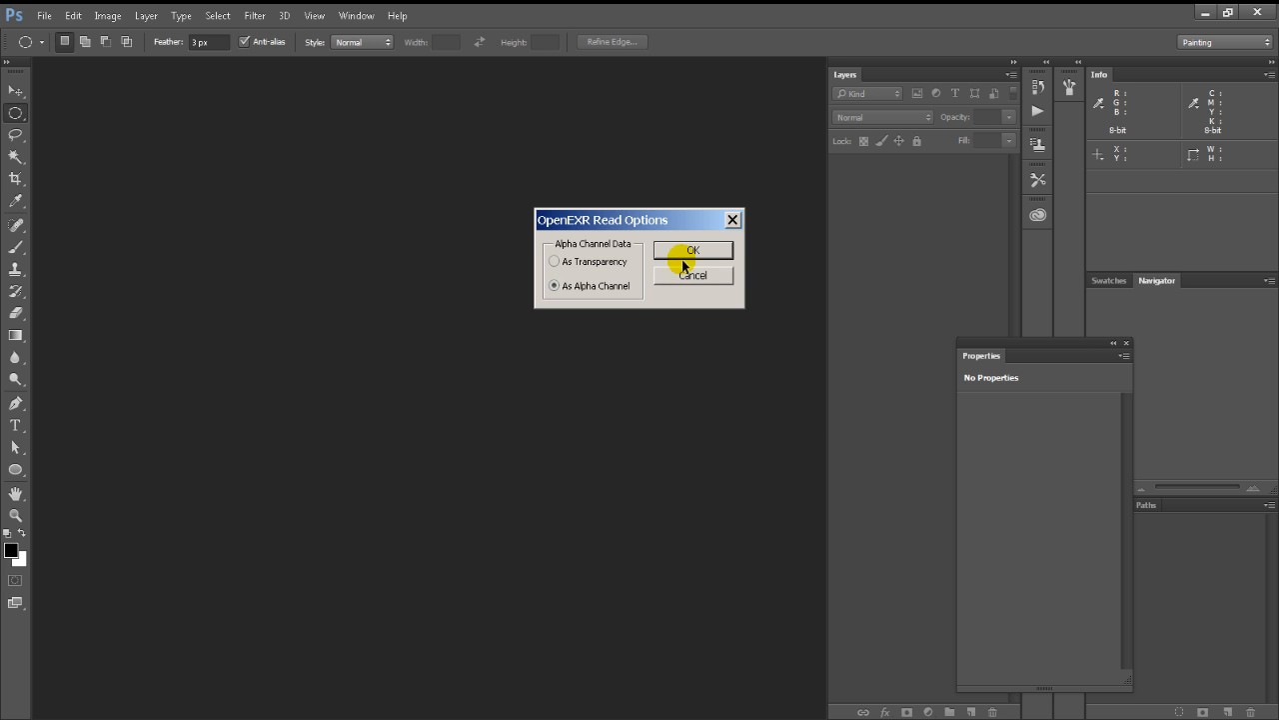
{"action": "left_click", "coordinate": [683, 253]}
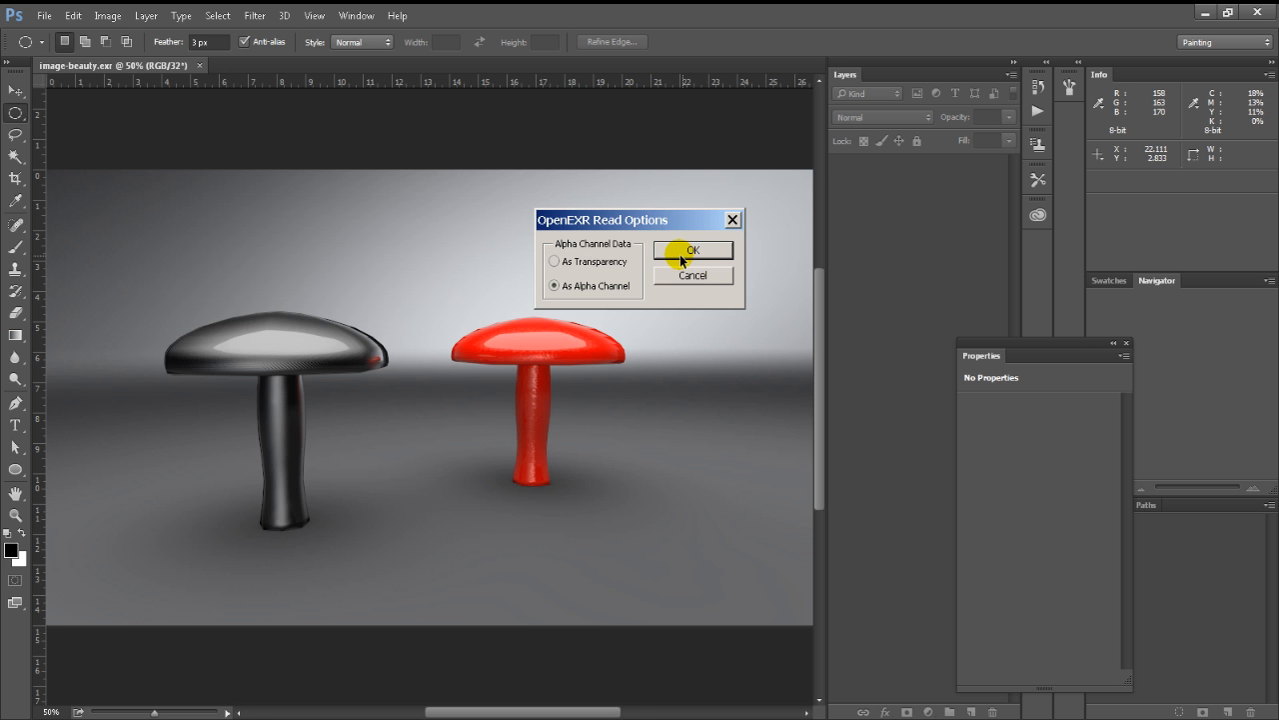
{"action": "left_click", "coordinate": [681, 254]}
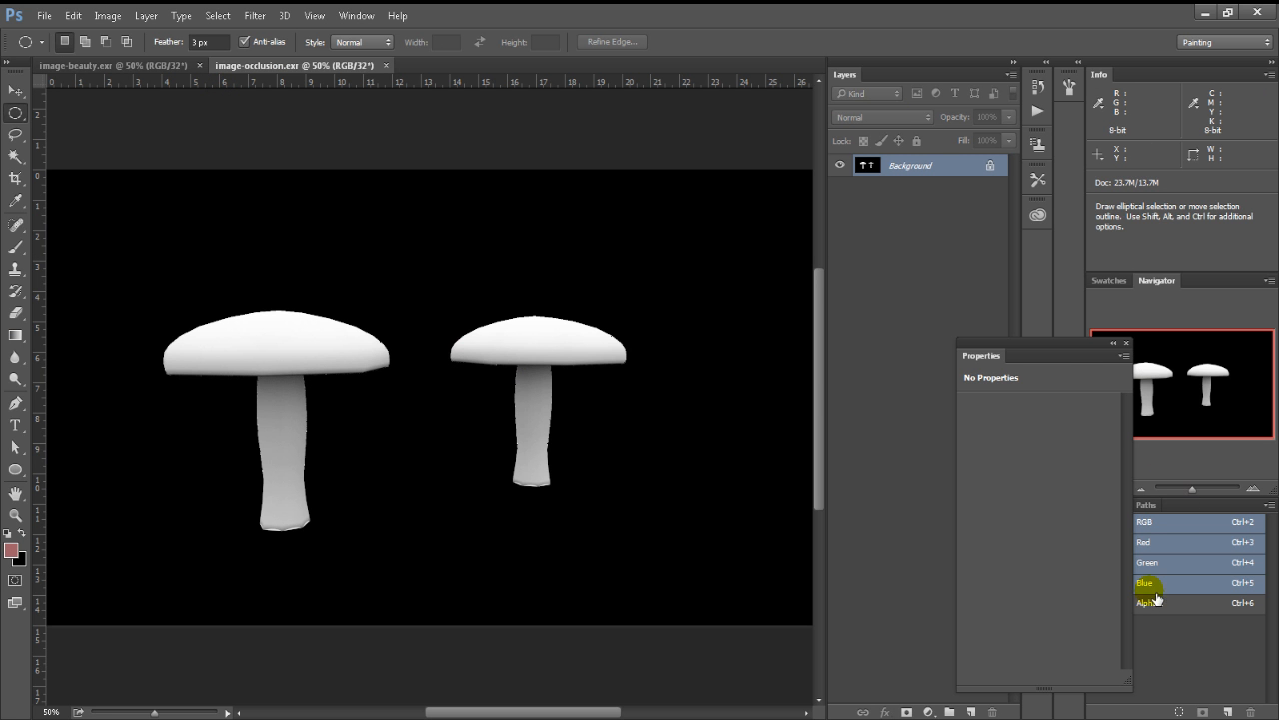
Load the Alpha 1 channel of image-occlusion.exr as a selection and close the floating layer properties window.
{"action": "left_click", "coordinate": [1147, 604], "text": "ctrl"}
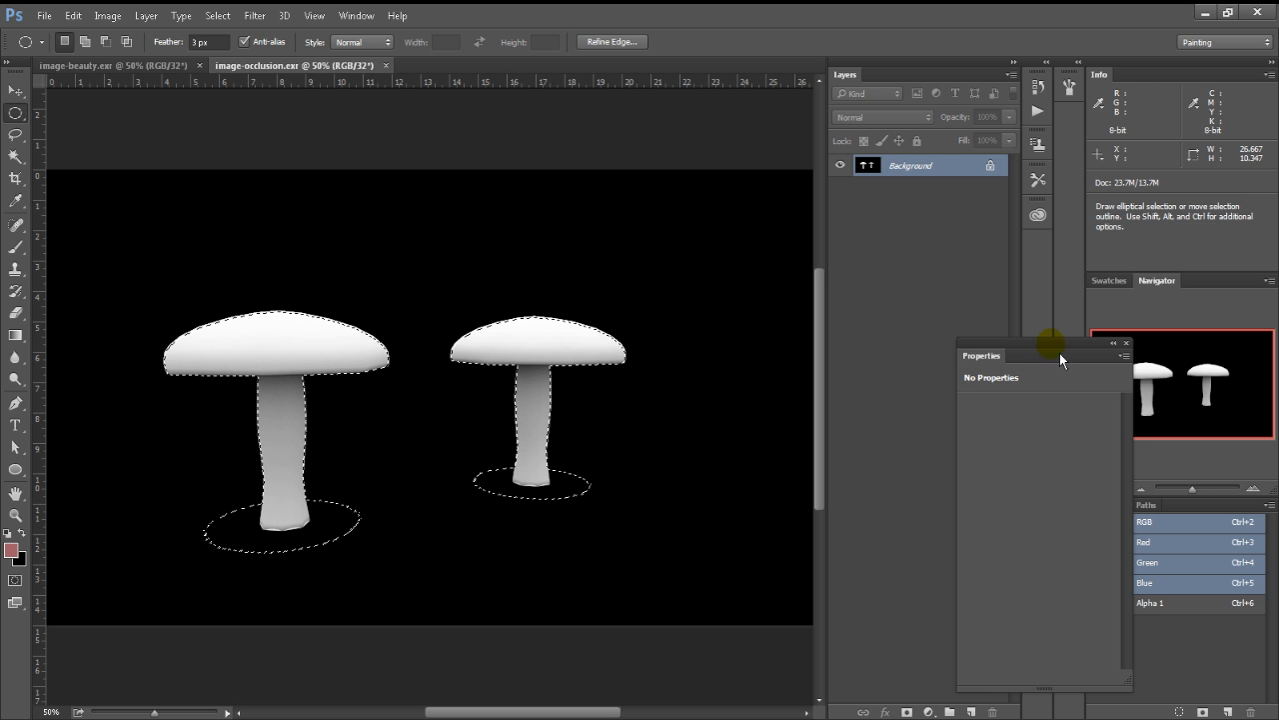
{"action": "left_click_drag", "start_coordinate": [1059, 353], "coordinate": [995, 350]}
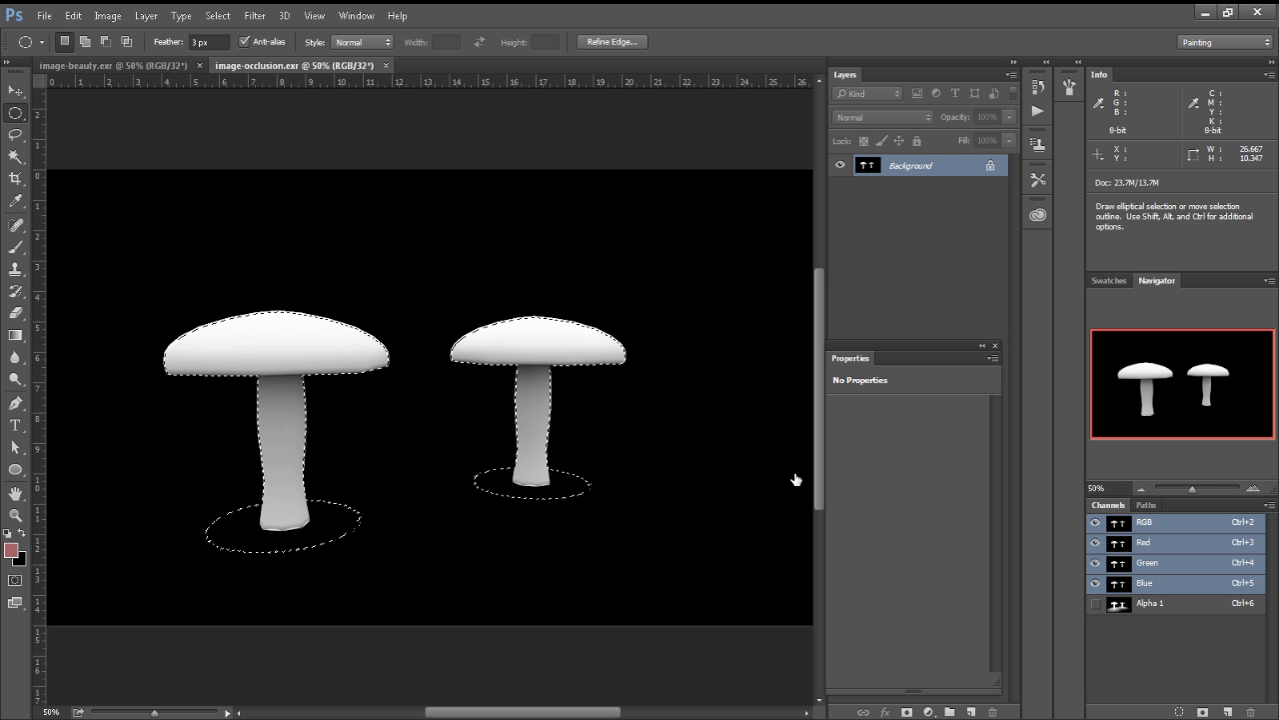
{"action": "left_click", "coordinate": [993, 346]}
Convert the locked Background of image-occlusion.exr into a regular layer and mask it with the alpha selection.
{"action": "double_click", "coordinate": [930, 166]}
{"action": "key", "text": "Return"}
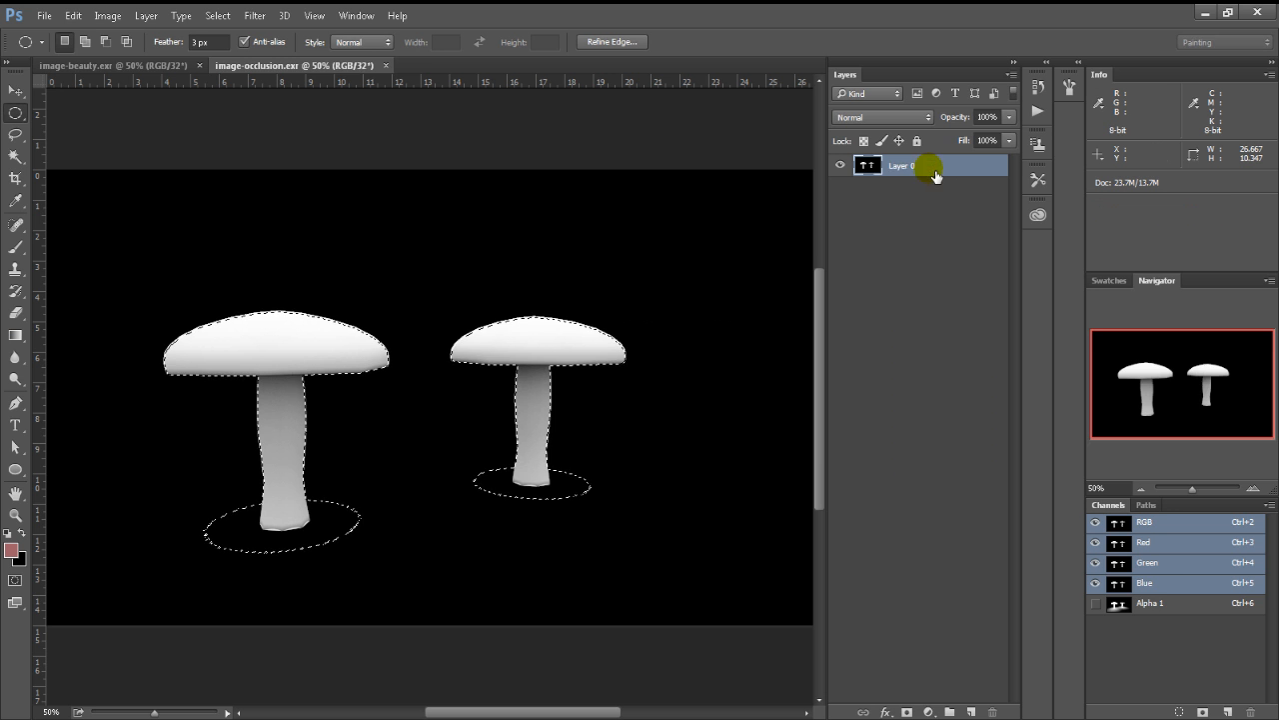
{"action": "left_click", "coordinate": [907, 712]}
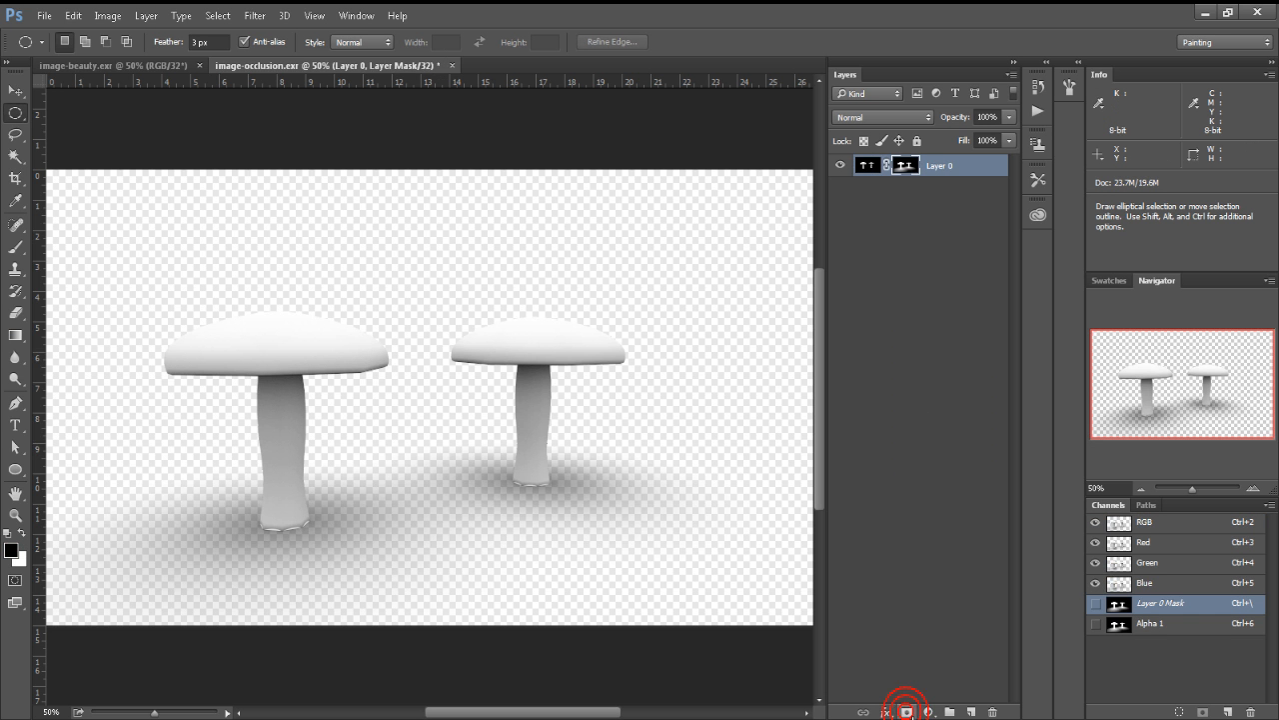
Duplicate the masked Layer 0 of image-occlusion.exr into the image-beauty.exr document, keeping the name Layer 1.
{"action": "left_click", "coordinate": [965, 170]}
{"action": "left_click", "coordinate": [1012, 75]}
{"action": "left_click", "coordinate": [1018, 134]}
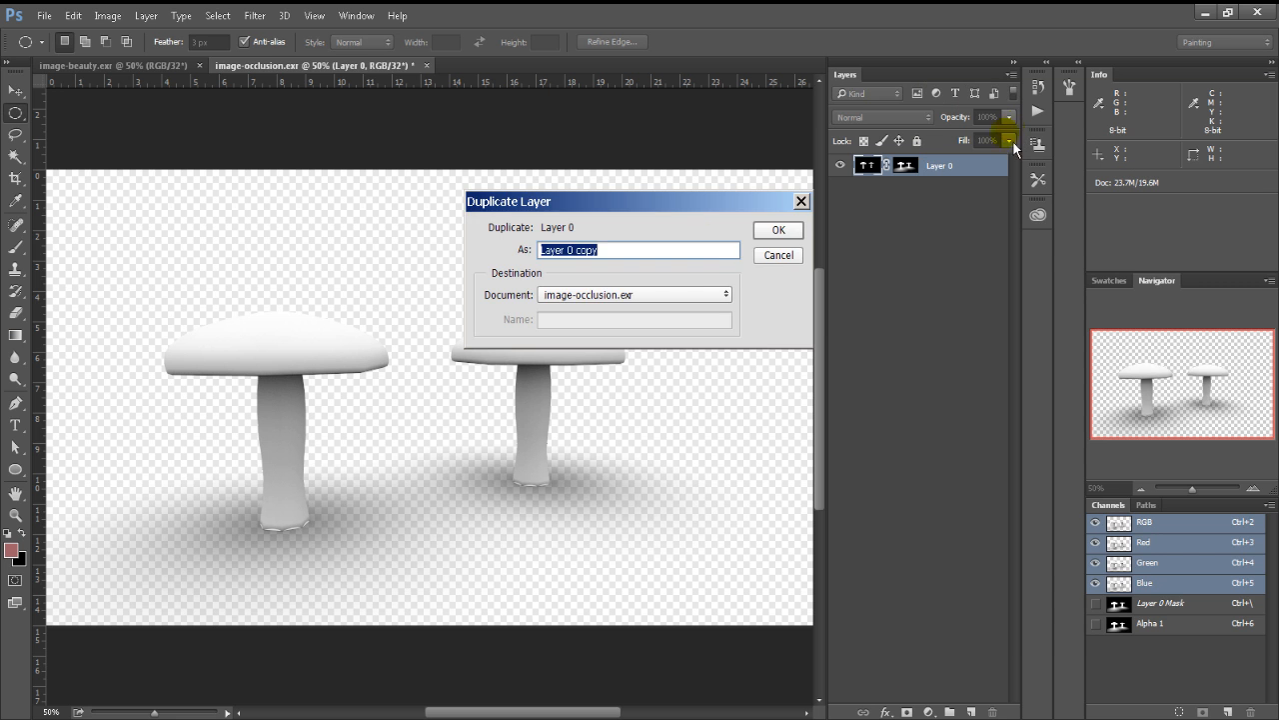
{"action": "left_click", "coordinate": [686, 294]}
{"action": "left_click", "coordinate": [700, 319]}
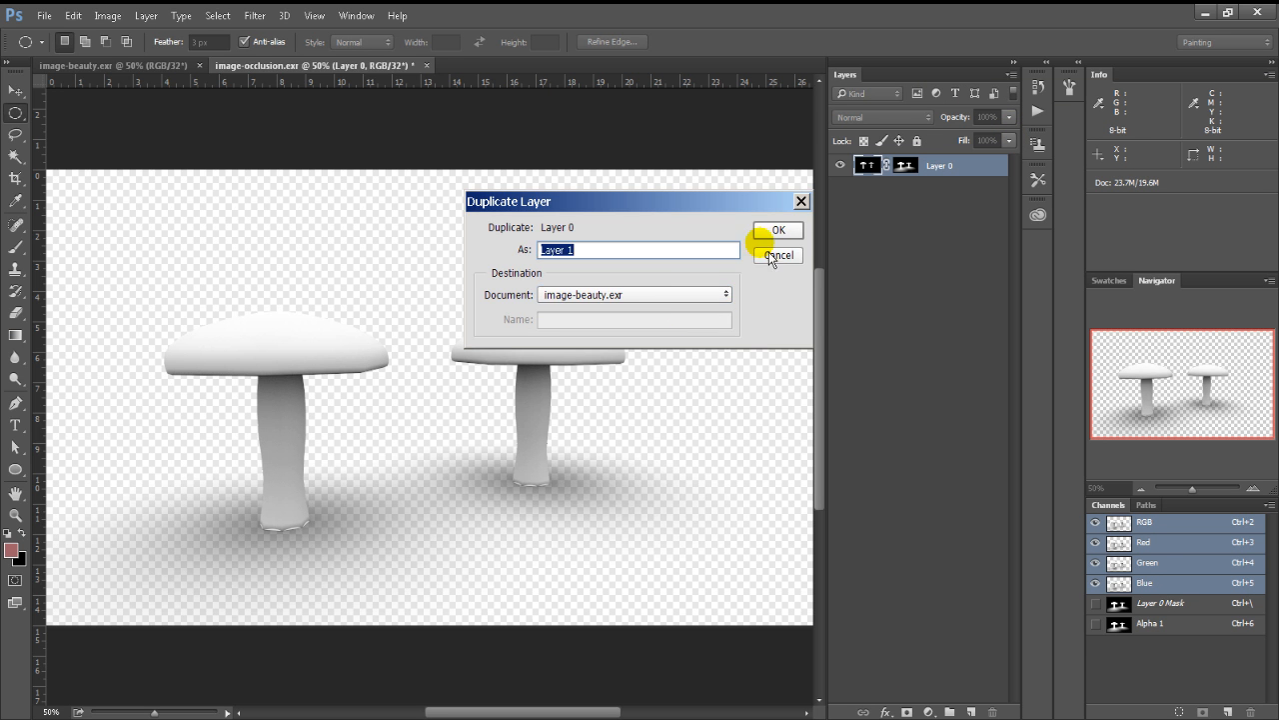
{"action": "left_click", "coordinate": [771, 229]}
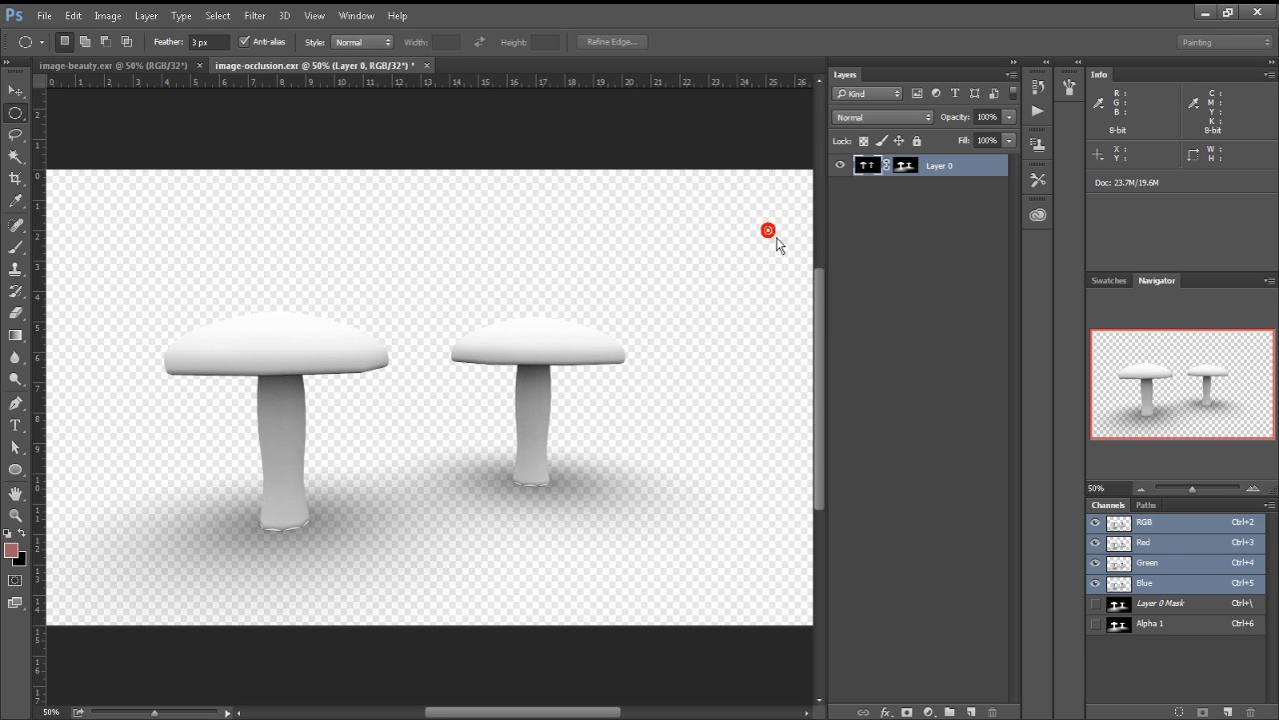
In image-beauty.exr, set the occlusion layer's blend mode to Multiply and compare the image with and without it.
{"action": "left_click", "coordinate": [165, 64]}
{"action": "left_click", "coordinate": [886, 115]}
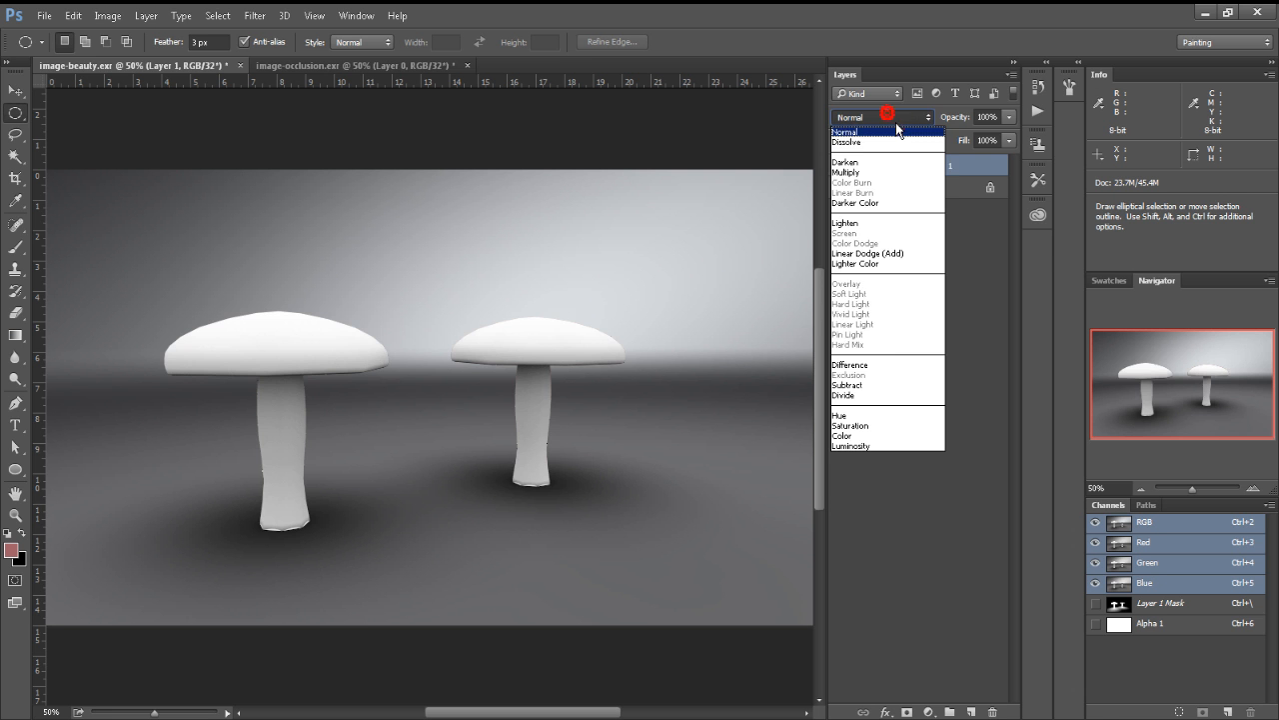
{"action": "left_click", "coordinate": [891, 172]}
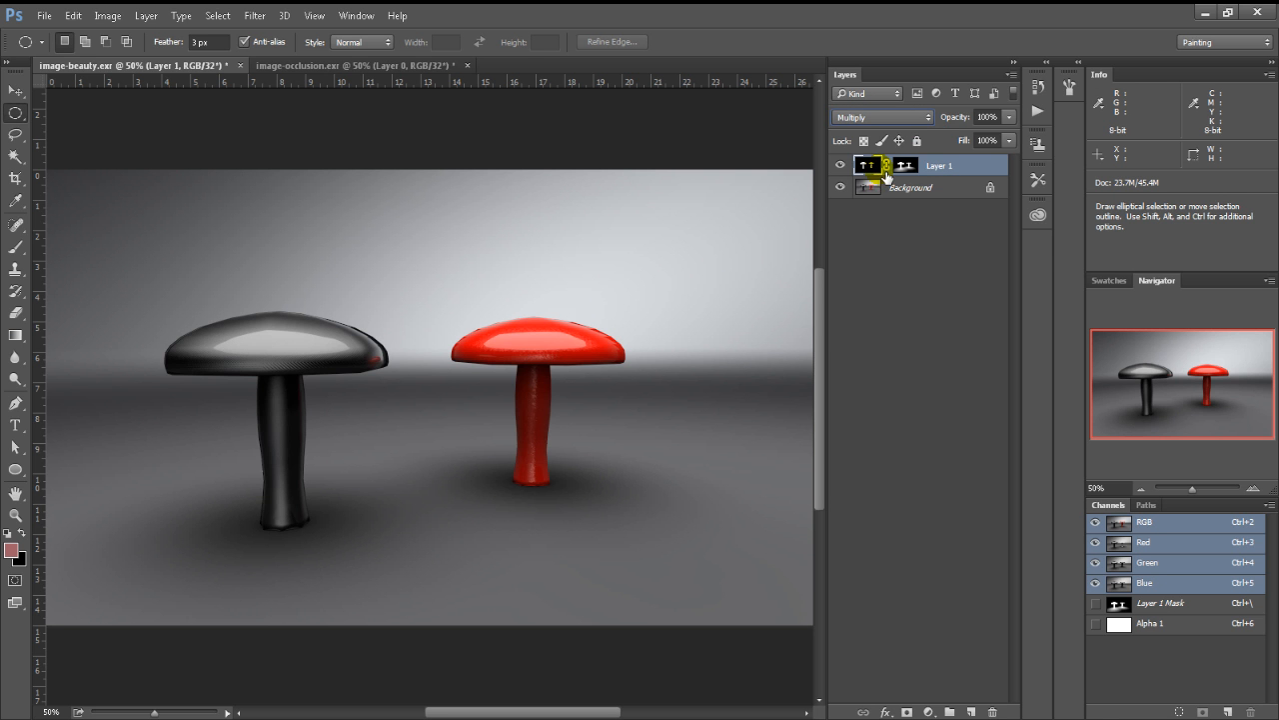
{"action": "left_click", "coordinate": [840, 166]}
{"action": "left_click", "coordinate": [840, 166]}
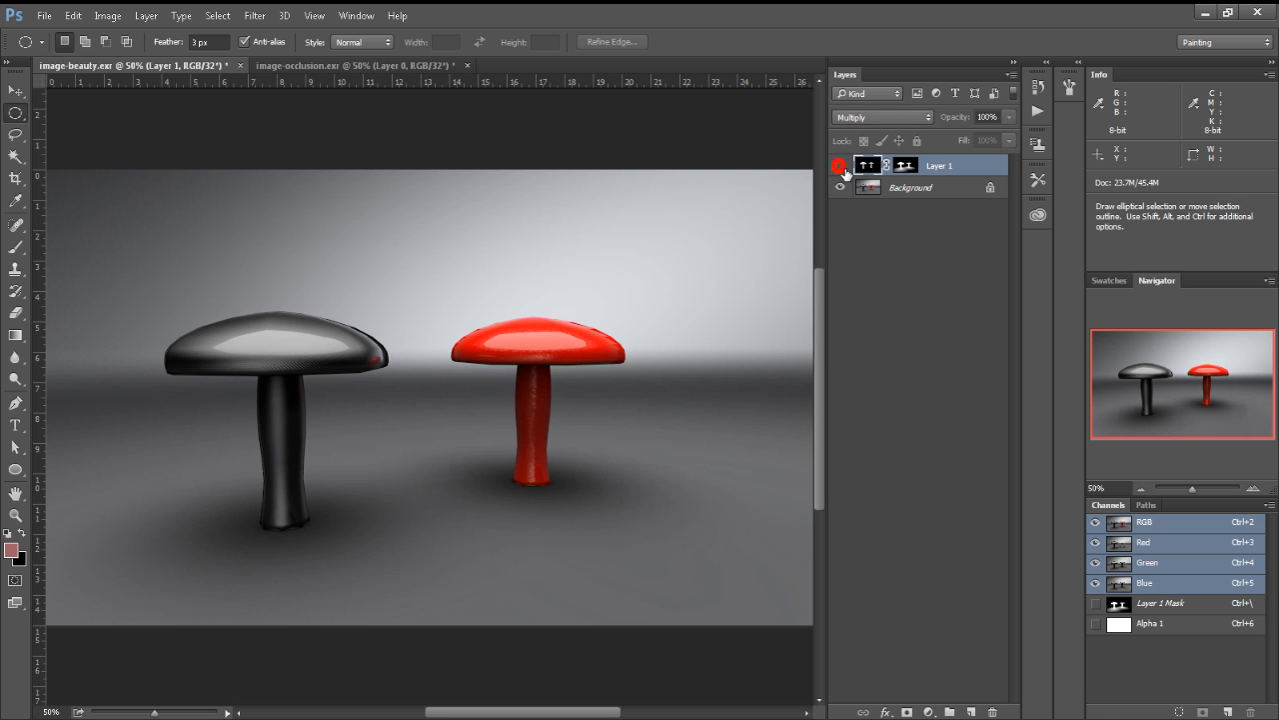
{"action": "left_click", "coordinate": [844, 168]}
{"action": "left_click", "coordinate": [844, 168]}
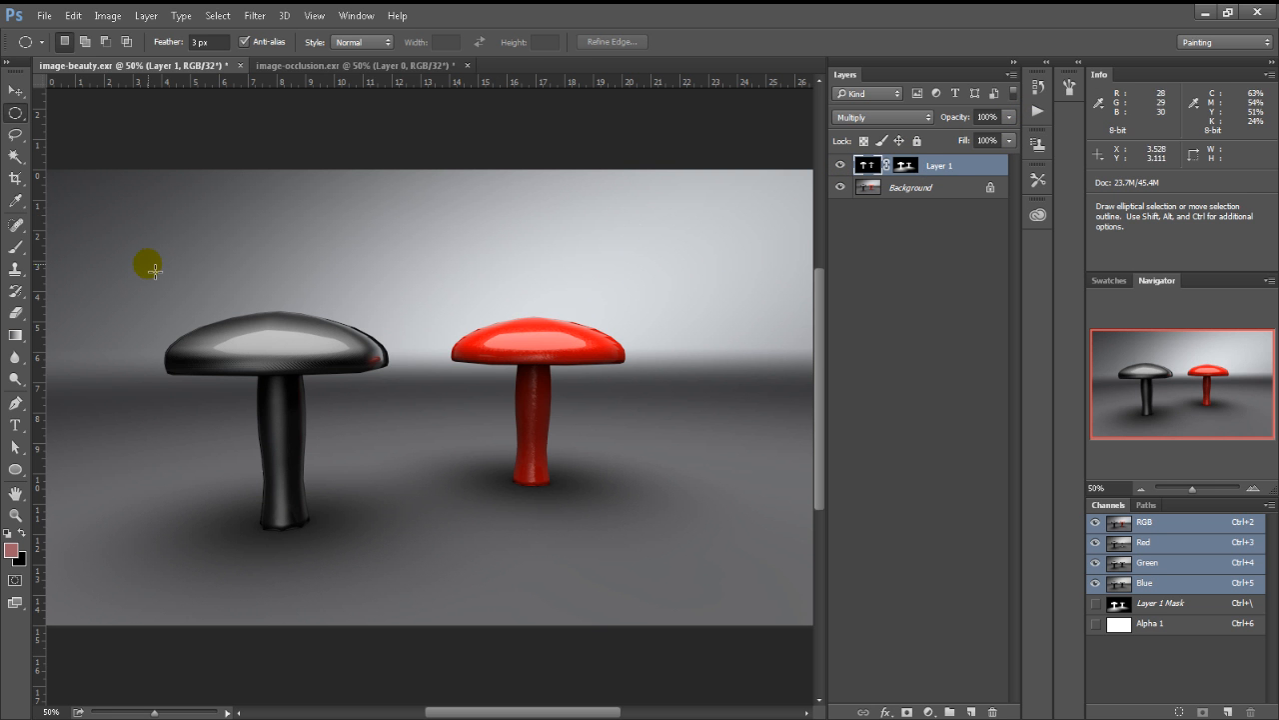
Apply a 15 px Iris Blur to Layer 1, with the ellipse shifted toward the black mushroom and slightly narrowed.
{"action": "left_click", "coordinate": [256, 15]}
{"action": "mouse_move", "coordinate": [465, 243]}
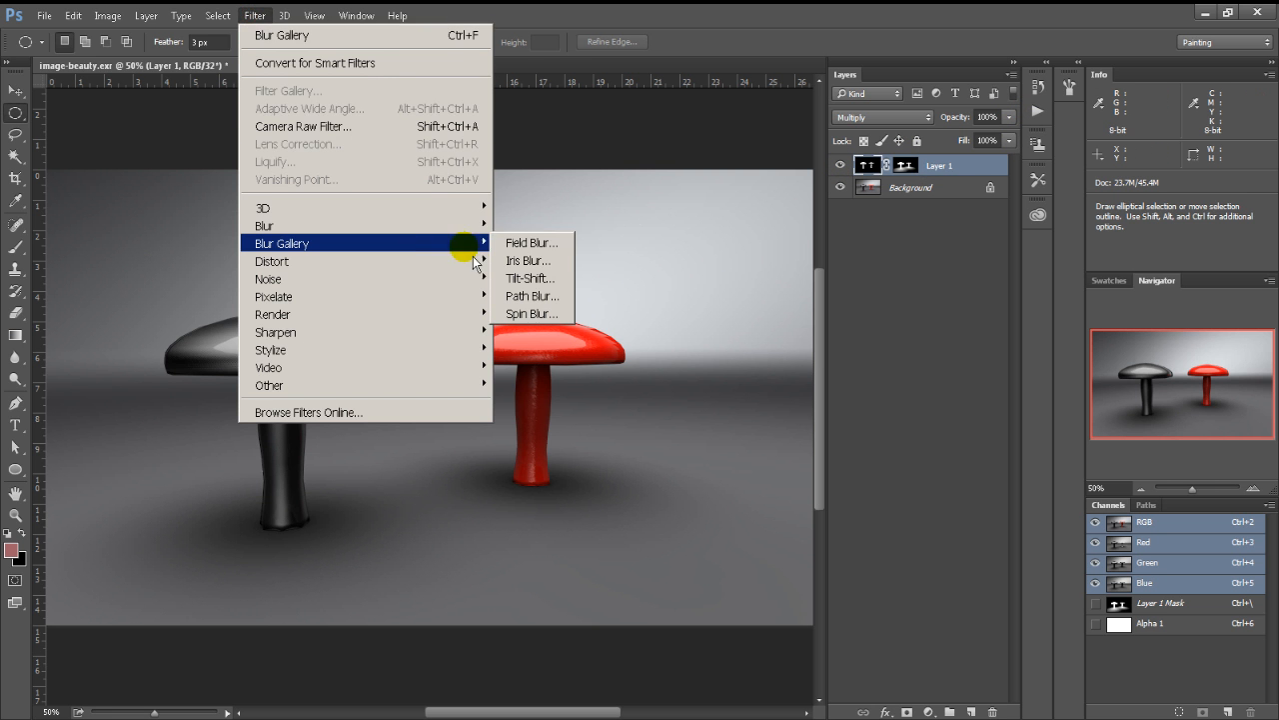
{"action": "left_click", "coordinate": [532, 260]}
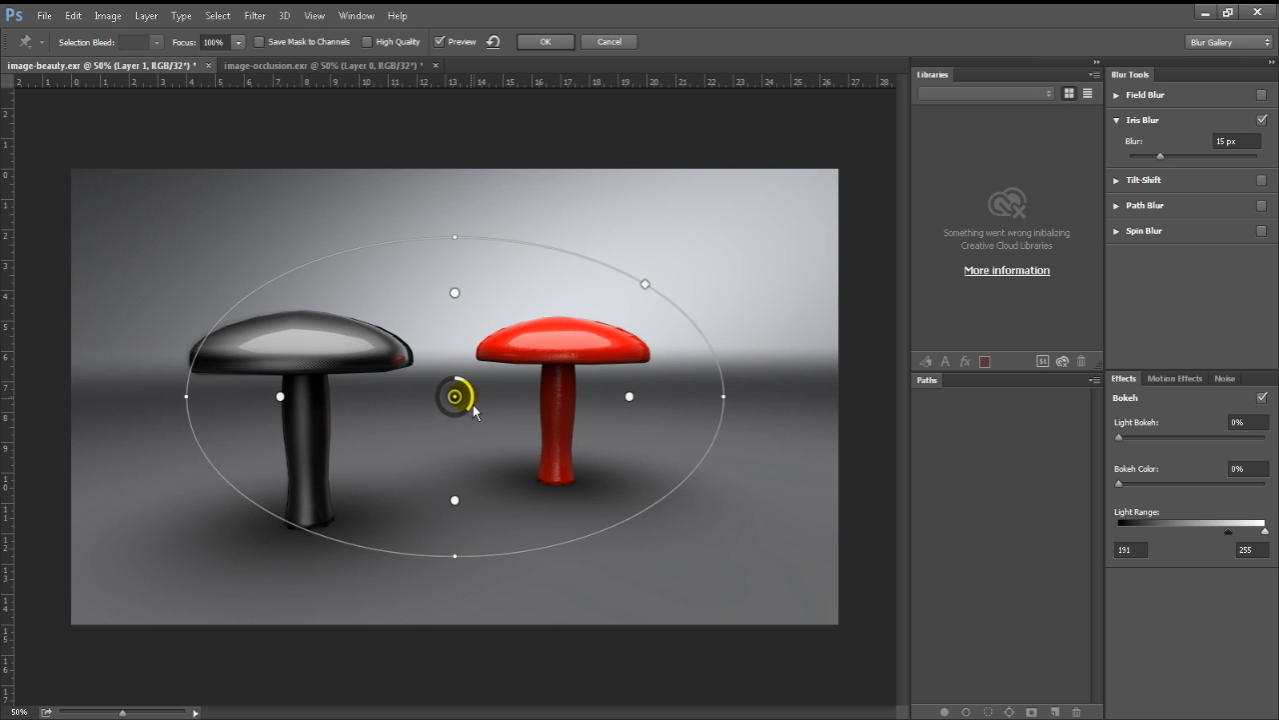
{"action": "left_click_drag", "start_coordinate": [455, 396], "coordinate": [417, 409]}
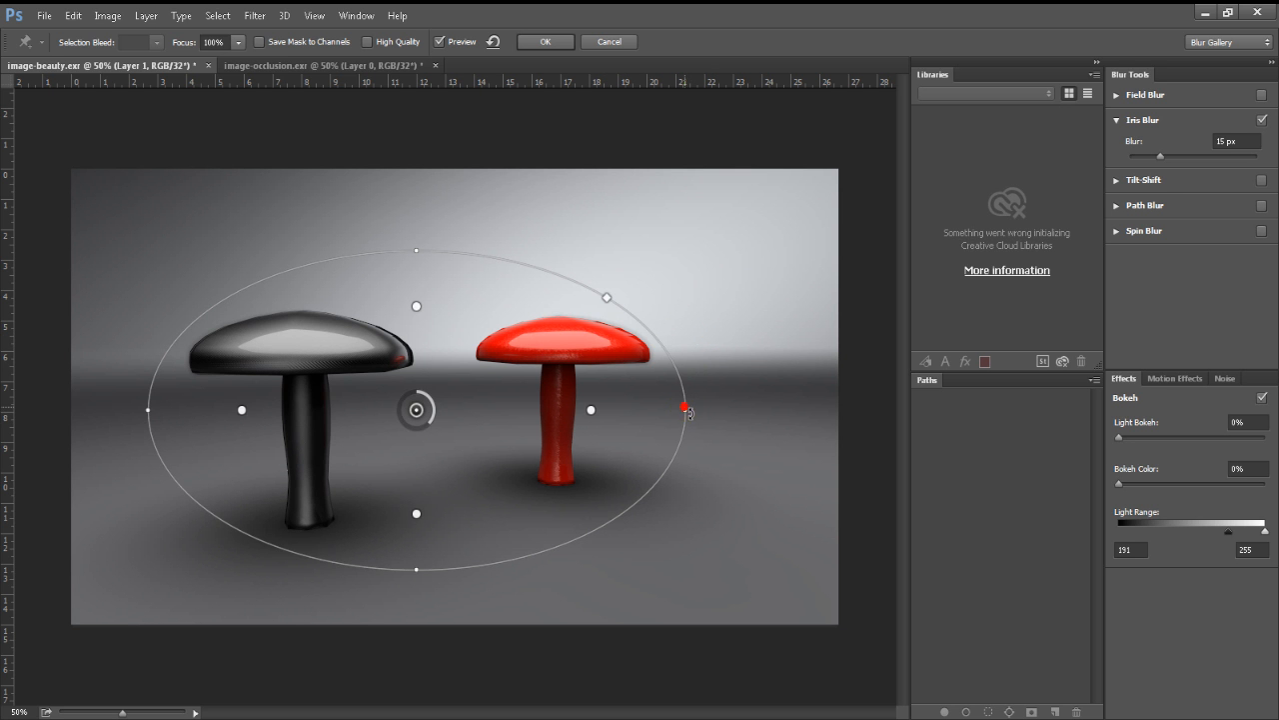
{"action": "left_click_drag", "start_coordinate": [686, 408], "coordinate": [666, 410]}
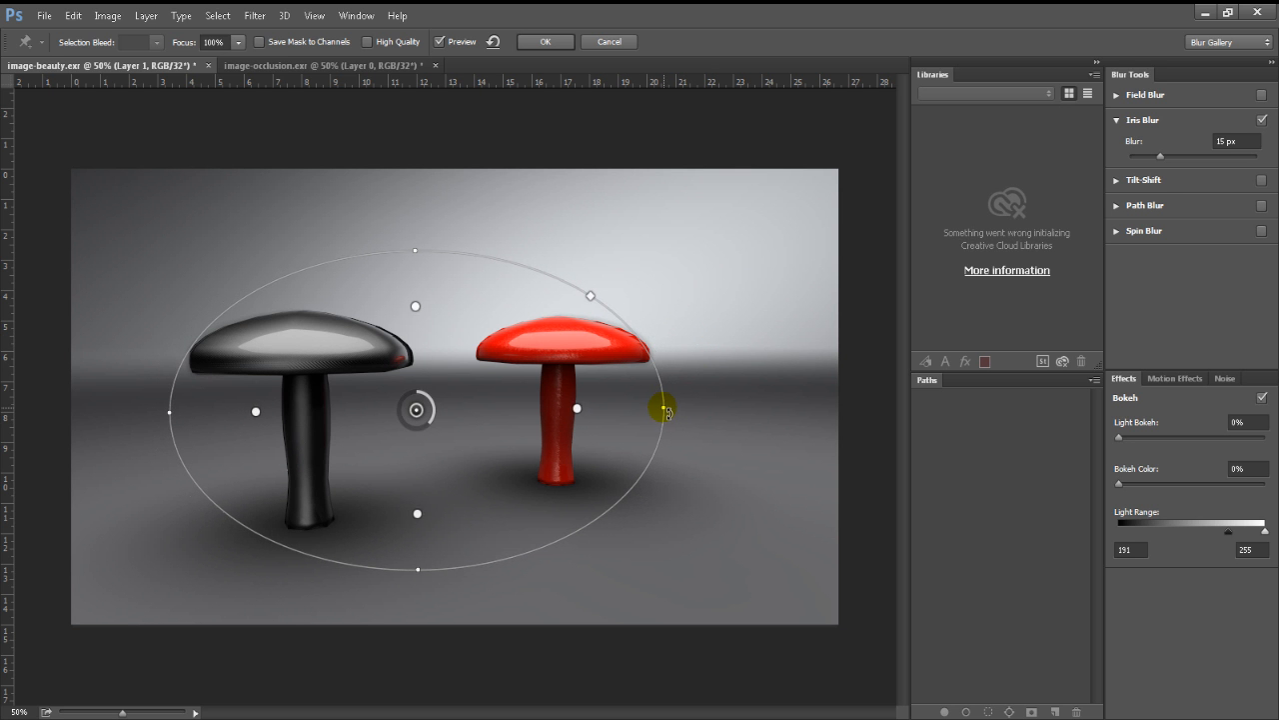
{"action": "key", "text": "Return"}
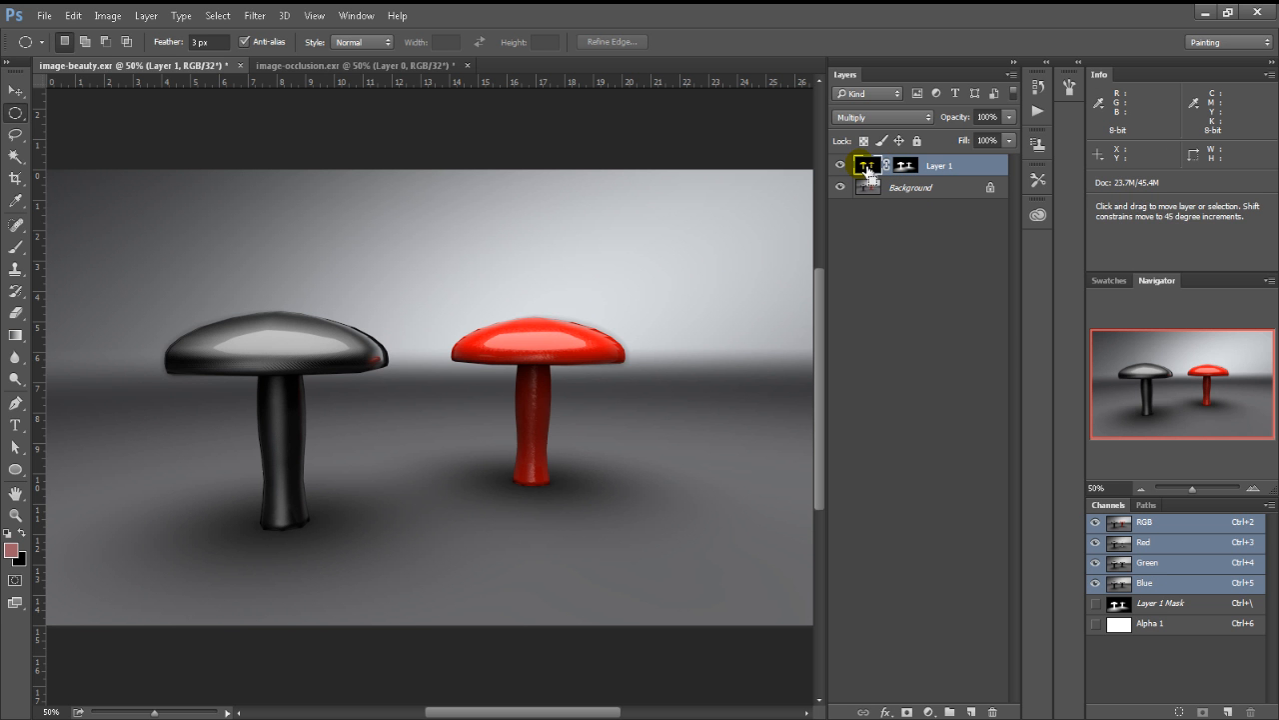
Check the original occlusion layer, duplicate Layer 1 in image-beauty.exr, and show the copy unmasked in Normal mode.
{"action": "left_click", "coordinate": [374, 68]}
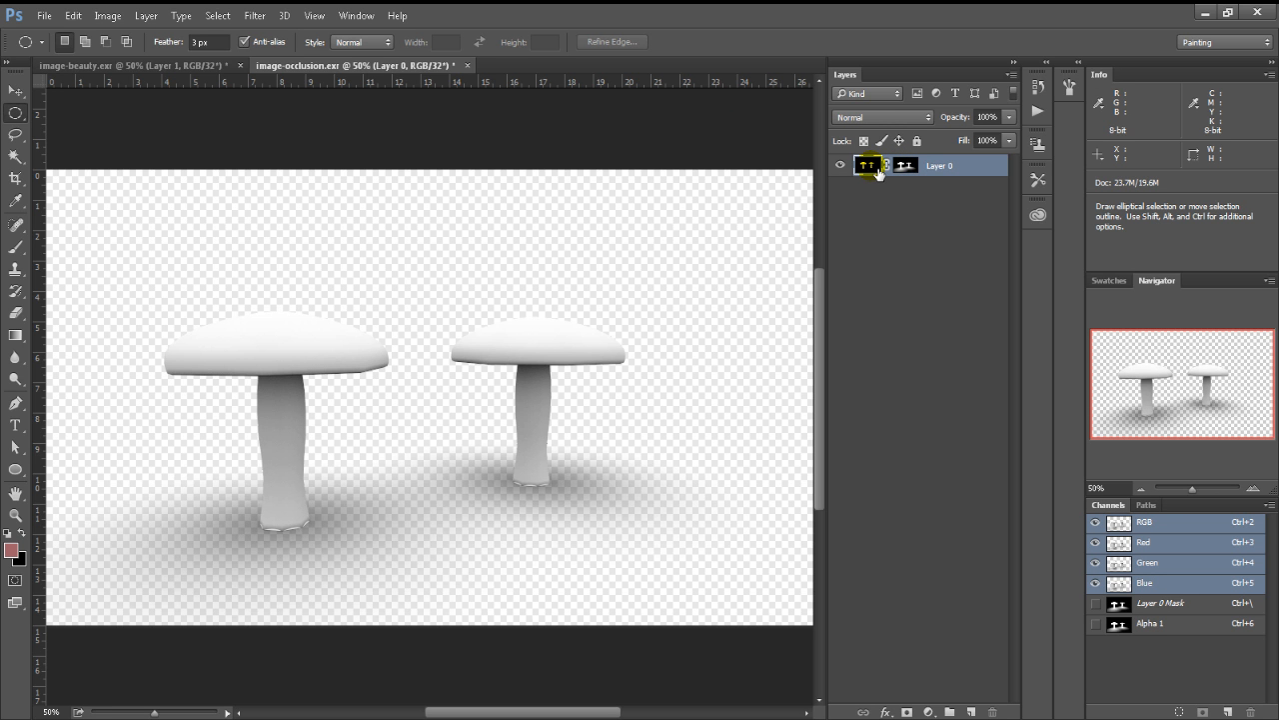
{"action": "left_click", "coordinate": [216, 70]}
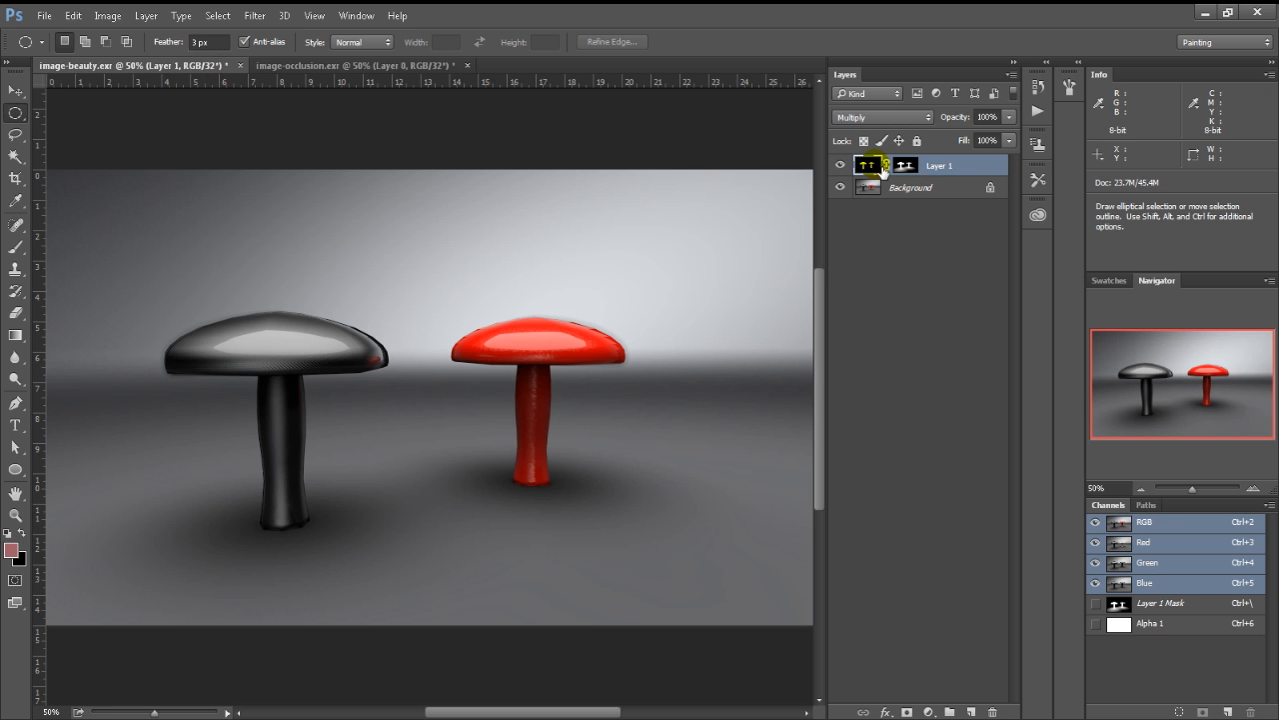
{"action": "left_click_drag", "start_coordinate": [882, 172], "coordinate": [971, 711]}
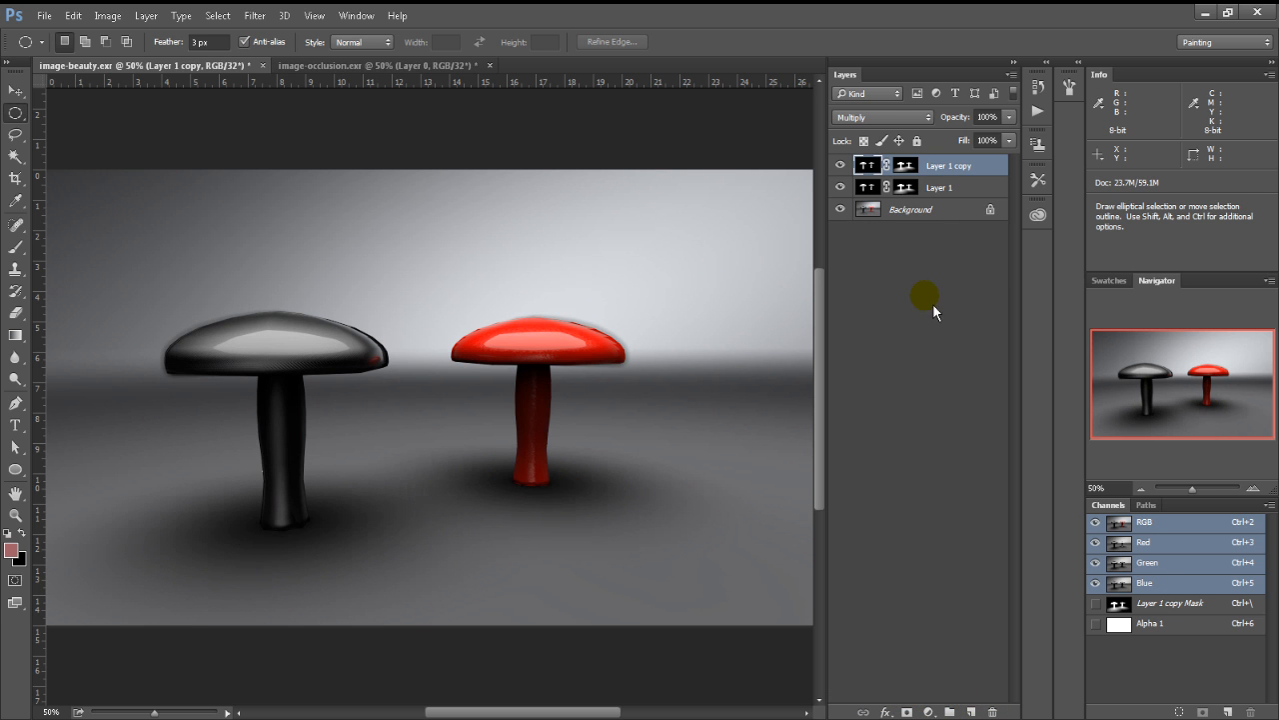
{"action": "right_click", "coordinate": [904, 164]}
{"action": "left_click", "coordinate": [926, 204]}
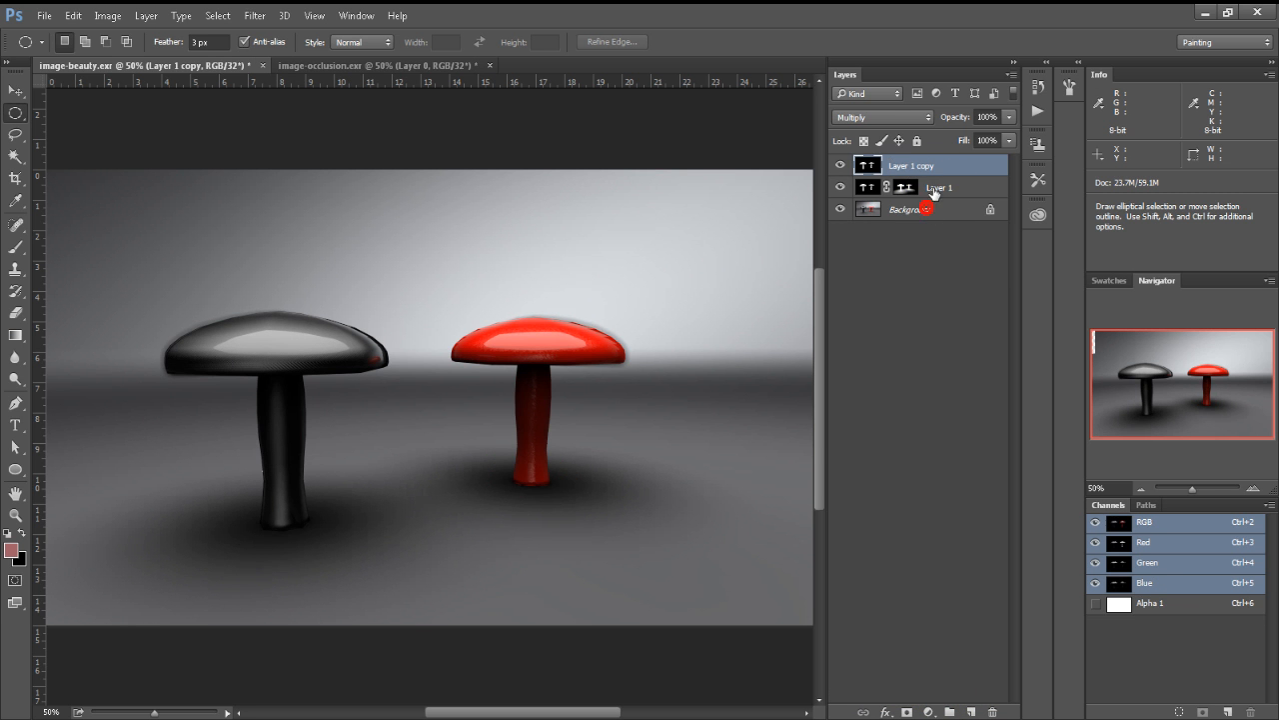
{"action": "left_click", "coordinate": [889, 116]}
{"action": "left_click", "coordinate": [888, 127]}
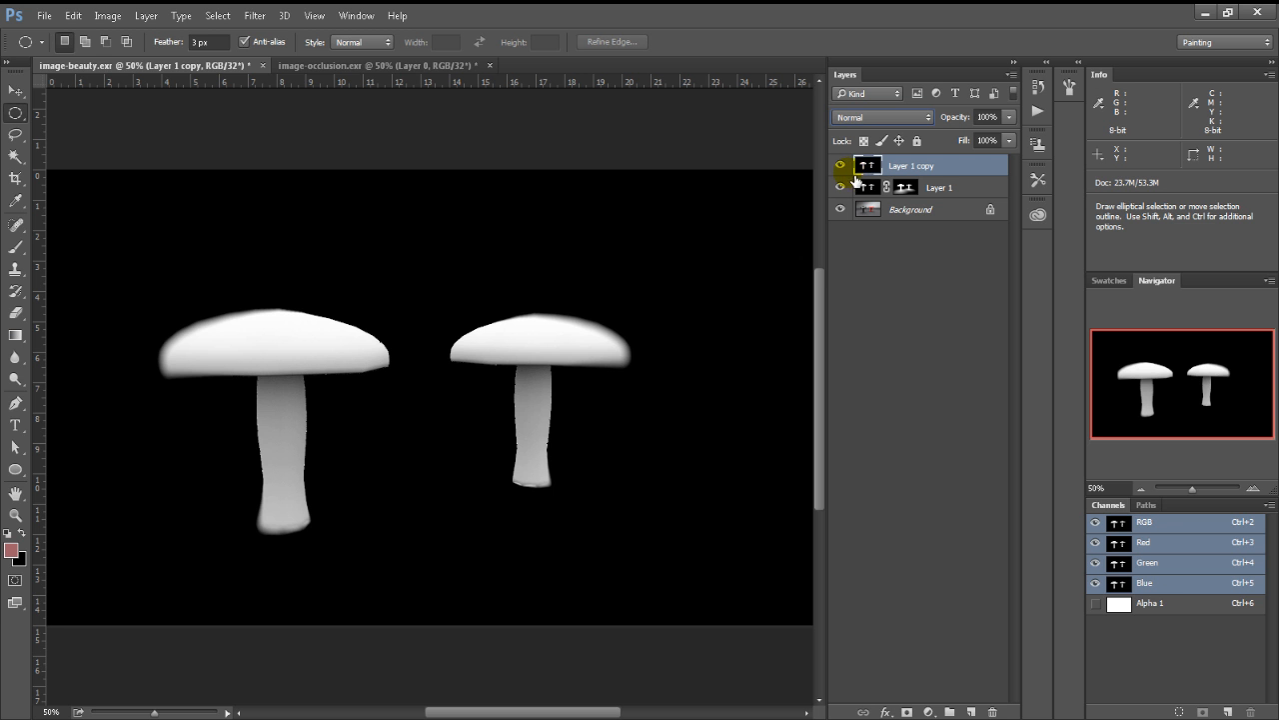
Delete Layer 1 copy and undo the Iris Blur on Layer 1.
{"action": "left_click", "coordinate": [994, 712]}
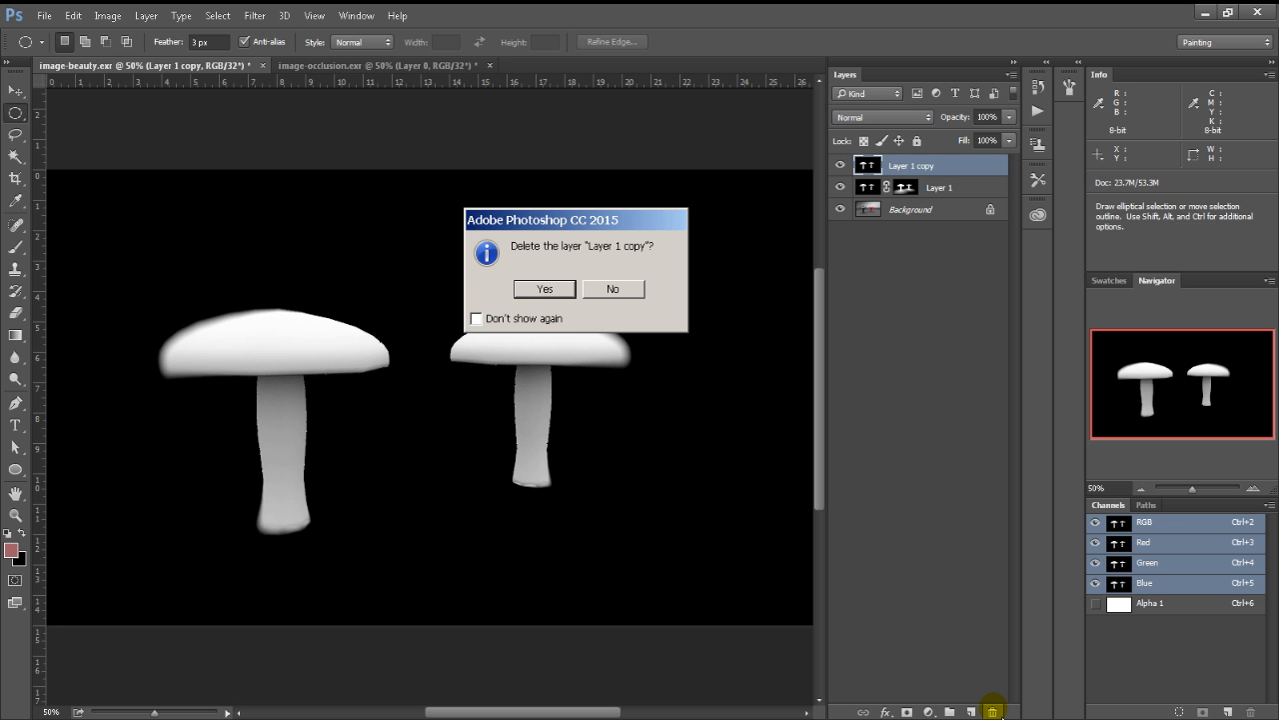
{"action": "key", "text": "Return"}
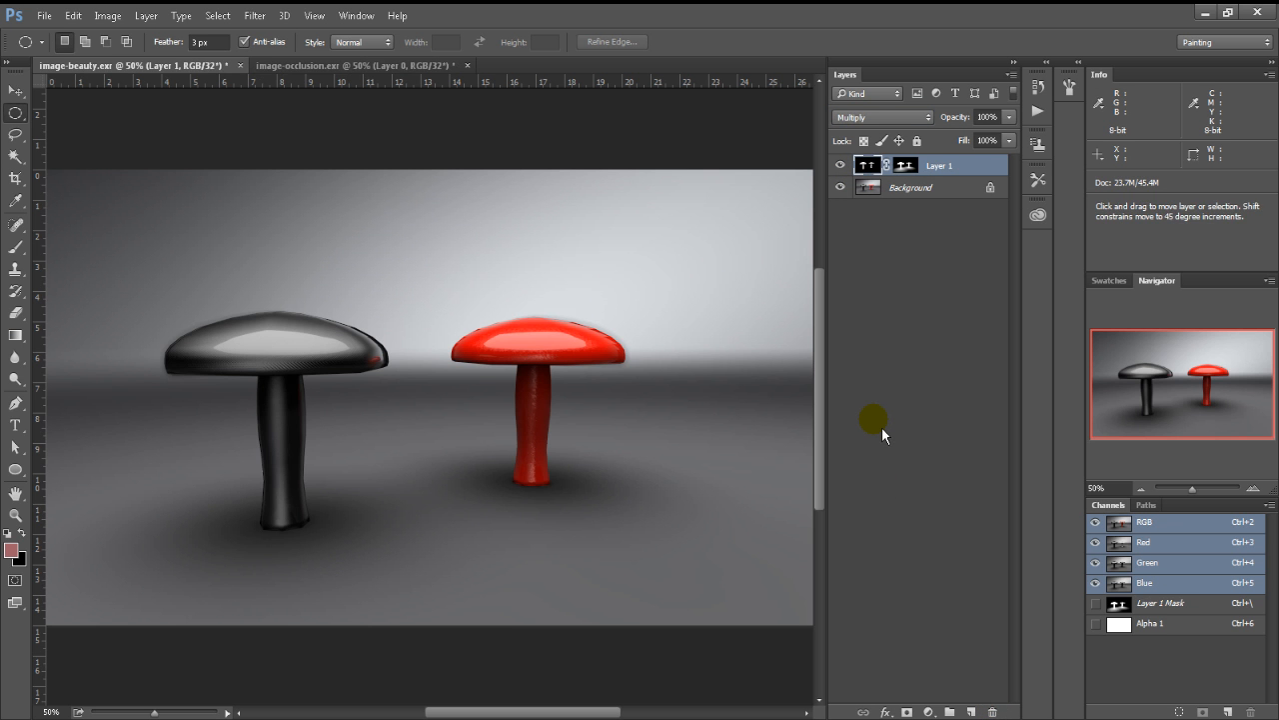
{"action": "key", "text": "ctrl+alt+z"}
{"action": "key", "text": "ctrl+alt+z"}
{"action": "key", "text": "ctrl+alt+z"}
{"action": "key", "text": "ctrl+alt+z"}
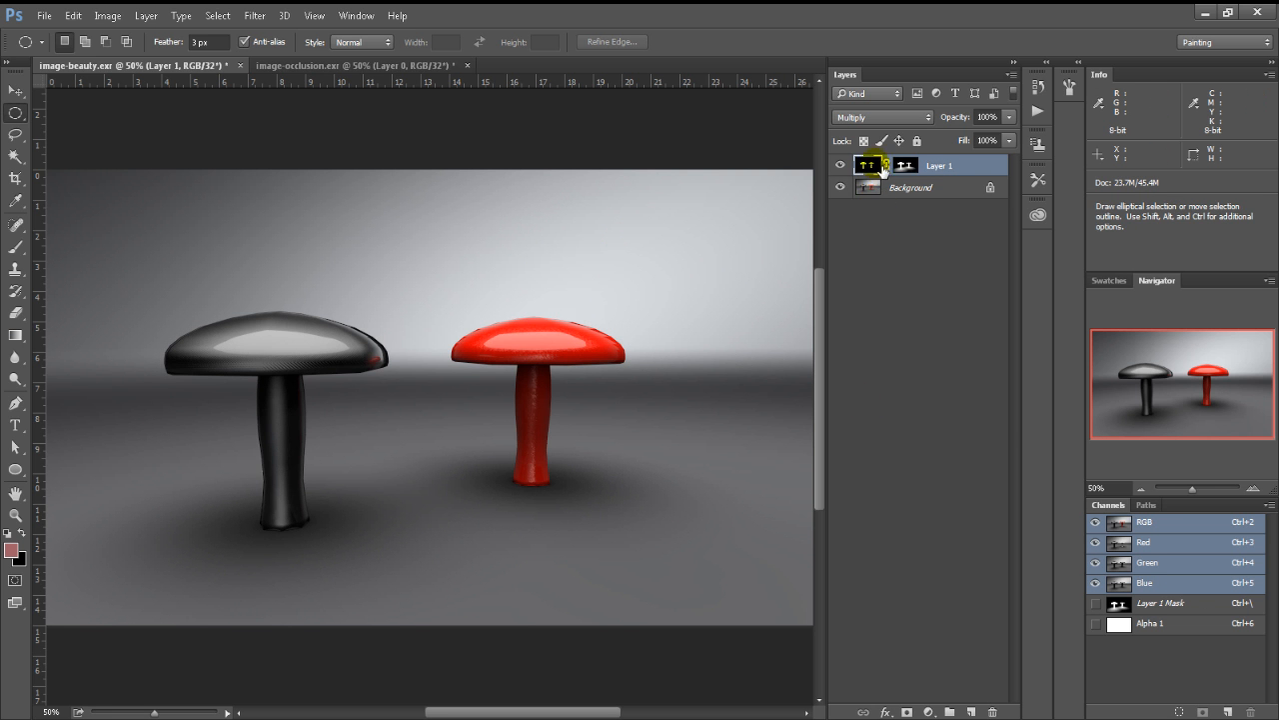
Make a copy of Layer 1, delete the copy's layer mask, and set its blend mode to Normal.
{"action": "left_click_drag", "start_coordinate": [881, 170], "coordinate": [971, 710]}
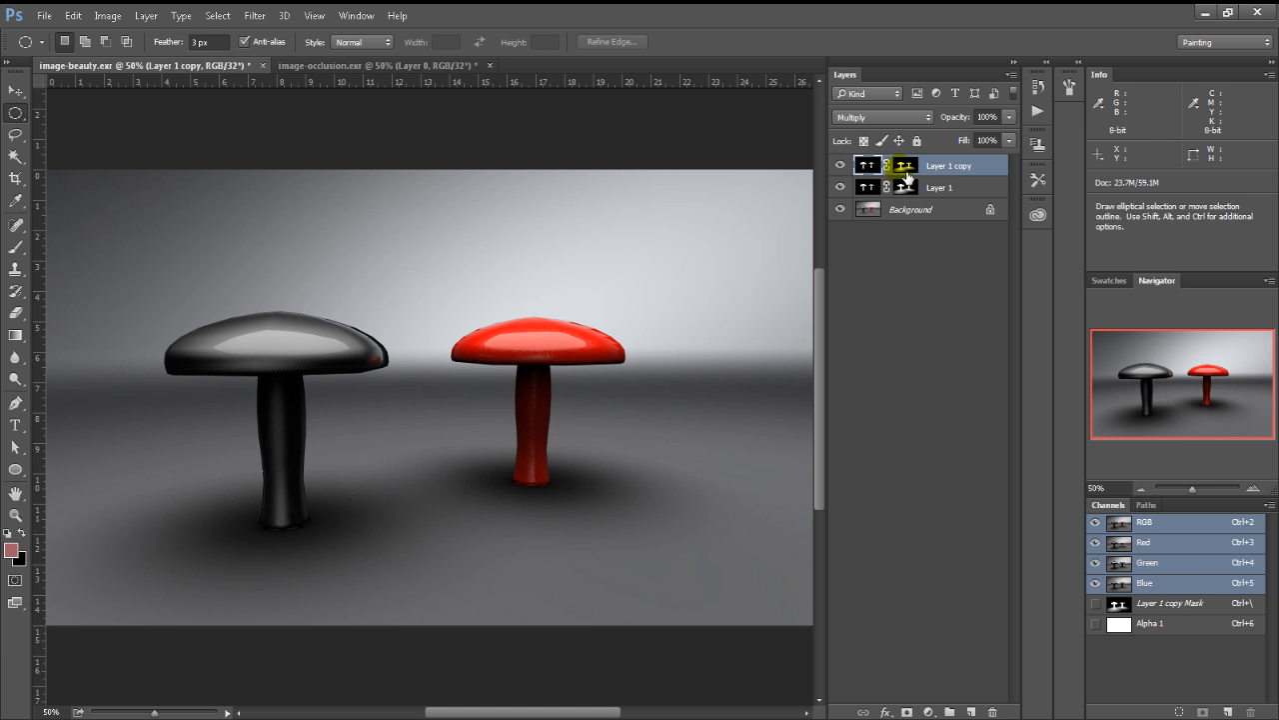
{"action": "right_click", "coordinate": [906, 176]}
{"action": "left_click", "coordinate": [930, 206]}
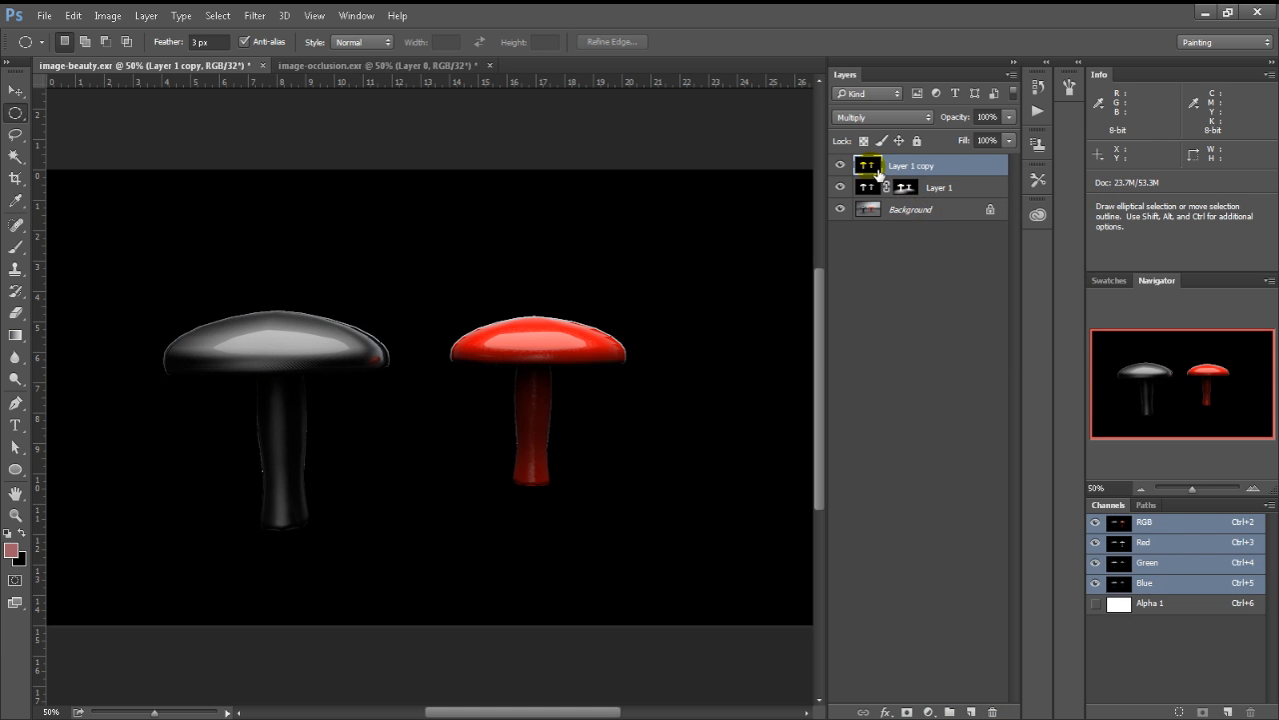
{"action": "left_click", "coordinate": [882, 117]}
{"action": "left_click", "coordinate": [877, 132]}
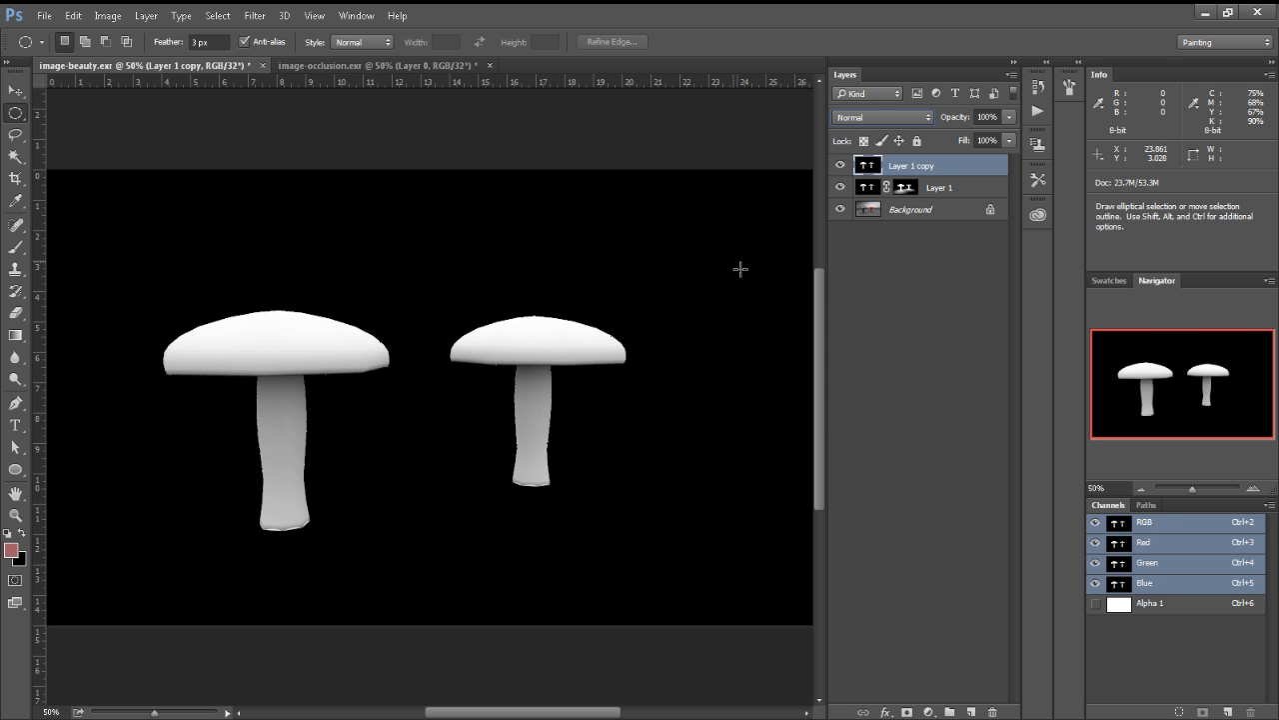
Apply Levels to Layer 1 copy, lowering the white input level until both mushrooms are solid white.
{"action": "key", "text": "ctrl+l"}
{"action": "left_click", "coordinate": [109, 19]}
{"action": "left_click", "coordinate": [107, 18]}
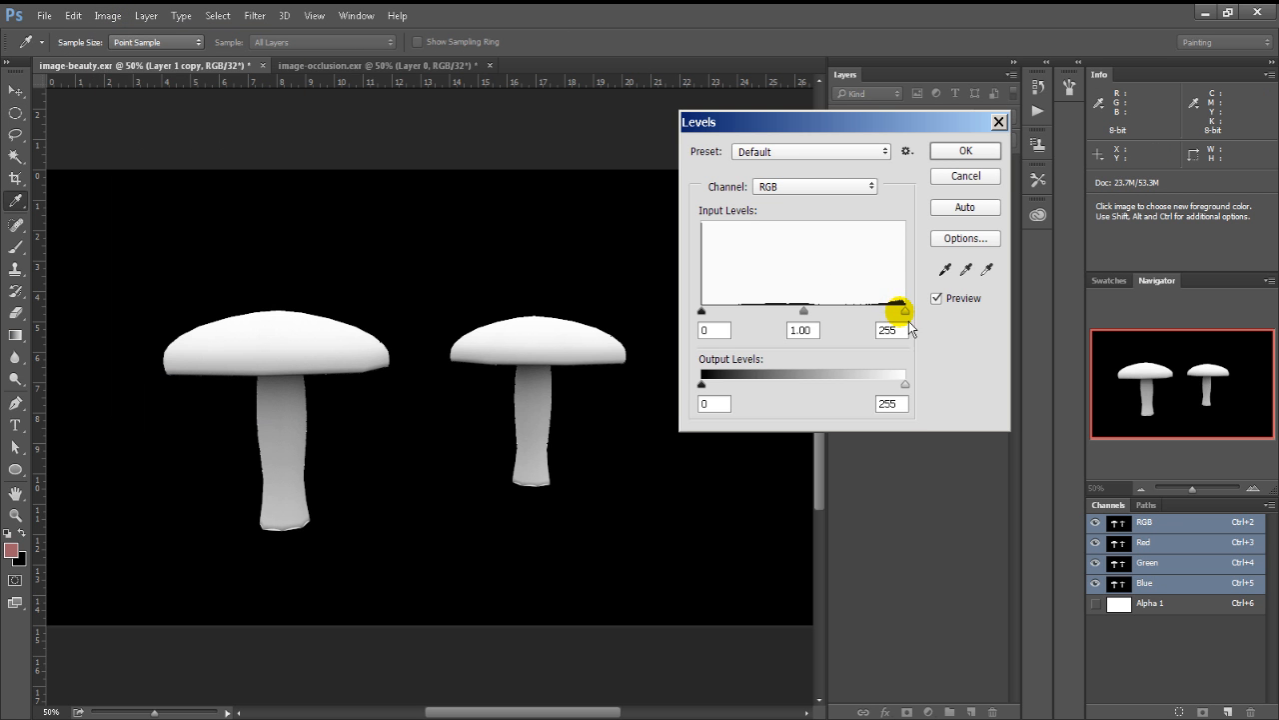
{"action": "left_click_drag", "start_coordinate": [914, 321], "coordinate": [708, 322]}
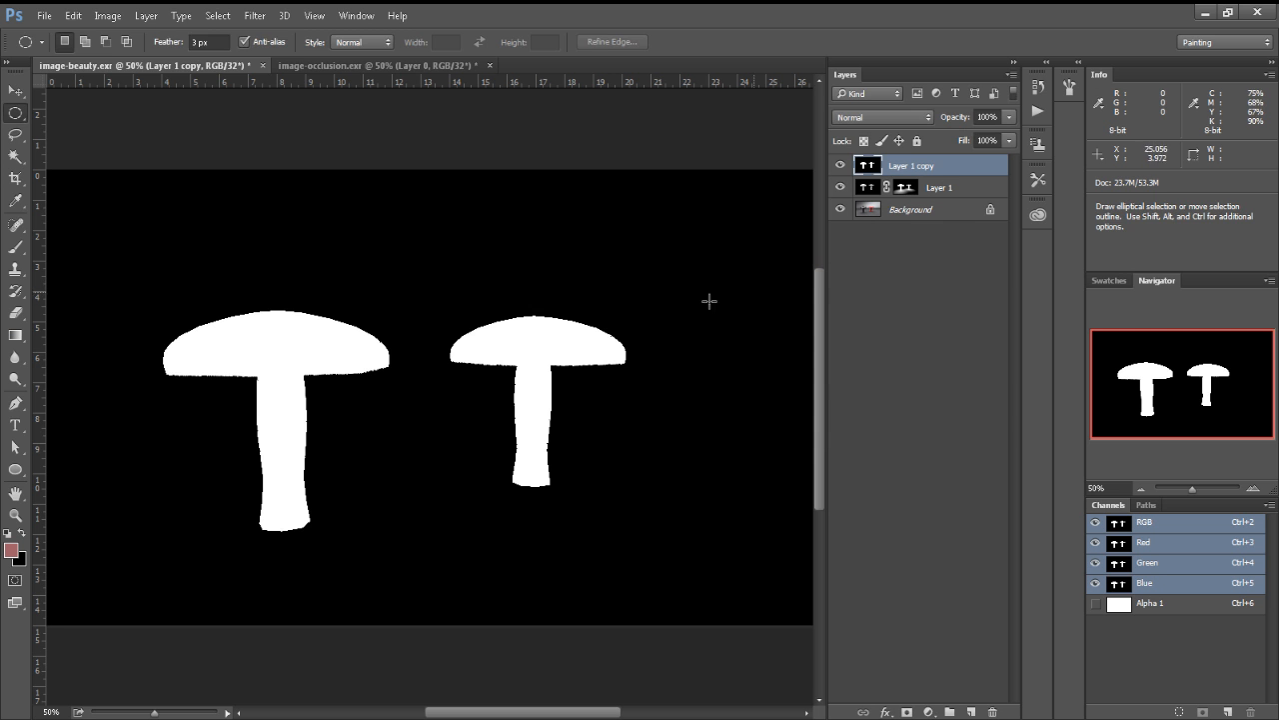
Try to select the black background of Layer 1 copy with the Magic Wand Tool.
{"action": "key", "text": "w"}
{"action": "left_click", "coordinate": [200, 233]}
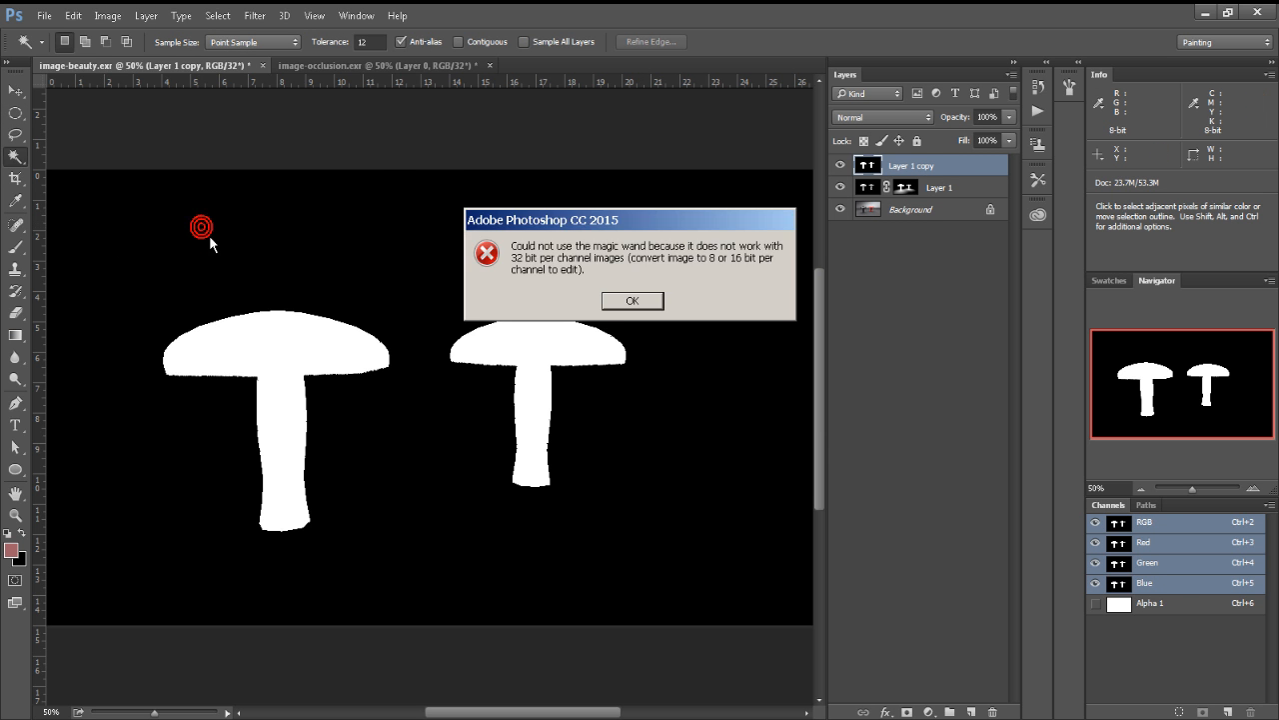
{"action": "key", "text": "Return"}
{"action": "left_click", "coordinate": [392, 250]}
{"action": "left_click", "coordinate": [633, 301]}
{"action": "left_click", "coordinate": [230, 18]}
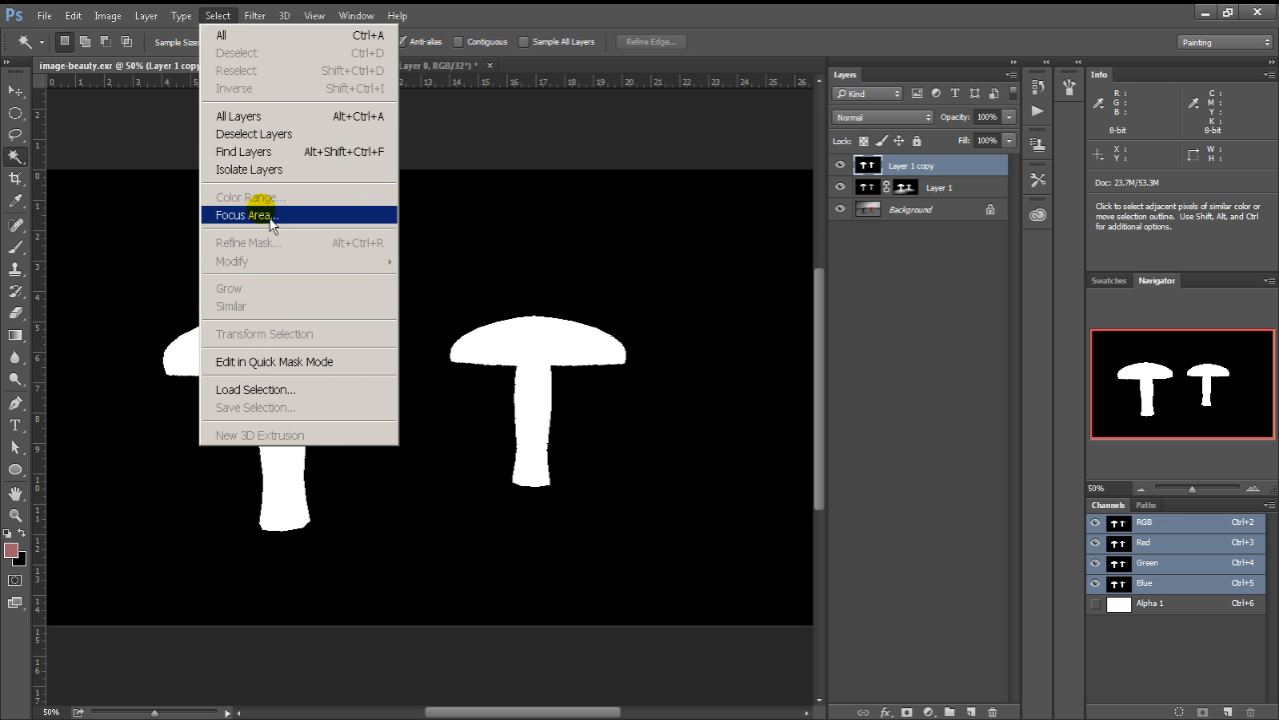
Select the entire black background around the two white mushrooms with the Quick Selection Tool.
{"action": "left_click", "coordinate": [16, 156]}
{"action": "left_click", "coordinate": [102, 156]}
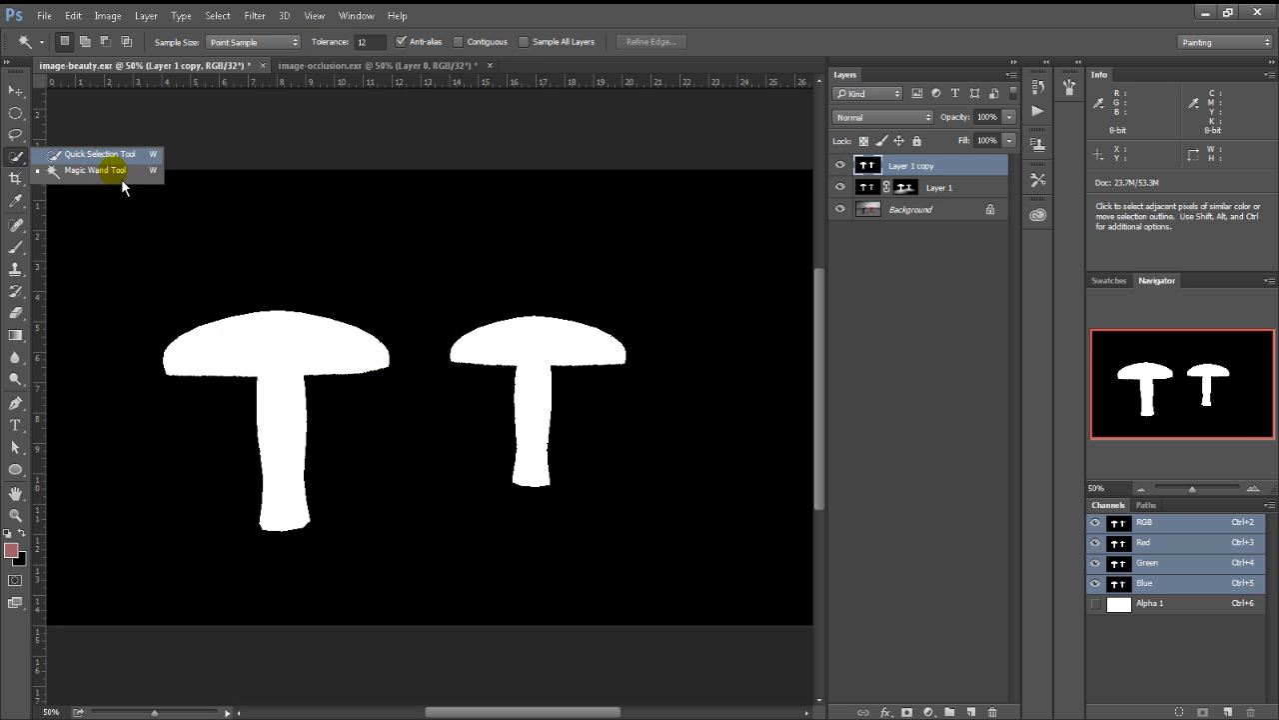
{"action": "left_click", "coordinate": [156, 241]}
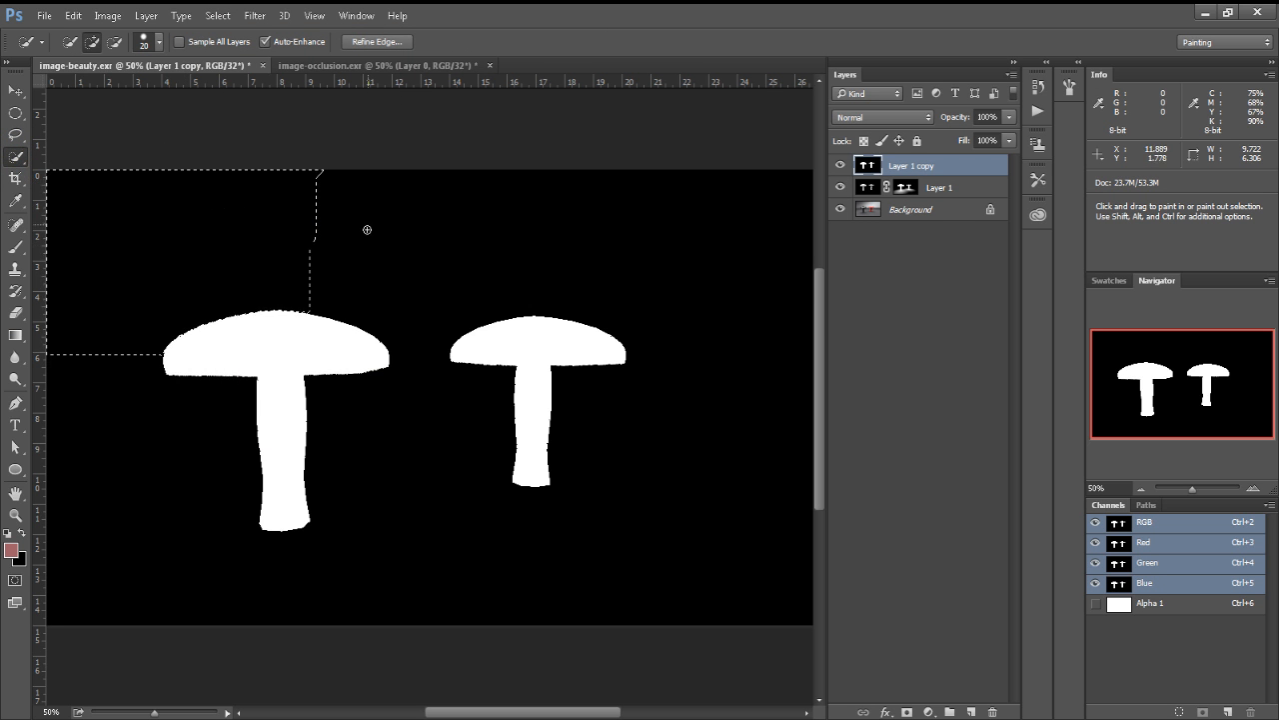
{"action": "mouse_move", "coordinate": [306, 229]}
{"action": "left_mouse_down"}
{"action": "mouse_move", "coordinate": [737, 257]}
{"action": "mouse_move", "coordinate": [754, 420]}
{"action": "mouse_move", "coordinate": [699, 532]}
{"action": "left_mouse_up"}
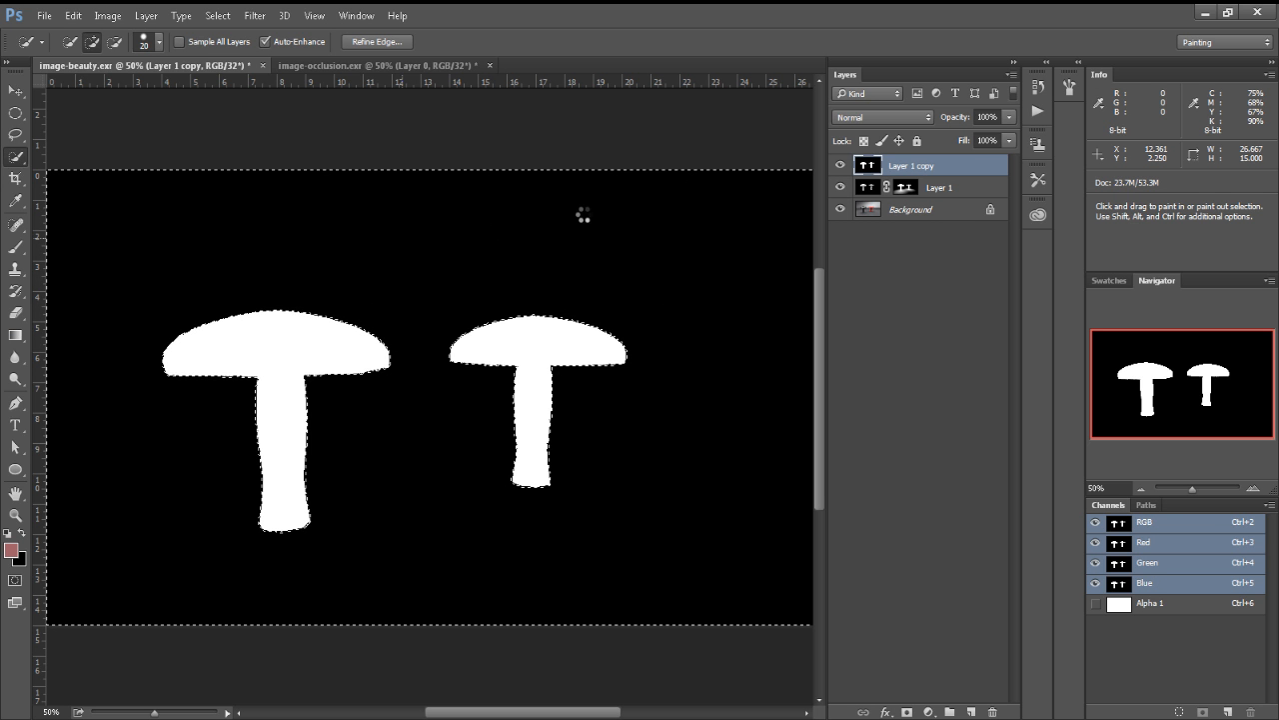
{"action": "right_click", "coordinate": [20, 163]}
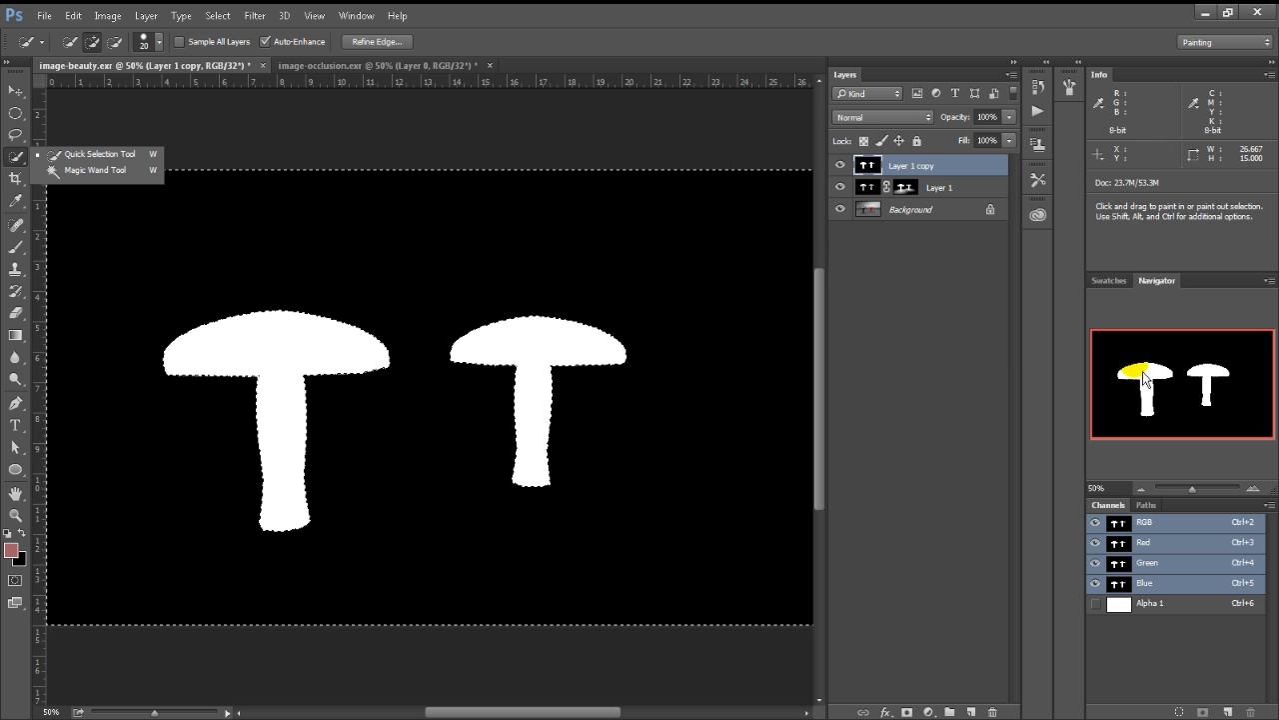
{"action": "left_click", "coordinate": [922, 355]}
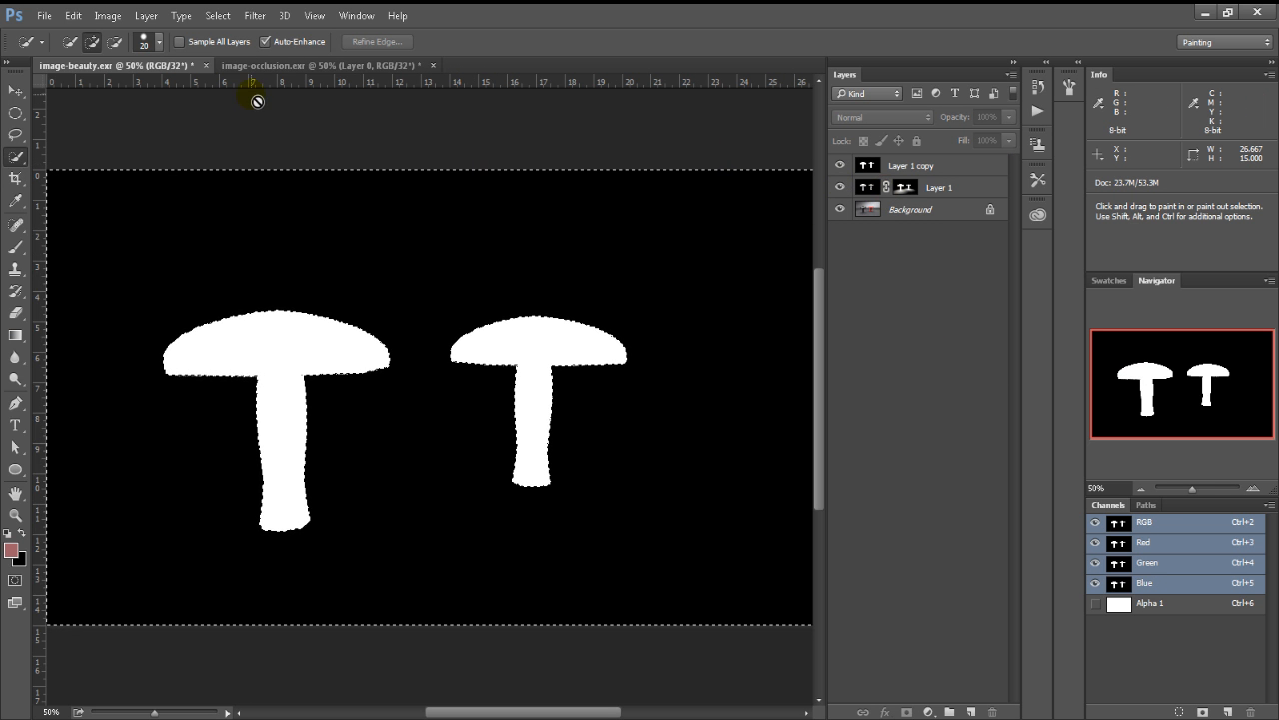
Invert the selection to the two mushrooms and invert it back to the black background.
{"action": "left_click", "coordinate": [218, 17]}
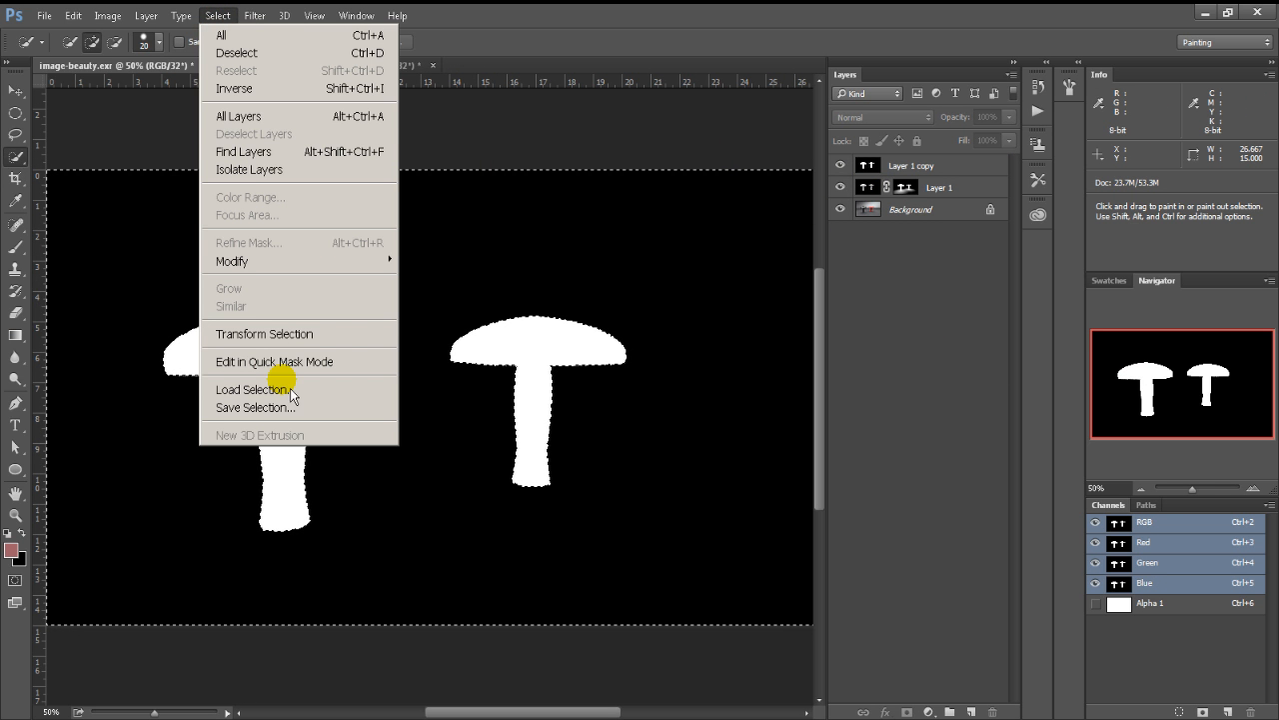
{"action": "left_click", "coordinate": [270, 88]}
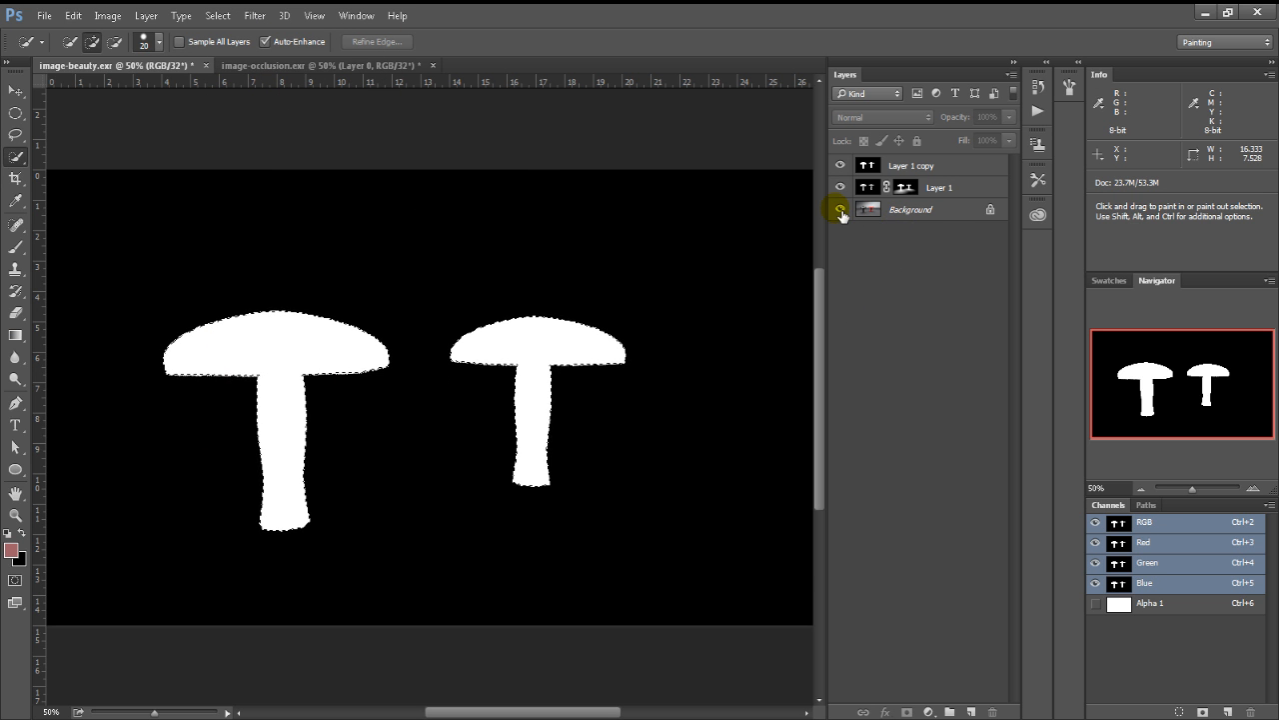
{"action": "key", "text": "ctrl+shift+i"}
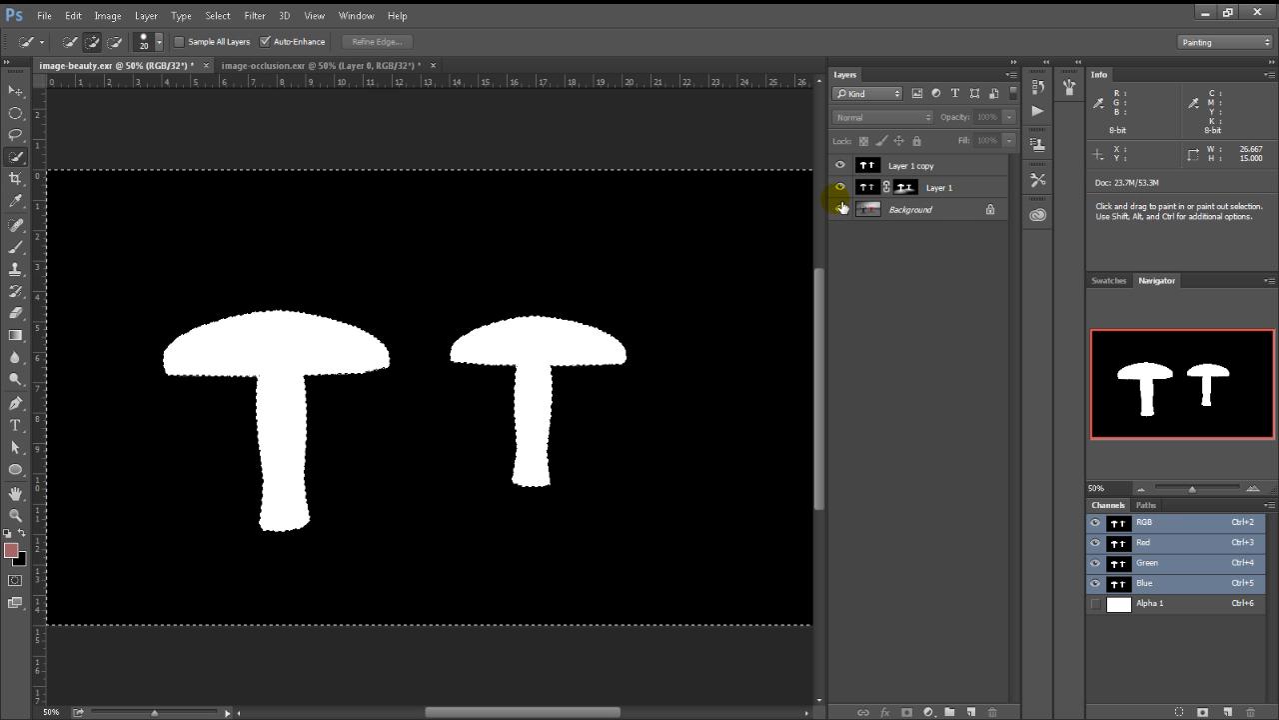
Delete the selected black background from Layer 1 copy and clear the selection.
{"action": "left_click", "coordinate": [893, 170]}
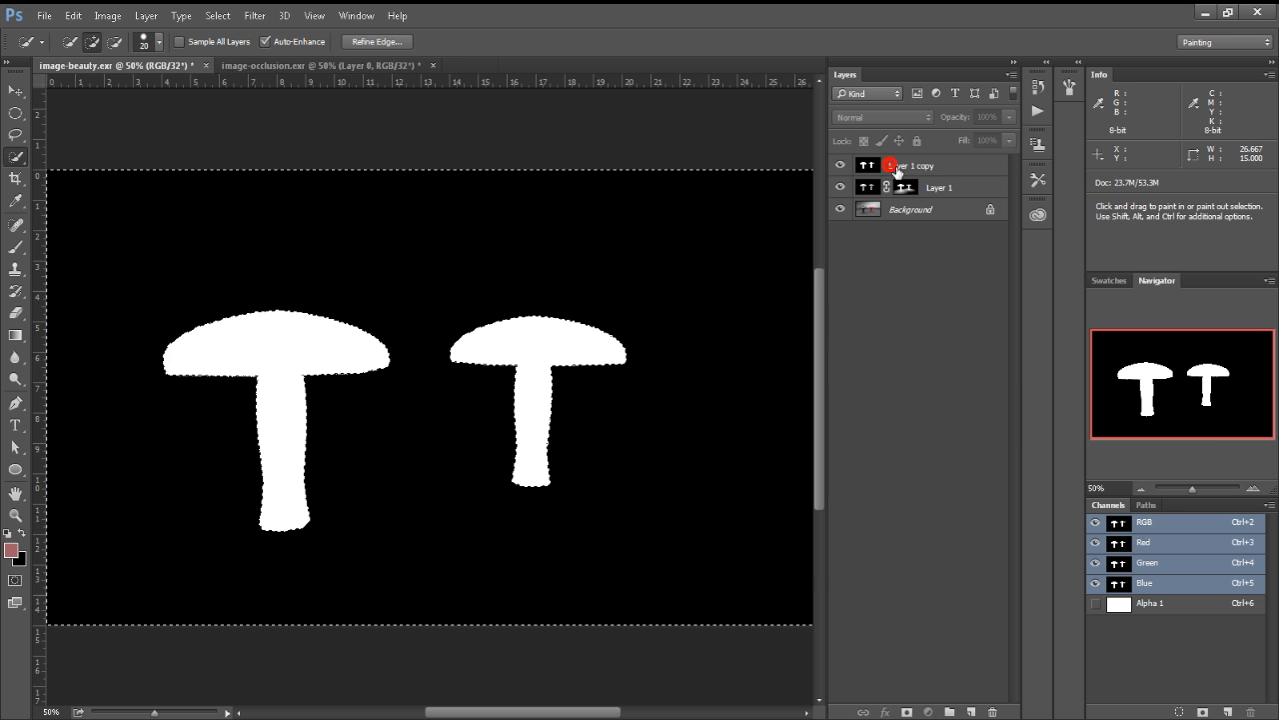
{"action": "key", "text": "Delete"}
{"action": "key", "text": "ctrl+d"}
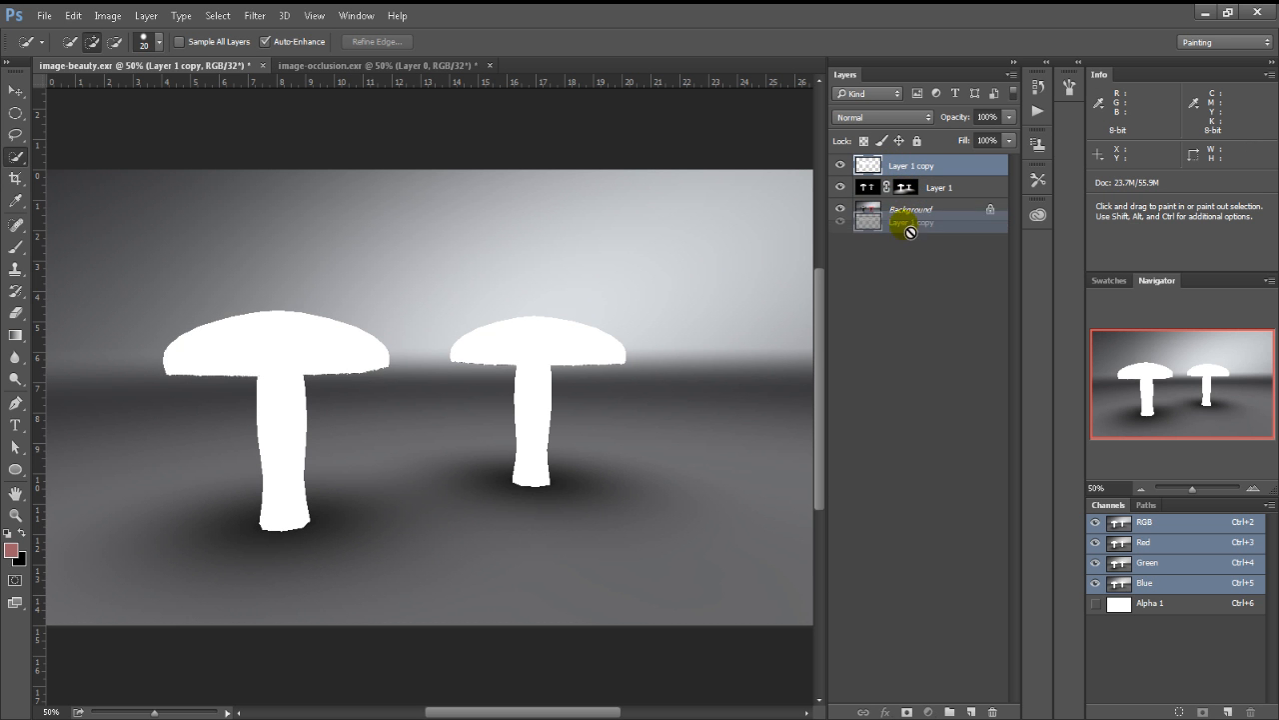
Convert the locked Background into the regular layer Layer 0 and move Layer 1 copy beneath it.
{"action": "double_click", "coordinate": [910, 210]}
{"action": "key", "text": "Return"}
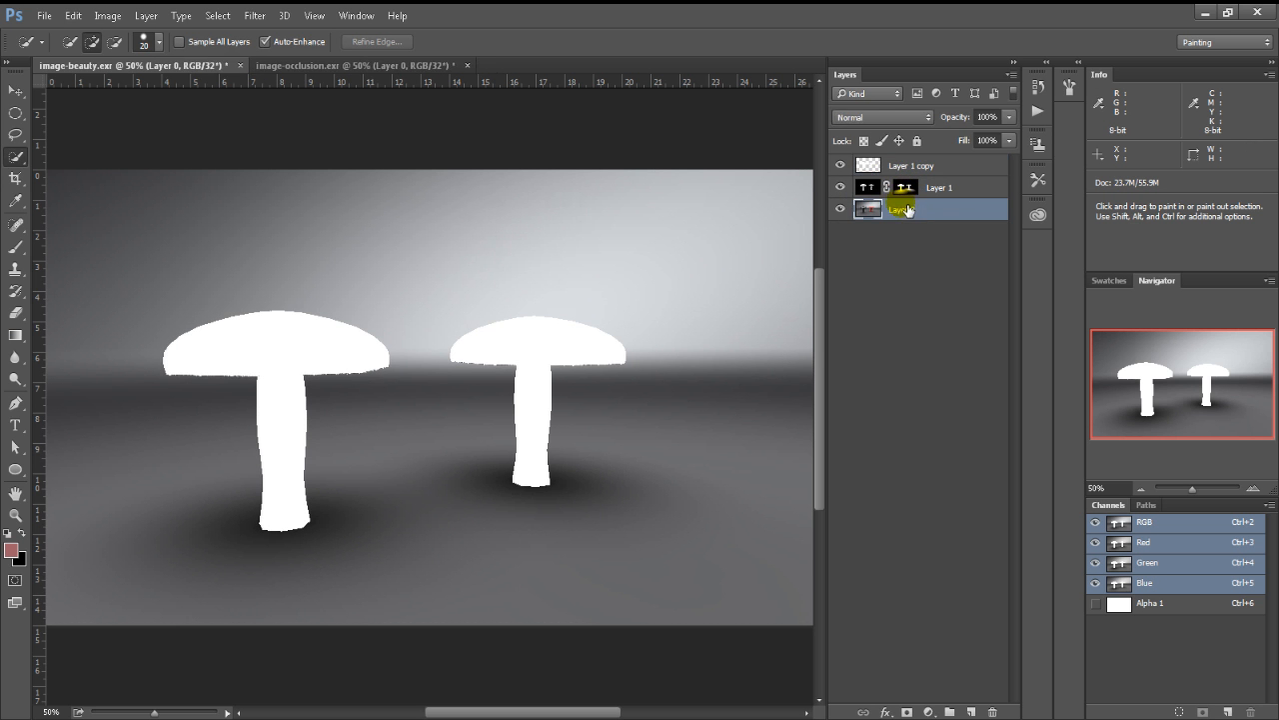
{"action": "left_click_drag", "start_coordinate": [901, 167], "coordinate": [913, 227]}
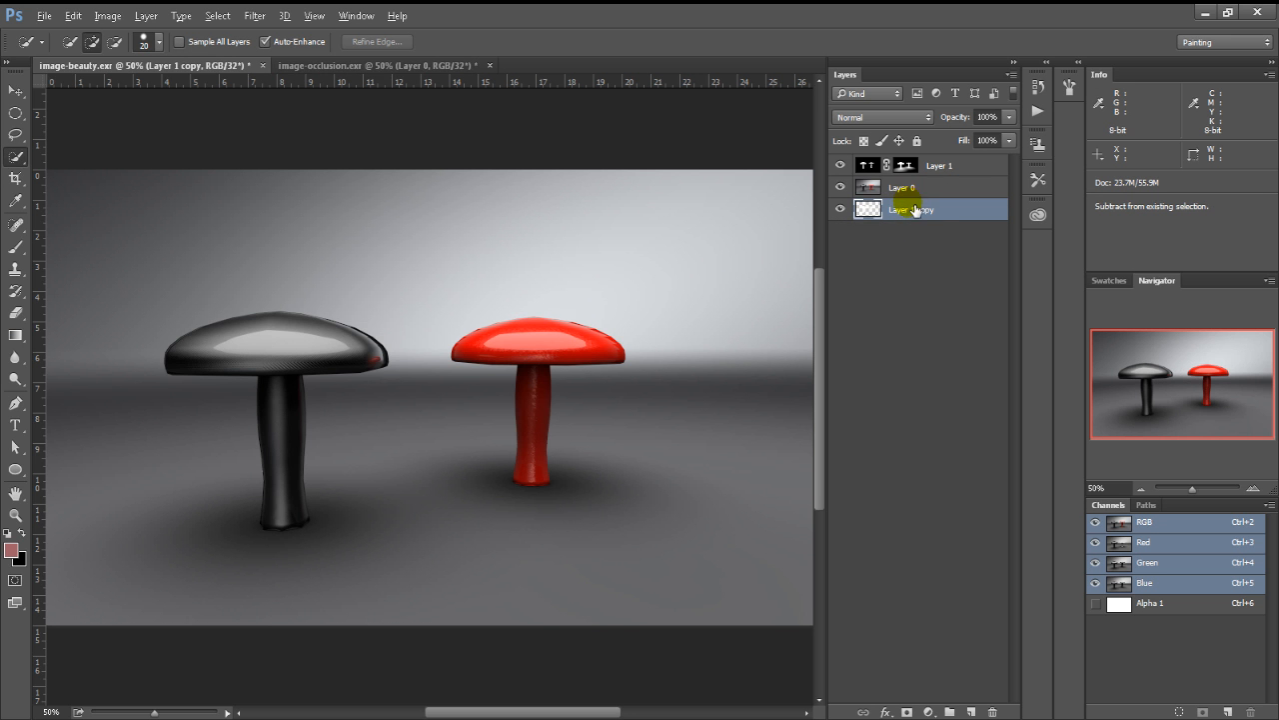
Clip Layer 0 to Layer 1 copy, then try the same clipping on Layer 1 and release it.
{"action": "left_click", "coordinate": [910, 188]}
{"action": "left_click", "coordinate": [913, 198], "text": "alt"}
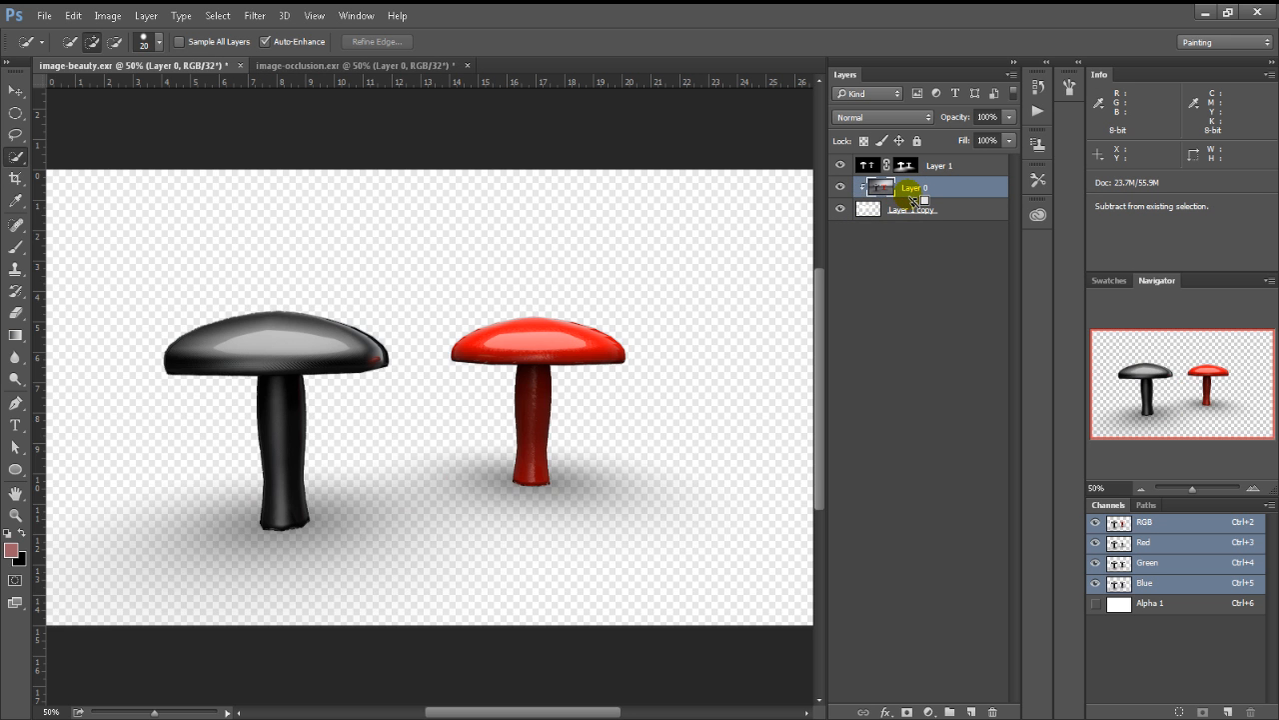
{"action": "left_click", "coordinate": [913, 177], "text": "alt"}
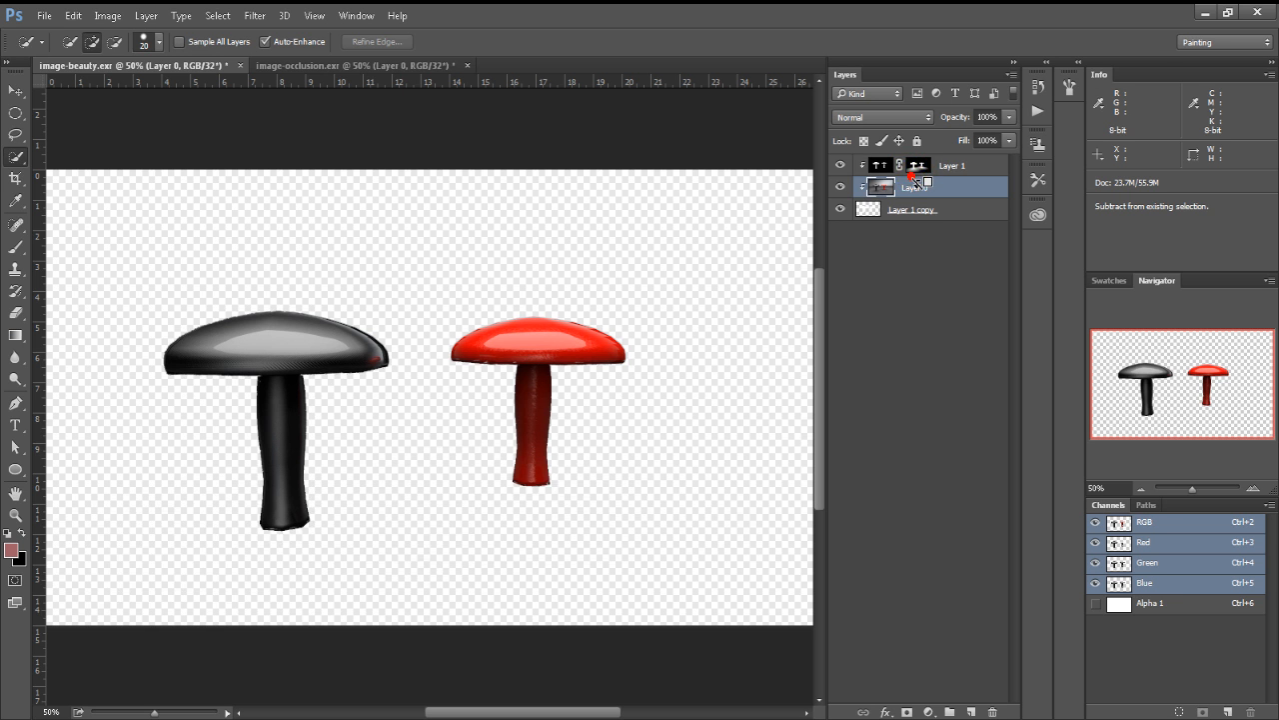
{"action": "left_click", "coordinate": [912, 177], "text": "alt"}
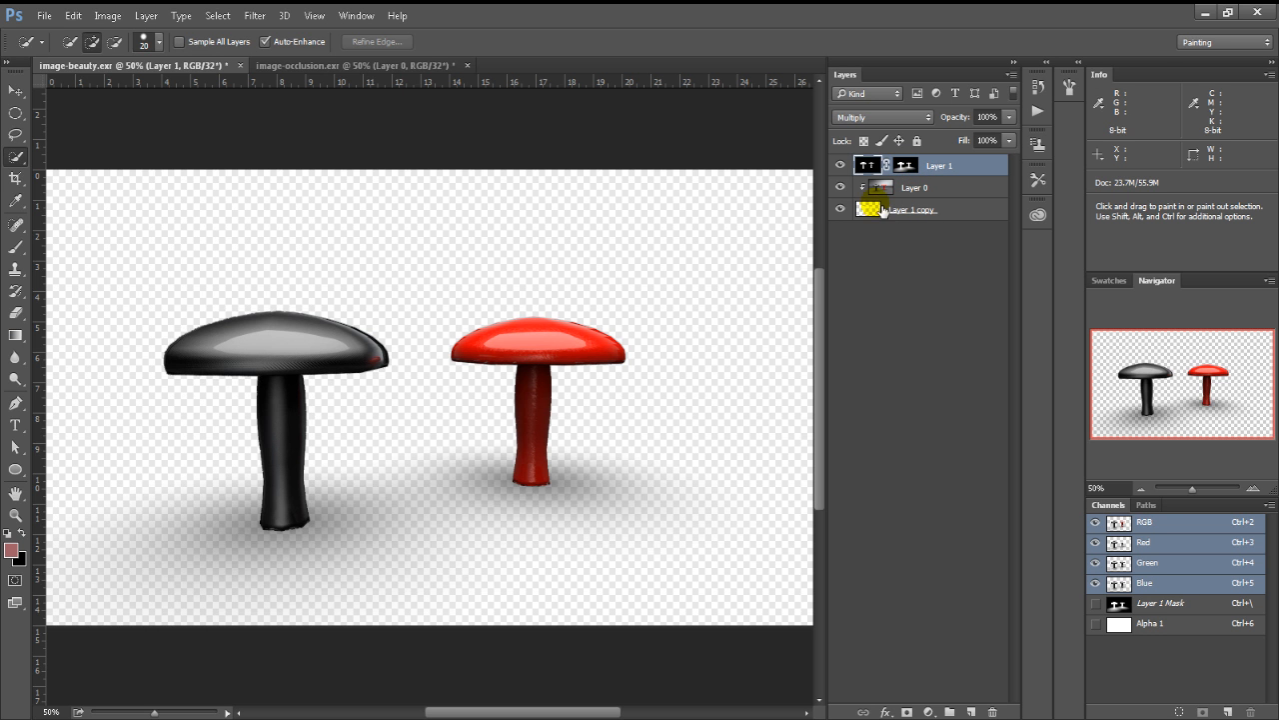
Hide and show Layer 1 and Layer 0 to examine the mushroom cutout with and without the occlusion shadows.
{"action": "left_click", "coordinate": [841, 166]}
{"action": "left_click", "coordinate": [843, 186]}
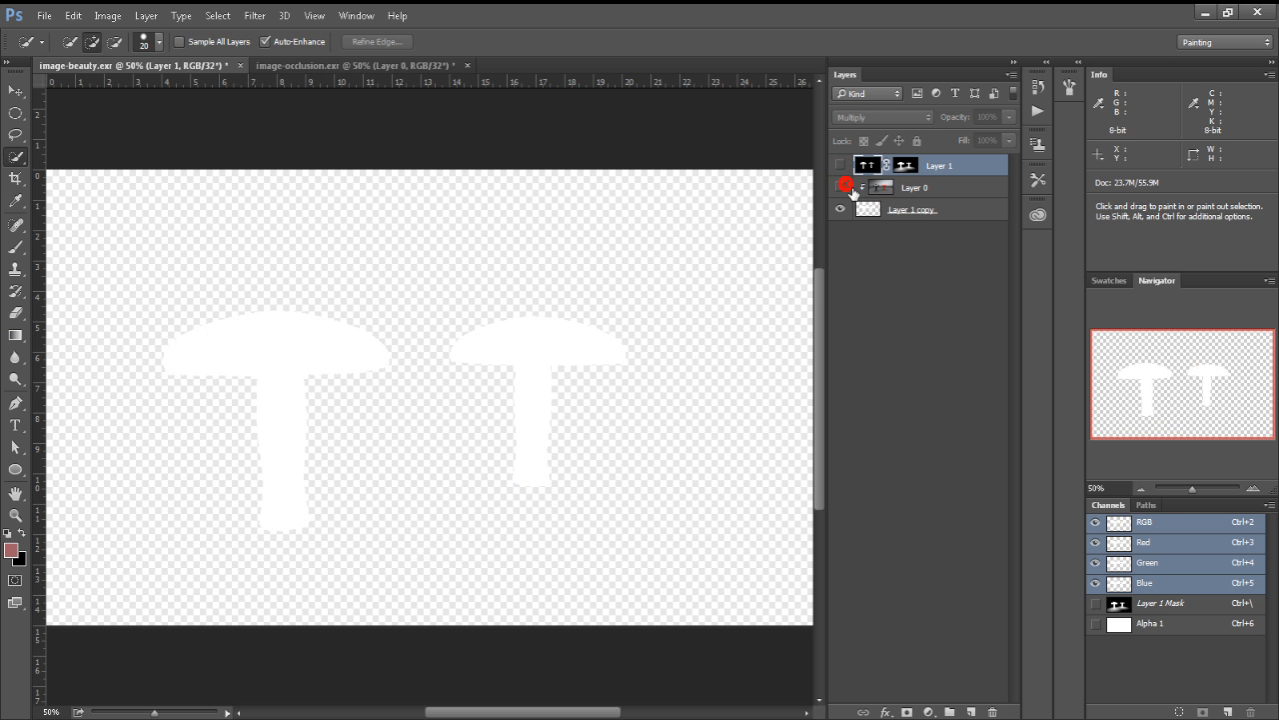
{"action": "left_click", "coordinate": [841, 187]}
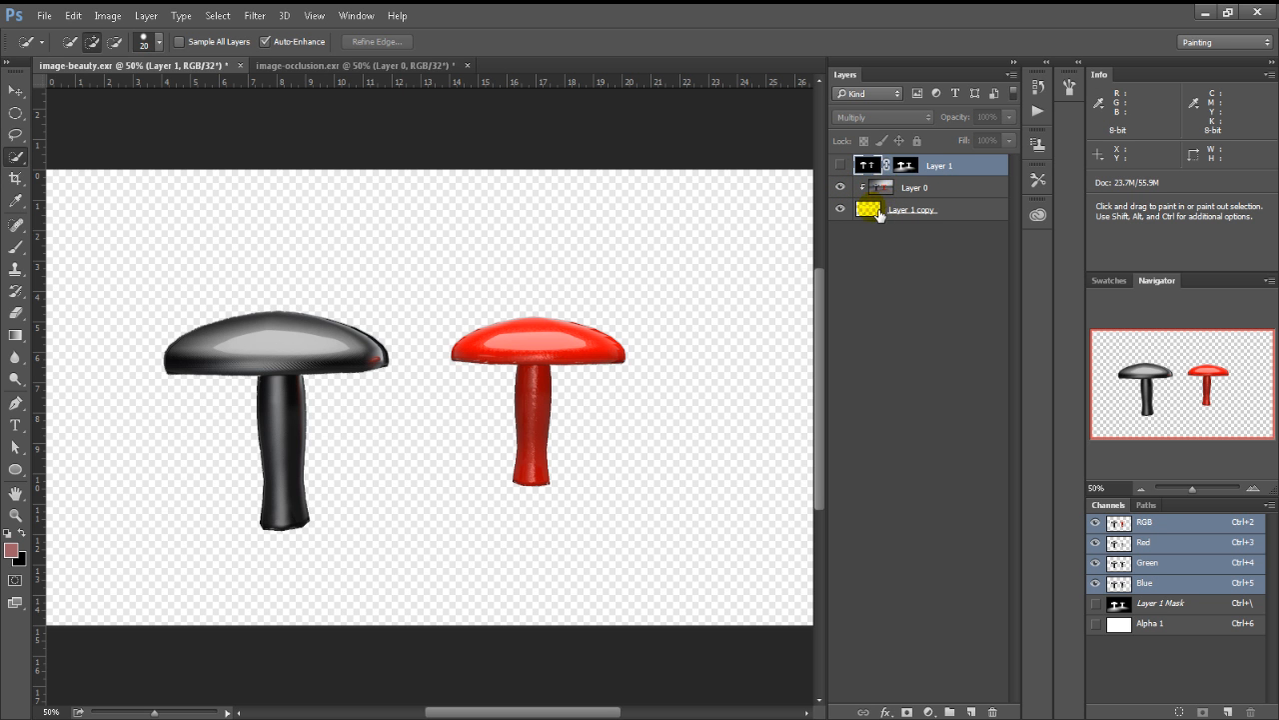
{"action": "left_click", "coordinate": [860, 186]}
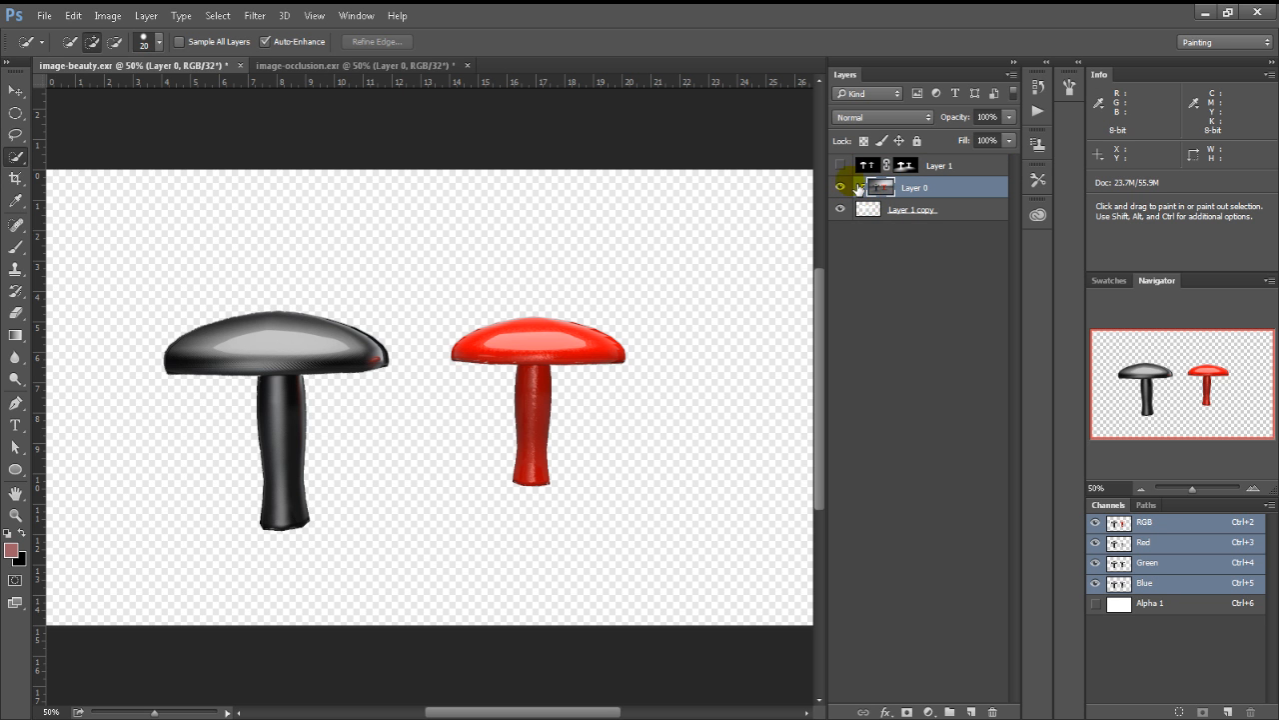
{"action": "left_click", "coordinate": [841, 165]}
Add a new layer at the bottom of the layer stack and draw a faint radial gradient on it.
{"action": "left_click", "coordinate": [972, 712]}
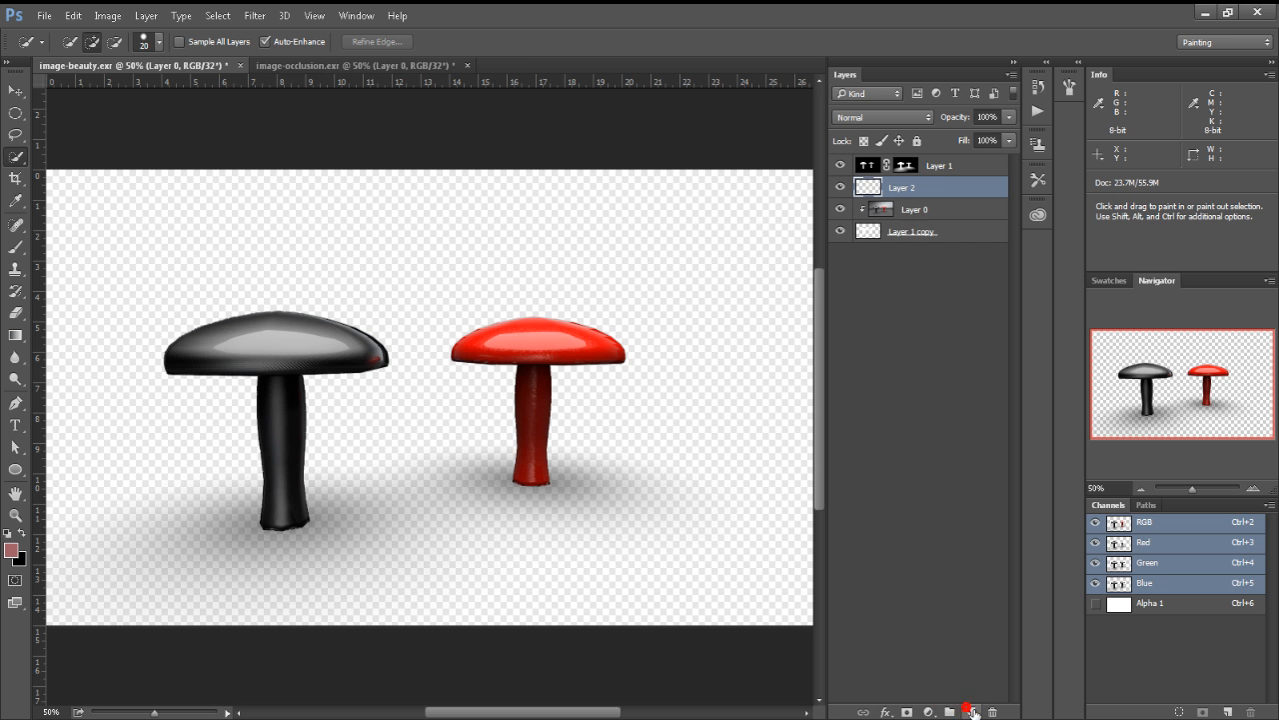
{"action": "left_click_drag", "start_coordinate": [940, 194], "coordinate": [905, 254]}
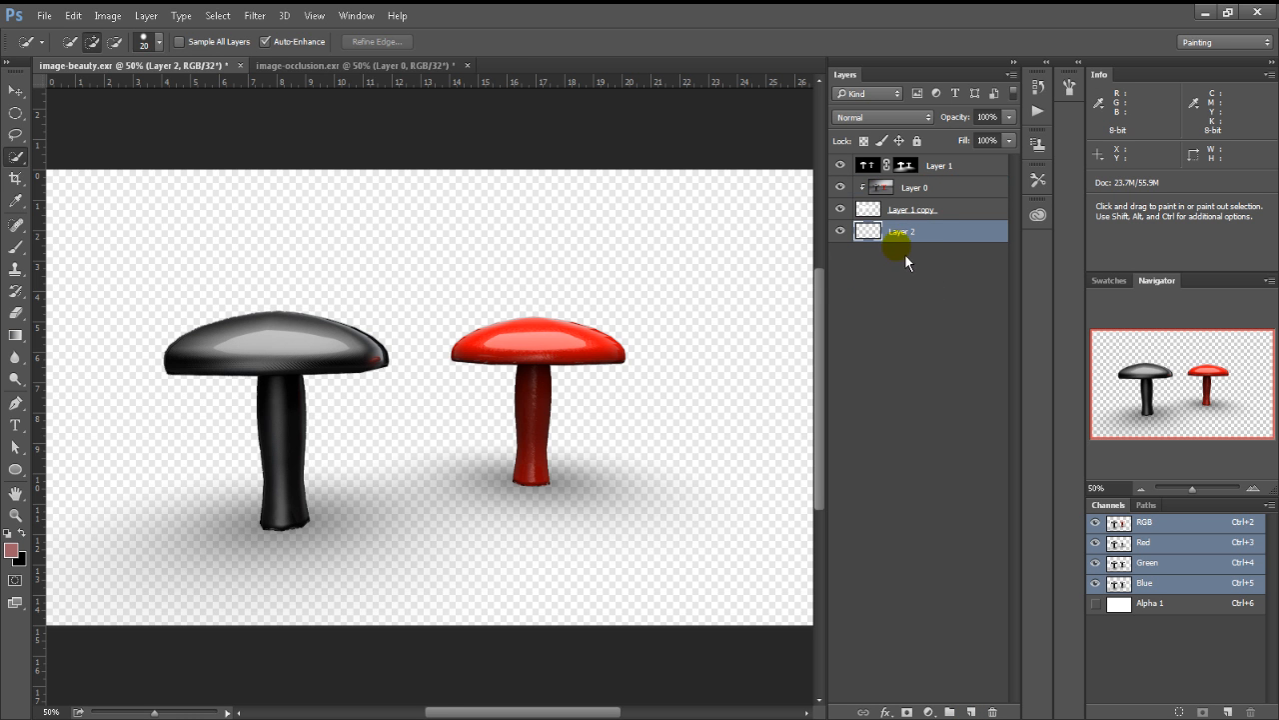
{"action": "key", "text": "g"}
{"action": "left_click_drag", "start_coordinate": [603, 516], "coordinate": [609, 190]}
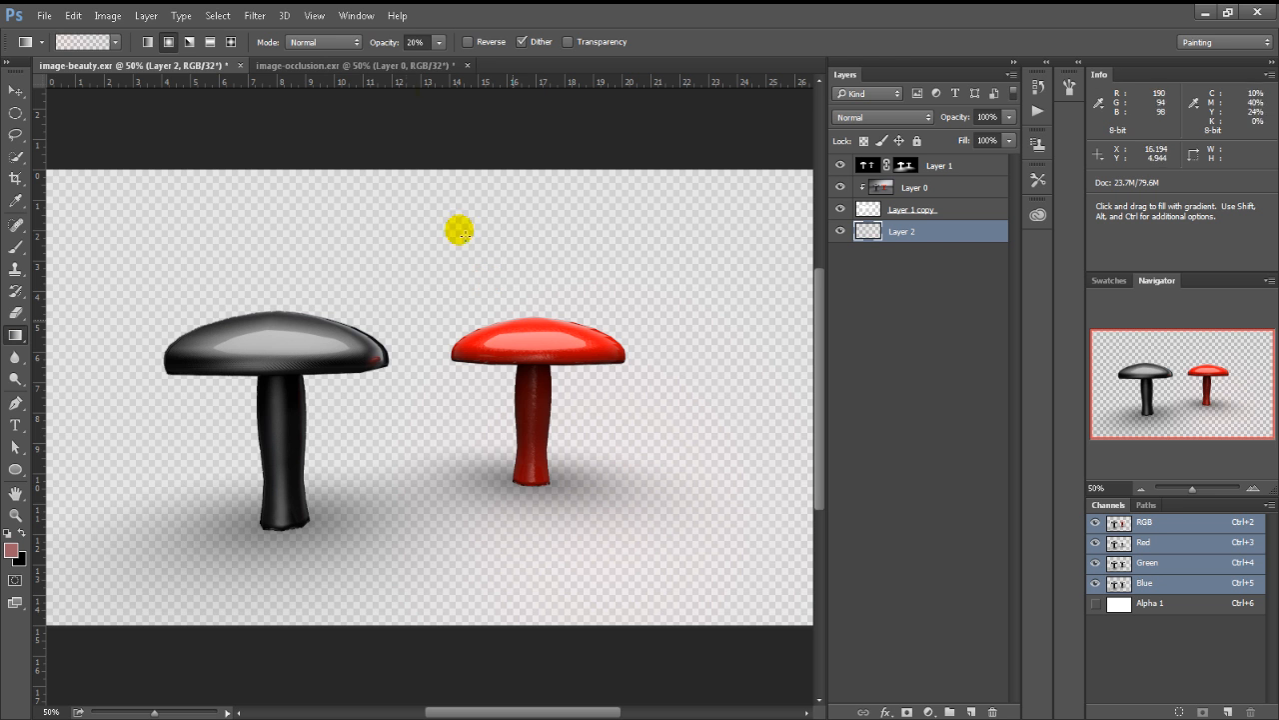
Set the gradient opacity to 100% and fill Layer 2 with a pink-to-black radial gradient centred between the mushrooms.
{"action": "left_click_drag", "start_coordinate": [388, 43], "coordinate": [602, 56]}
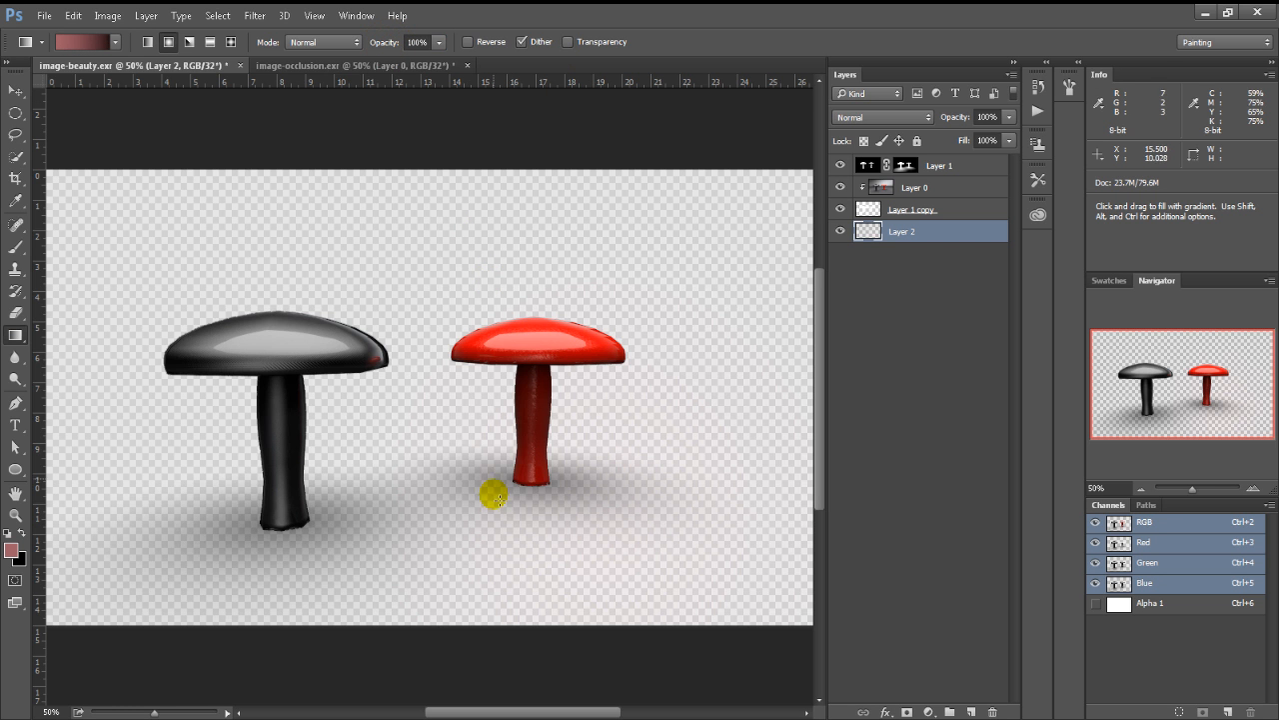
{"action": "left_click_drag", "start_coordinate": [490, 577], "coordinate": [490, 230]}
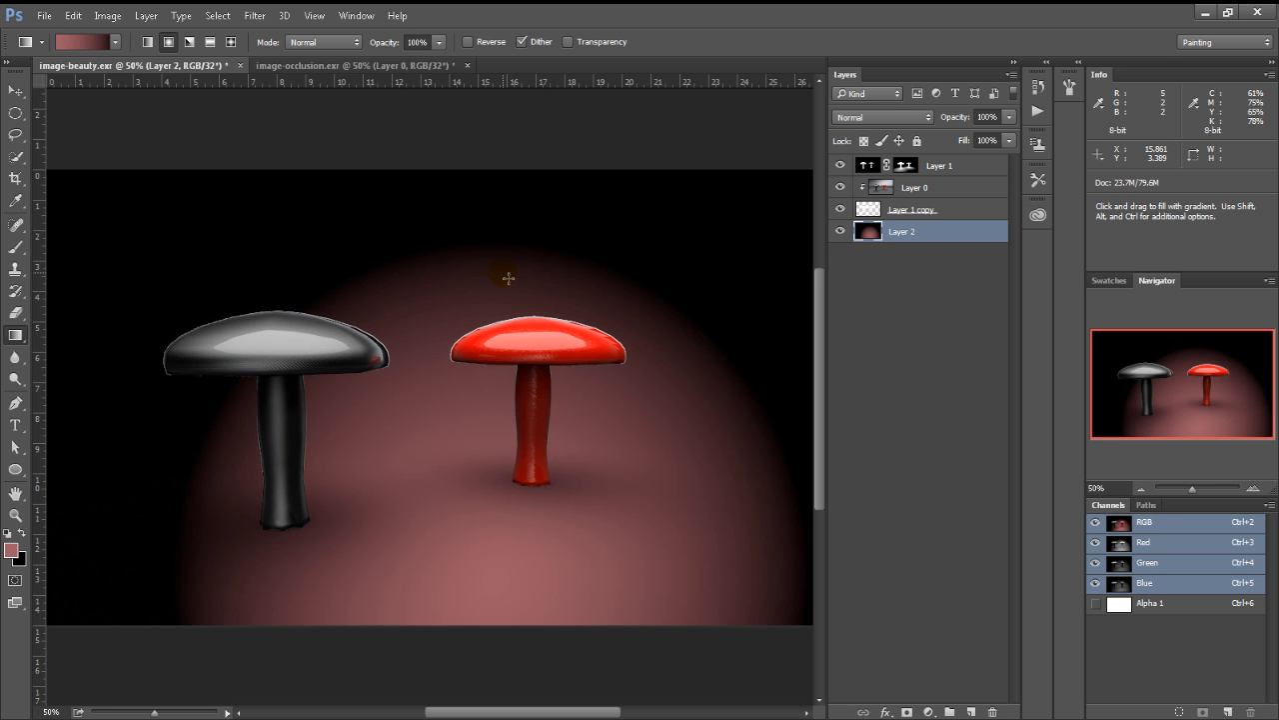
{"action": "left_click_drag", "start_coordinate": [414, 445], "coordinate": [166, 236], "text": "shift"}
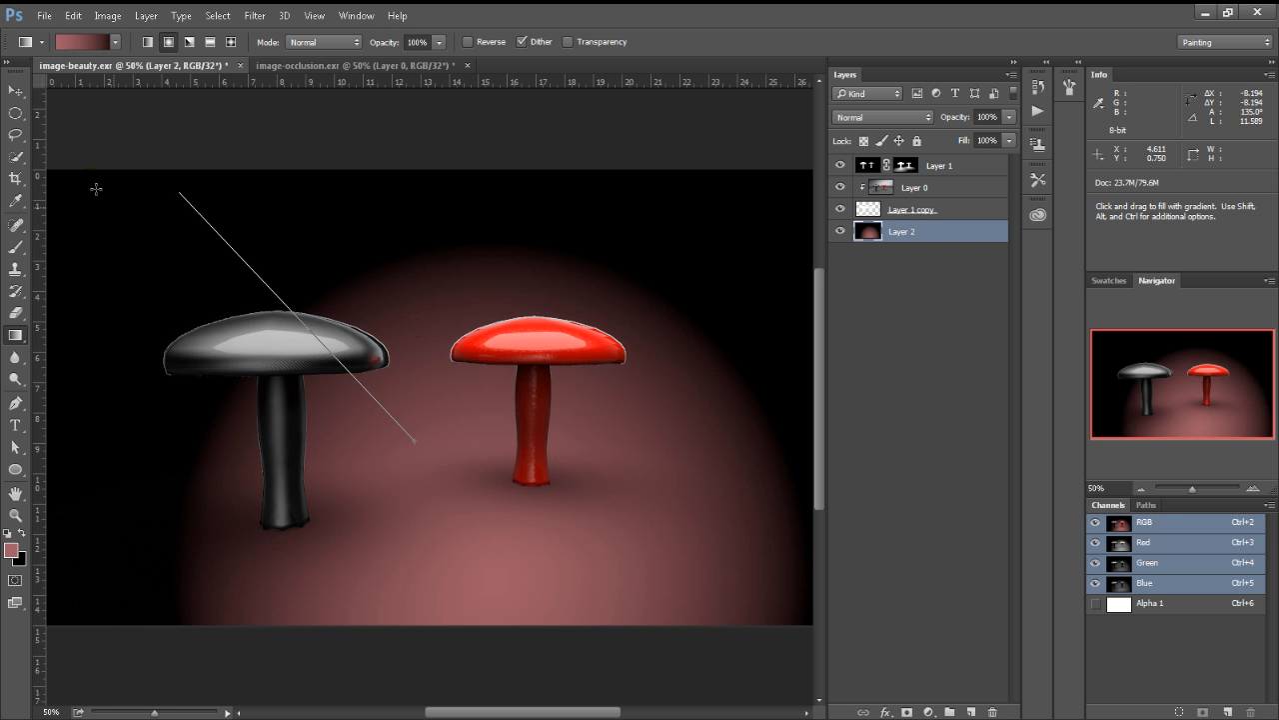
{"action": "left_click_drag", "start_coordinate": [76, 180], "coordinate": [77, 172], "text": "shift"}
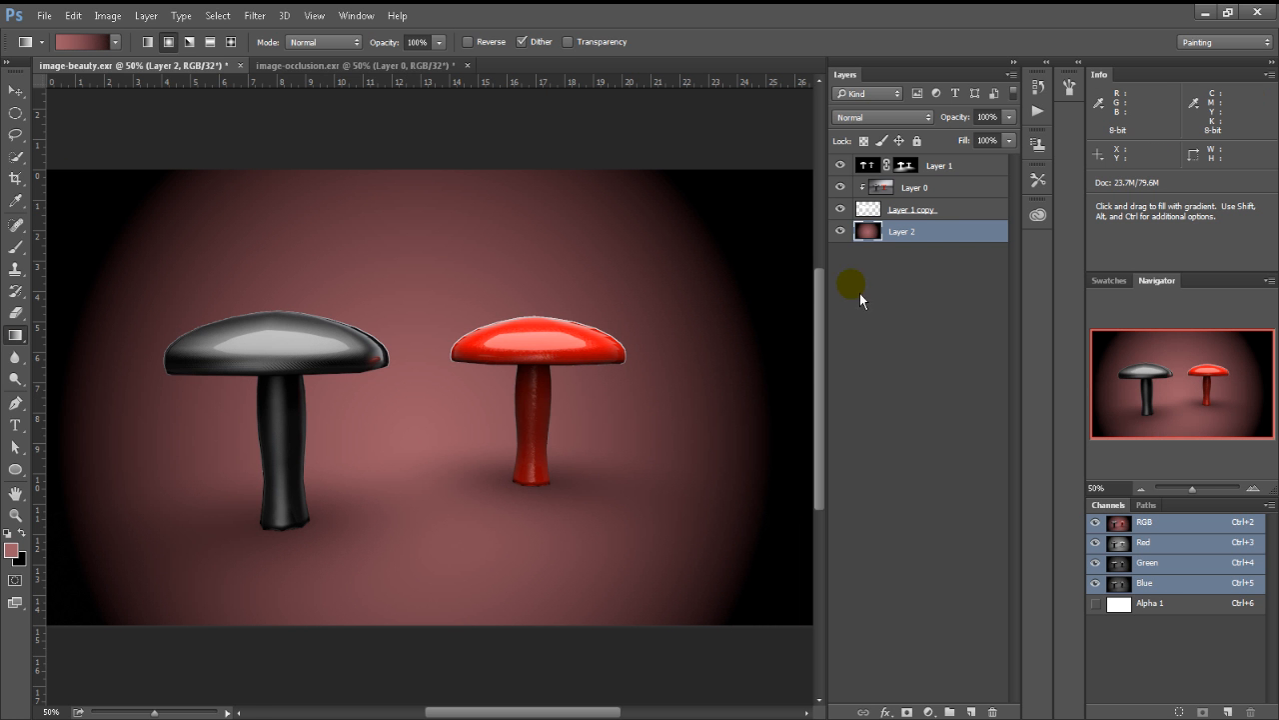
Hide and show Layer 1 to compare the occlusion shadows against the gradient background.
{"action": "left_click", "coordinate": [877, 175]}
{"action": "left_click", "coordinate": [840, 166]}
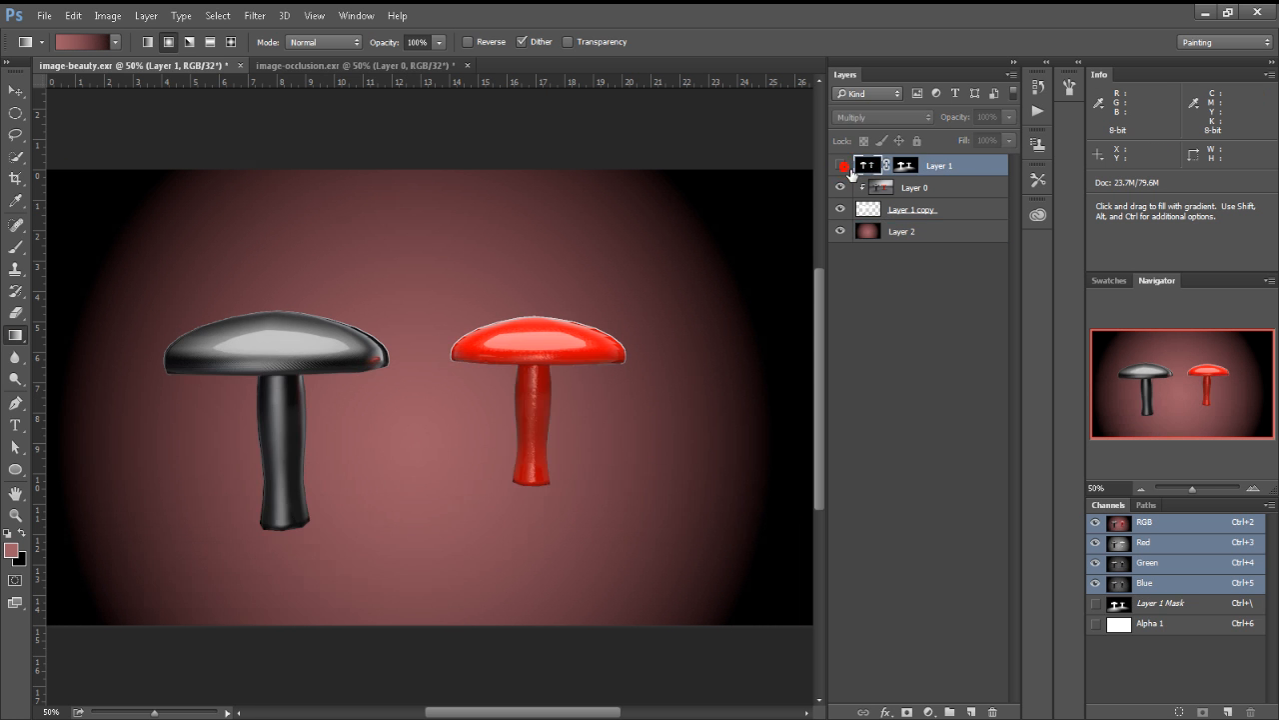
{"action": "left_click", "coordinate": [841, 166]}
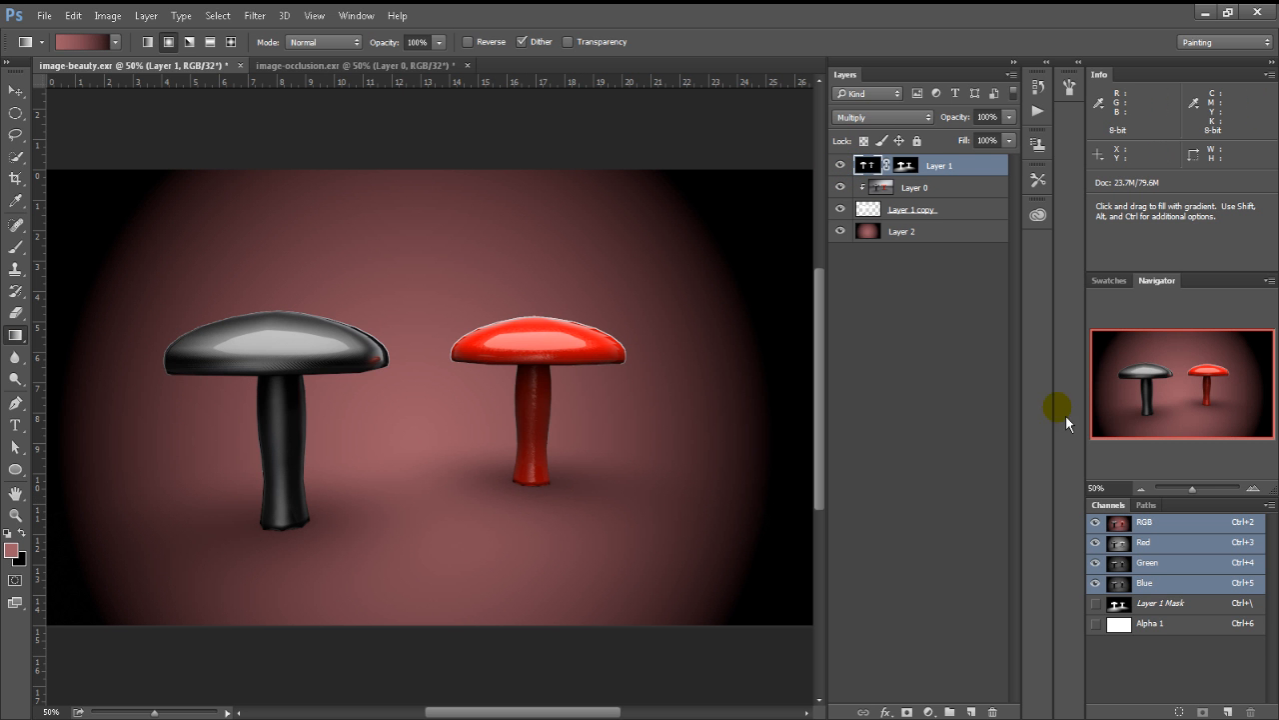
Redraw Layer 2's radial gradient from the image centre to beyond its upper-left corner so the dark edges recede.
{"action": "left_click", "coordinate": [876, 236]}
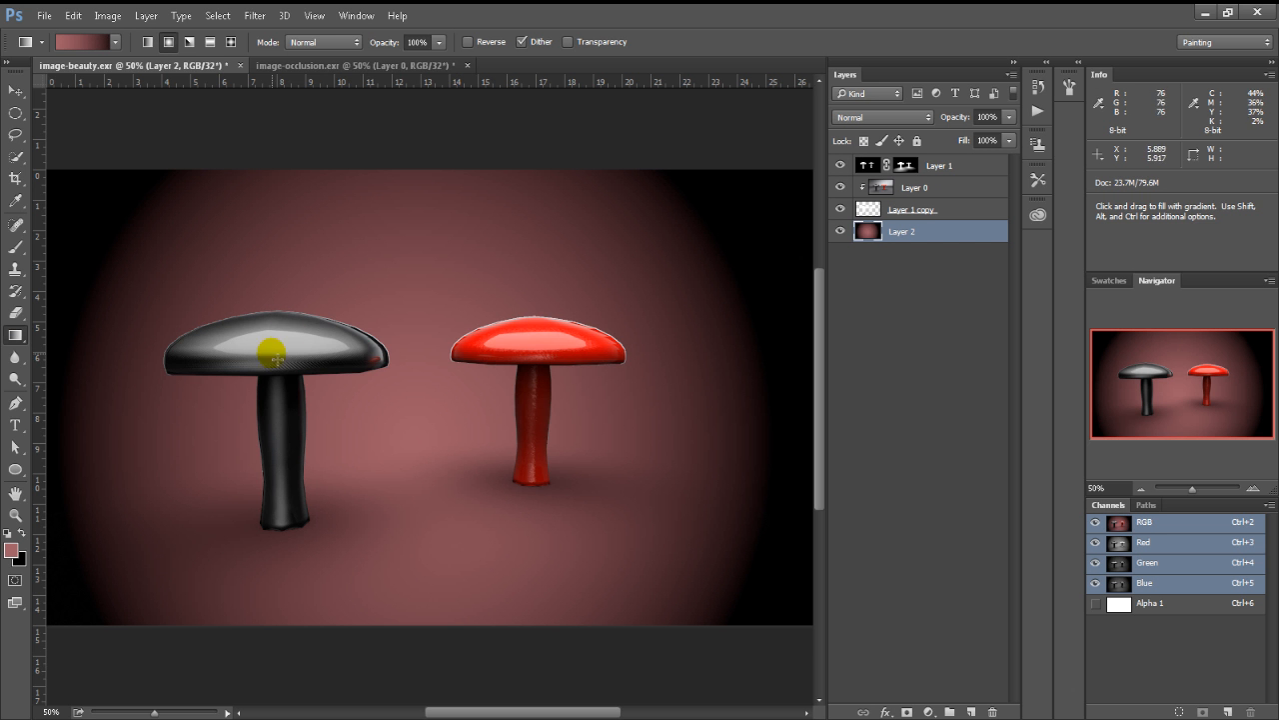
{"action": "left_click_drag", "start_coordinate": [230, 361], "coordinate": [237, 398], "text": "ctrl"}
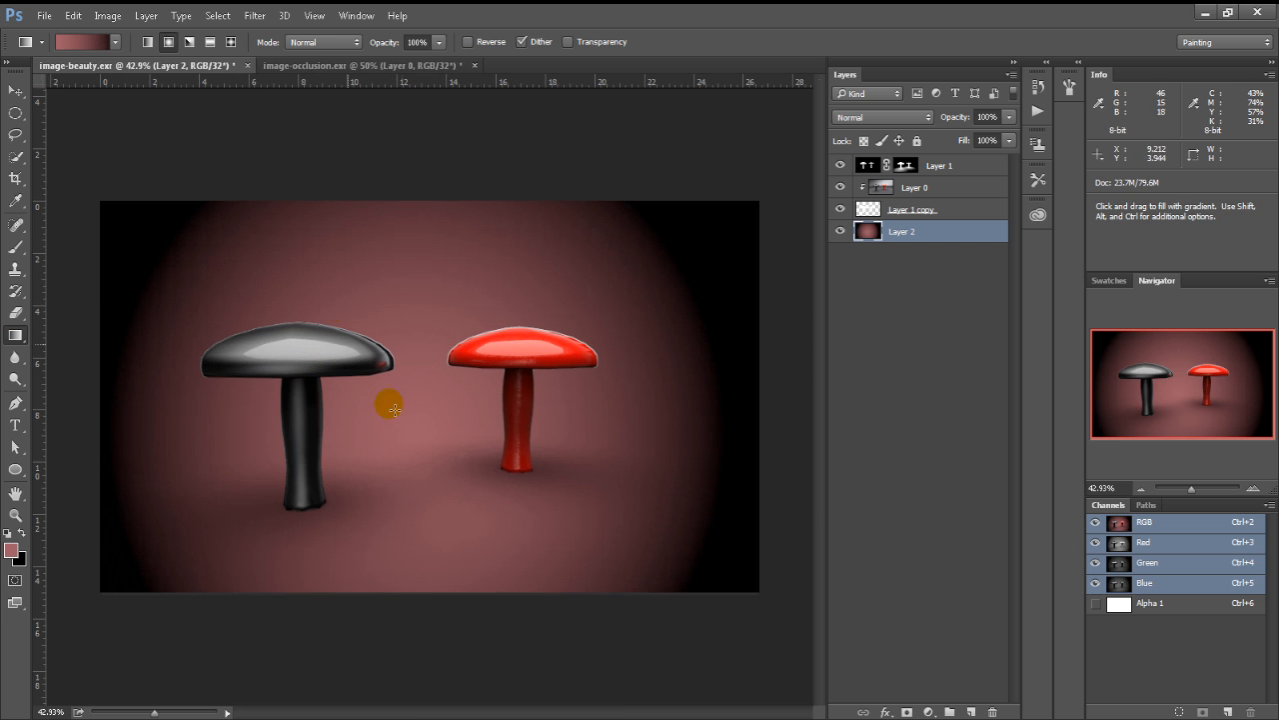
{"action": "left_click_drag", "start_coordinate": [428, 437], "coordinate": [56, 135]}
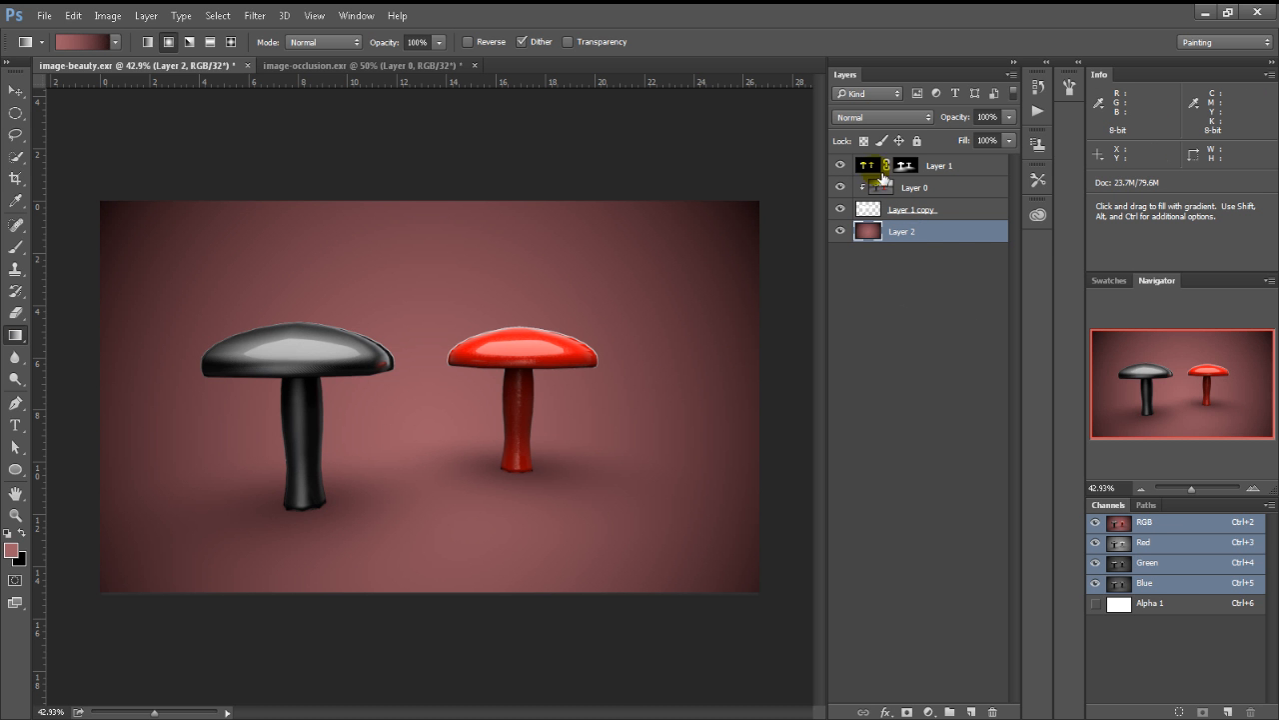
Close image-occlusion.exr without saving its changes.
{"action": "left_click", "coordinate": [452, 68]}
{"action": "left_click", "coordinate": [476, 66]}
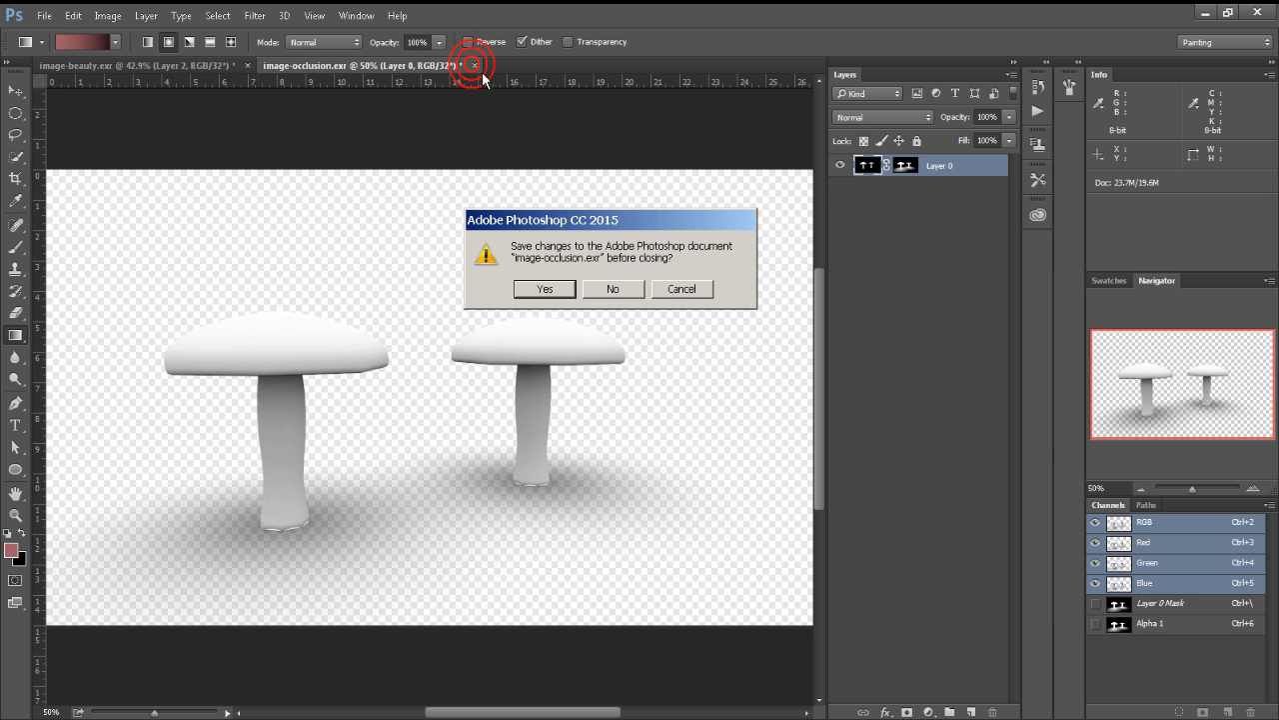
{"action": "left_click", "coordinate": [618, 290]}
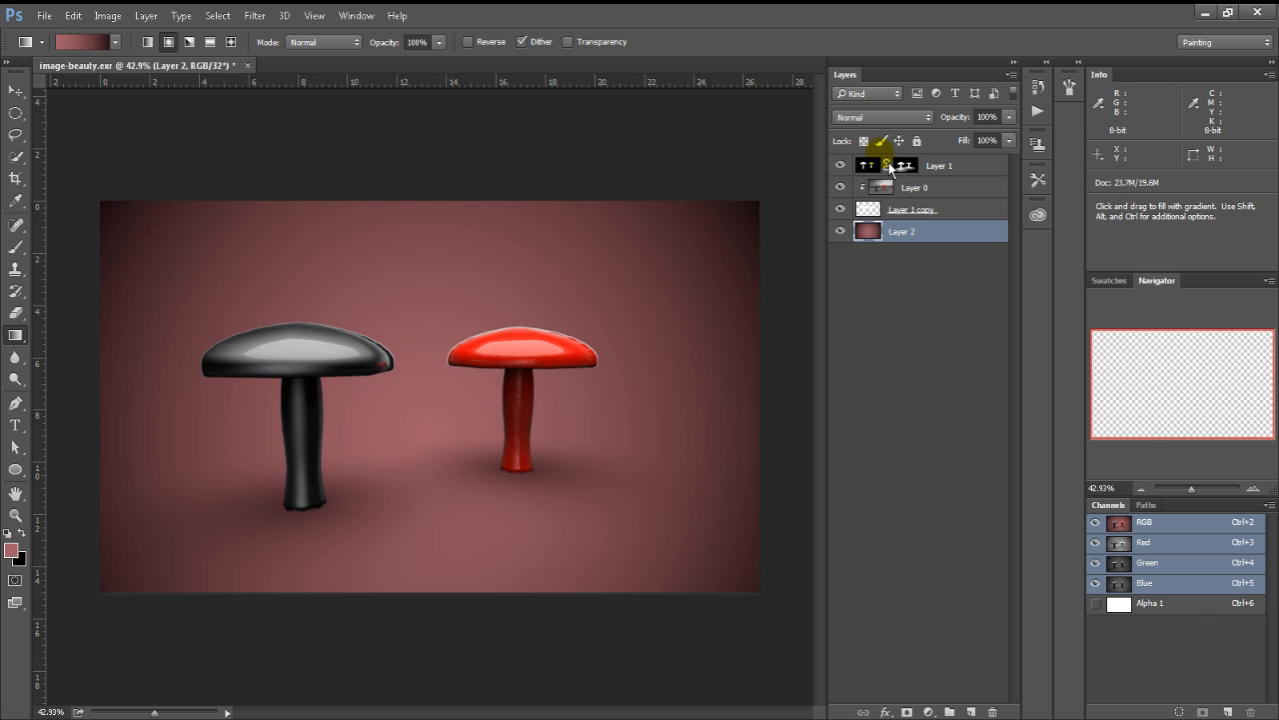
Toggle Layer 1's visibility to compare the final composite, and inspect its mask and layer thumbnail.
{"action": "left_click", "coordinate": [840, 166]}
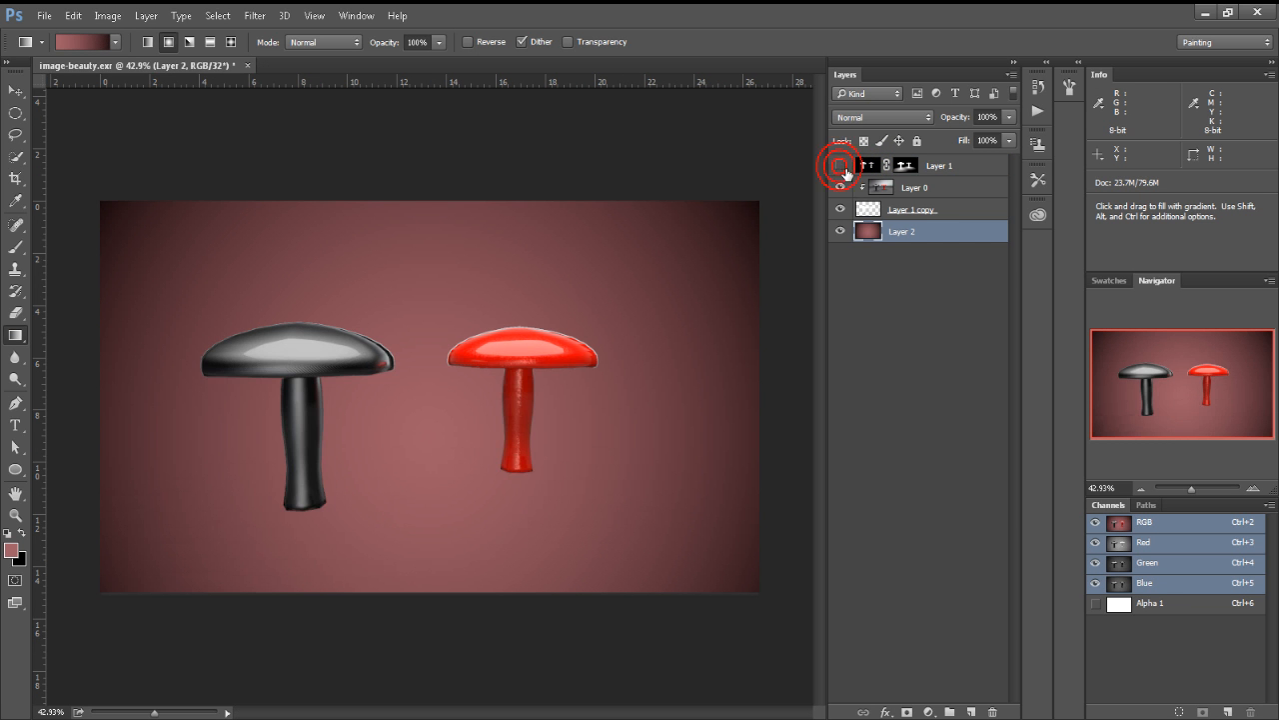
{"action": "left_click", "coordinate": [841, 166]}
{"action": "left_click", "coordinate": [841, 166]}
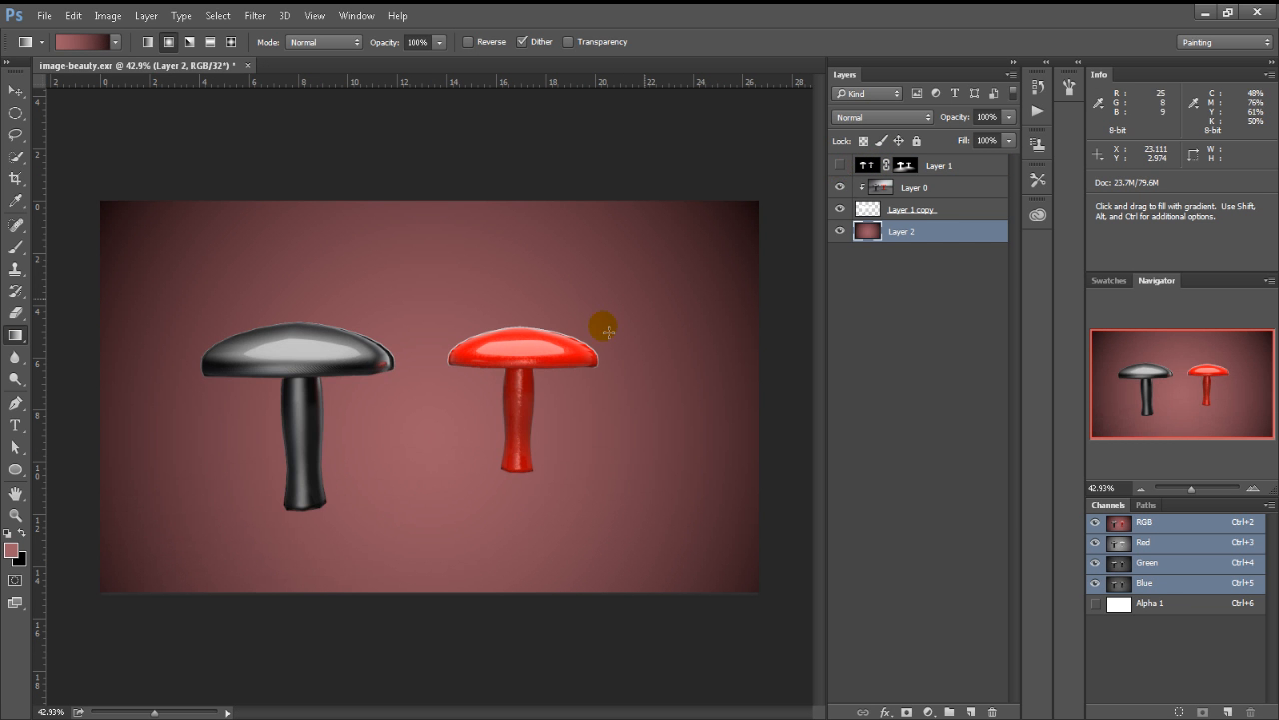
{"action": "left_click", "coordinate": [842, 167]}
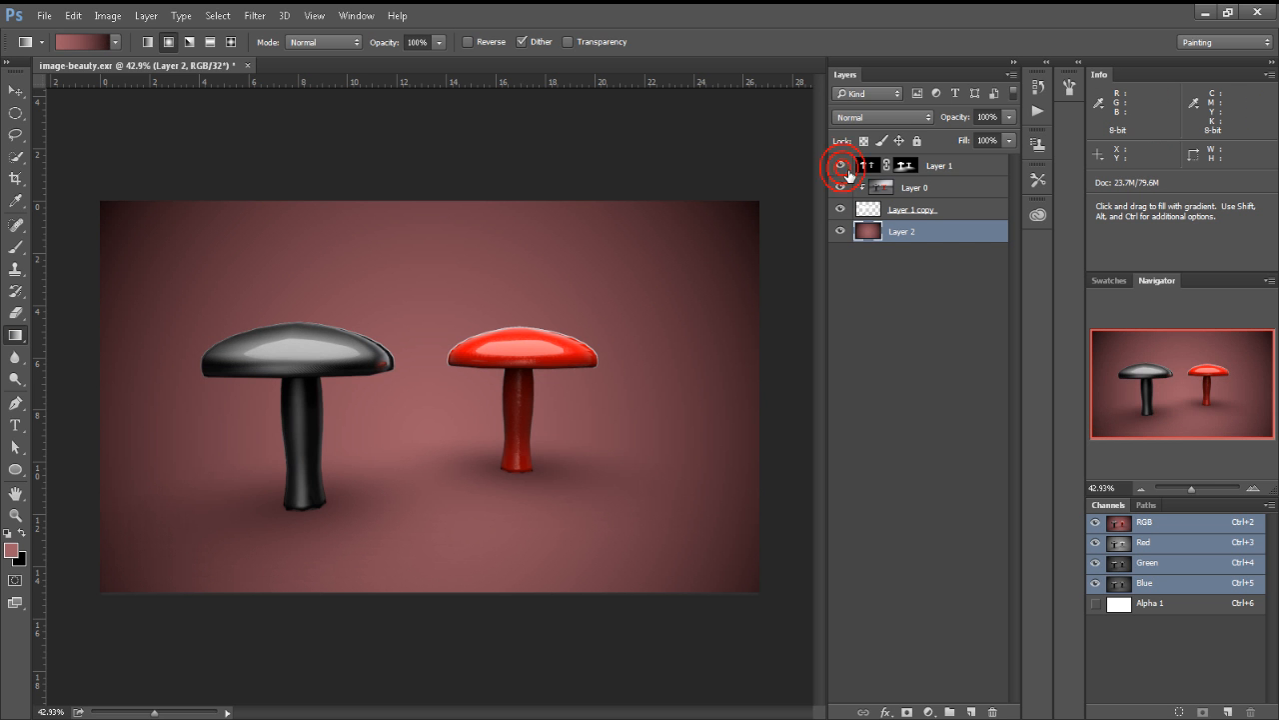
{"action": "left_click", "coordinate": [879, 195]}
{"action": "left_click", "coordinate": [903, 167]}
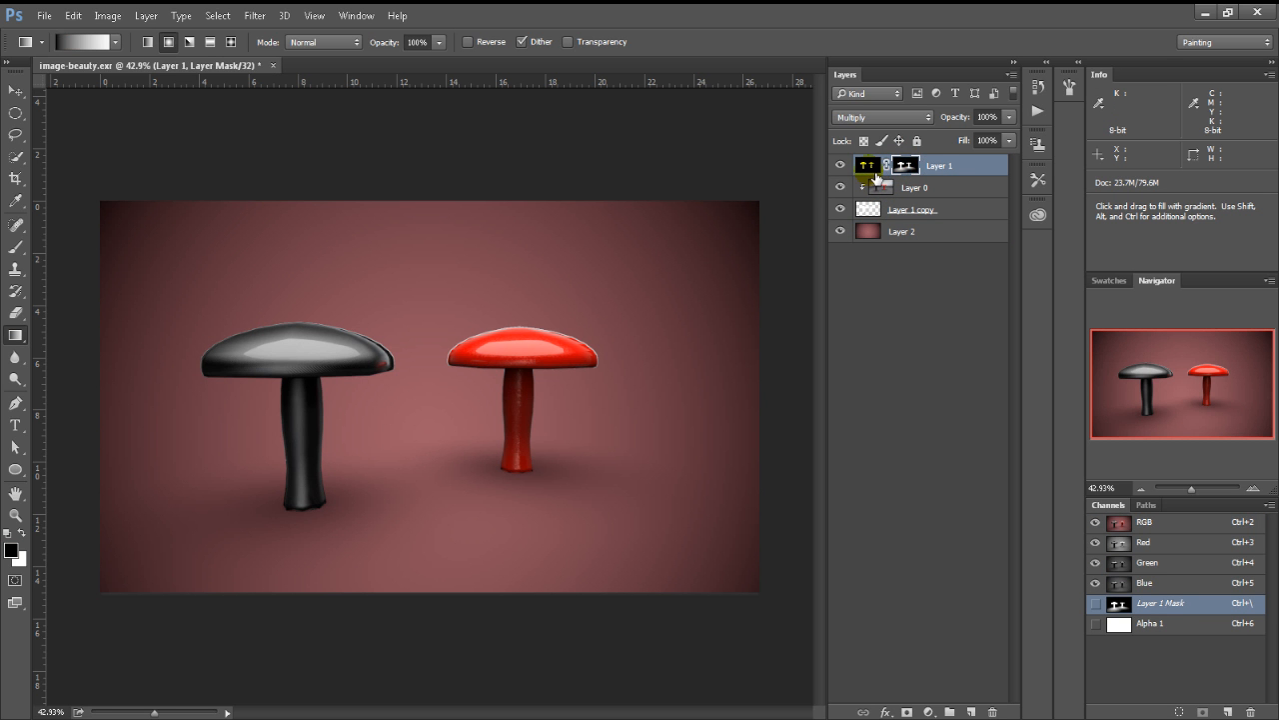
{"action": "left_click", "coordinate": [873, 172]}
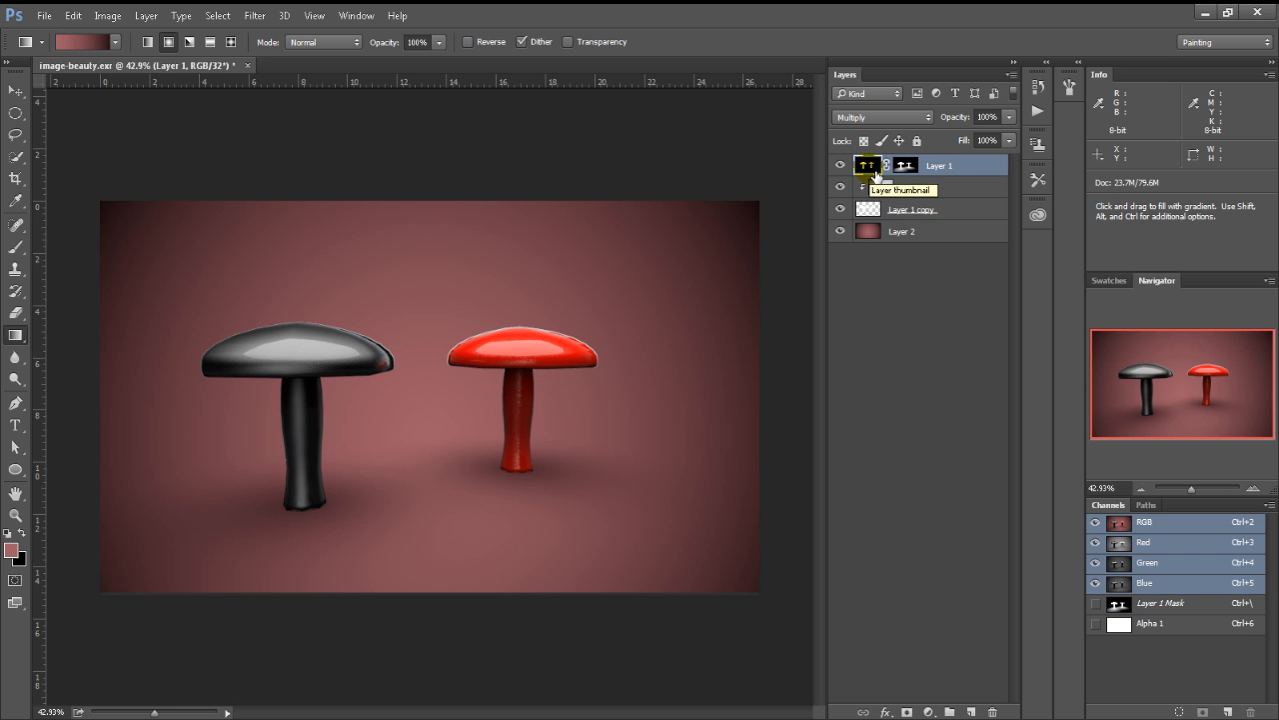
Add a new layer above Layer 1 and set its blend mode to Multiply.
{"action": "left_click", "coordinate": [971, 712]}
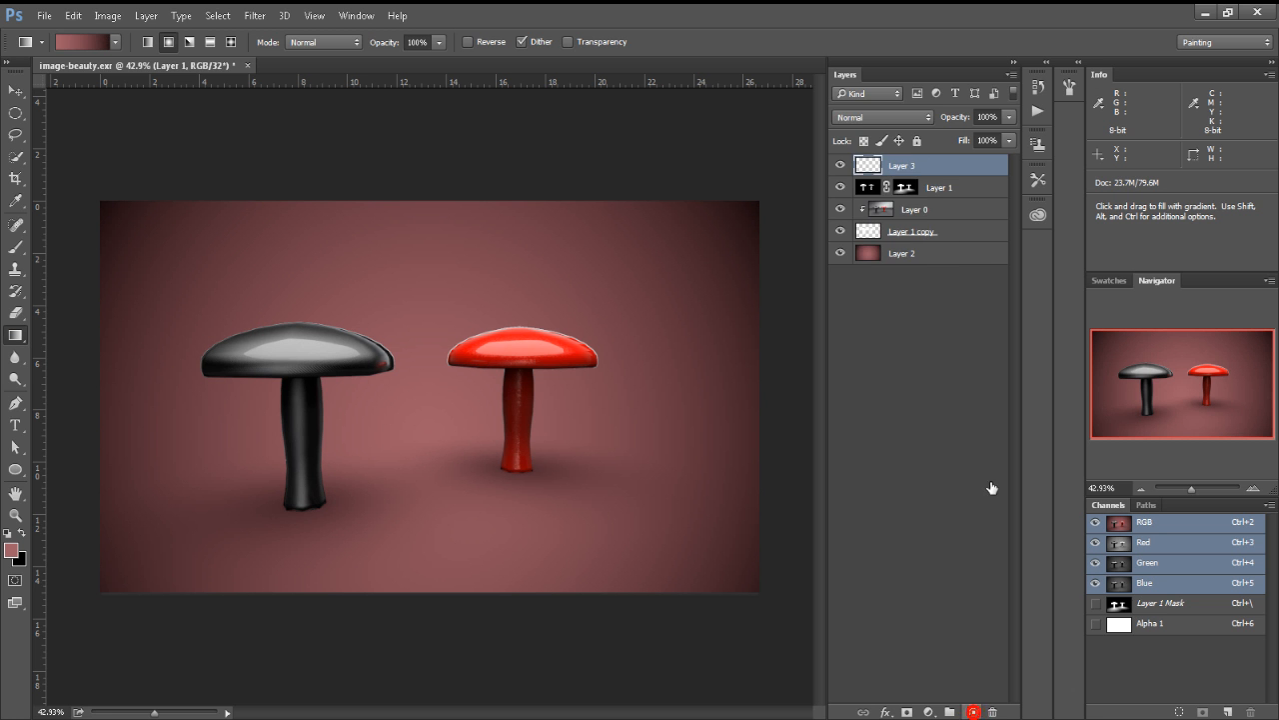
{"action": "left_click", "coordinate": [883, 117]}
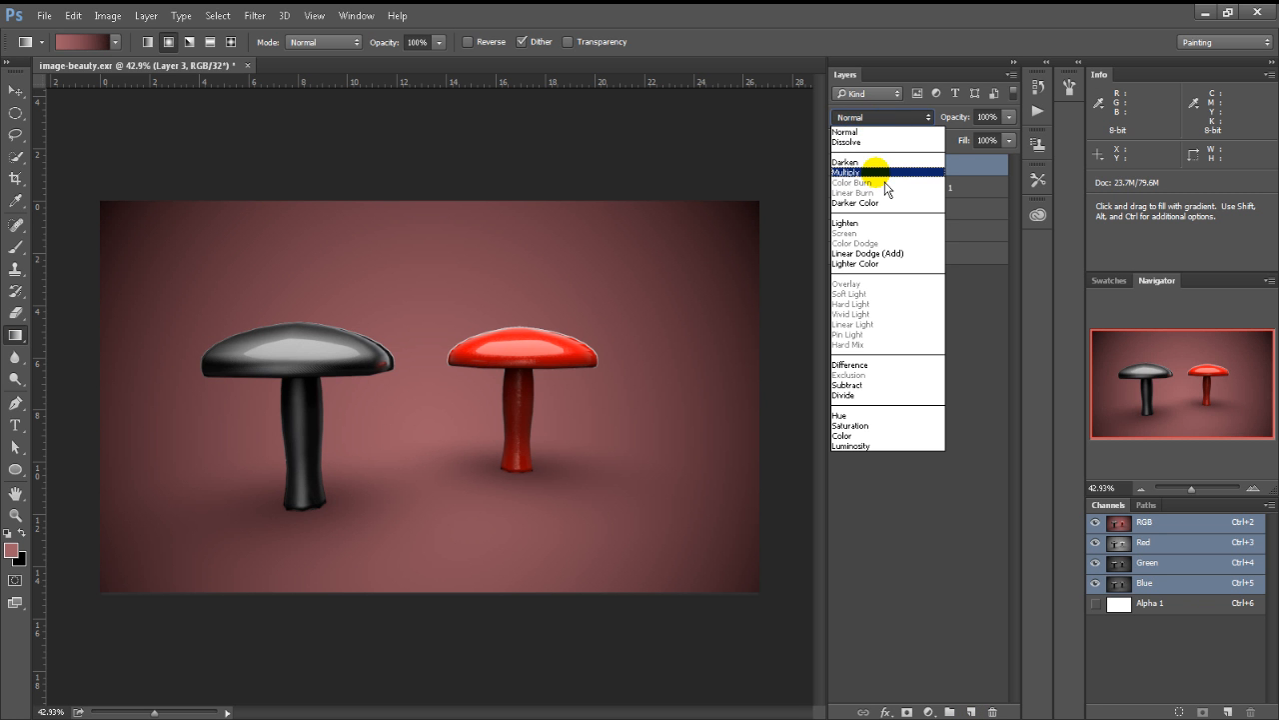
{"action": "left_click", "coordinate": [884, 174]}
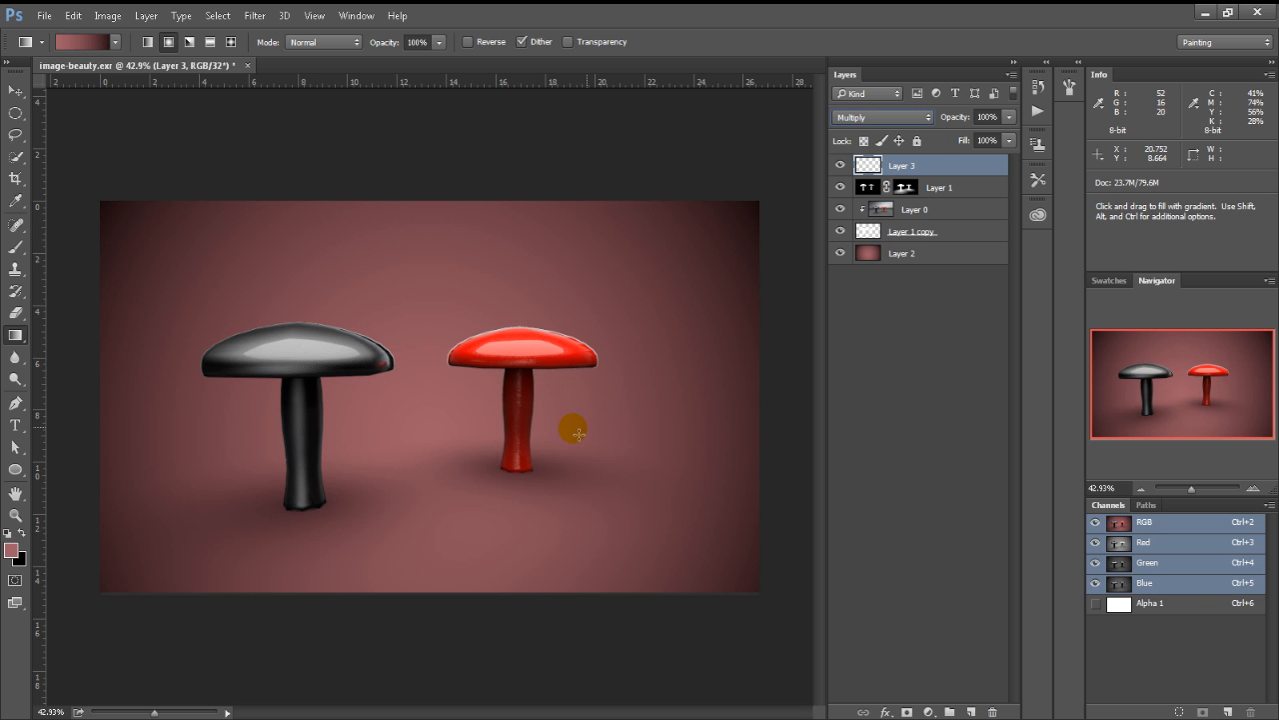
Paint a soft black contact shadow on Layer 3 around the red mushroom's base with the Brush Tool.
{"action": "left_click", "coordinate": [15, 247]}
{"action": "left_click_drag", "start_coordinate": [535, 489], "coordinate": [538, 490]}
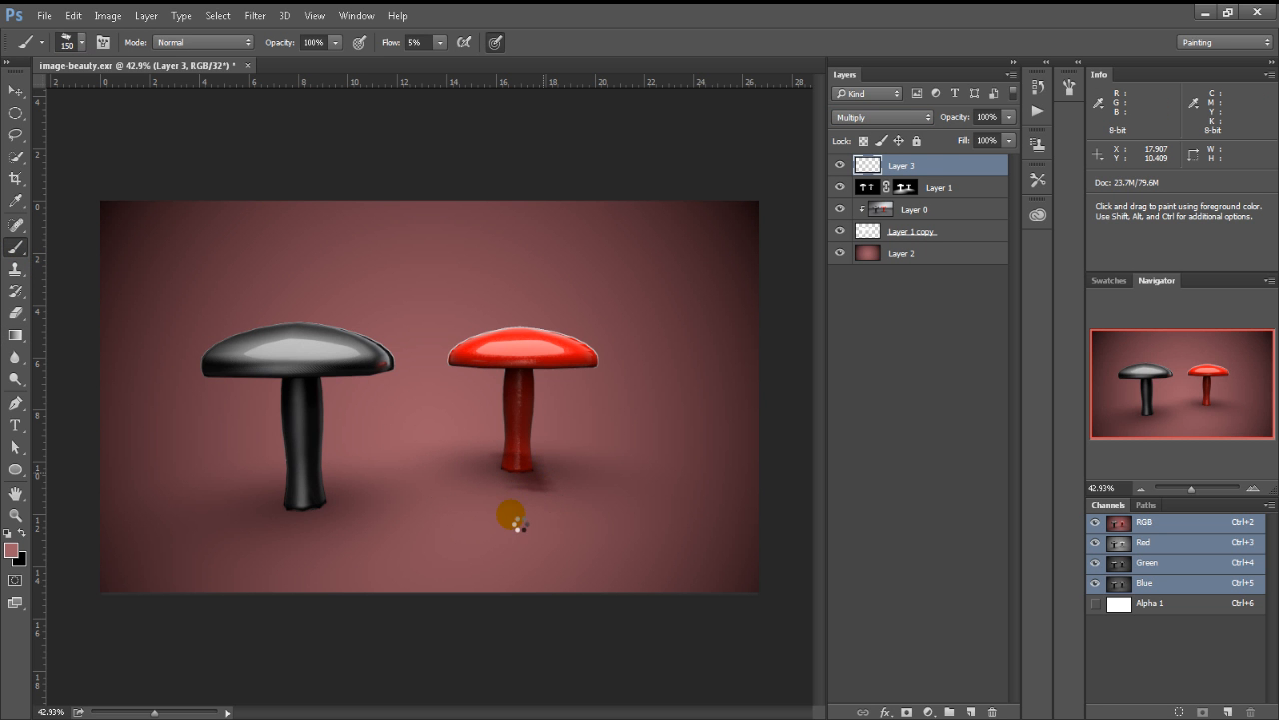
{"action": "key", "text": "ctrl+z"}
{"action": "key", "text": "x"}
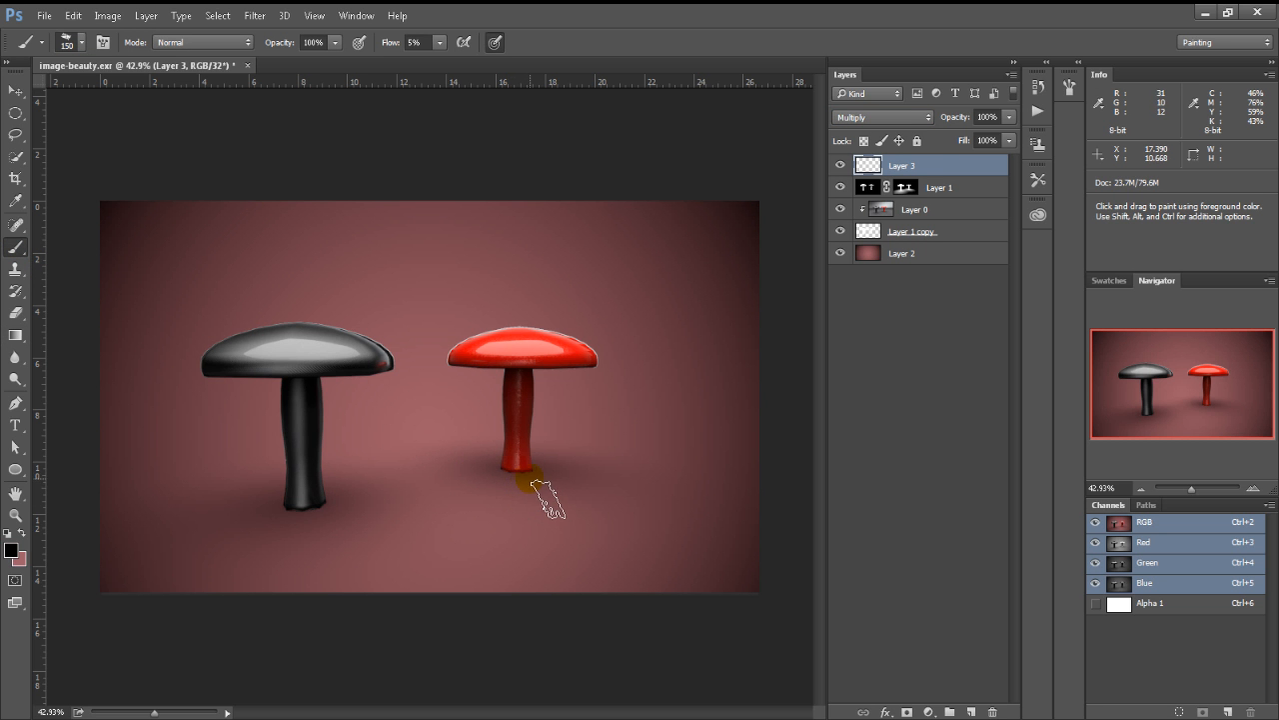
{"action": "mouse_move", "coordinate": [511, 472]}
{"action": "left_mouse_down"}
{"action": "mouse_move", "coordinate": [524, 474]}
{"action": "mouse_move", "coordinate": [484, 472]}
{"action": "left_mouse_up"}
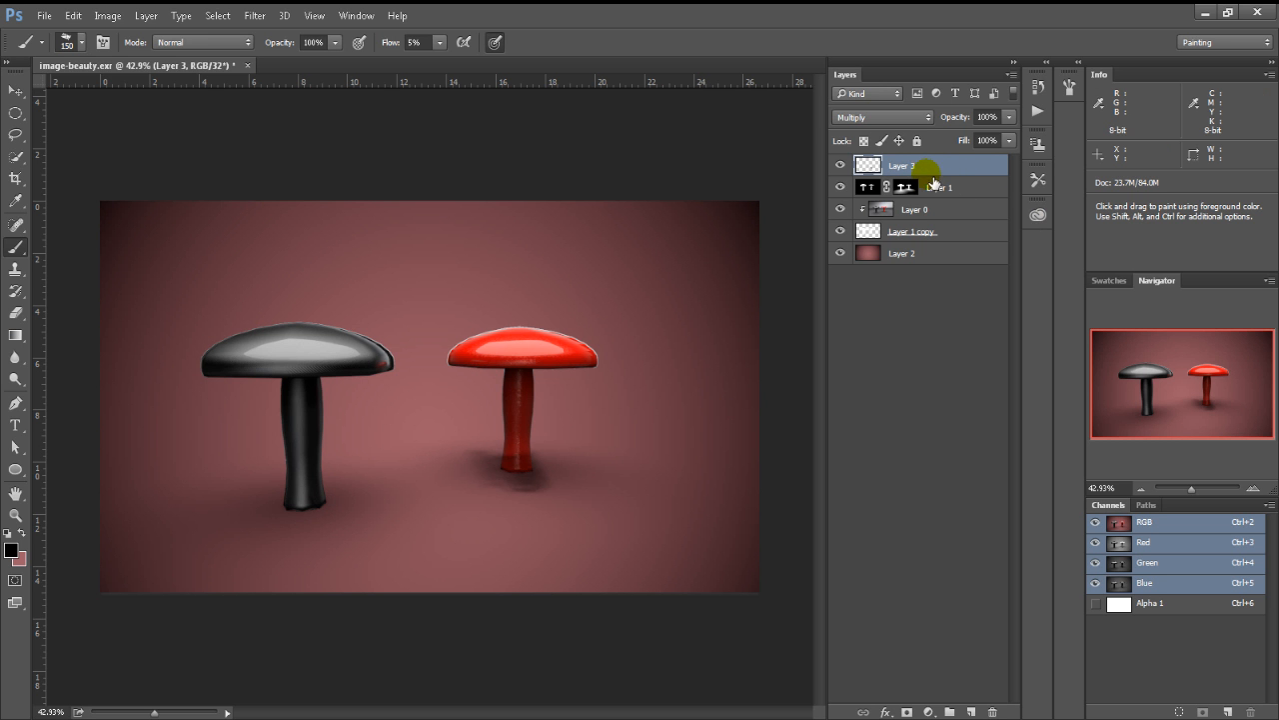
Try clipping Layer 3 to Layer 1, and try loading Layer 1 copy's outline as a selection.
{"action": "left_click", "coordinate": [884, 184], "text": "alt"}
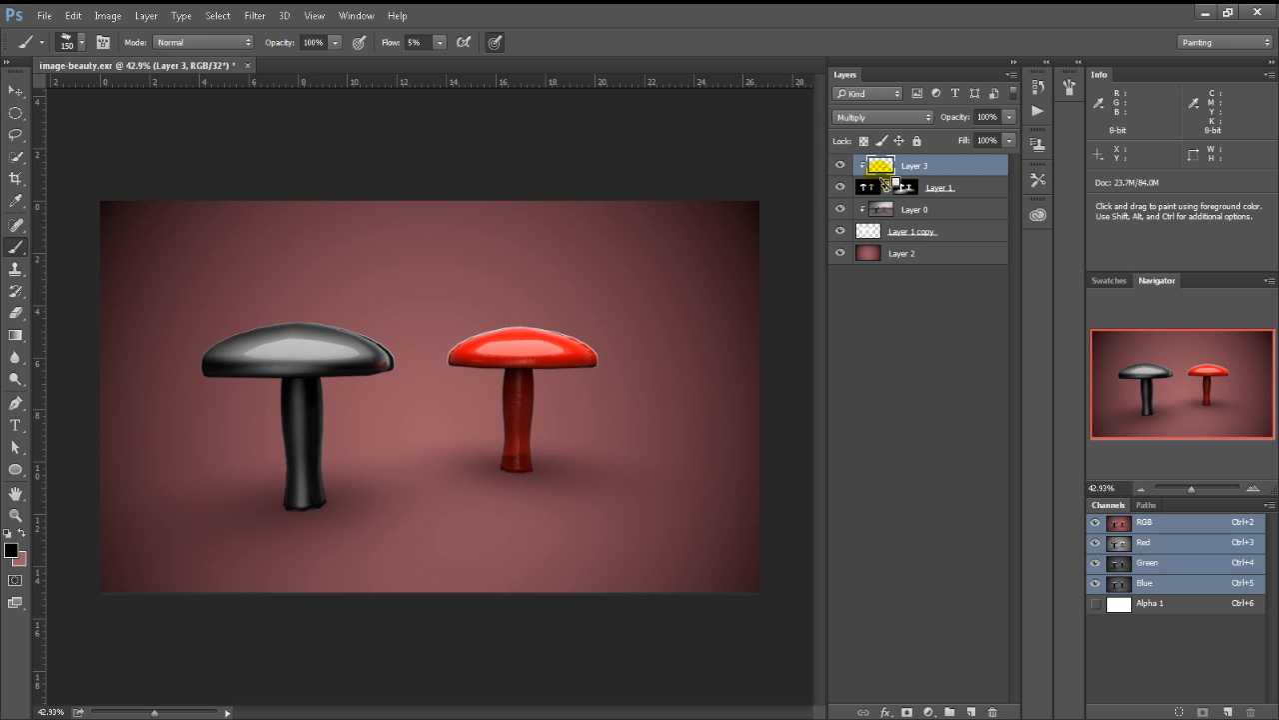
{"action": "left_click", "coordinate": [884, 178], "text": "alt"}
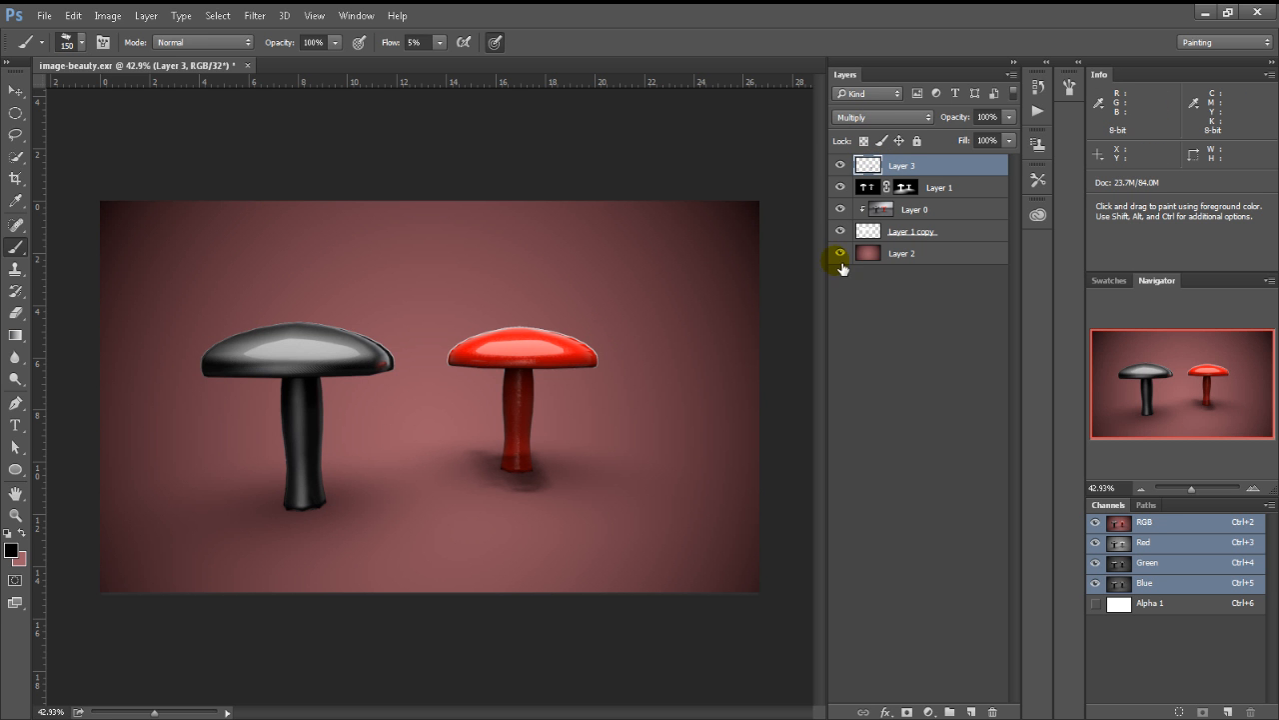
{"action": "left_click_drag", "start_coordinate": [876, 195], "coordinate": [879, 230]}
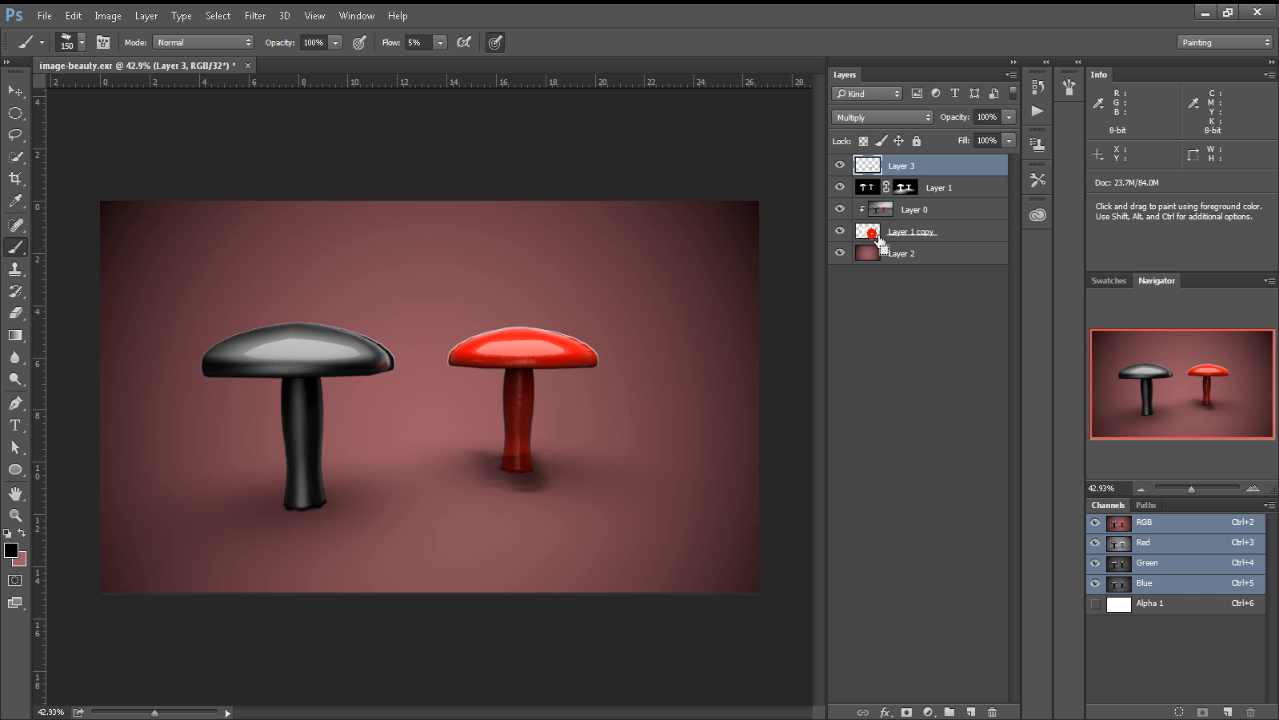
{"action": "left_click", "coordinate": [877, 236], "text": "ctrl"}
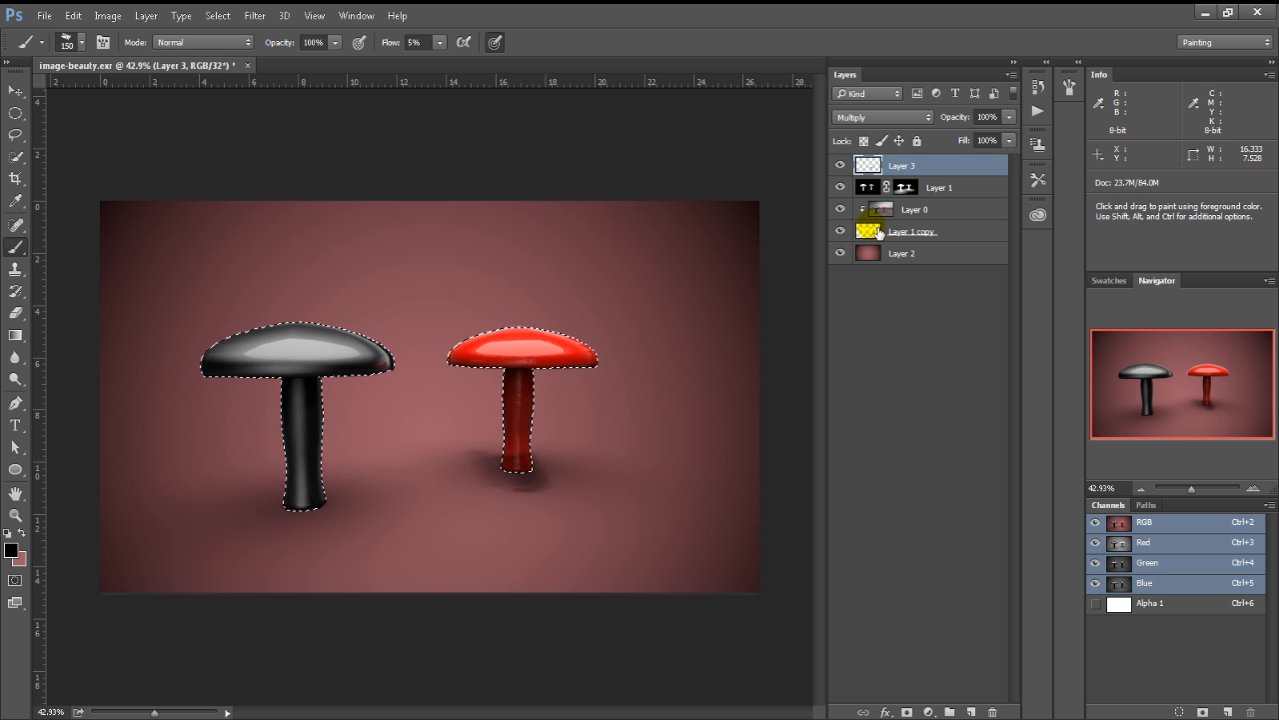
{"action": "left_click", "coordinate": [880, 168]}
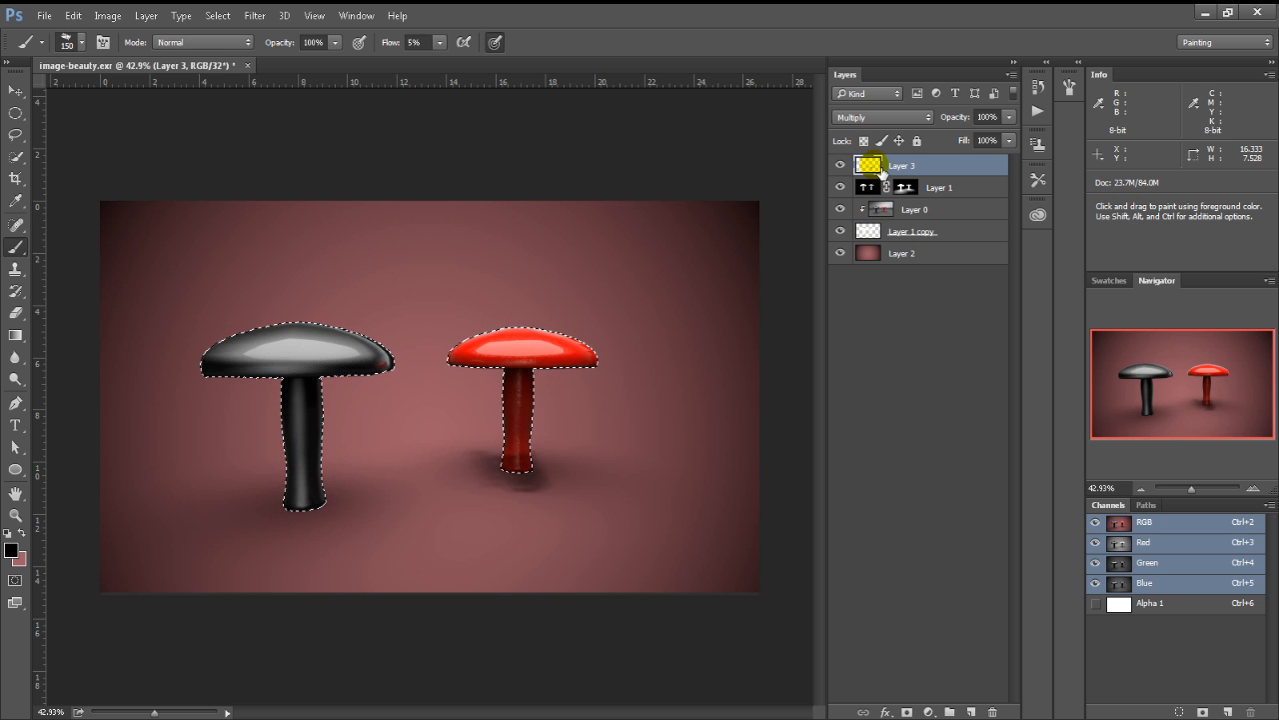
{"action": "key", "text": "ctrl+d"}
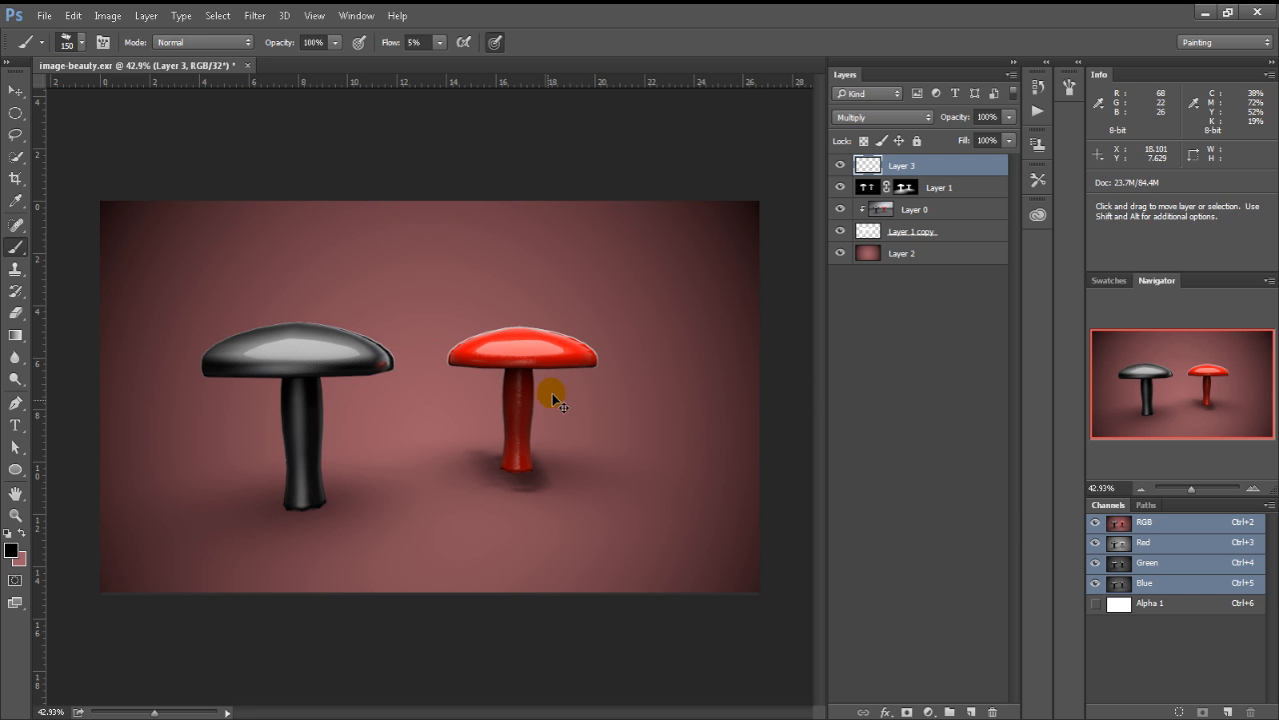
Close image-beauty.exr without saving its changes.
{"action": "key", "text": "ctrl+w"}
{"action": "left_click", "coordinate": [640, 289]}
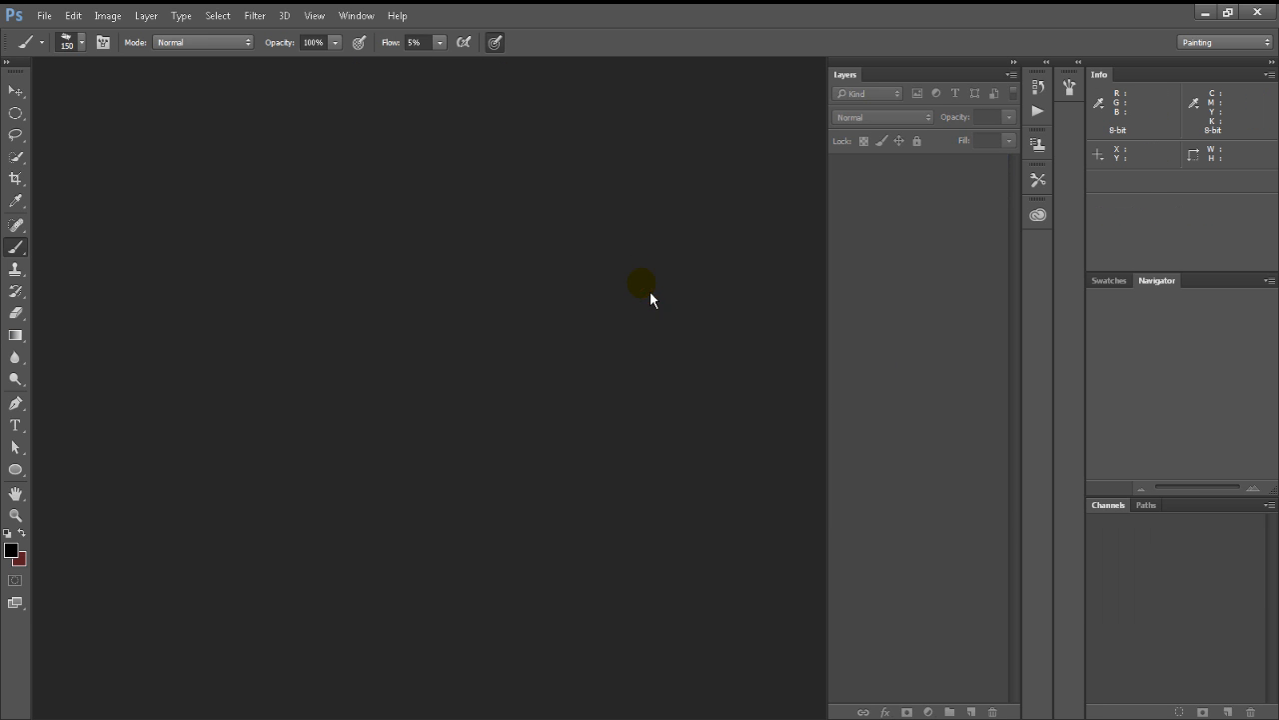
Switch to VRED Professional, abort the running image render and close the Render Settings.
{"action": "key", "text": "alt+Tab"}
{"action": "key", "text": "alt+Tab"}
{"action": "key", "text": "alt+Tab"}
{"action": "key", "text": "alt+Tab"}
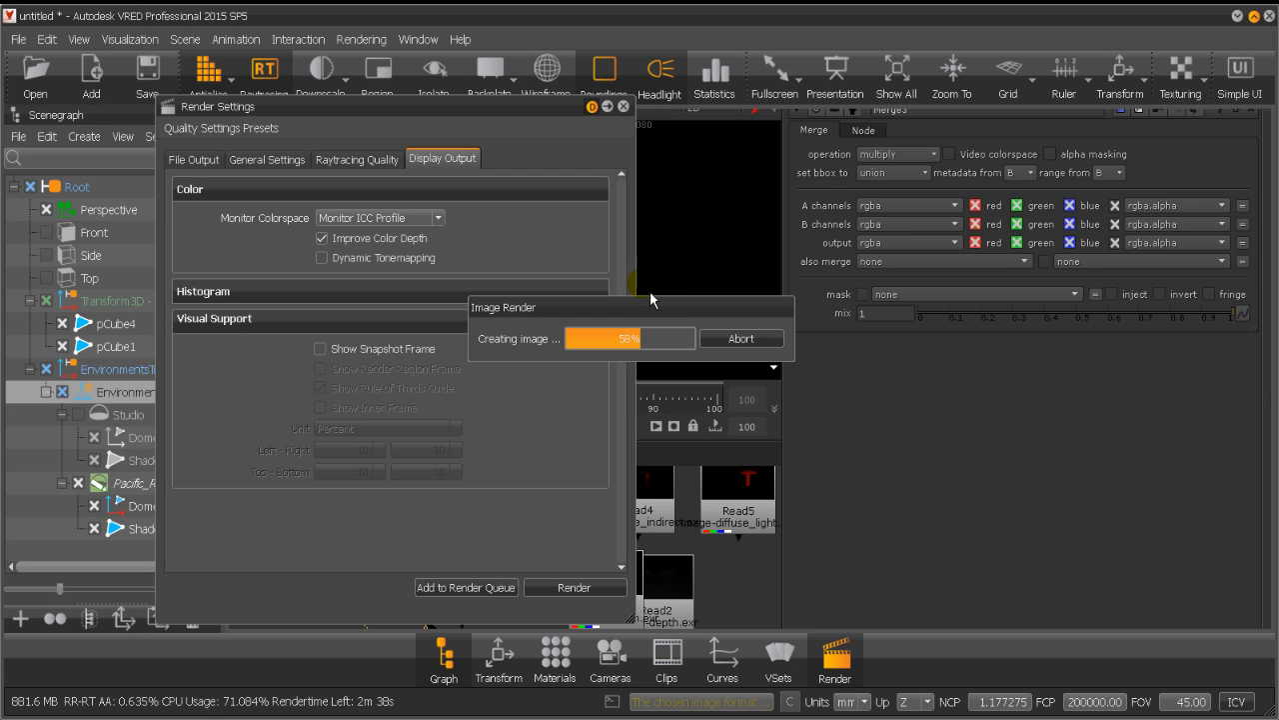
{"action": "left_click", "coordinate": [761, 340]}
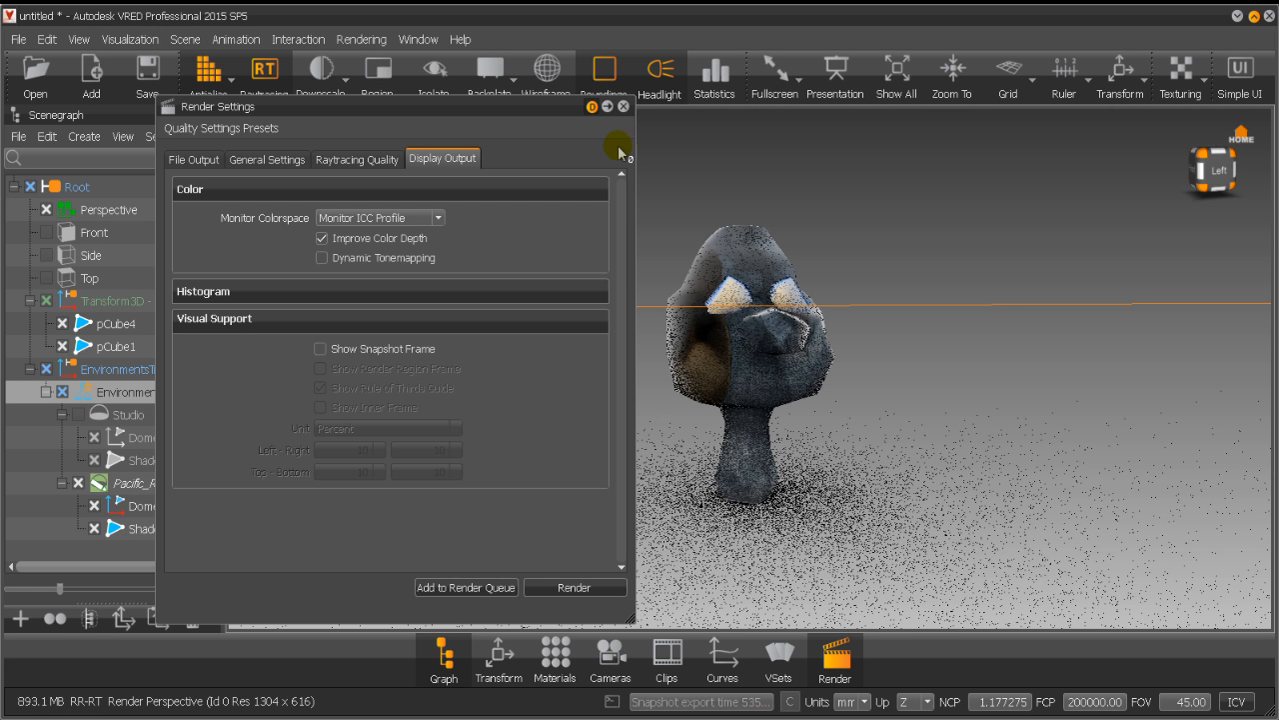
{"action": "left_click", "coordinate": [623, 106]}
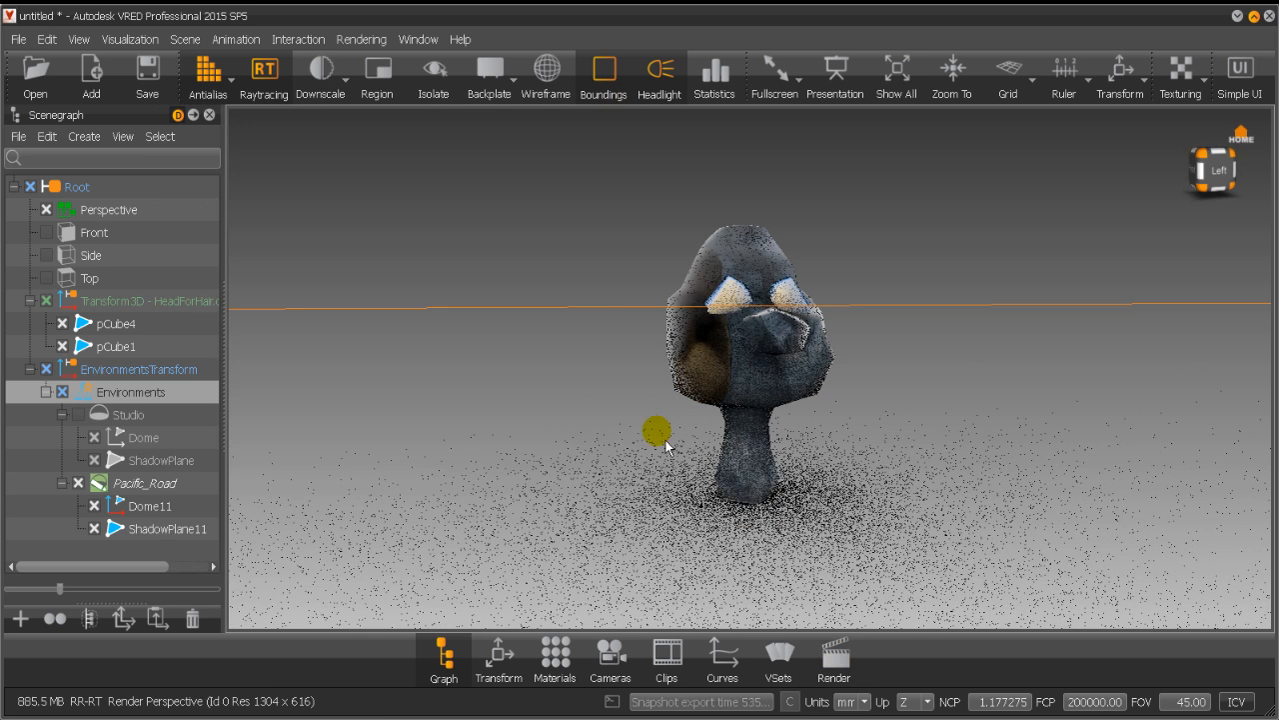
Enable Texturing for the VRED scene view.
{"action": "left_click", "coordinate": [1205, 76]}
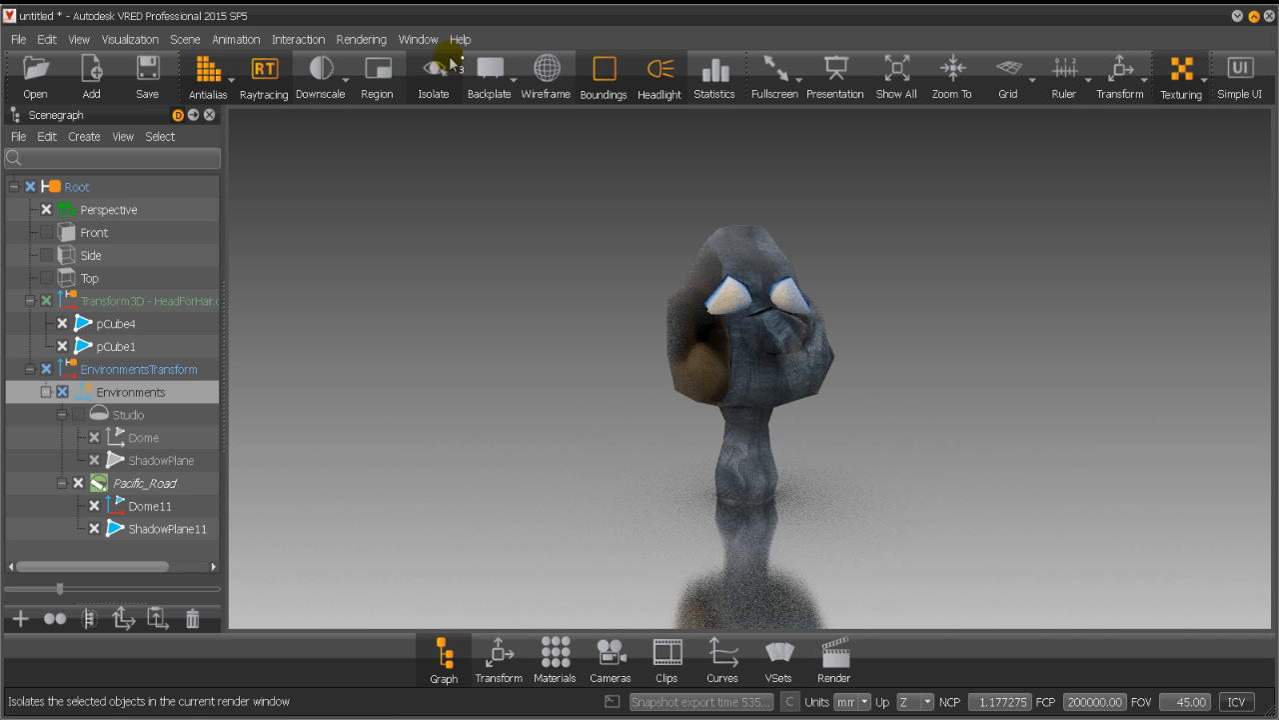
{"action": "left_click", "coordinate": [420, 39]}
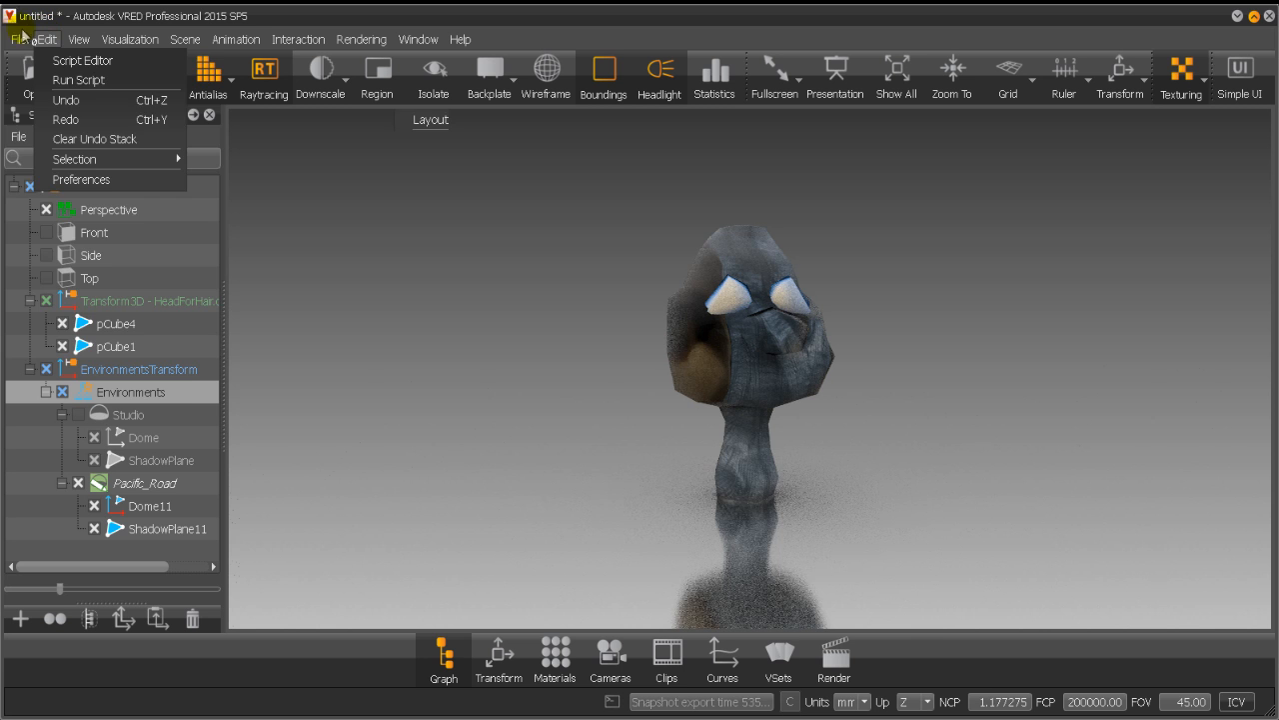
{"action": "mouse_move", "coordinate": [17, 40]}
{"action": "mouse_move", "coordinate": [190, 285]}
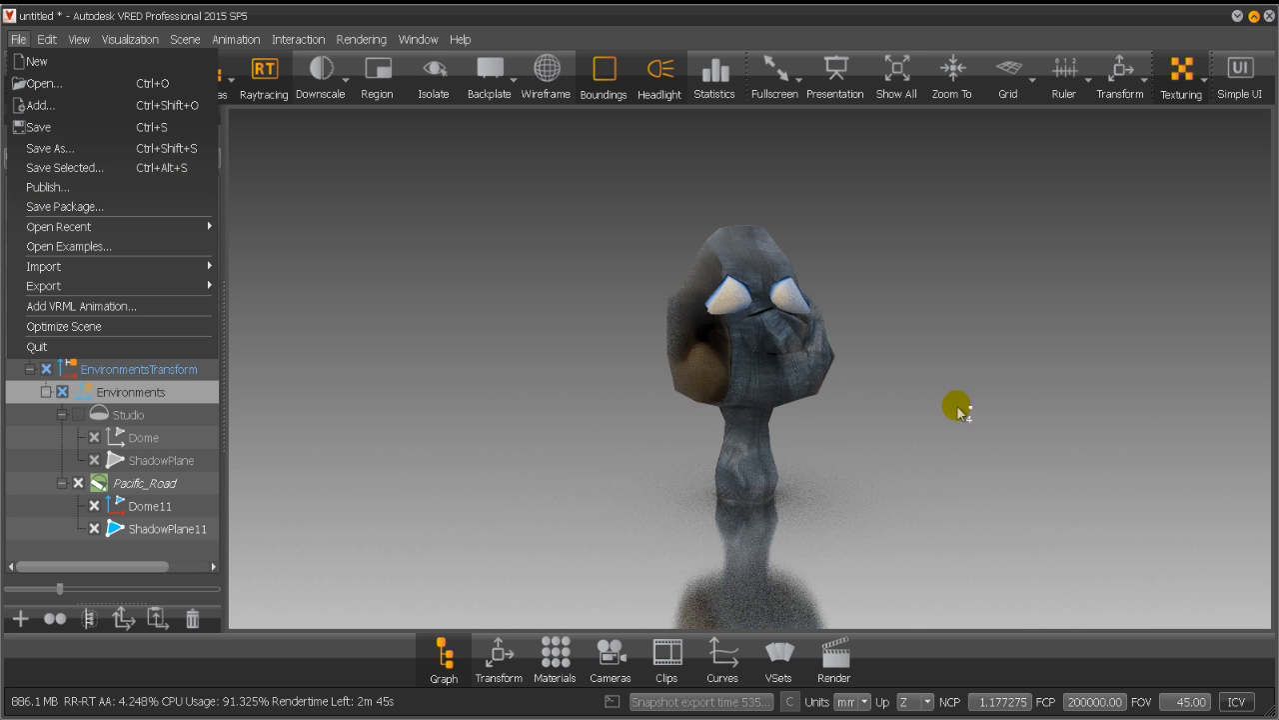
{"action": "left_click", "coordinate": [996, 386]}
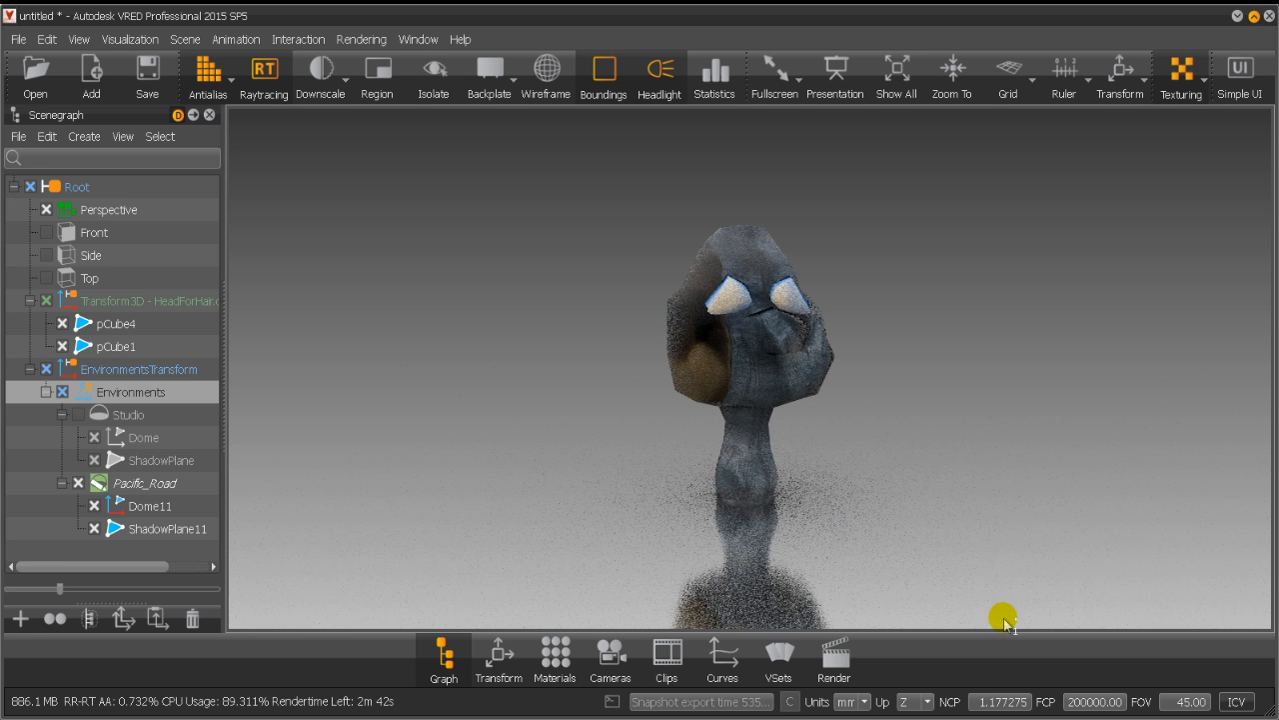
{"action": "mouse_move", "coordinate": [984, 412]}
{"action": "left_mouse_down"}
{"action": "mouse_move", "coordinate": [571, 351]}
{"action": "mouse_move", "coordinate": [657, 320]}
{"action": "mouse_move", "coordinate": [921, 466]}
{"action": "mouse_move", "coordinate": [1239, 463]}
{"action": "mouse_move", "coordinate": [1271, 443]}
{"action": "mouse_move", "coordinate": [613, 487]}
{"action": "left_mouse_up"}
{"action": "mouse_move", "coordinate": [1090, 491]}
{"action": "left_mouse_down"}
{"action": "mouse_move", "coordinate": [1148, 471]}
{"action": "mouse_move", "coordinate": [586, 476]}
{"action": "mouse_move", "coordinate": [809, 432]}
{"action": "left_mouse_up"}
{"action": "left_click_drag", "start_coordinate": [704, 444], "coordinate": [648, 430]}
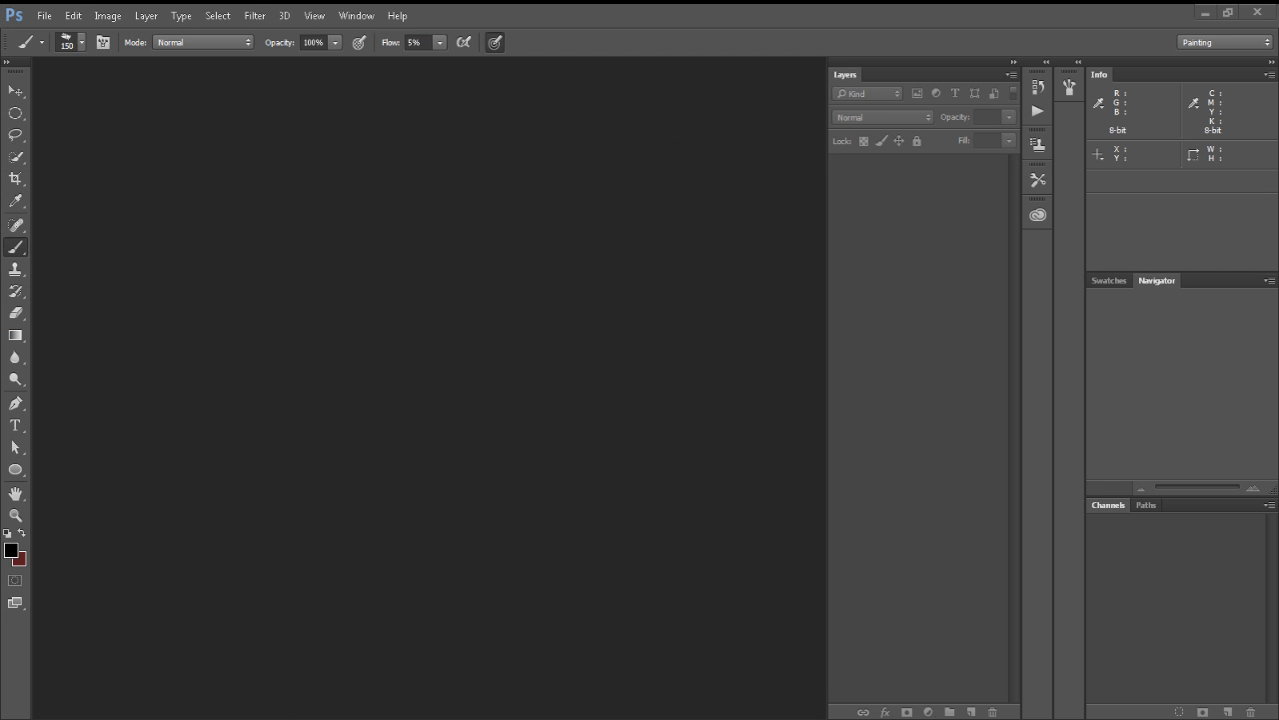
{"action": "right_click", "coordinate": [169, 719]}
{"action": "left_click", "coordinate": [193, 707]}
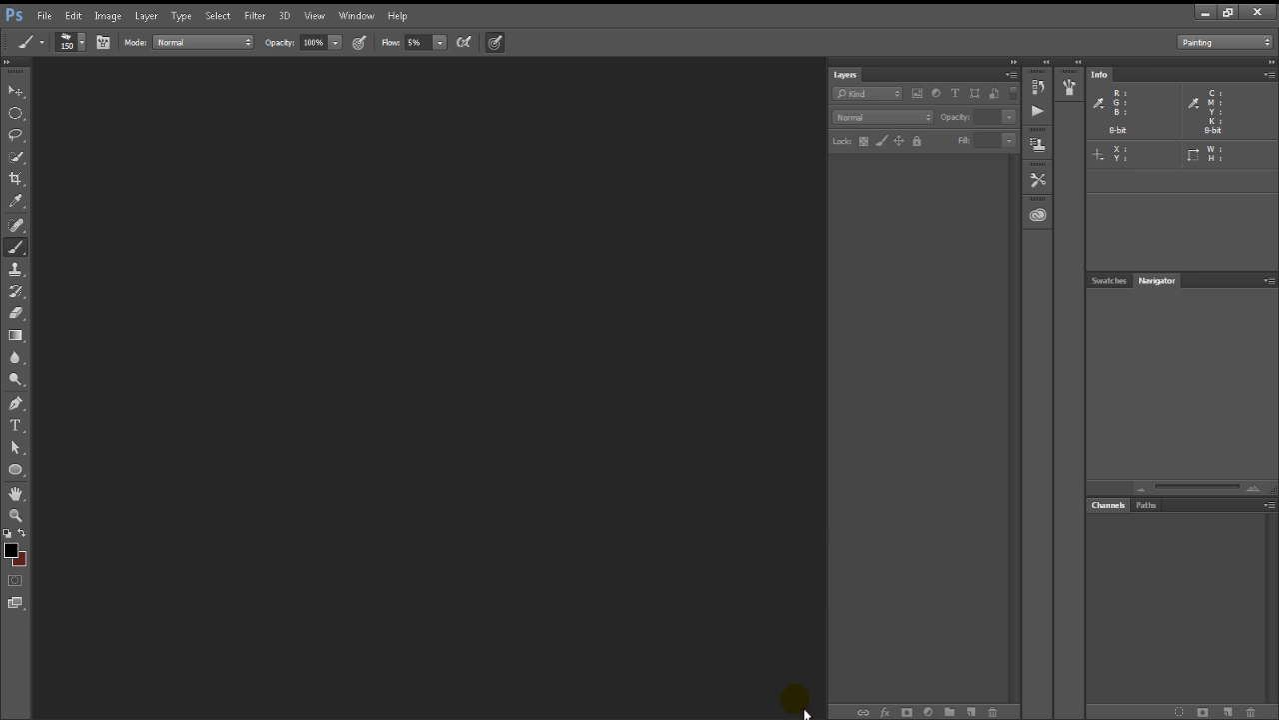